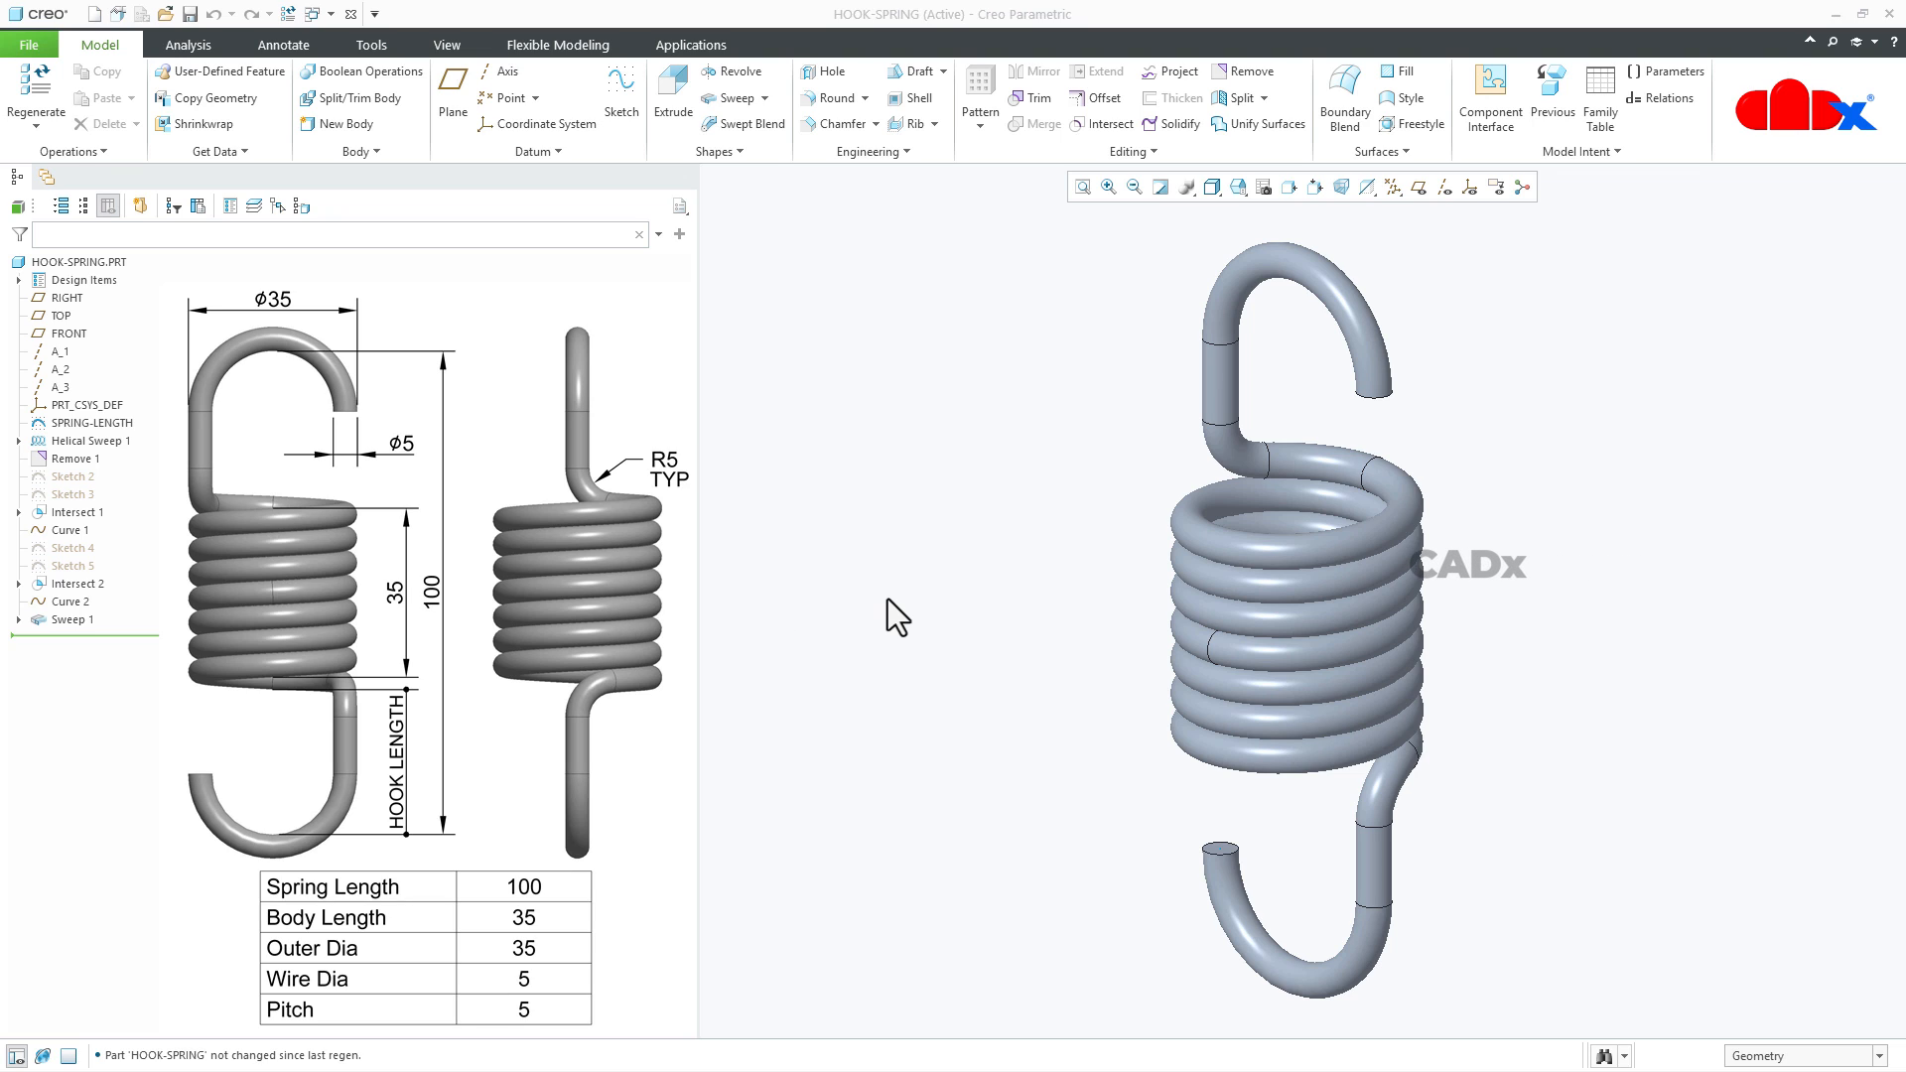
- View the HOOK-SPRING2.ASM assembly window and return to the HOOK-SPRING.PRT window
click(330, 12)
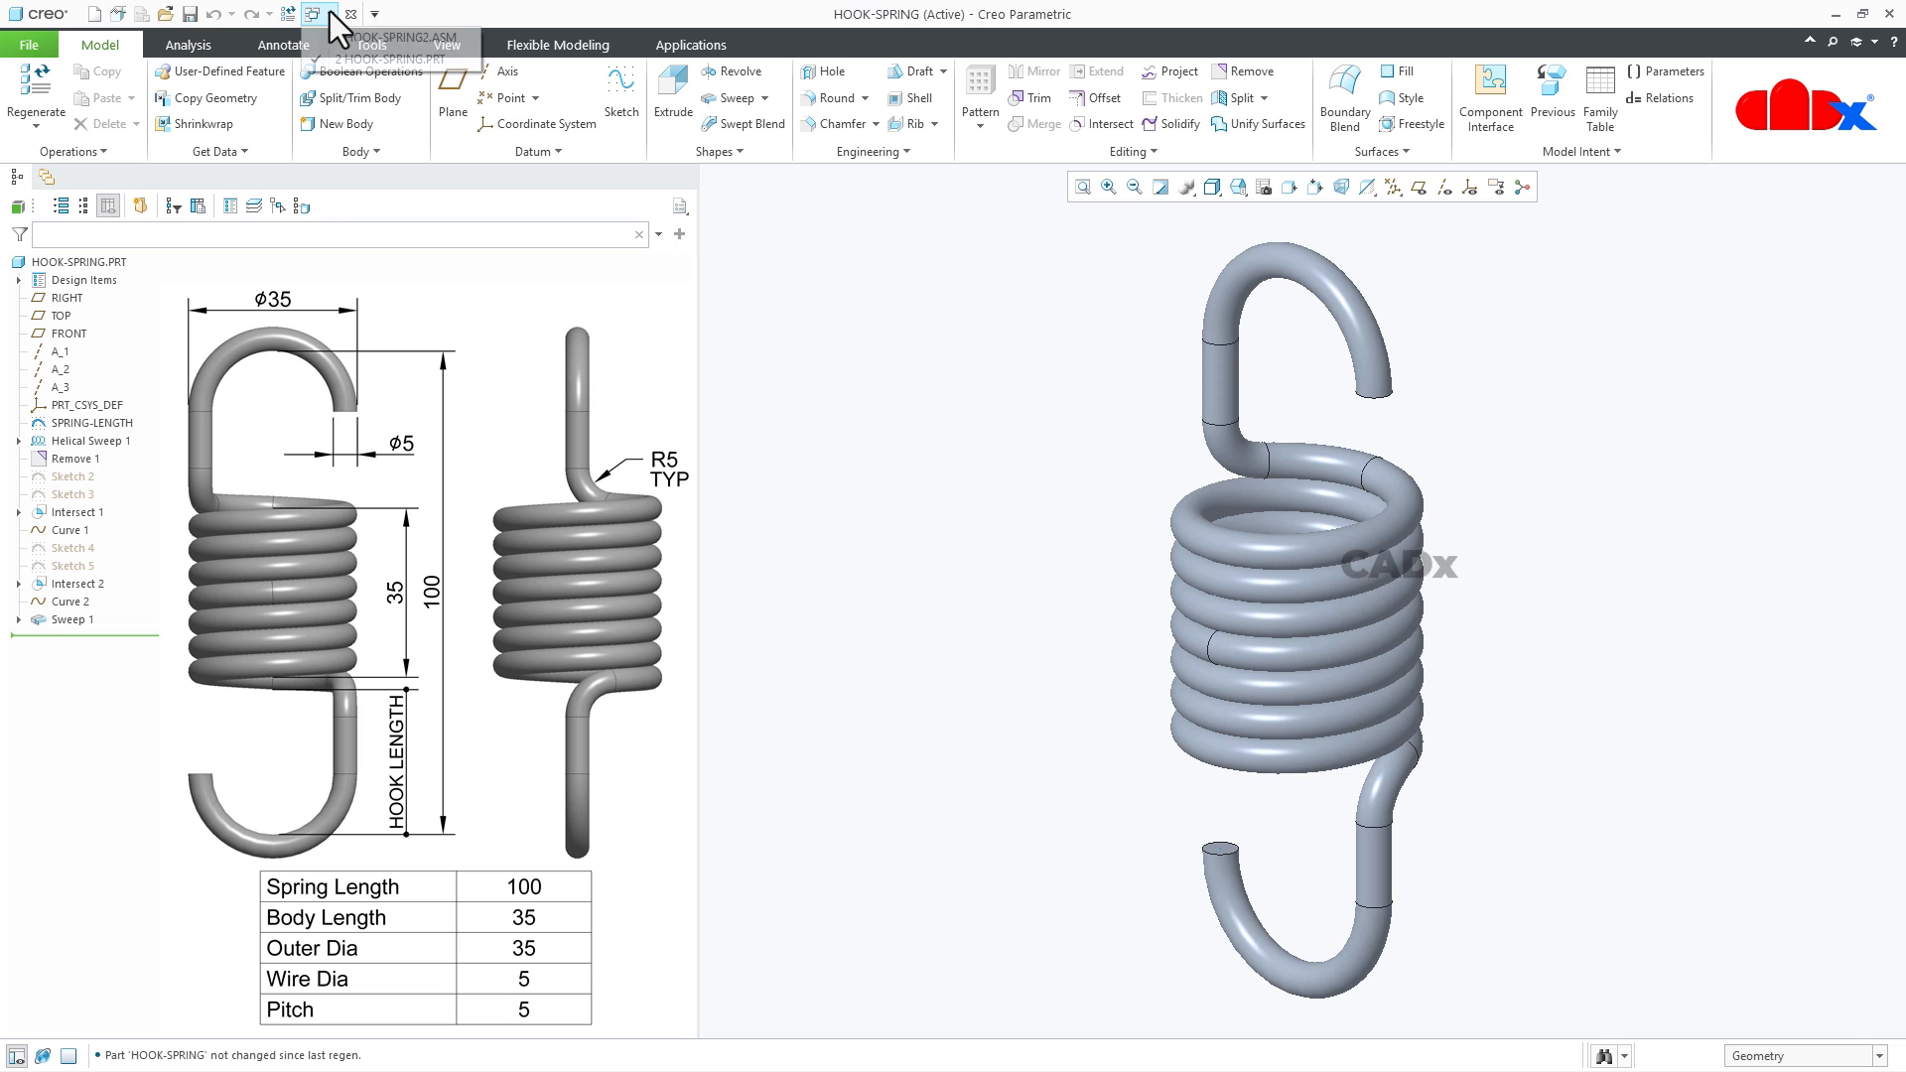
click(336, 32)
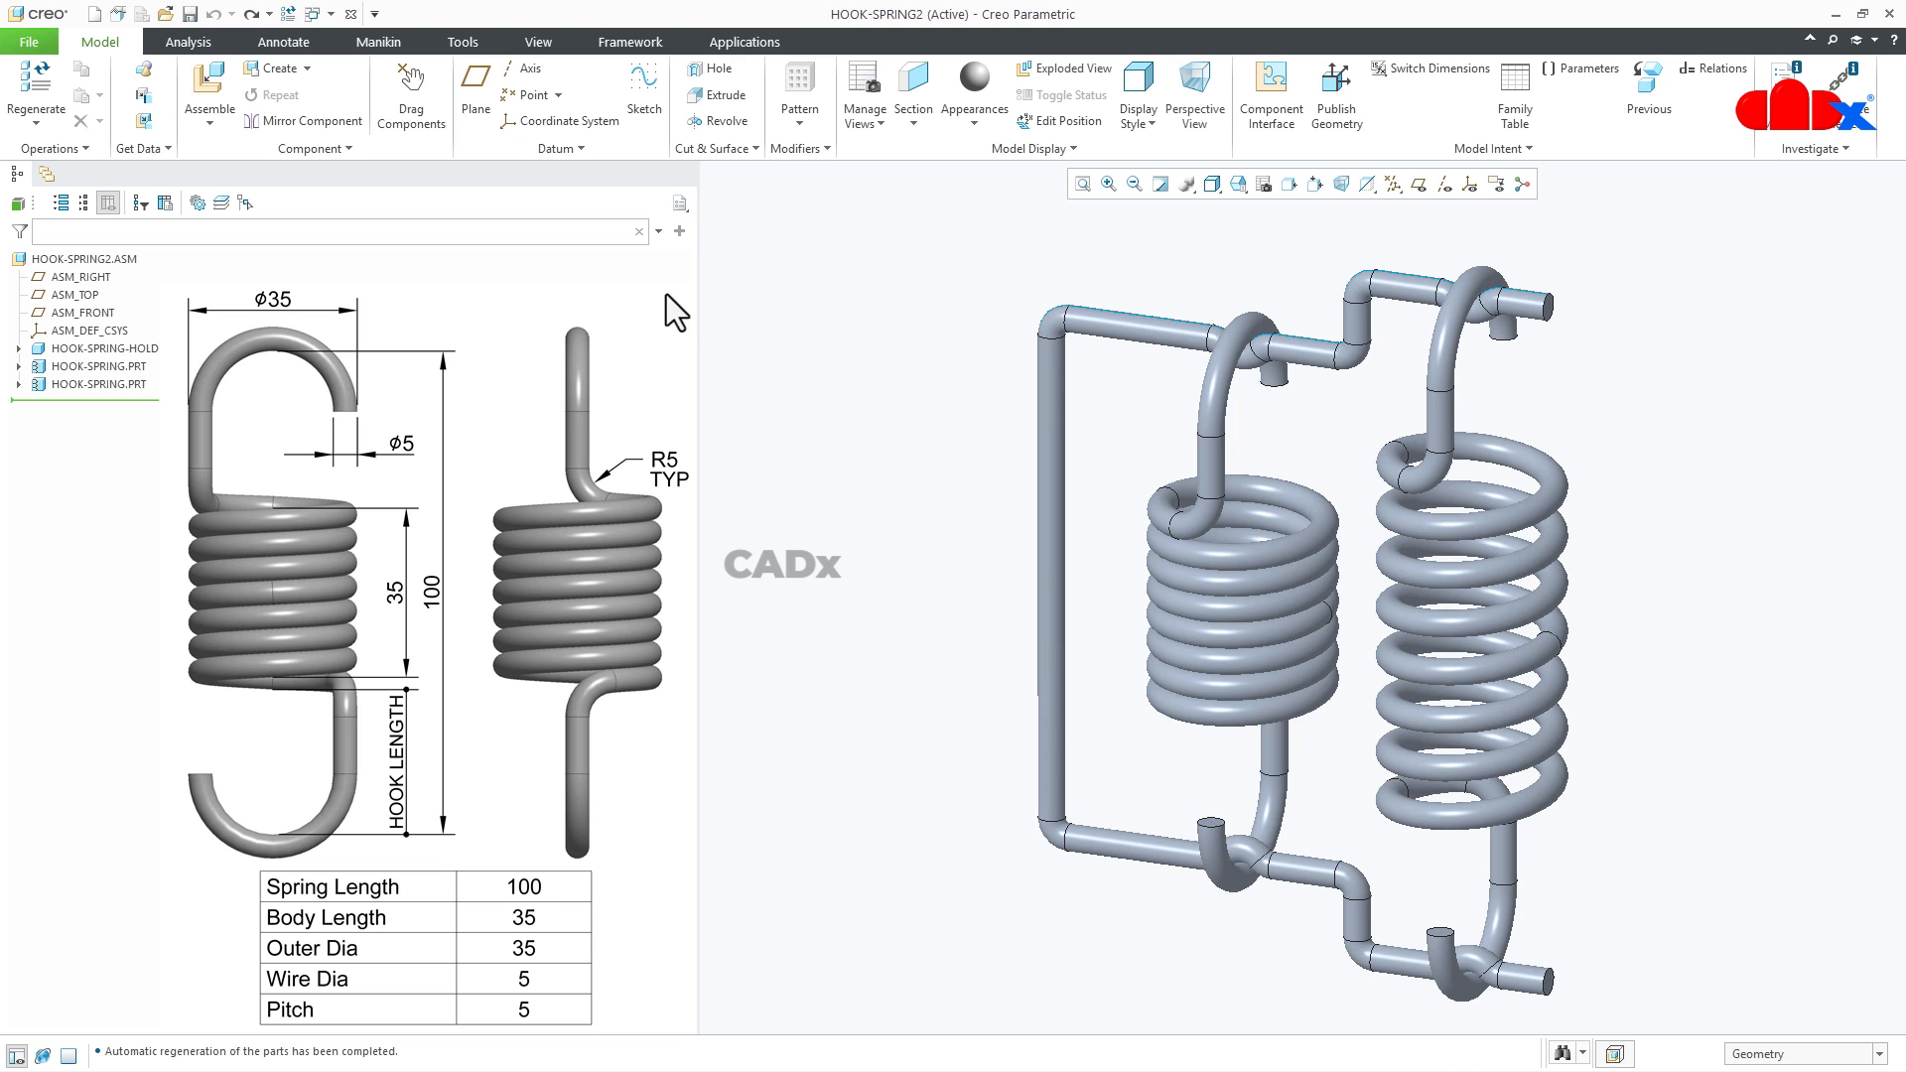
click(330, 14)
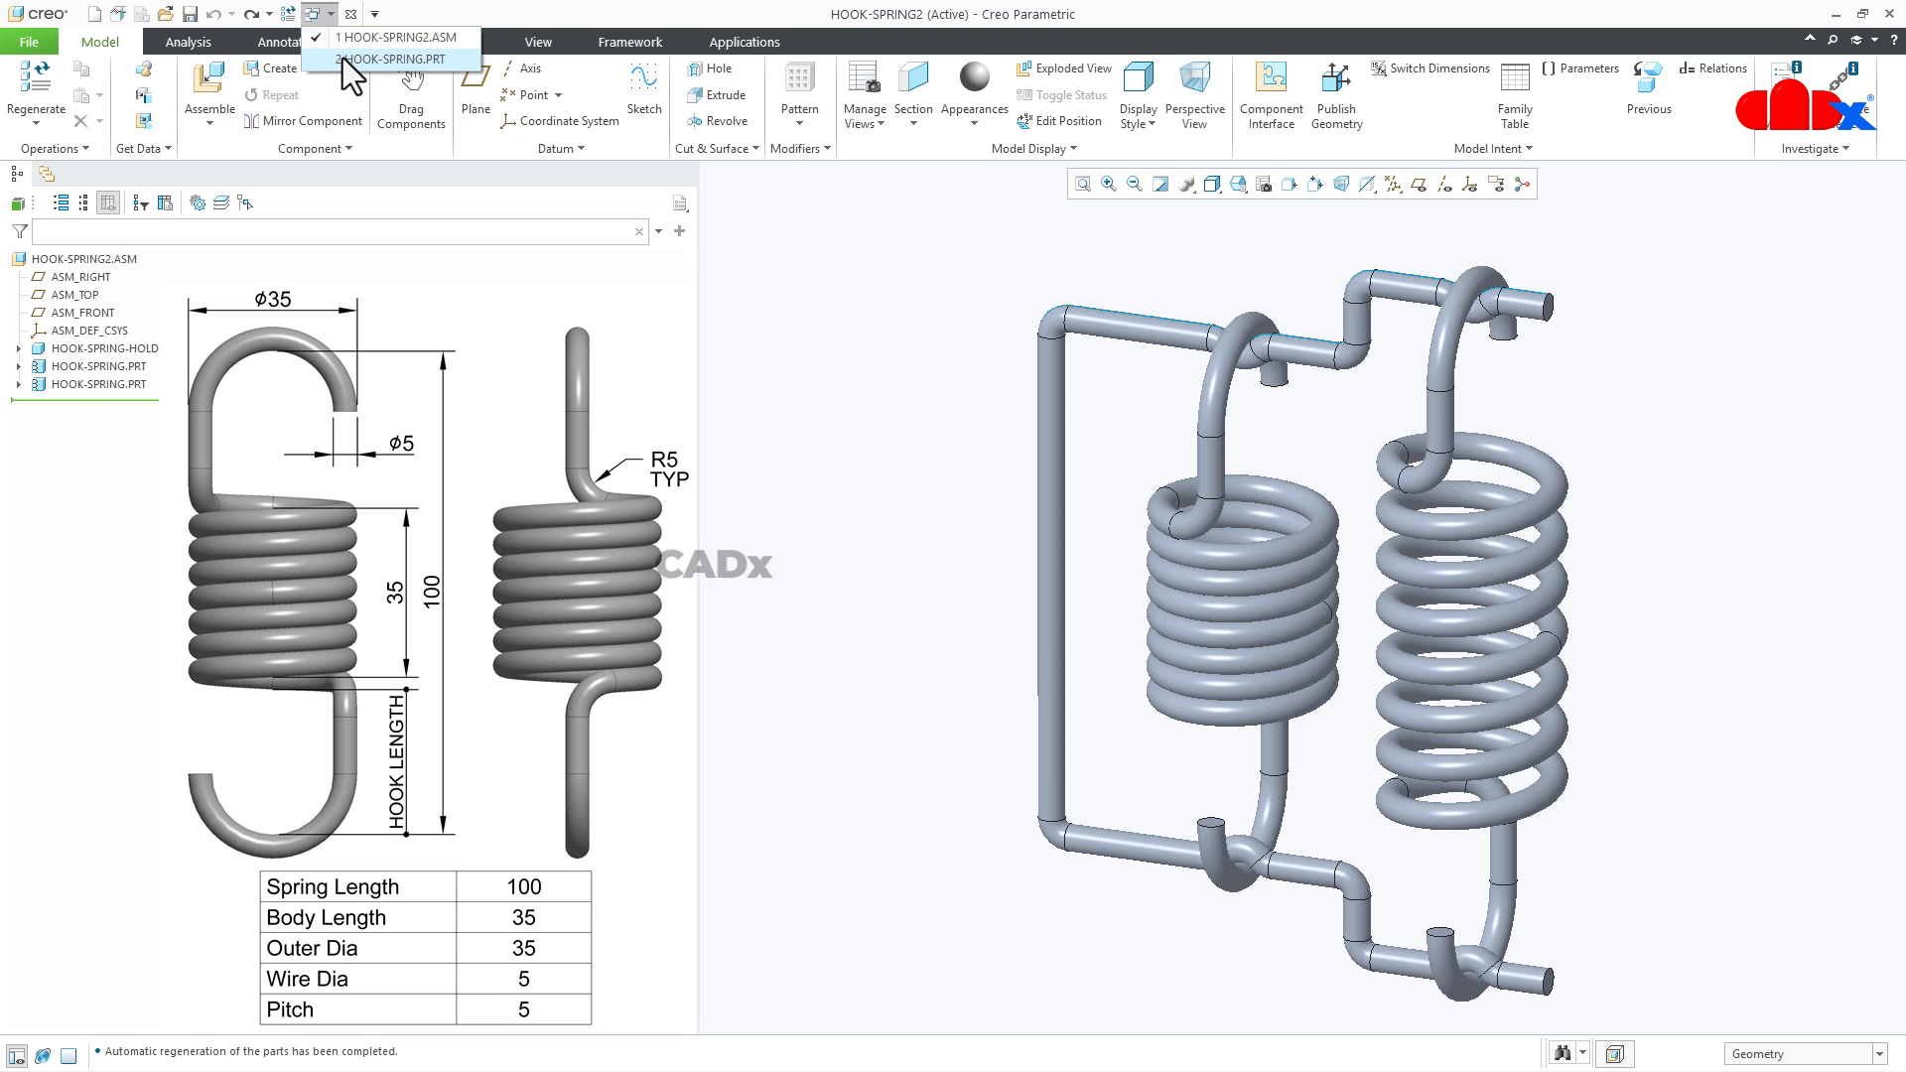
click(343, 58)
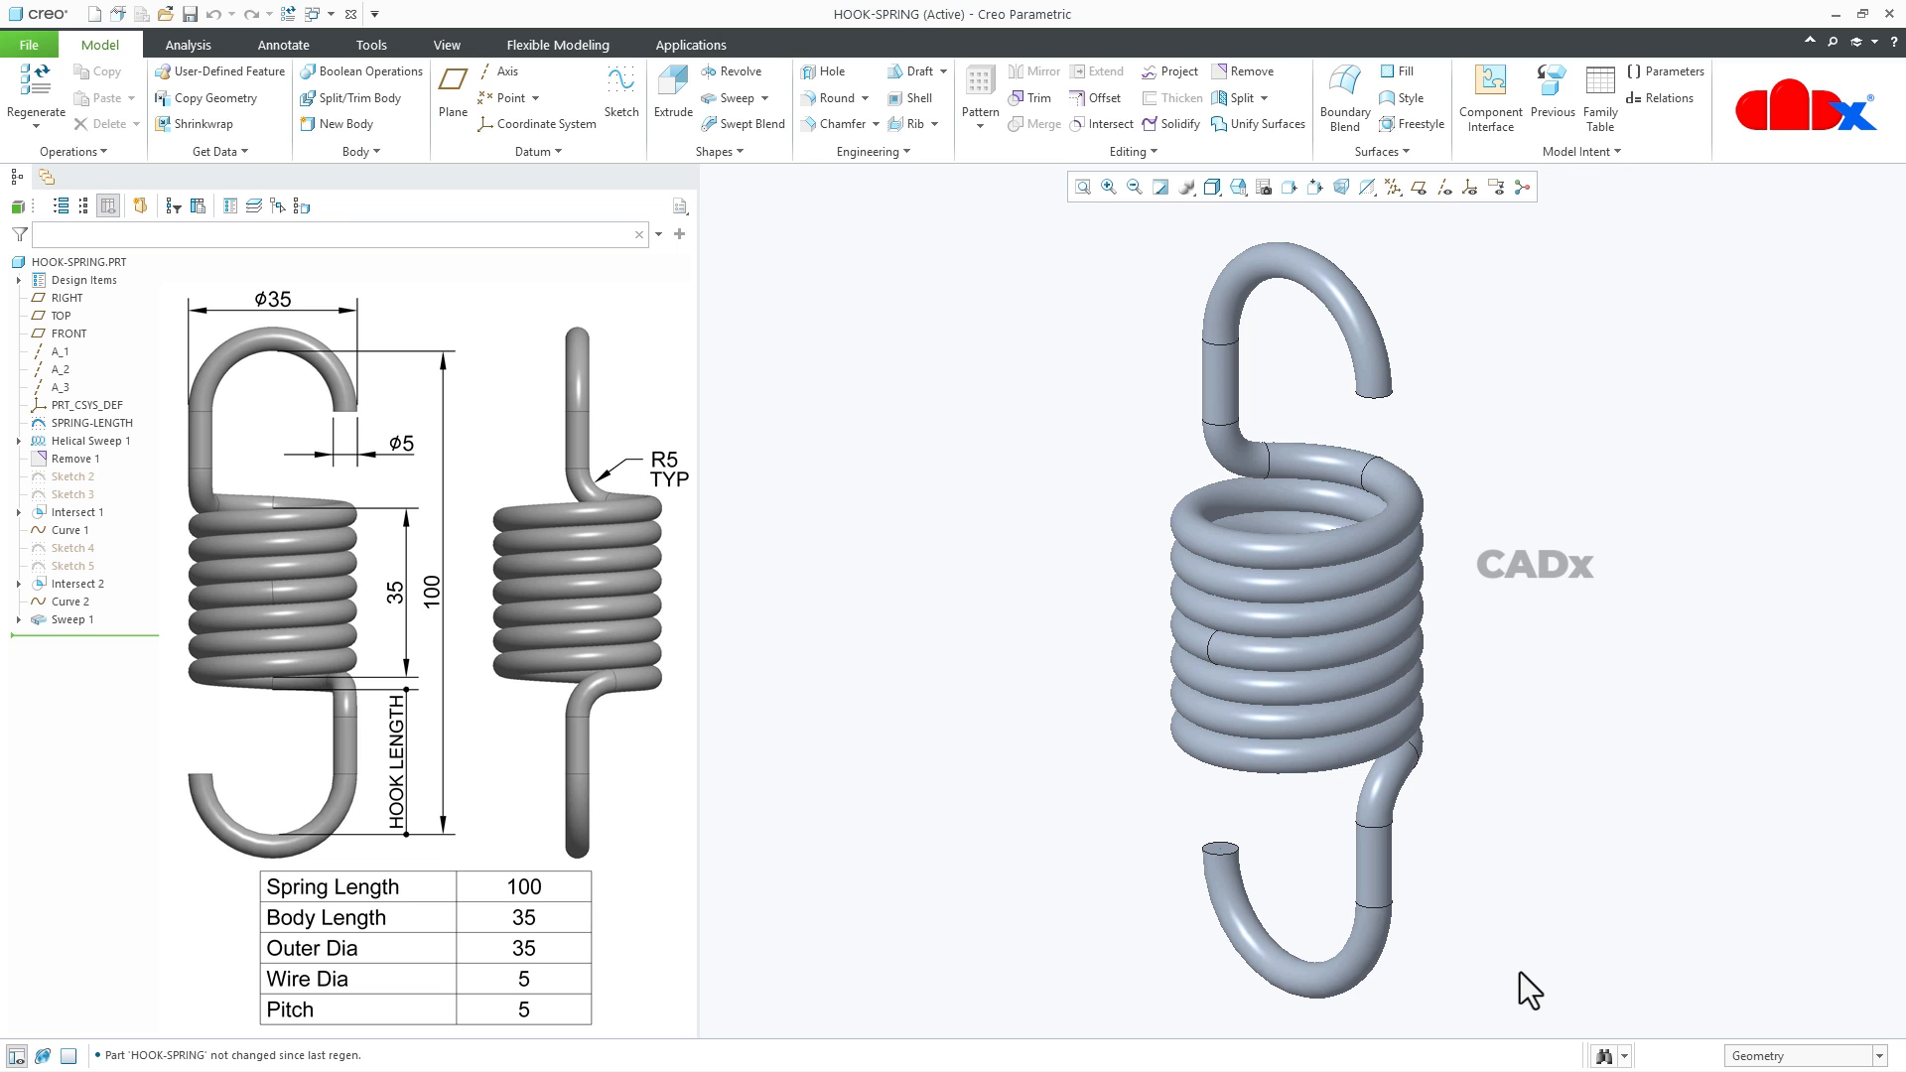
- Create a new solid part prt0001 with the default template and show all datum features
click(94, 14)
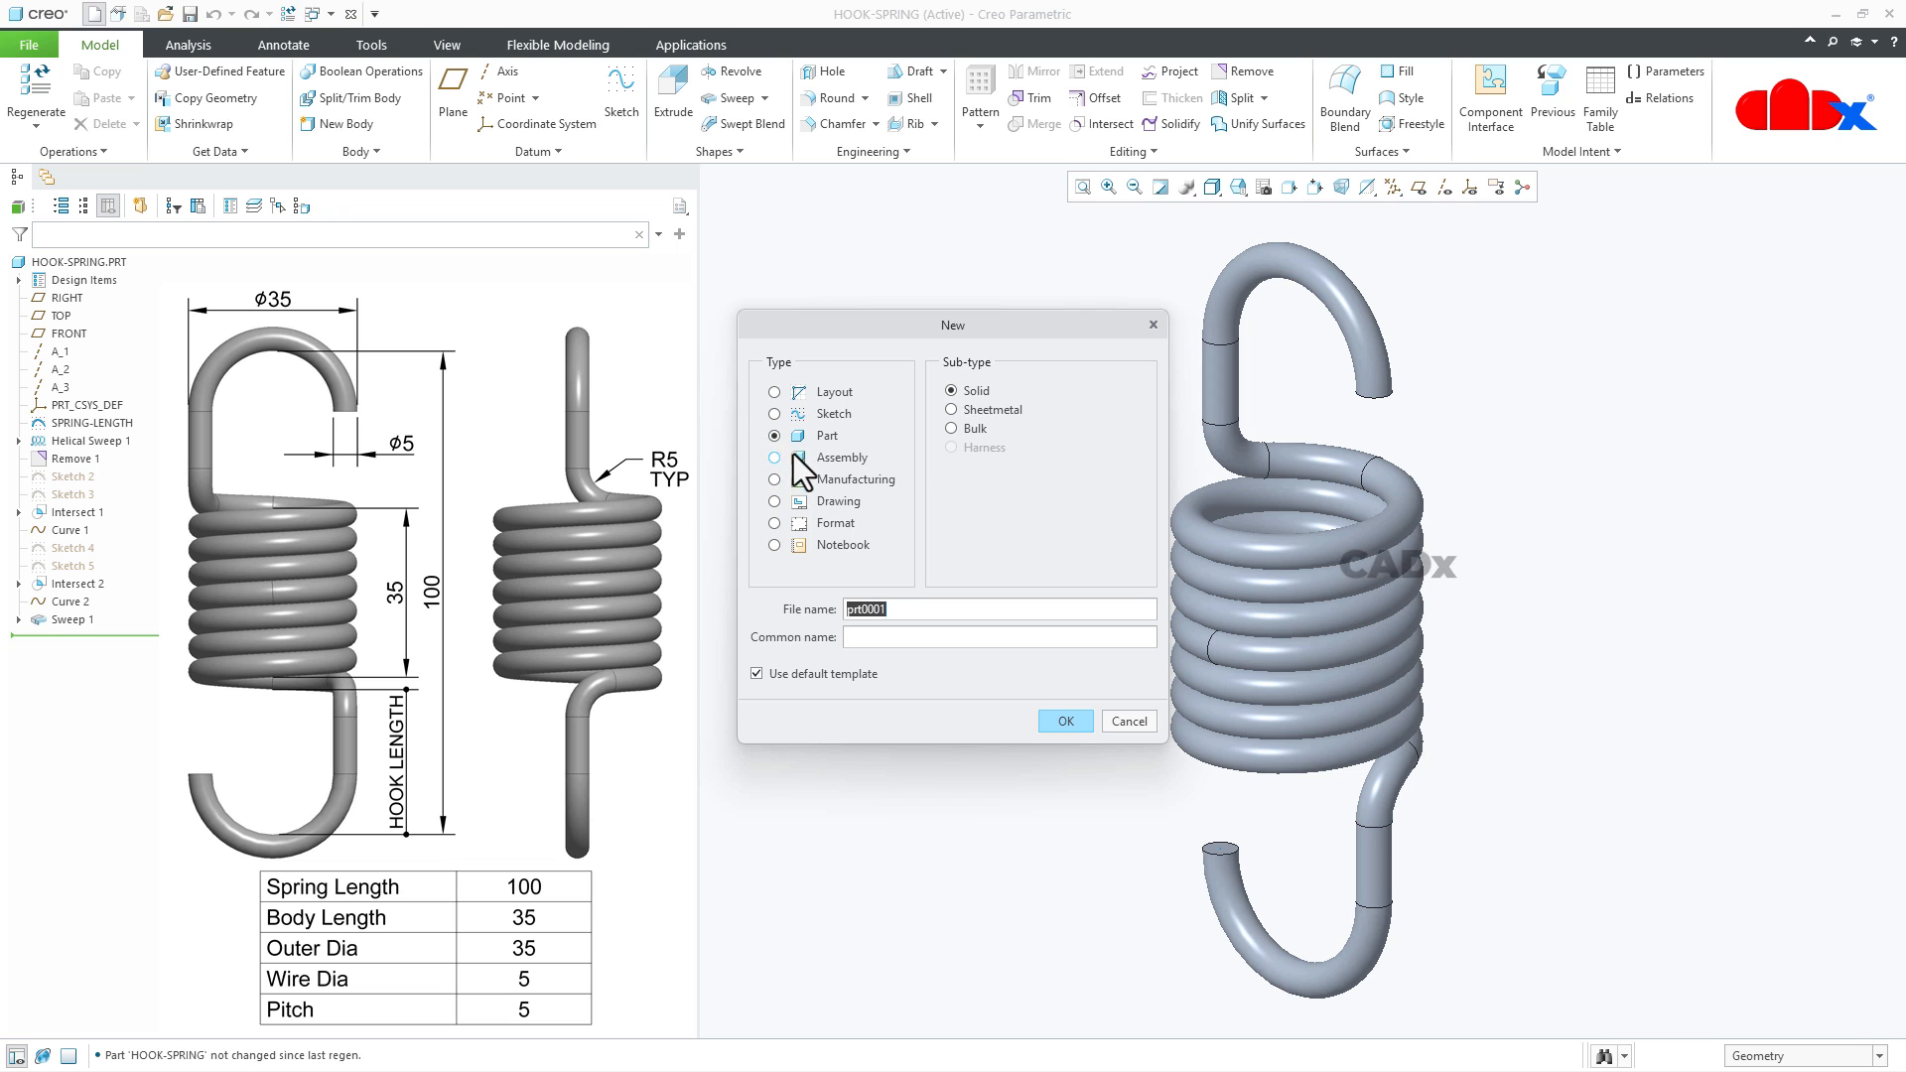
click(1058, 722)
click(1394, 185)
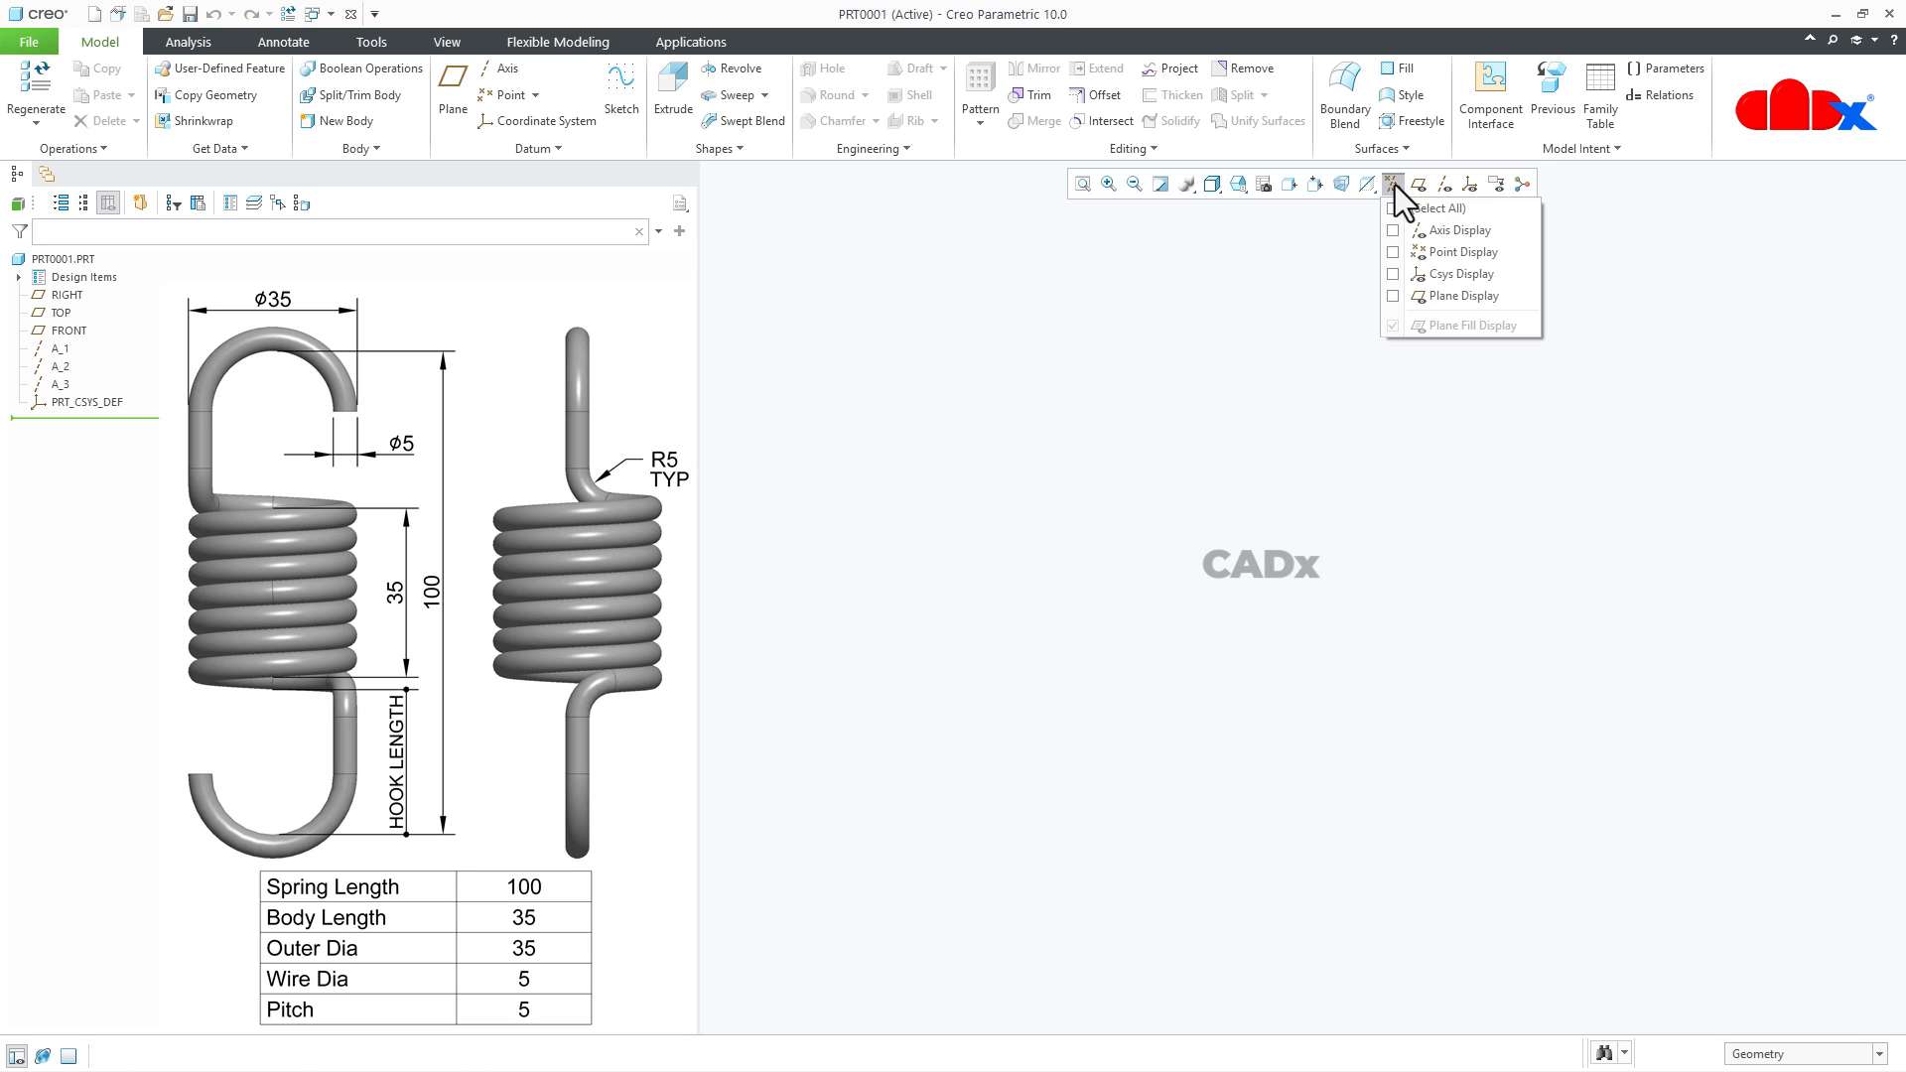
click(1394, 207)
click(1497, 899)
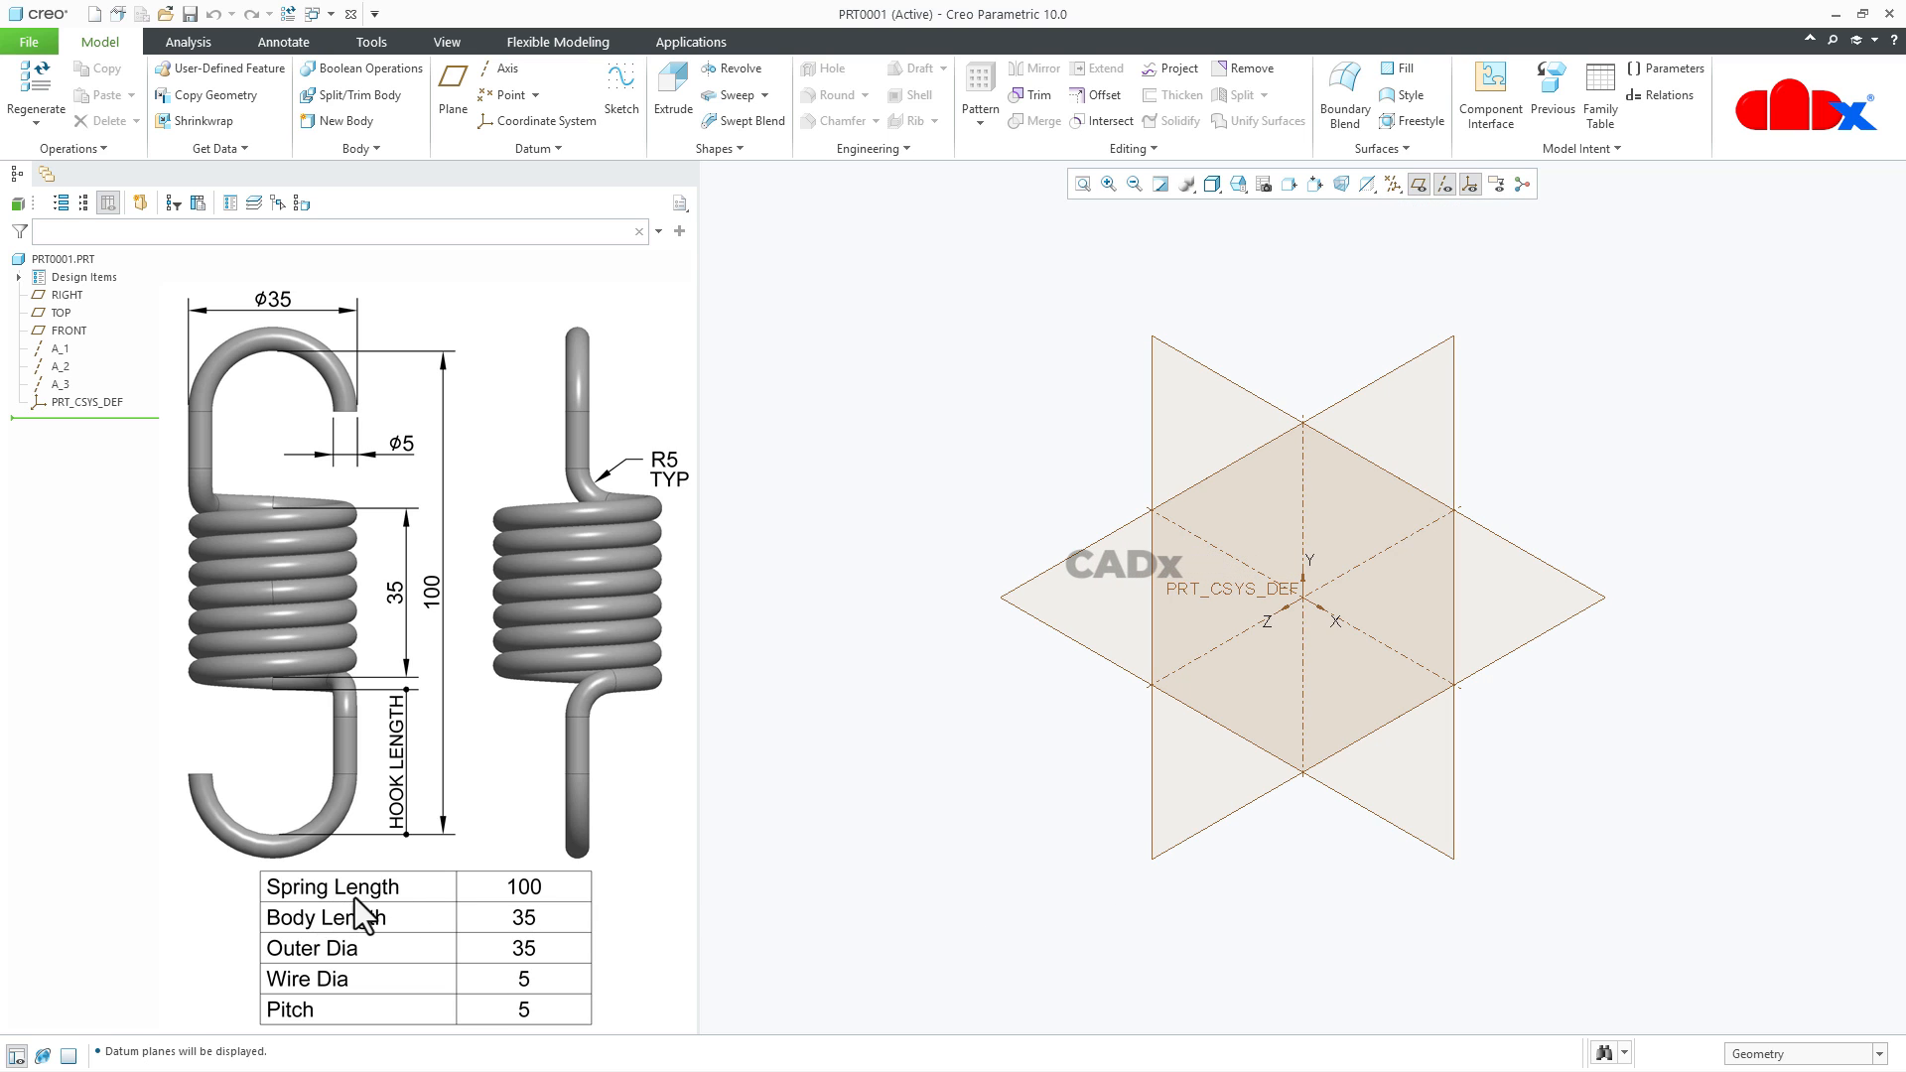
- Start a sketch on the FRONT plane with RIGHT as the reference, orient it to the 2D sketch view and hide all datum features
click(628, 99)
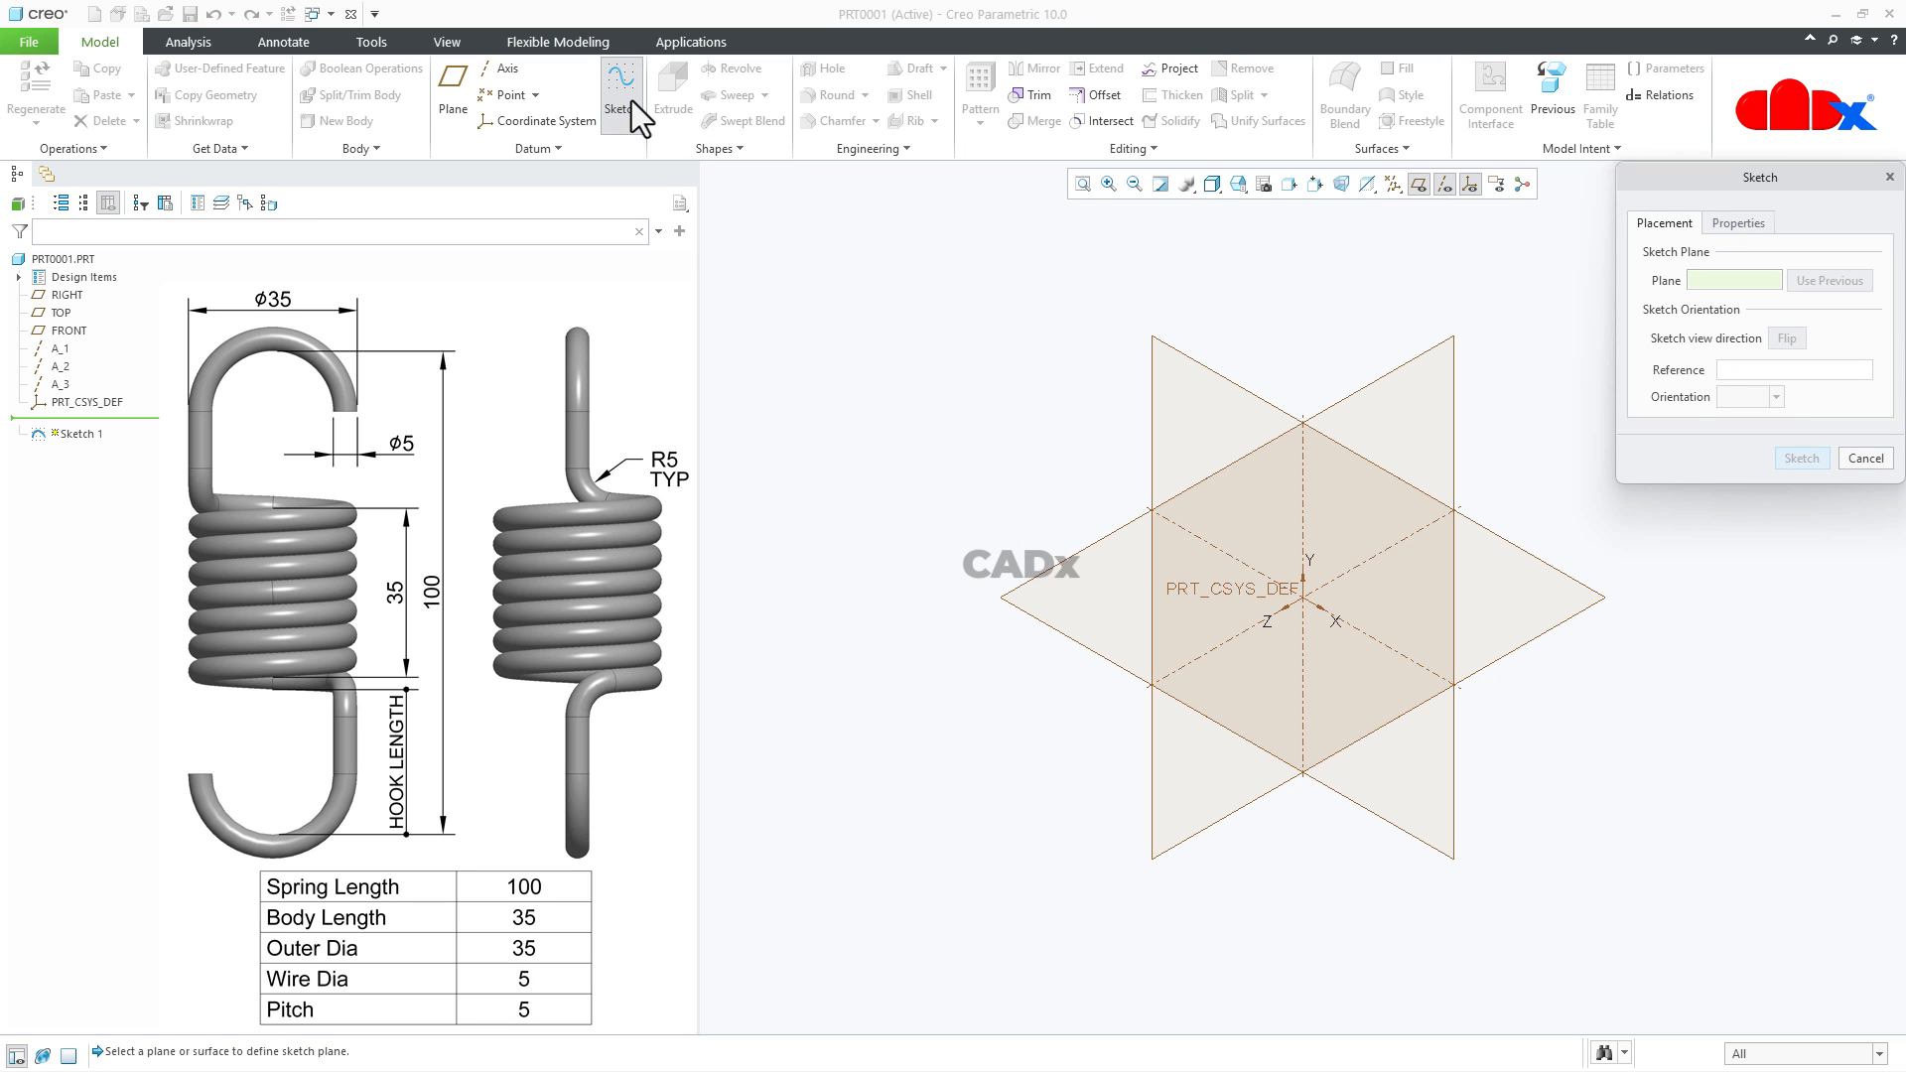
click(1236, 390)
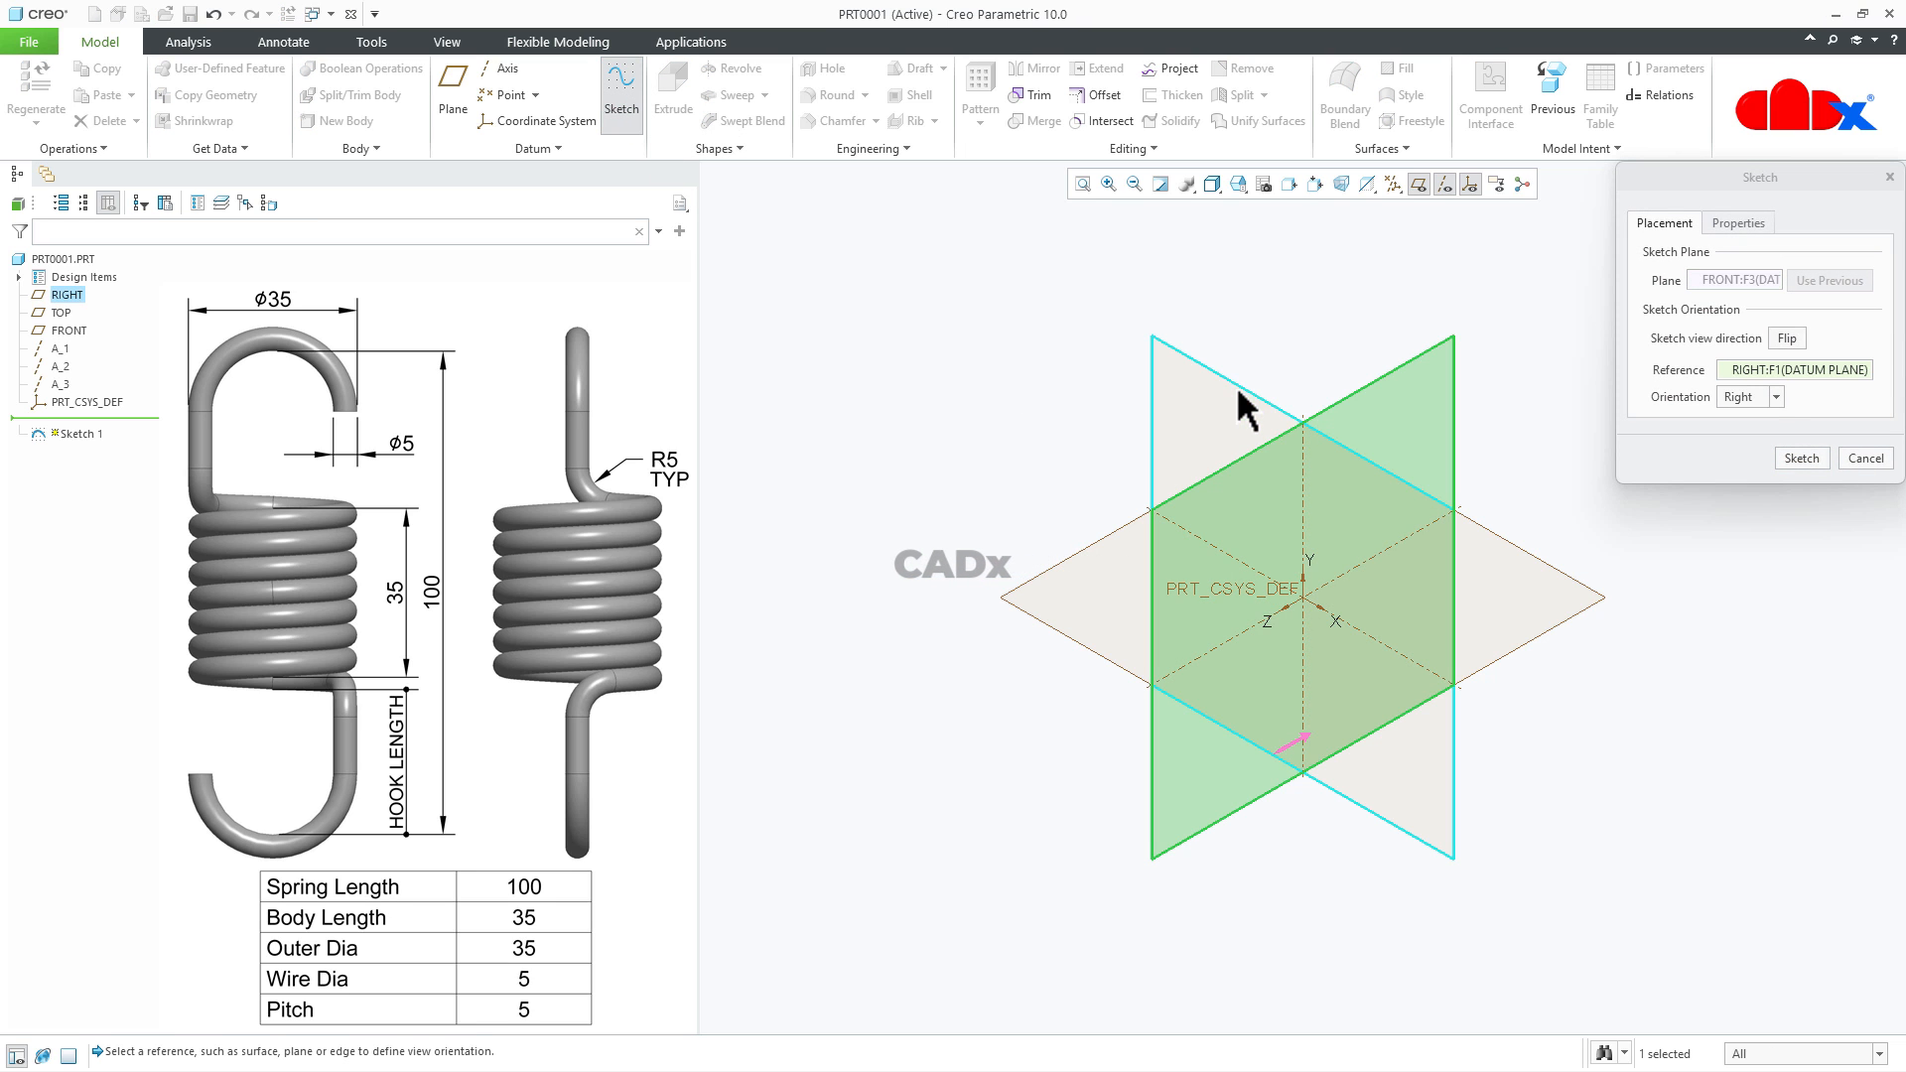
click(1816, 460)
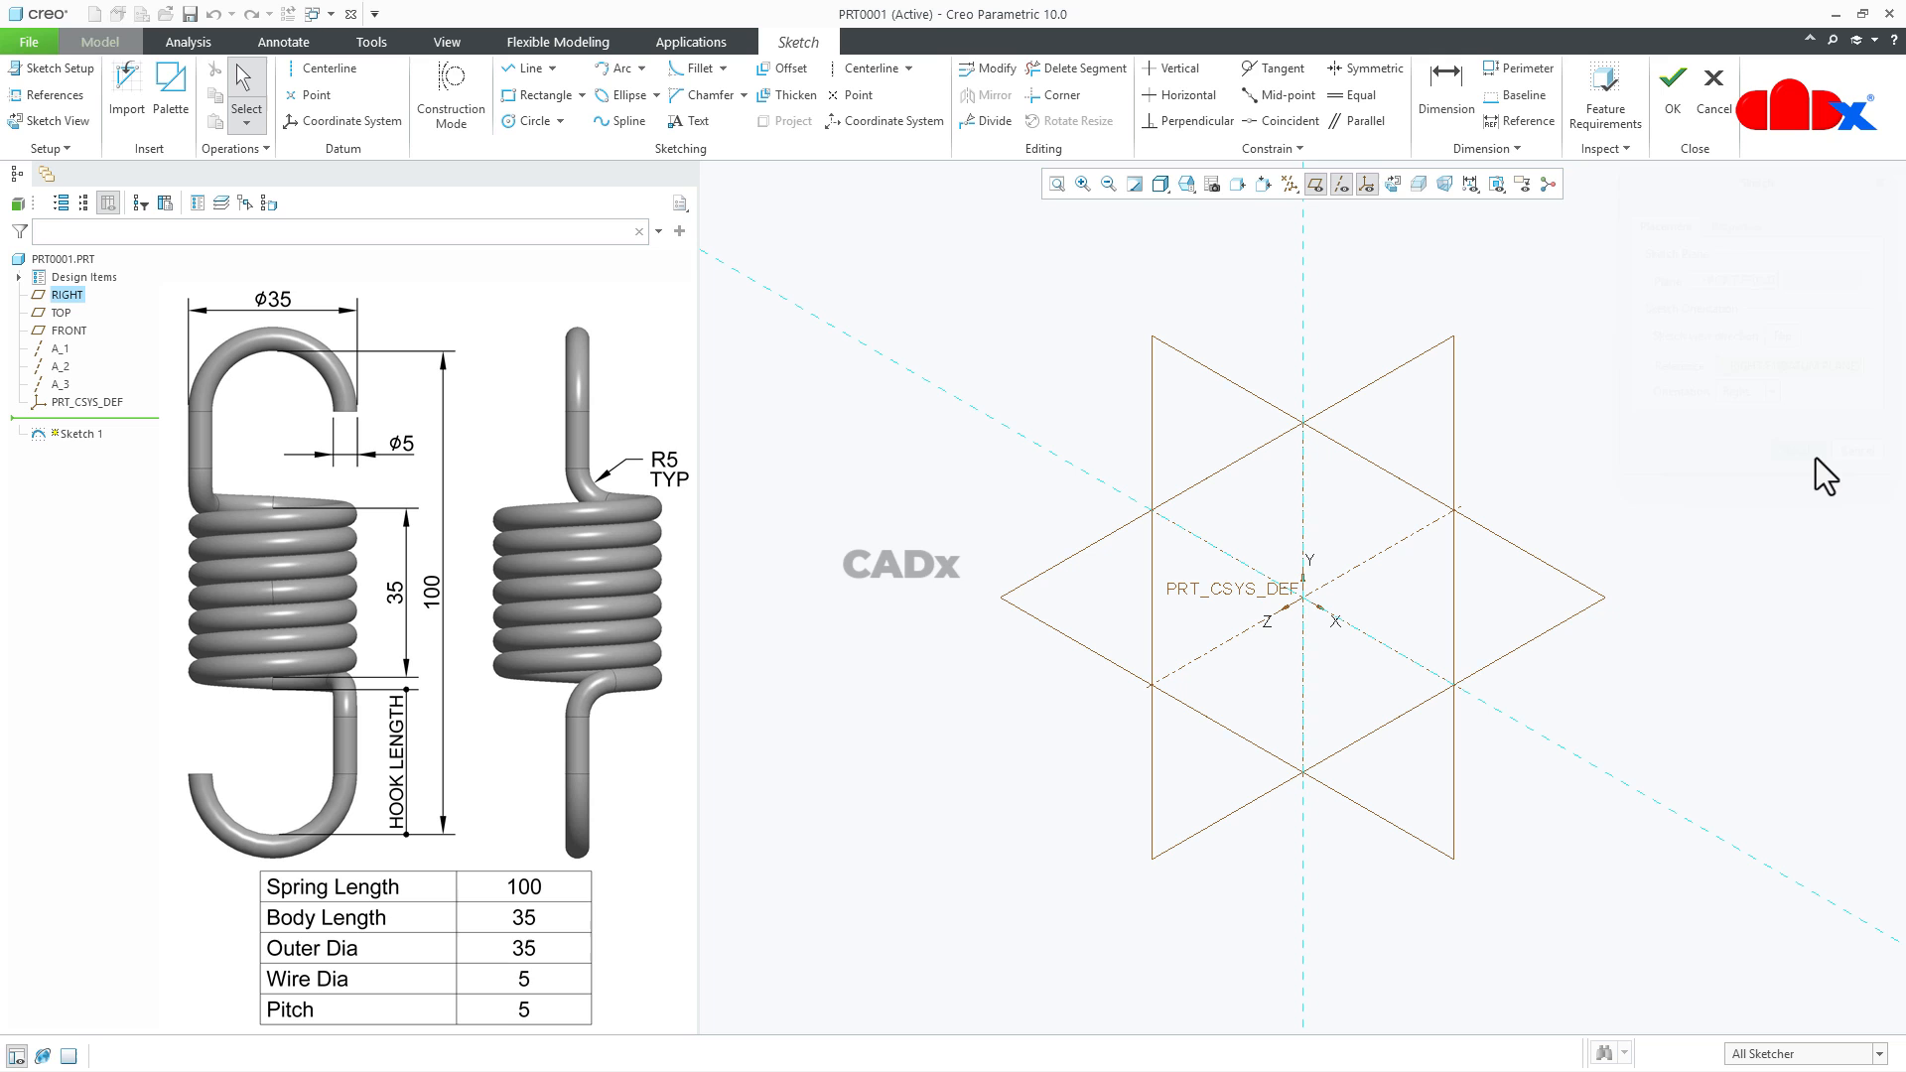
click(1387, 178)
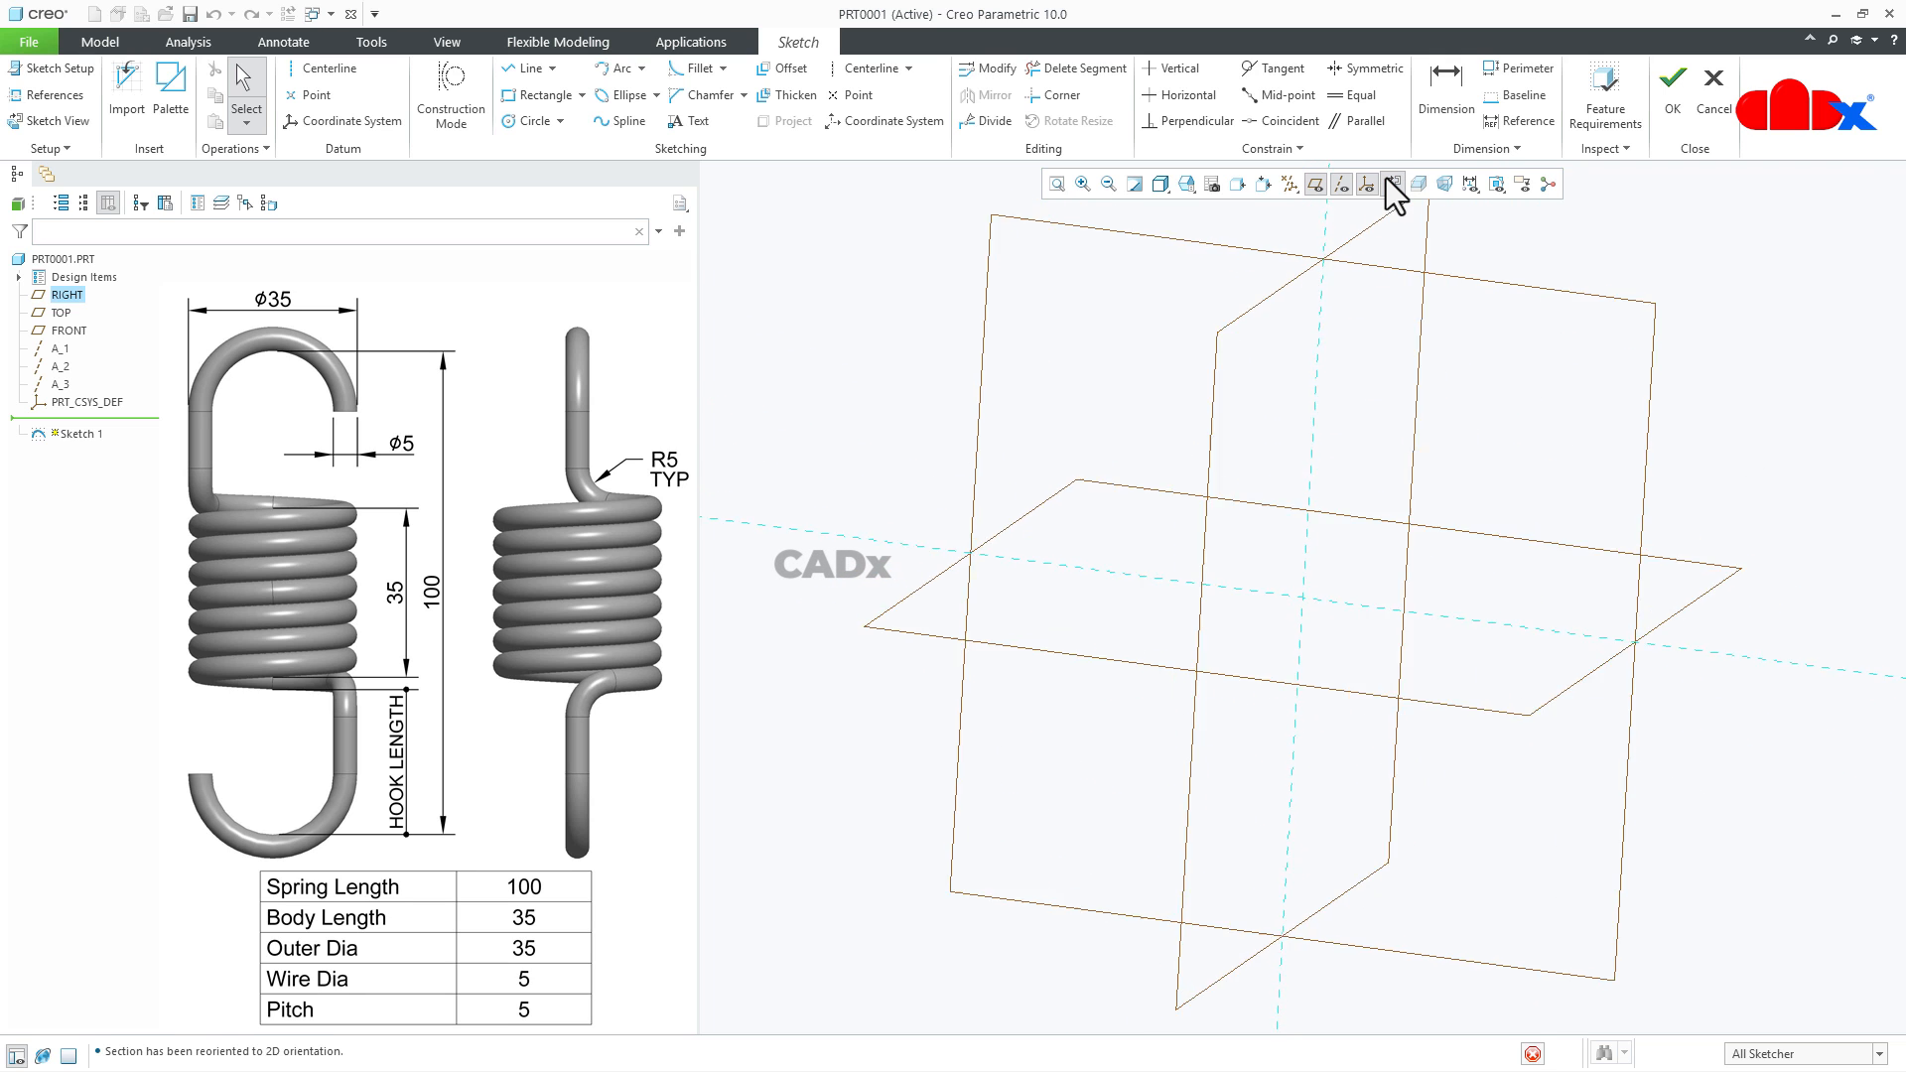
click(1294, 183)
click(1292, 206)
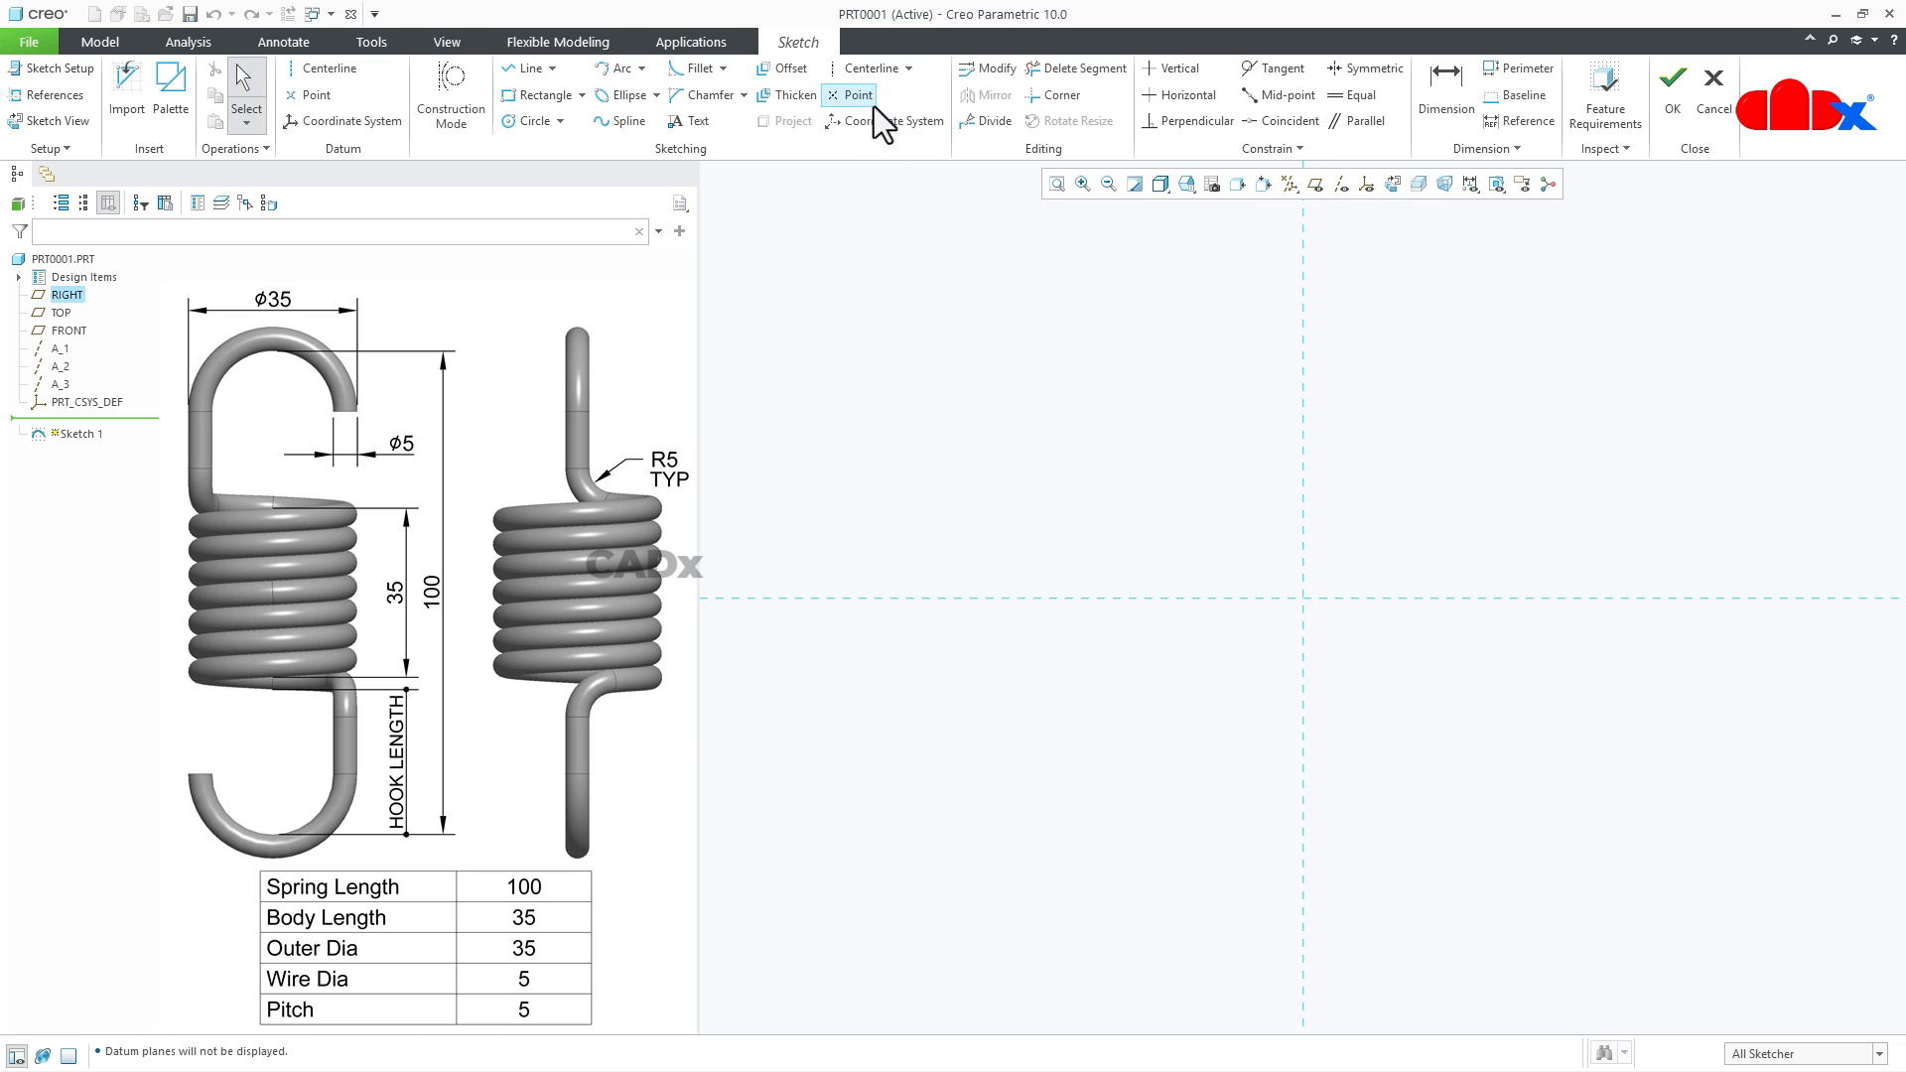
- Sketch a horizontal centerline along the horizontal reference through the origin
click(867, 74)
click(1132, 598)
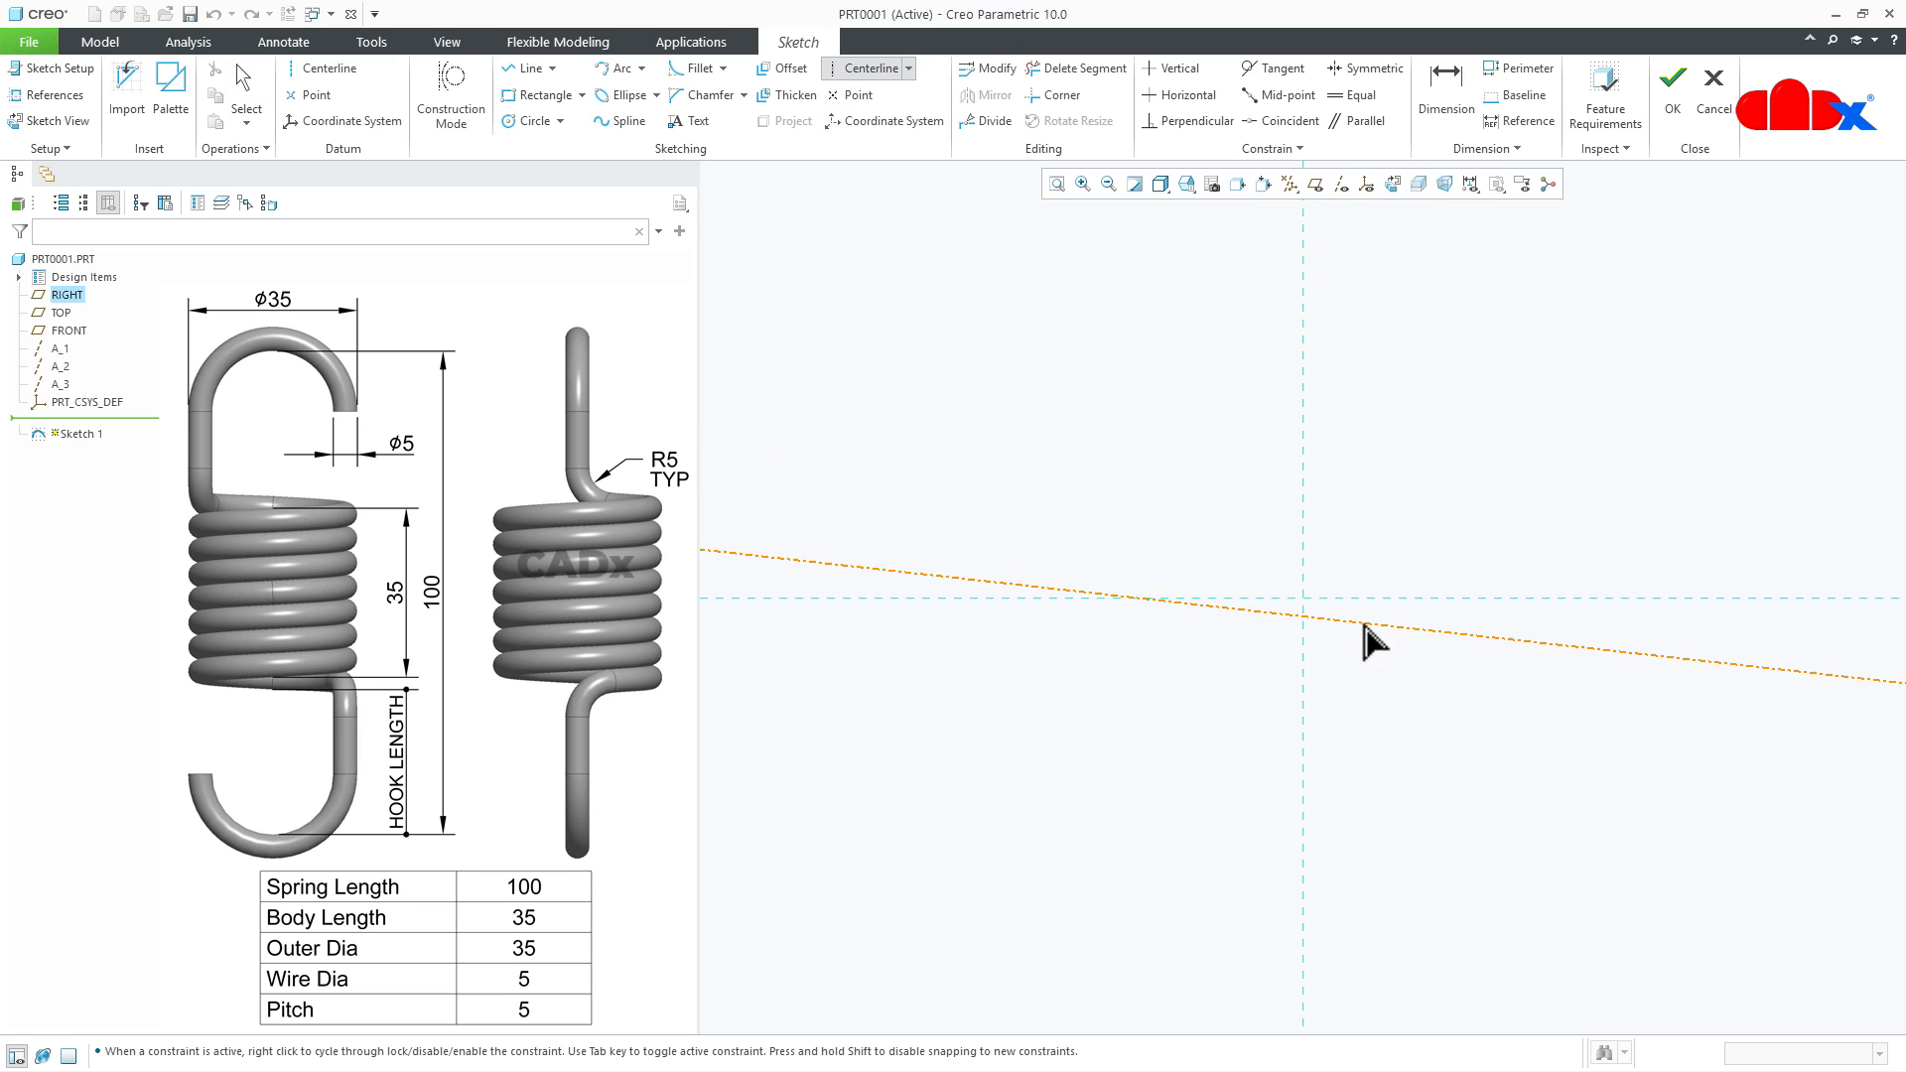
click(1413, 606)
middle_click(1476, 757)
- Sketch a circle centred on the vertical reference above the horizontal centerline and set its diameter to 35
right_click(1474, 746)
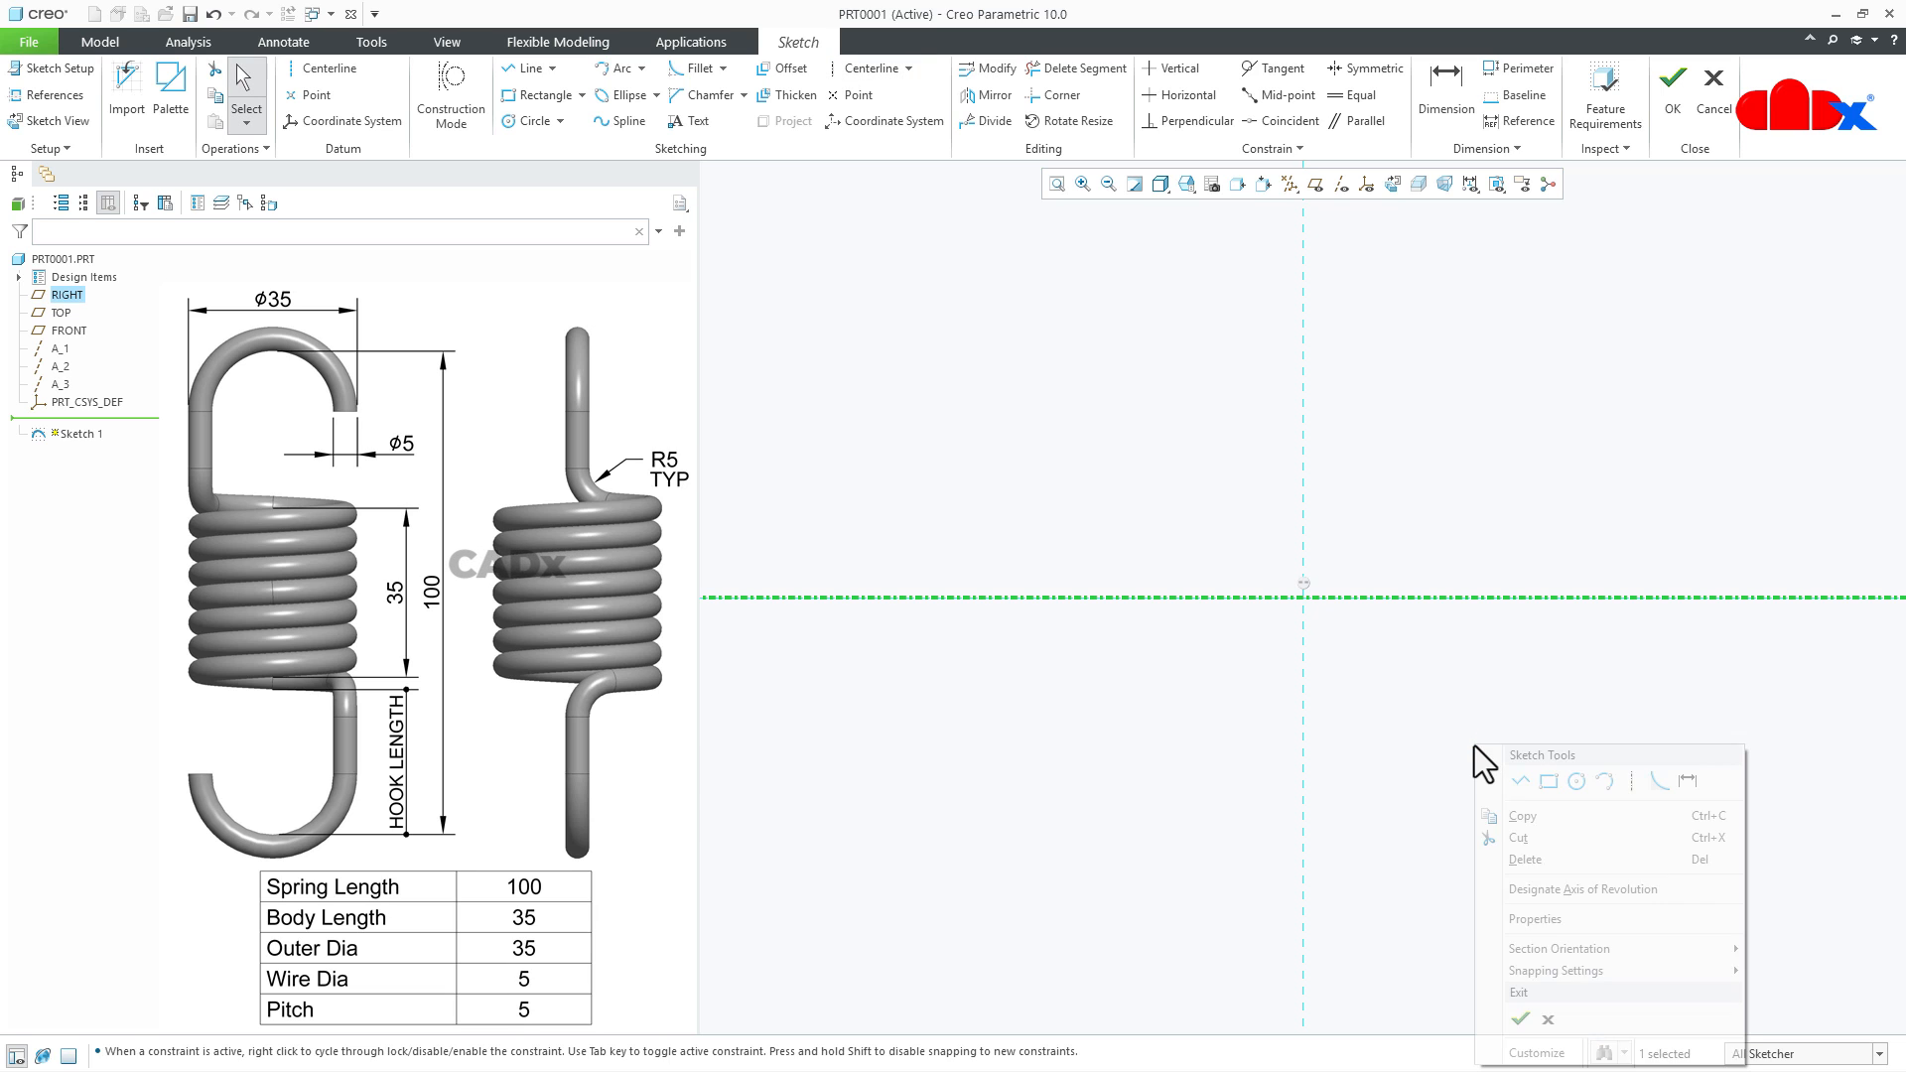
click(1575, 781)
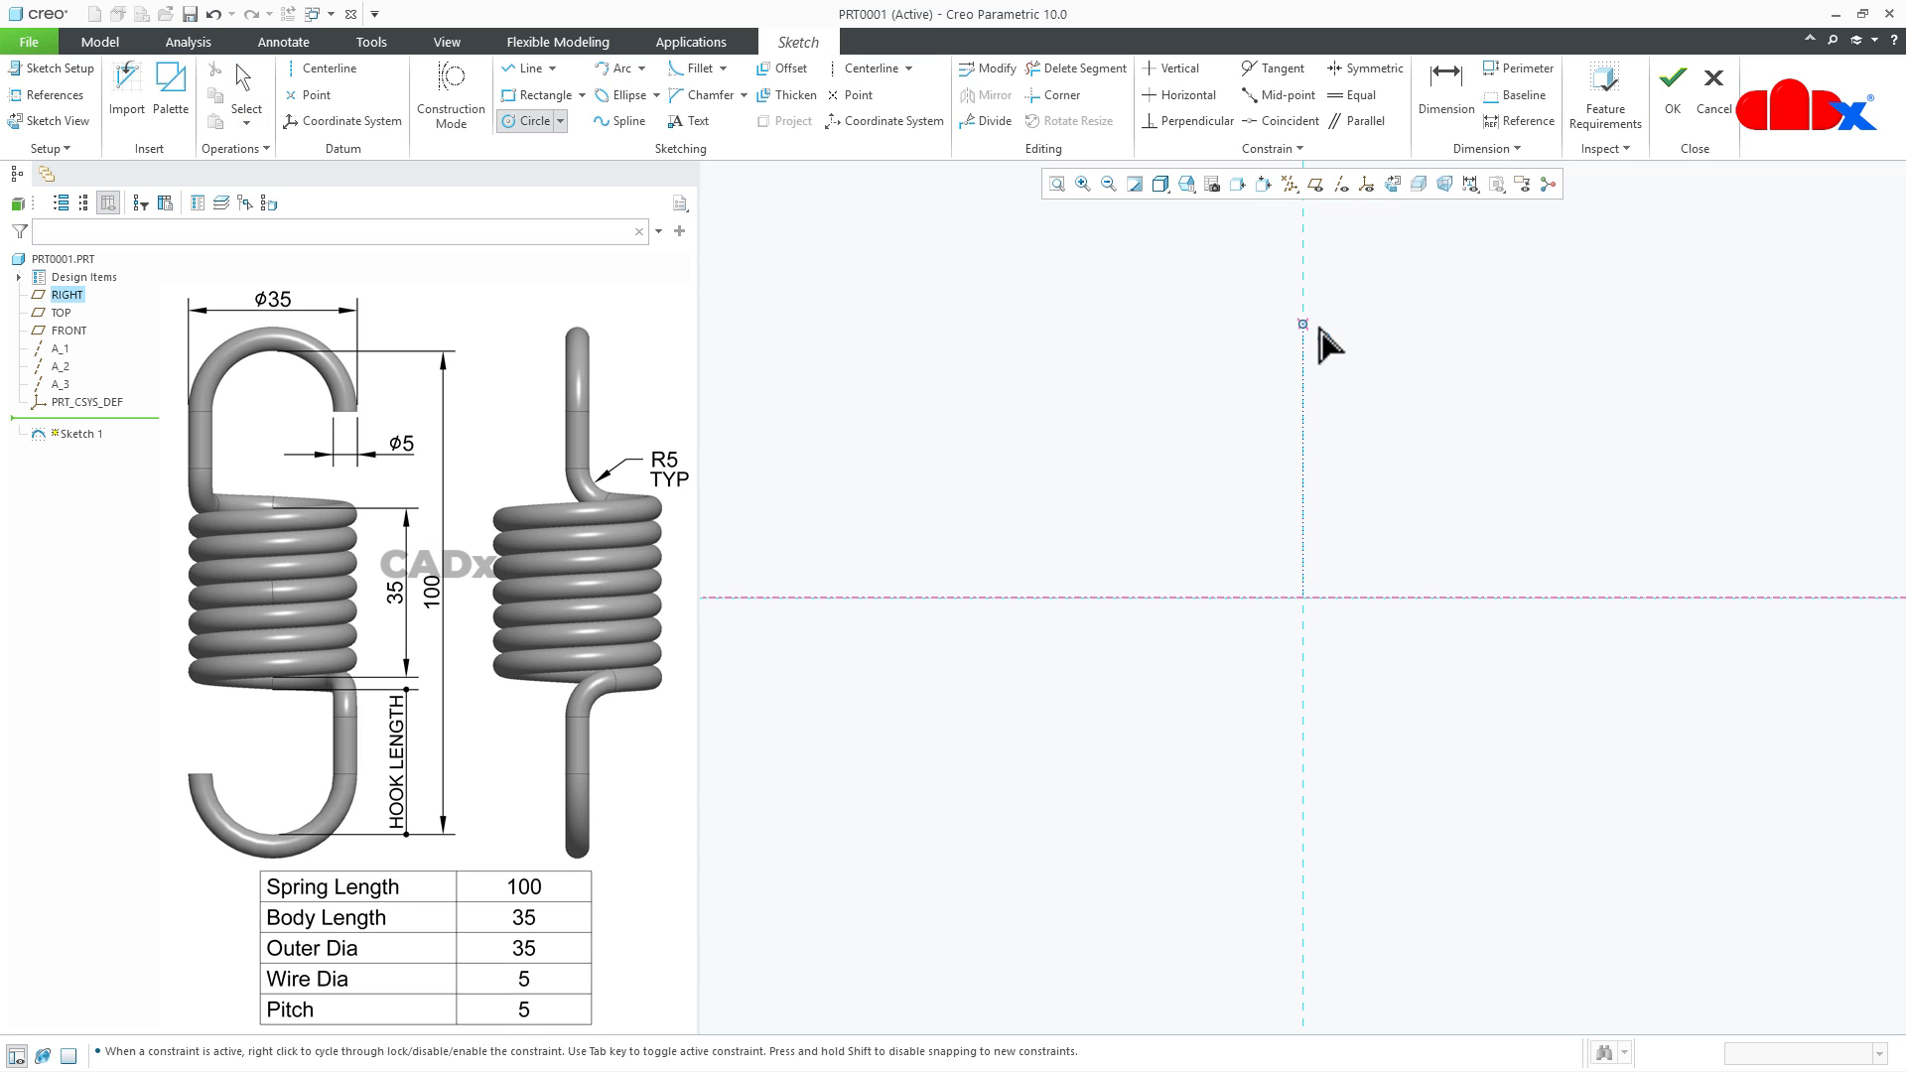
click(1303, 291)
click(1330, 364)
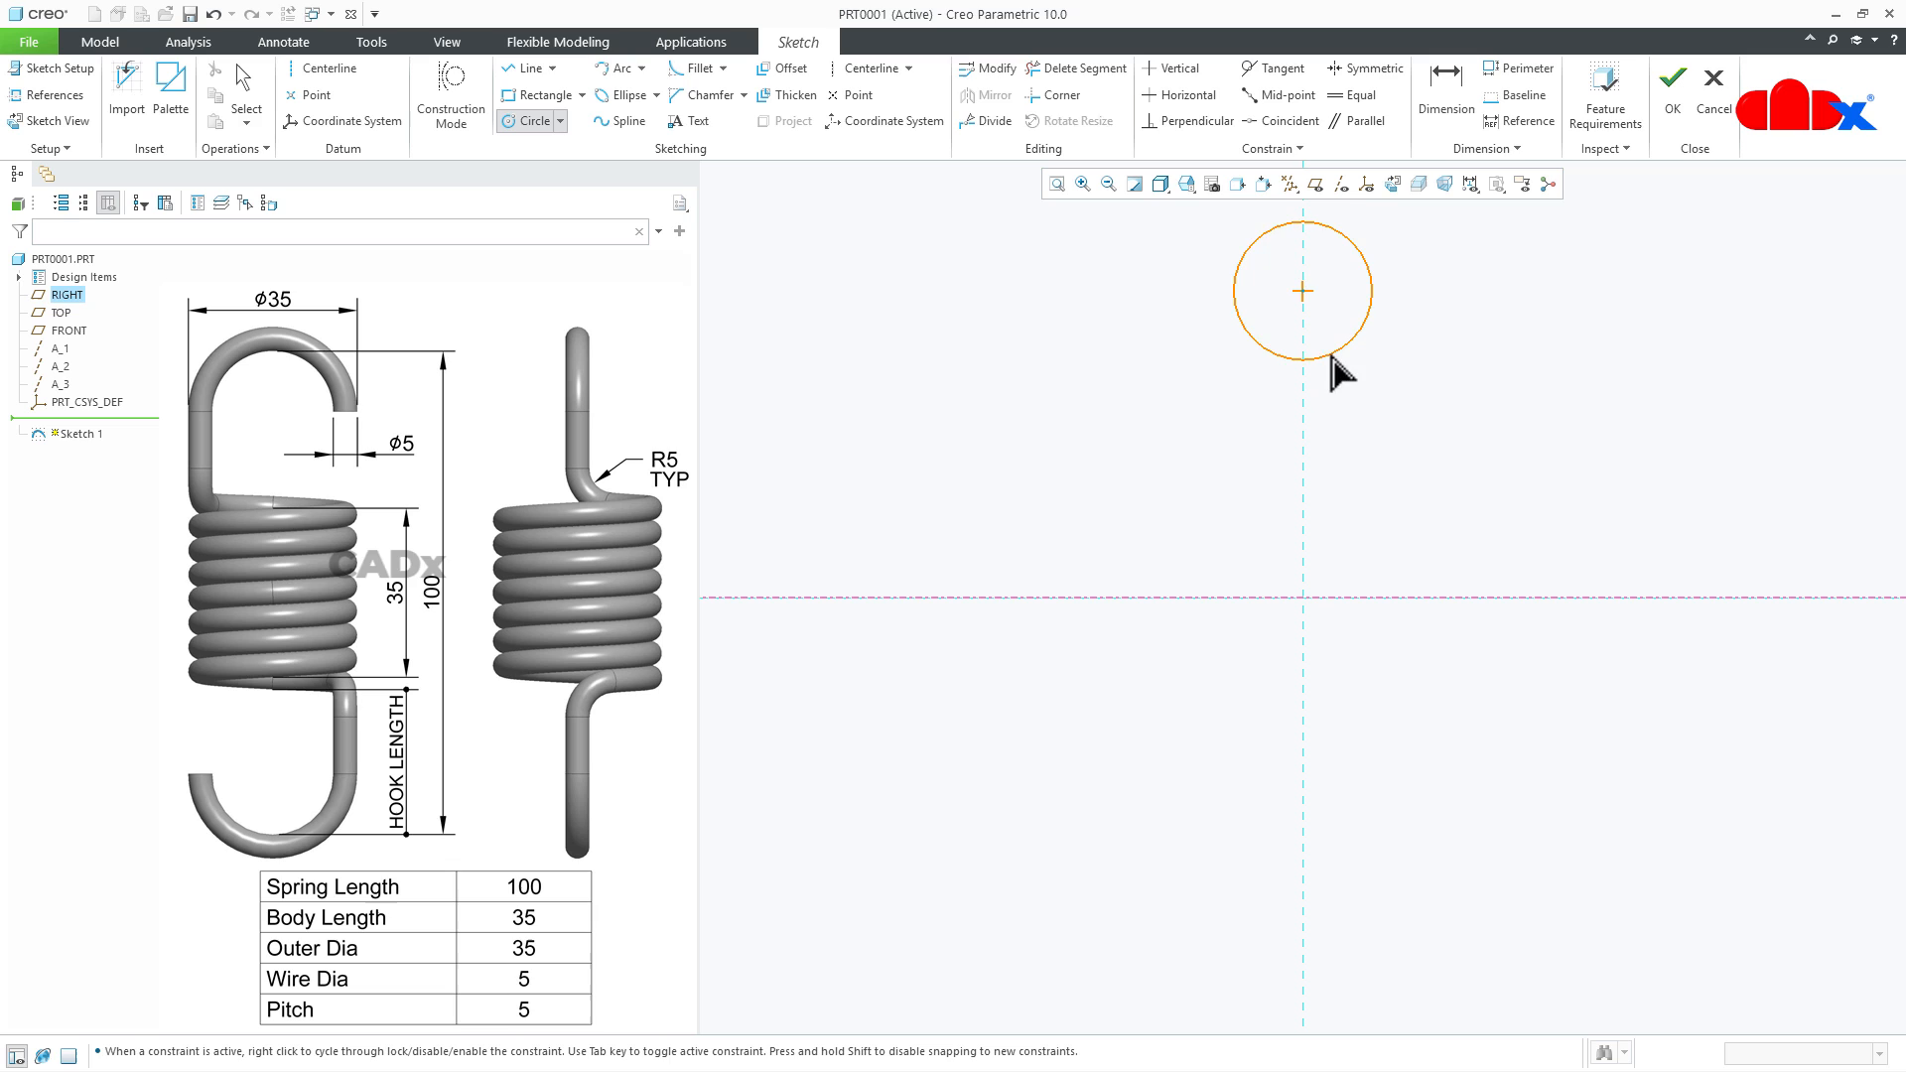
middle_click(1442, 396)
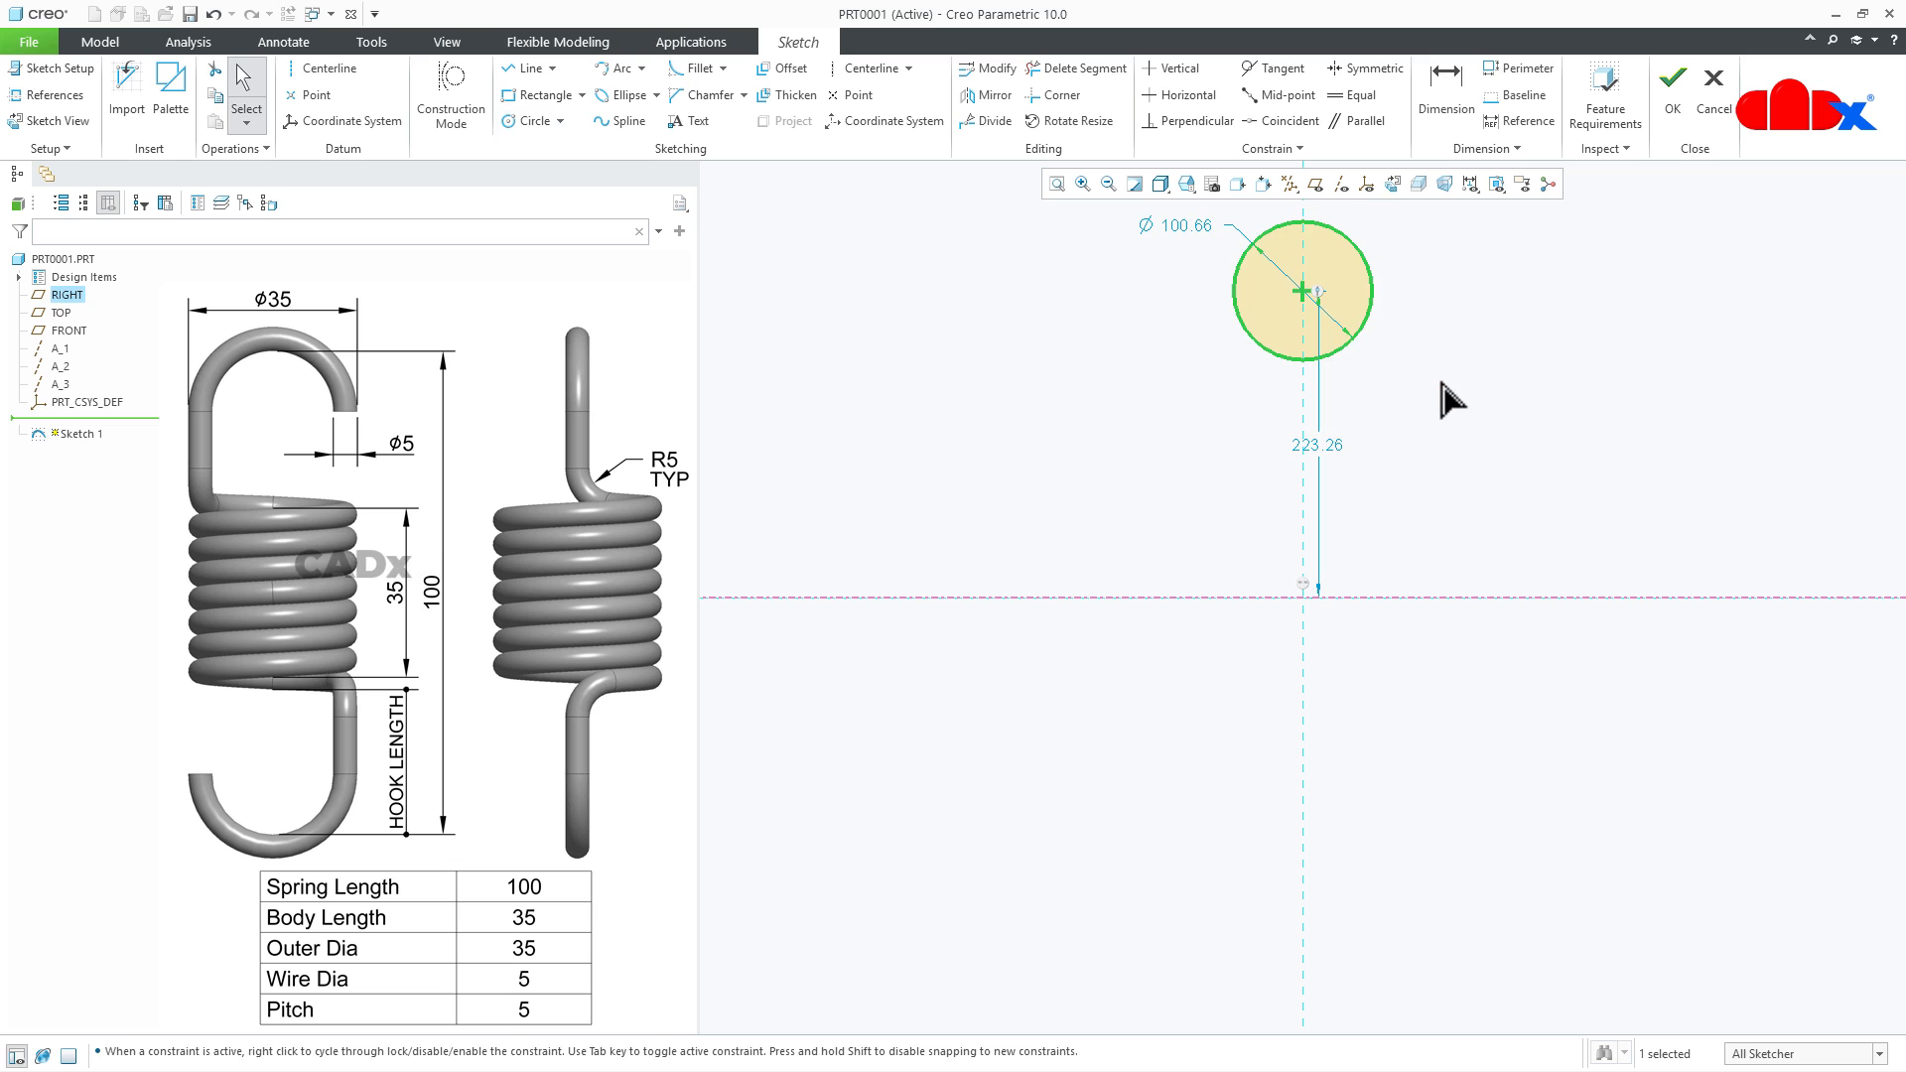
double_click(1183, 222)
text(3)
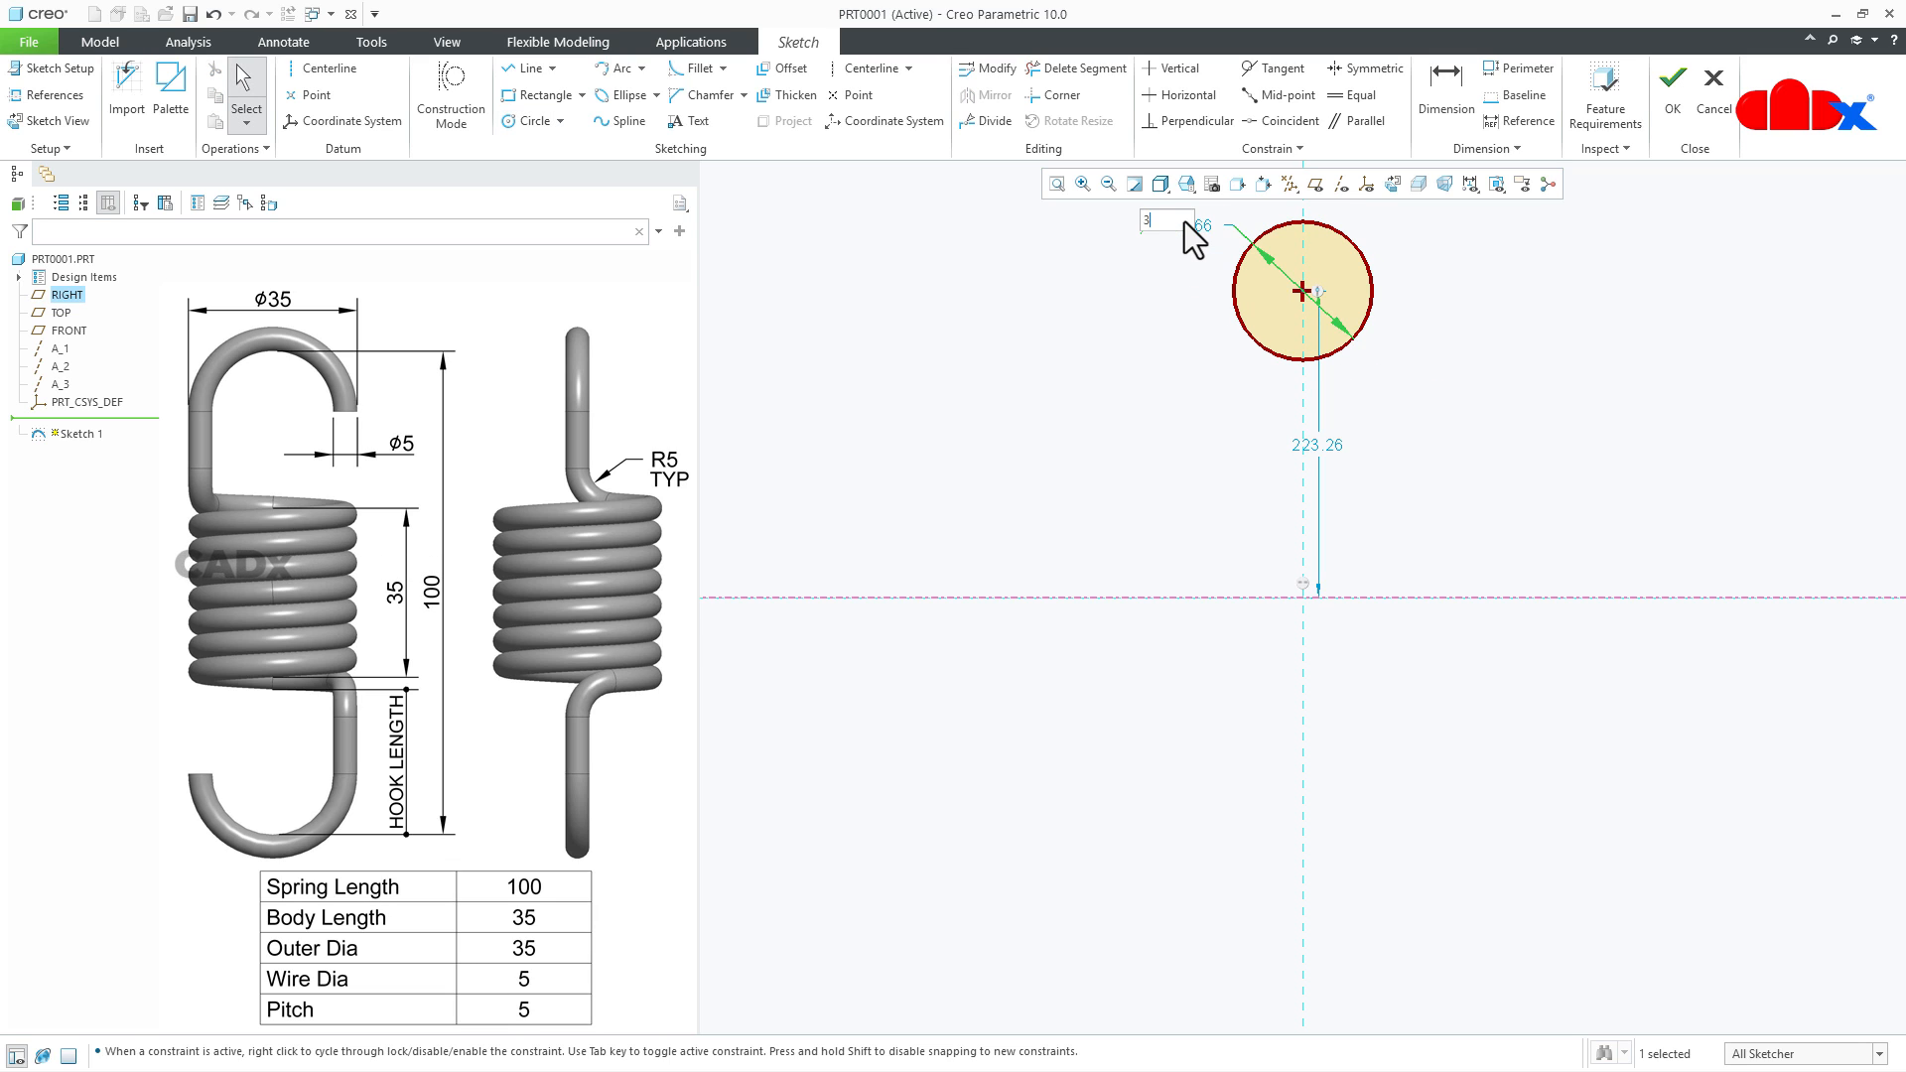
text(5)
key(Return)
- Sketch a second horizontal centerline through the centre of the circle
right_click(1443, 389)
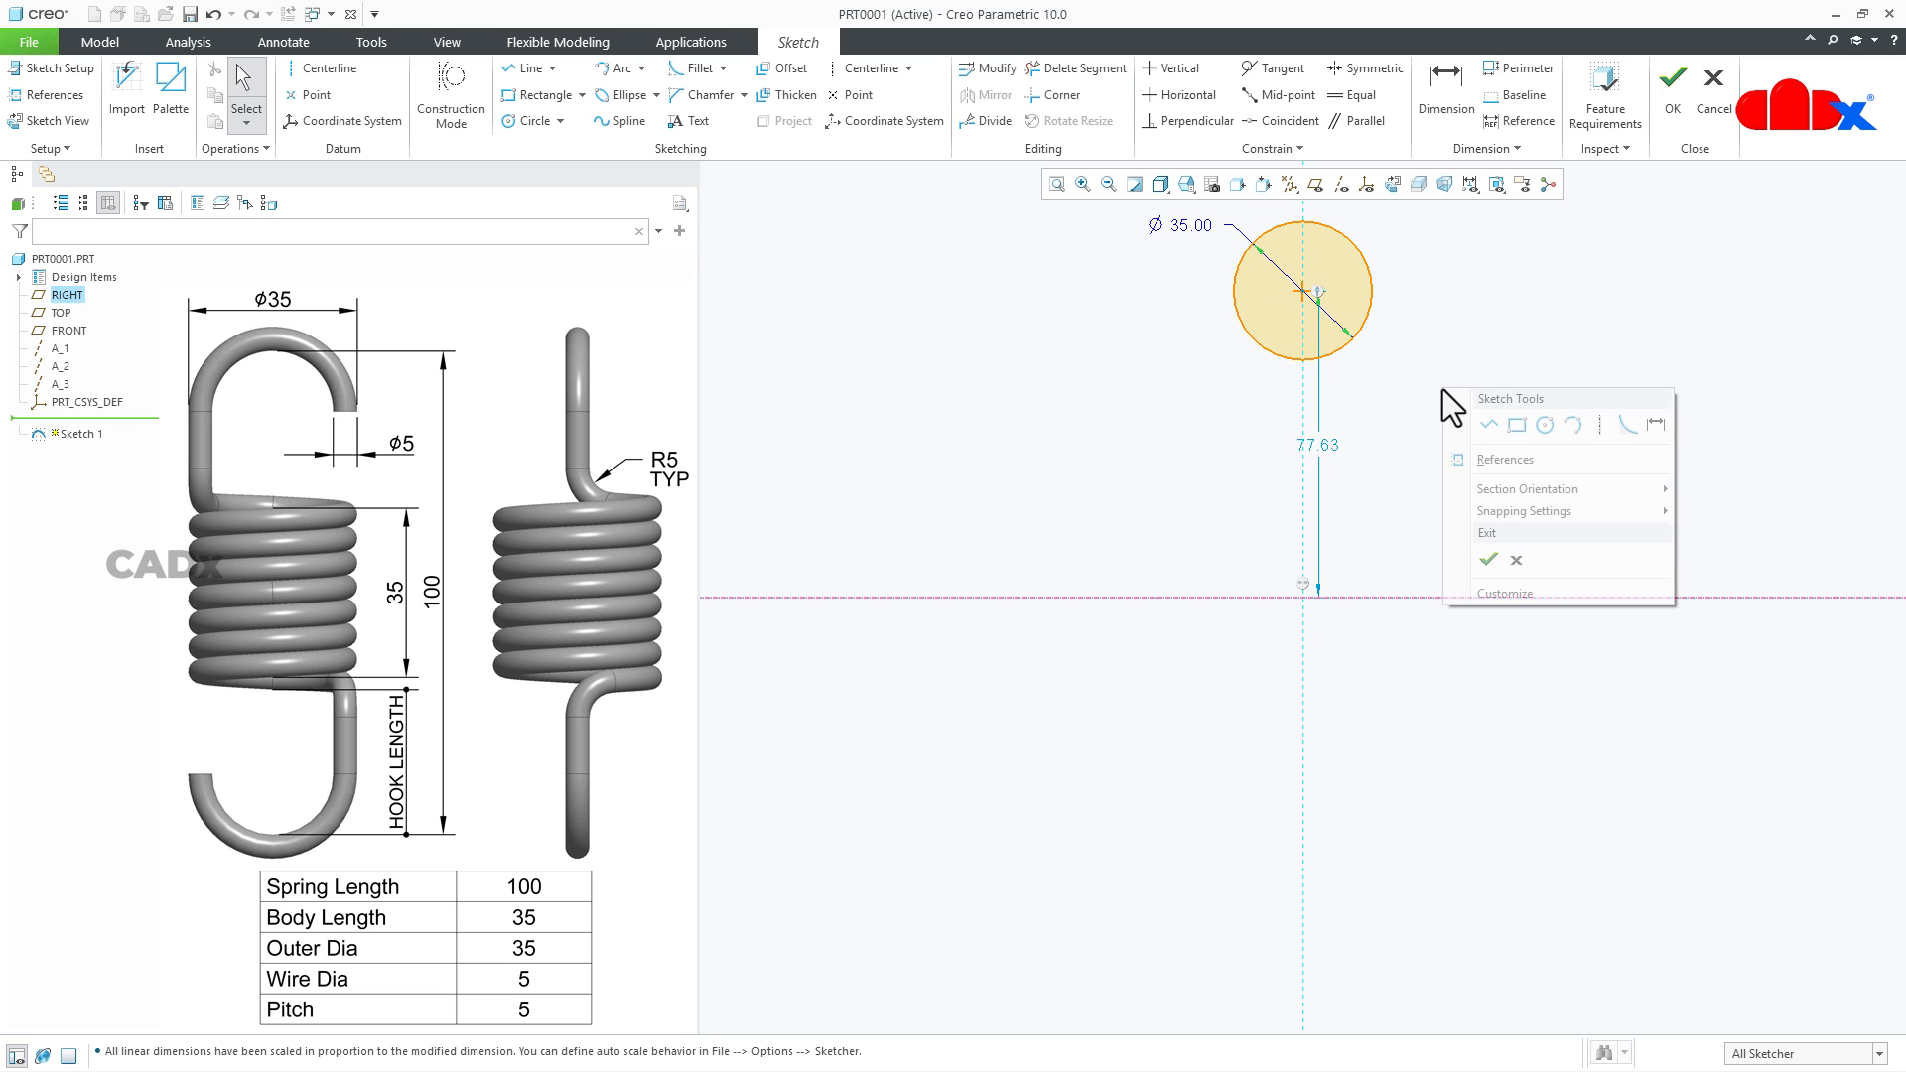
click(1598, 424)
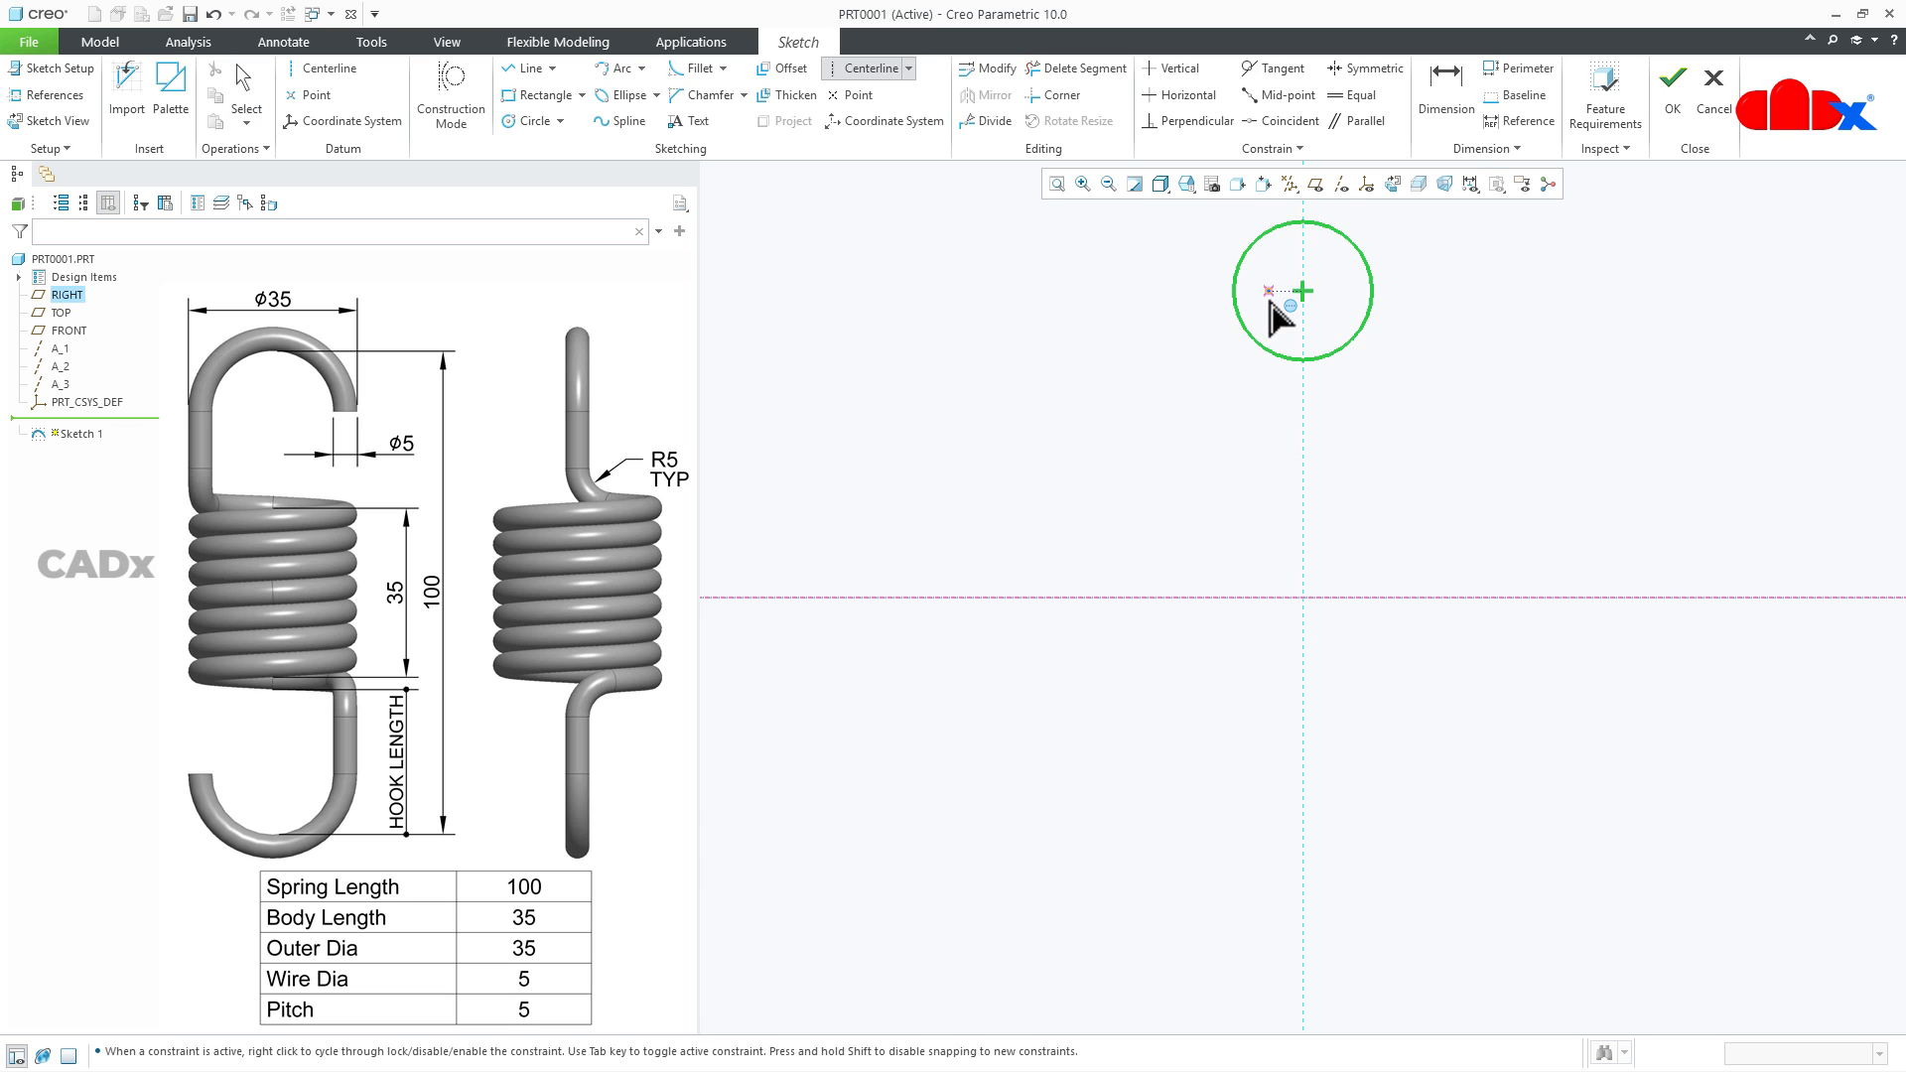
click(1302, 296)
click(1473, 298)
middle_click(1545, 413)
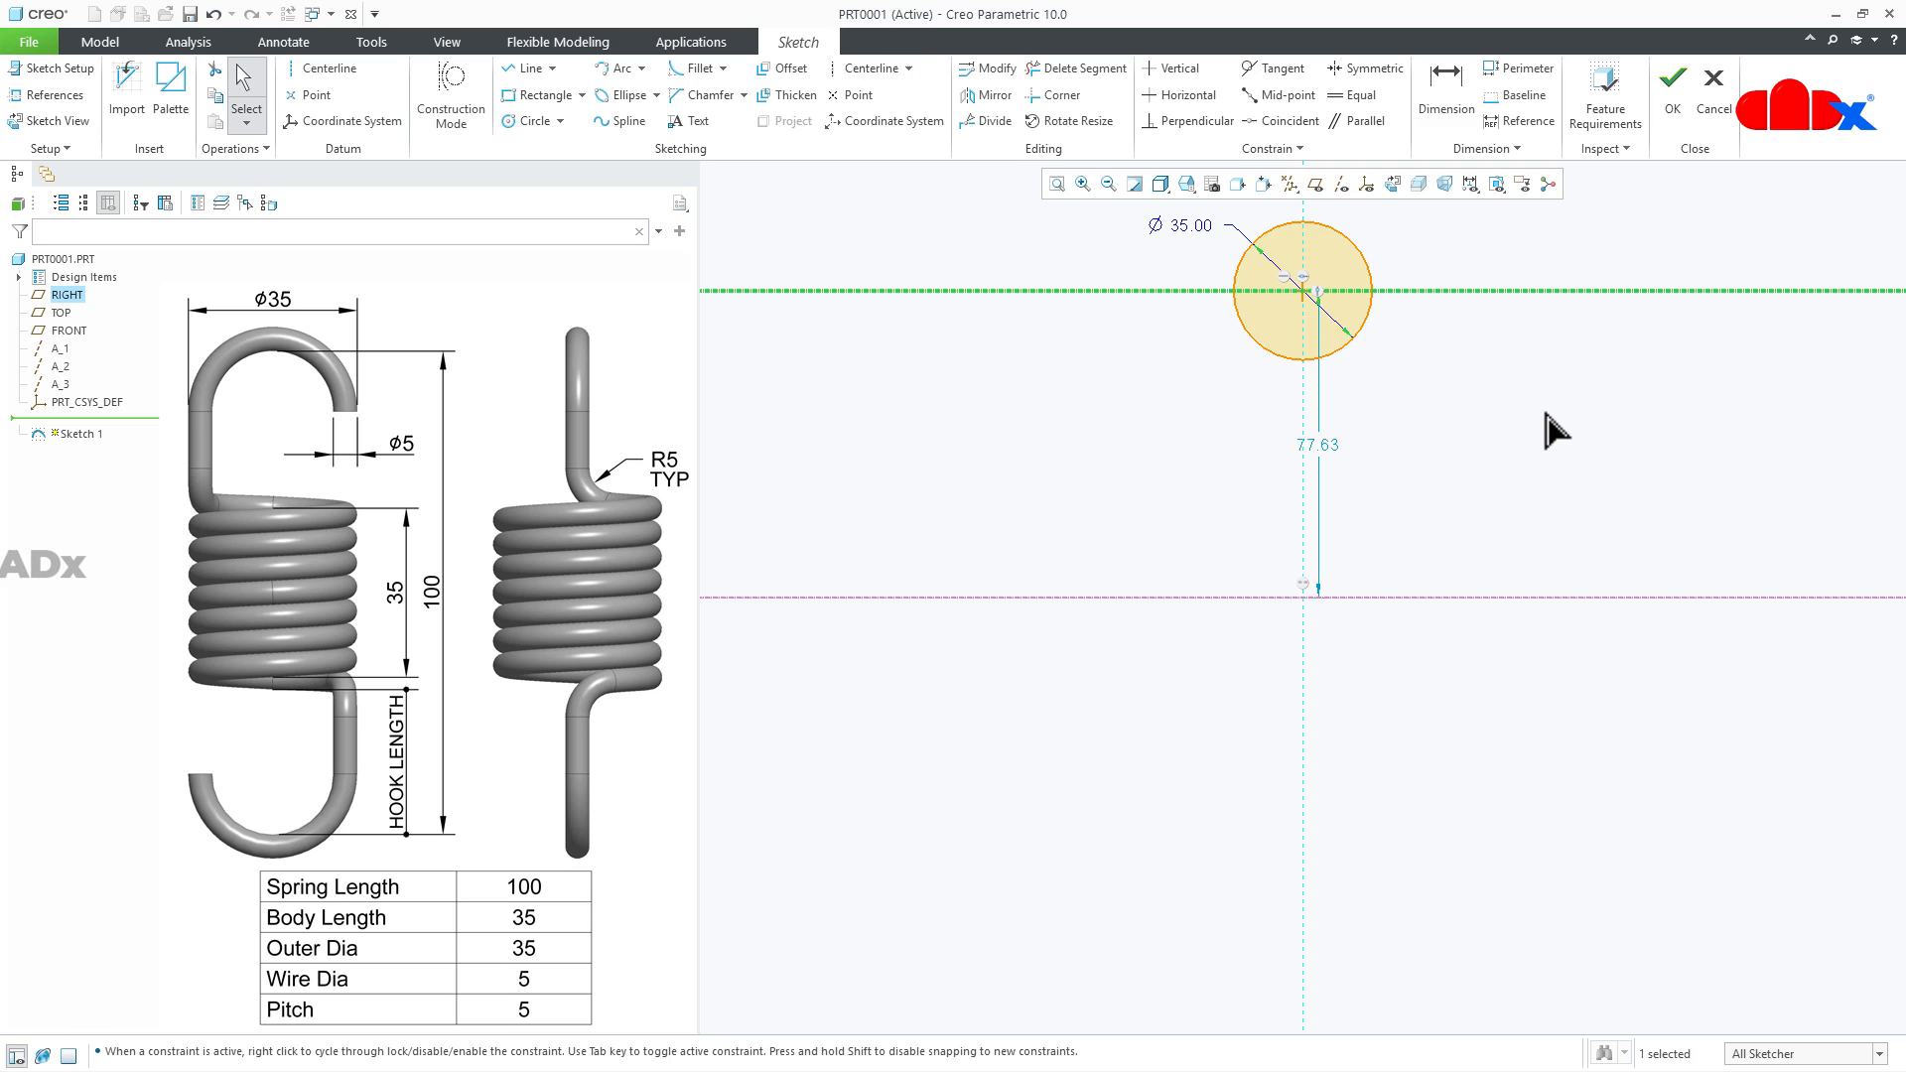
click(1545, 415)
- Trim away the lower half of the circle below its centerline, leaving the upper semicircle
click(1058, 66)
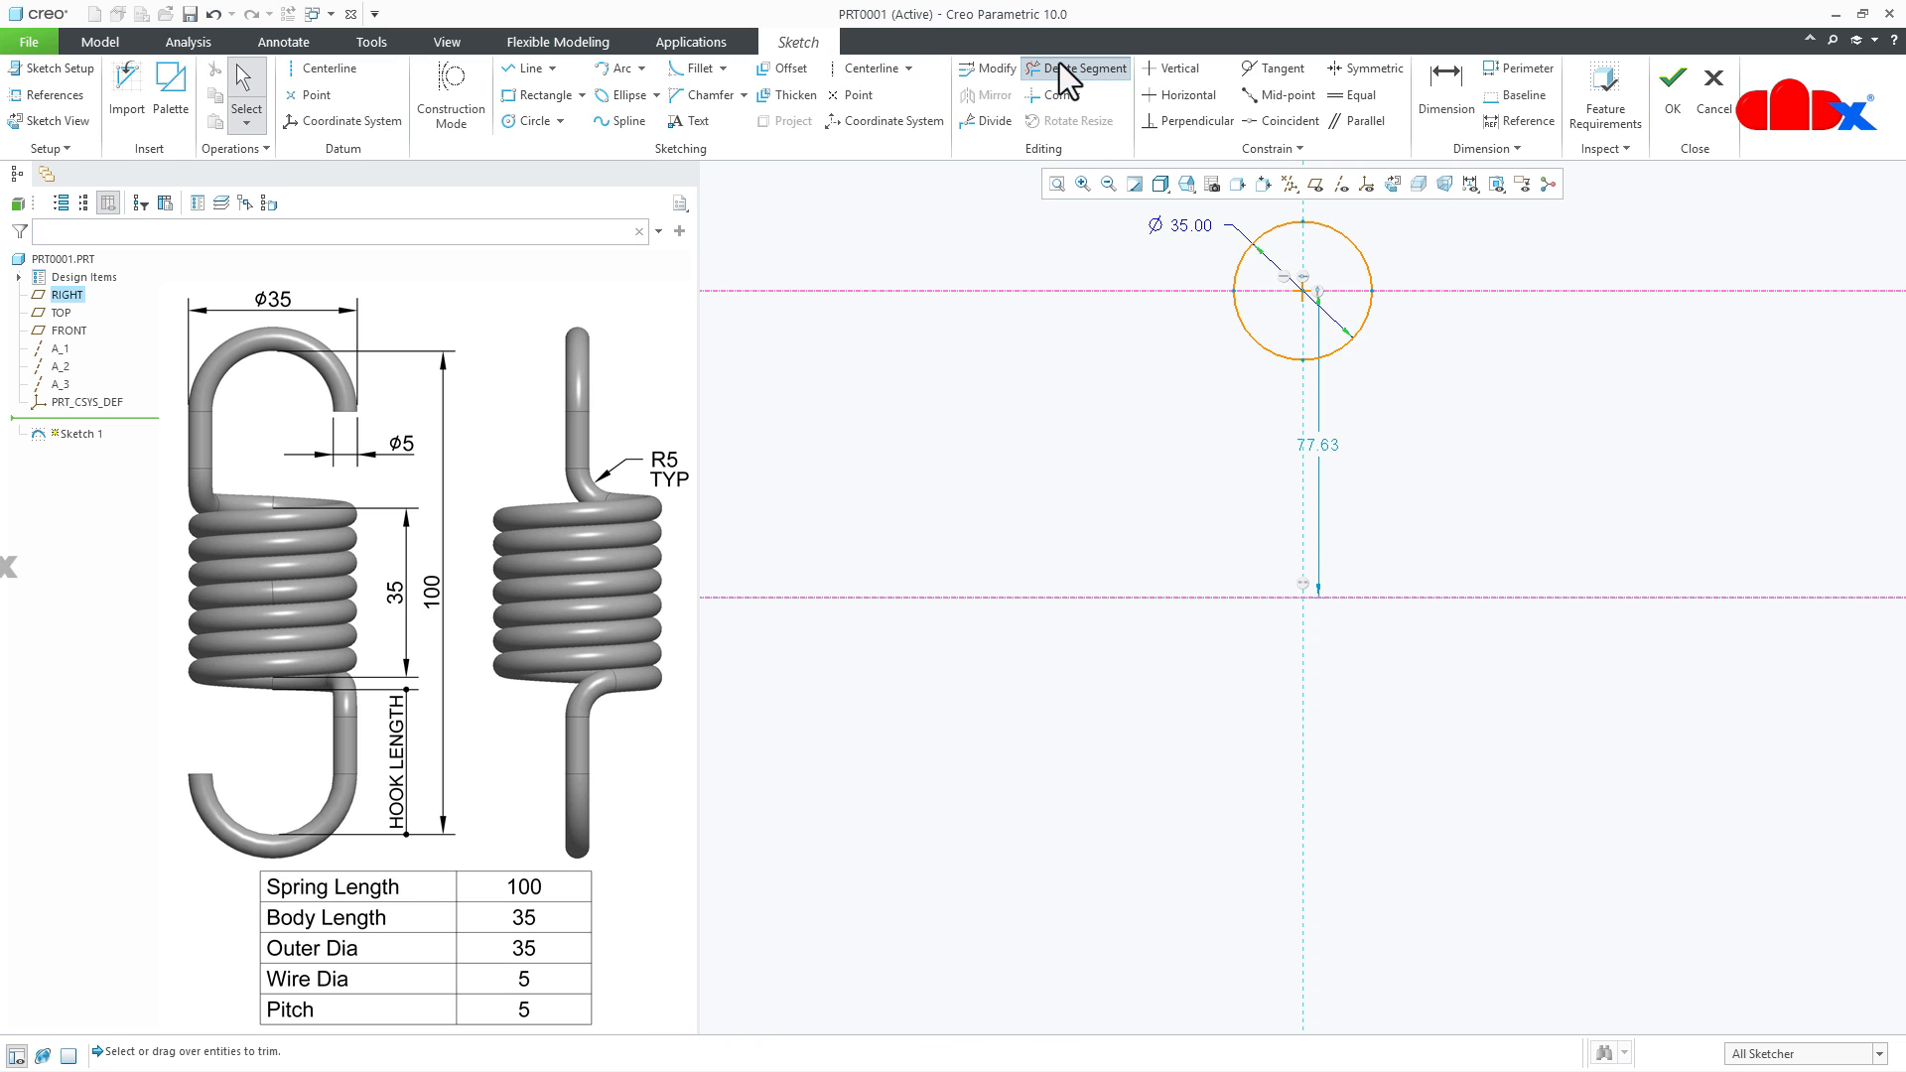
drag(1395, 347, 1398, 349)
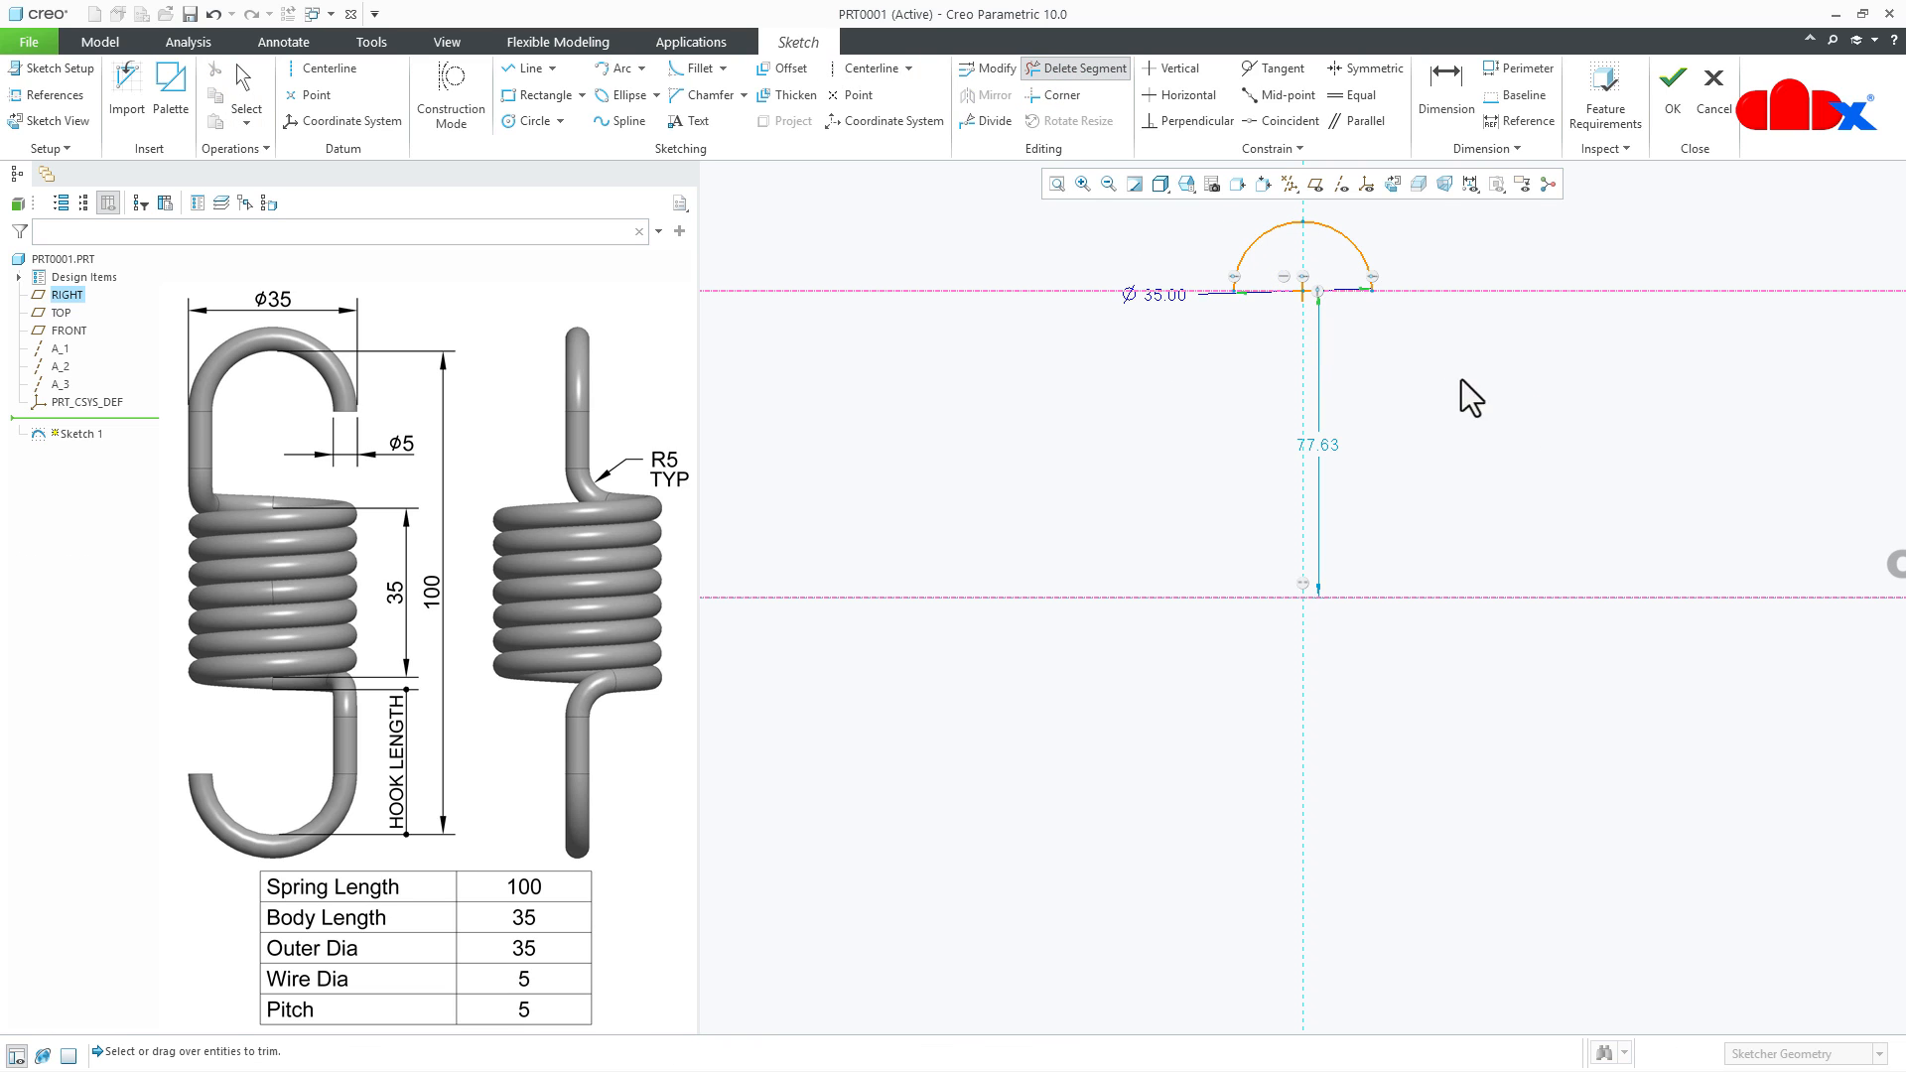
middle_click(1485, 383)
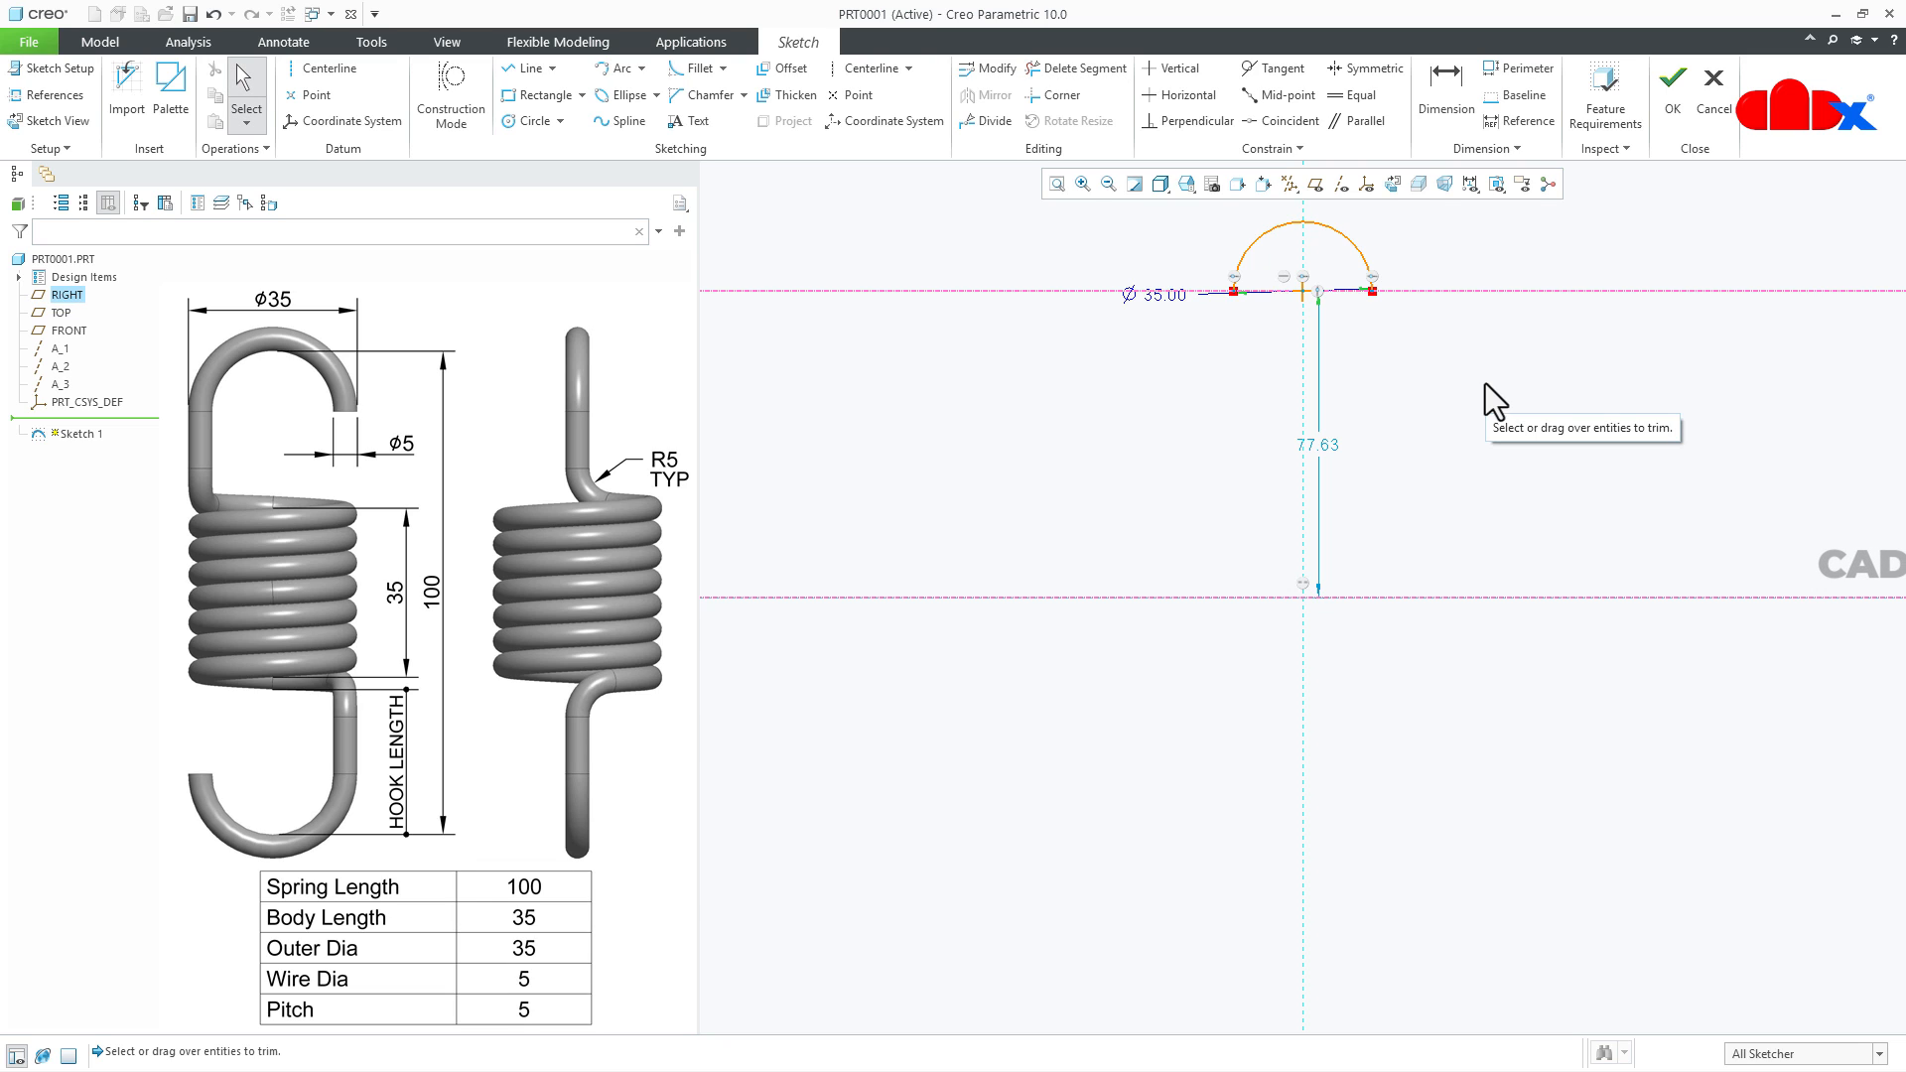
- Offset the semicircular arc inward with a value of -2.5
click(783, 67)
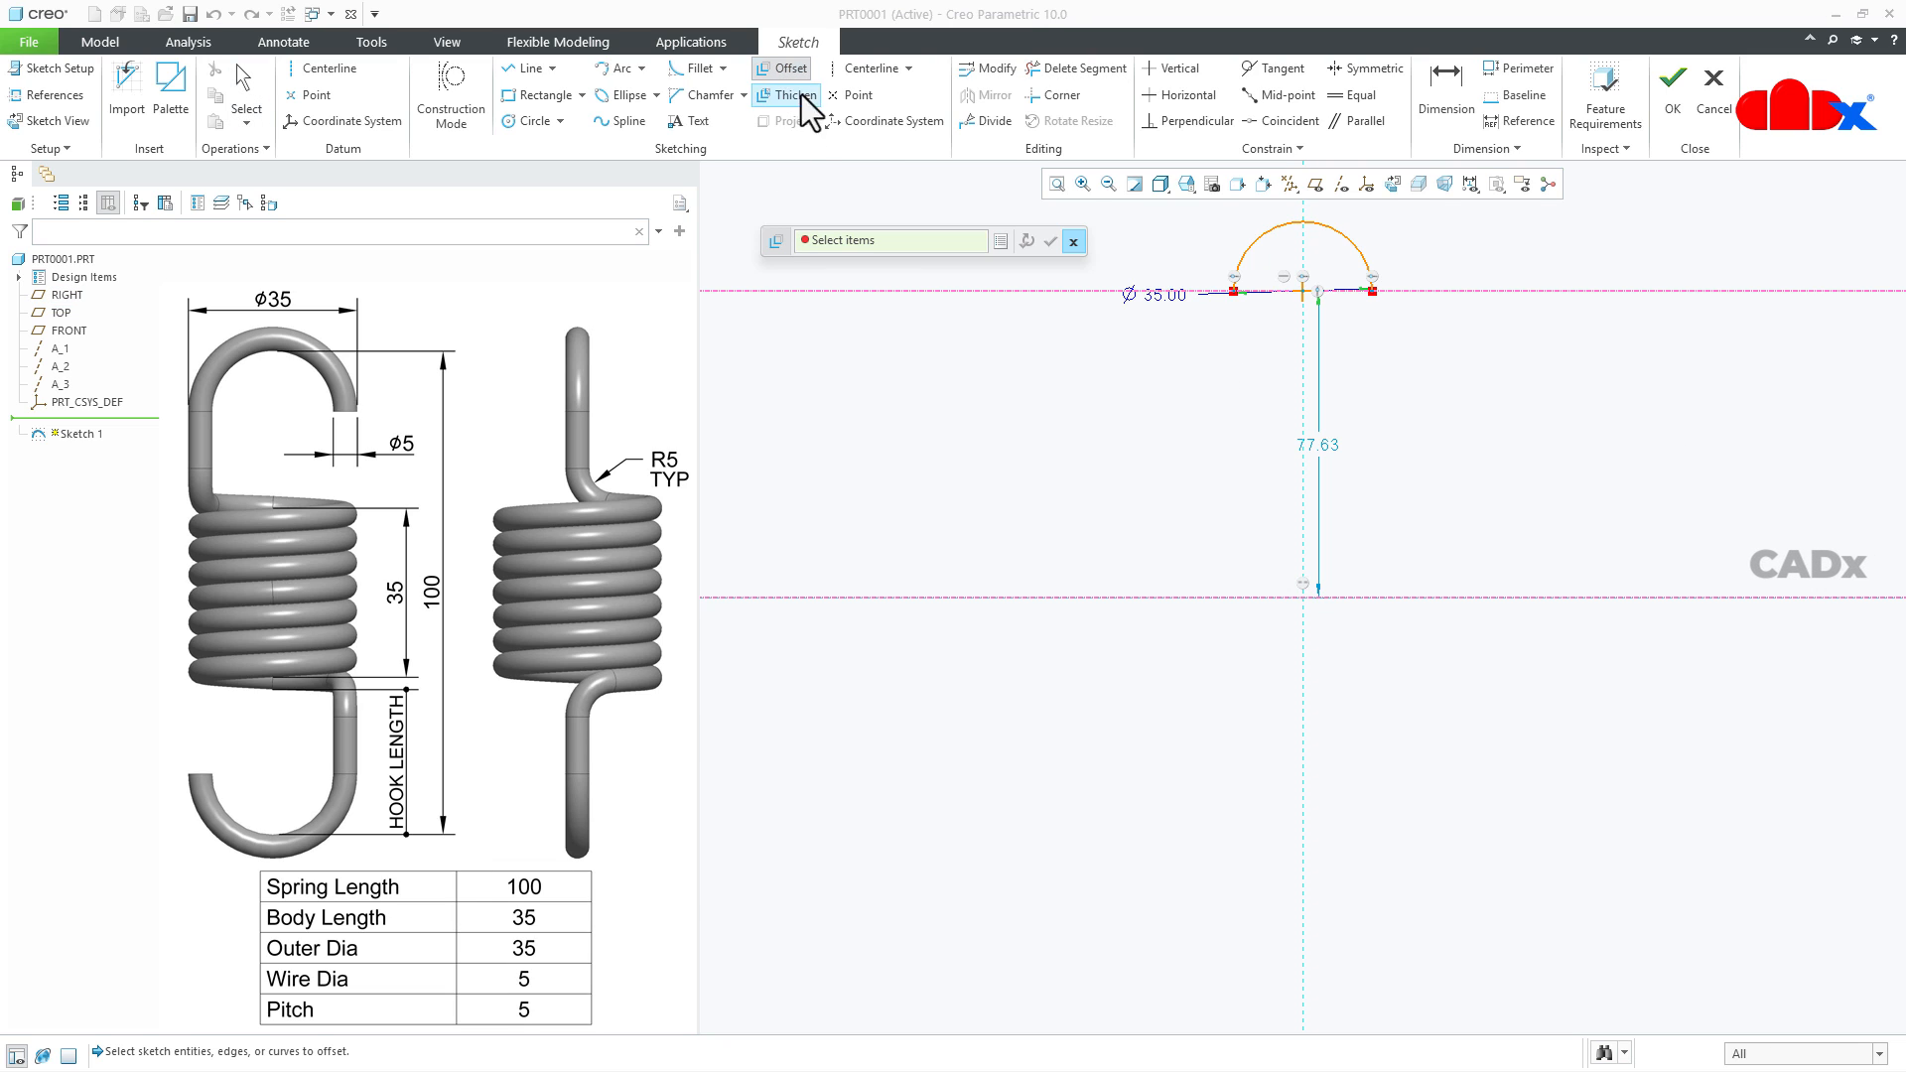
click(1355, 252)
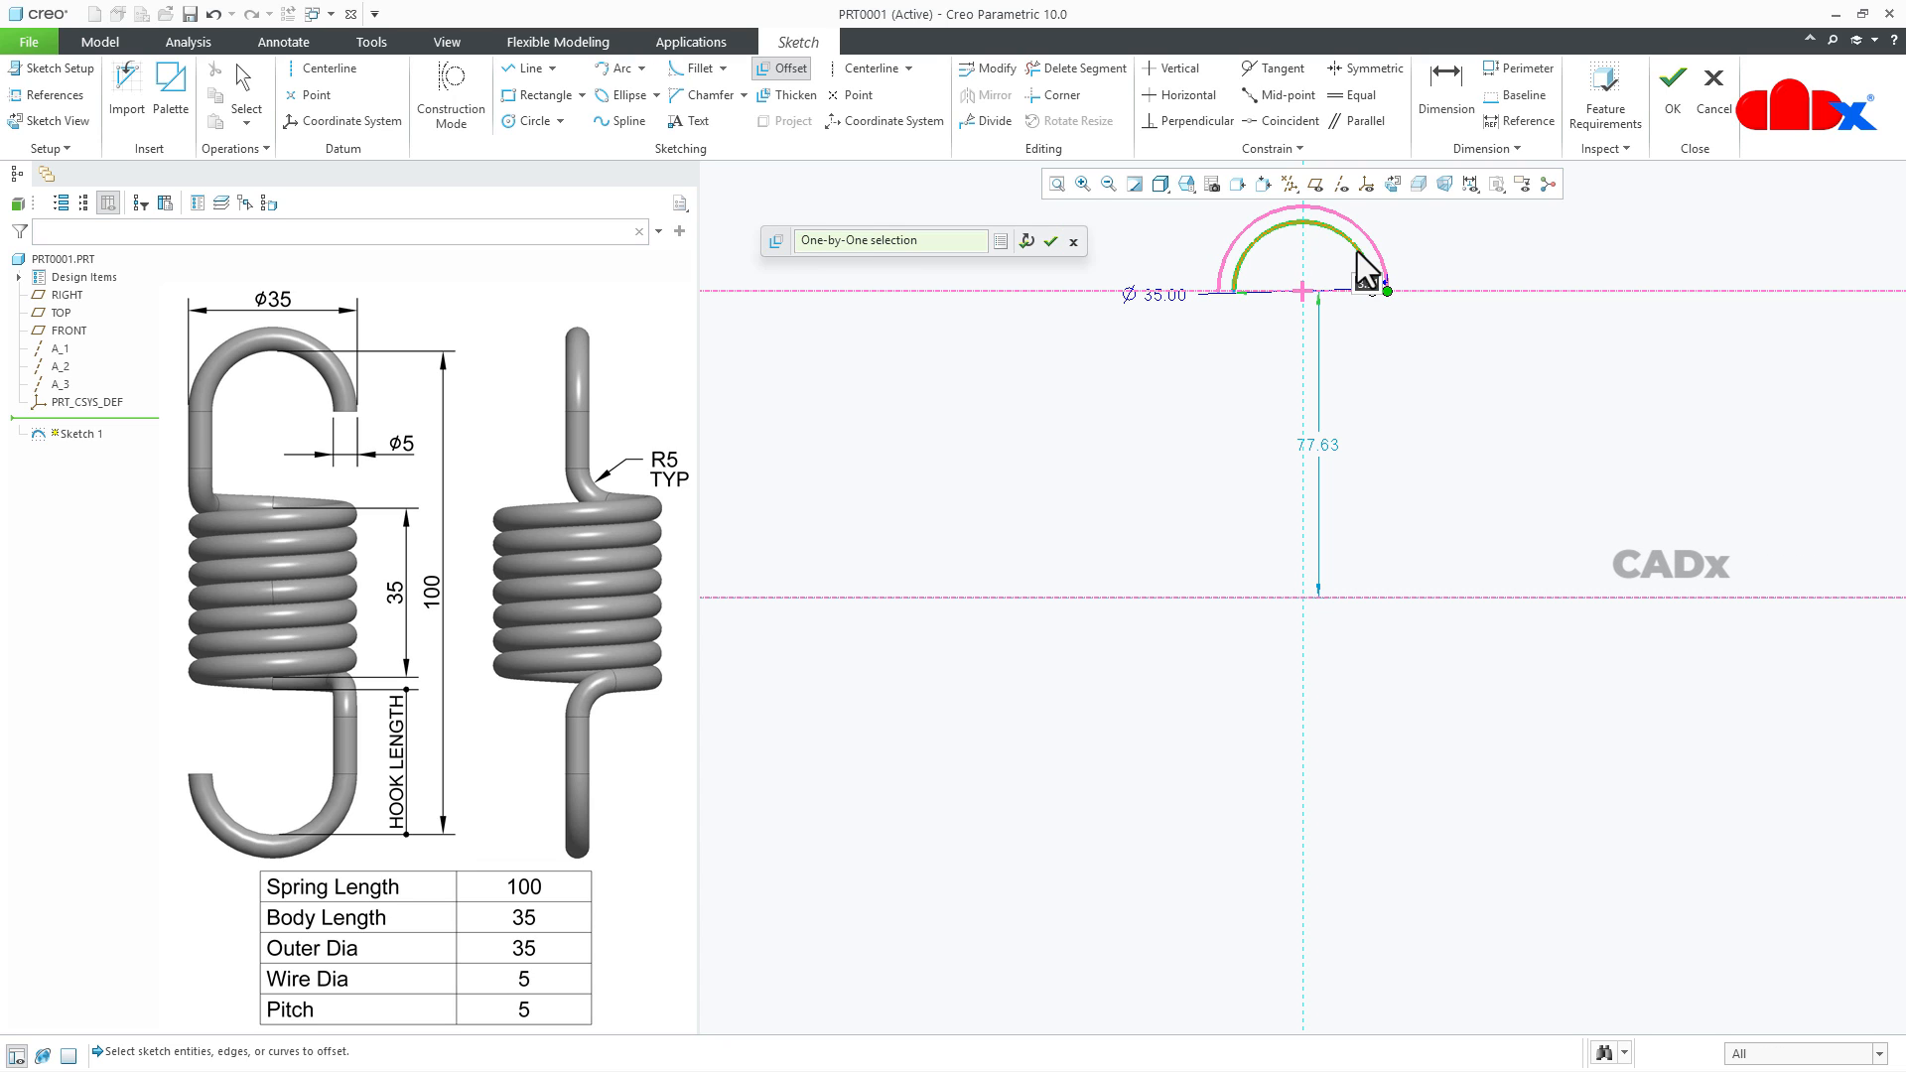
text(-2)
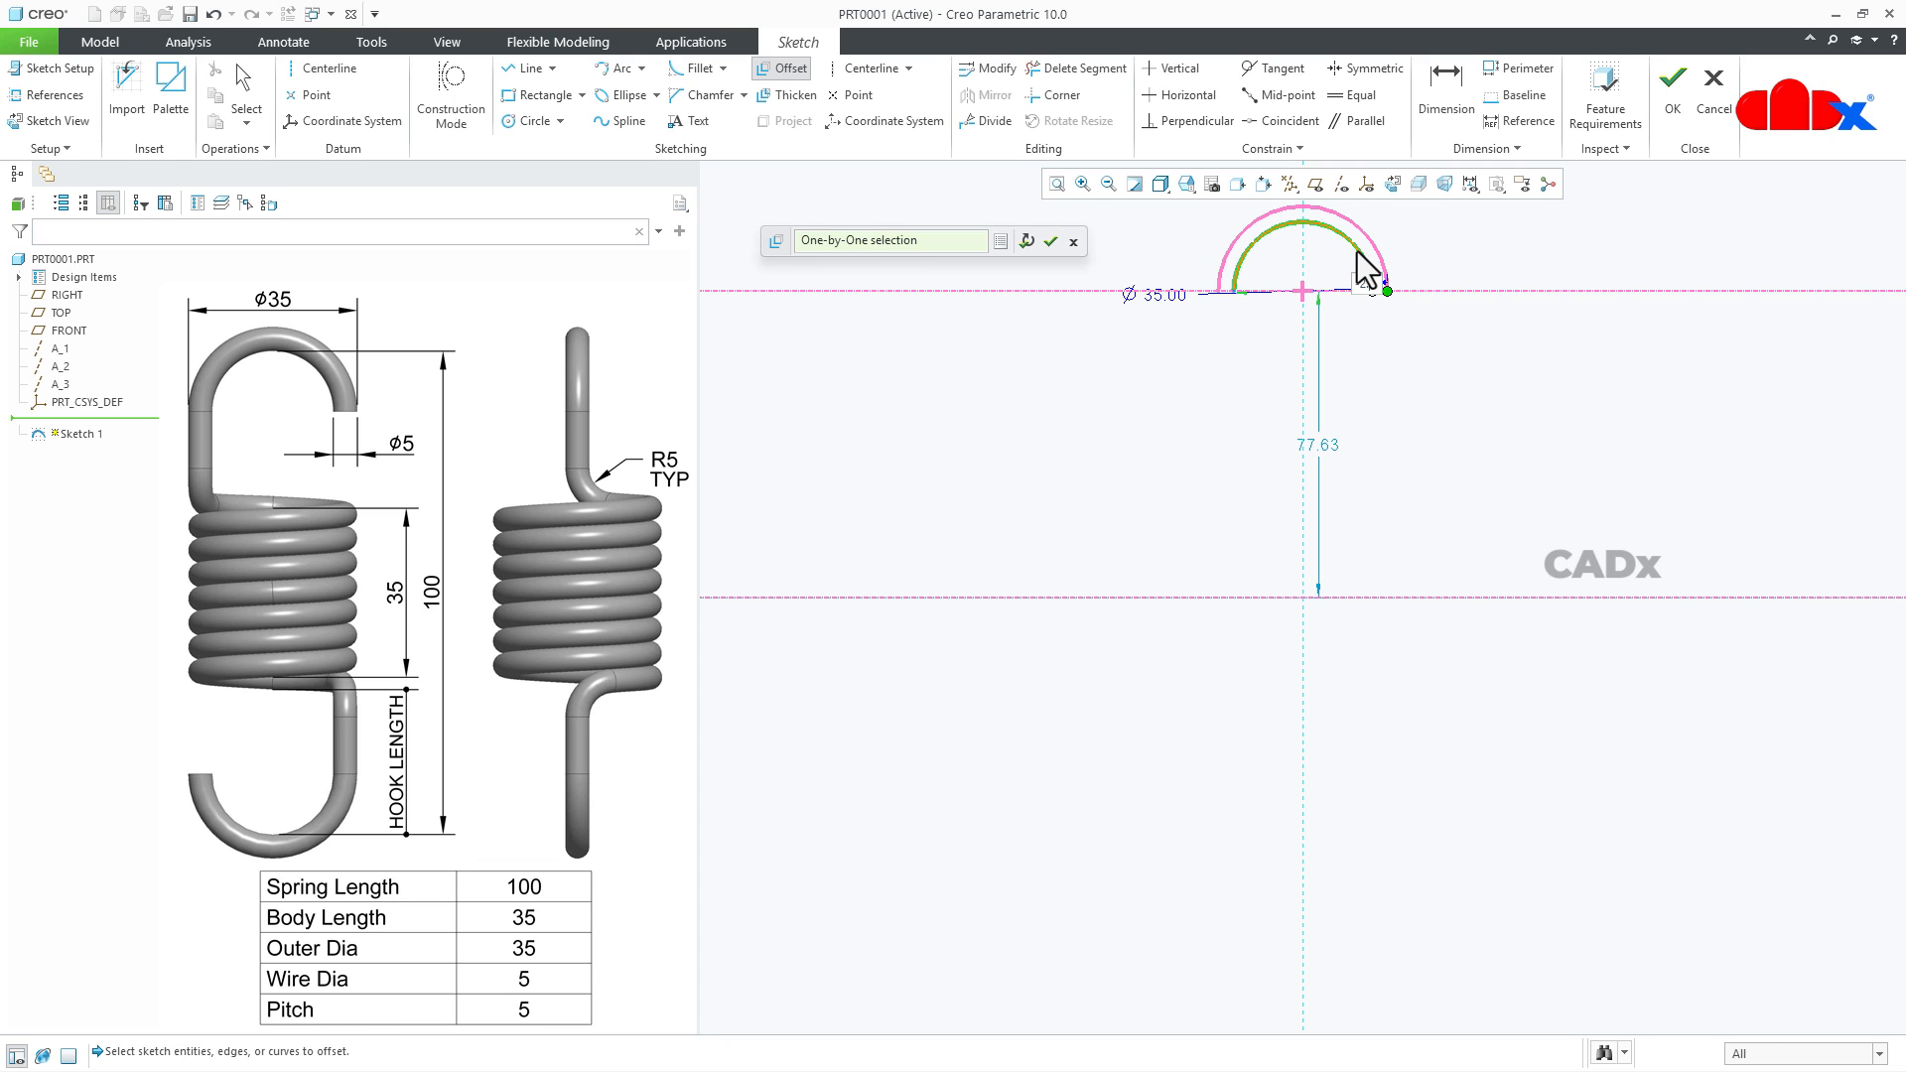
text(.5)
key(Return)
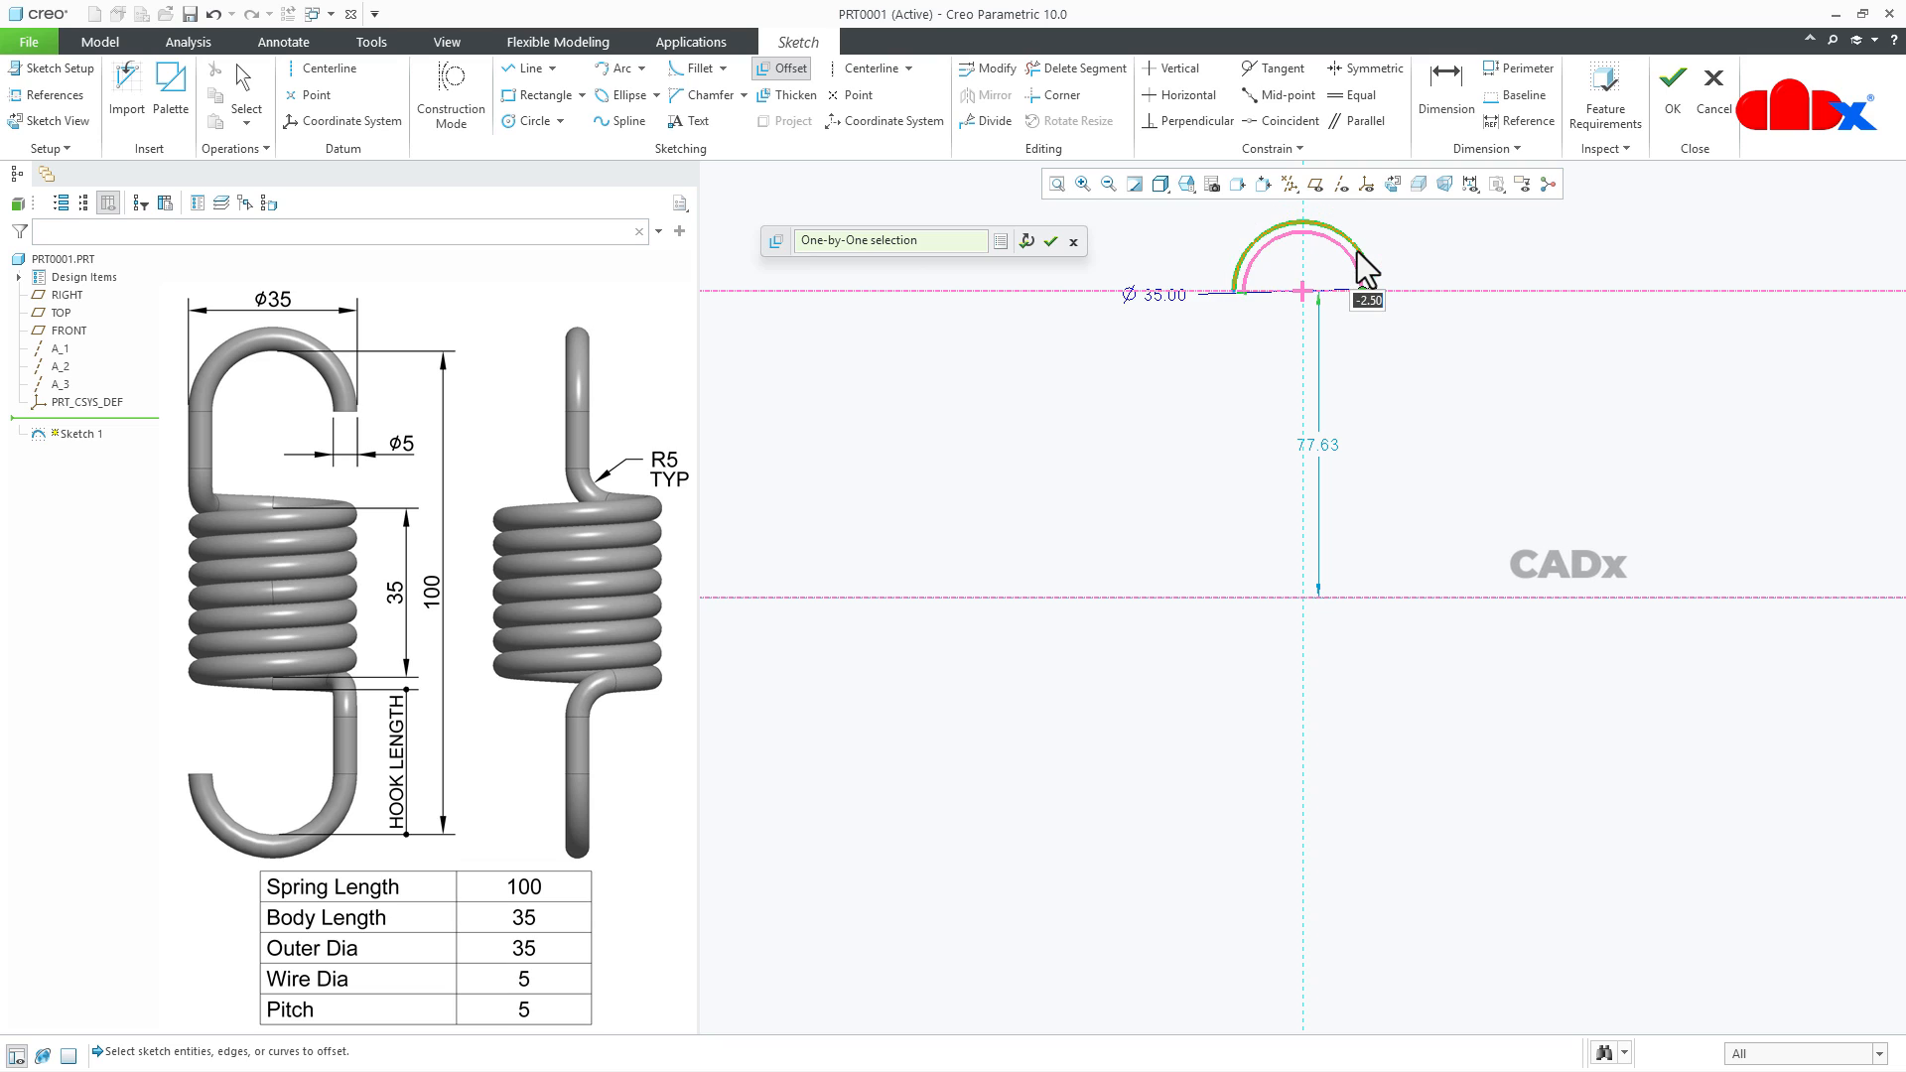
click(1049, 243)
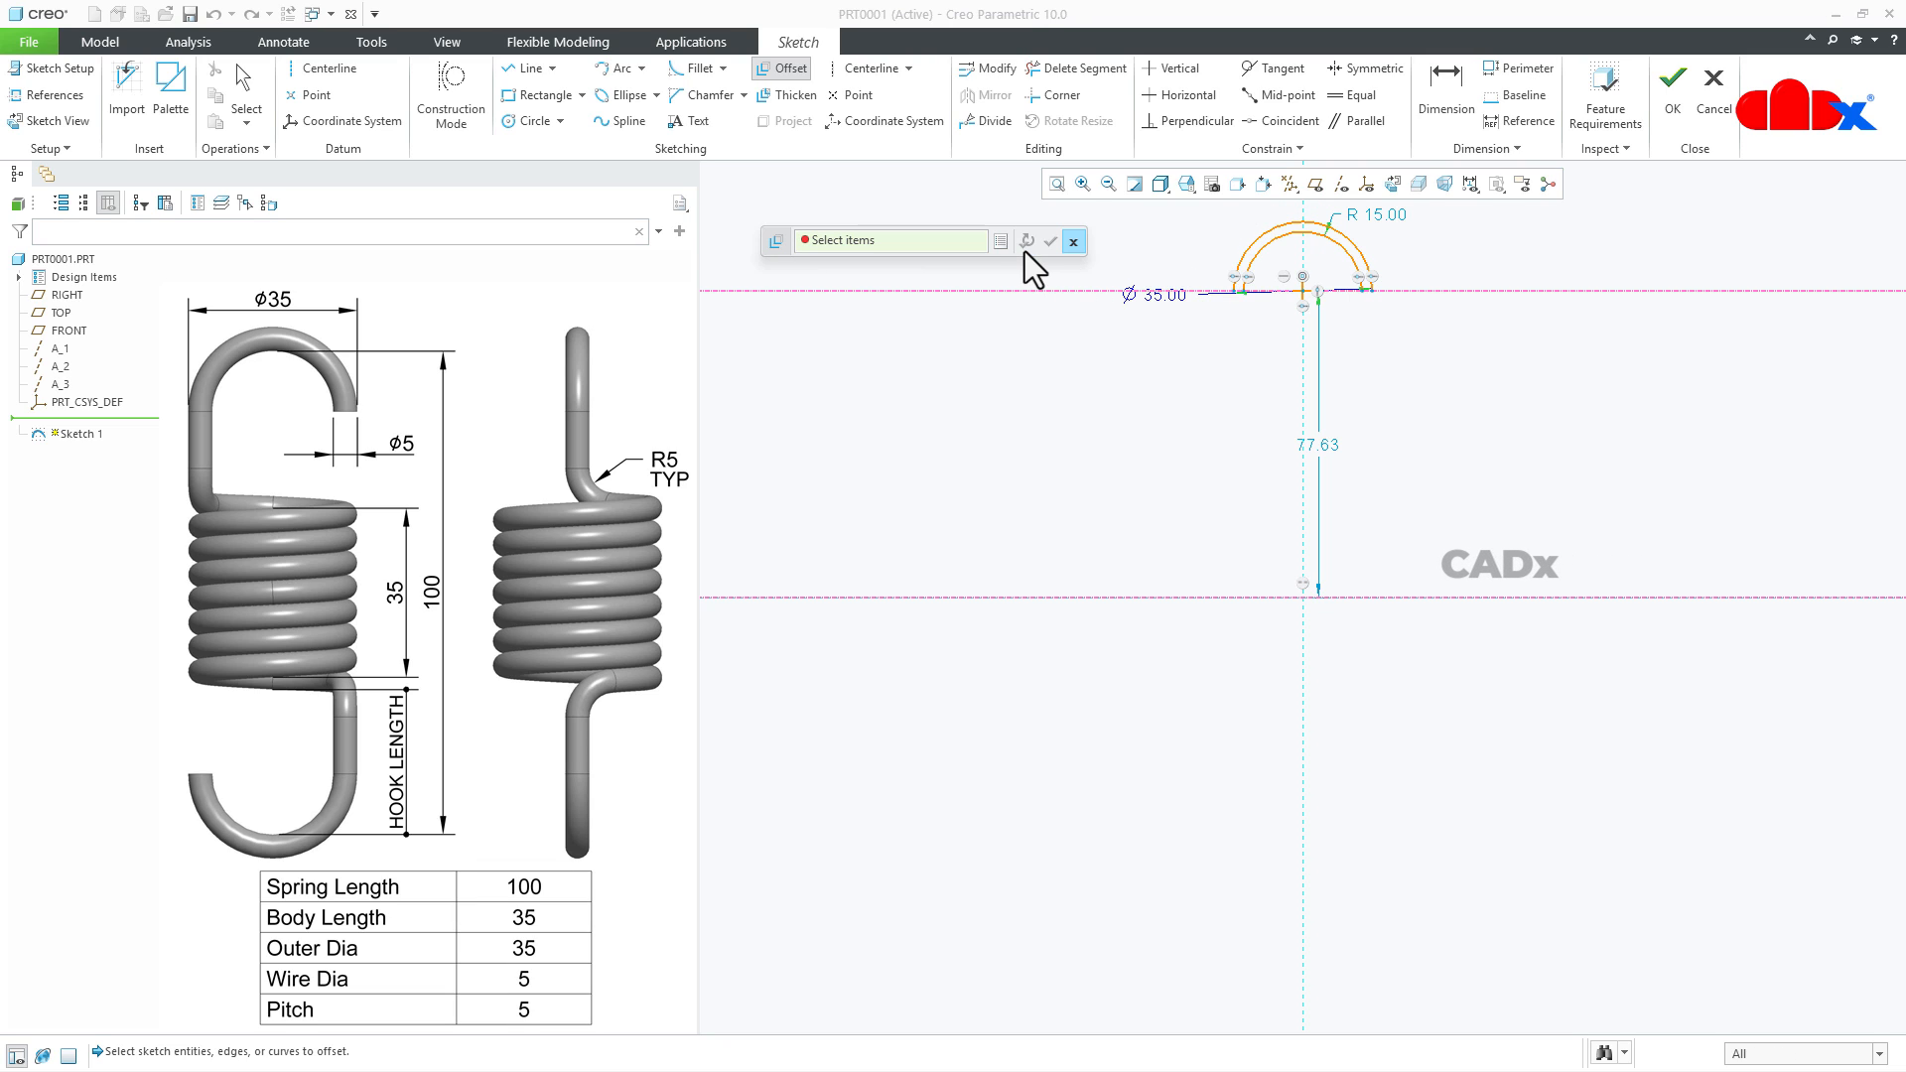
- Offset the new inner arc inward by another -2.50 and close the Offset tool
click(1350, 266)
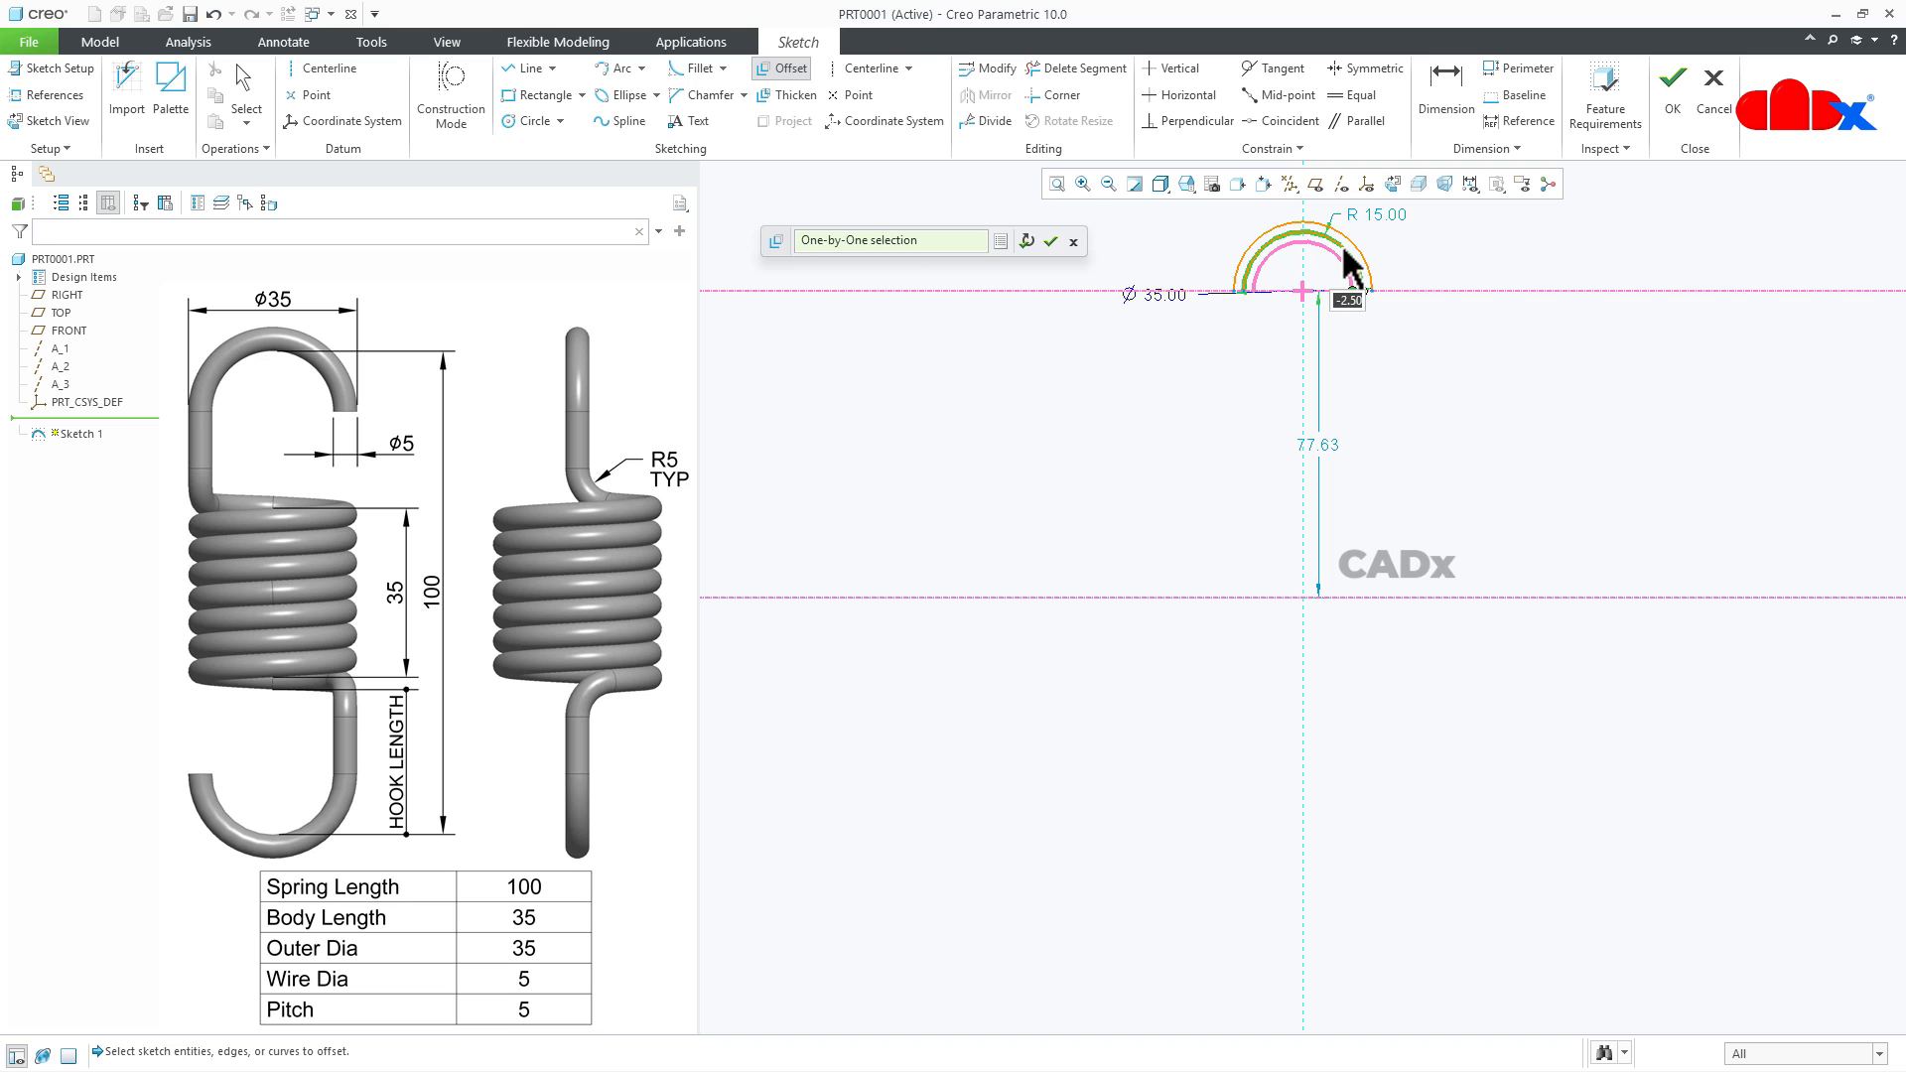
click(1026, 247)
click(1072, 243)
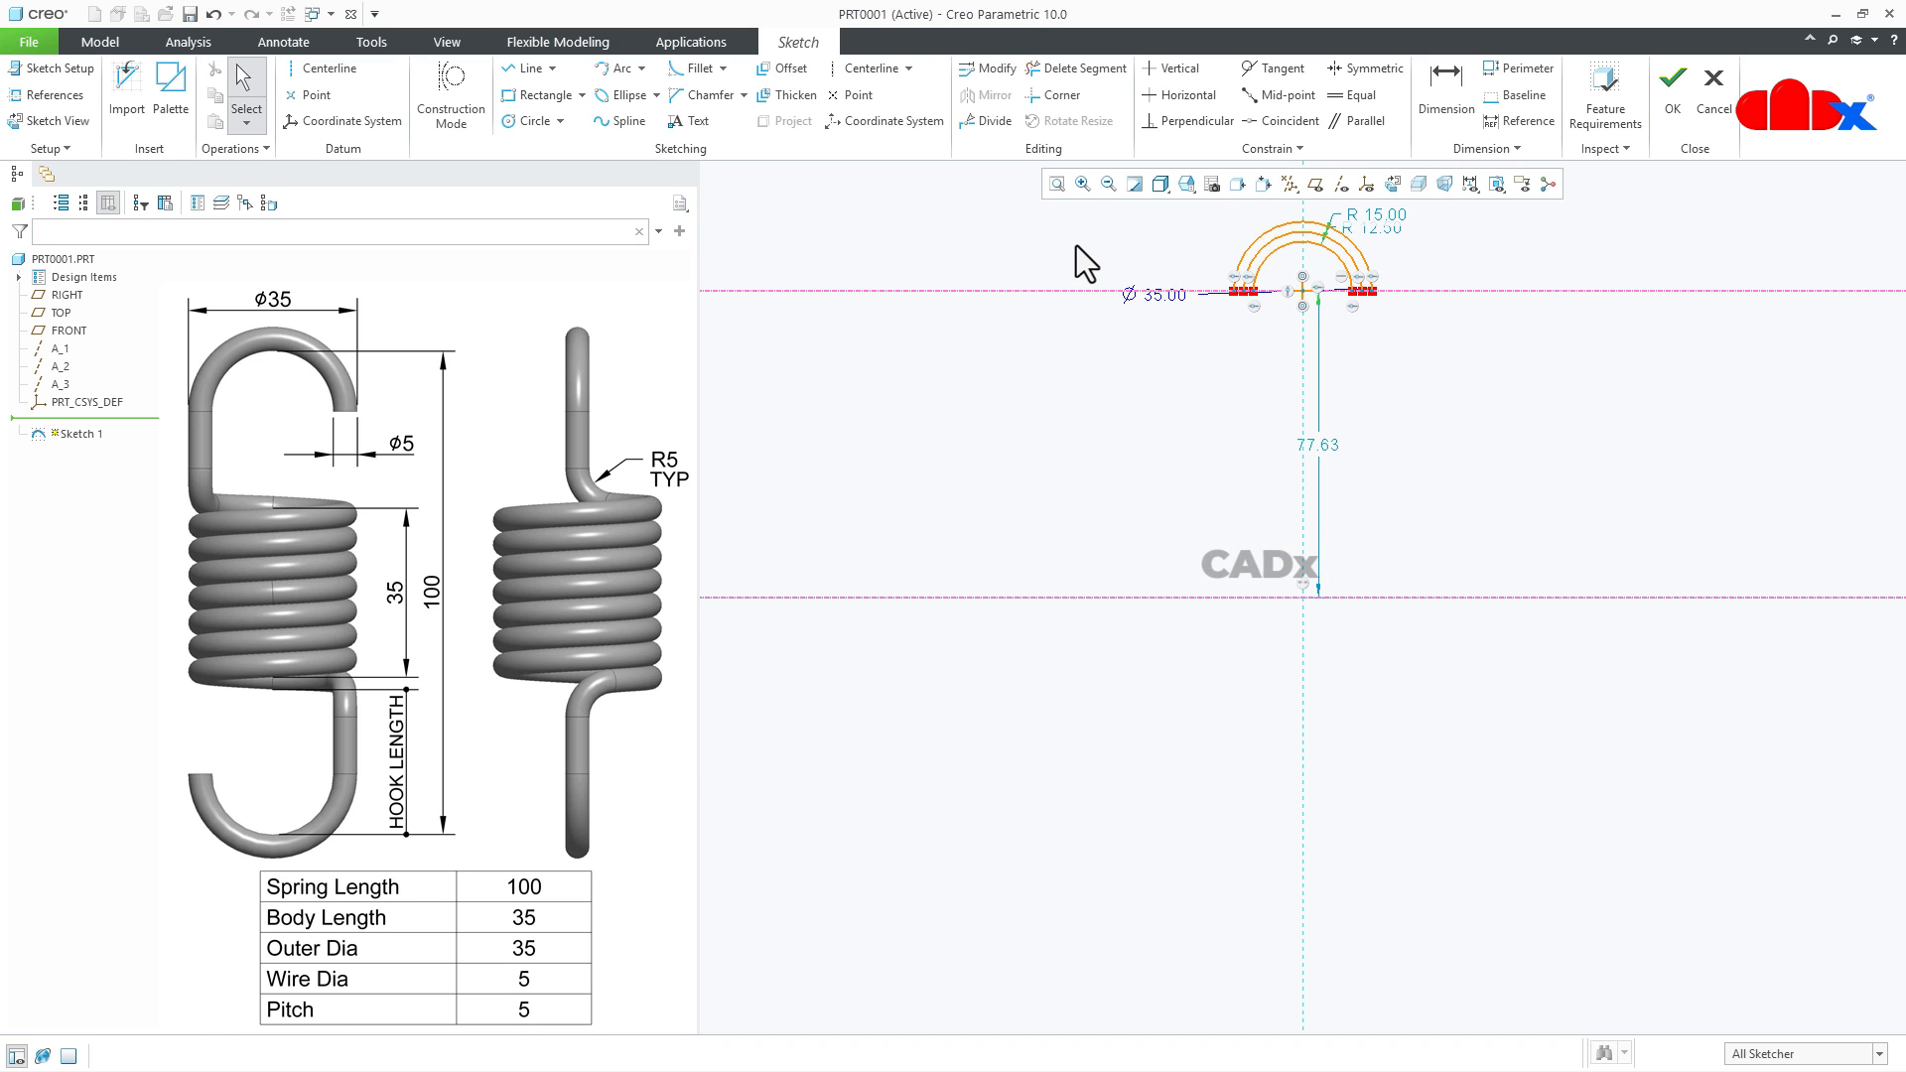
- Dimension the horizontal distance between the right endpoints of the innermost and outermost arcs
scroll(1278, 217, up, 2)
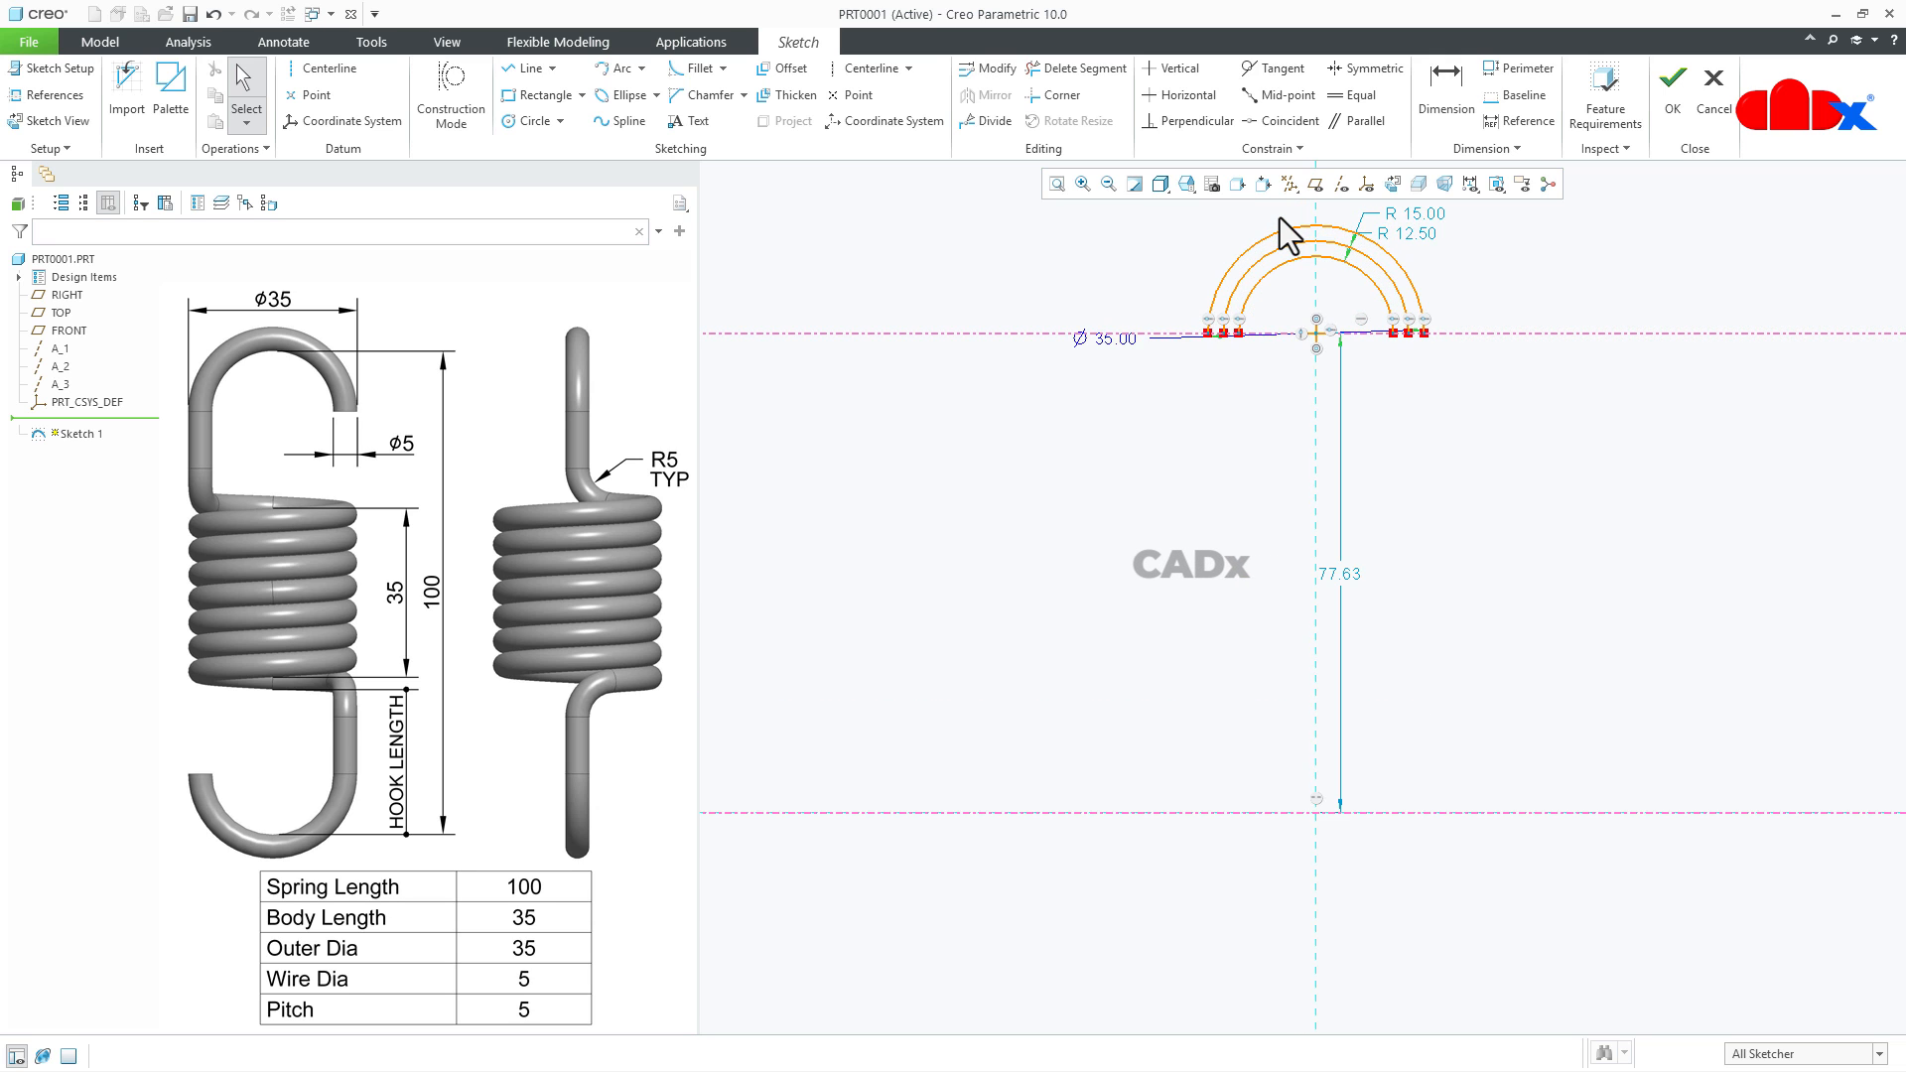
scroll(1278, 217, up, 2)
shift+middle_drag(1278, 217, 1229, 366)
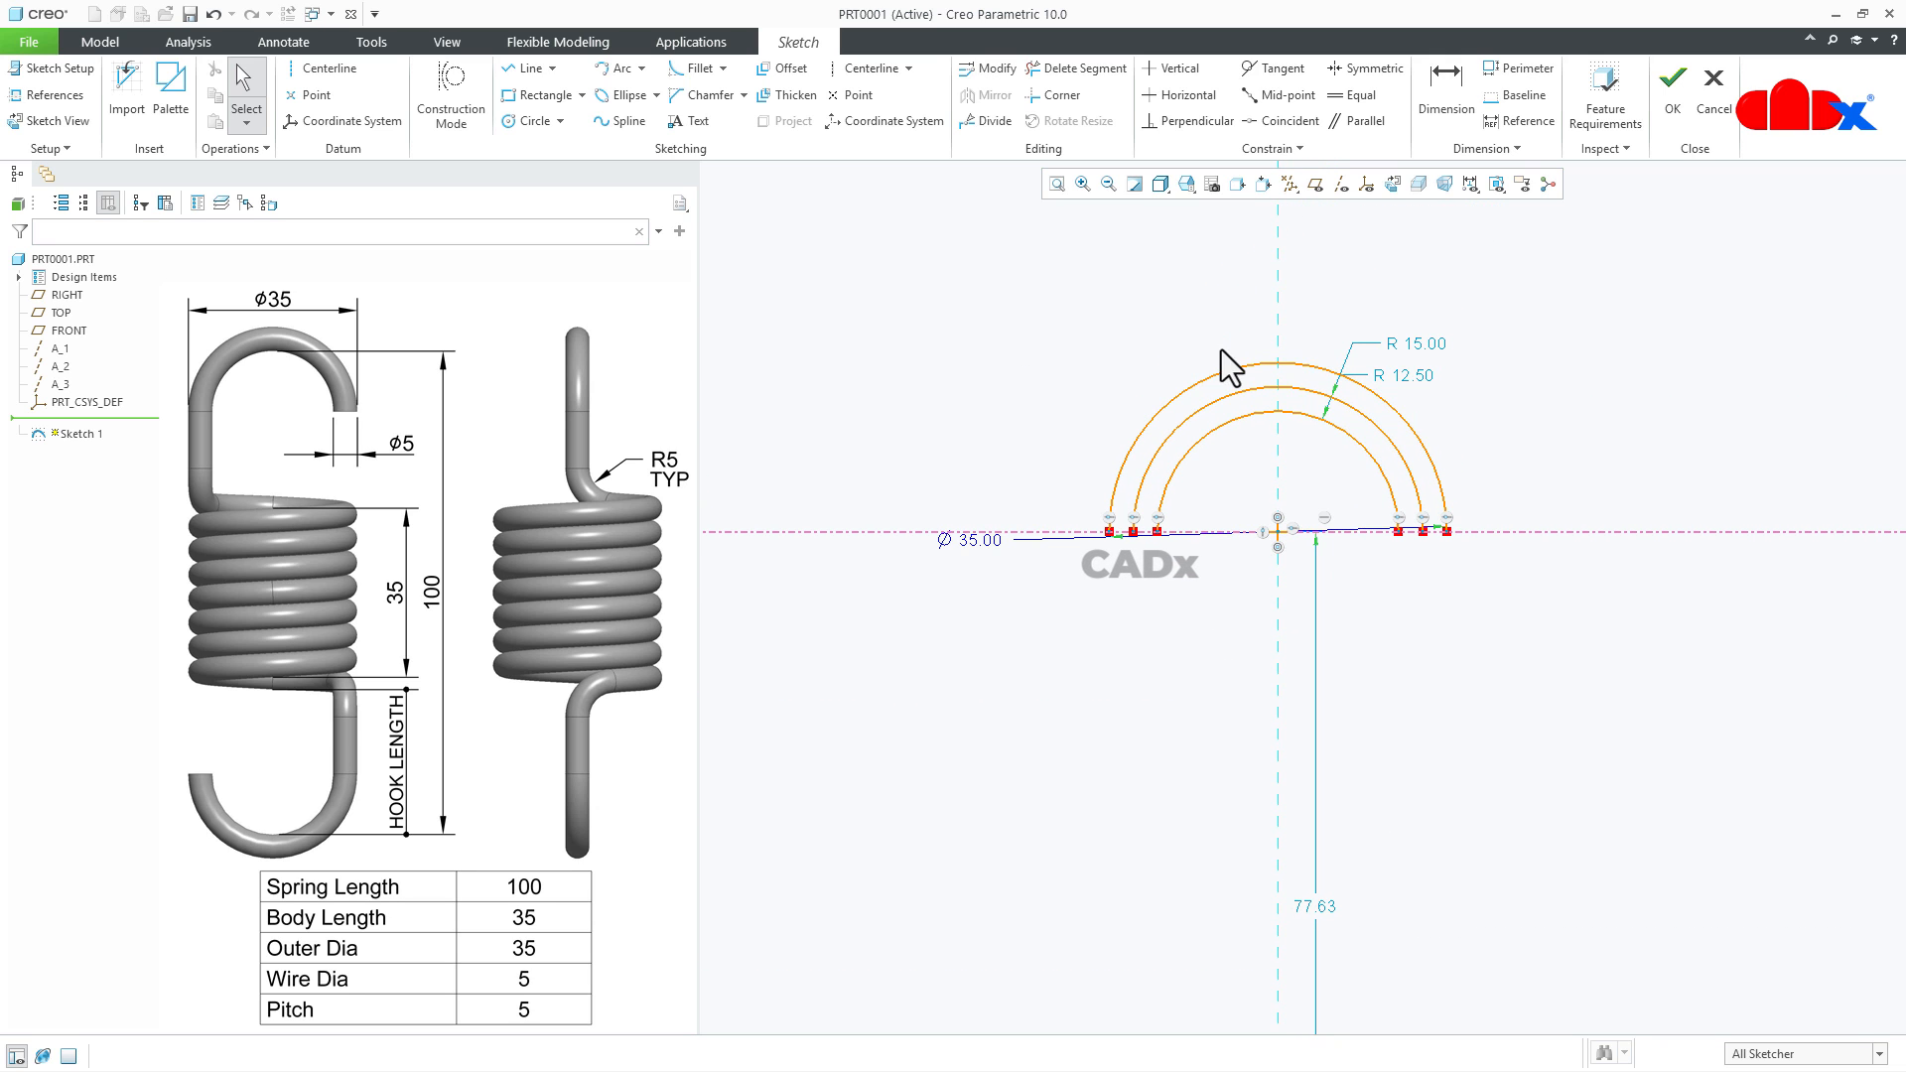
right_click(1600, 371)
click(1802, 397)
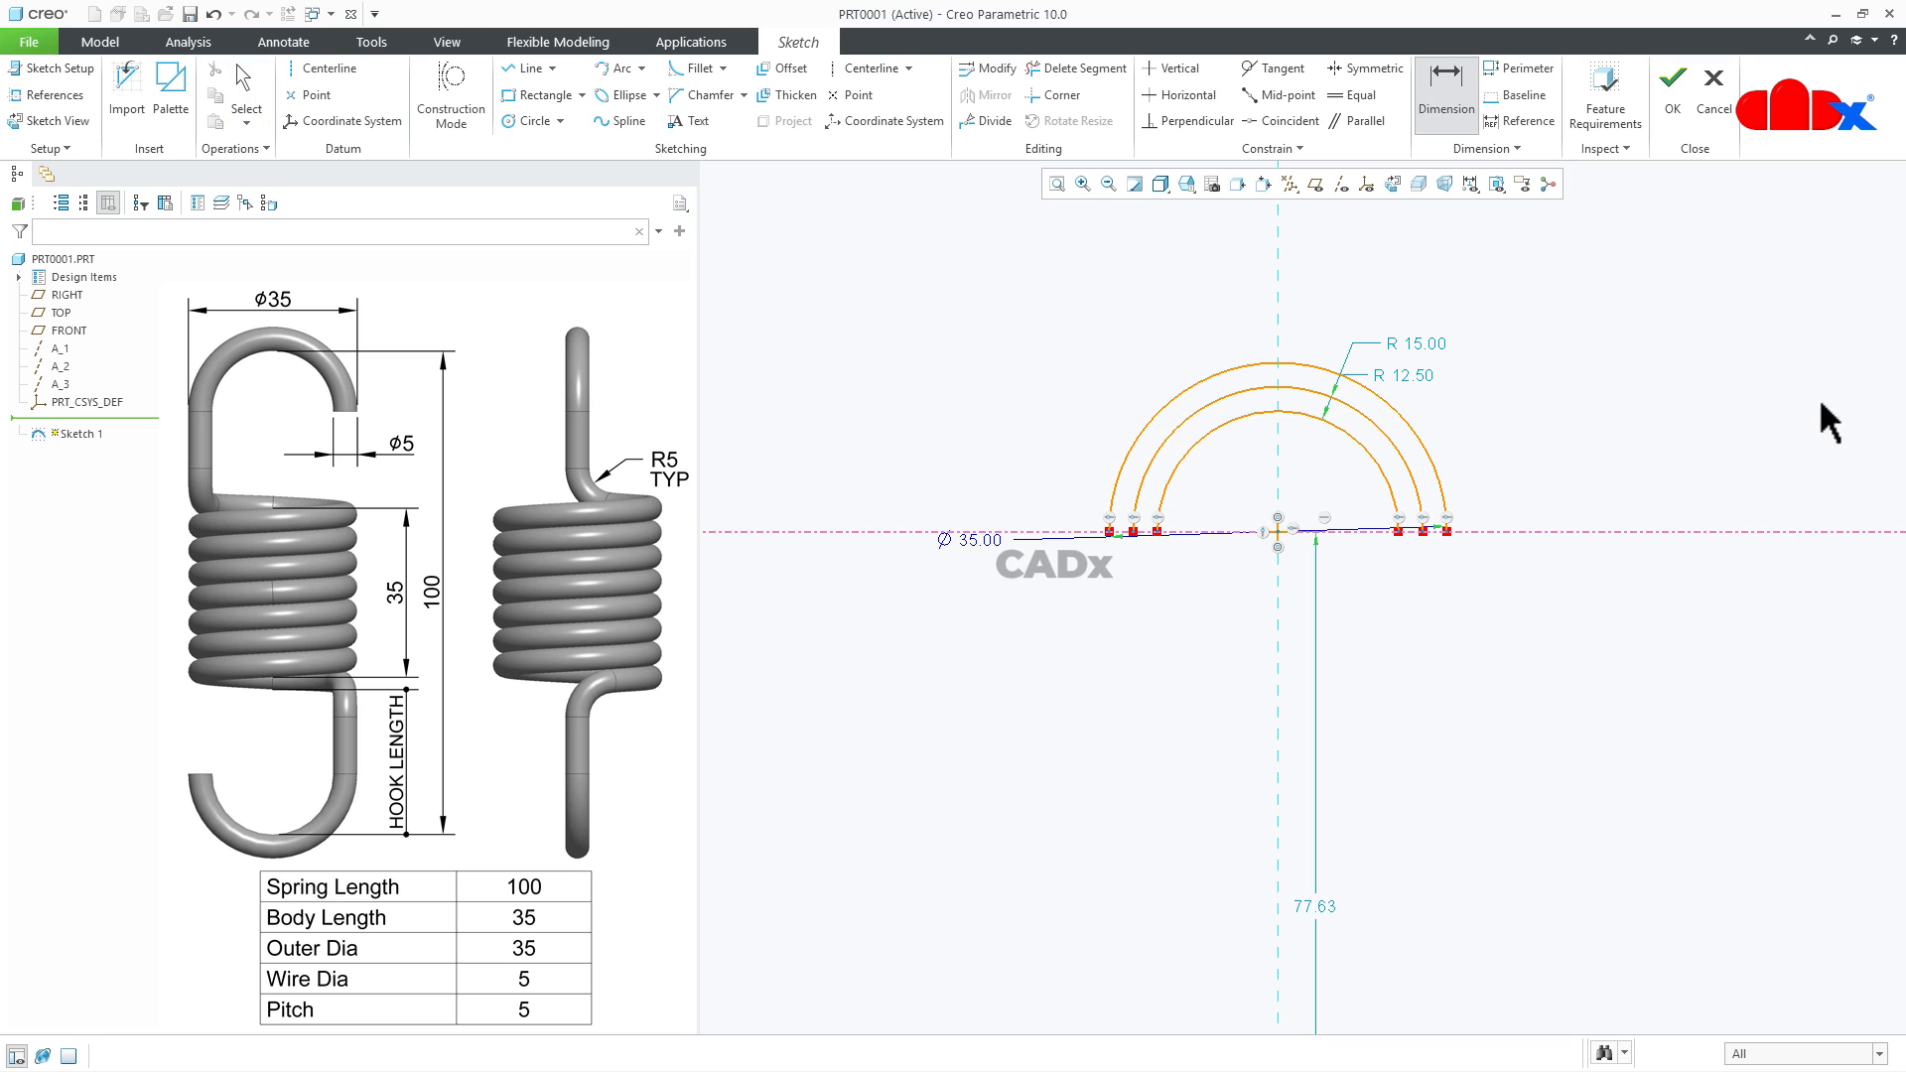
click(1396, 532)
click(1449, 528)
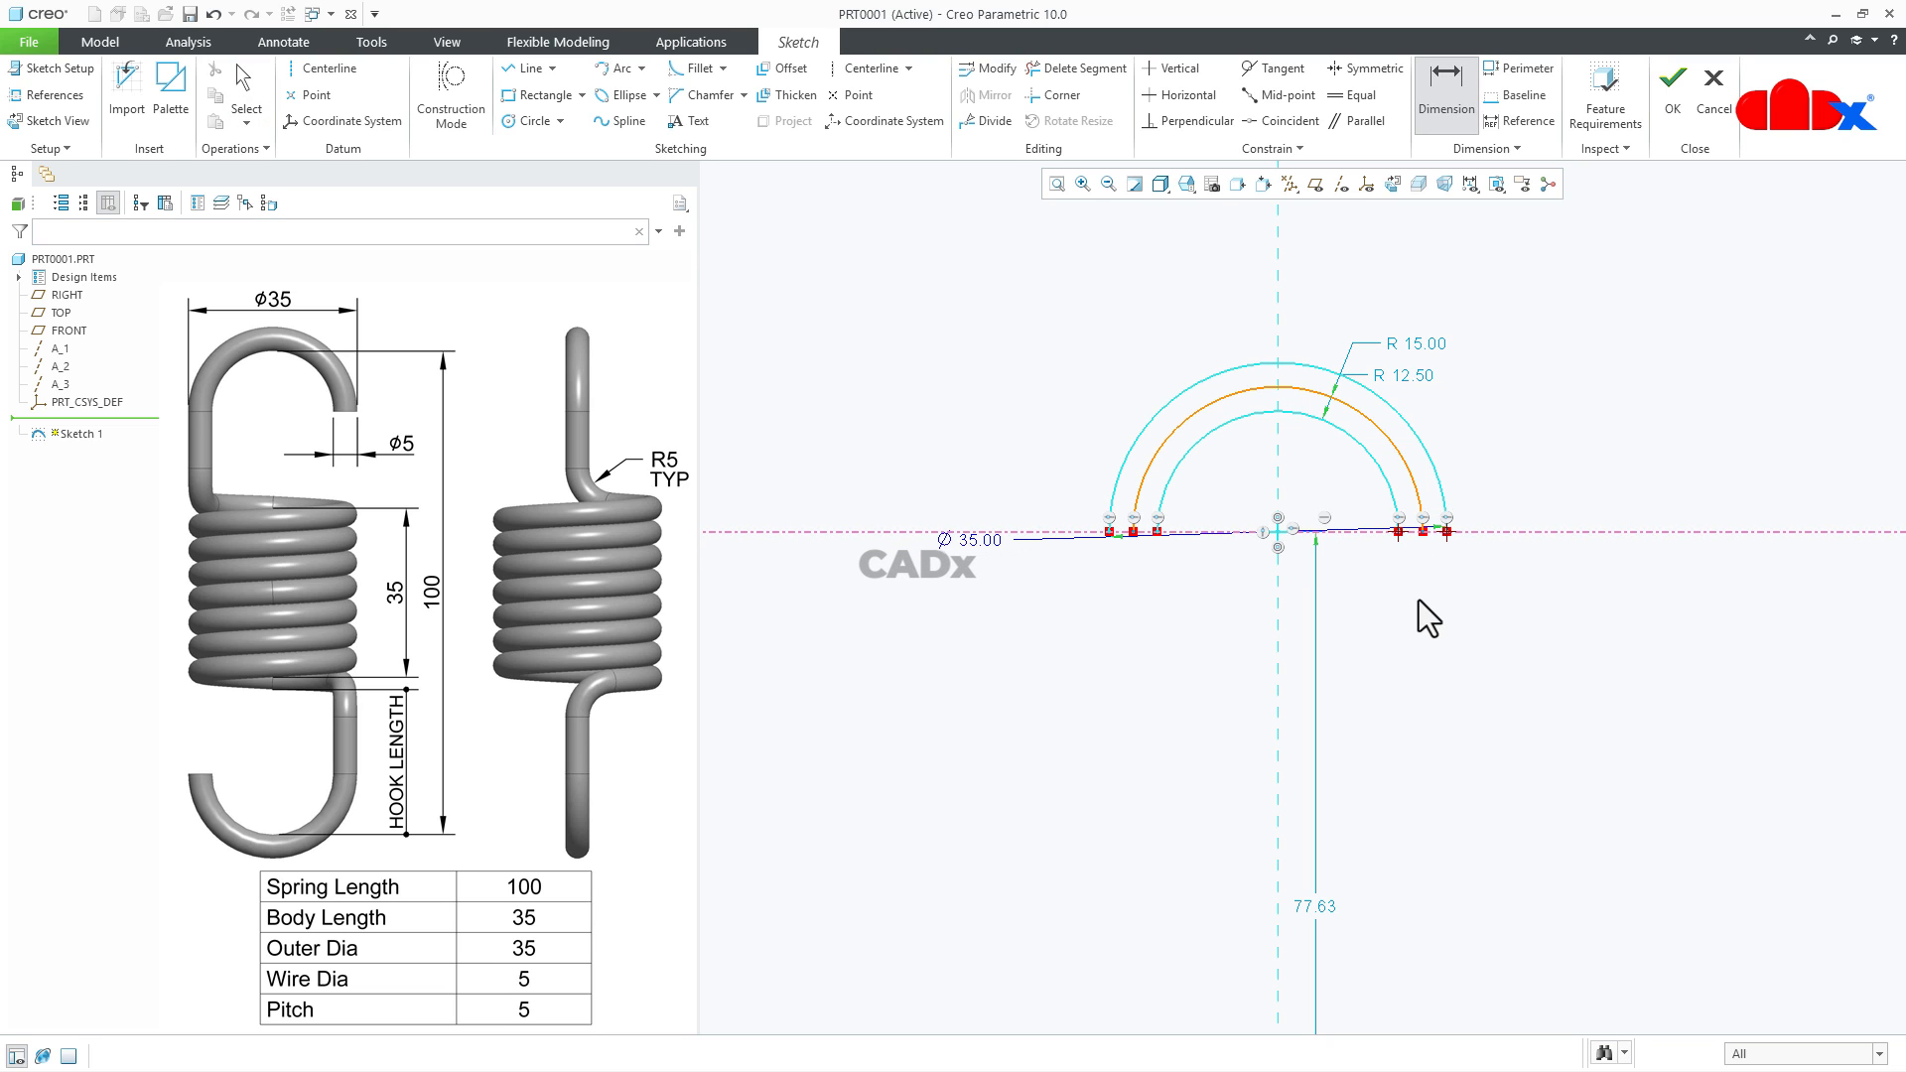
middle_click(1417, 601)
scroll(1412, 546, down, 2)
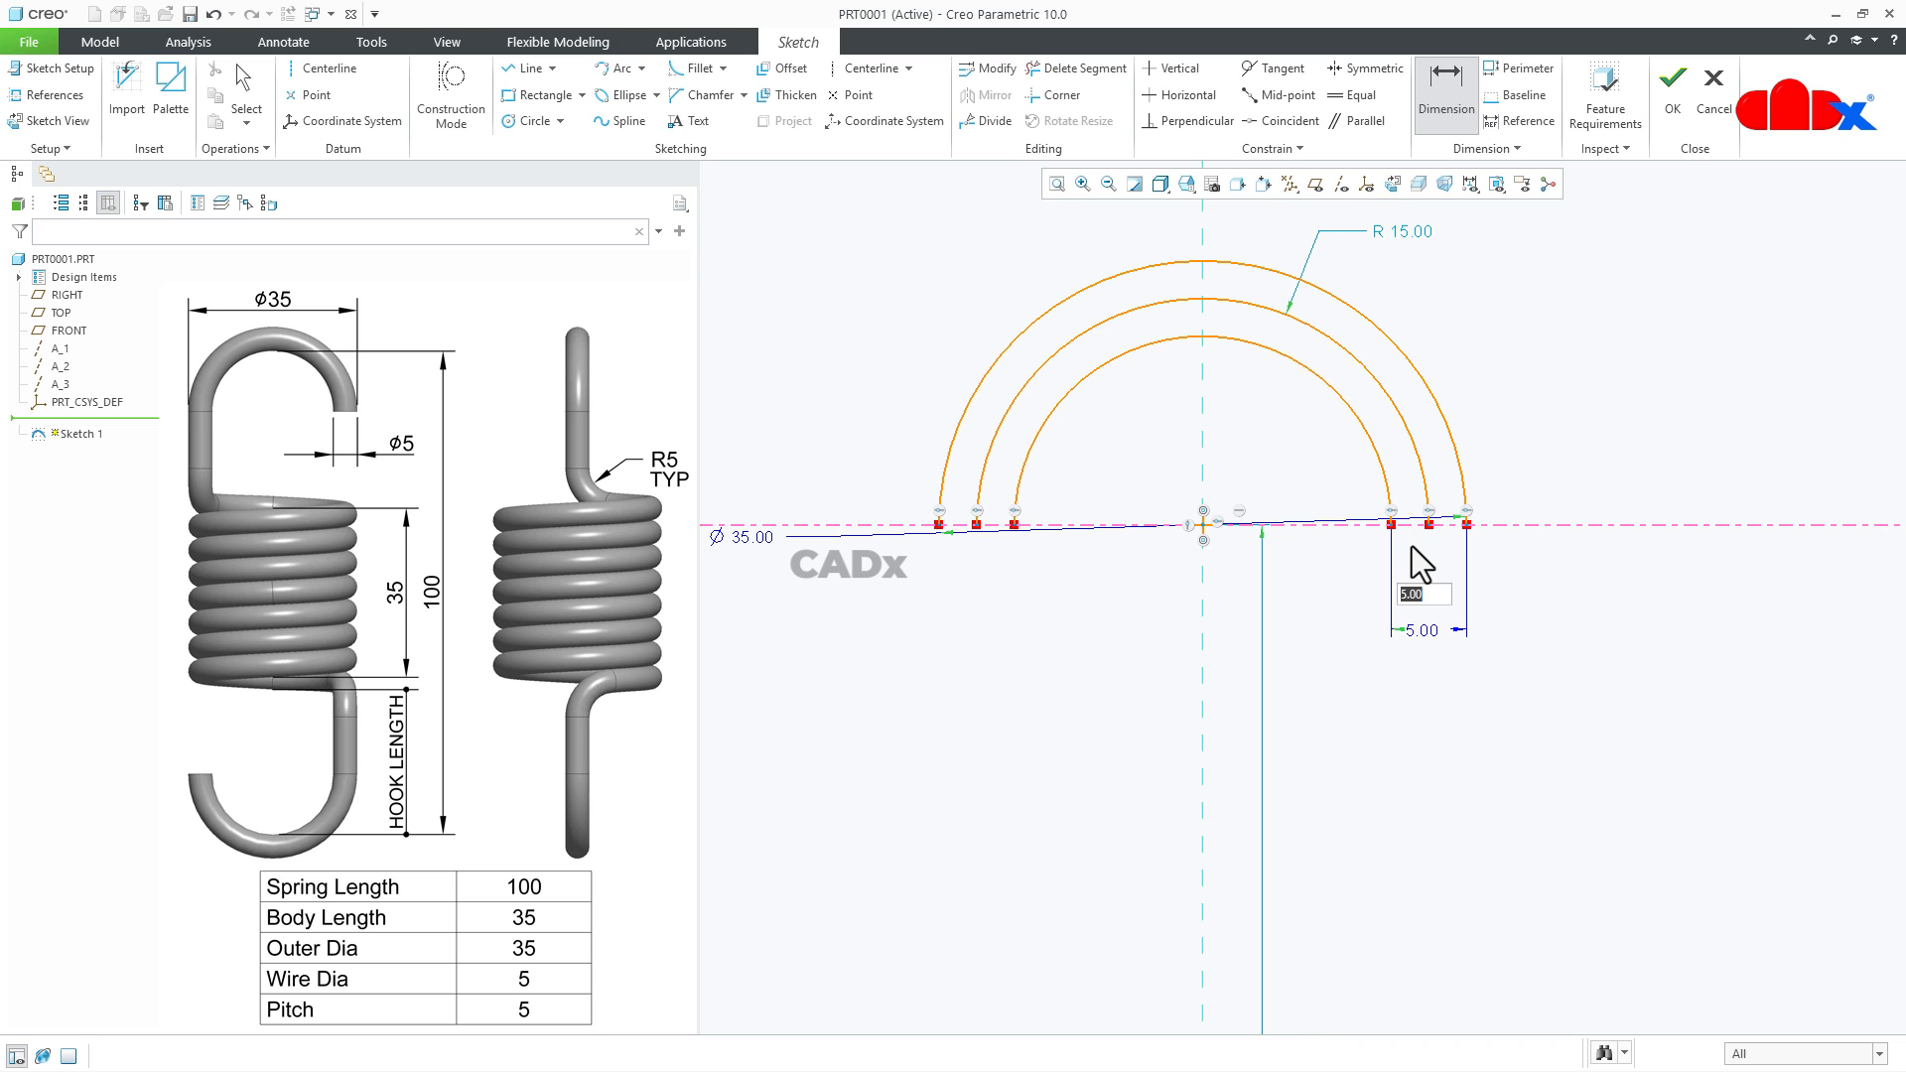
- Dimension the horizontal distance between the right endpoints of the middle and outermost arcs
click(1429, 526)
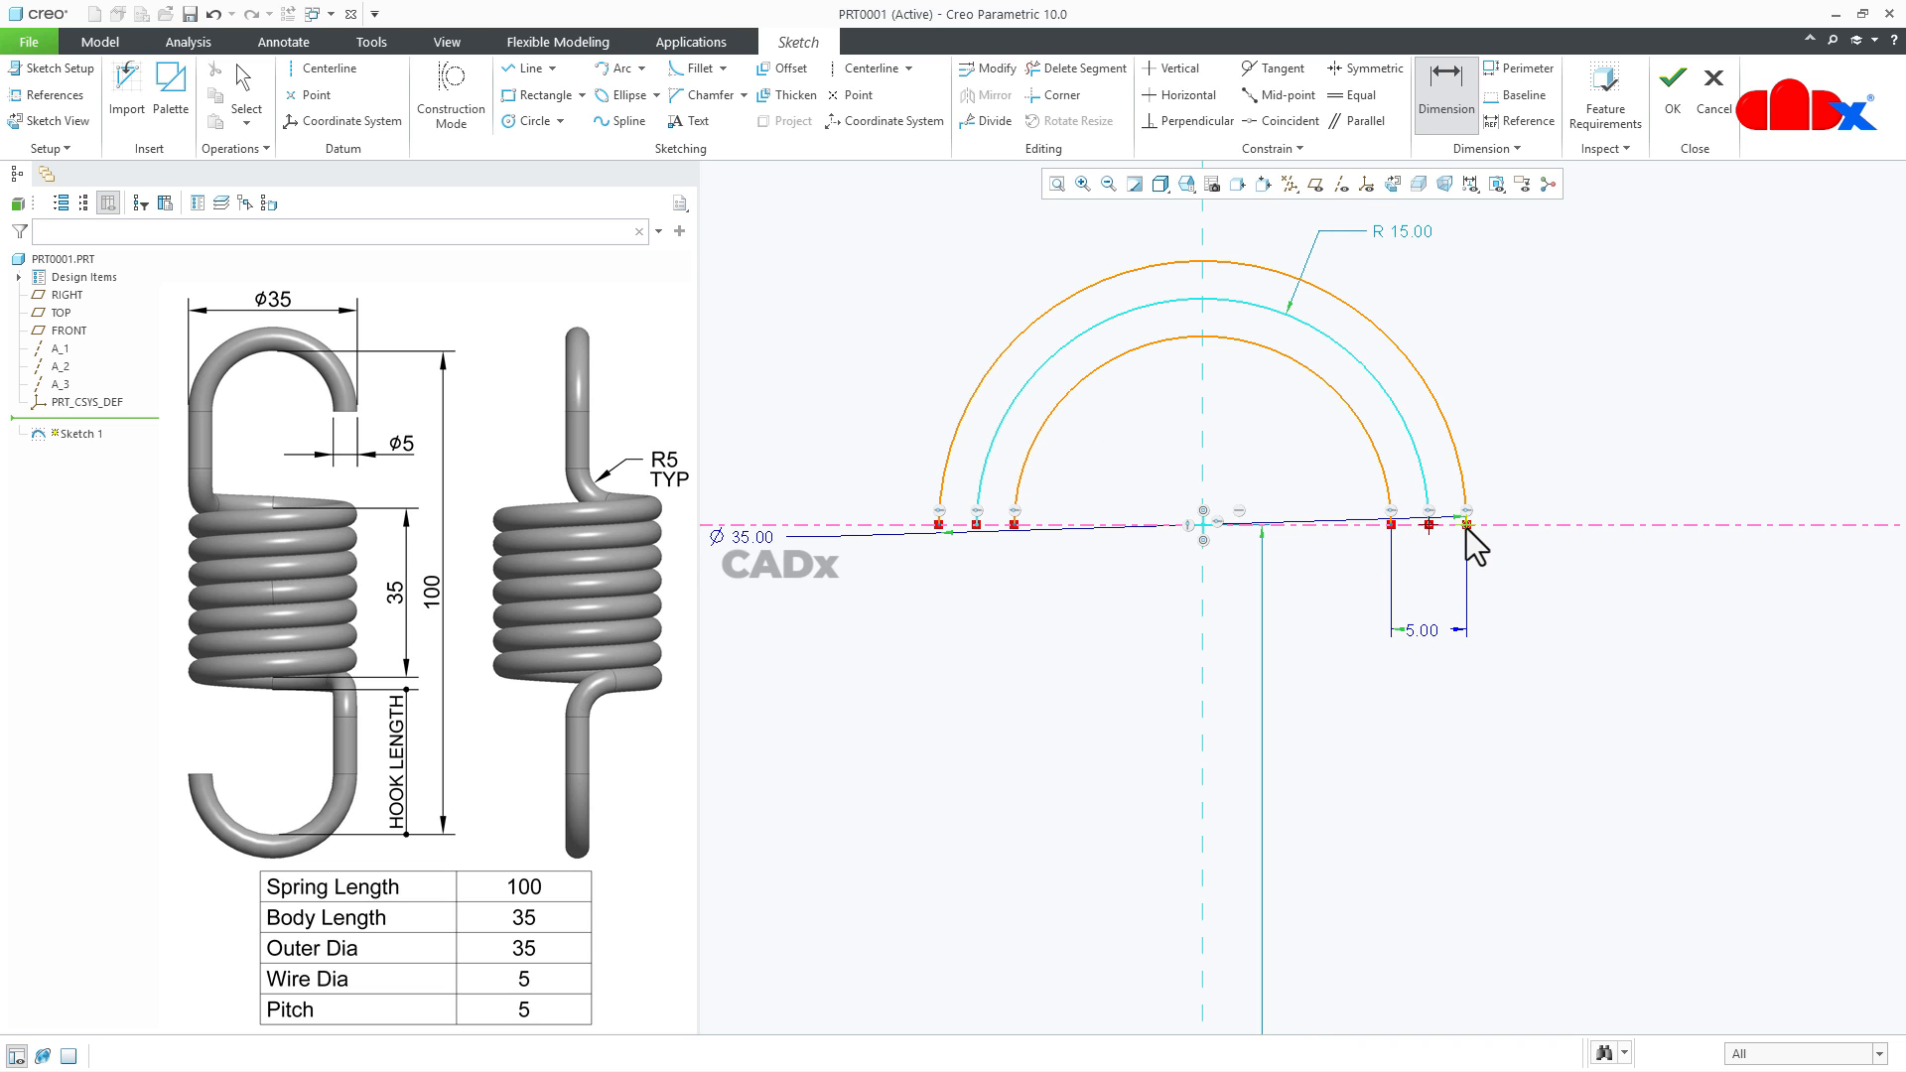
click(1467, 524)
middle_click(1479, 569)
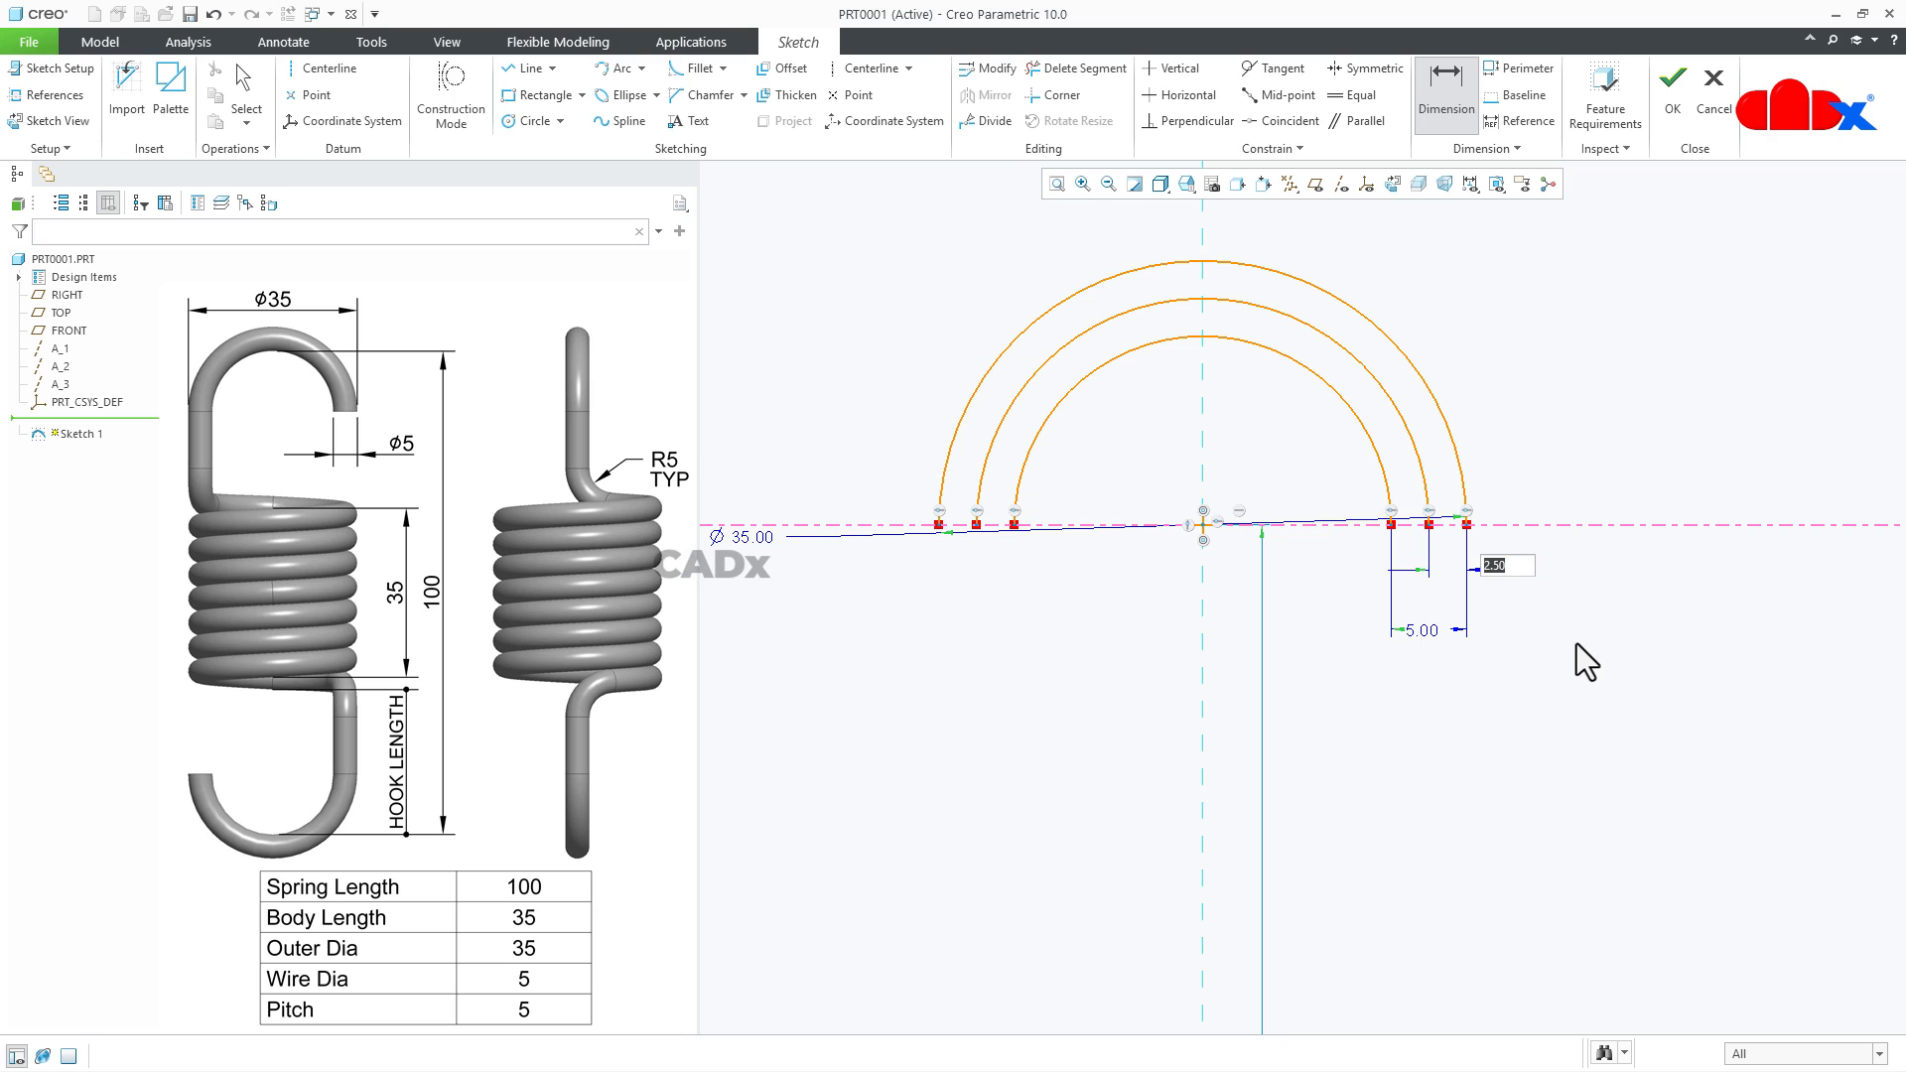
key(Return)
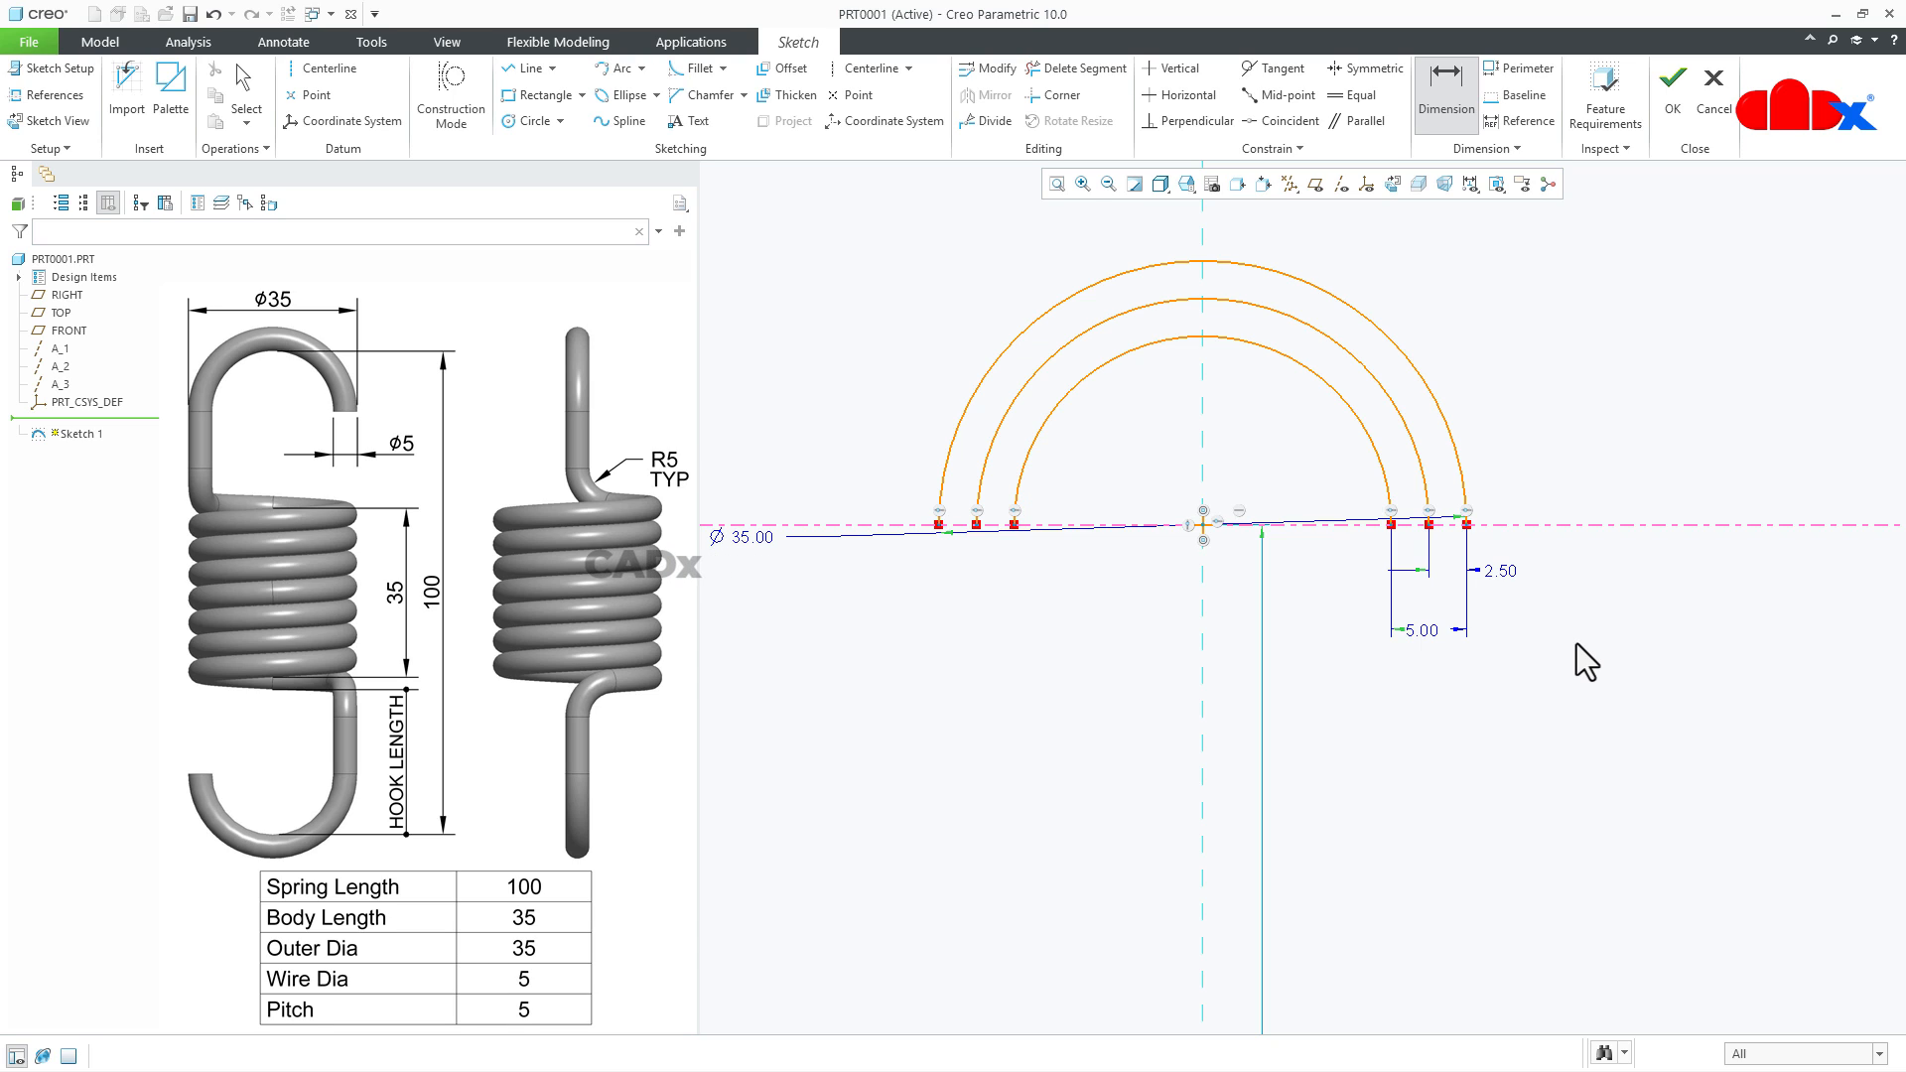
middle_click(1576, 643)
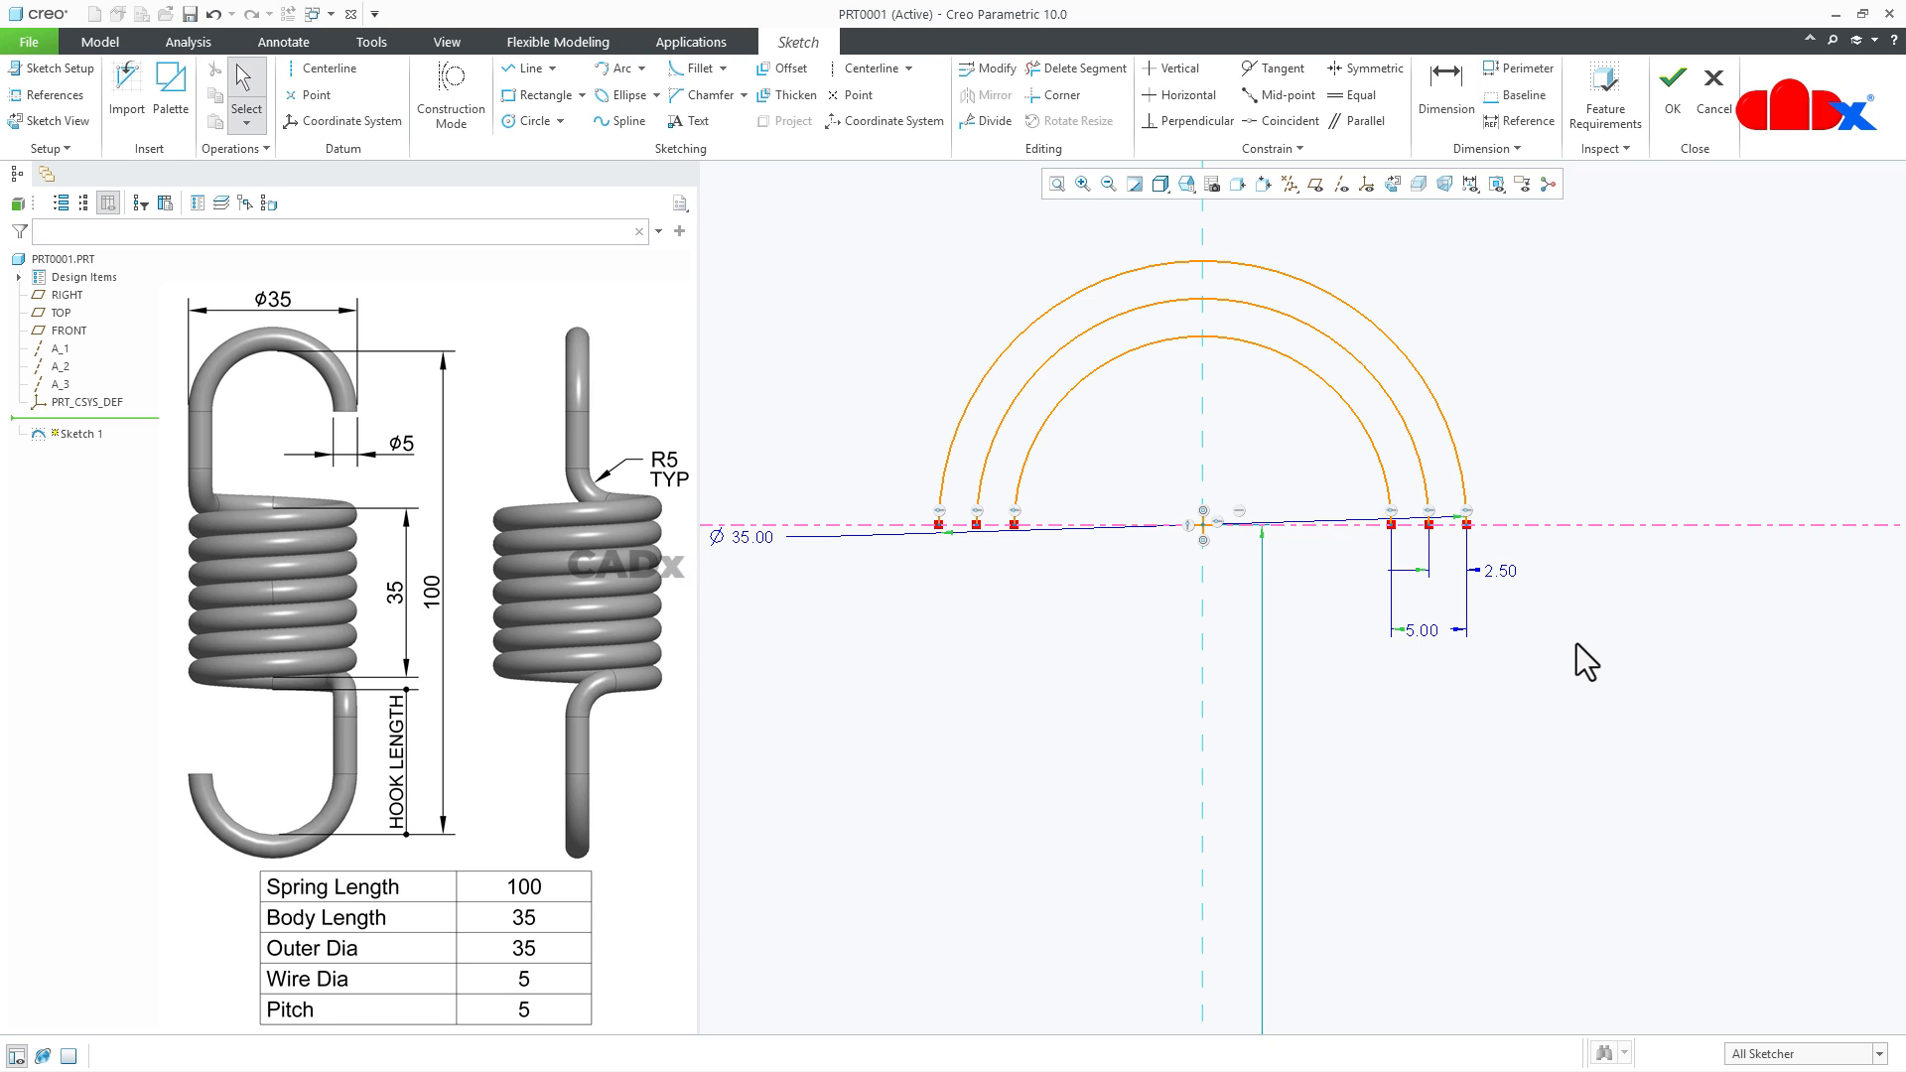
- Convert the outermost and innermost arcs to construction geometry
click(1455, 449)
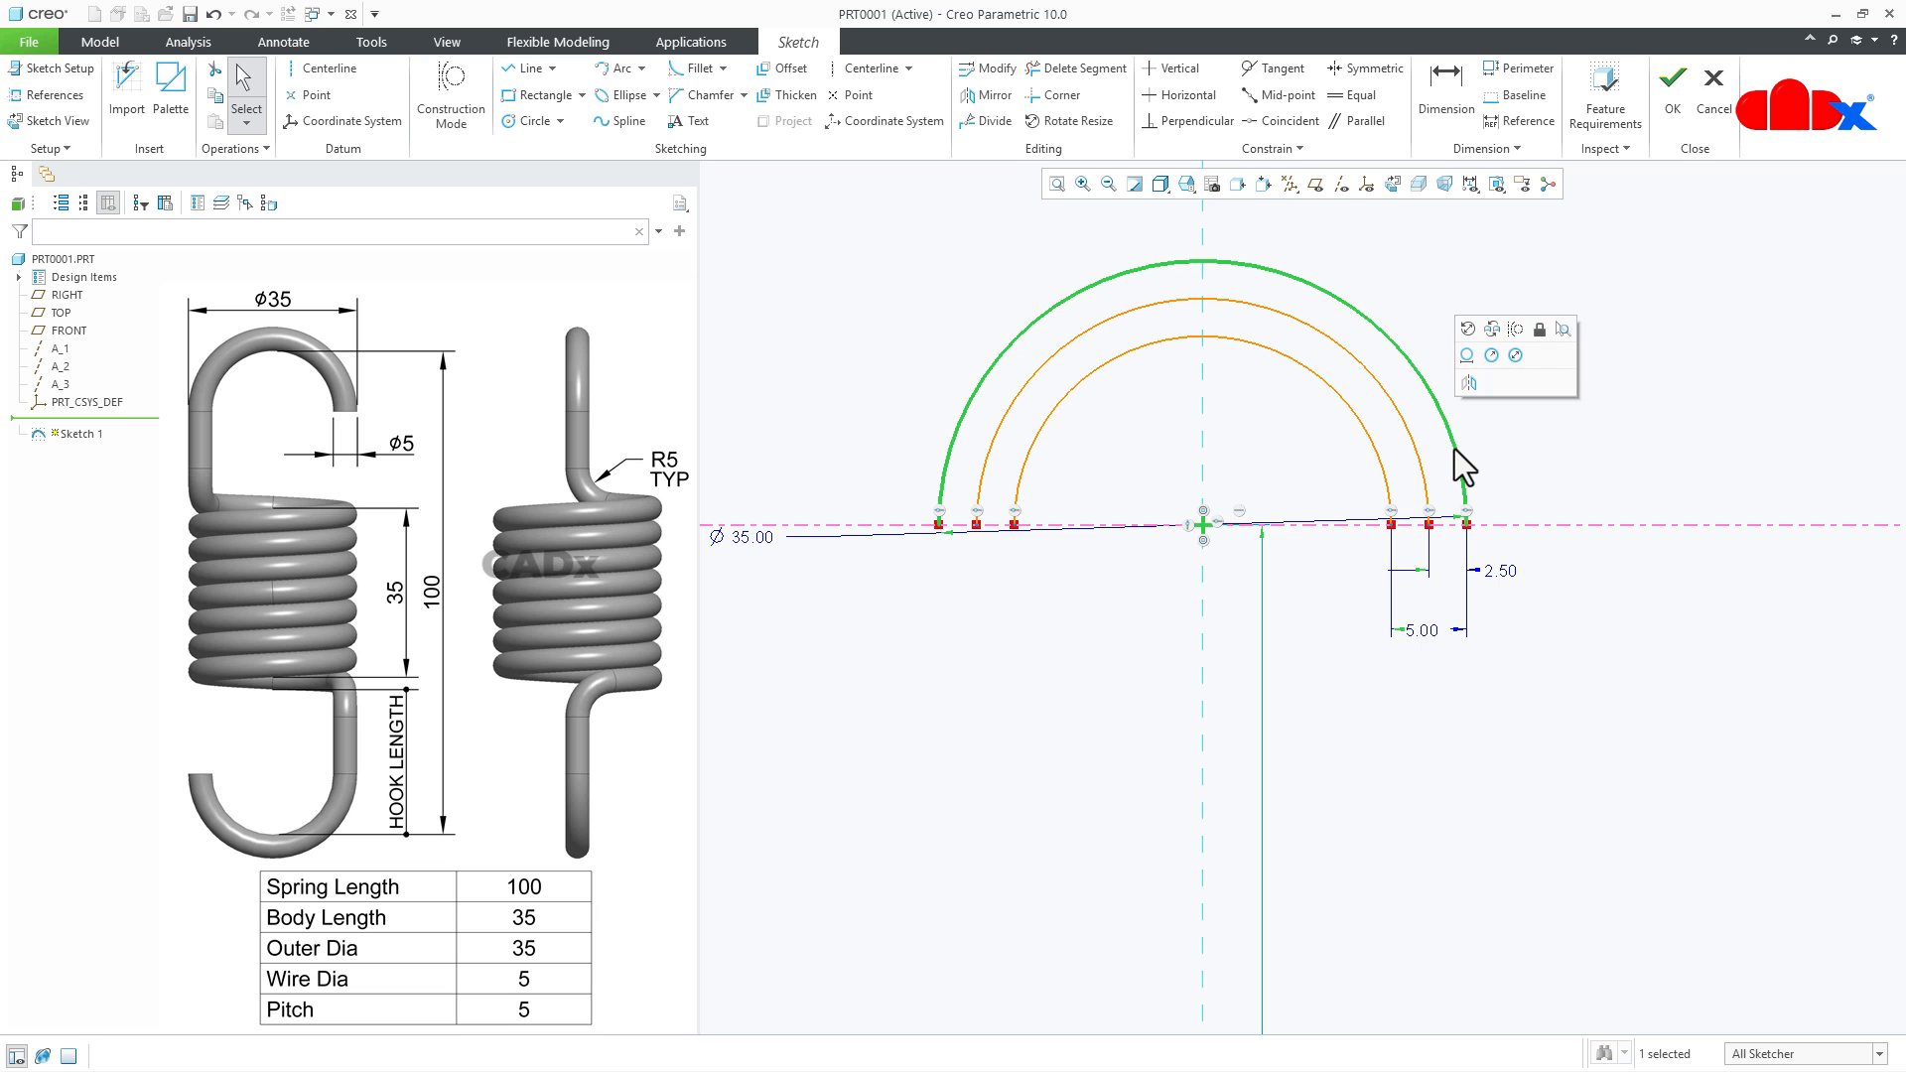
click(1515, 328)
click(1385, 486)
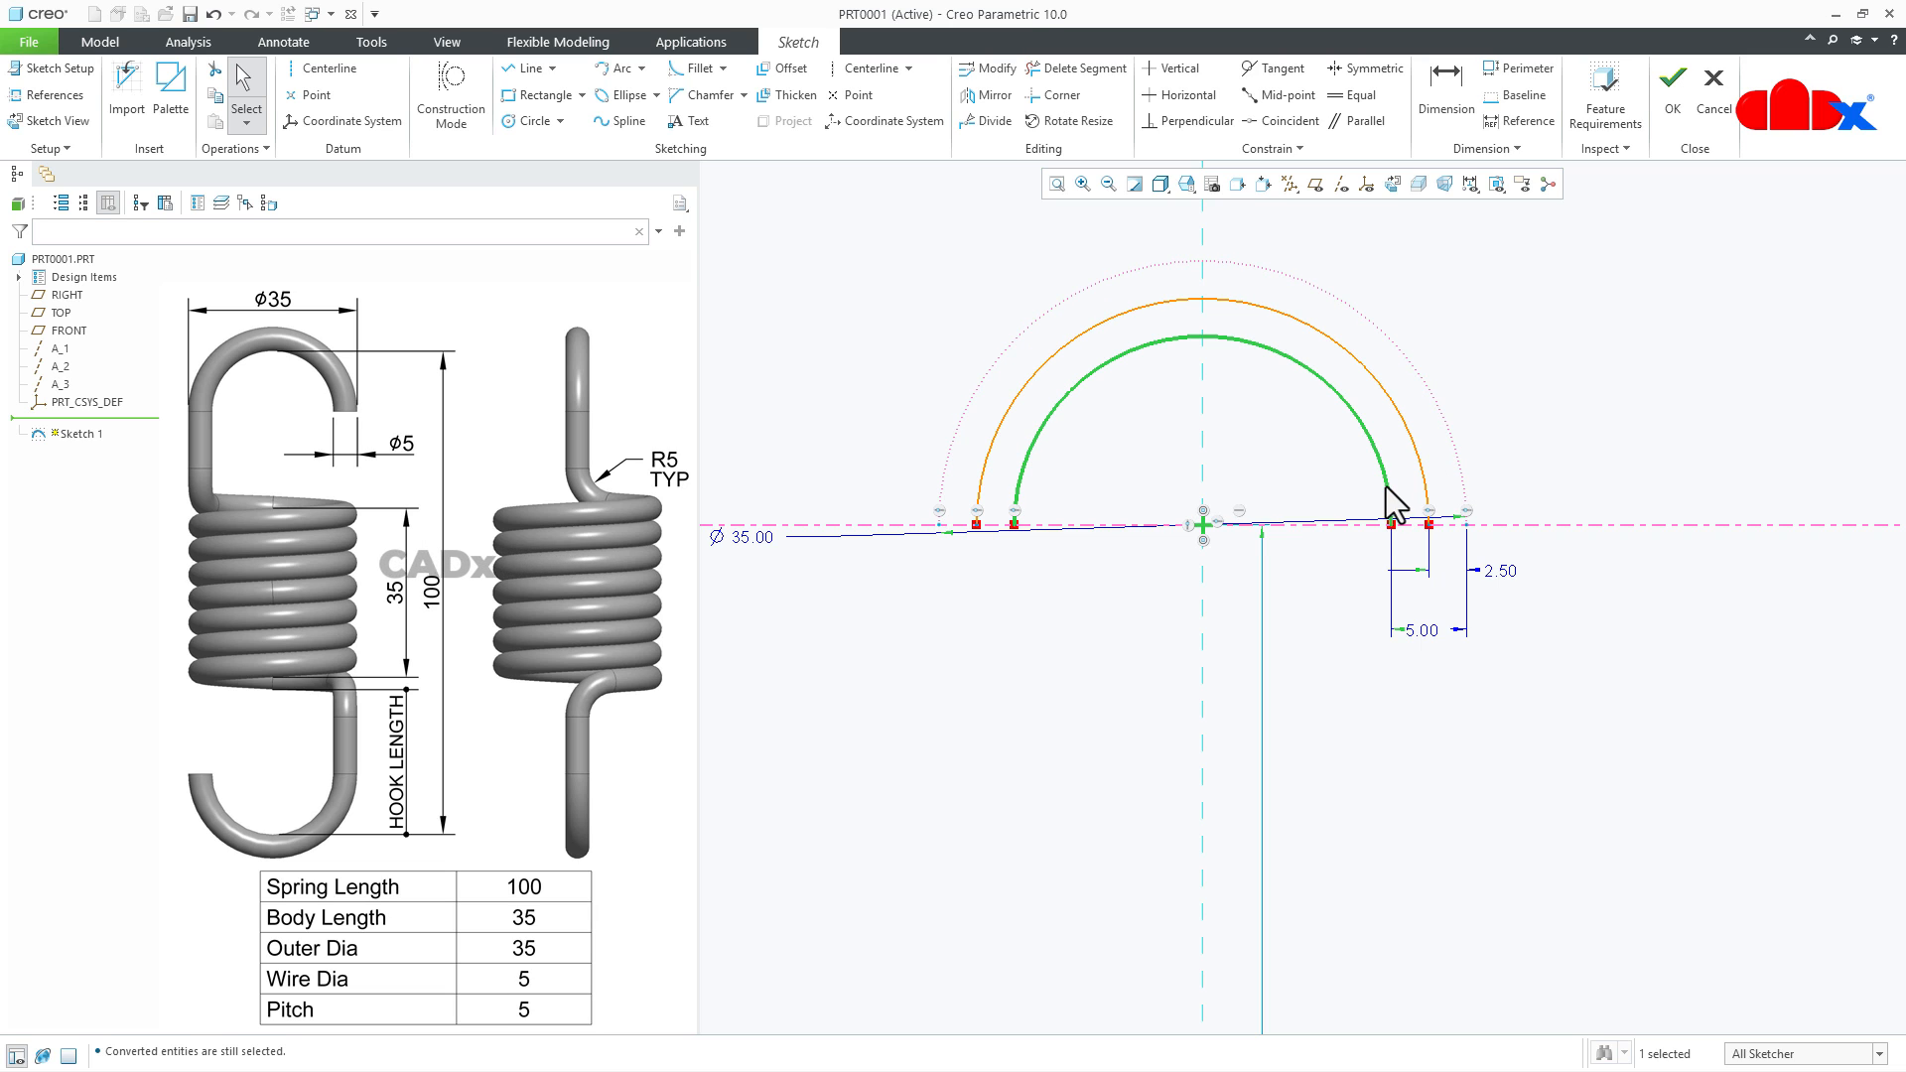
click(1442, 365)
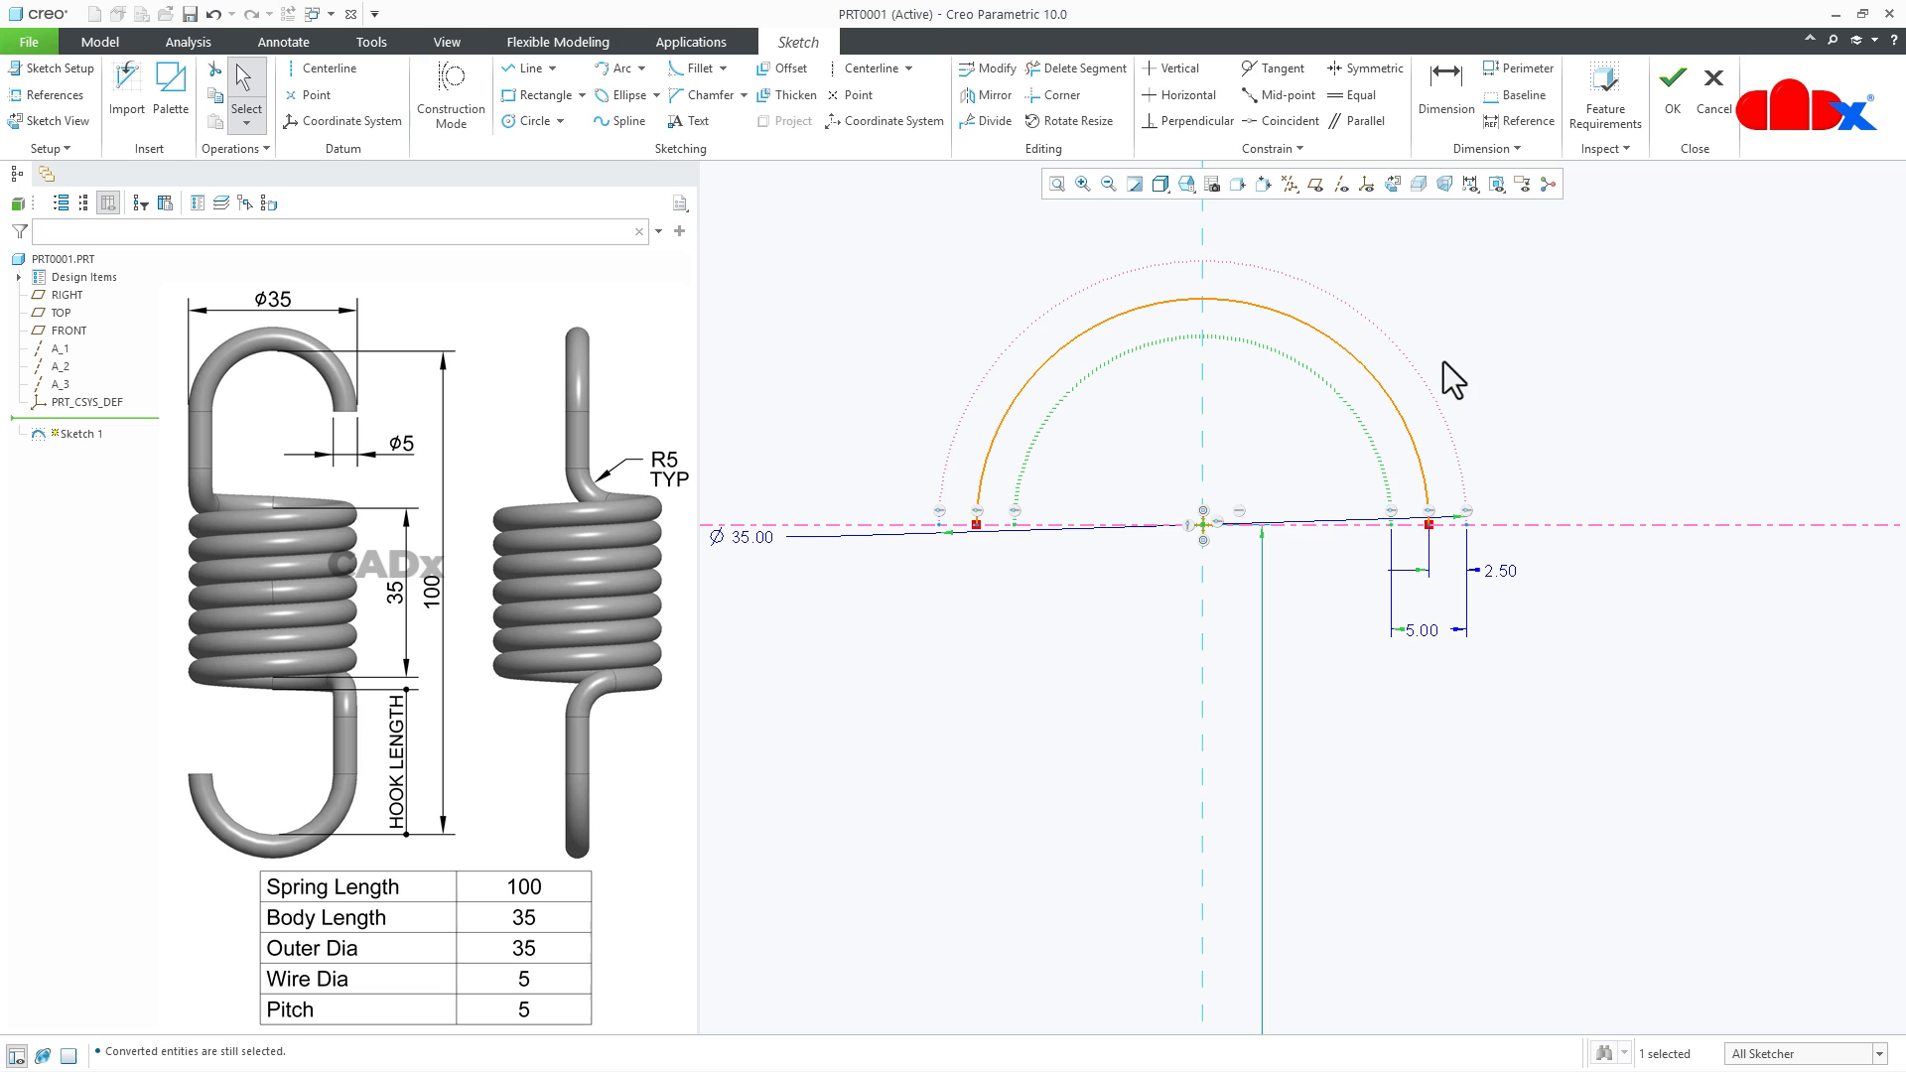
click(1495, 375)
- Mirror the three upper semicircular arcs about the lower horizontal centerline
scroll(1495, 375, up, 4)
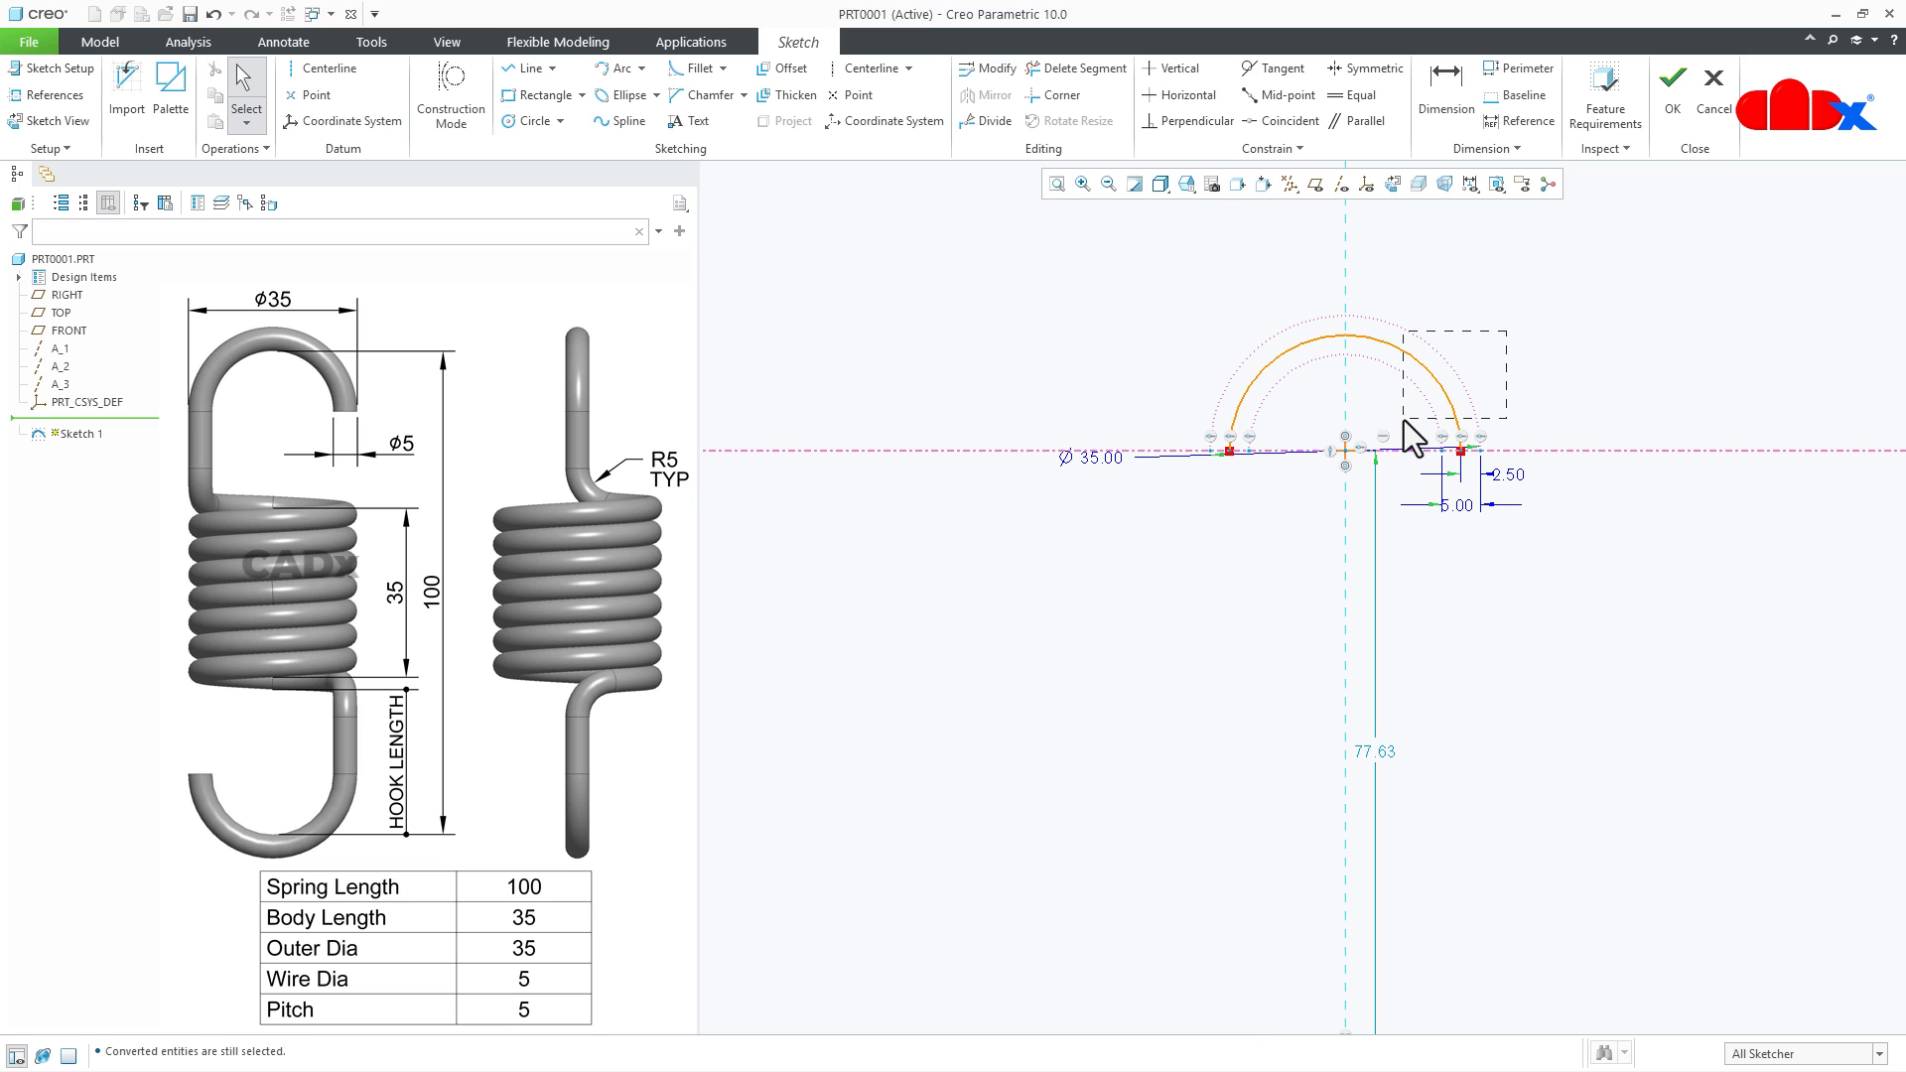
drag(1404, 420, 1403, 420)
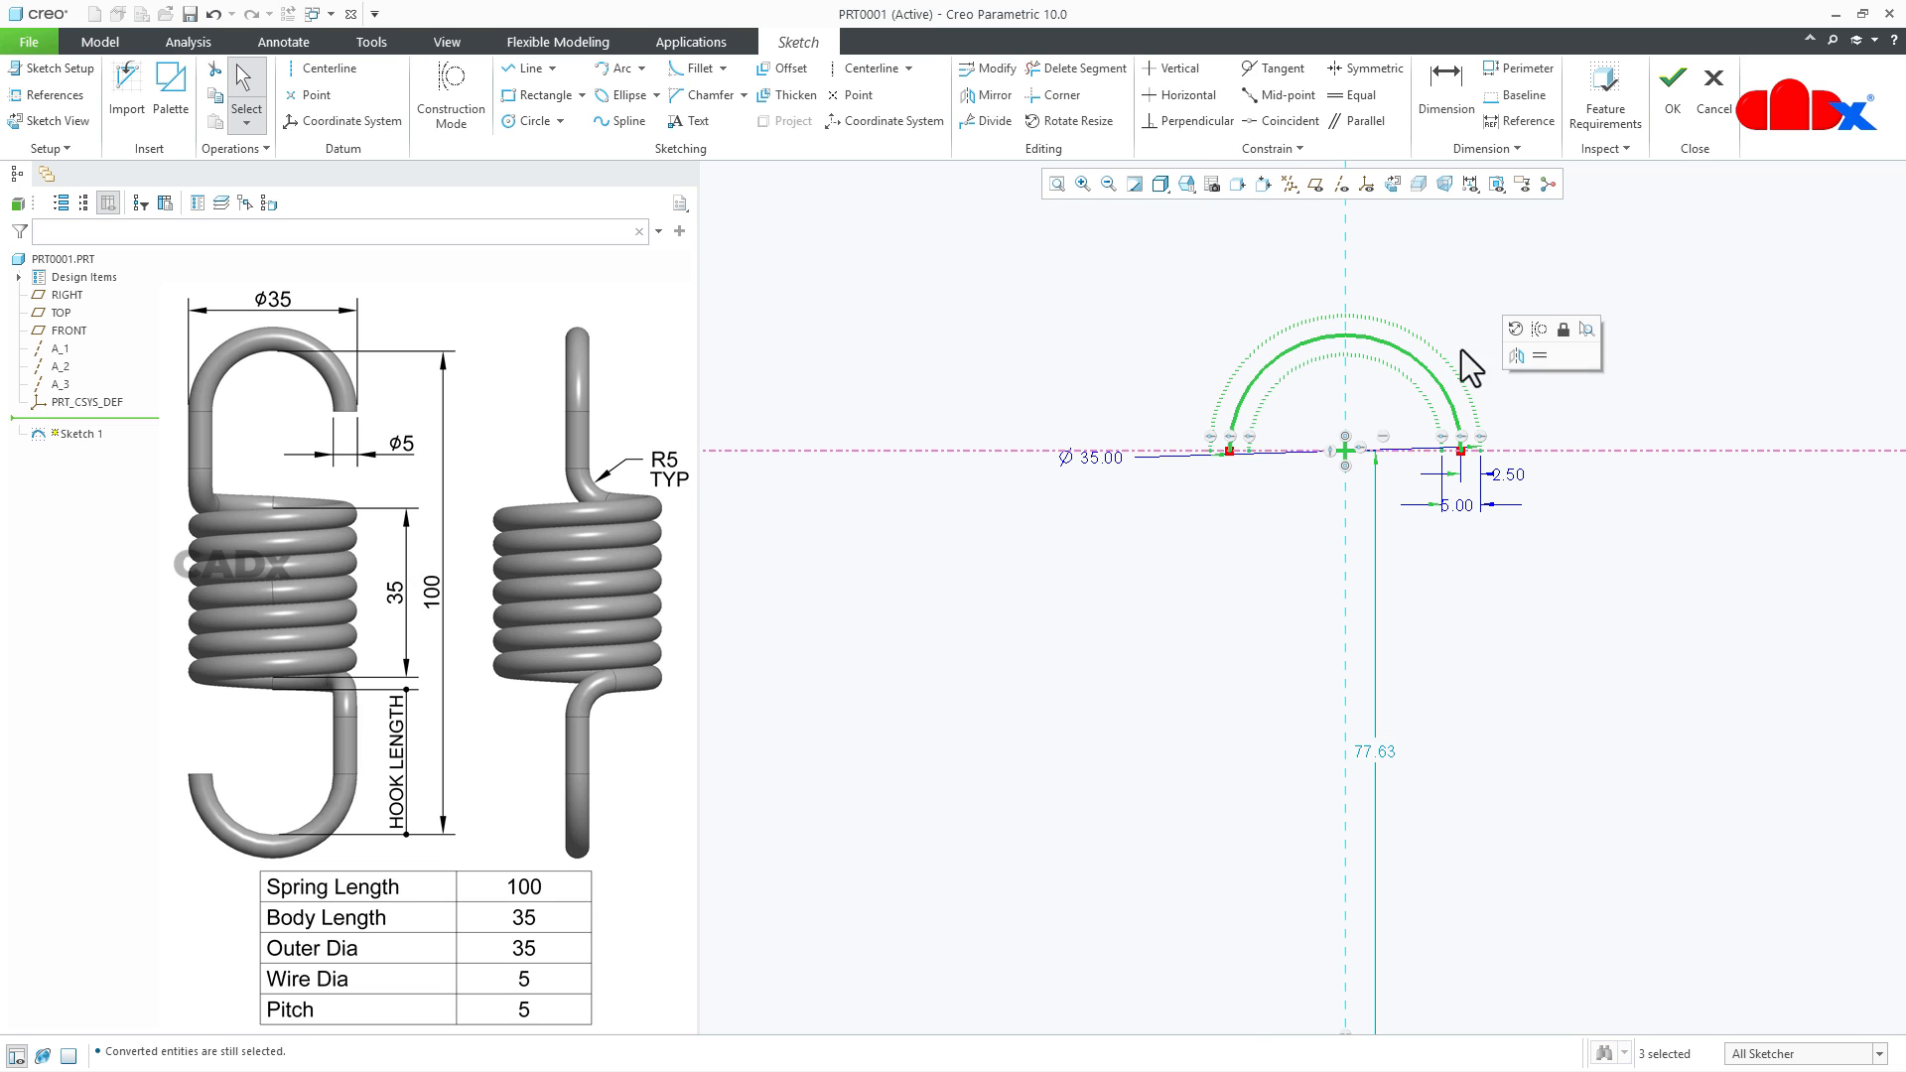
click(988, 95)
scroll(1119, 526, up, 3)
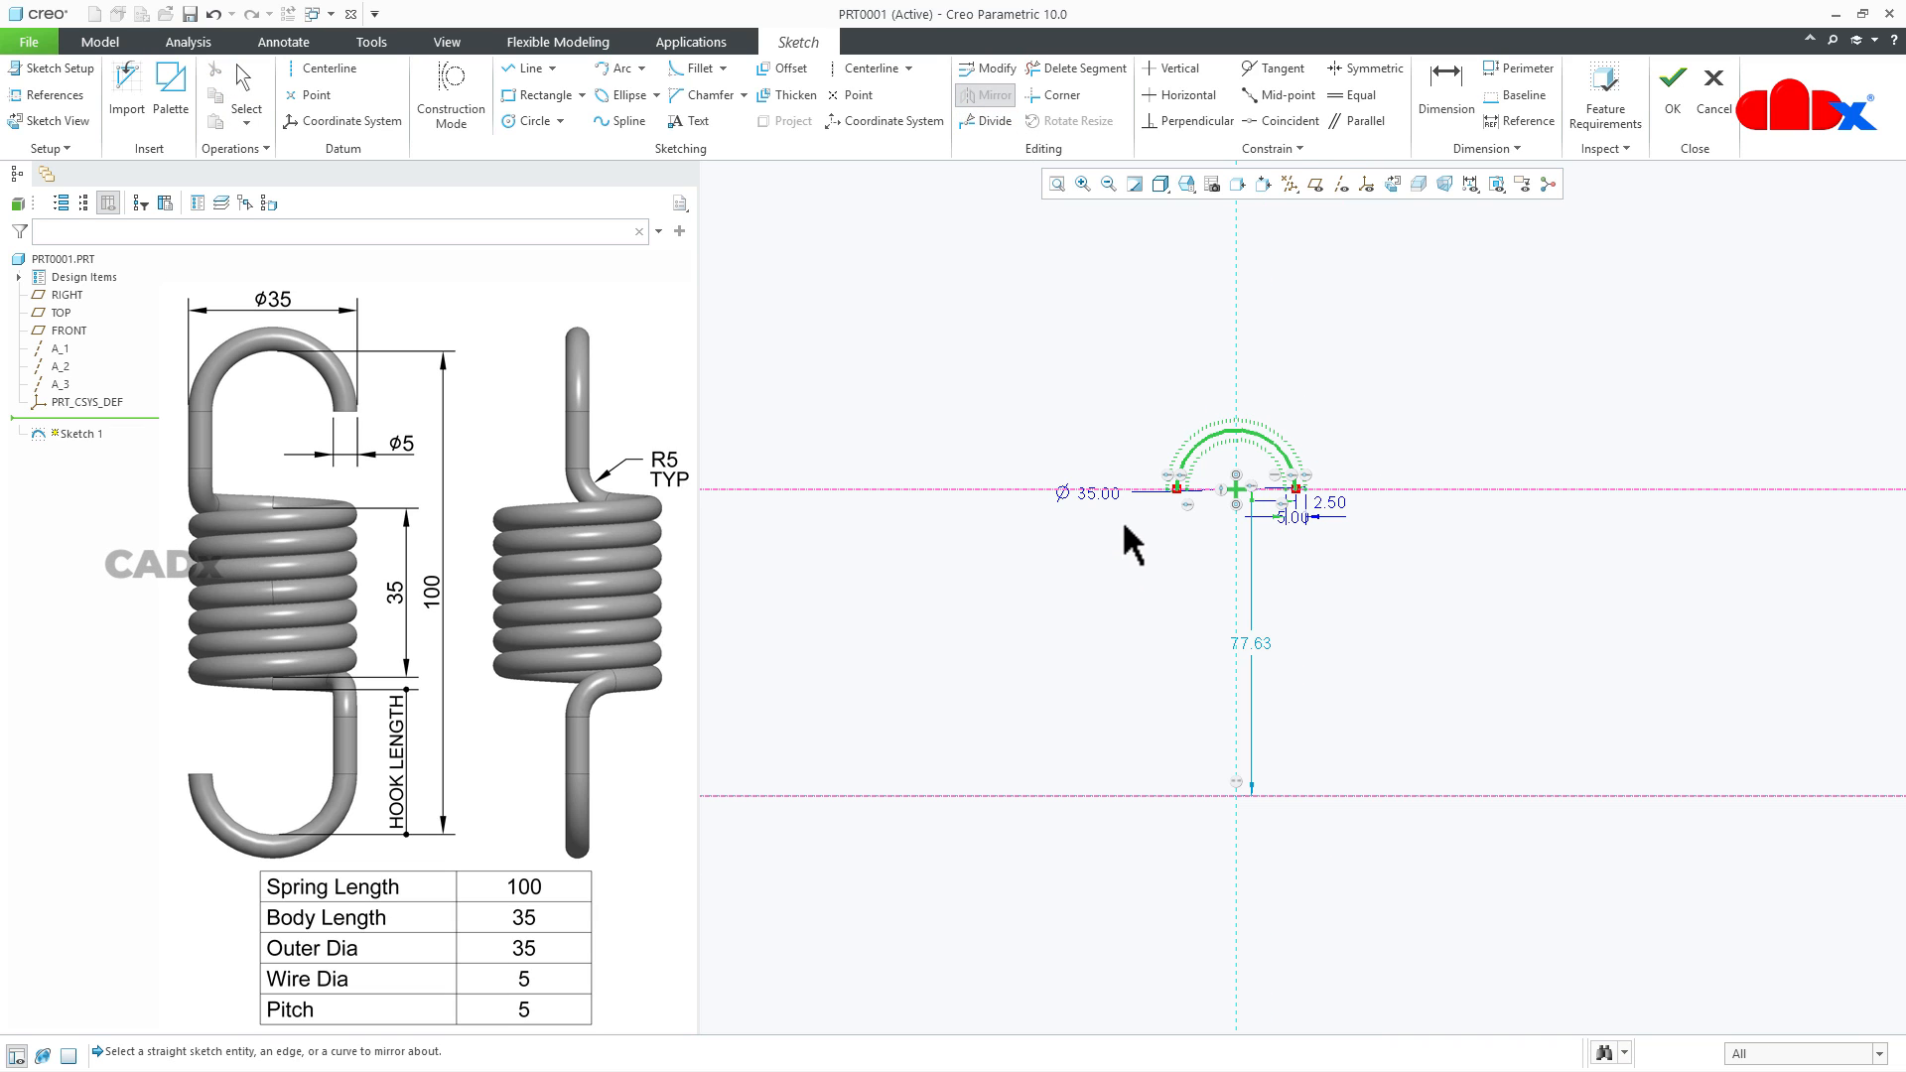
click(1372, 795)
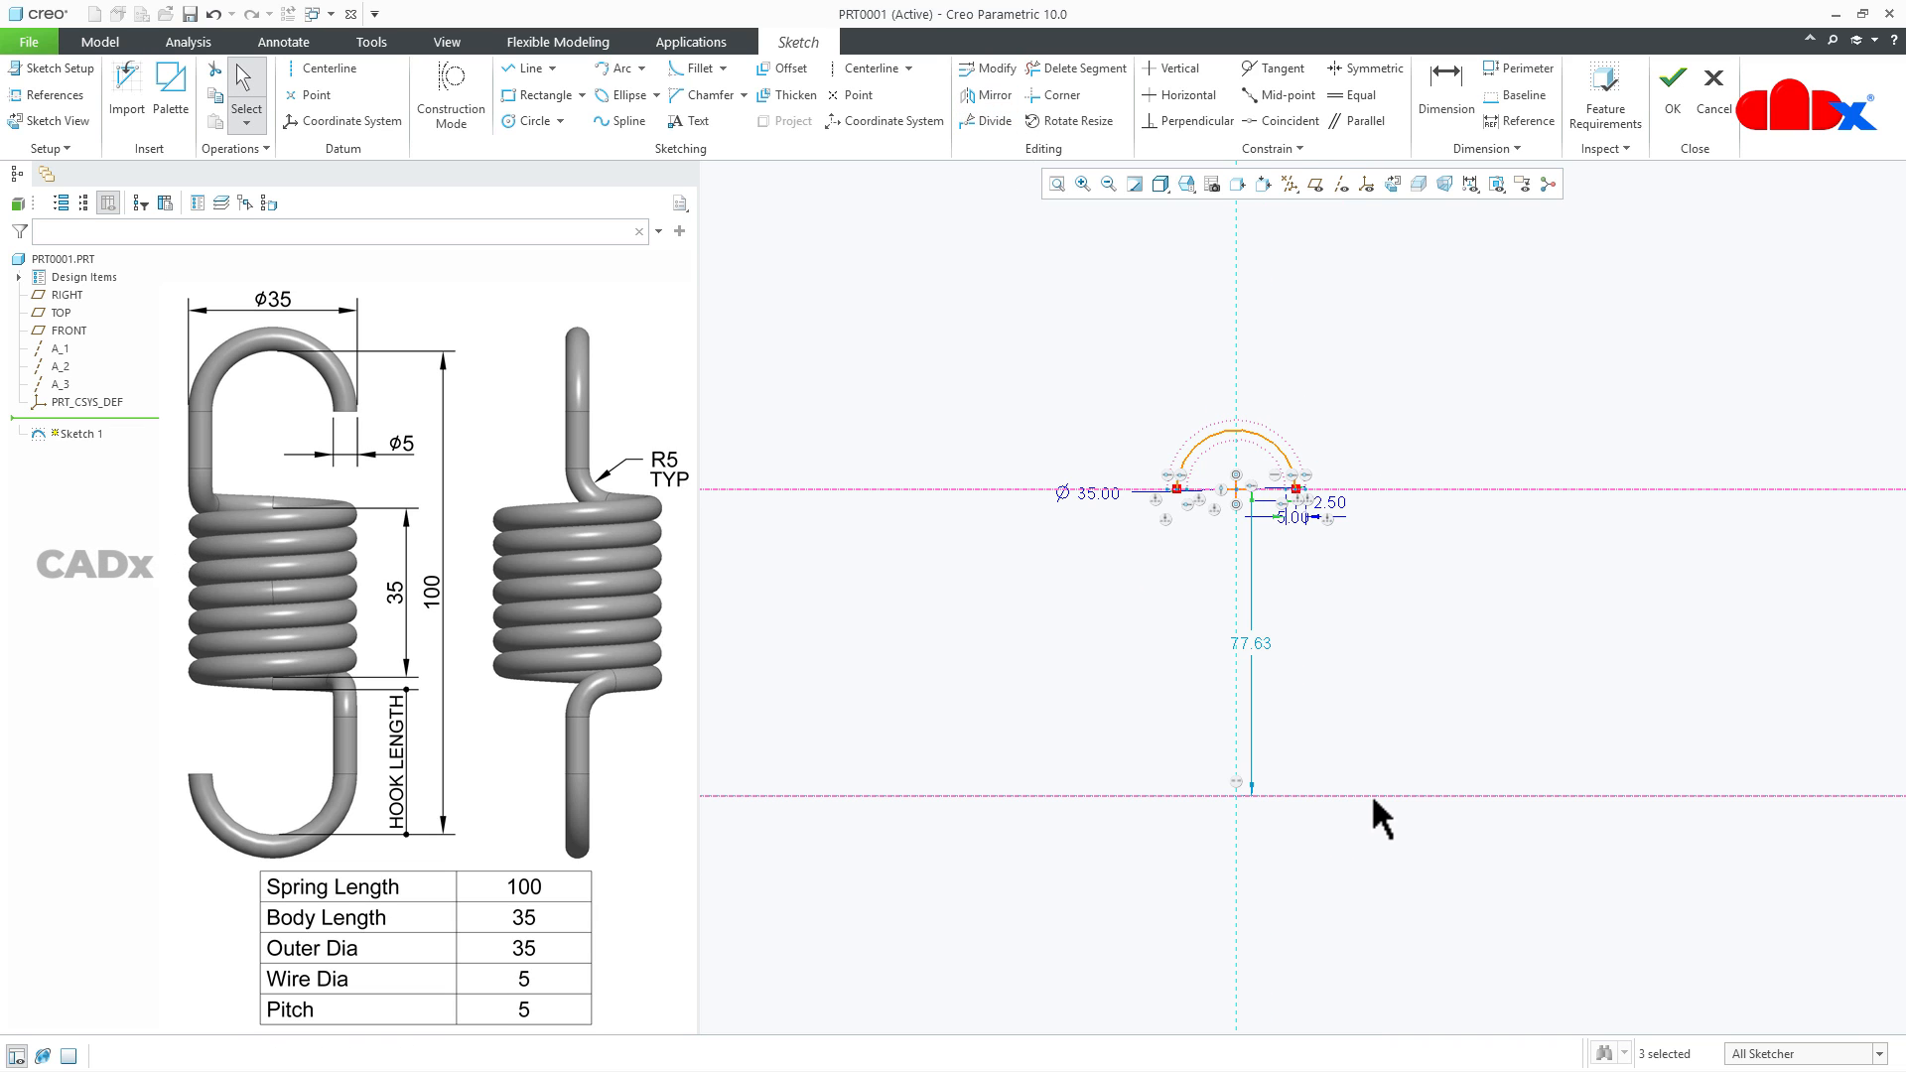
click(1056, 185)
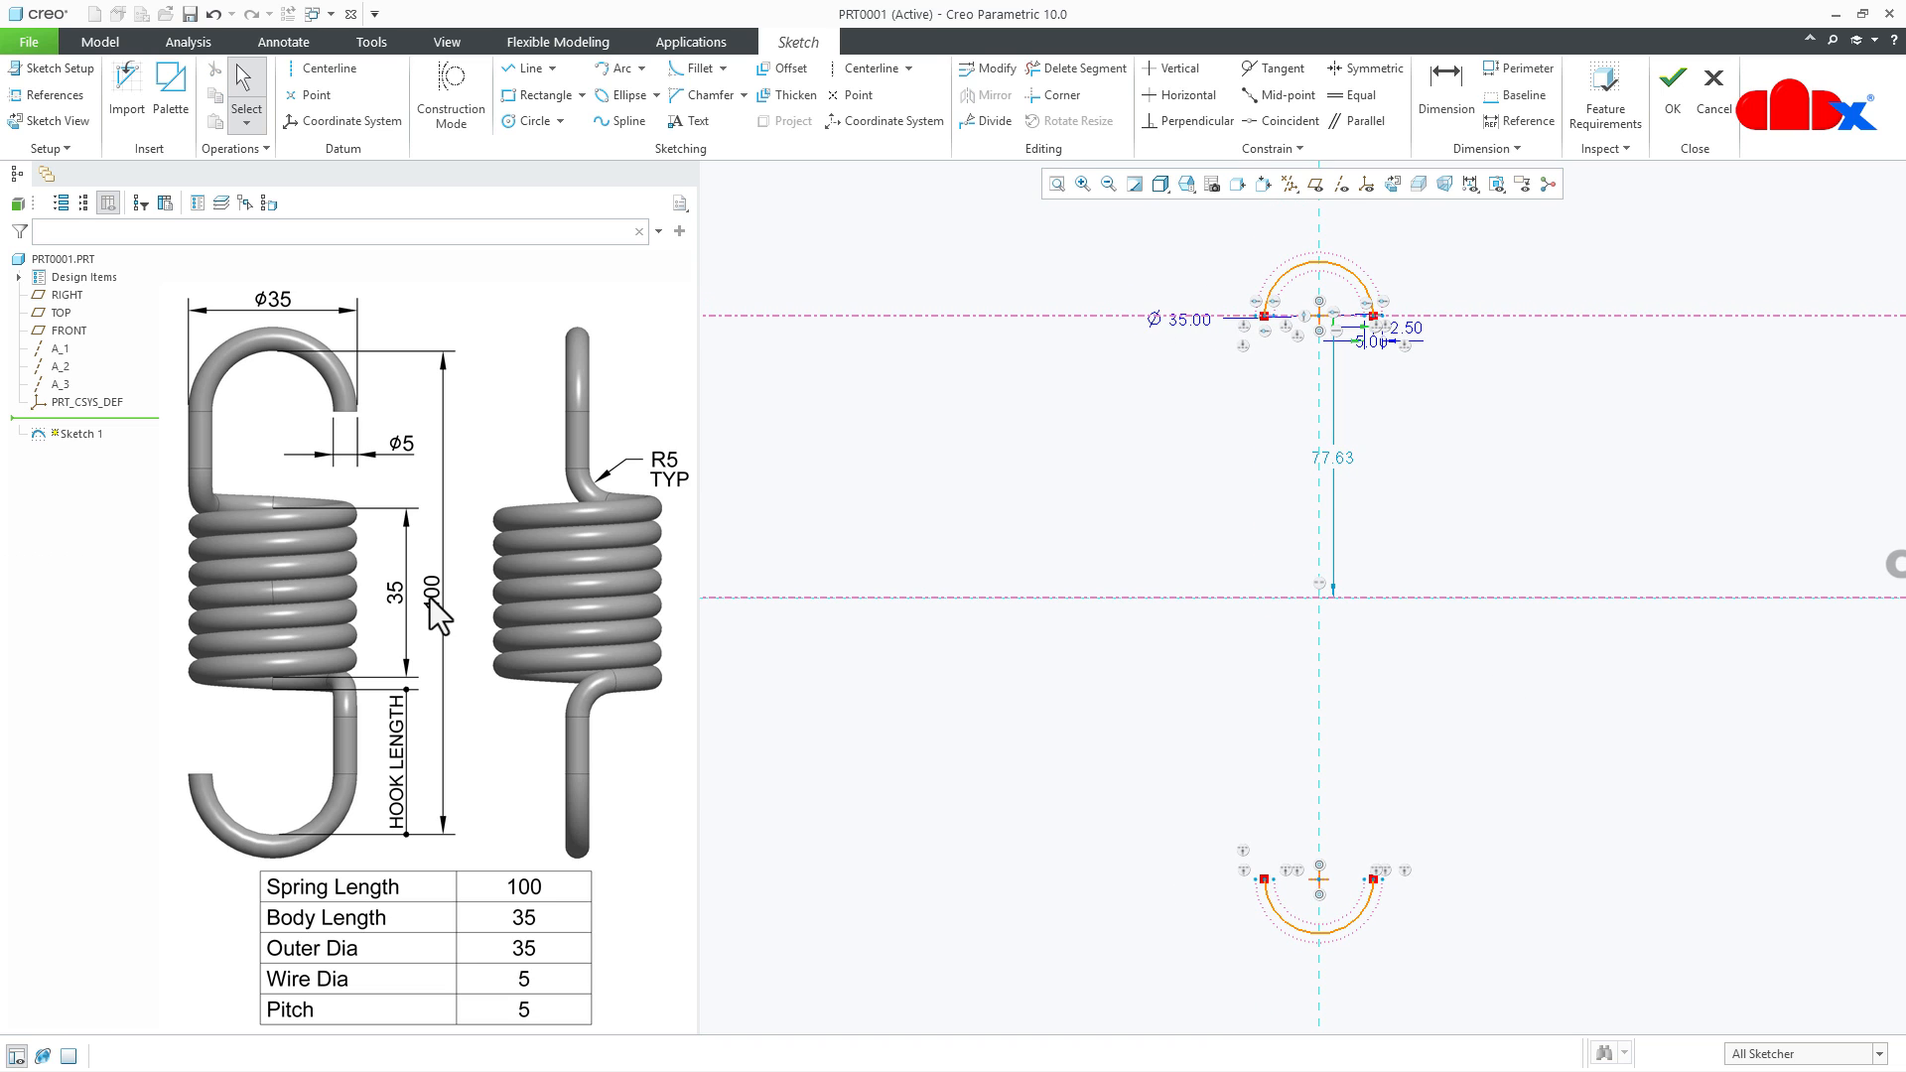
- Place datum points where the vertical centerline crosses the inner construction arcs of the upper and lower hooks
click(317, 99)
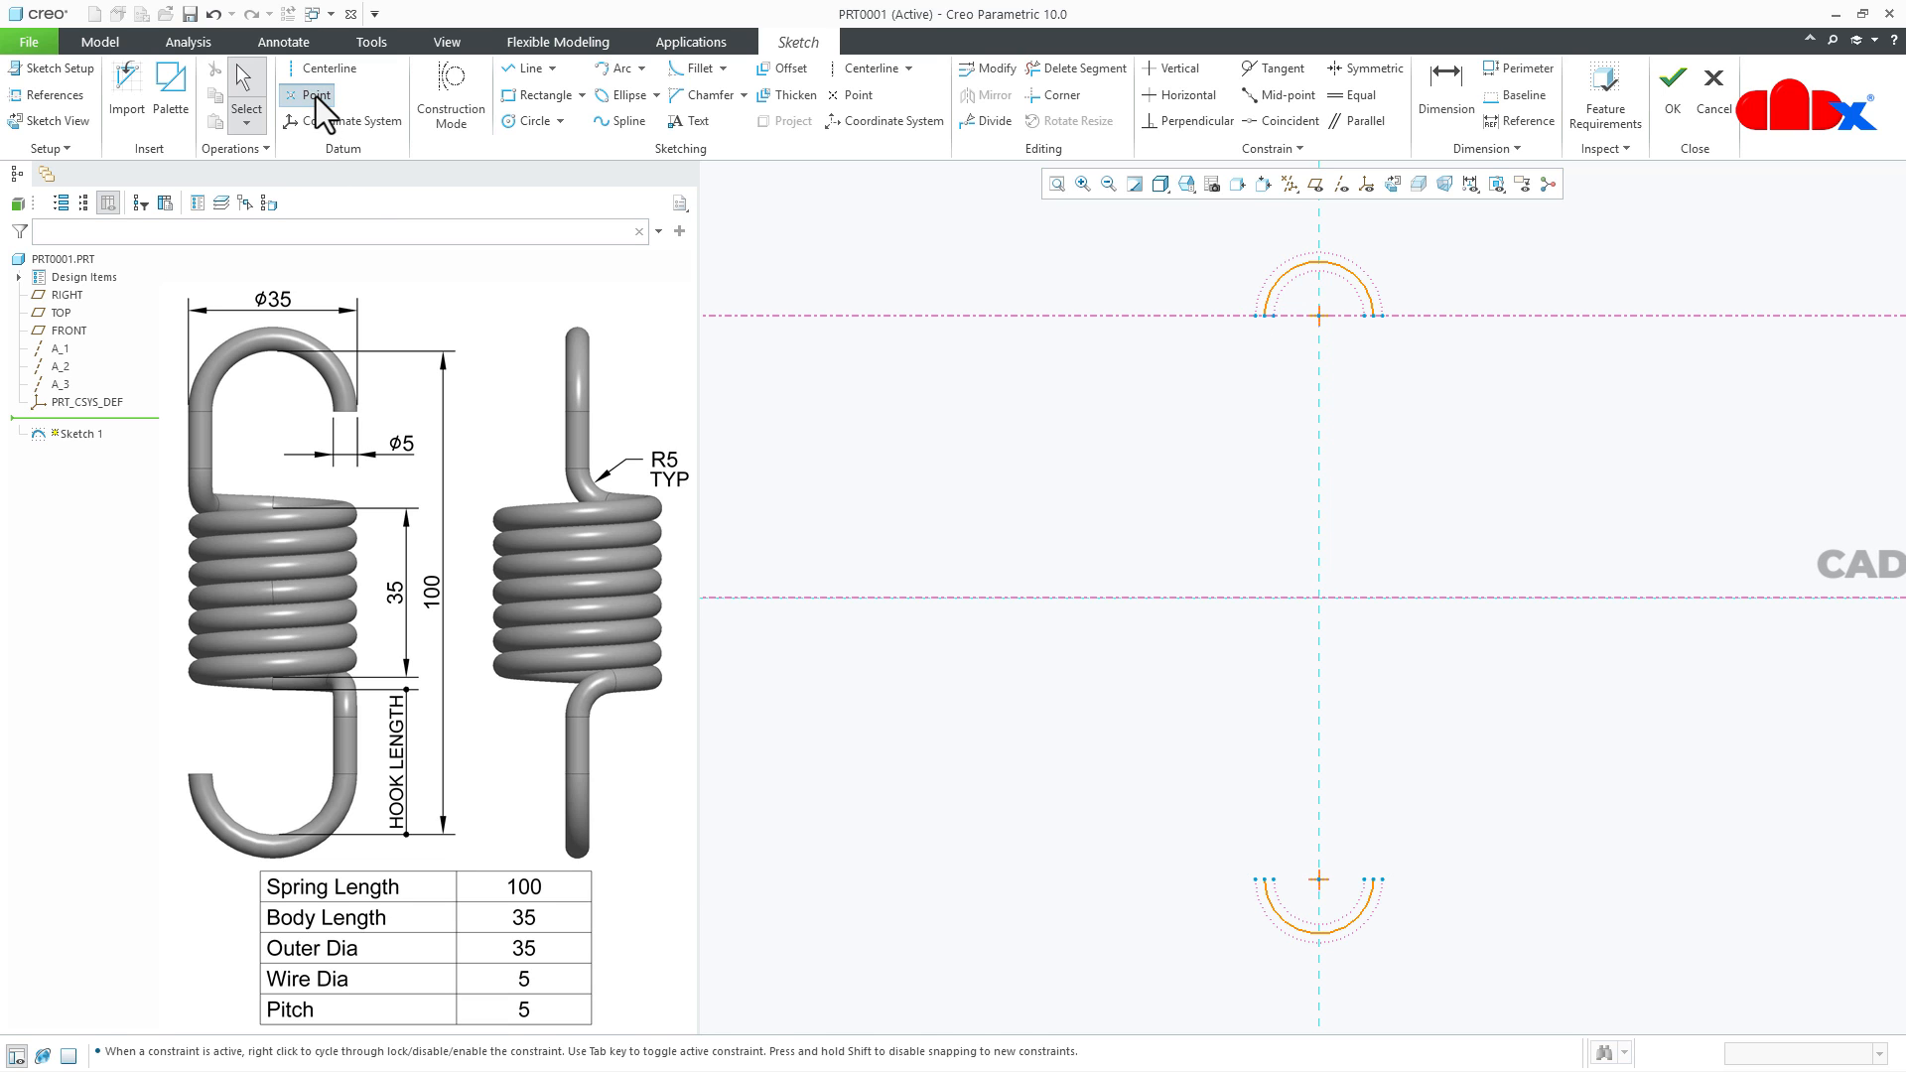
scroll(1394, 290, up, 4)
scroll(1380, 290, up, 2)
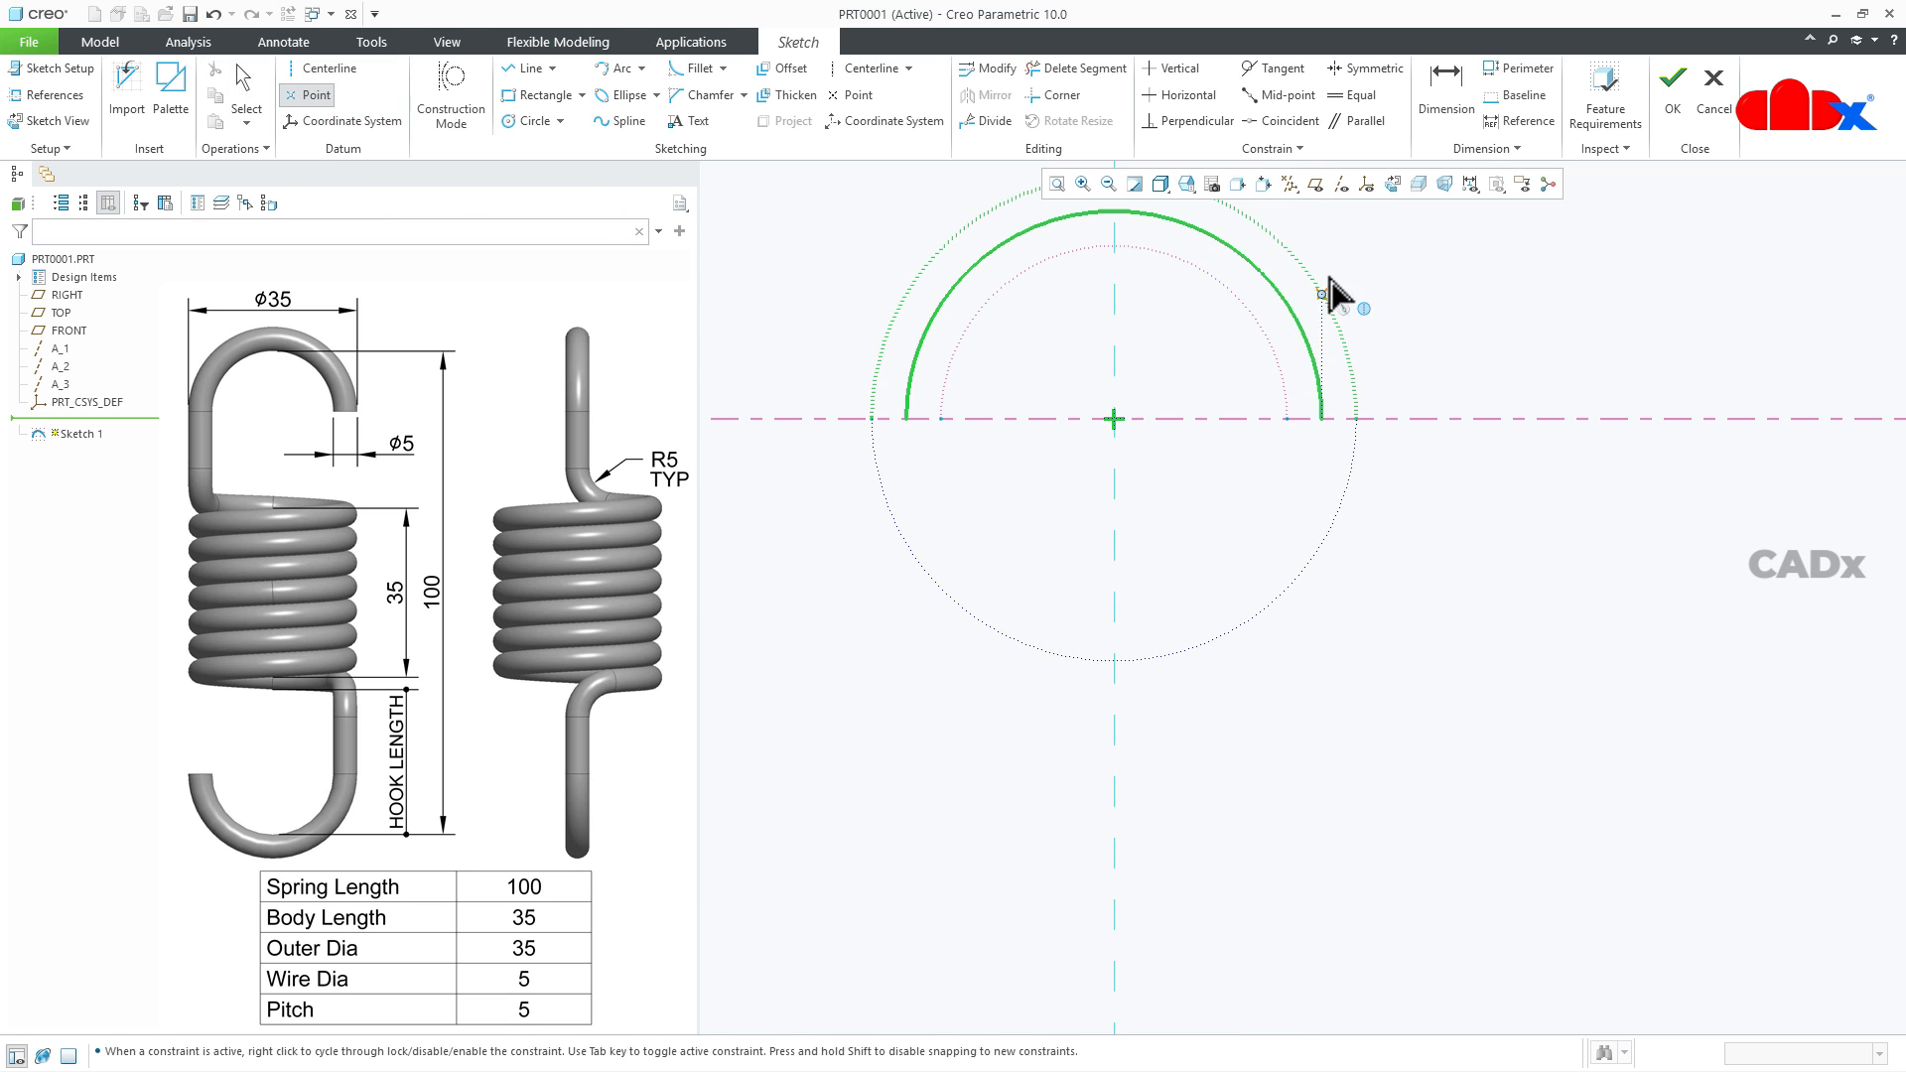
click(1130, 266)
scroll(1212, 404, down, 4)
scroll(1264, 577, down, 2)
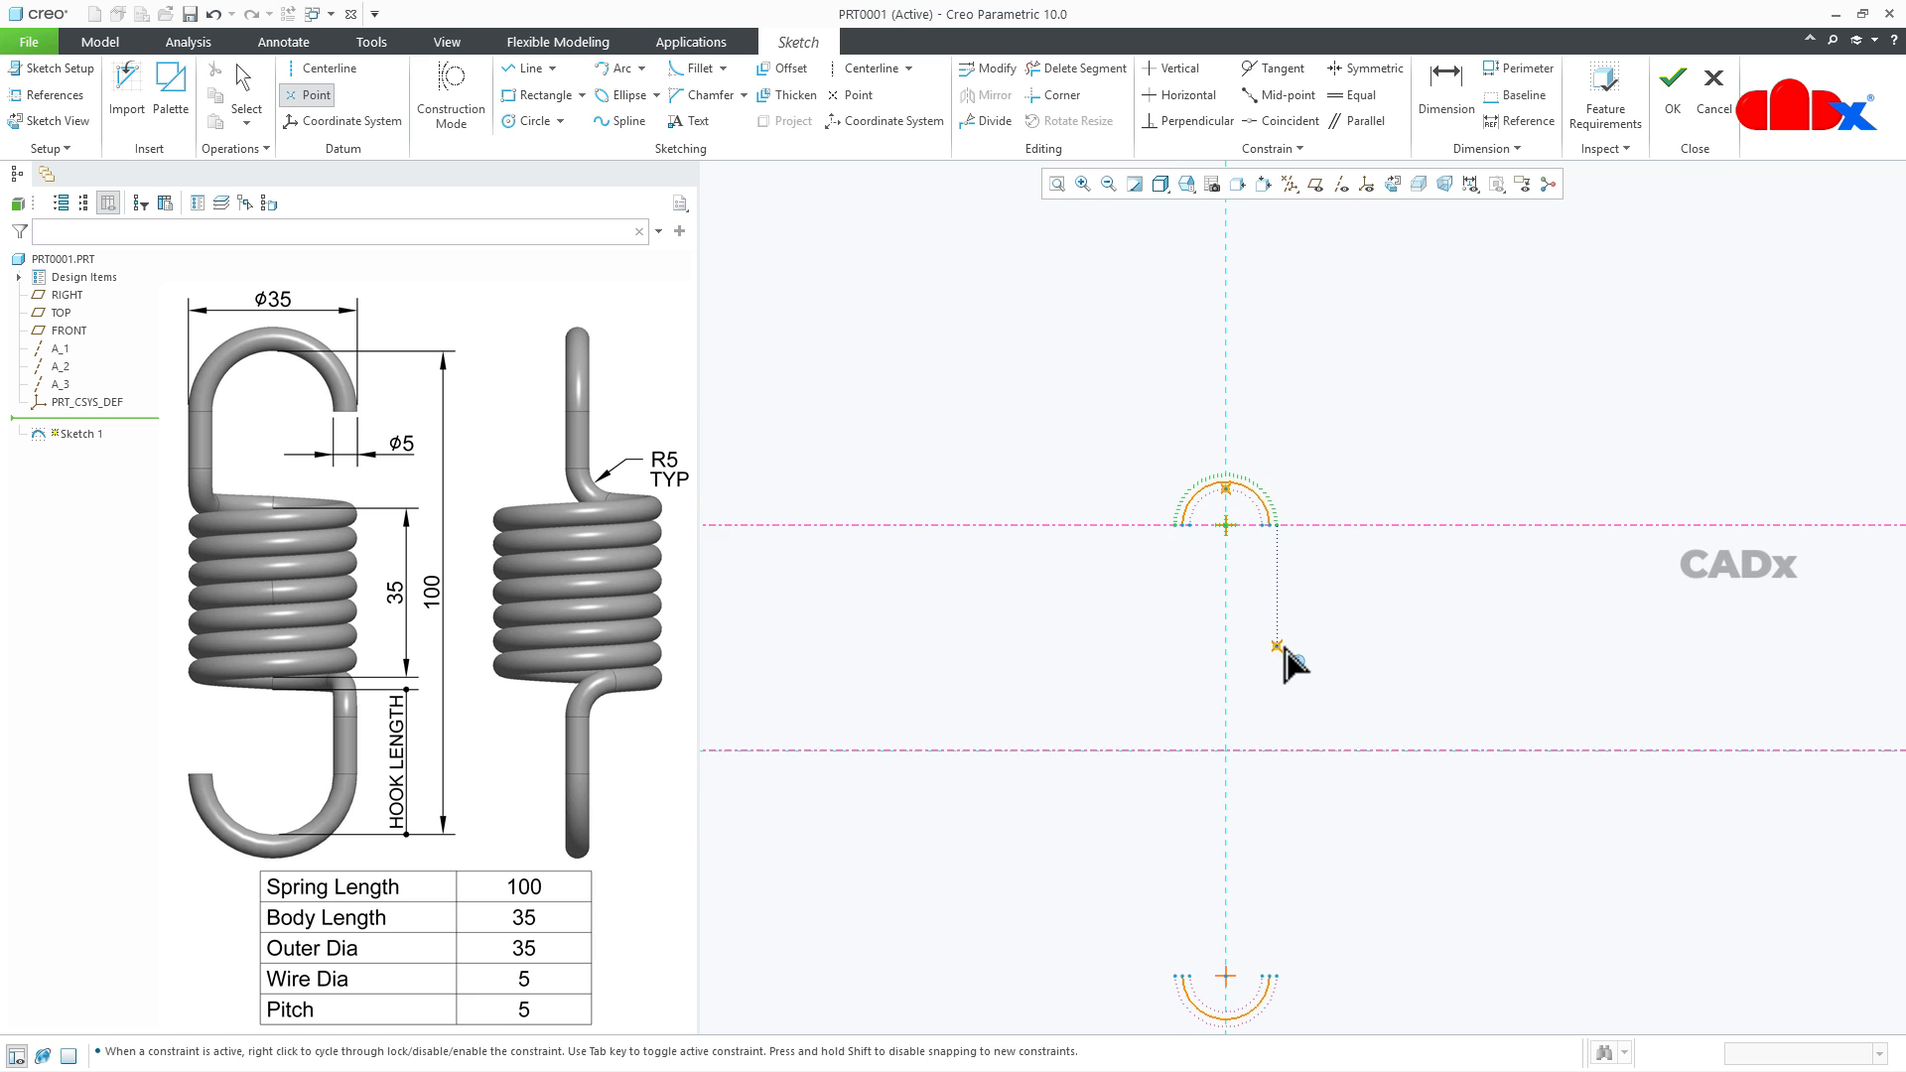
scroll(1246, 1020, up, 4)
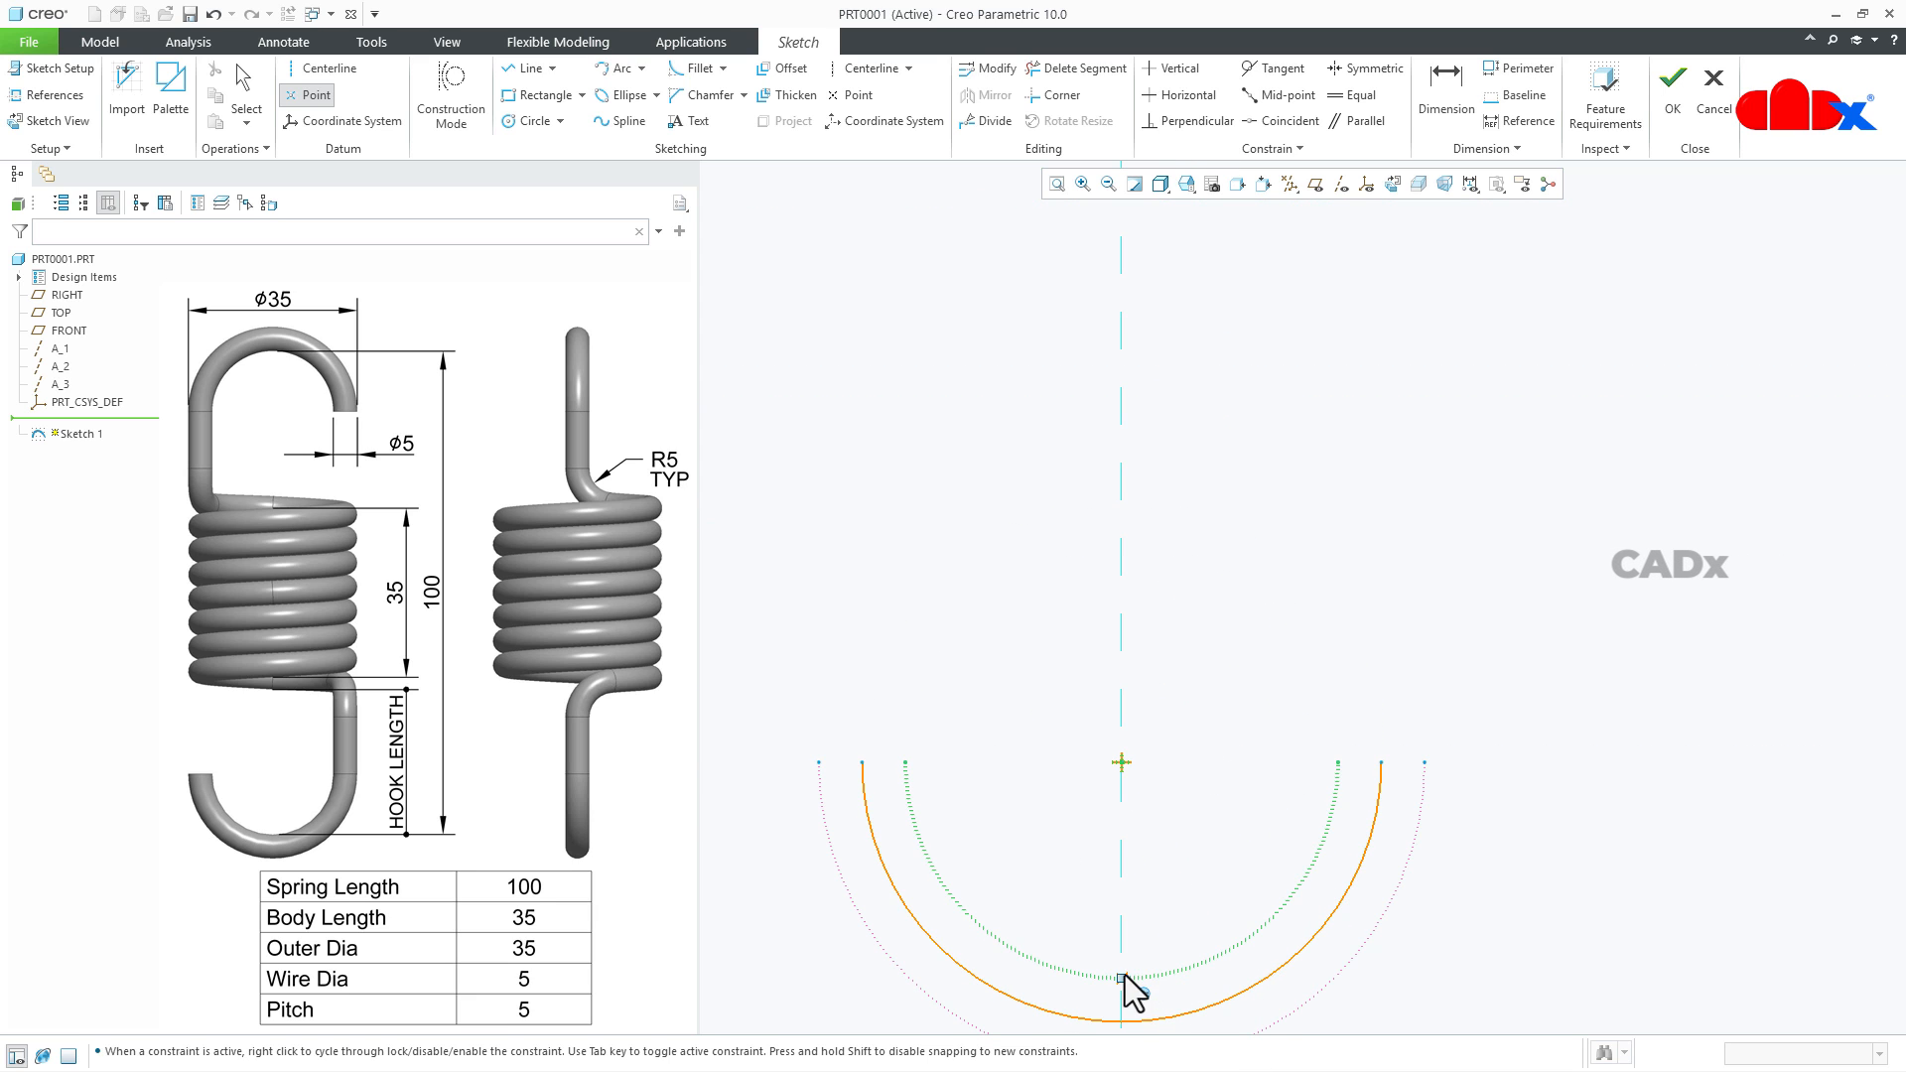
click(1124, 976)
middle_click(1219, 883)
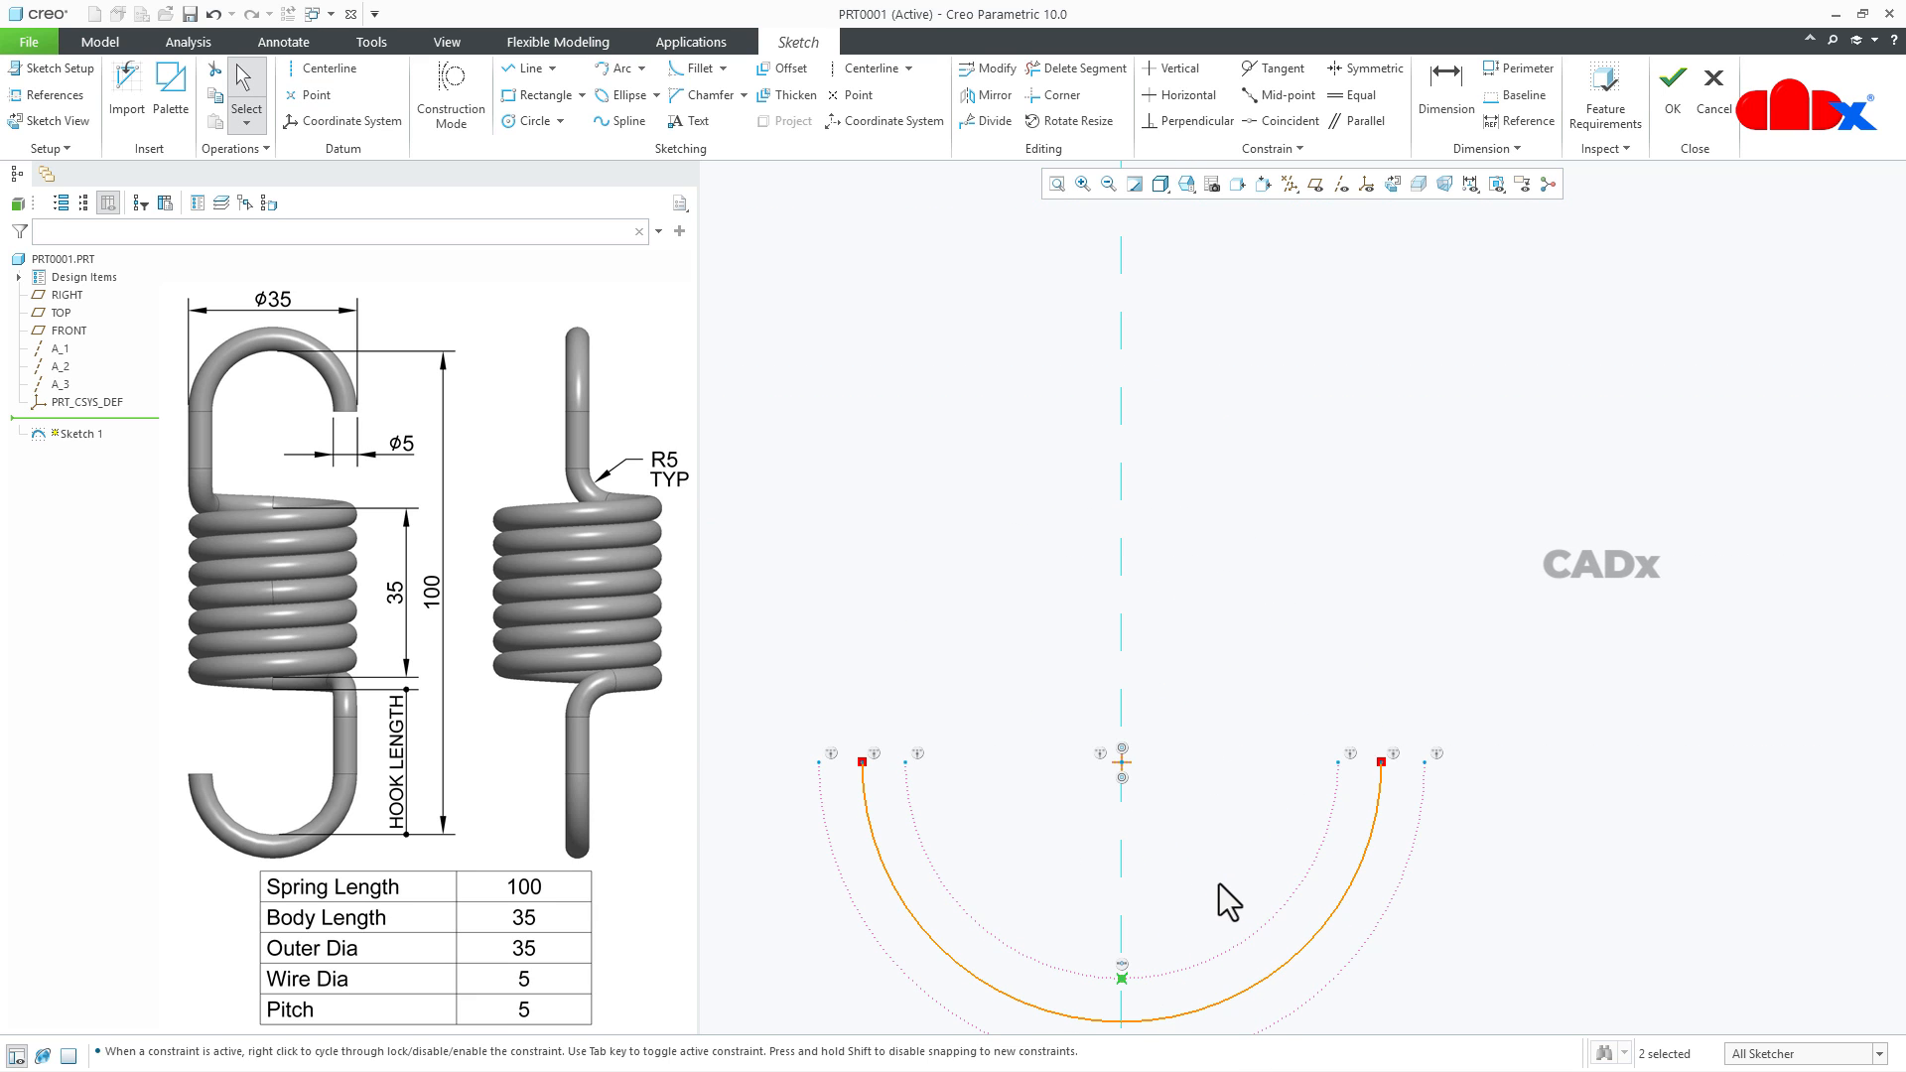
- Dimension the vertical distance between the two datum points as 100 and finish the sketch
right_click(1218, 883)
click(1417, 629)
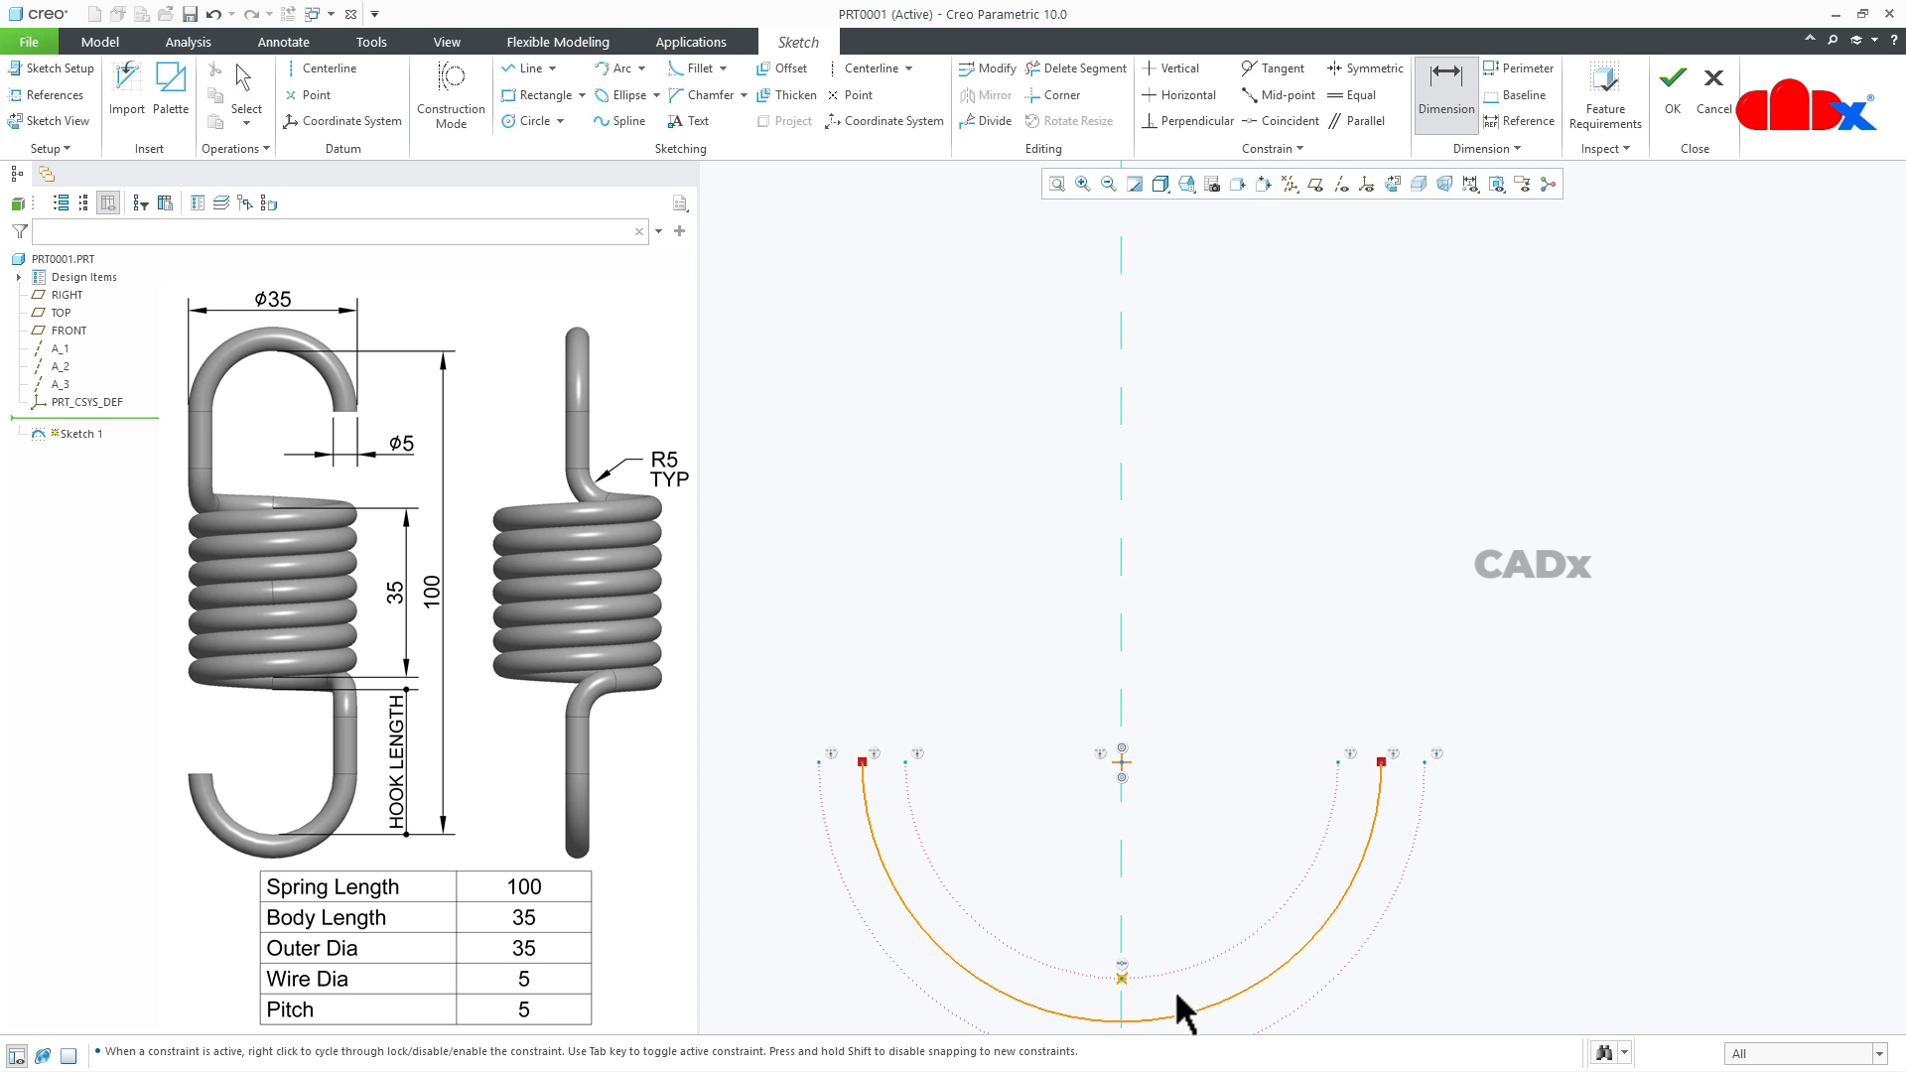
scroll(1441, 972, down, 3)
scroll(1439, 973, down, 3)
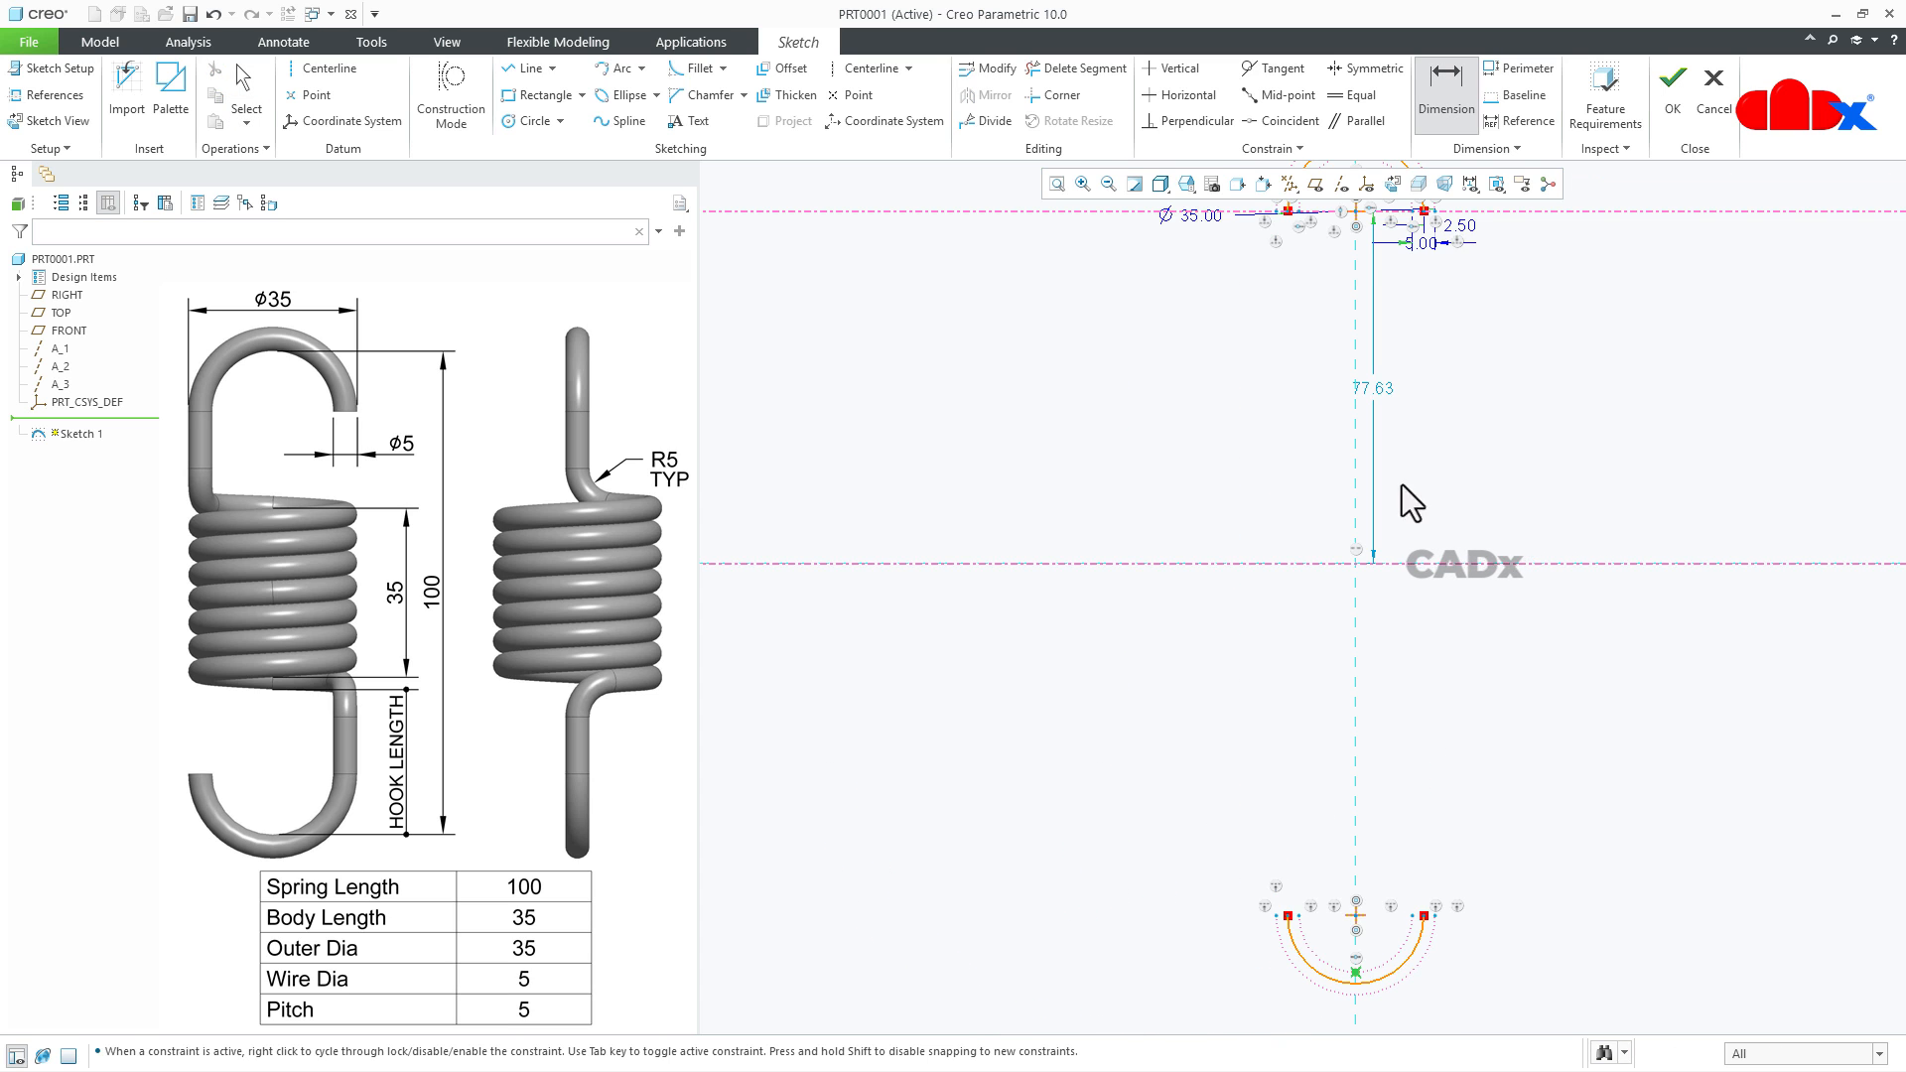
scroll(1407, 441, down, 2)
scroll(1385, 317, up, 6)
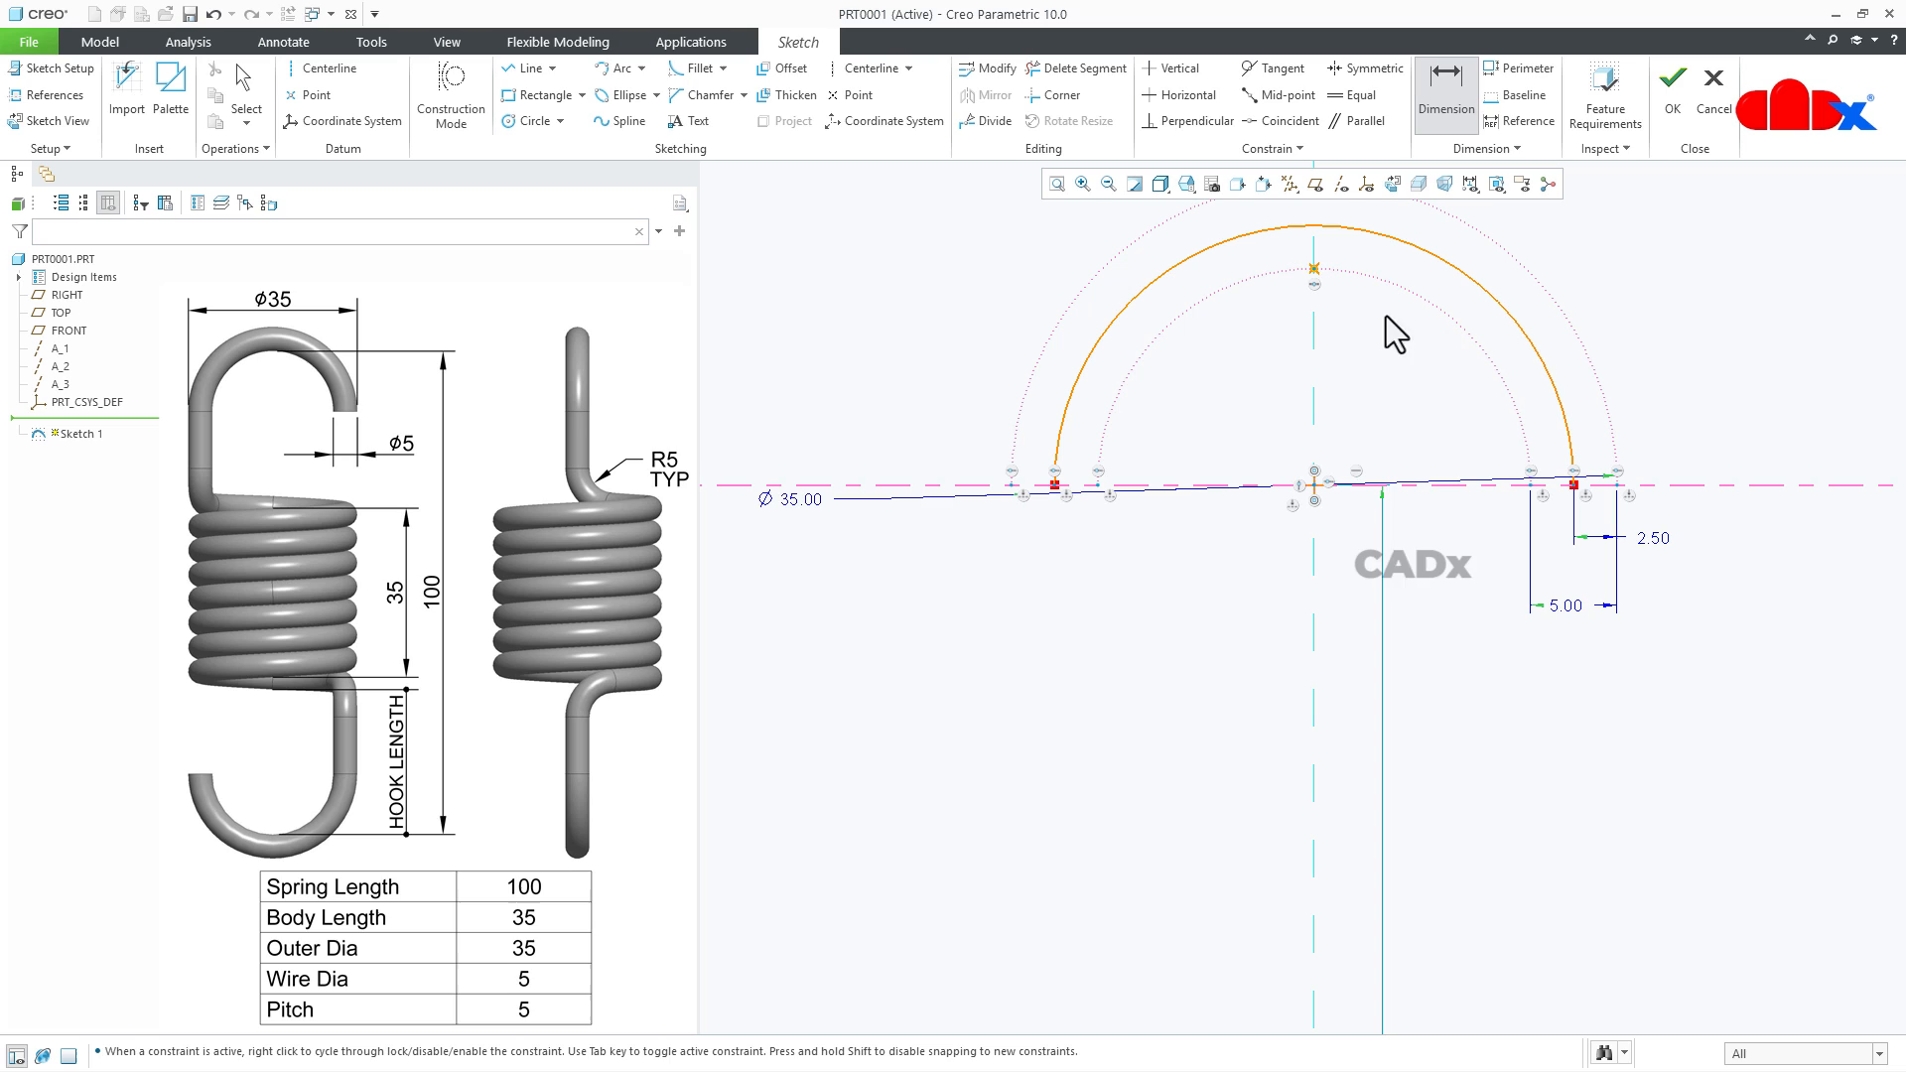
click(1313, 269)
middle_click(1778, 709)
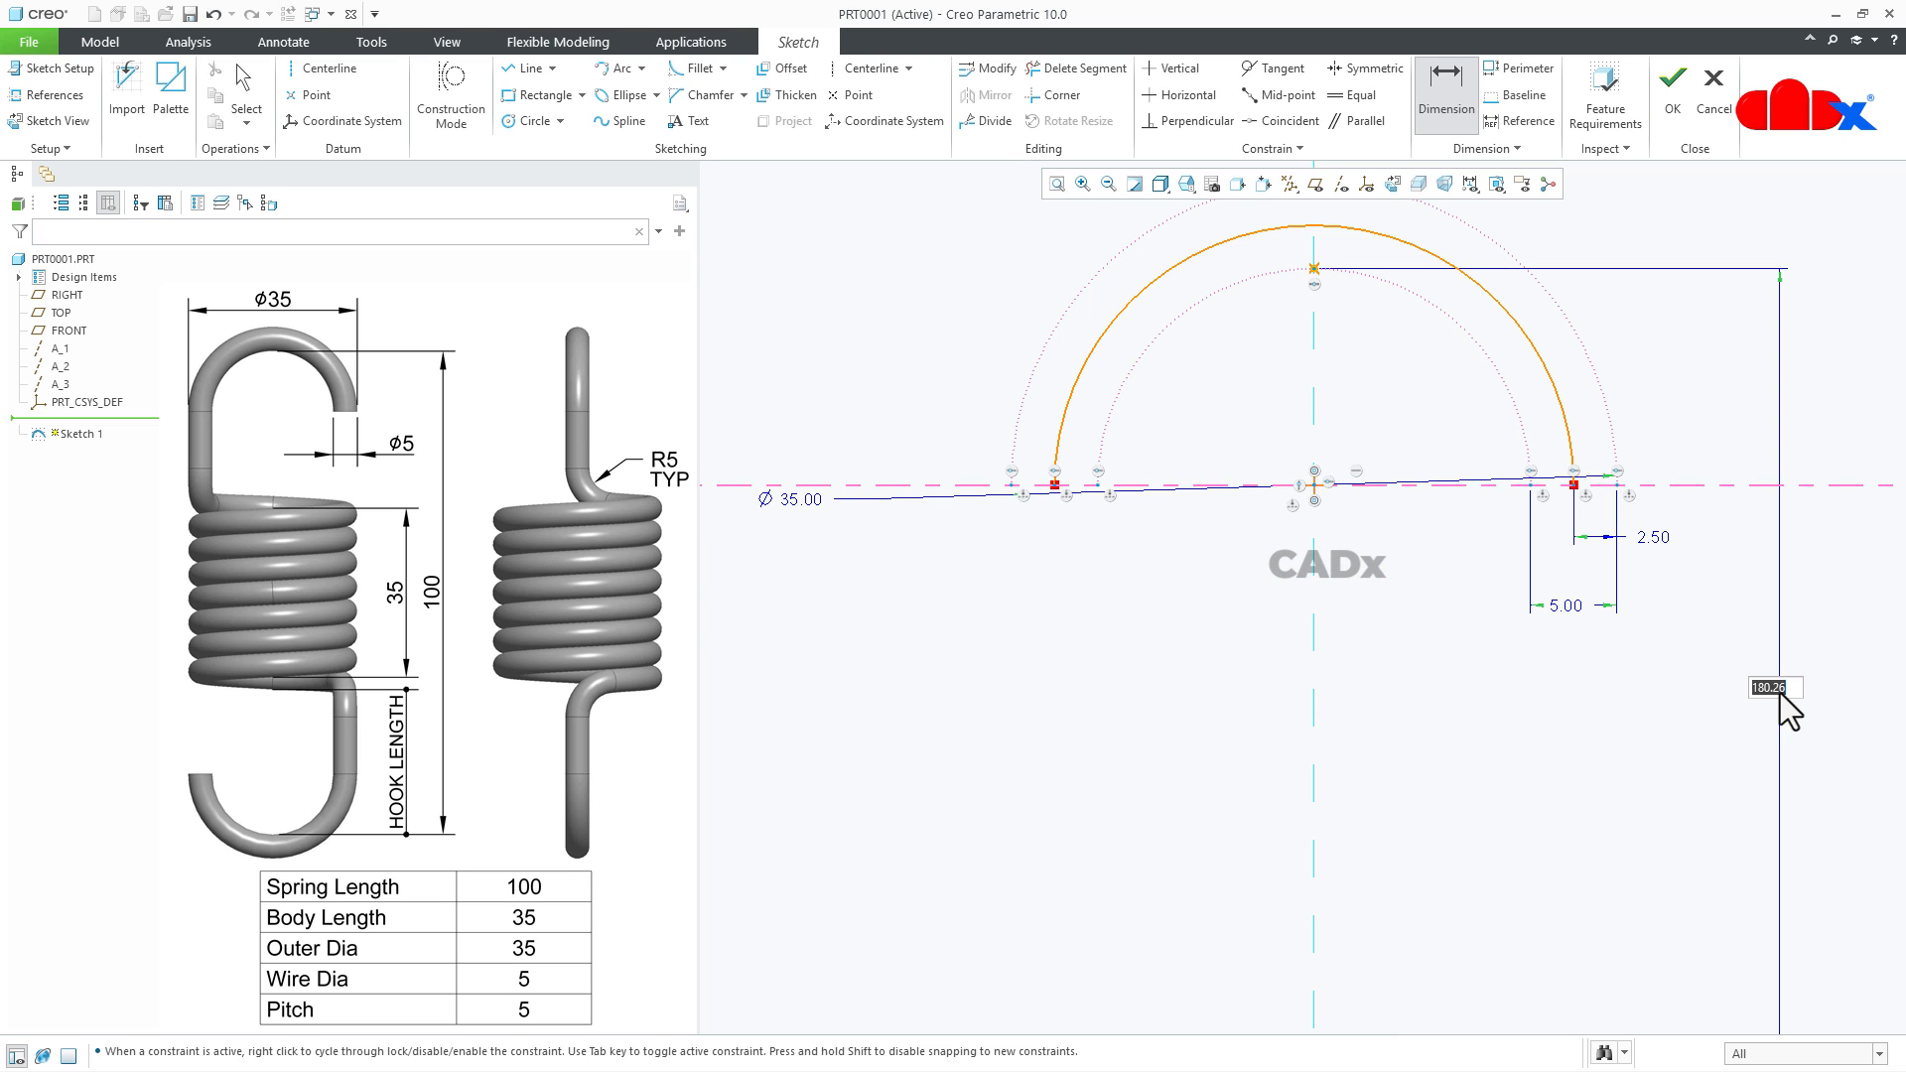
text(10)
key(Return)
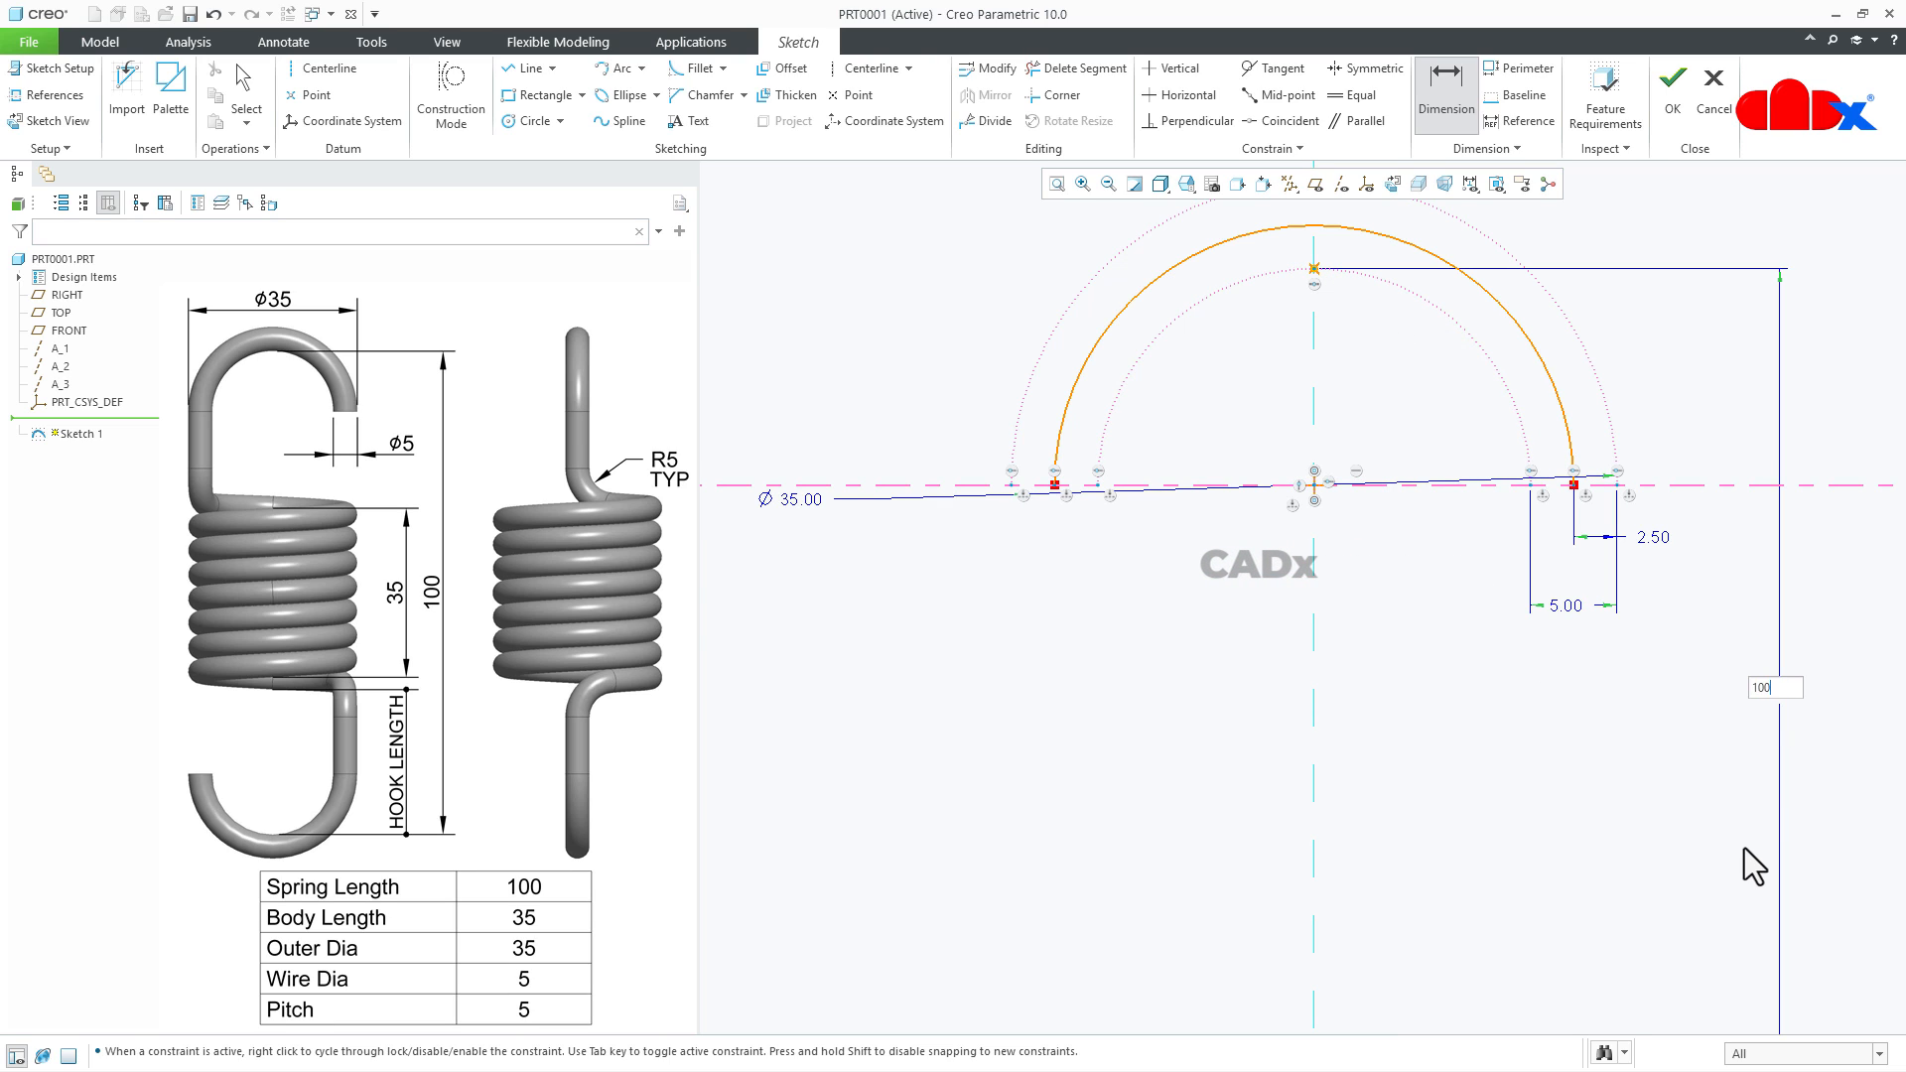
click(1056, 185)
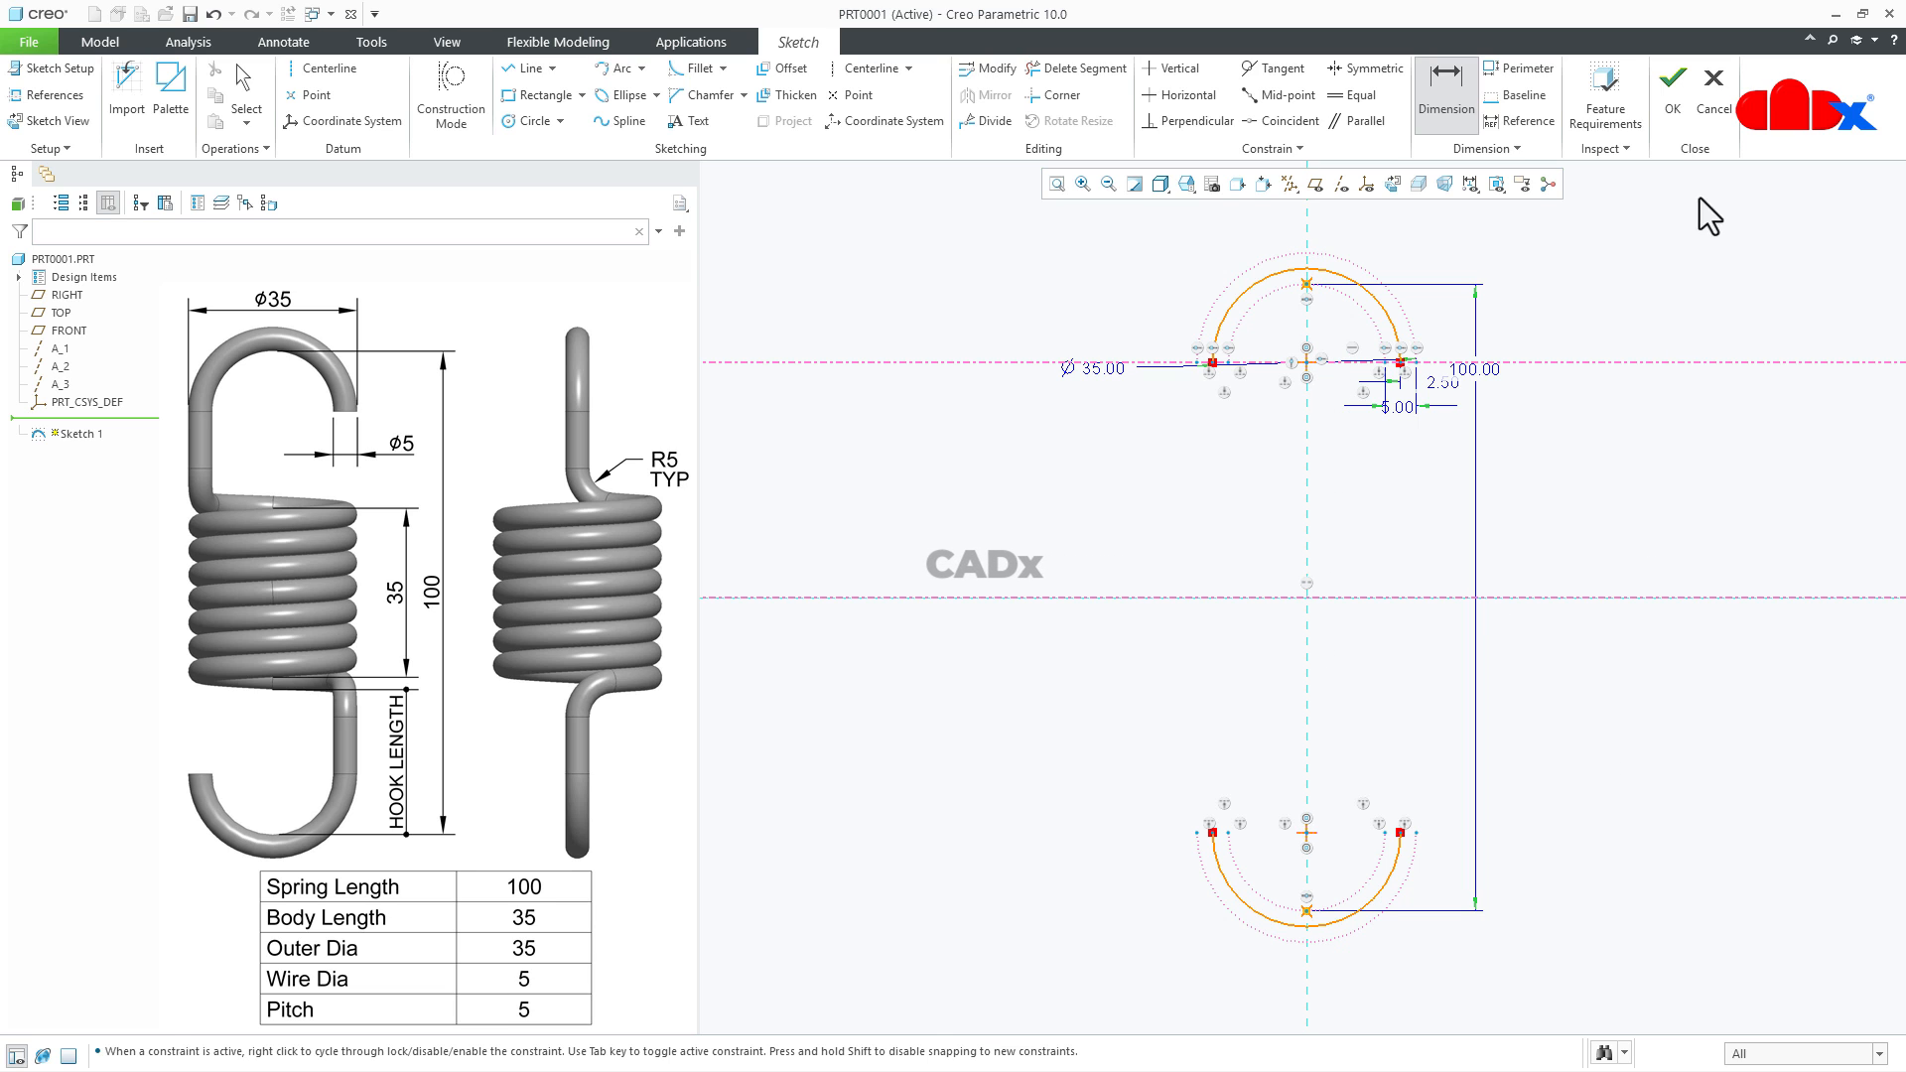
click(1673, 87)
click(1640, 552)
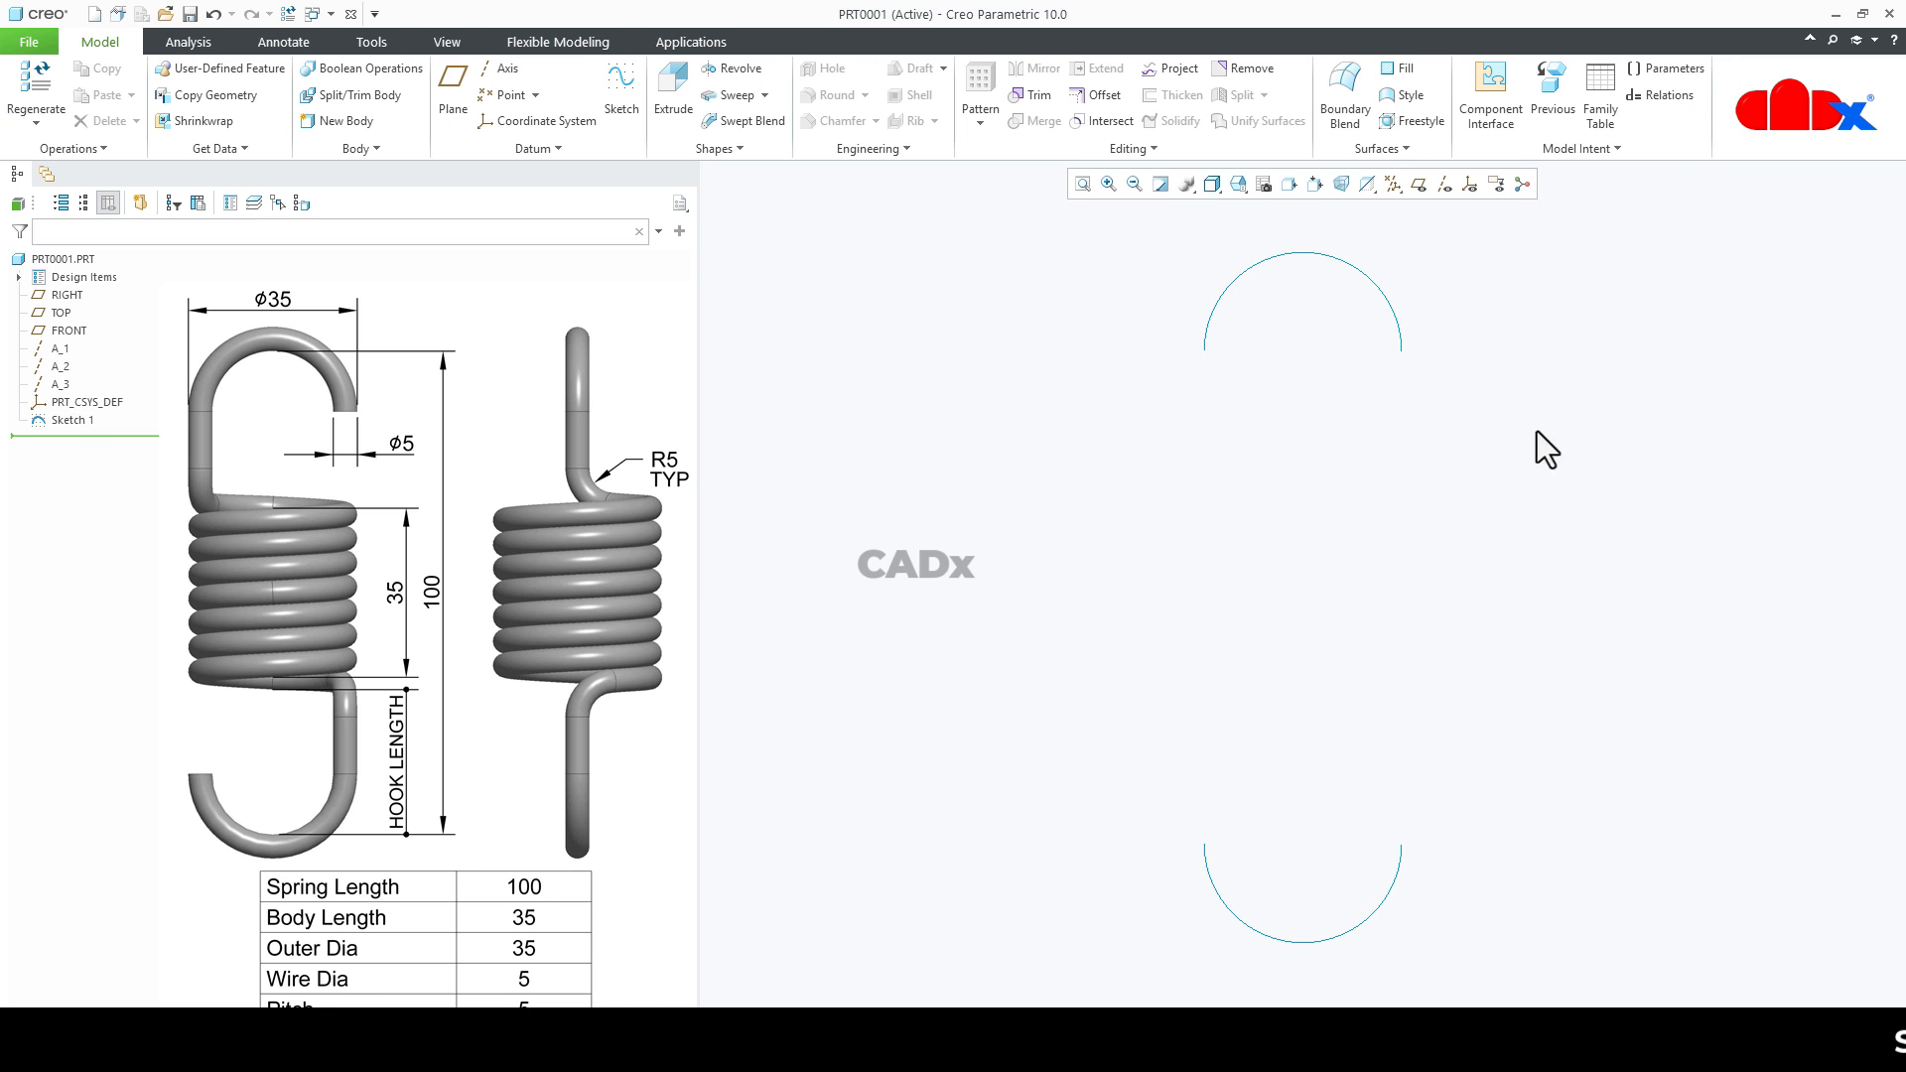
- Turn on the point display to check the two datum points and hide them again
click(1392, 184)
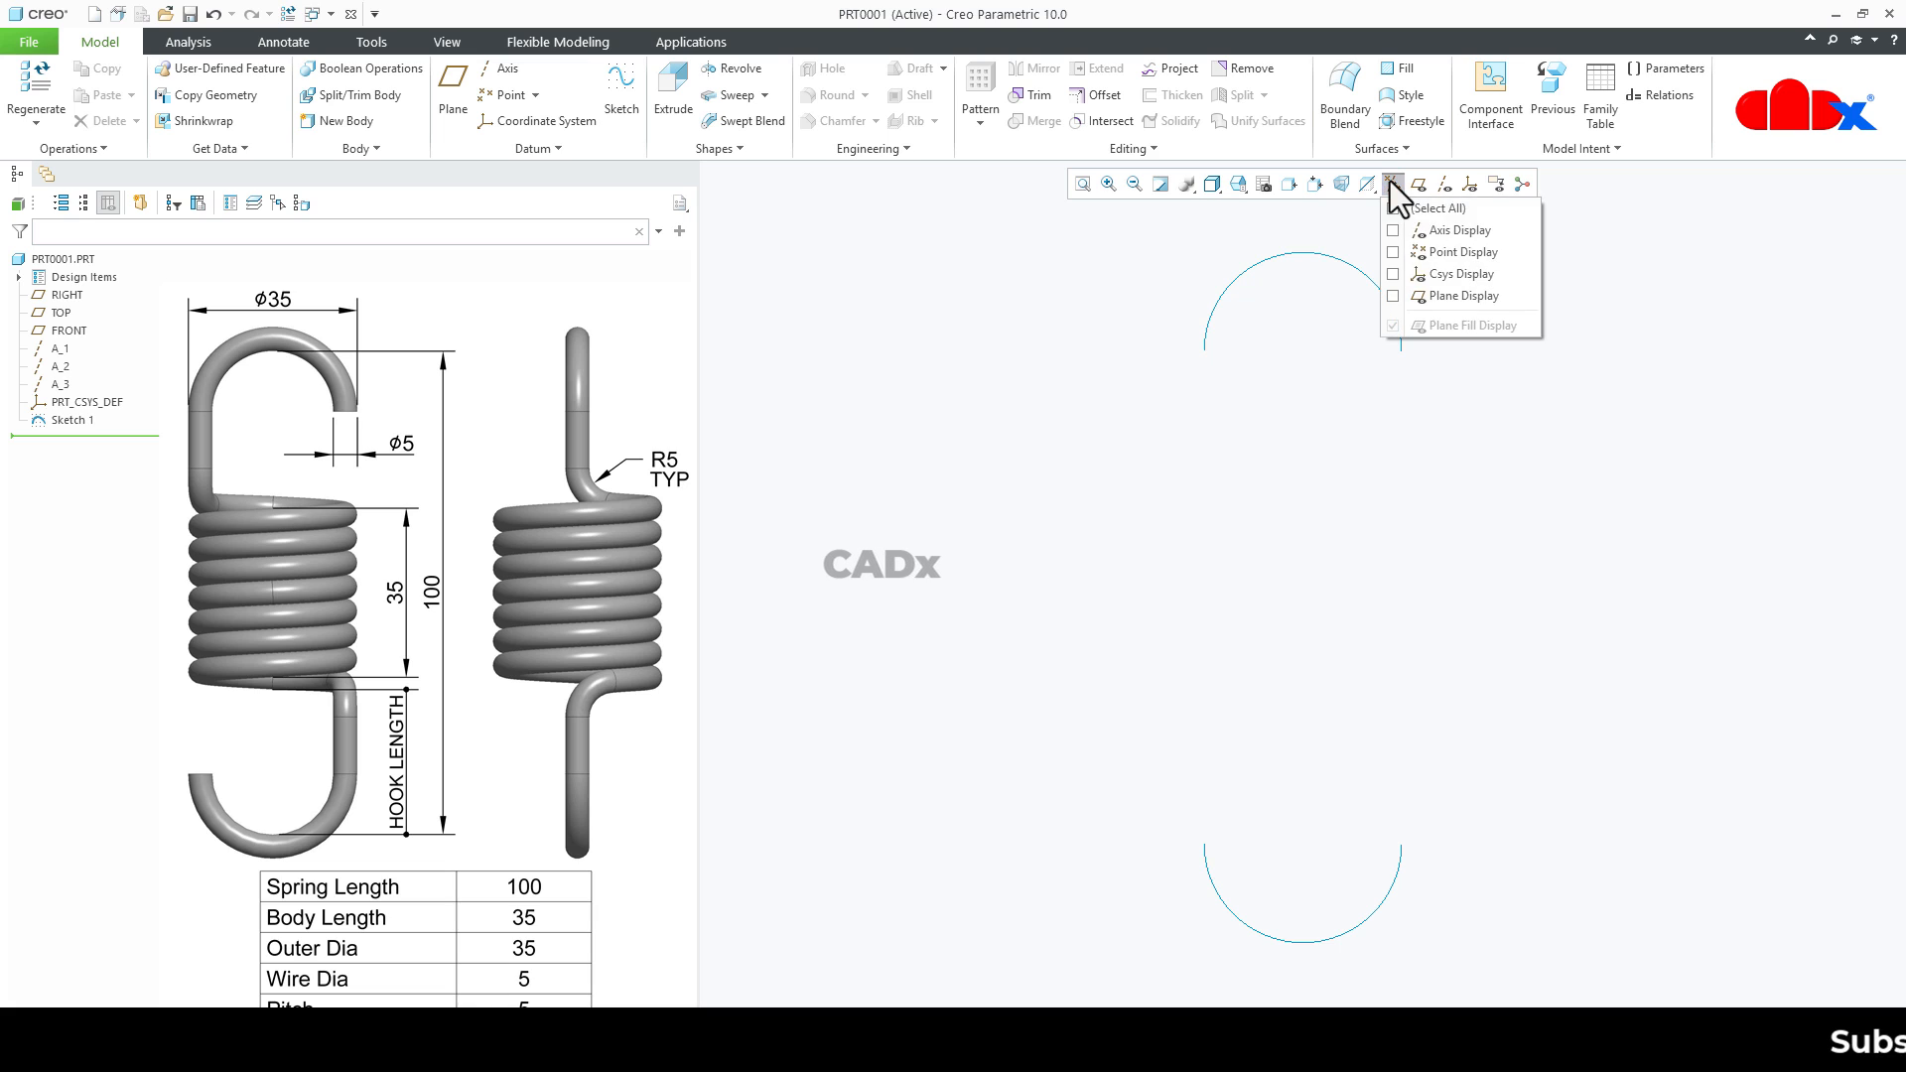
click(1415, 255)
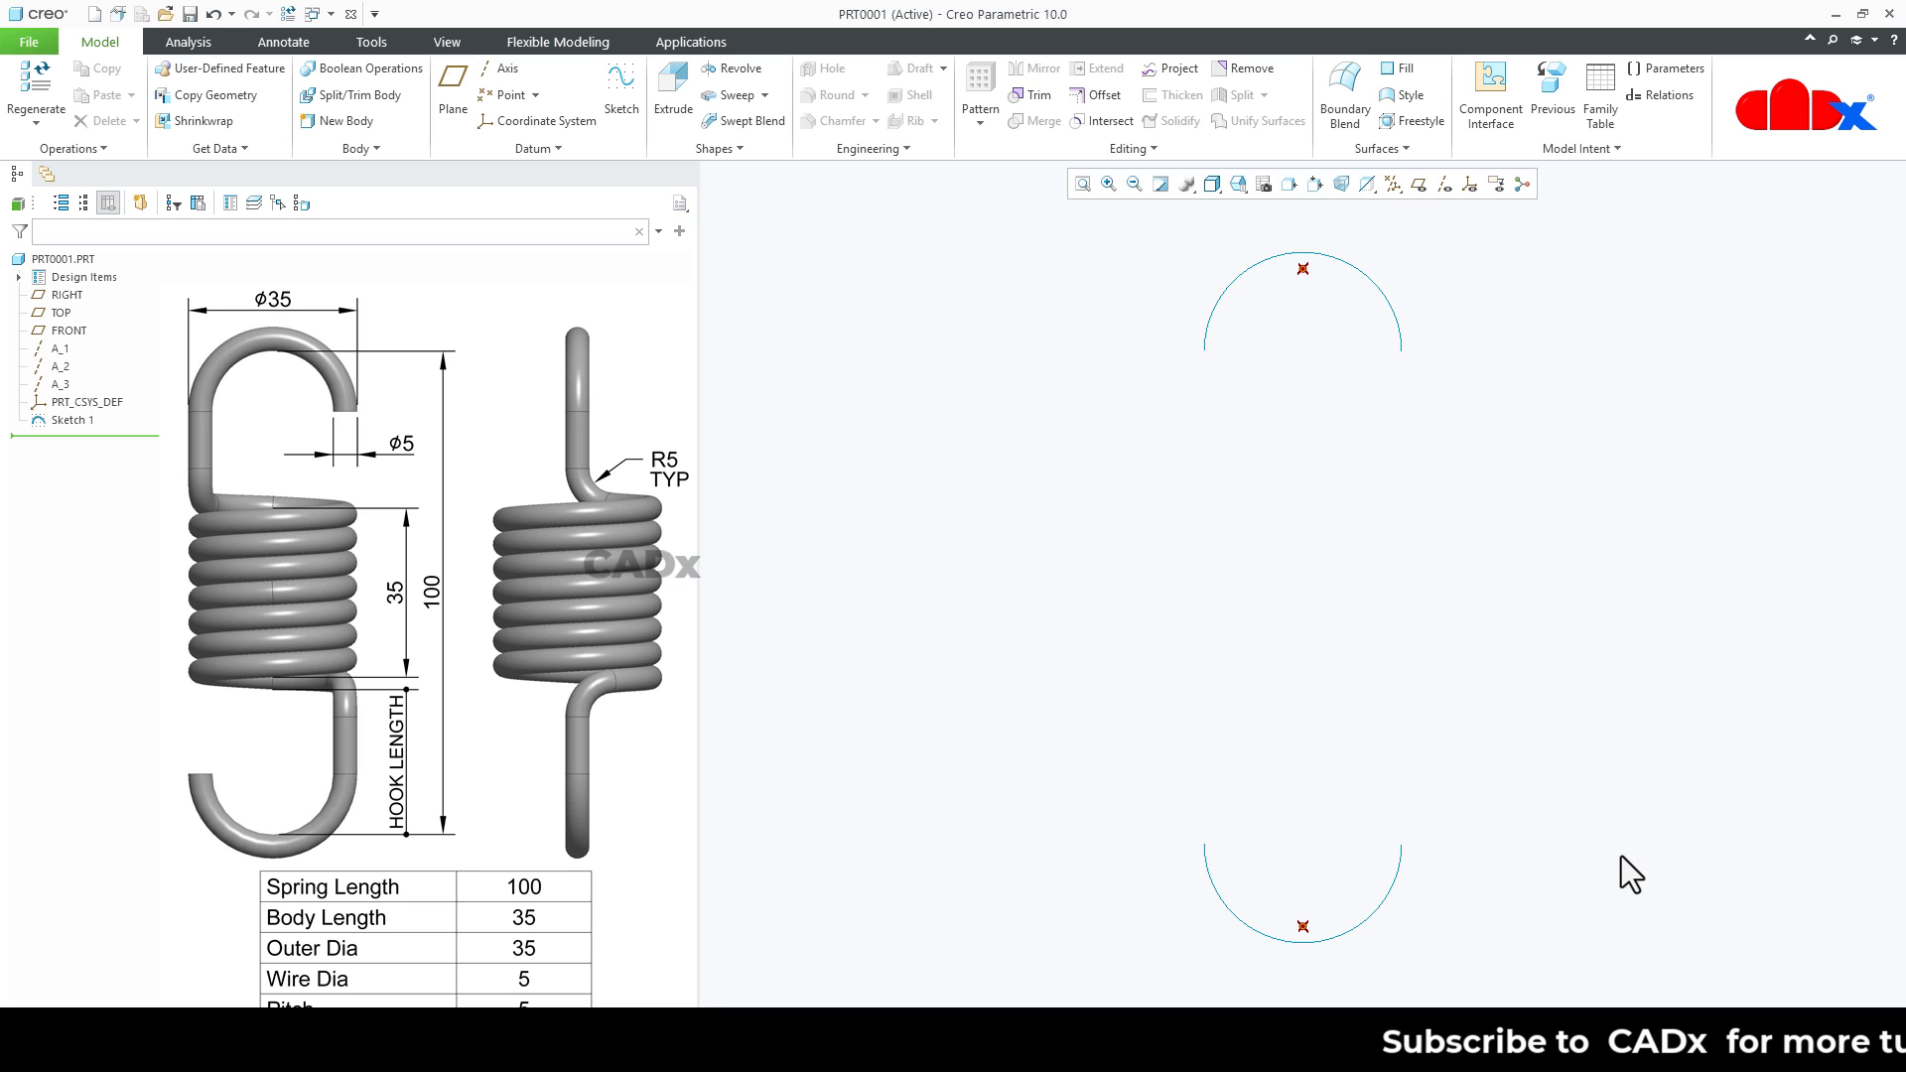
click(1392, 184)
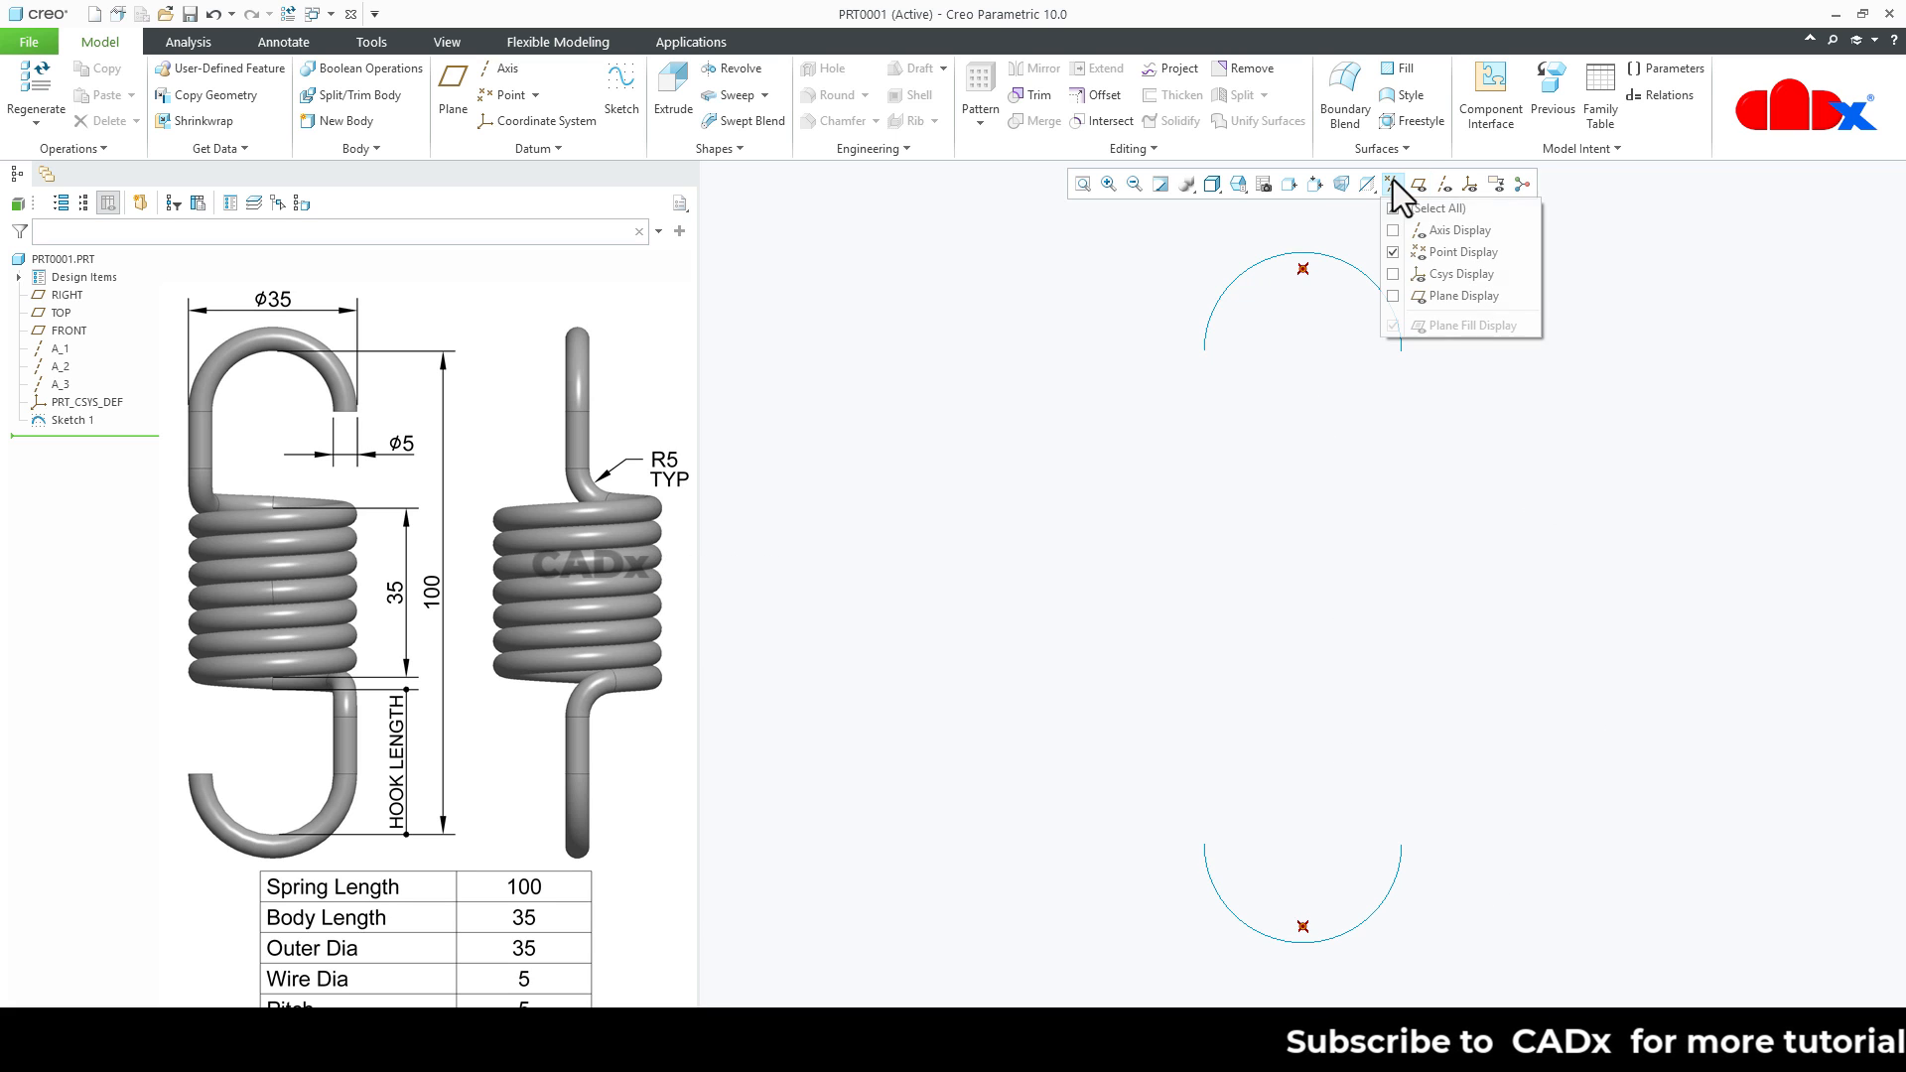
click(1393, 252)
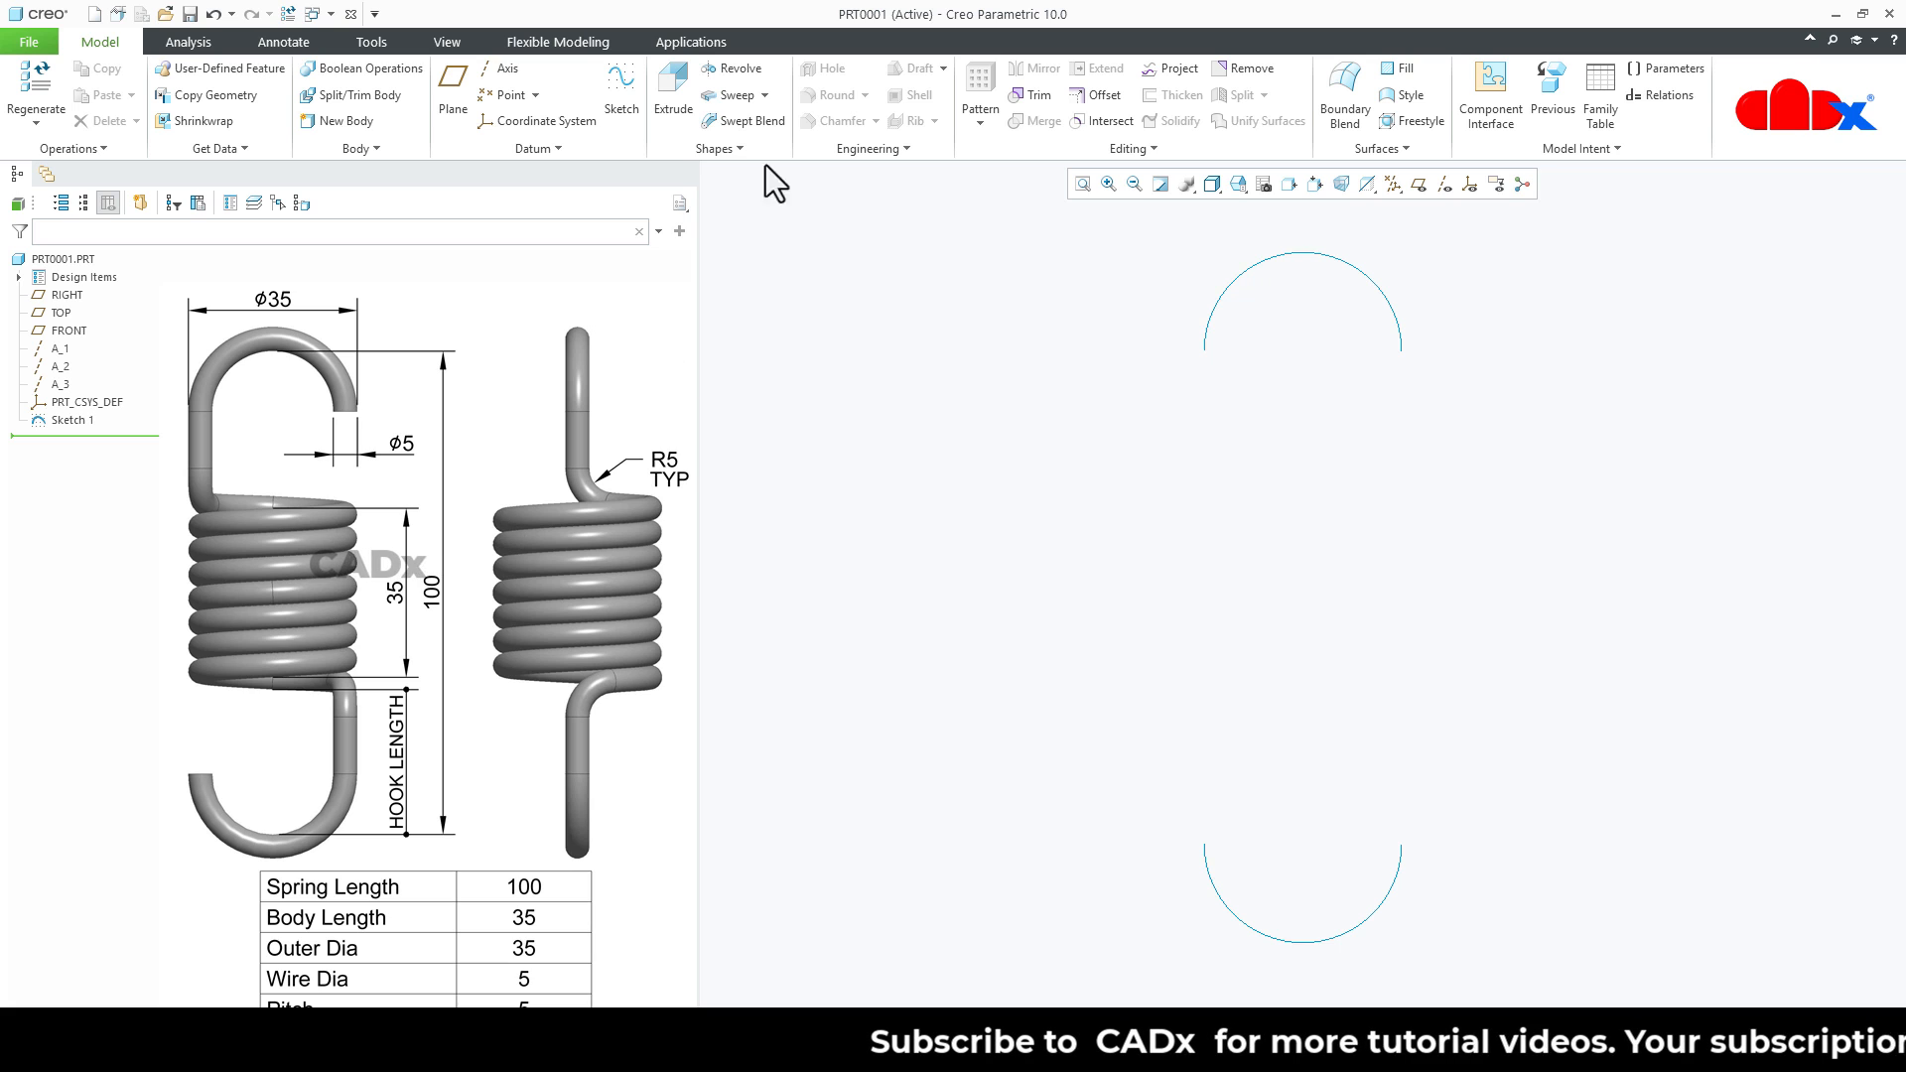
- Start a helical sweep and begin its helix profile sketch on the RIGHT plane with TOP as the top reference, viewed parallel to the screen
click(764, 91)
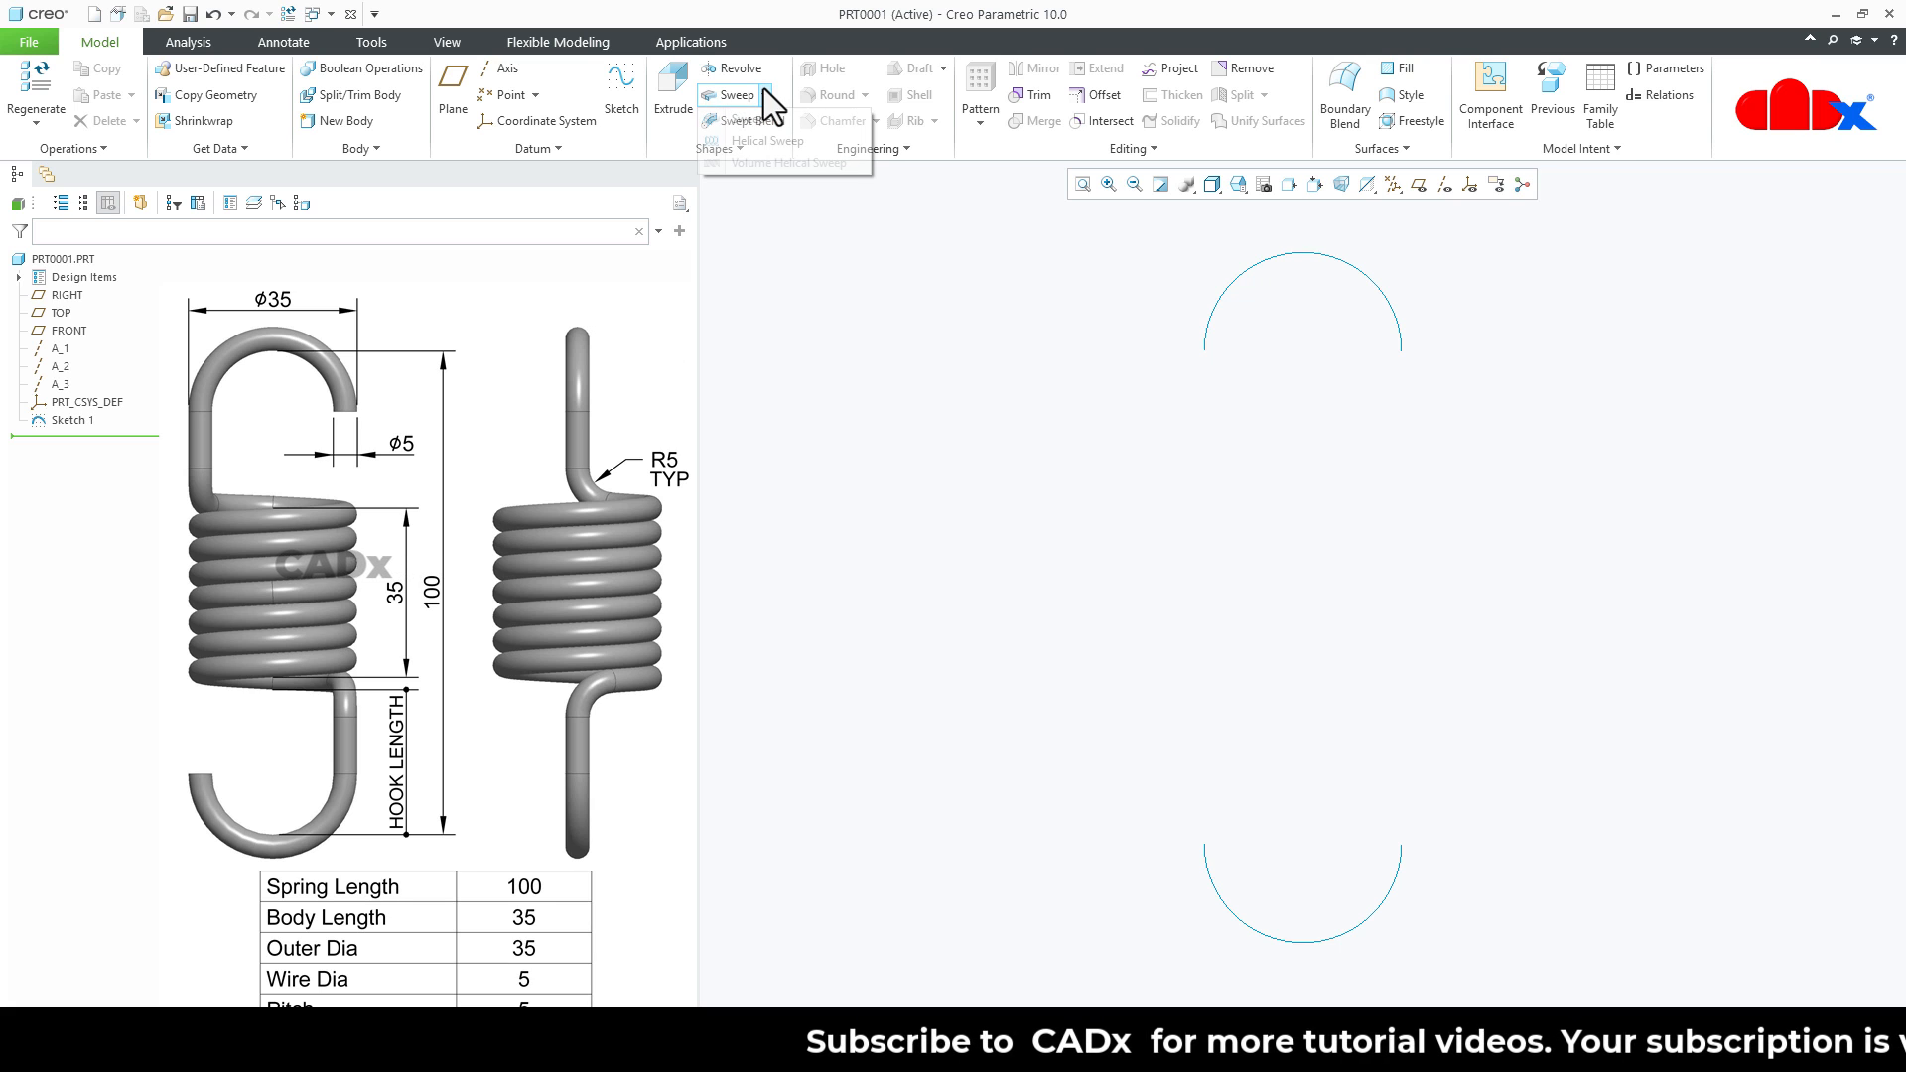
click(765, 141)
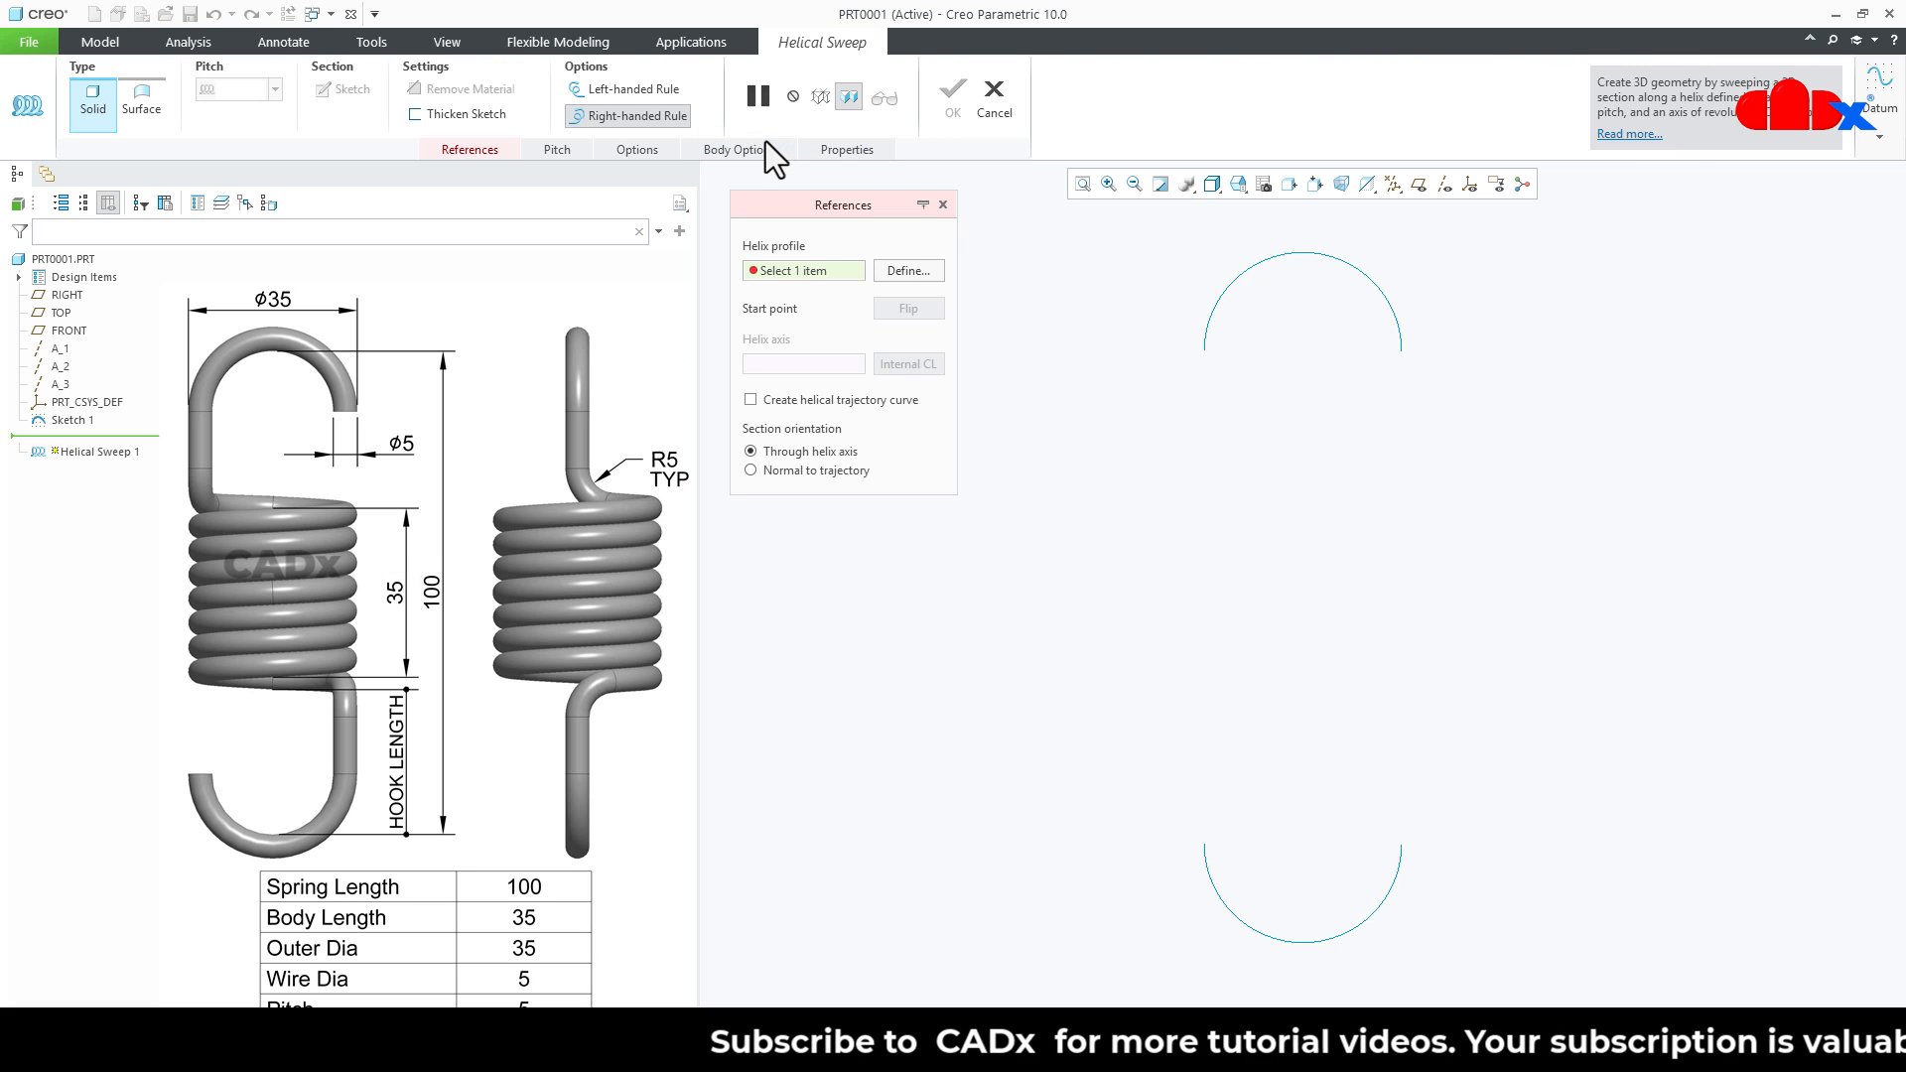
click(905, 271)
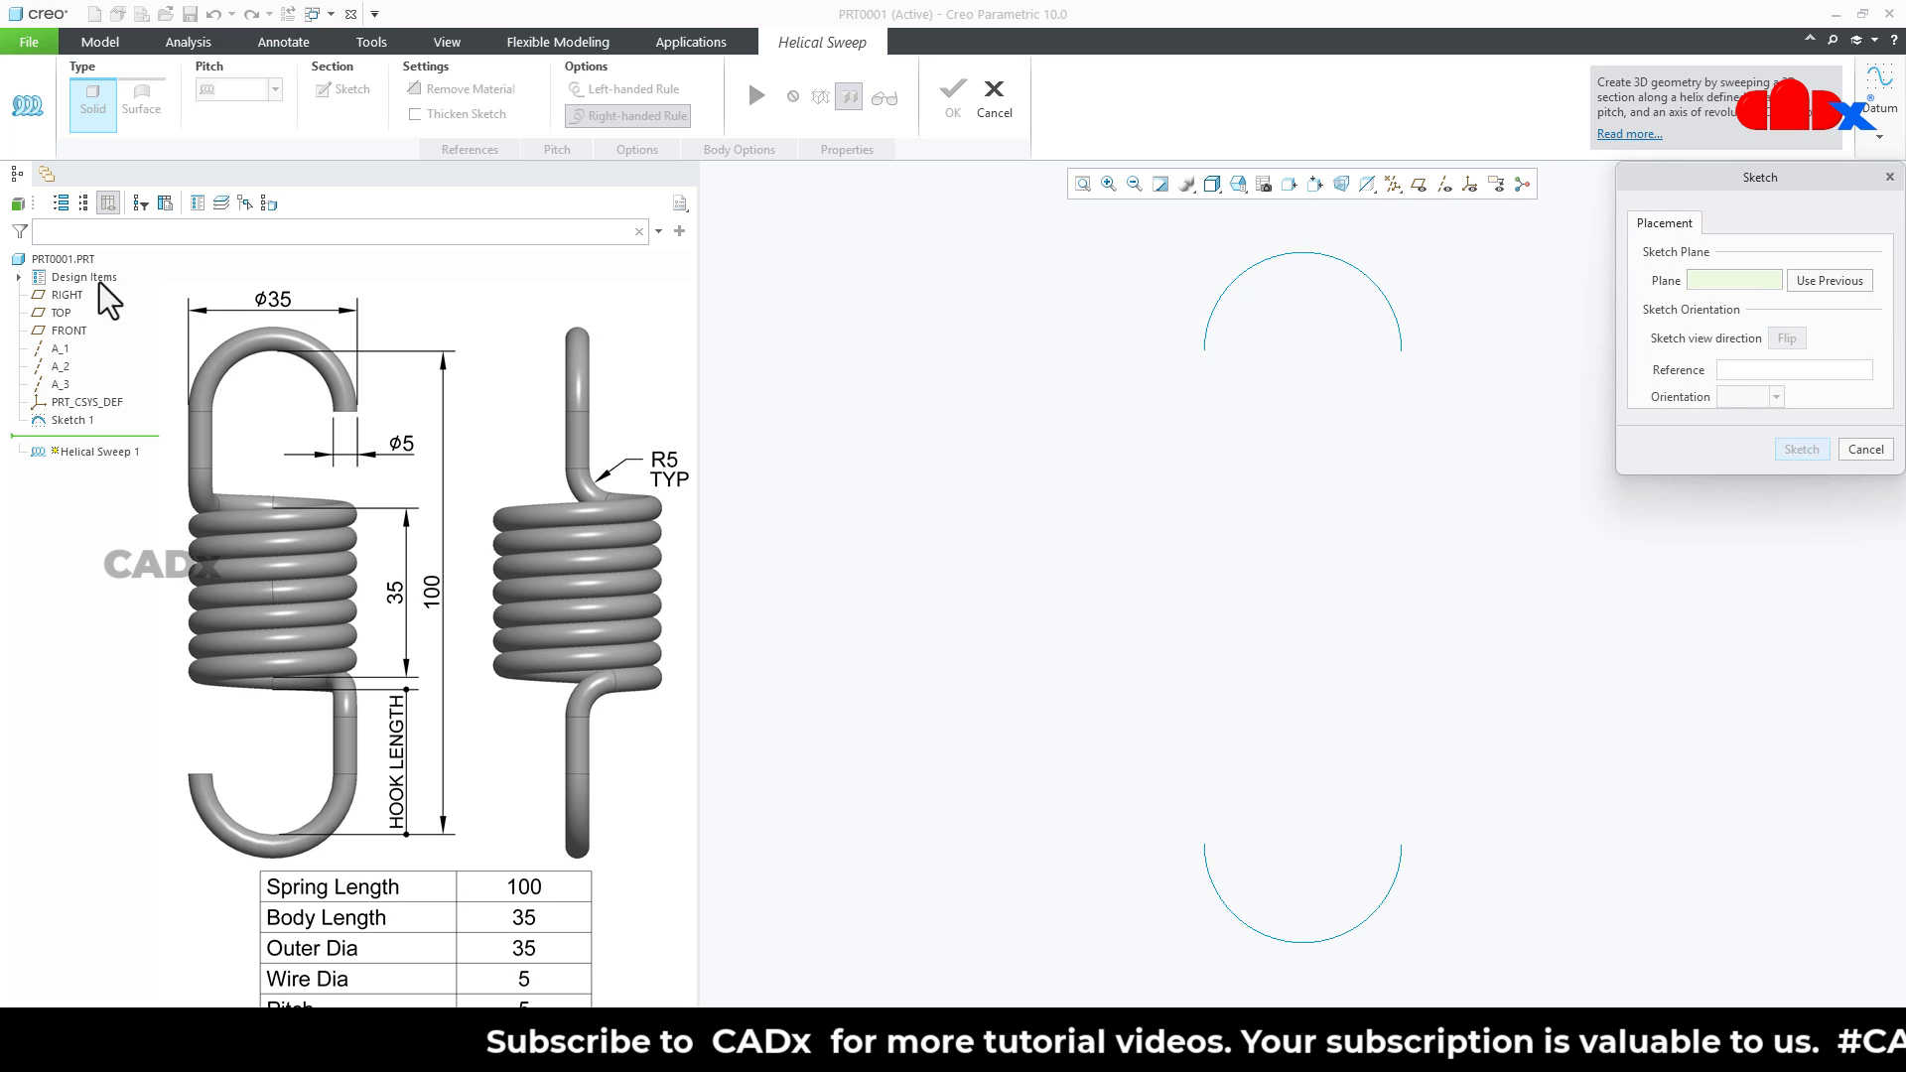
click(66, 295)
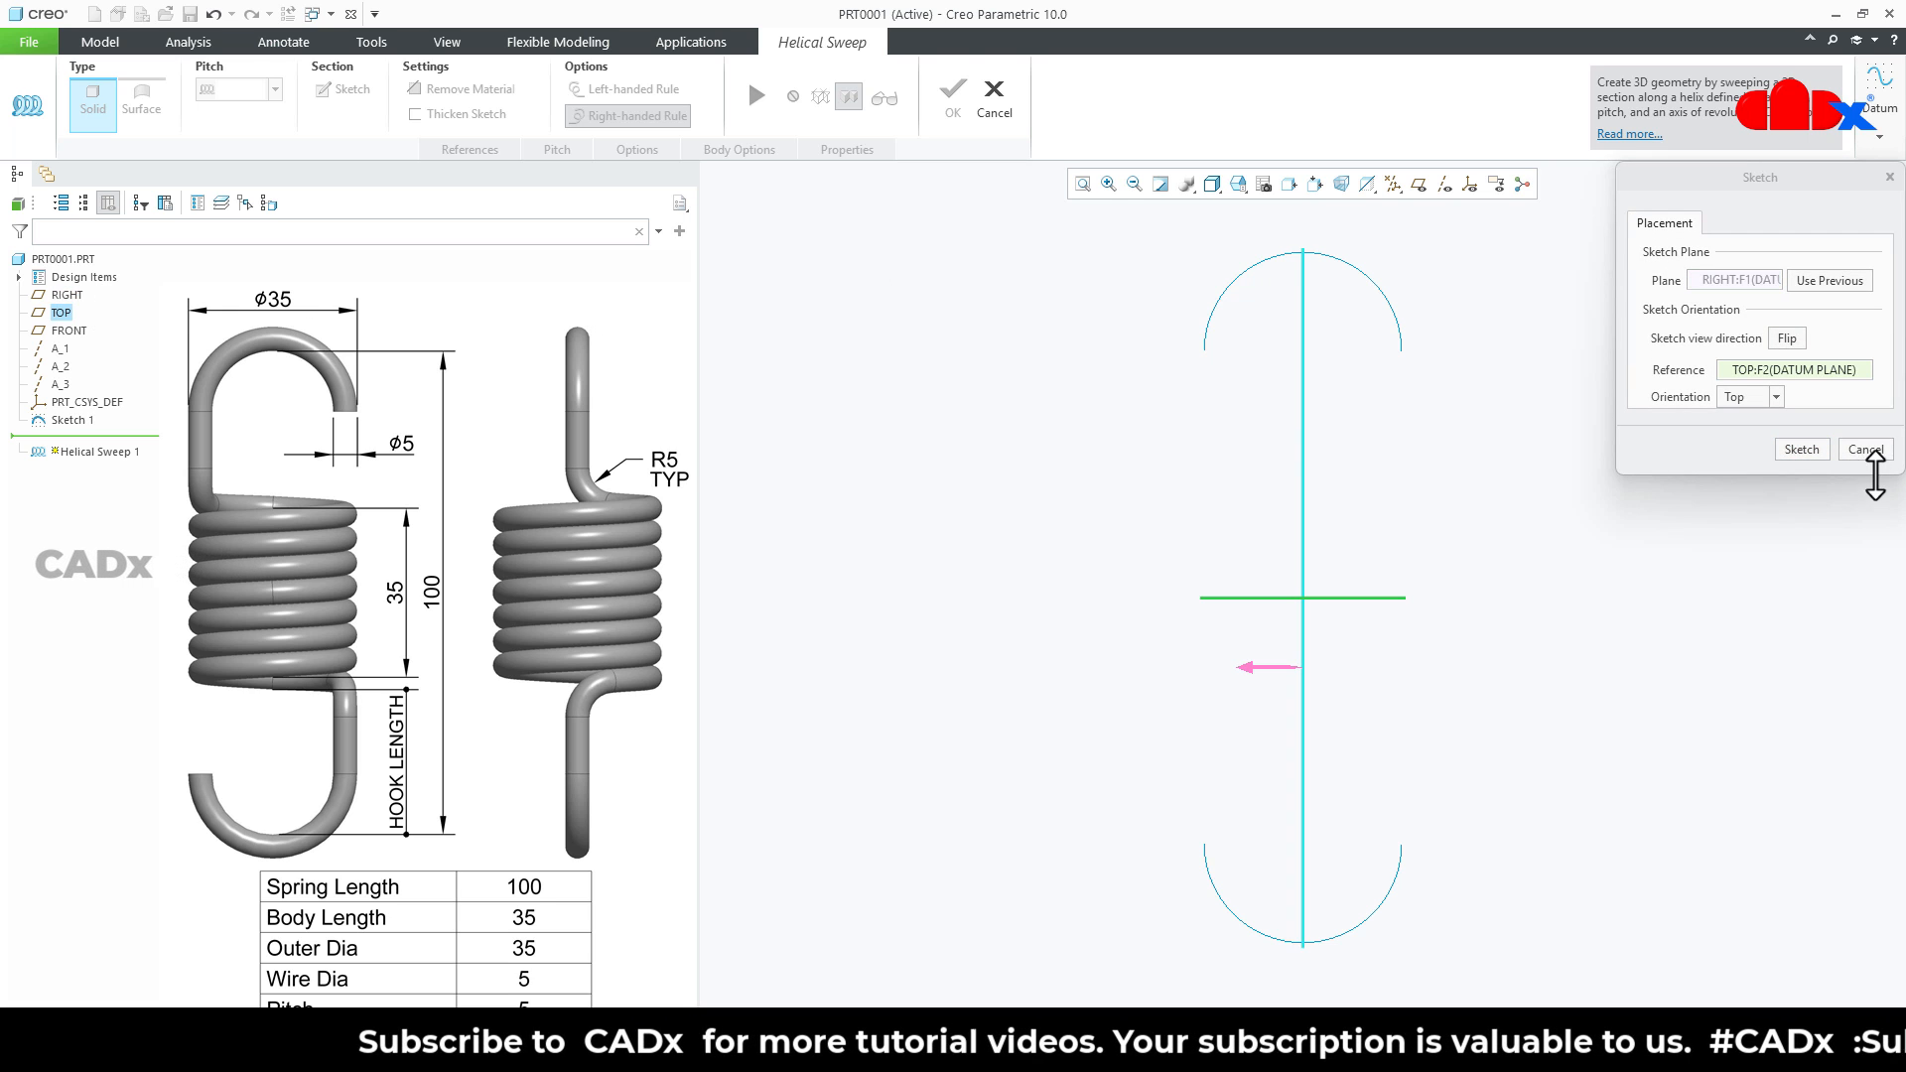
click(1801, 449)
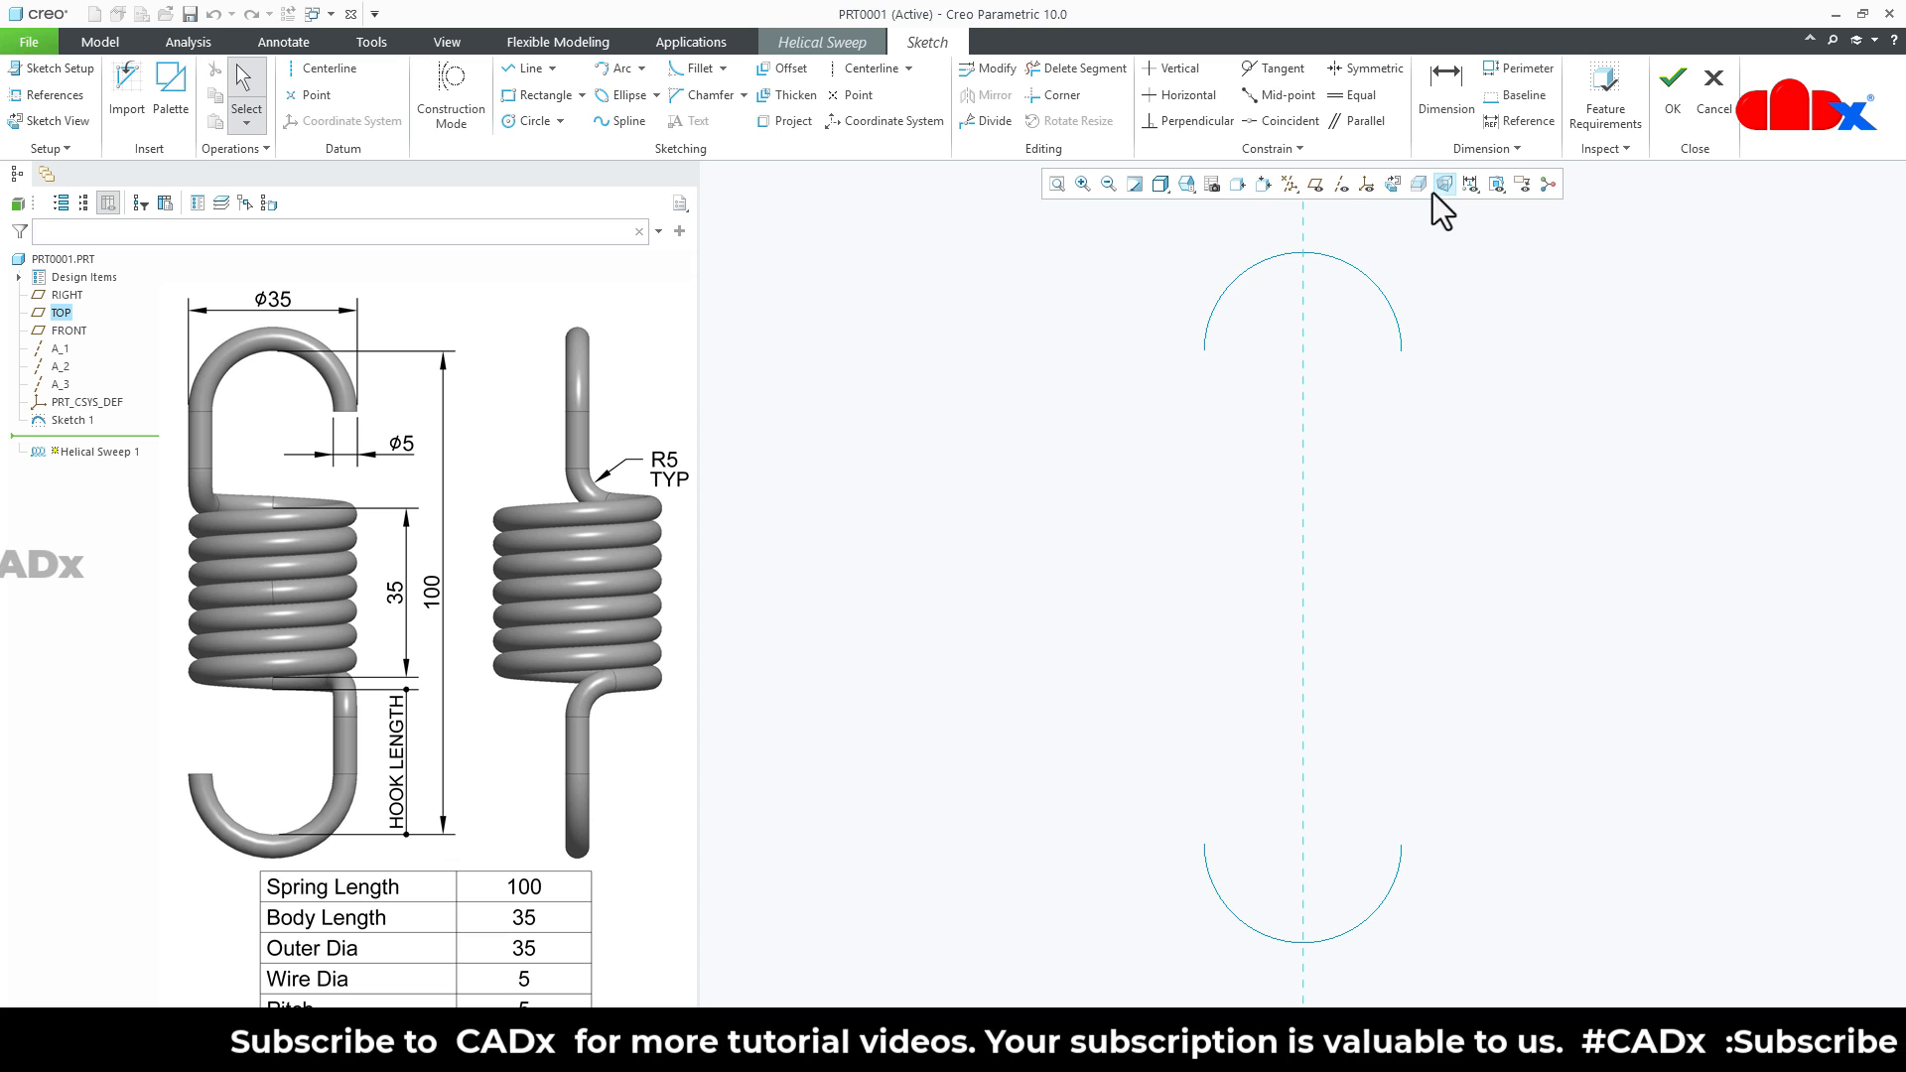
click(1392, 182)
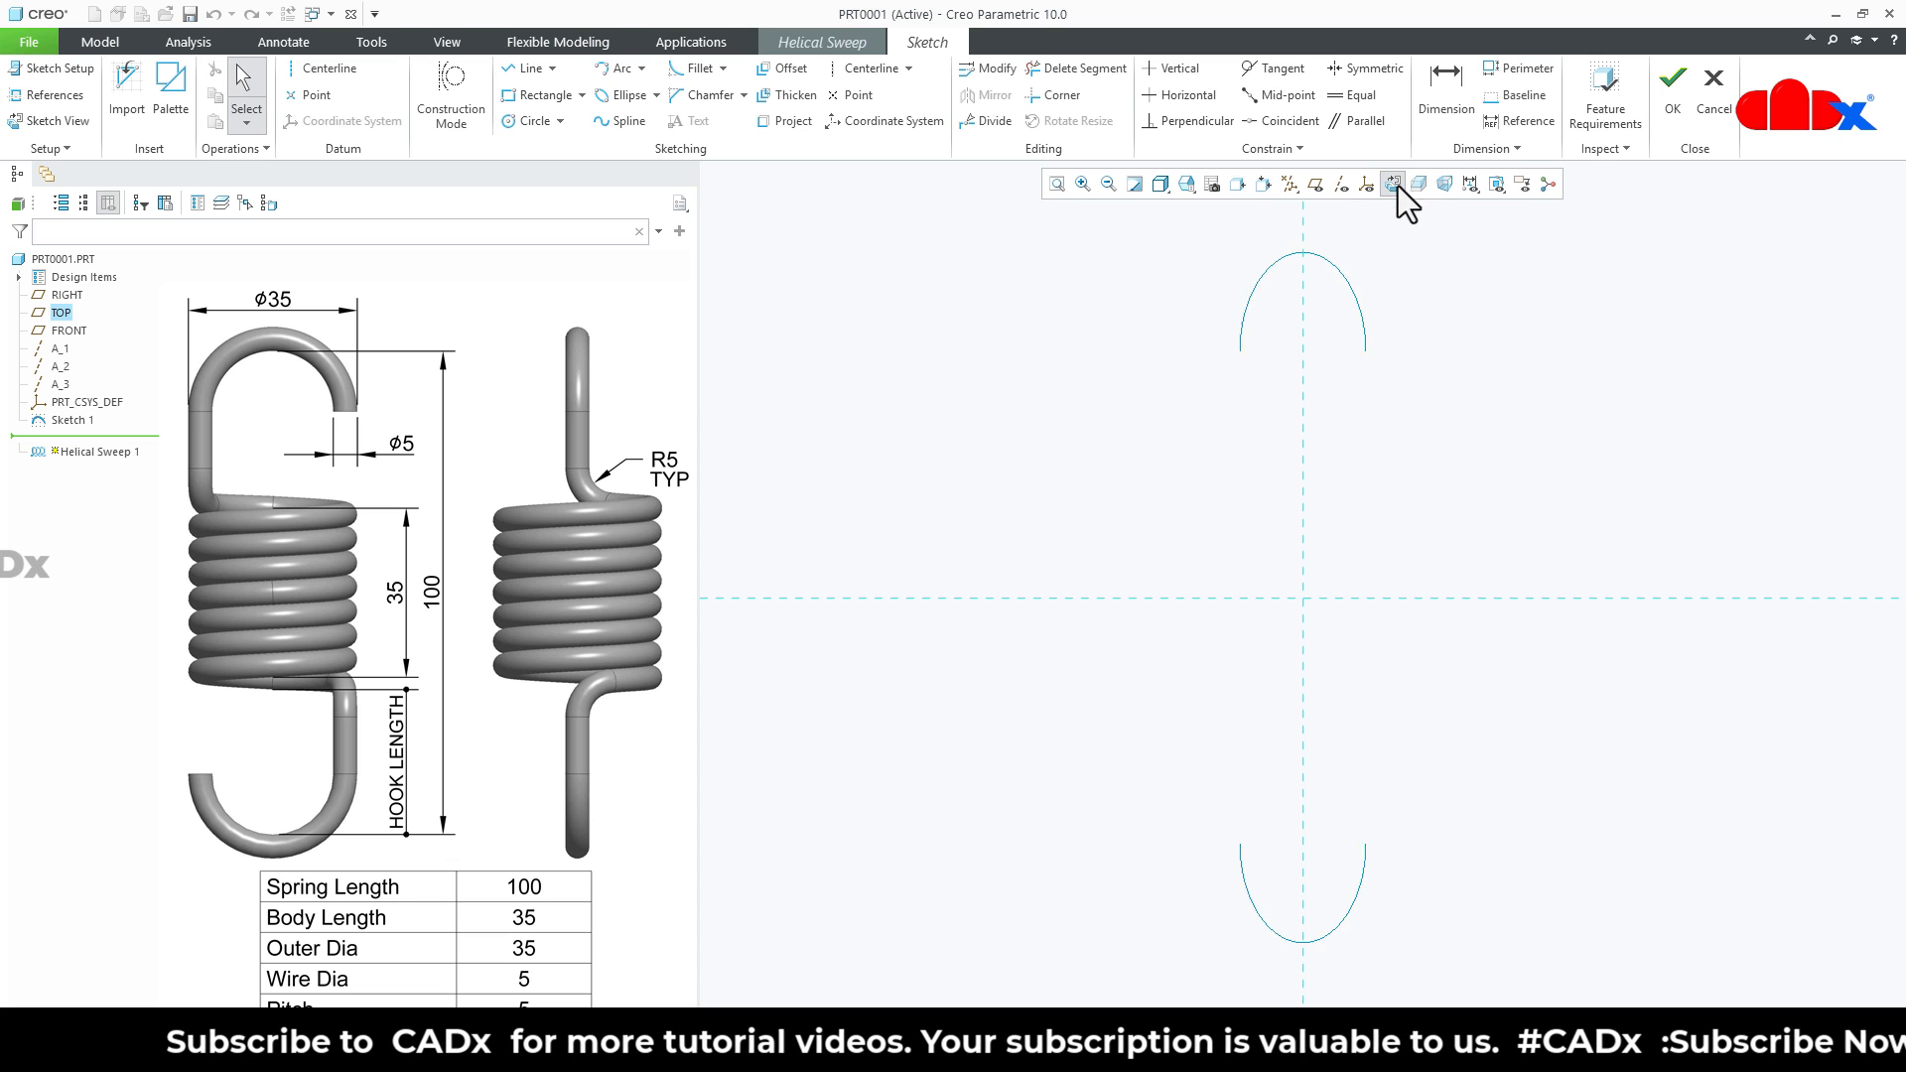
- Draw a horizontal construction centerline along the sketch's horizontal reference
right_click(1546, 431)
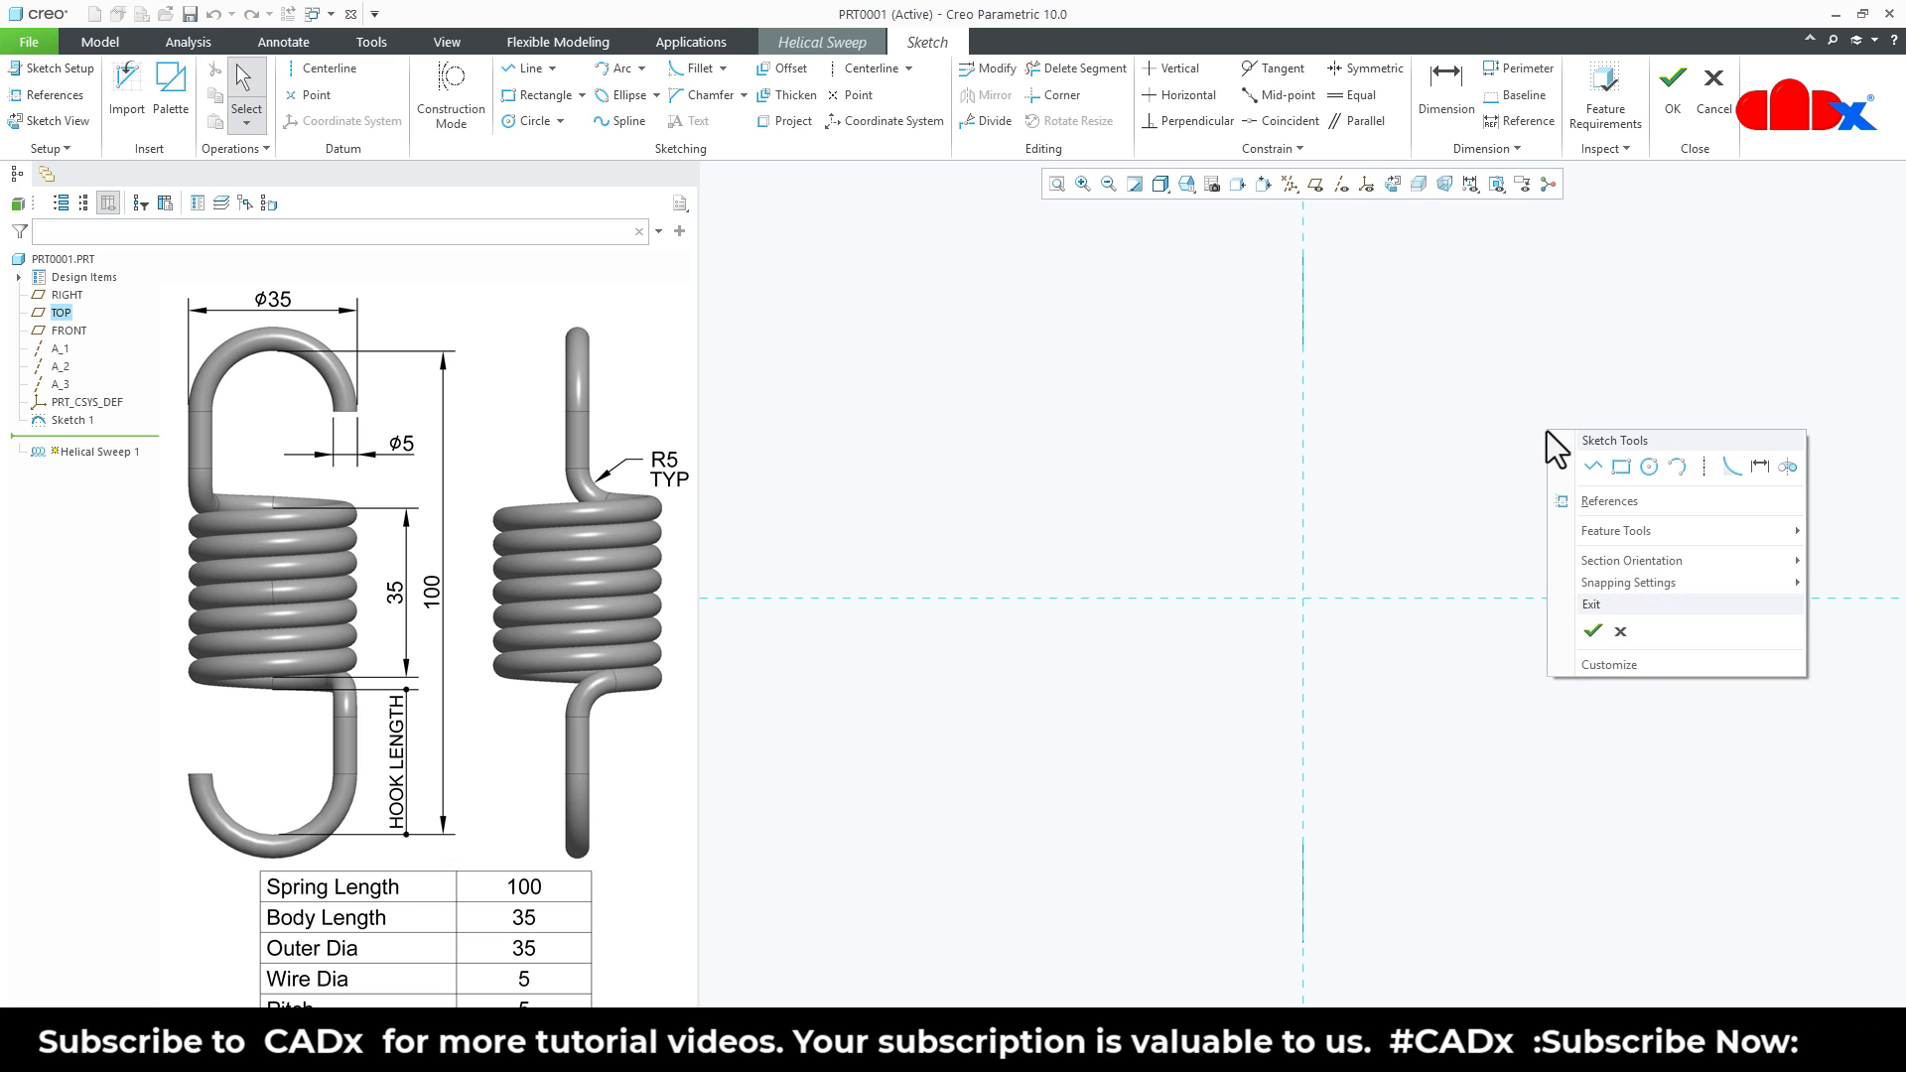
click(1702, 466)
click(1594, 603)
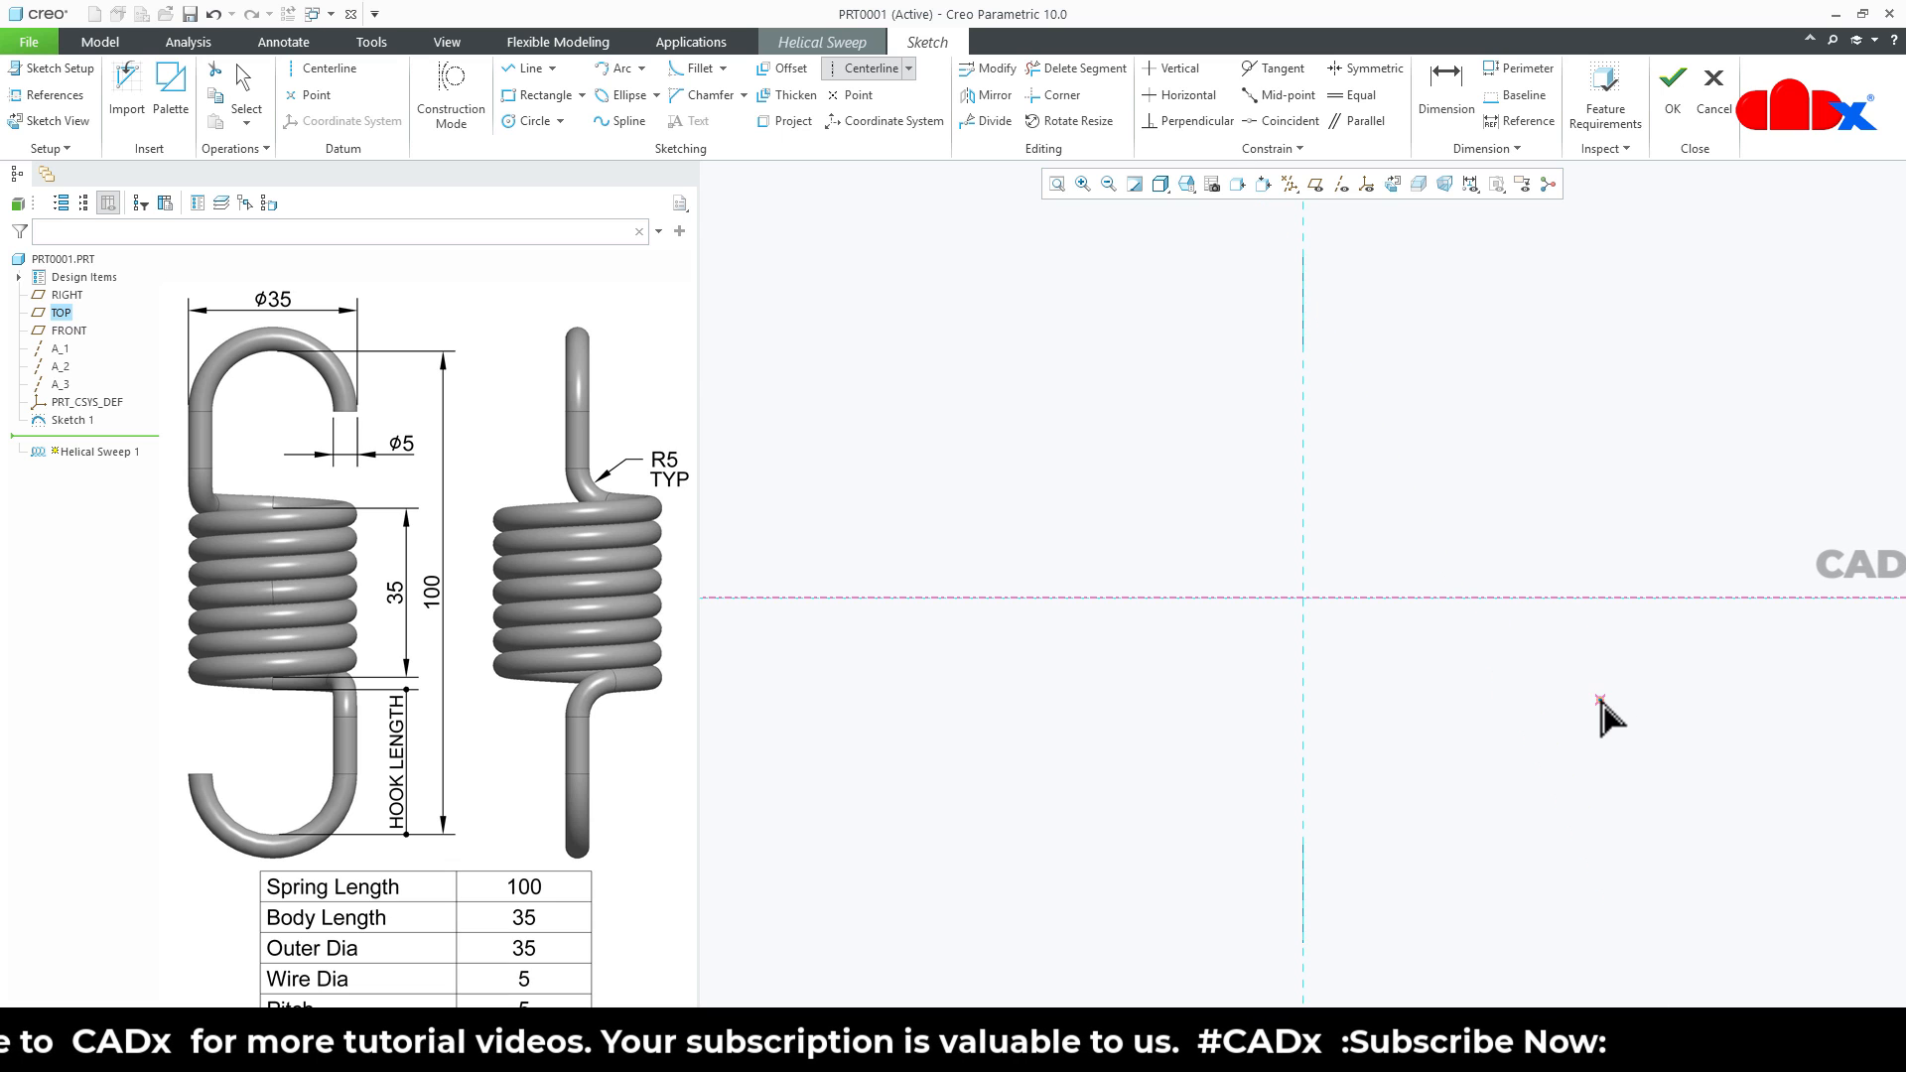
middle_click(1598, 701)
- Sketch a vertical line about 37 long, symmetric about the horizontal centerline and about 22 to the right of the vertical reference
right_click(1599, 701)
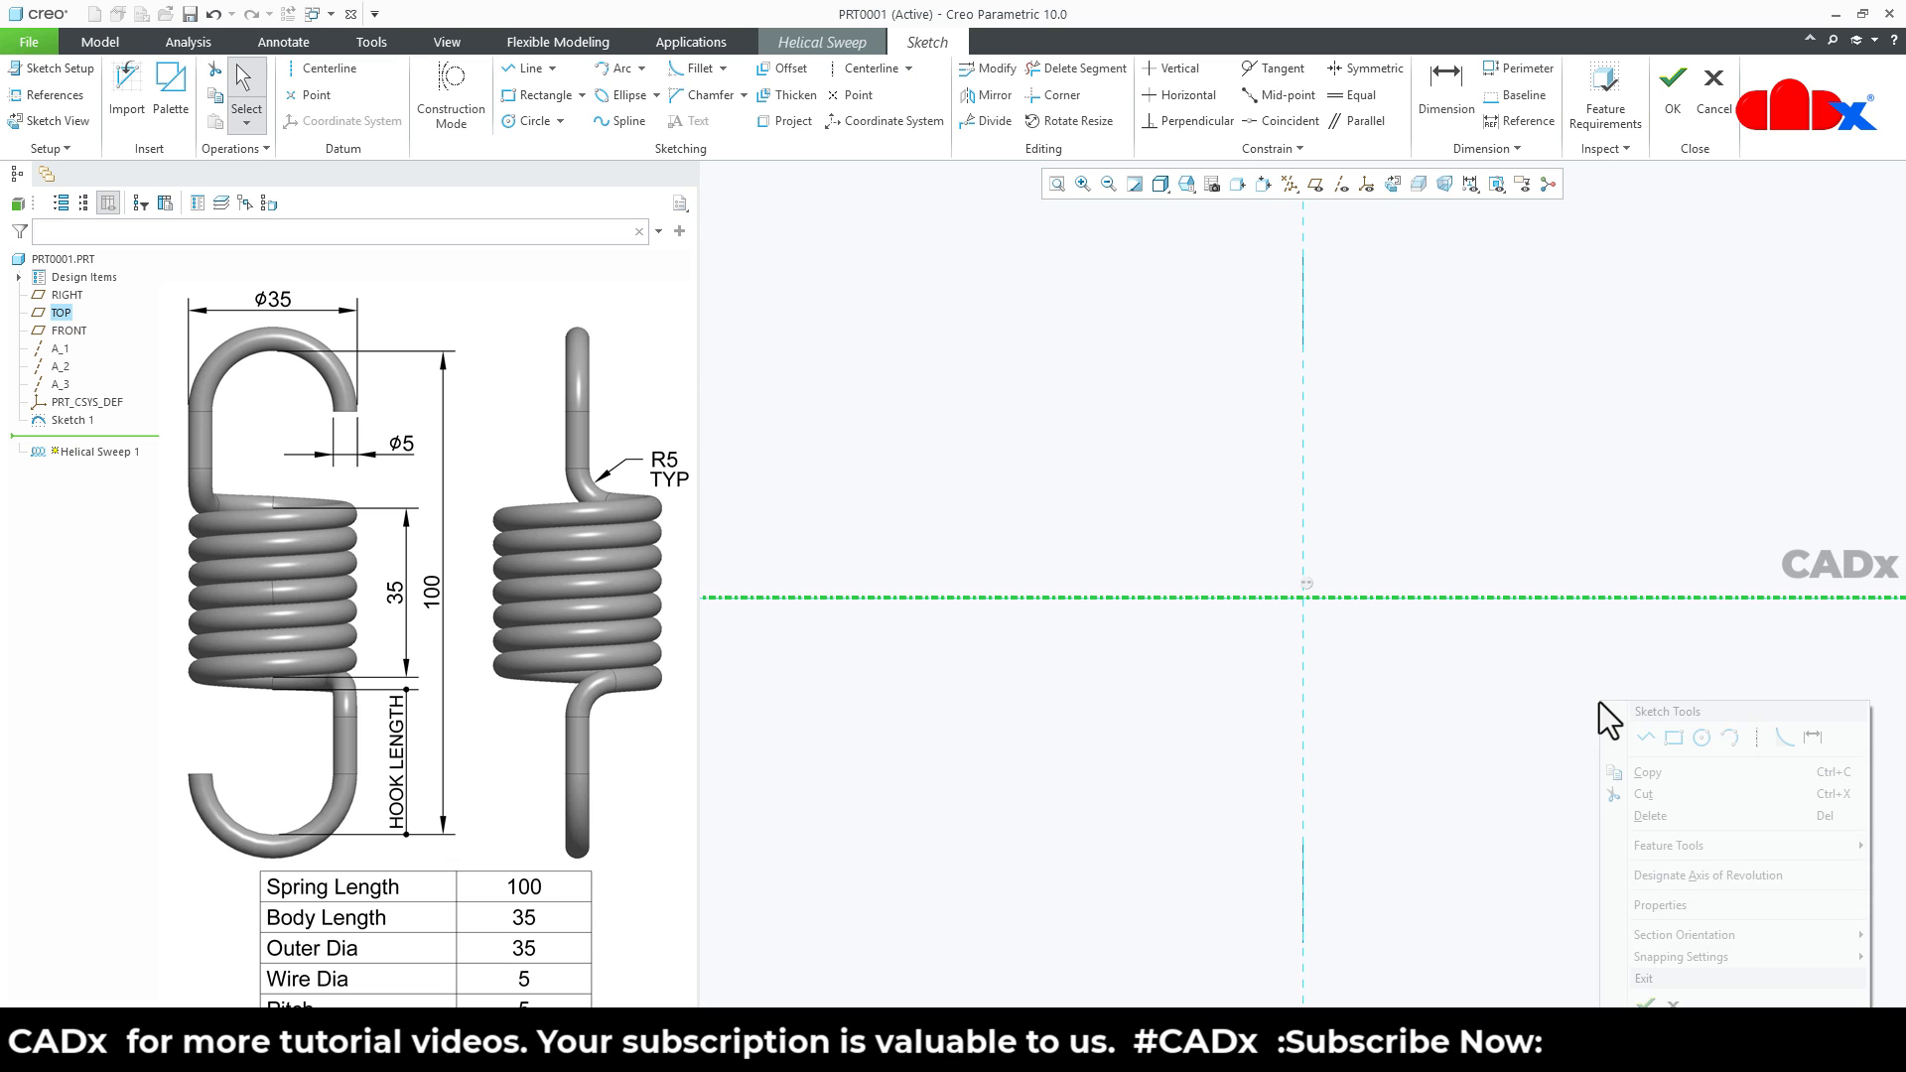
click(1646, 738)
click(1447, 476)
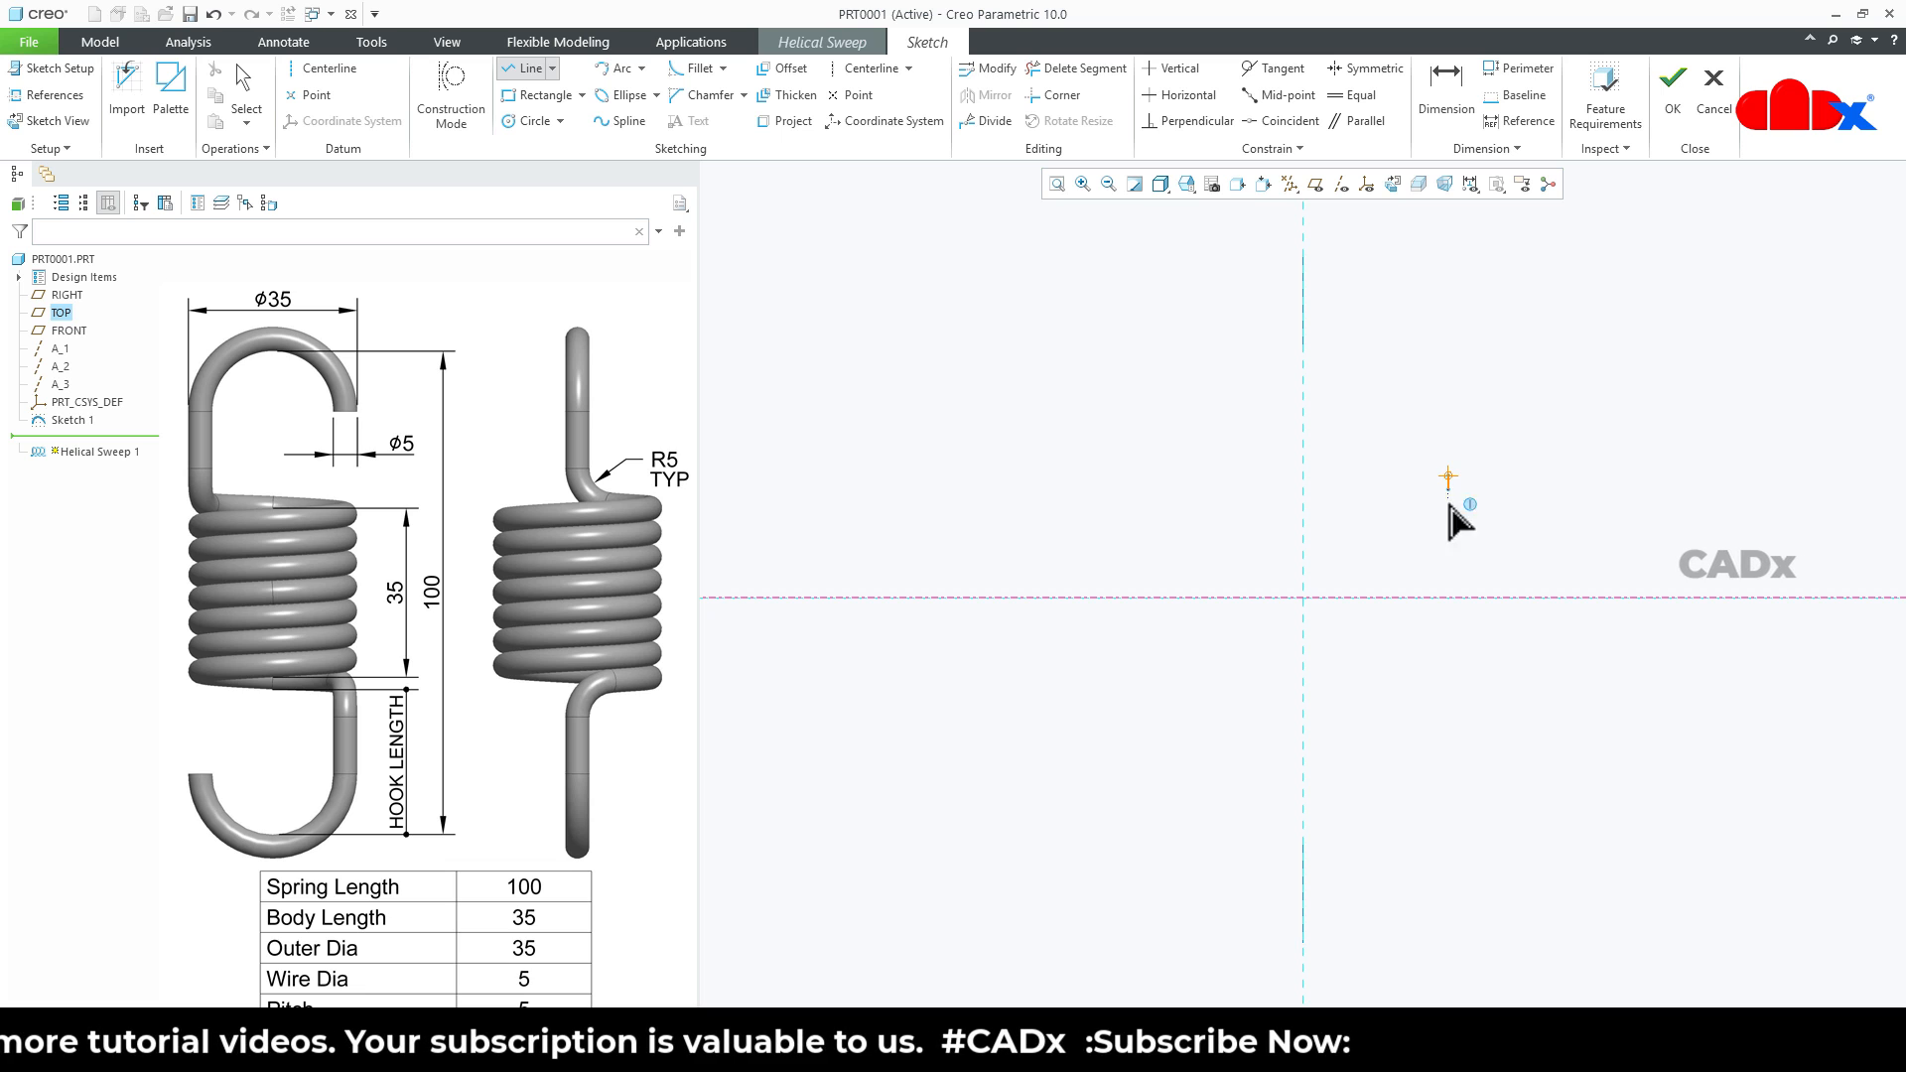
click(1448, 720)
middle_click(1569, 736)
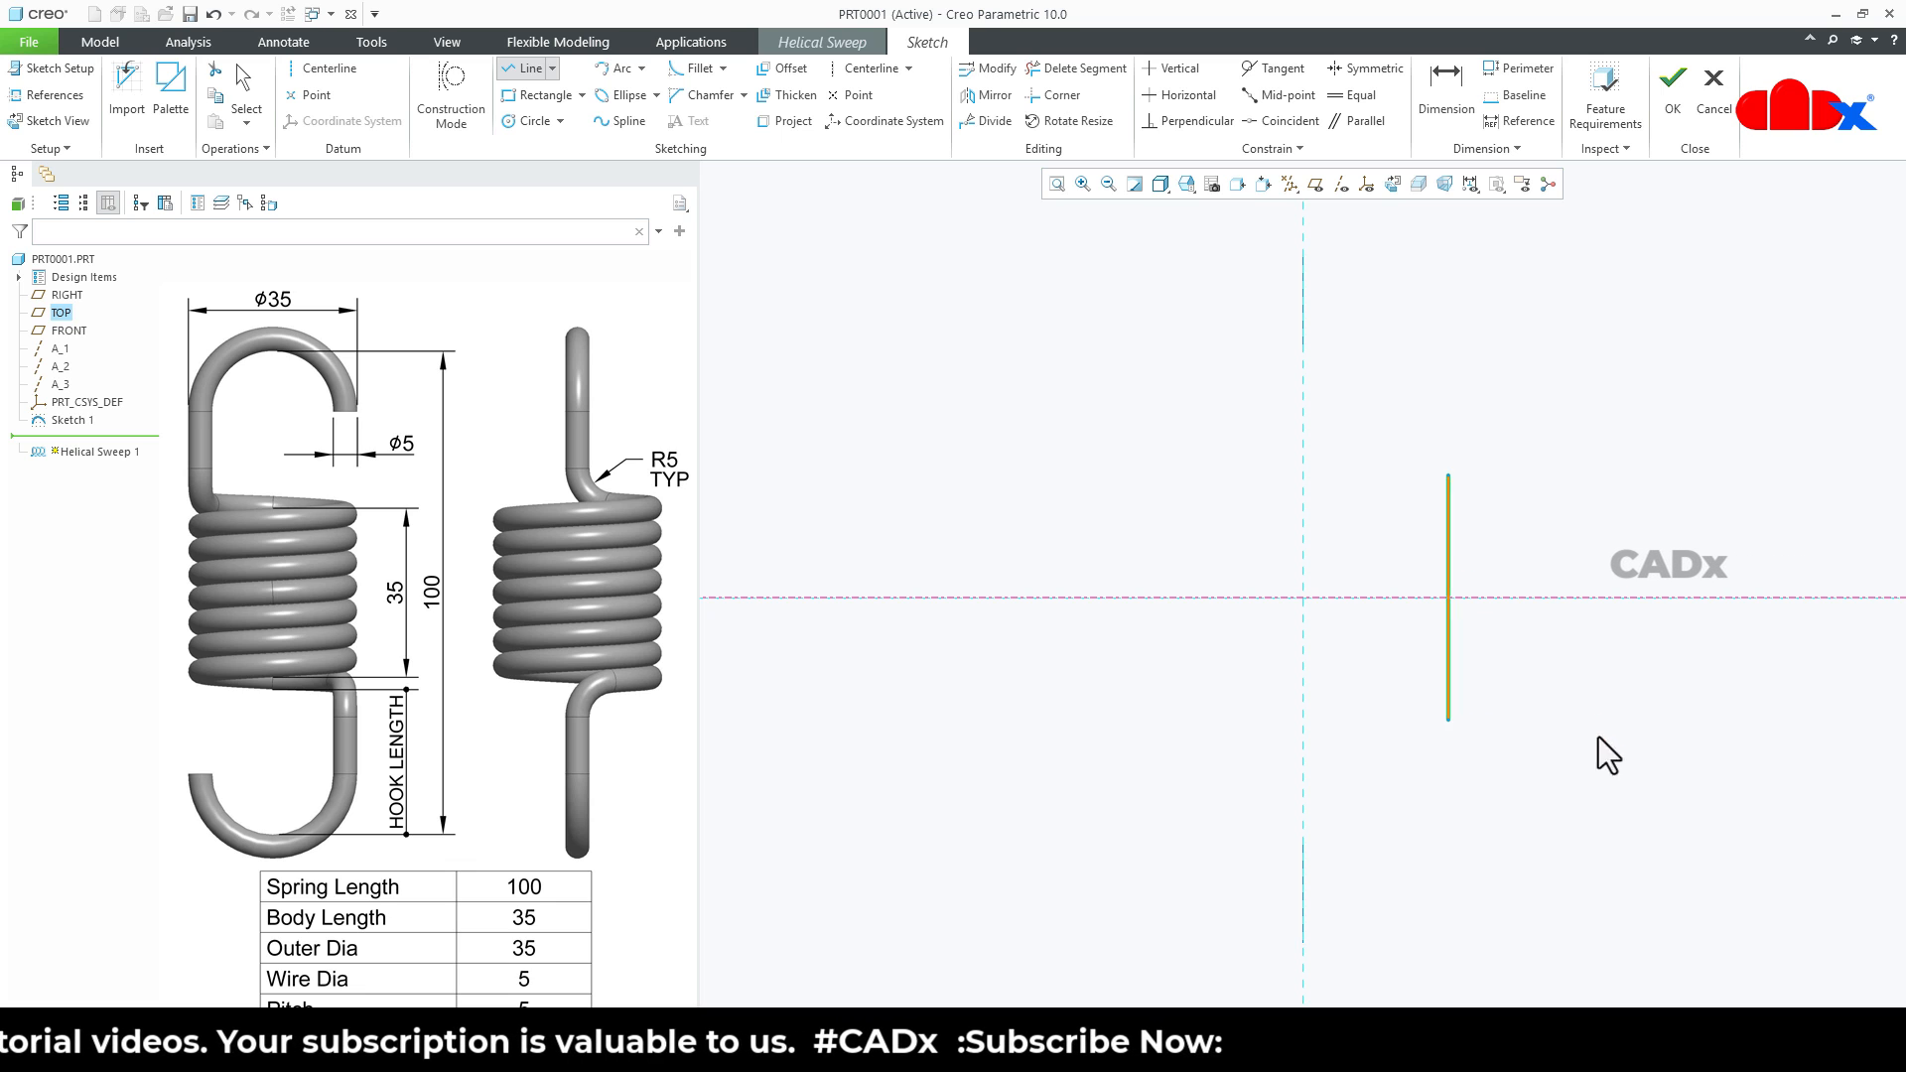
middle_click(1598, 736)
- Make the vertical line's lower endpoint the helix start point and set the line's length to 35
scroll(1467, 644, up, 2)
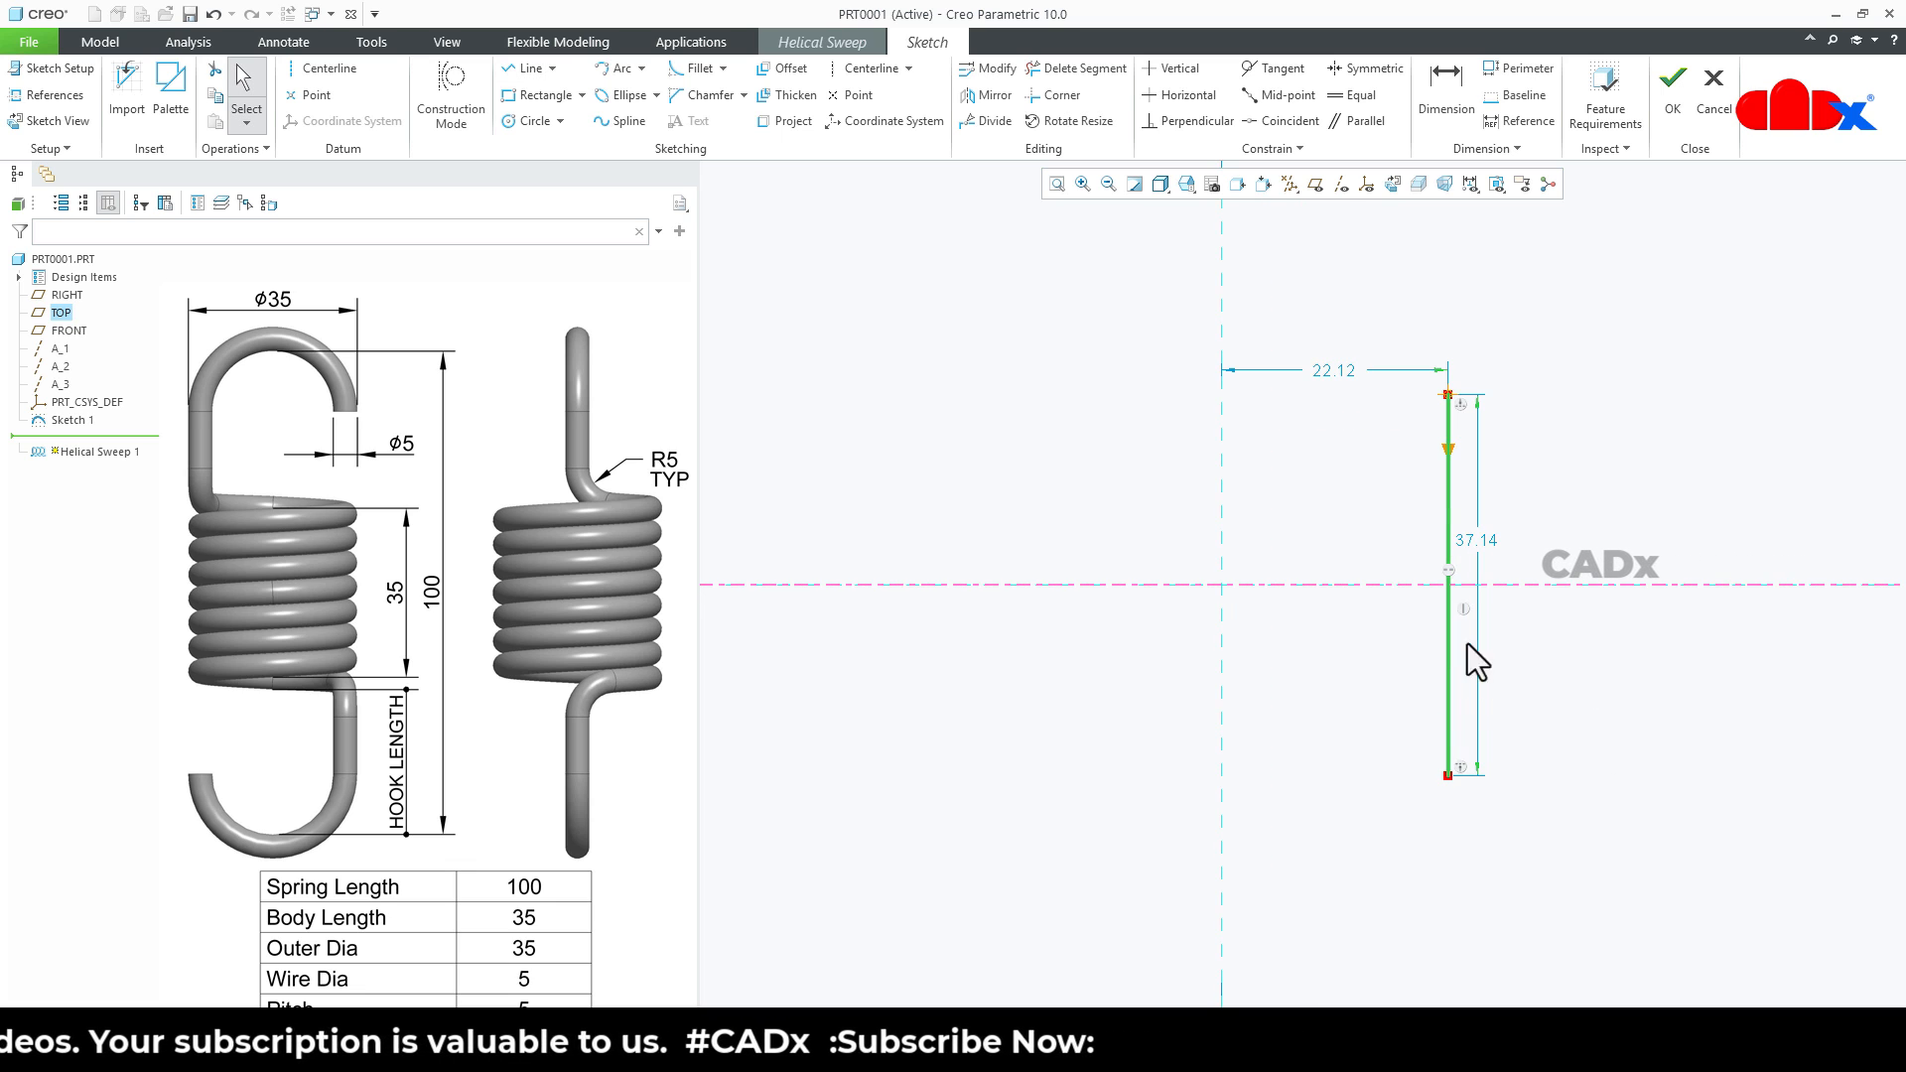
right_click(1445, 777)
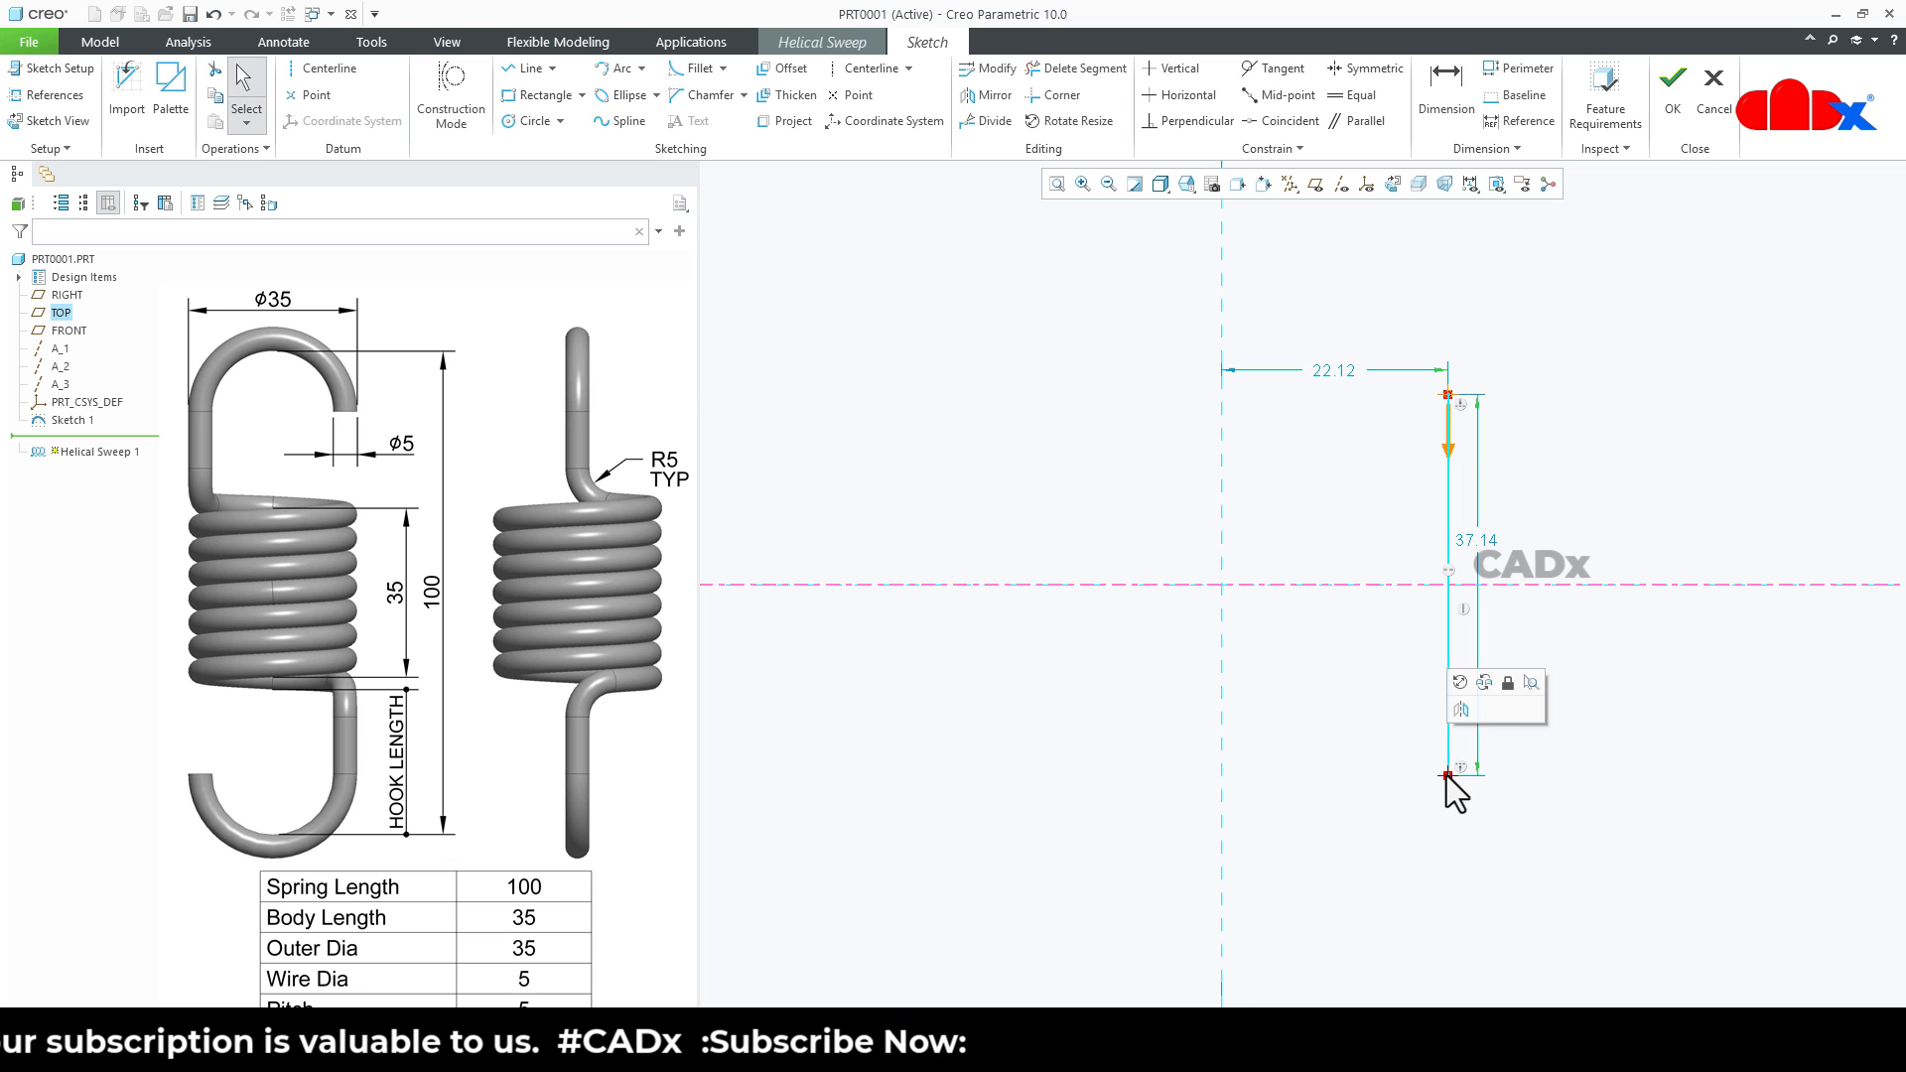
mouse_move(1582, 600)
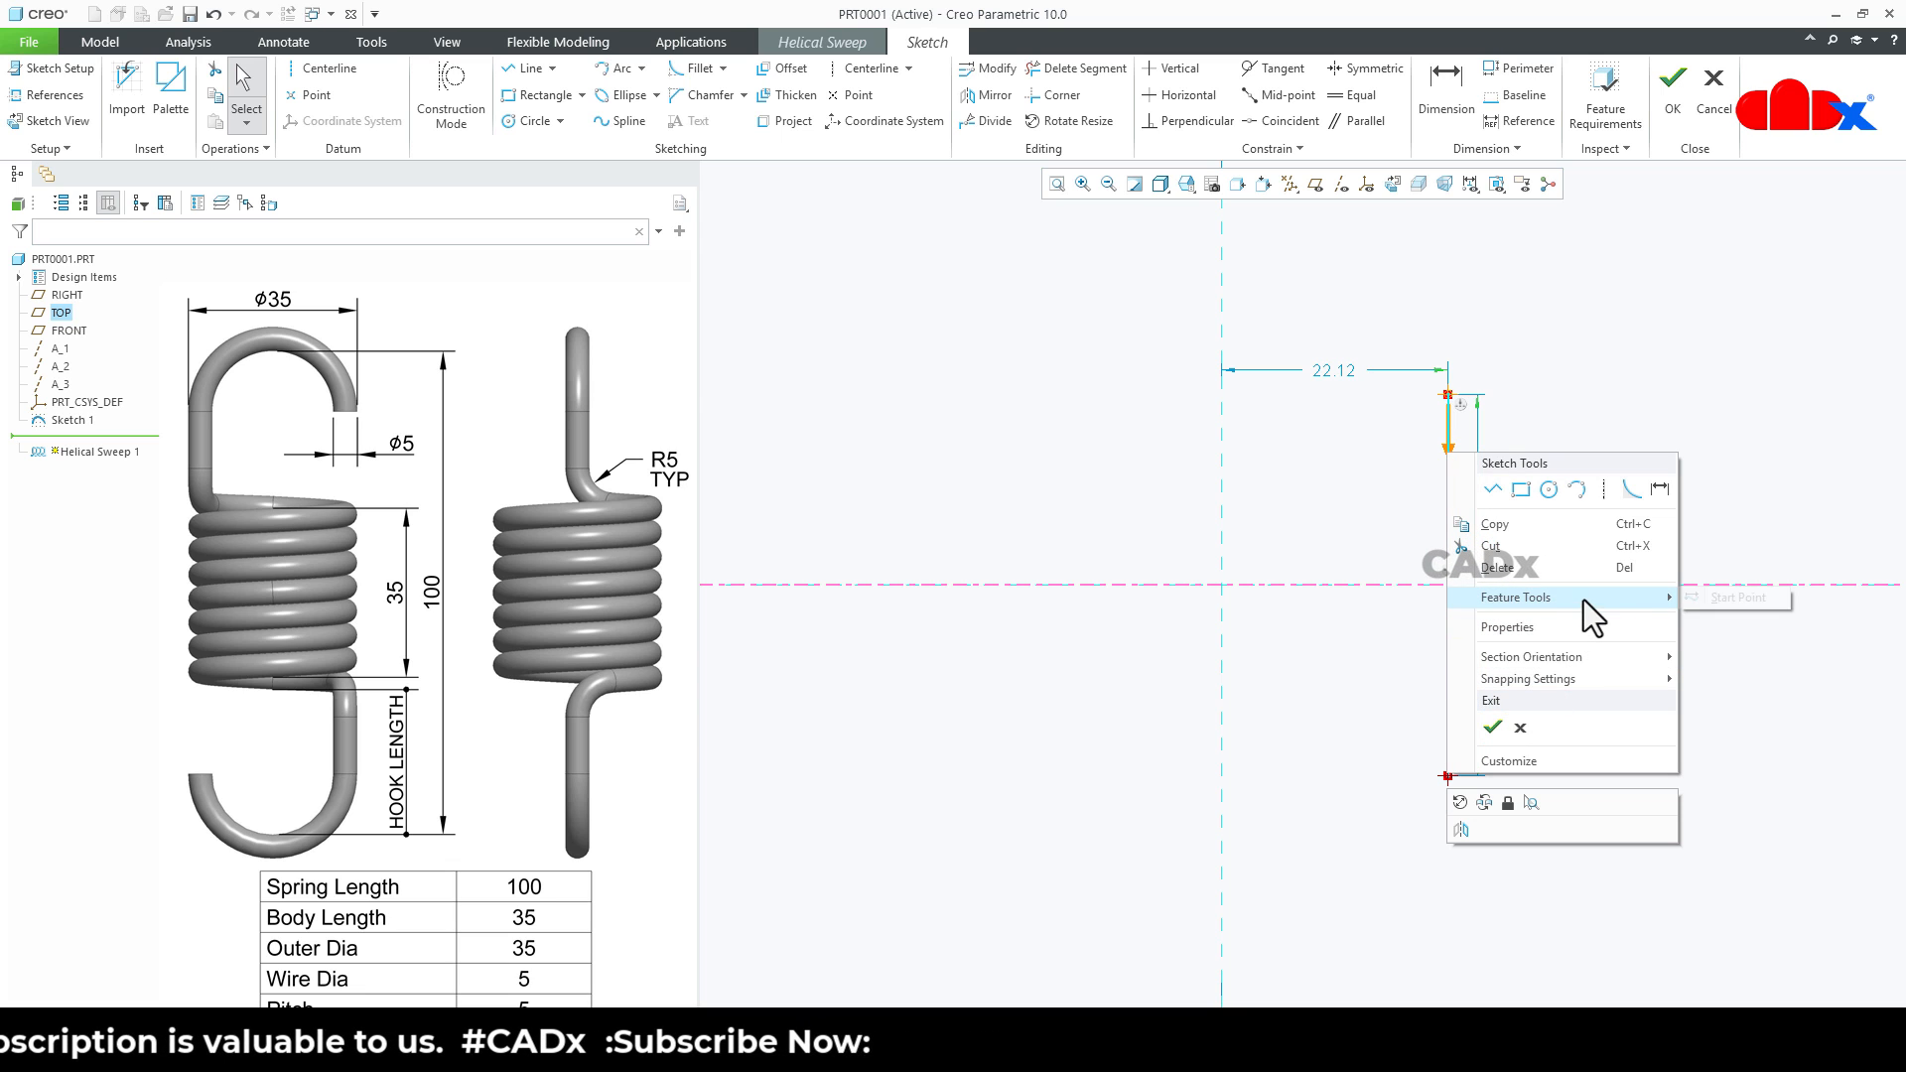
click(1711, 597)
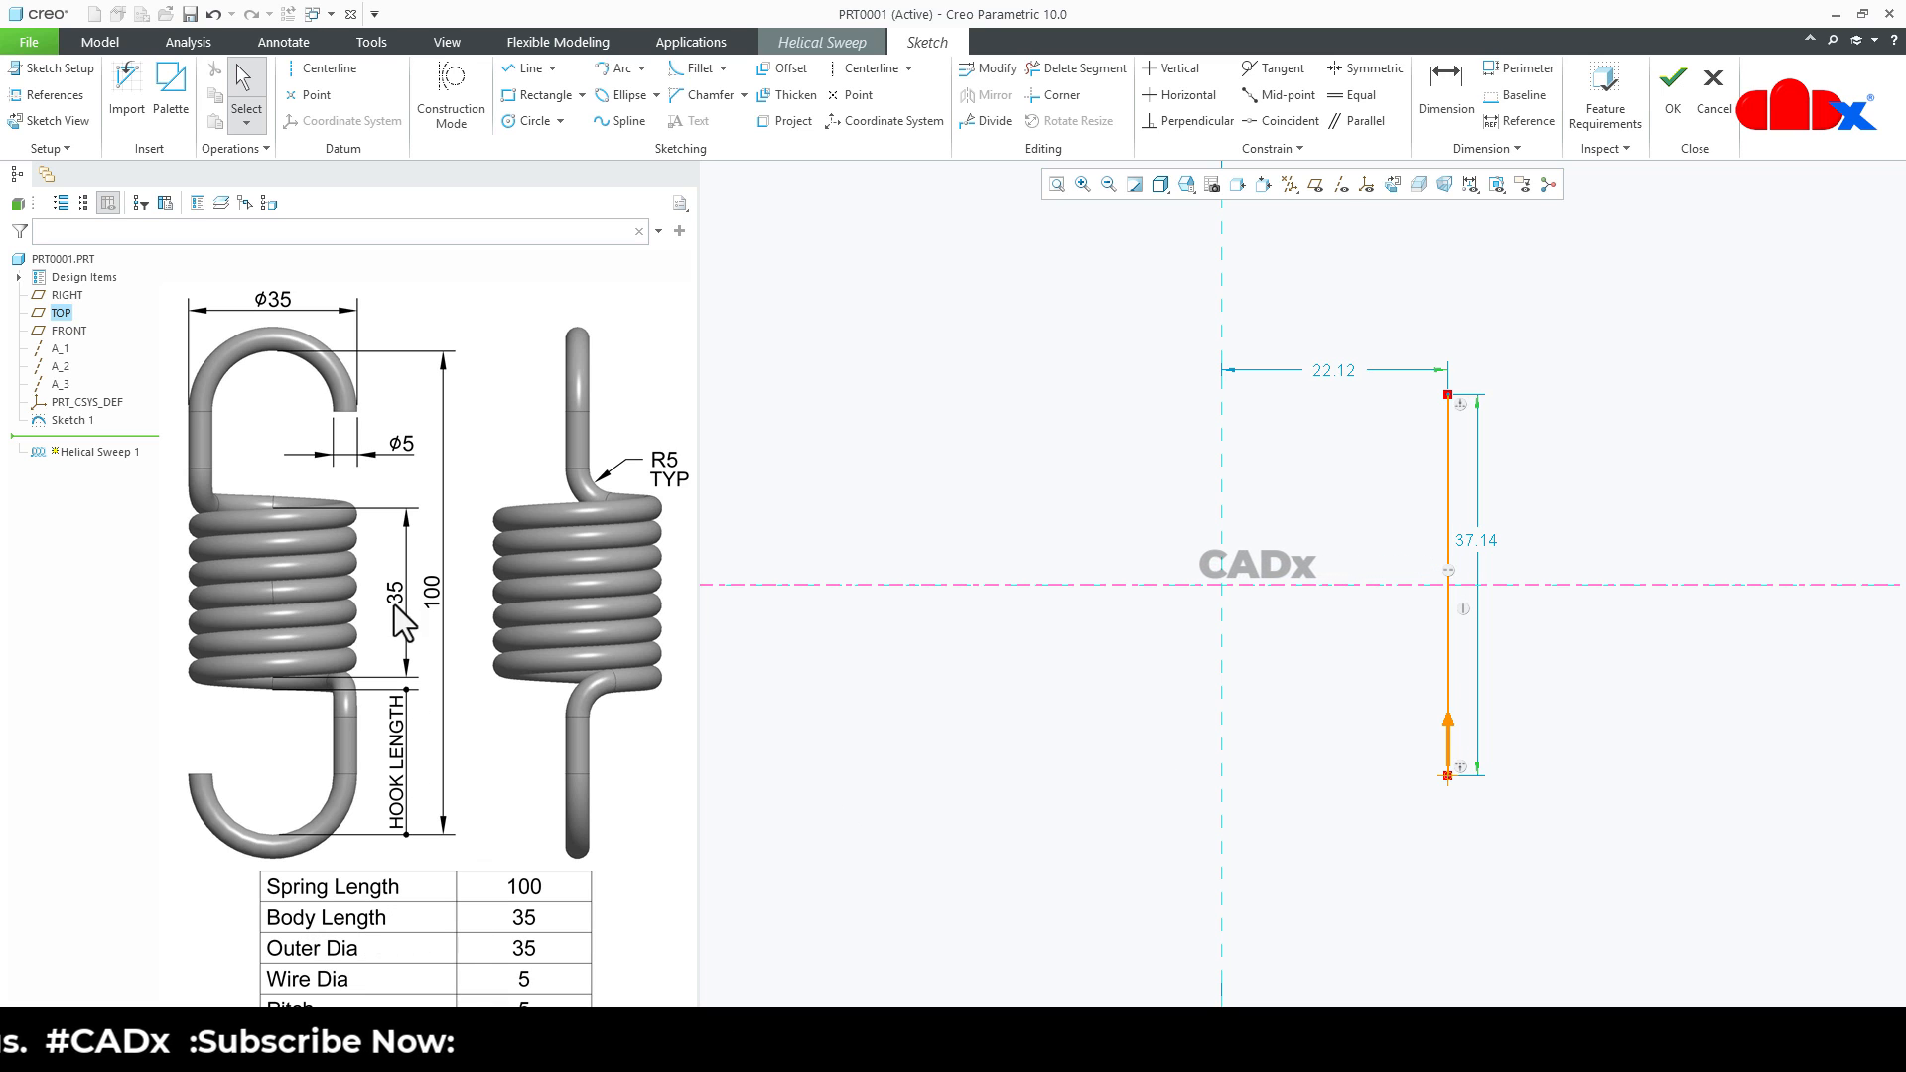
double_click(1476, 541)
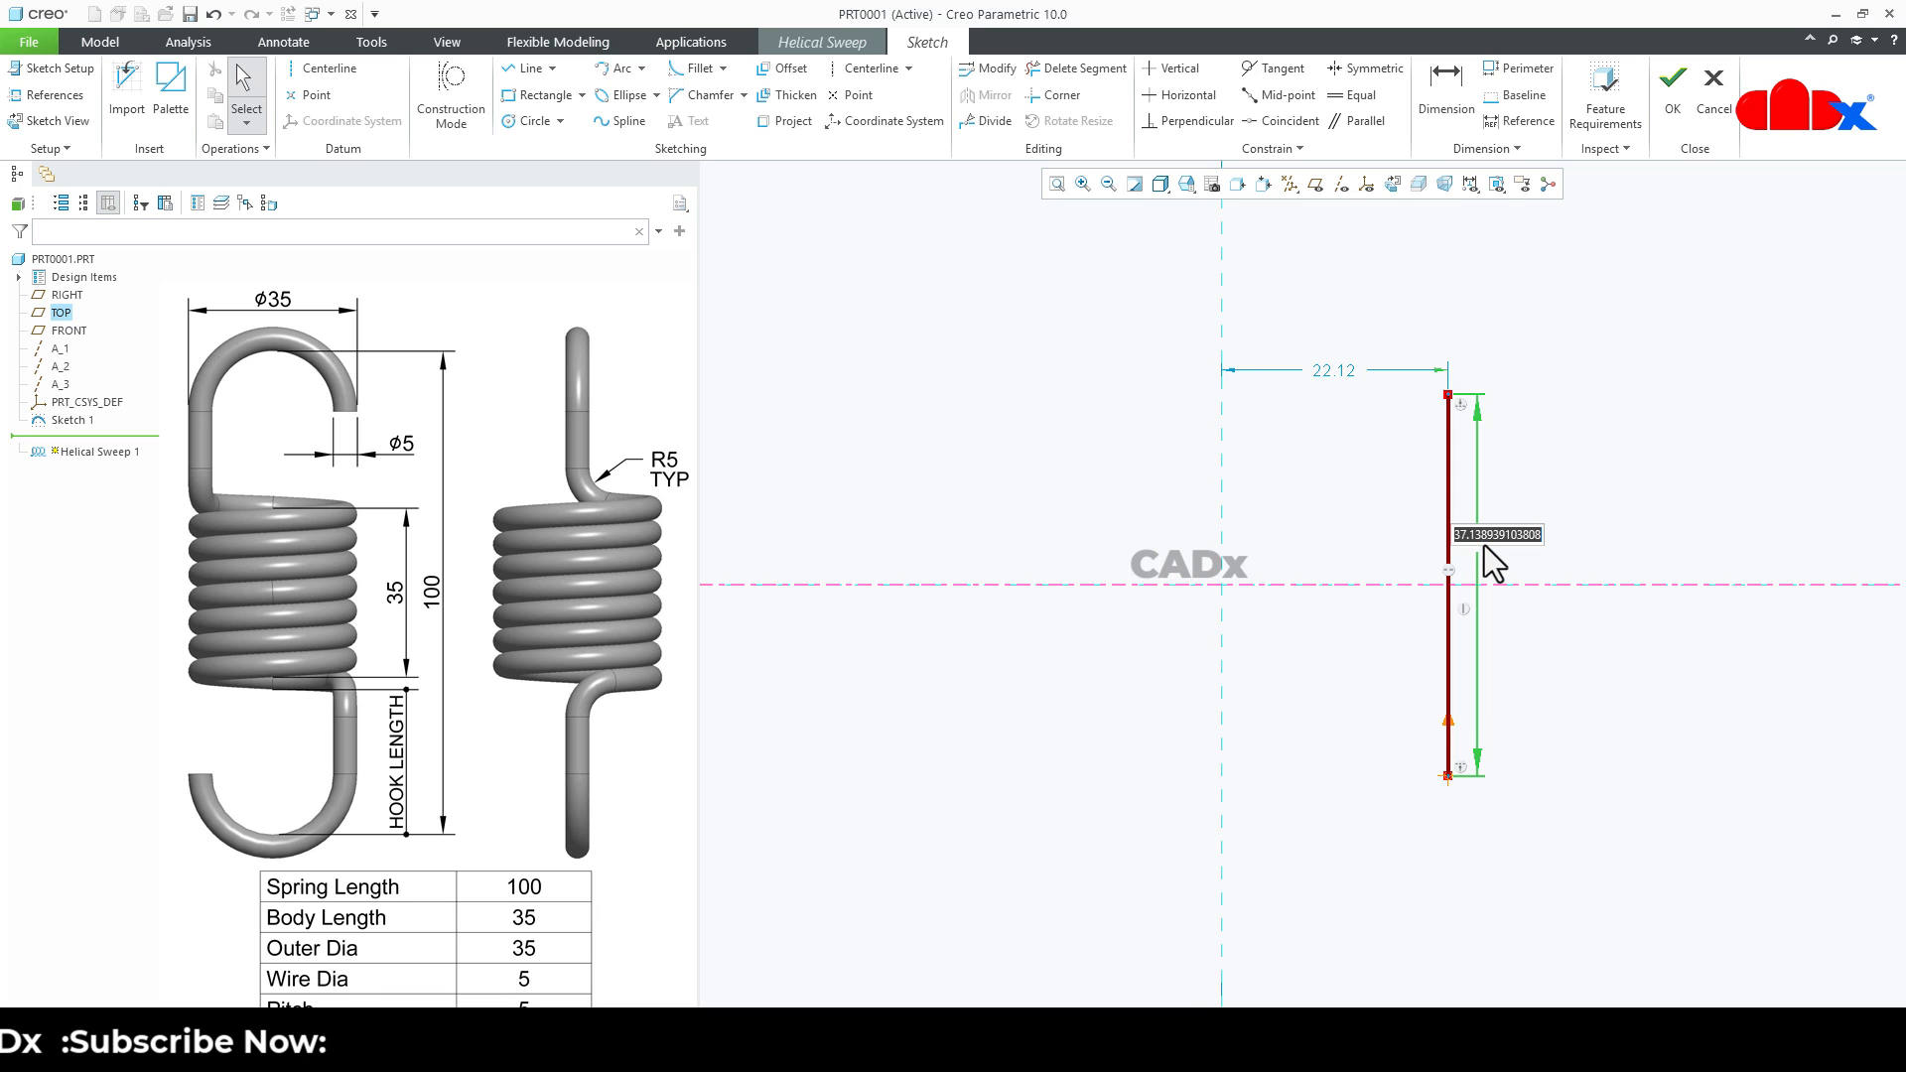
text(35)
key(Return)
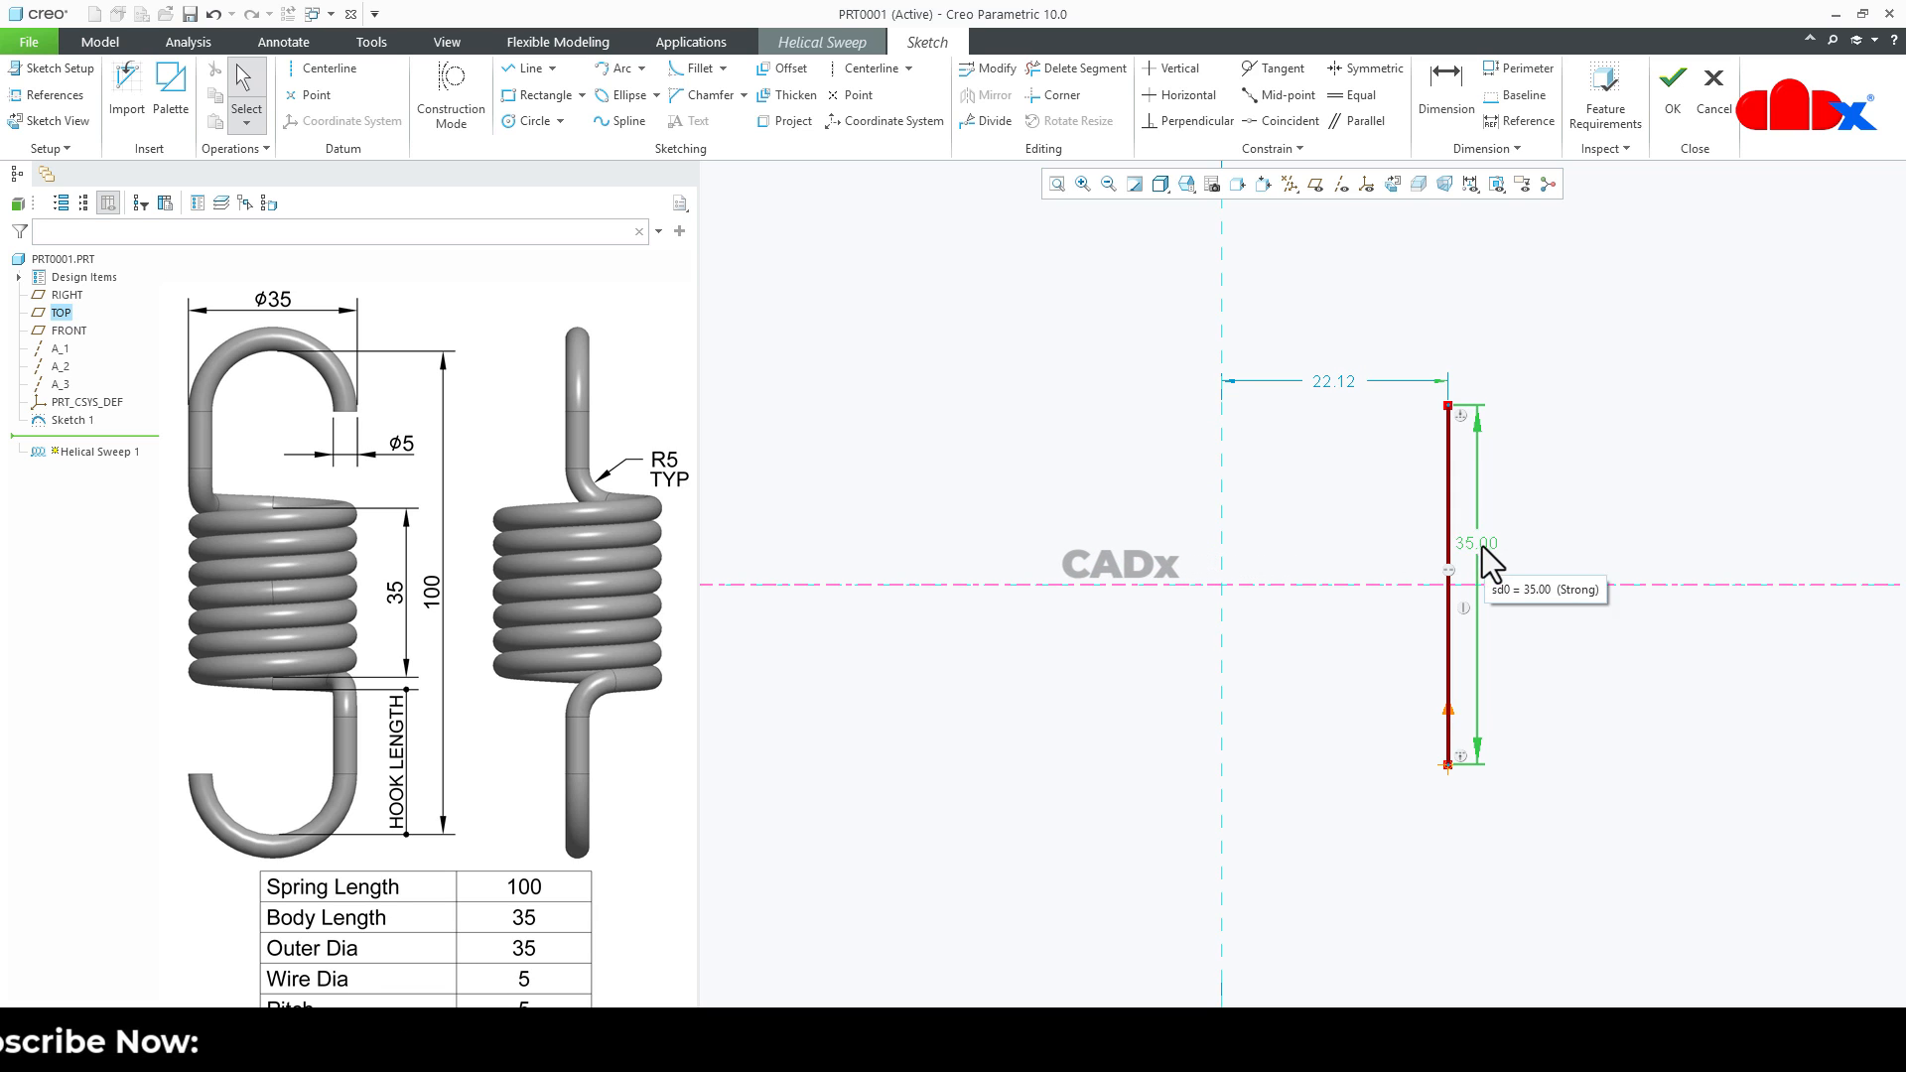
- Place a vertical datum centerline on the vertical reference as the helix axis
click(329, 68)
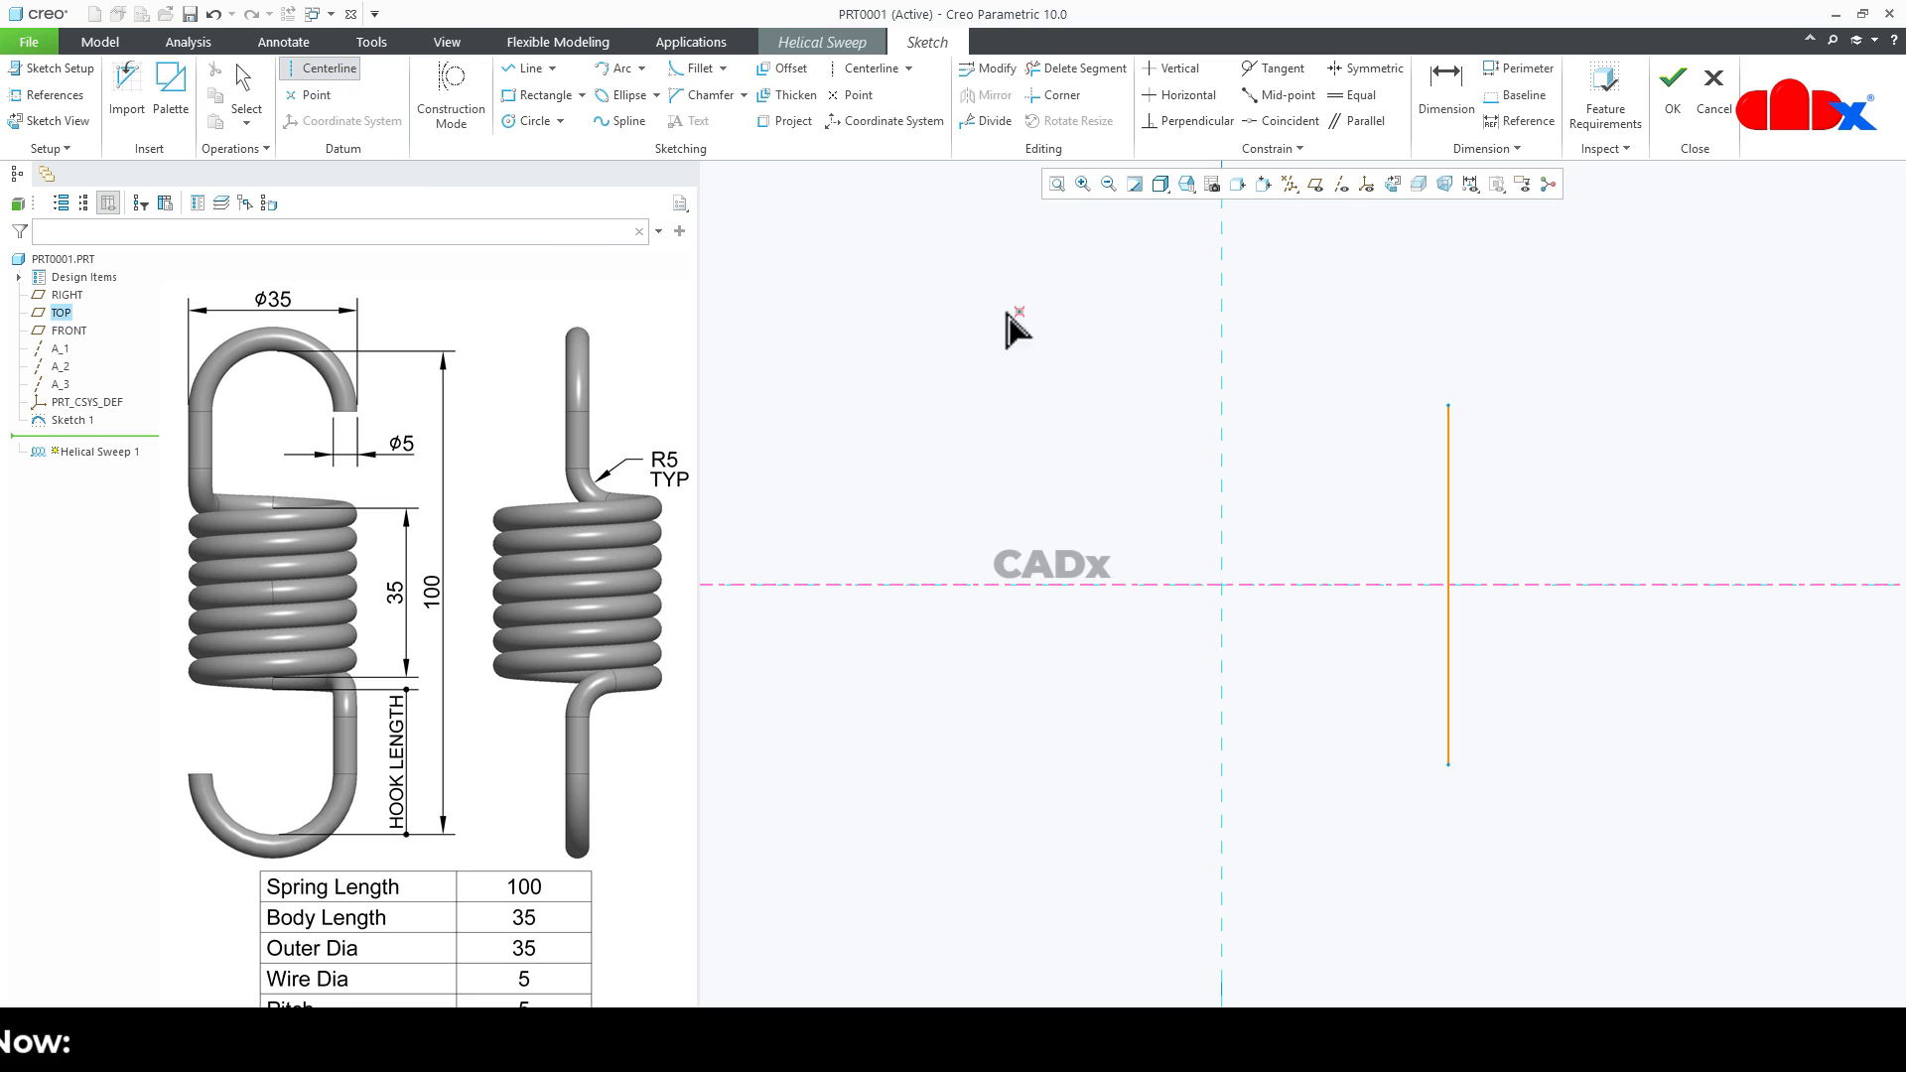
click(1221, 297)
click(1223, 407)
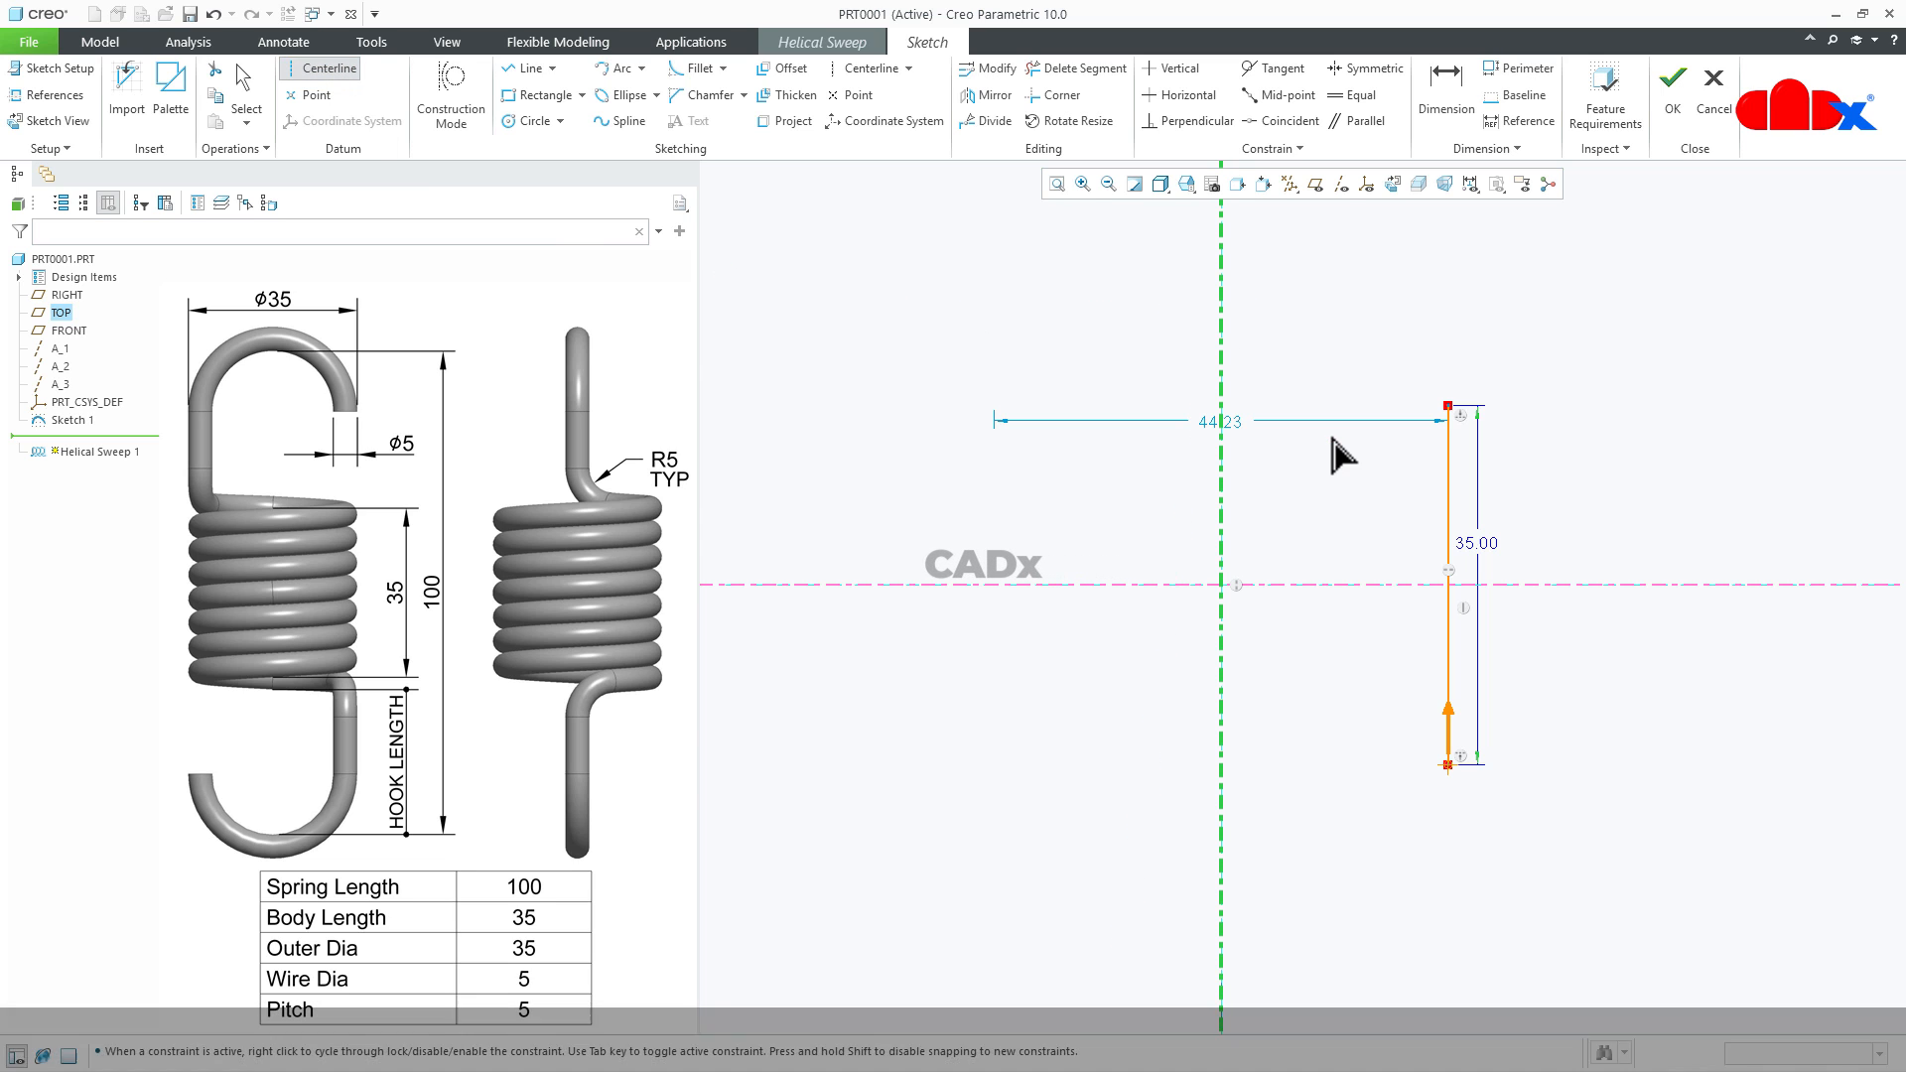
middle_click(1338, 458)
- Set the profile line's diameter dimension about the helix axis to 30 and finish the profile sketch
double_click(1231, 423)
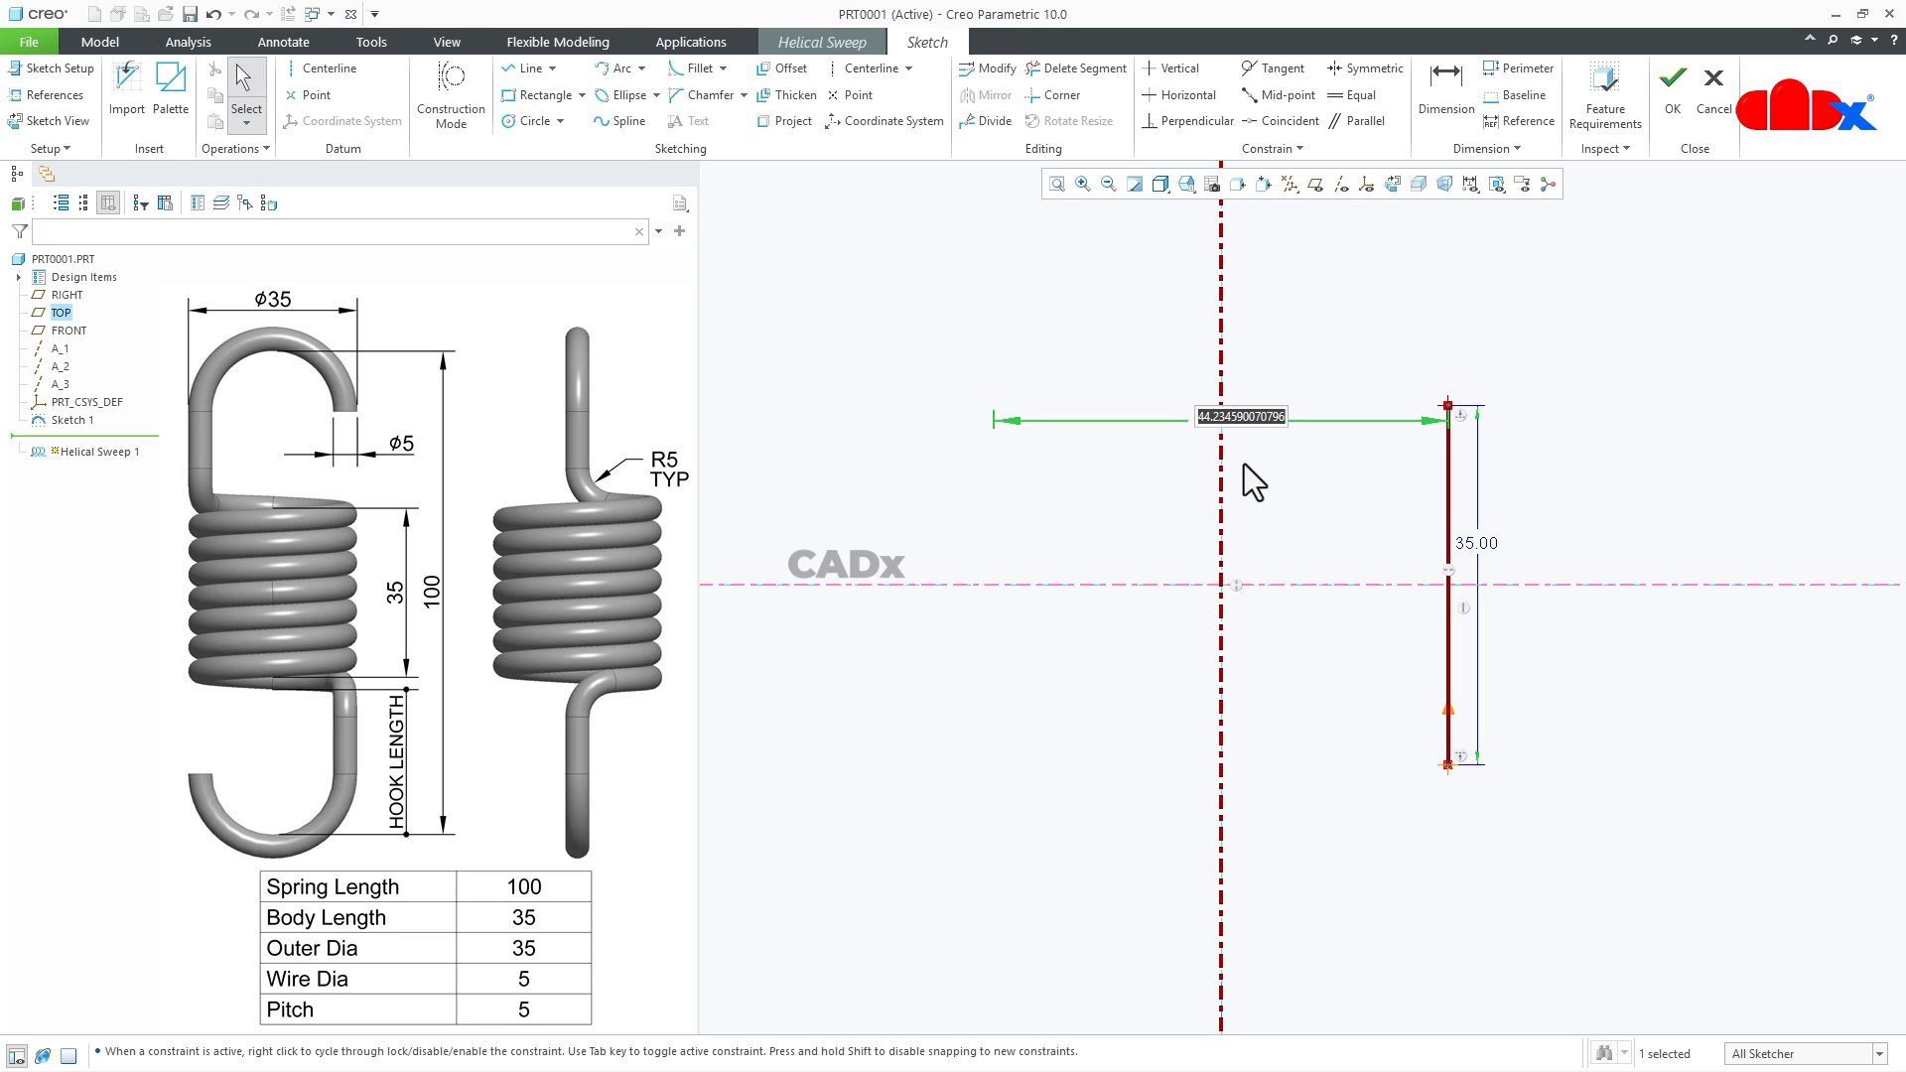
text(3)
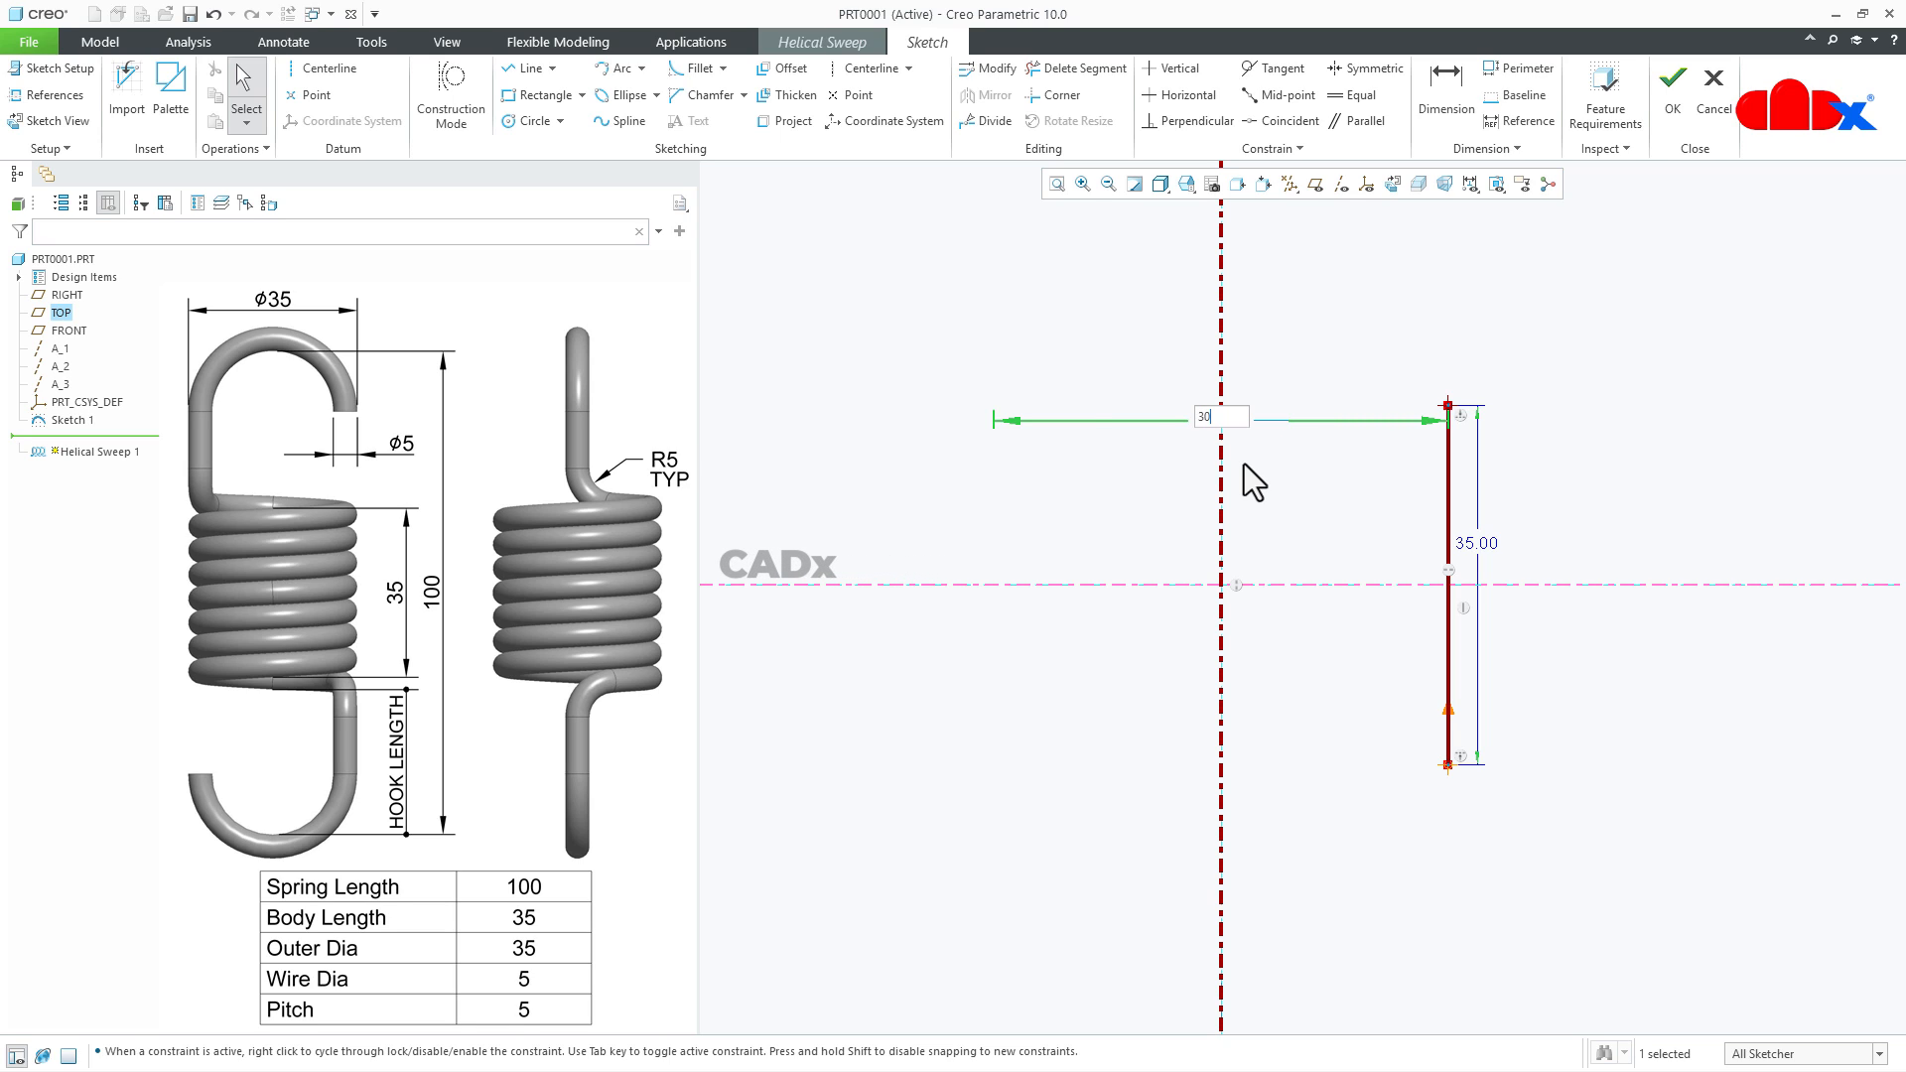
text(0)
key(Return)
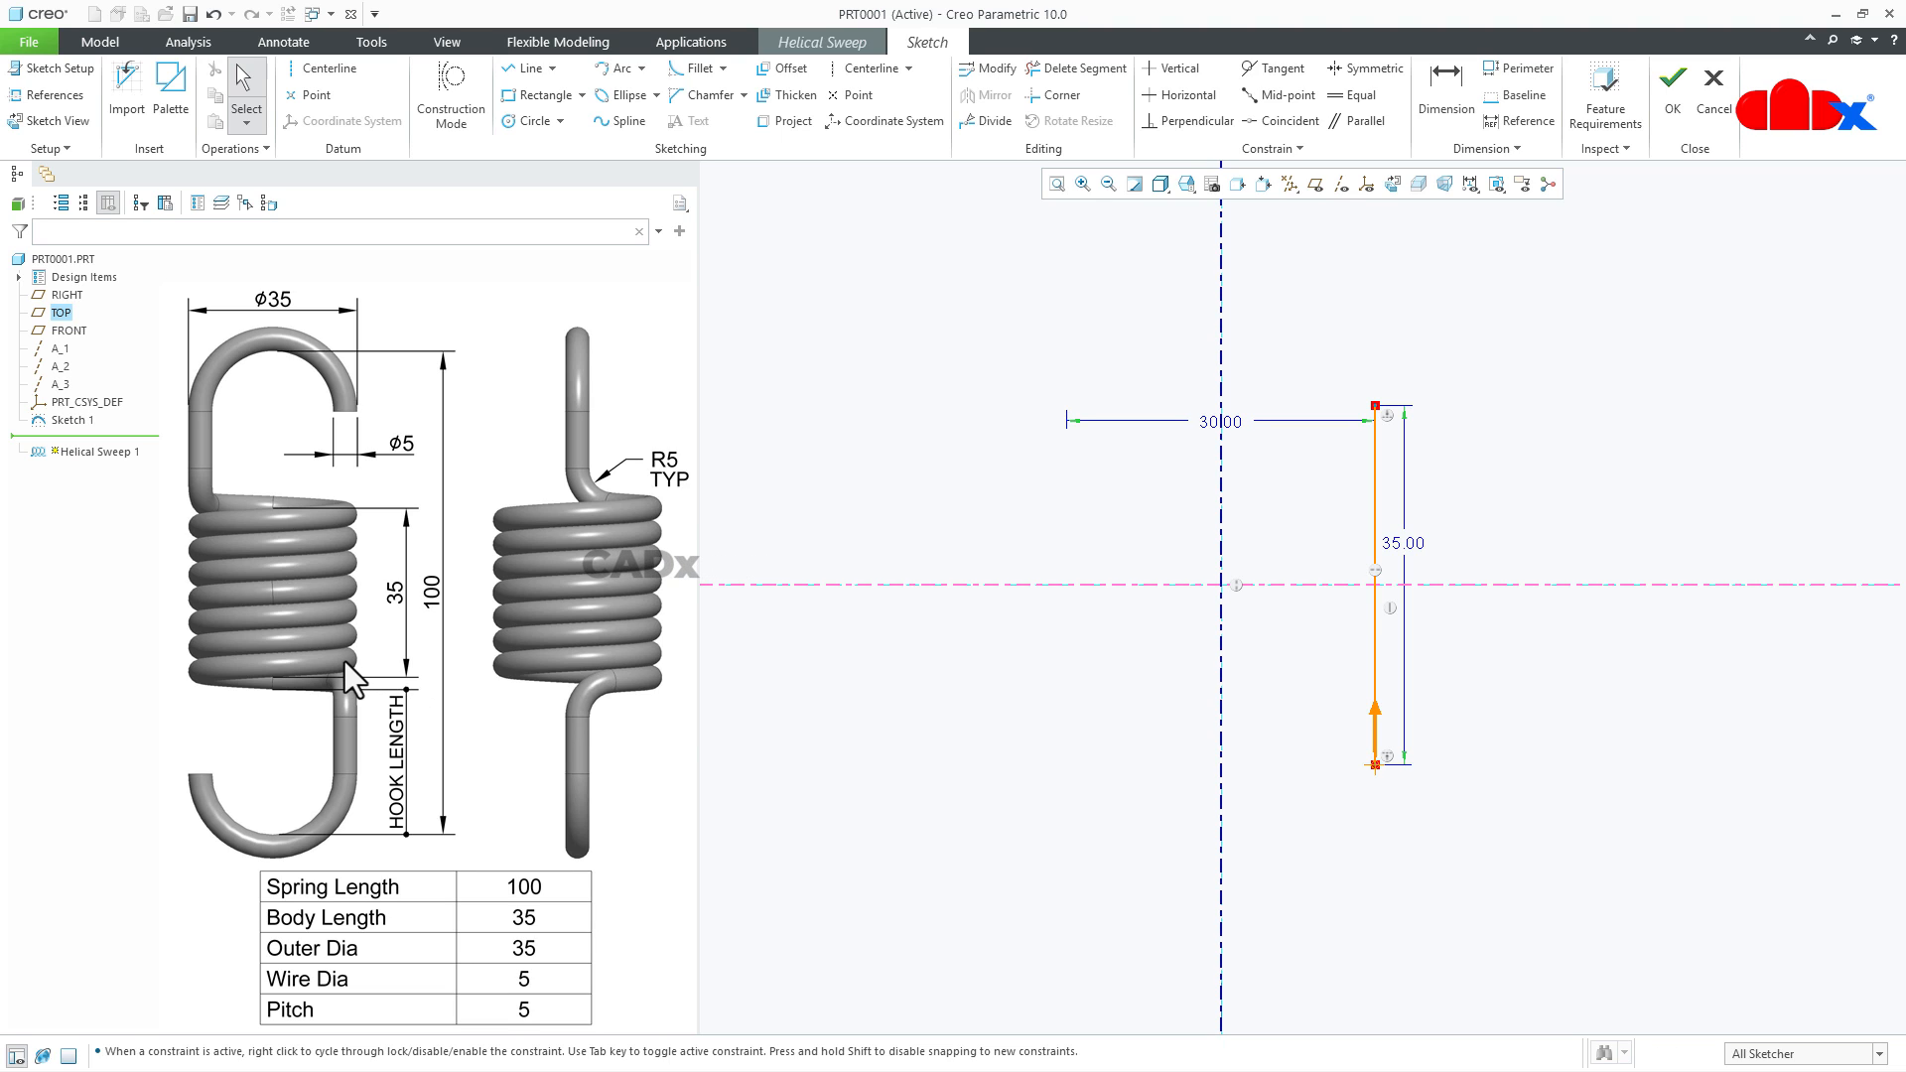
right_click(1279, 777)
click(1326, 975)
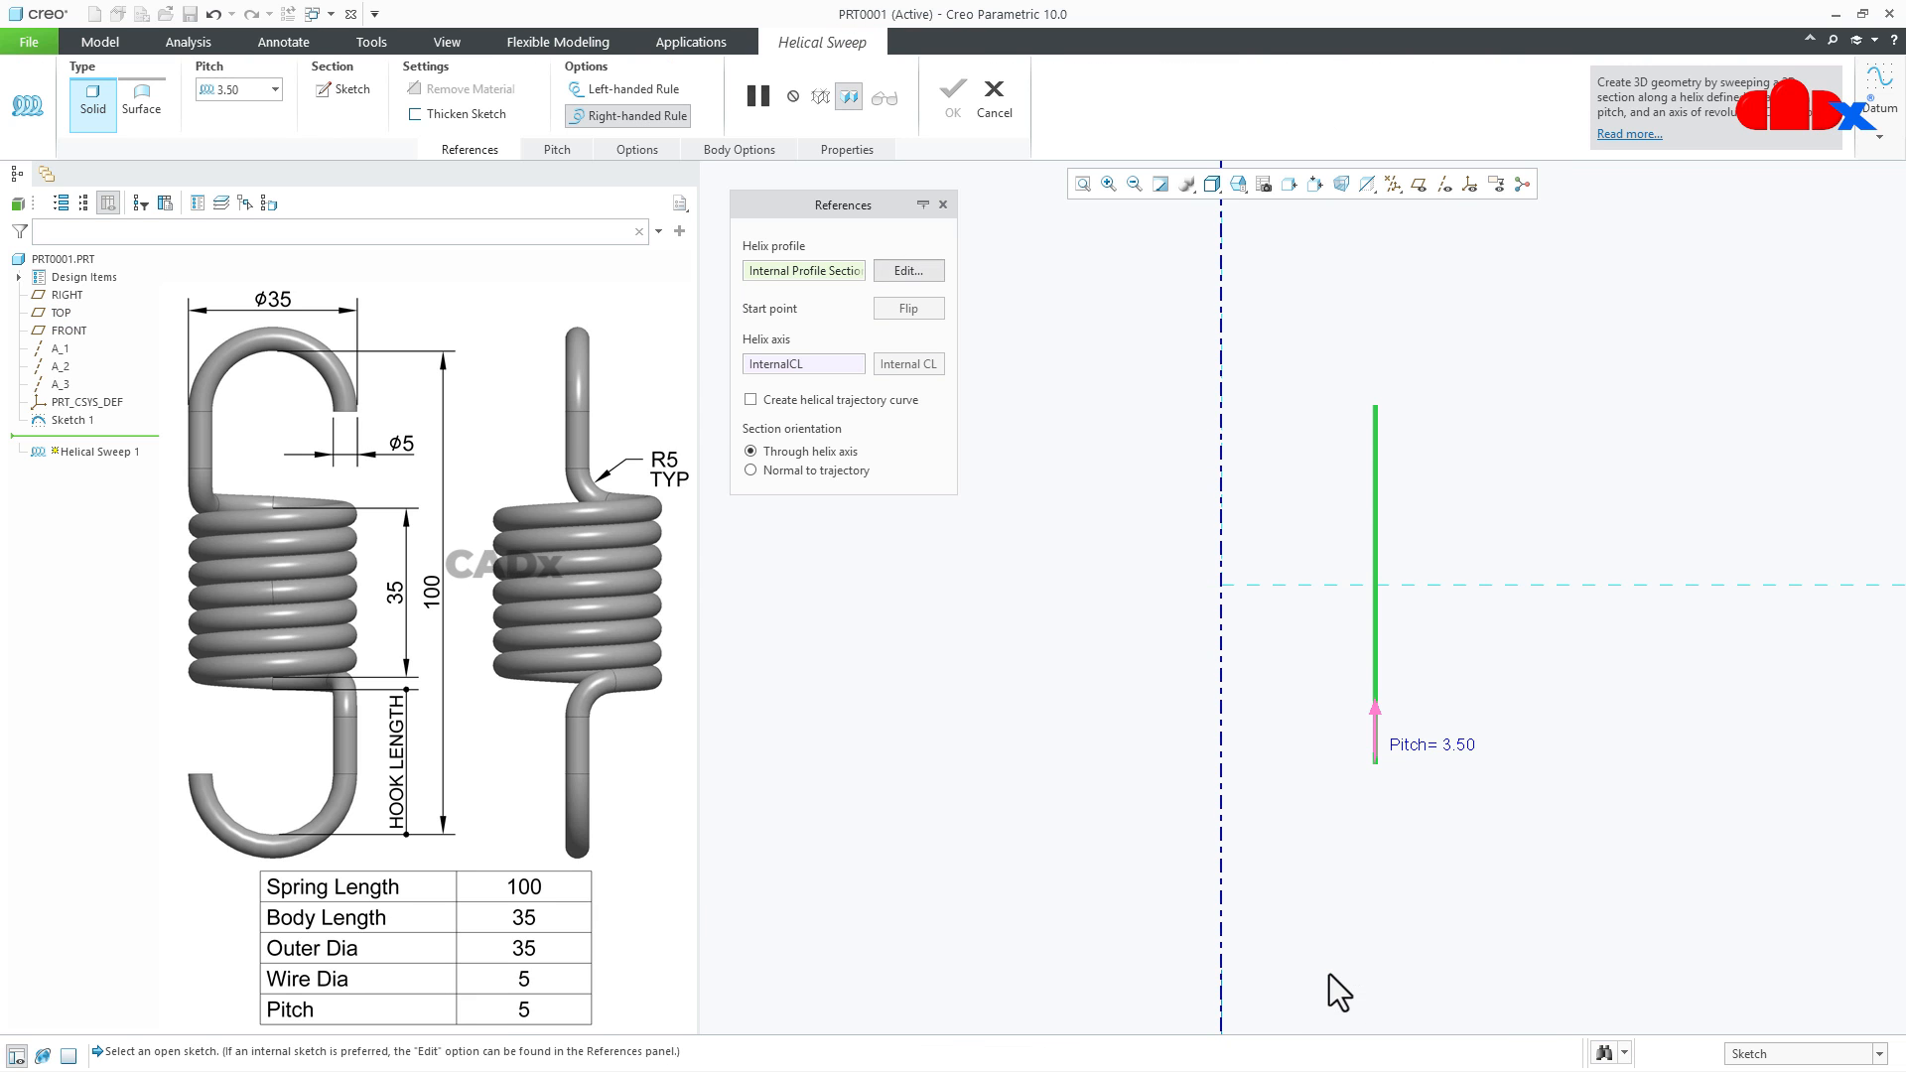
- Open the sweep's section sketch and draw a circle about 6.7 in diameter centred on the helix start point
click(348, 89)
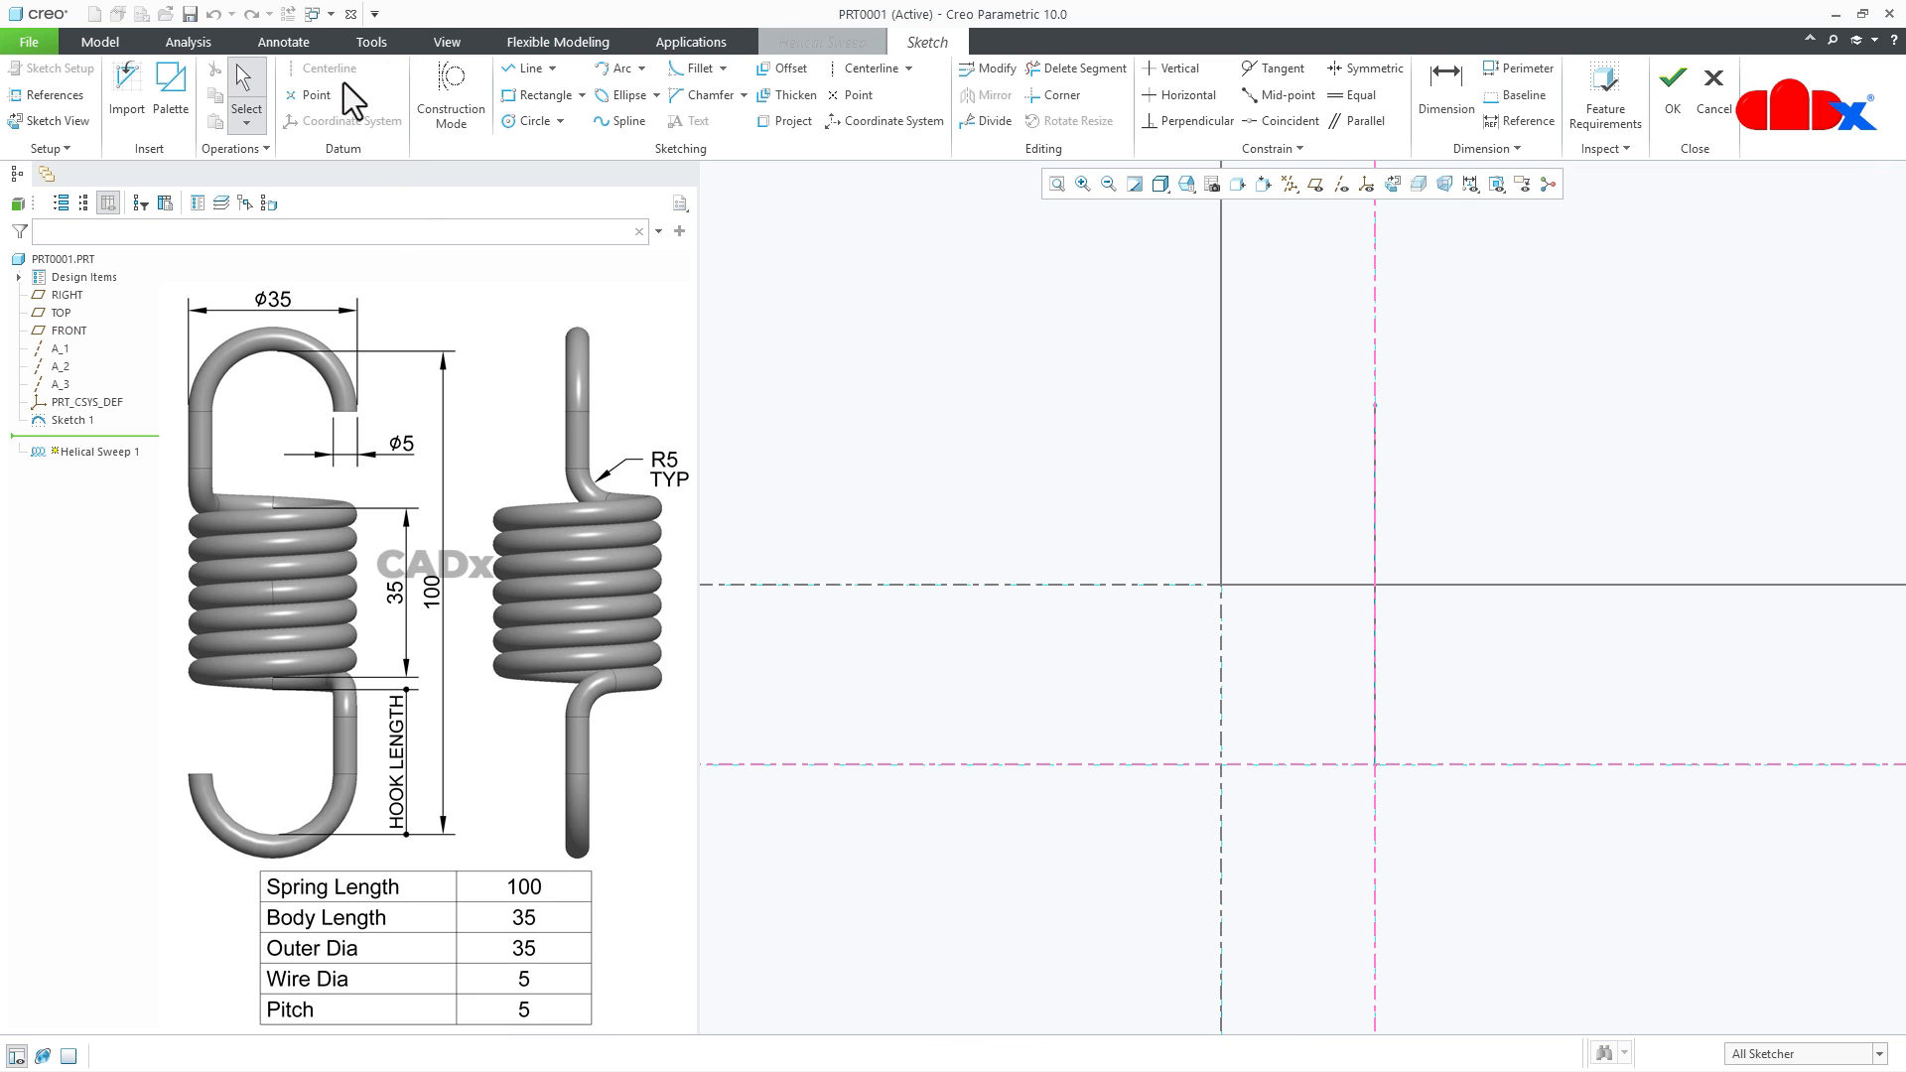
right_click(975, 681)
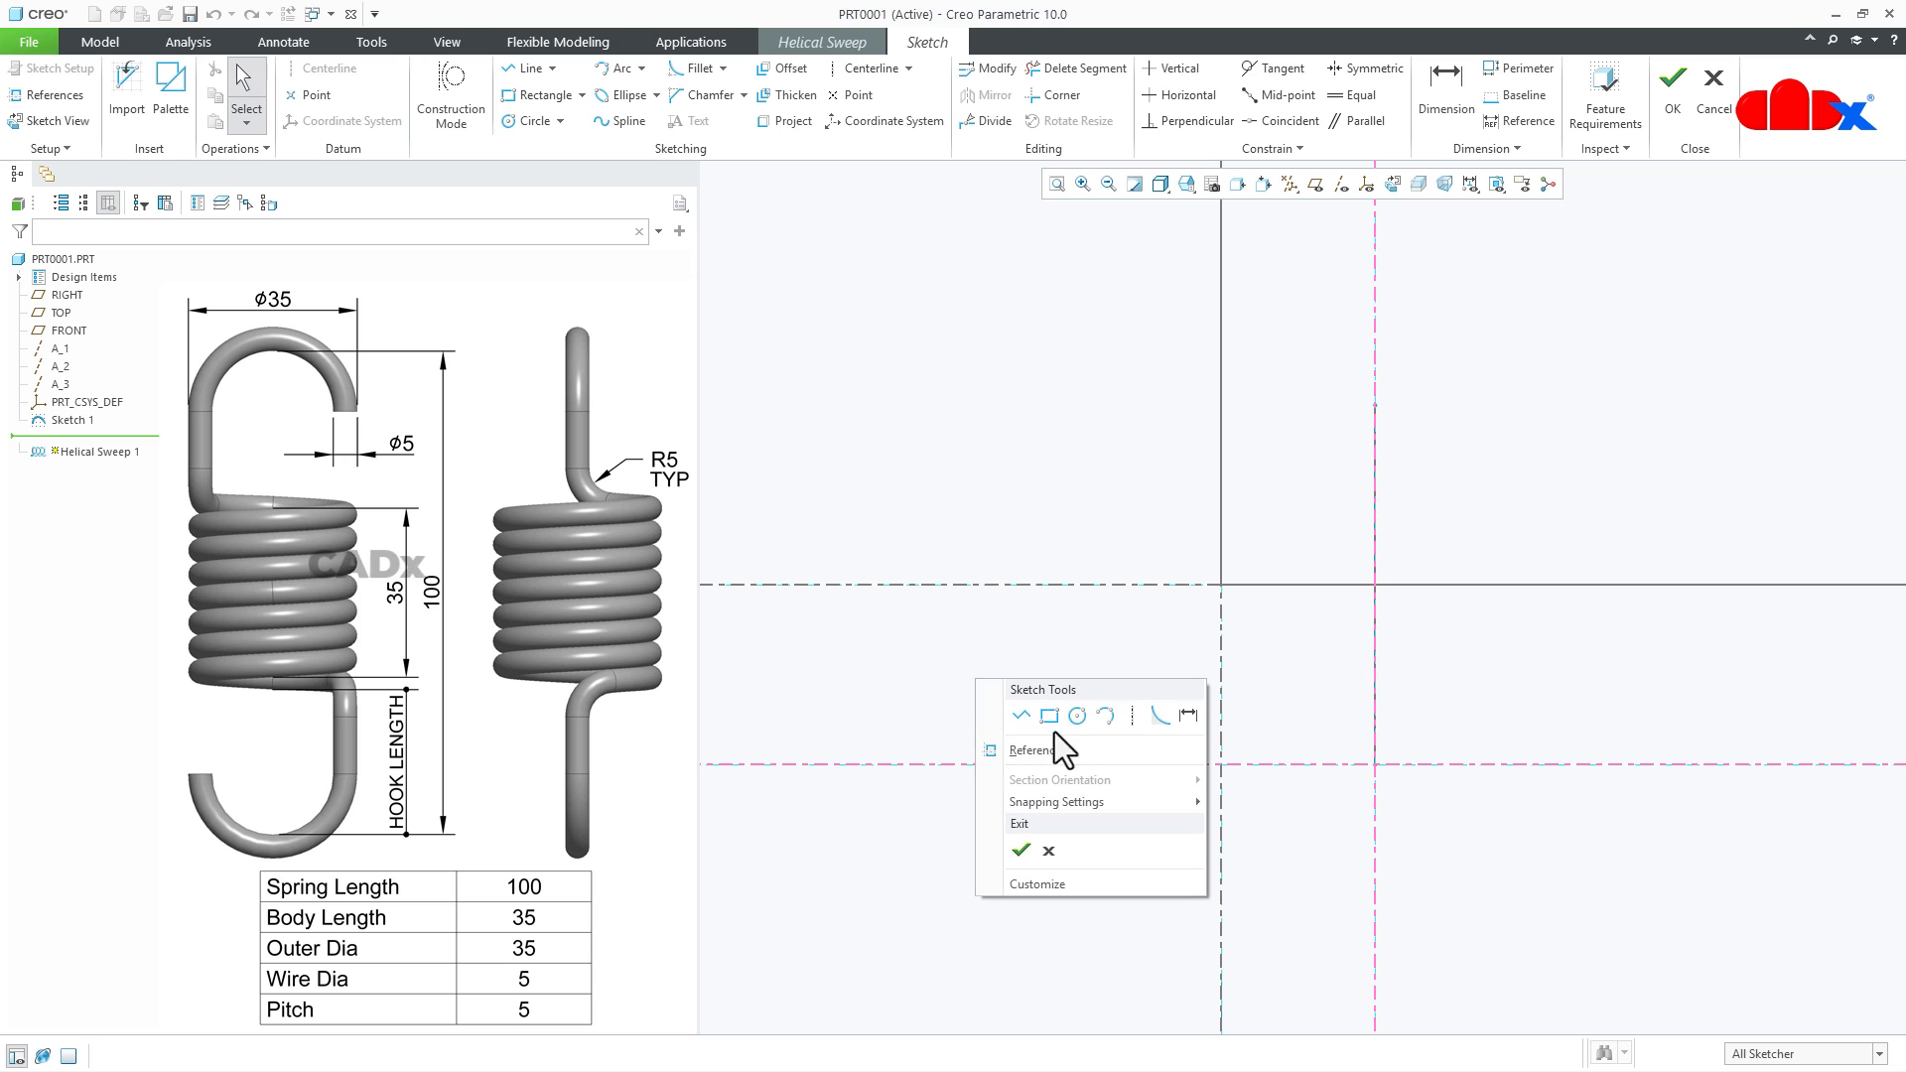
click(1079, 718)
click(1374, 764)
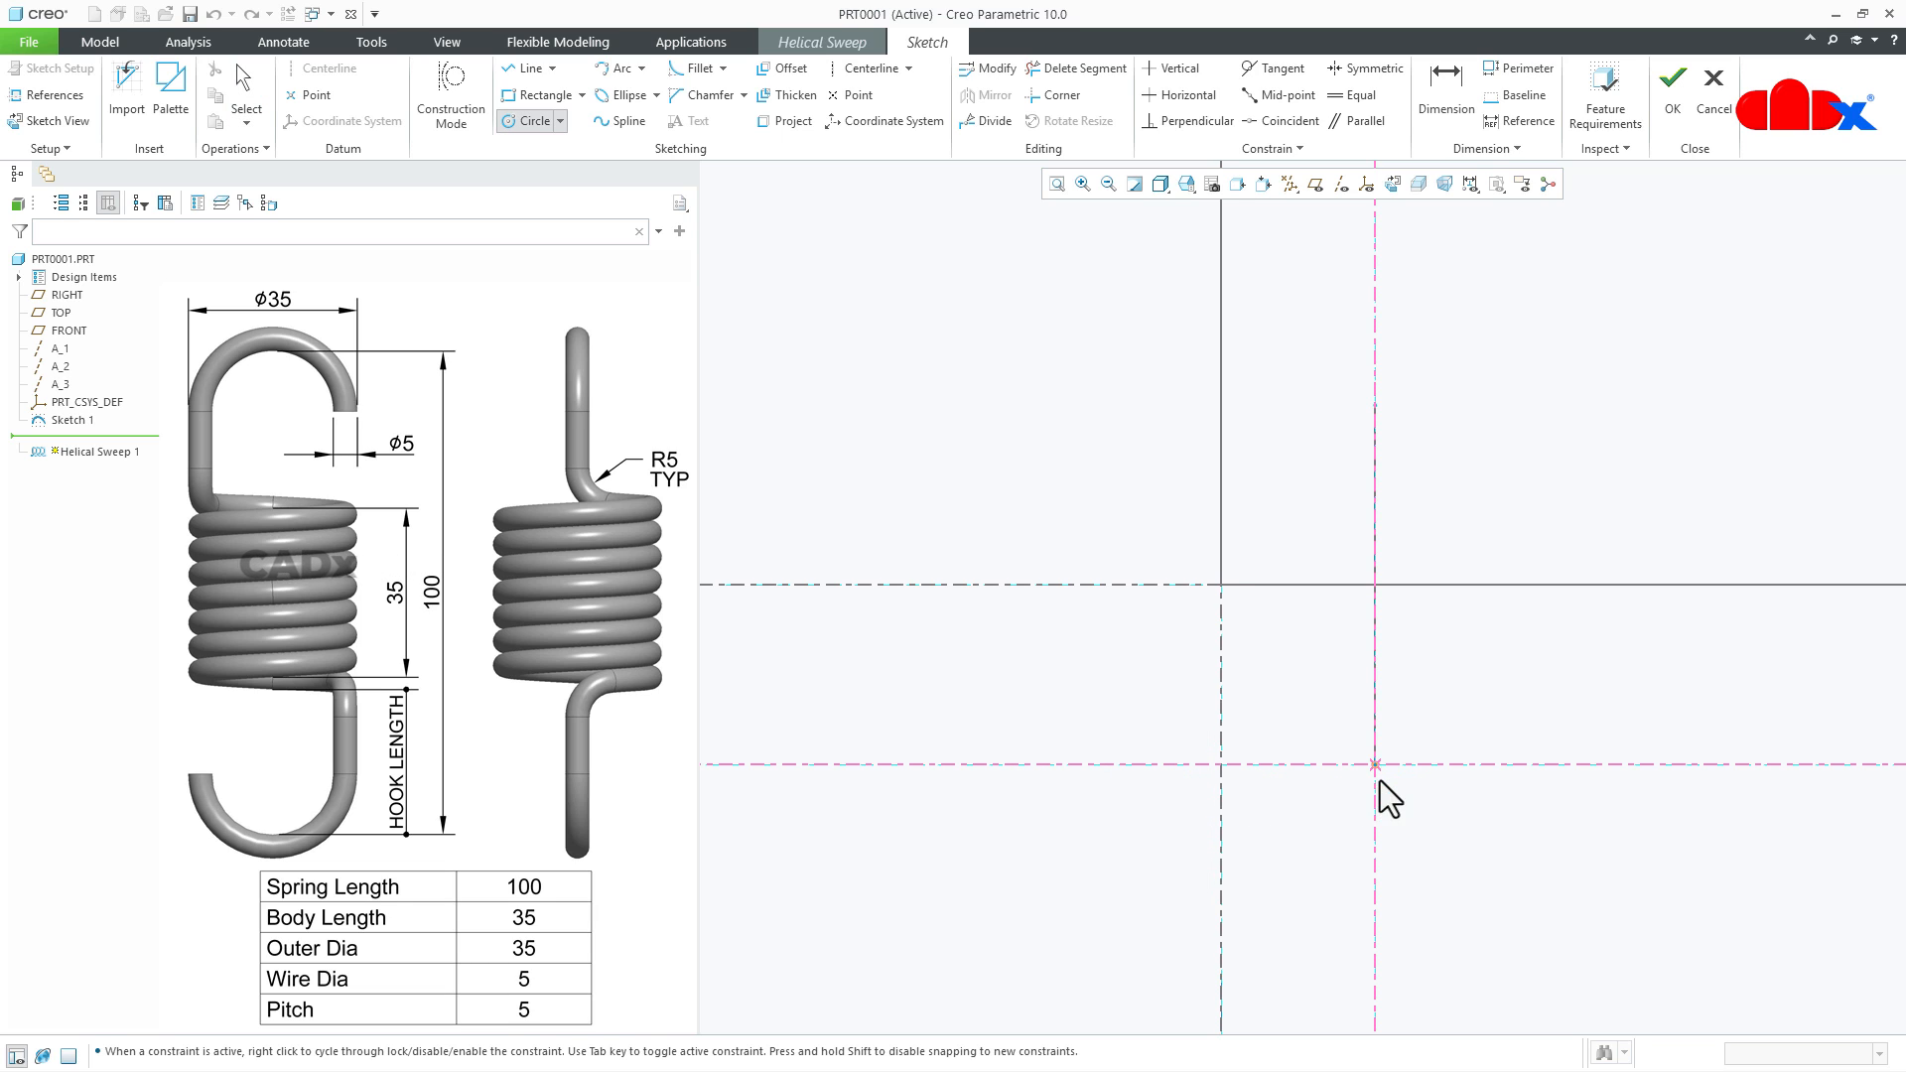
click(1390, 800)
middle_click(1470, 823)
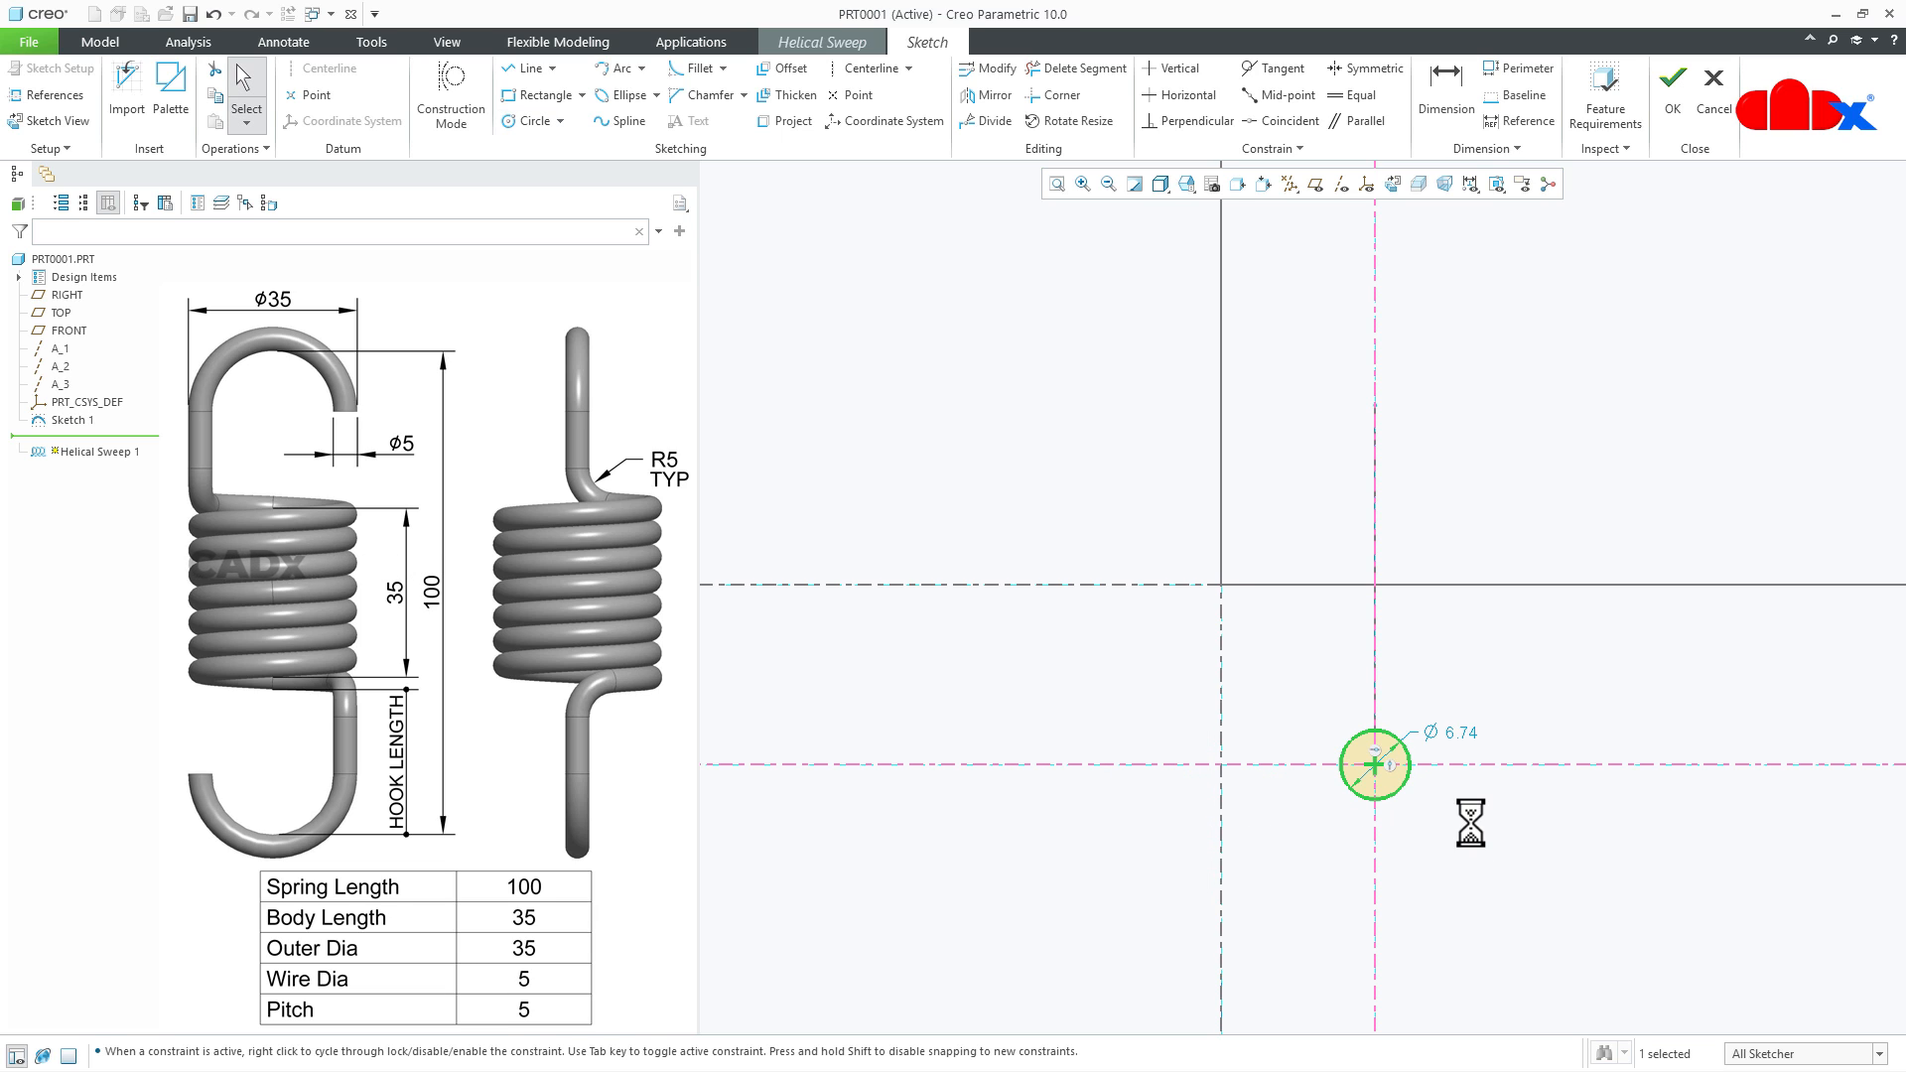
- Set the section circle's diameter to 5 and finish the section sketch
double_click(1463, 731)
text(5)
key(Return)
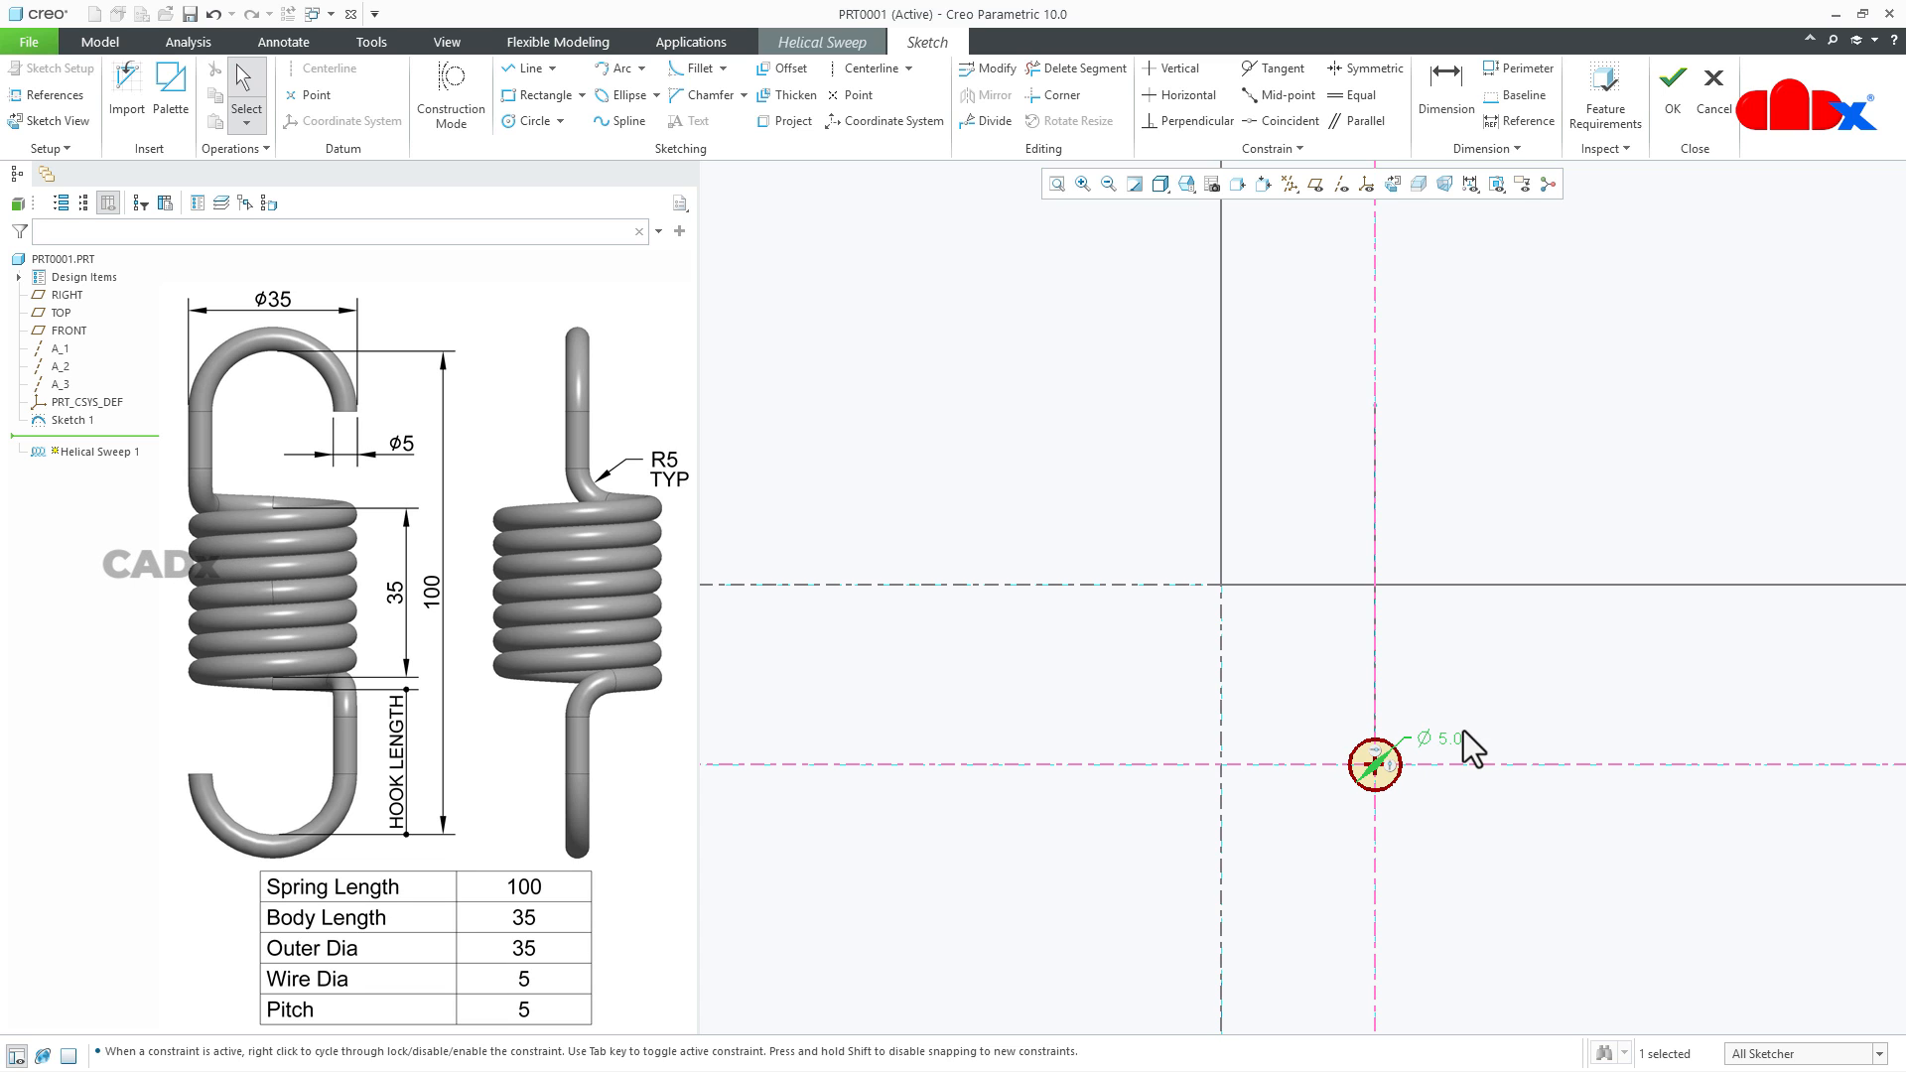
click(1671, 107)
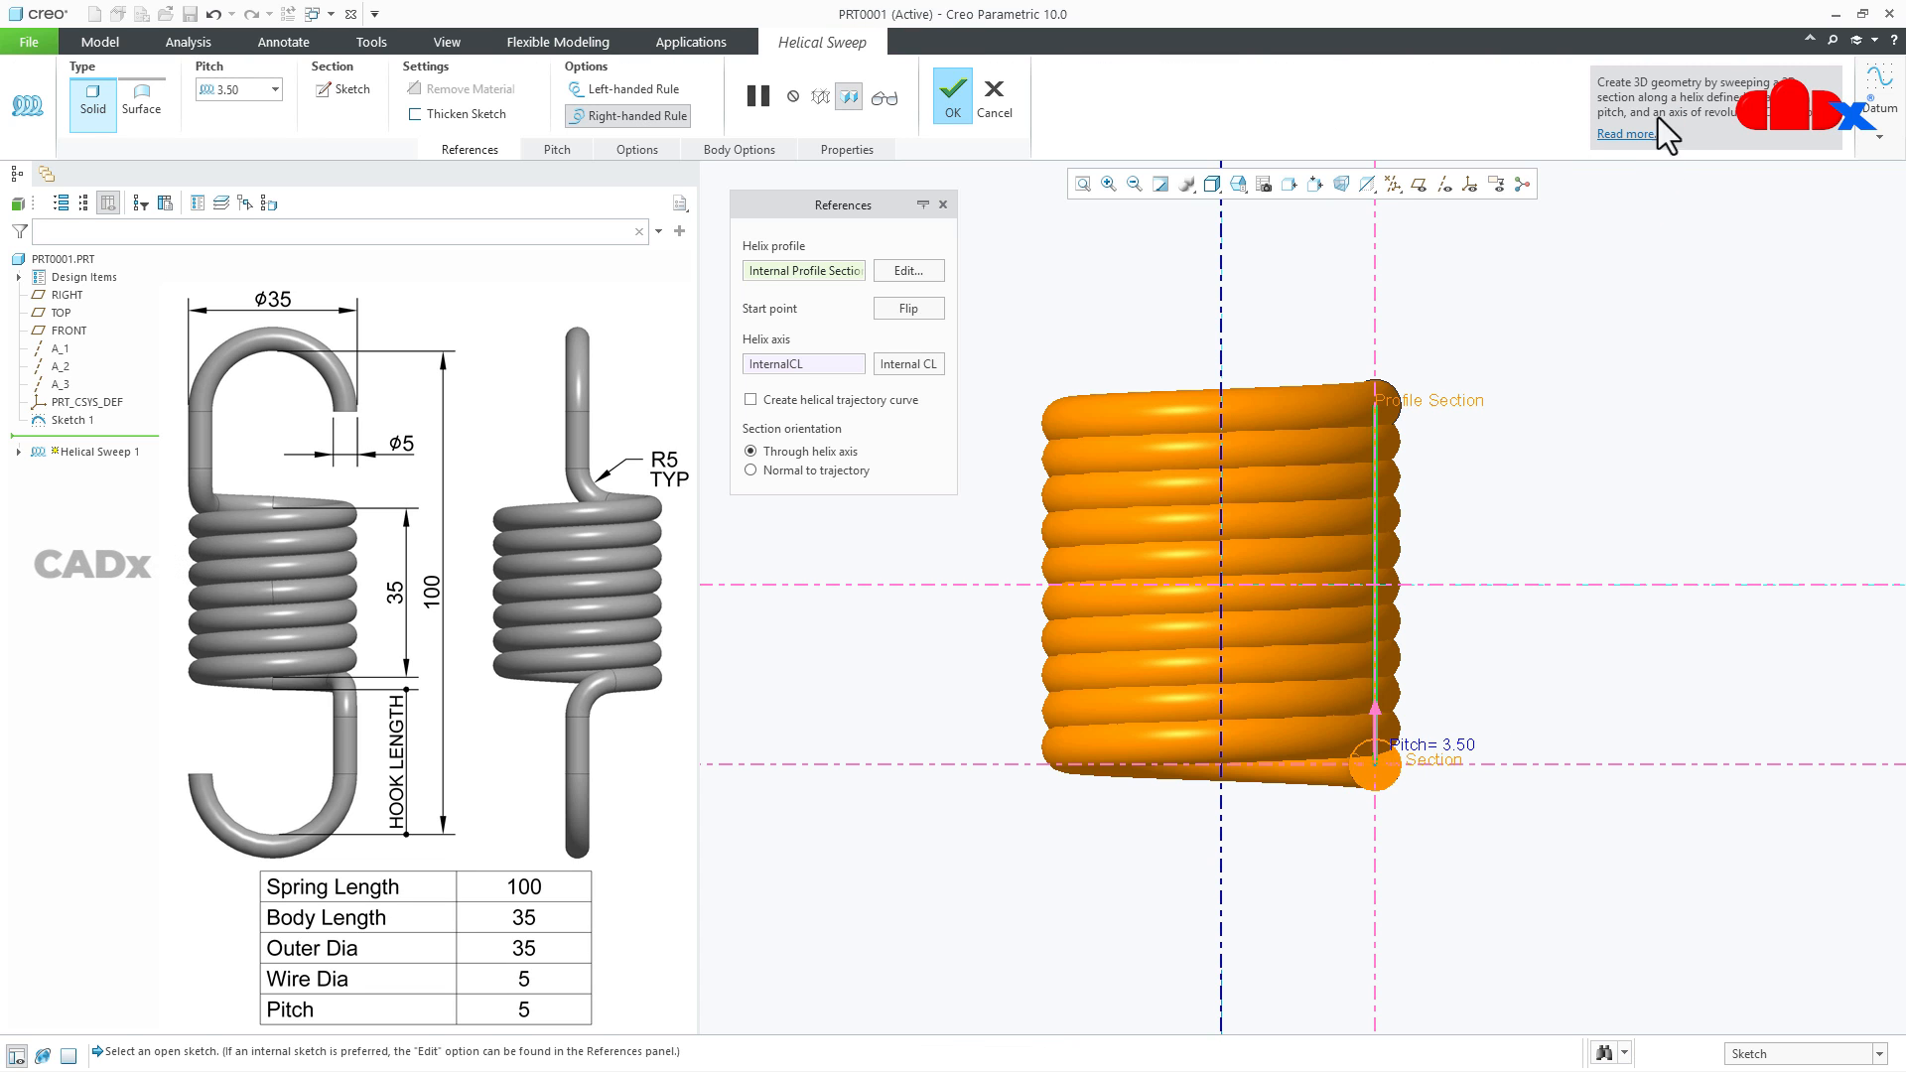
- Set the helical sweep's pitch to 5
click(255, 94)
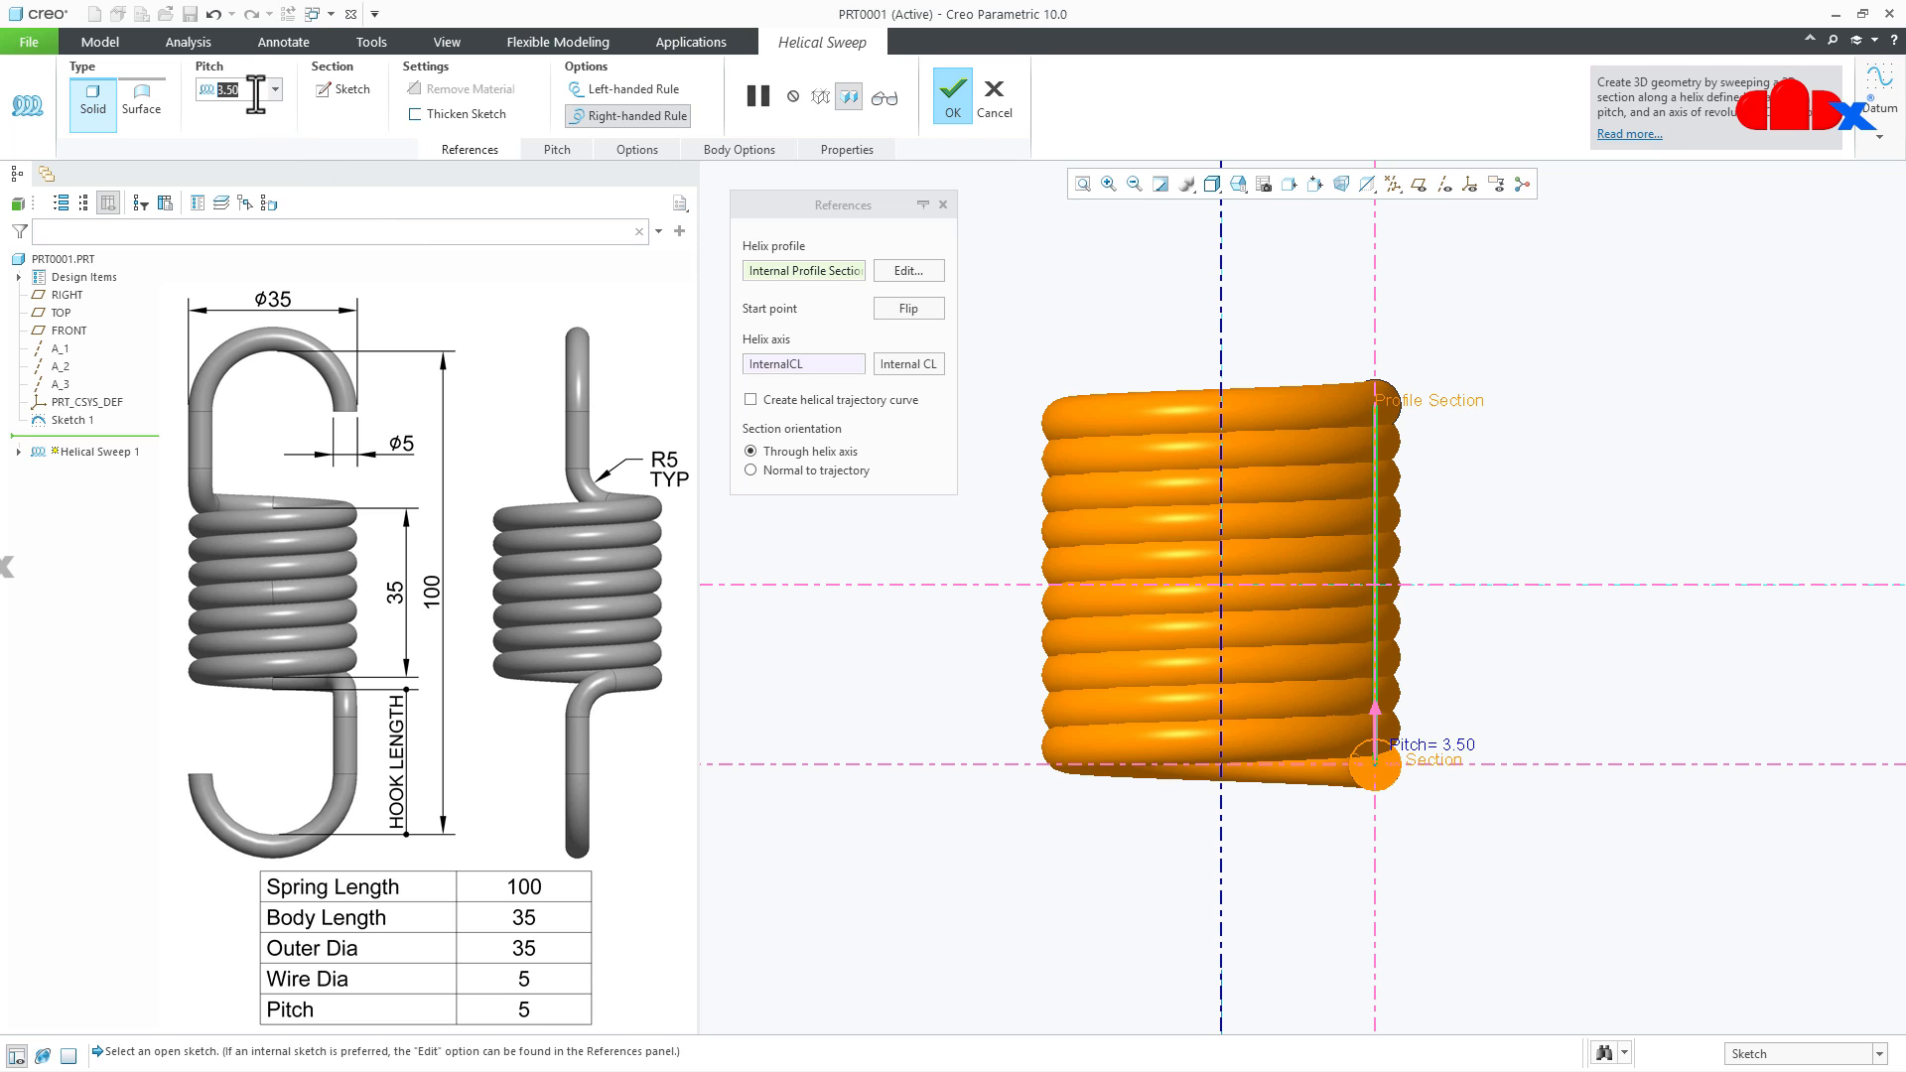
text(5)
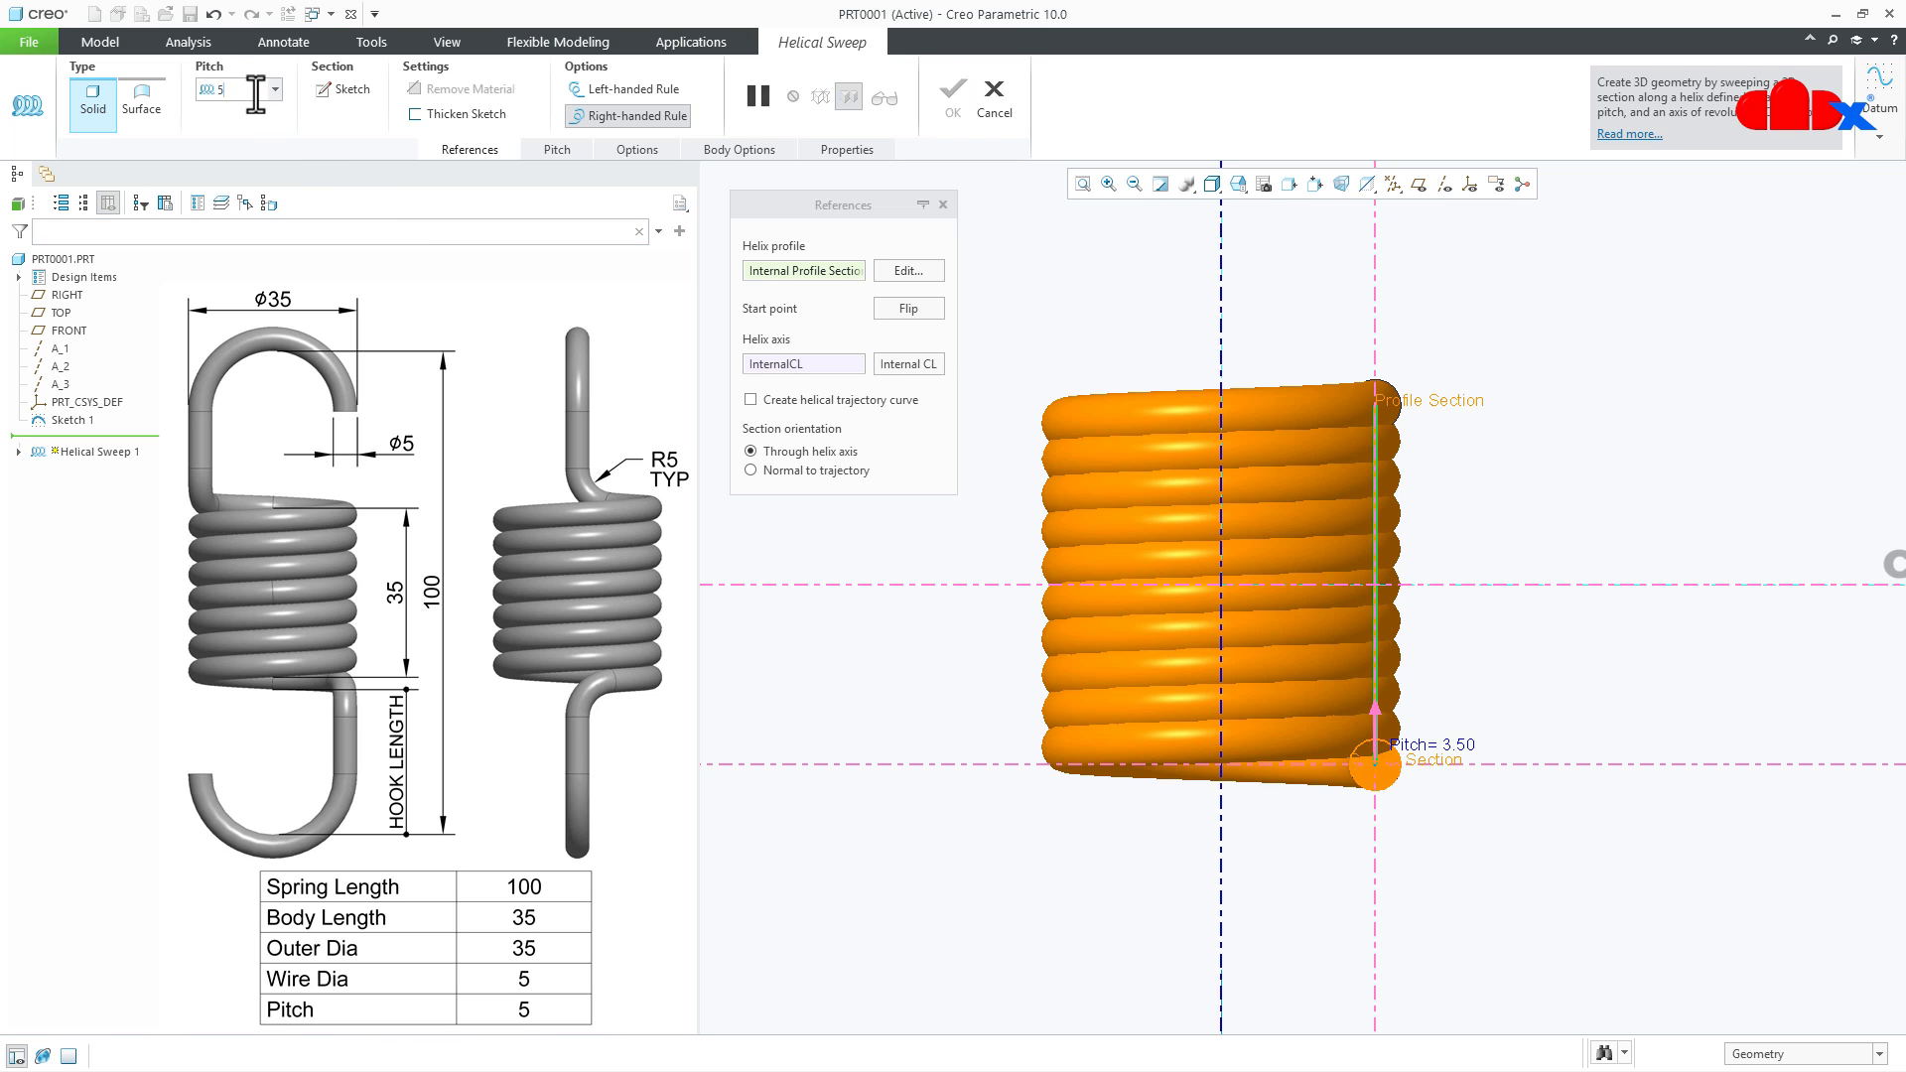
key(Return)
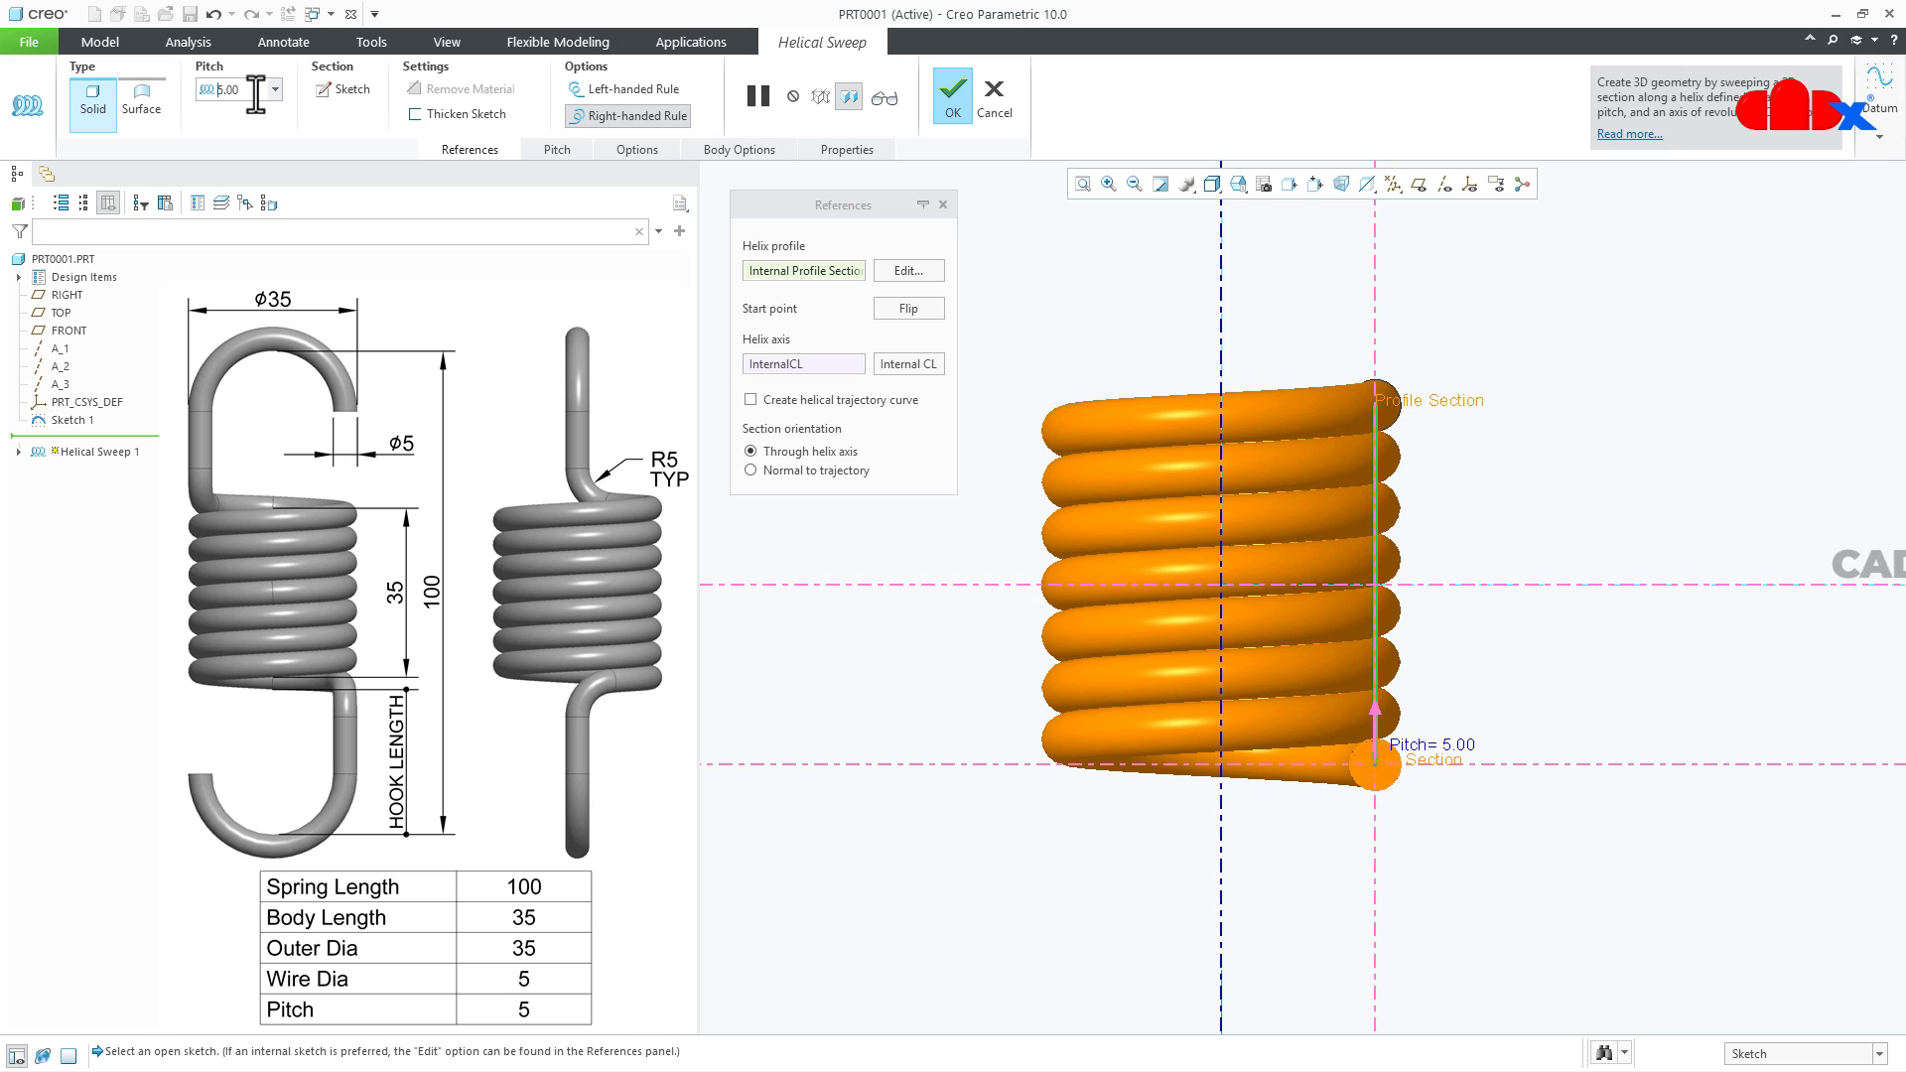
- Make the helical sweep a surface with a helical trajectory curve and complete the feature
click(145, 97)
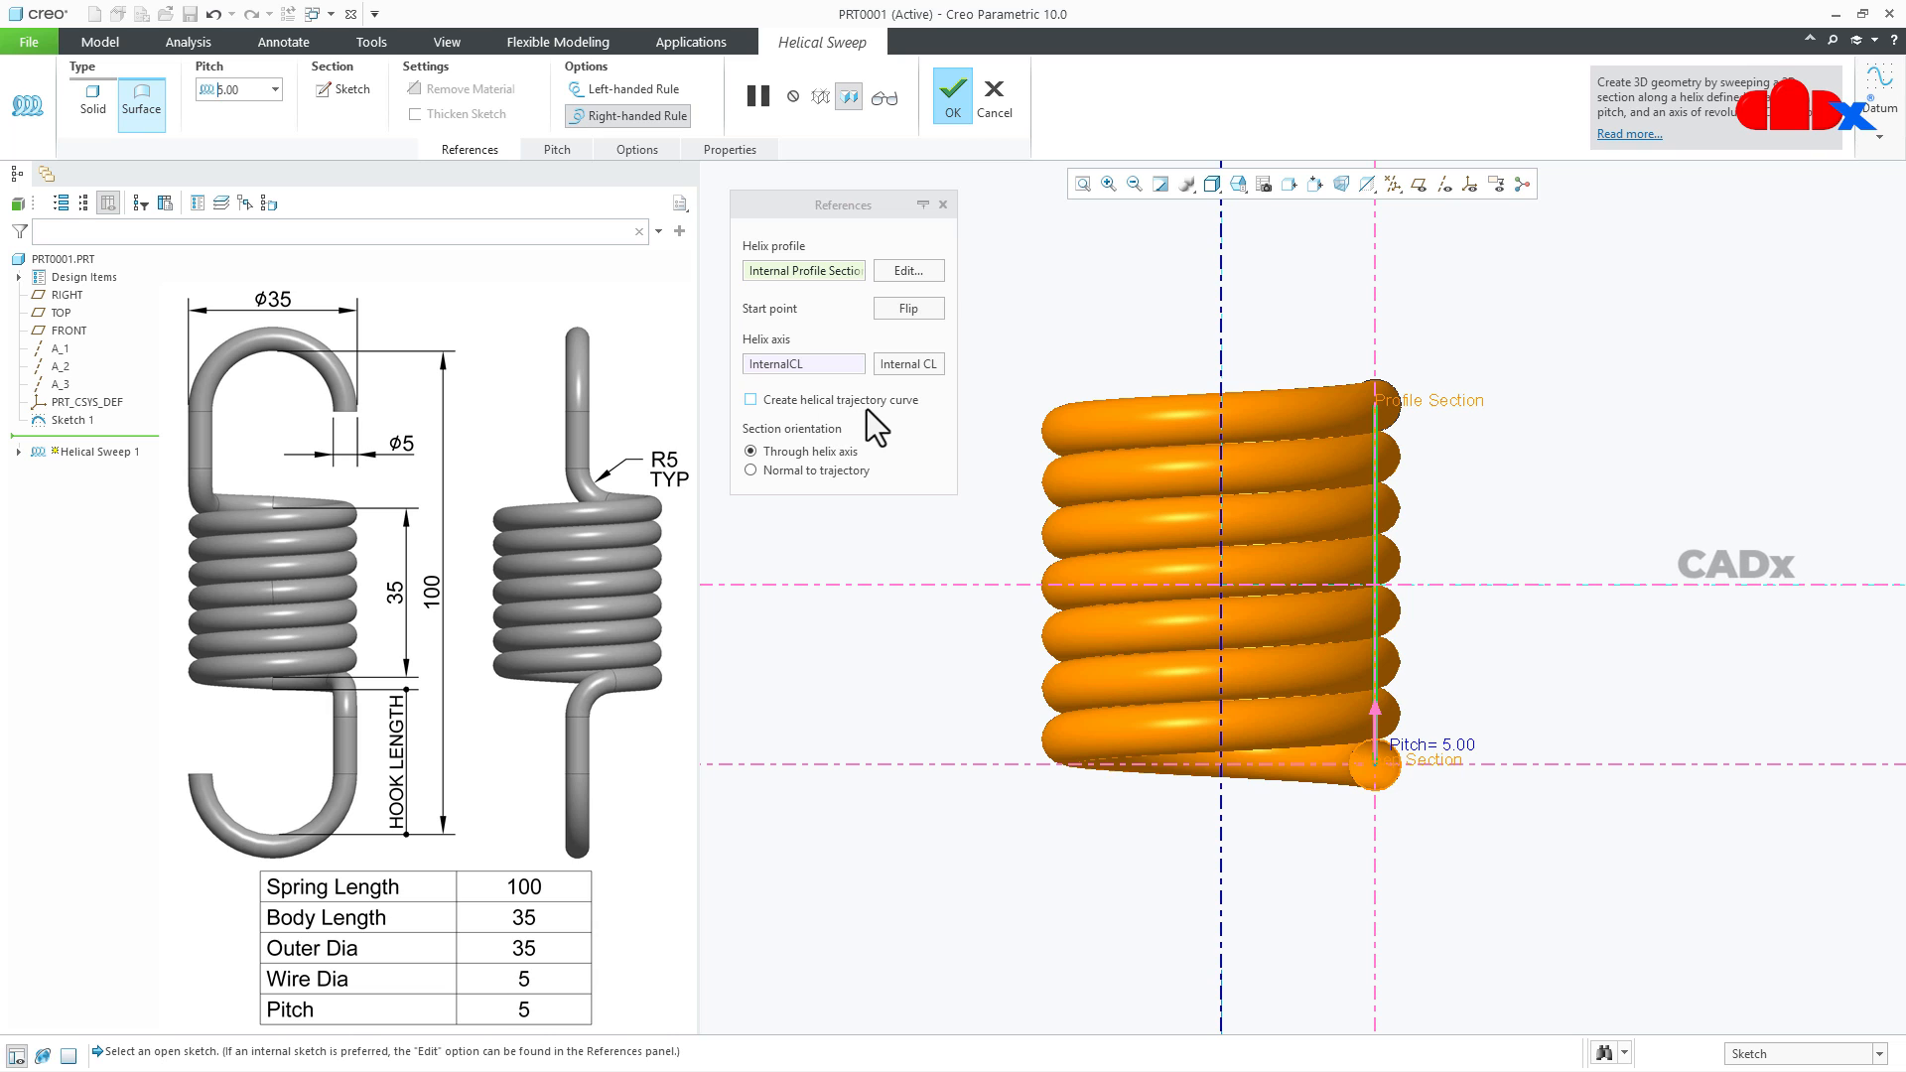
click(824, 406)
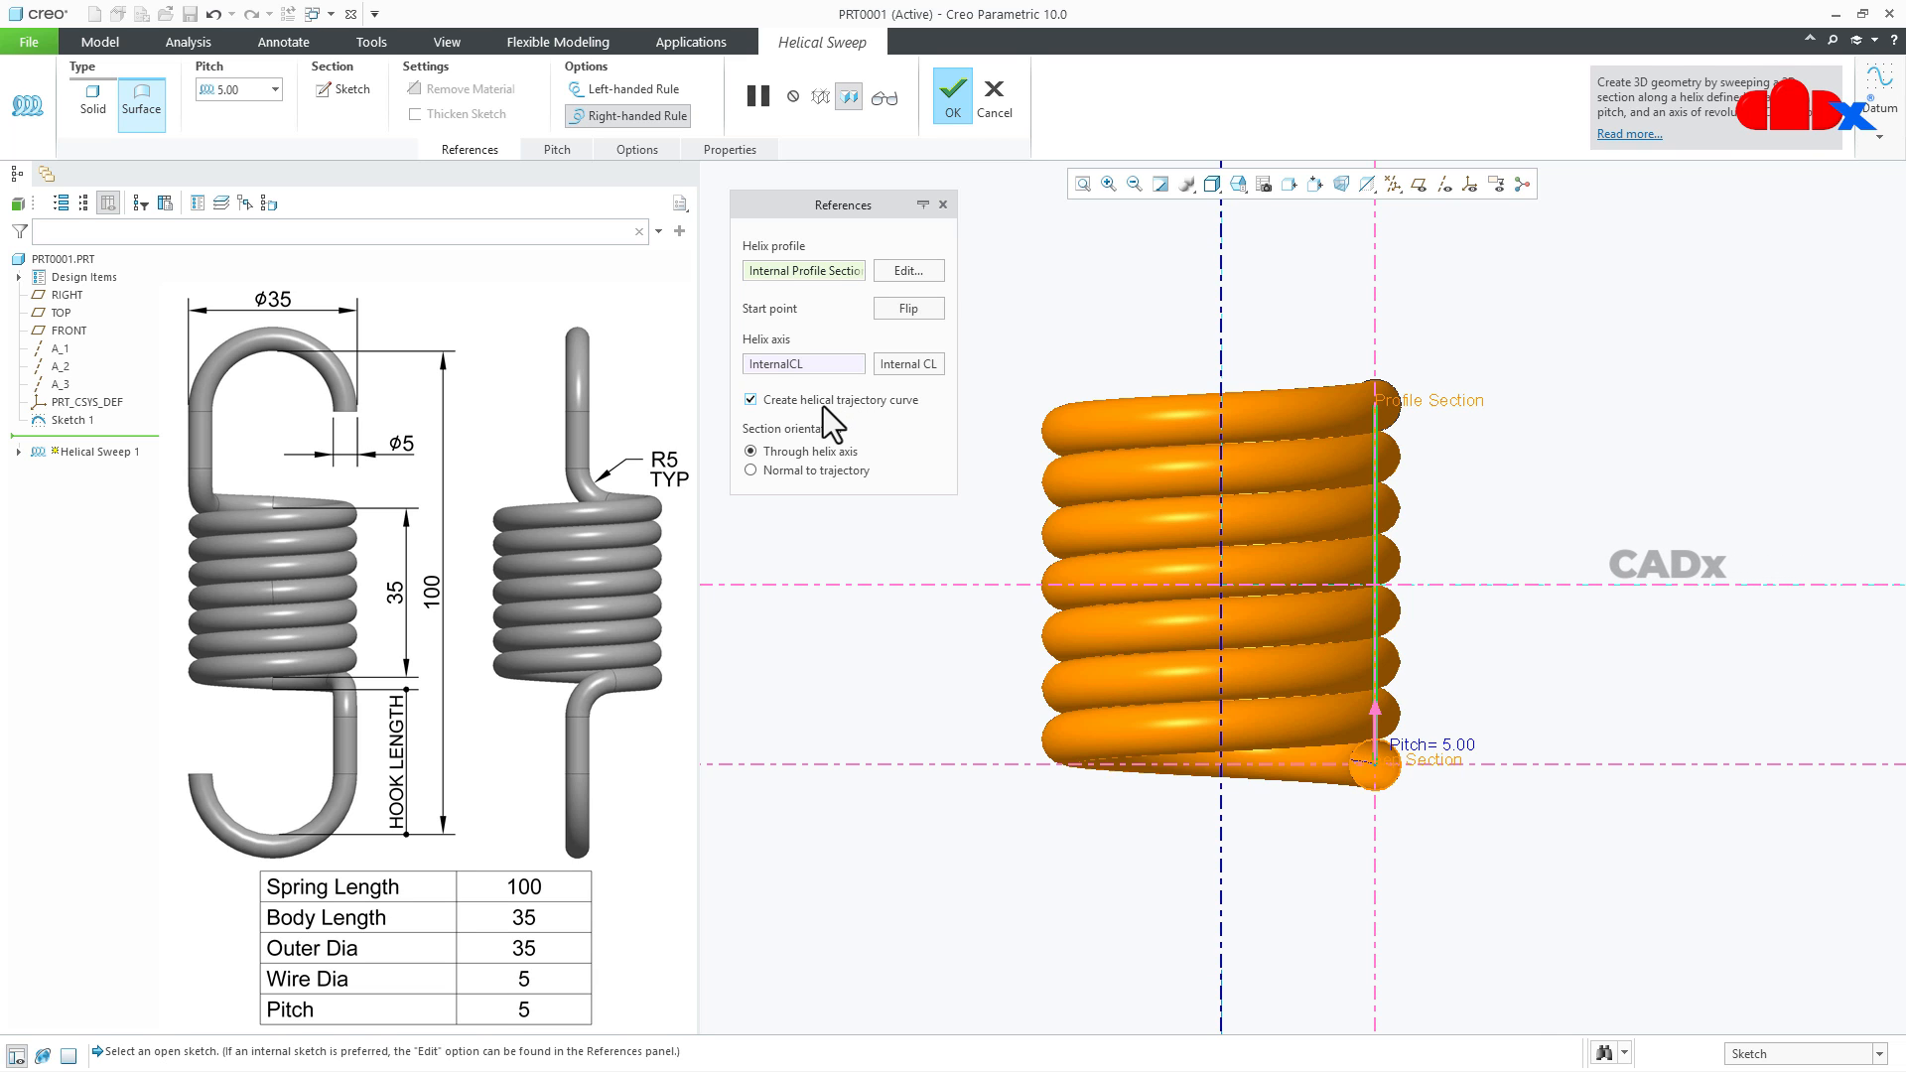
click(958, 95)
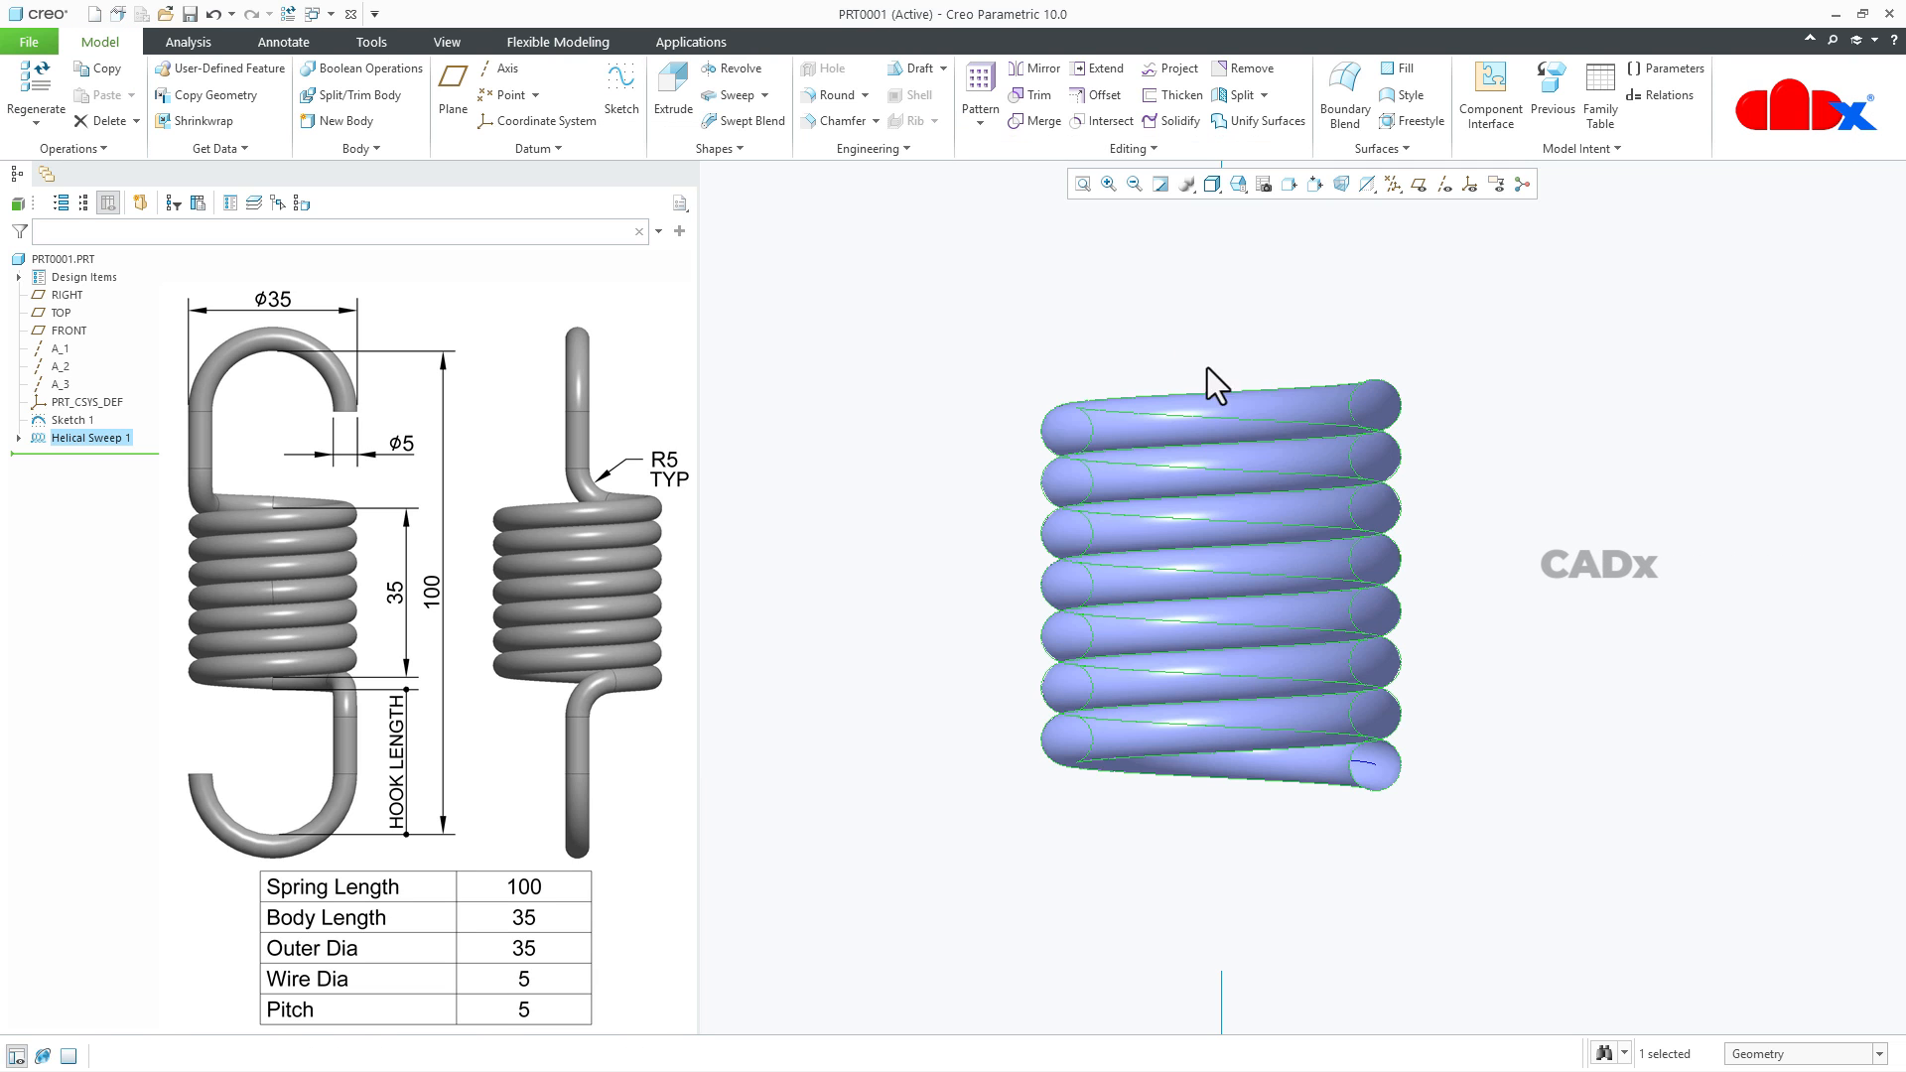
- Remove the helical sweep's surfaces with the Leave Open option so only the helical trajectory curve remains
click(1574, 607)
key(ctrl+d)
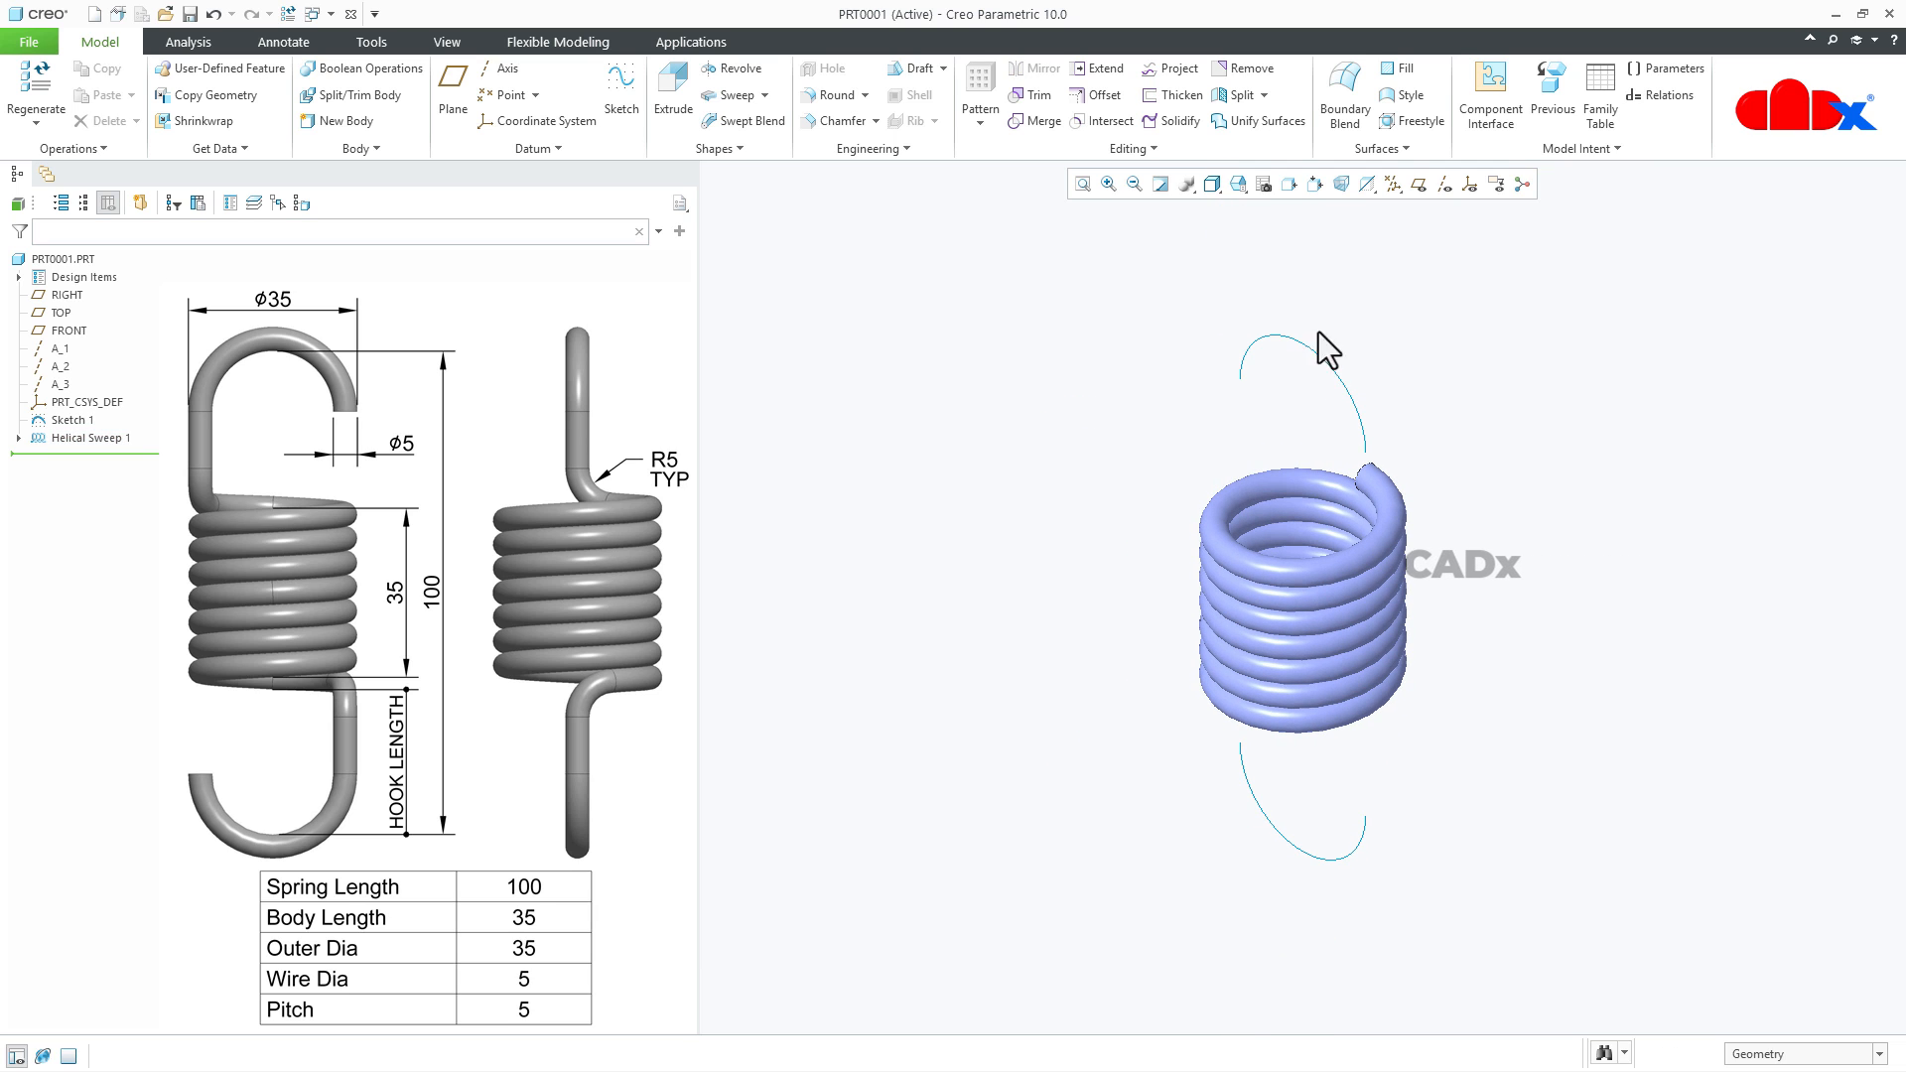
click(1251, 68)
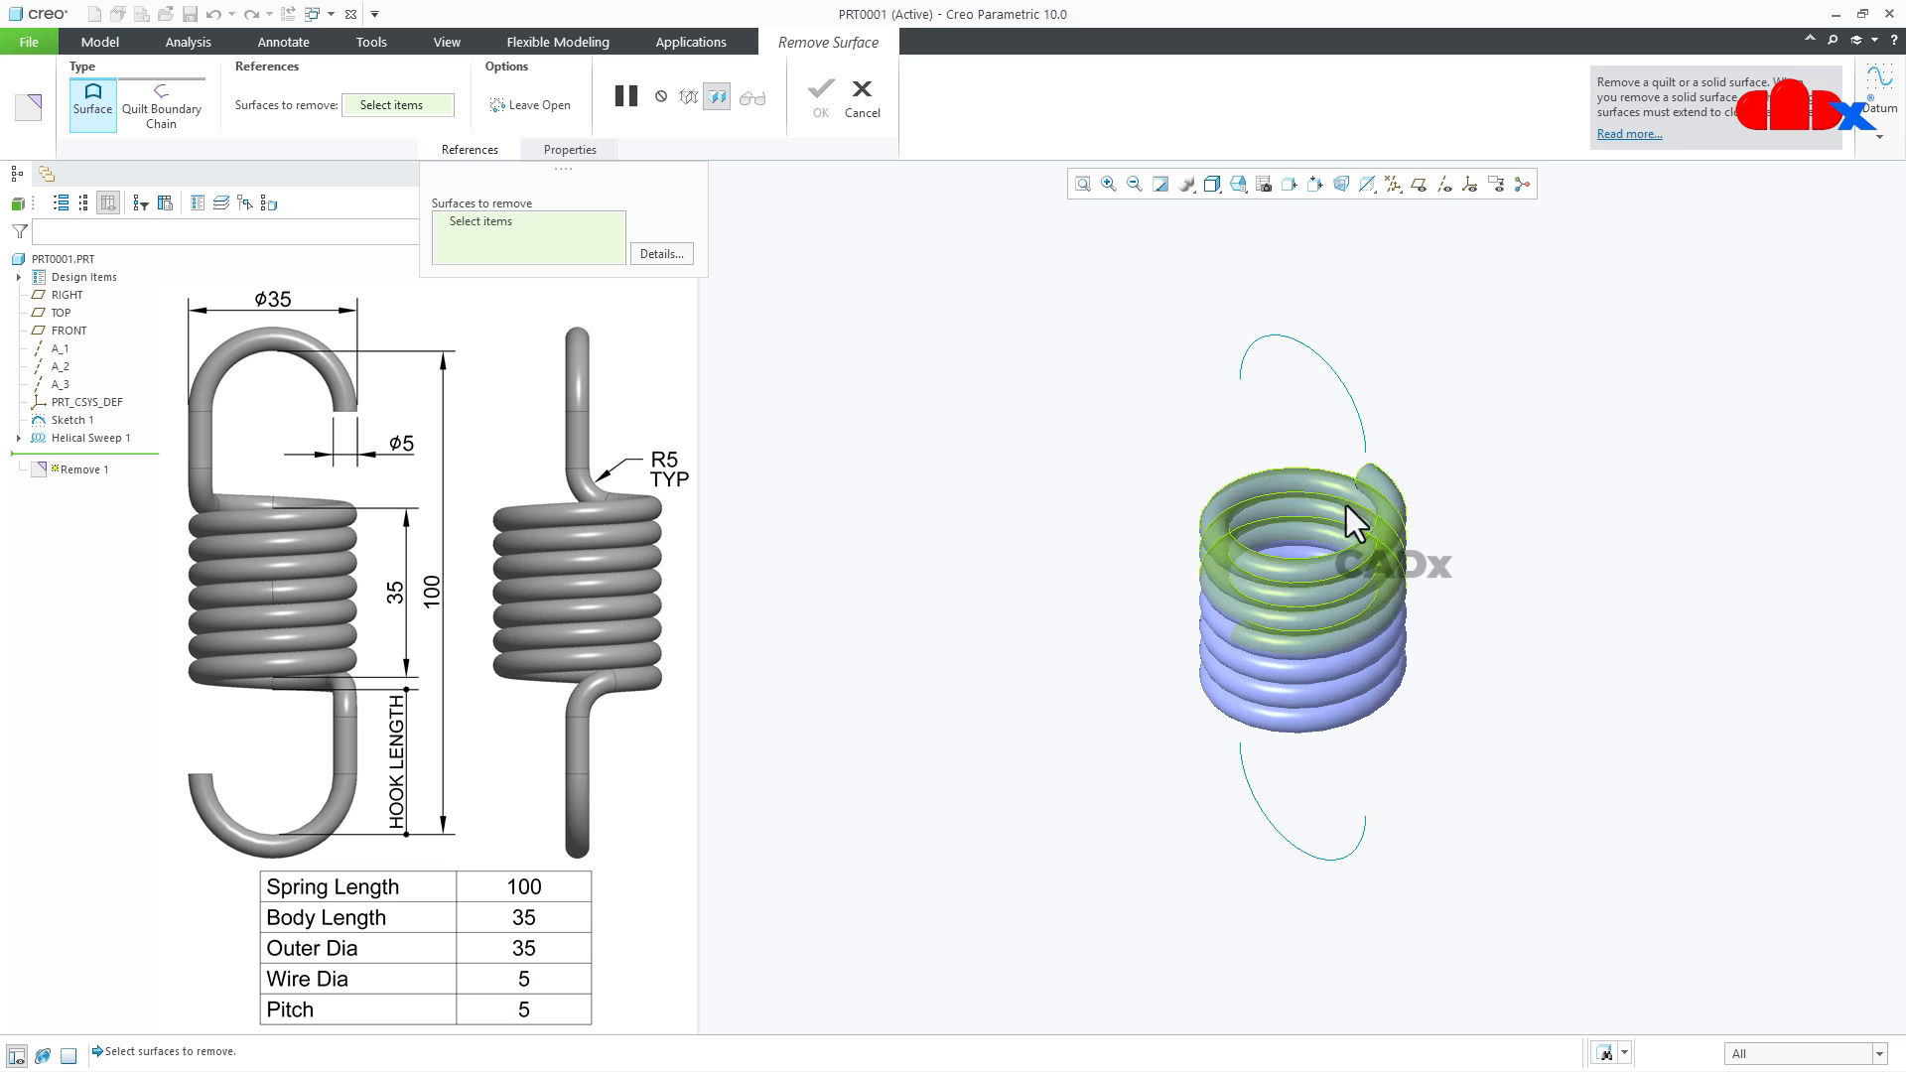
click(1351, 557)
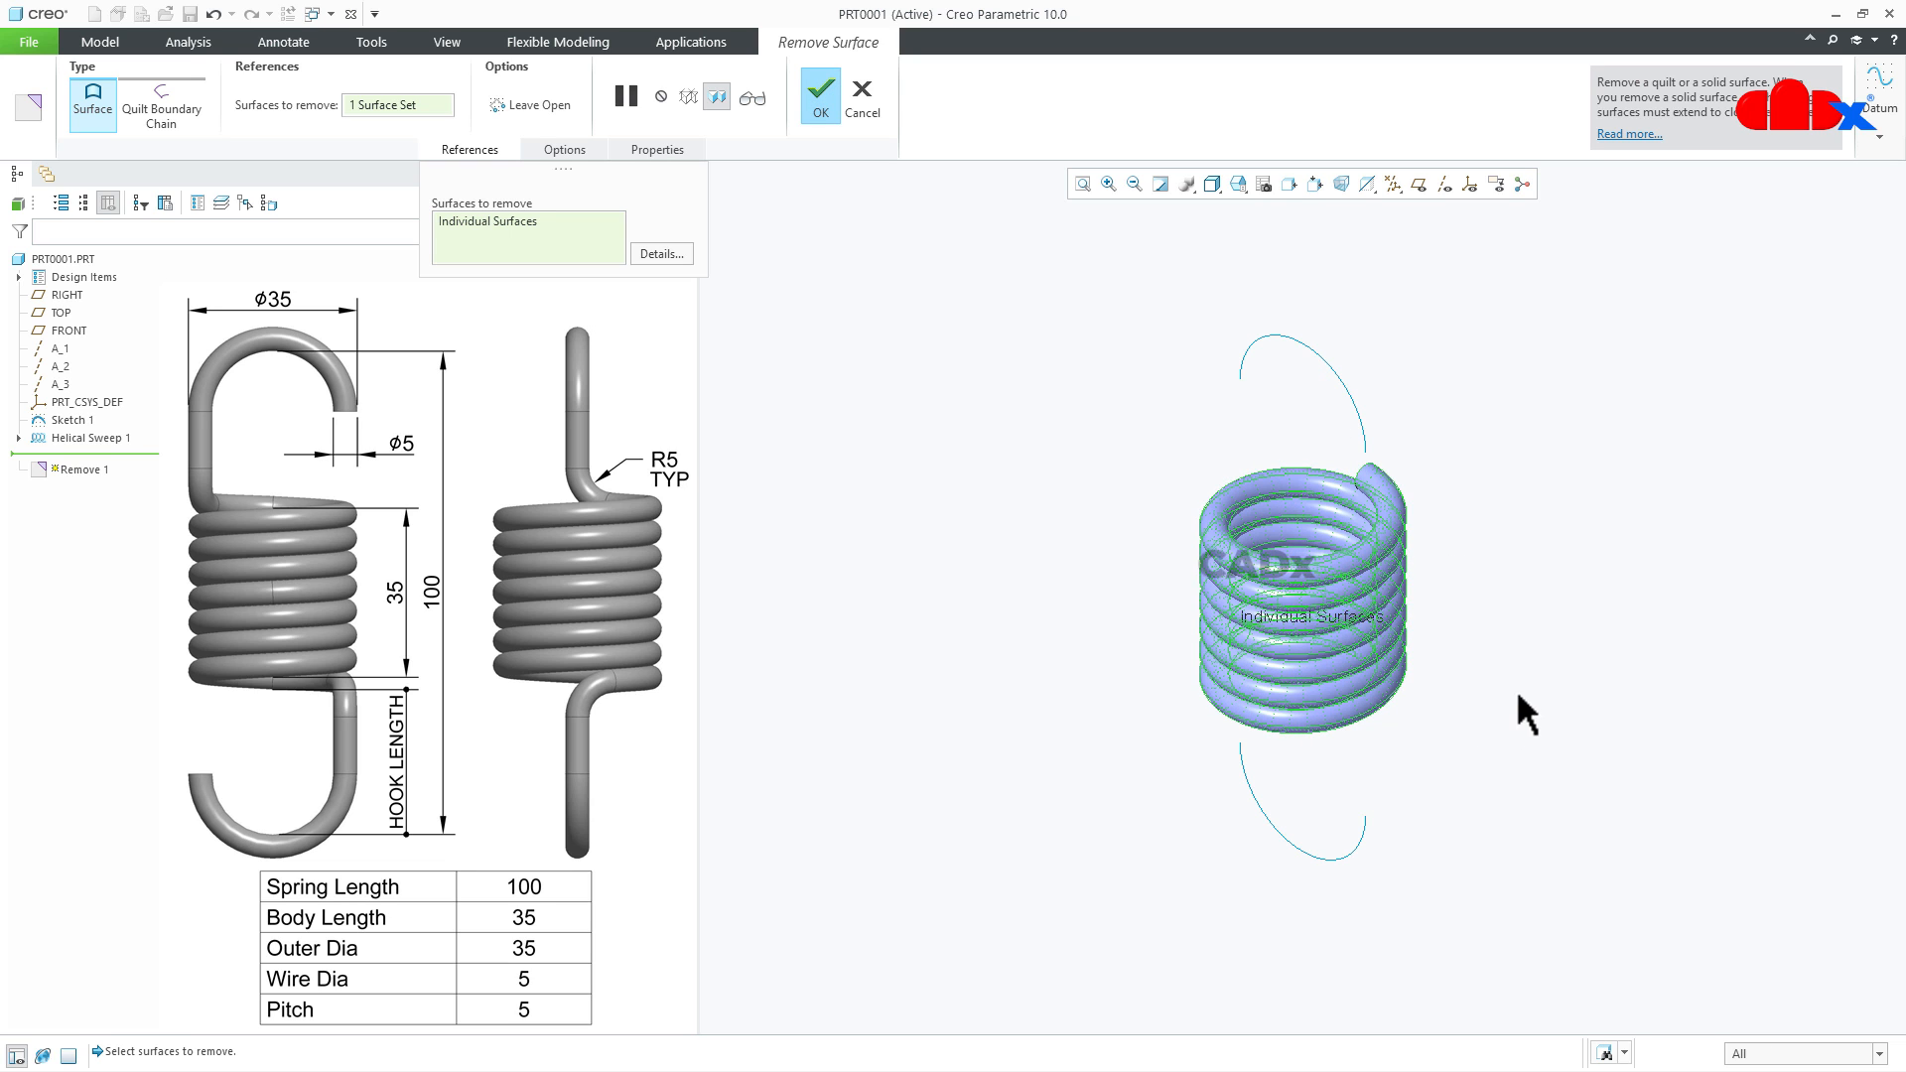
click(546, 112)
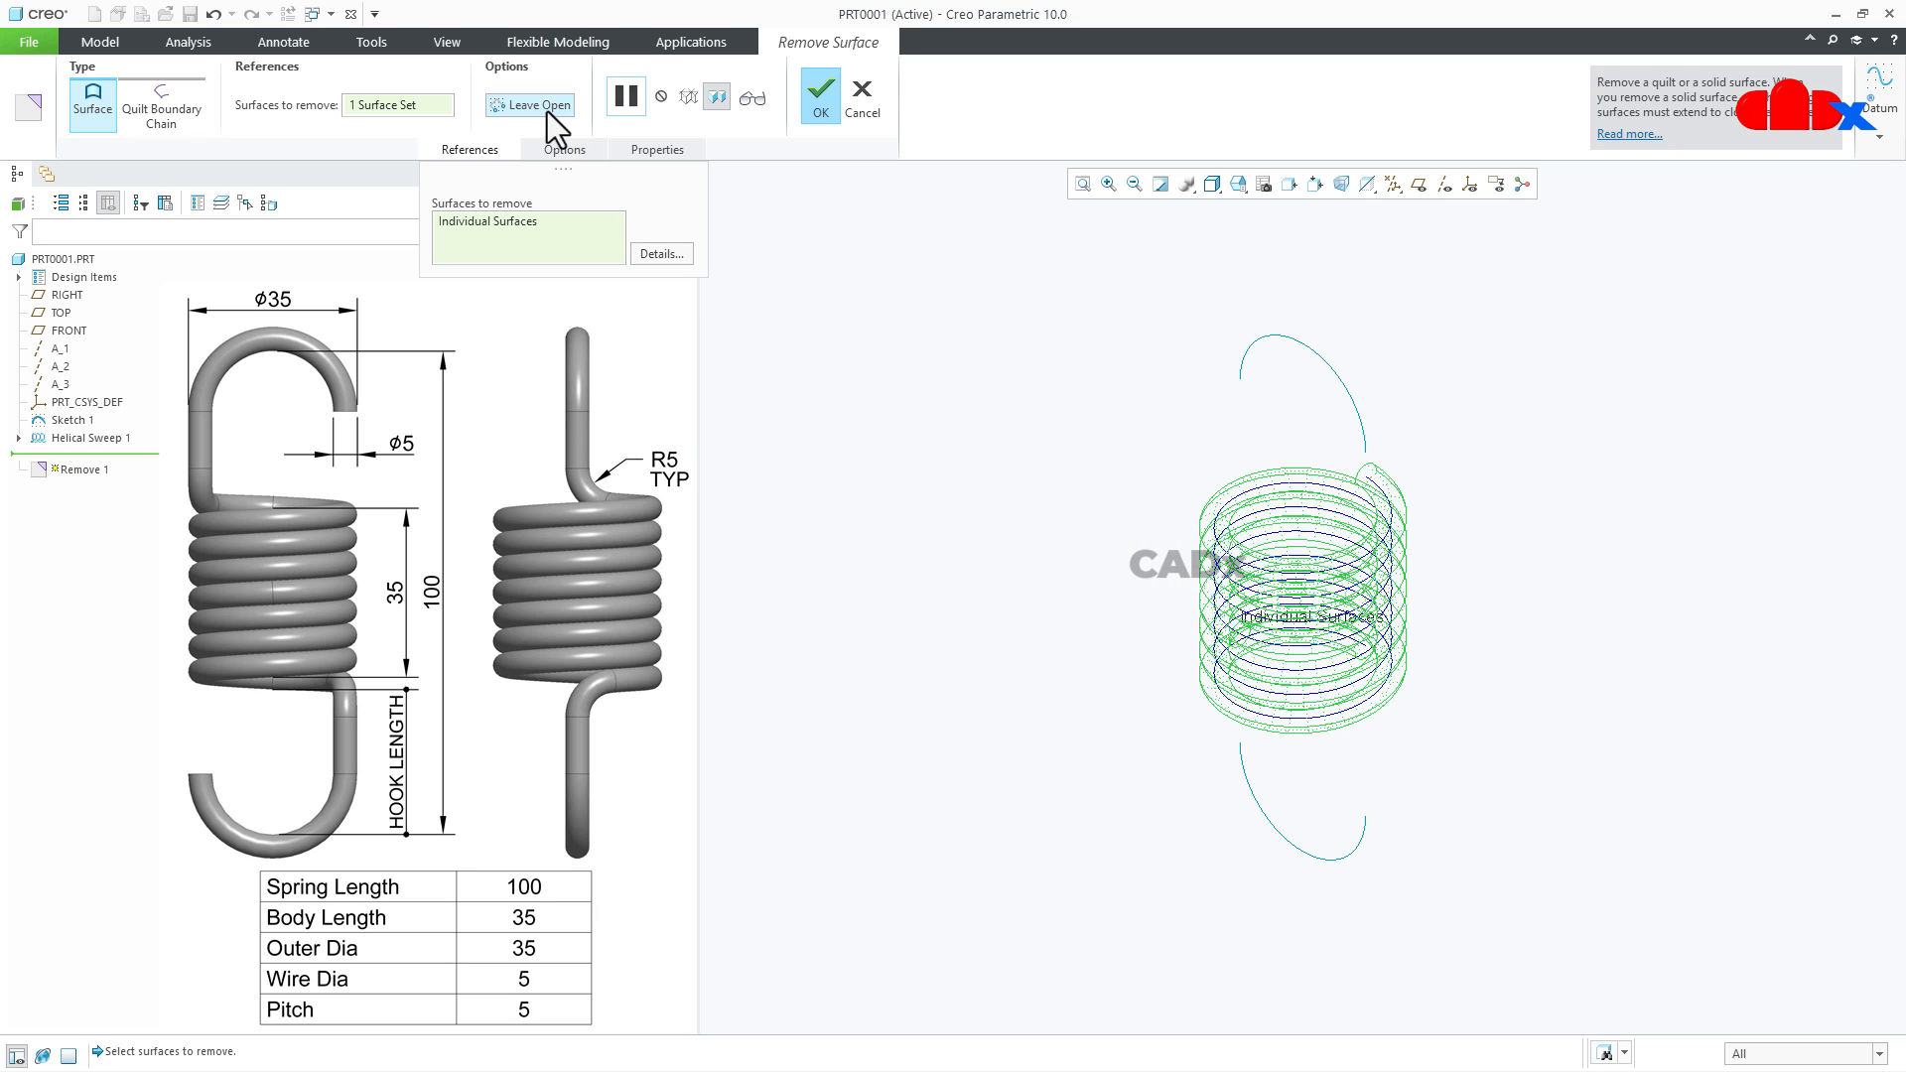
click(818, 99)
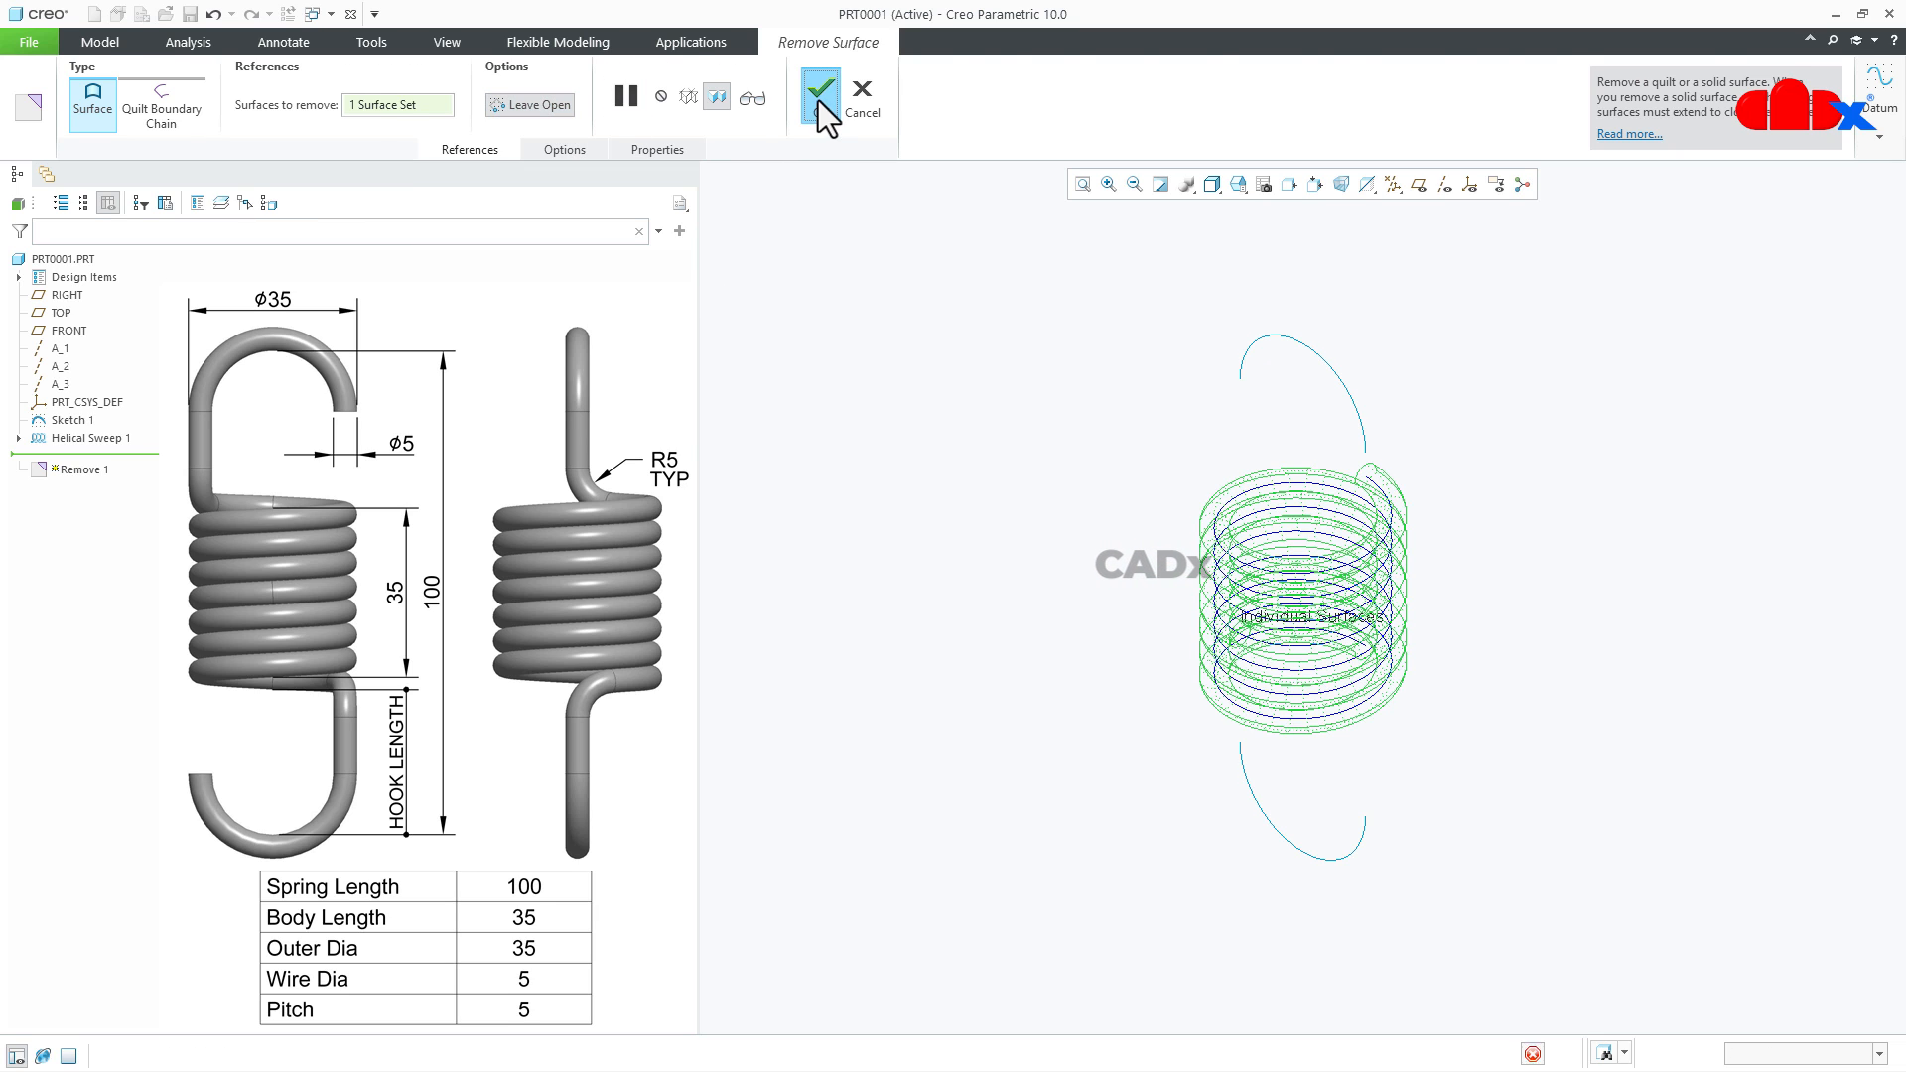
click(1490, 669)
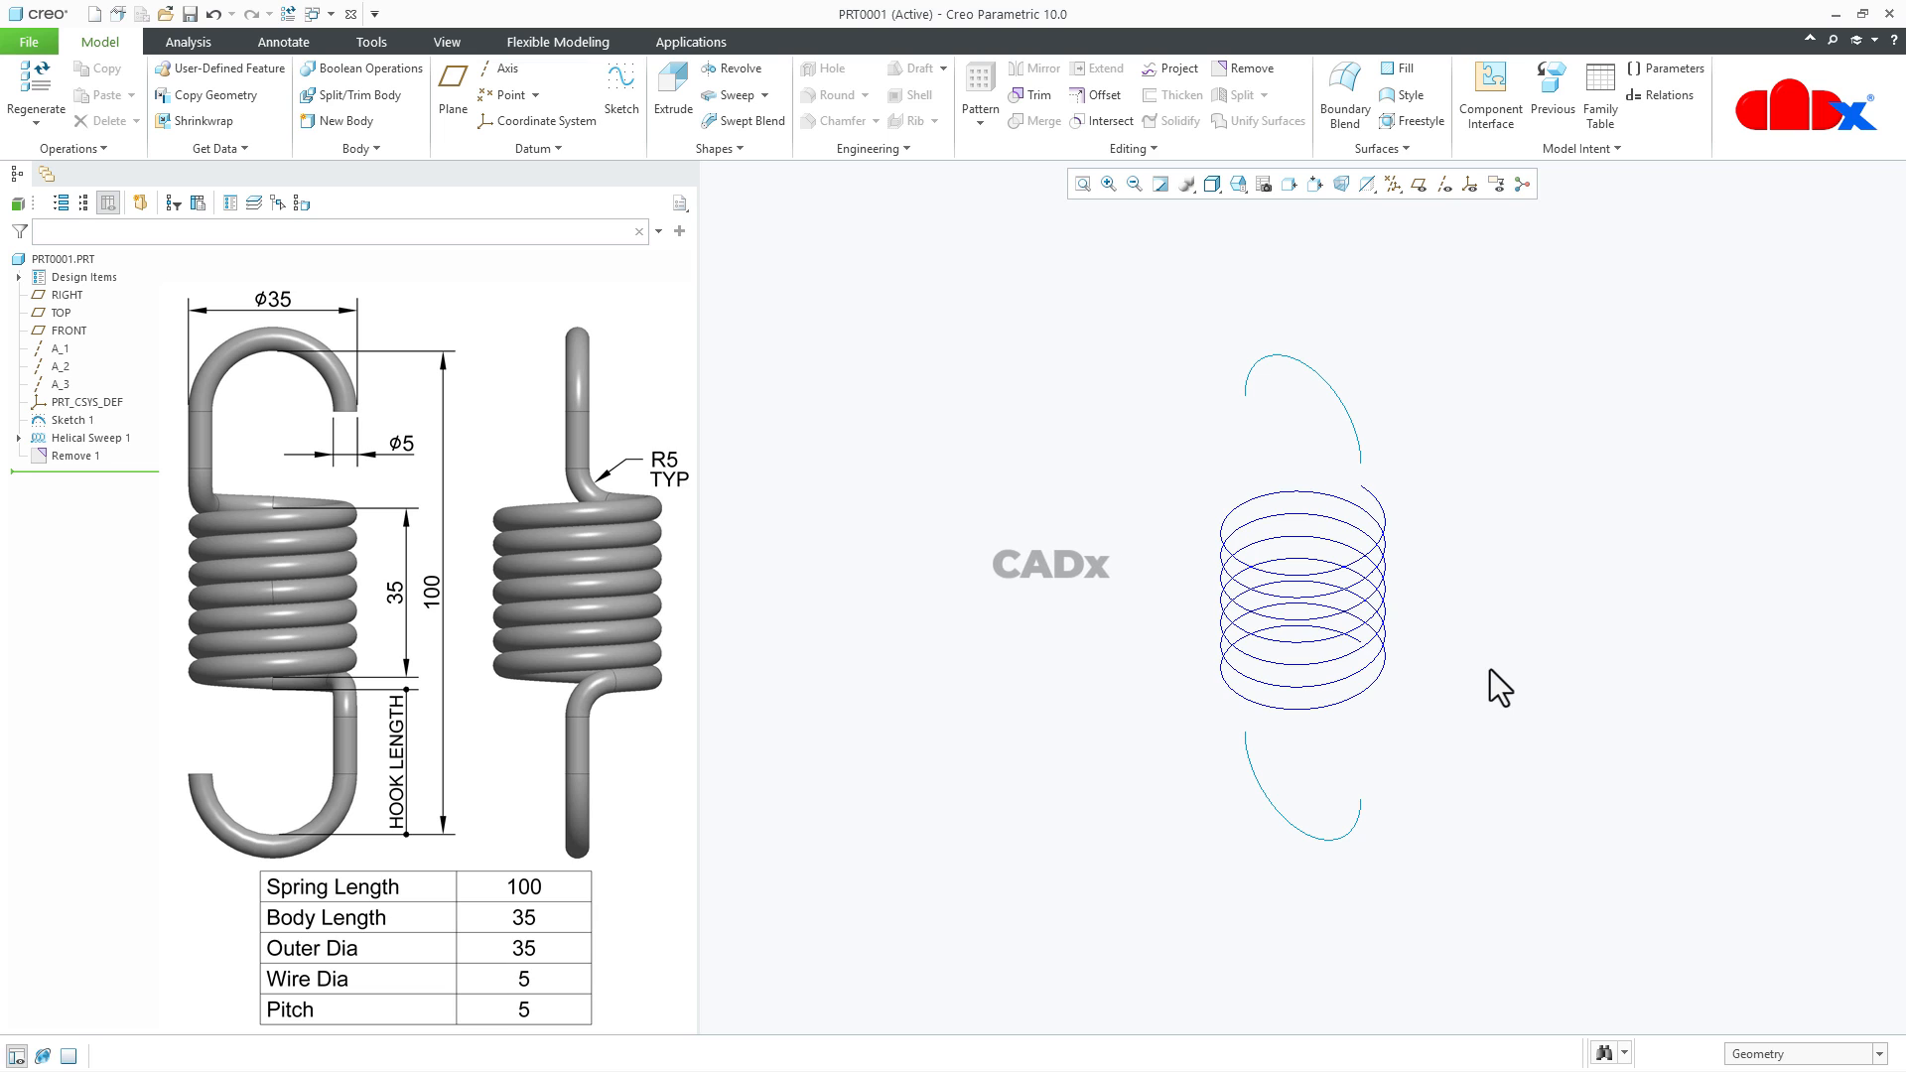
- Start a sketch on the TOP plane, view it straight on and add the helix curve as a sketch reference
click(619, 91)
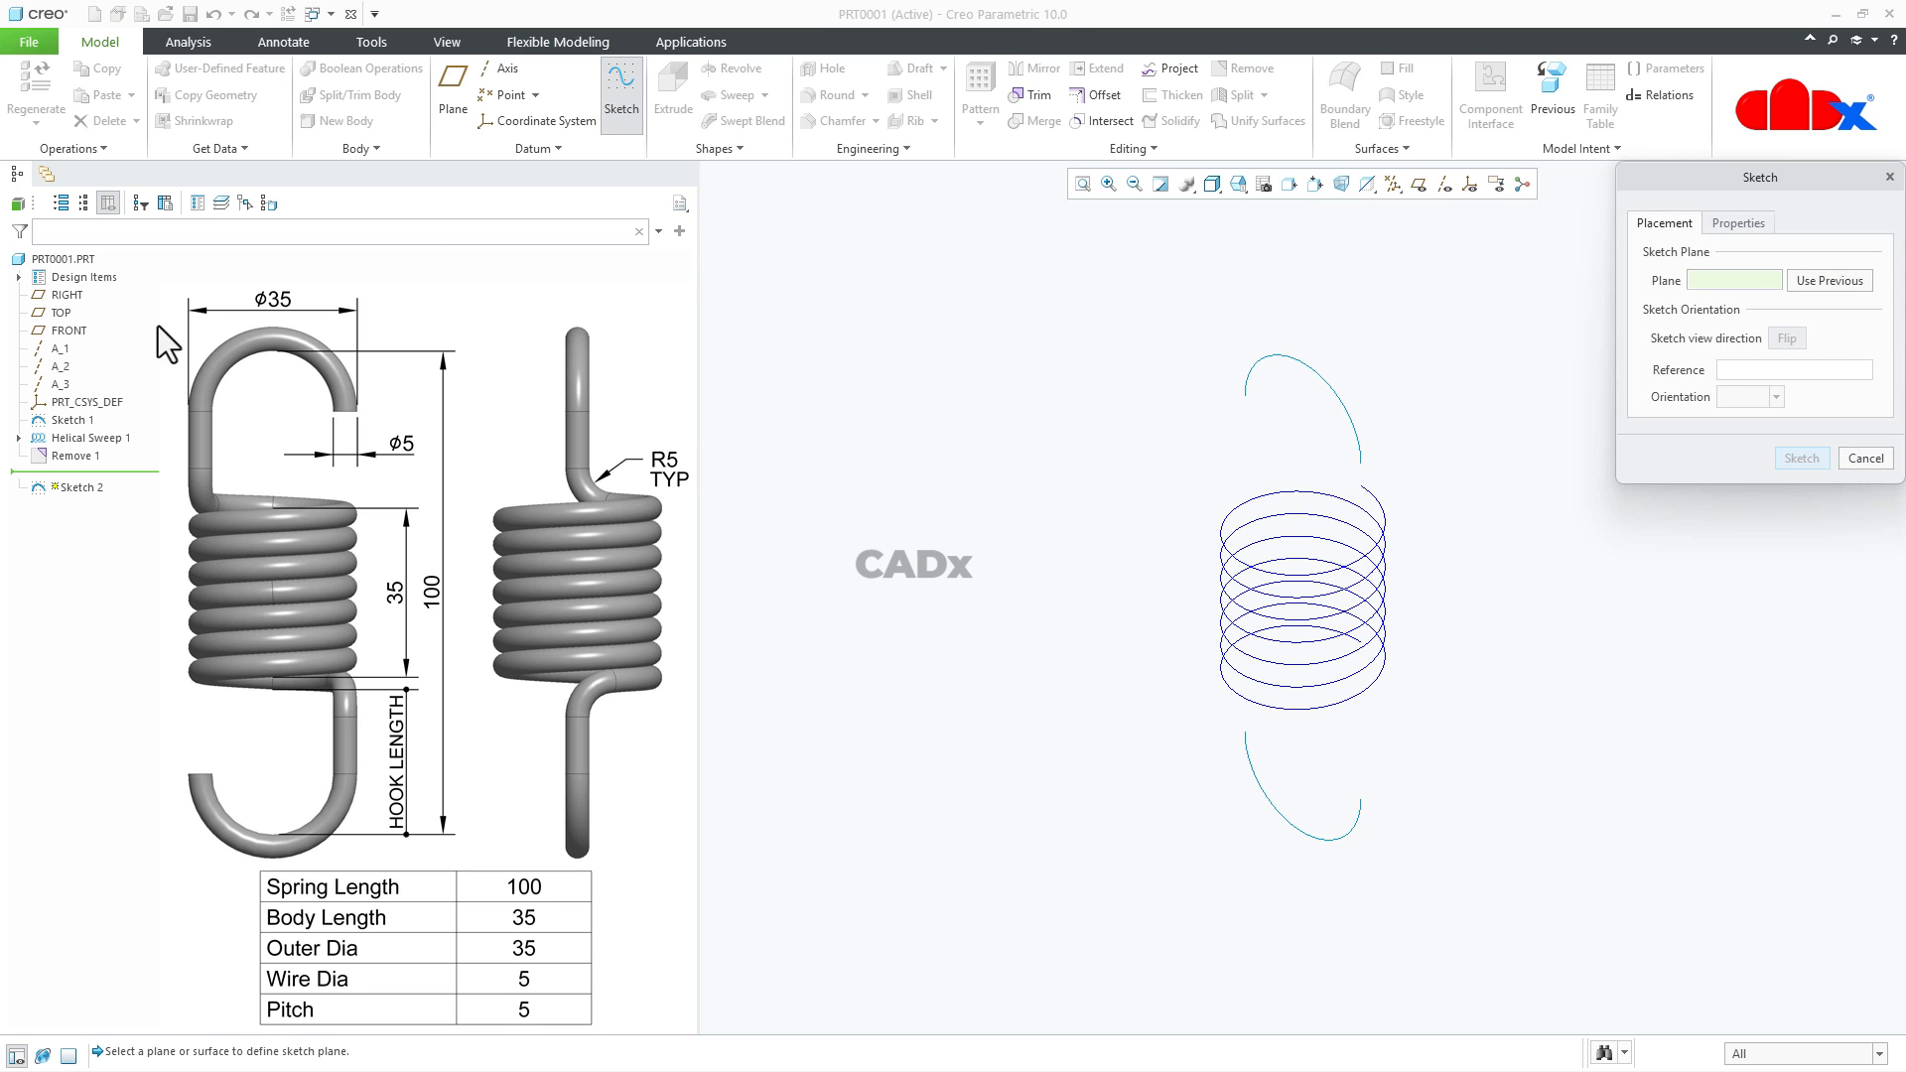
click(60, 313)
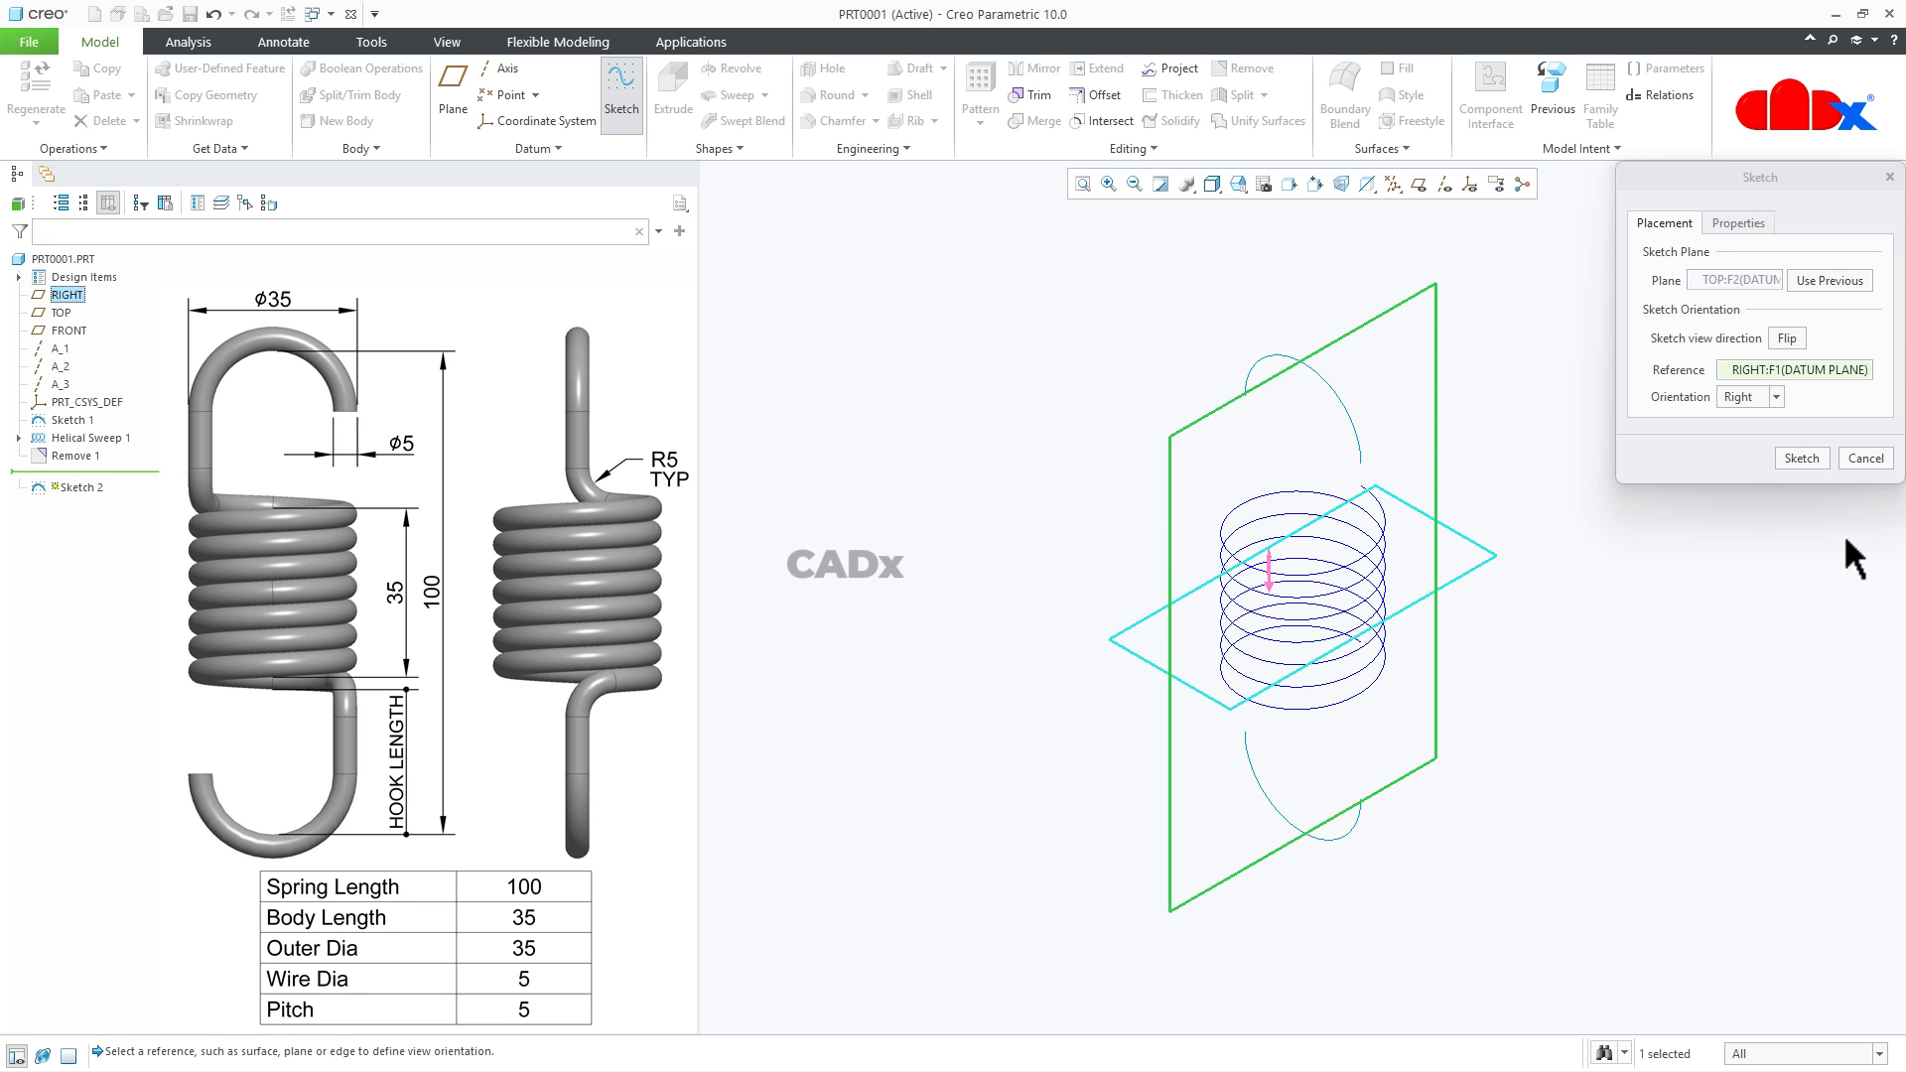
click(1812, 461)
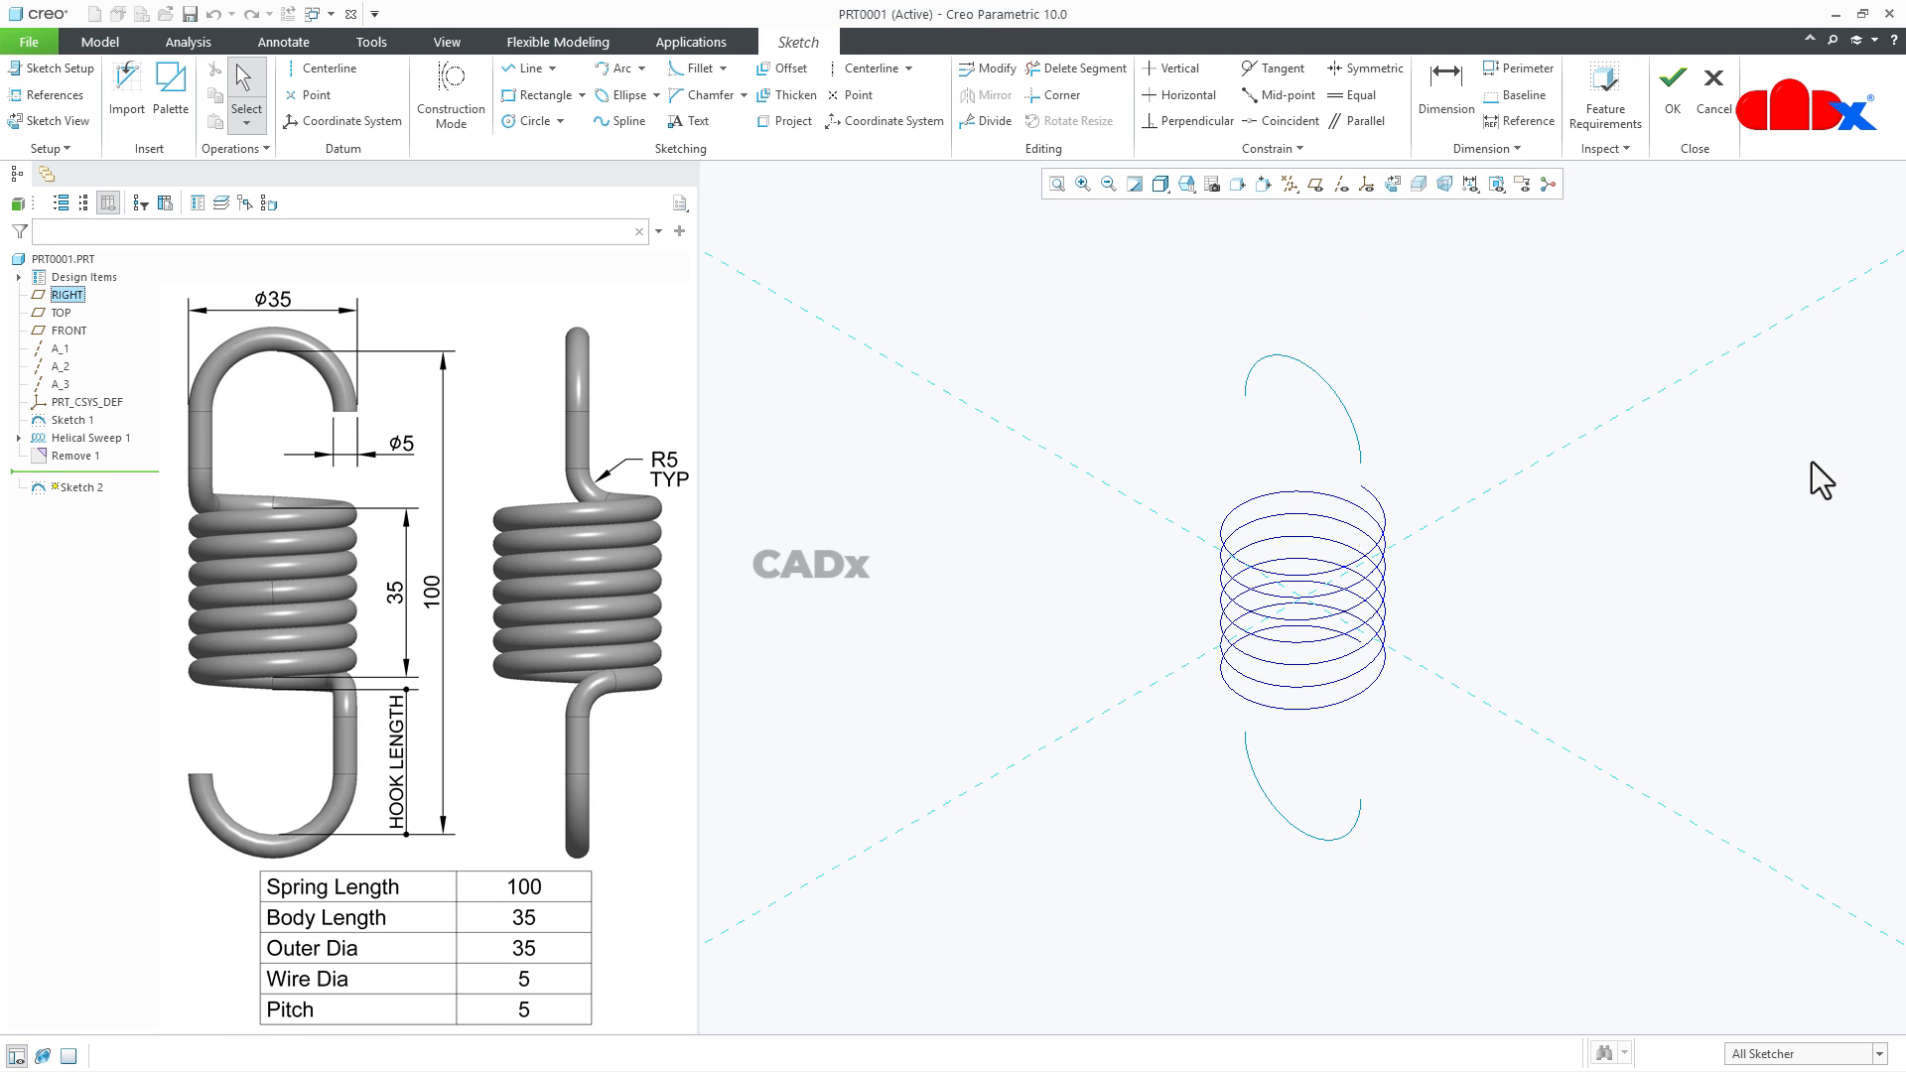
click(1393, 183)
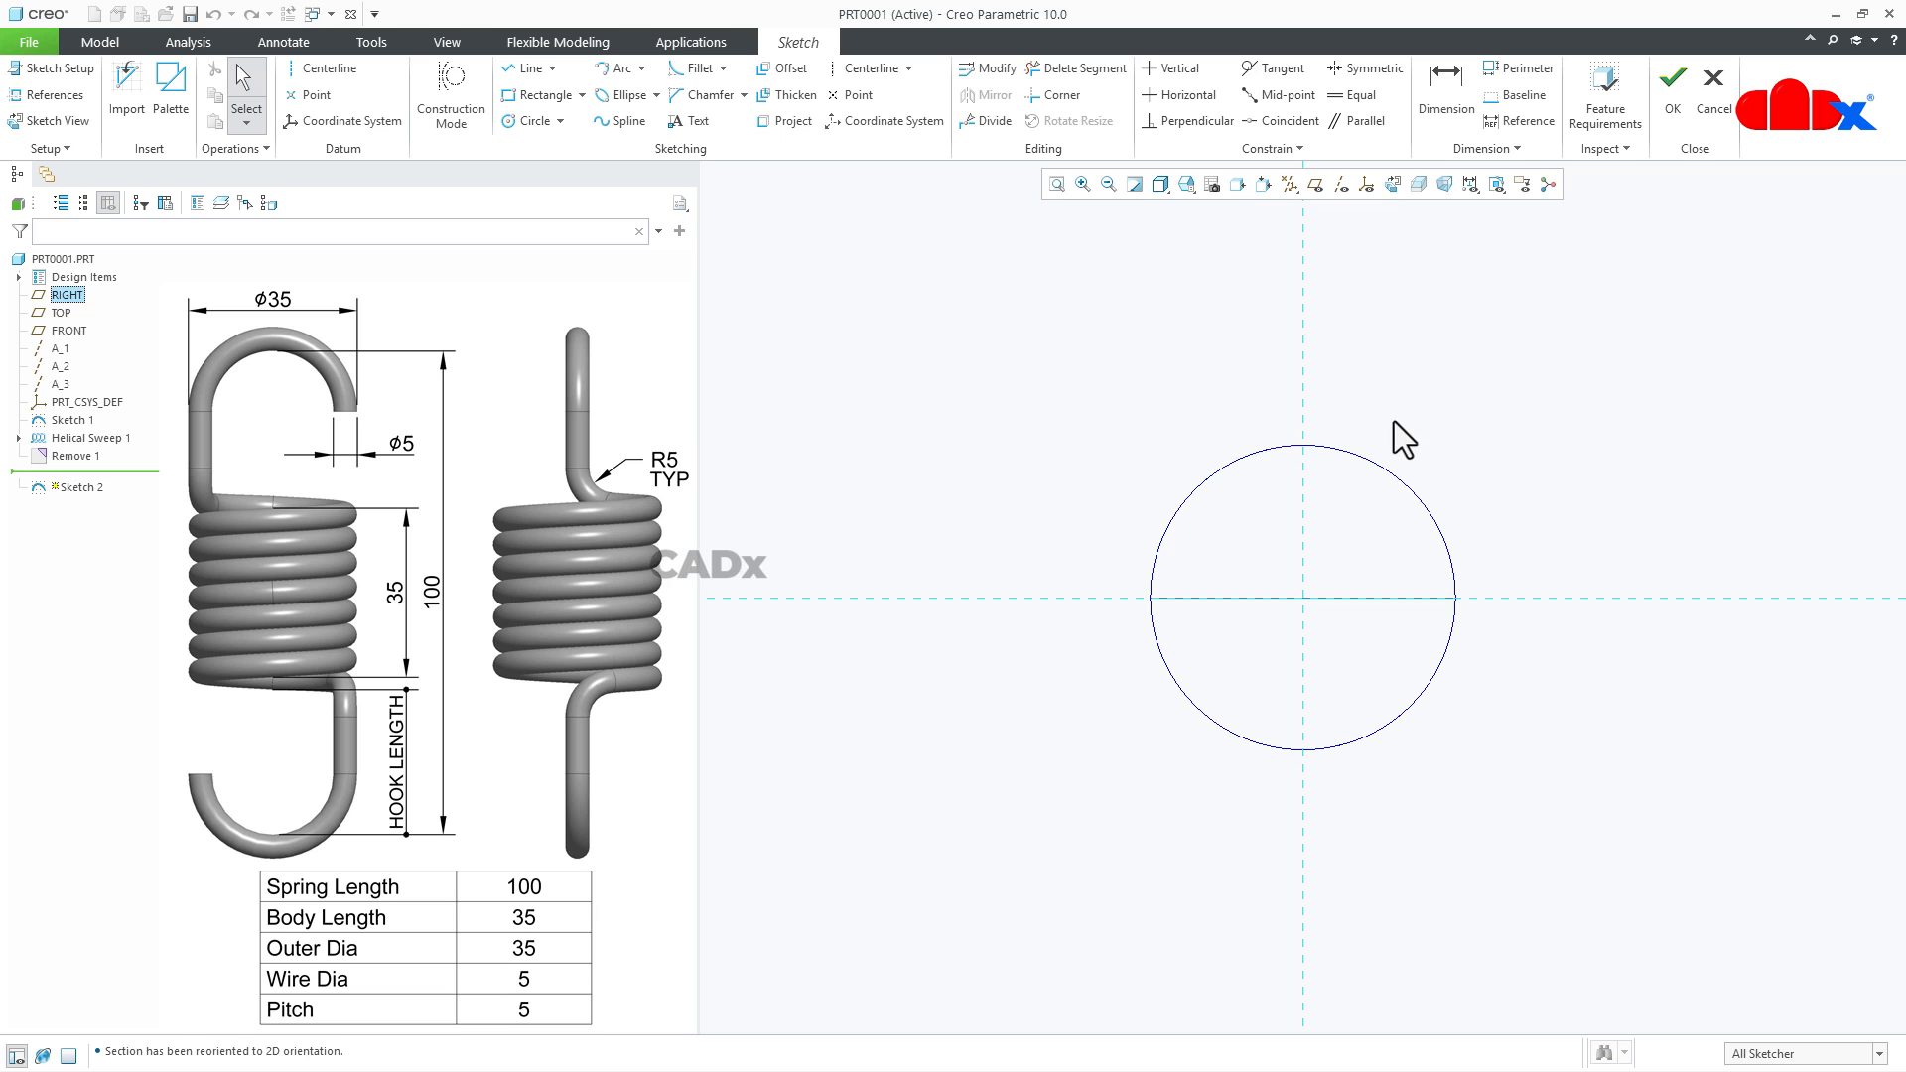
click(41, 96)
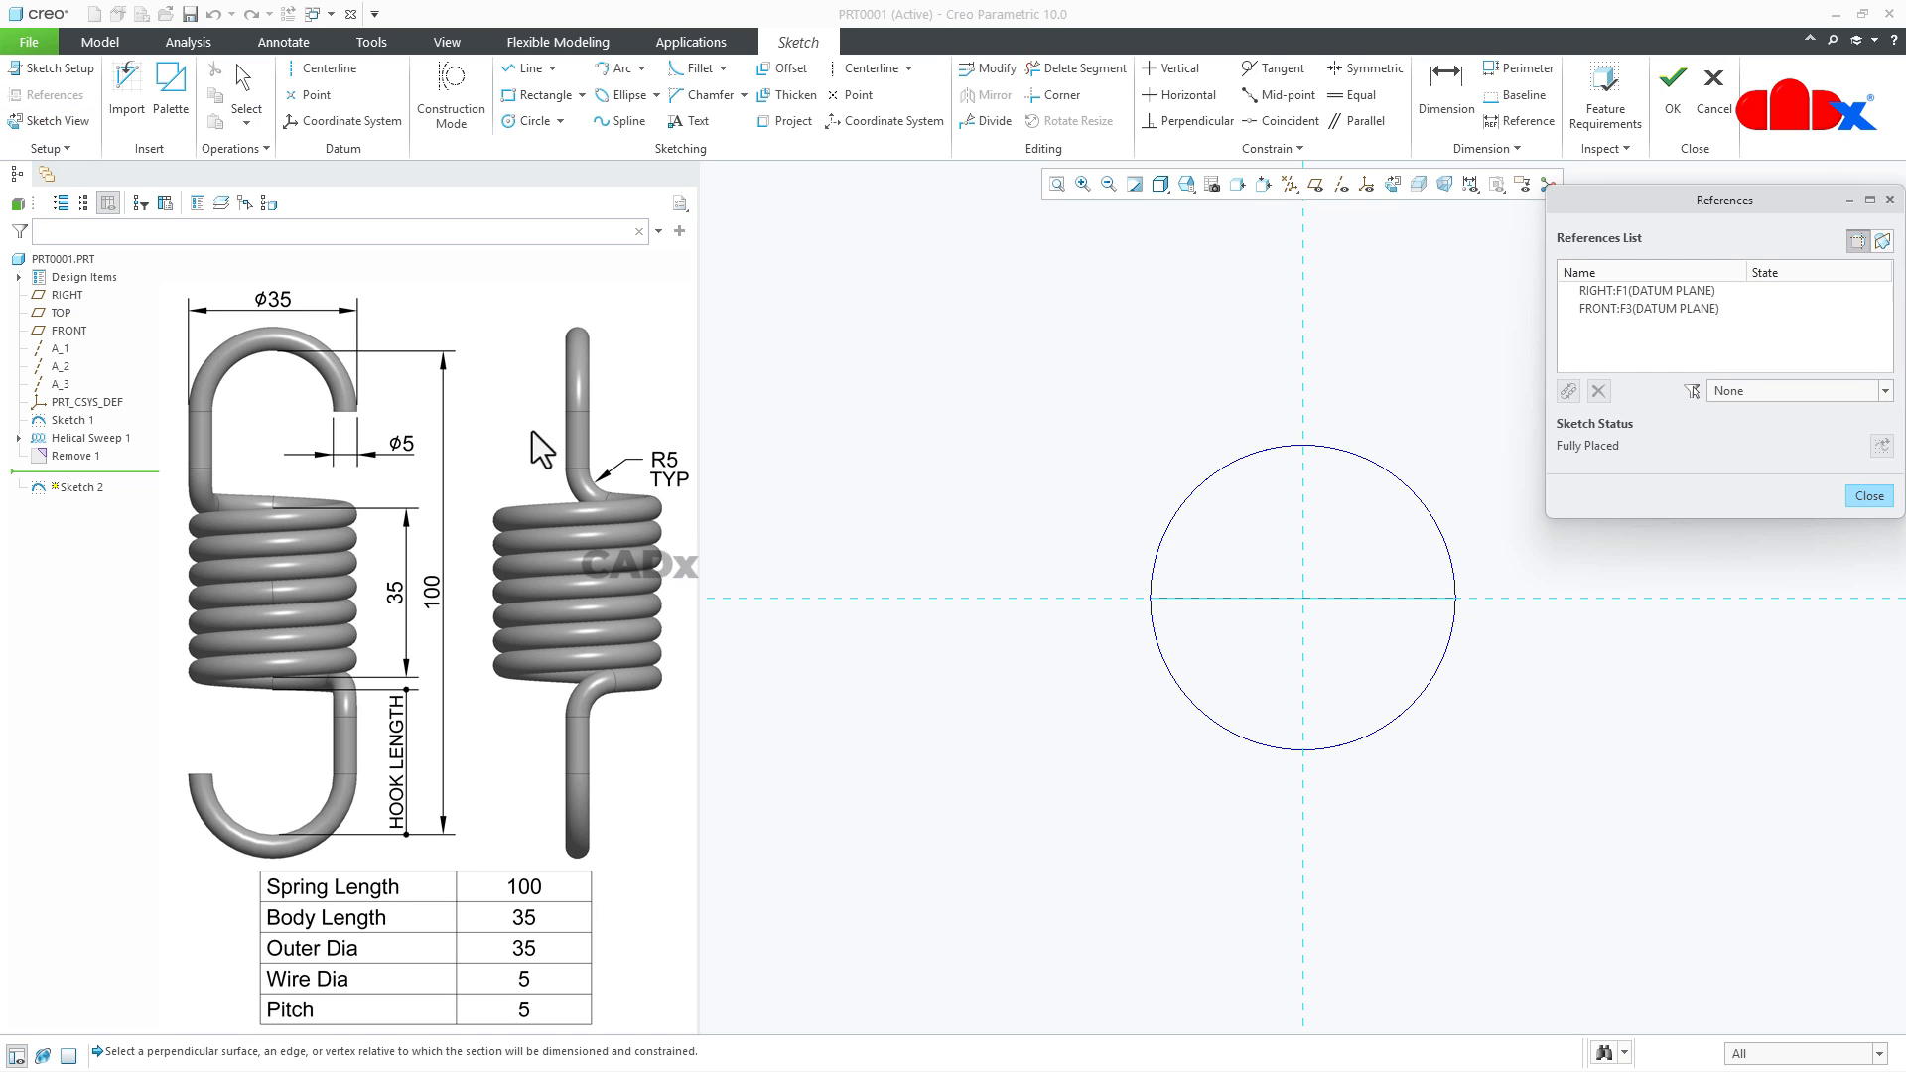
click(1181, 516)
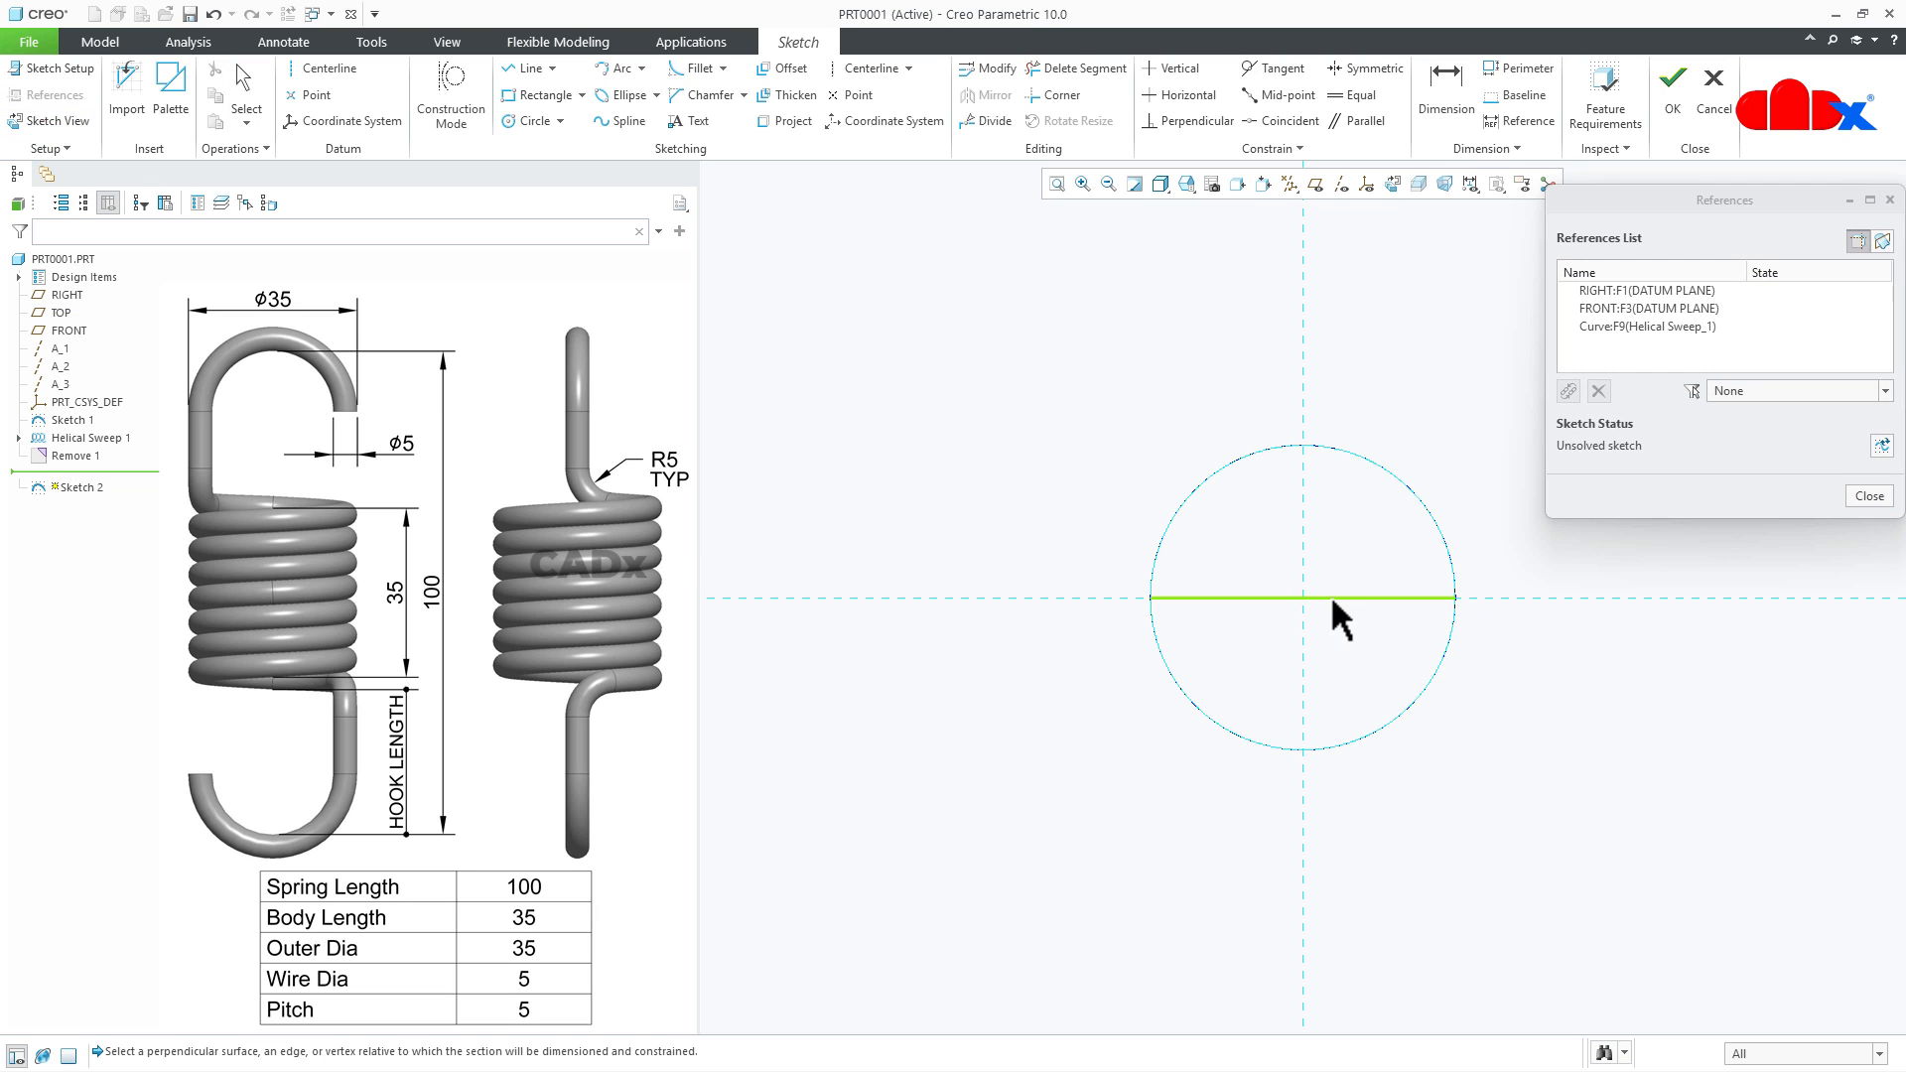
middle_click(1261, 551)
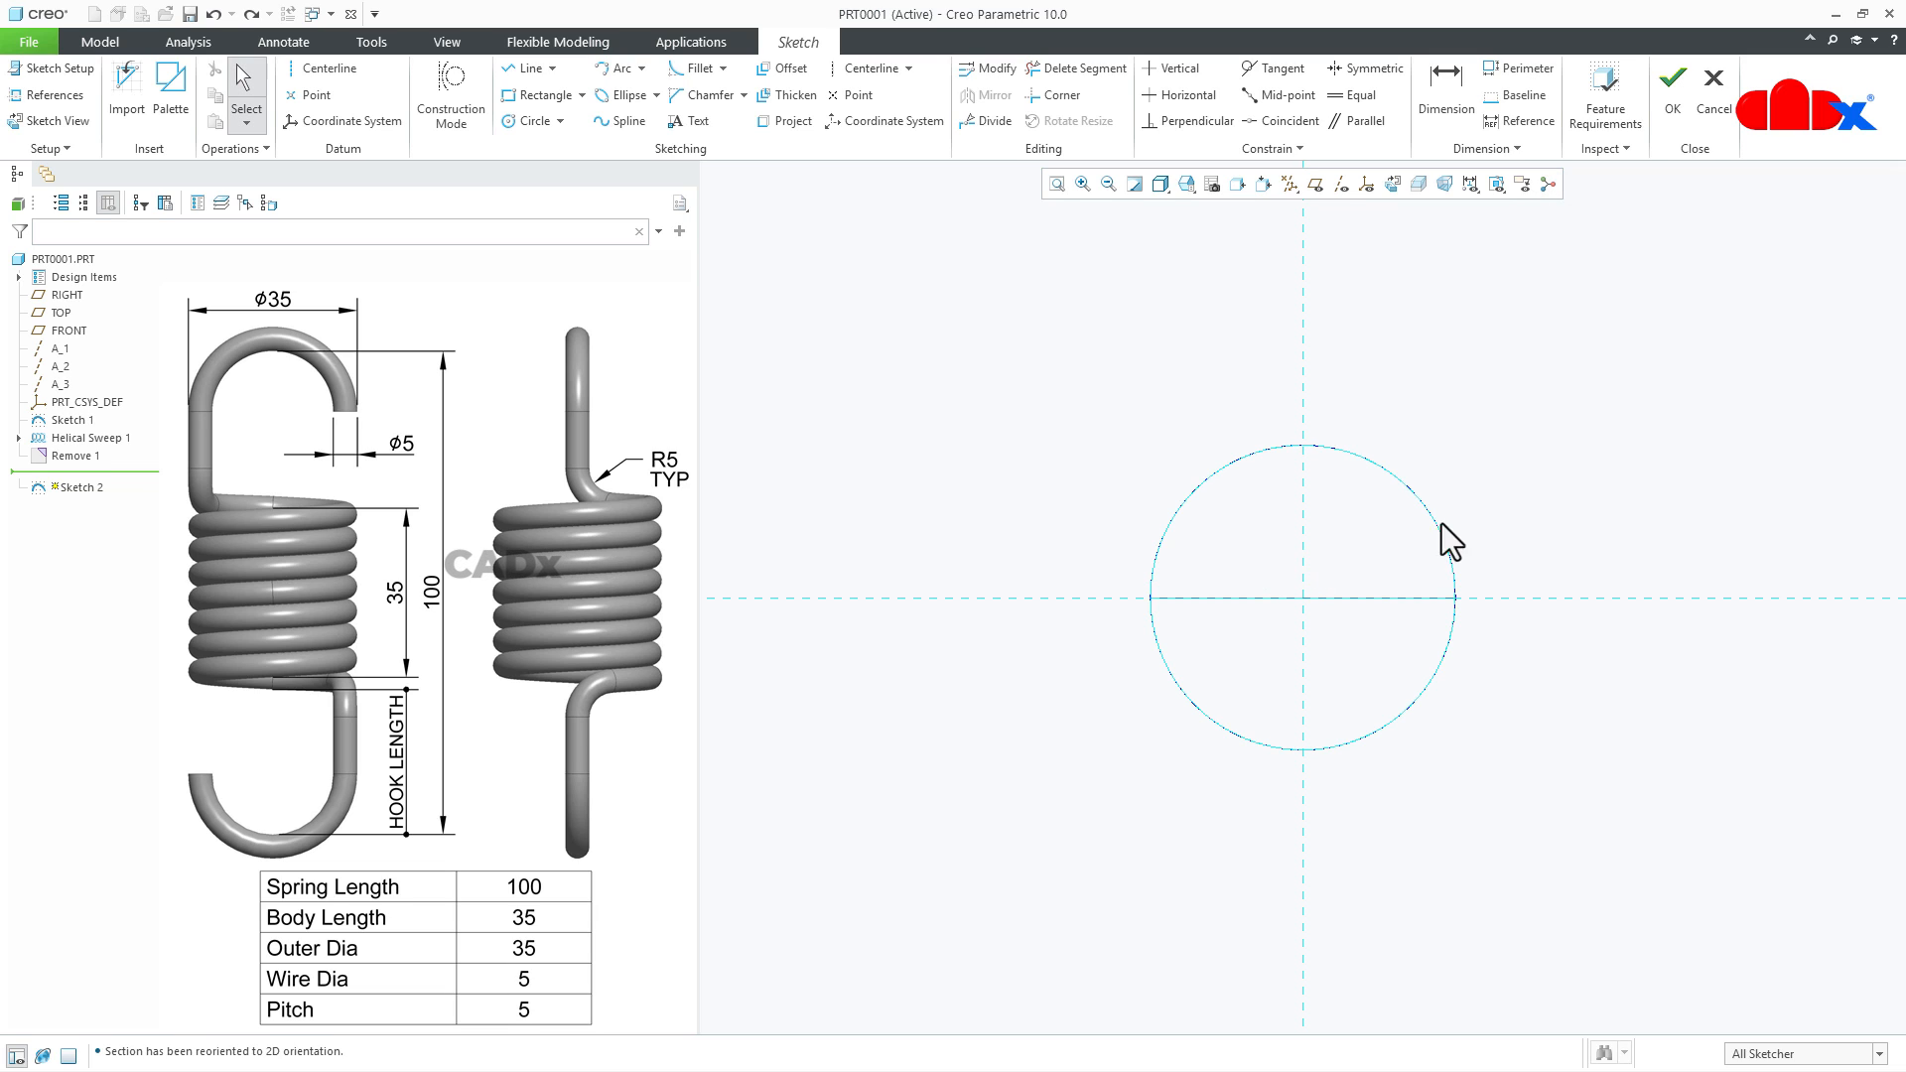
- Sketch a quarter-circle centre arc about the origin on the helix outline, from the horizontal to the vertical reference, and finish the sketch
click(646, 76)
click(657, 116)
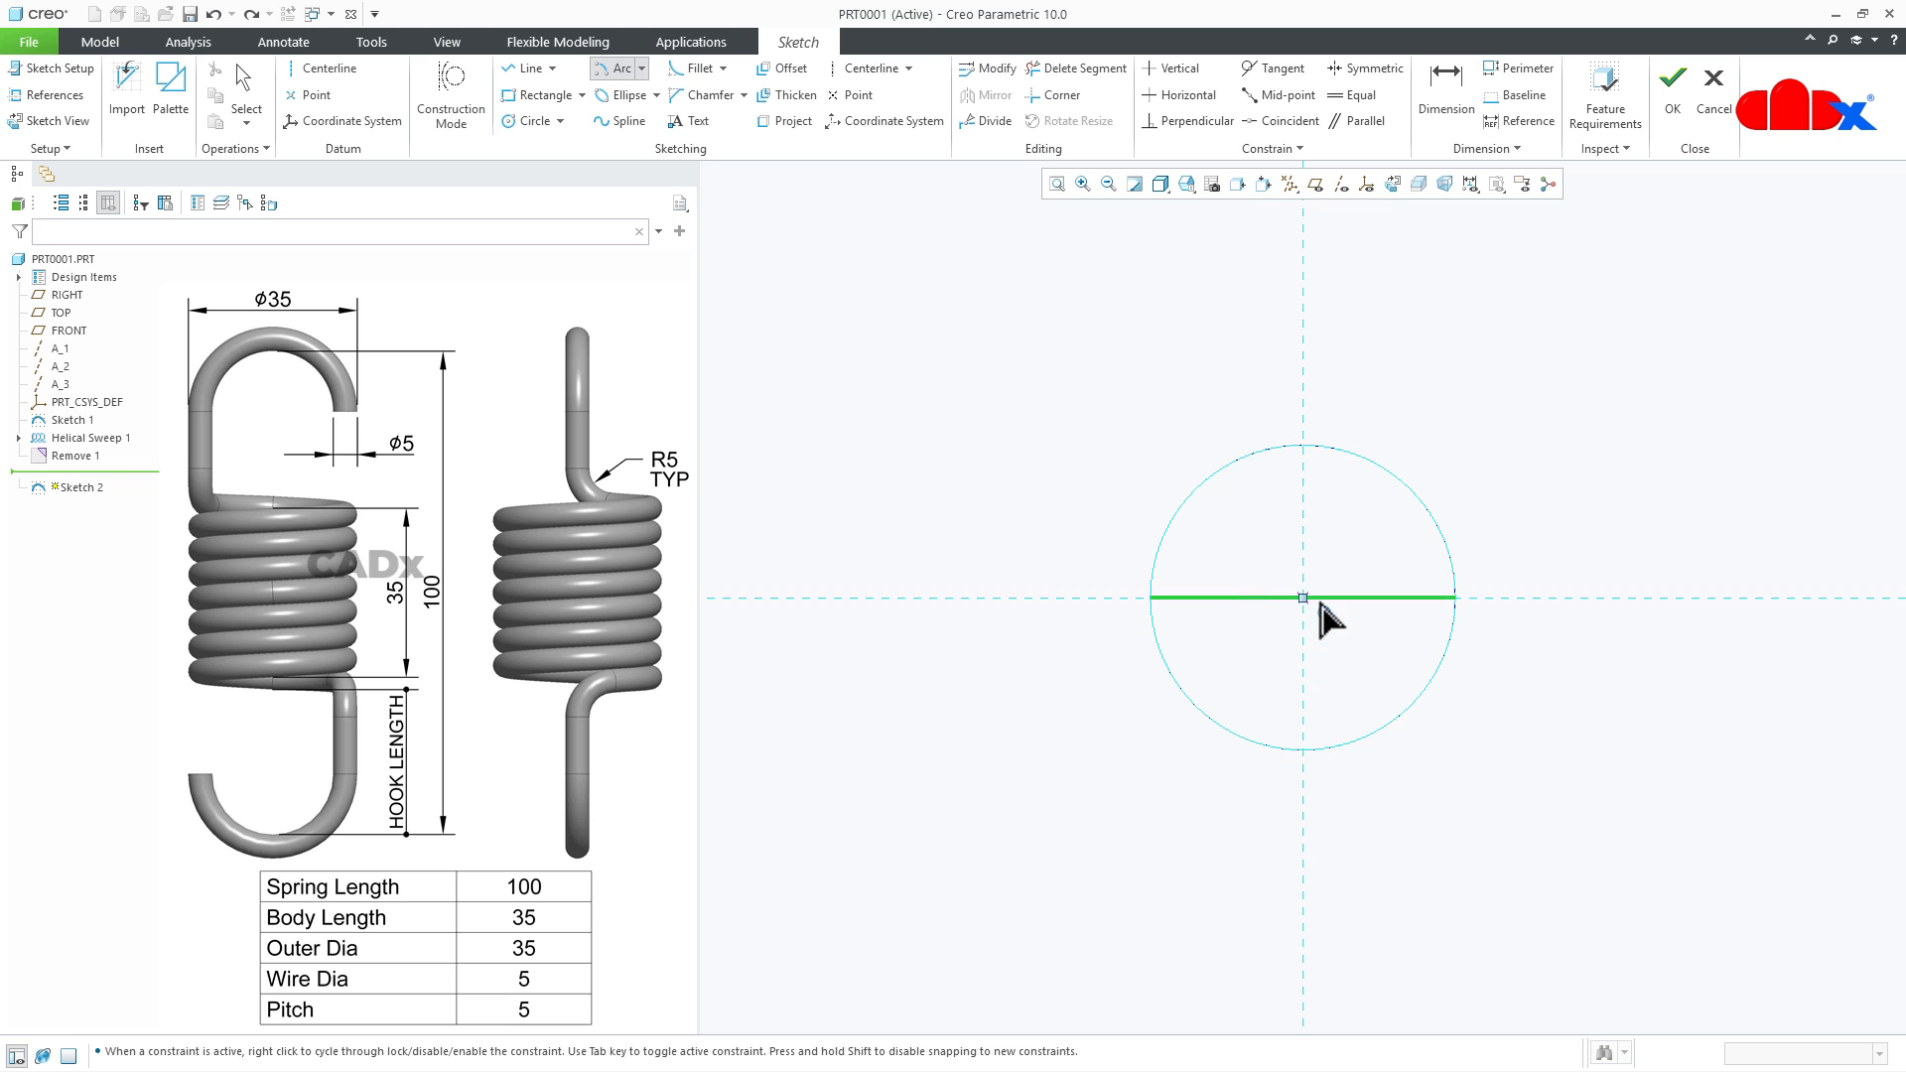
click(1151, 597)
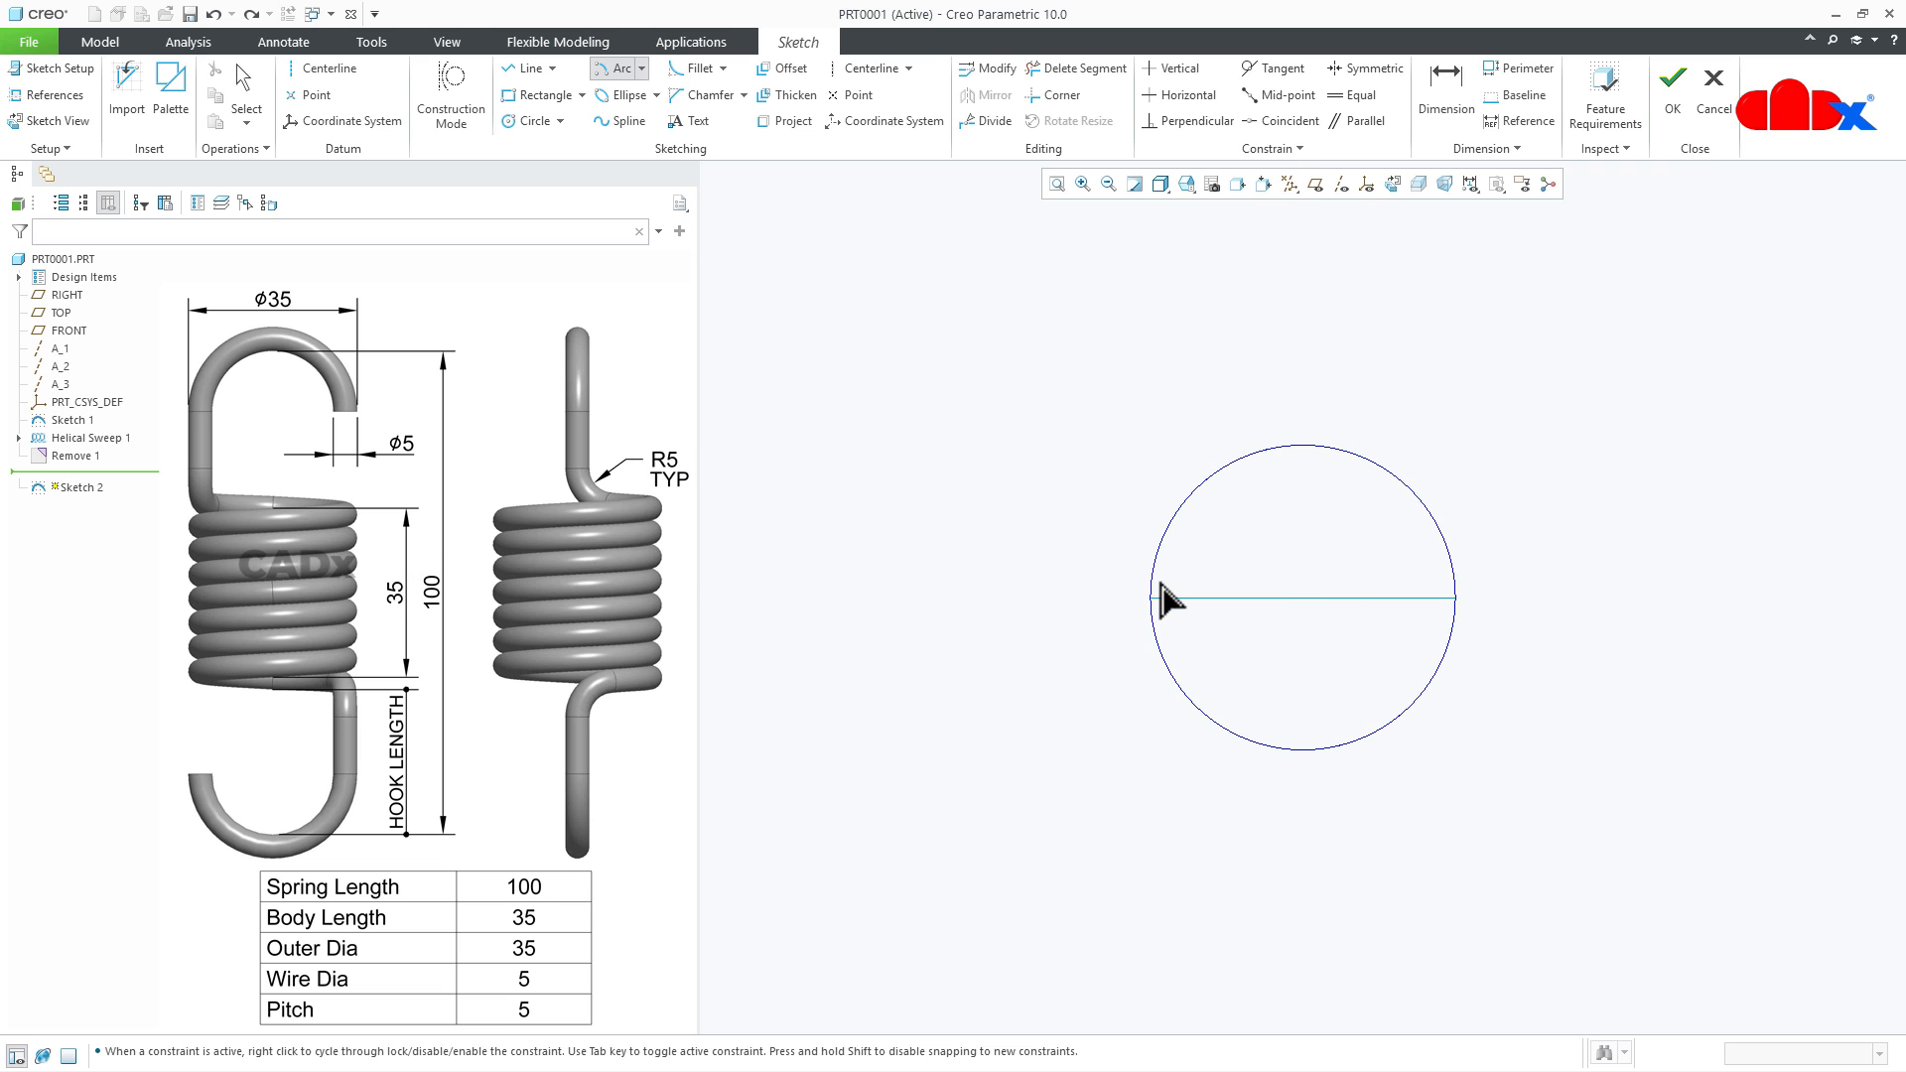
click(1306, 478)
middle_click(1338, 529)
mouse_move(1378, 622)
middle_down()
mouse_move(1377, 578)
mouse_move(1340, 532)
mouse_move(1331, 545)
mouse_move(1455, 586)
middle_up()
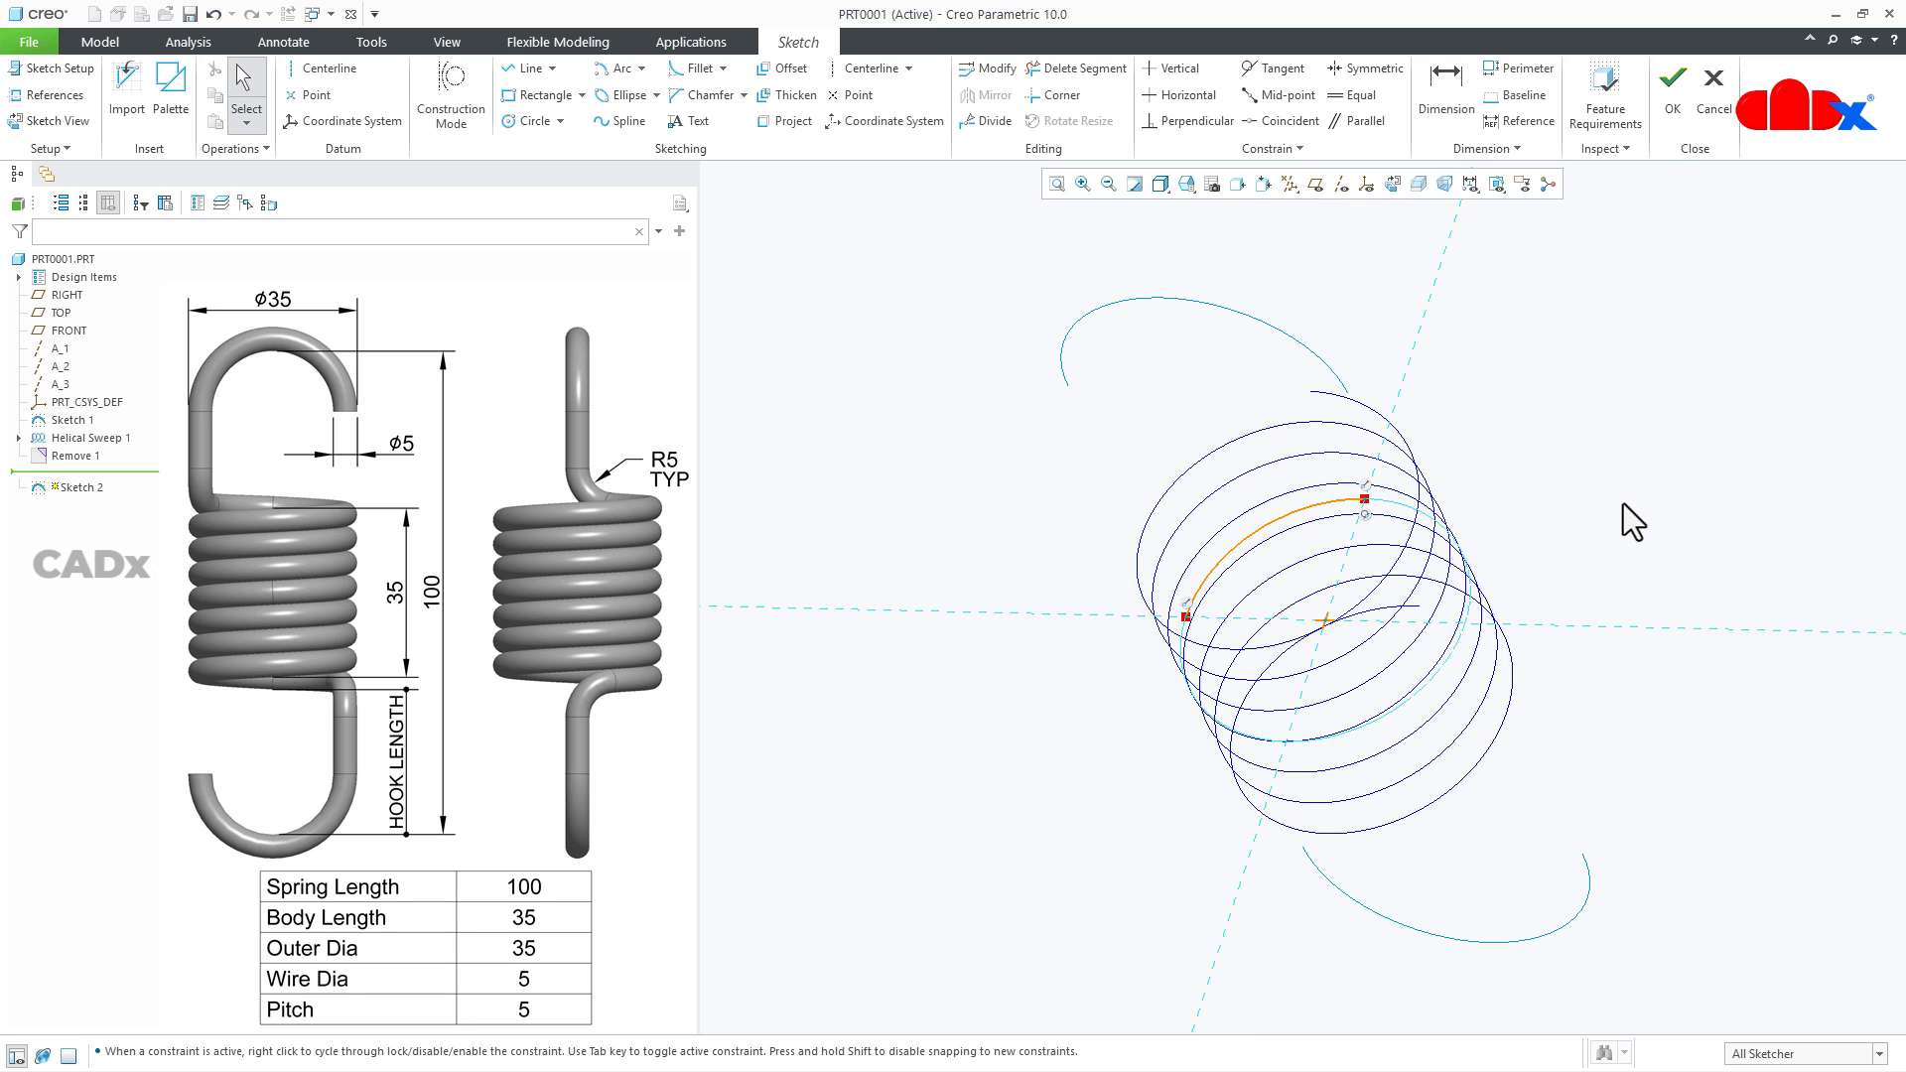
click(1671, 103)
- Start a sketch on the RIGHT plane with the TOP plane as top reference, viewed straight on with datum planes hidden
scroll(1241, 695, up, 5)
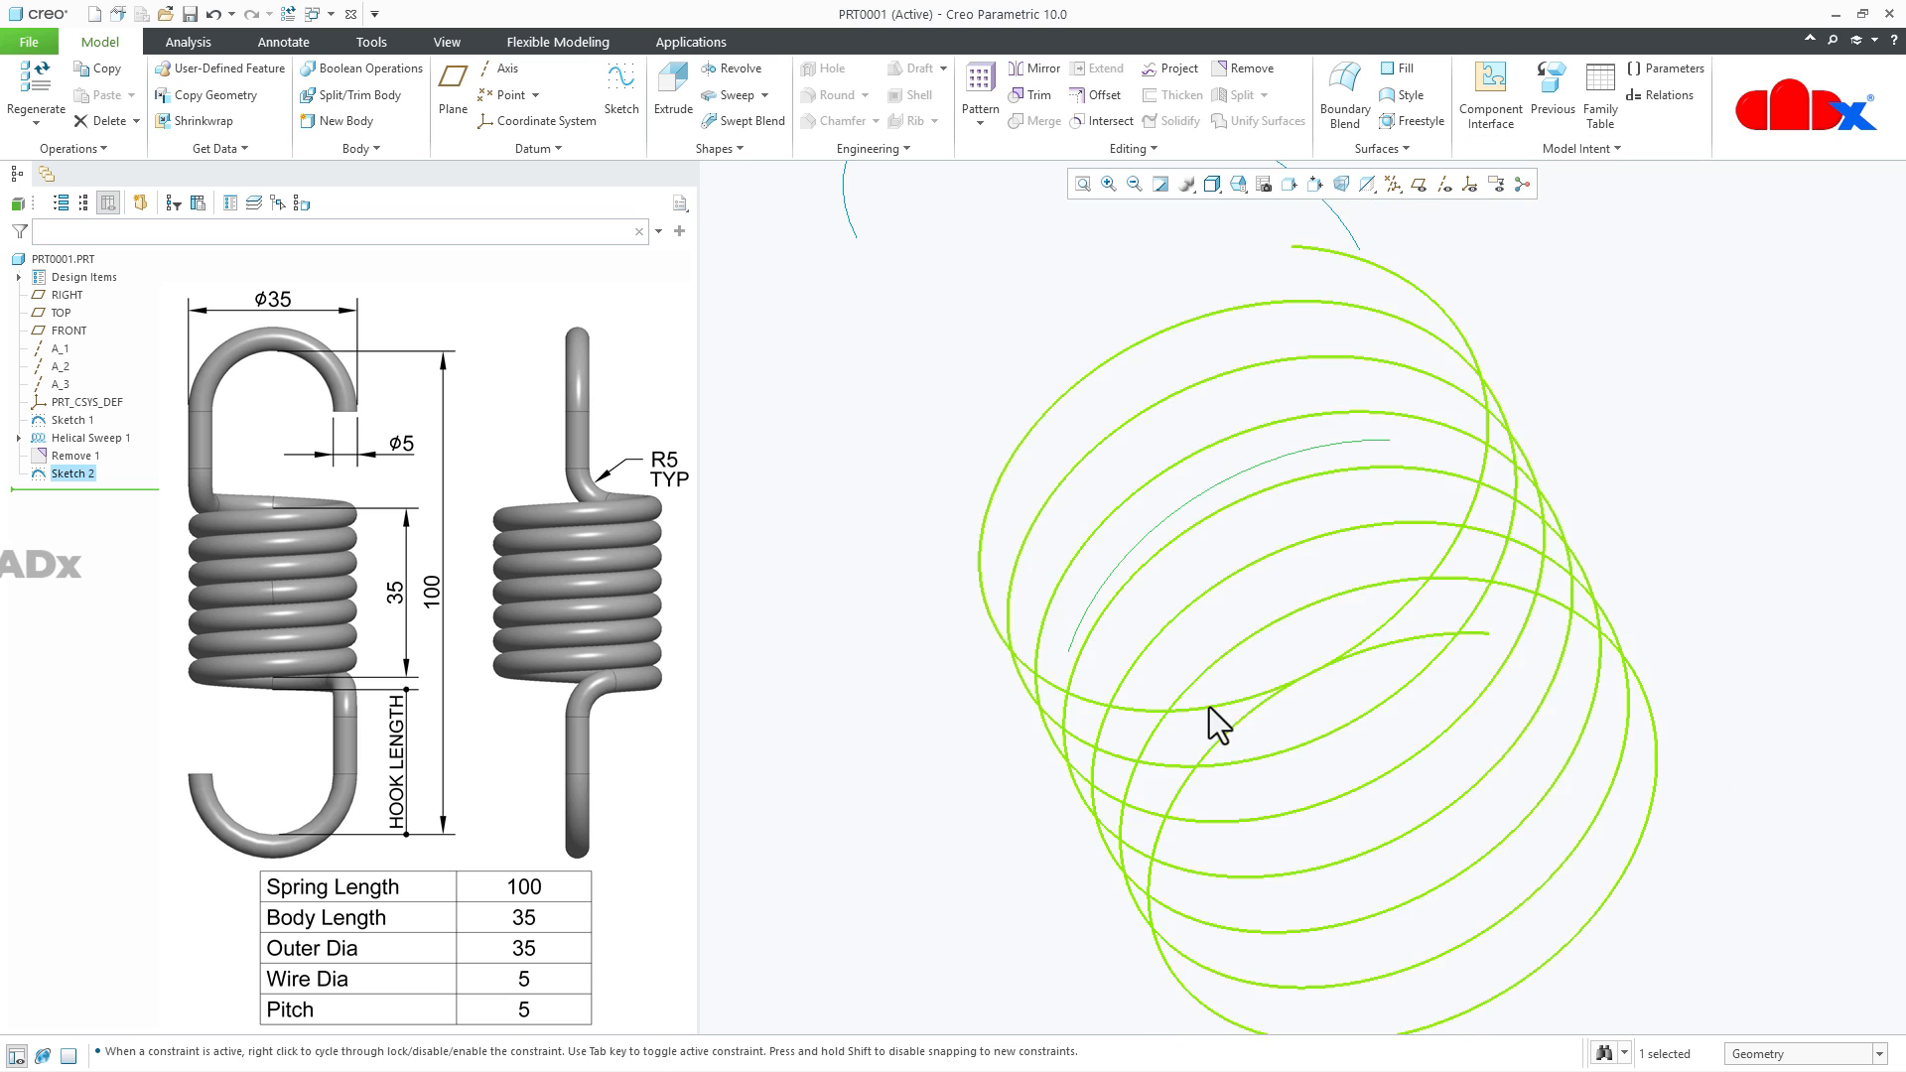
middle_drag(1234, 702, 1157, 727)
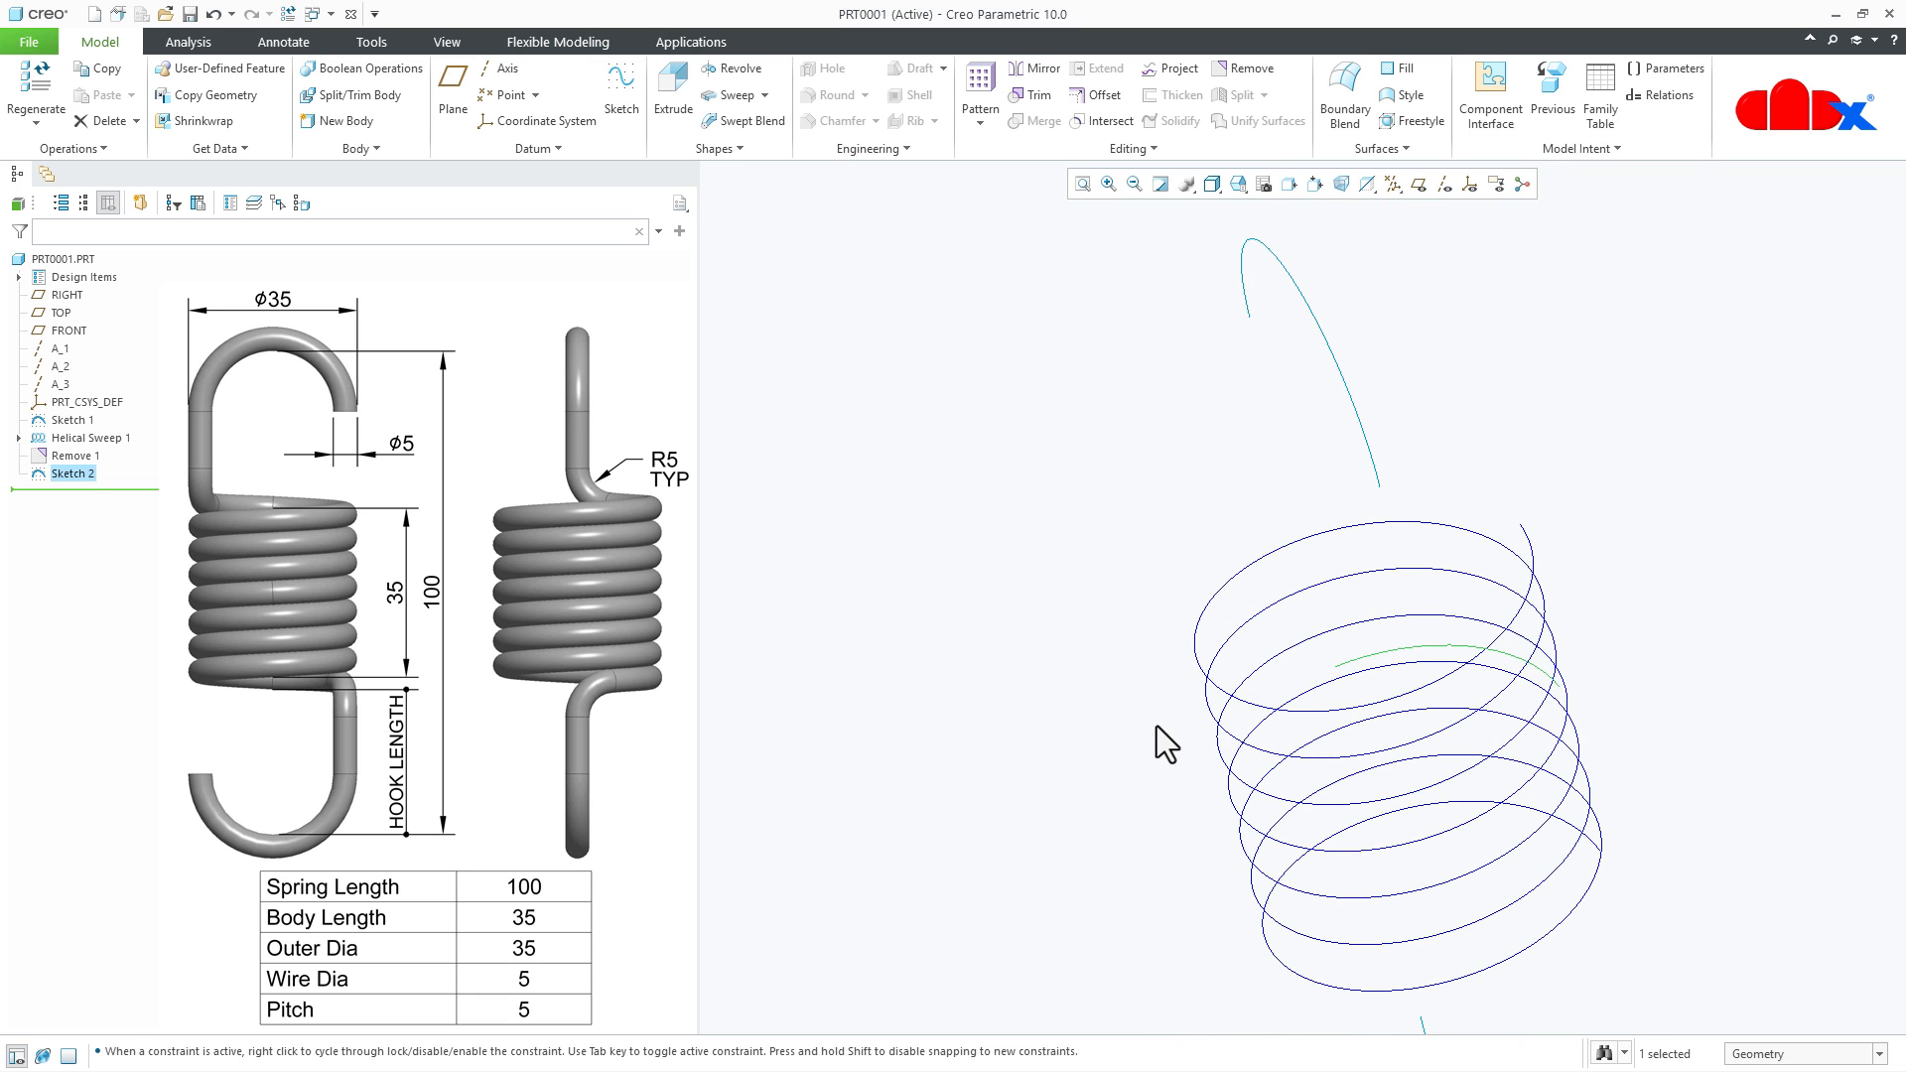
click(617, 83)
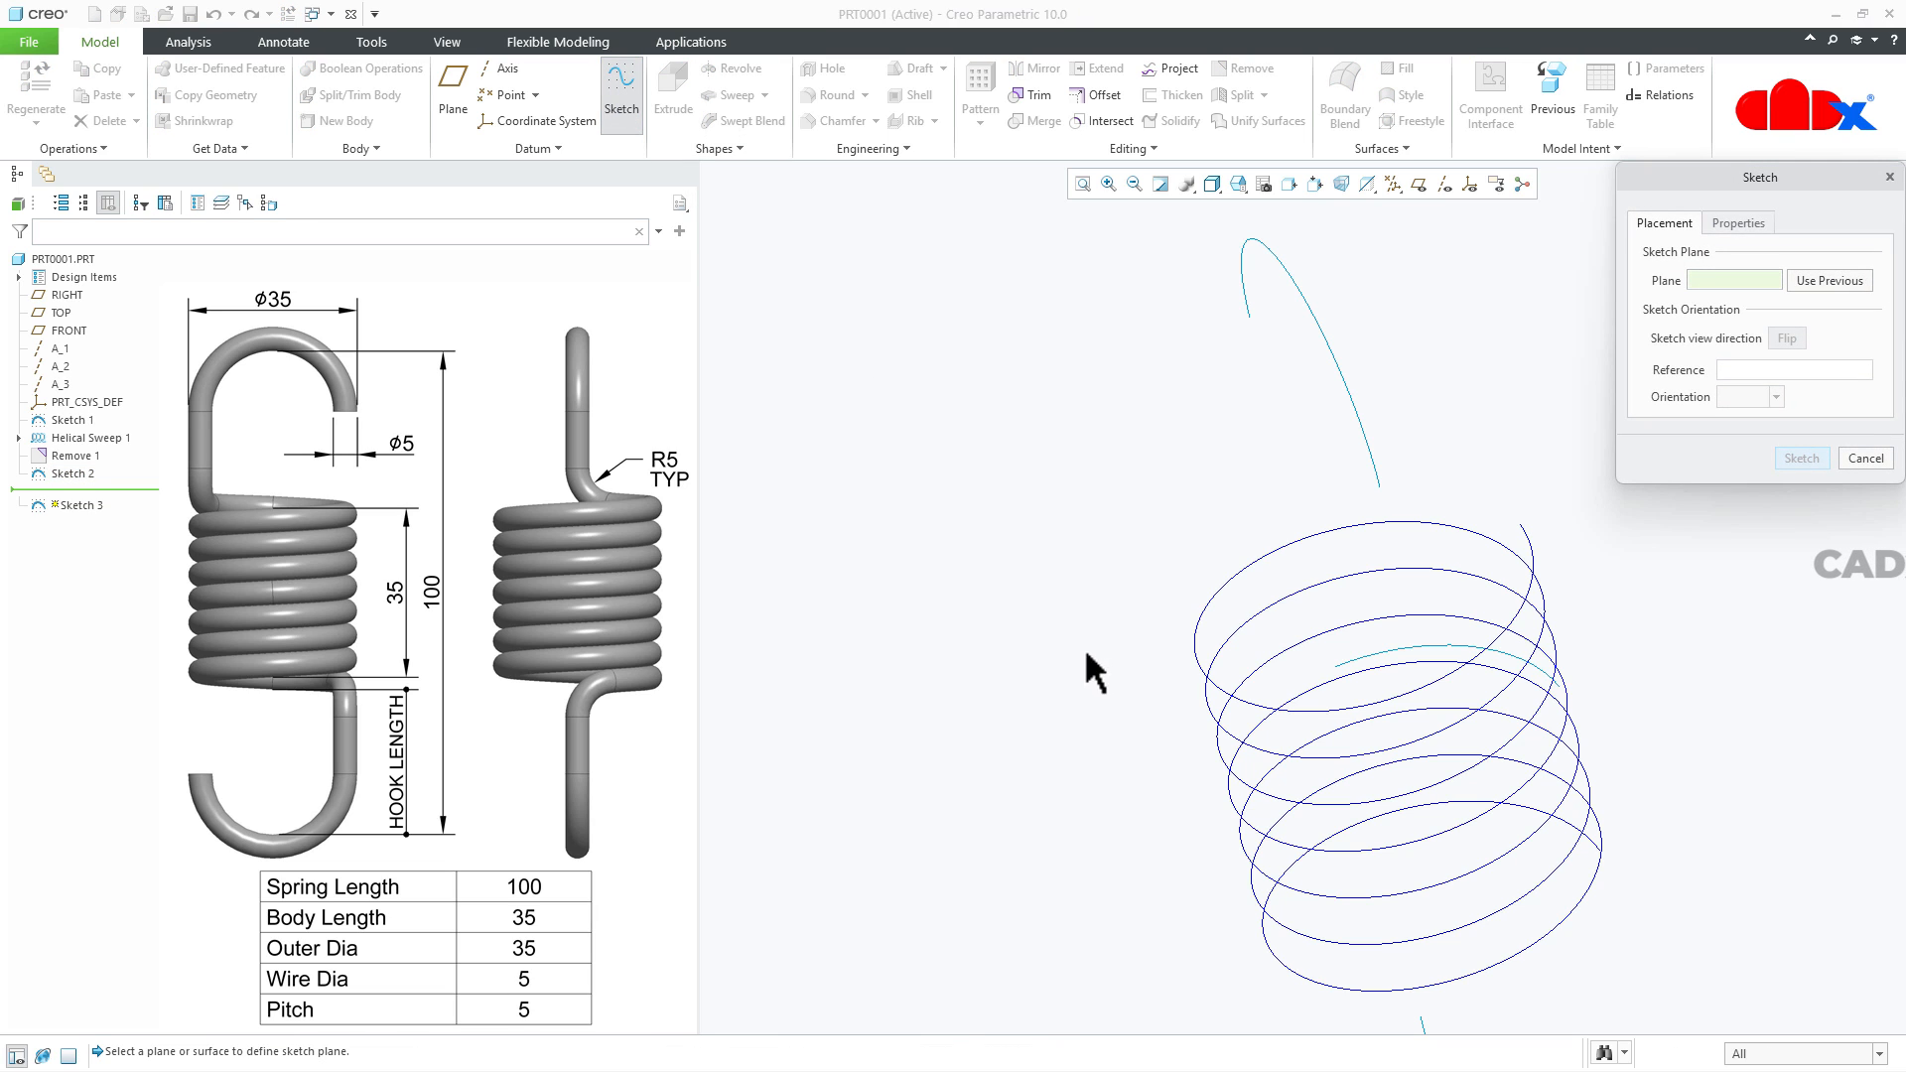
click(1391, 185)
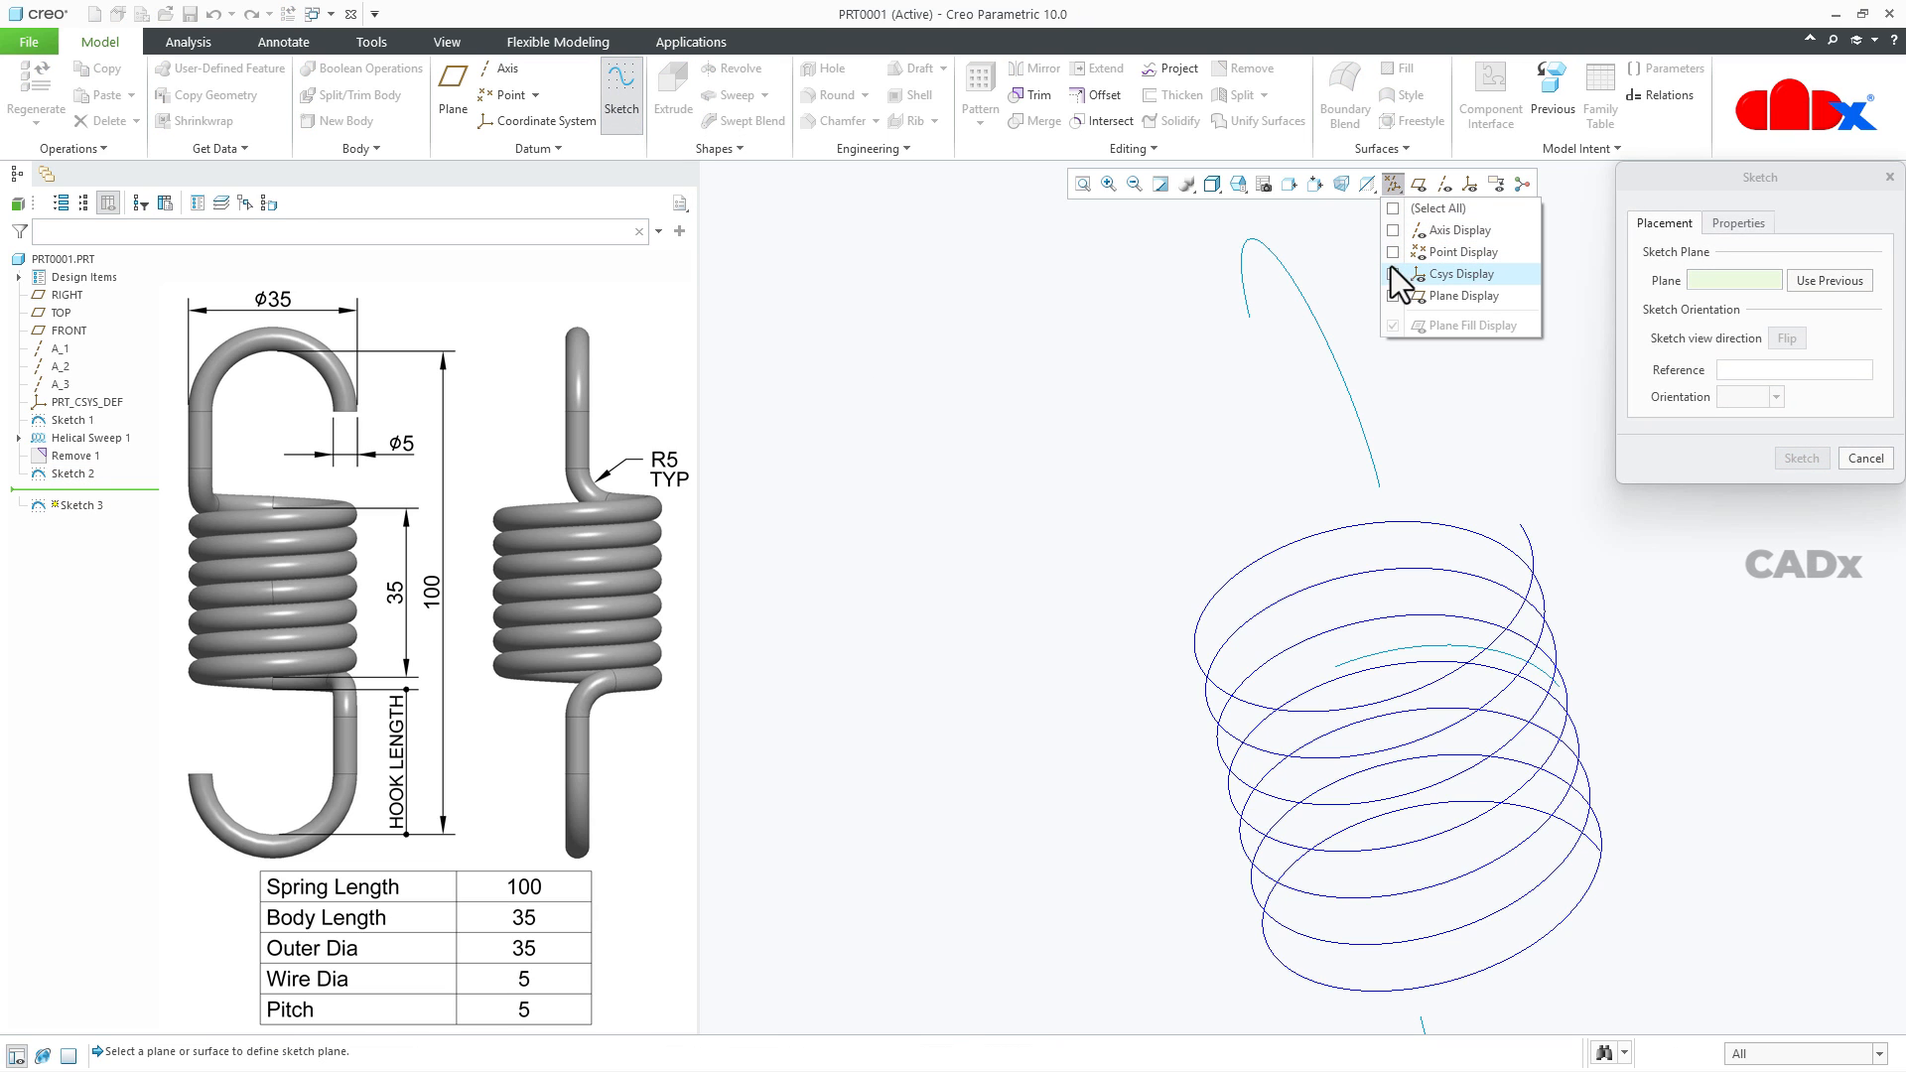
click(1394, 296)
scroll(1310, 640, up, 3)
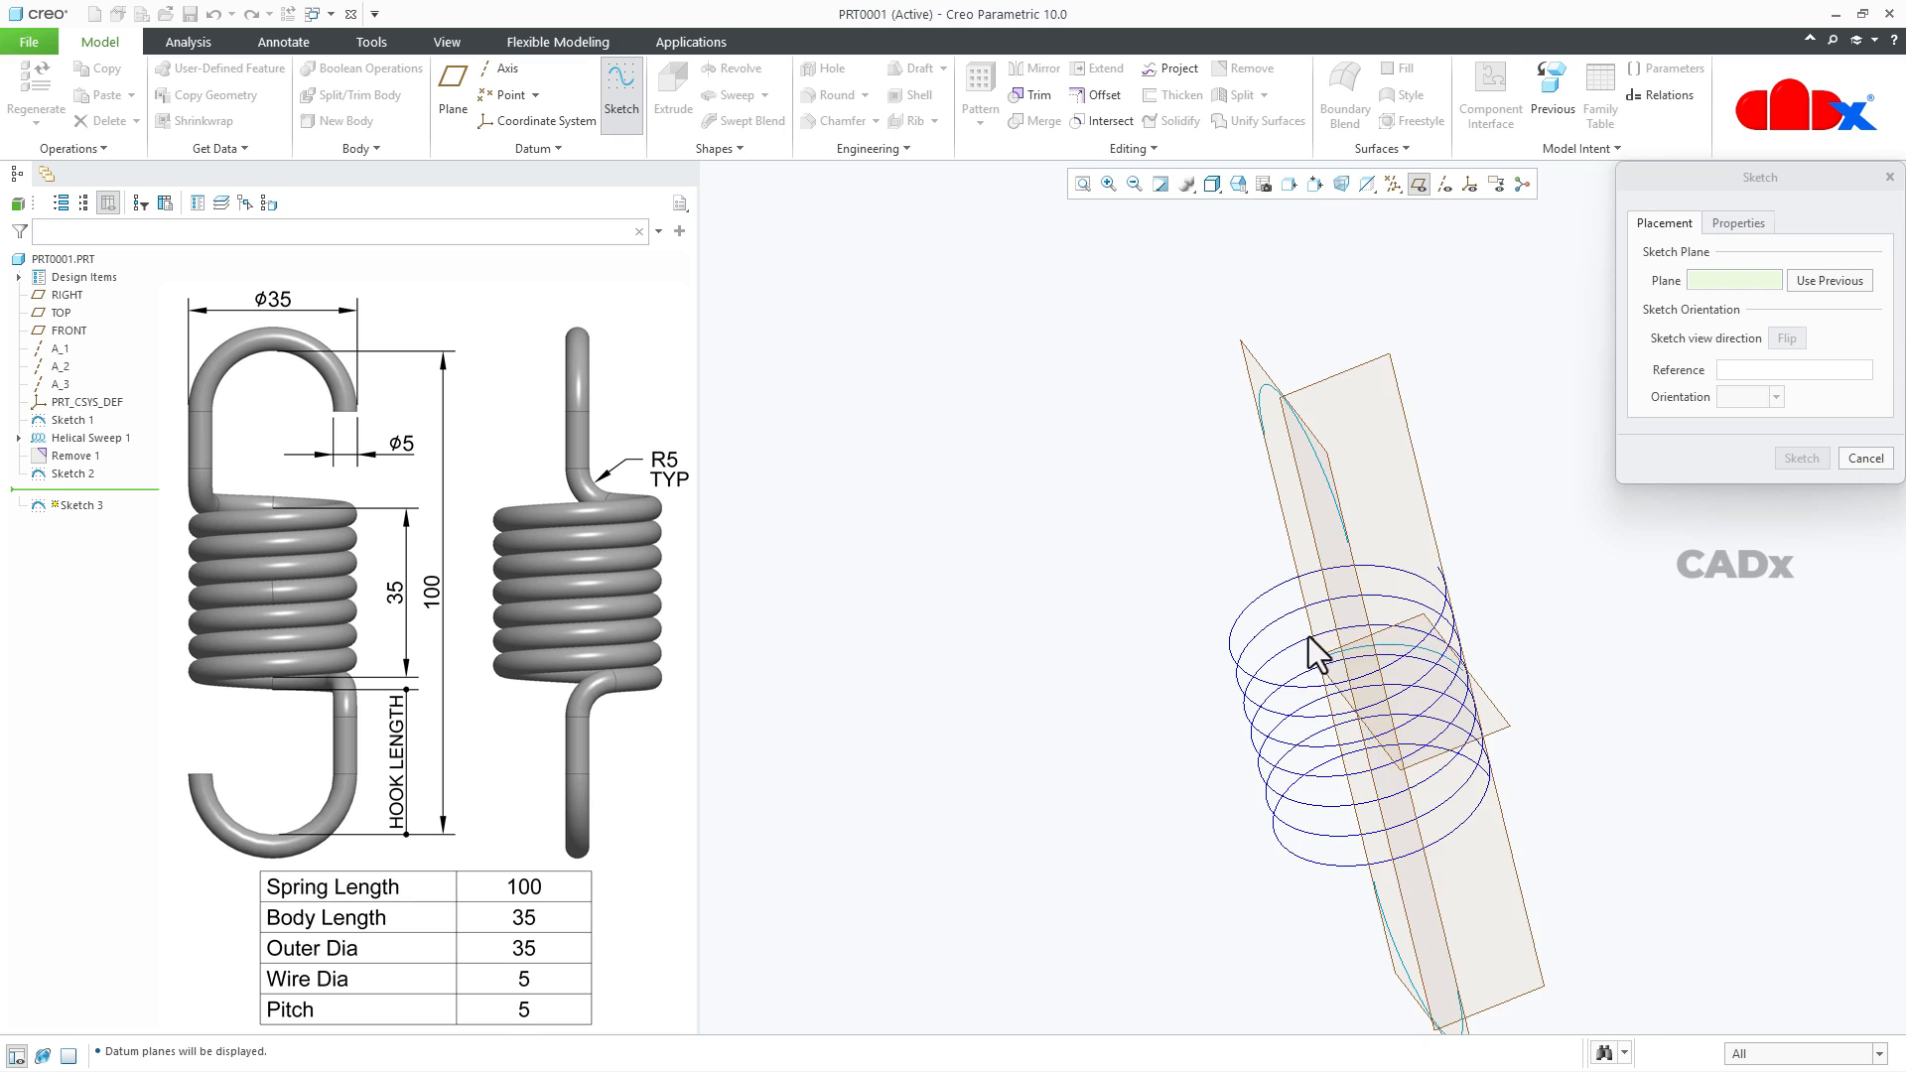
click(1416, 646)
mouse_move(1416, 646)
middle_down()
mouse_move(1412, 724)
mouse_move(1446, 765)
mouse_move(1459, 717)
mouse_move(1442, 646)
mouse_move(1417, 629)
mouse_move(1430, 638)
middle_up()
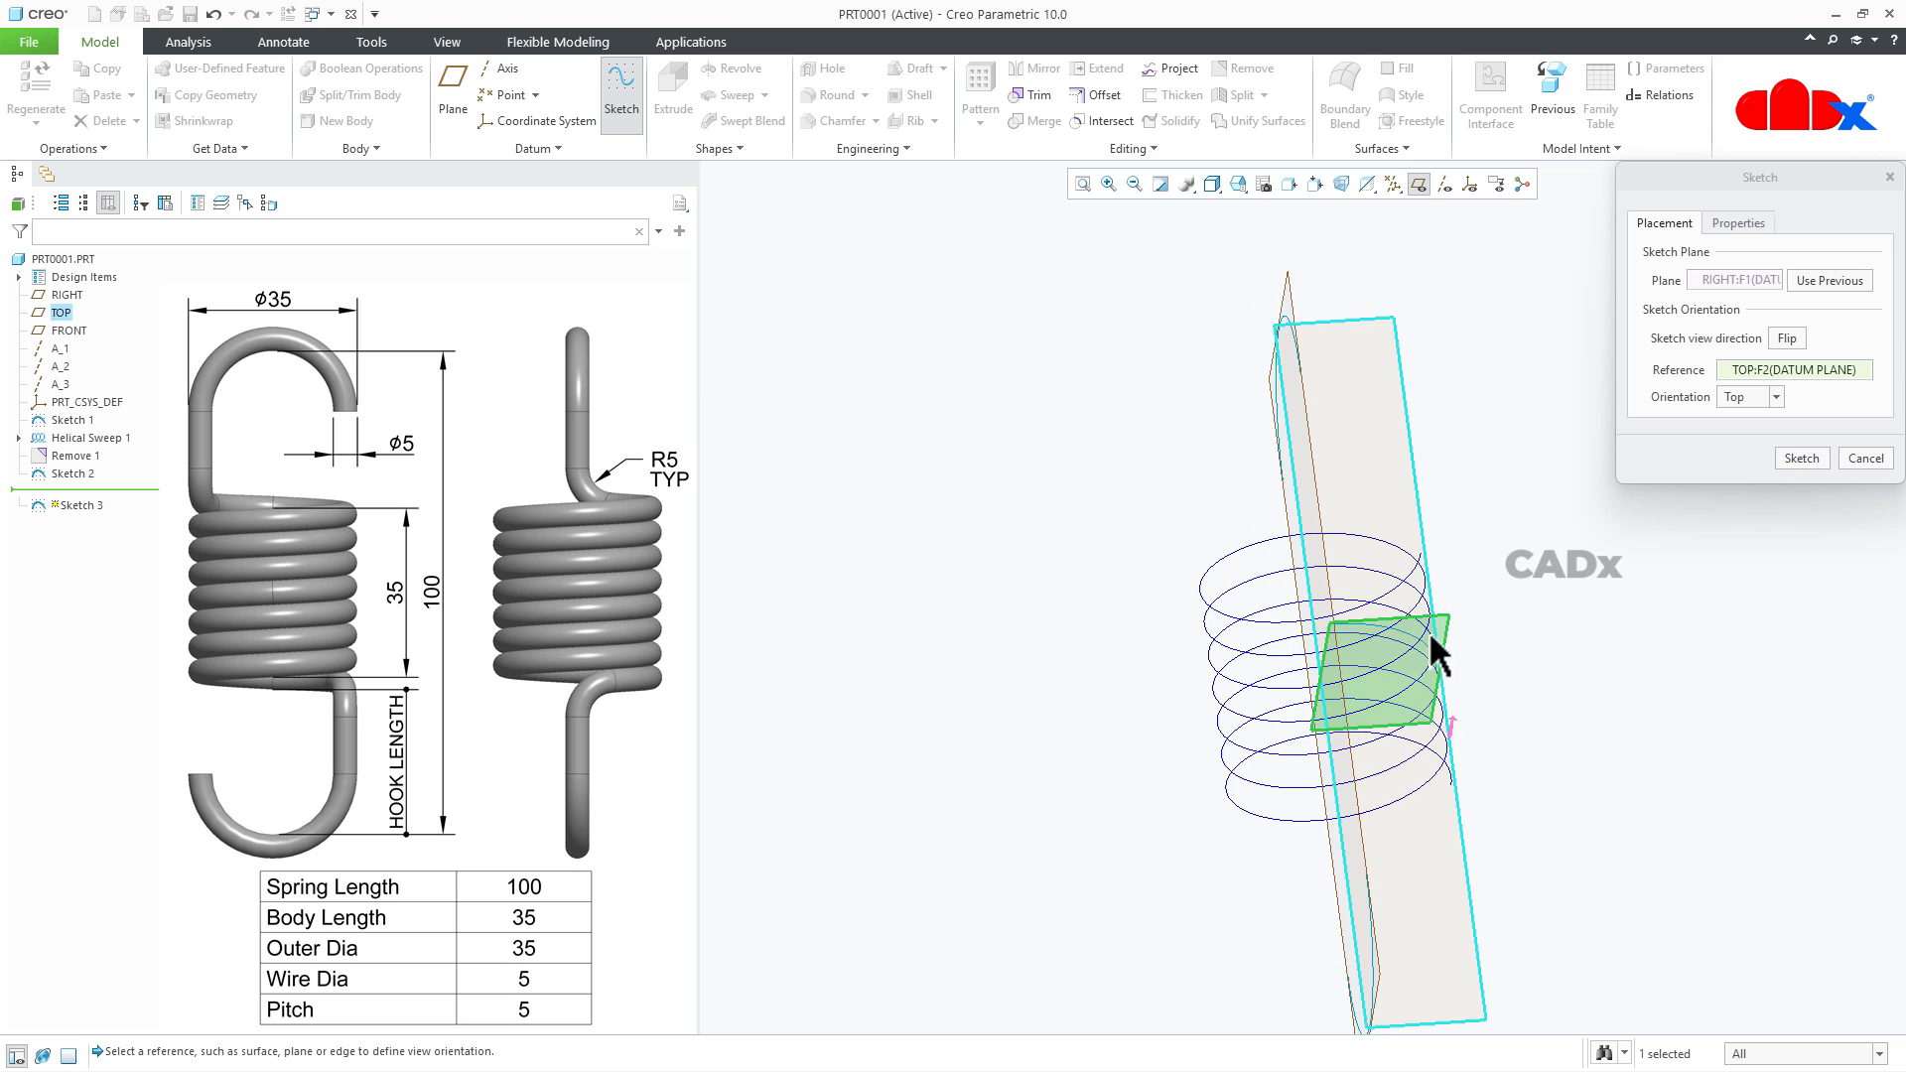
click(1812, 460)
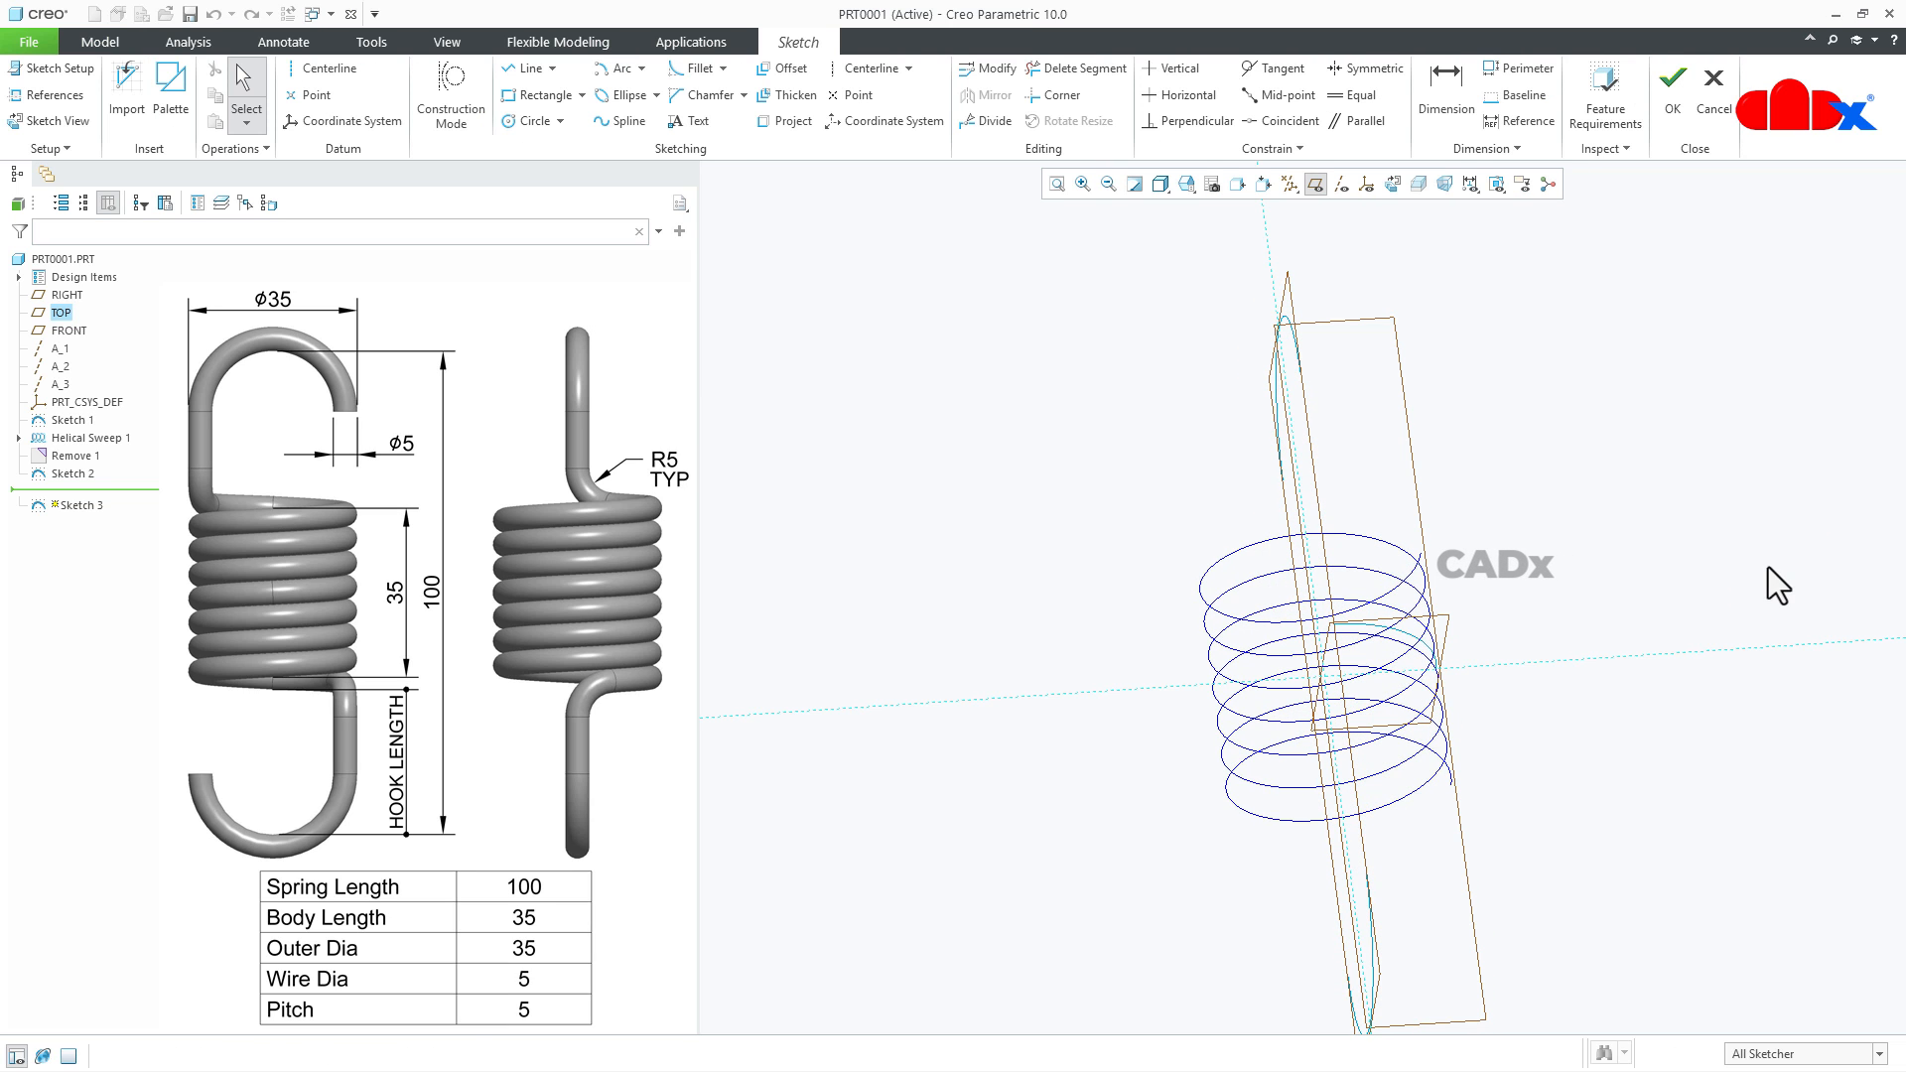
click(1393, 184)
click(1315, 184)
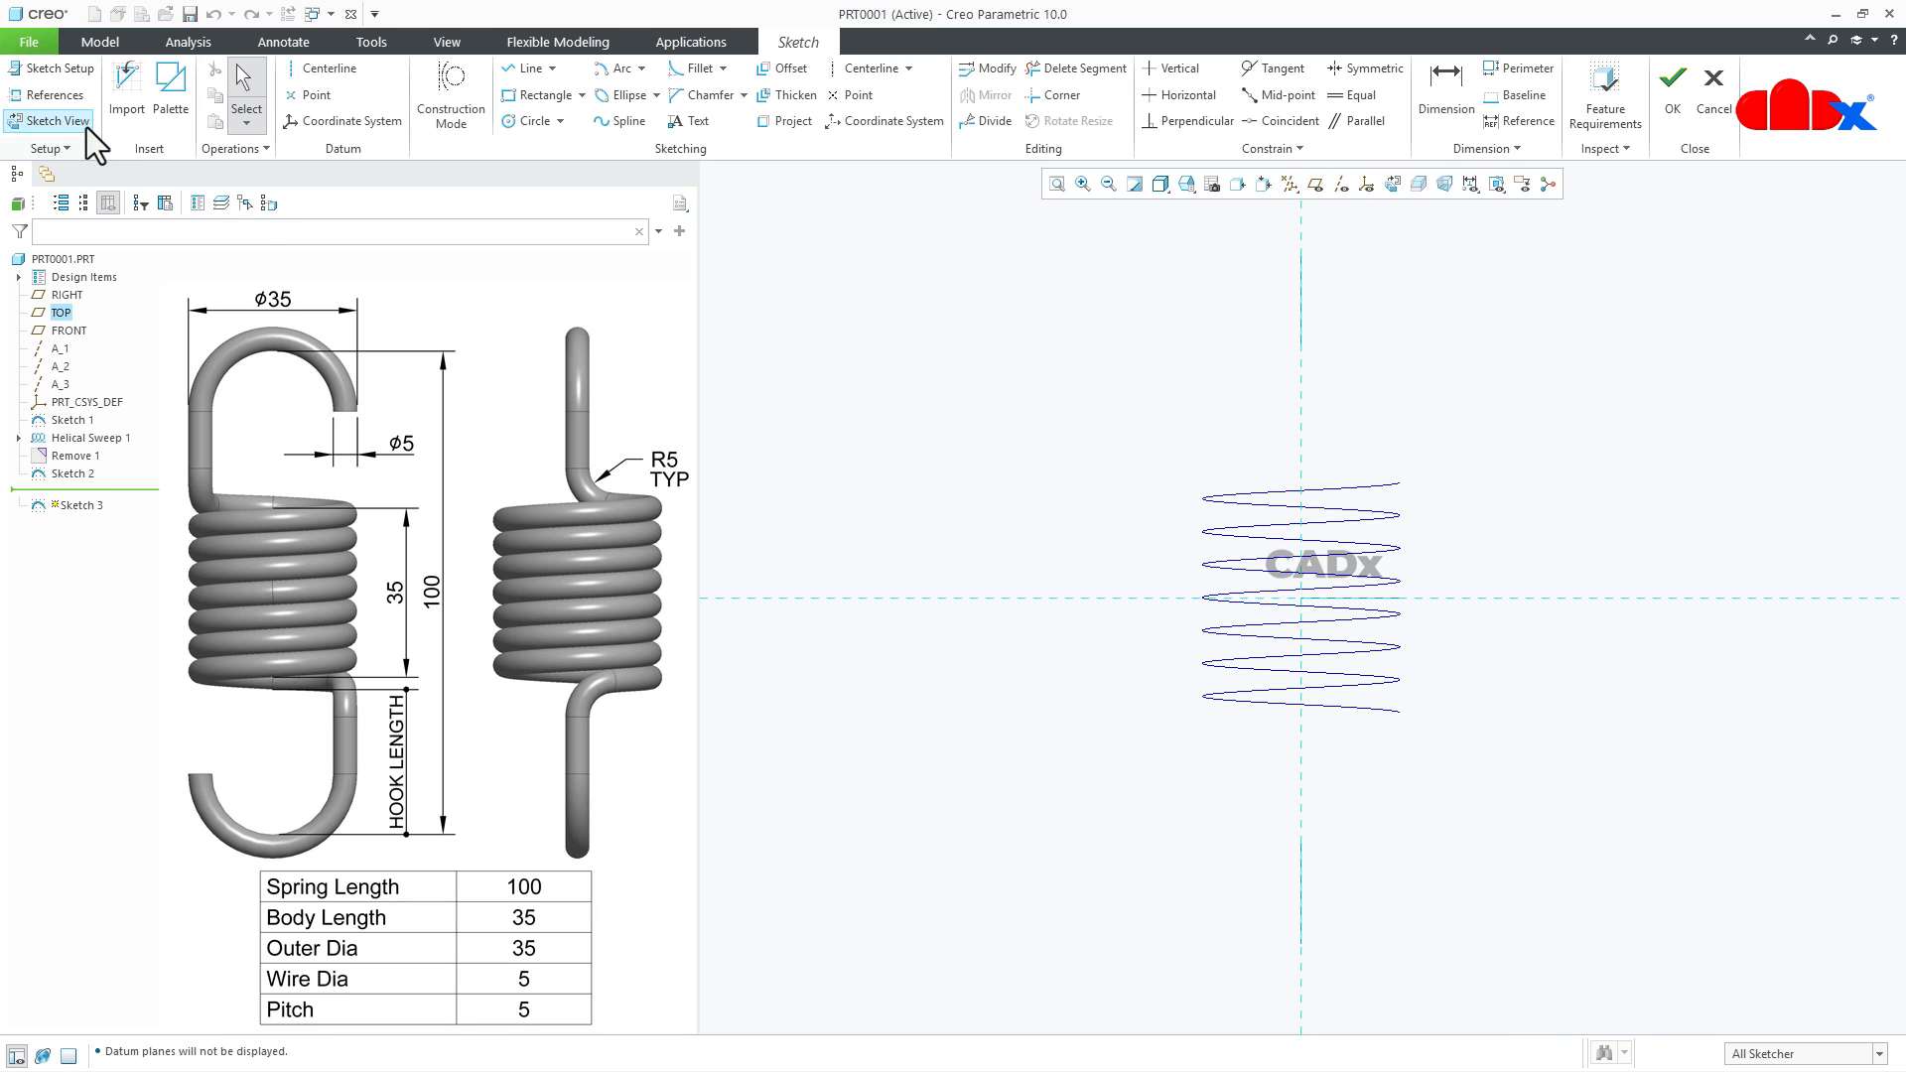
- Add the upper hook curve's endpoint and the helix's upper endpoint as sketch references
click(50, 93)
middle_drag(1280, 458, 1204, 443)
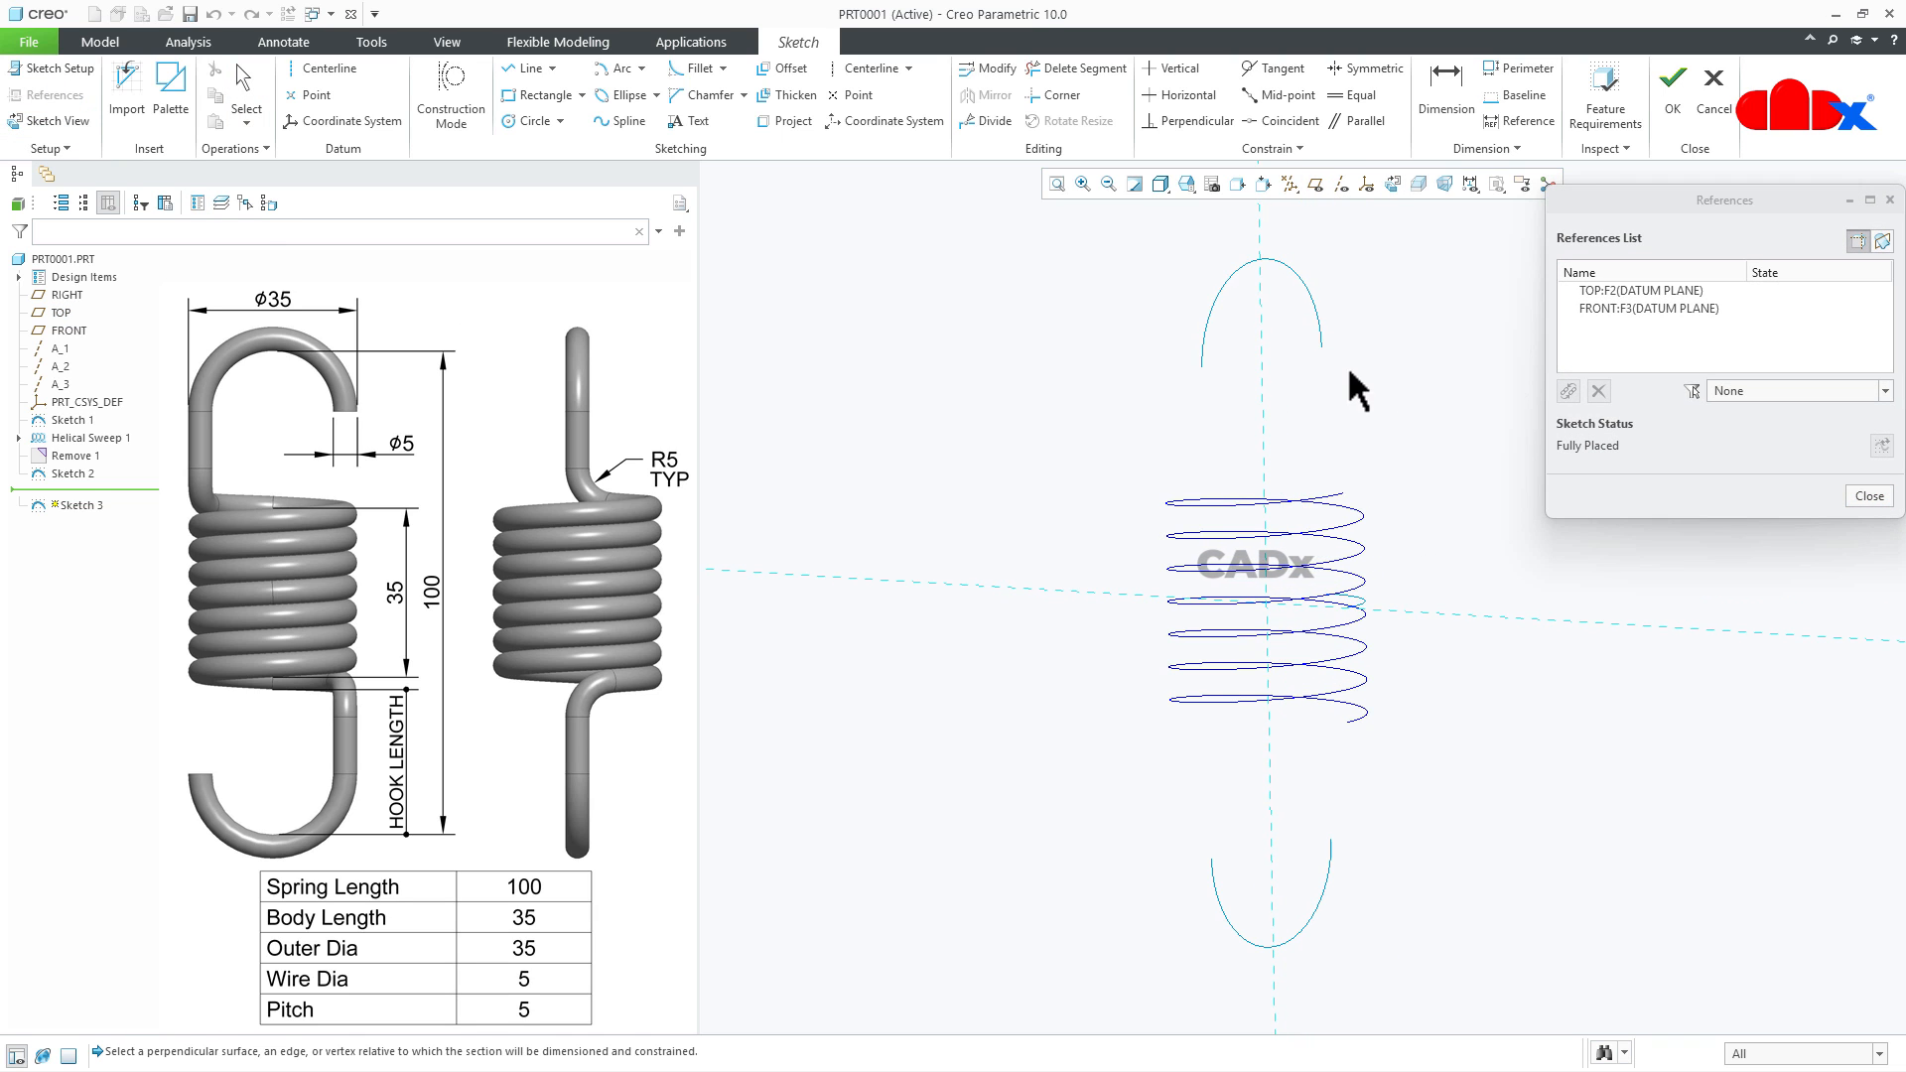
click(1320, 348)
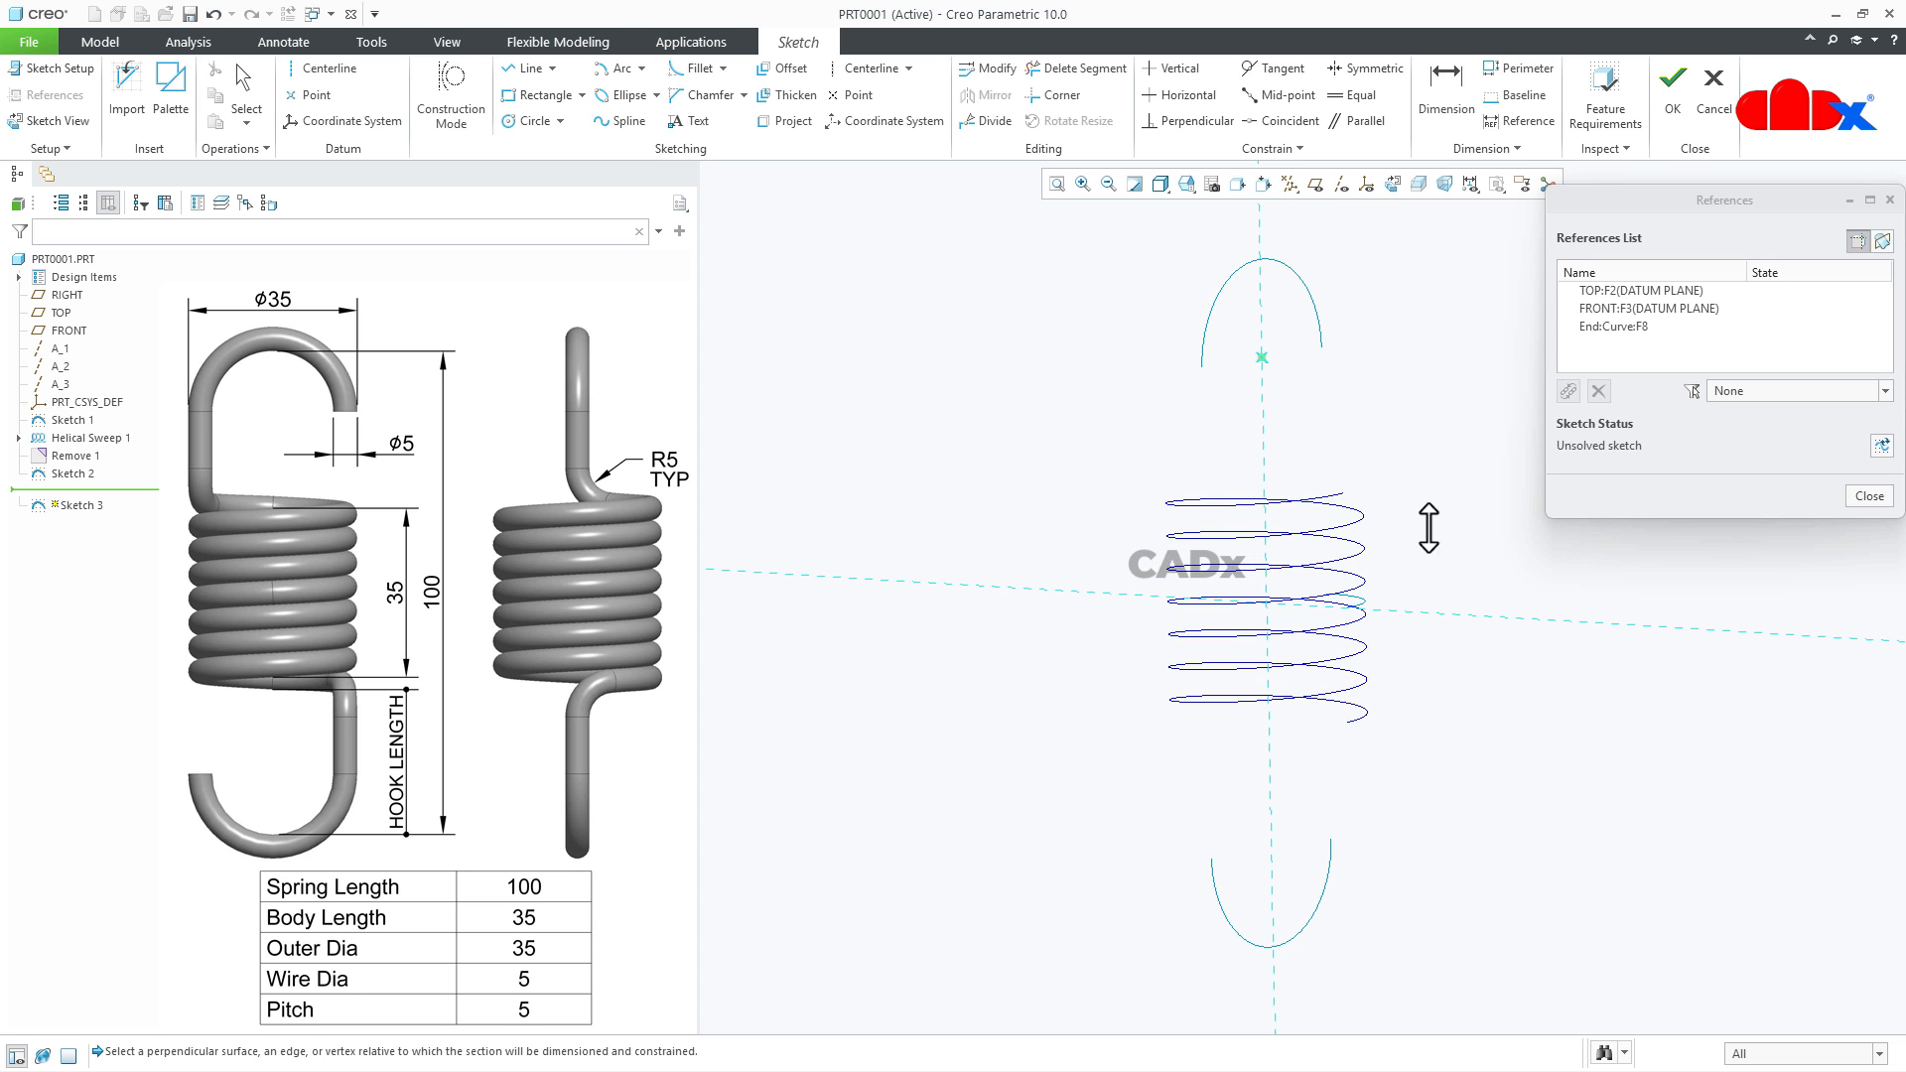
middle_drag(1429, 527, 1411, 541)
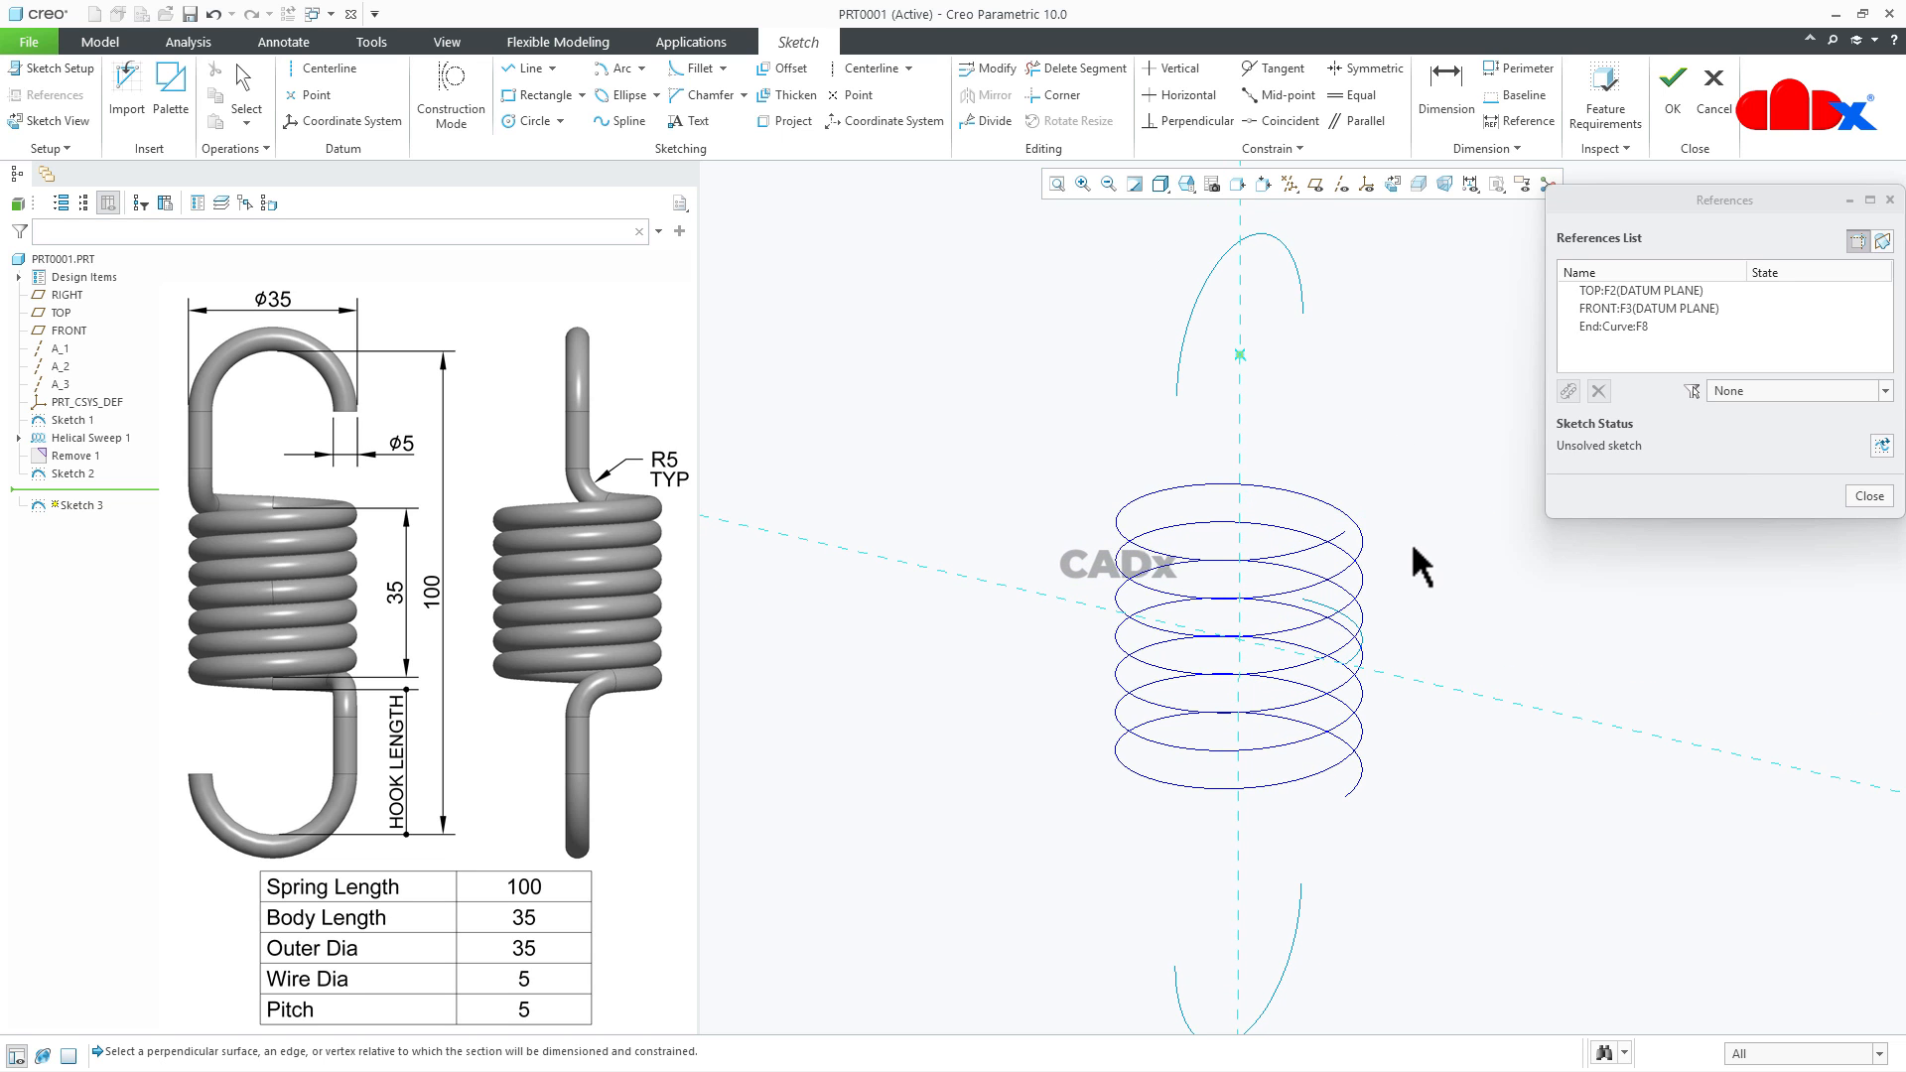
click(1342, 531)
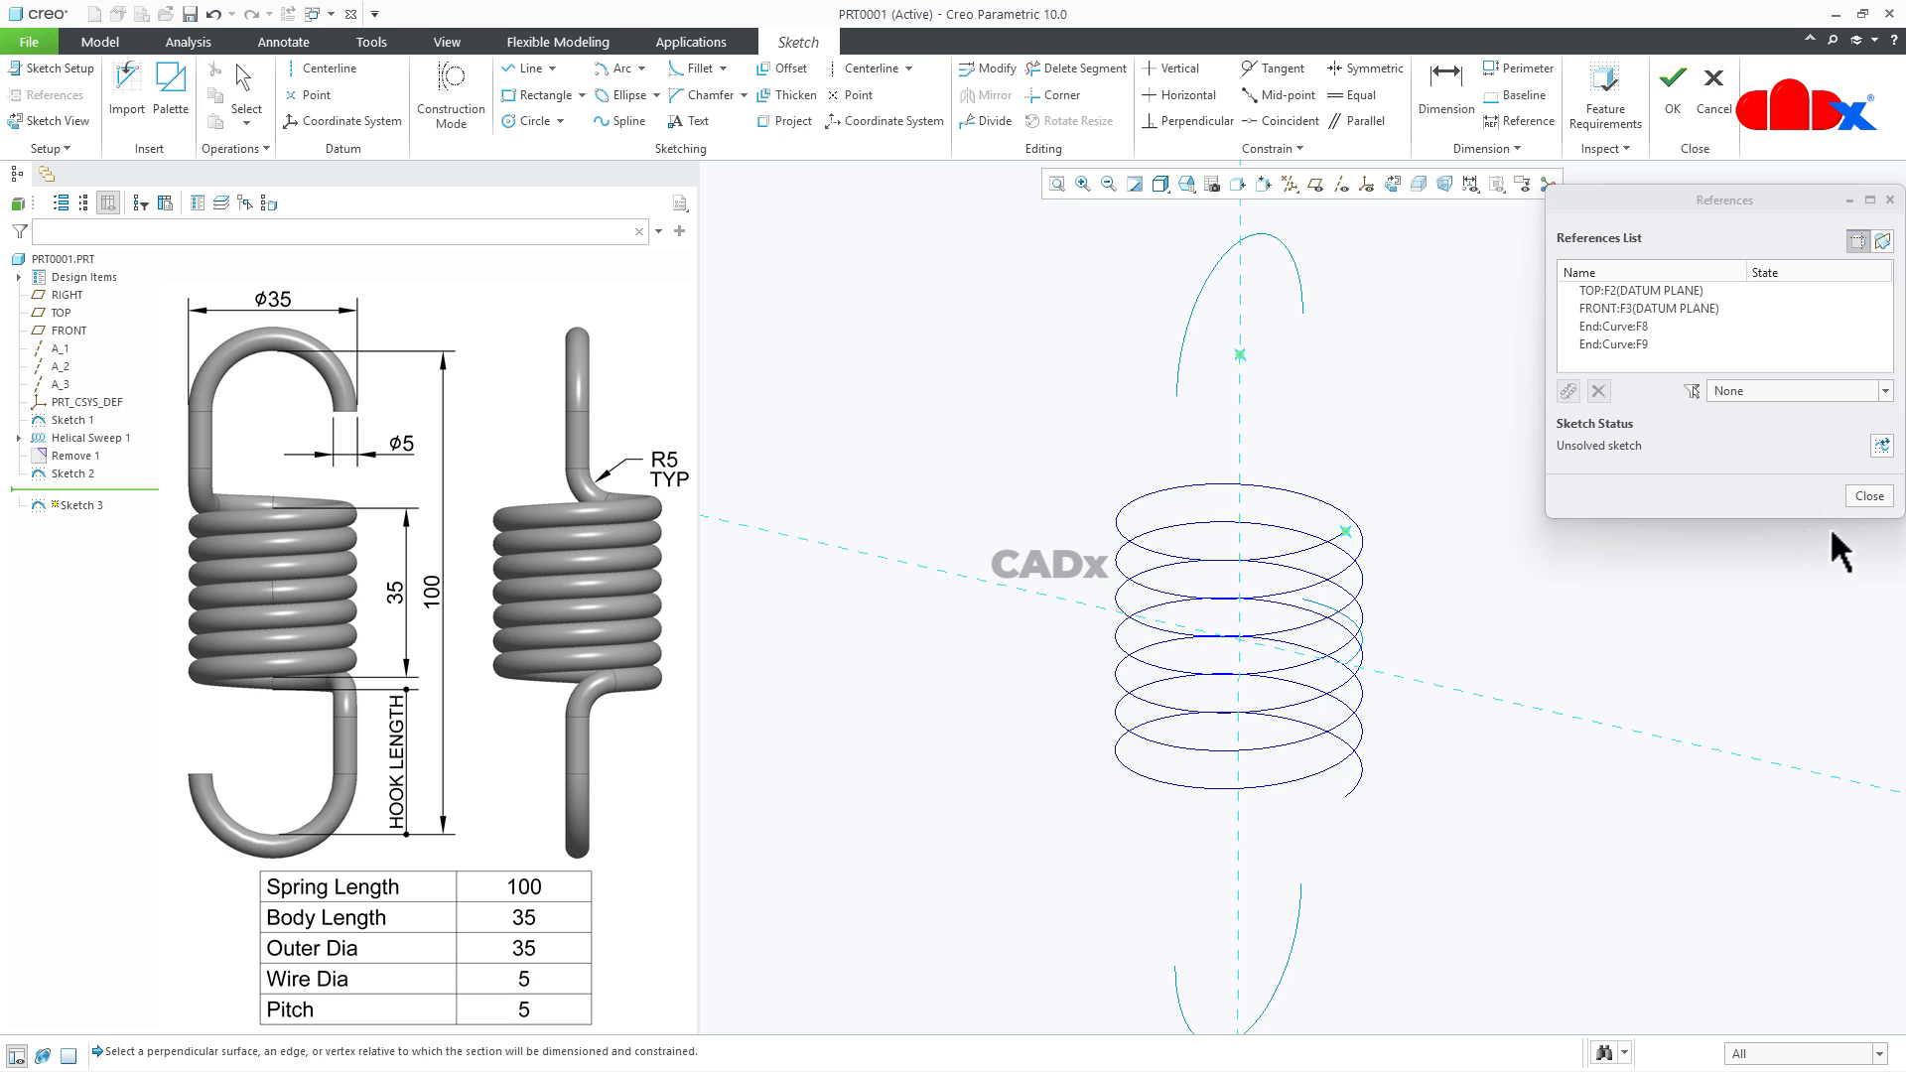
click(1869, 495)
- Sketch a vertical line about 12.5 long down from the upper hook's endpoint and a slanted line on to the helix's upper end
click(1391, 180)
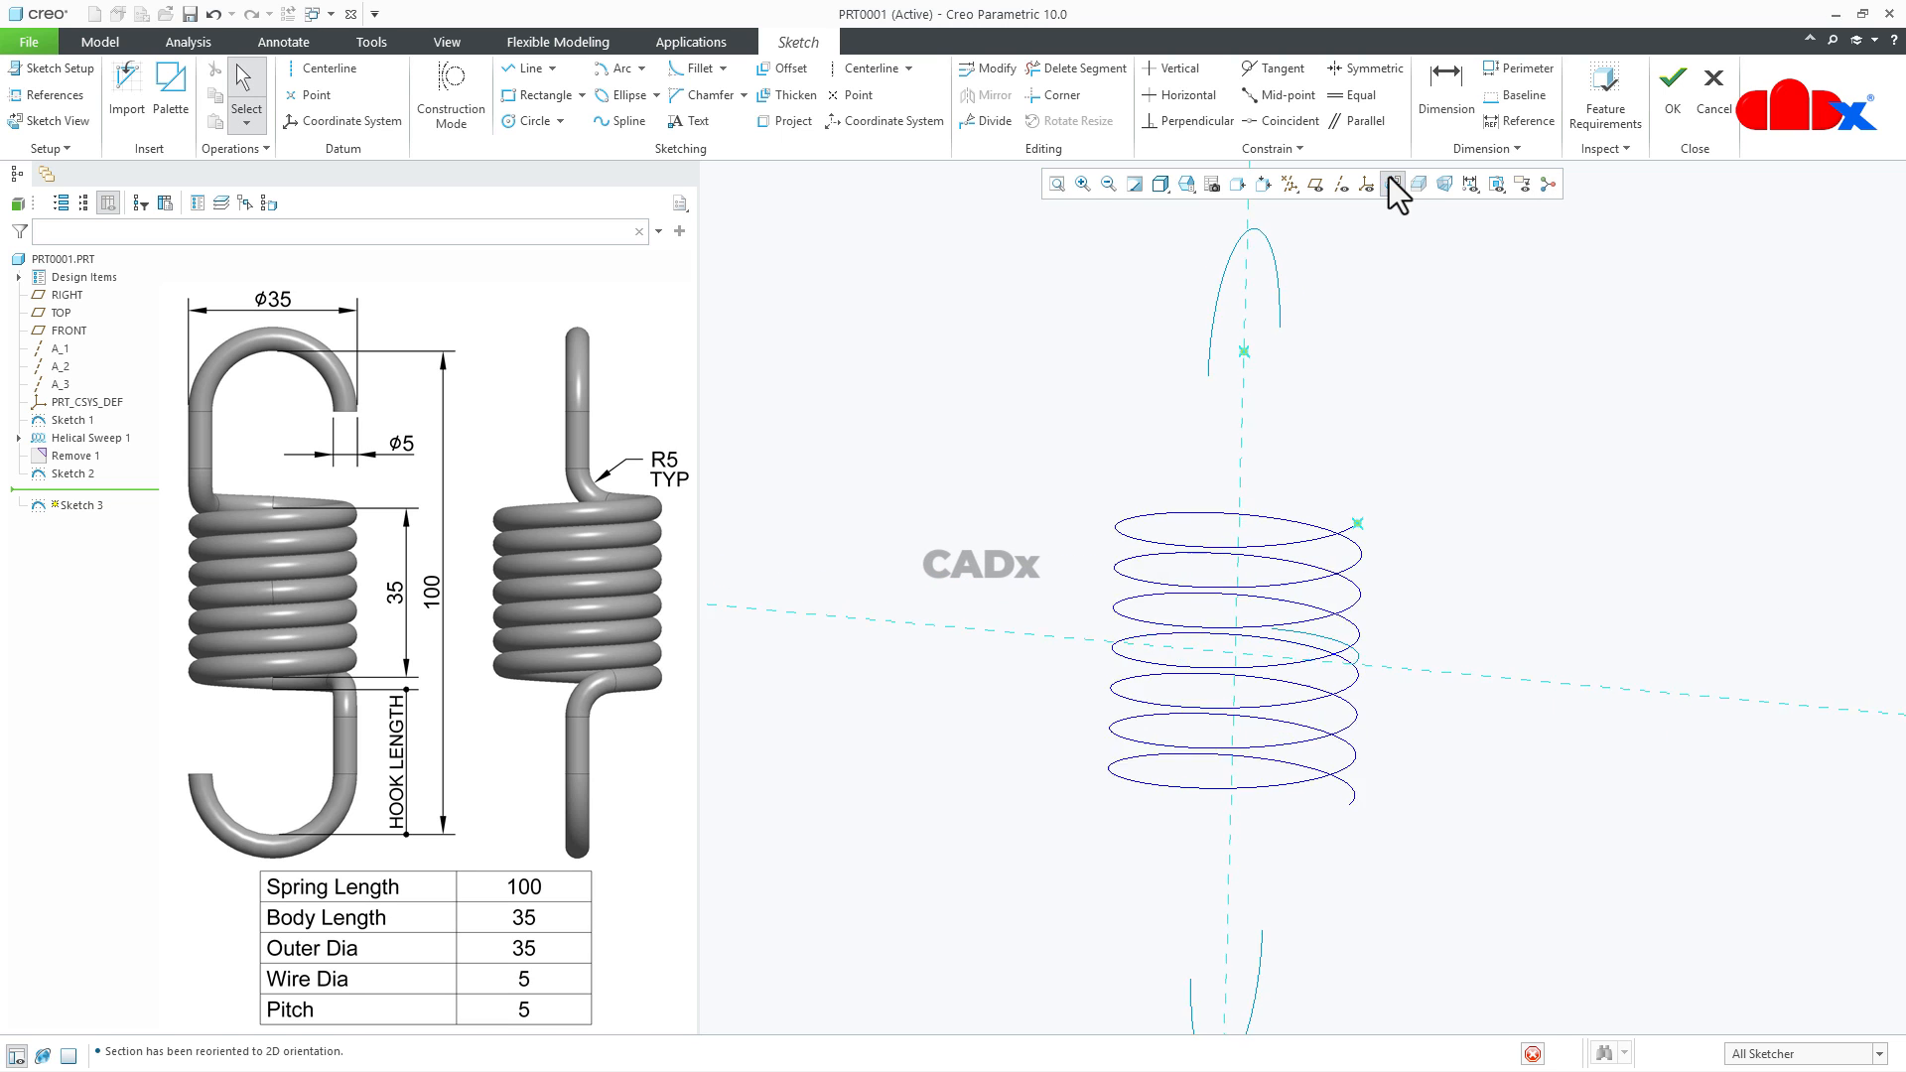
right_click(1385, 381)
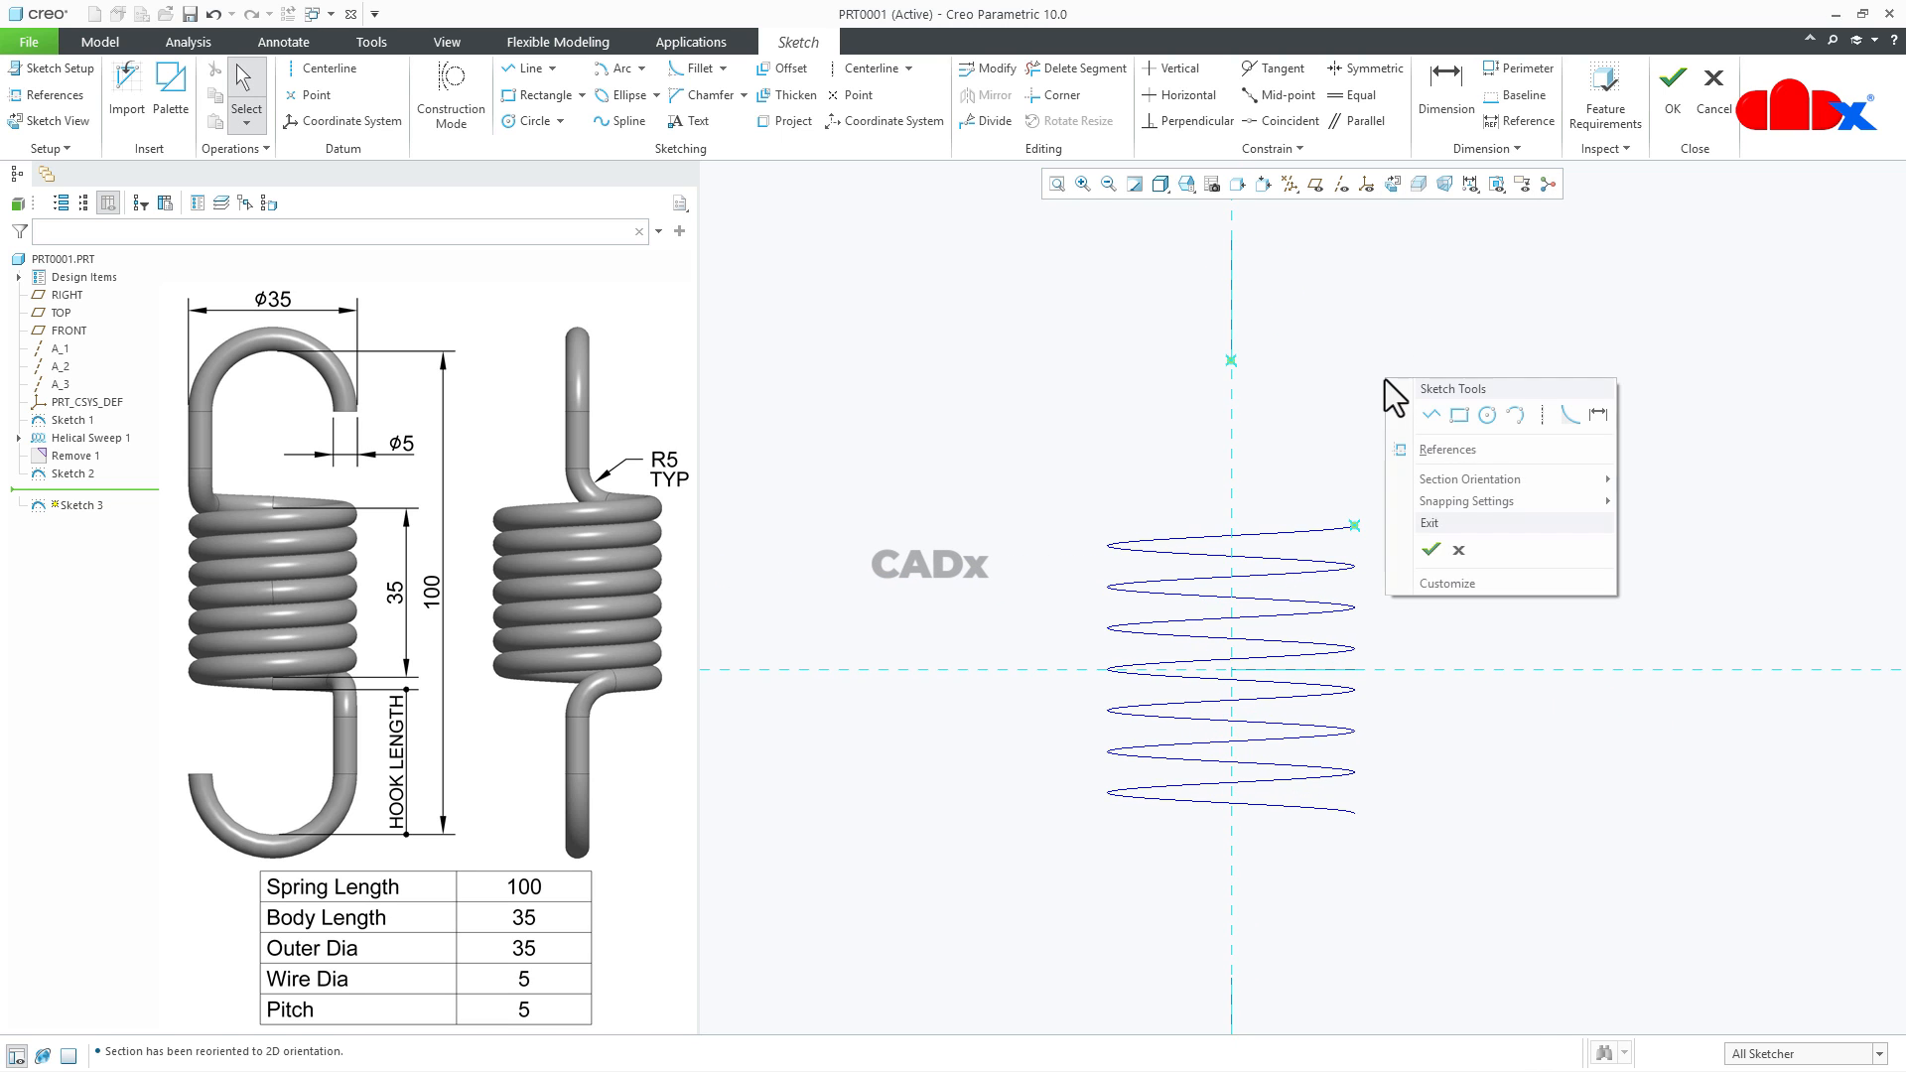
click(1429, 415)
scroll(1276, 393, up, 2)
click(1207, 345)
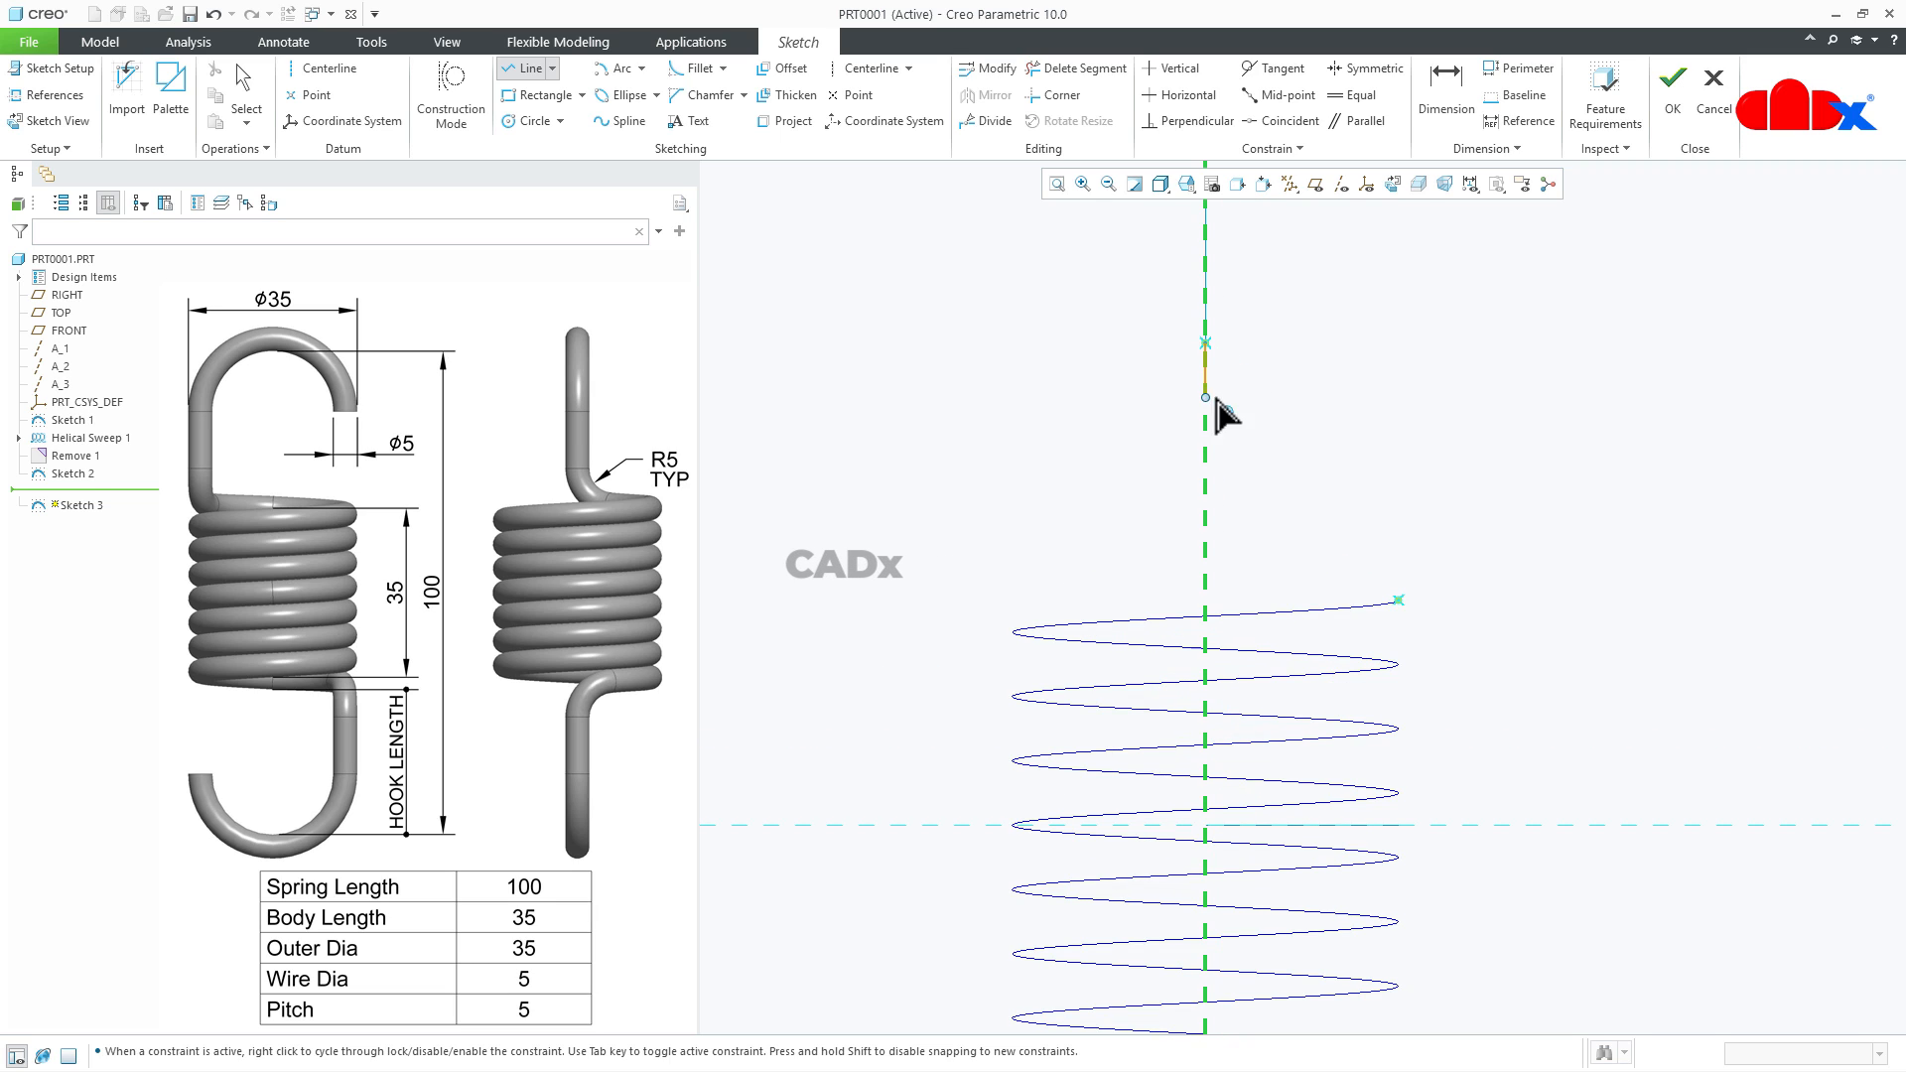
click(1205, 503)
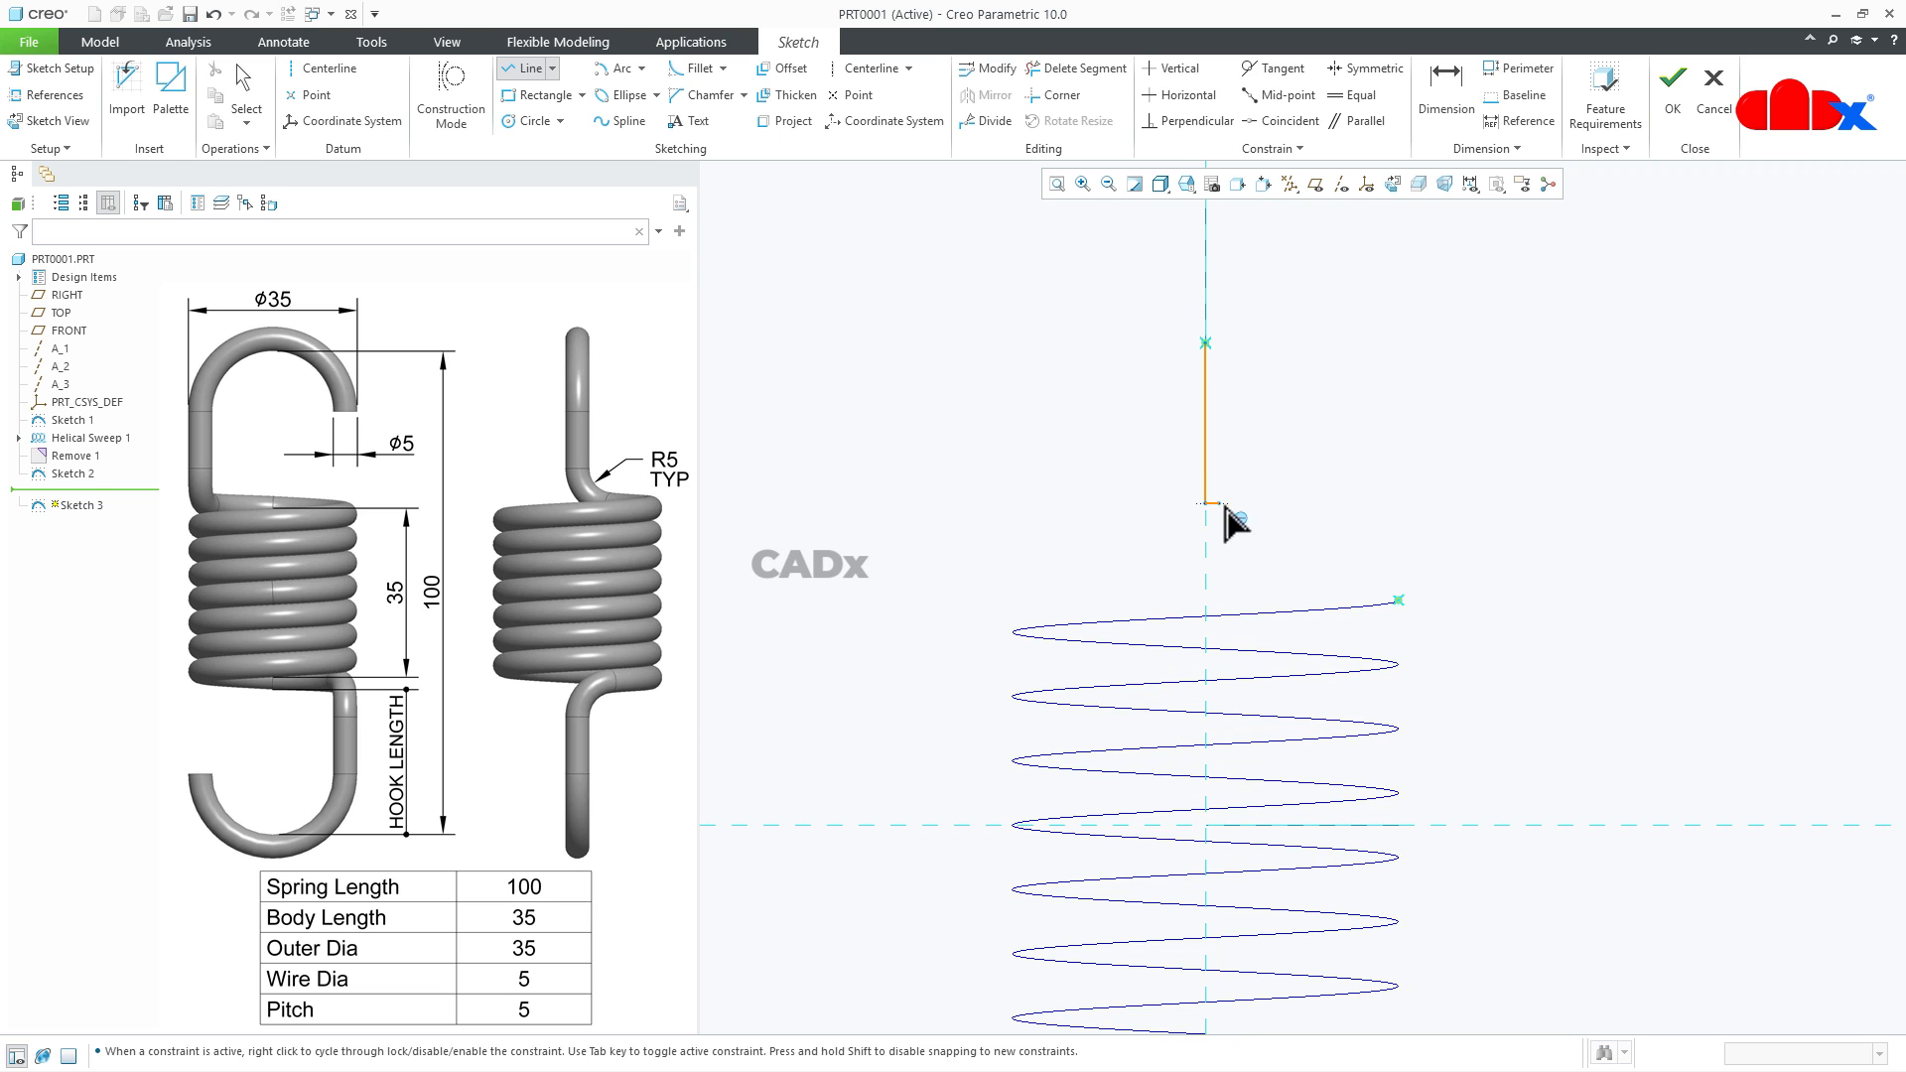
click(1398, 600)
middle_click(1553, 506)
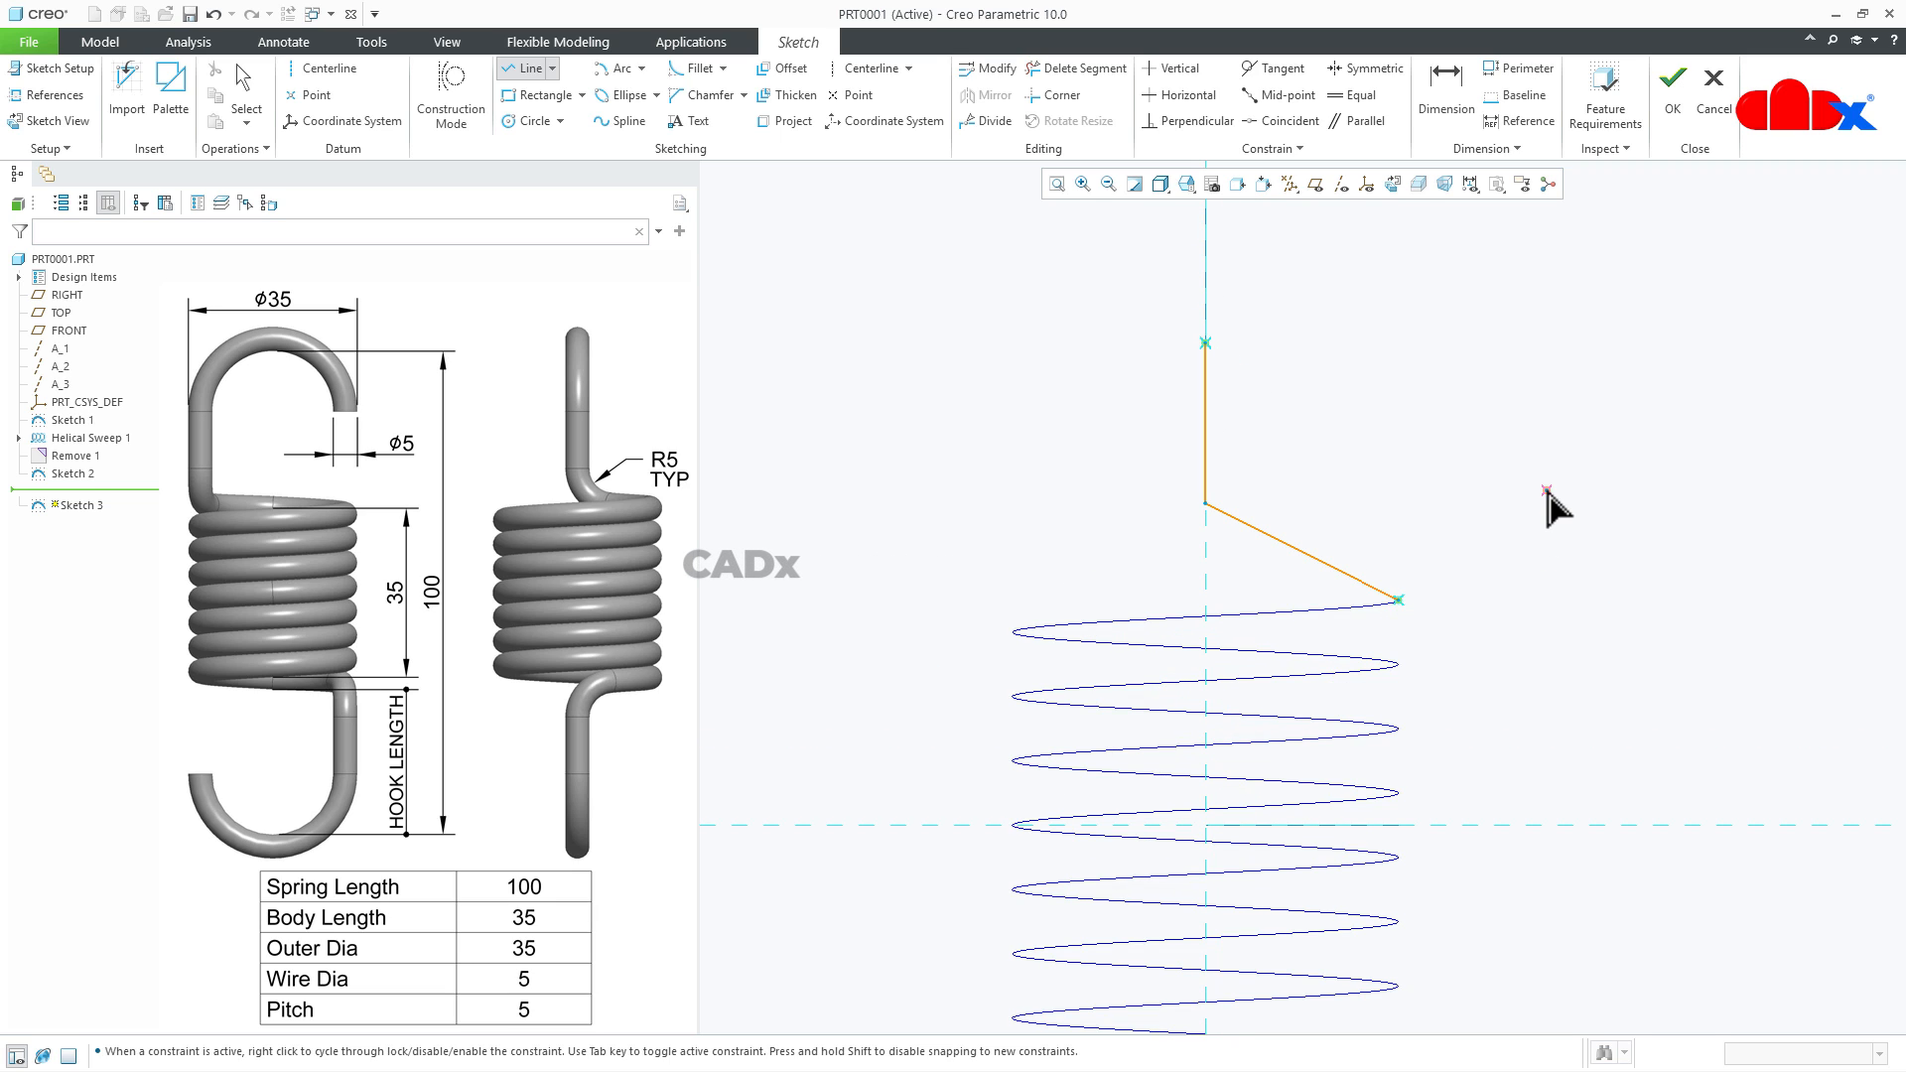
- Dimension the angle between the vertical line and the slanted line at 95 degrees
right_click(1509, 448)
click(1694, 485)
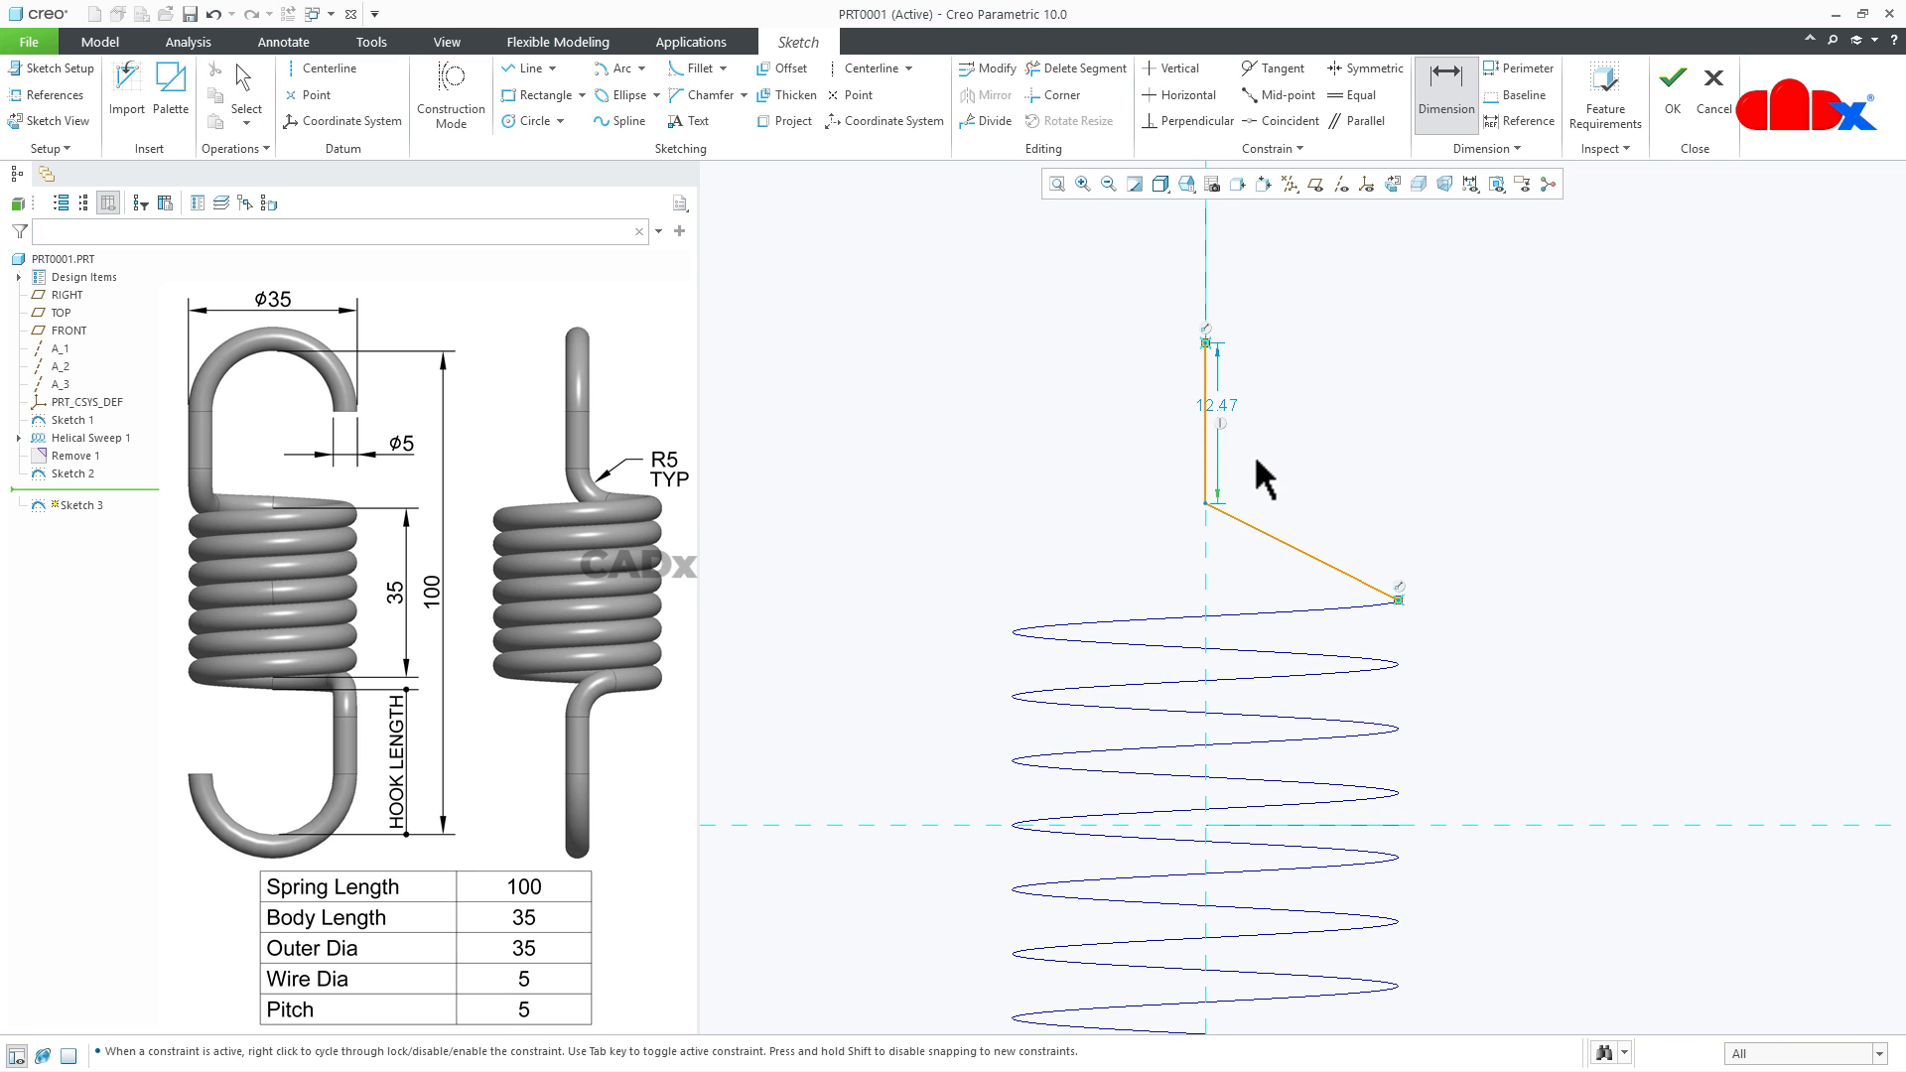
click(1206, 453)
click(1283, 541)
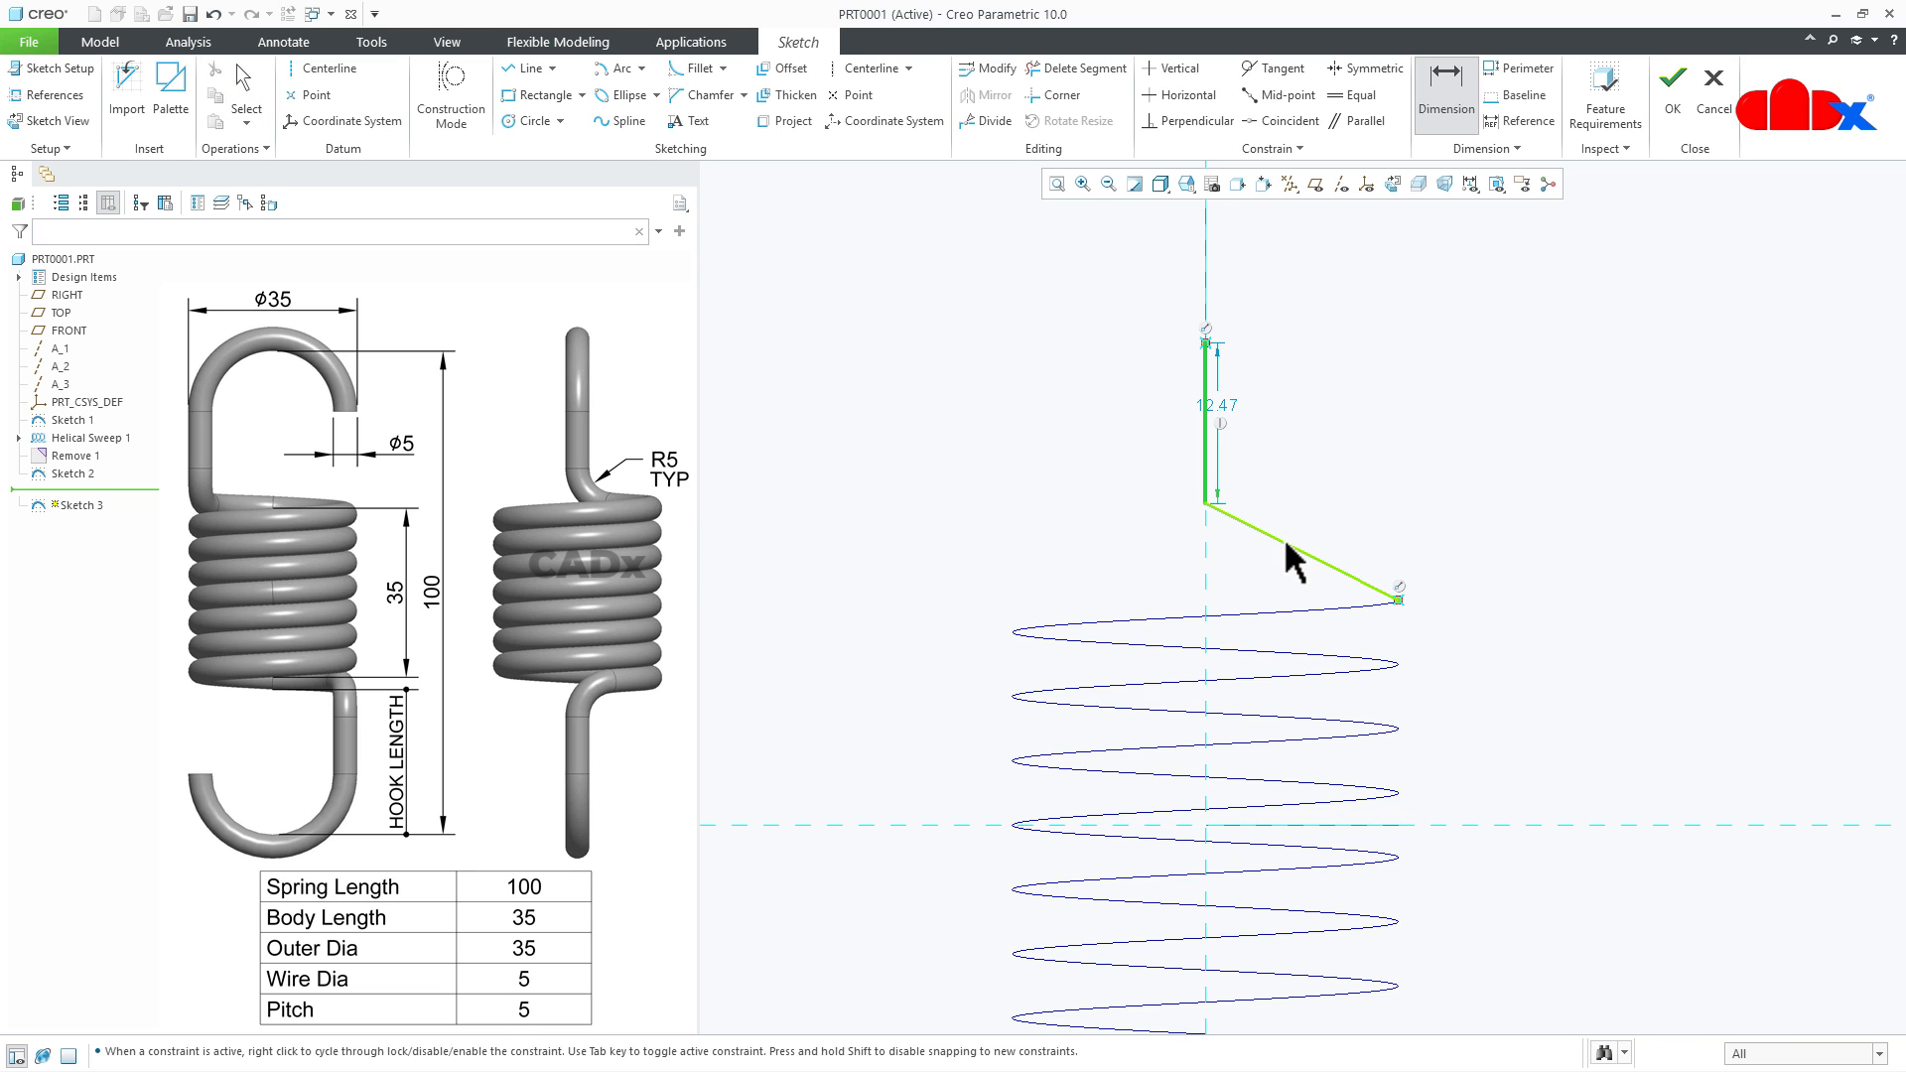
middle_click(1300, 480)
text(95)
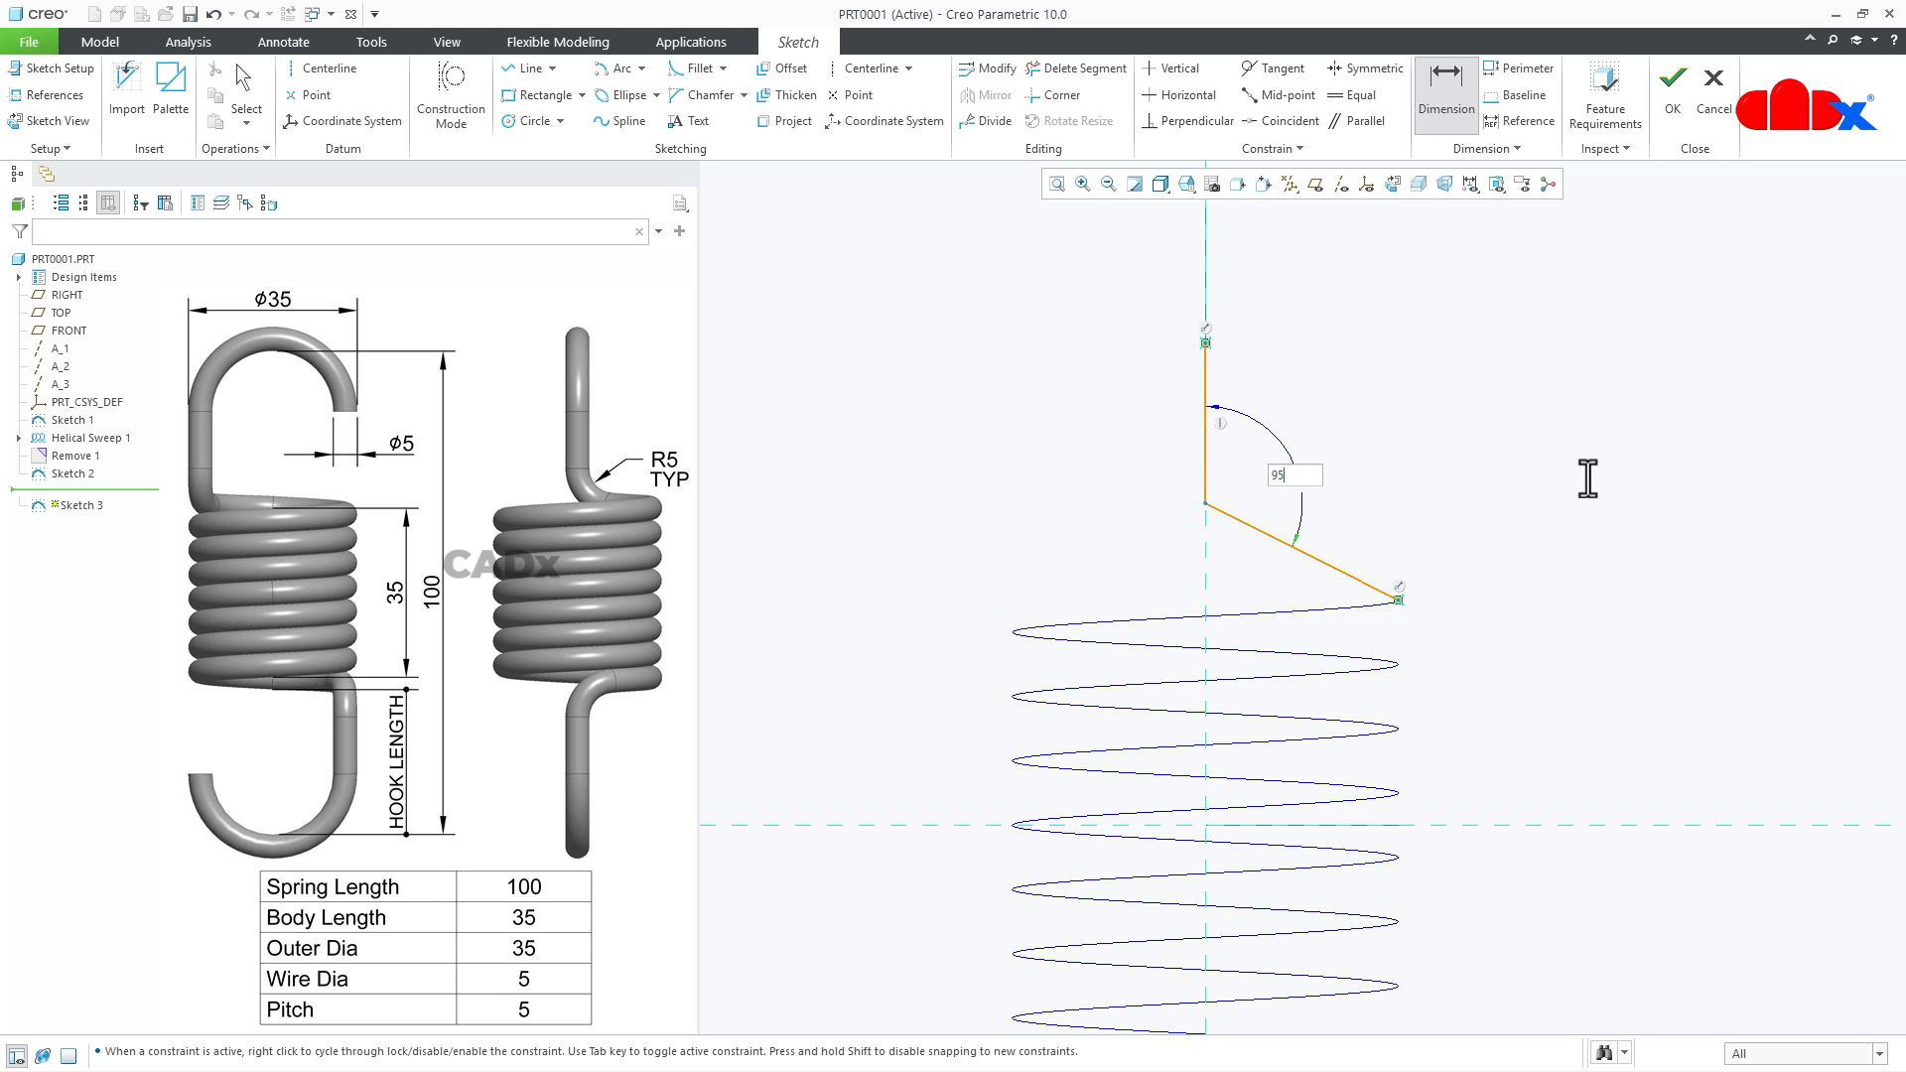
key(Return)
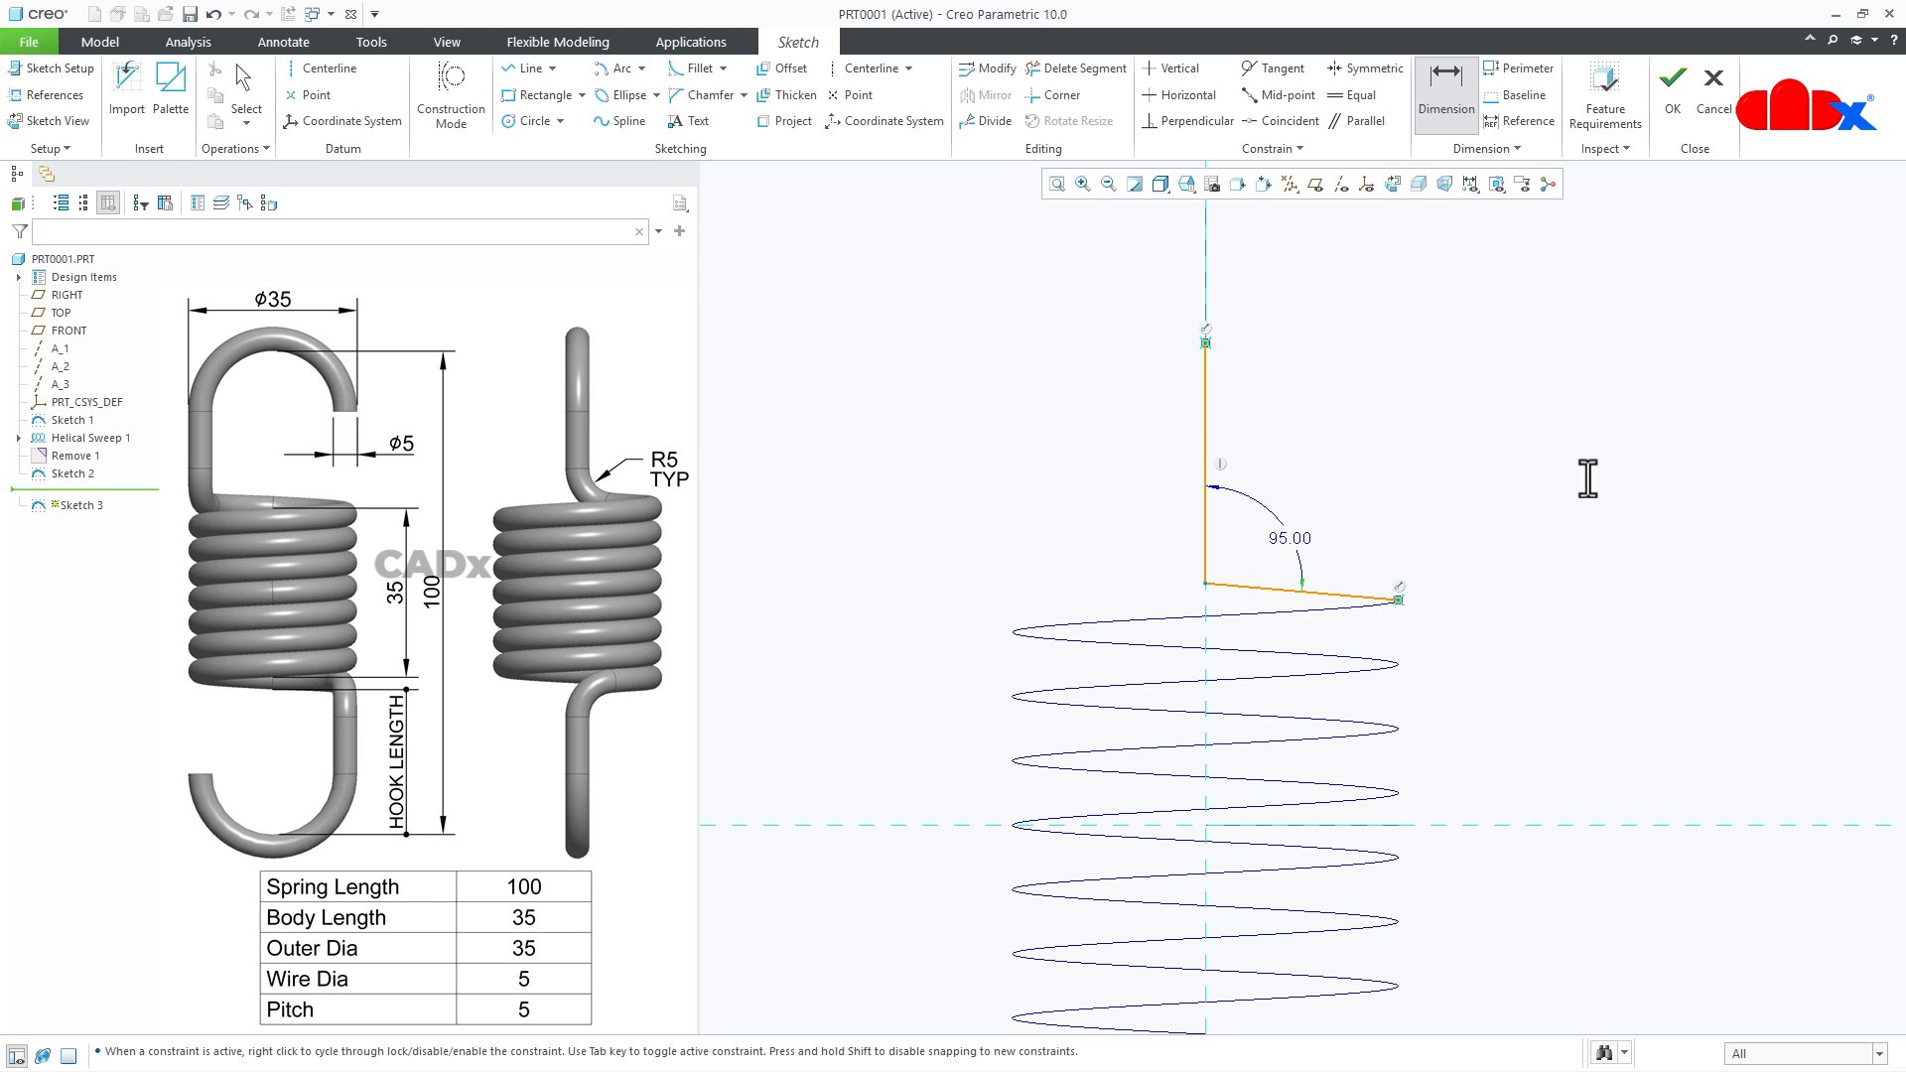
- Fillet the corner between the vertical and slanted lines with a radius of about 3.34
right_click(1588, 478)
click(1772, 512)
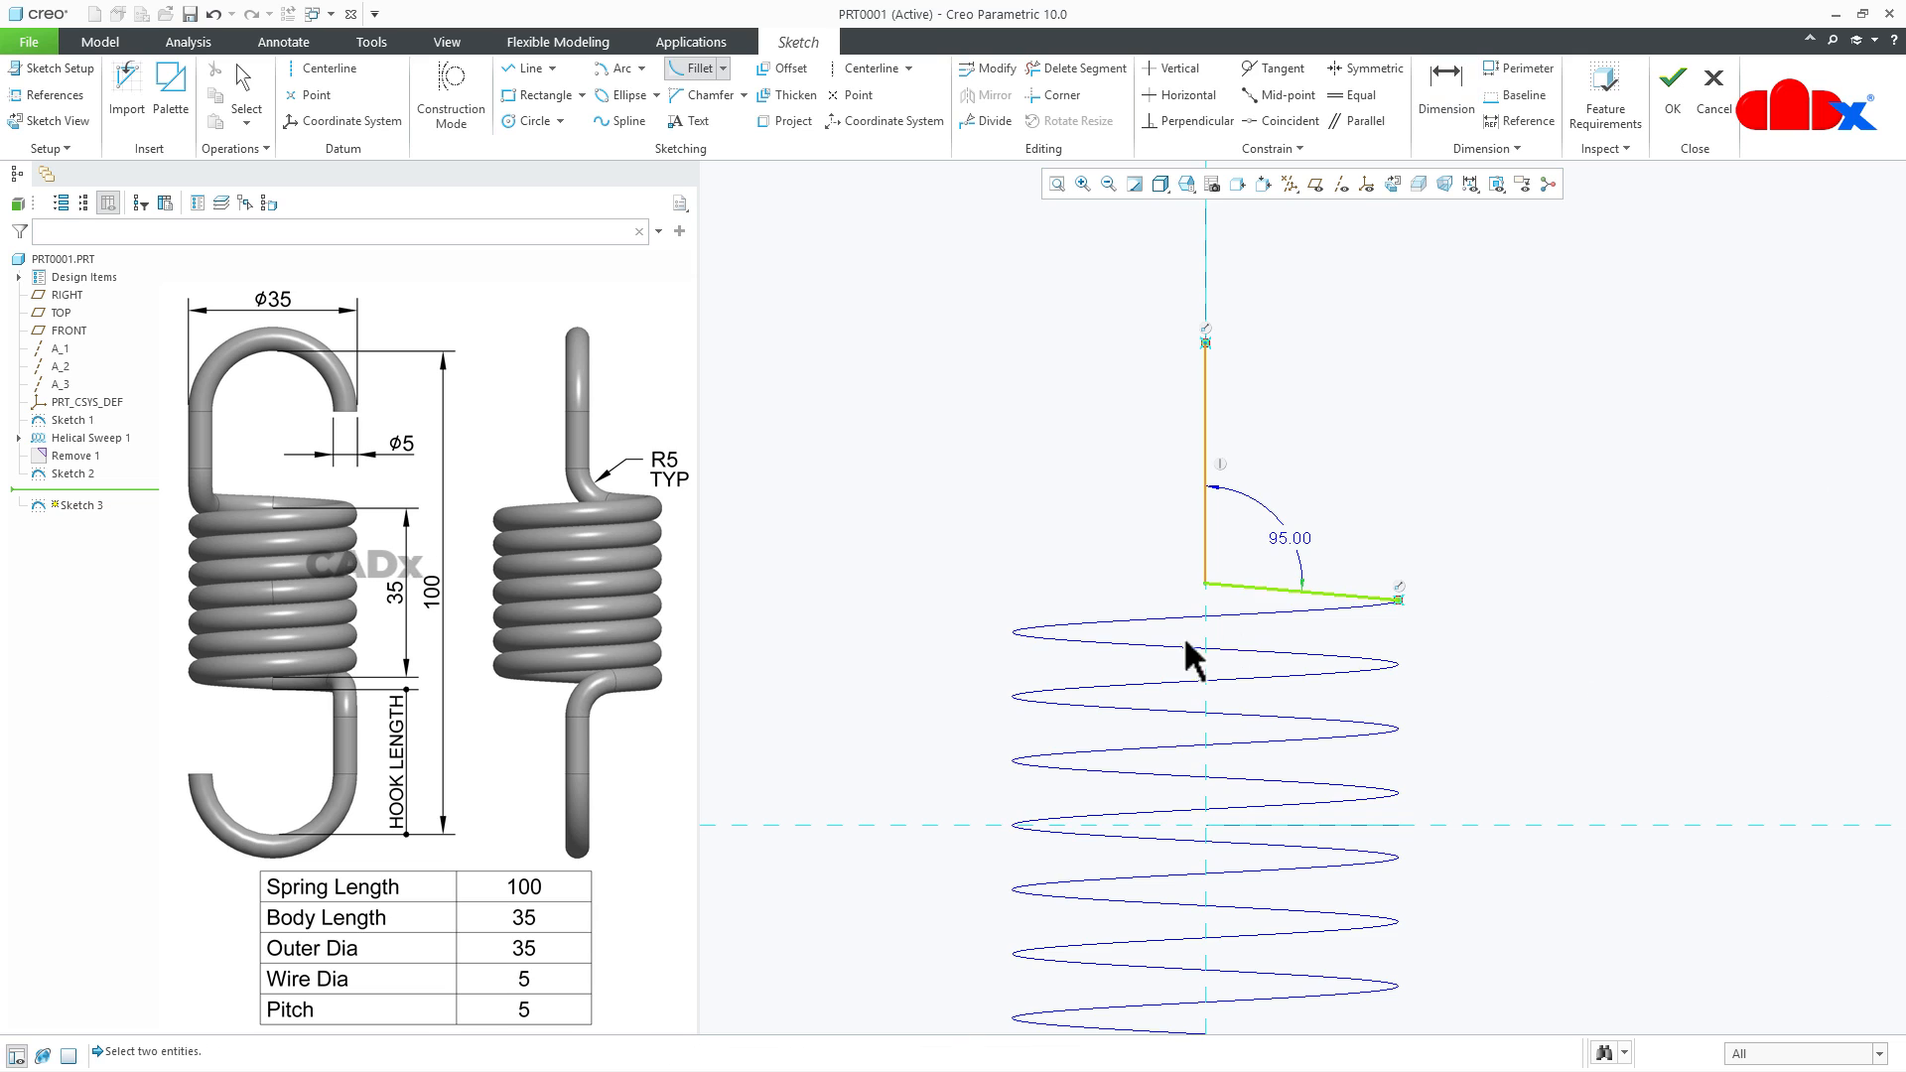
scroll(1186, 617, down, 2)
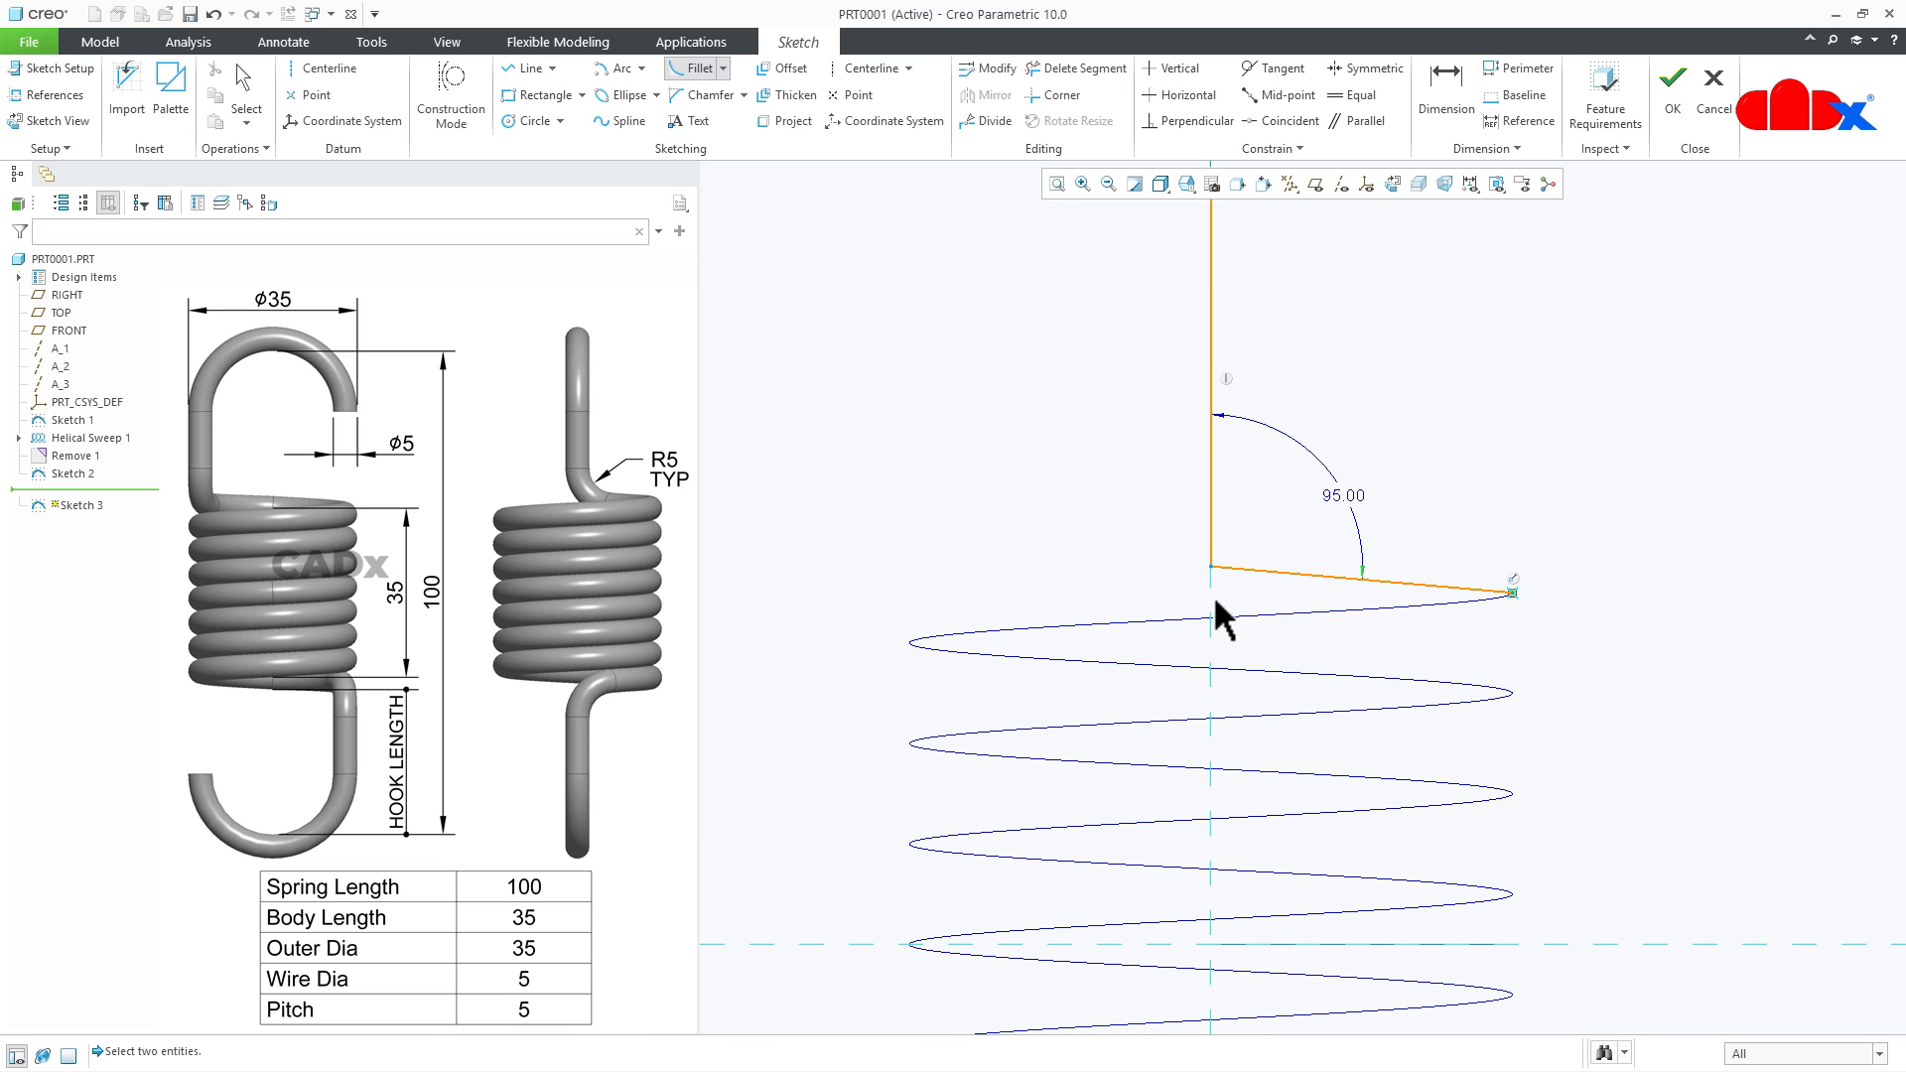
click(1271, 573)
click(1211, 500)
middle_click(1646, 457)
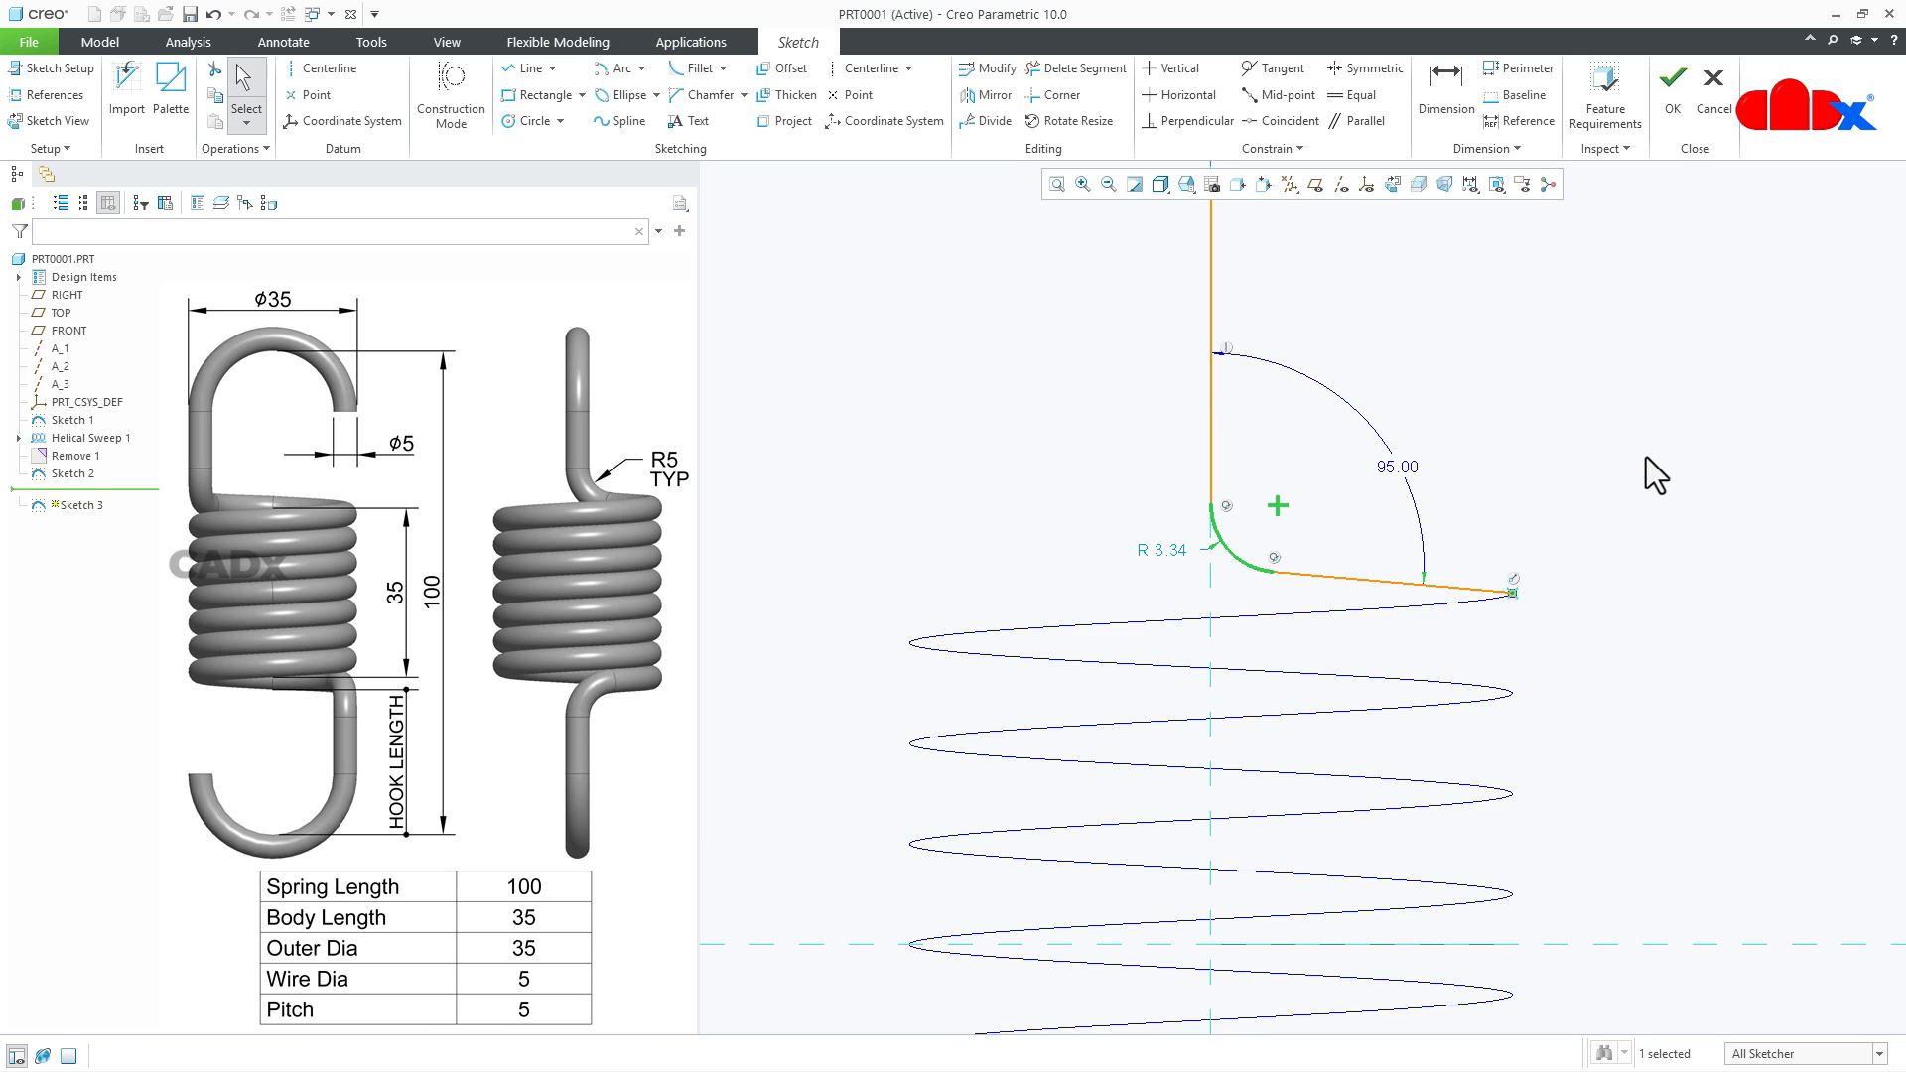
click(1645, 456)
scroll(1644, 706, up, 2)
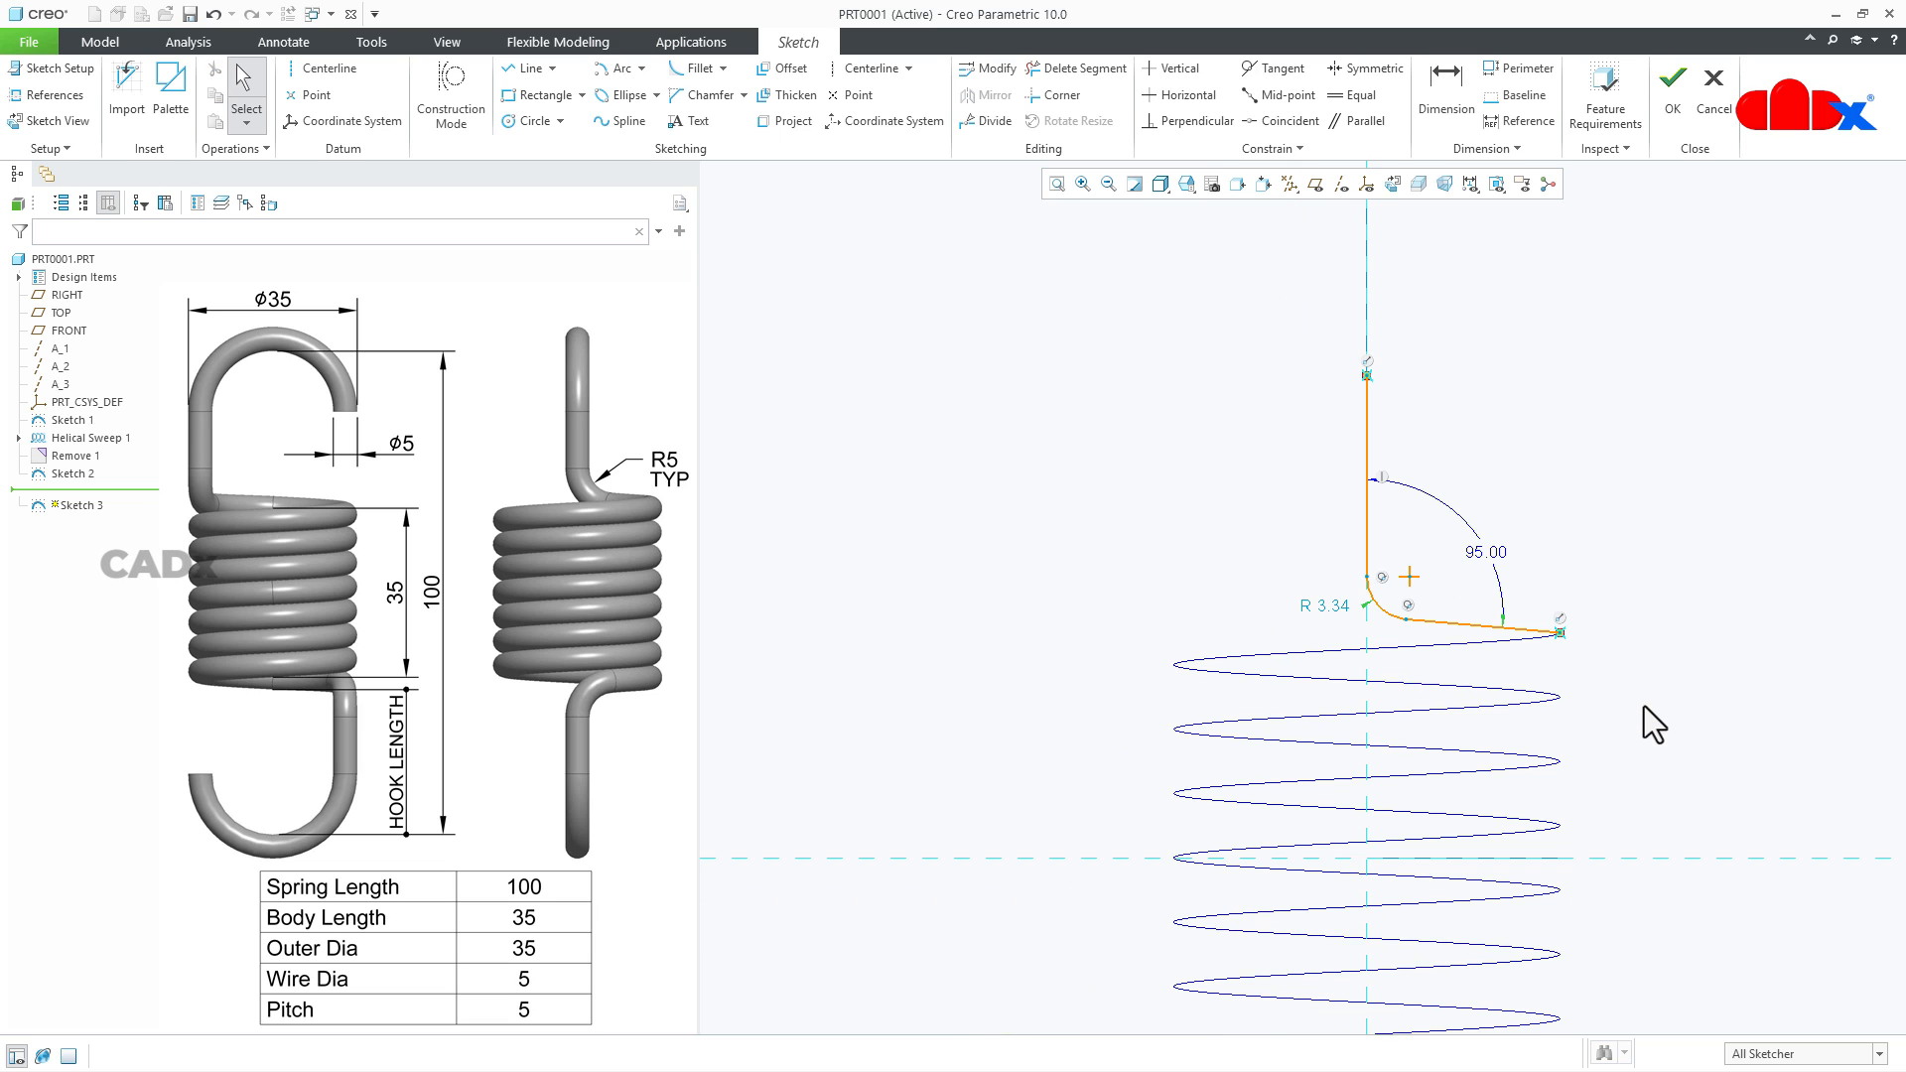
- Offset the fillet arc by -2.5 toward its centre
click(789, 71)
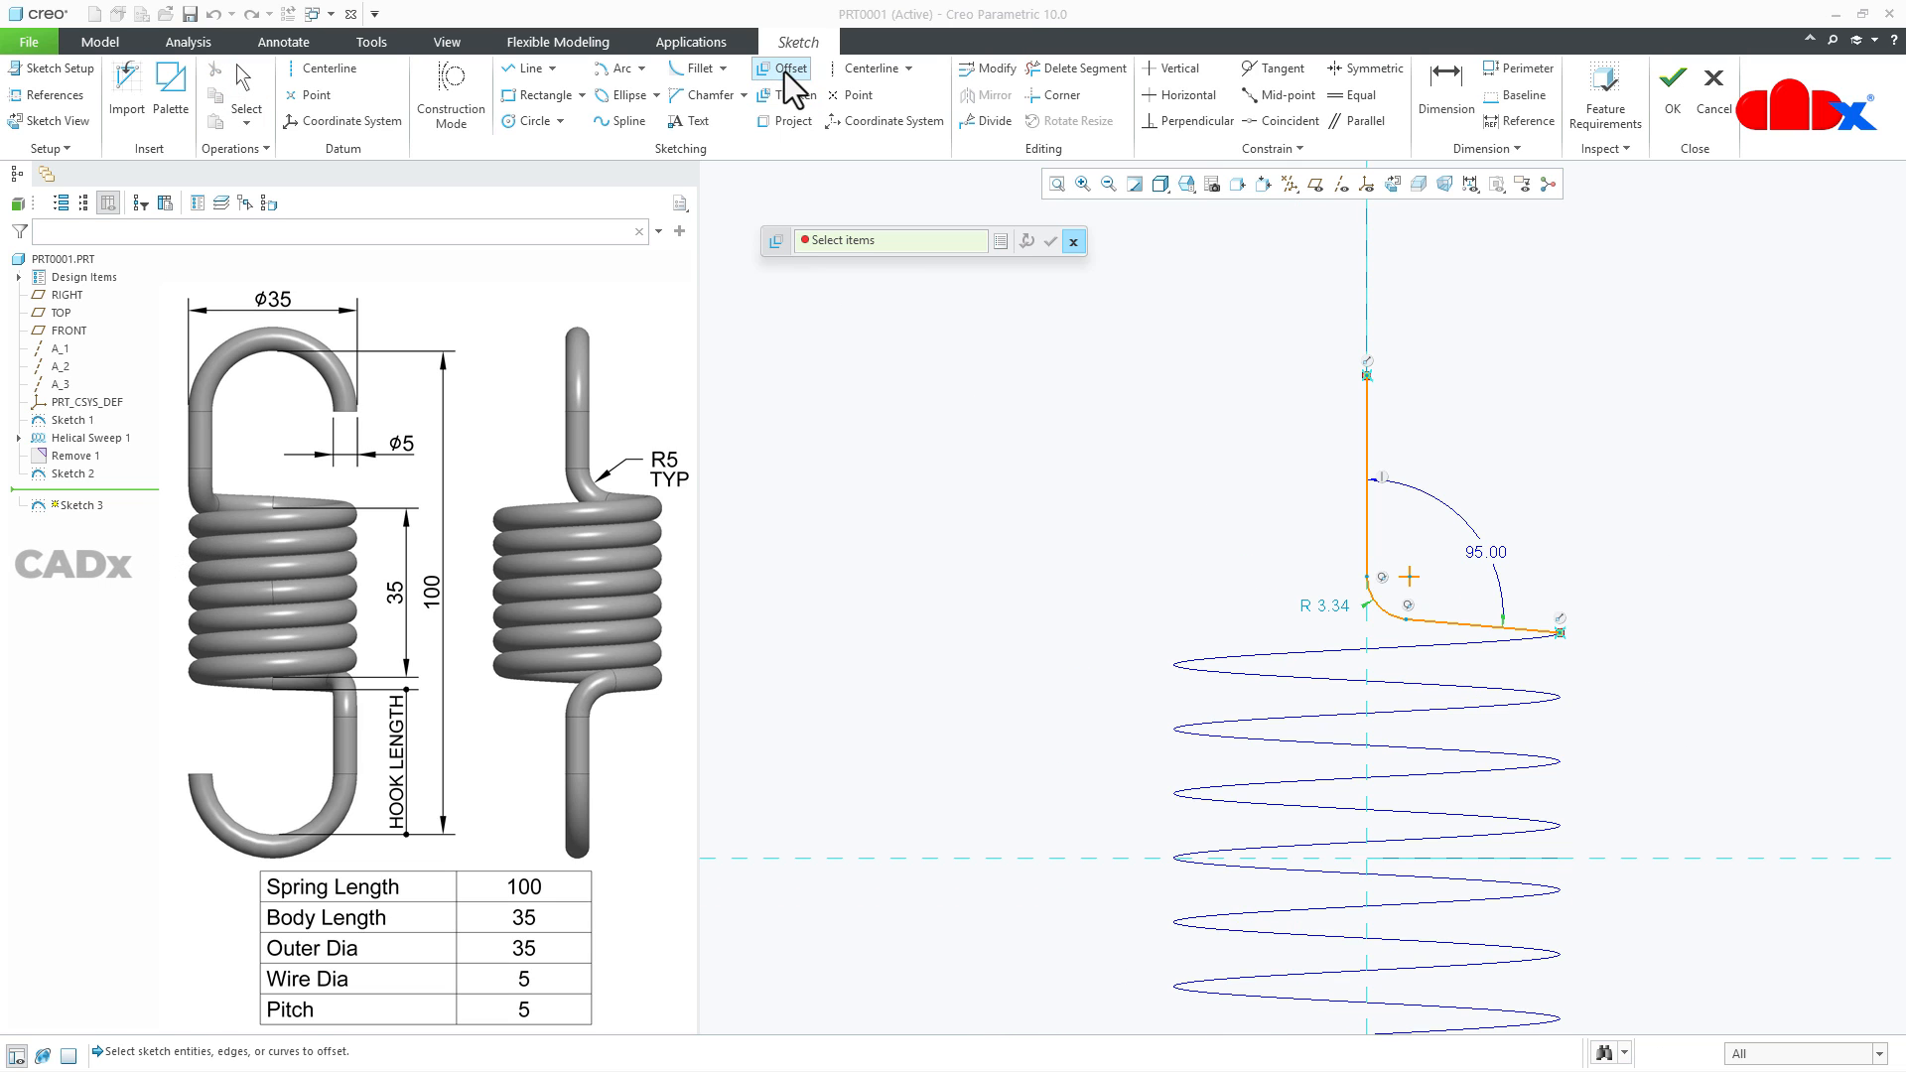
click(1385, 613)
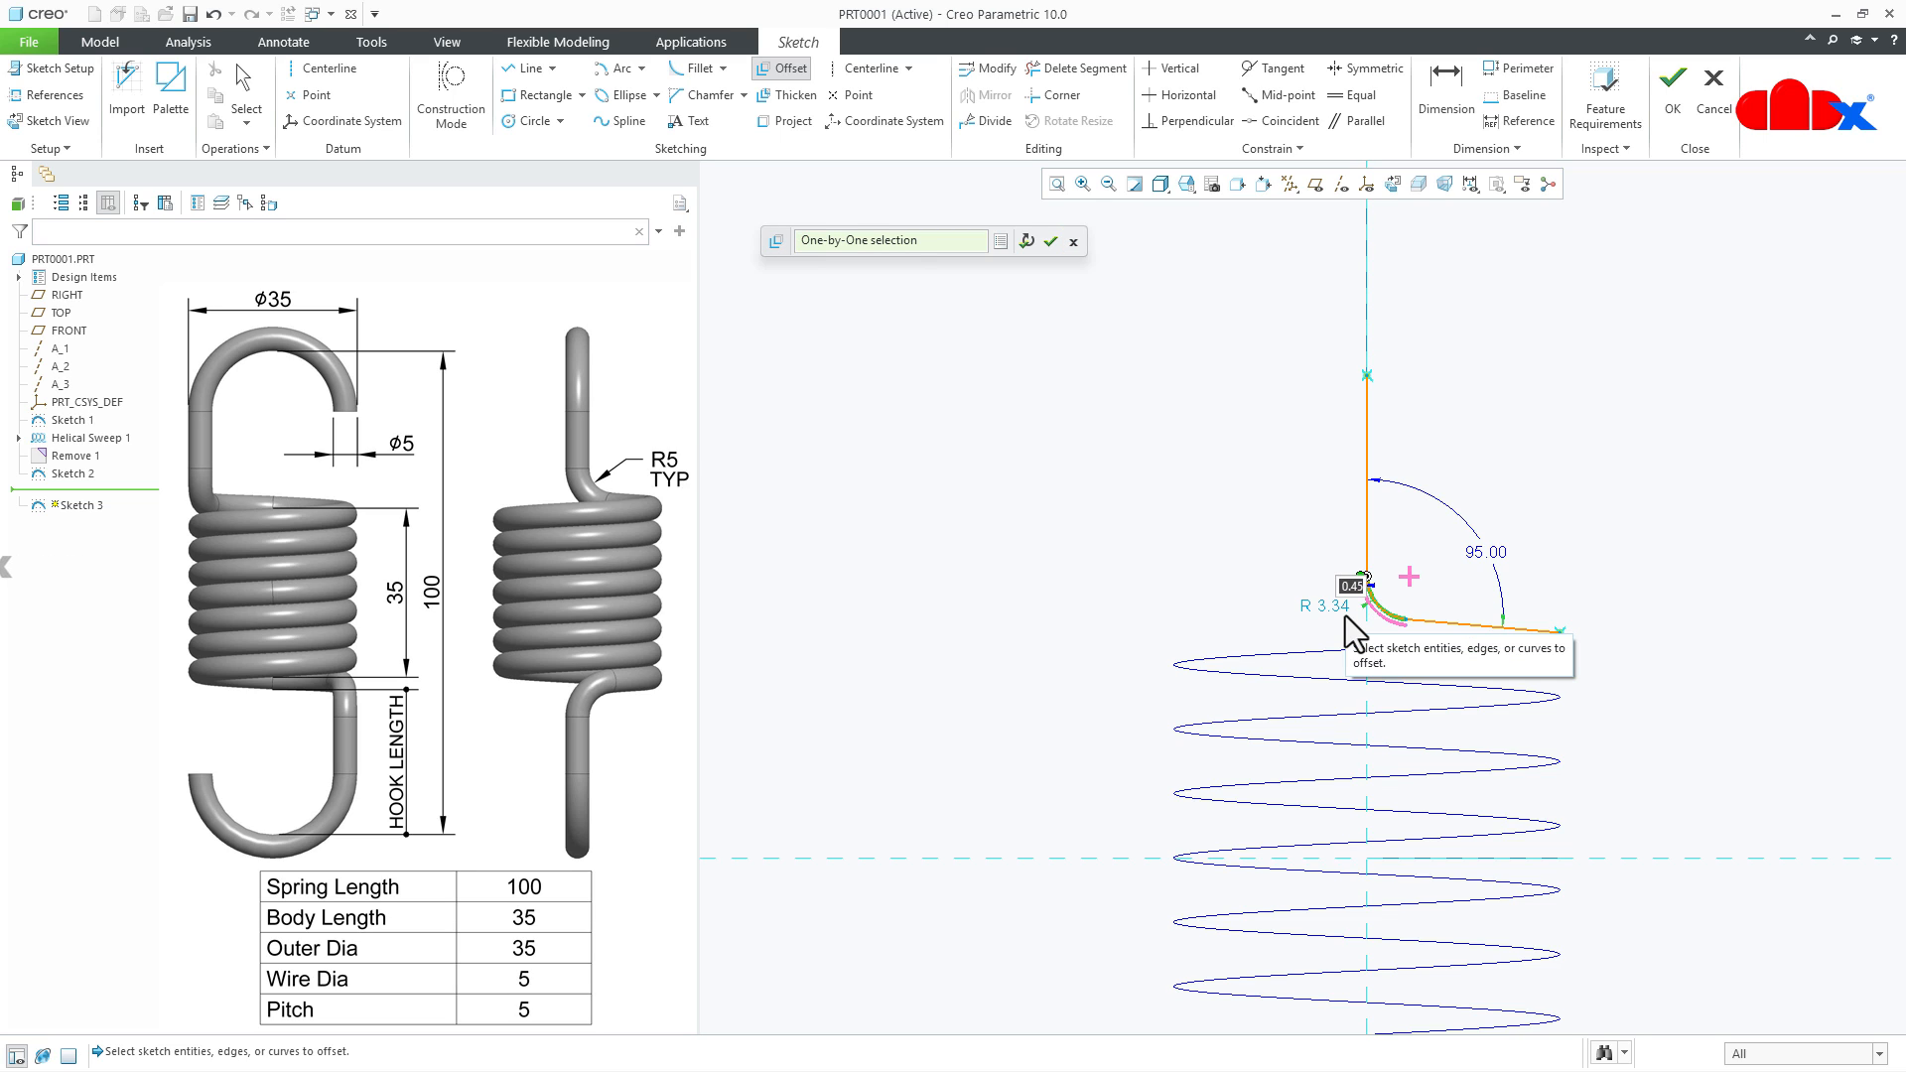
text(-)
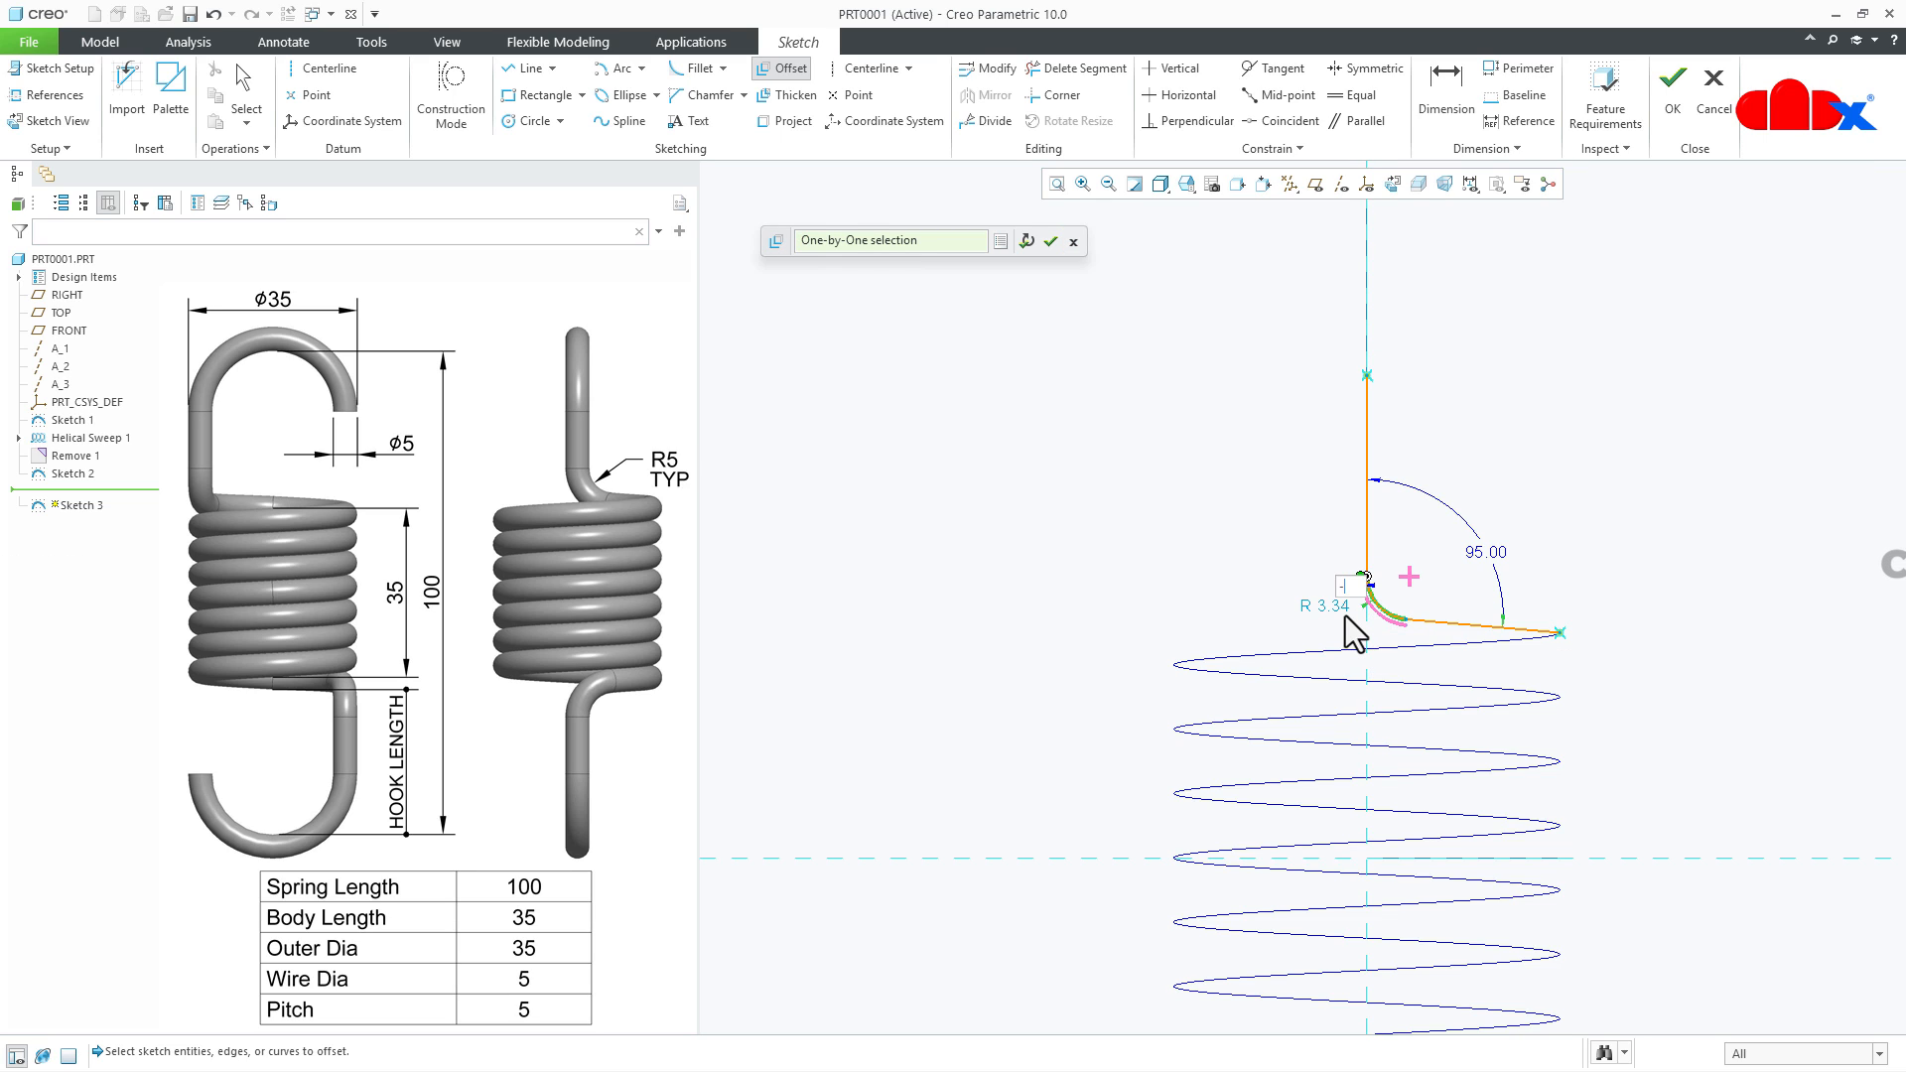
text(2.5)
key(Return)
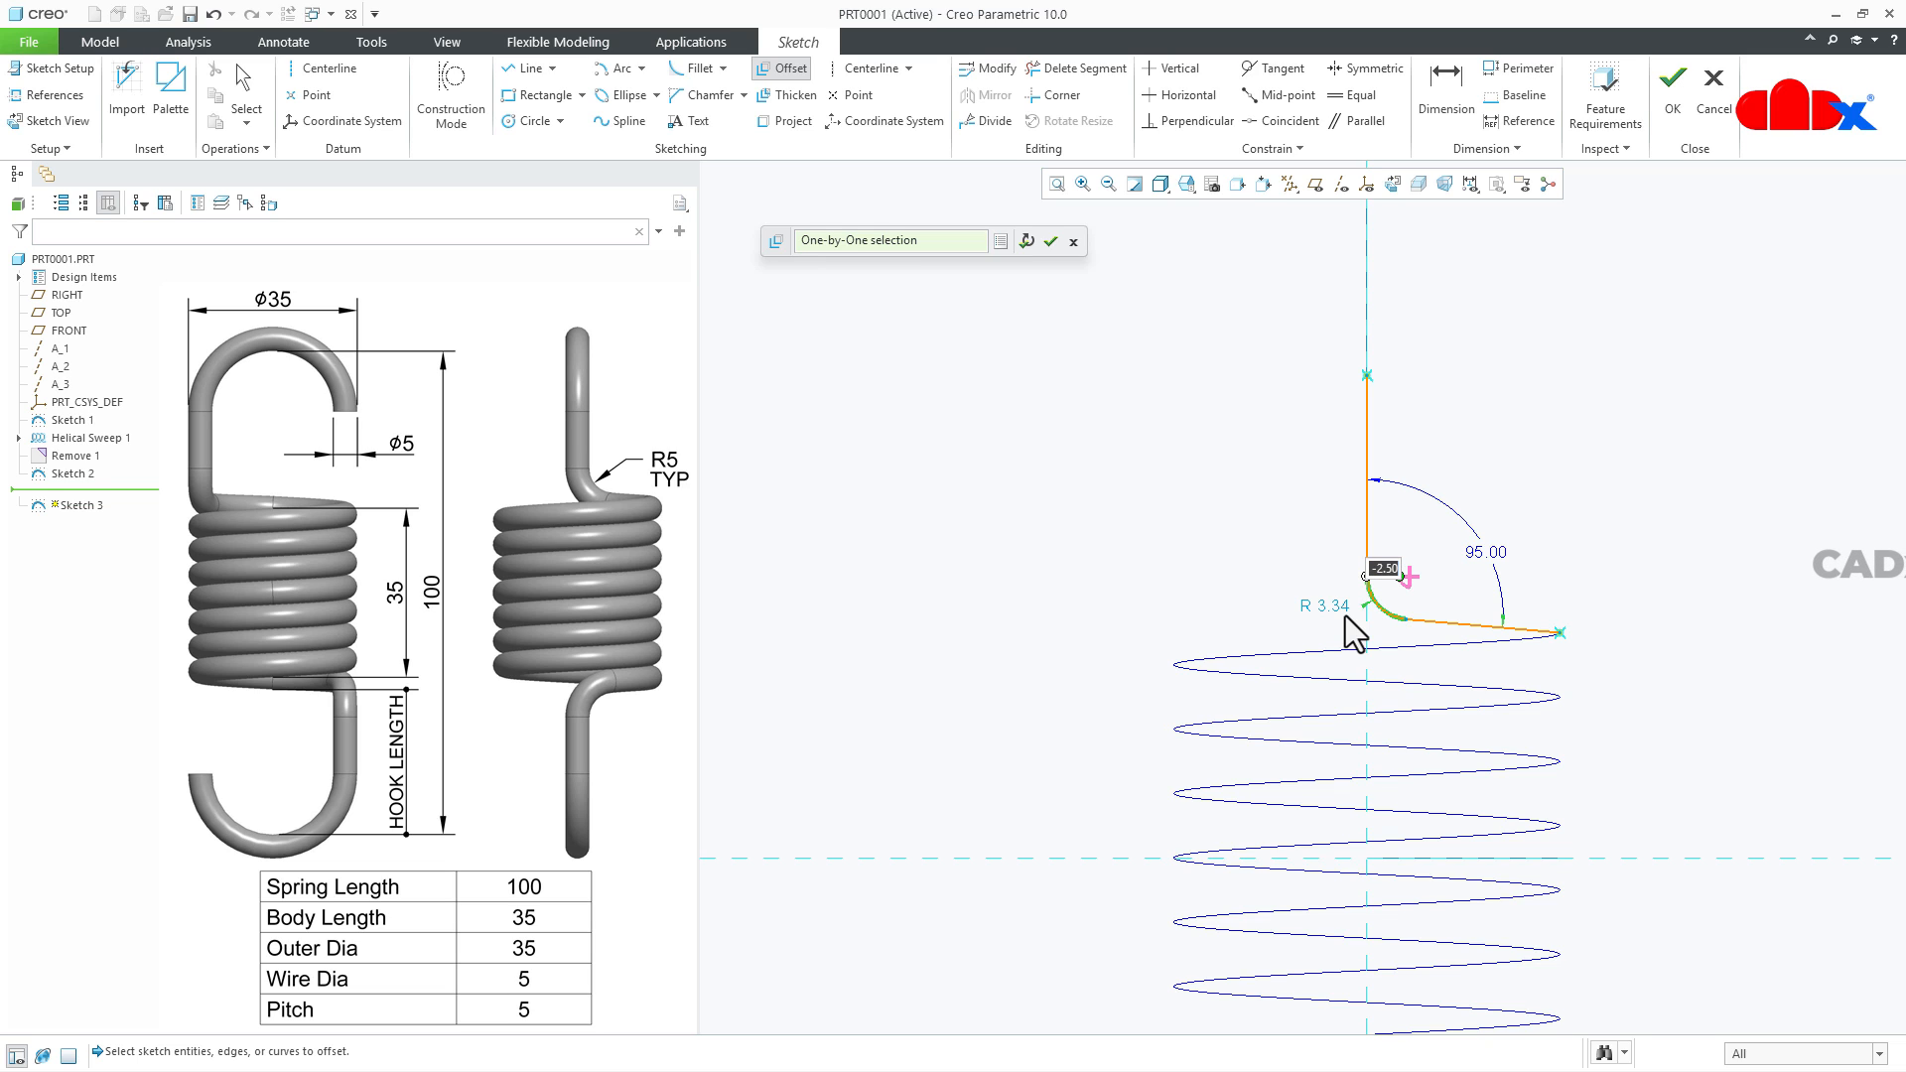
click(1051, 242)
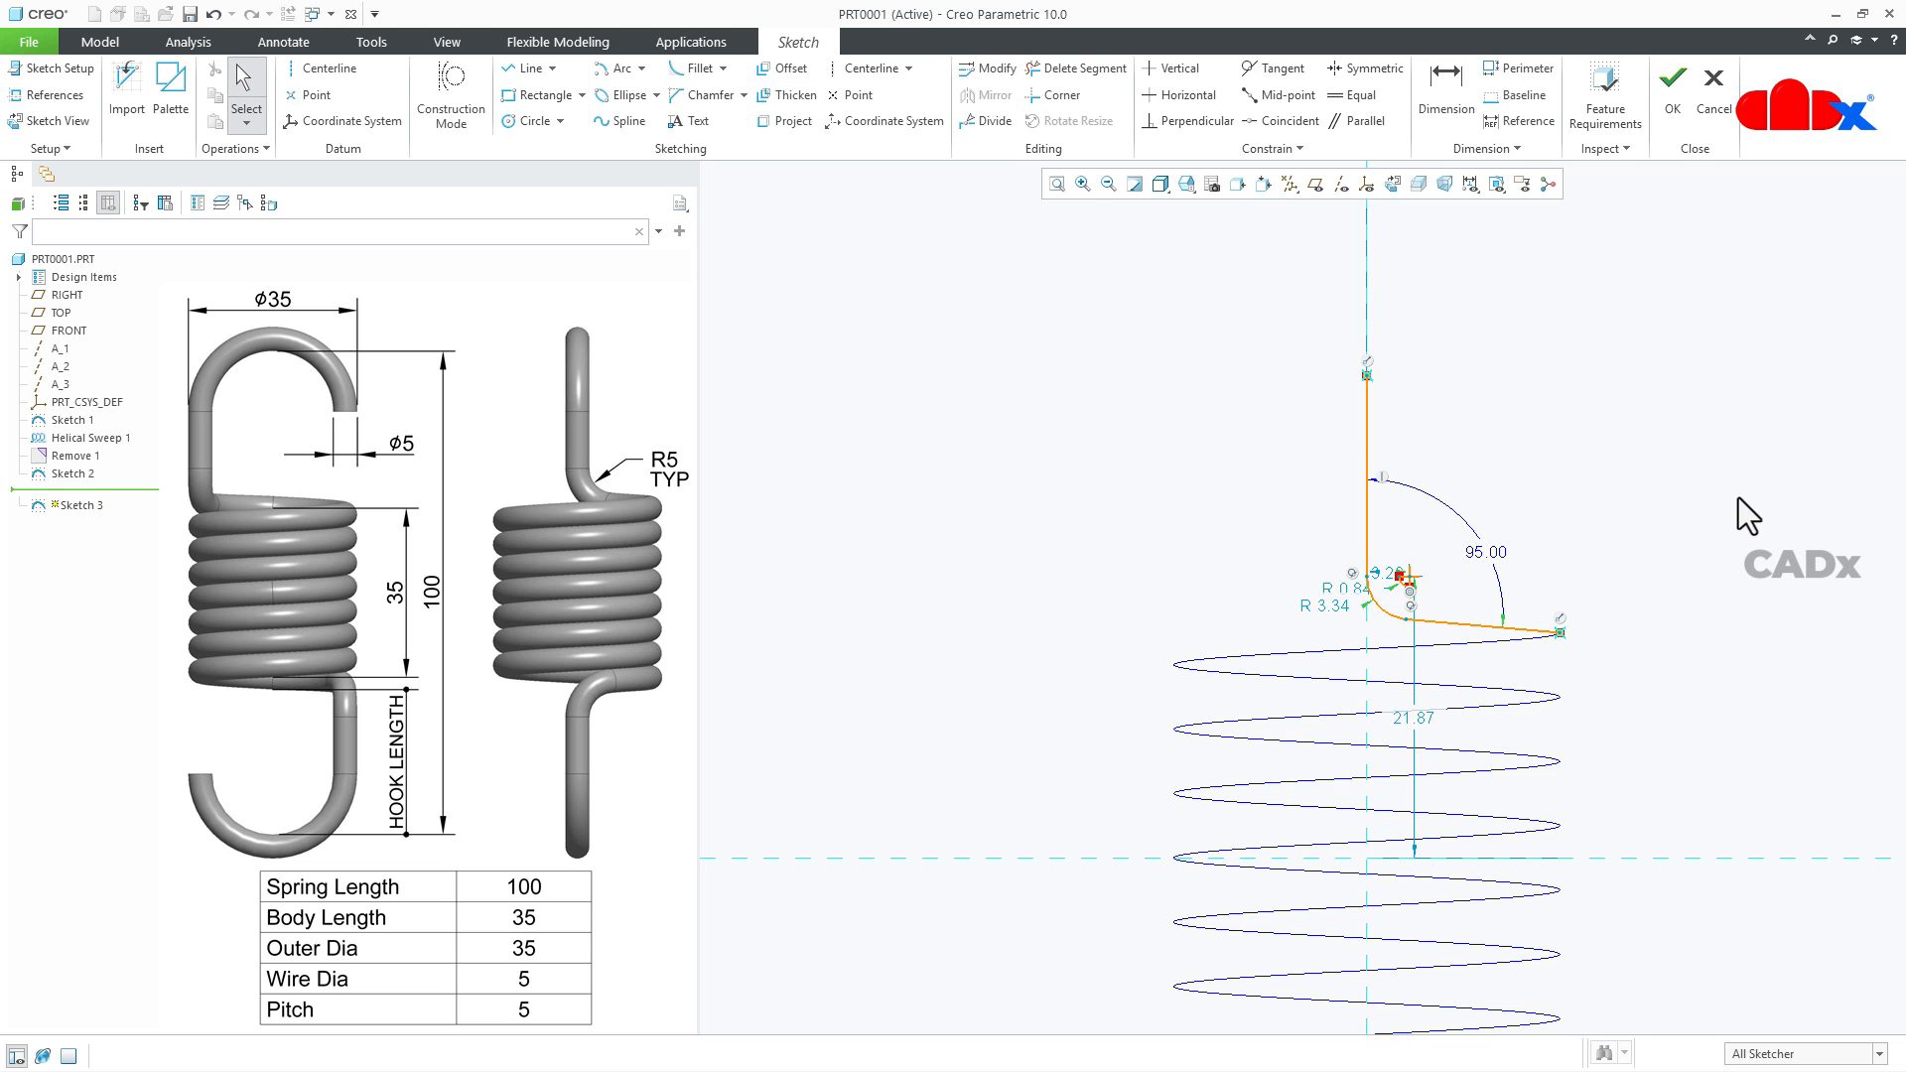
- Dimension the horizontal distance from the vertical line to the offset arc's nearer endpoint at 2.50
scroll(1466, 589, up, 5)
right_click(1465, 588)
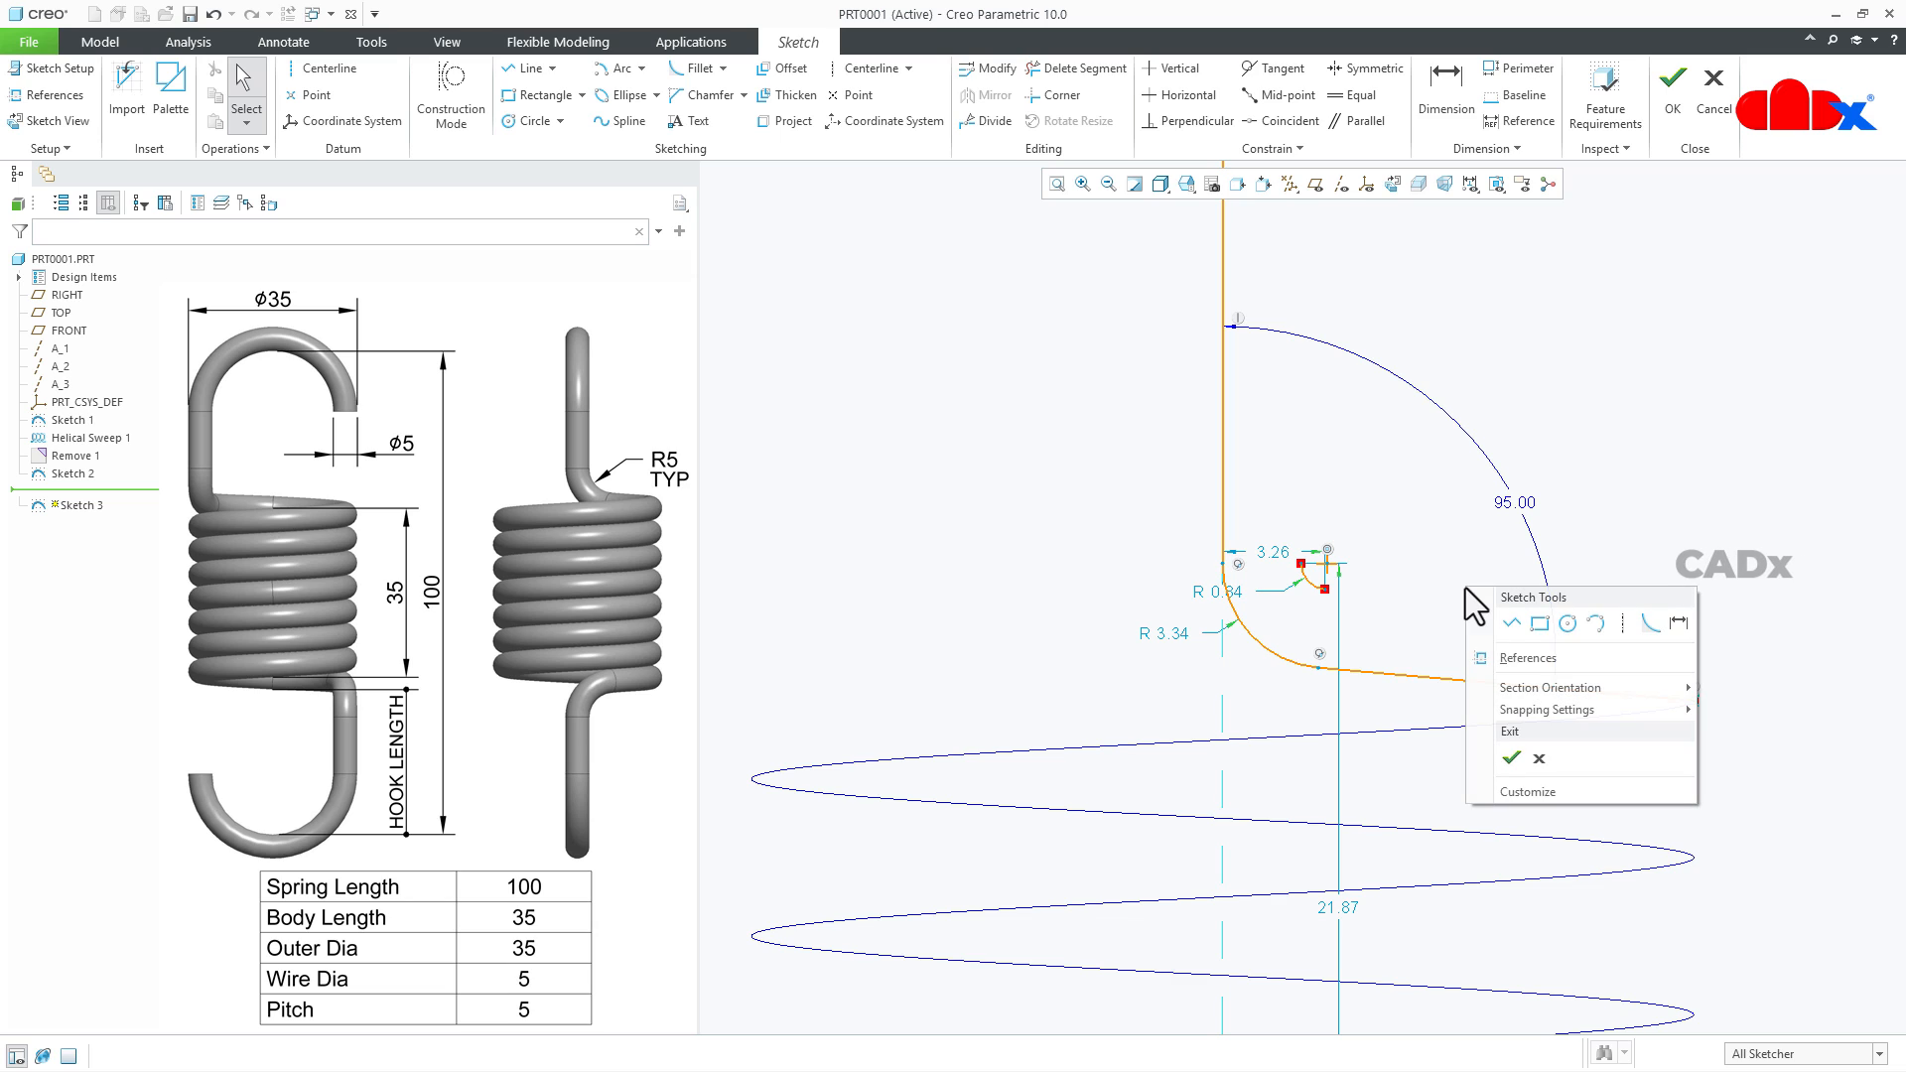
click(1678, 623)
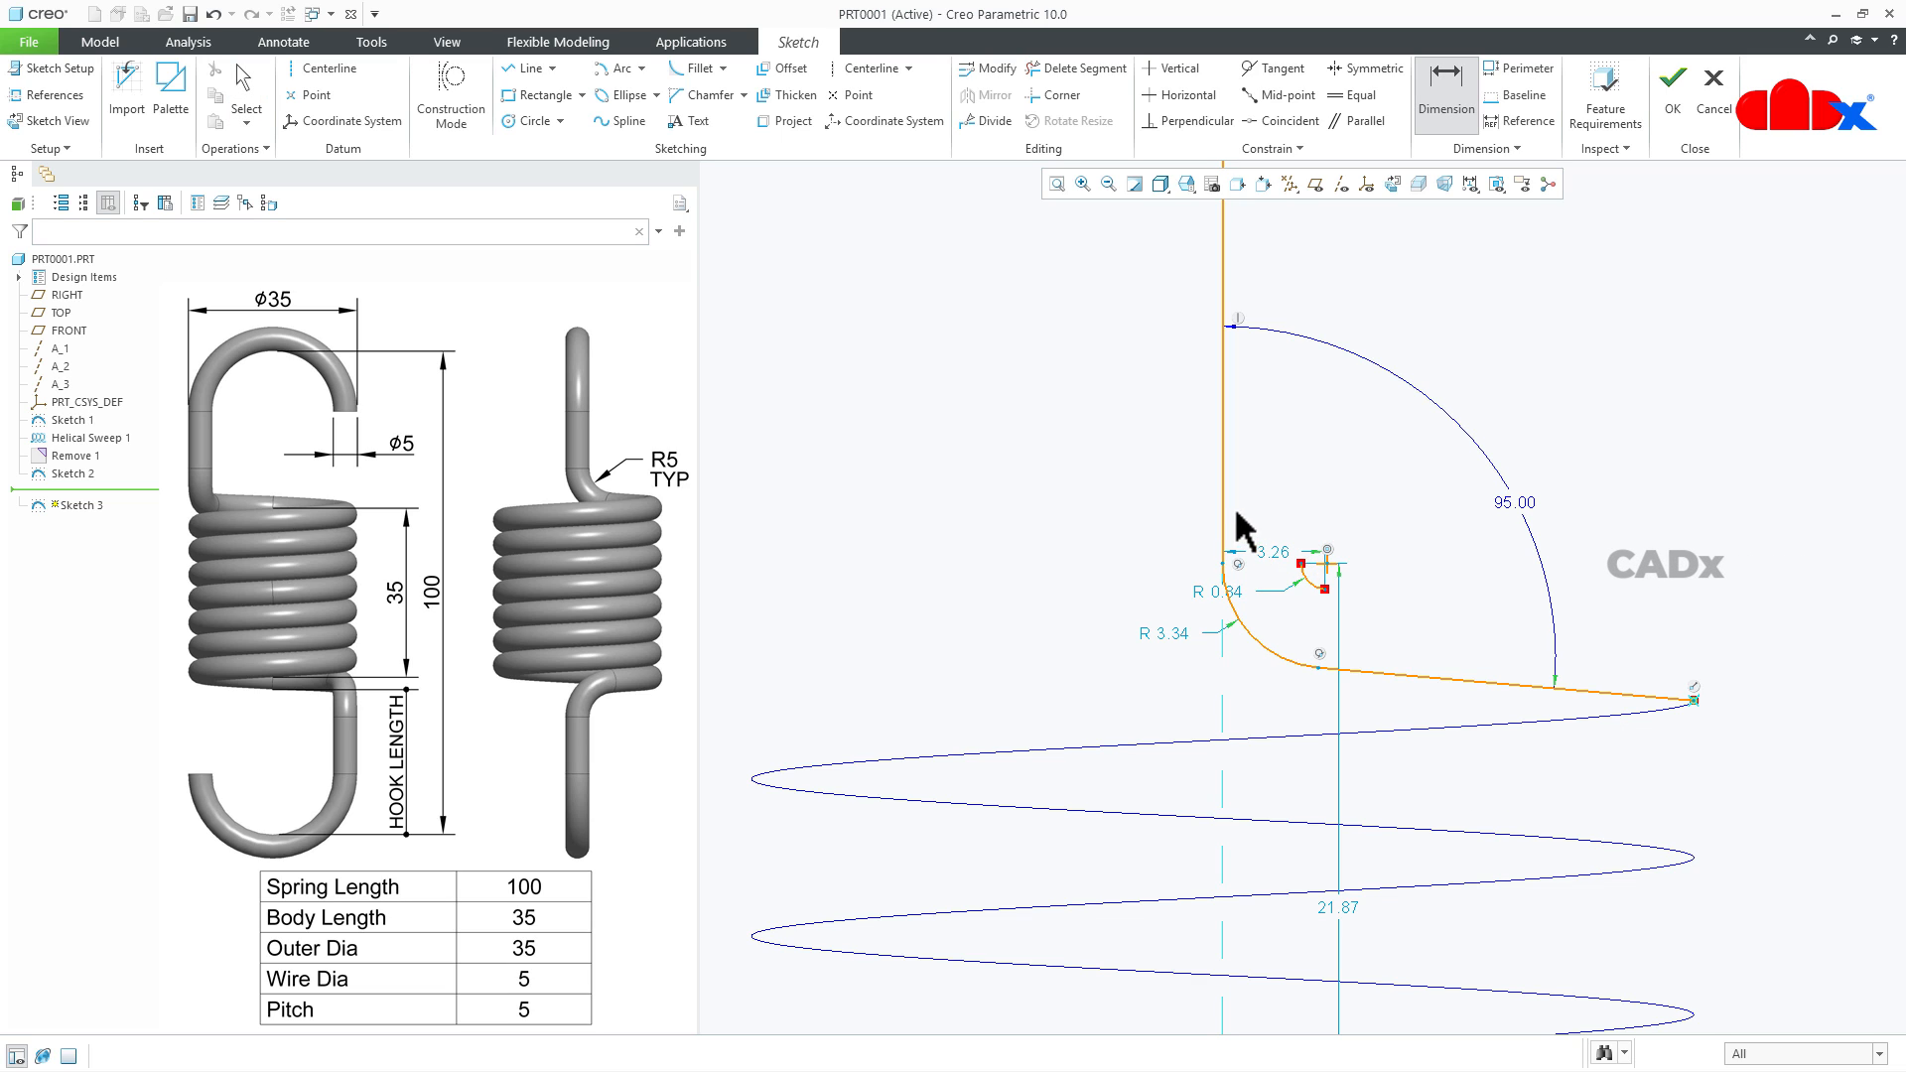
click(1296, 560)
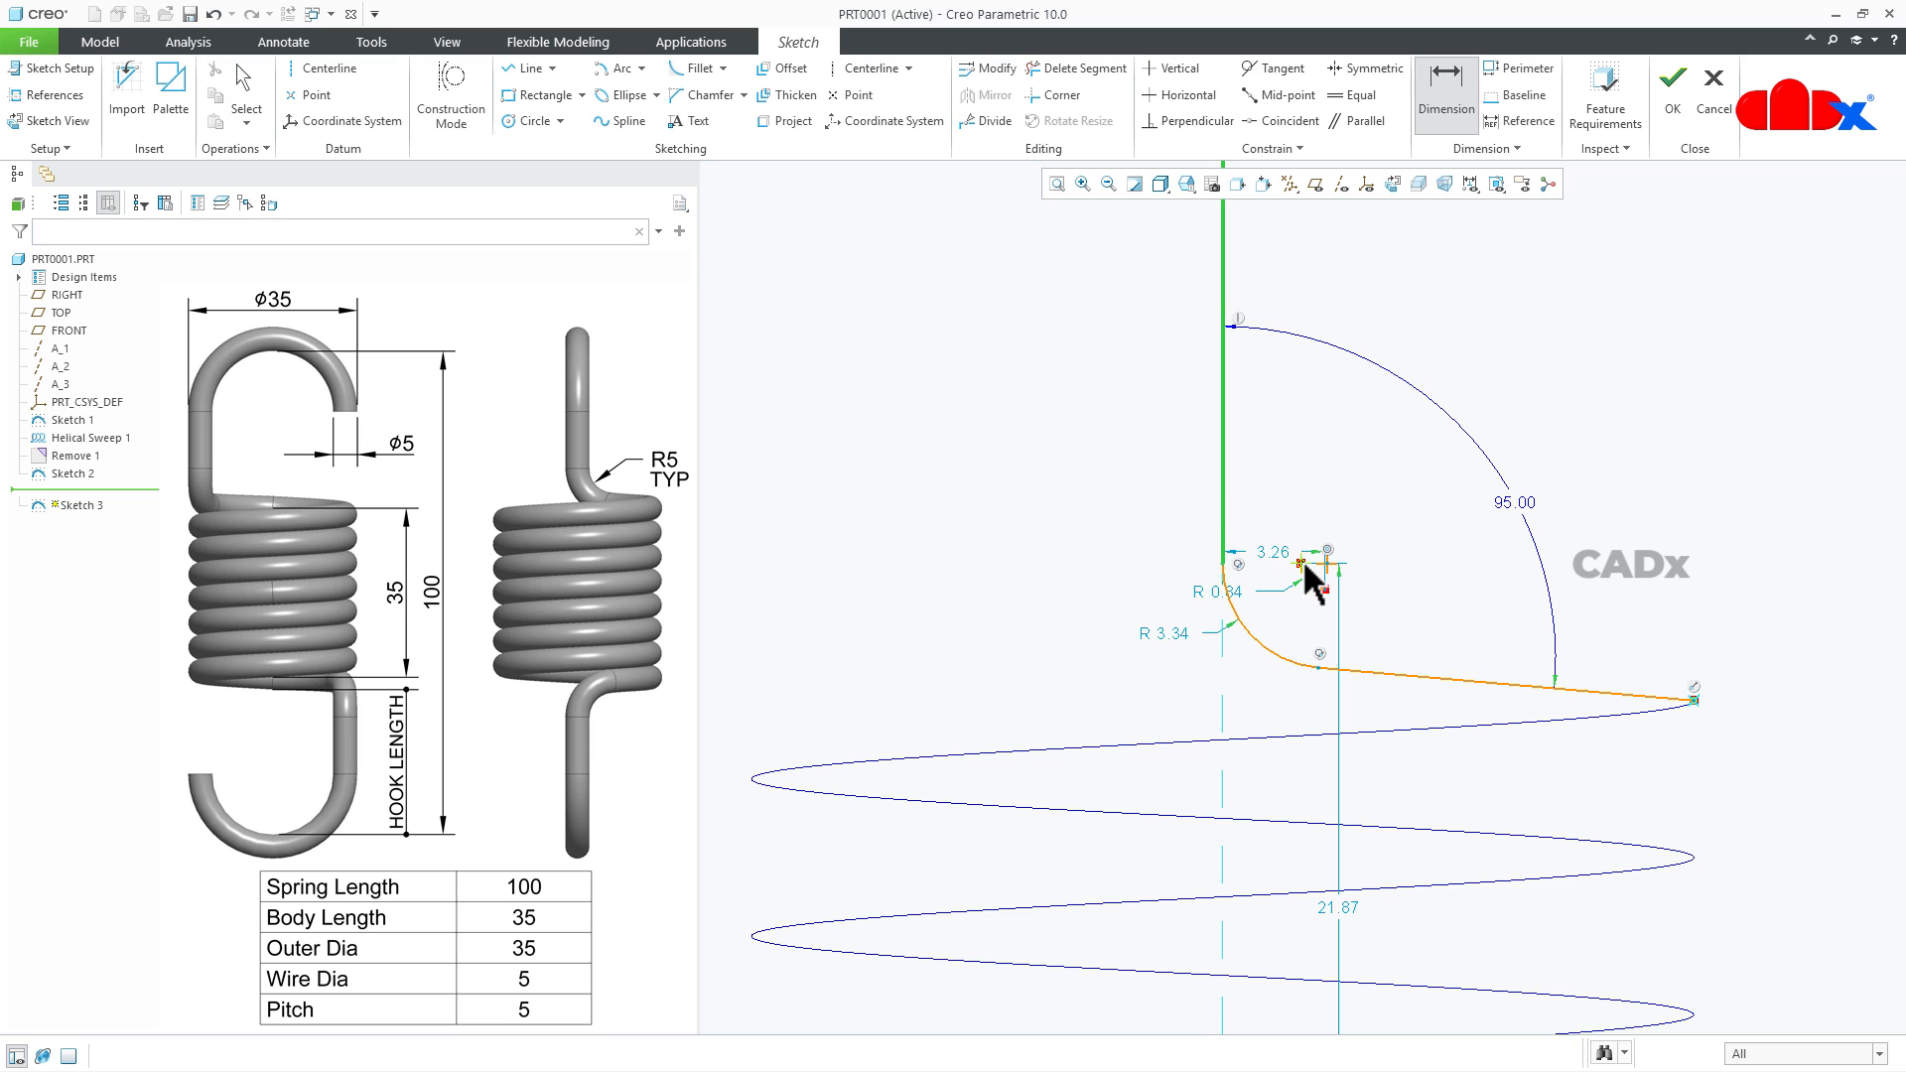
middle_click(1253, 492)
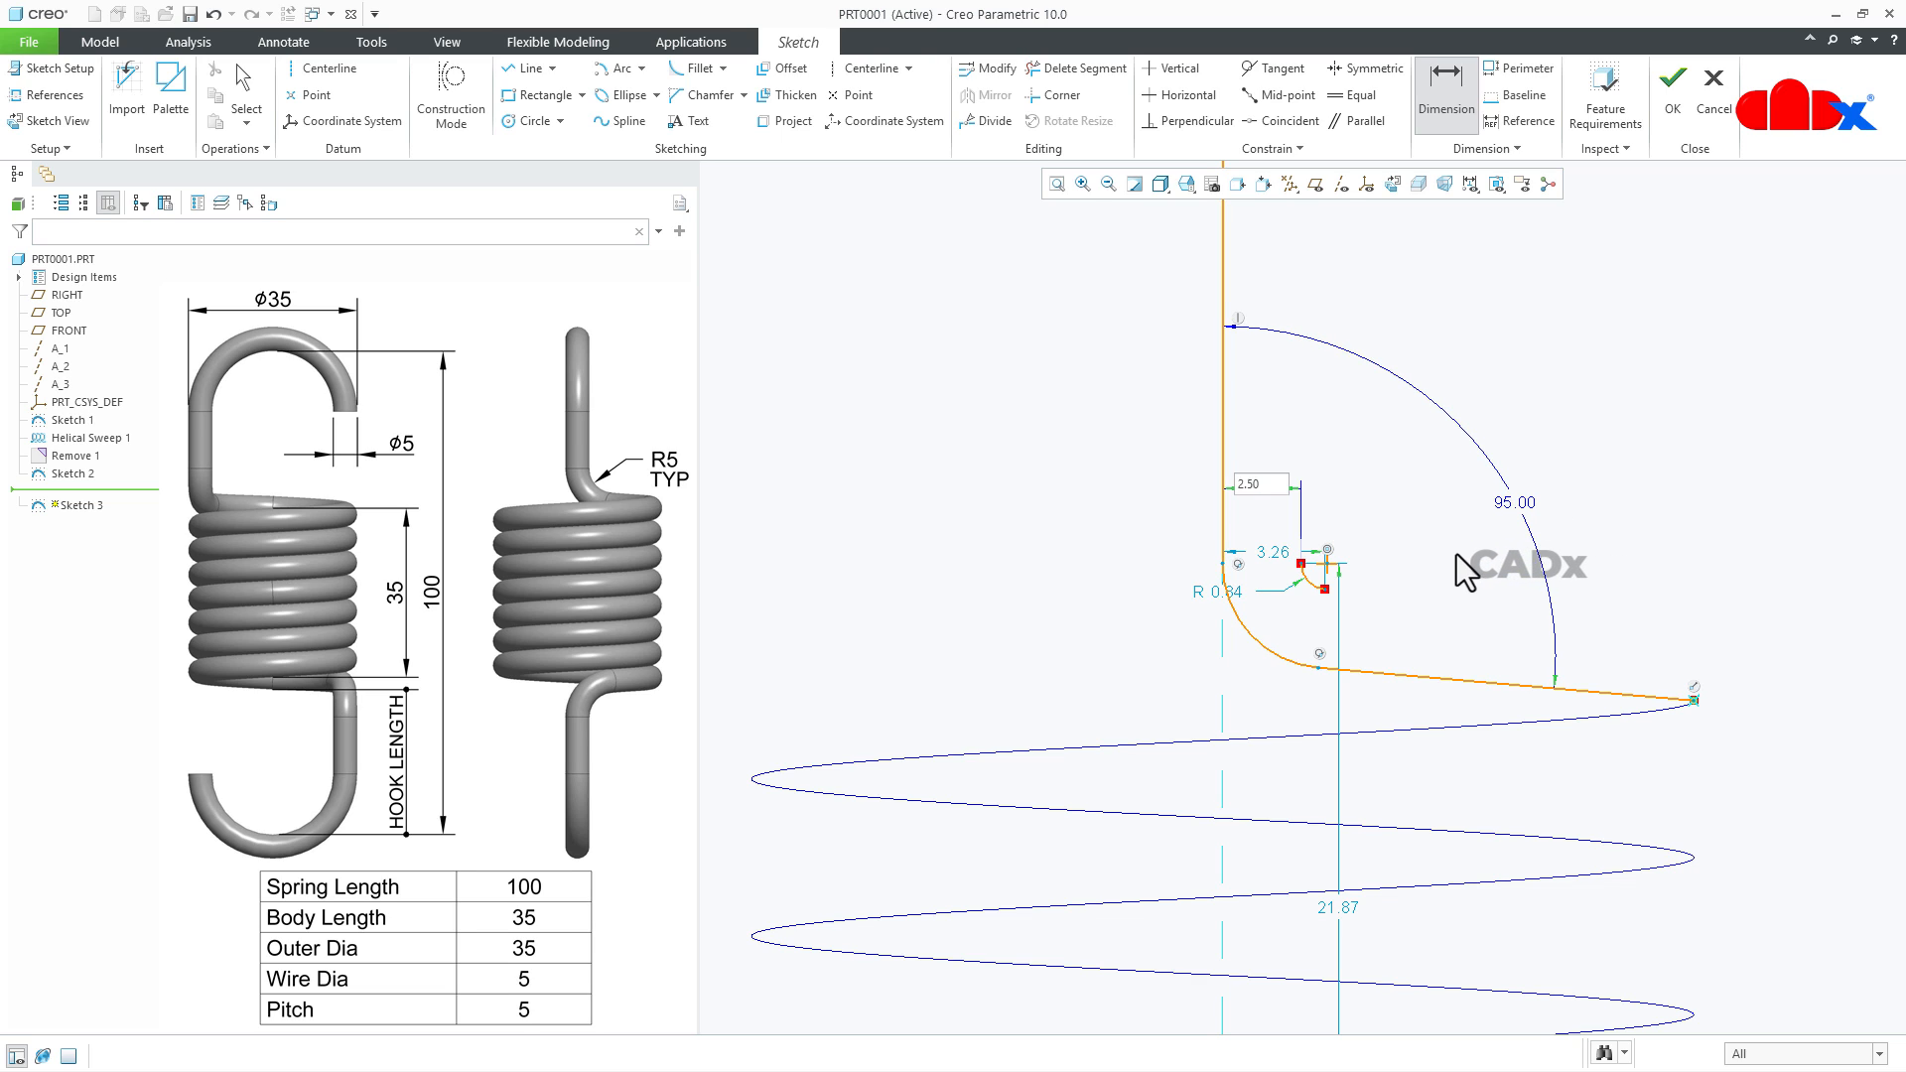
middle_click(1210, 592)
- Set the offset arc's radius to 5
drag(1215, 592, 1141, 622)
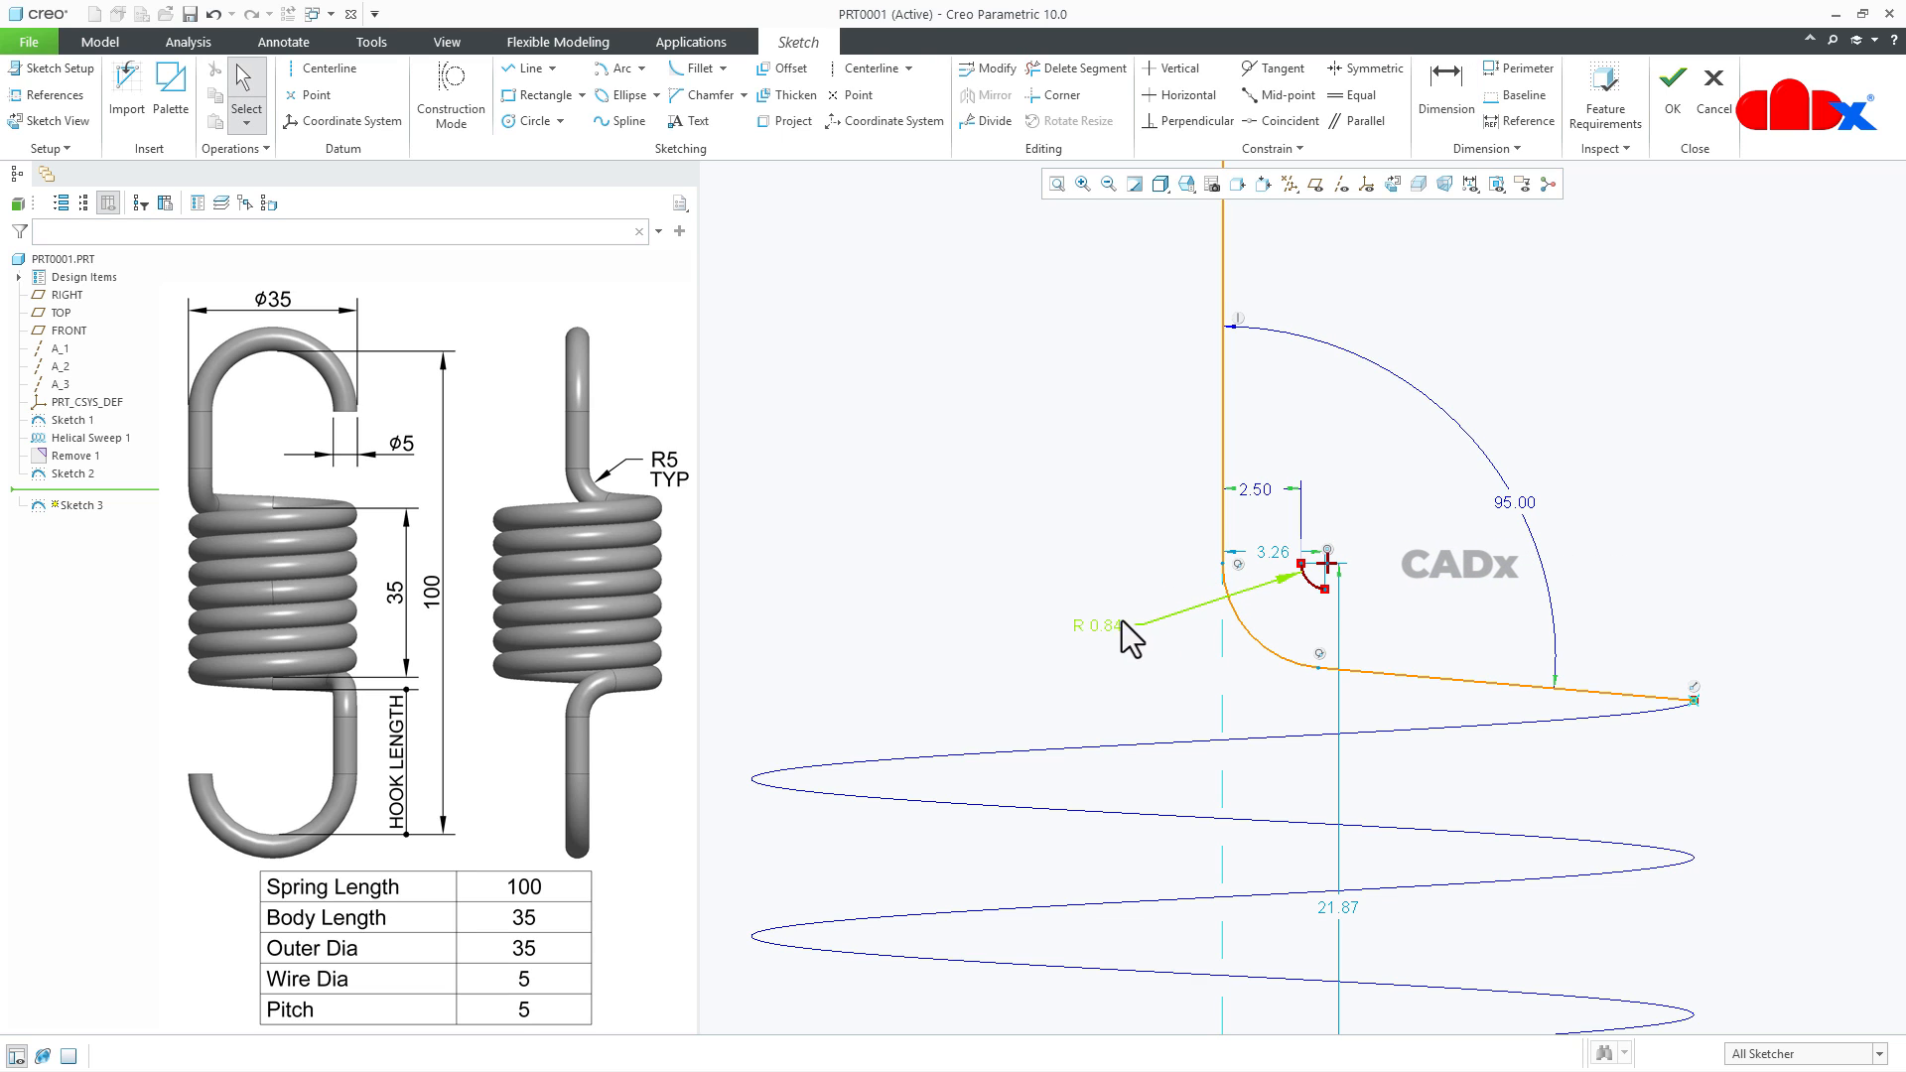
double_click(1116, 625)
text(5)
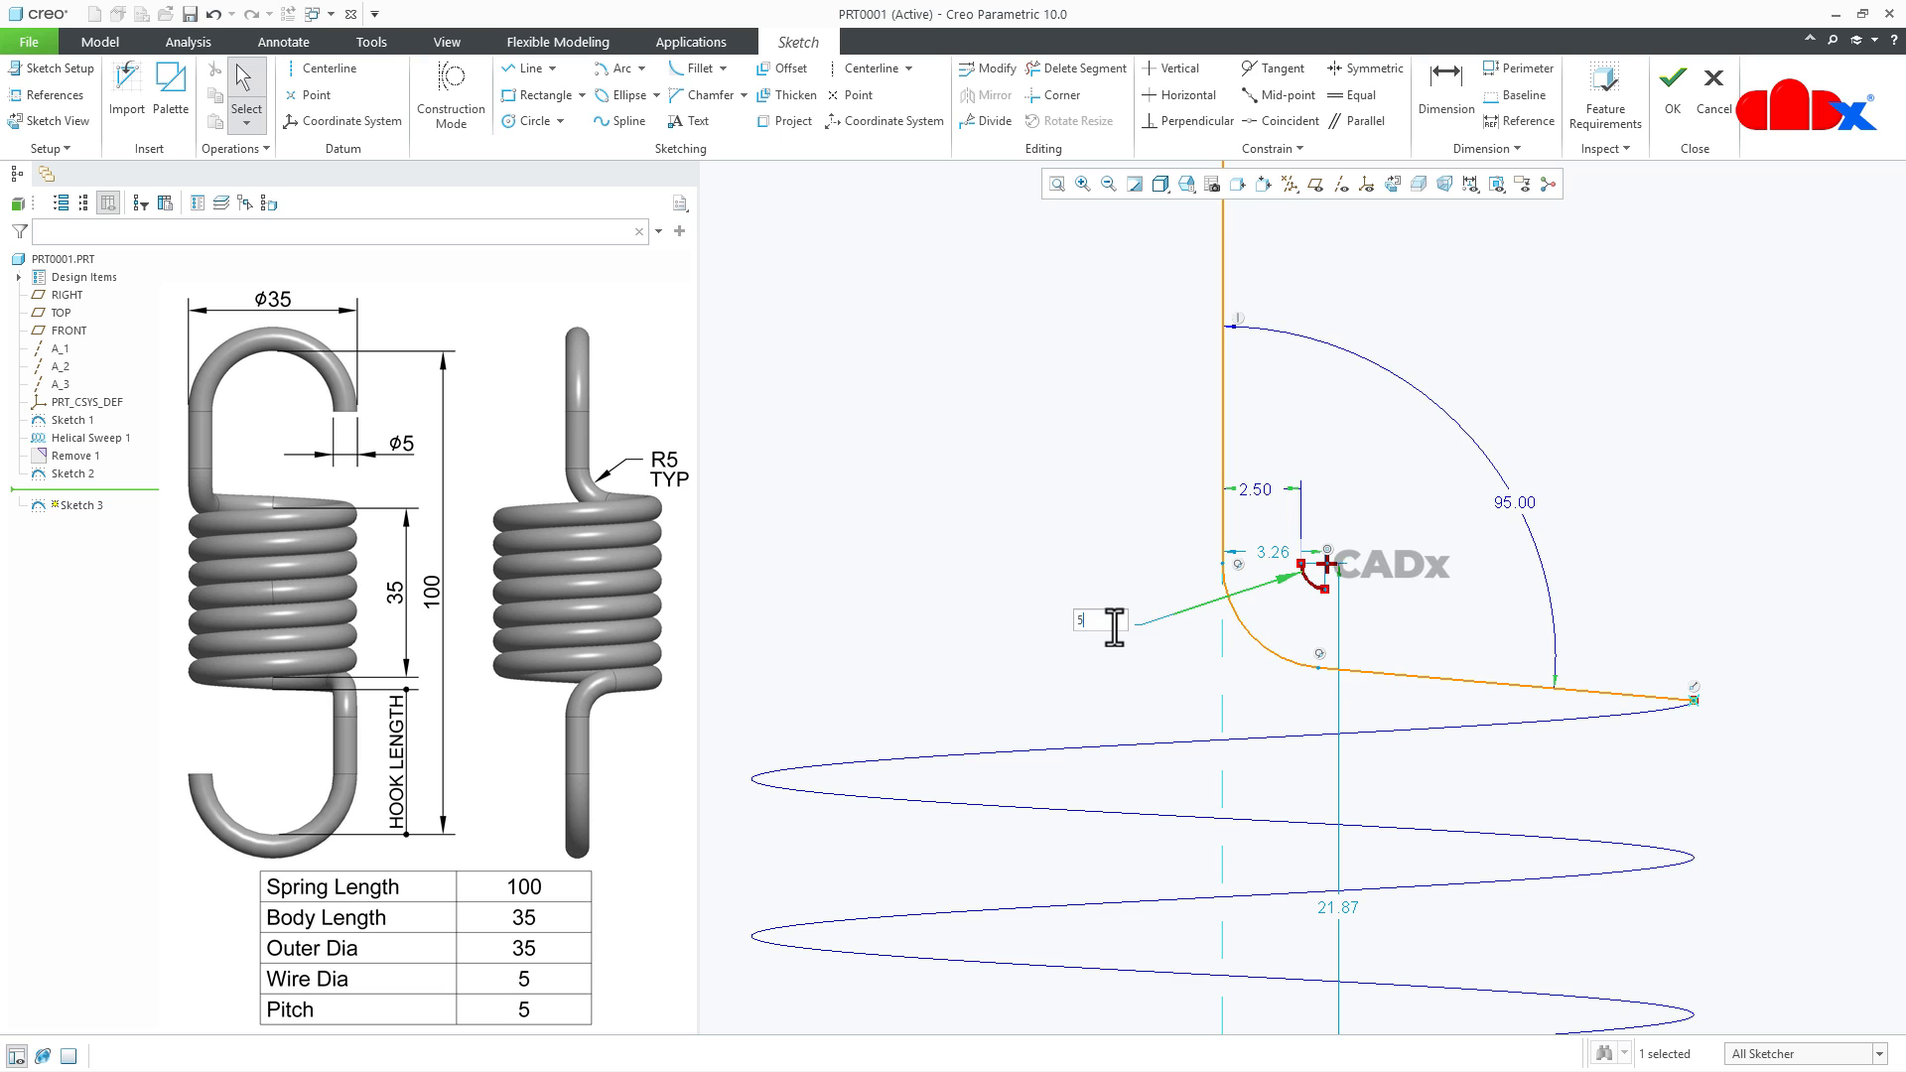
key(Return)
click(1156, 603)
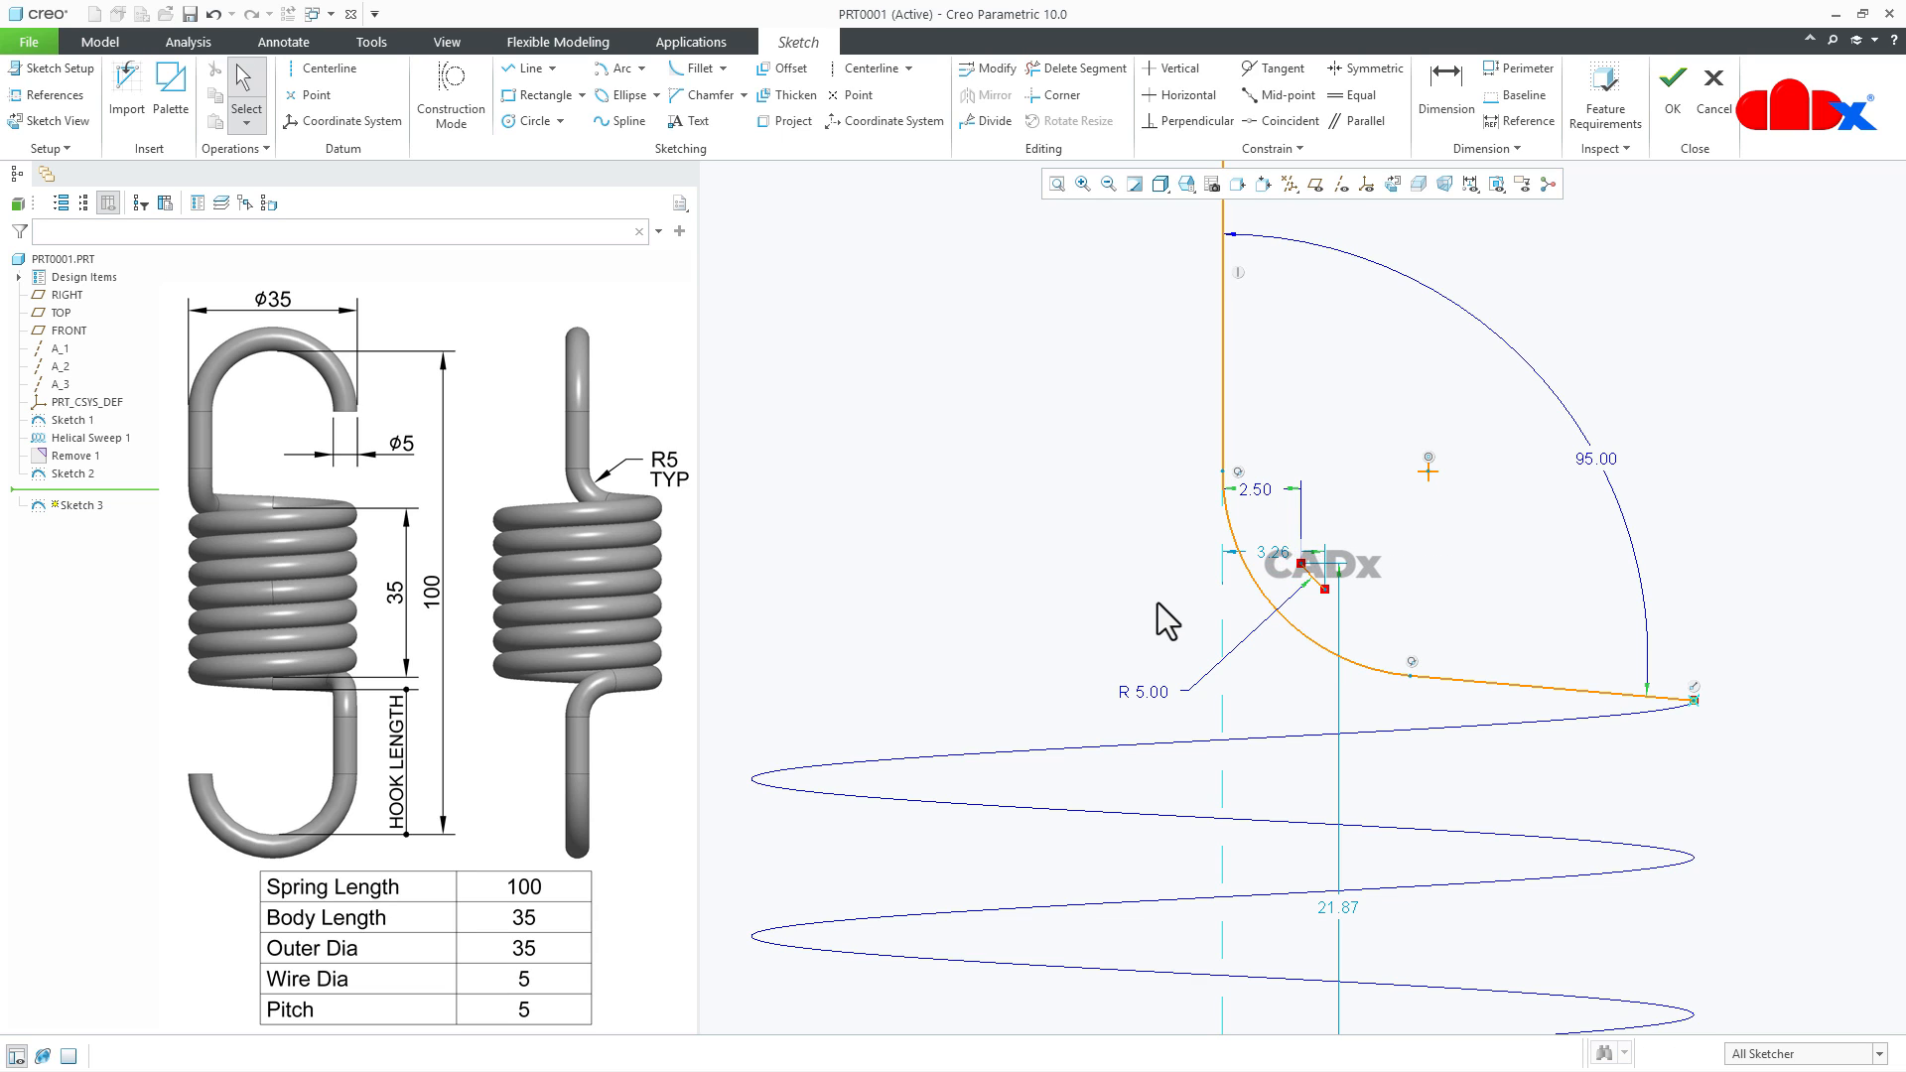
- Constrain the offset arc's upper endpoint horizontally and its lower endpoint vertically to the matching fillet endpoints
click(1176, 92)
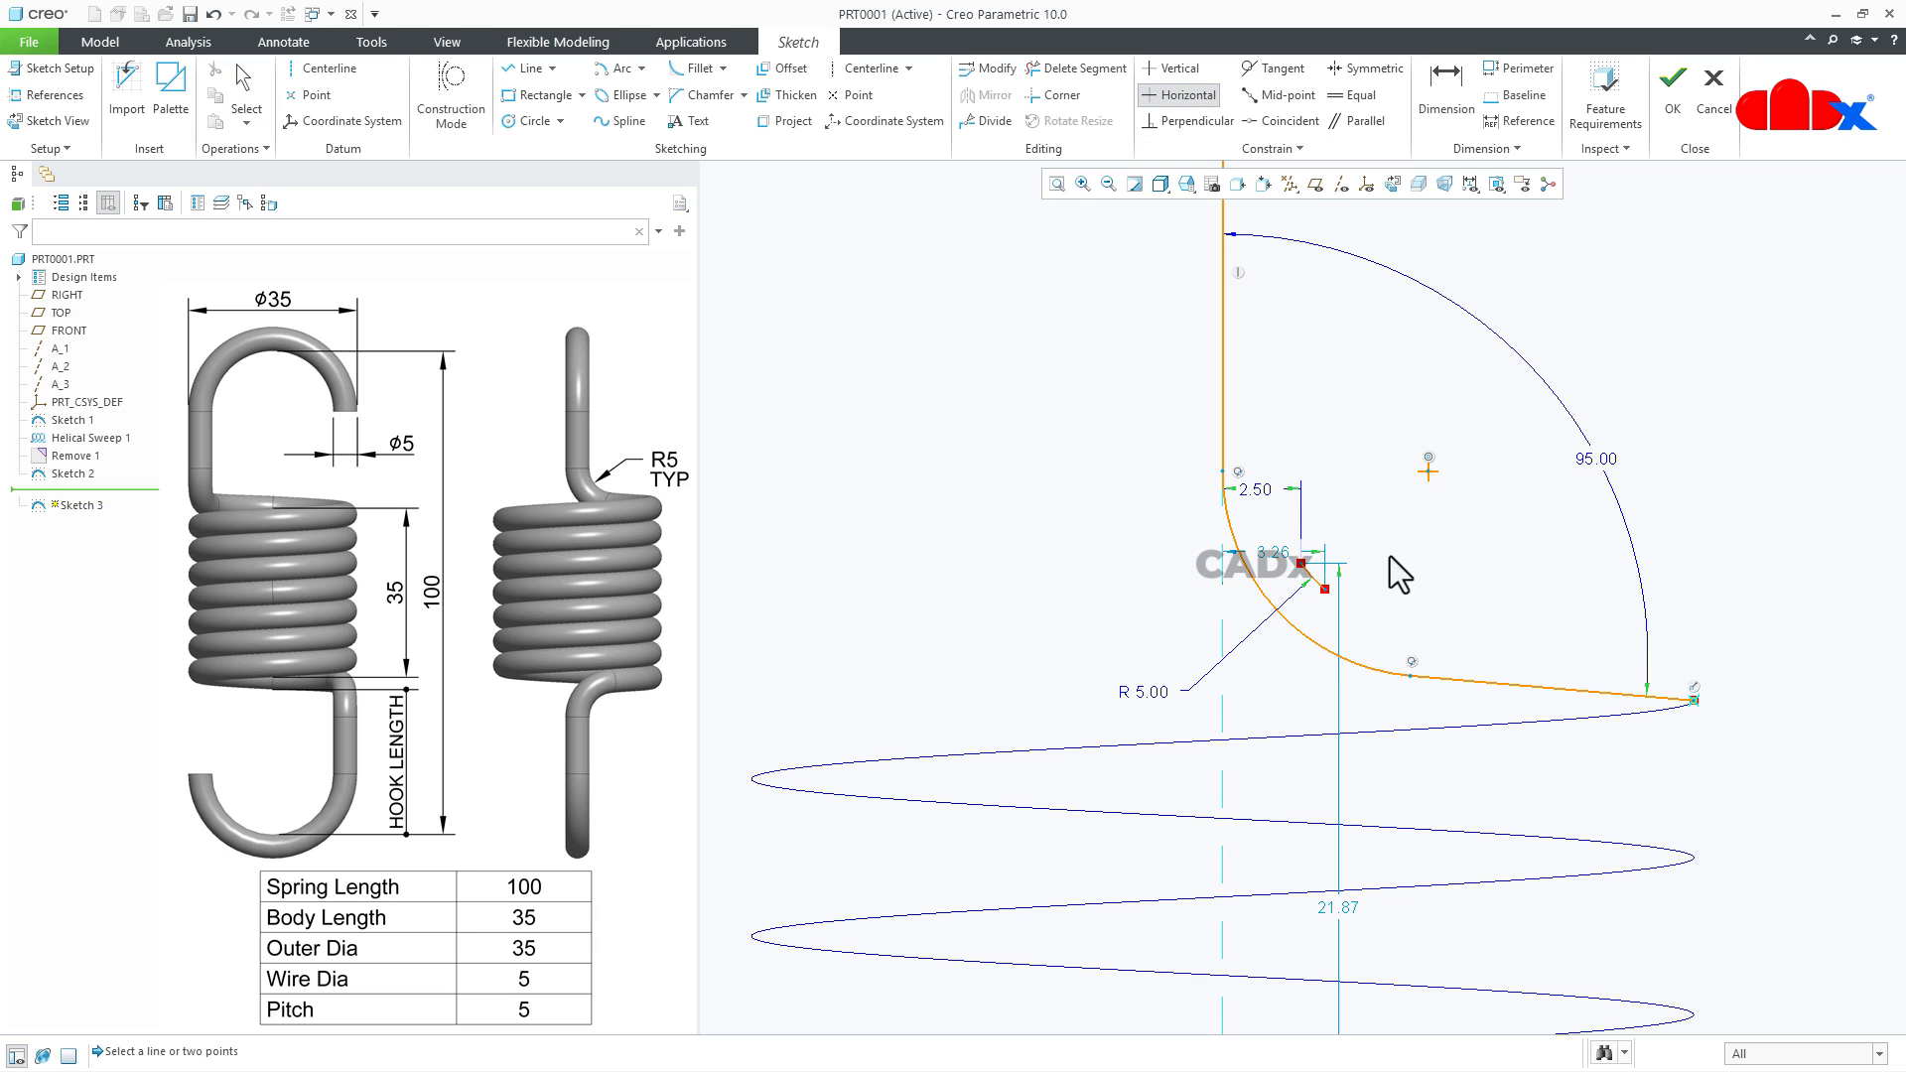
click(1296, 548)
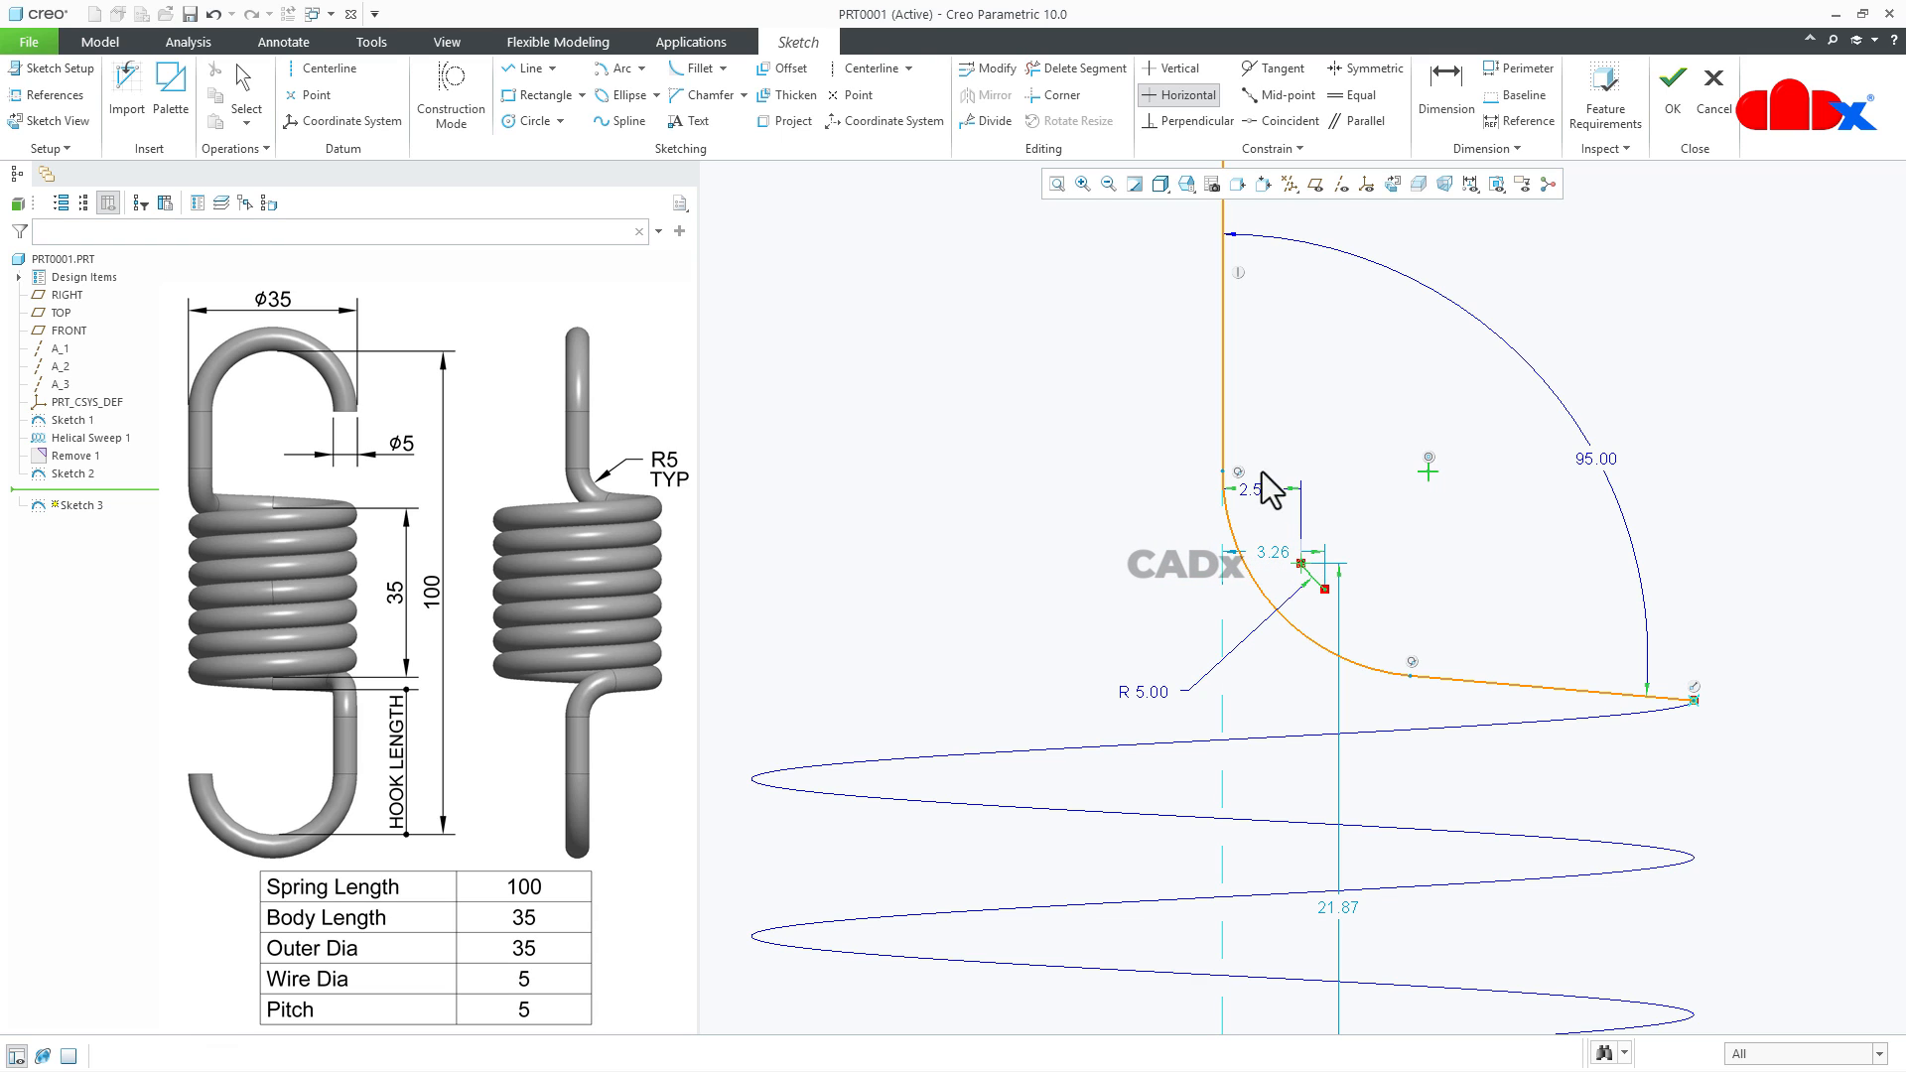
click(1221, 469)
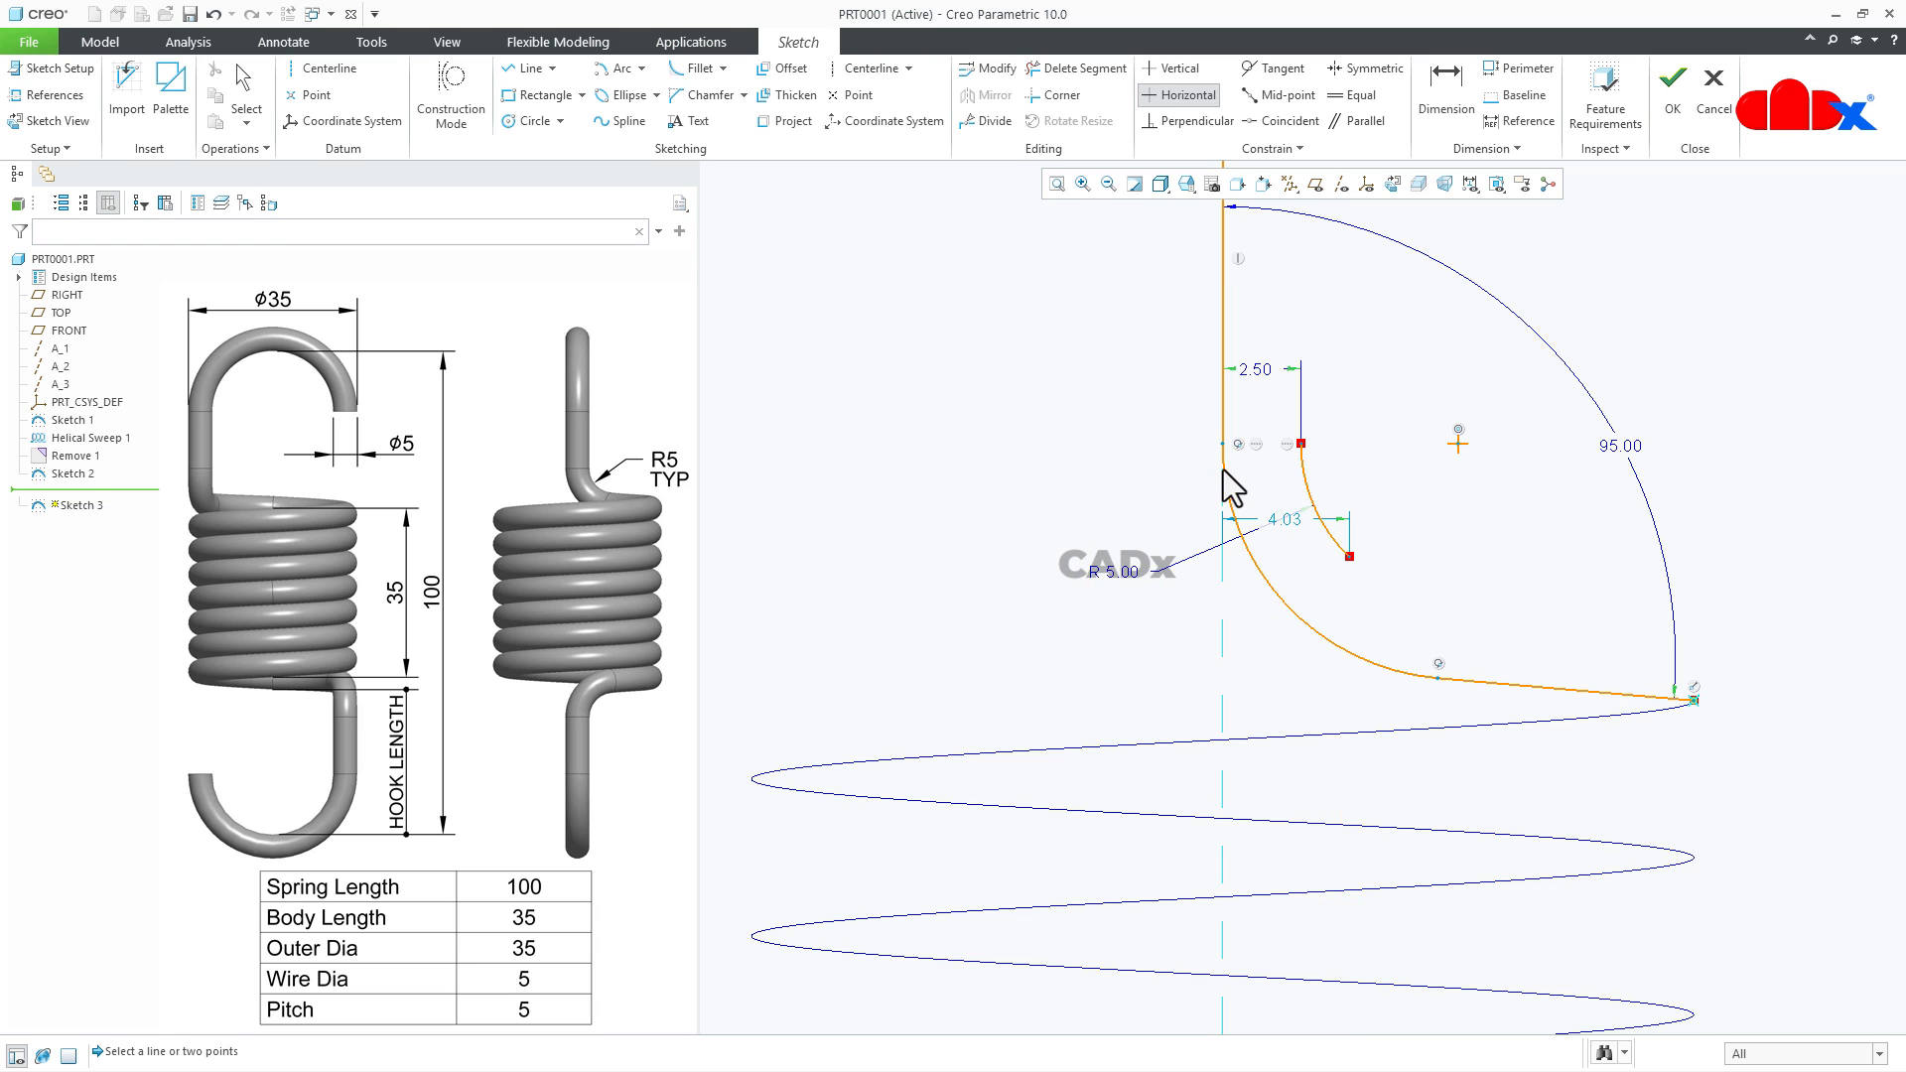
click(1174, 68)
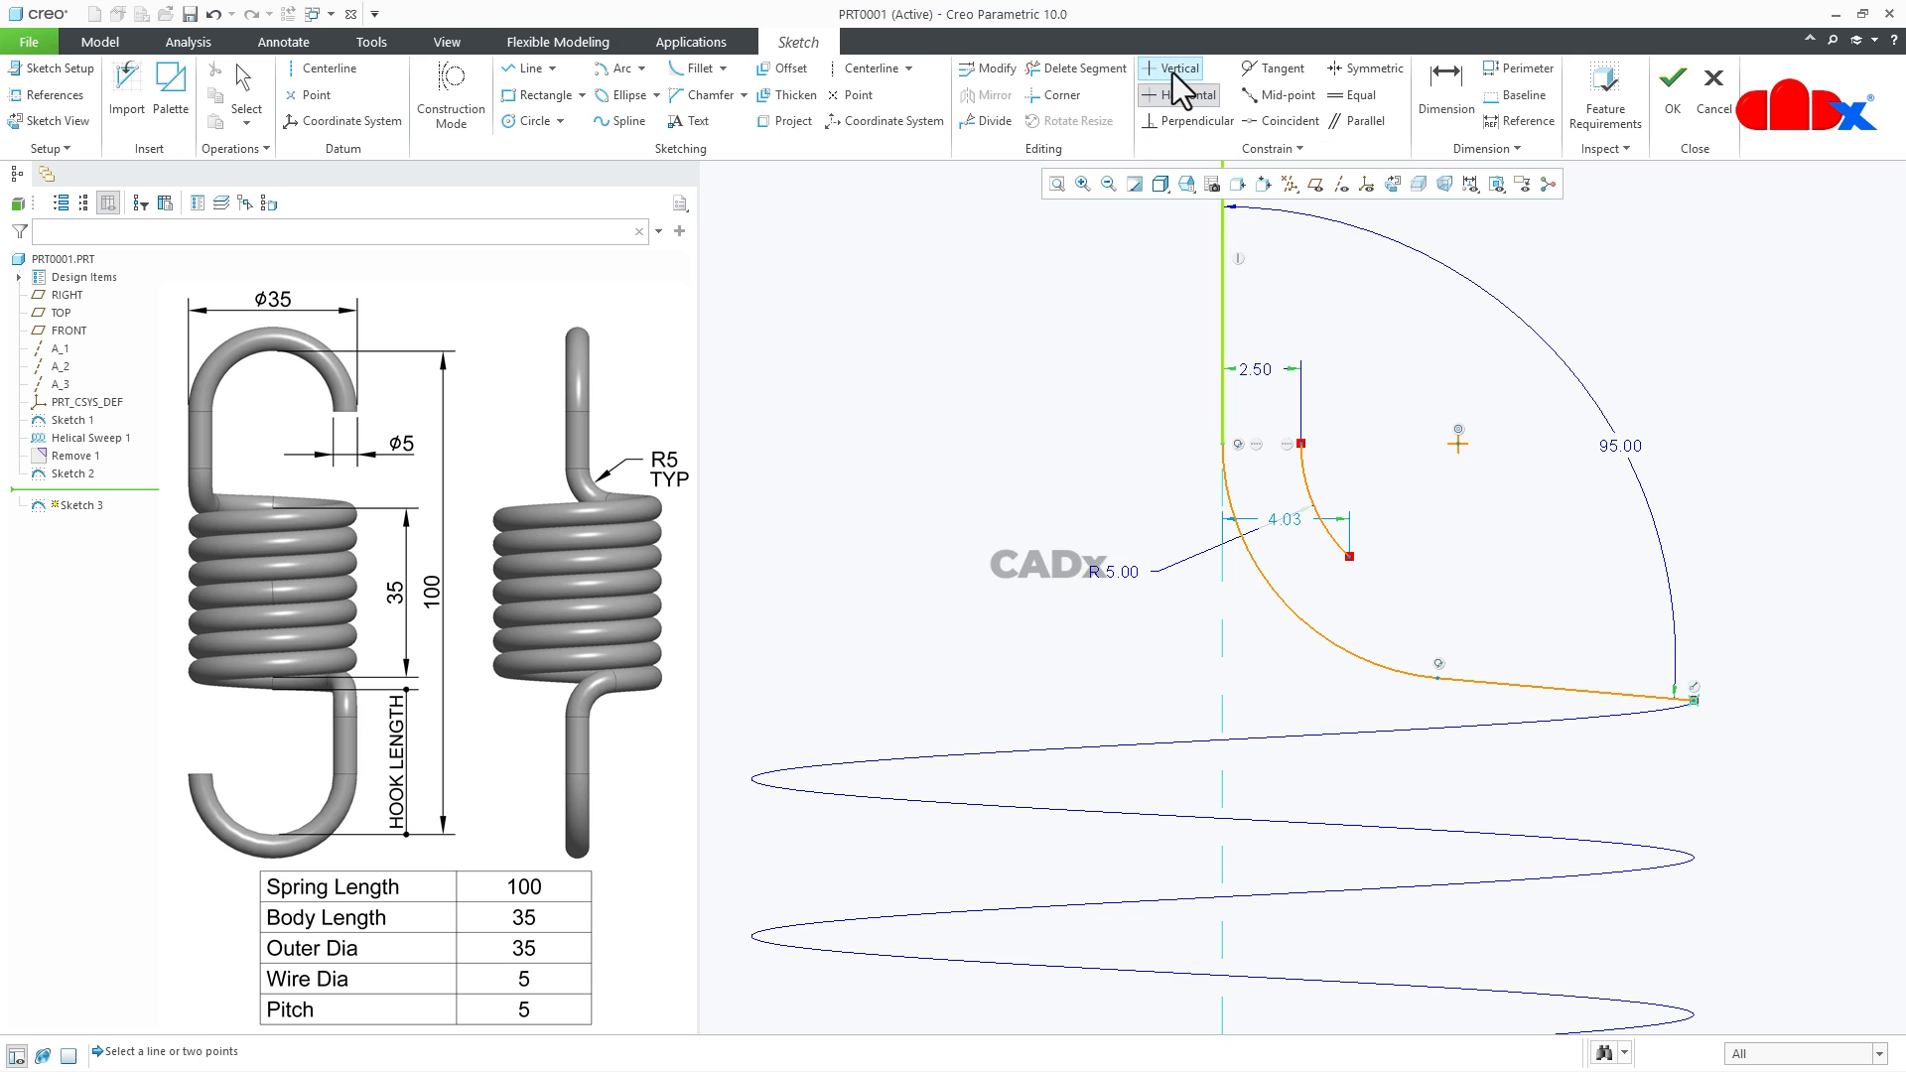
click(1349, 556)
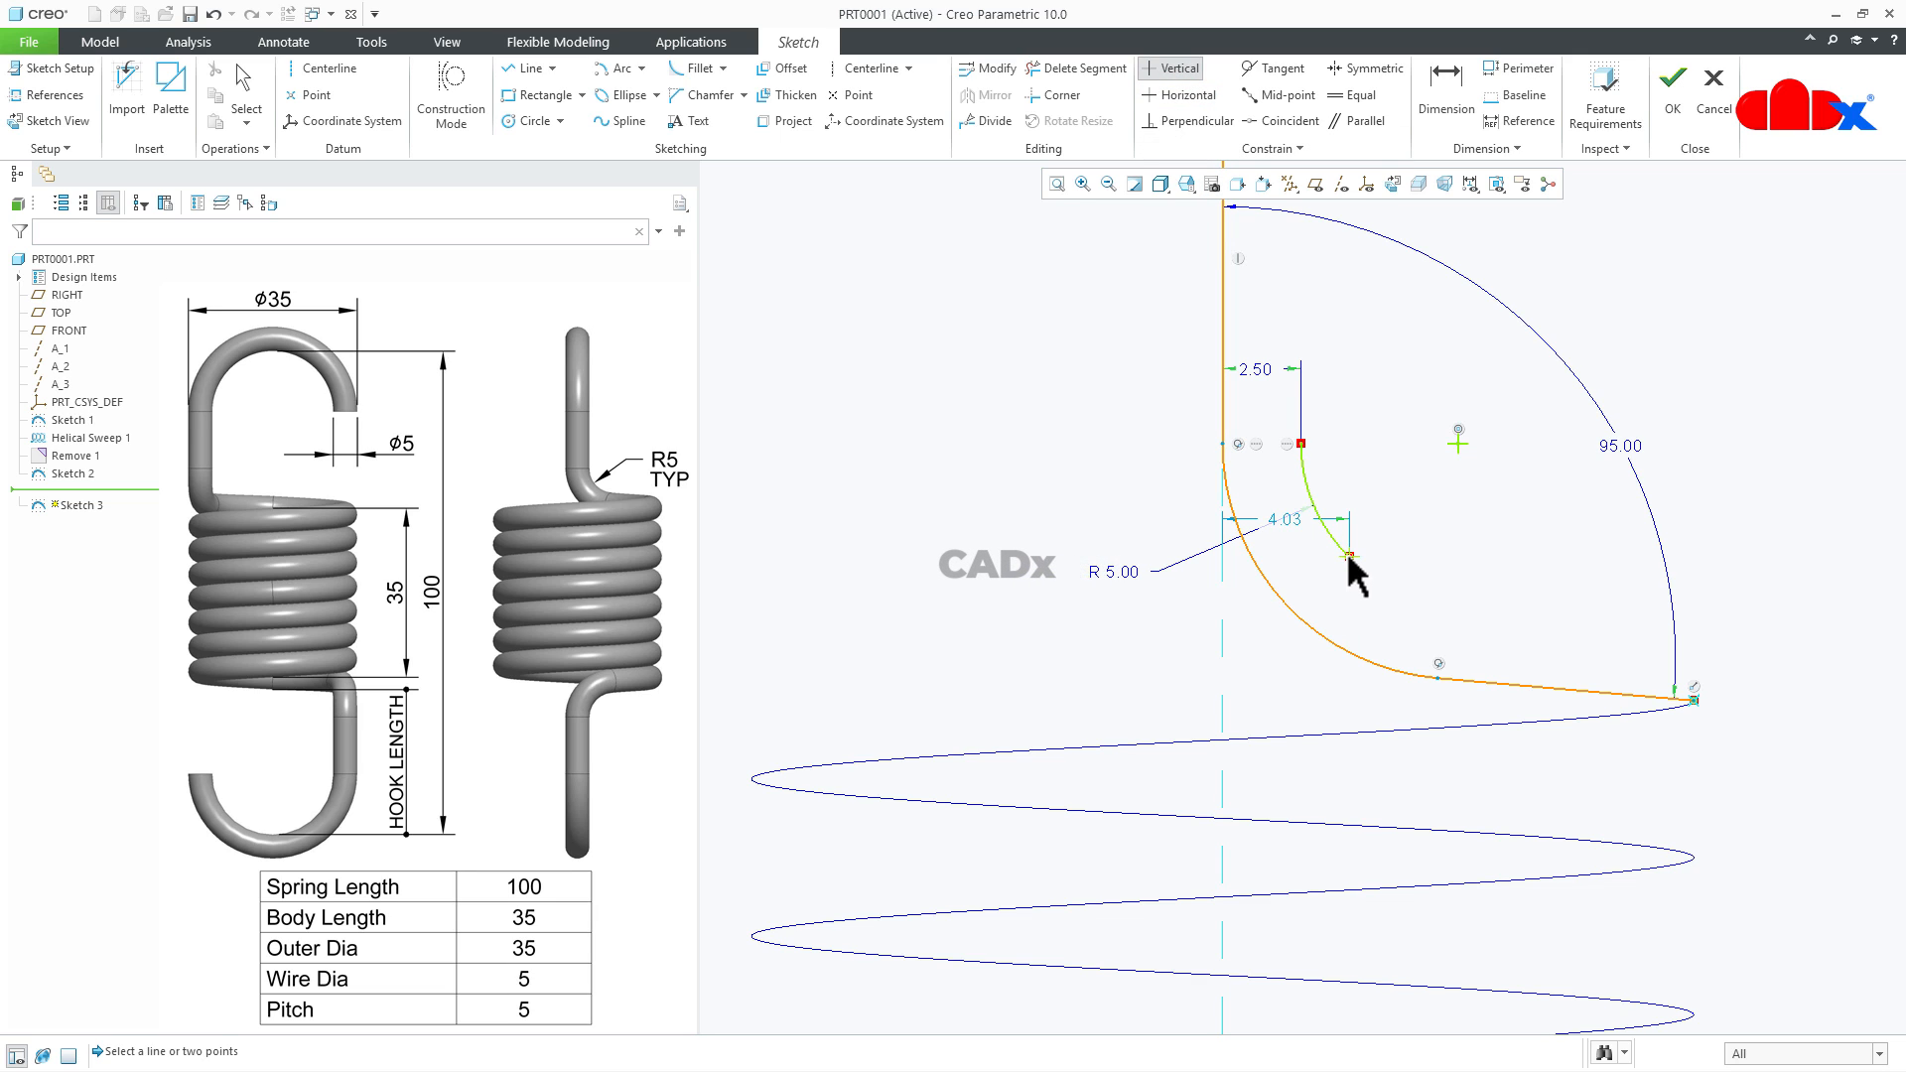
click(1433, 682)
middle_click(1699, 747)
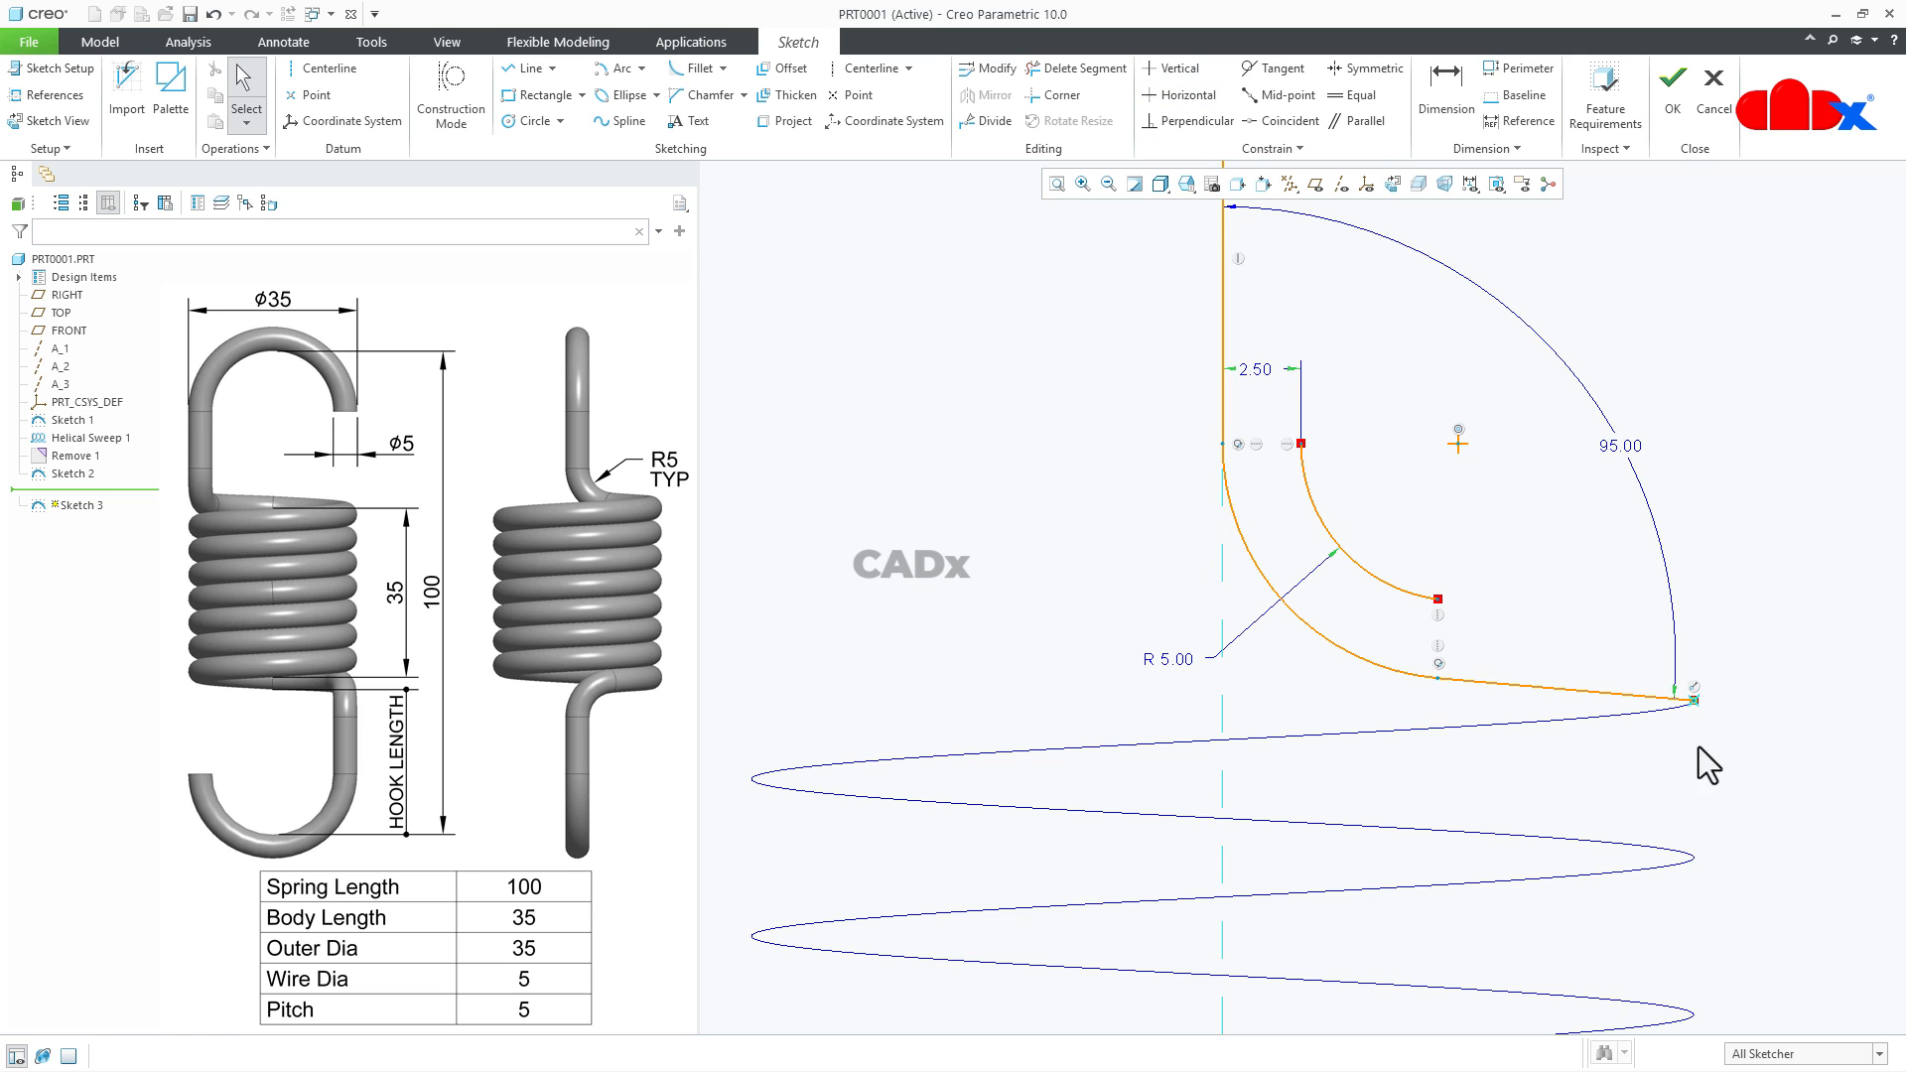
- Convert the offset arc and the slanted line to construction geometry and finish the sketch
scroll(1325, 862, down, 3)
scroll(1325, 861, down, 1)
scroll(1389, 697, up, 1)
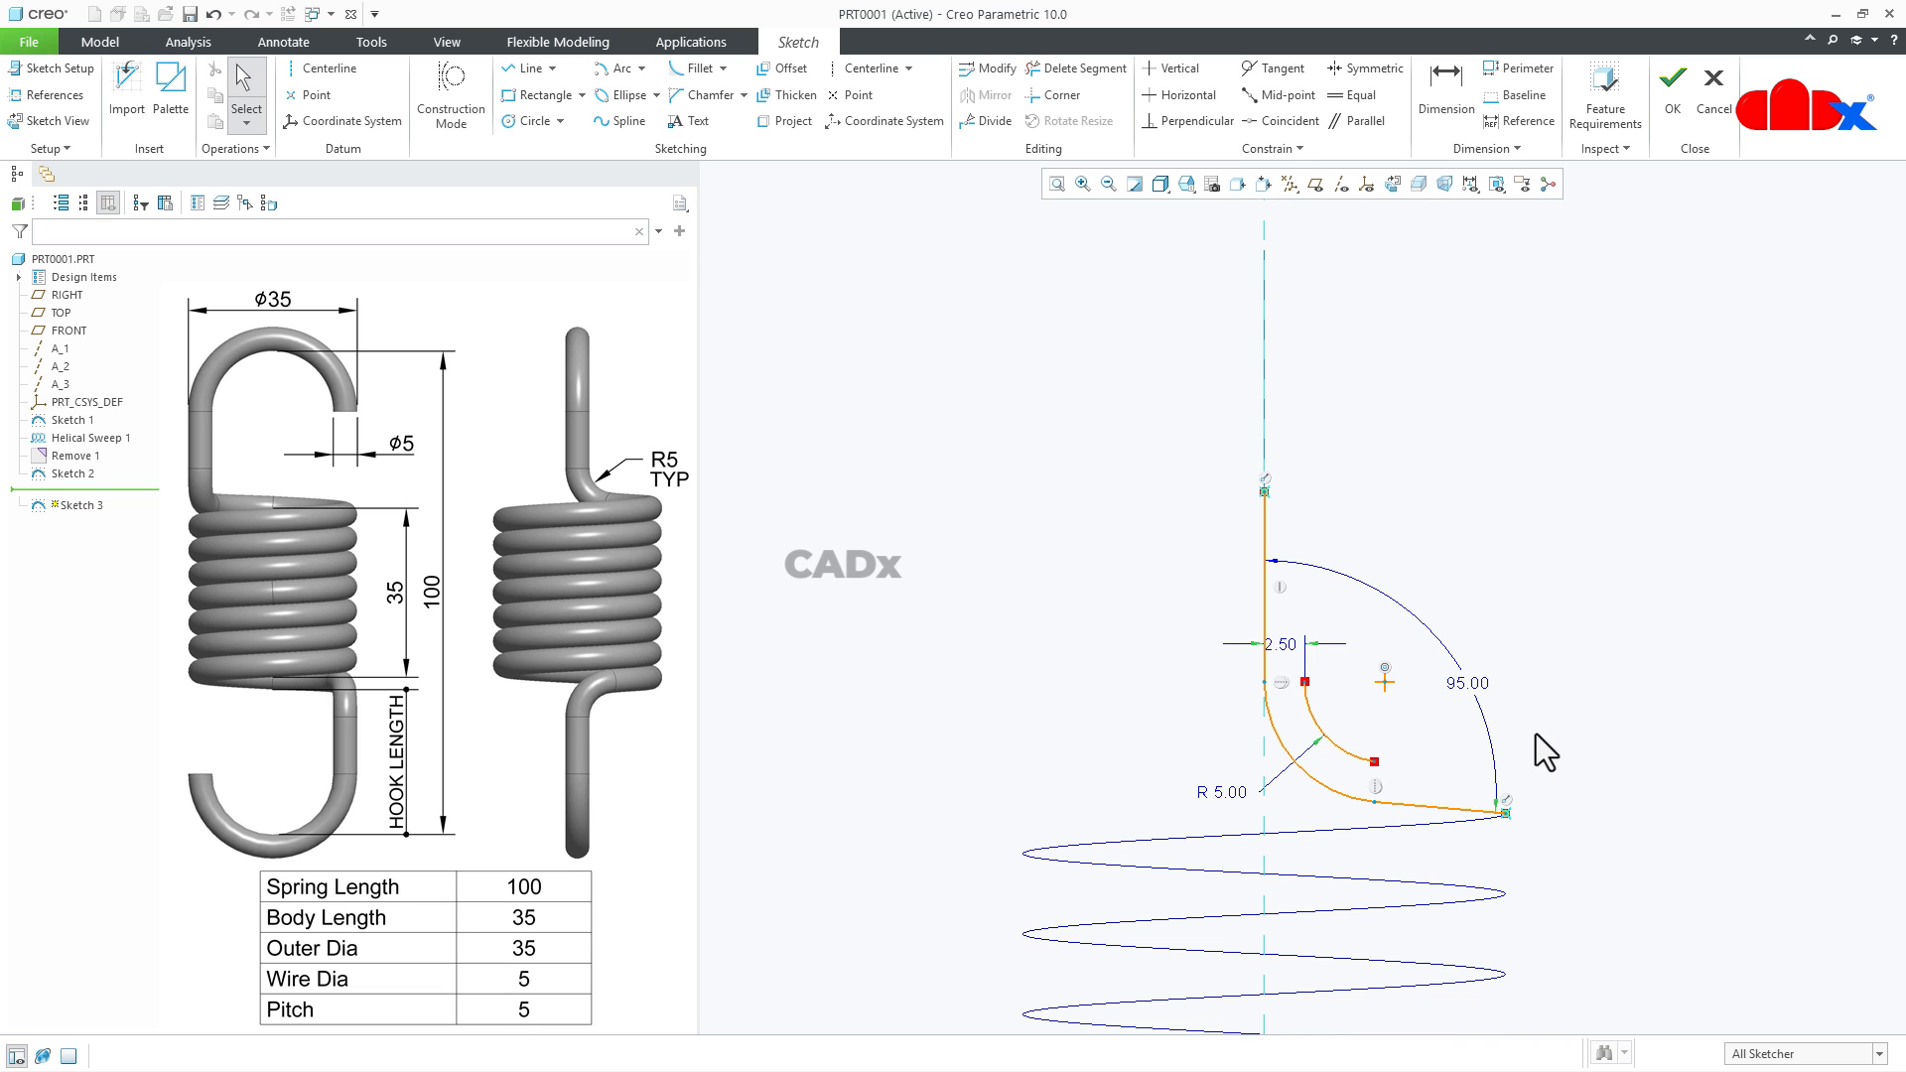
scroll(1367, 774, up, 2)
click(1353, 765)
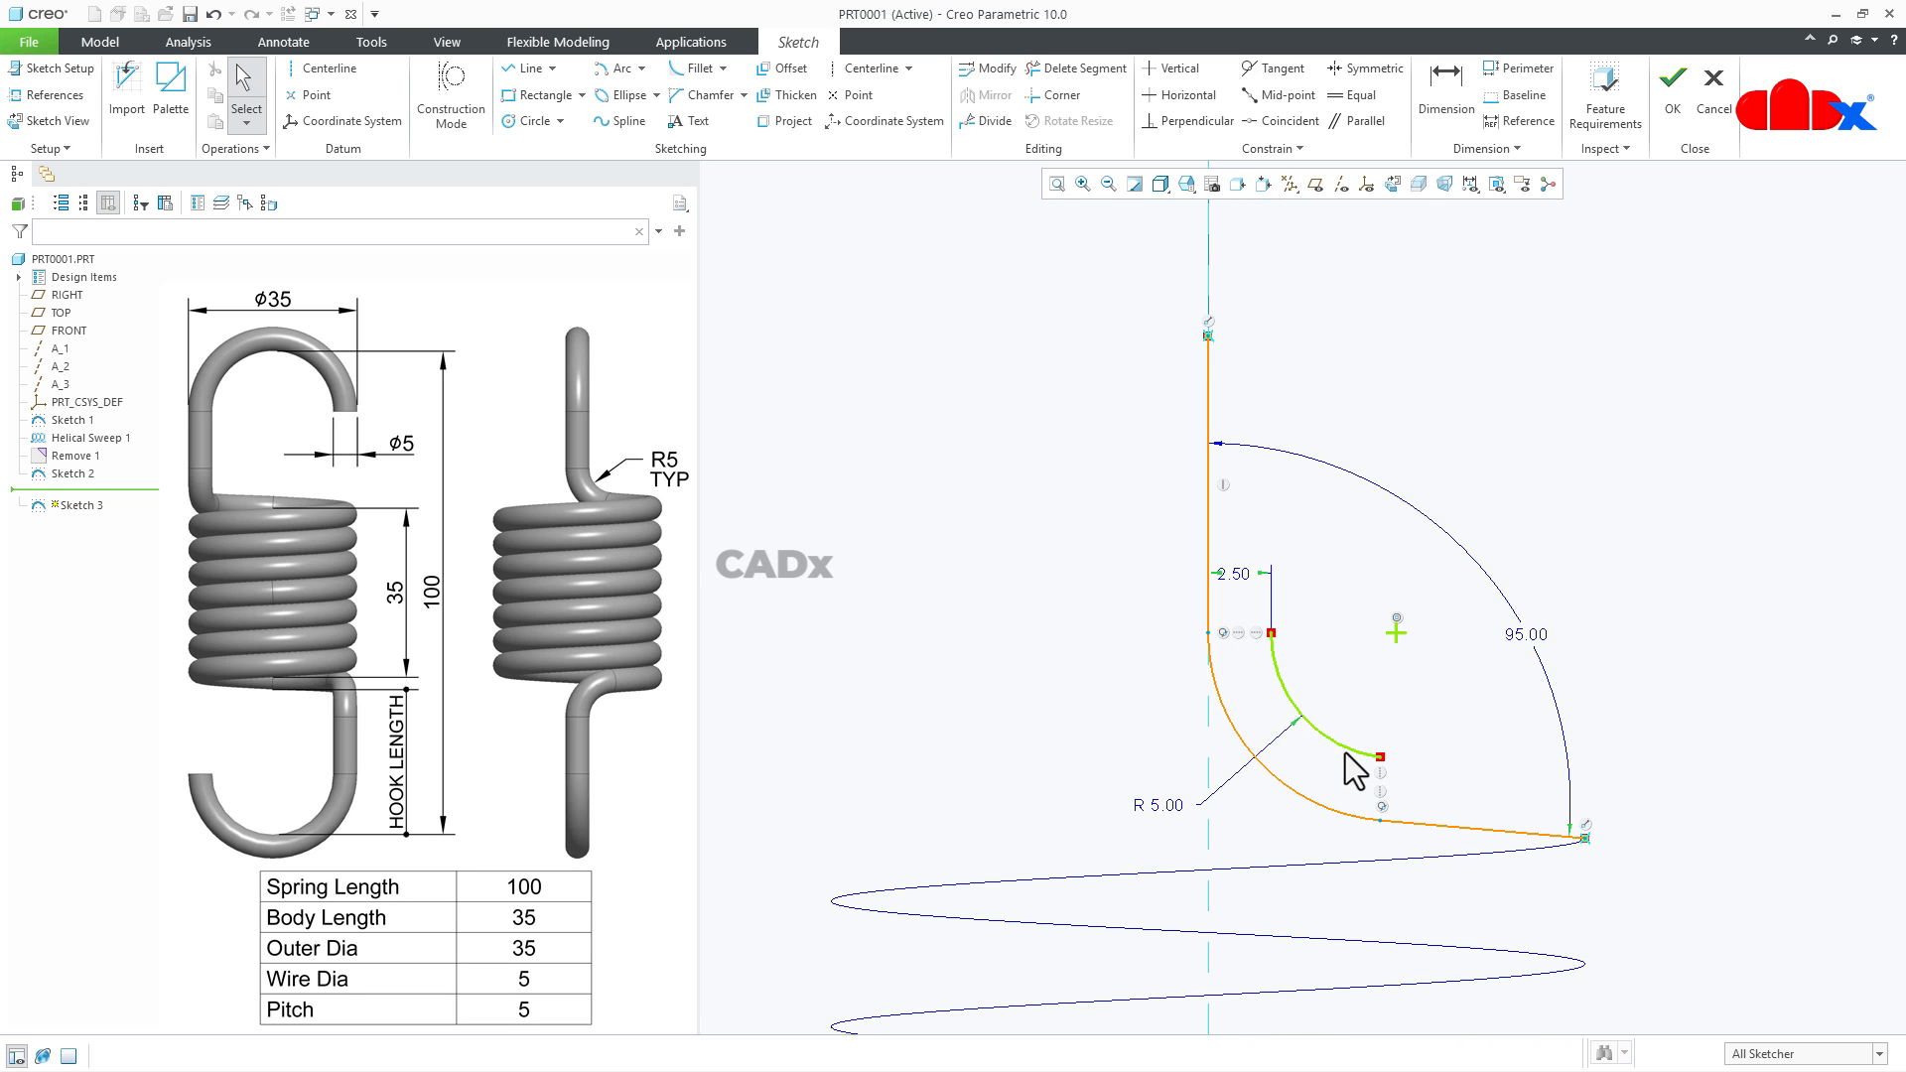
click(1406, 632)
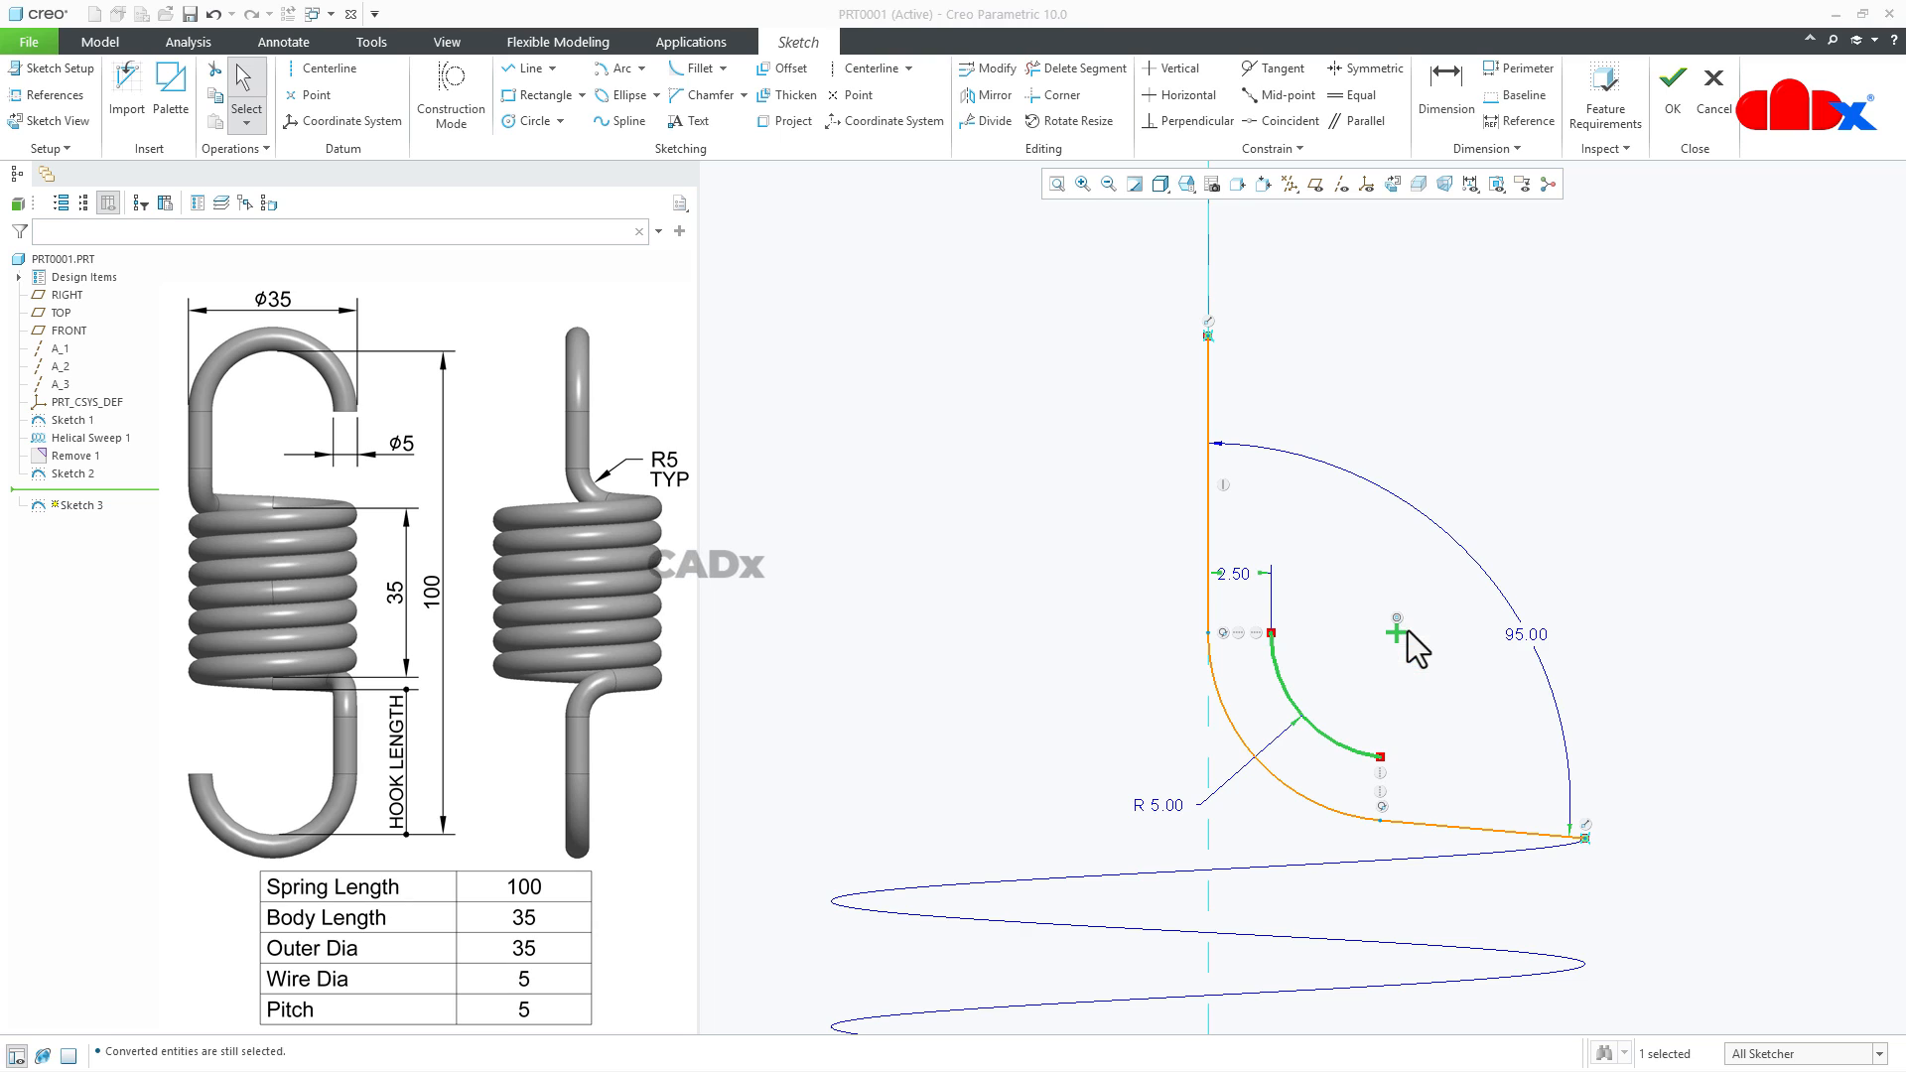
click(1446, 825)
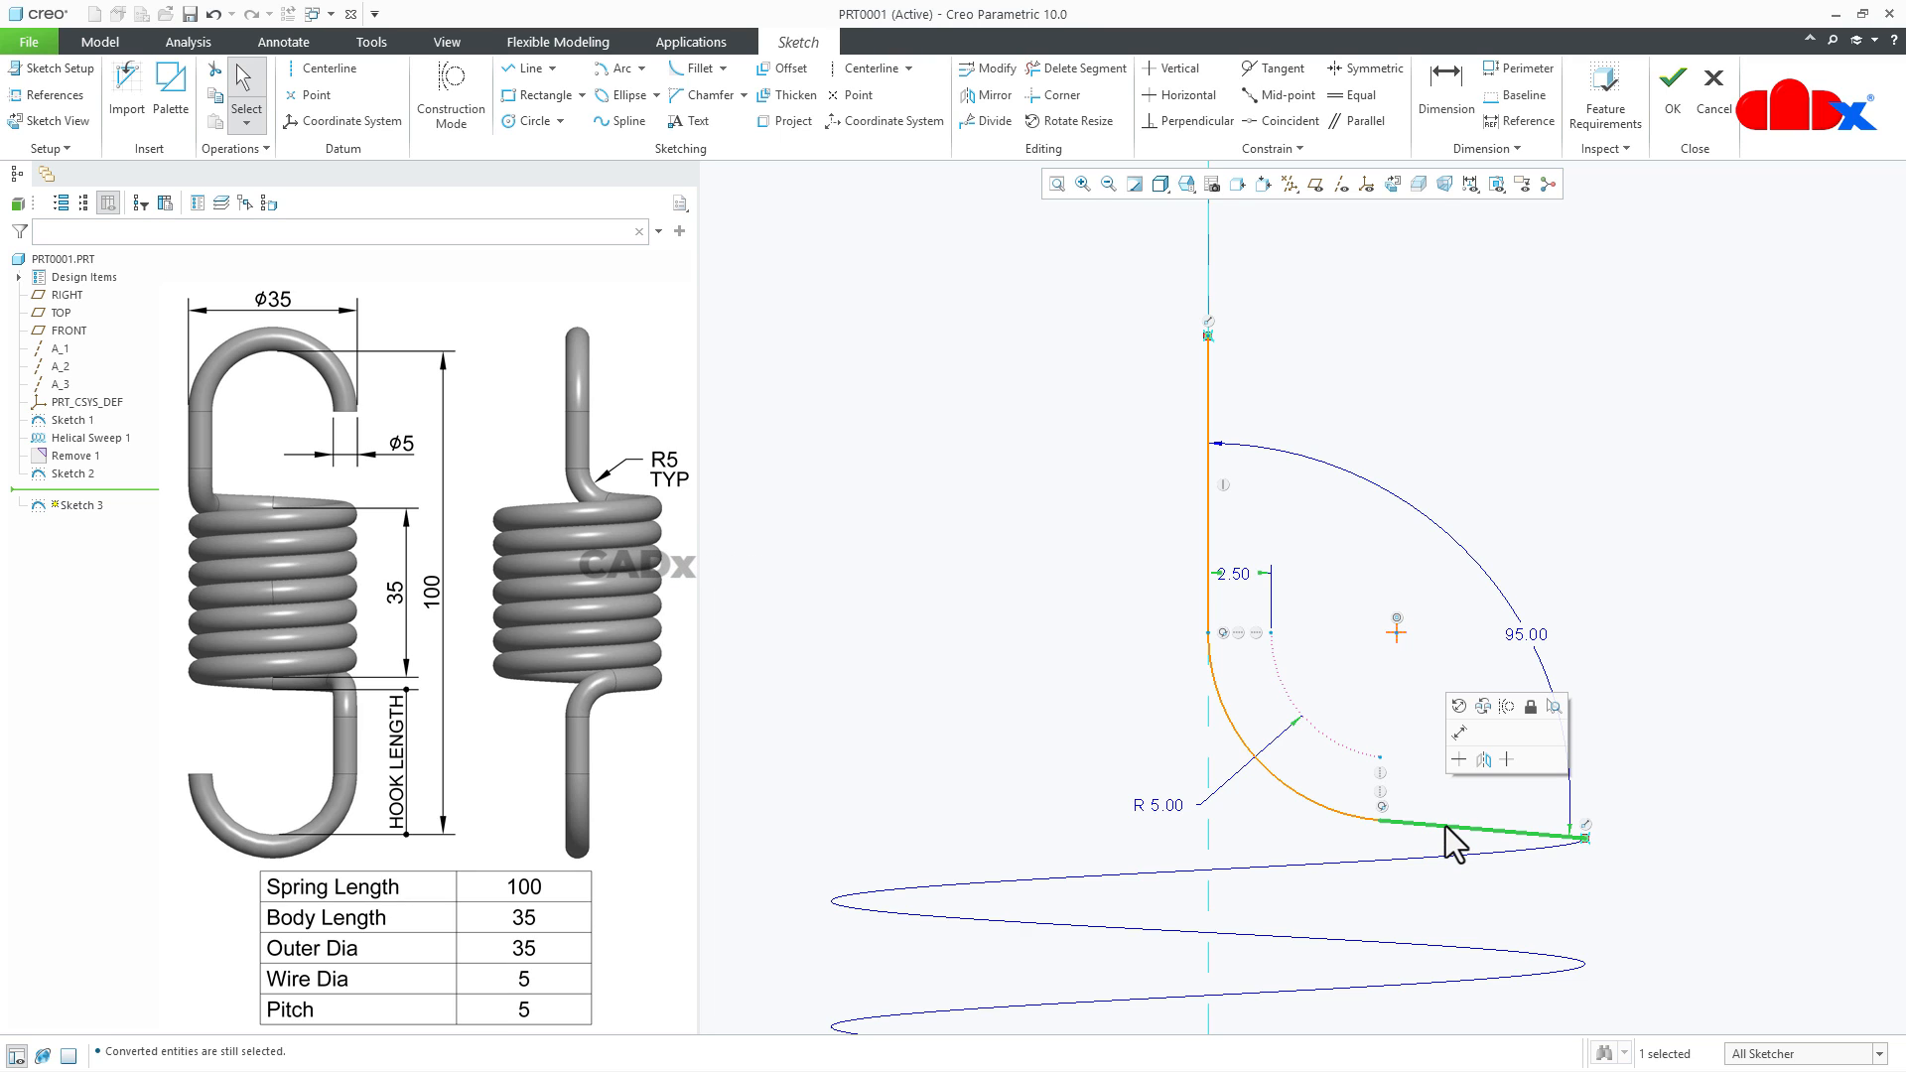
click(1507, 707)
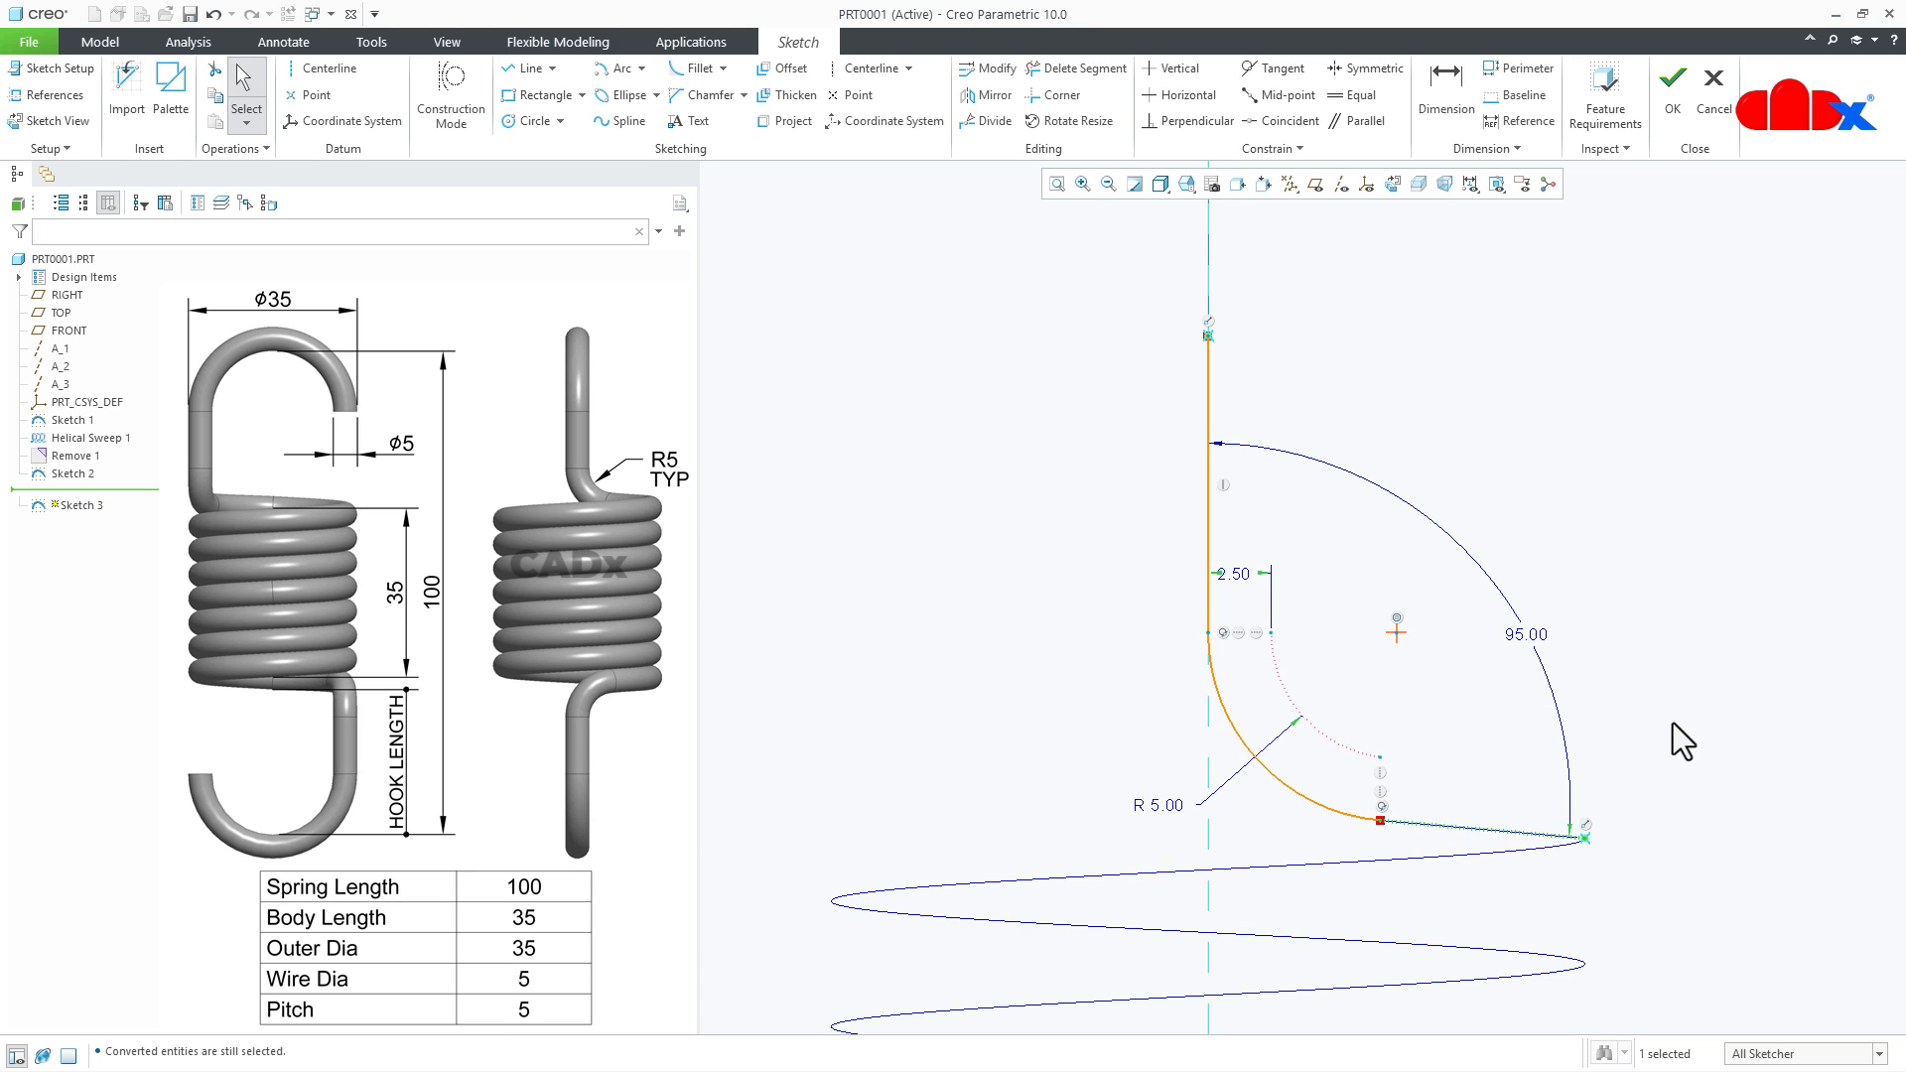
click(1673, 100)
click(1622, 395)
- Examine in 3D how the new filleted curve, the quarter-circle arc and the helix end lie relative to each other
scroll(1378, 741, up, 2)
middle_drag(1361, 758, 1296, 790)
scroll(1294, 788, up, 2)
mouse_move(1374, 838)
middle_down()
mouse_move(1338, 854)
mouse_move(1344, 877)
middle_up()
scroll(1383, 794, up, 4)
scroll(1334, 861, down, 7)
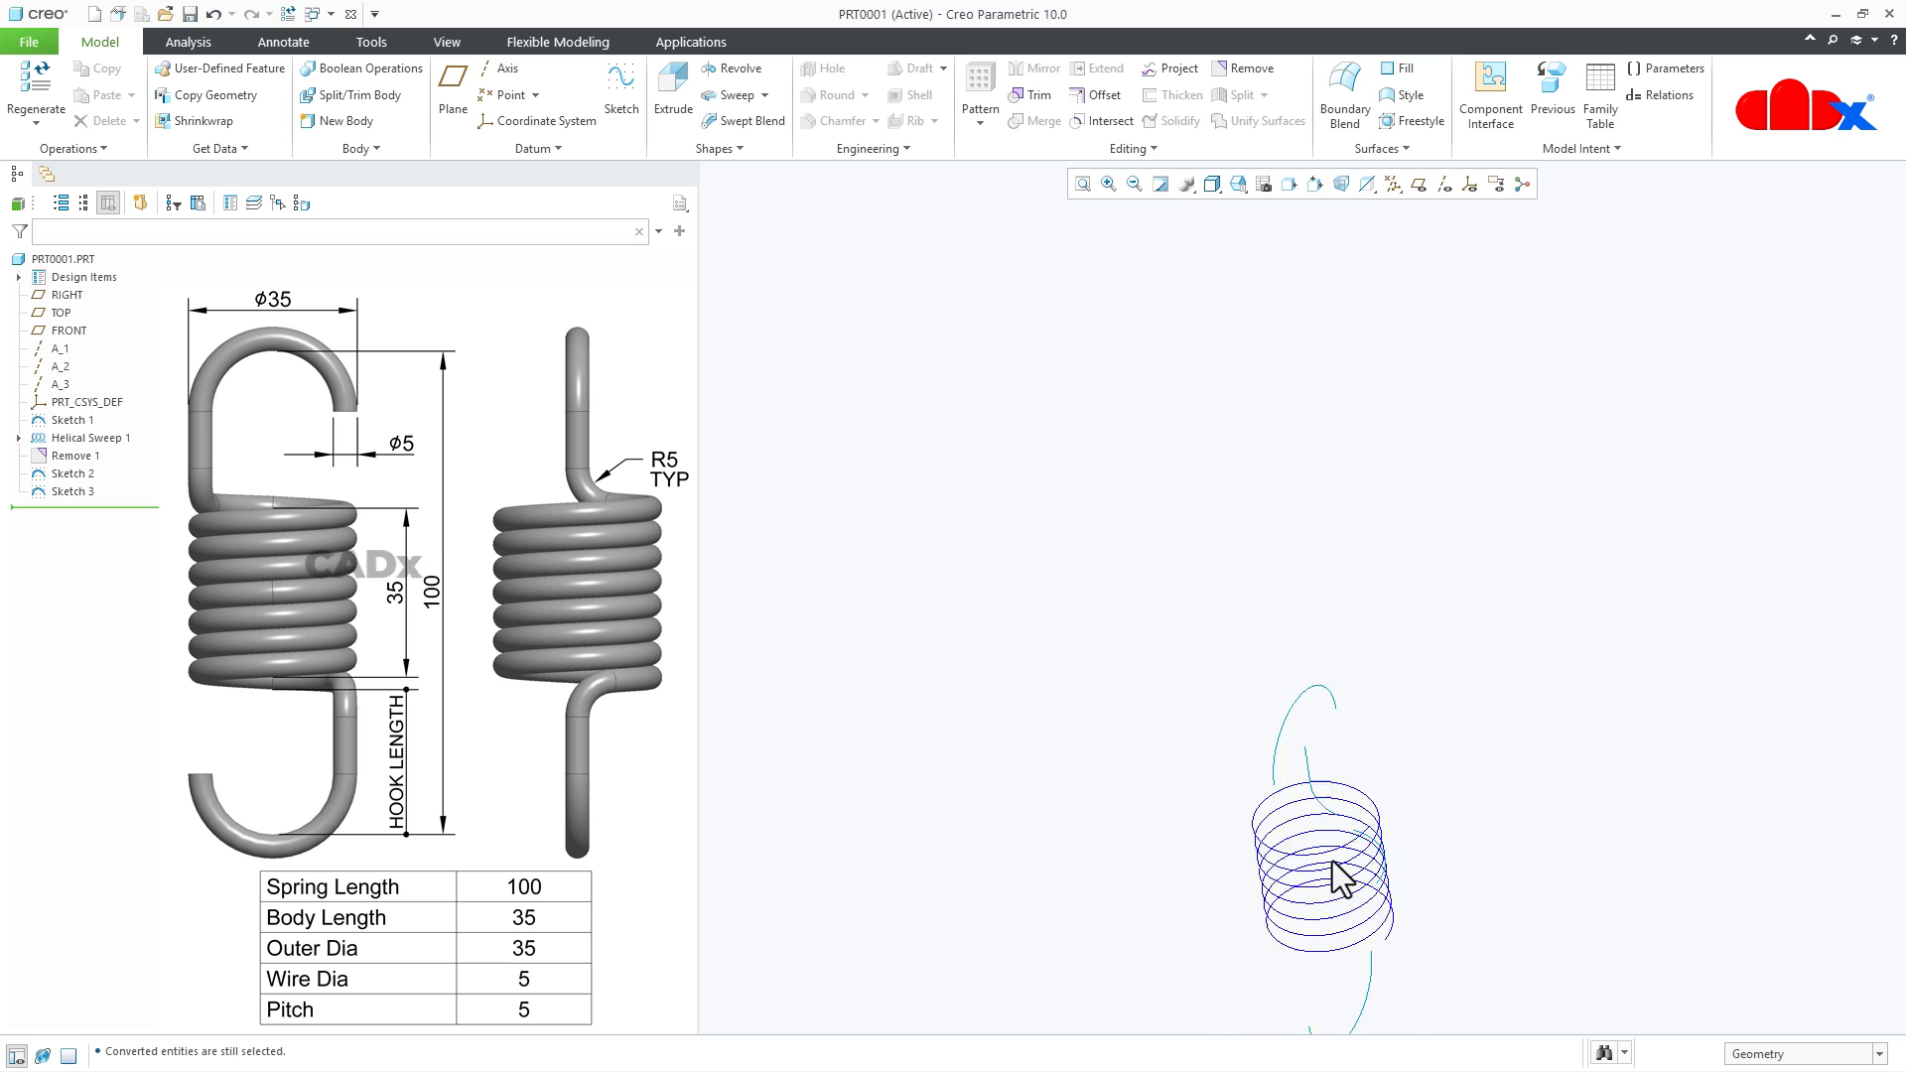
scroll(1393, 855, down, 2)
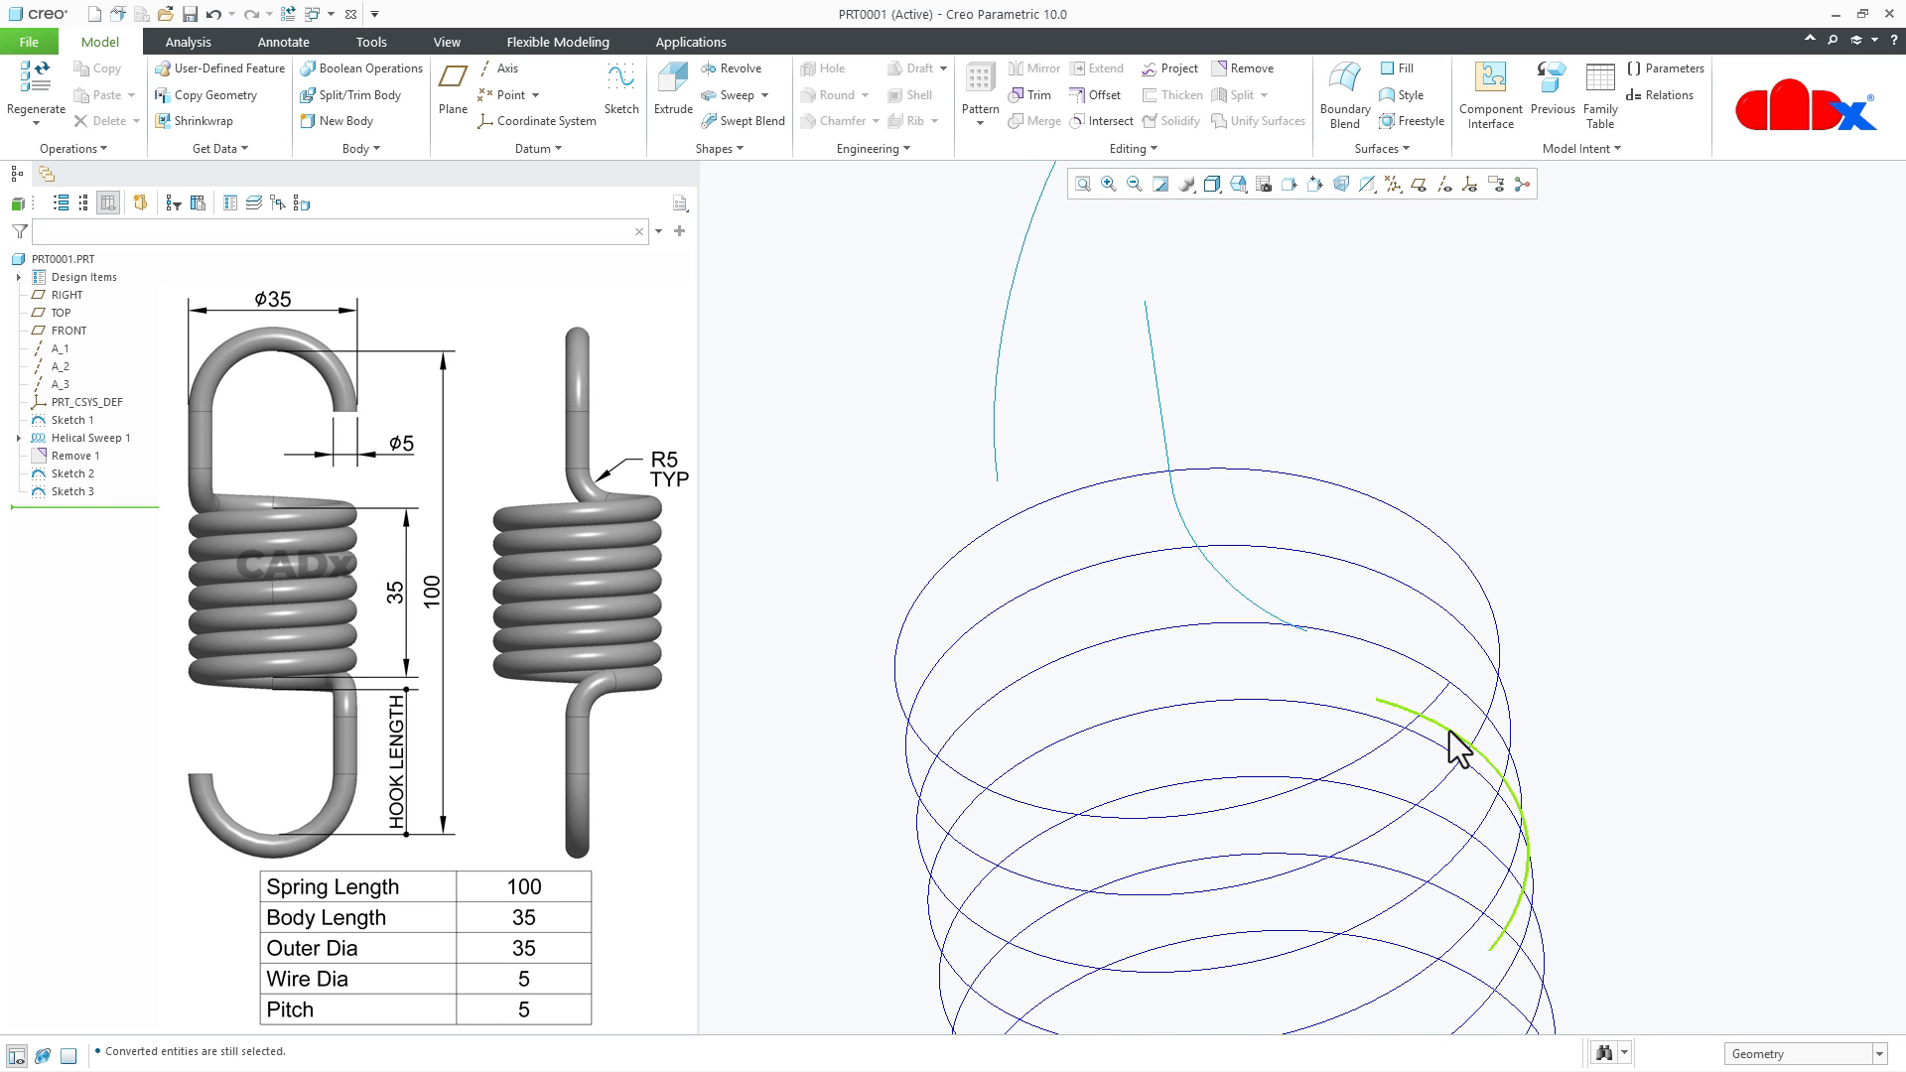
click(1457, 742)
click(1604, 802)
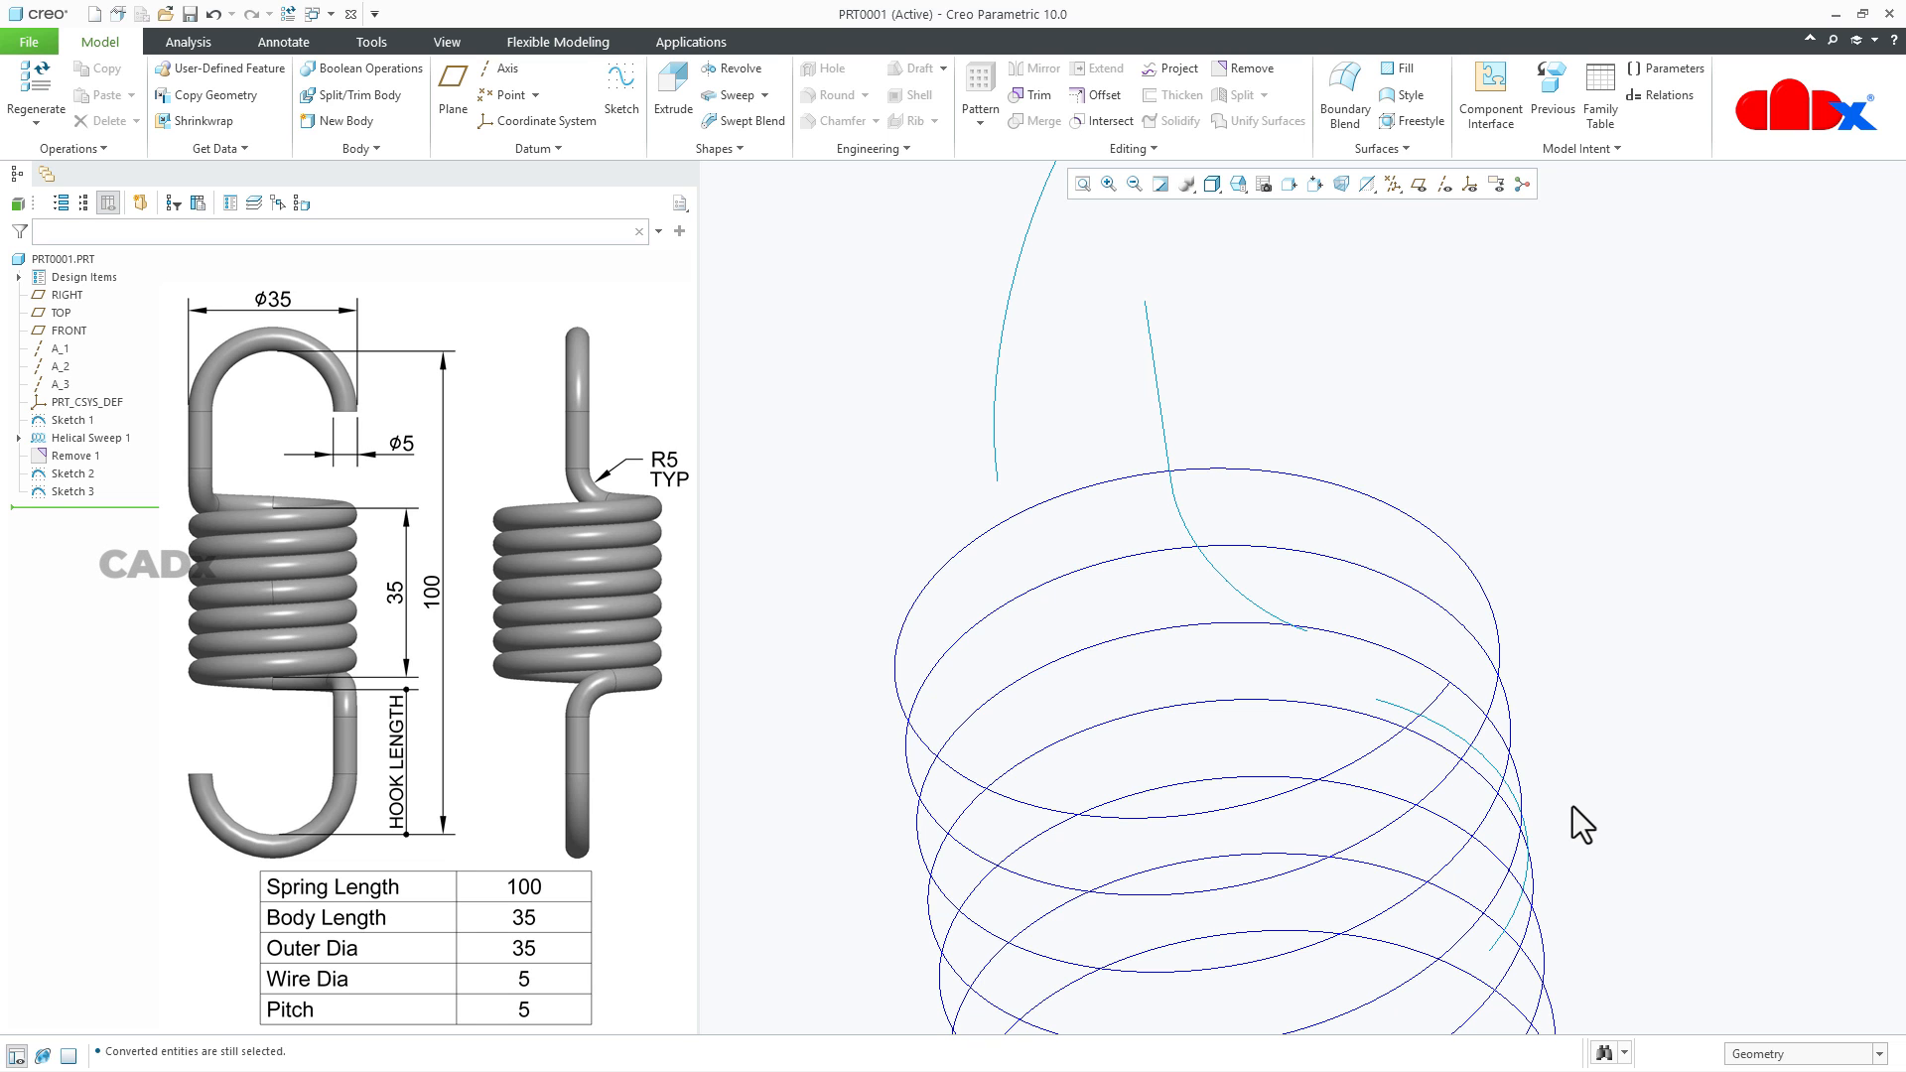
scroll(1572, 806, up, 4)
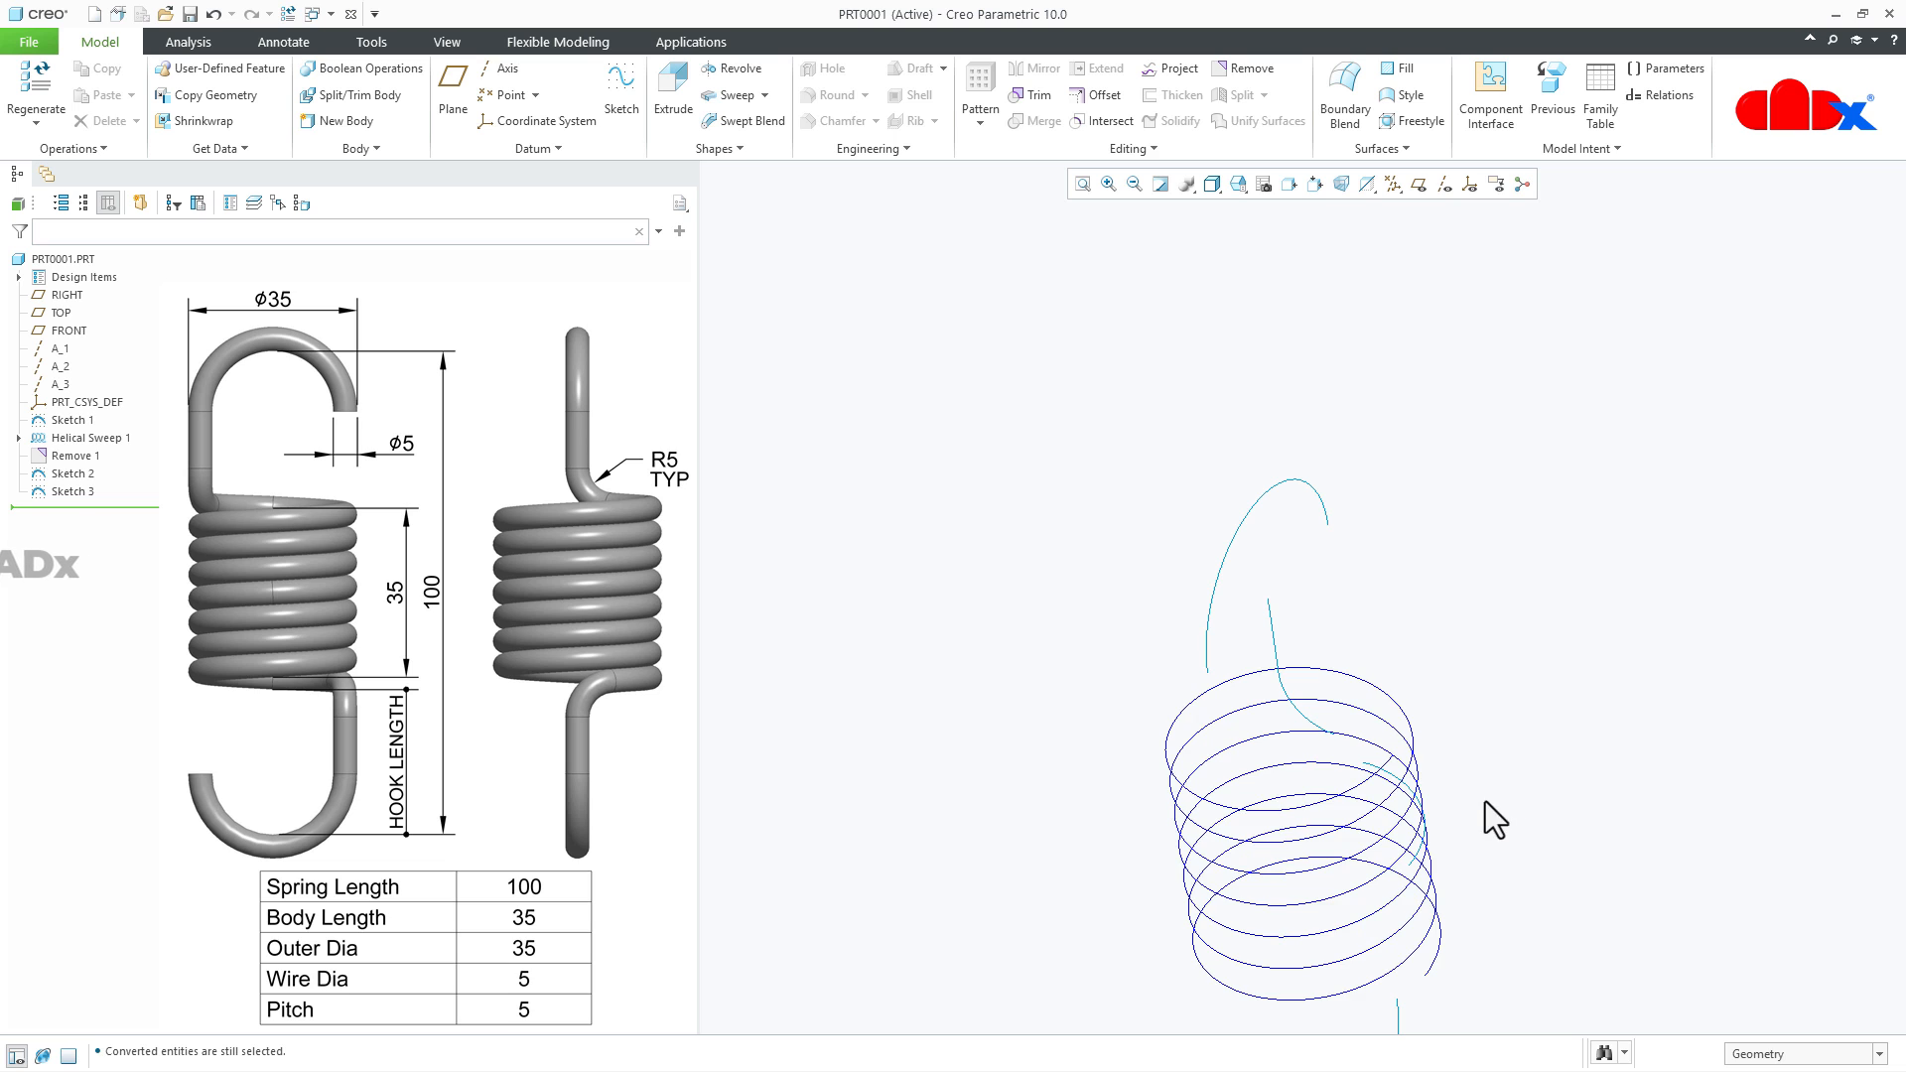
- Intersect the sketched fillet curve with the quarter-circle arc sketch to create the 3D transition curve below the upper hook
click(1275, 645)
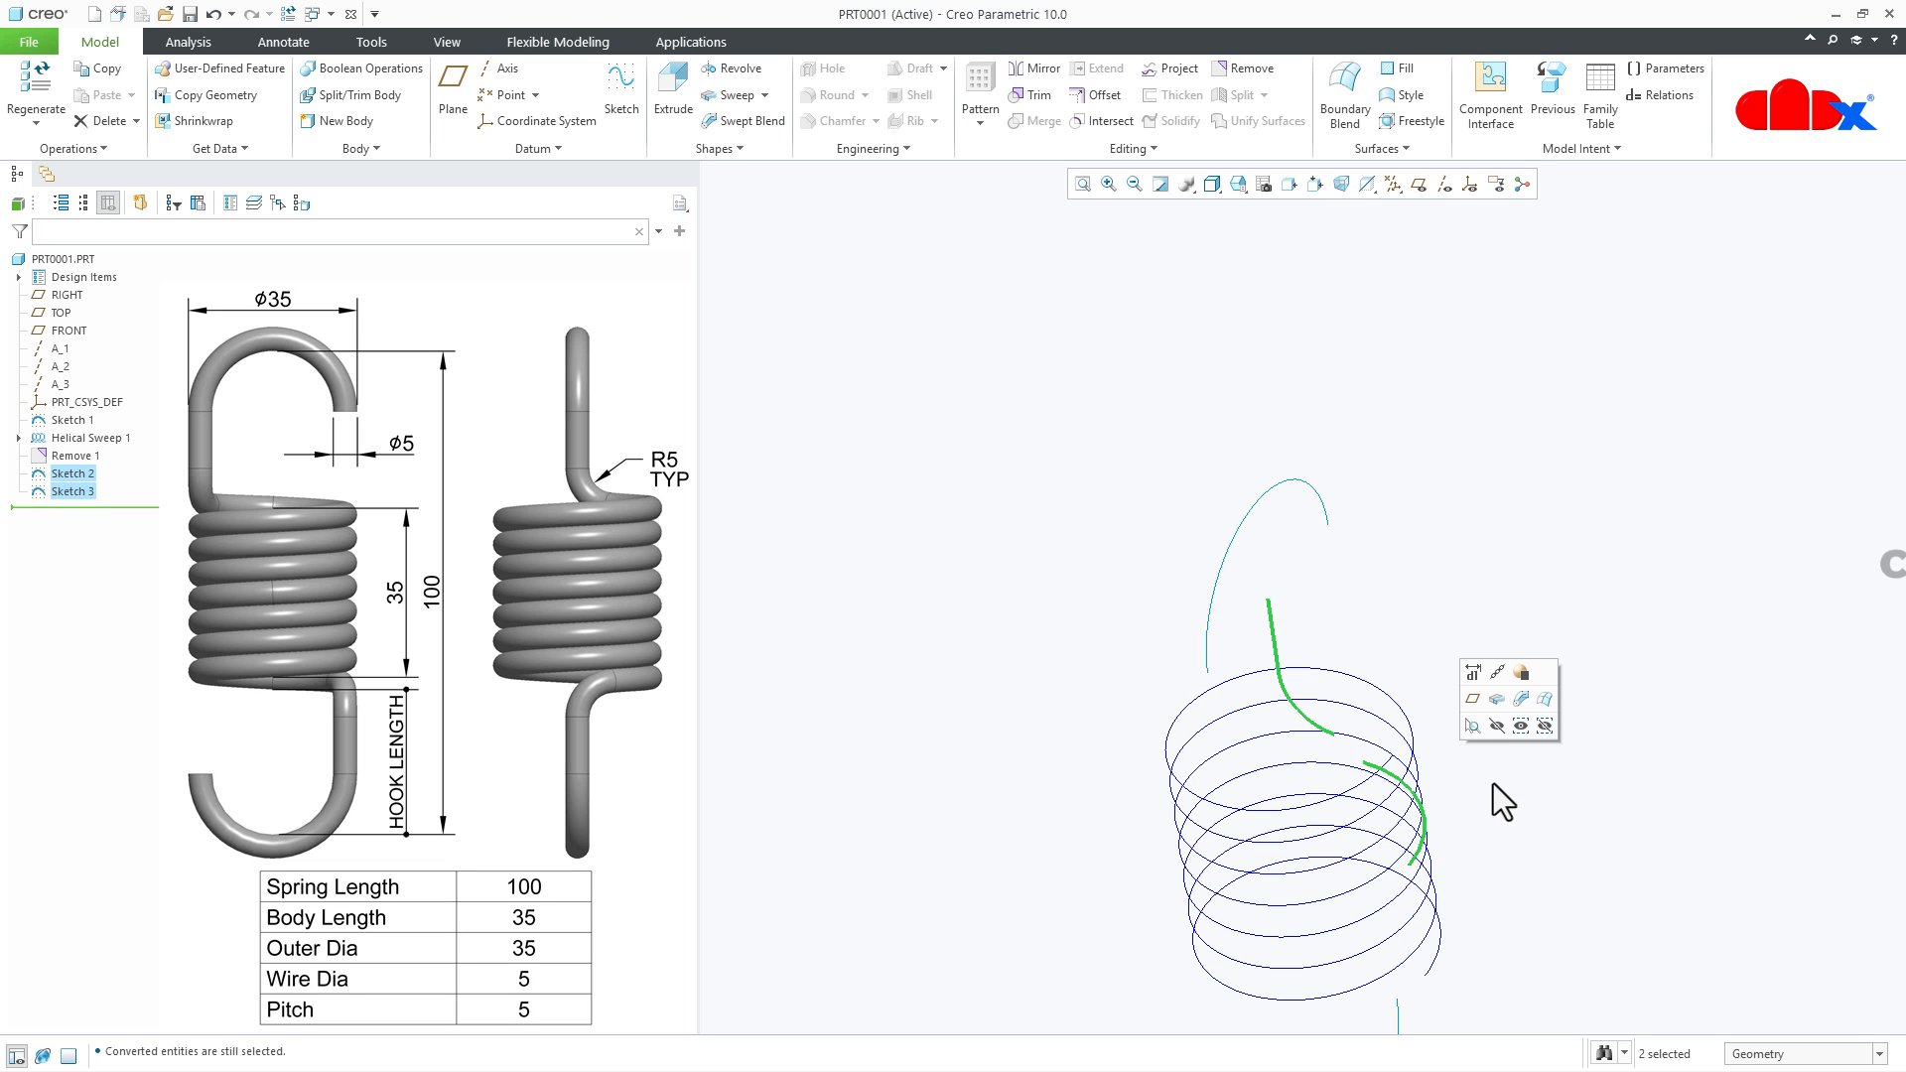
click(1109, 123)
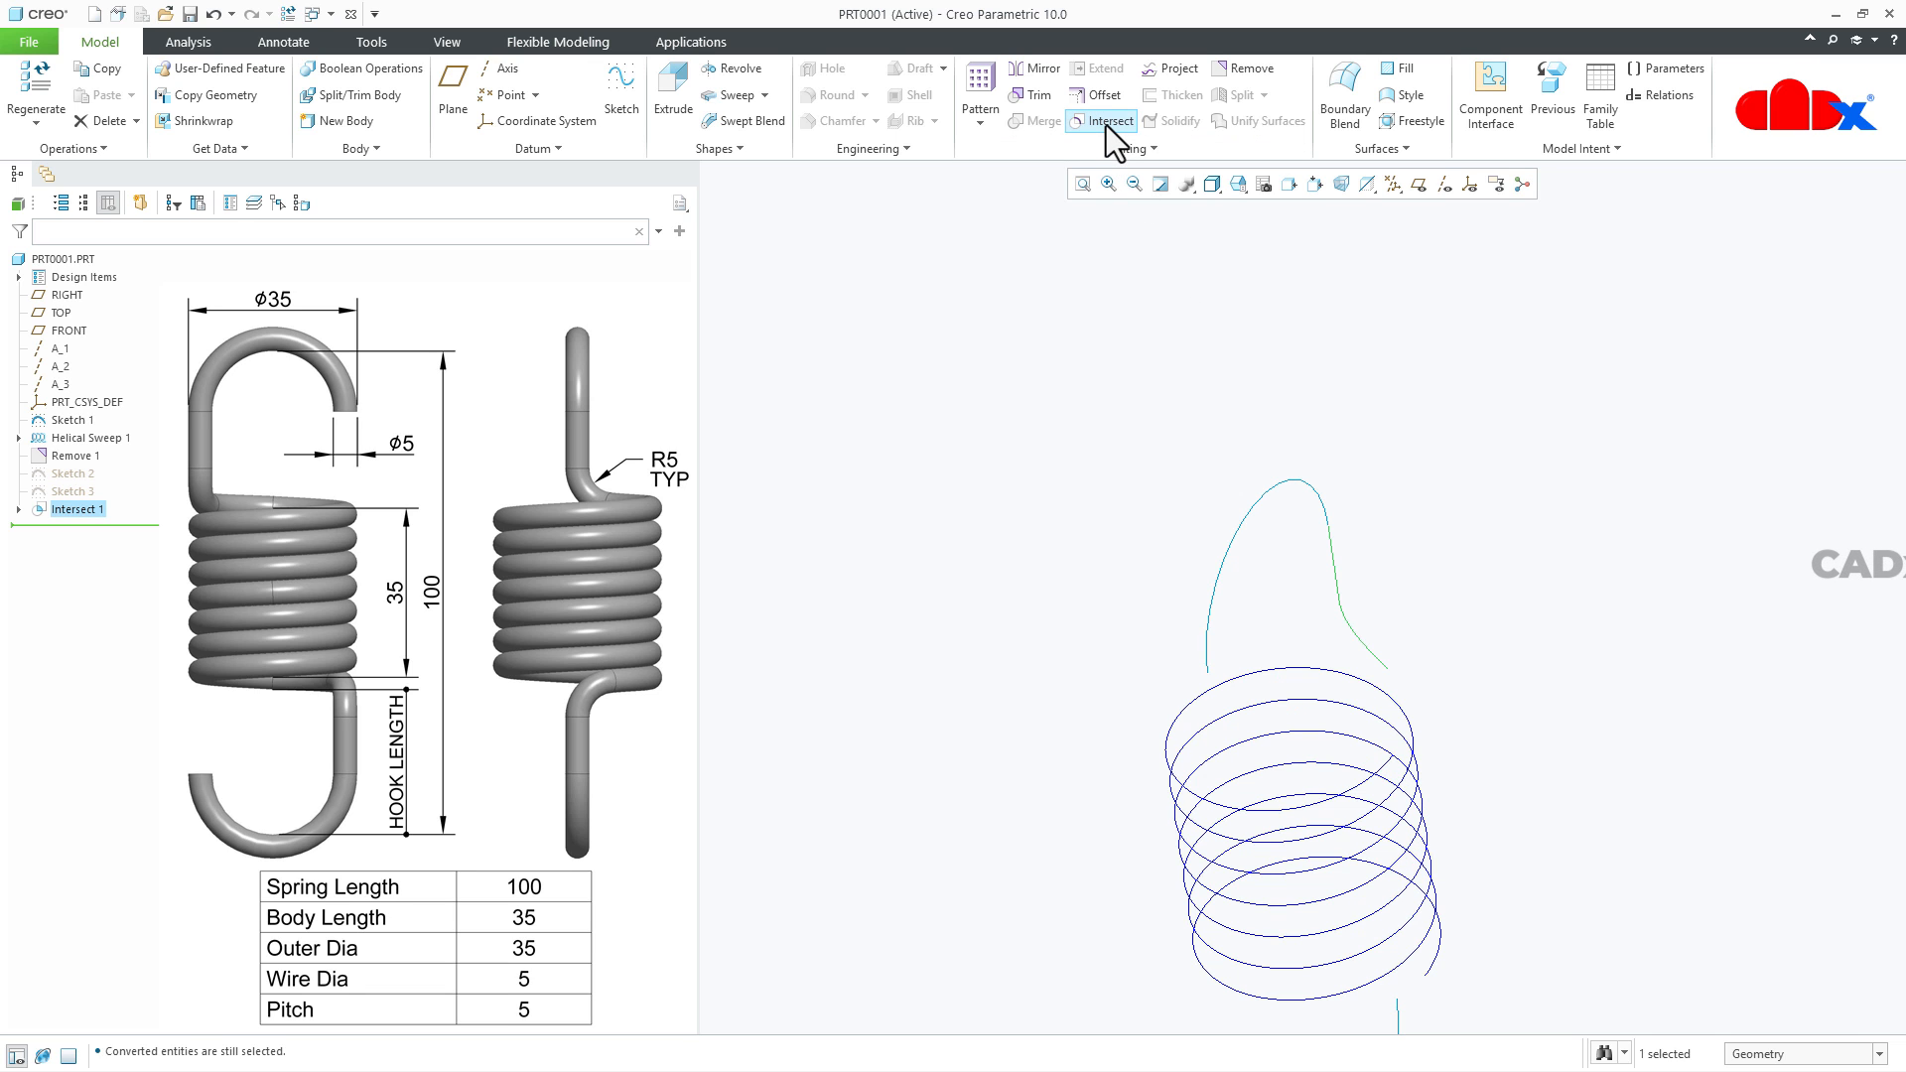
mouse_move(1629, 711)
middle_down()
mouse_move(1509, 809)
mouse_move(1540, 739)
mouse_move(1561, 744)
mouse_move(1553, 770)
middle_up()
scroll(1437, 671, up, 2)
middle_drag(1437, 671, 1454, 707)
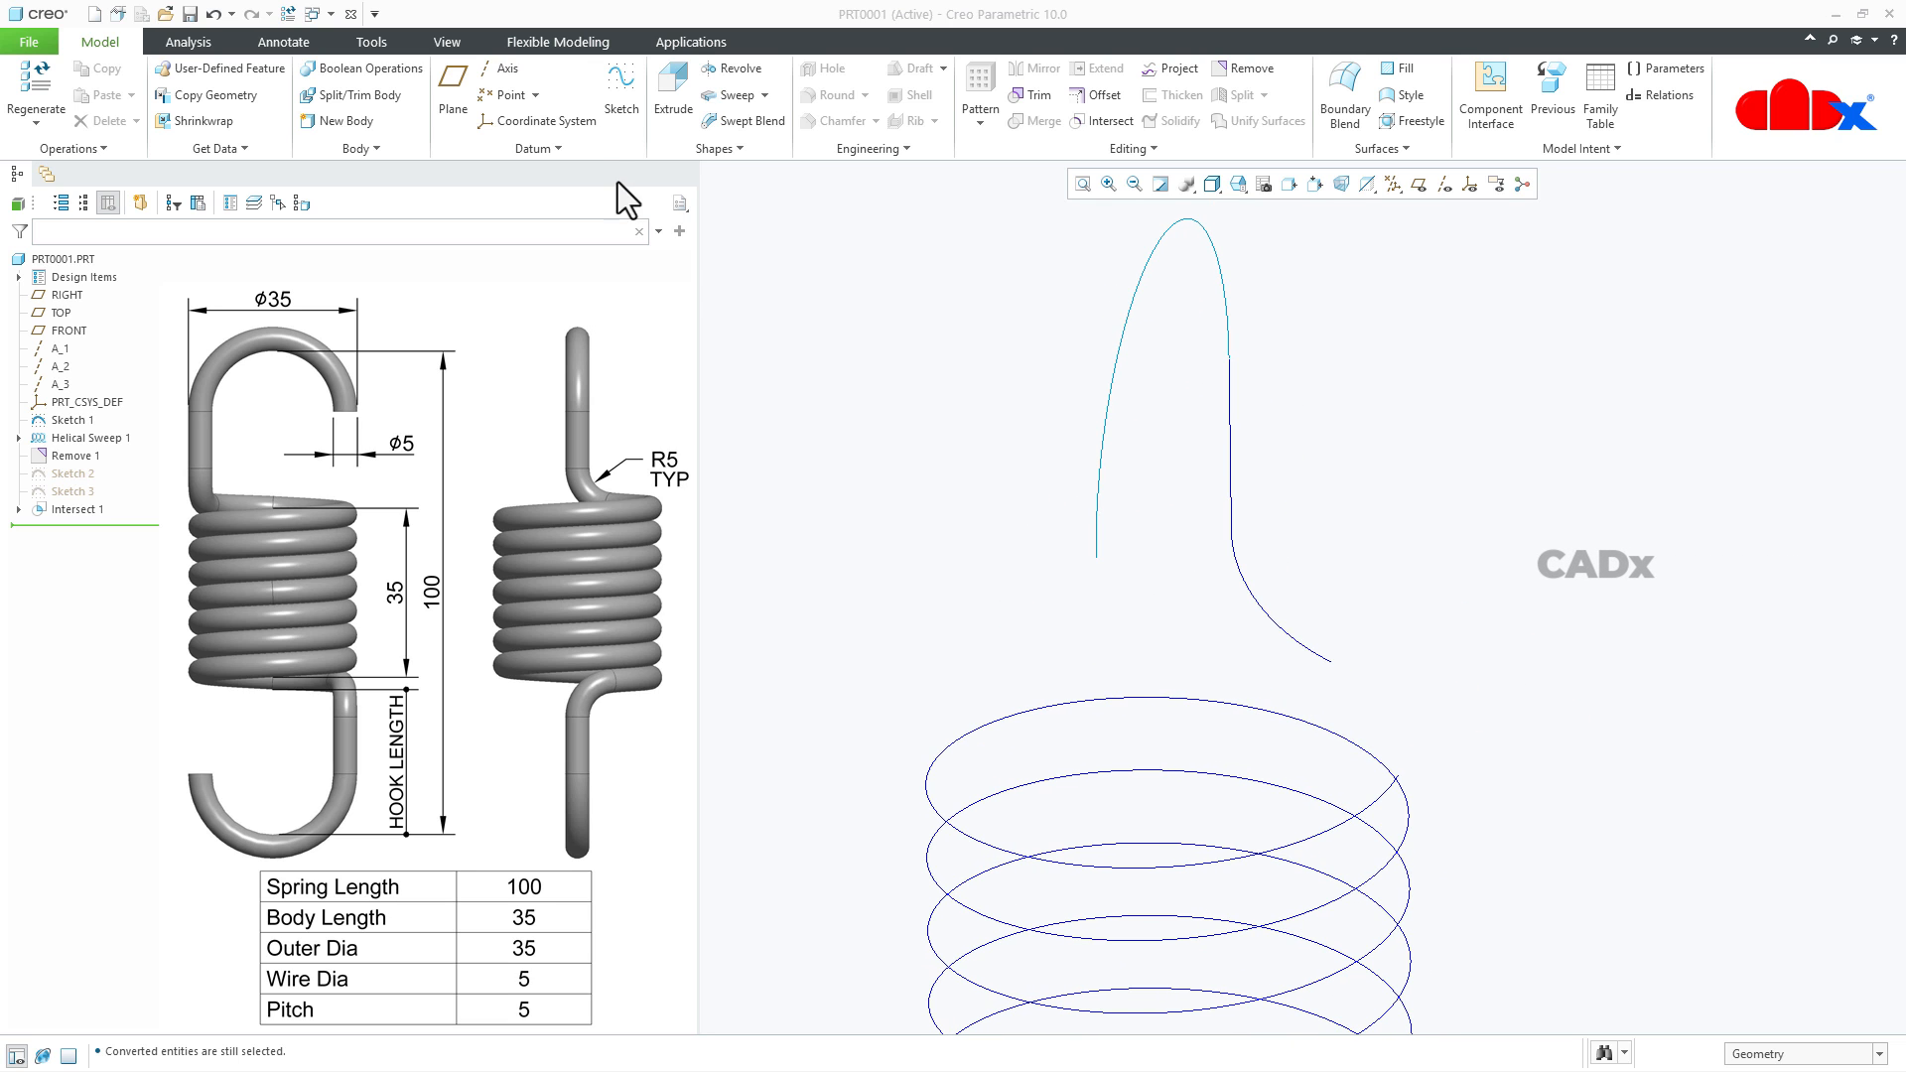
- Create a spline curve through points from the intersection curve's lower end to the upper end of the helix
click(576, 147)
mouse_move(621, 179)
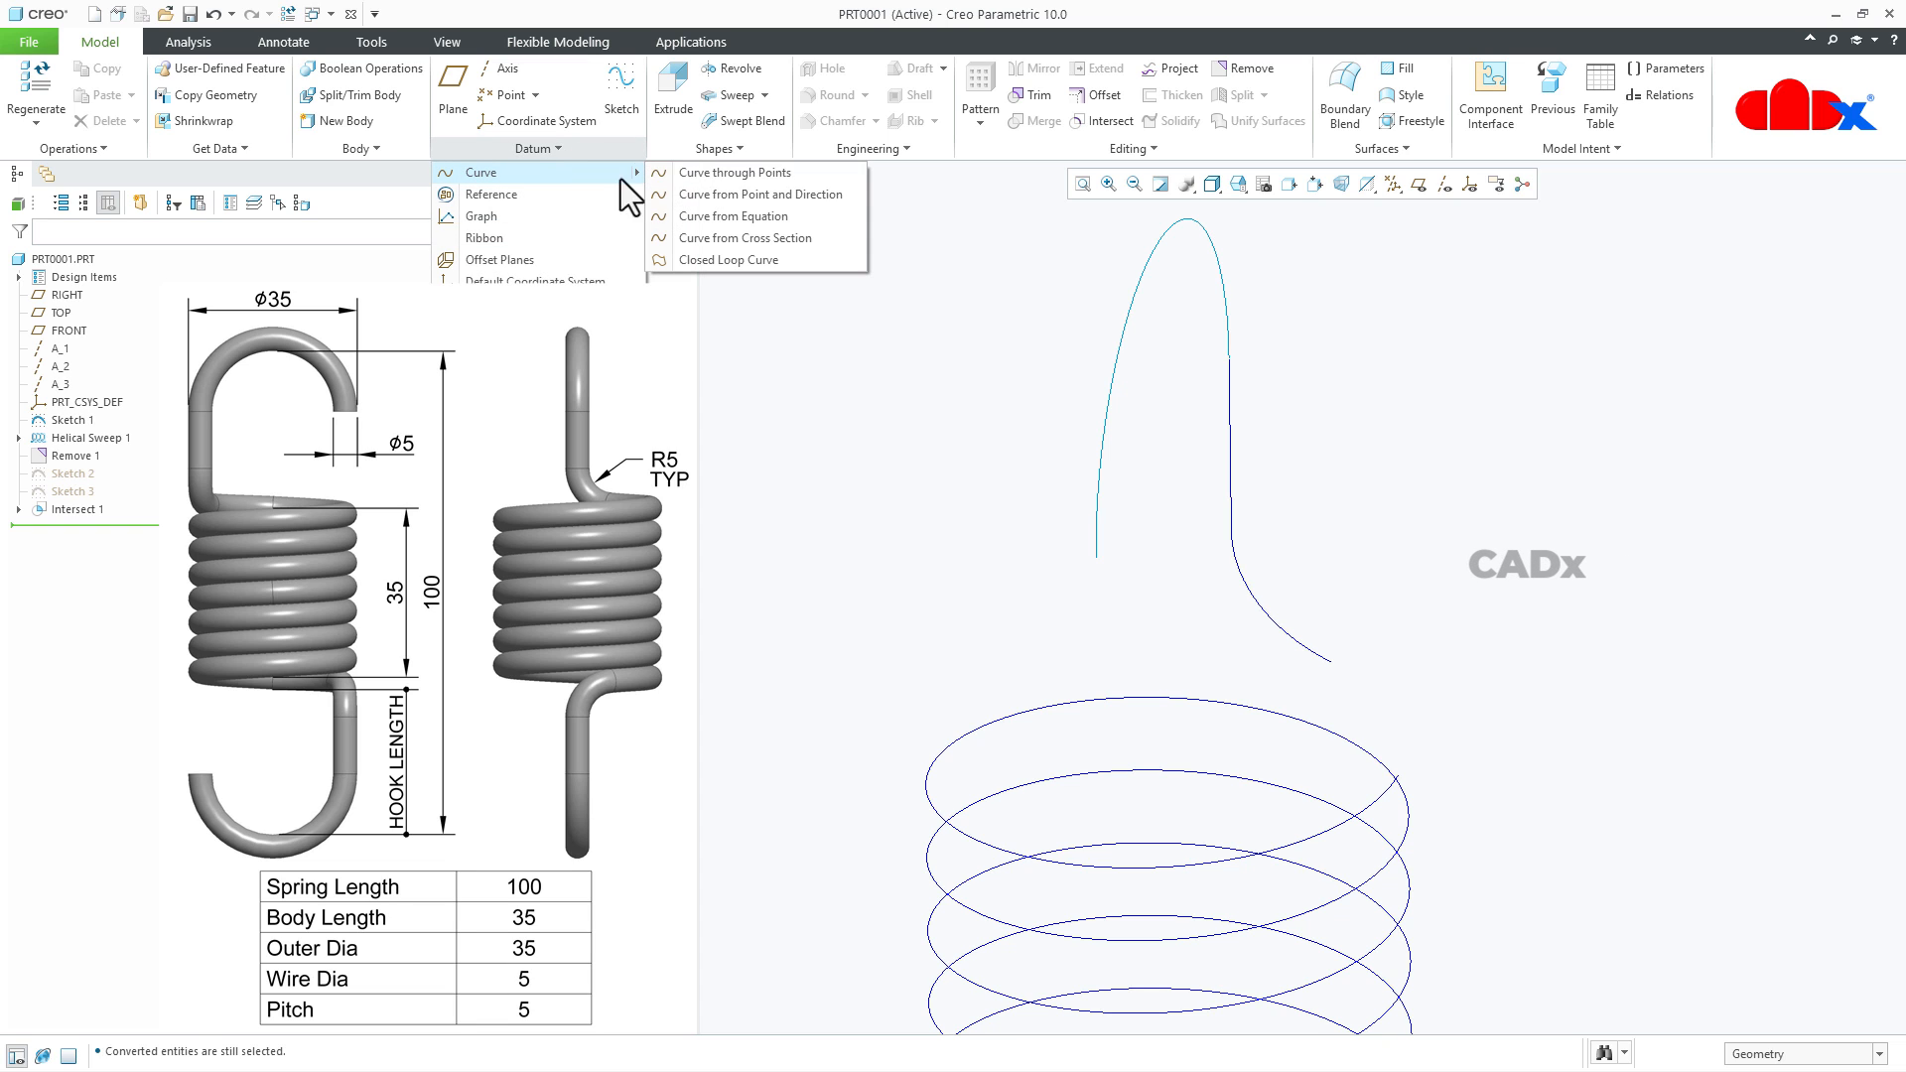
click(711, 174)
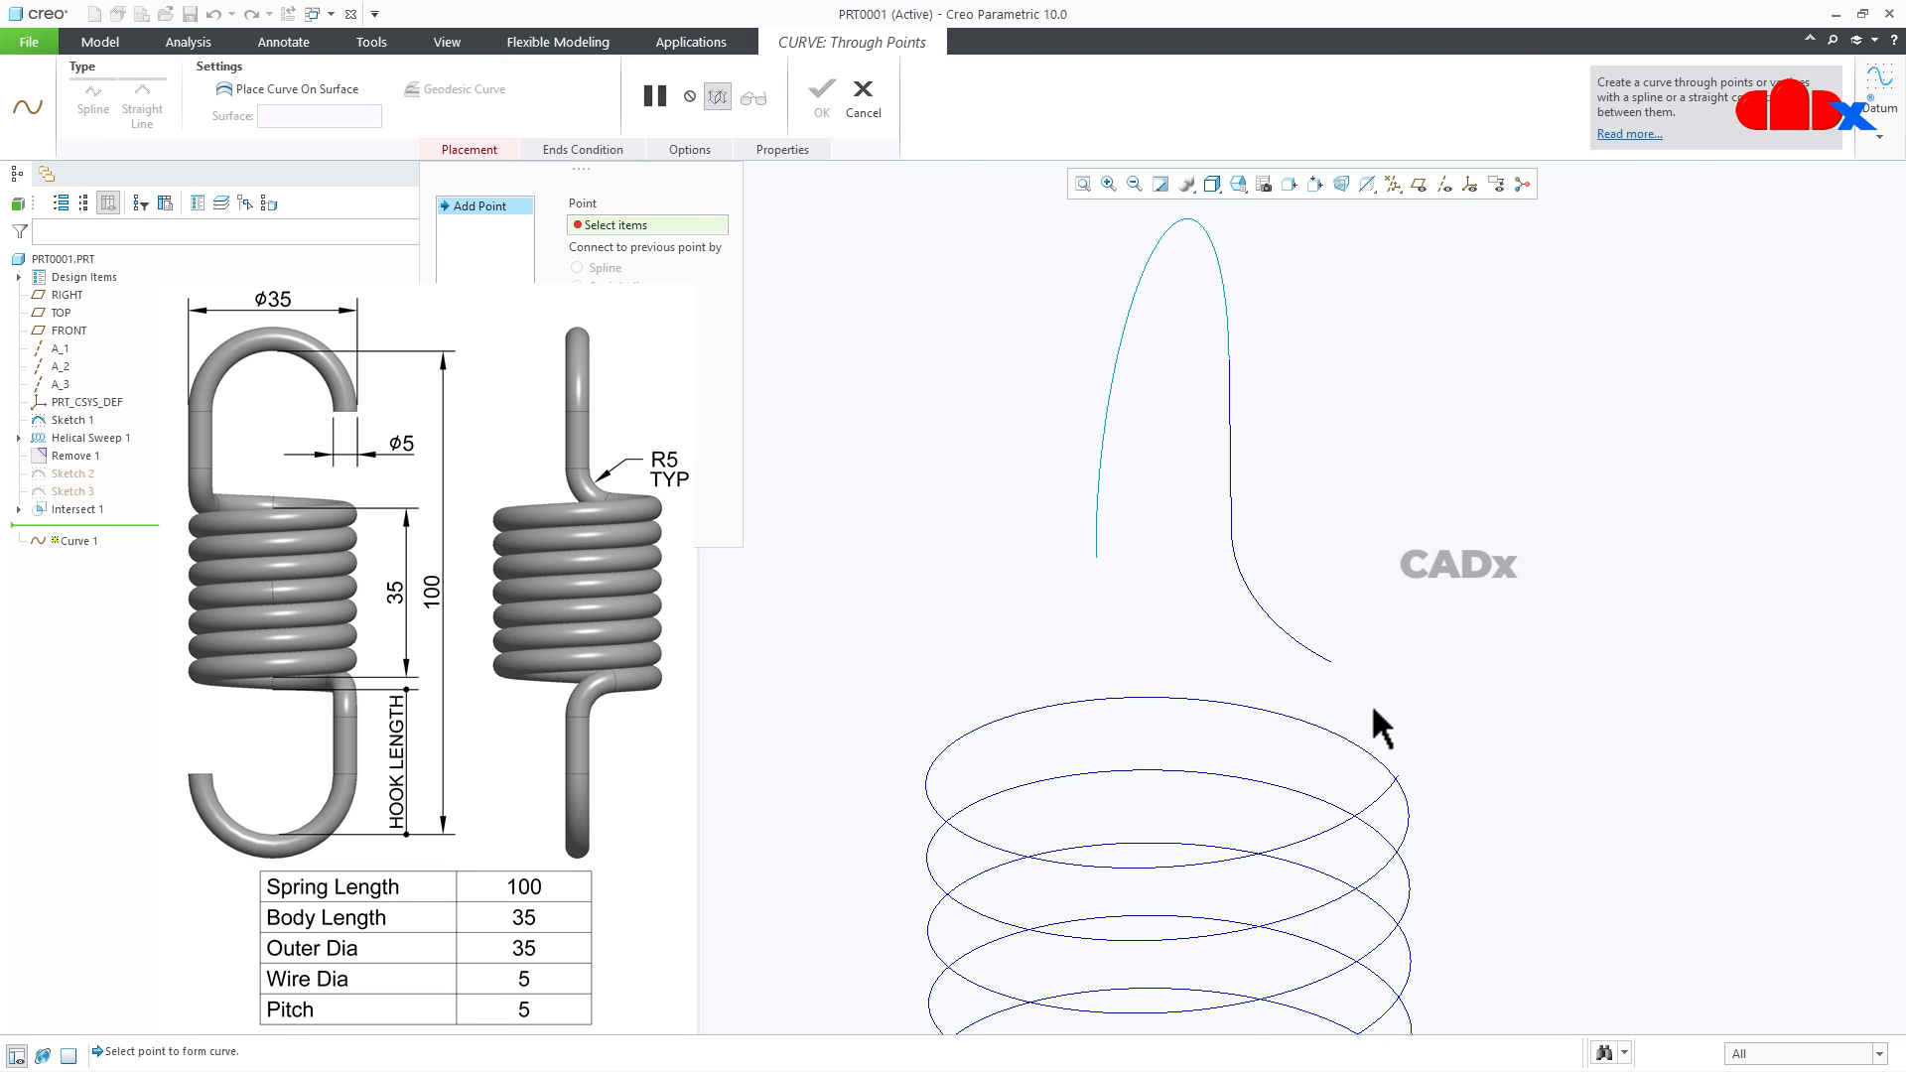
scroll(1373, 711, down, 3)
click(1310, 638)
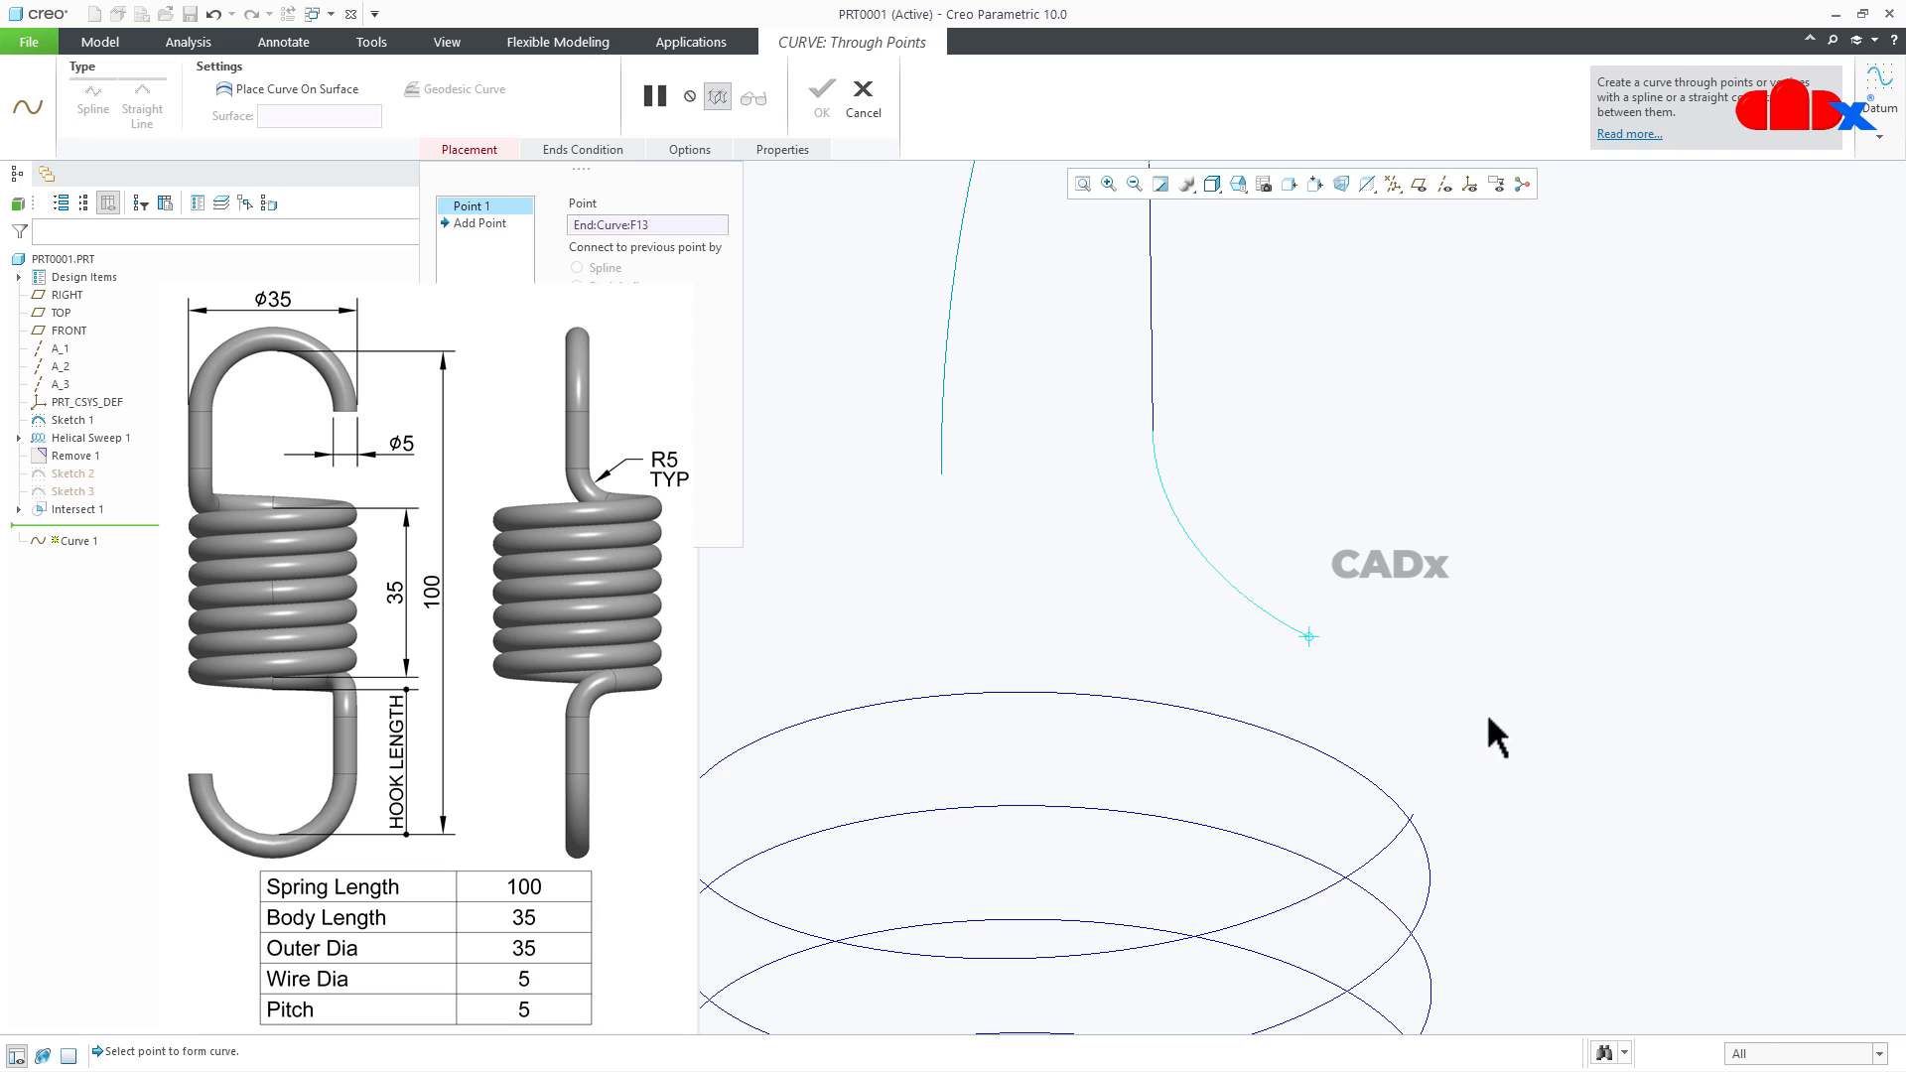
click(1415, 810)
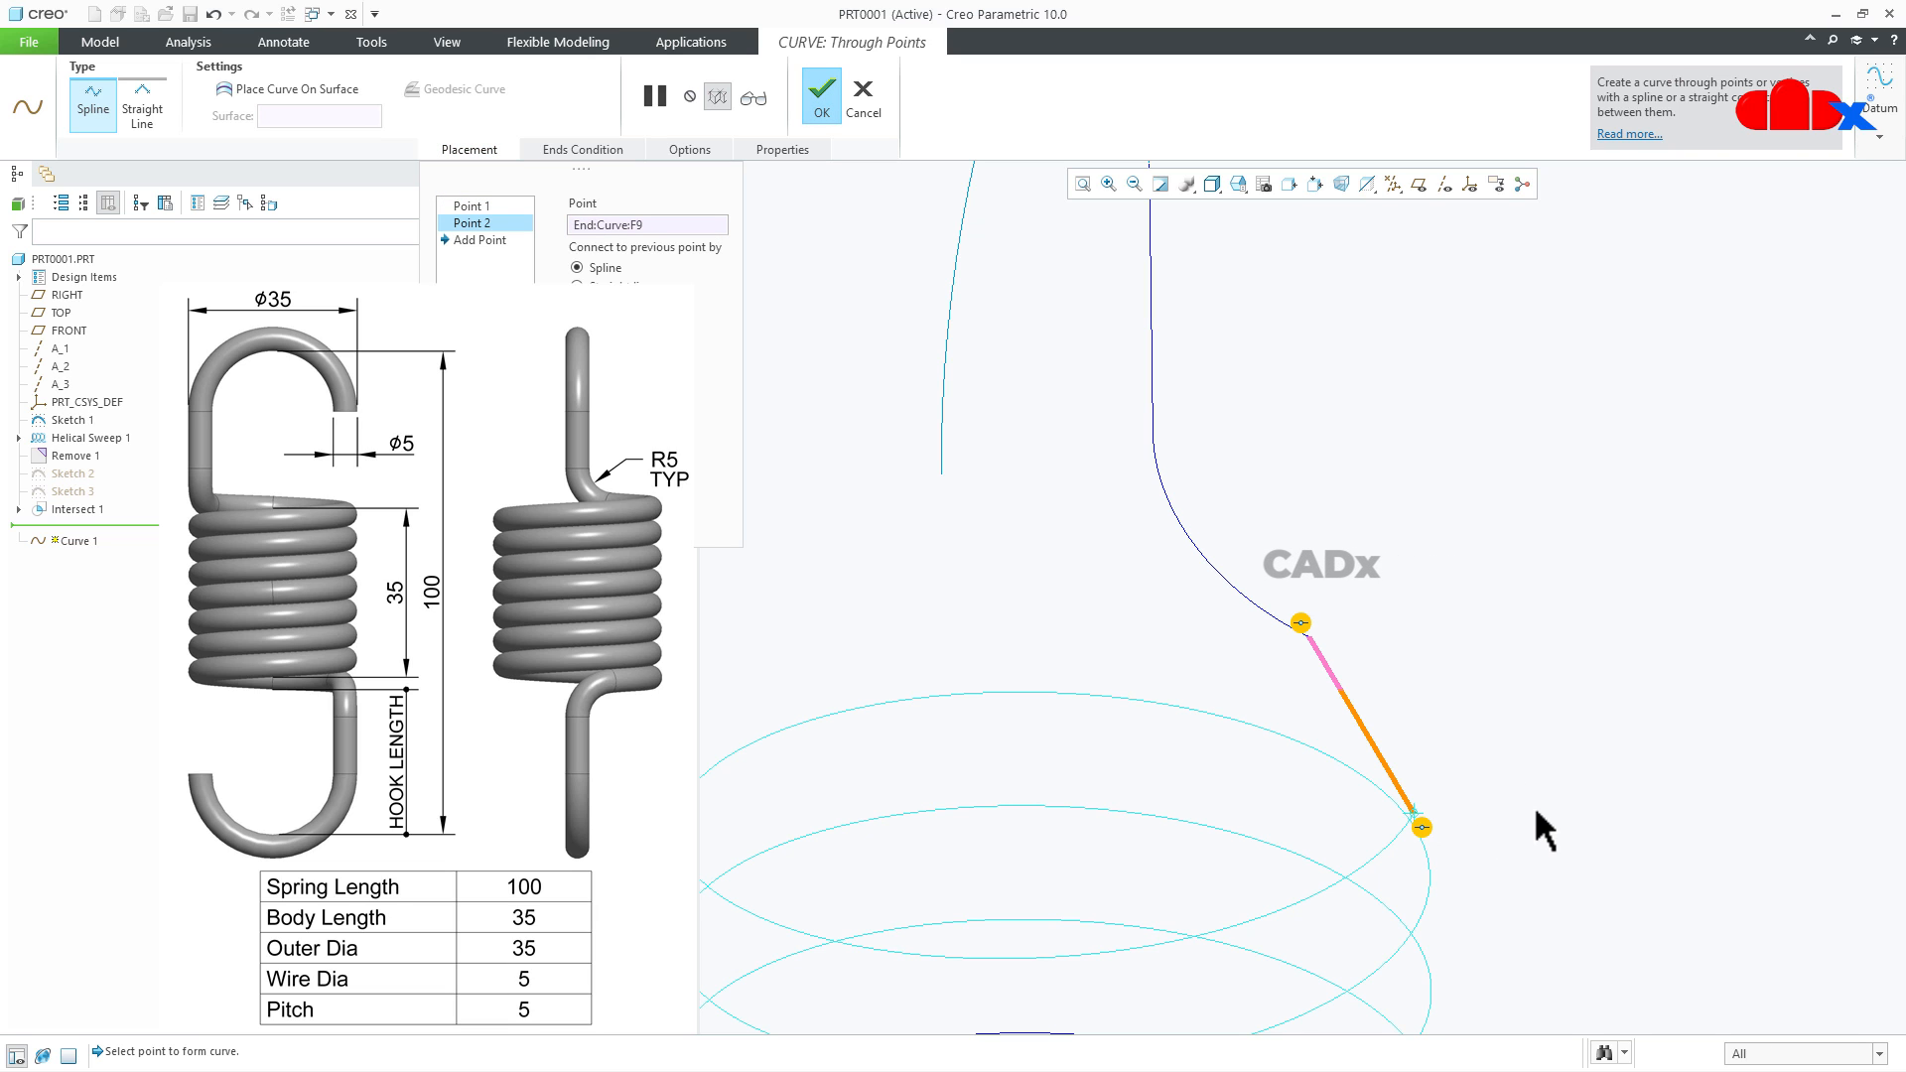
- Make the connecting curve tangent to the helix at its lower end and to the intersection curve at its upper end
right_click(1421, 828)
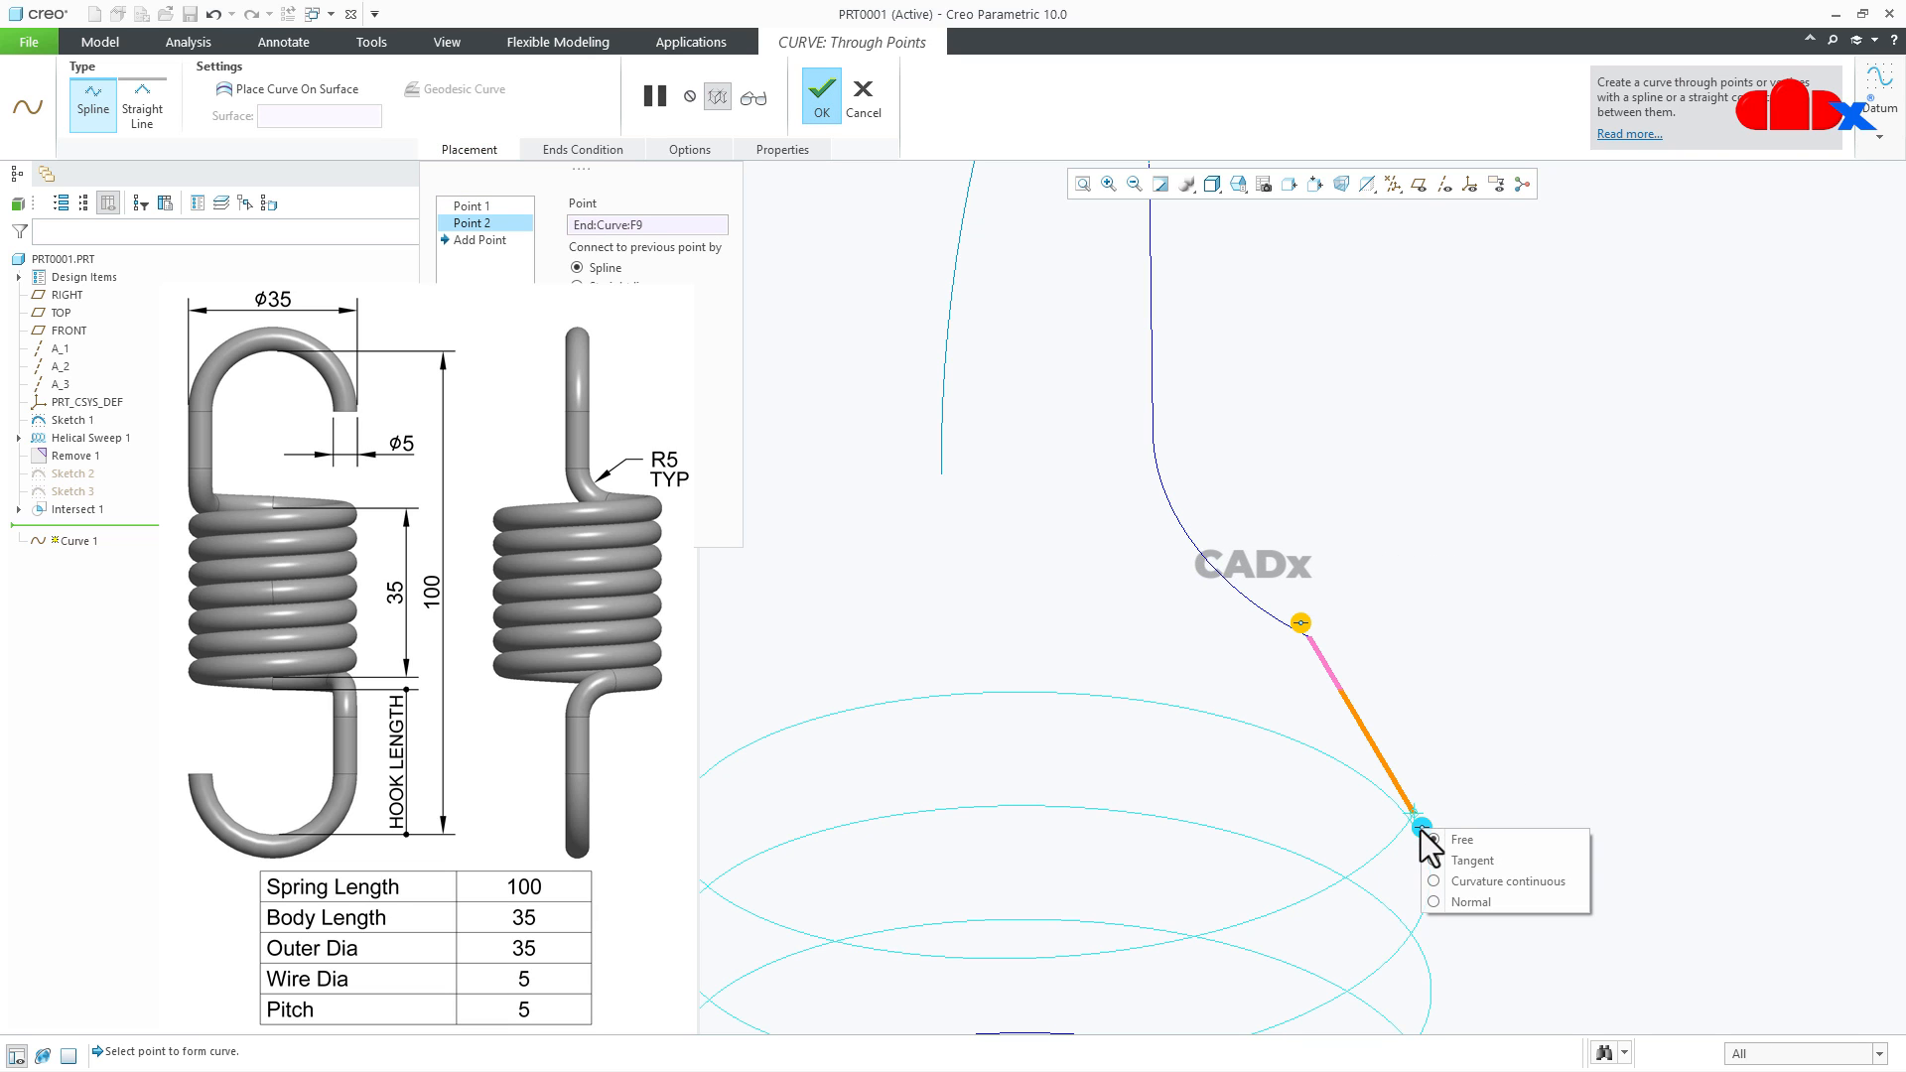
click(1469, 859)
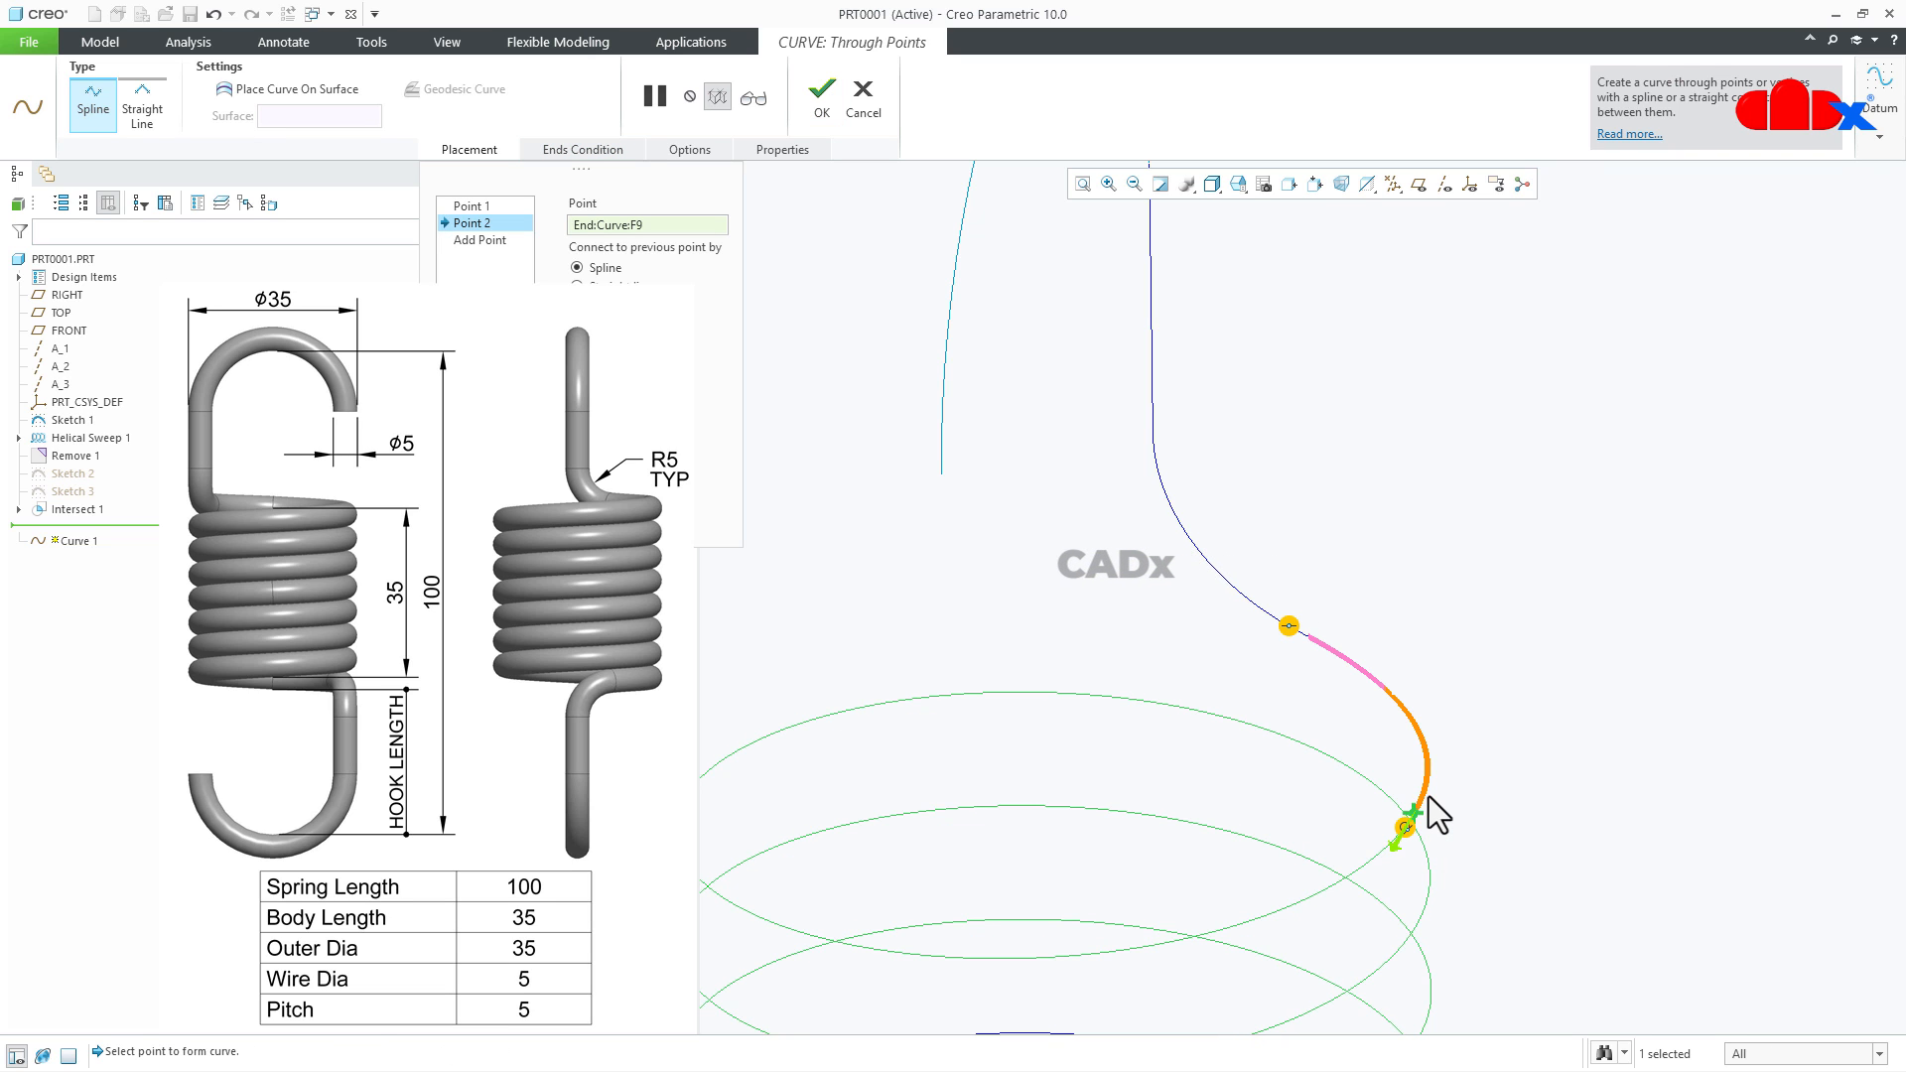
right_click(1290, 625)
click(1341, 655)
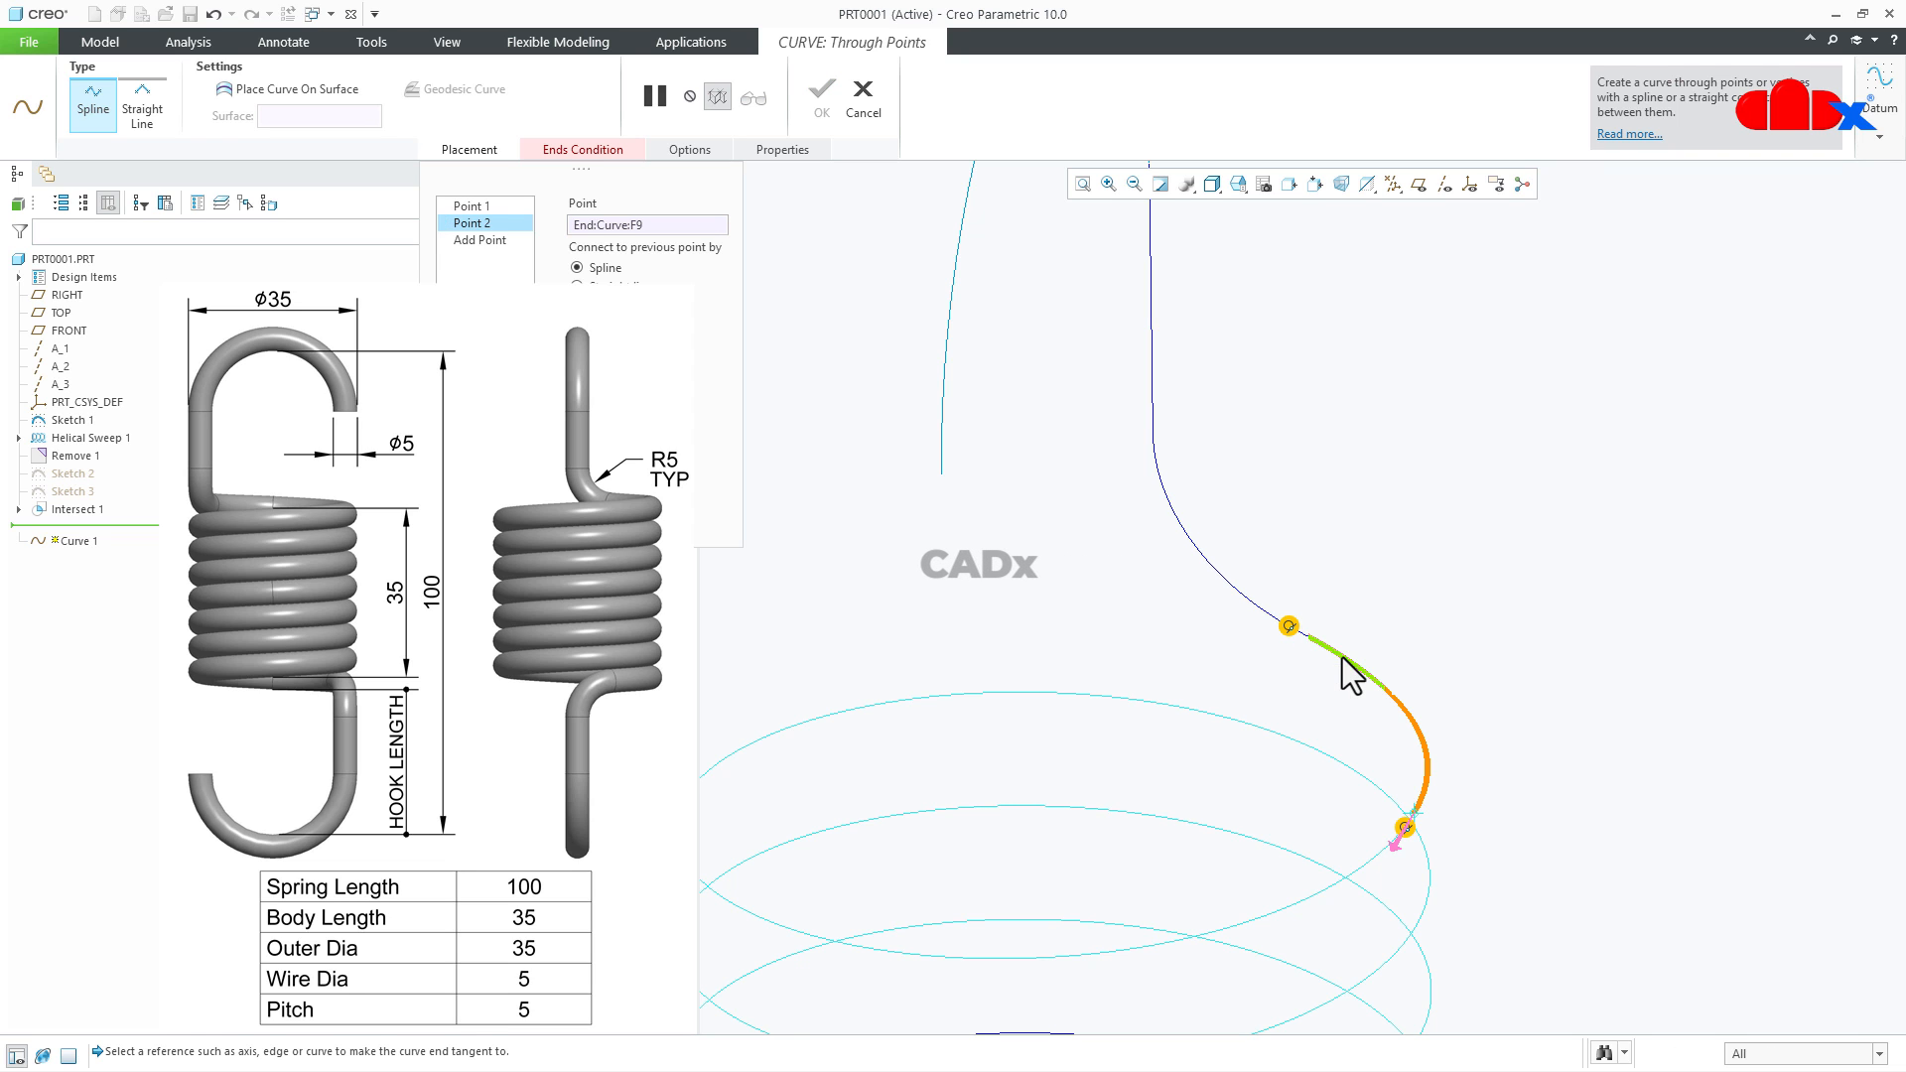
scroll(1294, 660, down, 2)
middle_drag(1298, 652, 1387, 726)
scroll(1398, 675, up, 3)
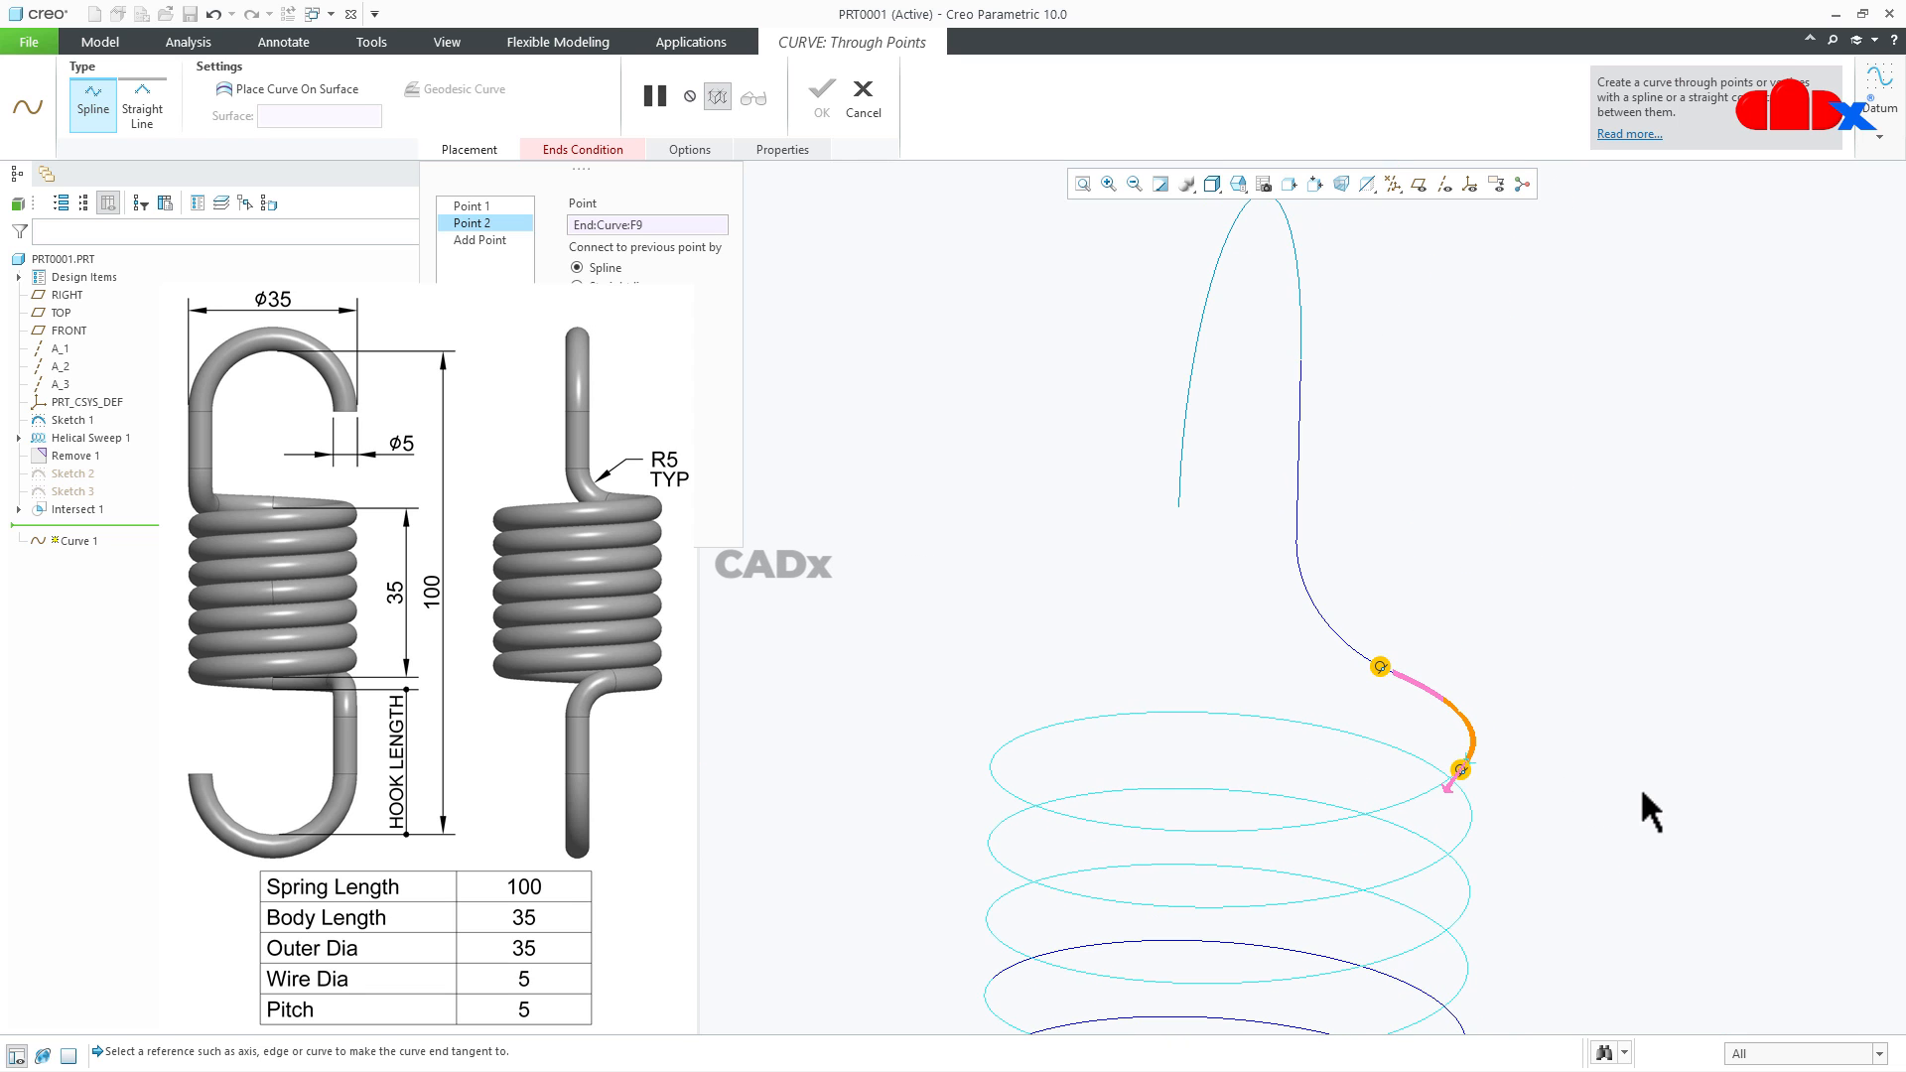
click(1381, 666)
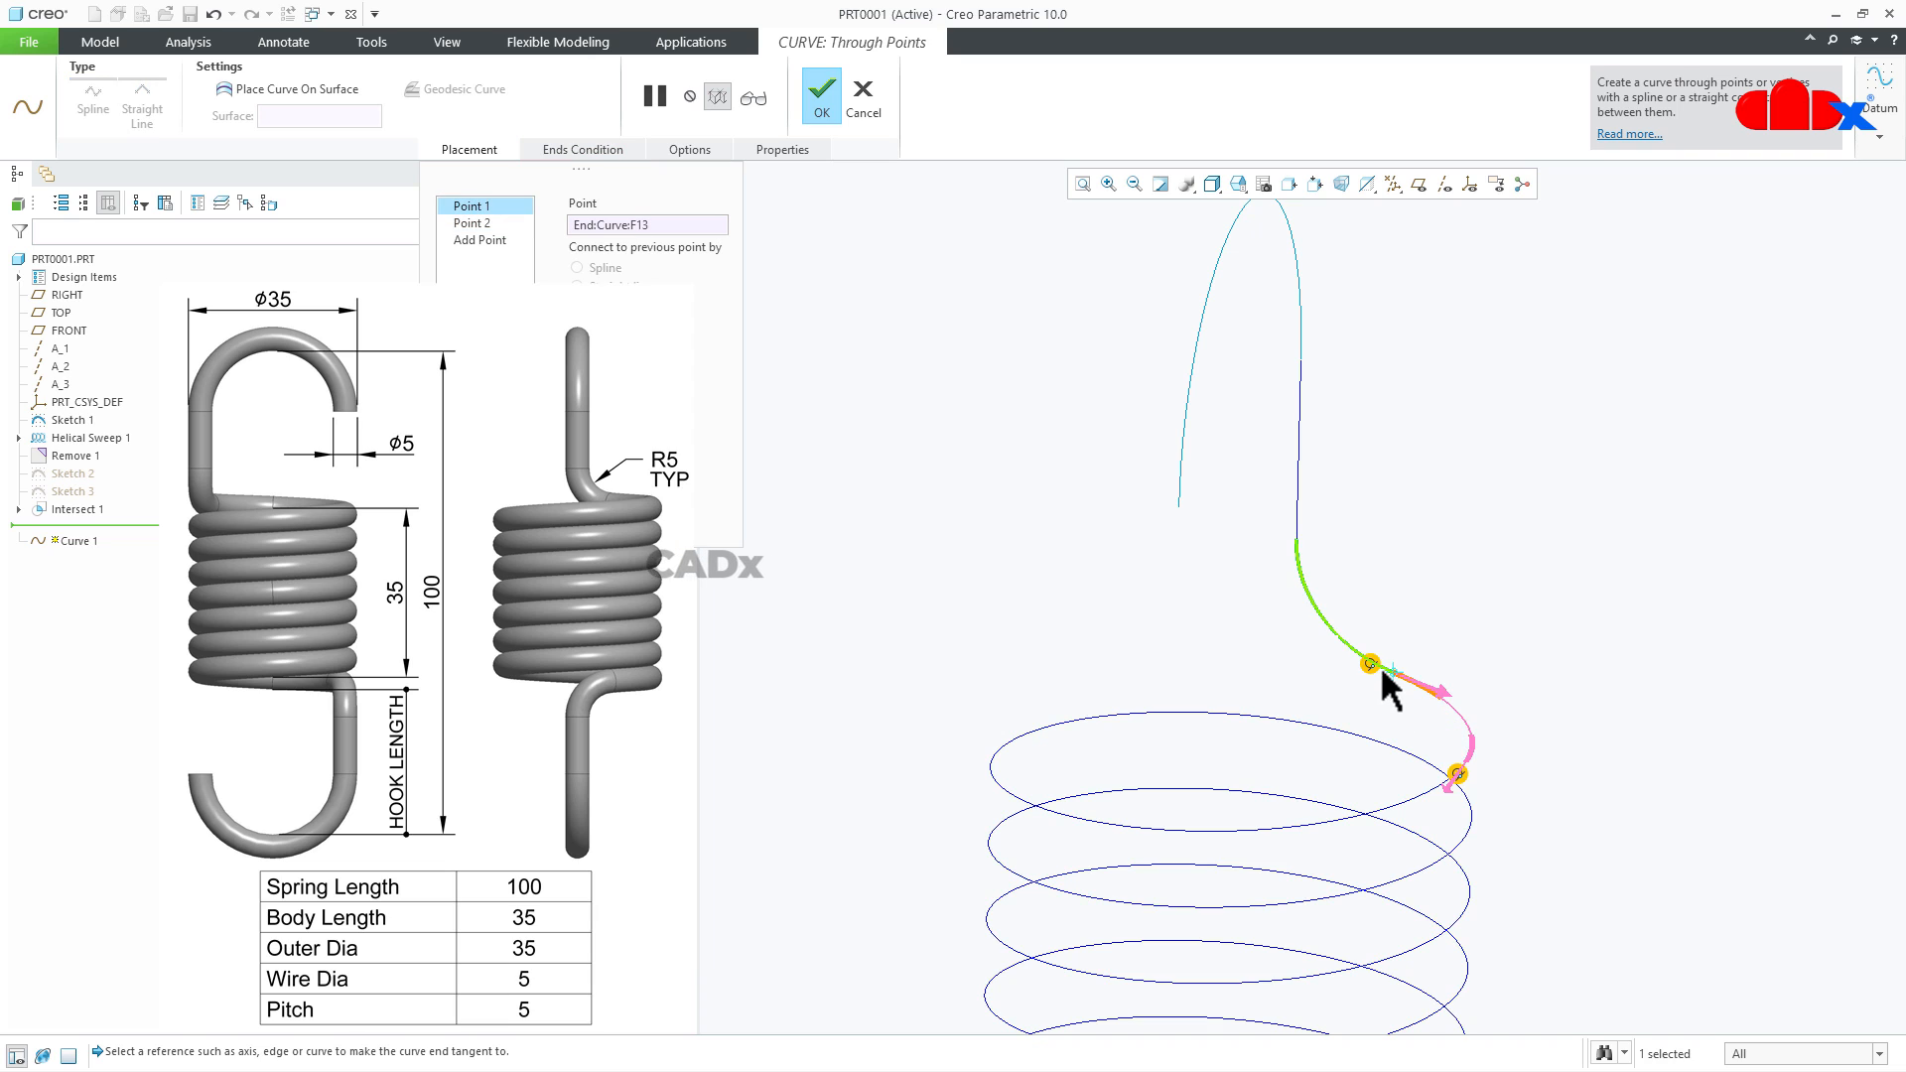
- Switch the connecting curve's upper end condition to Free and back to Tangent, and finish the curve
right_click(1385, 679)
click(1402, 693)
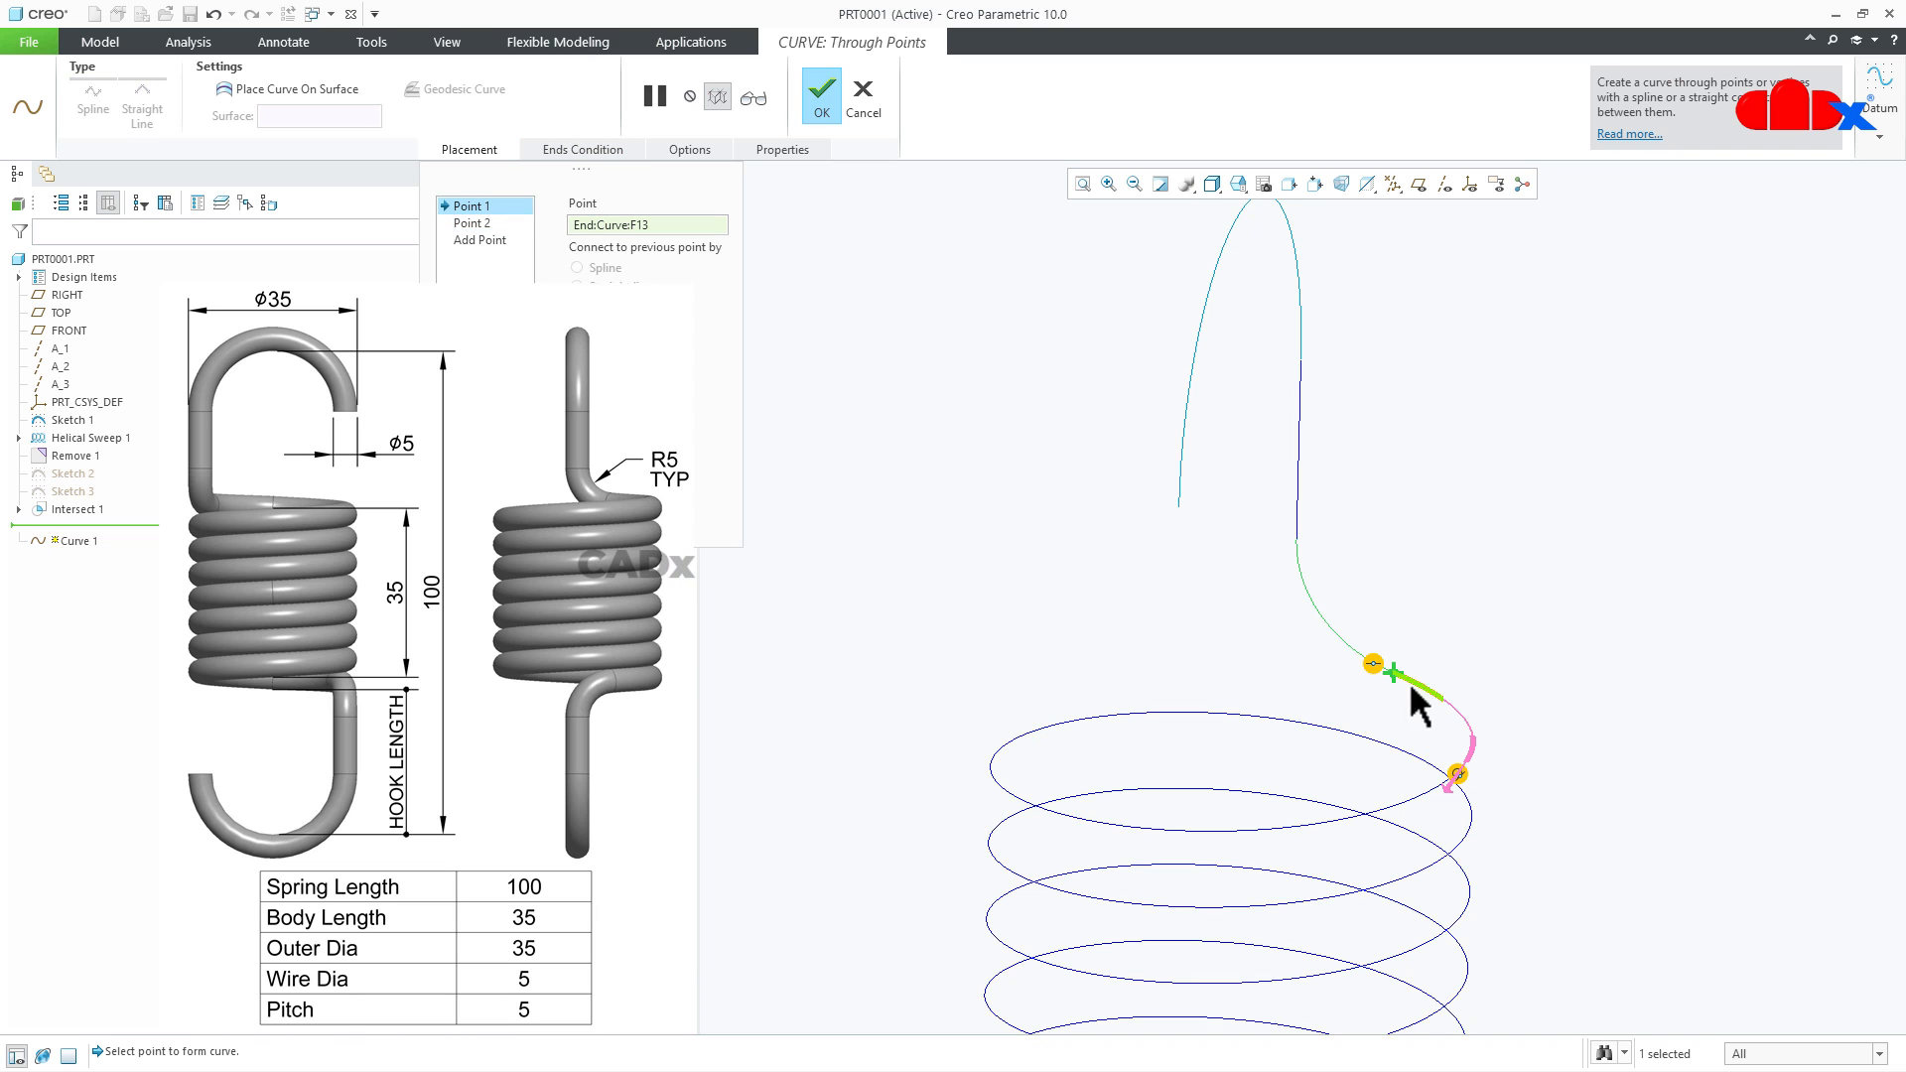
right_click(1373, 665)
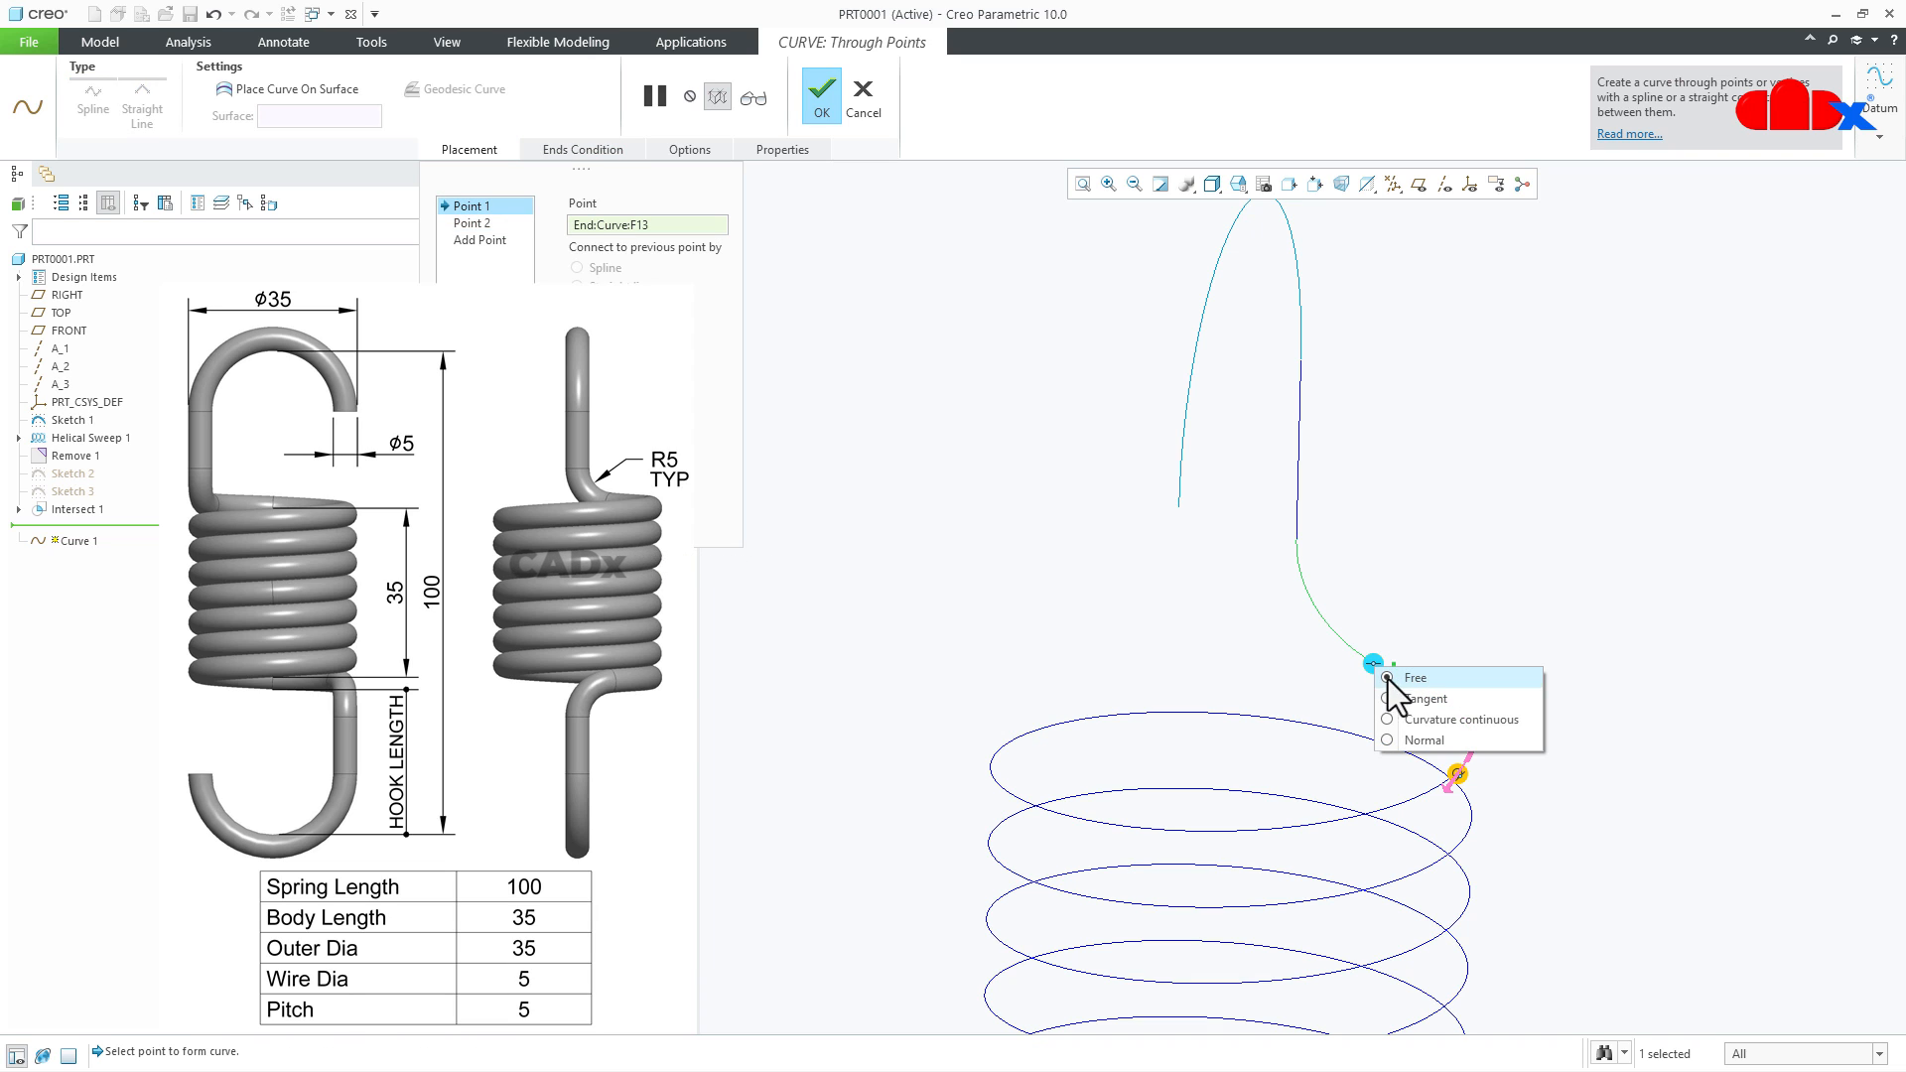
click(1415, 699)
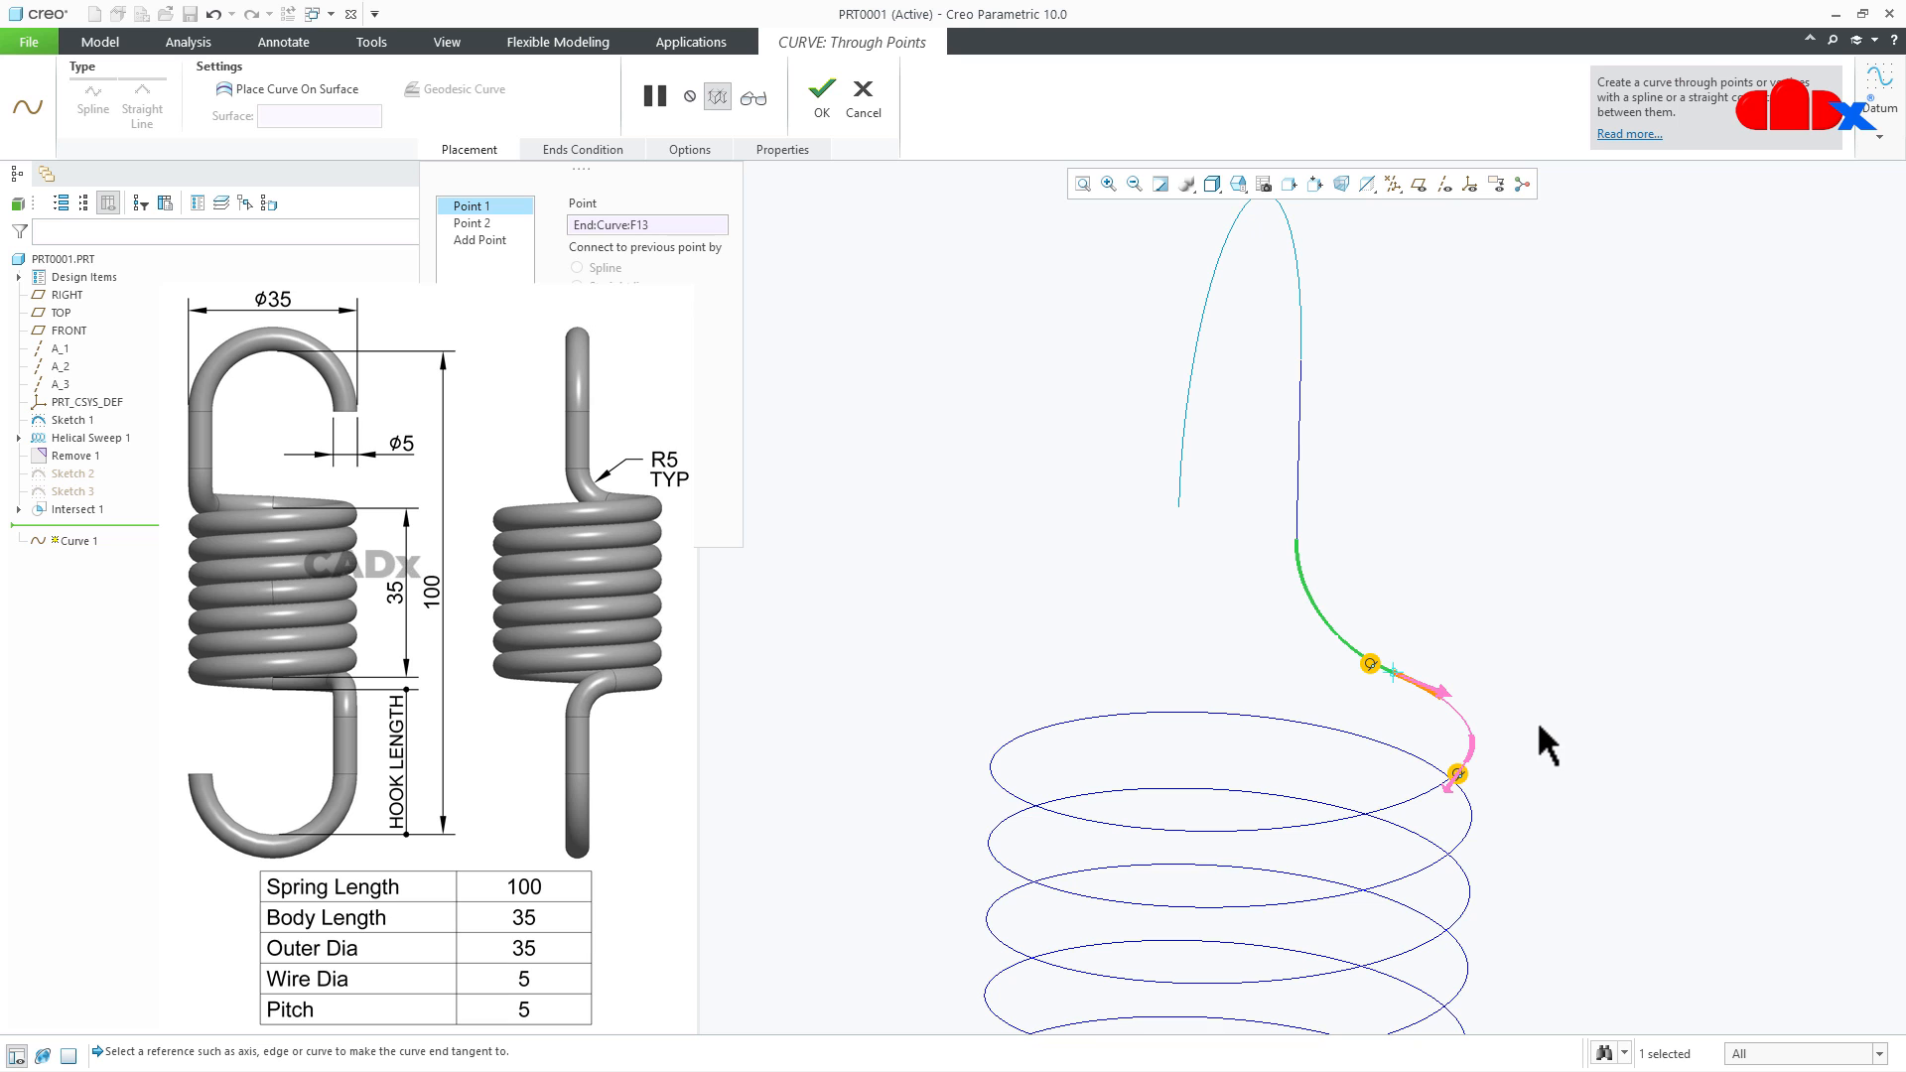
click(822, 98)
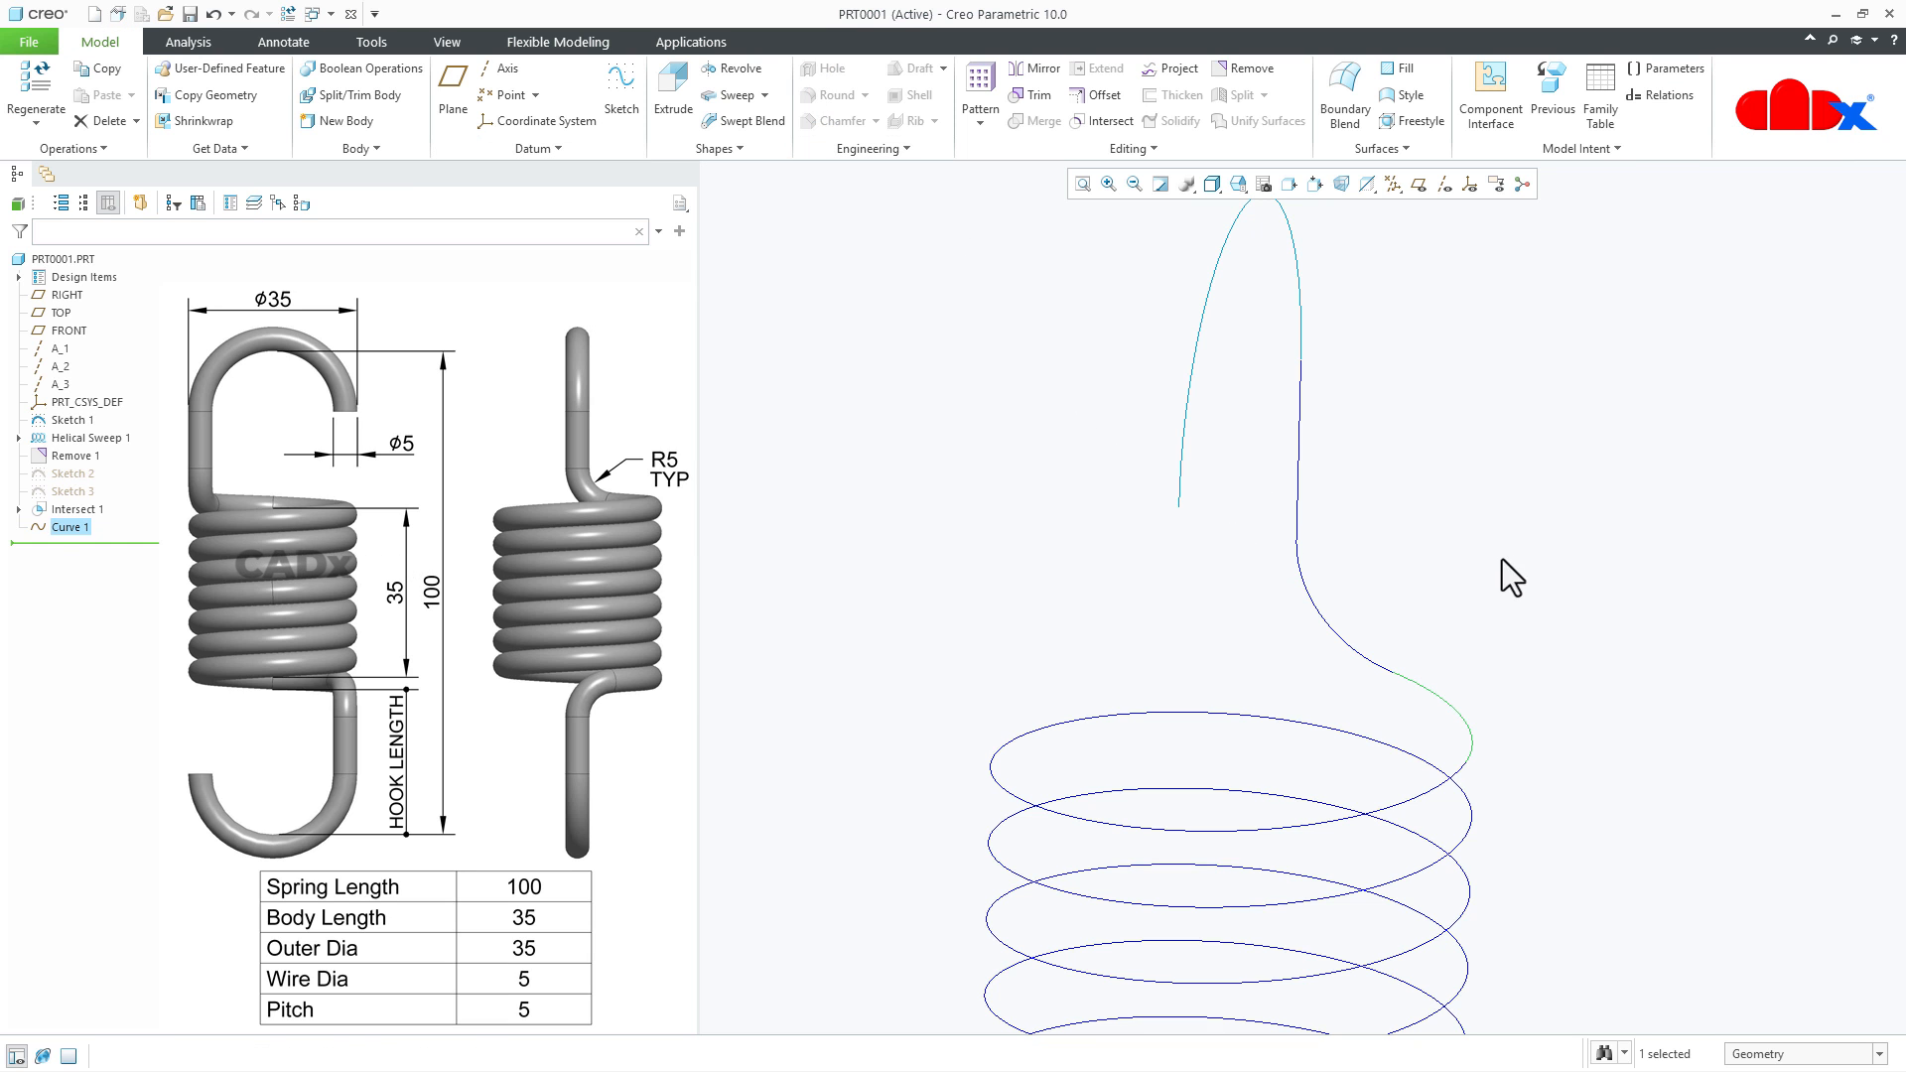
- Start a sketch on the TOP plane, viewed face-on, and add the helix curve as a sketch reference
scroll(1493, 568, down, 3)
middle_drag(1483, 578, 1353, 834)
key(ctrl+d)
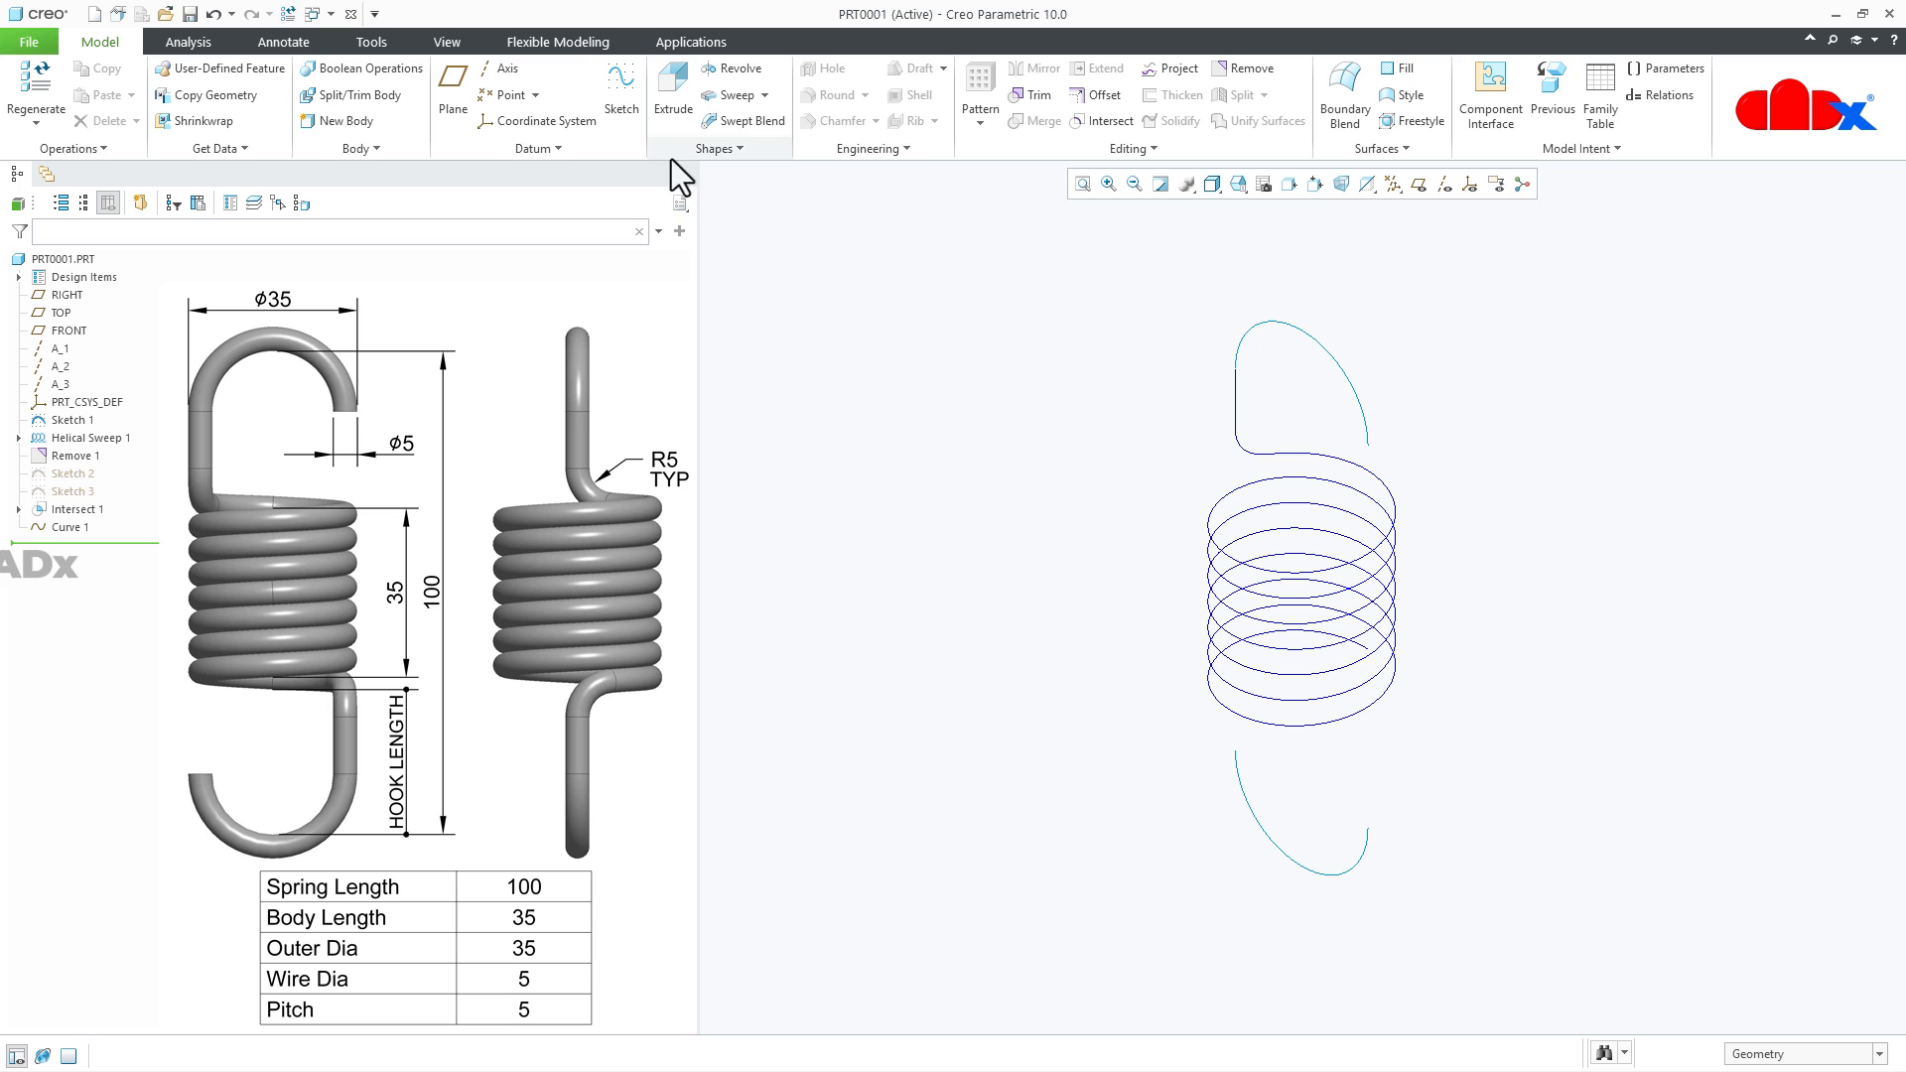
click(617, 92)
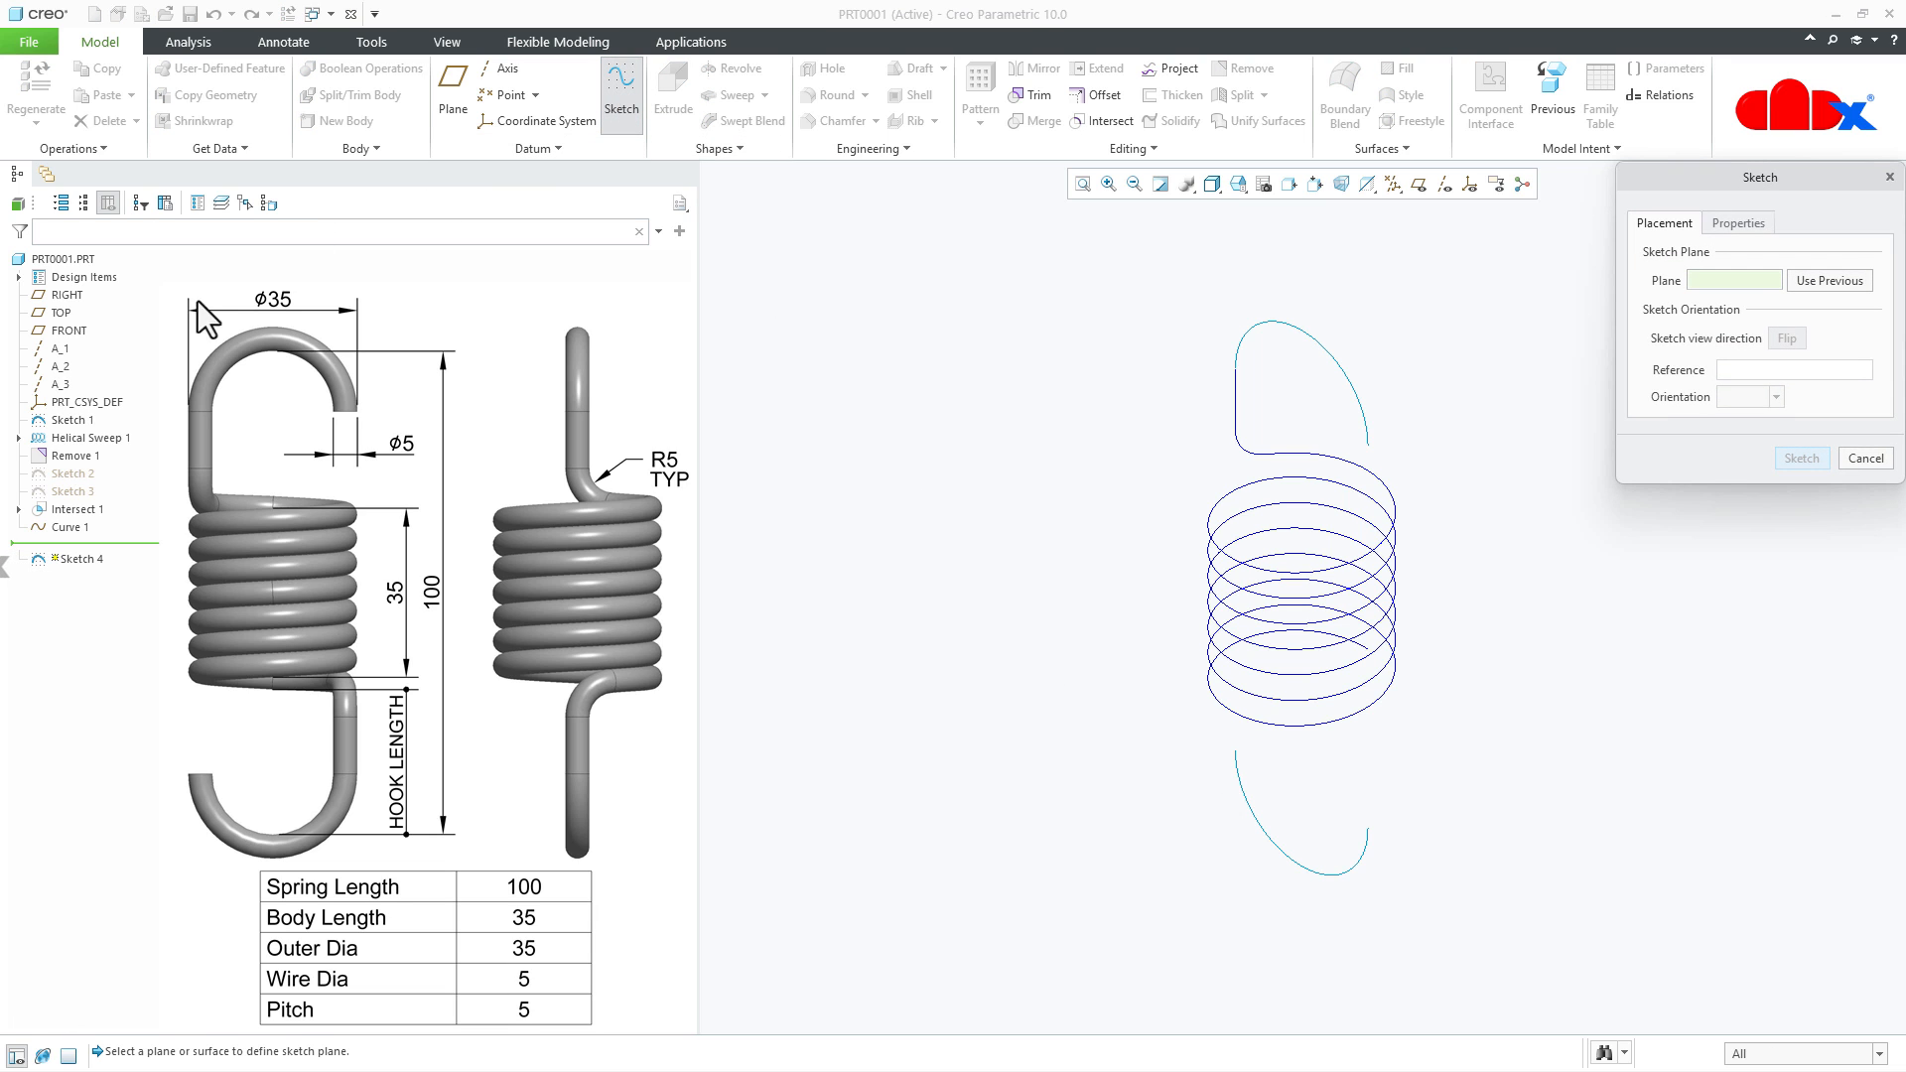
click(61, 313)
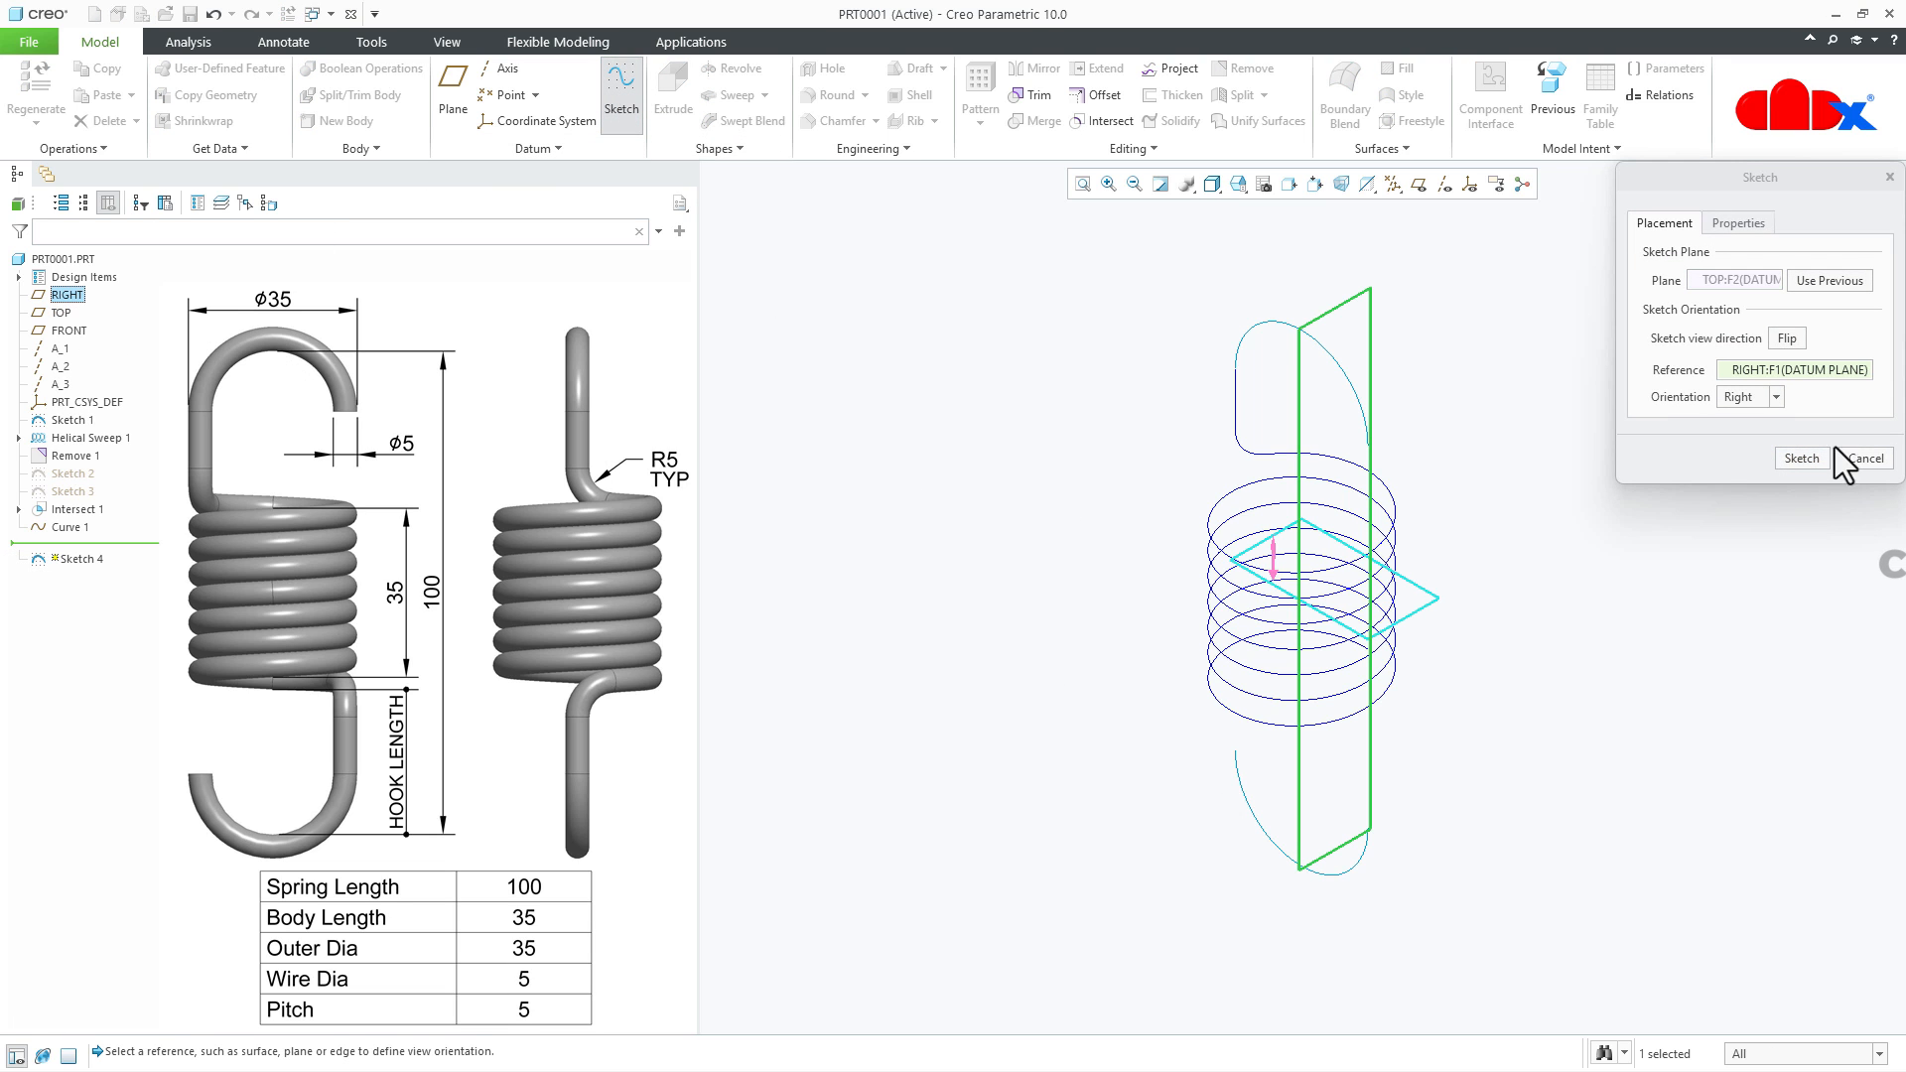
click(1813, 461)
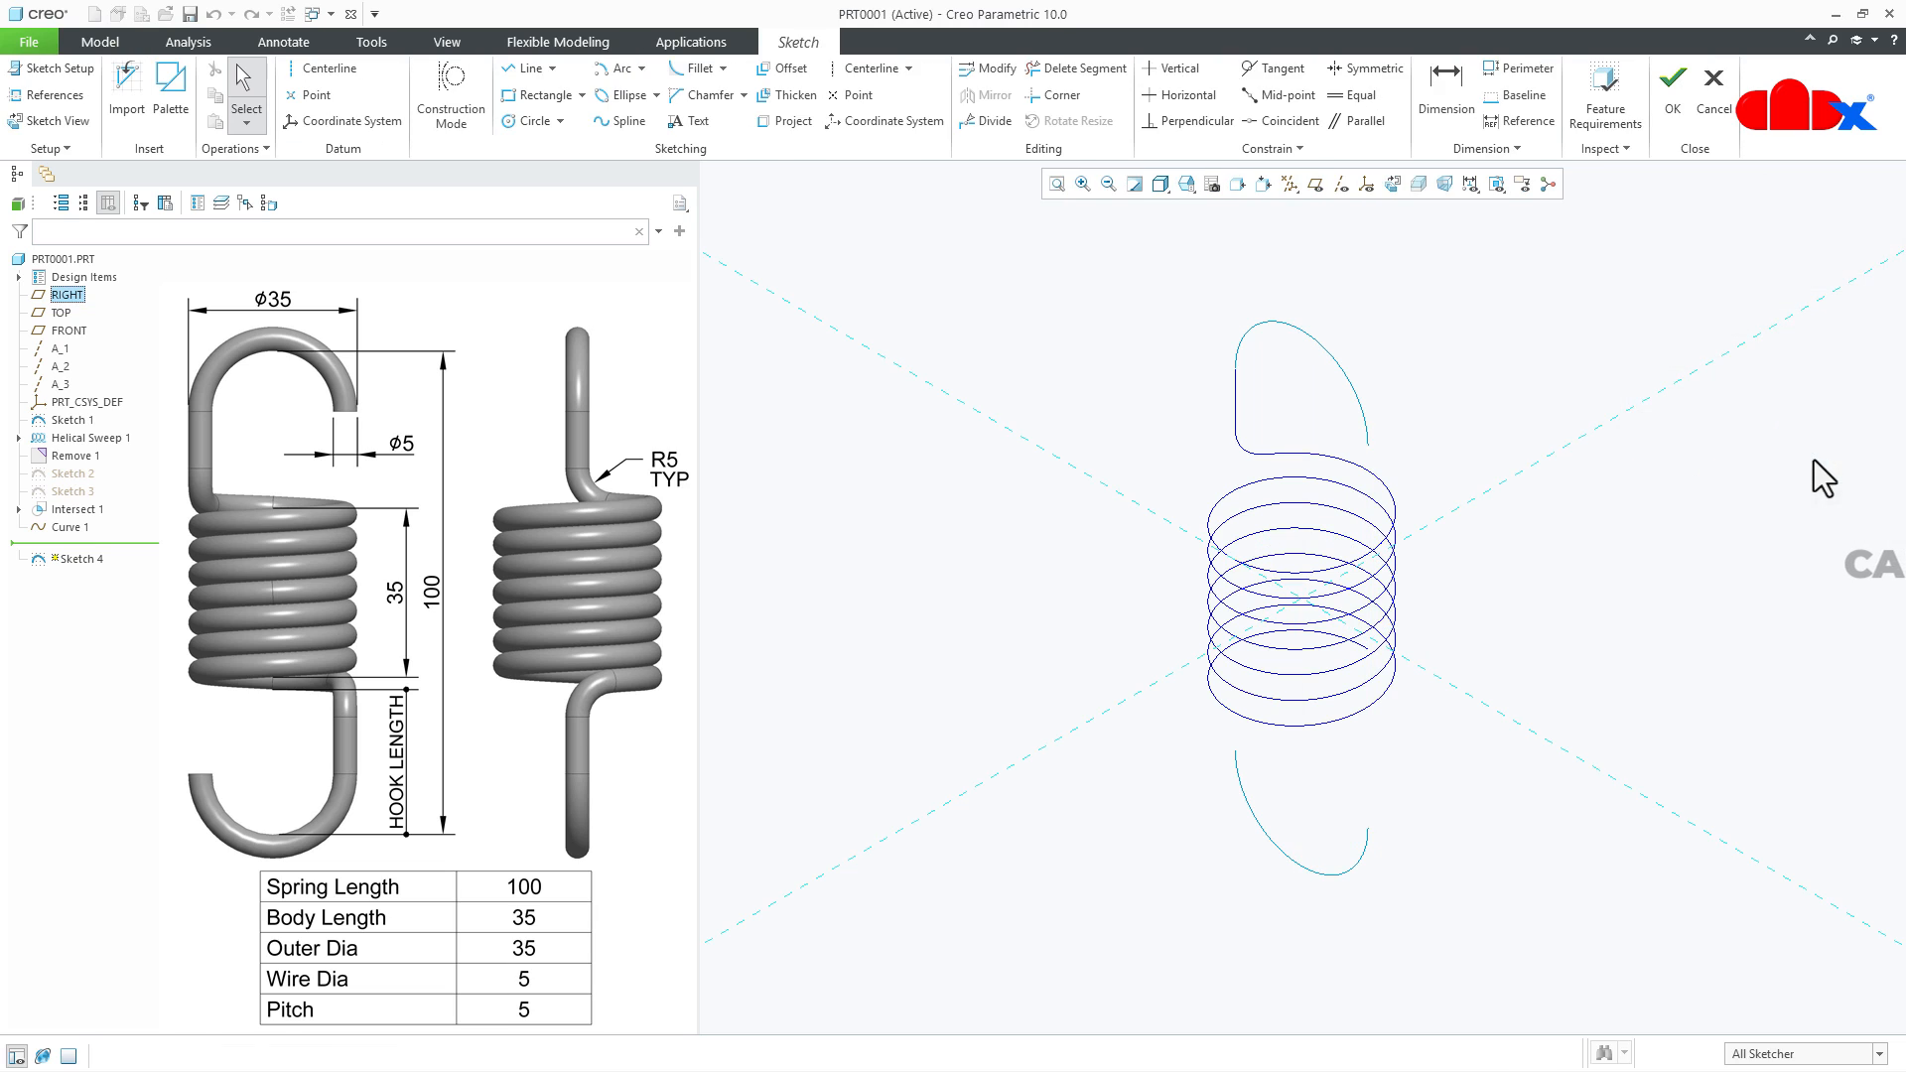
click(1395, 183)
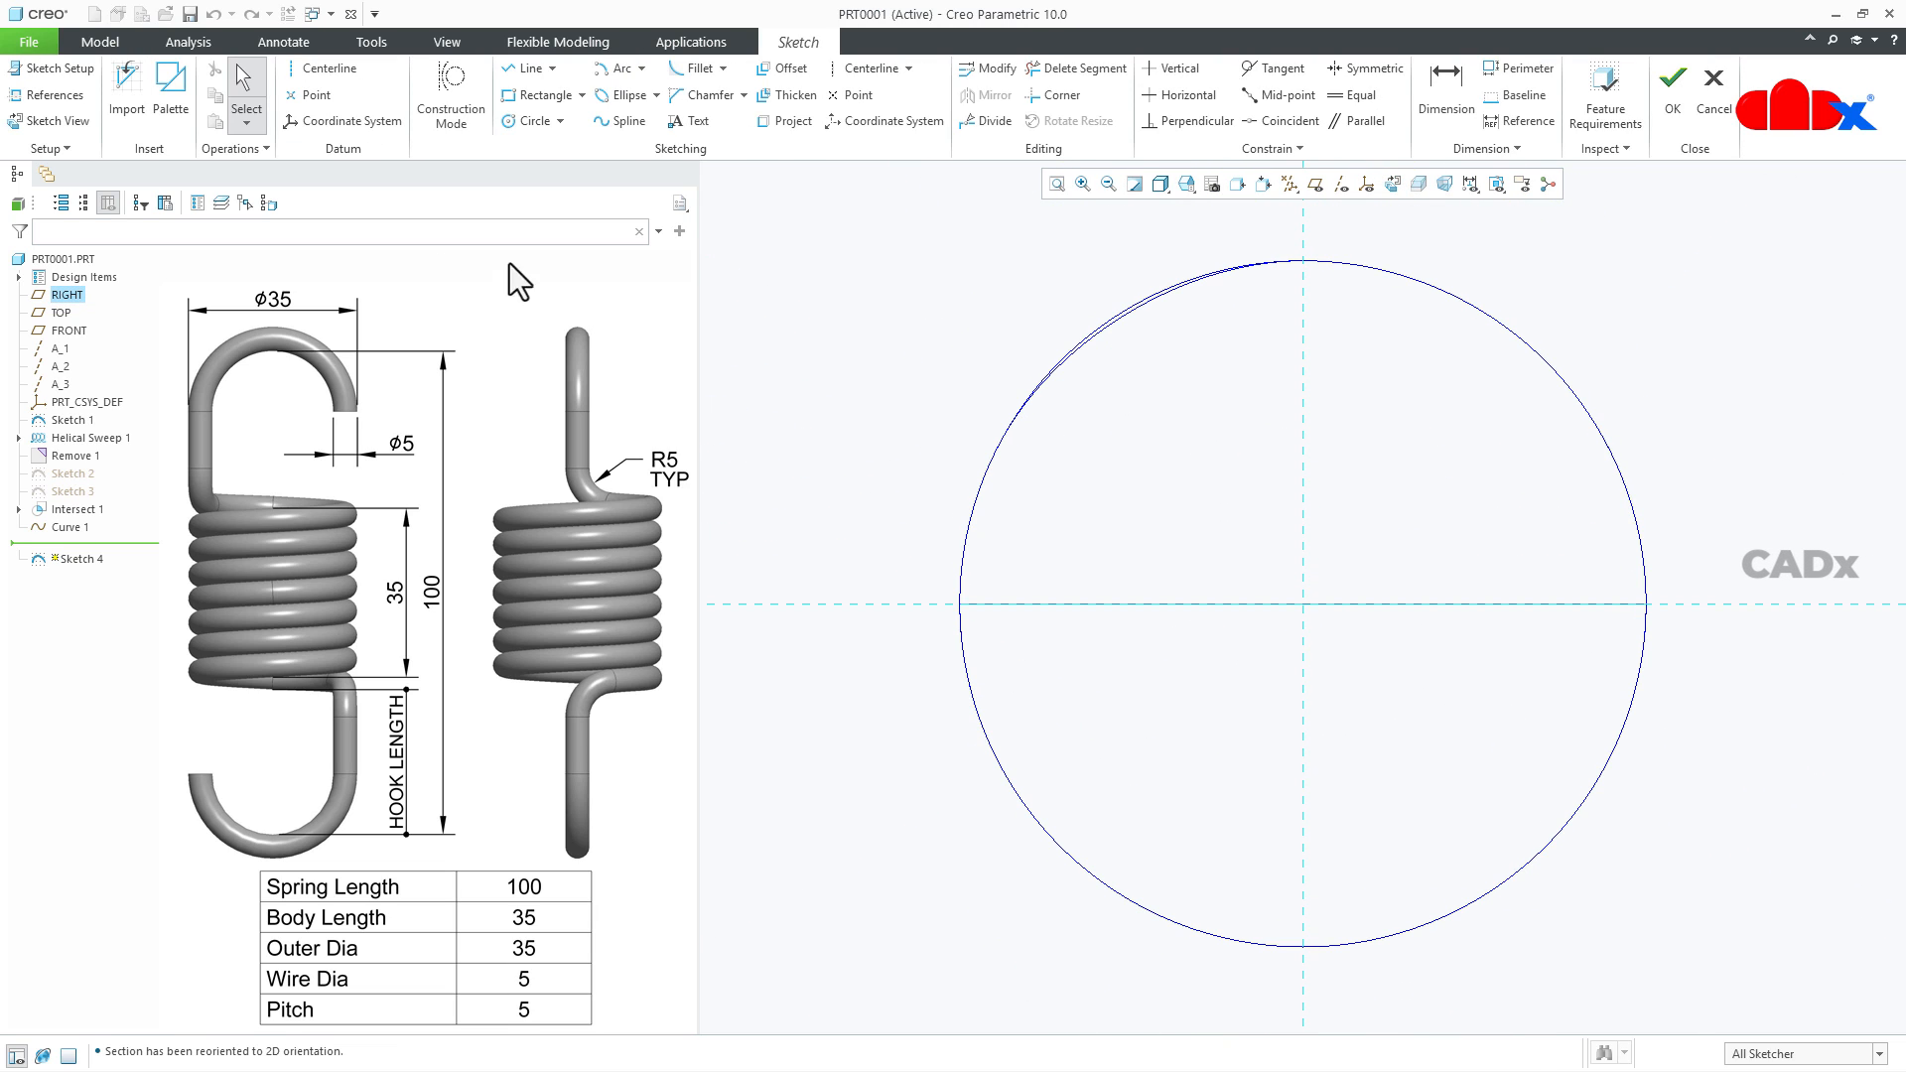
click(65, 97)
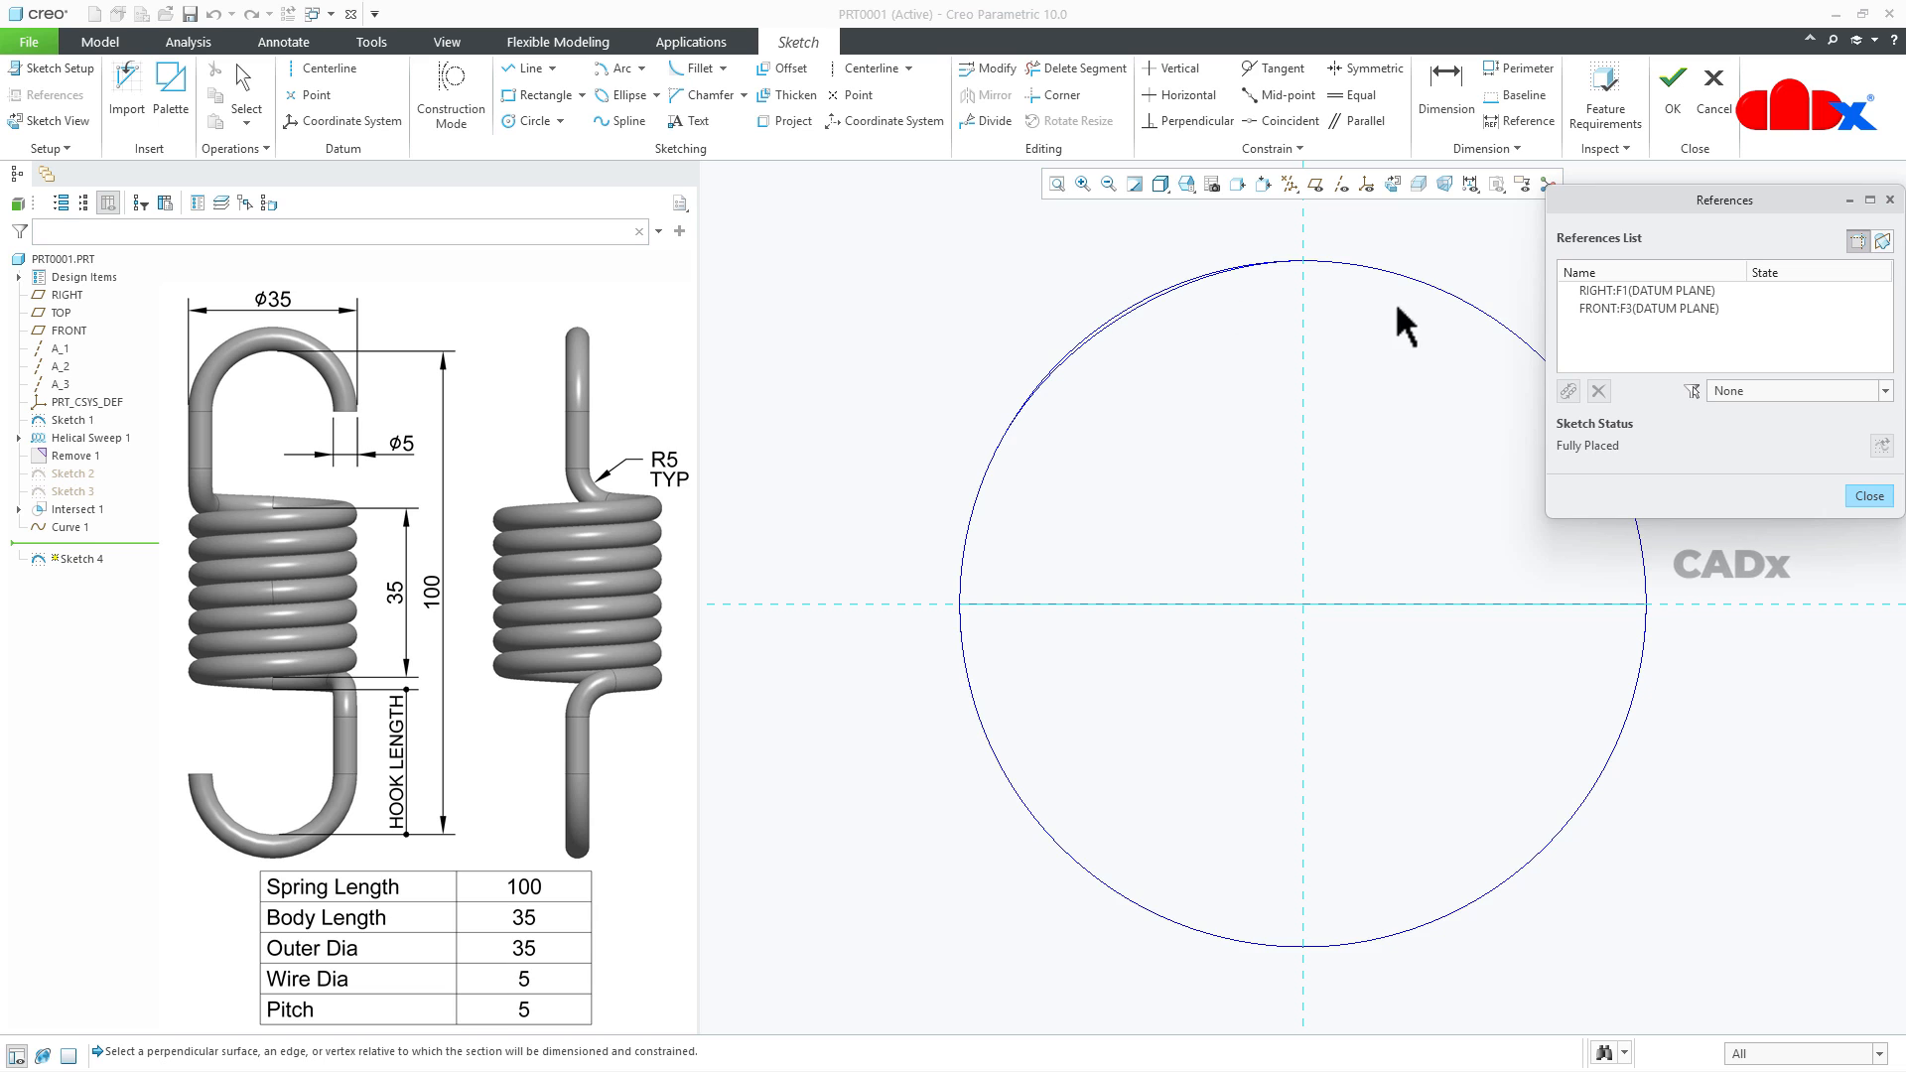
click(1471, 302)
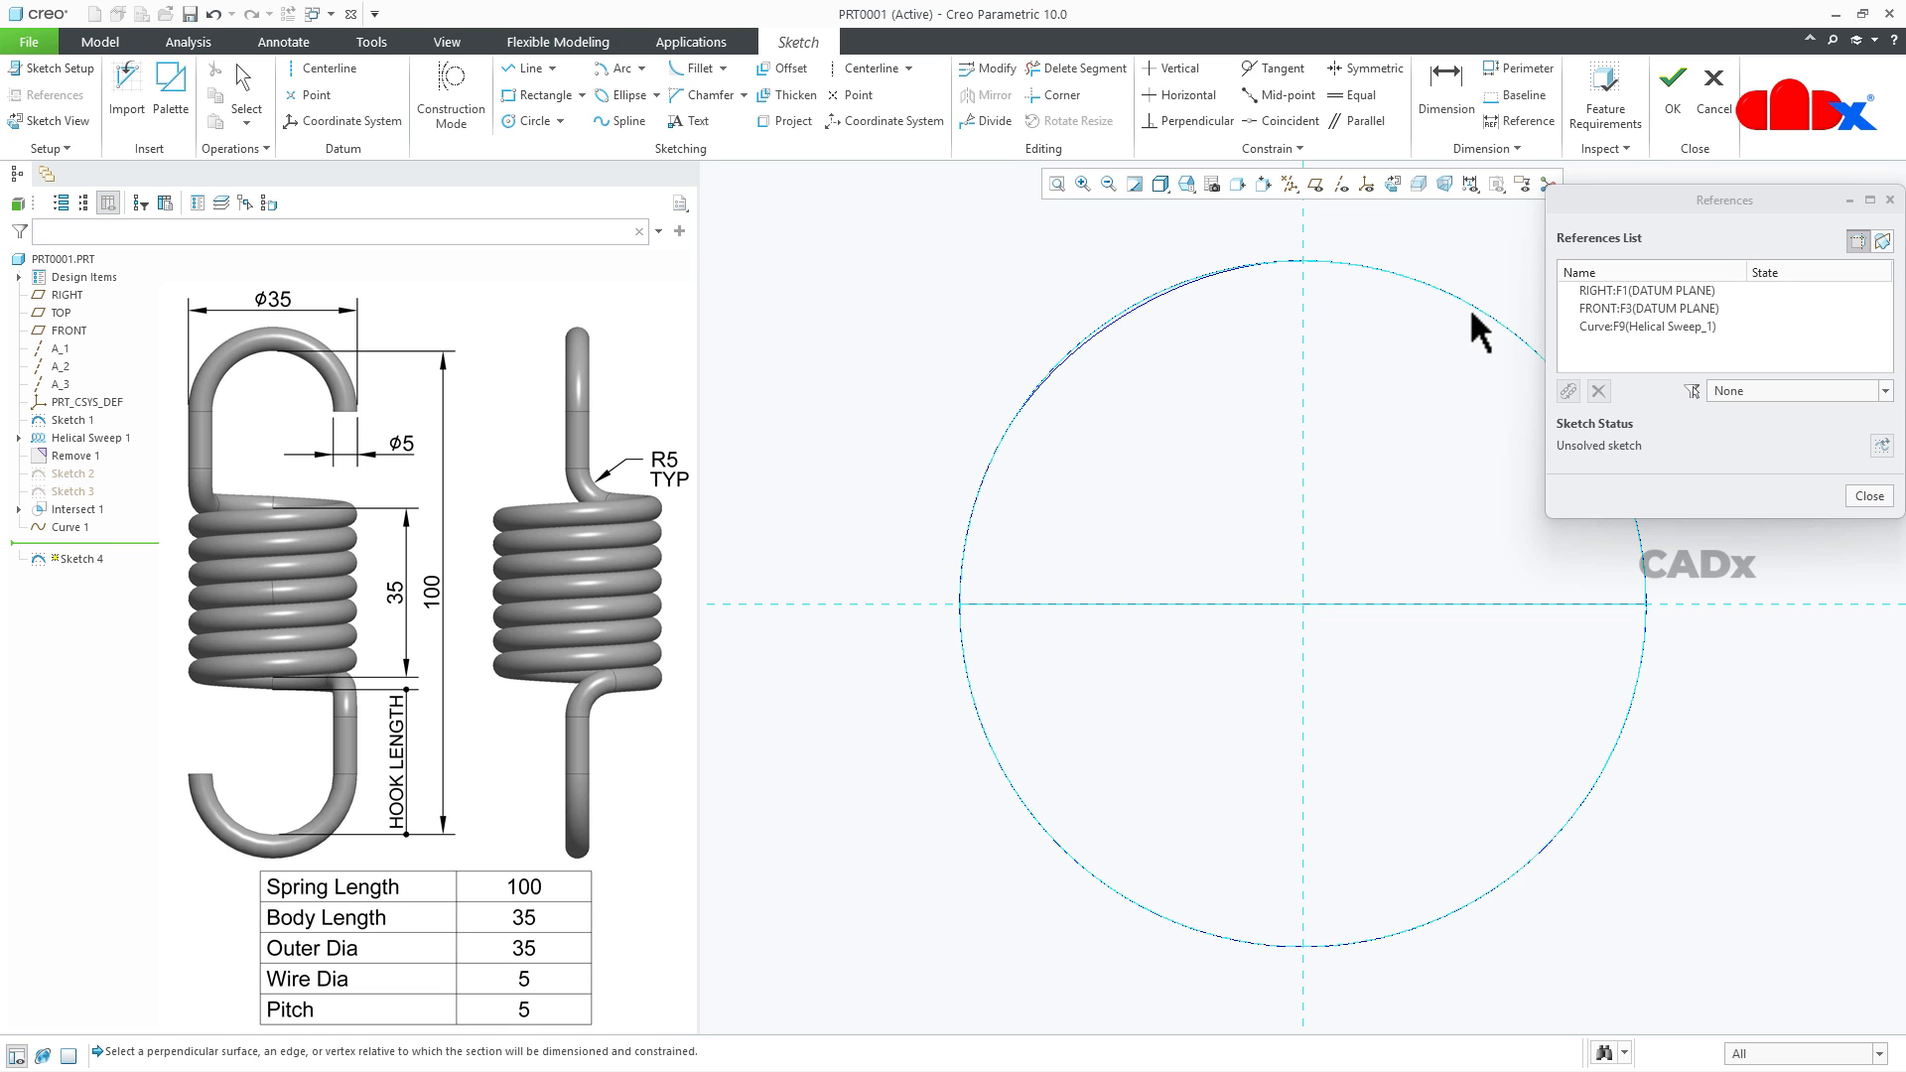
click(1868, 496)
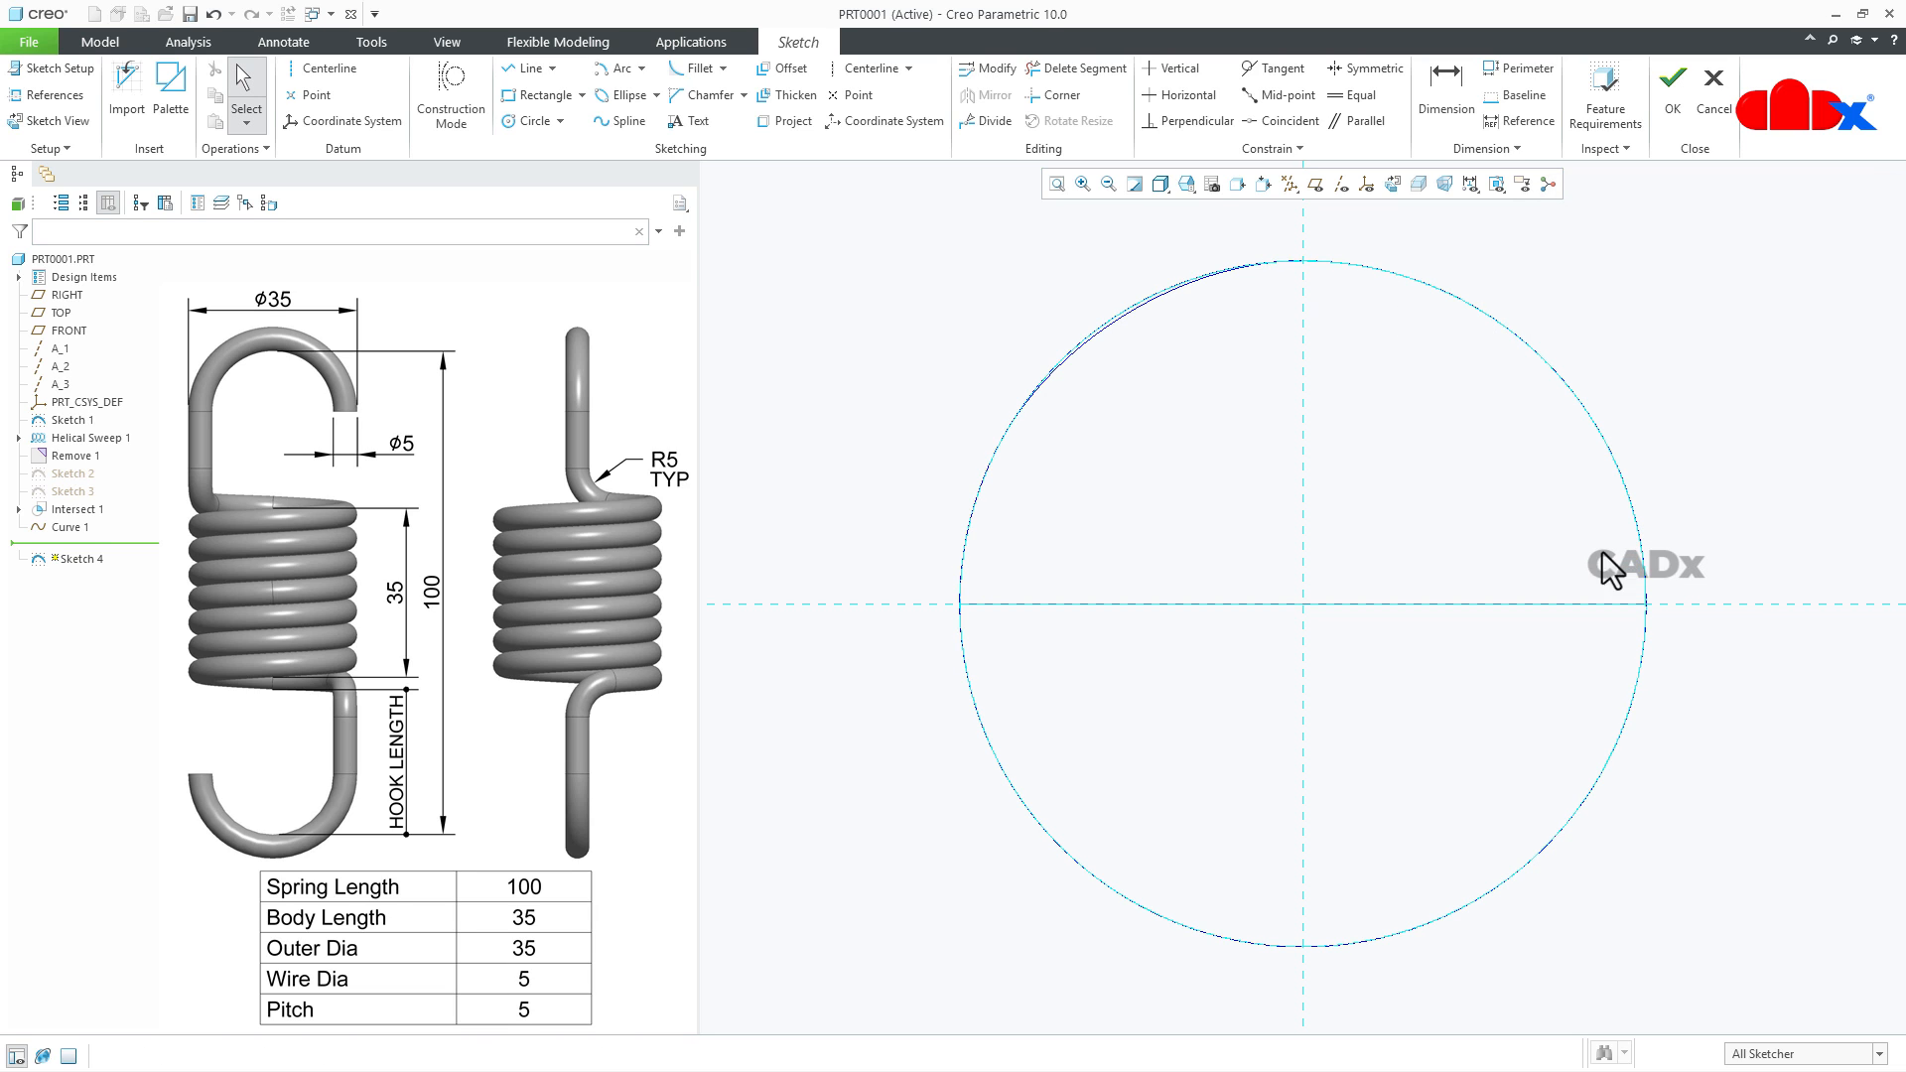
- Draw a quarter-circle arc centred on the origin along the helix circle, from the vertical to the horizontal reference, and finish the sketch
click(608, 73)
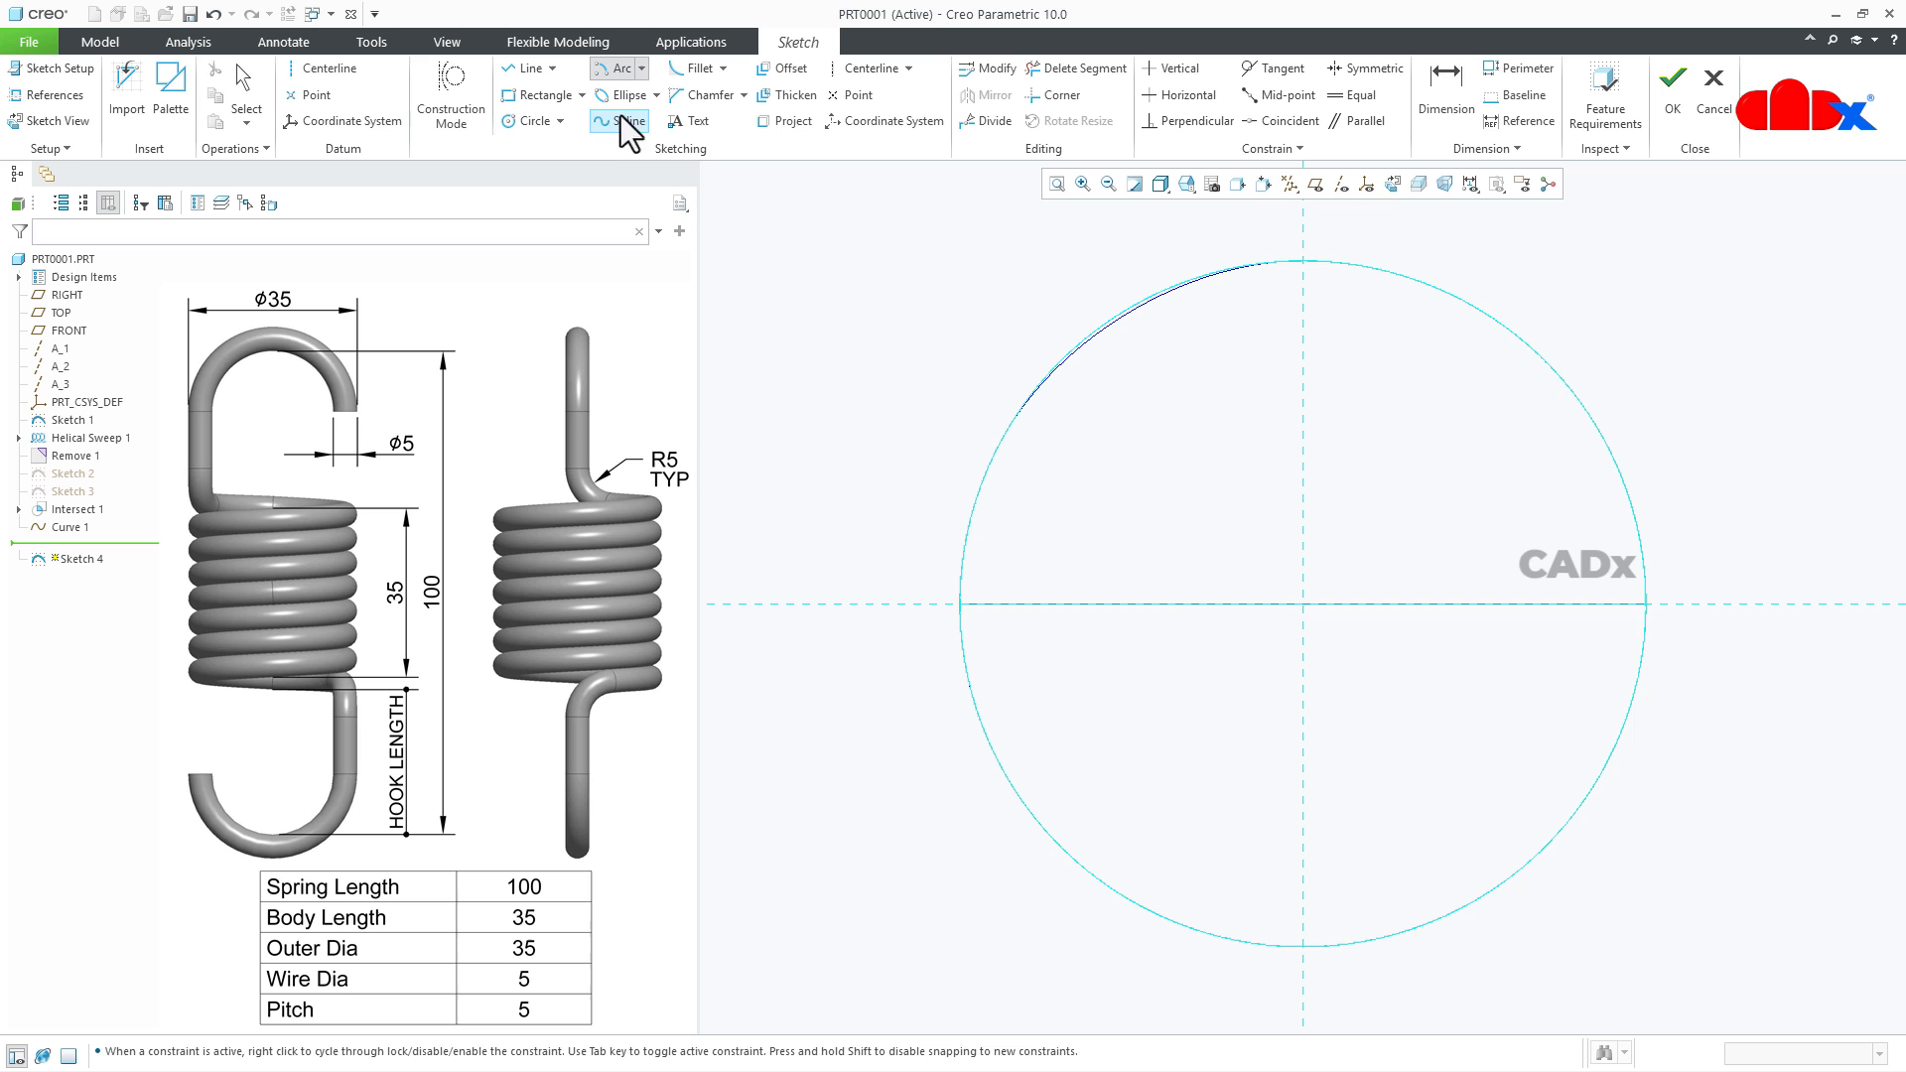
click(1304, 602)
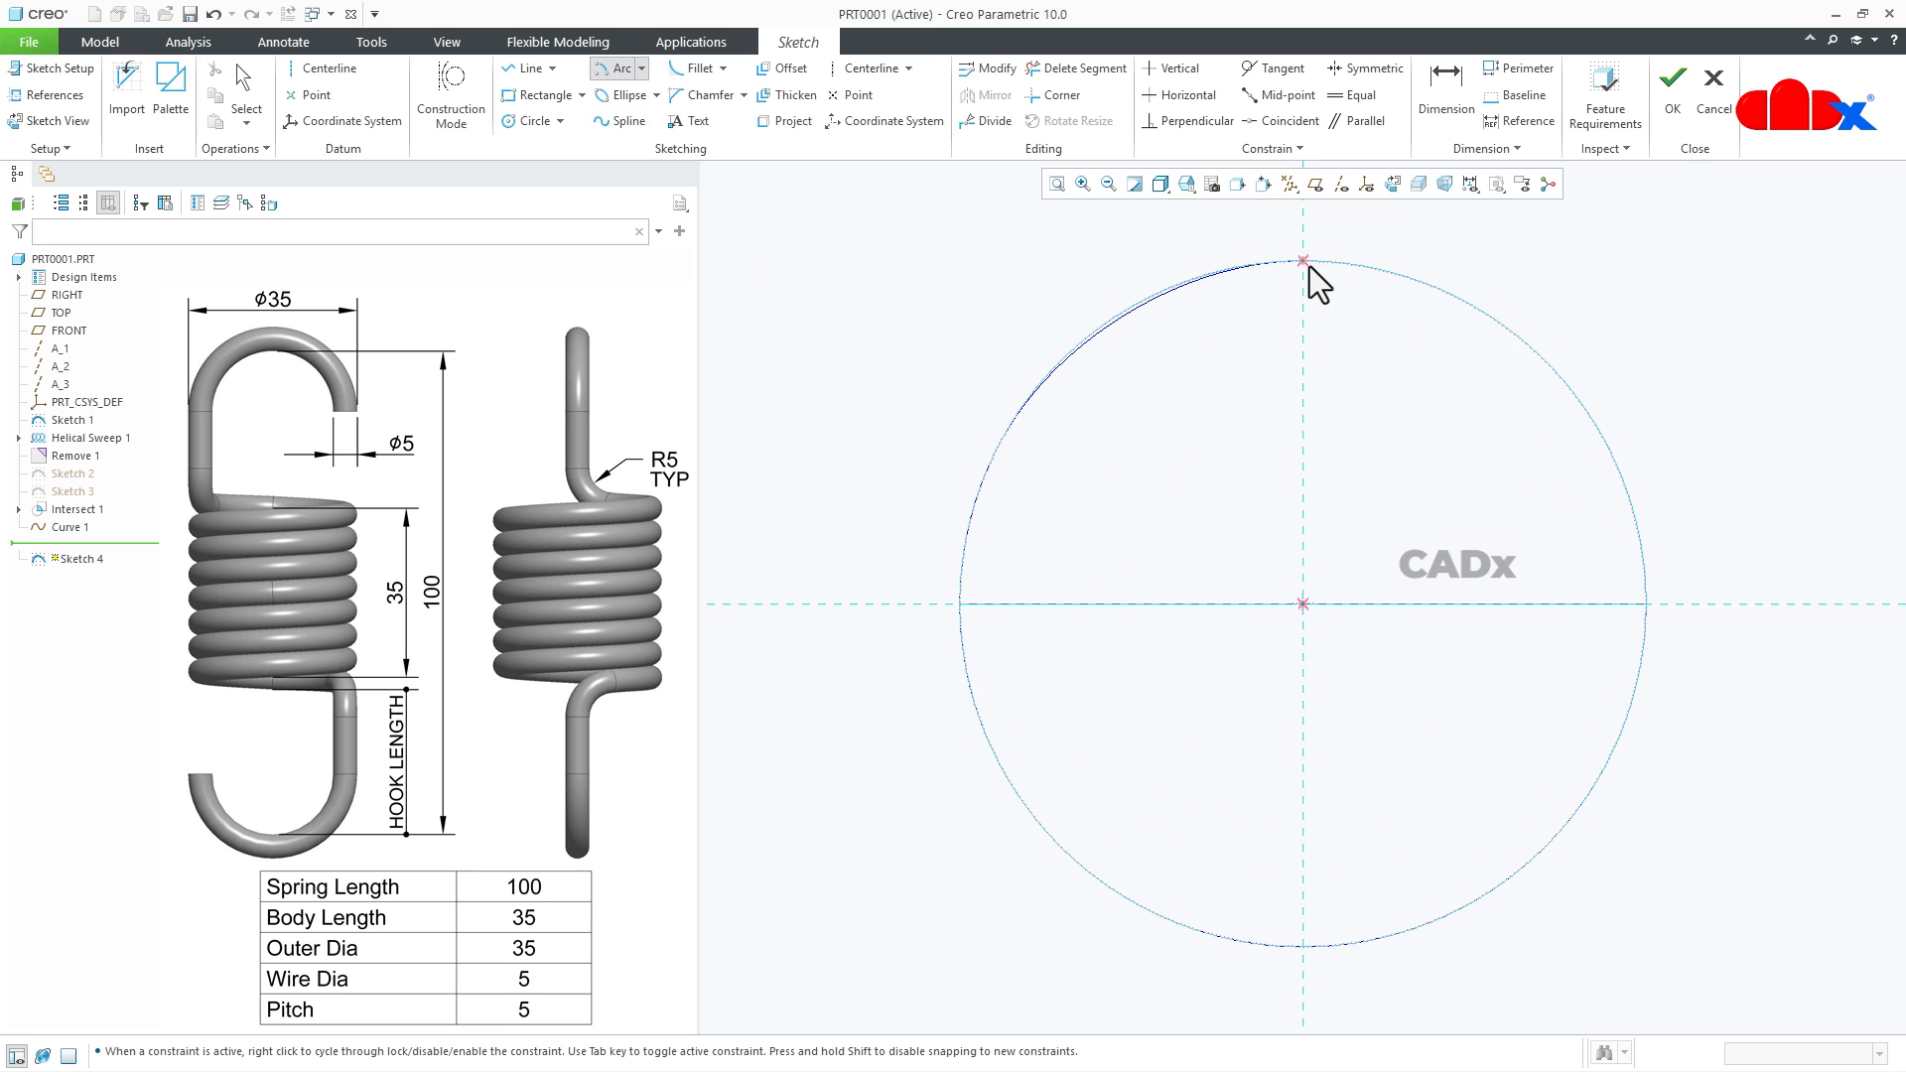
click(1305, 262)
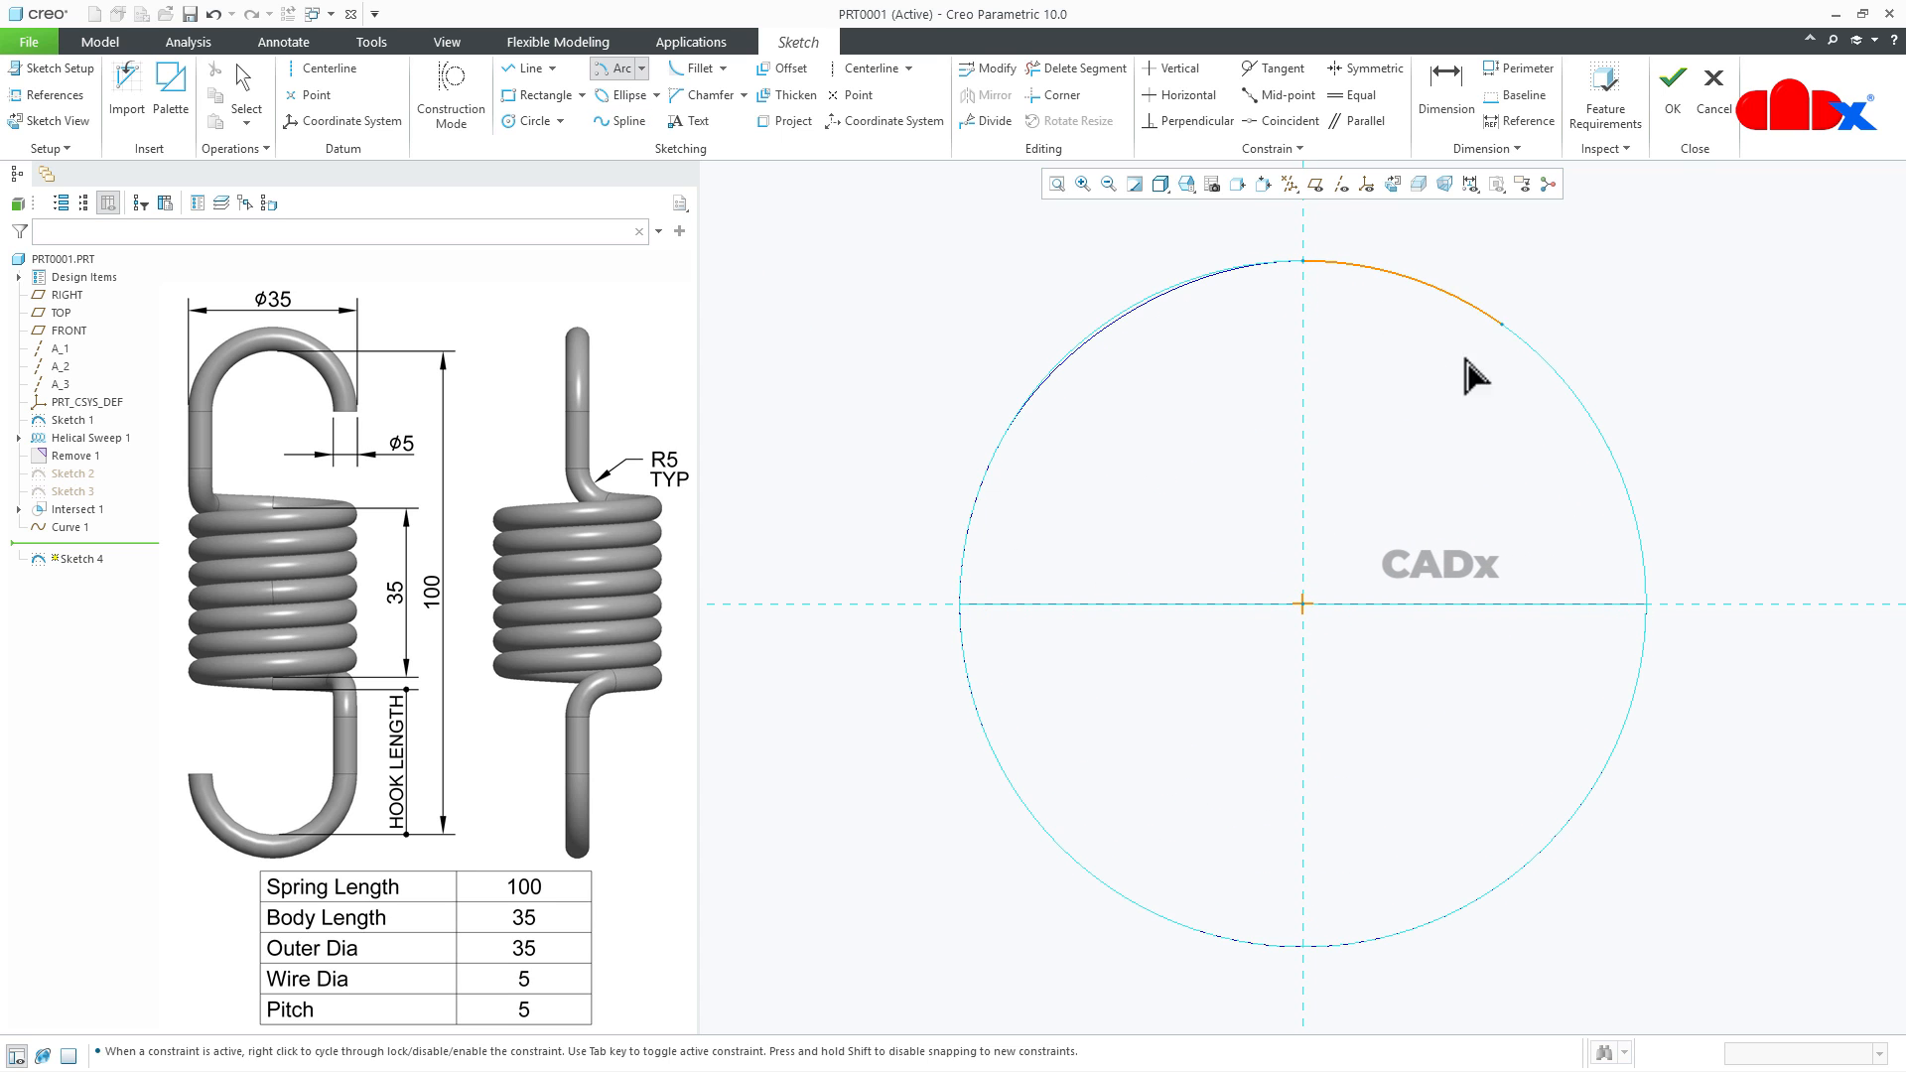
click(1671, 621)
middle_click(1737, 675)
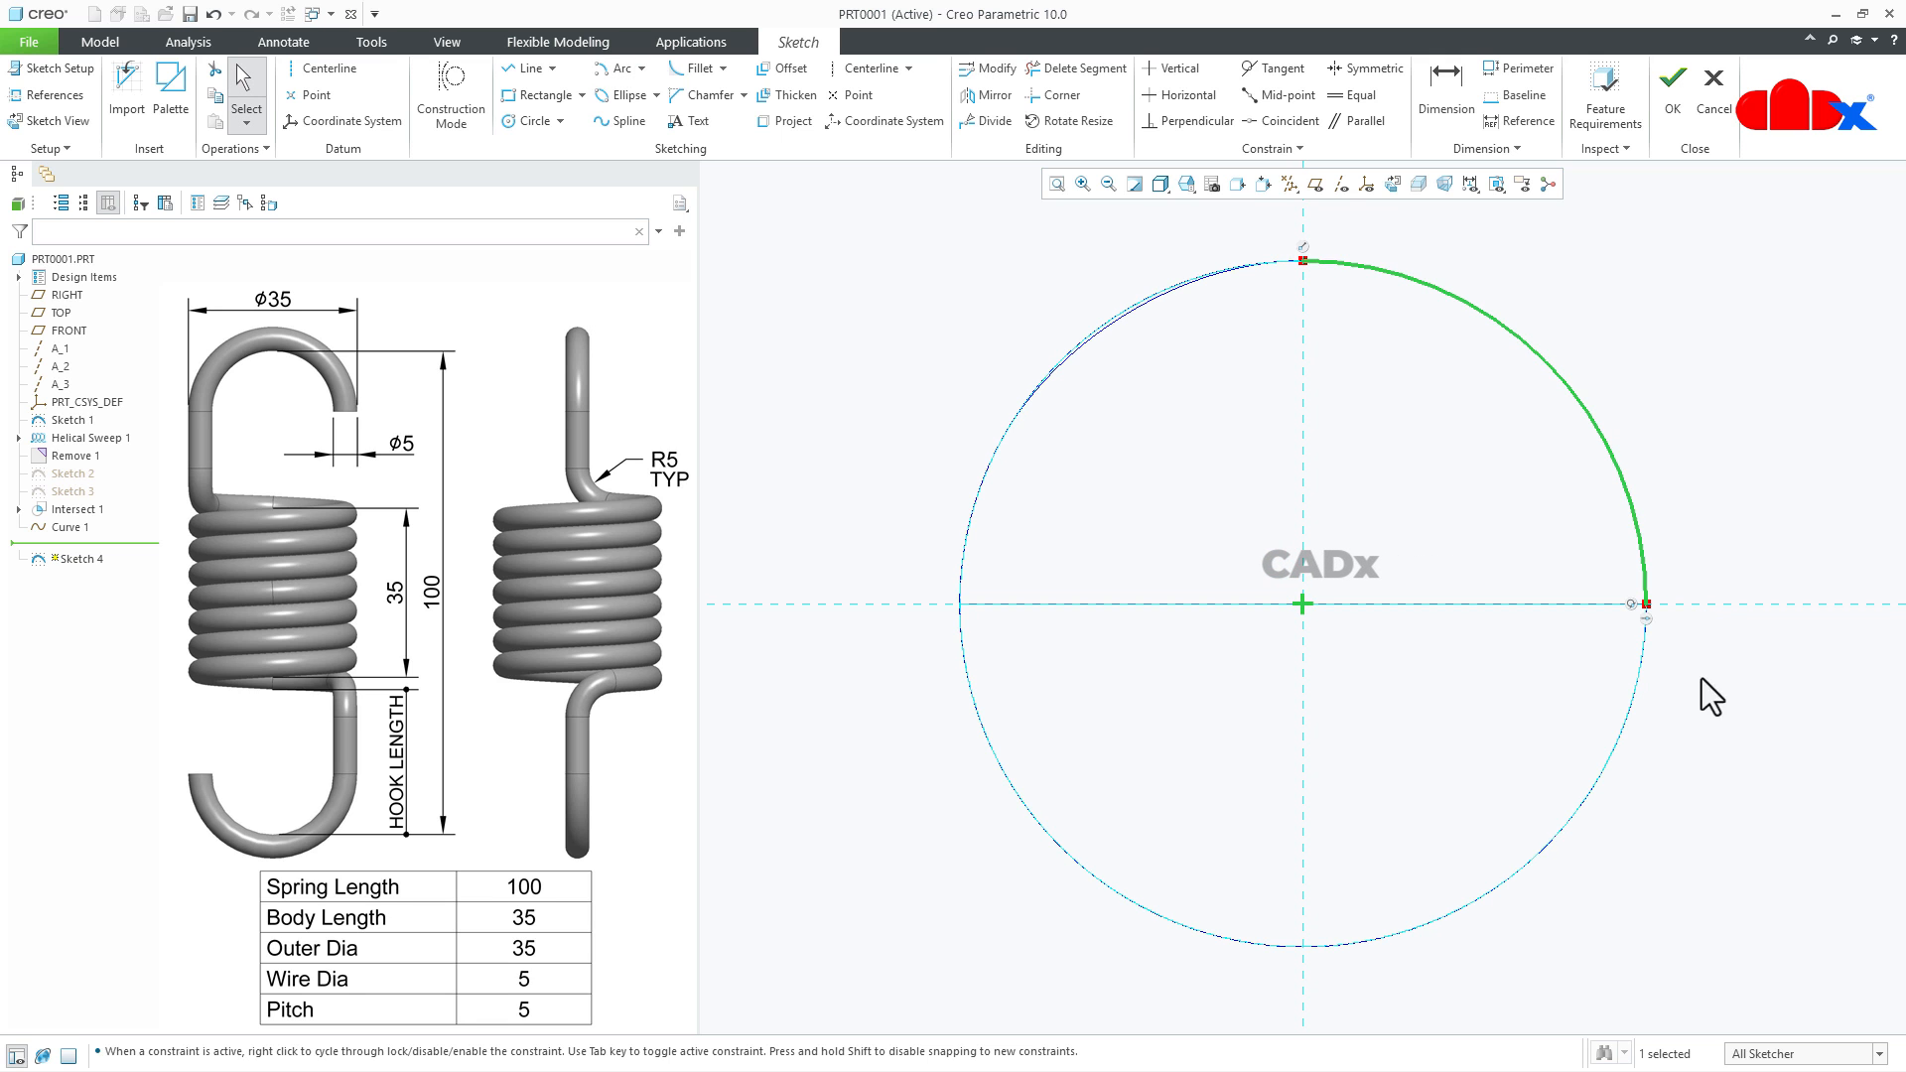
scroll(1544, 736, down, 3)
mouse_move(1525, 737)
middle_down()
mouse_move(1525, 638)
mouse_move(1497, 646)
middle_up()
scroll(1637, 931, down, 2)
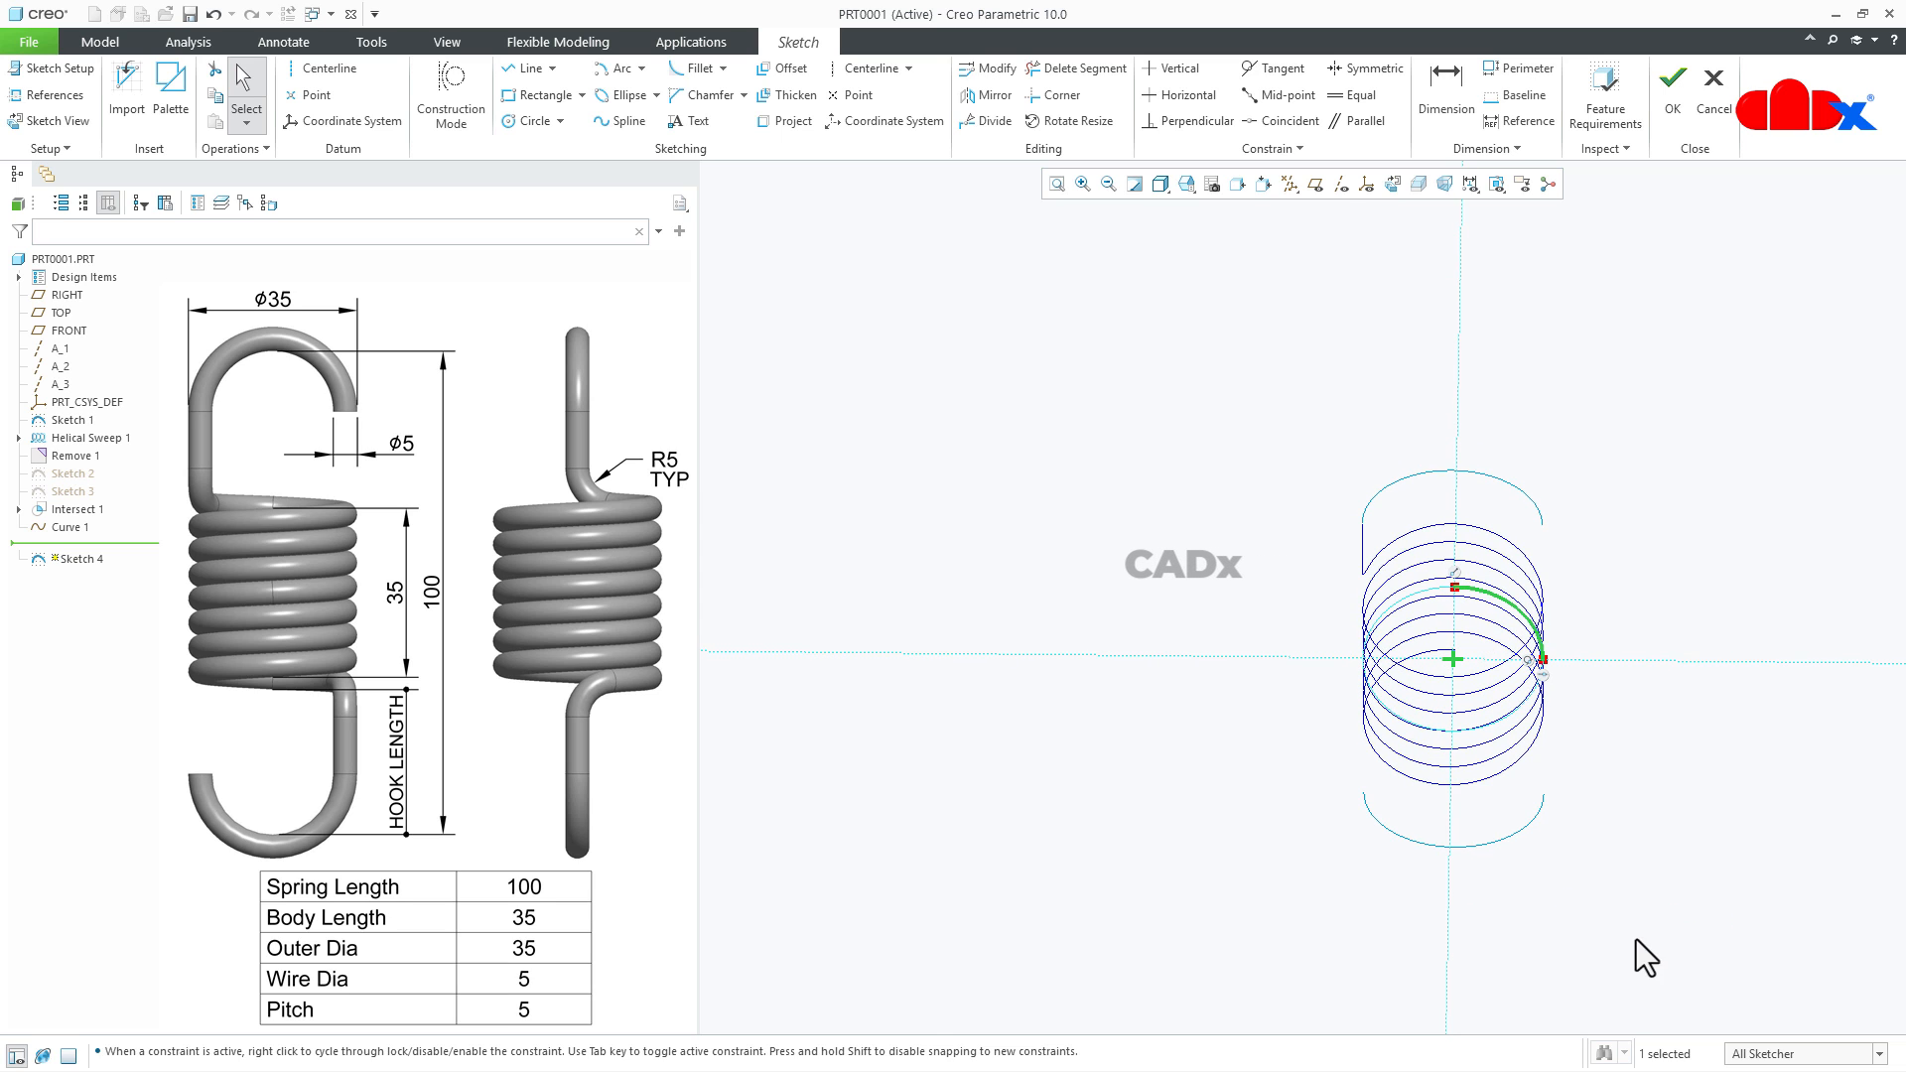
click(1673, 99)
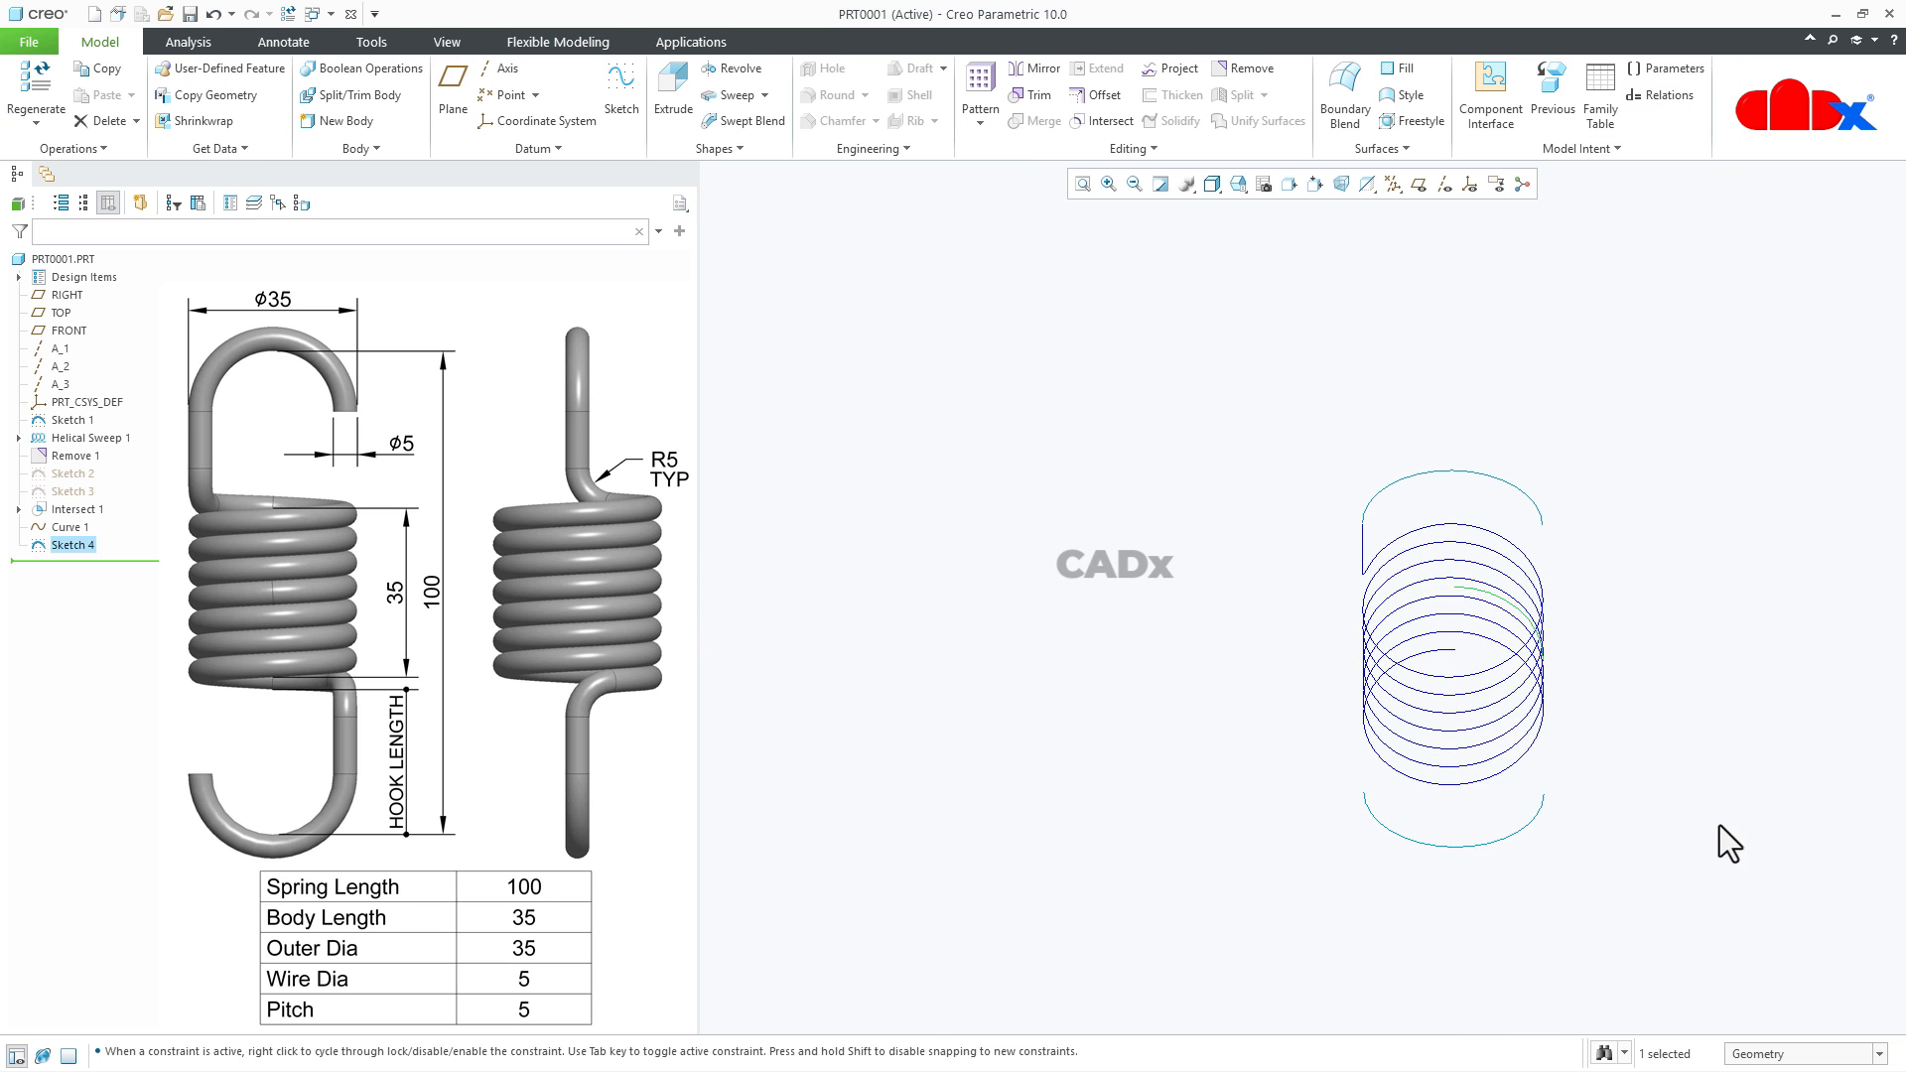
- Start a new sketch on the RIGHT plane with TOP as the orientation reference, viewed face-on
click(1556, 826)
mouse_move(1557, 825)
middle_down()
mouse_move(1451, 779)
mouse_move(1552, 714)
mouse_move(1554, 759)
middle_up()
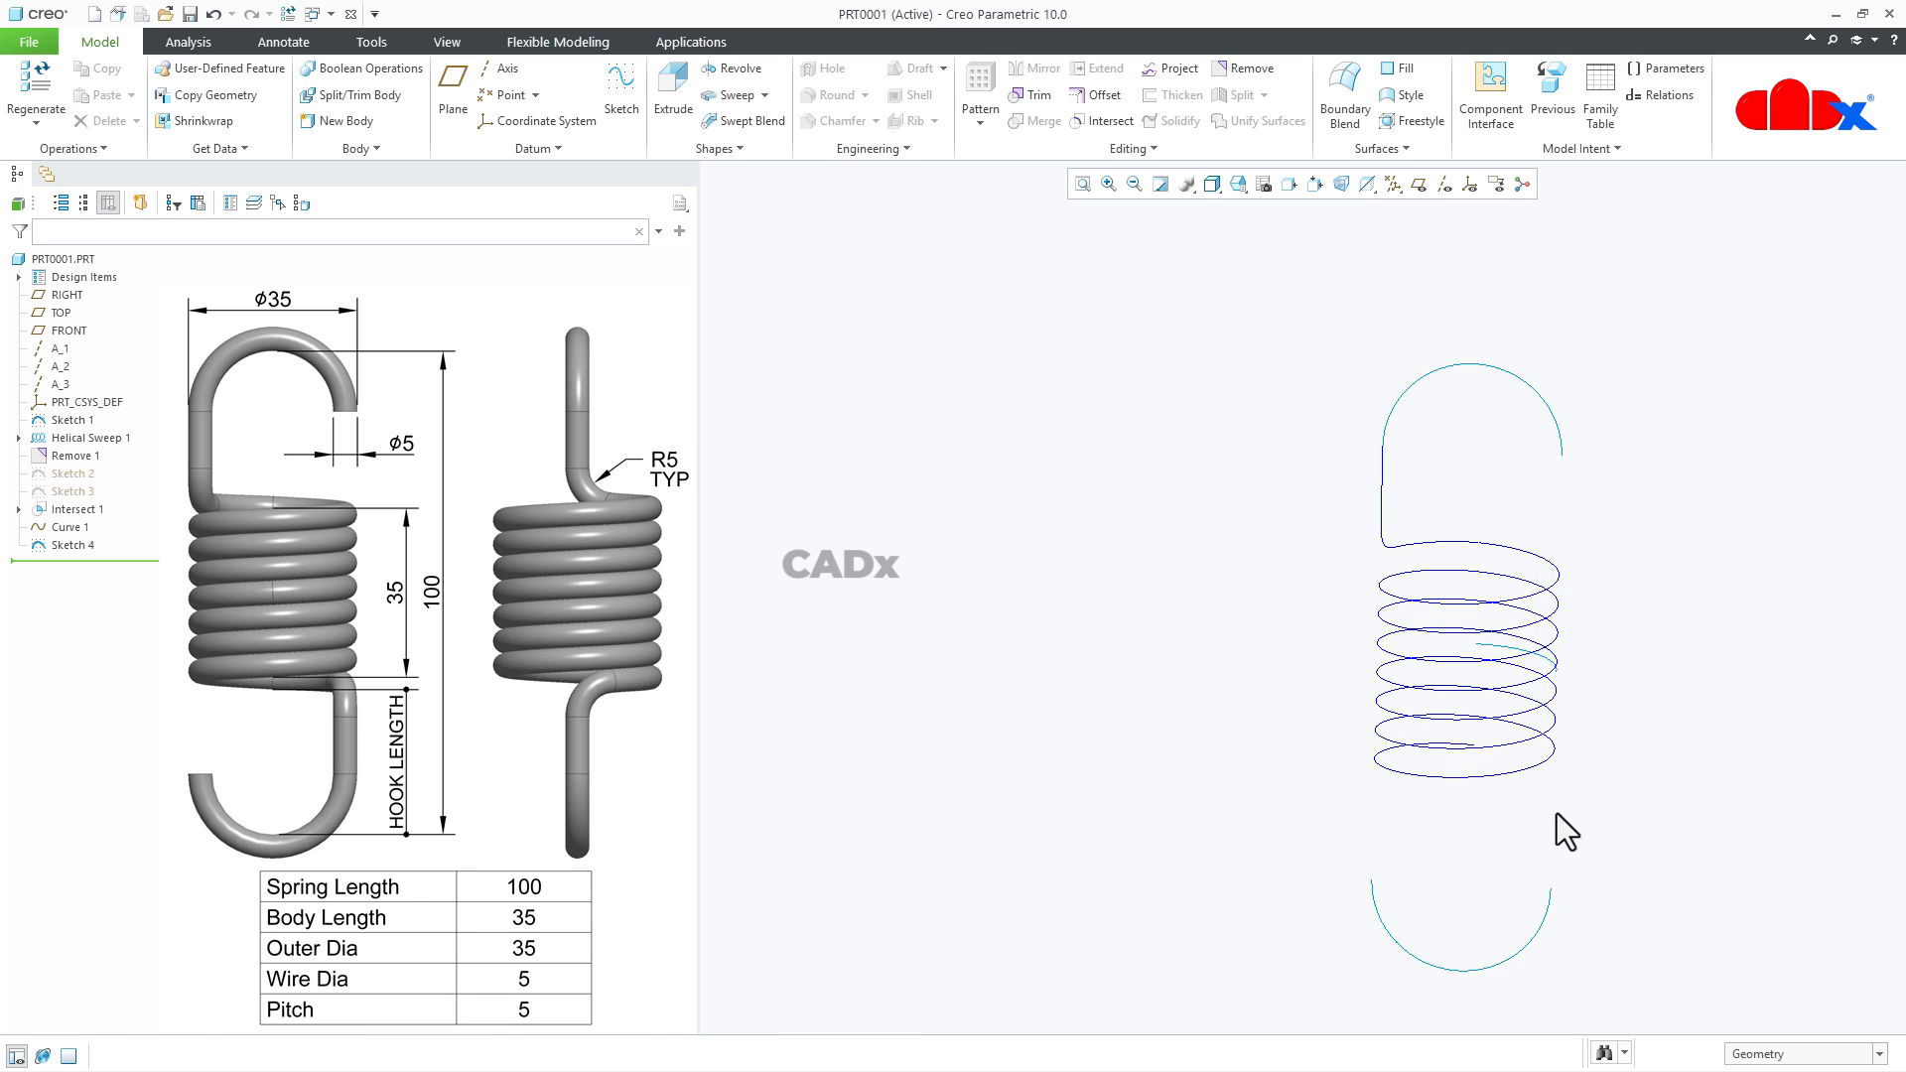
click(617, 103)
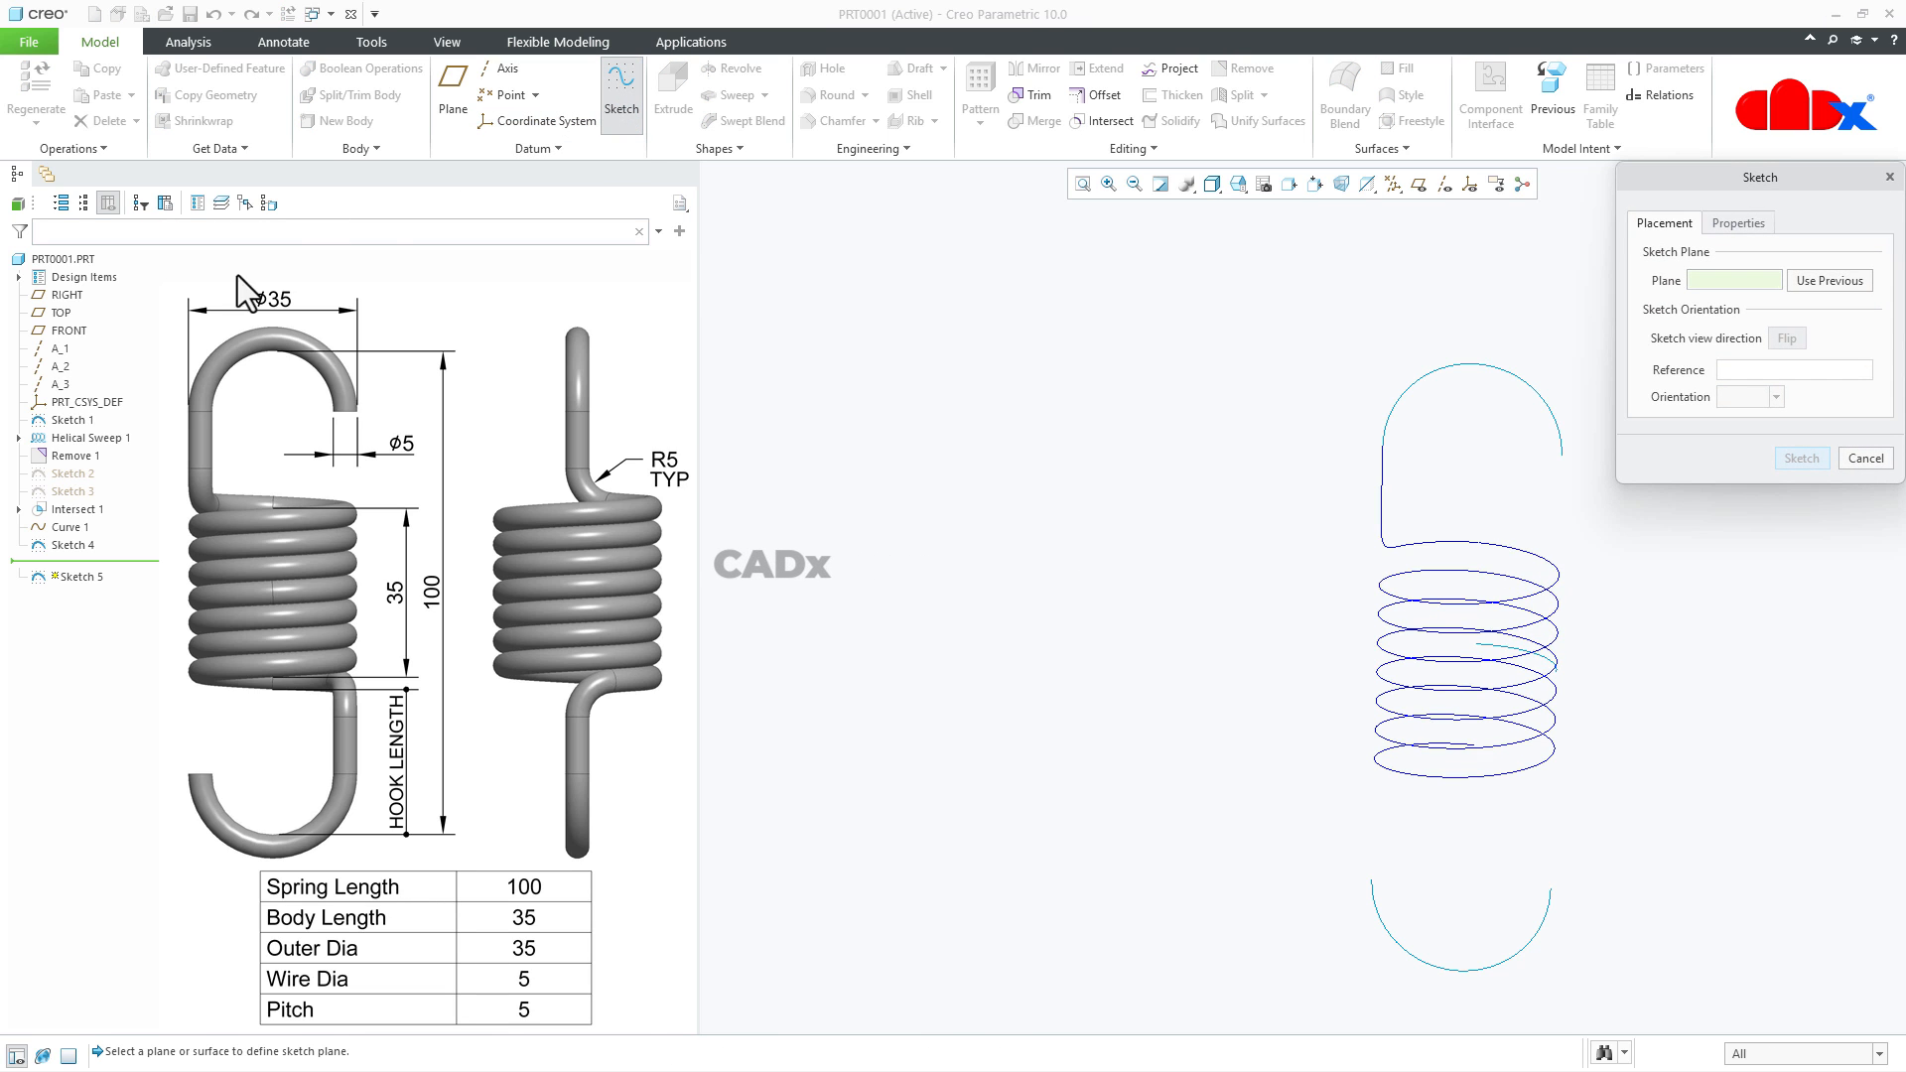
click(65, 293)
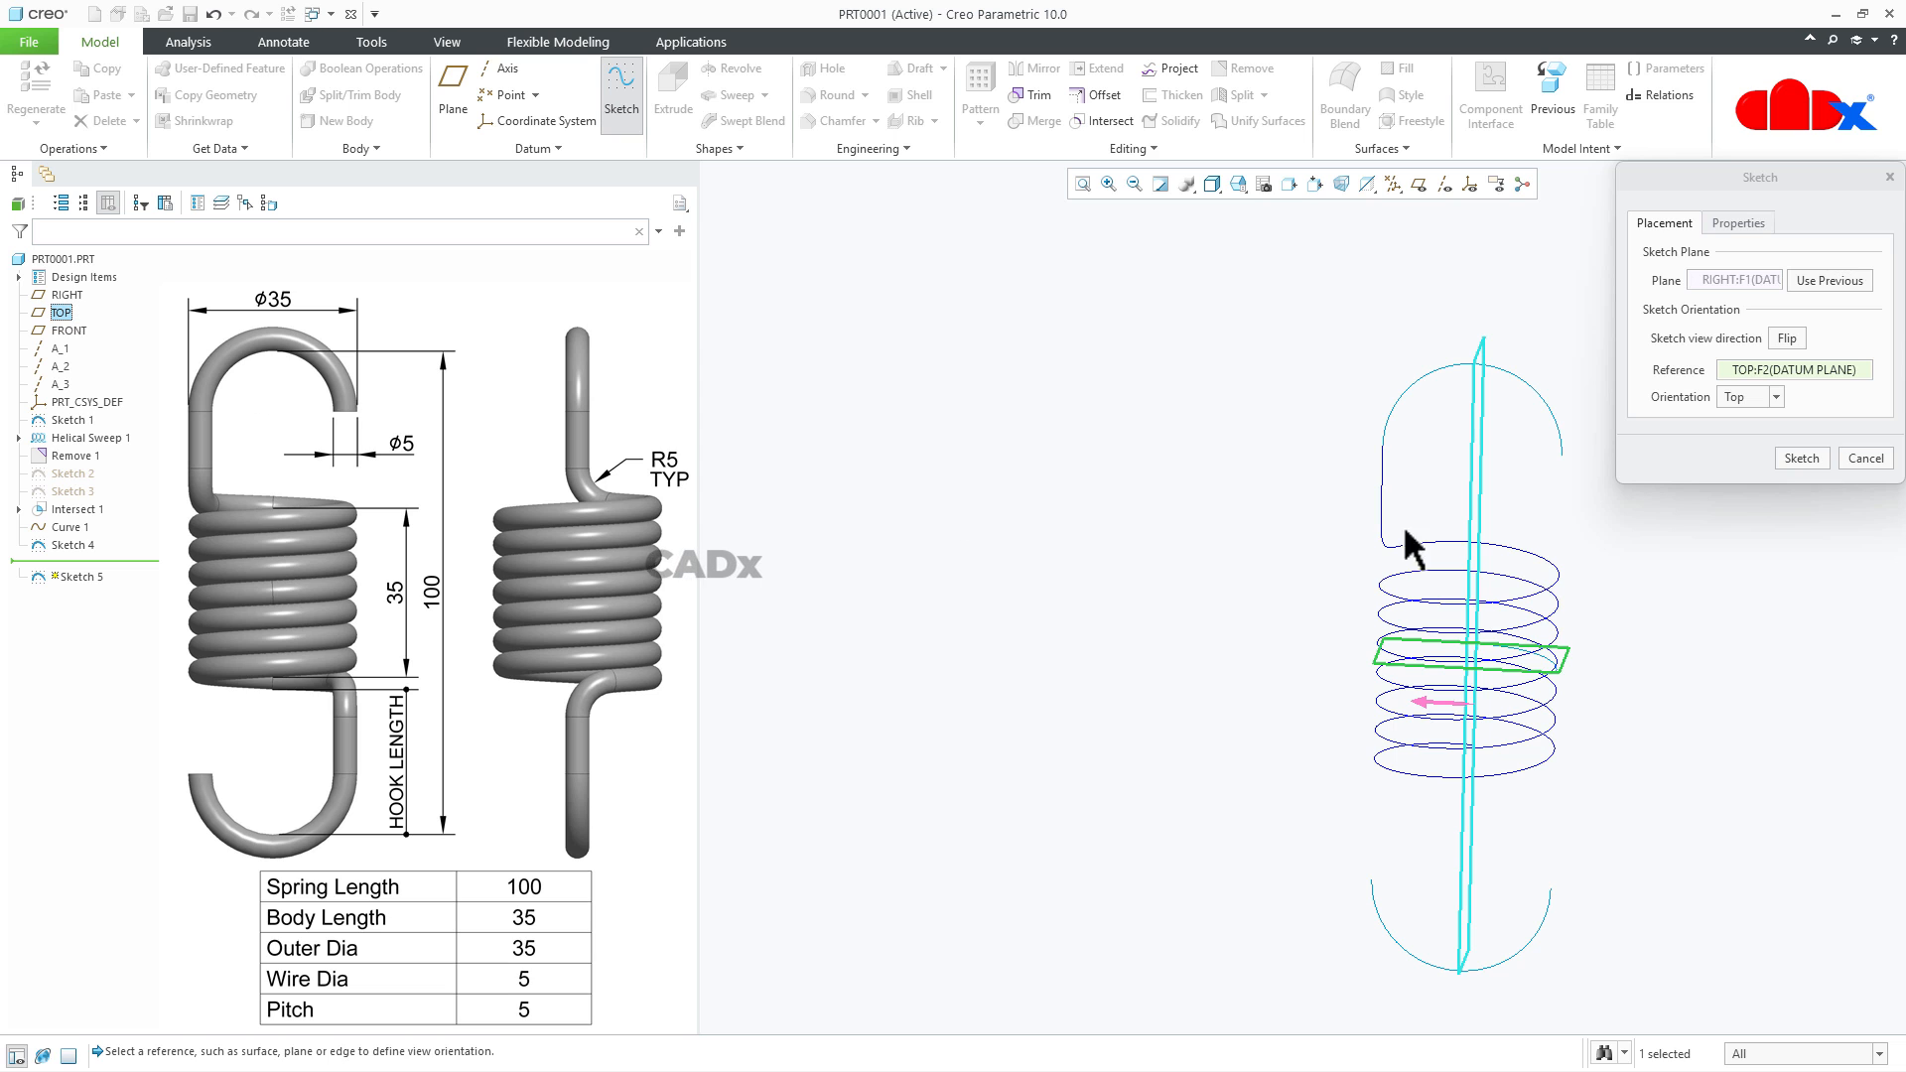
click(1800, 457)
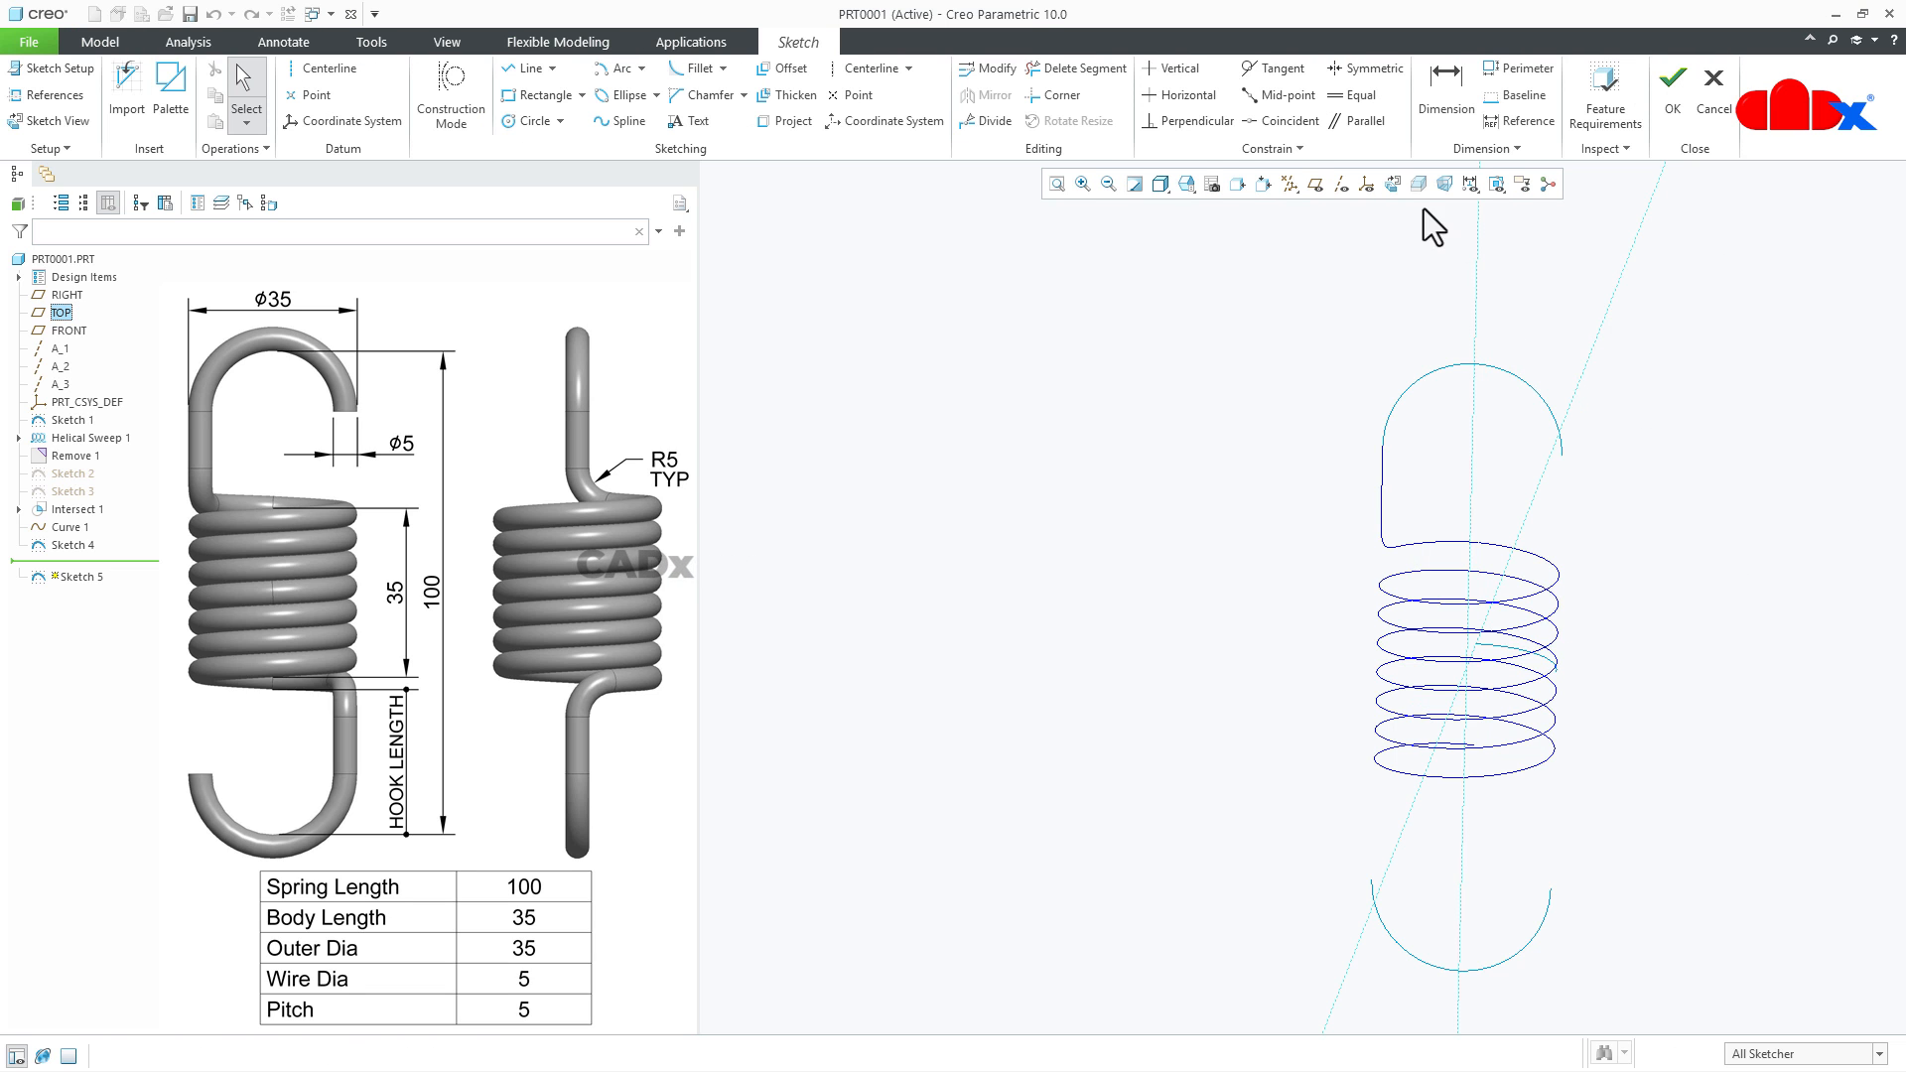
click(1388, 188)
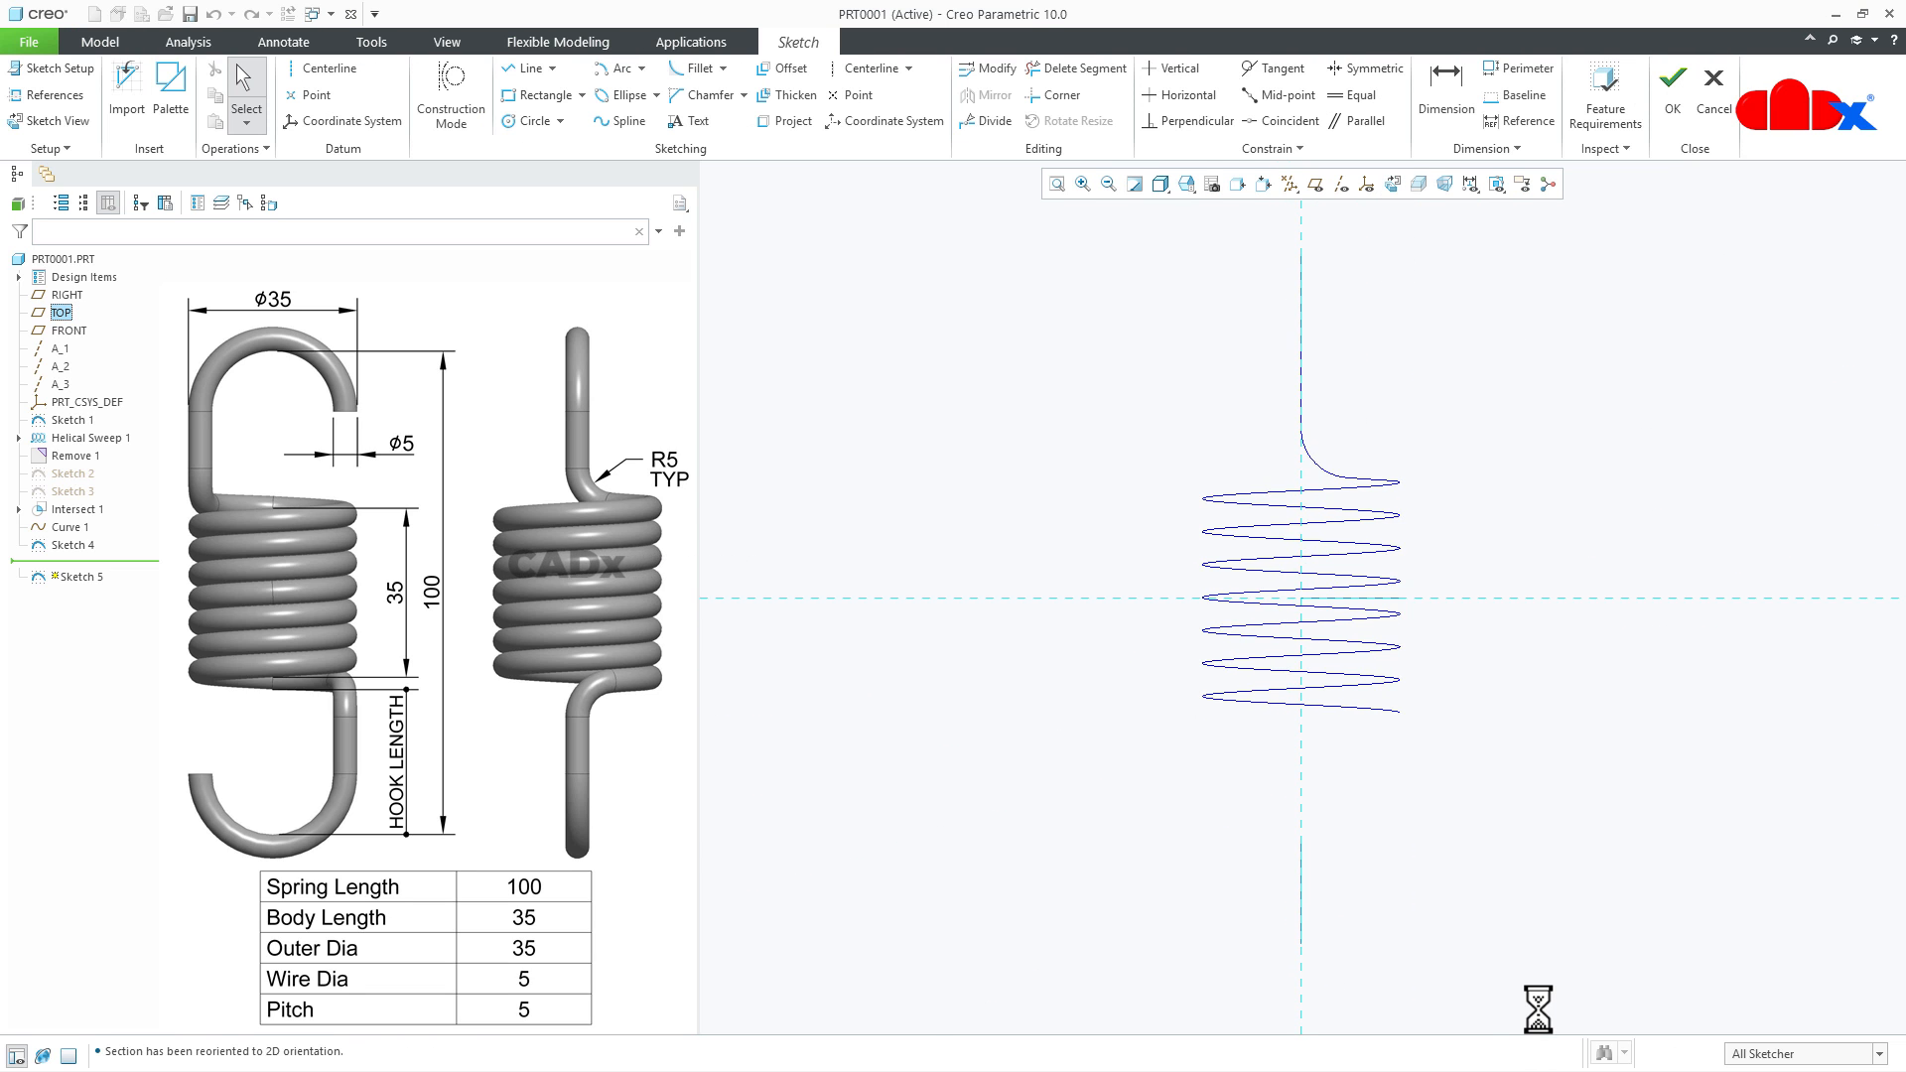
- Add the lower hook curve's upper end point and the helix's lower end point as sketch references, and return to the face-on view
click(54, 99)
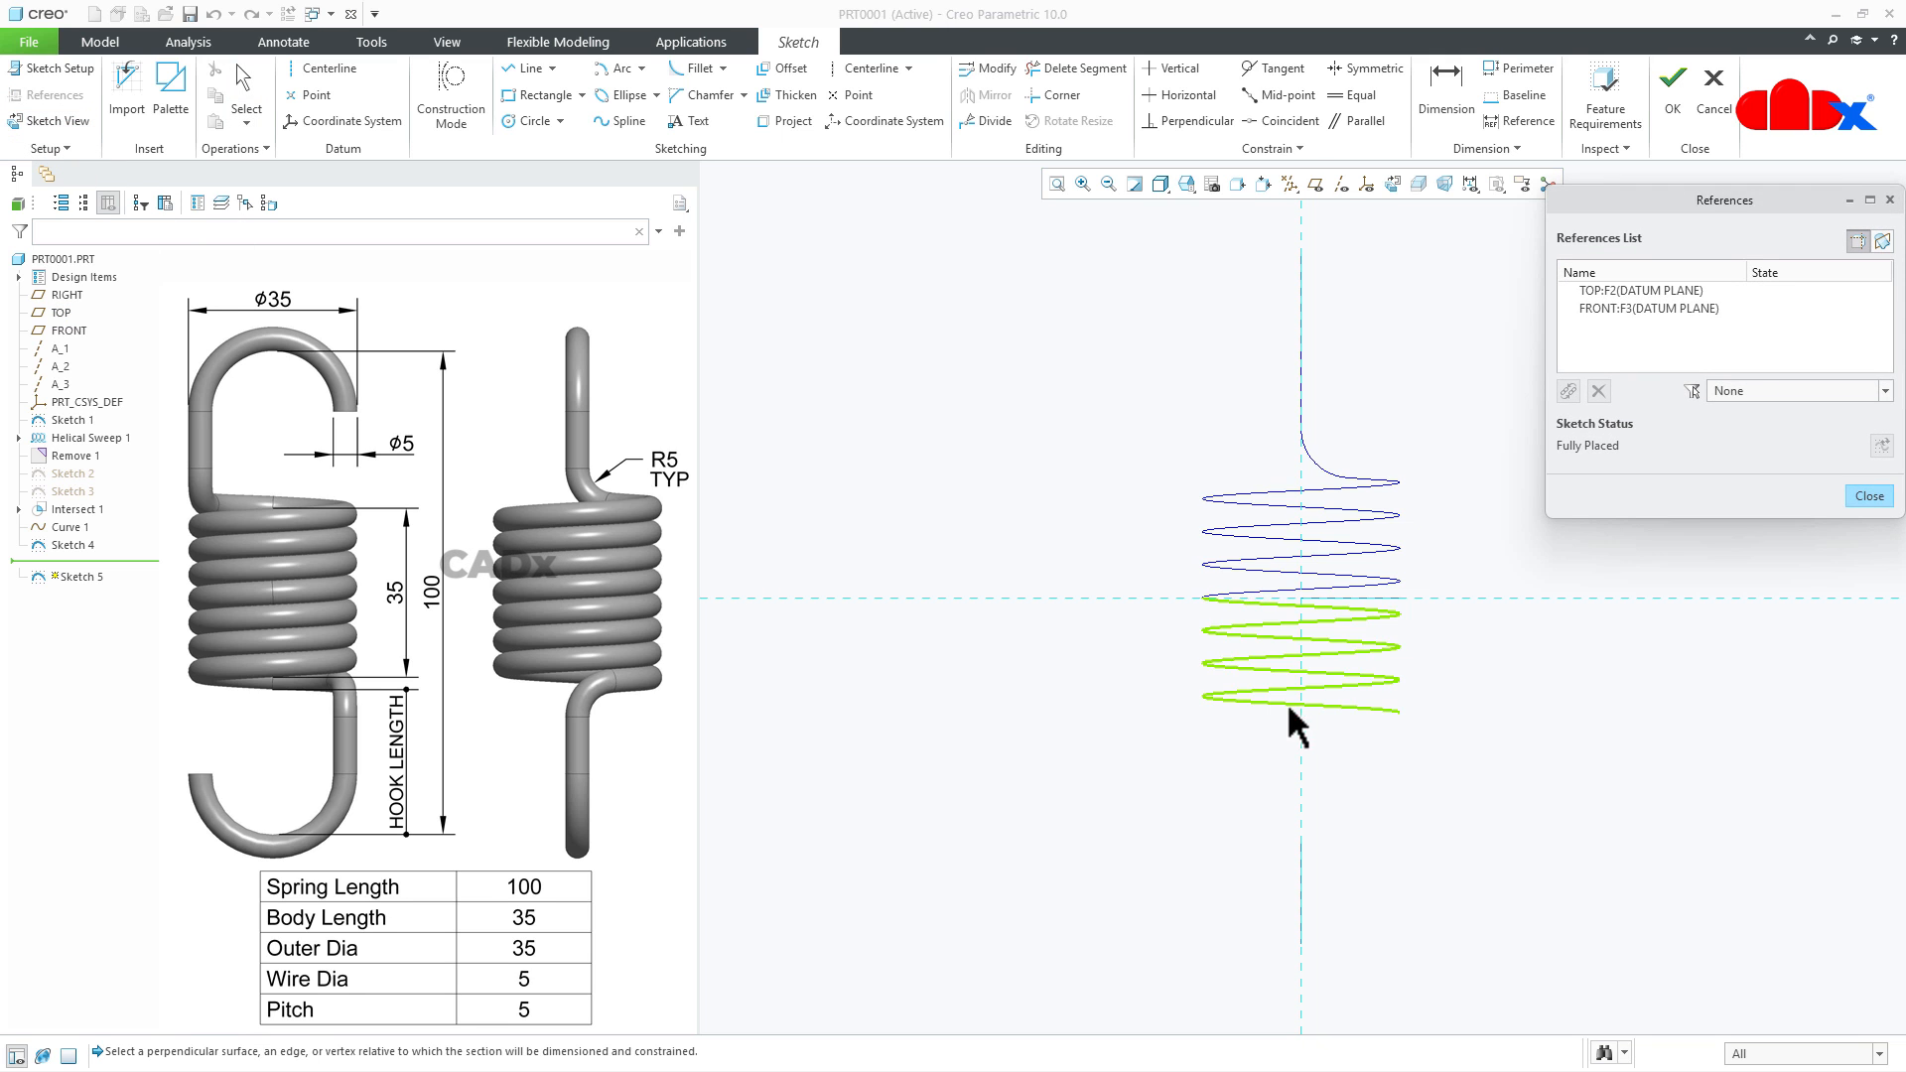
mouse_move(1288, 723)
middle_down()
mouse_move(1342, 713)
mouse_move(1297, 748)
mouse_move(1320, 806)
middle_up()
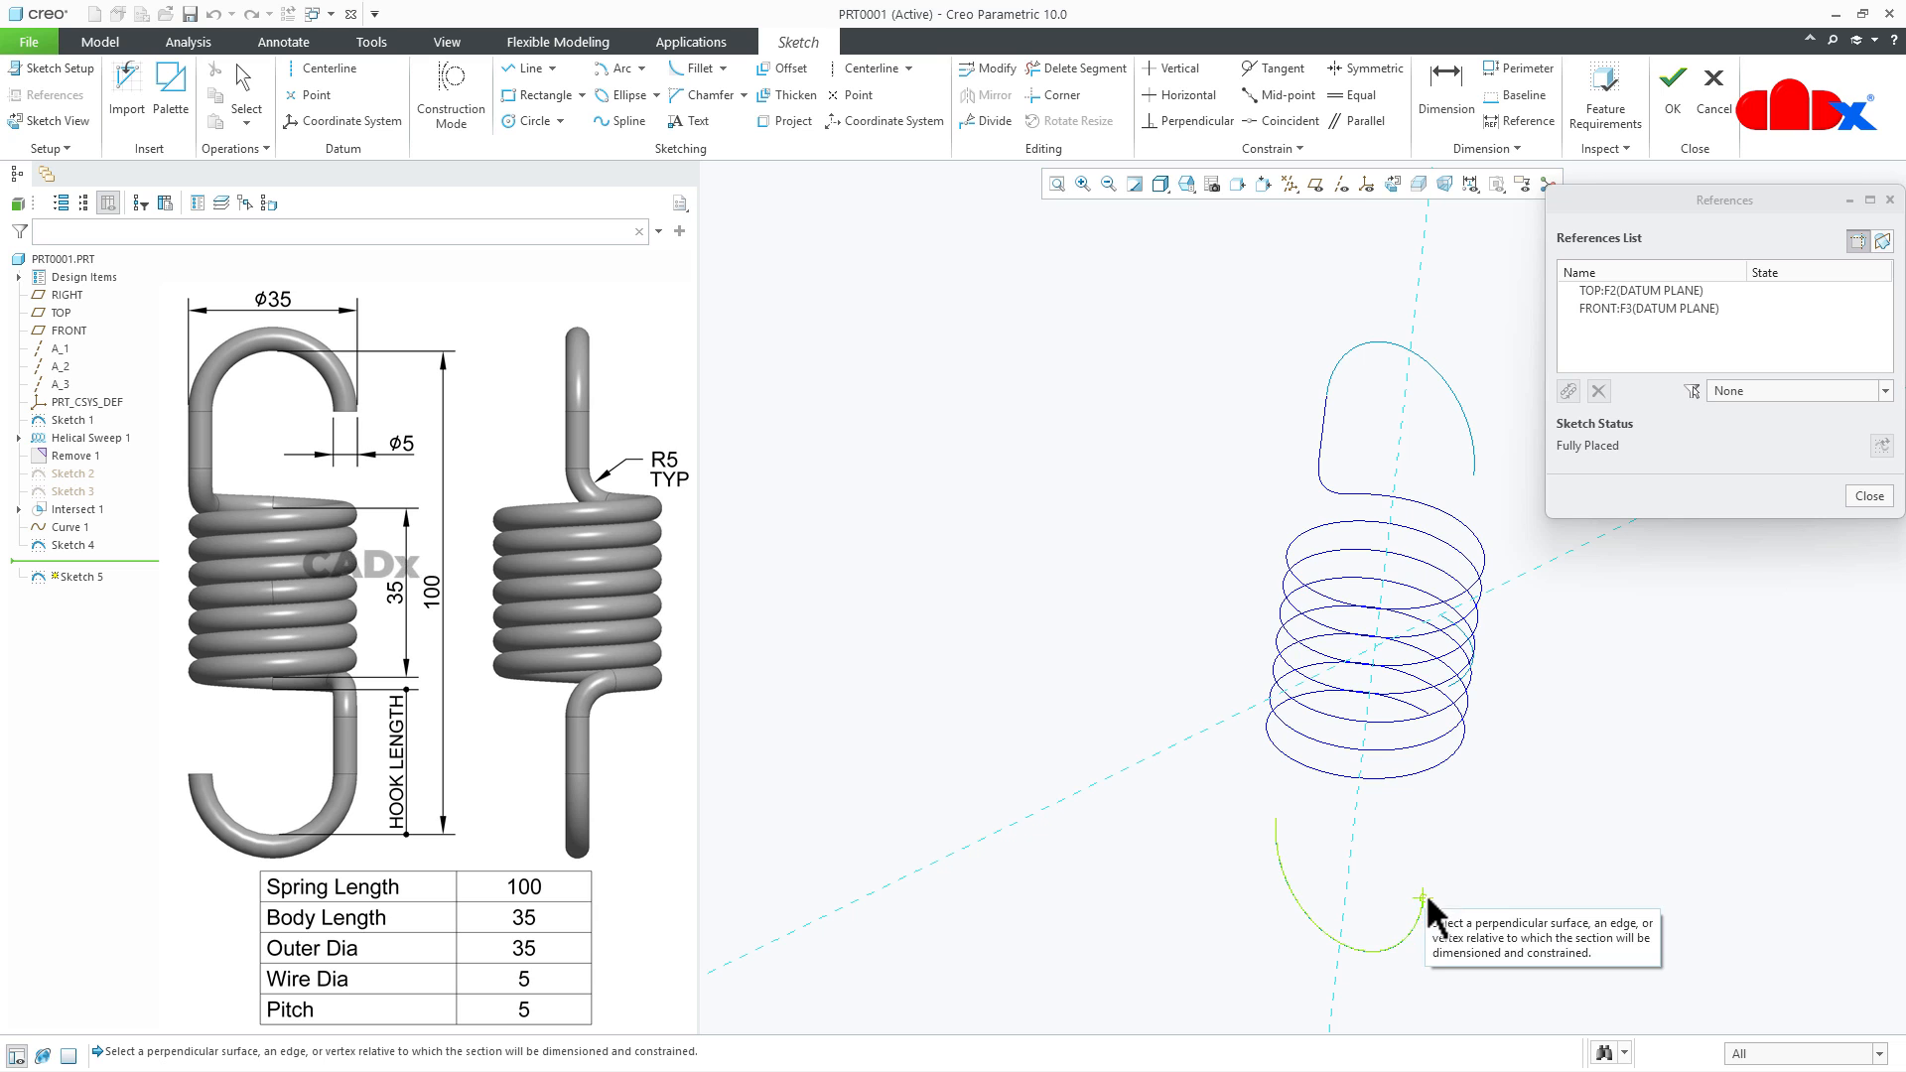
click(1352, 859)
mouse_move(1490, 818)
middle_down()
mouse_move(1485, 770)
mouse_move(1446, 774)
middle_up()
click(1426, 720)
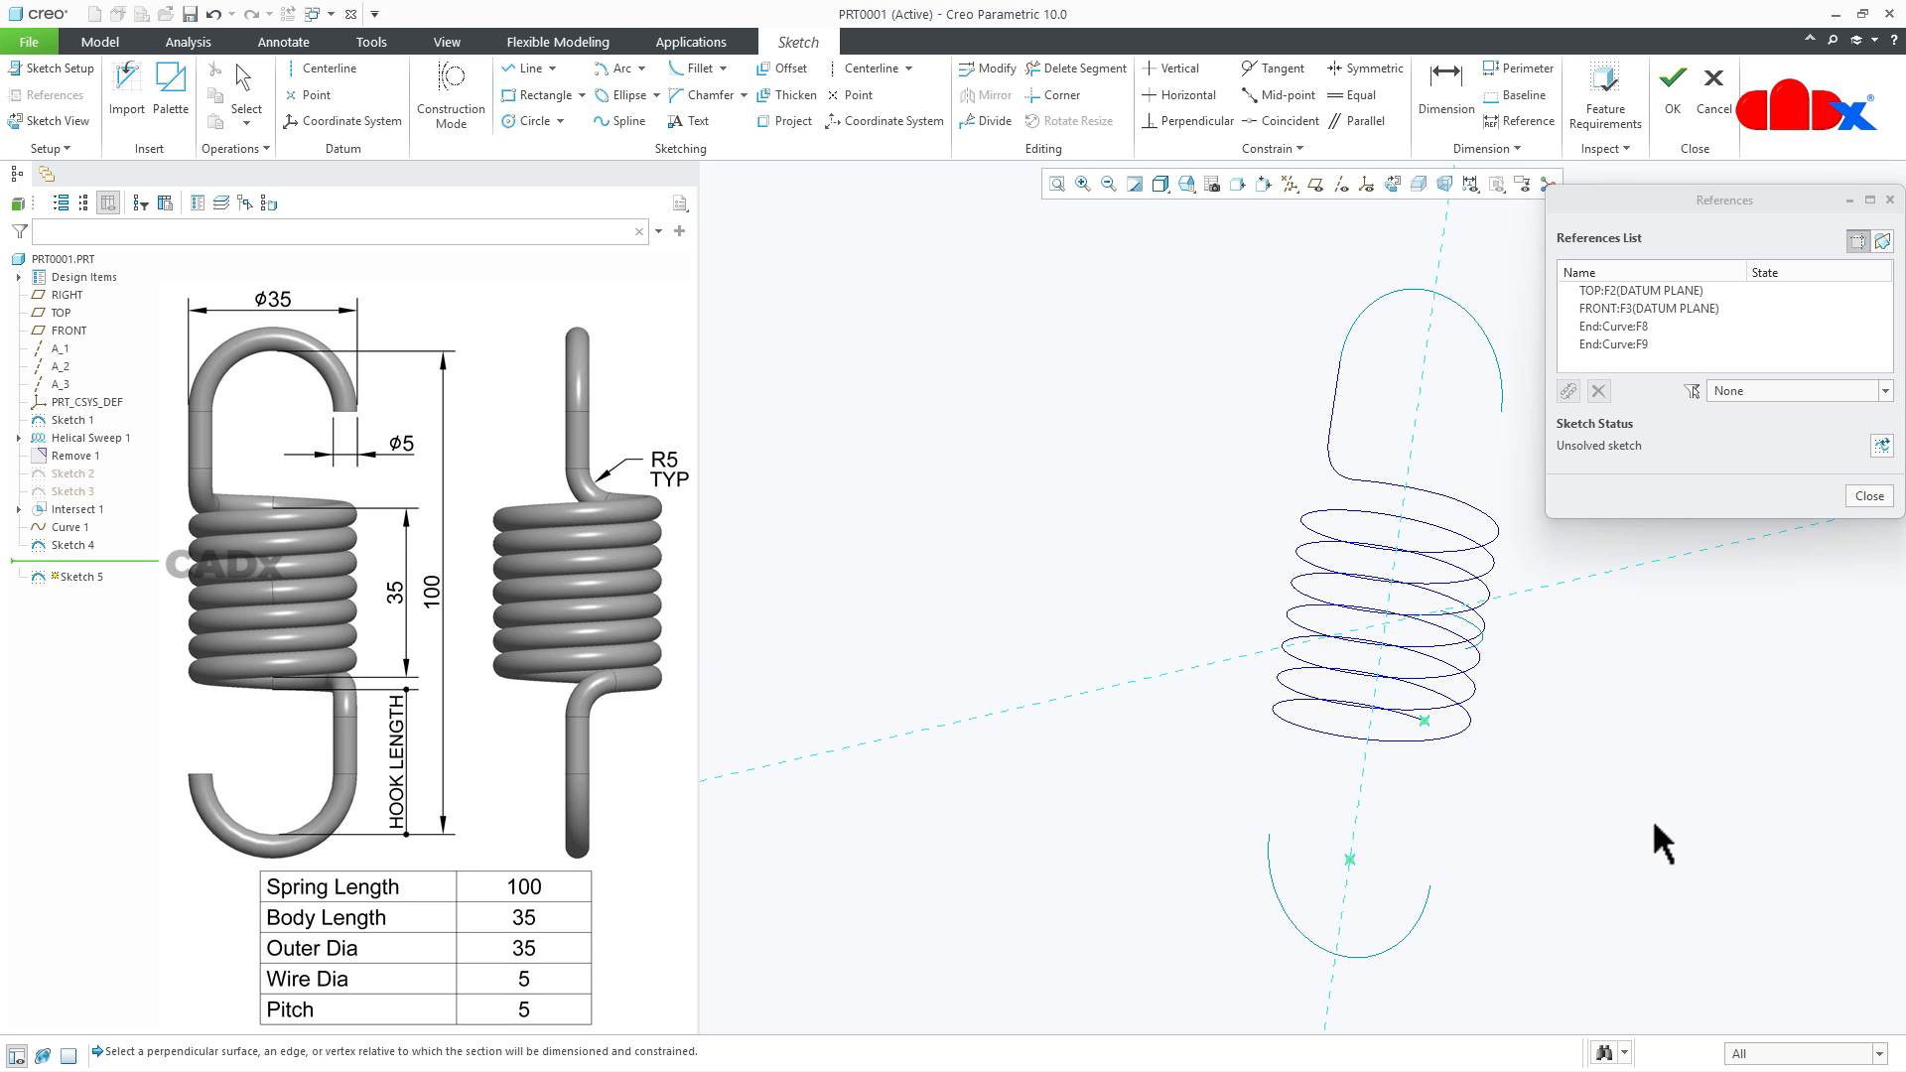
click(1866, 495)
click(1394, 186)
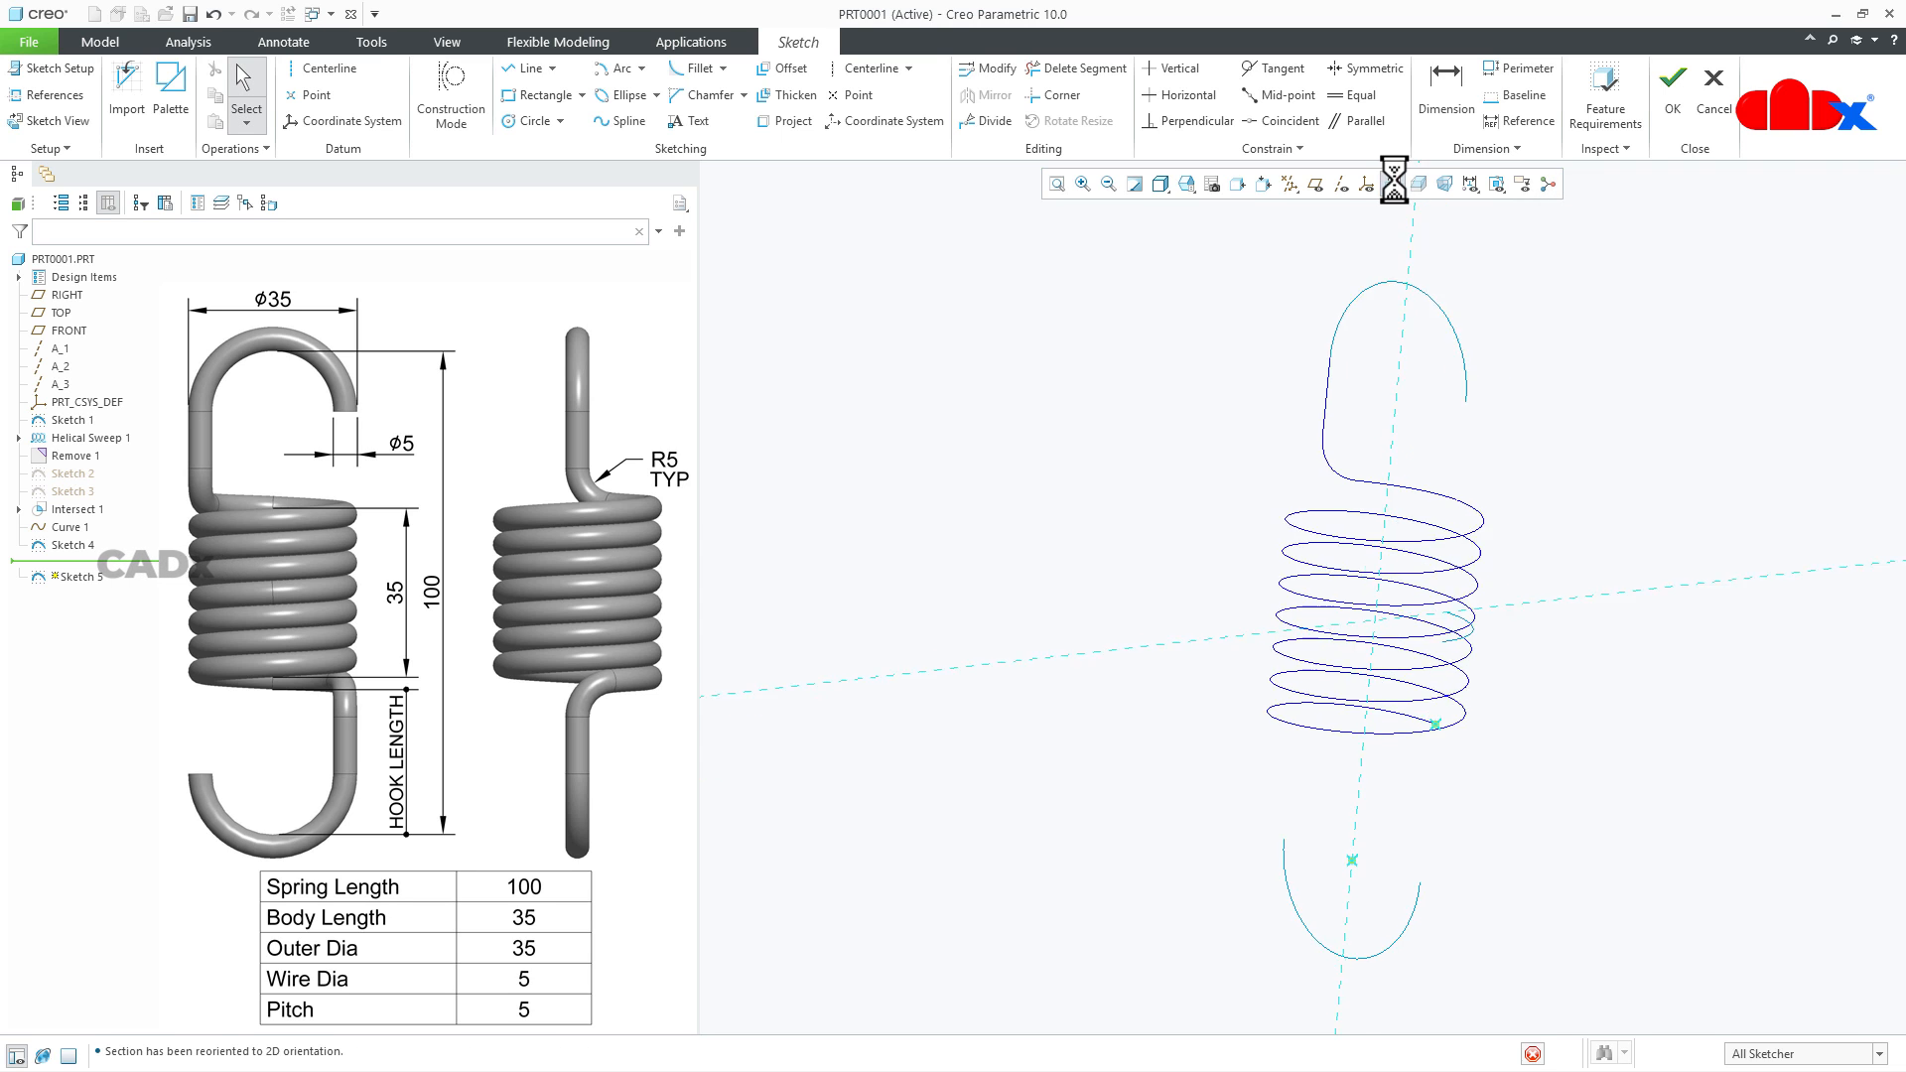
- Draw a vertical line about 14.7 long up from the lower hook's end point, continued by a sloping line to the helix's lower end
right_click(1463, 909)
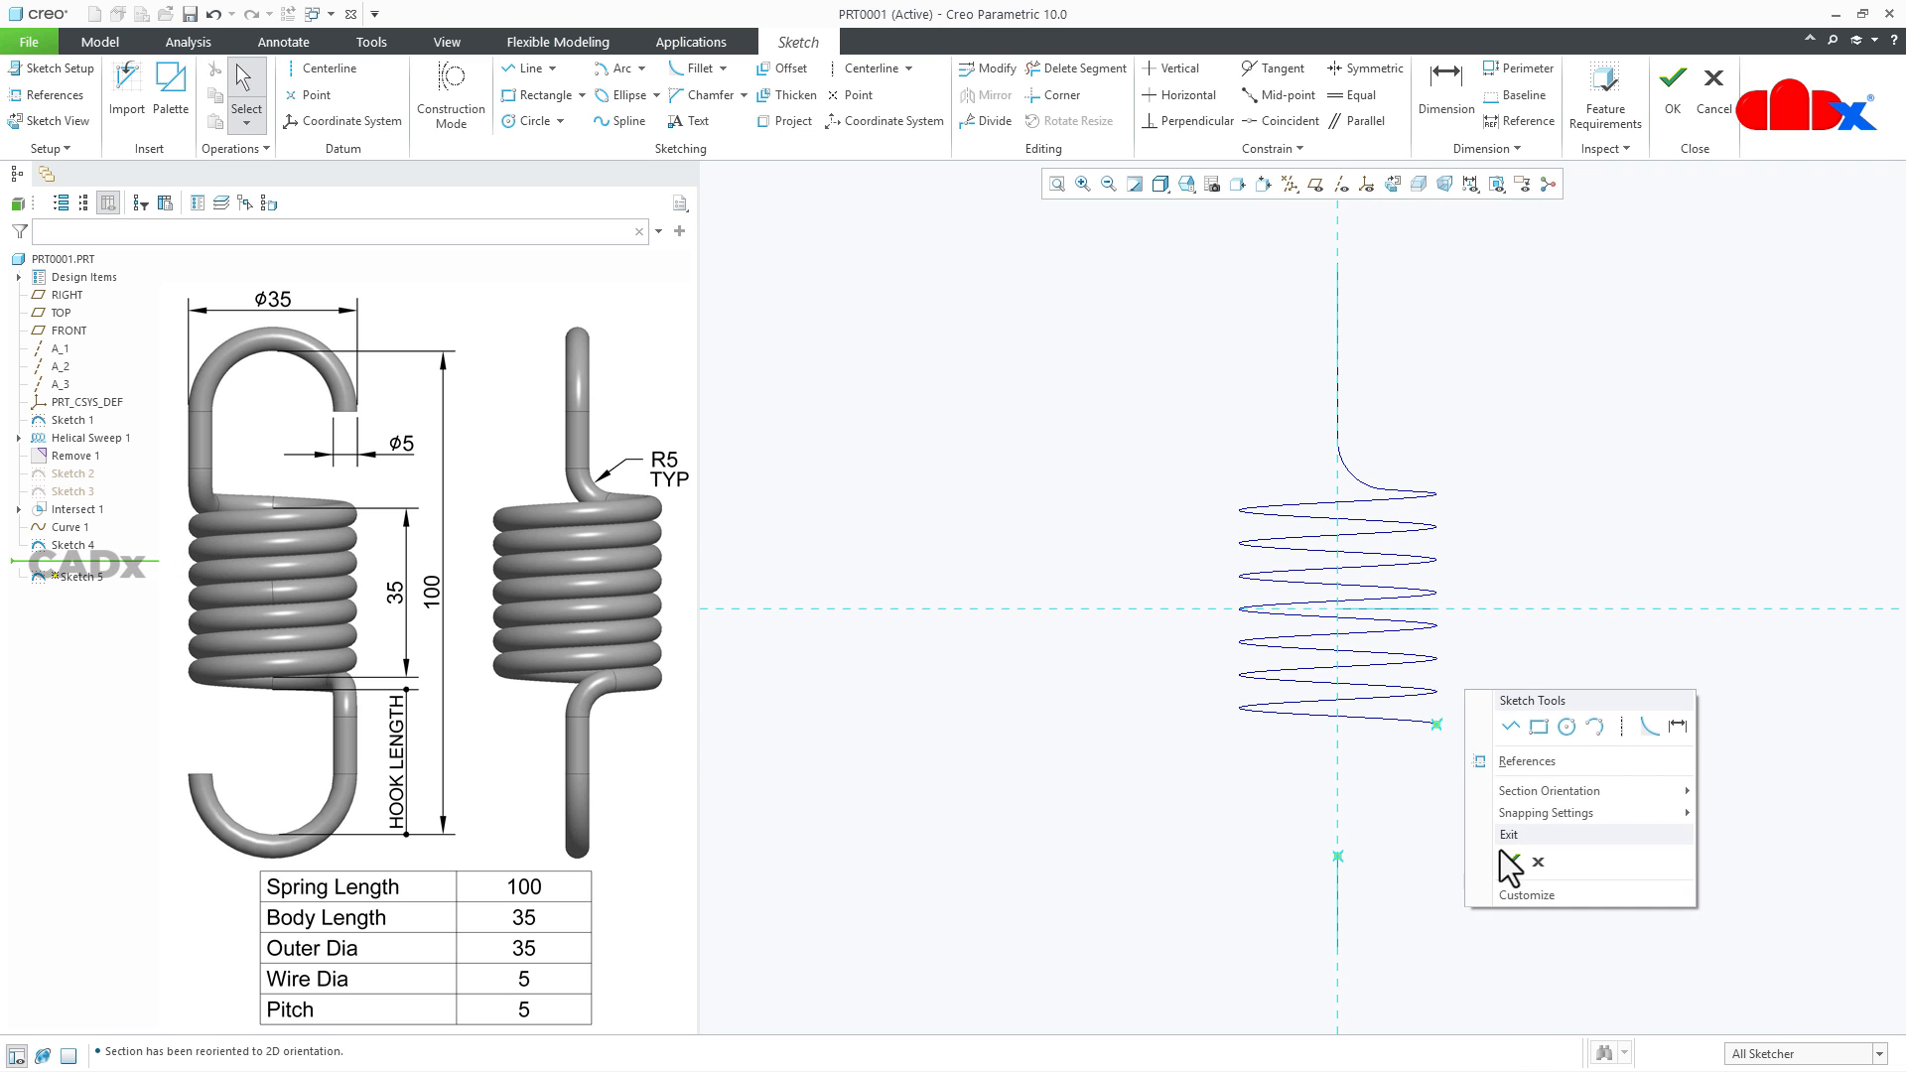
click(1499, 725)
click(1338, 856)
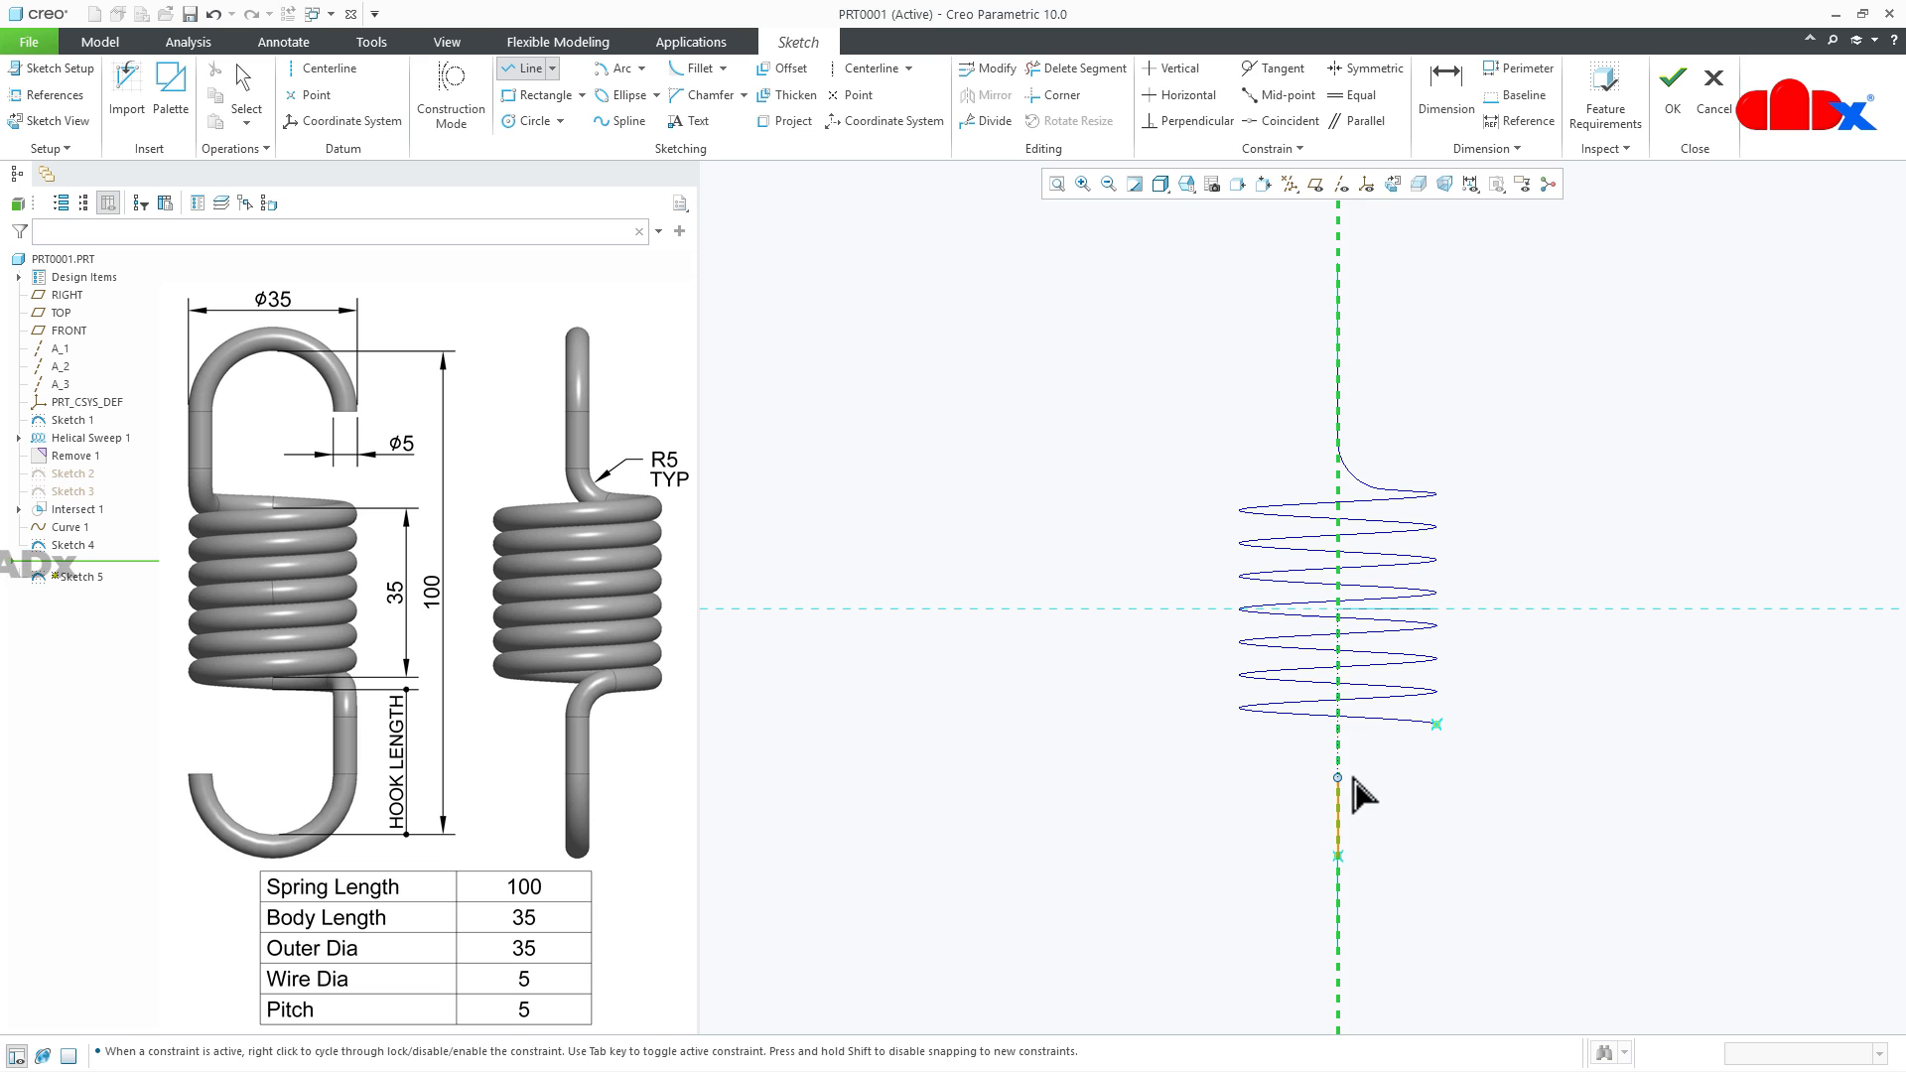
click(1338, 759)
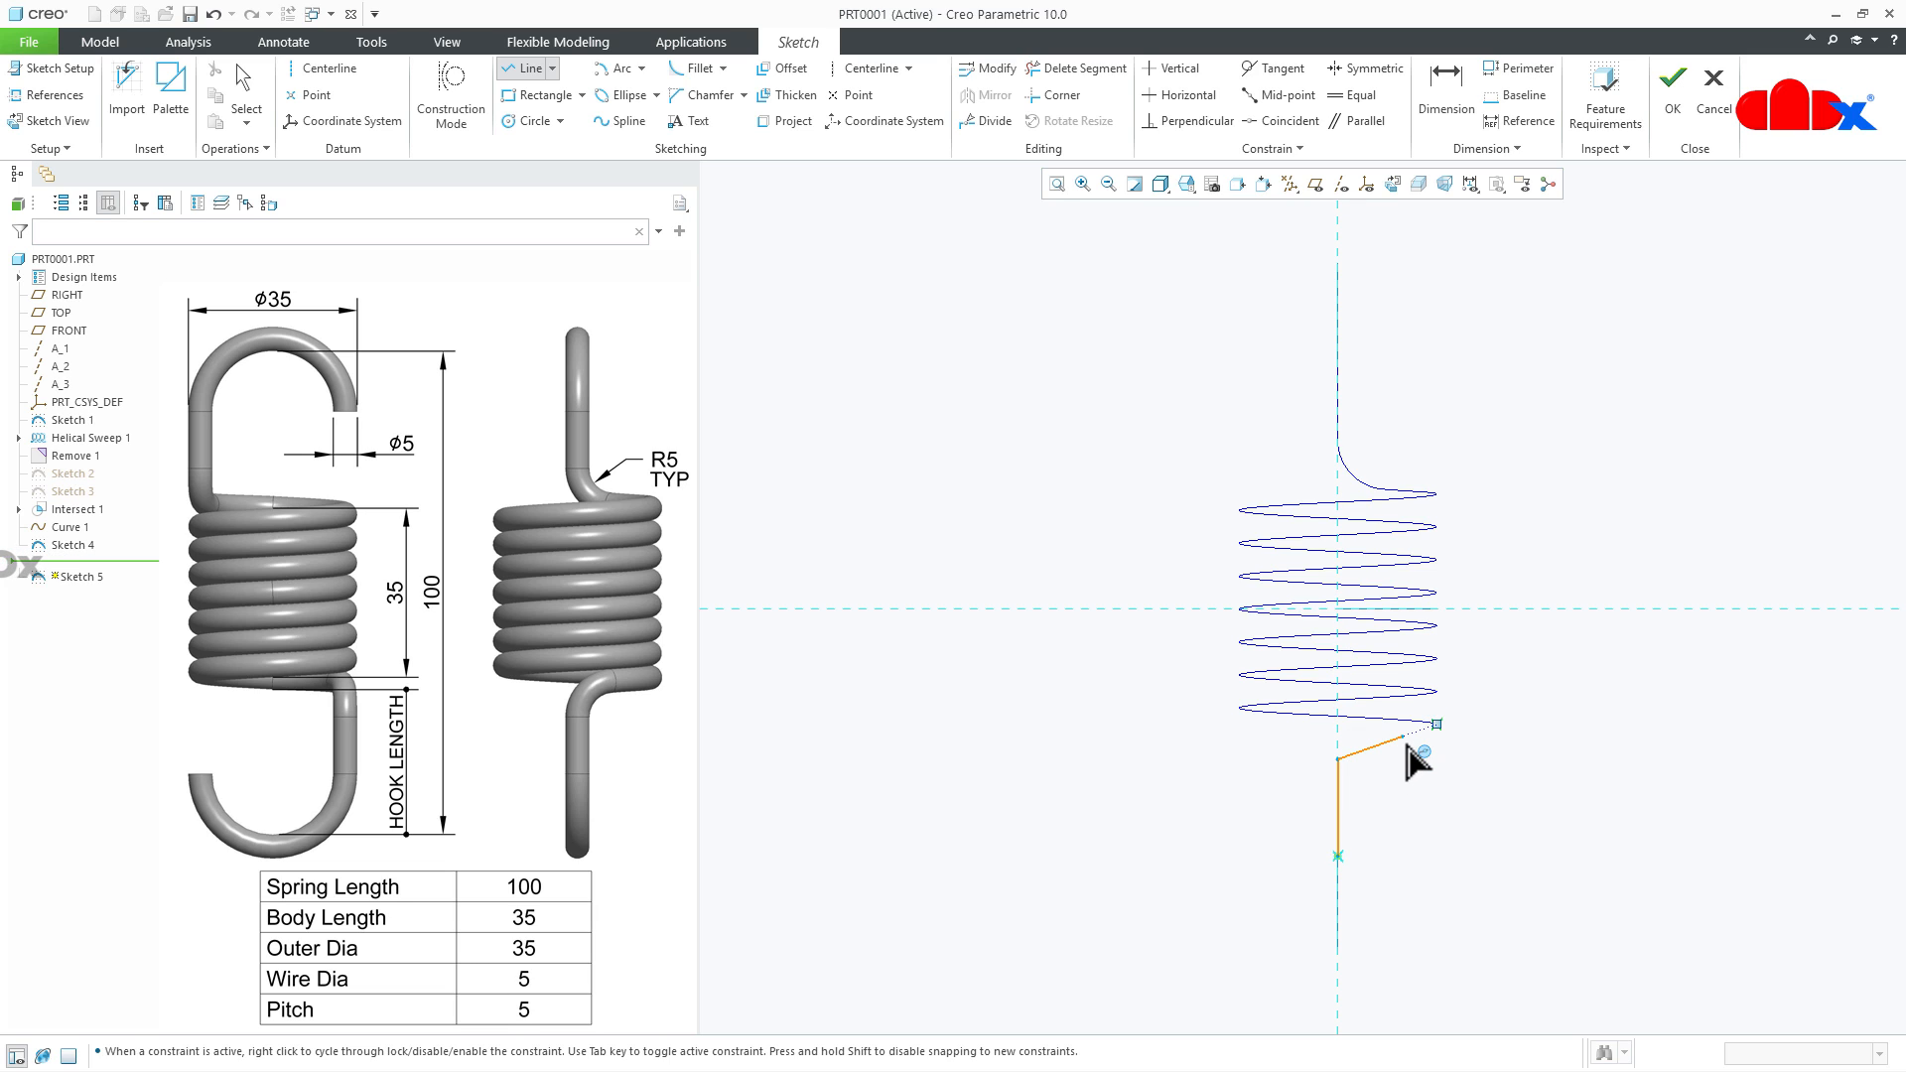
middle_click(1443, 847)
- Dimension the angle between the vertical line and the sloping line as 95 degrees
scroll(1402, 825, down, 2)
right_click(1402, 825)
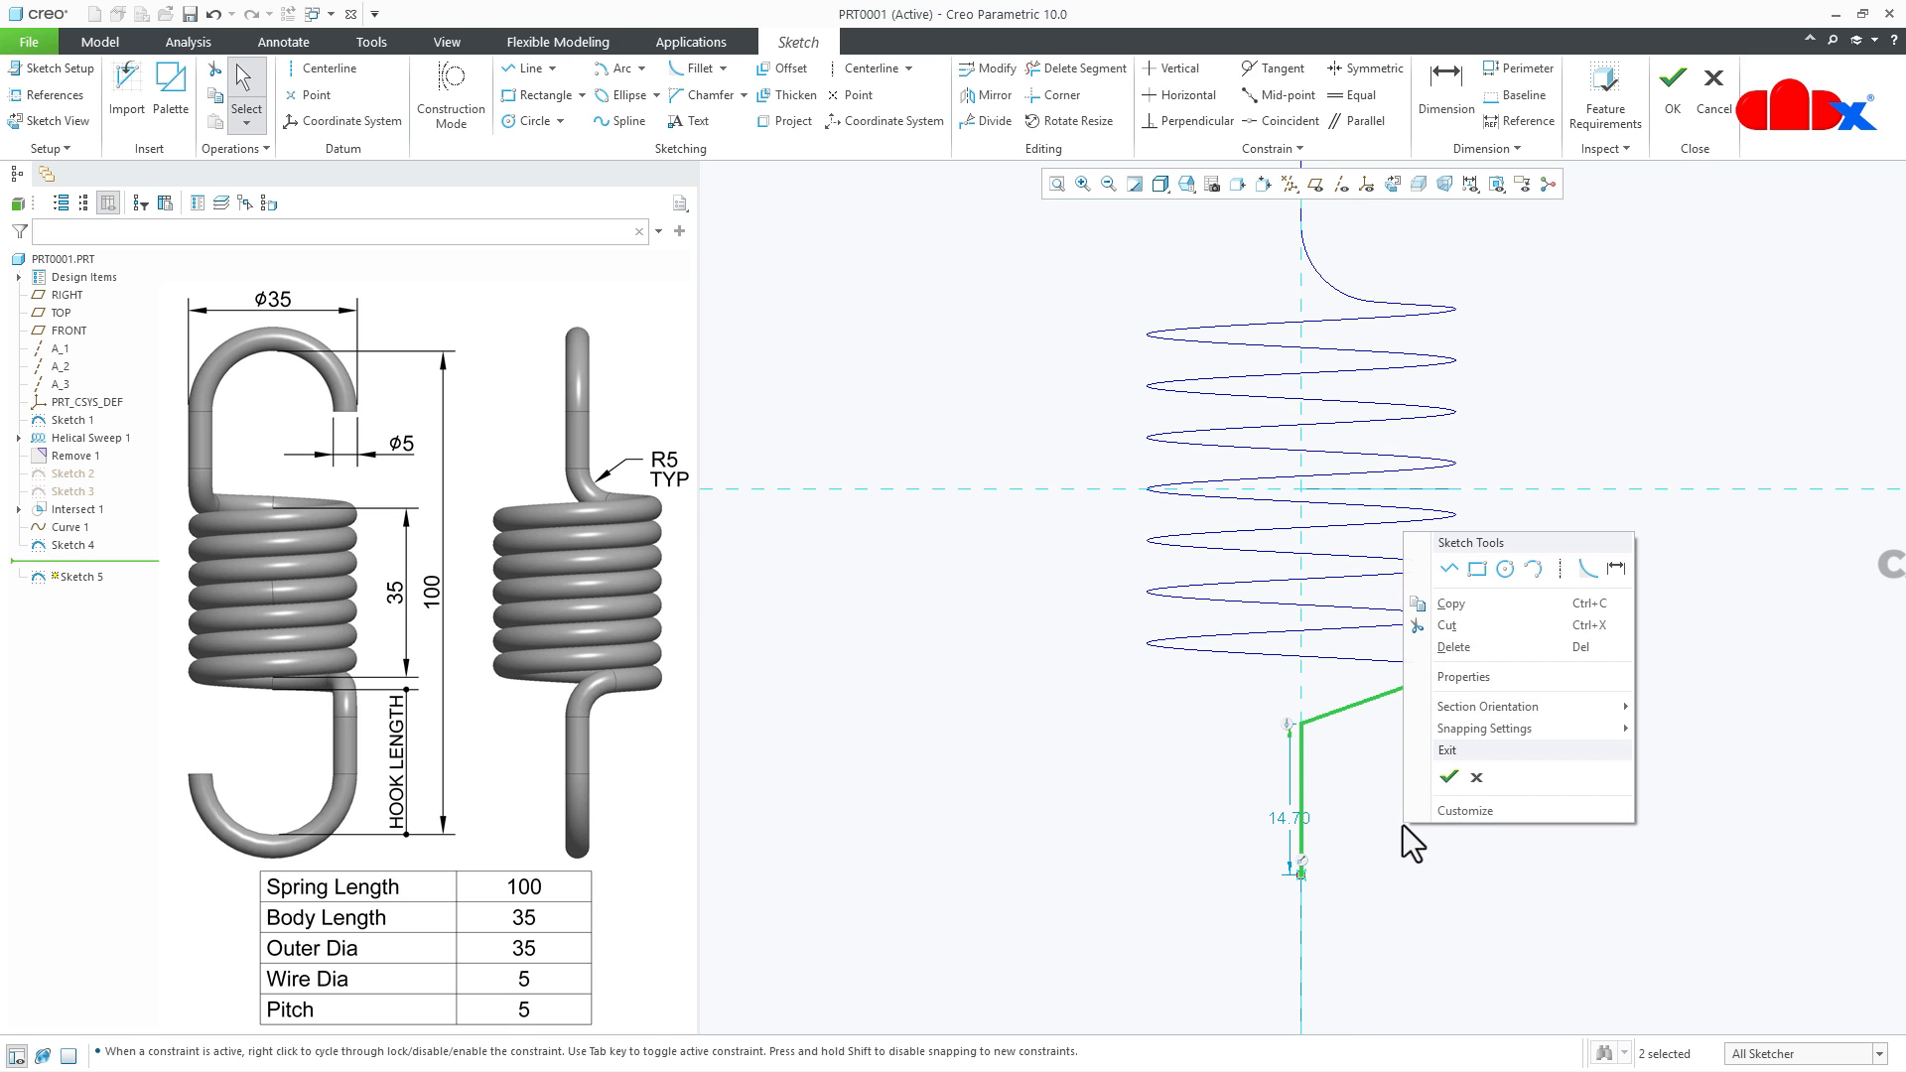
click(1617, 566)
click(1381, 693)
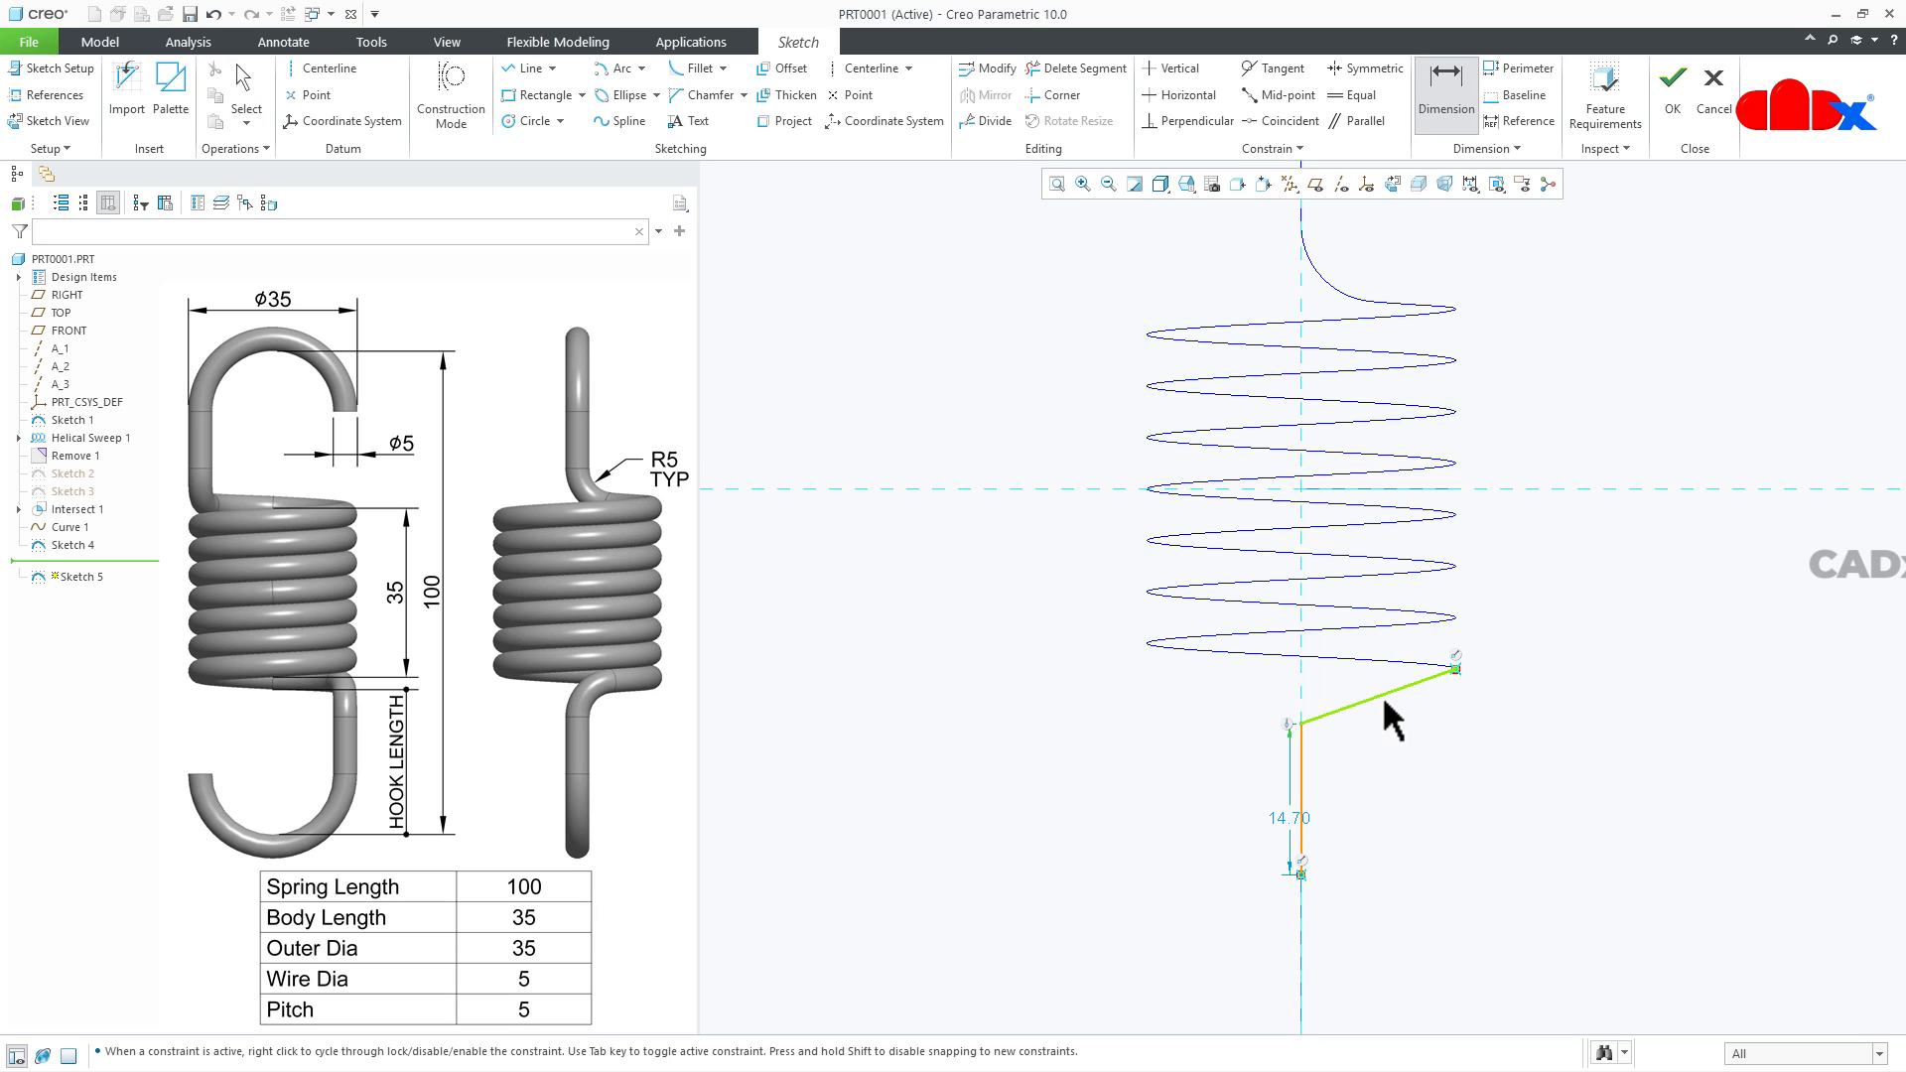
click(1323, 776)
middle_click(1353, 765)
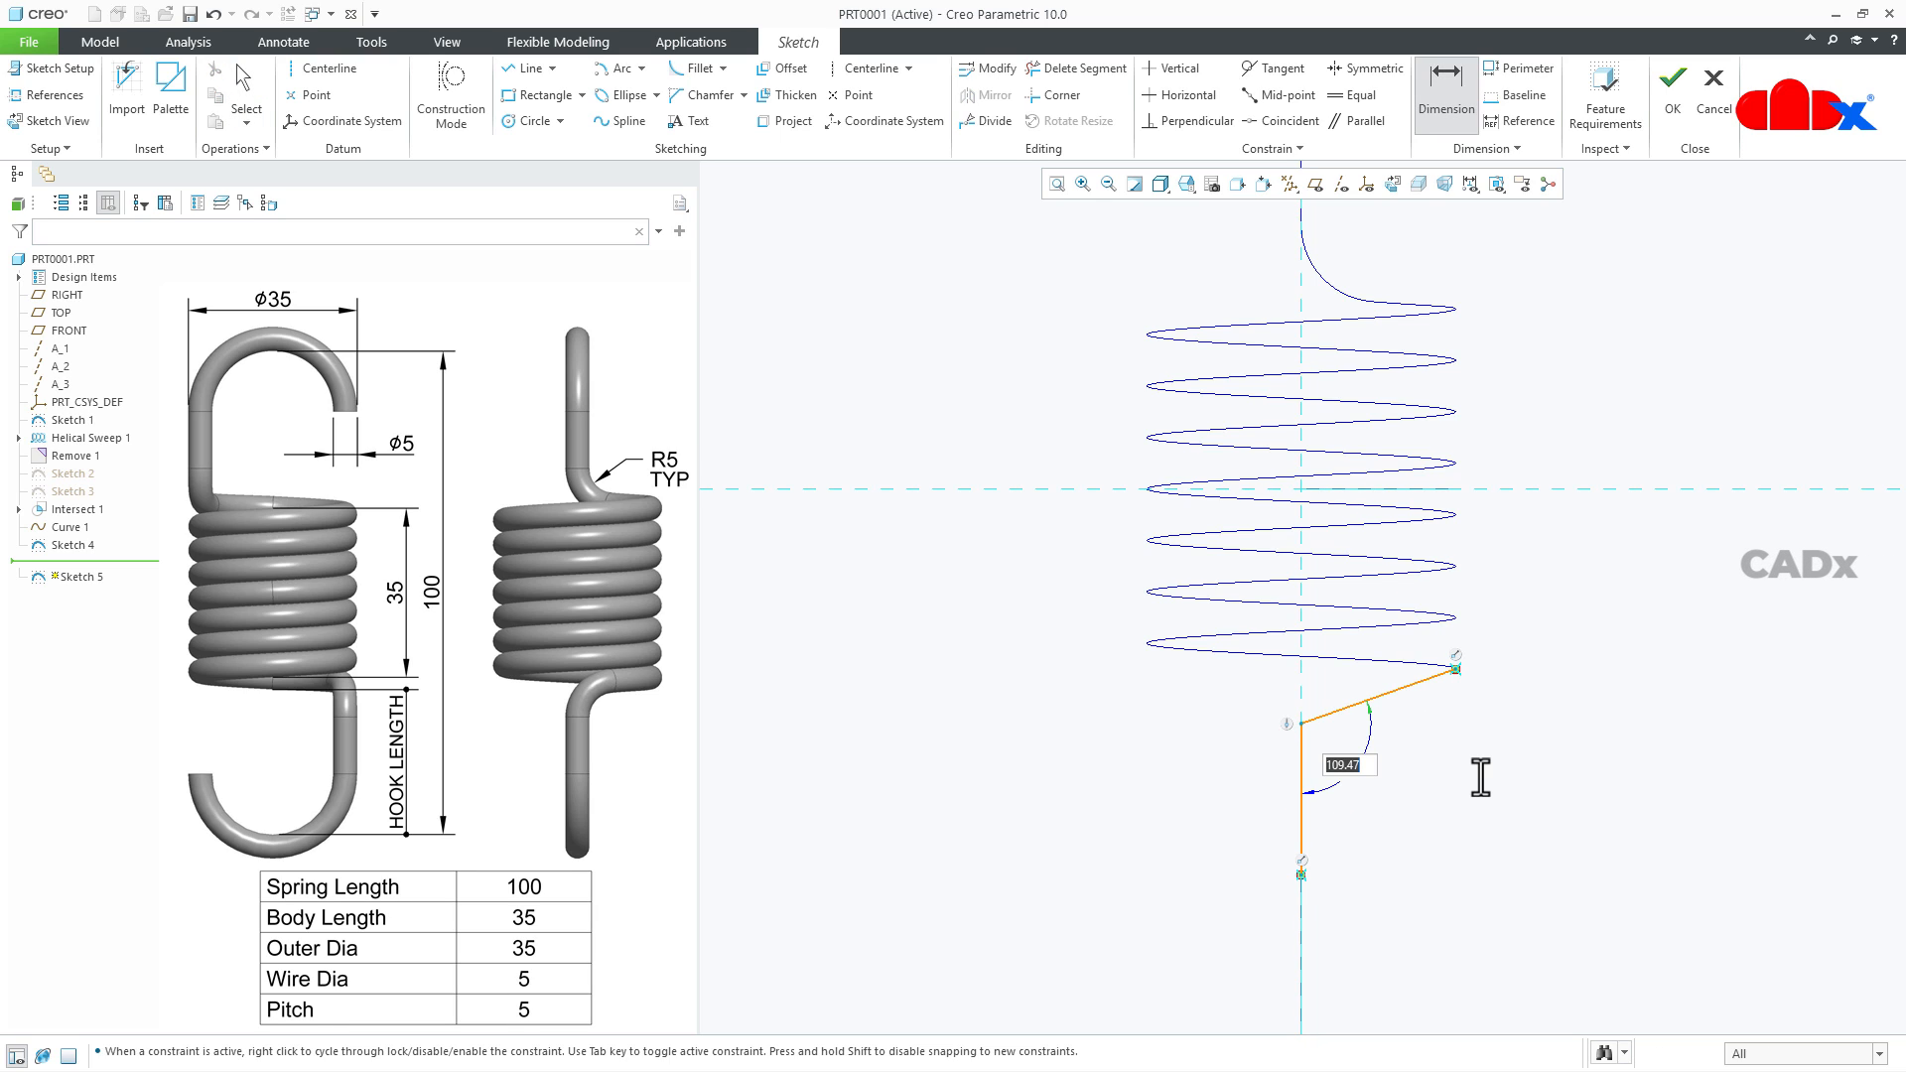
text(95)
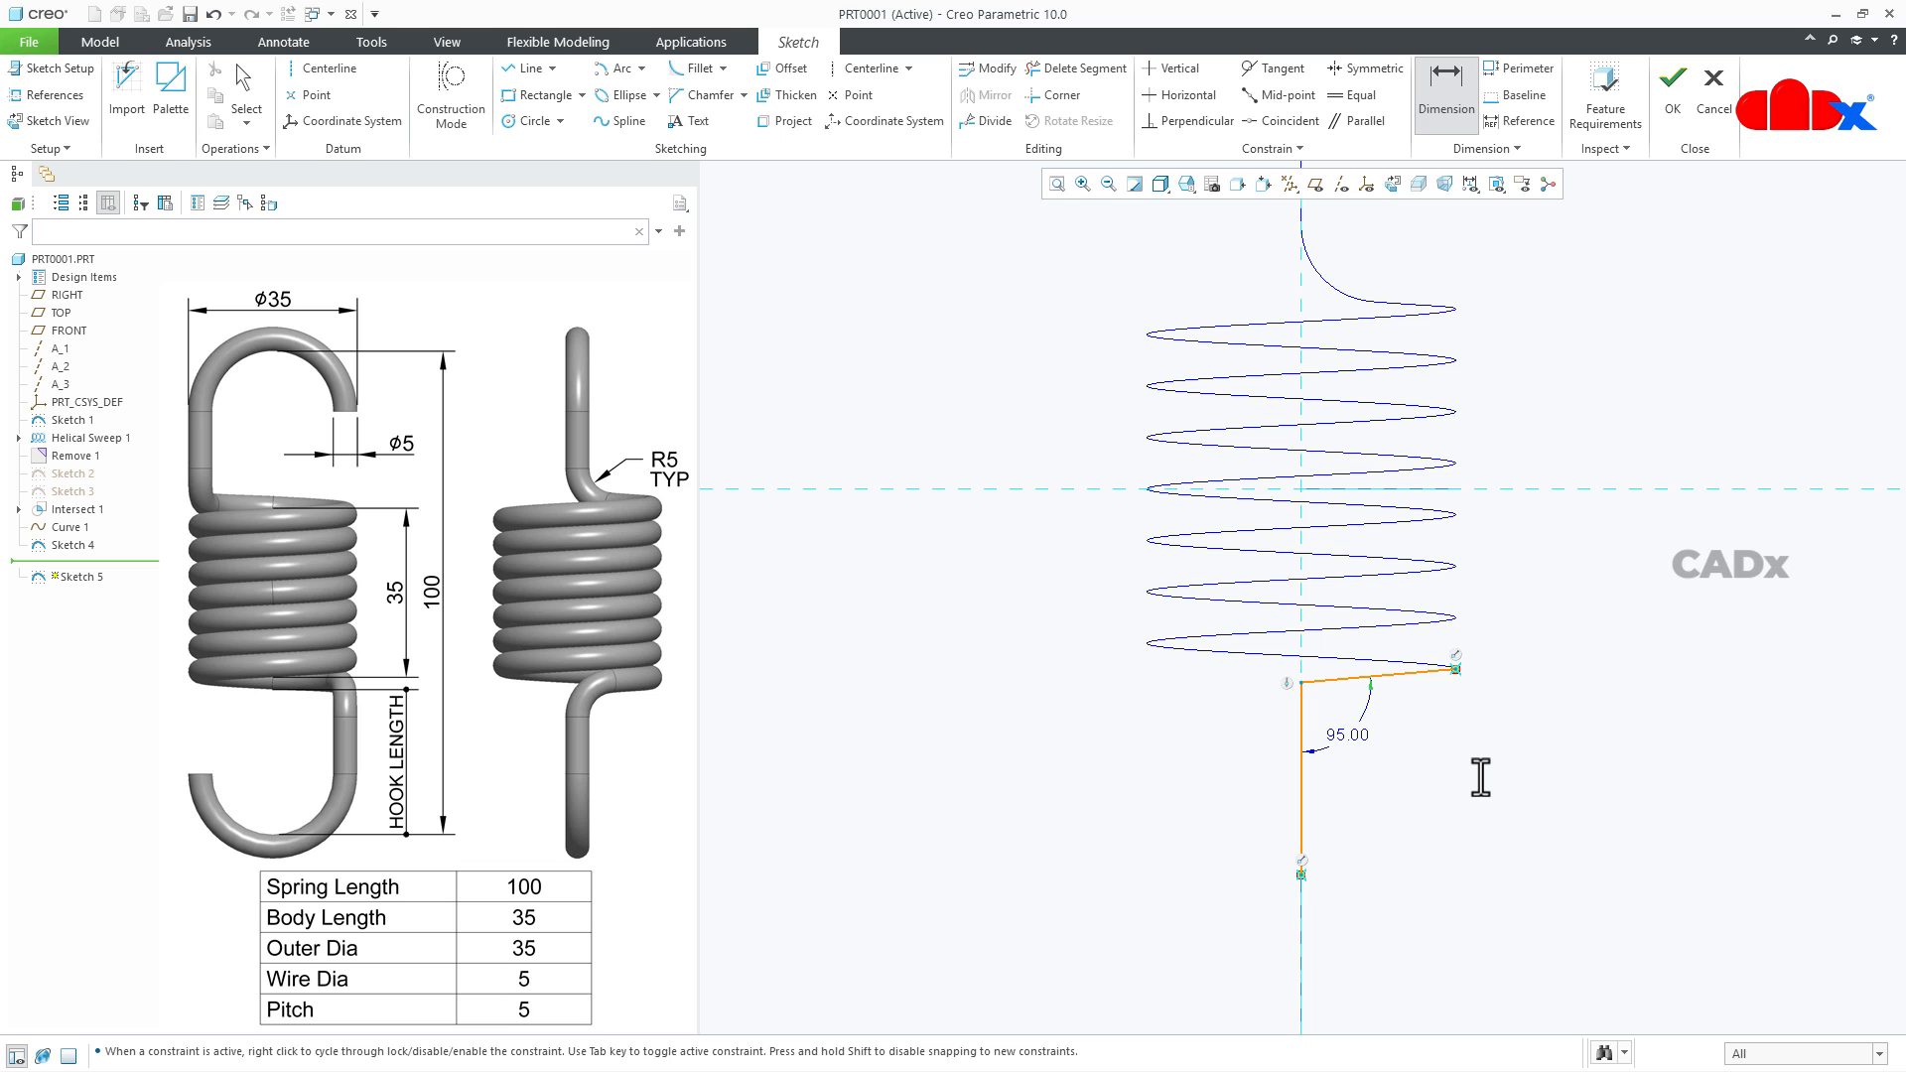
middle_click(1480, 777)
- Fillet the corner between the sloping line and the vertical line with a radius of about 5.7
right_click(1481, 776)
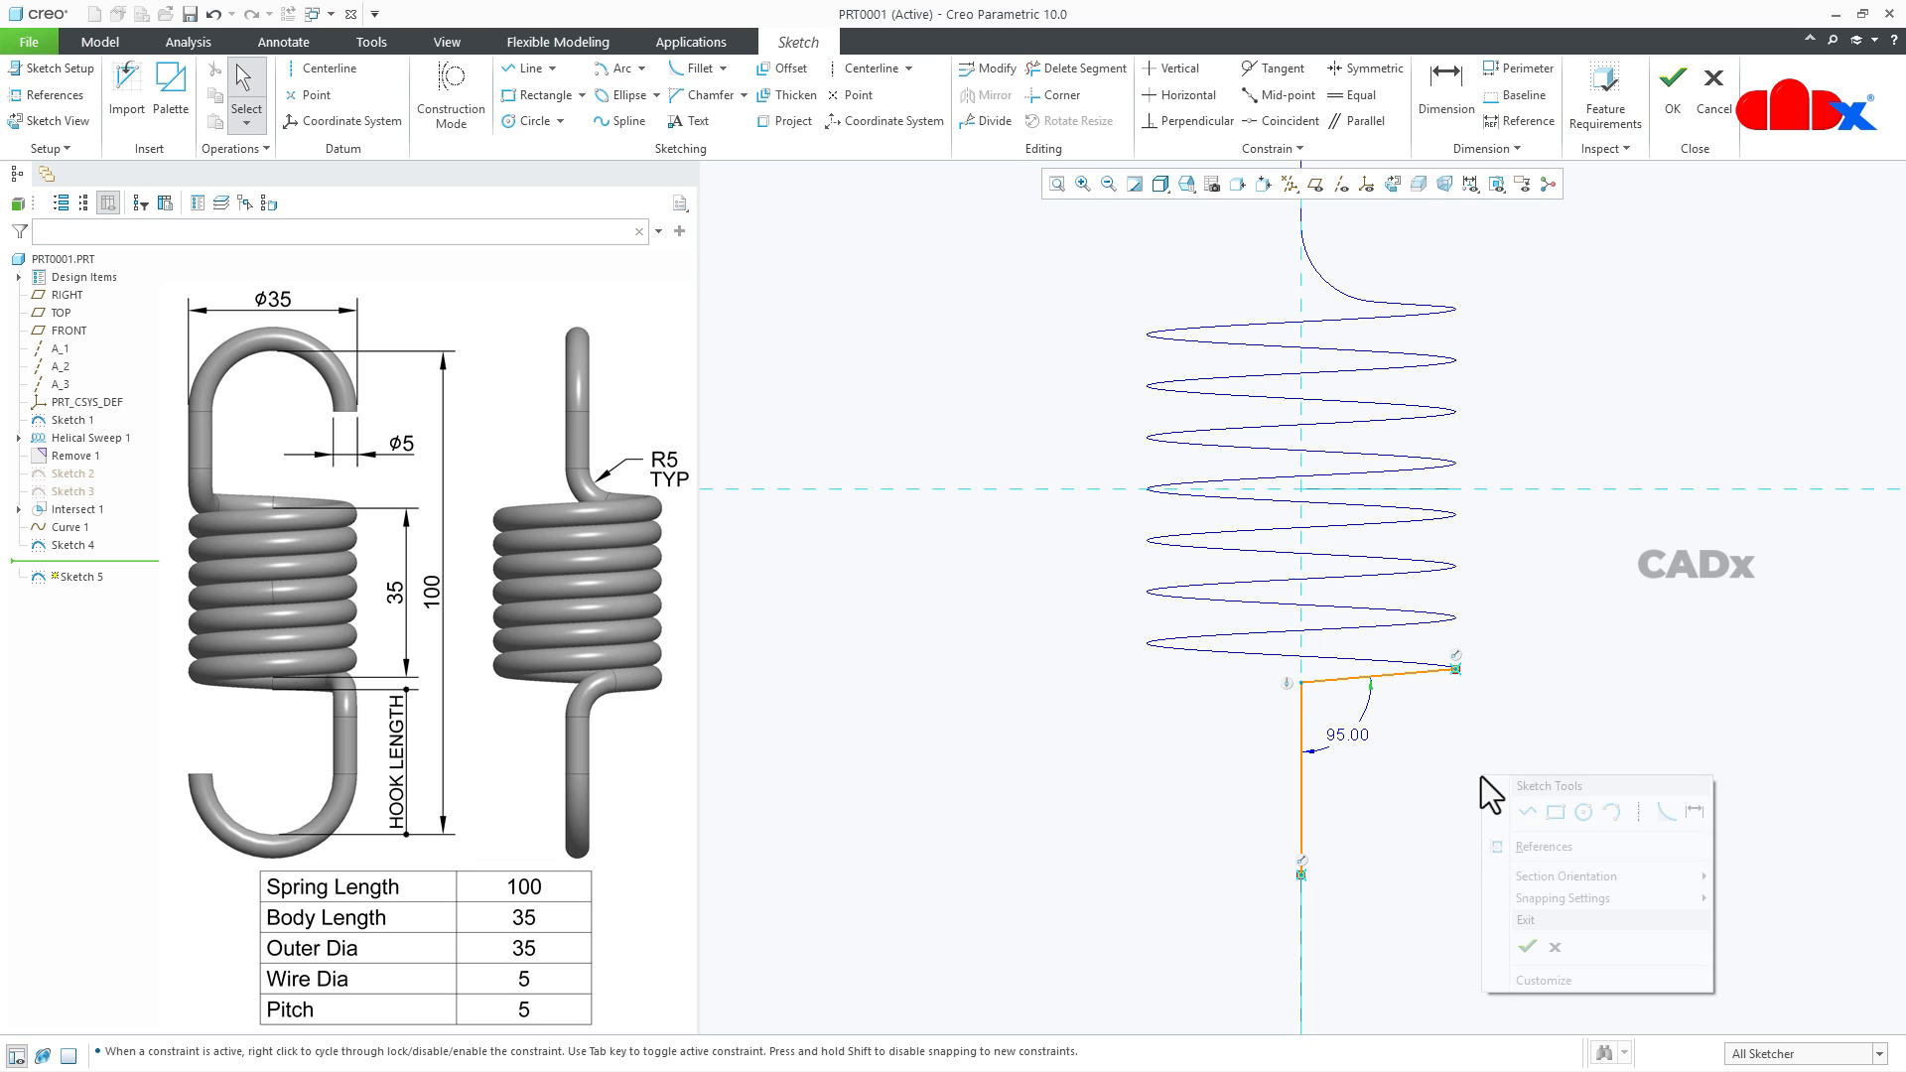
click(1666, 811)
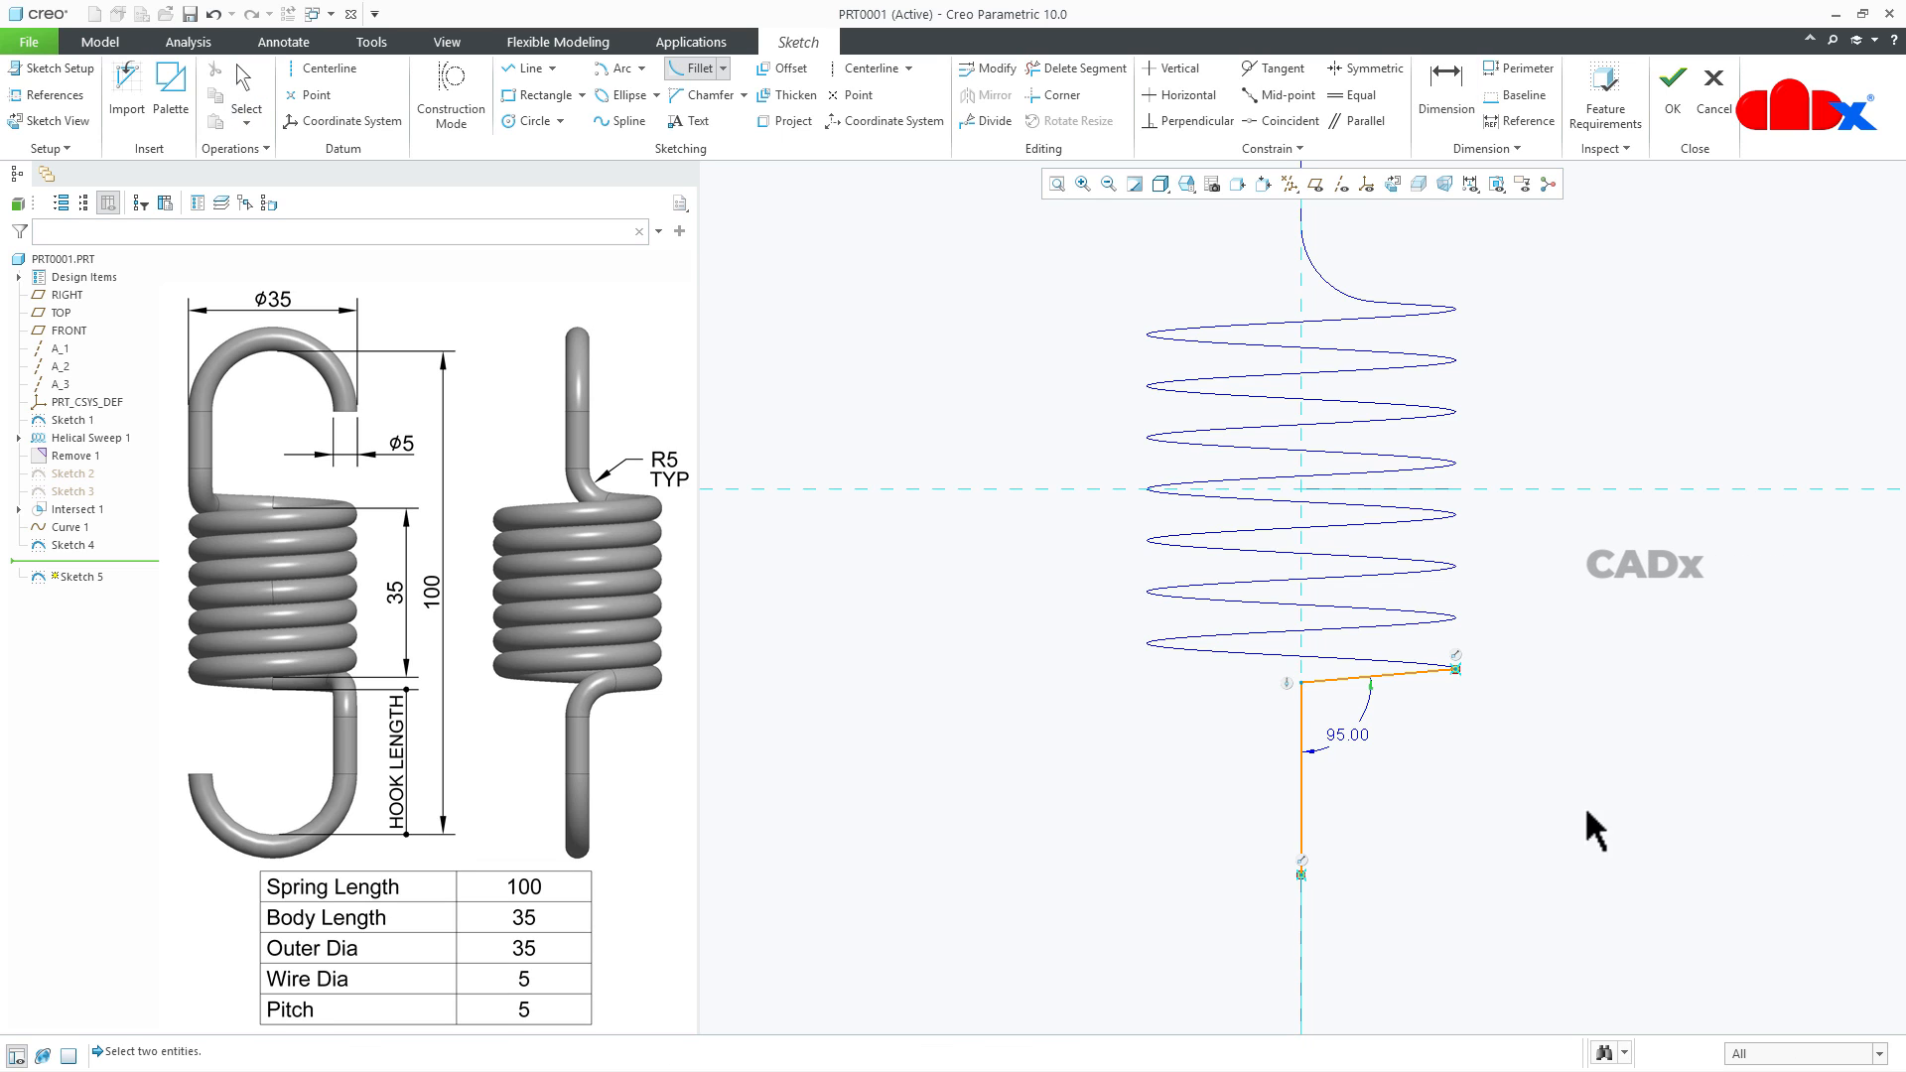
click(1306, 748)
middle_click(1461, 779)
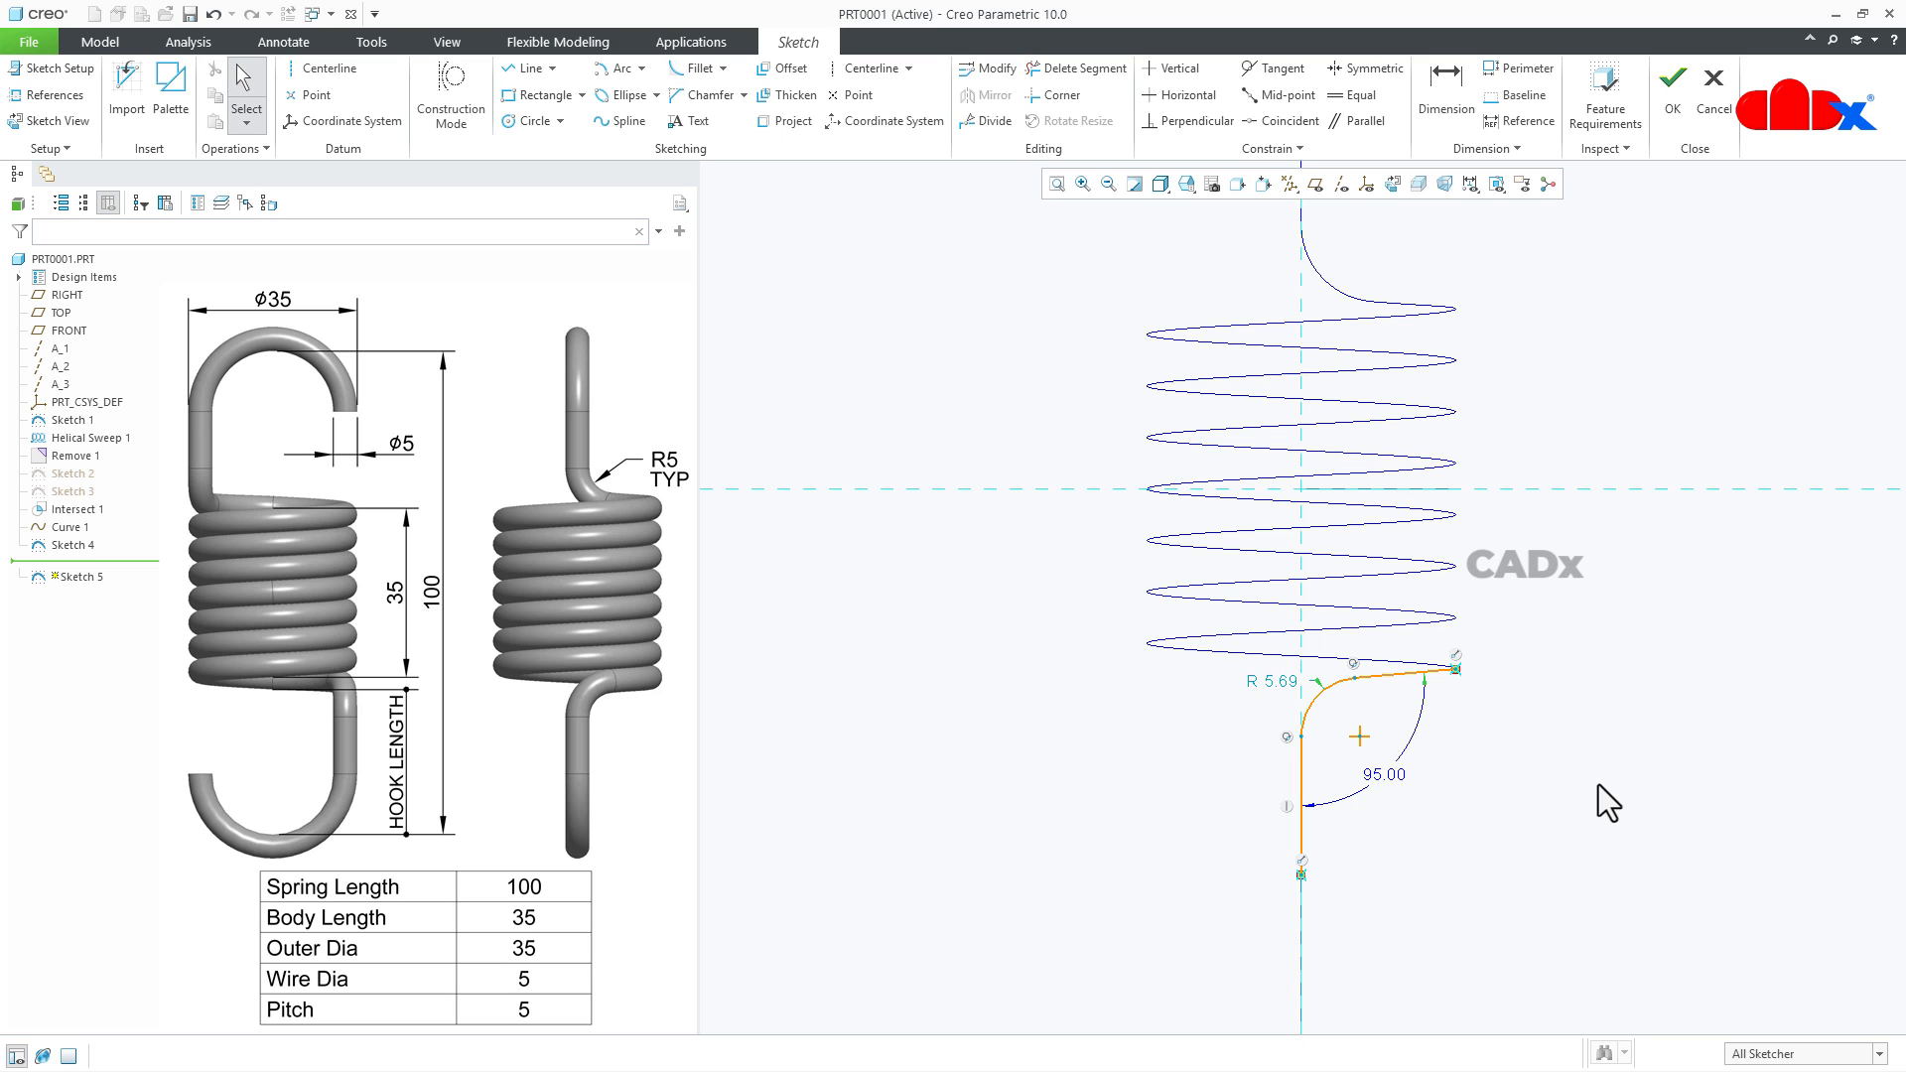
- Offset the fillet arc by -2.5 towards its centre
click(788, 68)
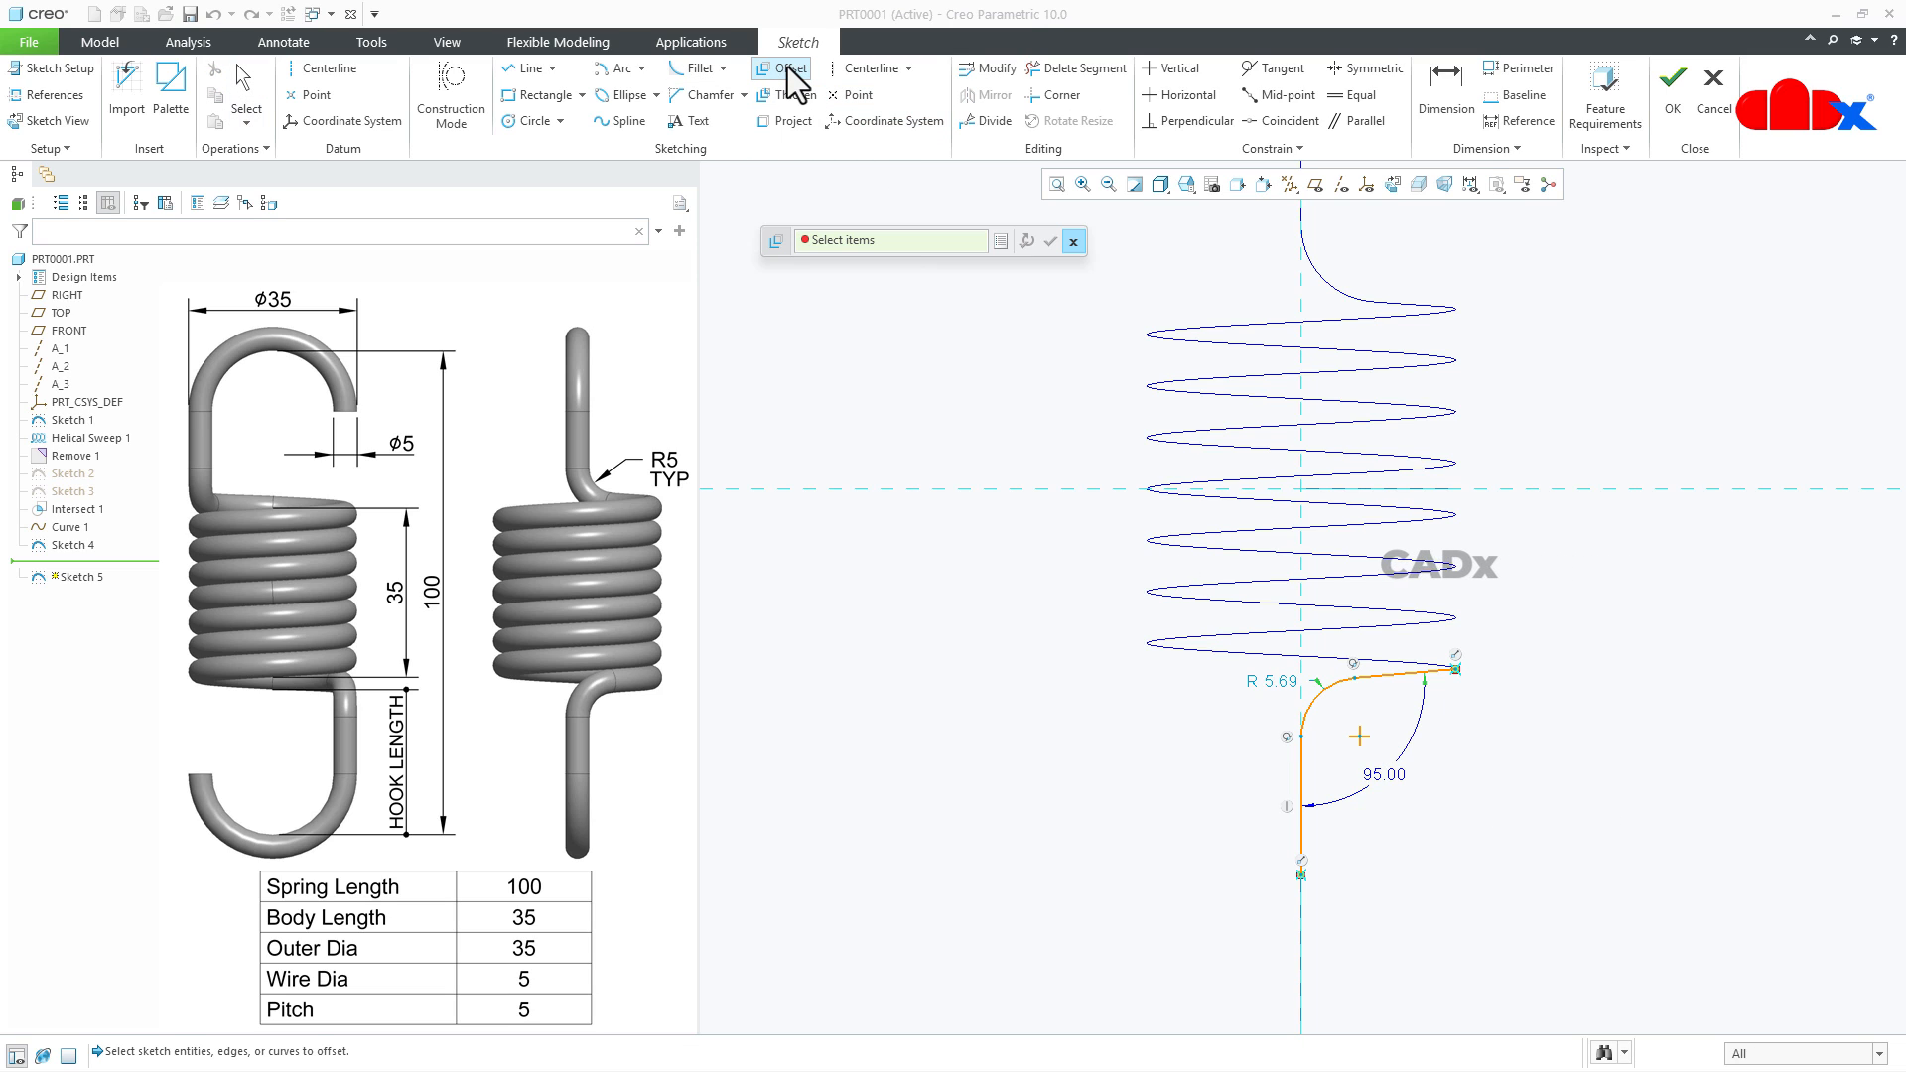
click(1318, 707)
text(-)
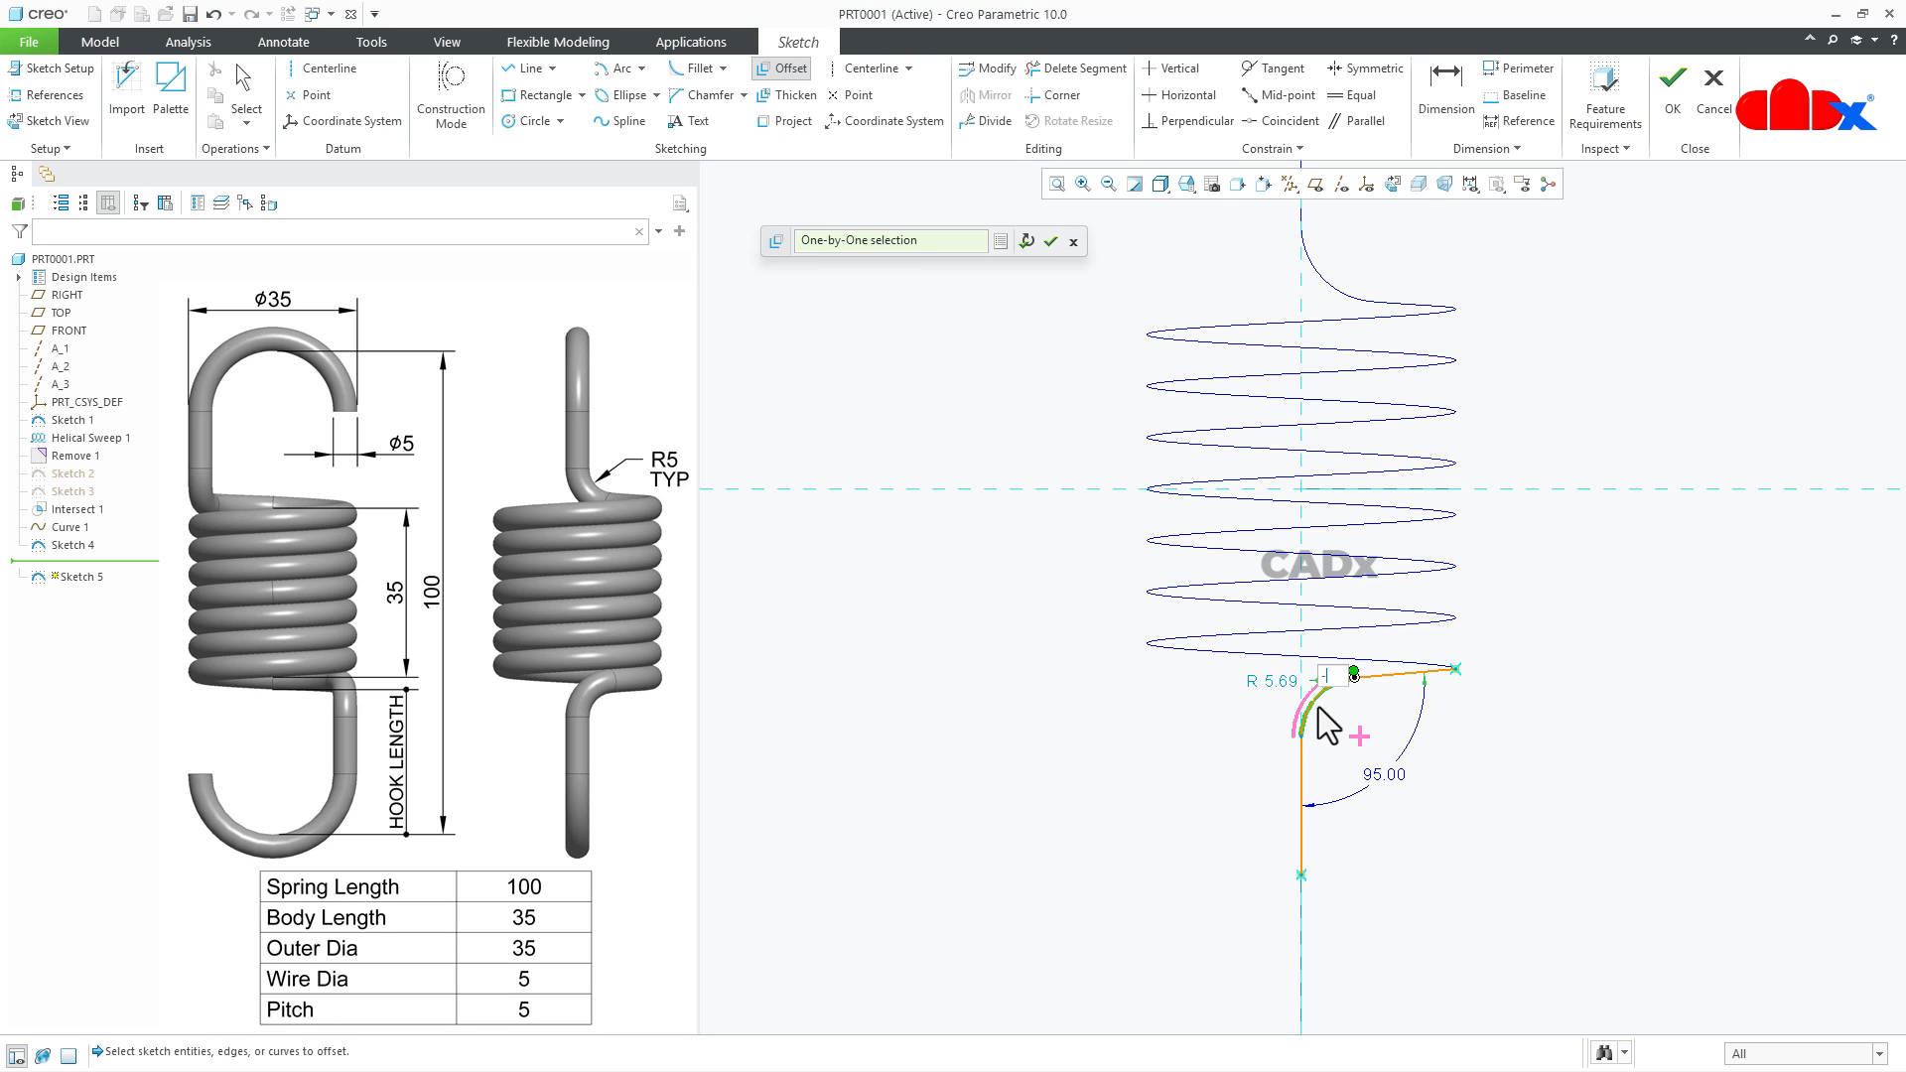
text(2.5)
key(Return)
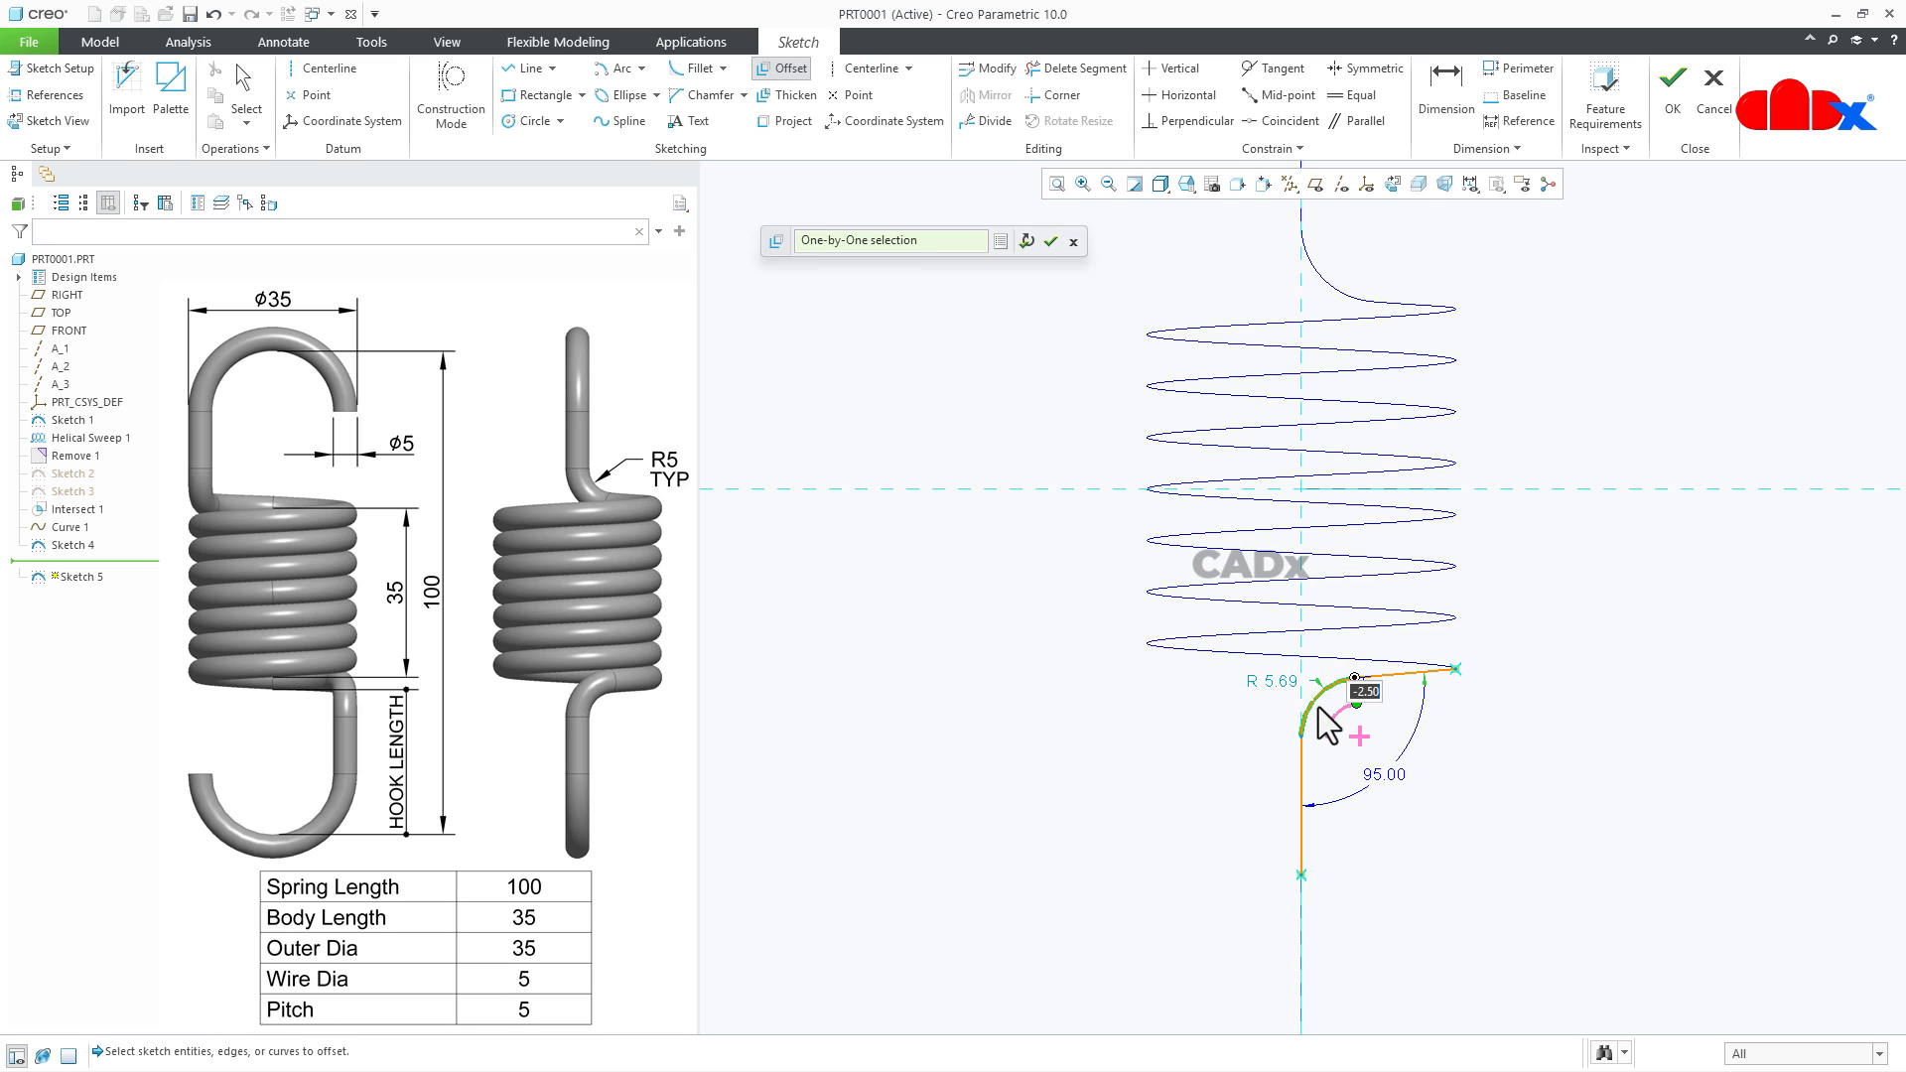
click(1050, 243)
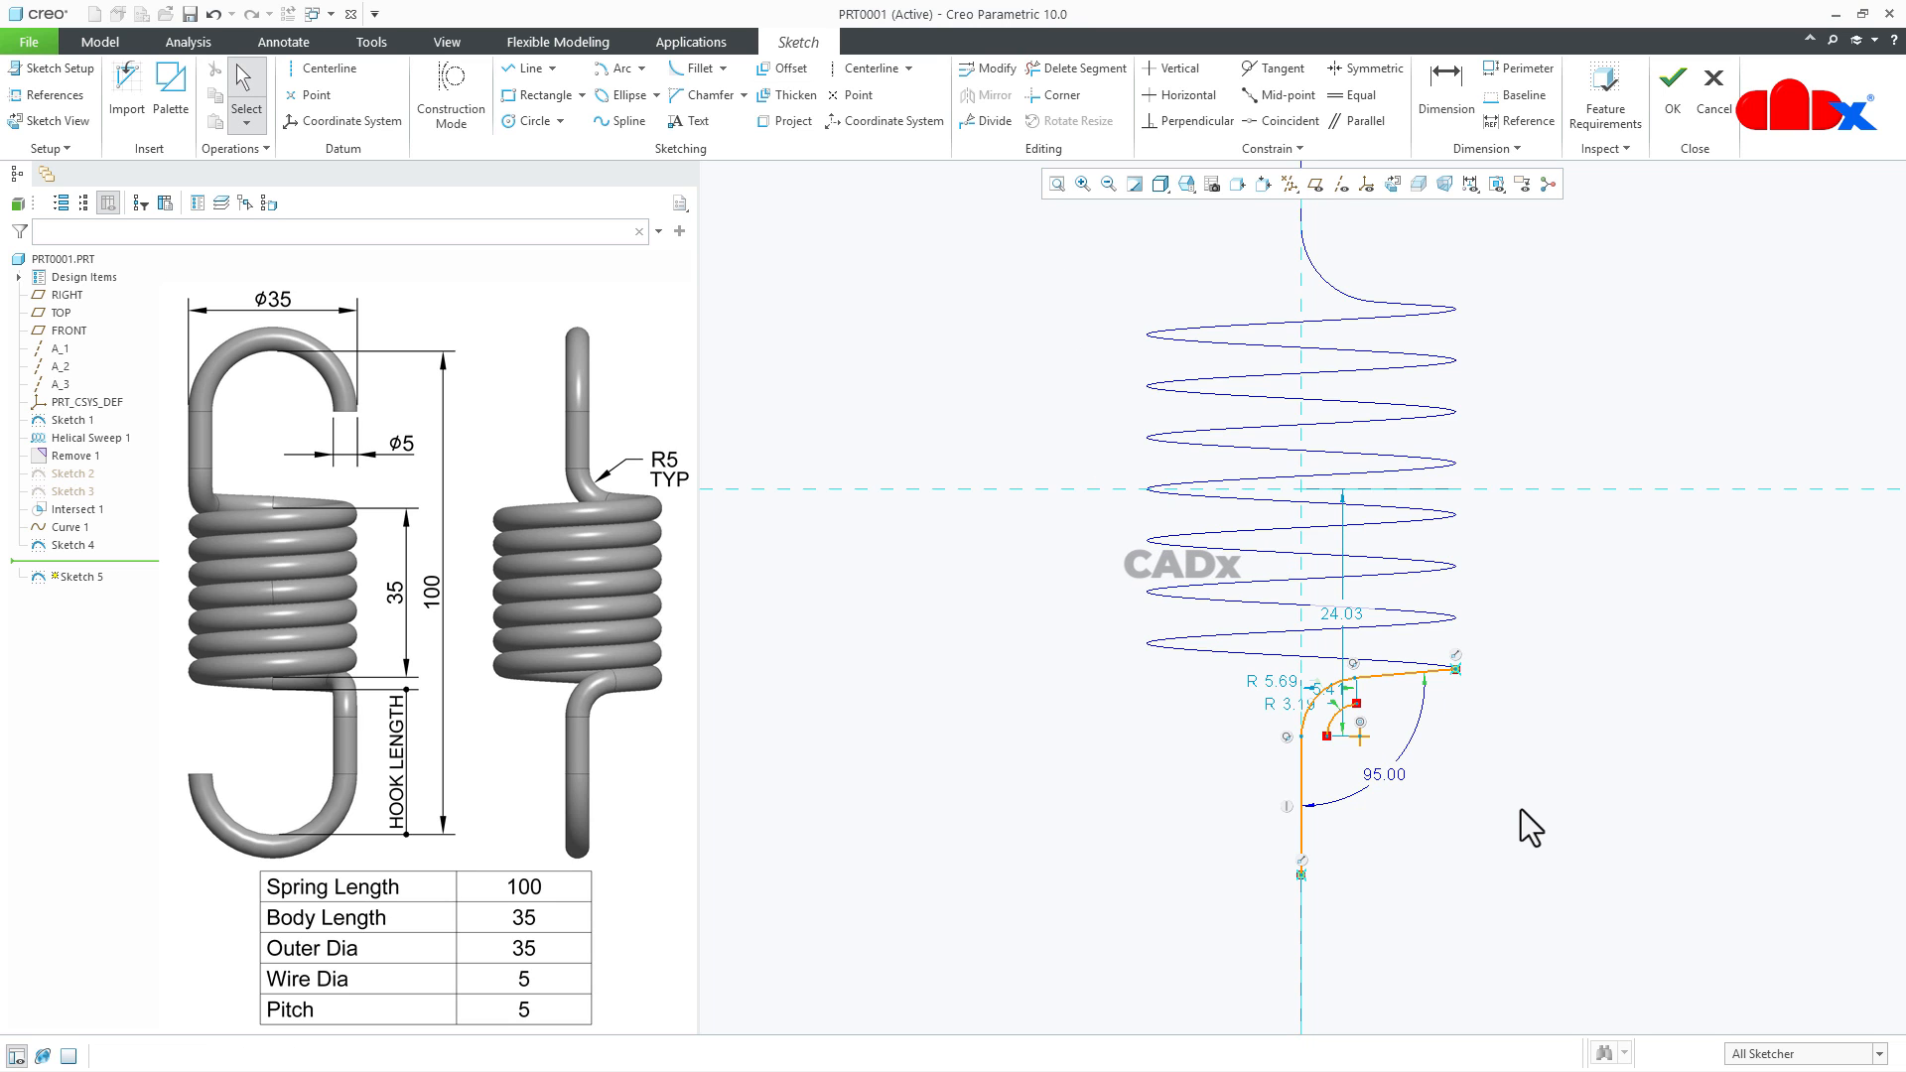
- Align the upper ends of the fillet and offset arcs with a Vertical constraint and their lower ends with a Horizontal constraint
scroll(1342, 759, down, 5)
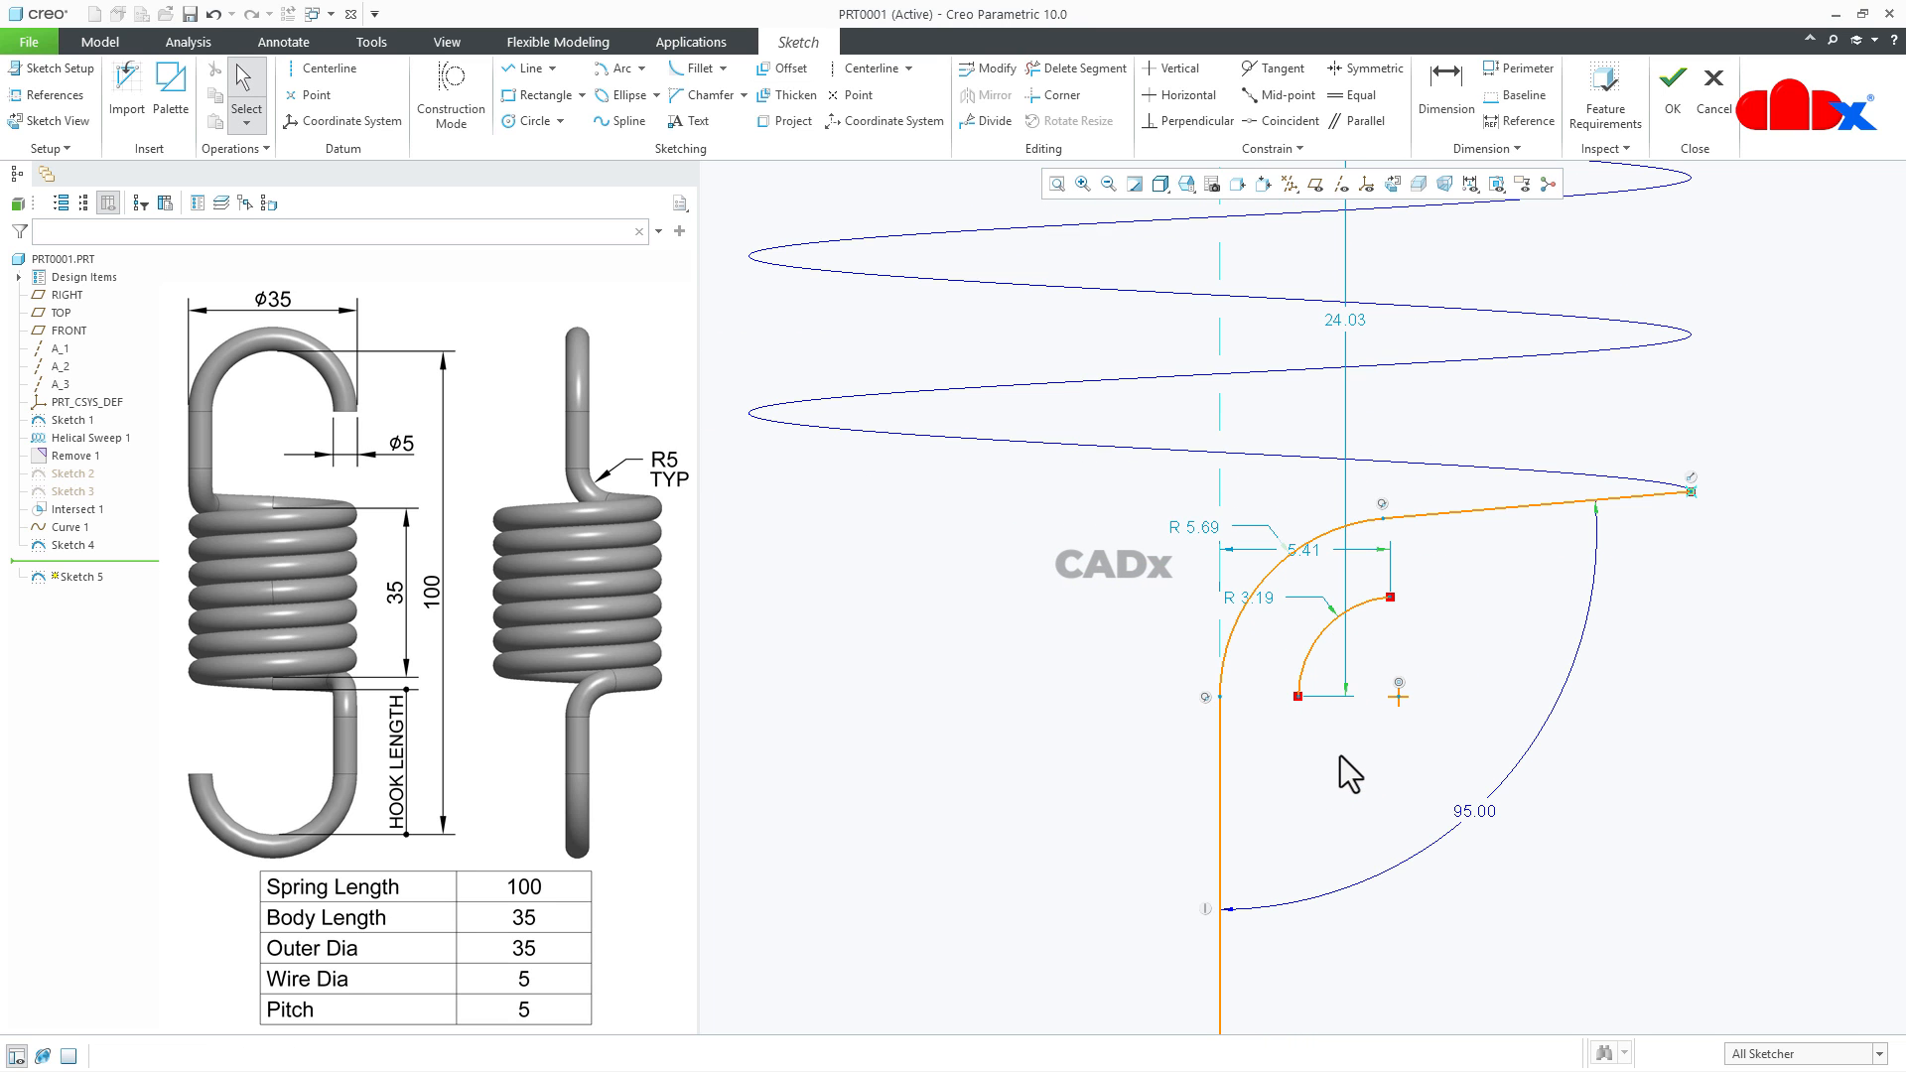
click(1177, 68)
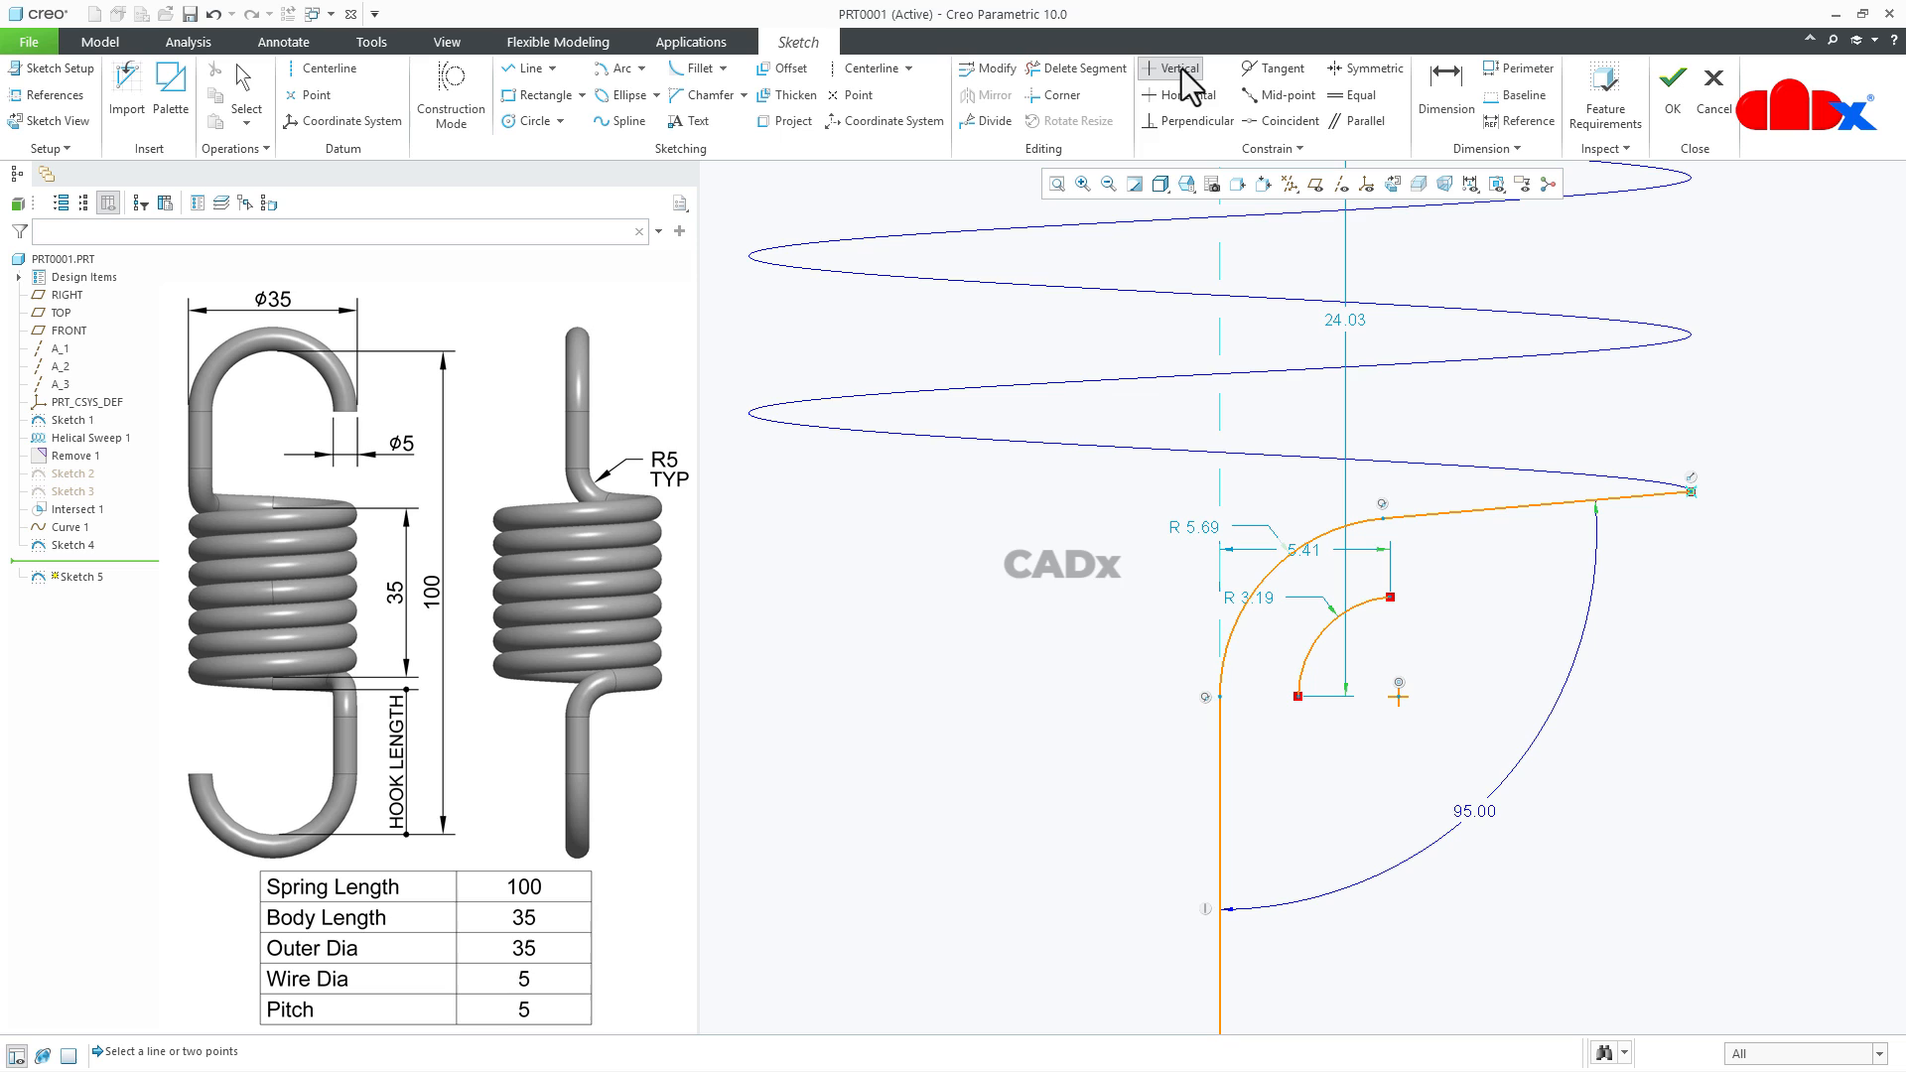
click(1382, 517)
click(1389, 596)
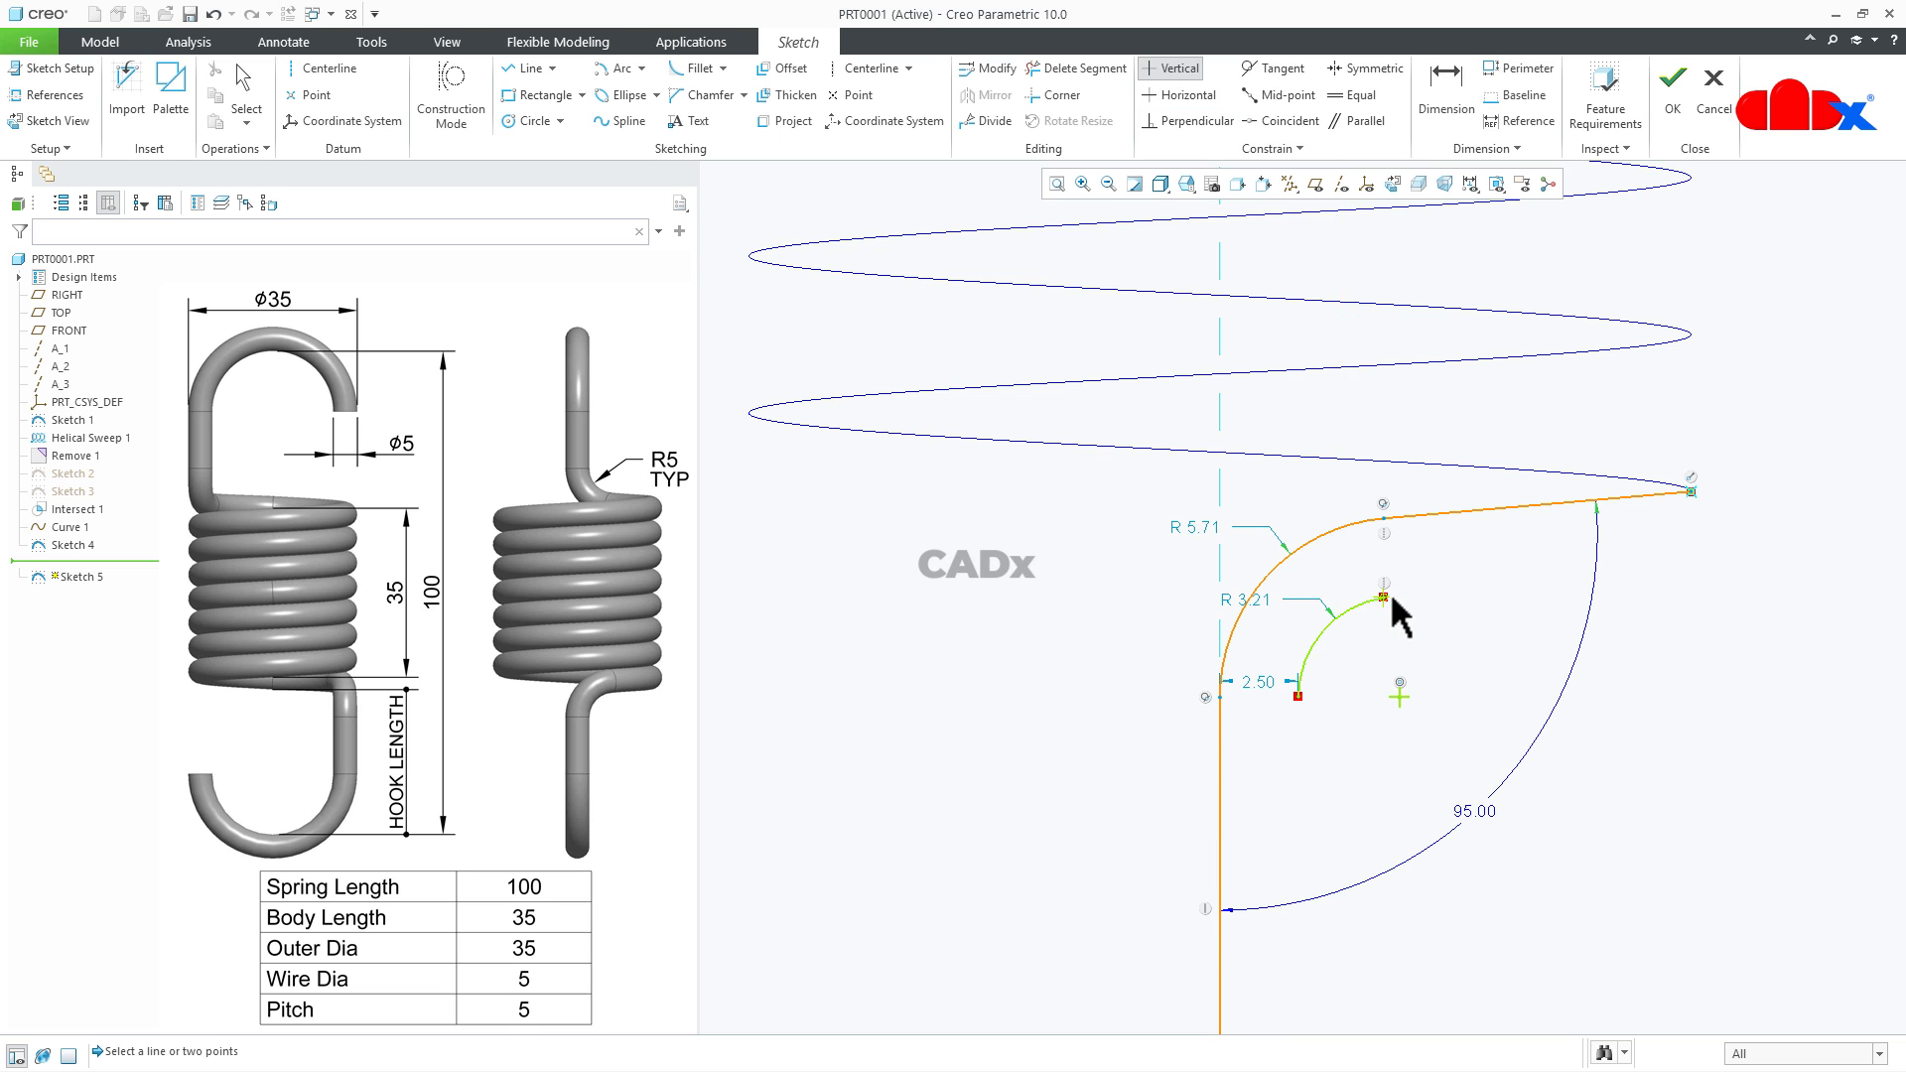
click(1185, 99)
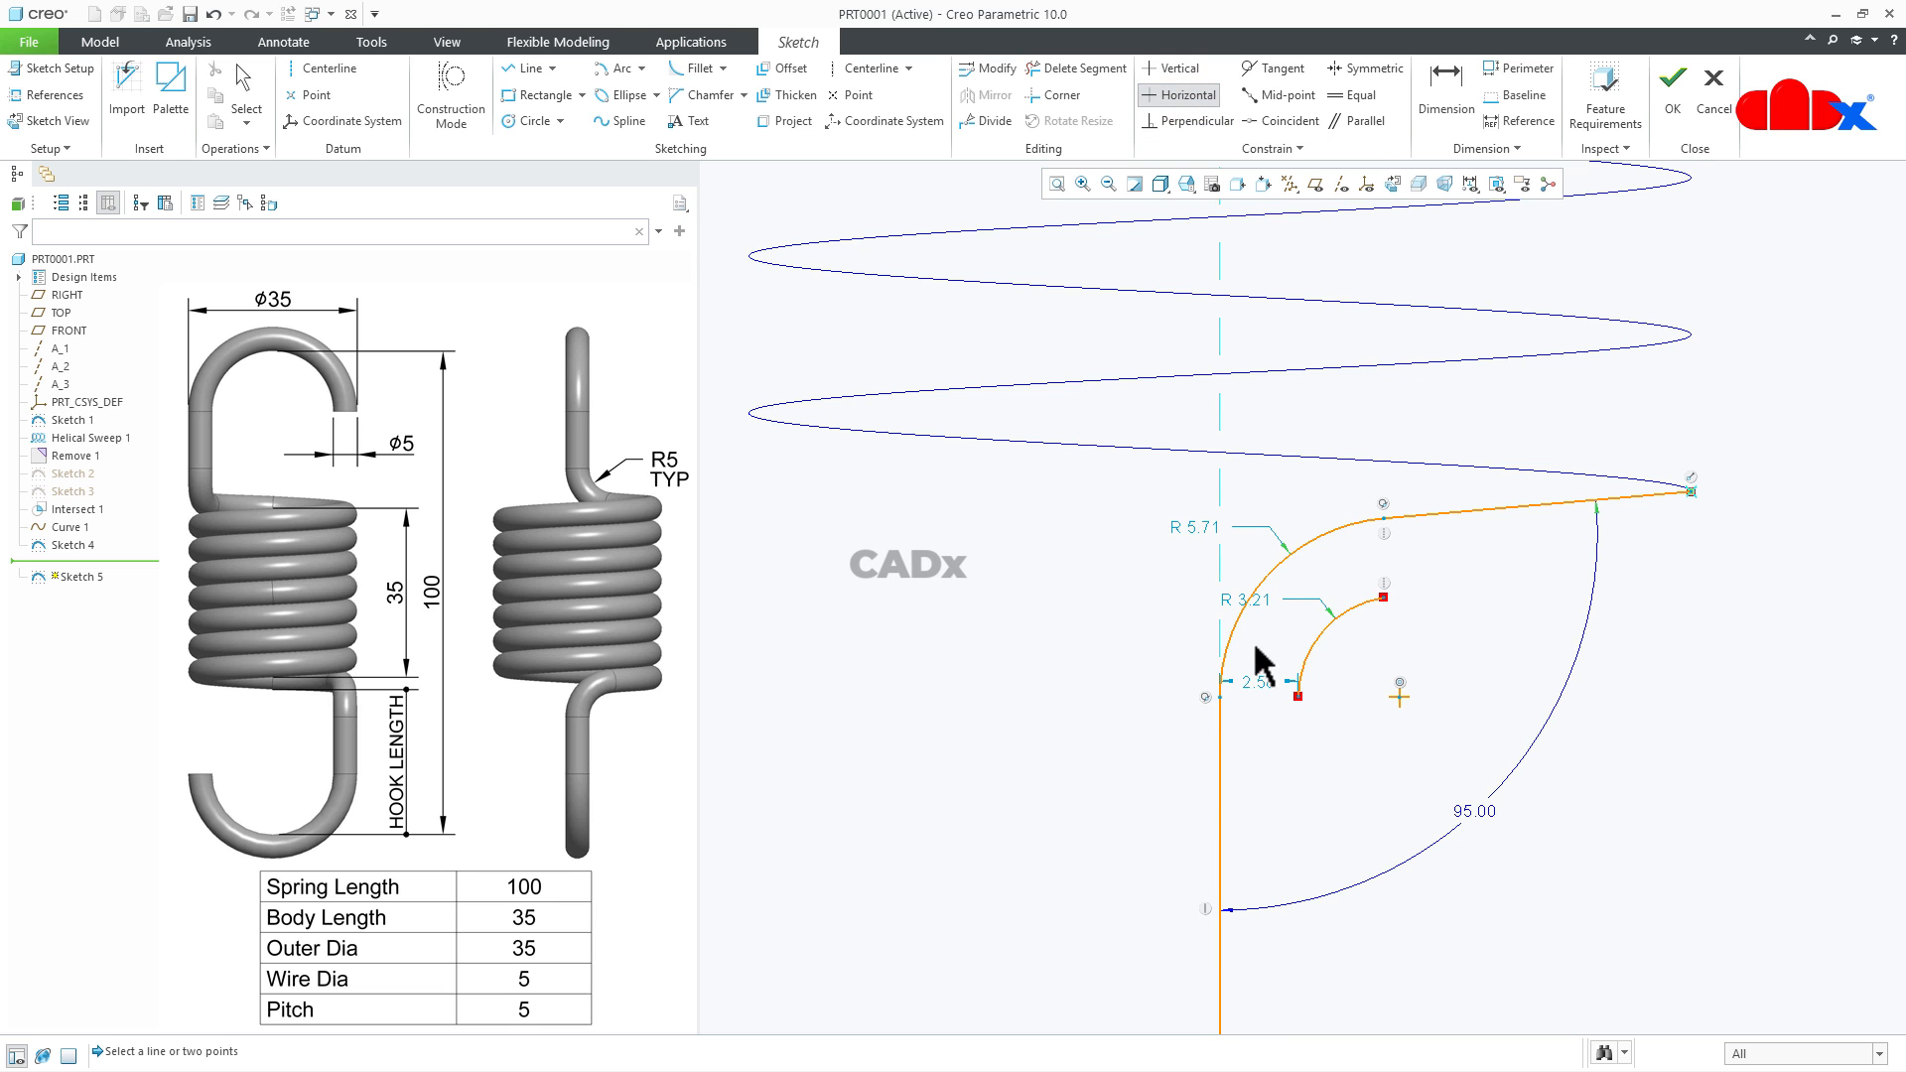
click(1221, 697)
click(1297, 696)
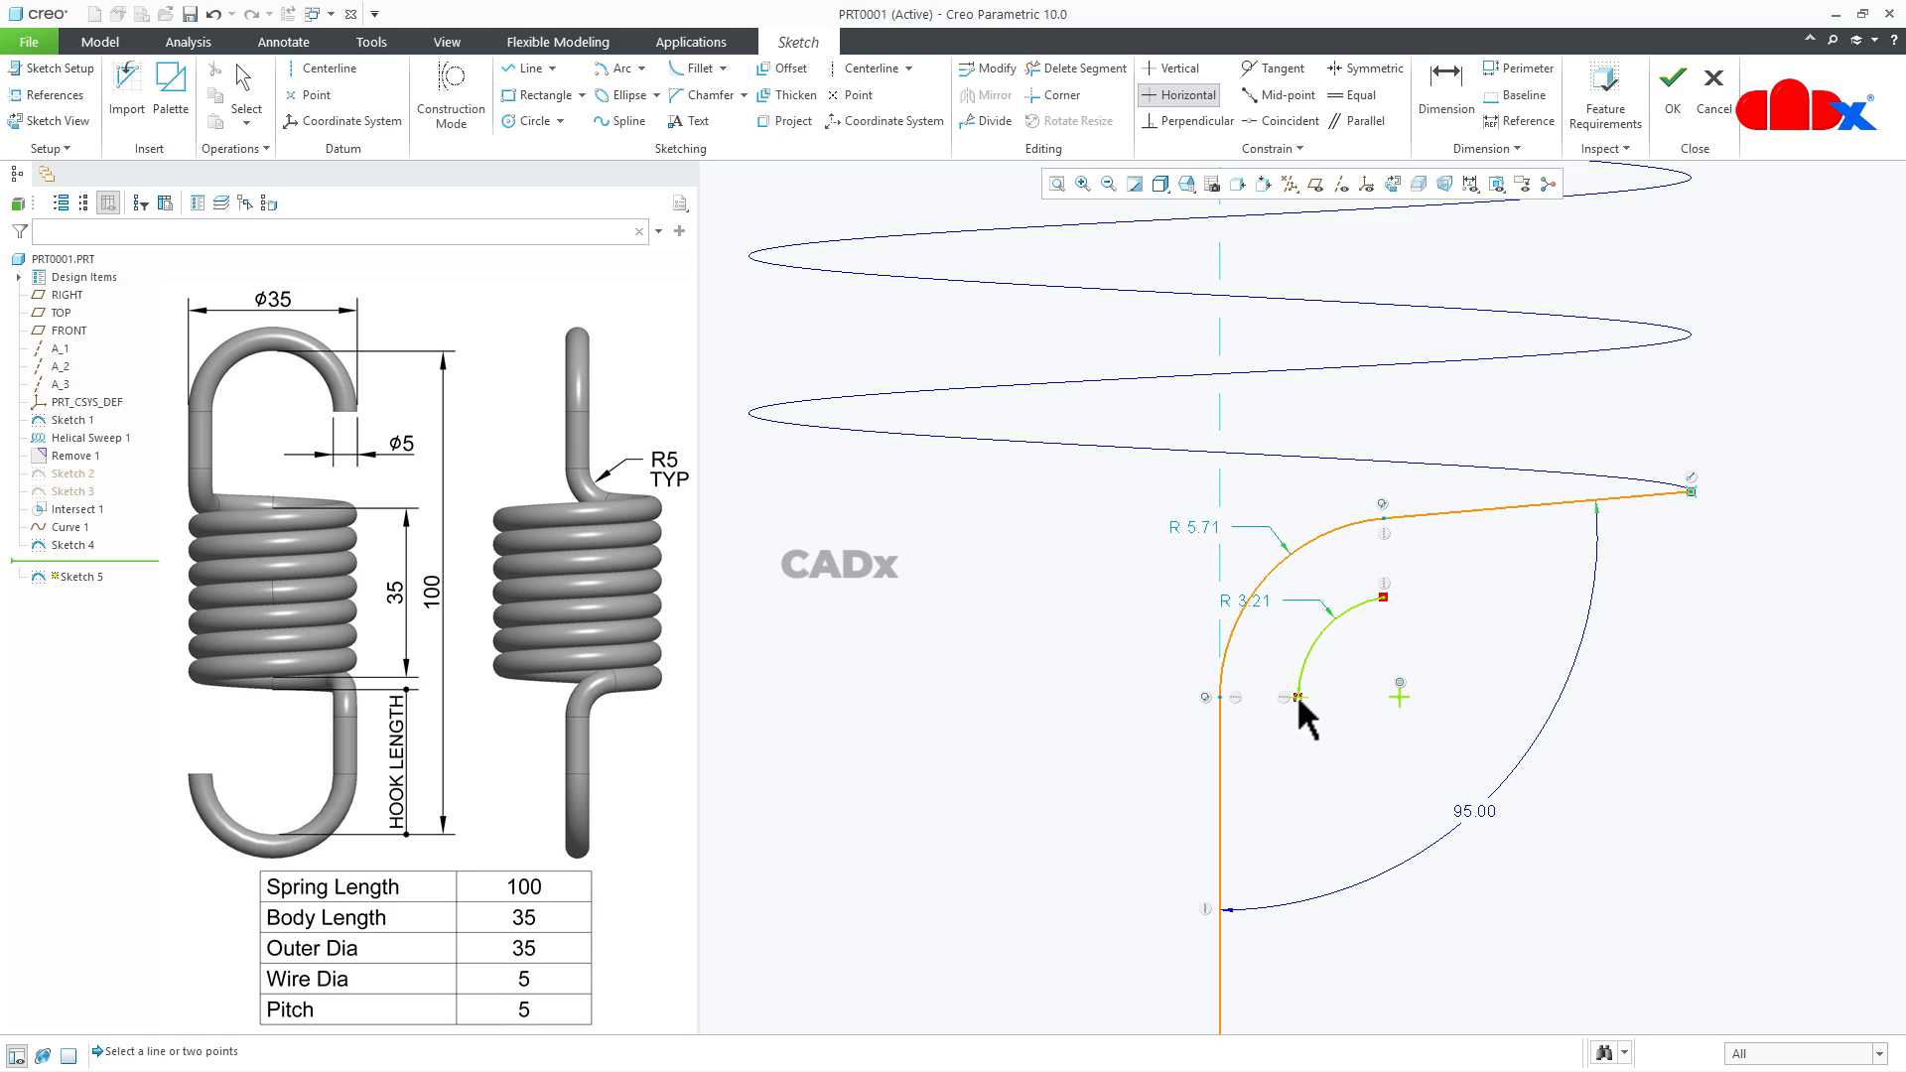
middle_click(1308, 749)
- Dimension the distance between the two arcs' lower ends as 2.5 and set the inner arc's radius to 5
right_click(1308, 755)
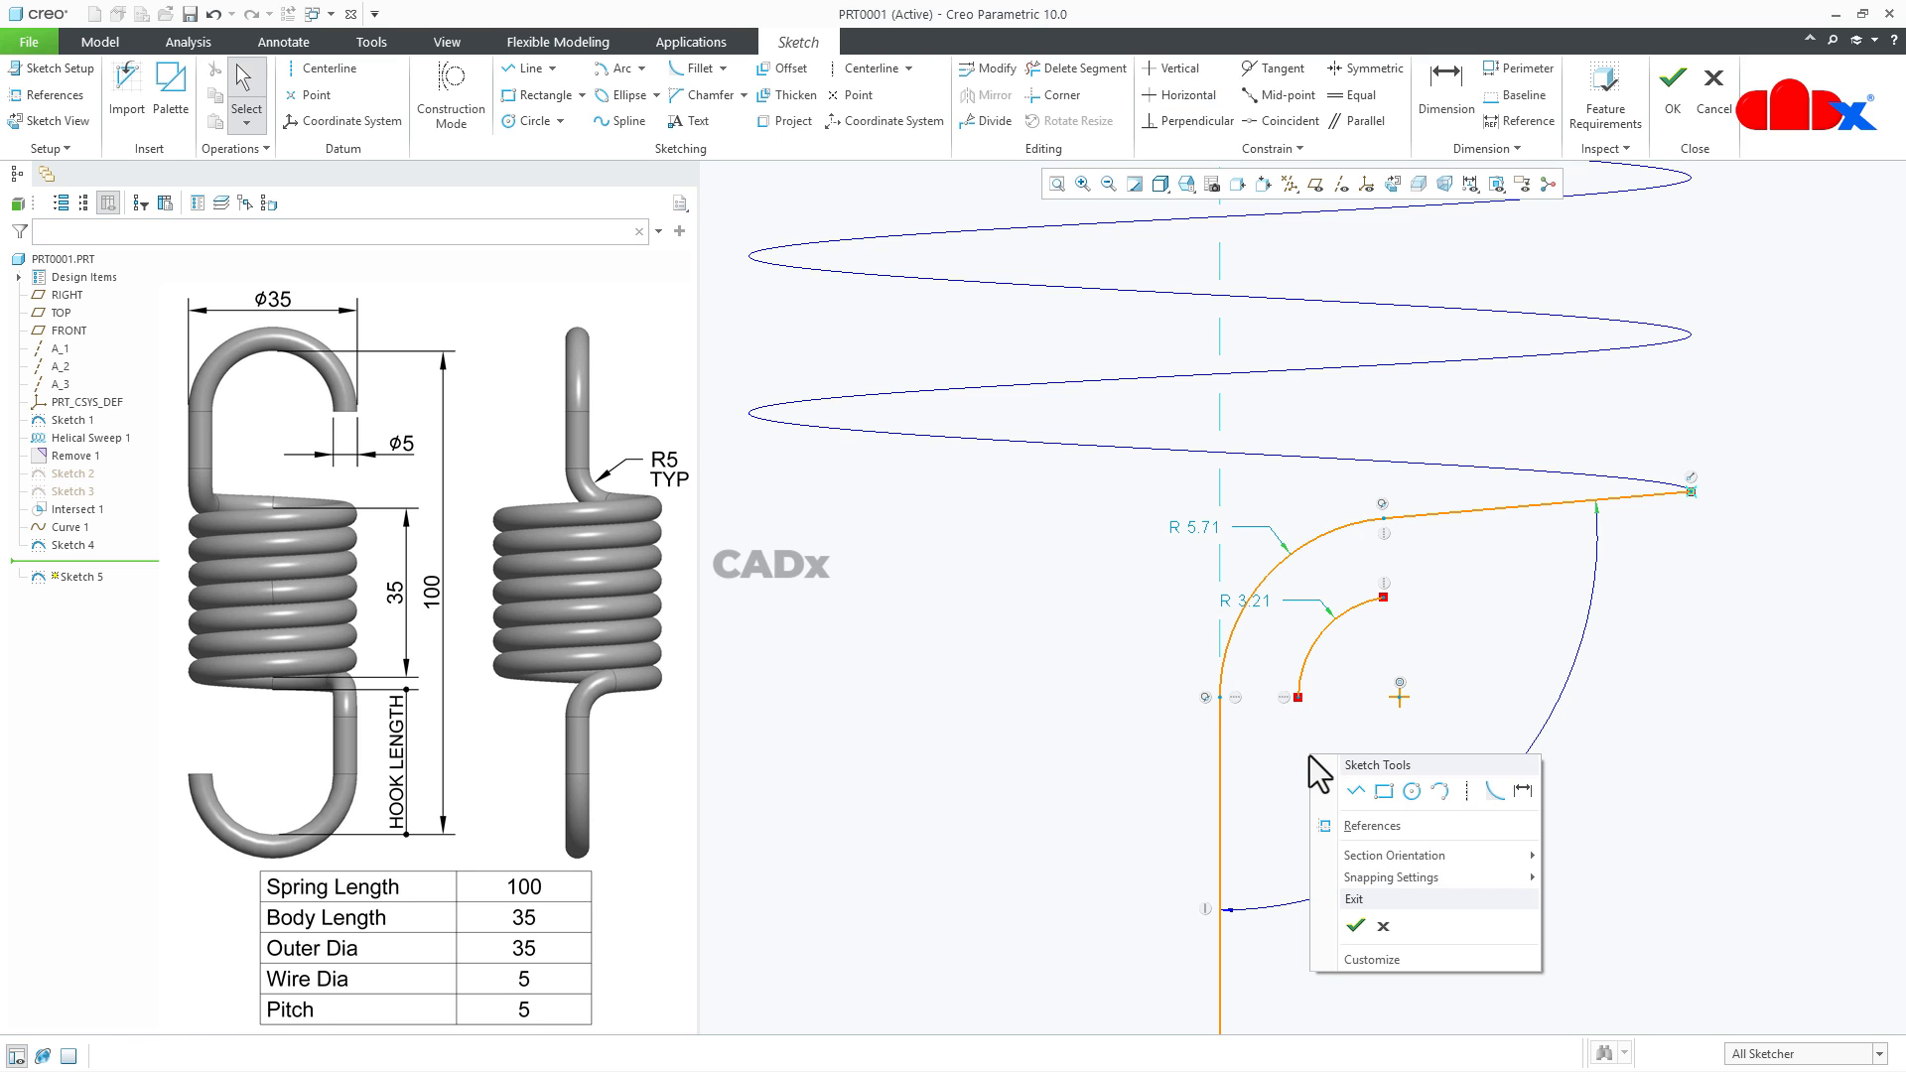
click(1521, 791)
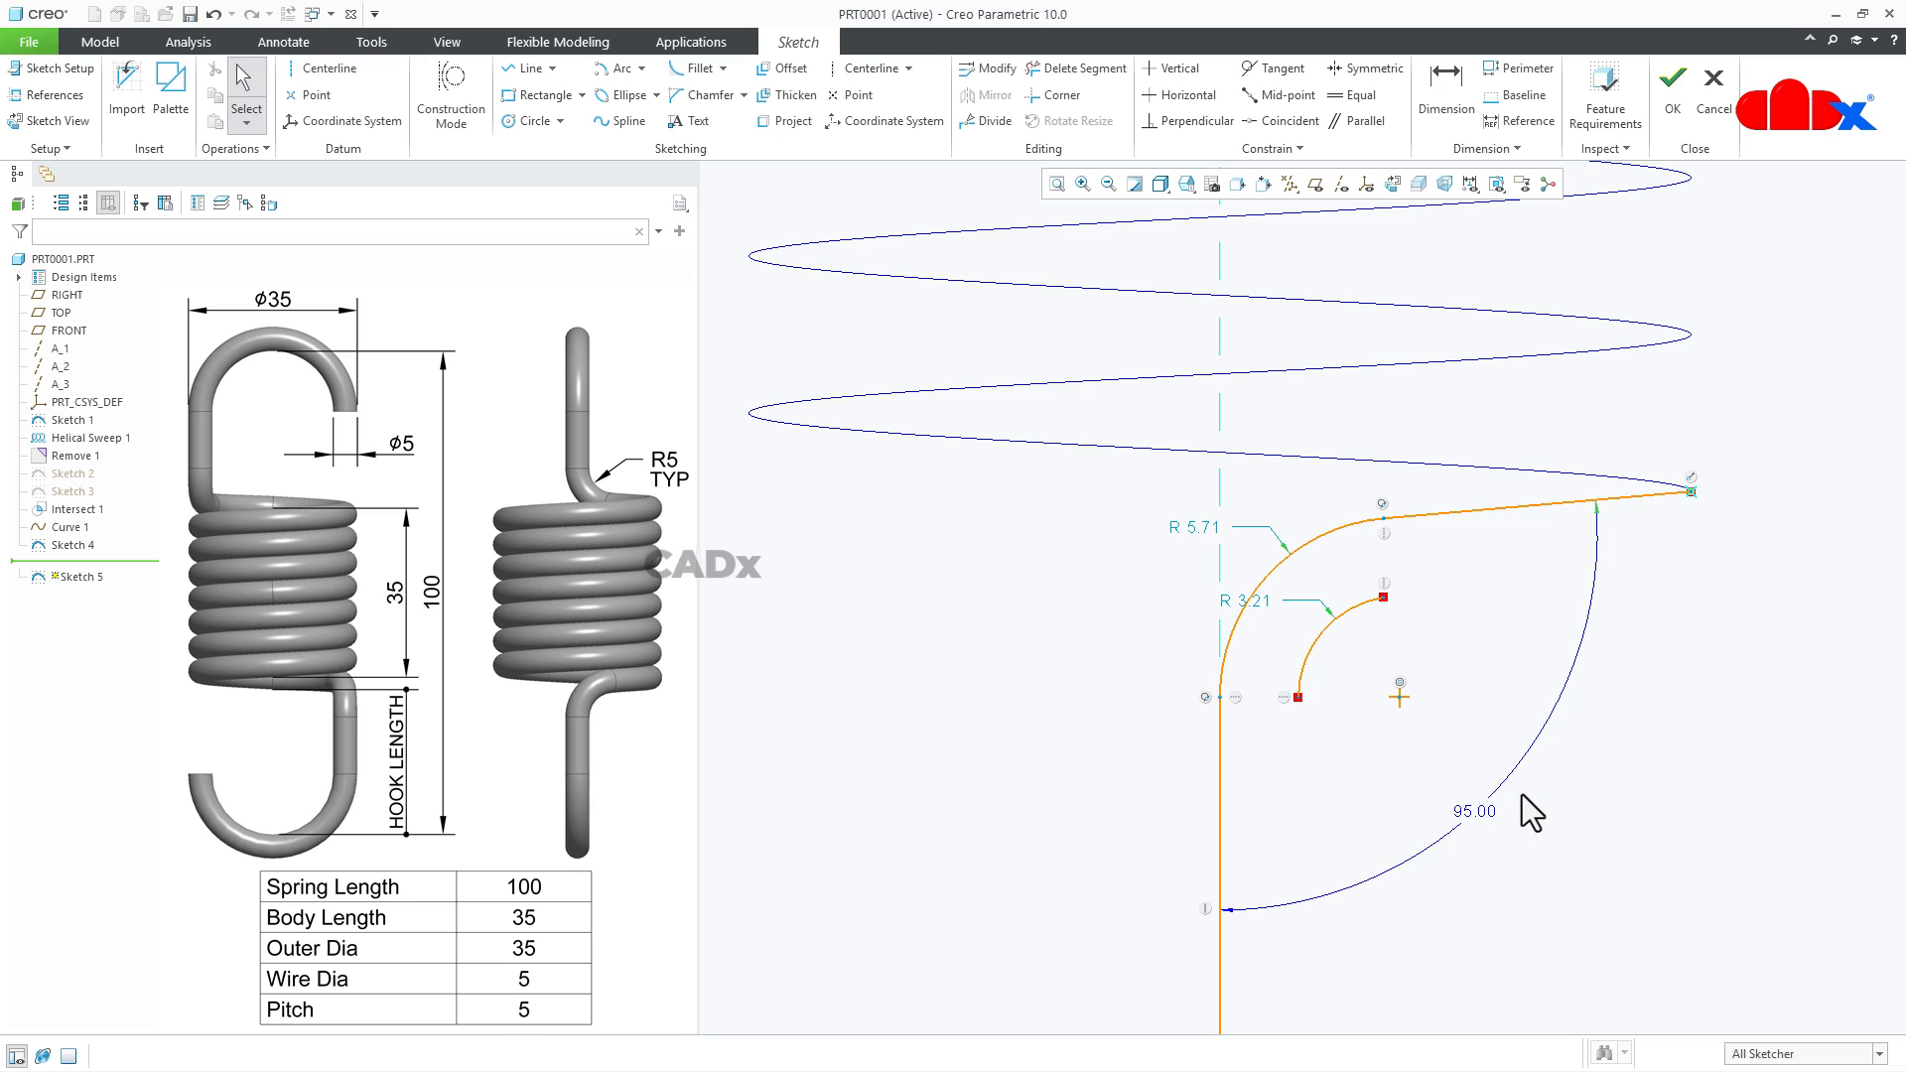
click(1299, 697)
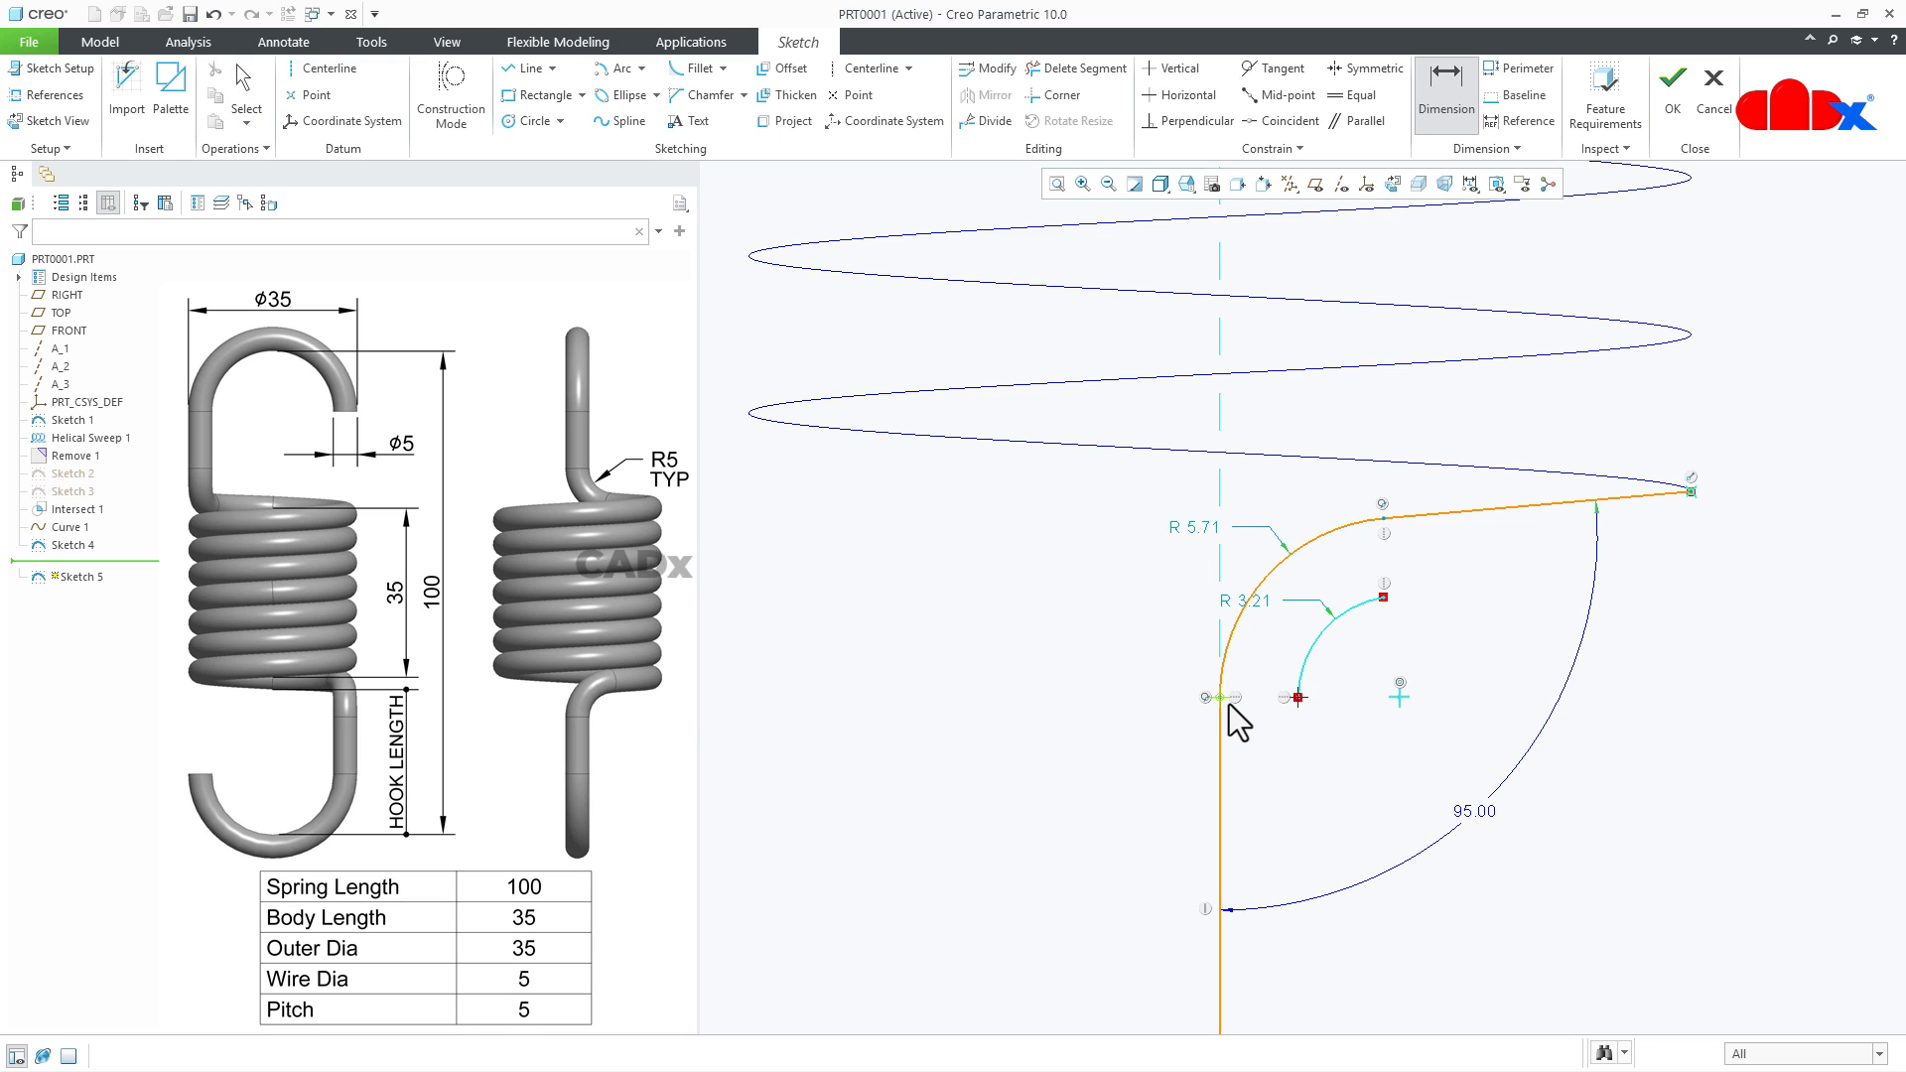
click(1222, 700)
middle_click(1253, 743)
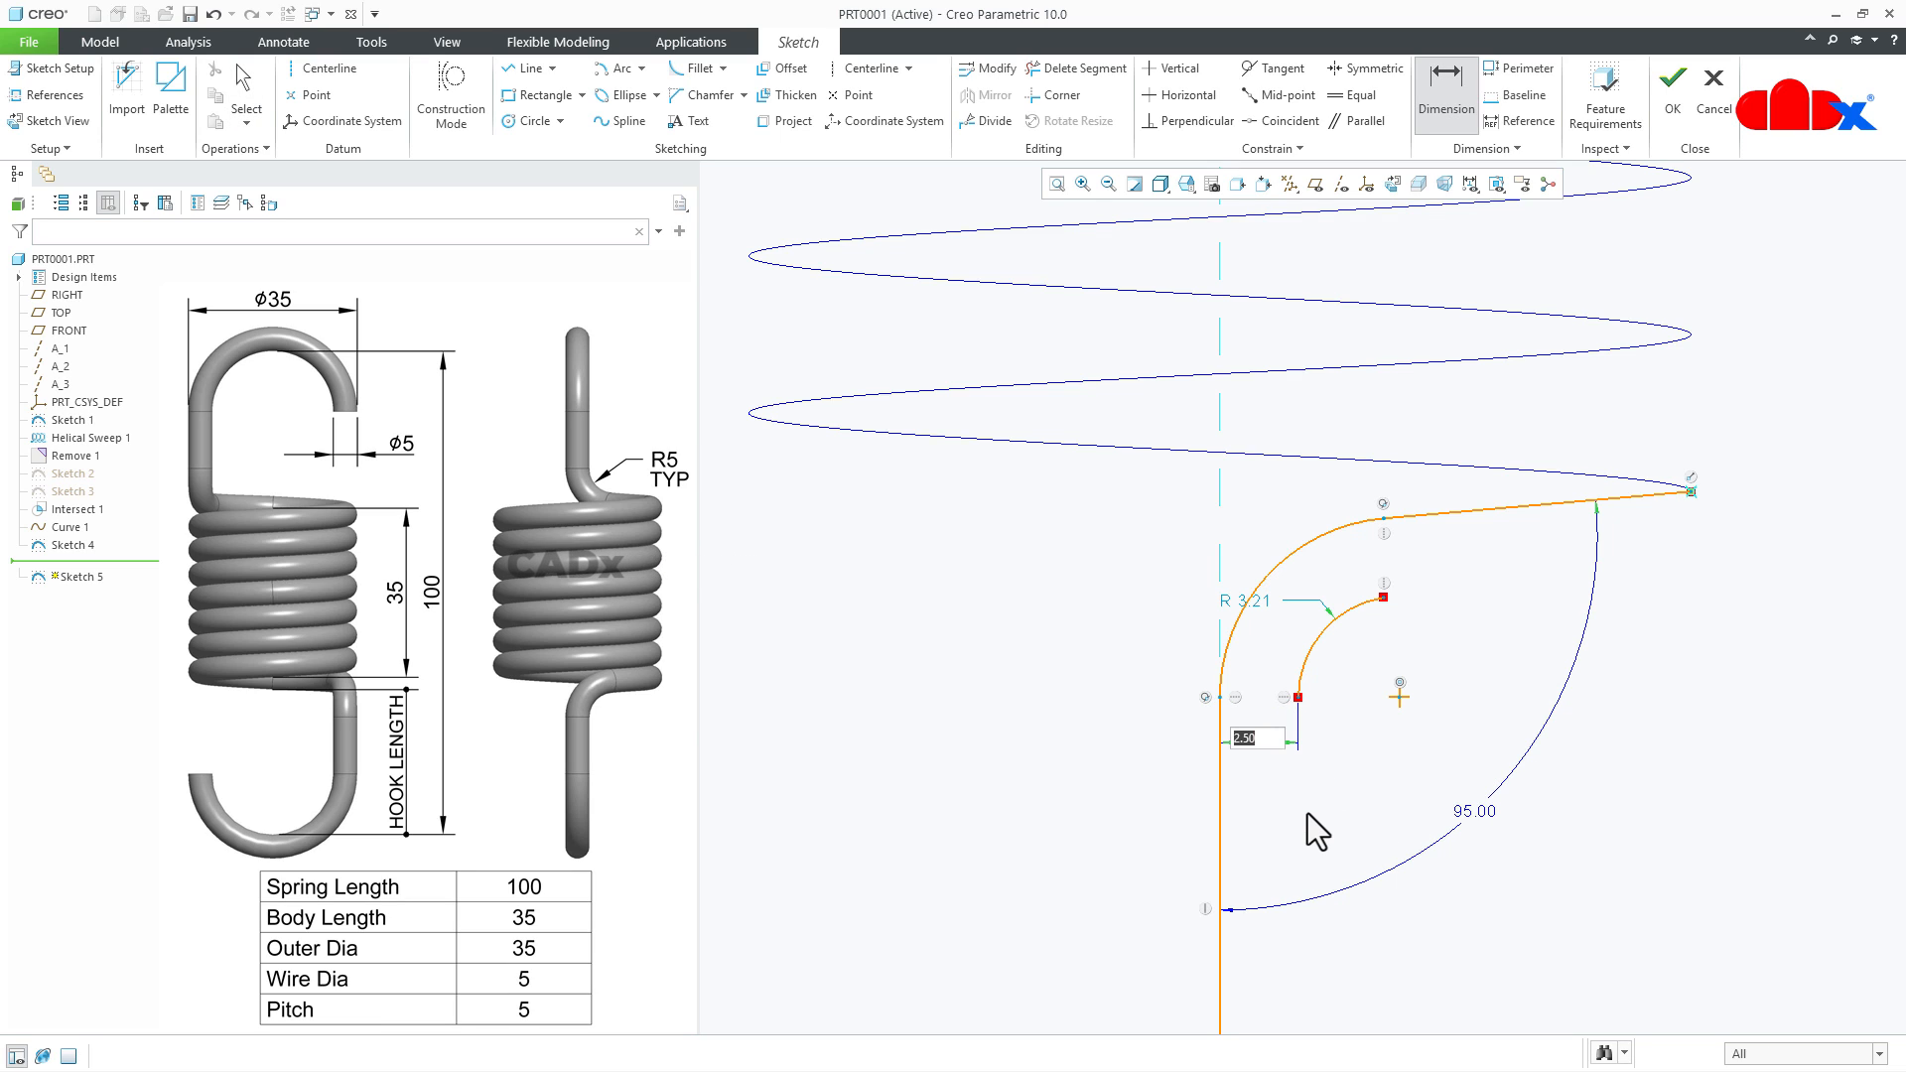
key(Return)
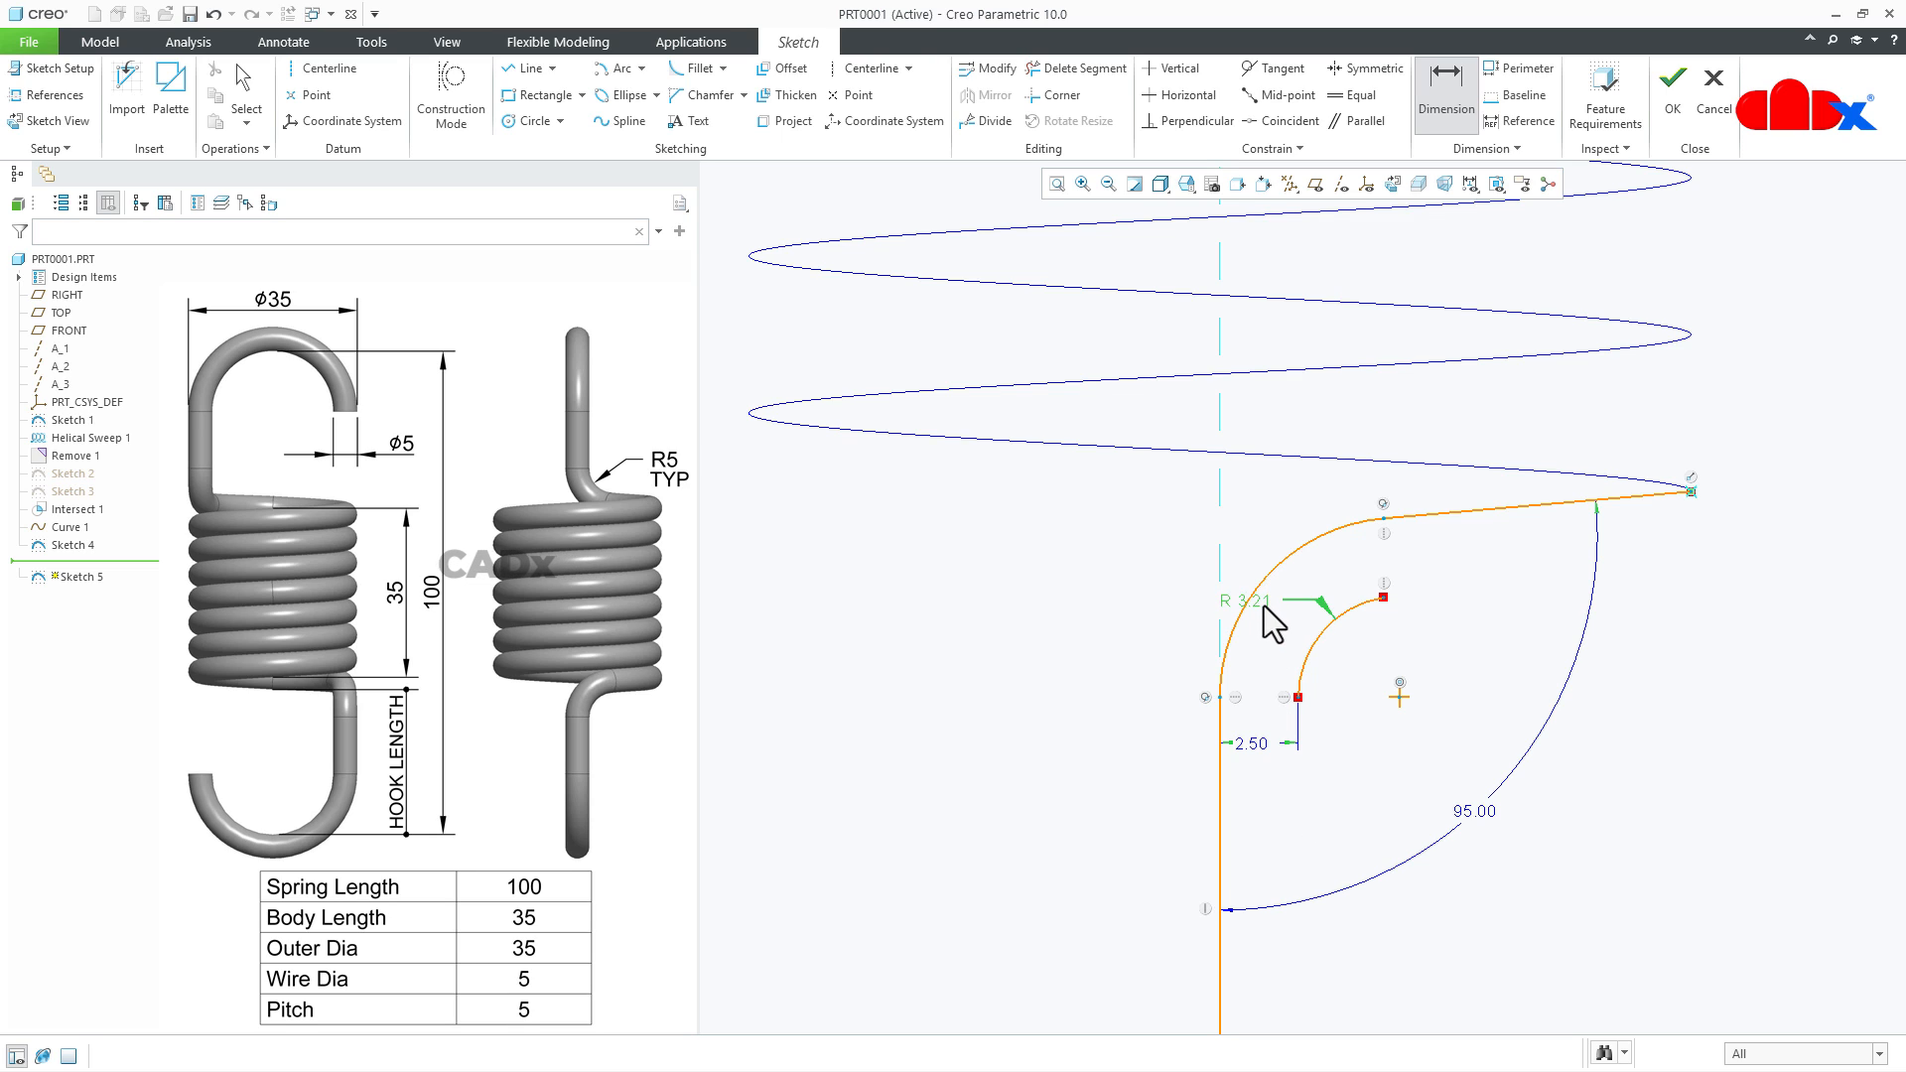
text(5)
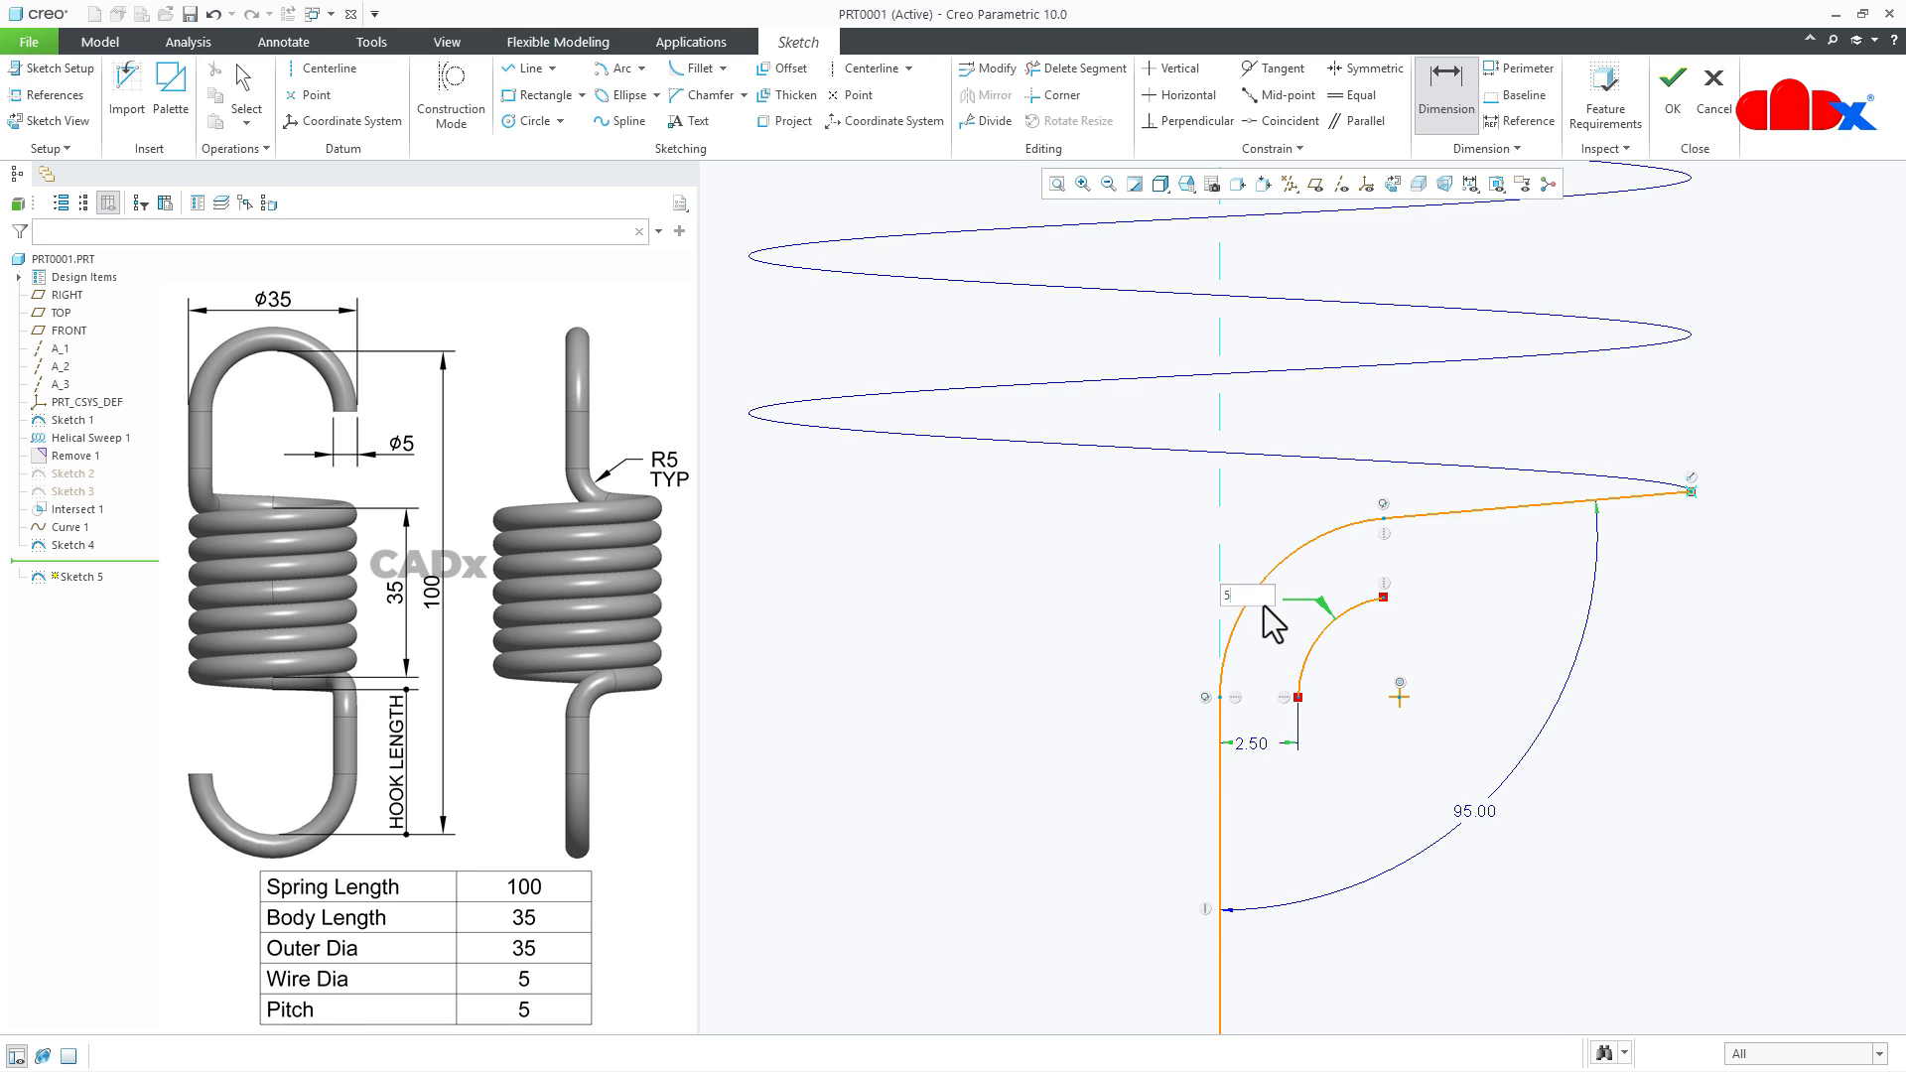
key(Return)
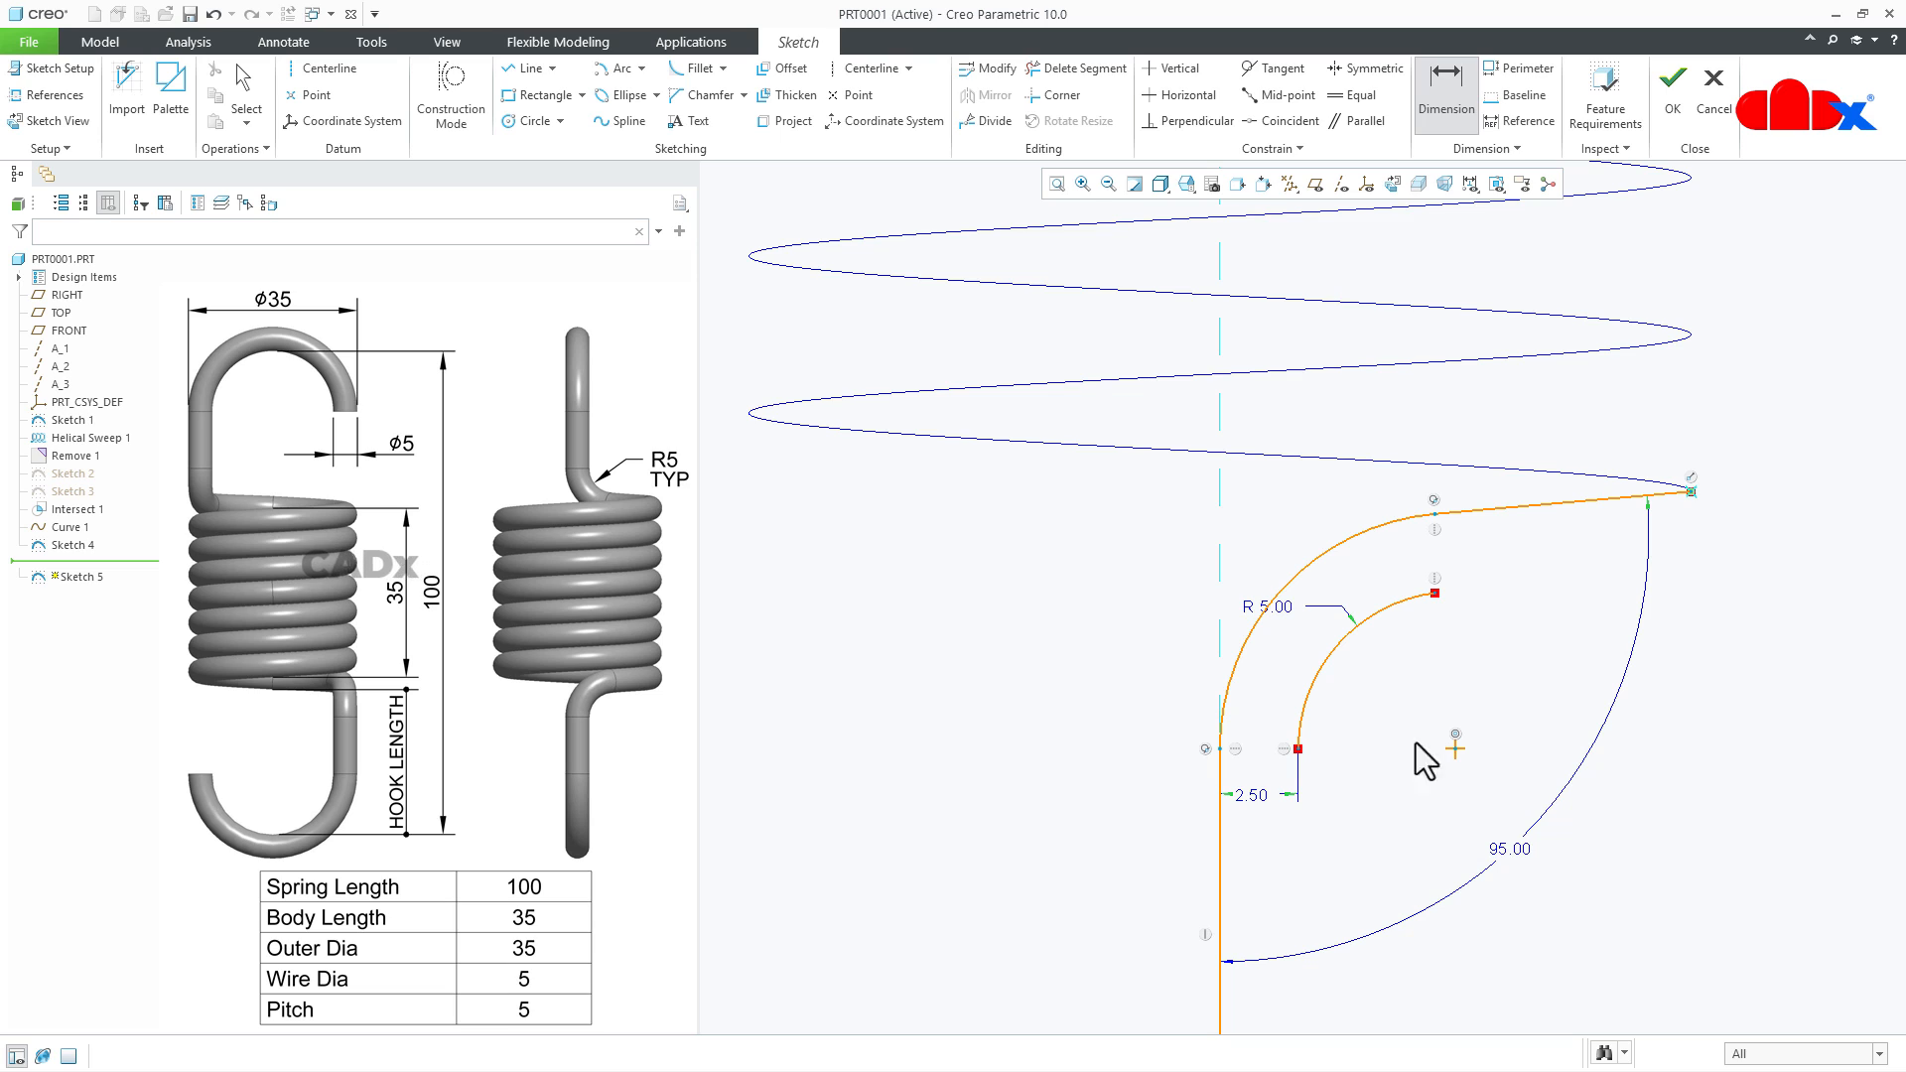
middle_click(1384, 760)
- Convert the inner offset arc and the sloping line to construction geometry, and finish the sketch
scroll(1380, 761, down, 2)
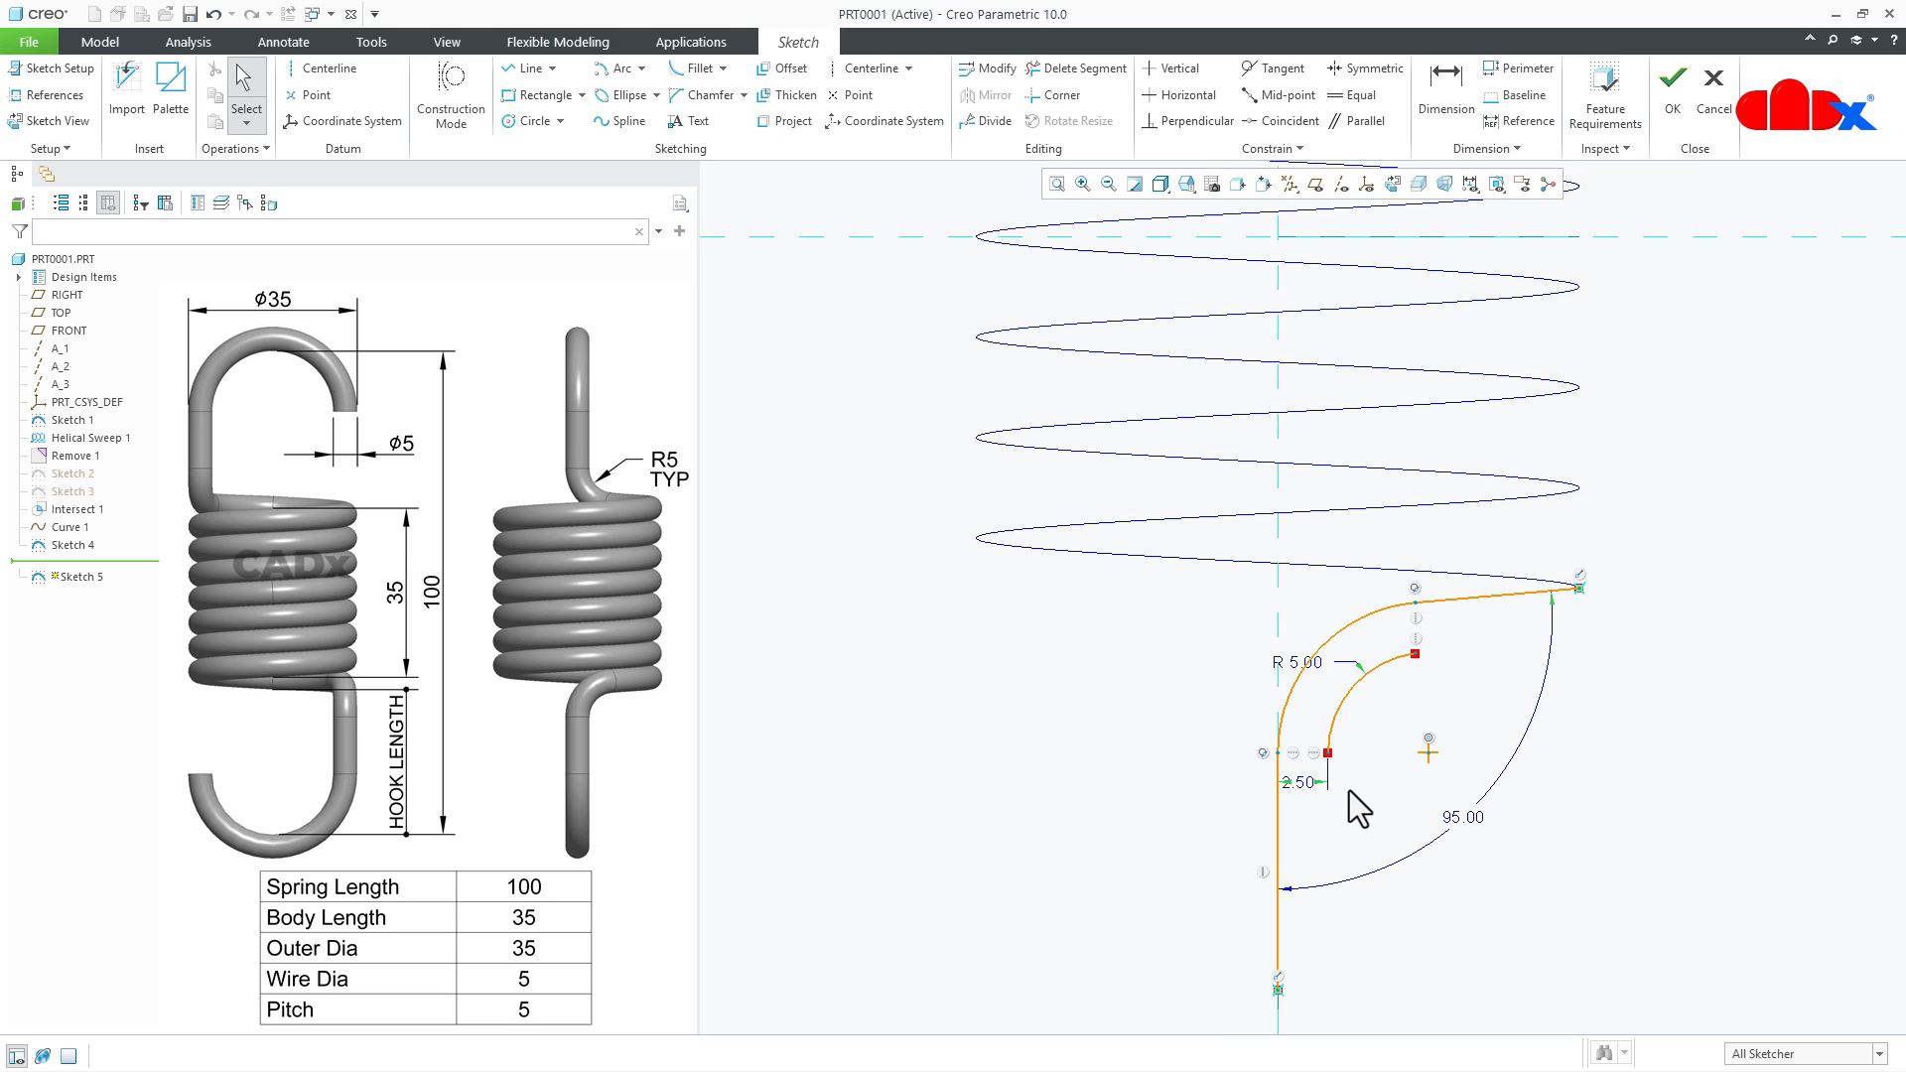
click(1340, 708)
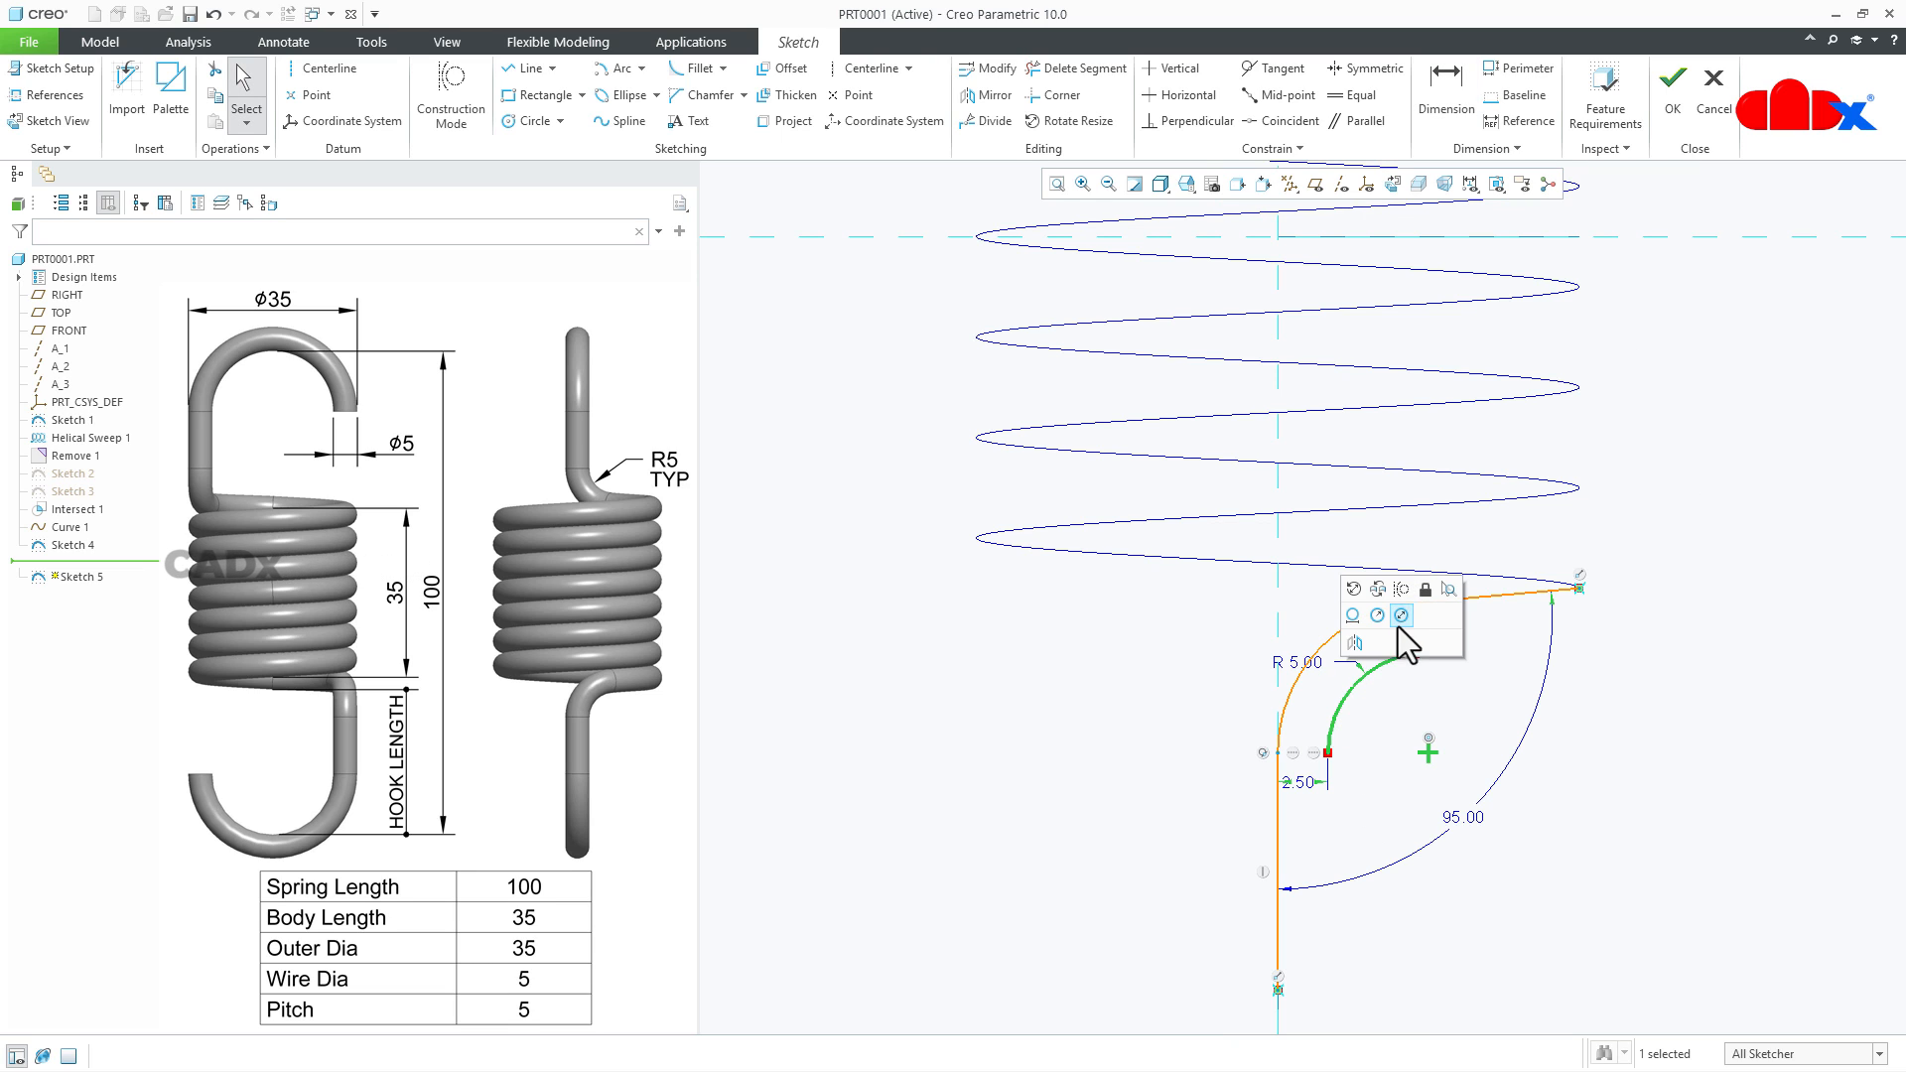
click(1400, 589)
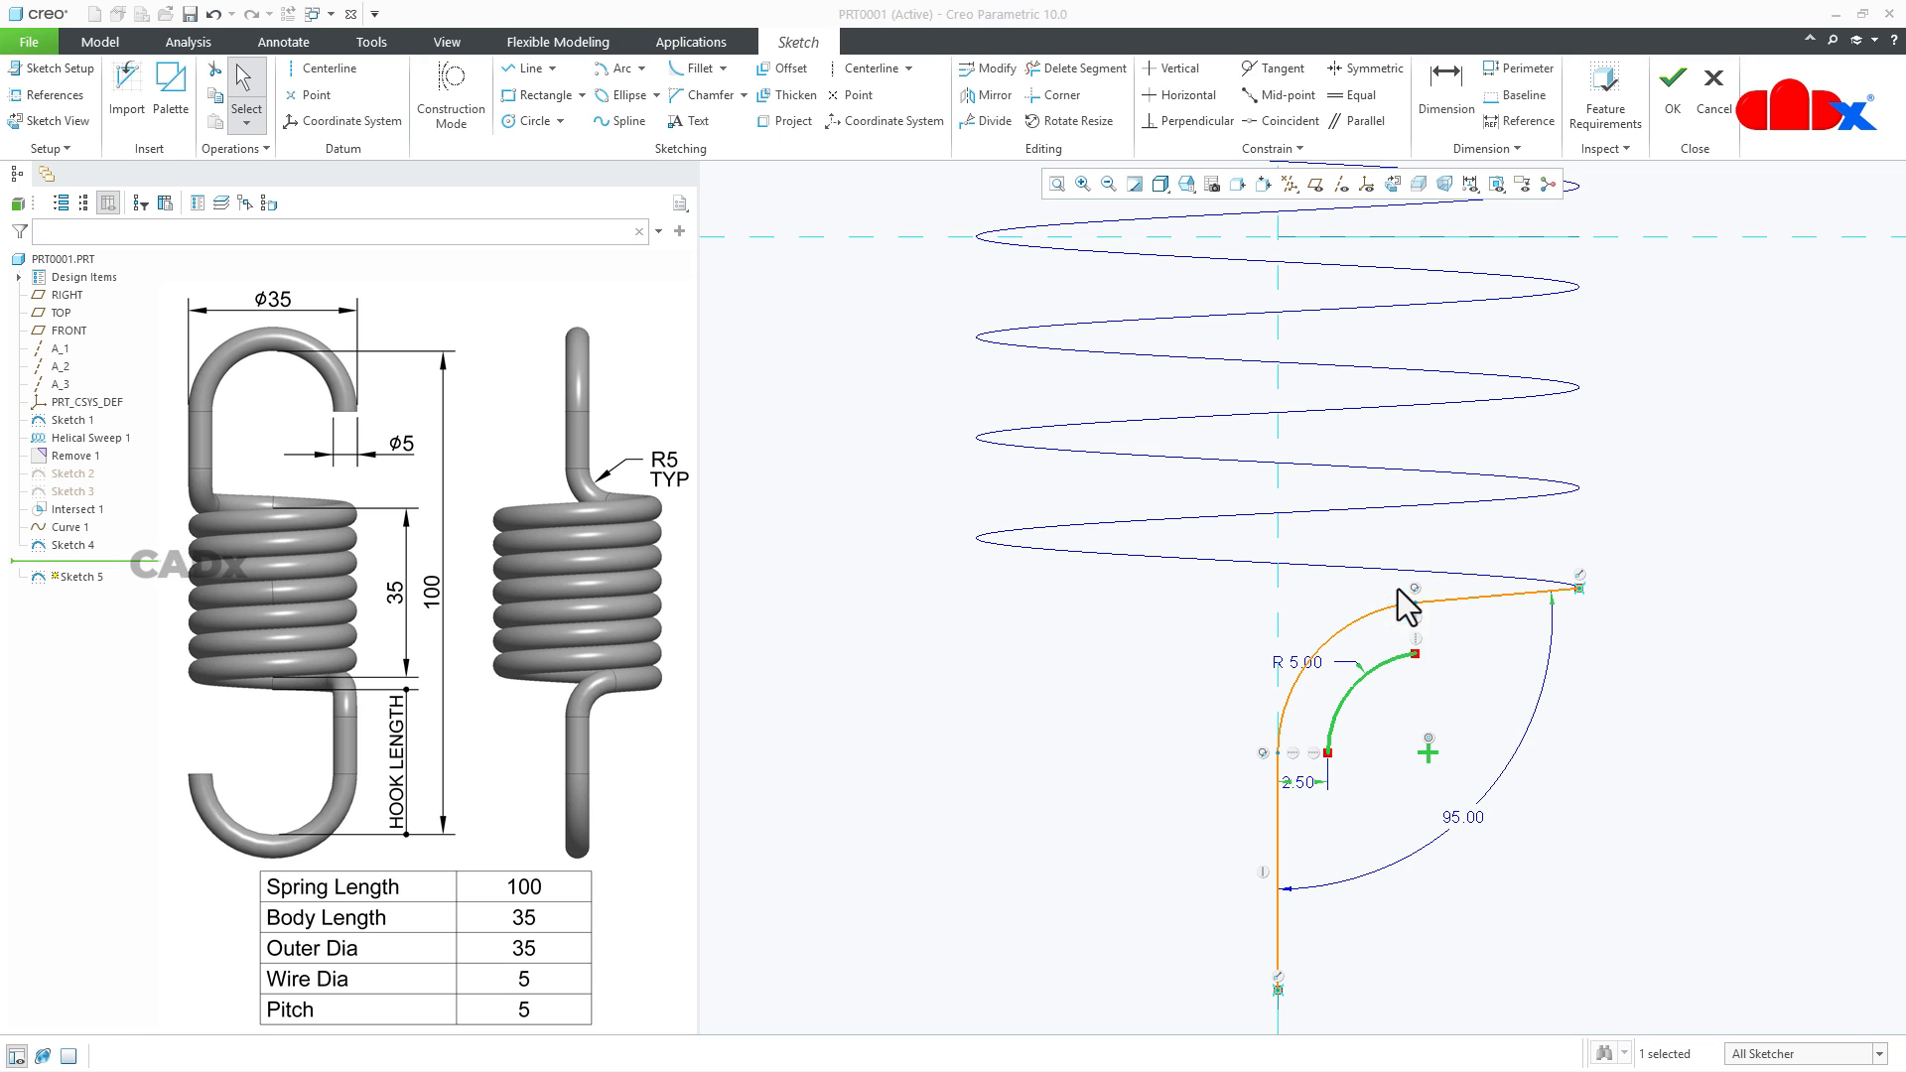
click(1458, 604)
click(1524, 484)
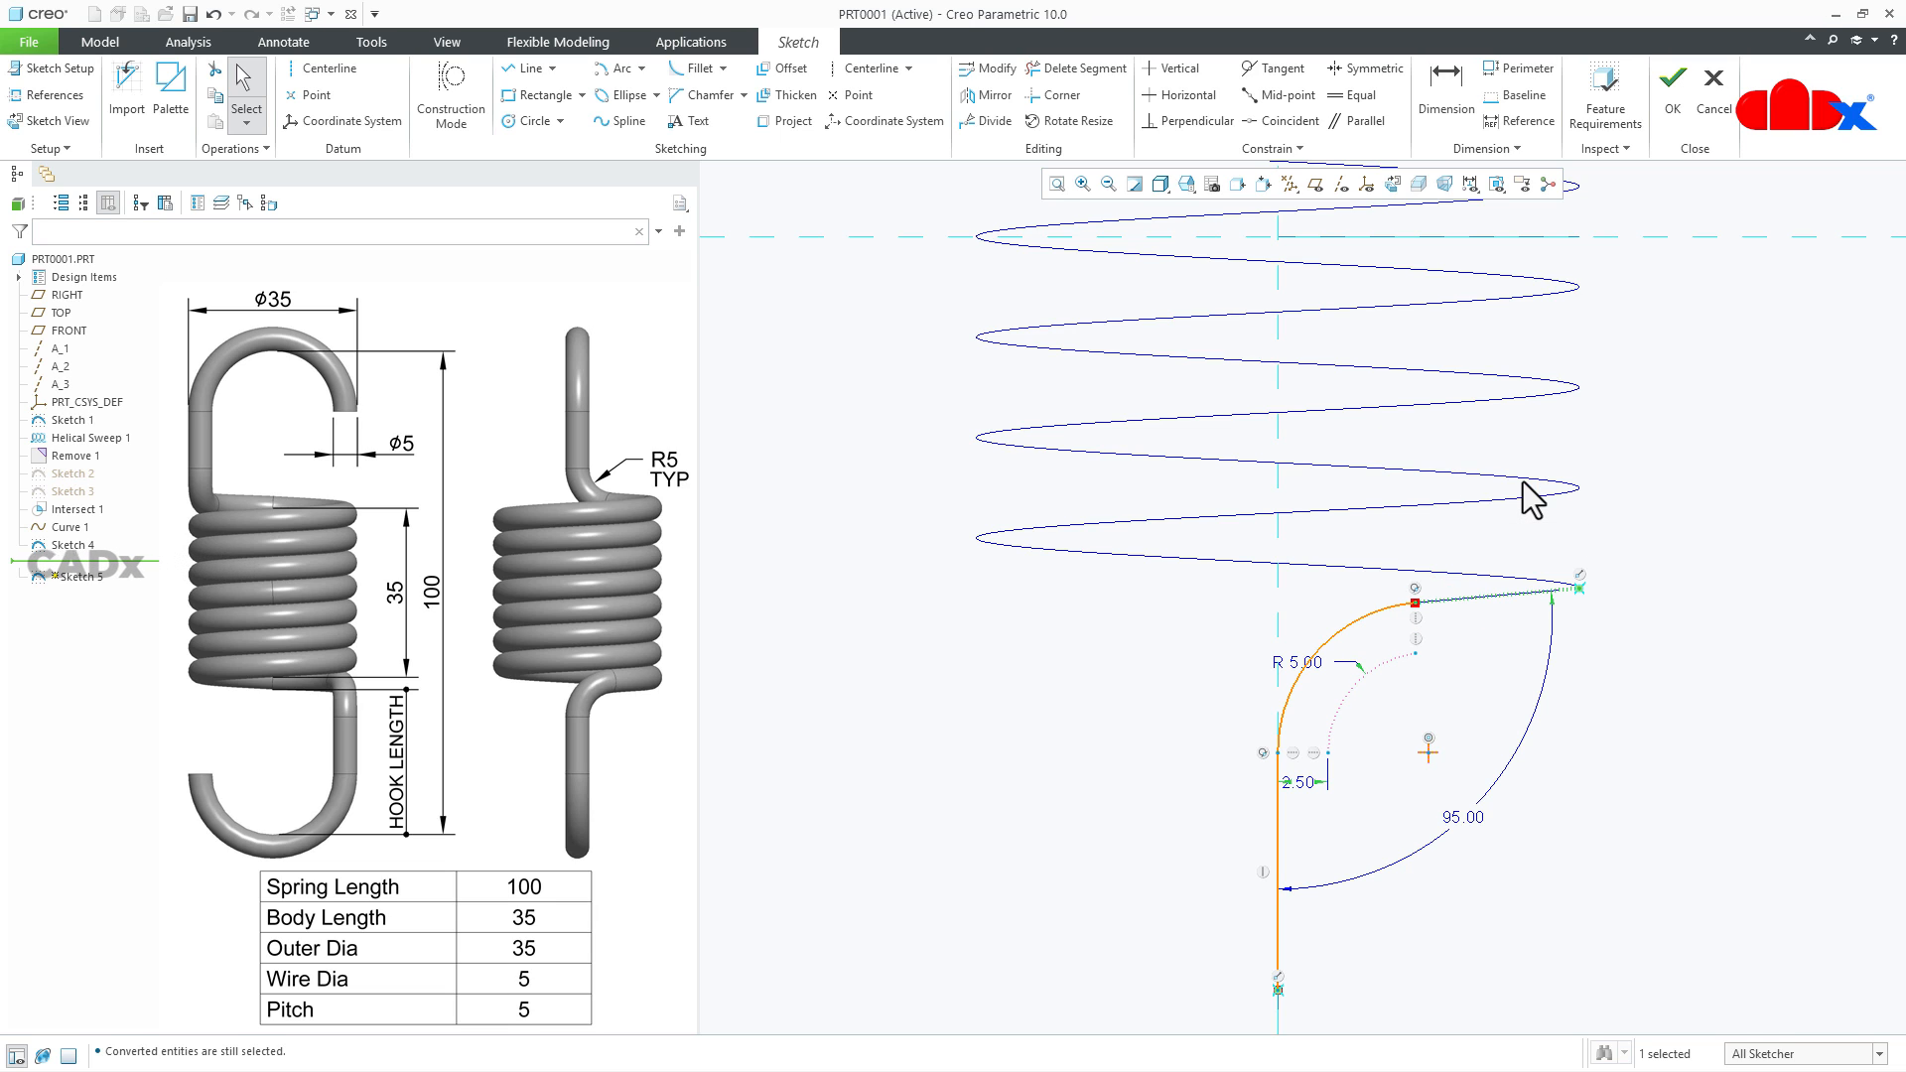
click(1674, 89)
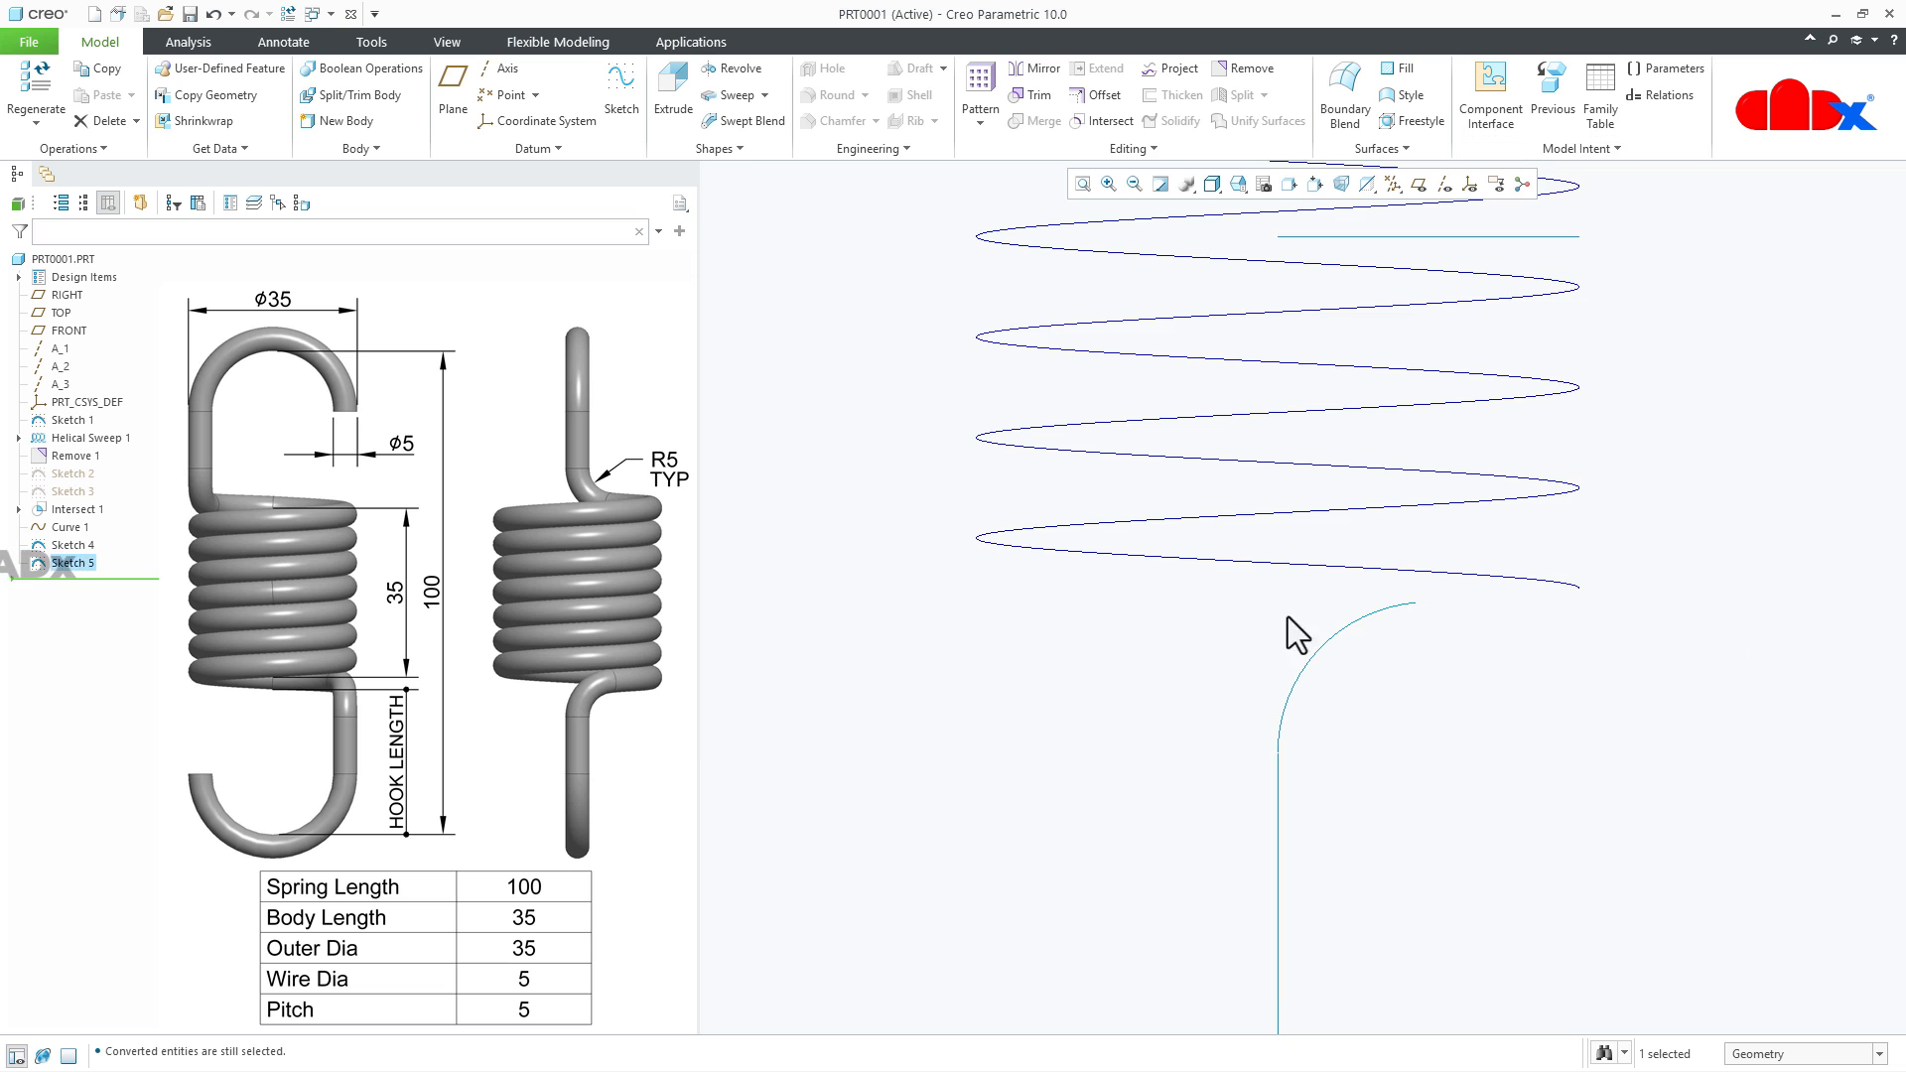
- Intersect the sketched line-and-arc curve with the straight line sketch to form the second hook's projected leg curve
mouse_move(1354, 866)
middle_down()
mouse_move(1295, 829)
mouse_move(1288, 851)
mouse_move(1361, 920)
middle_up()
click(1318, 701)
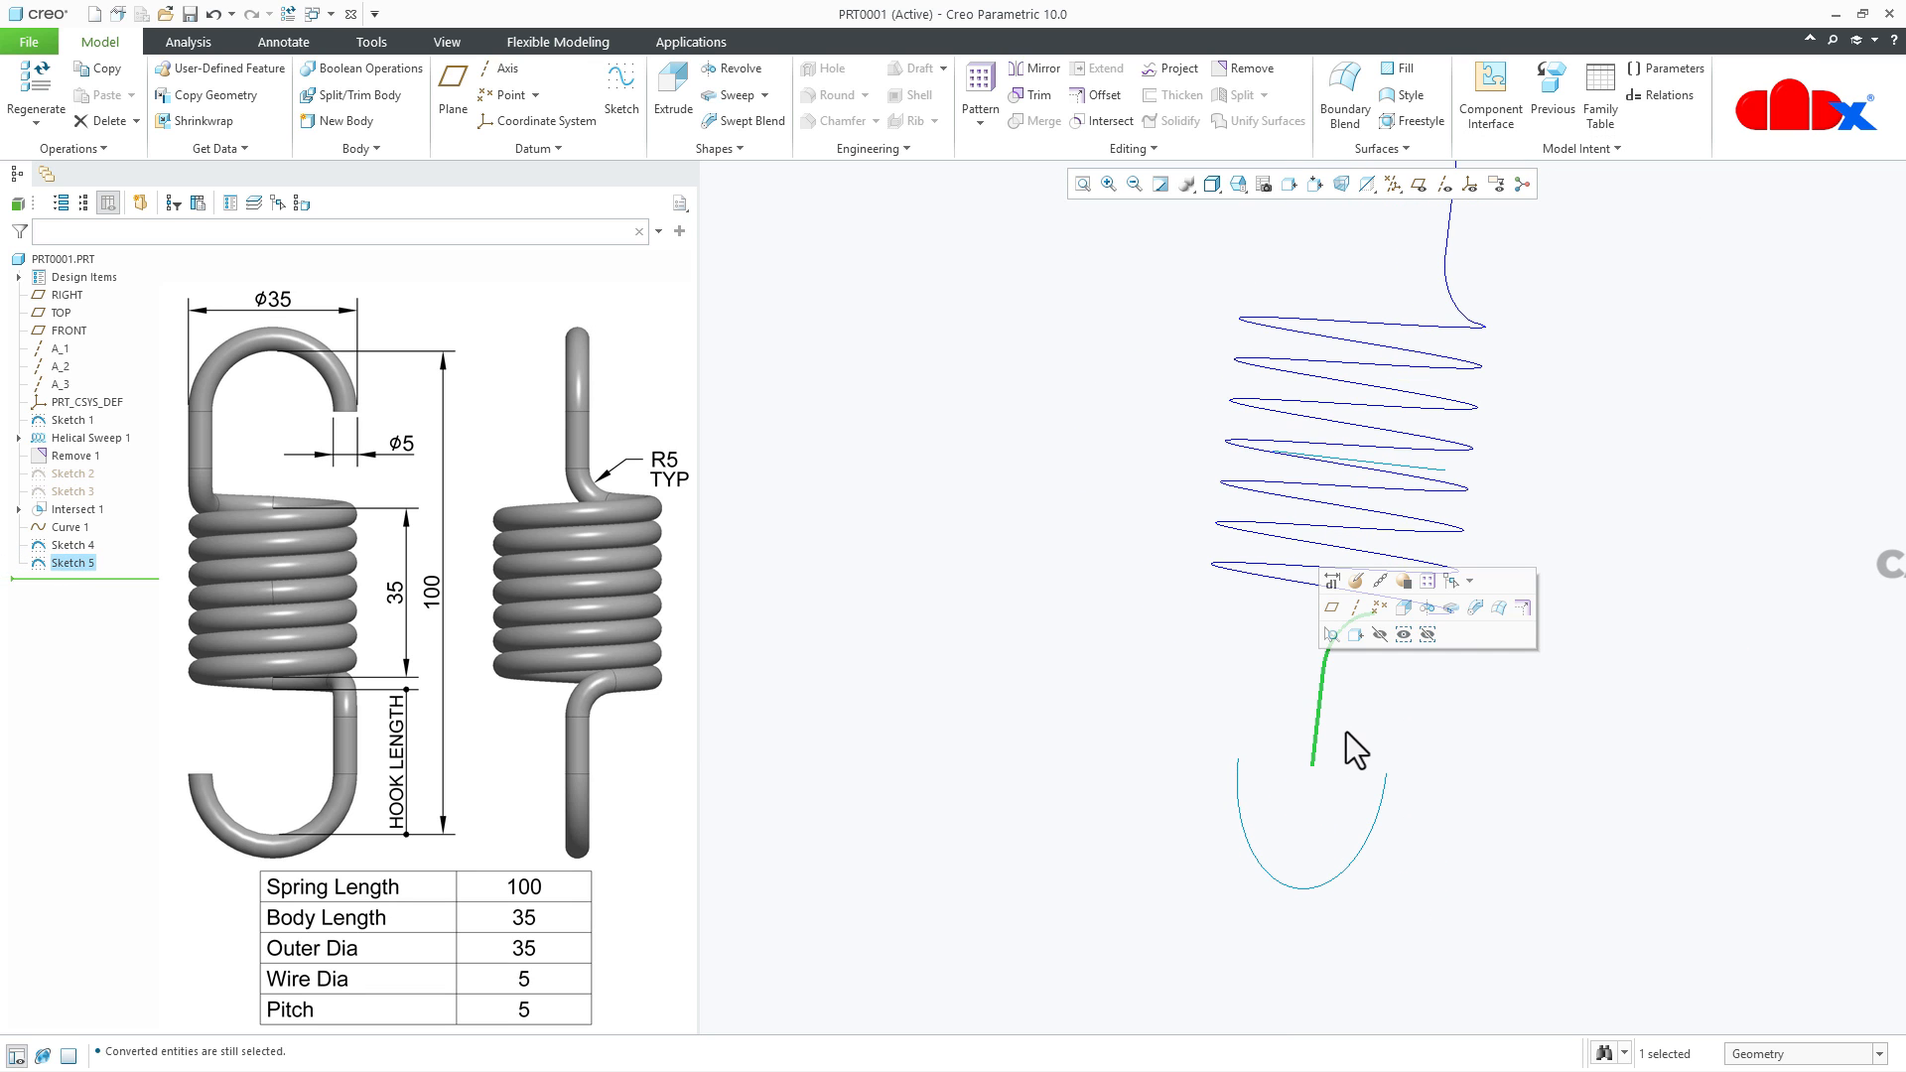
scroll(1493, 616, down, 3)
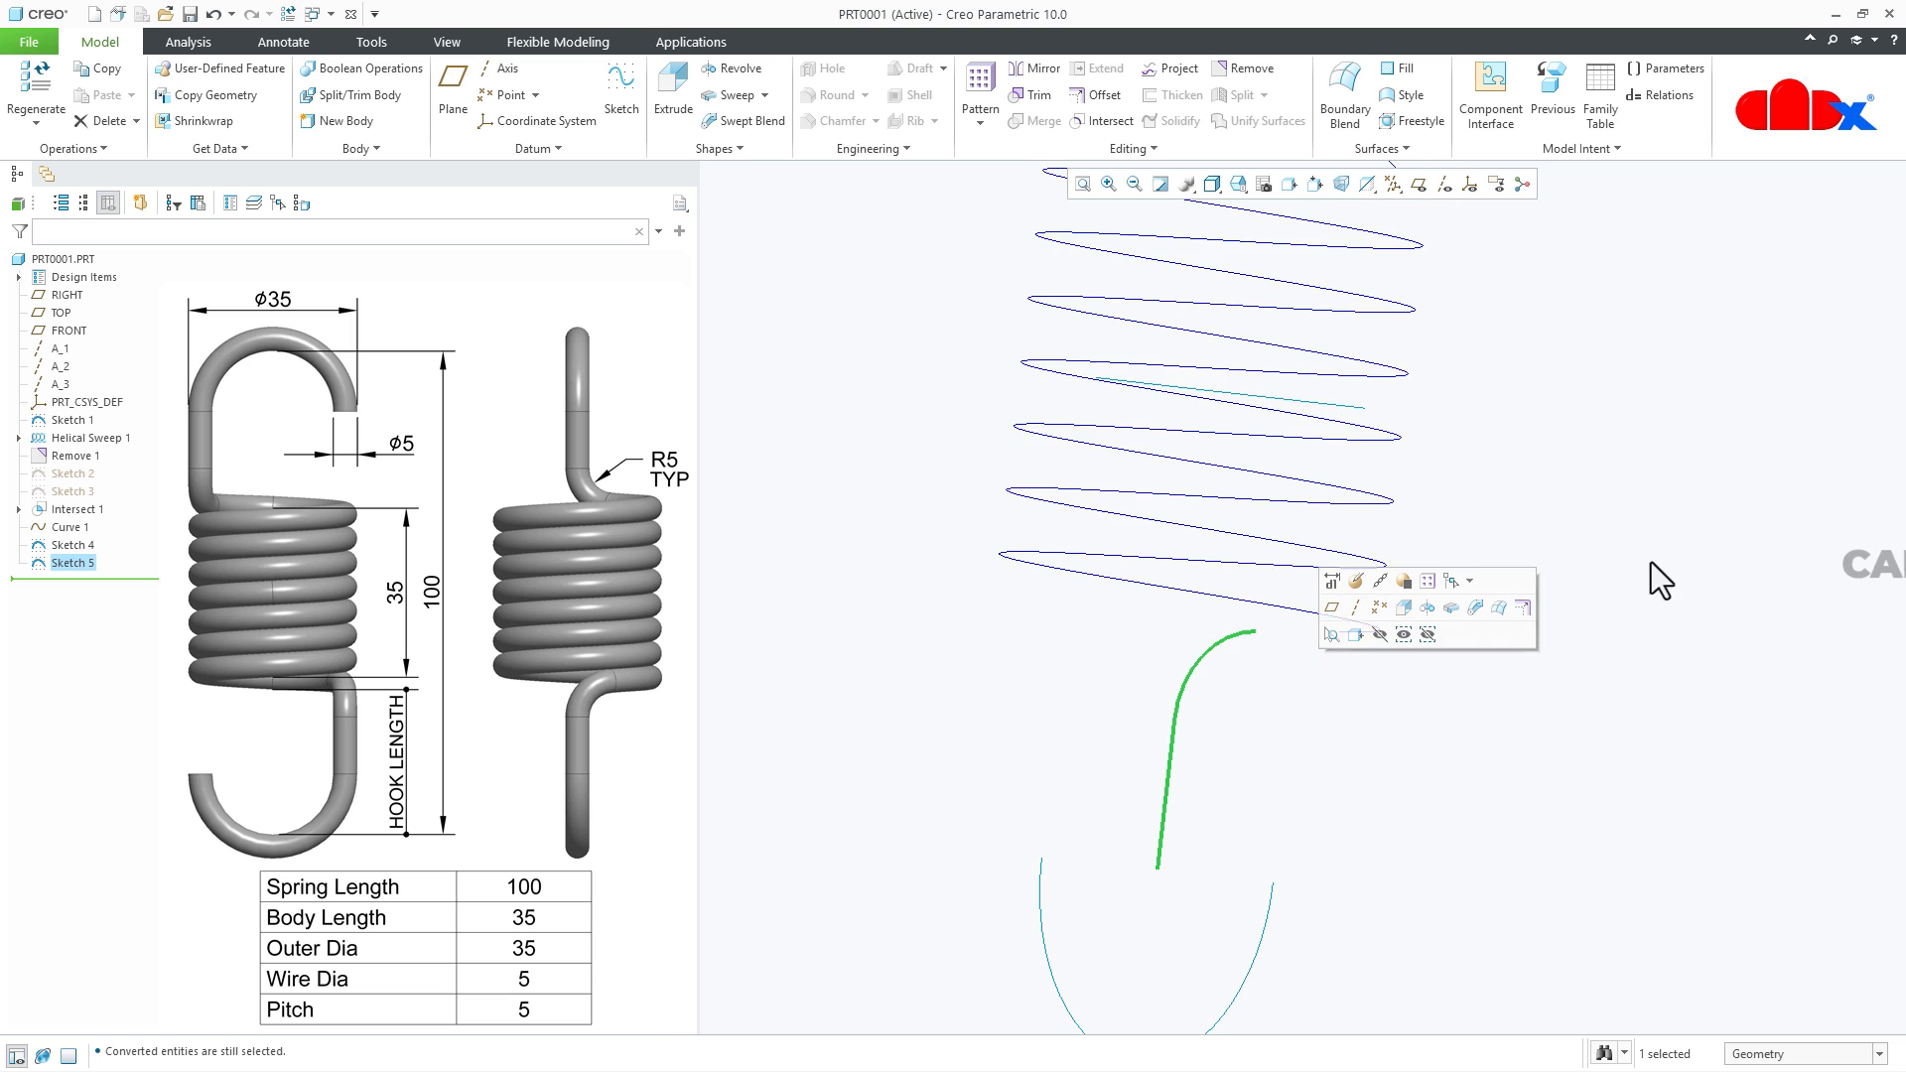
ctrl+click(1324, 402)
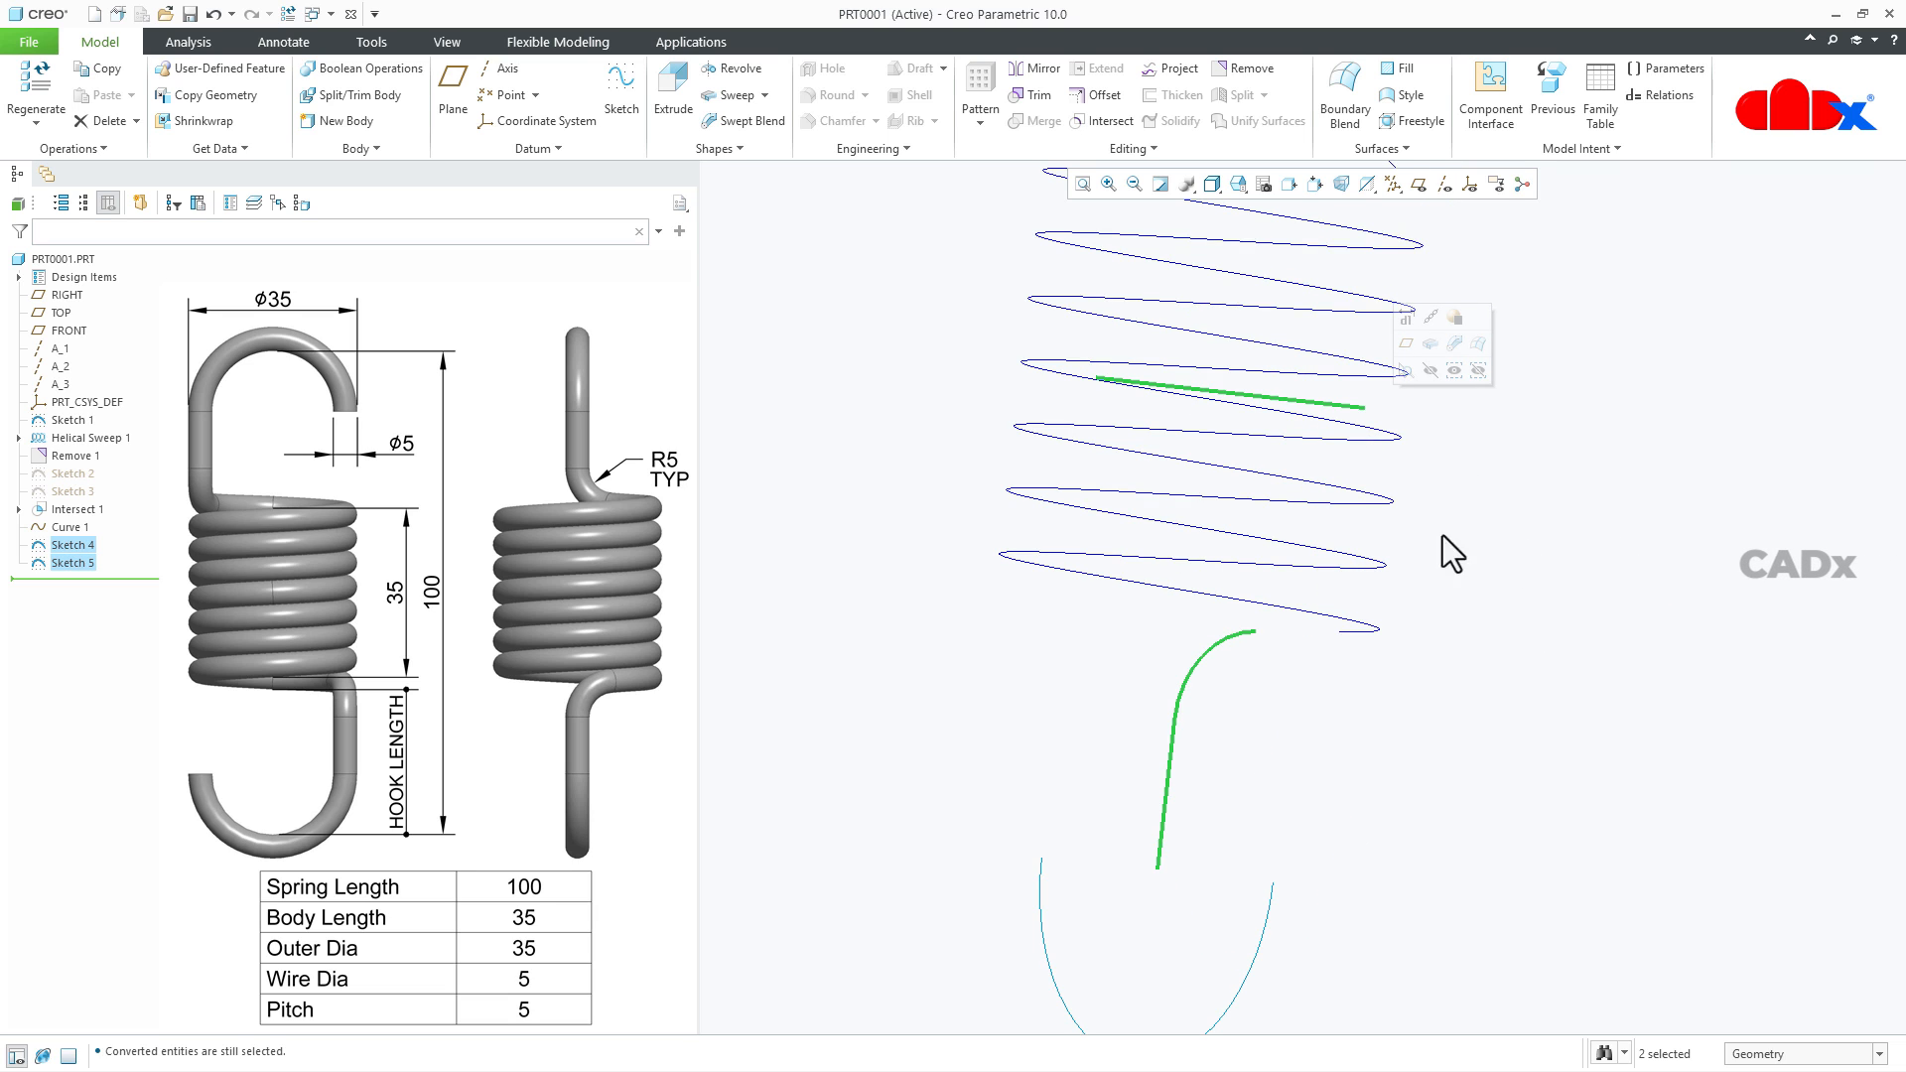
click(1116, 127)
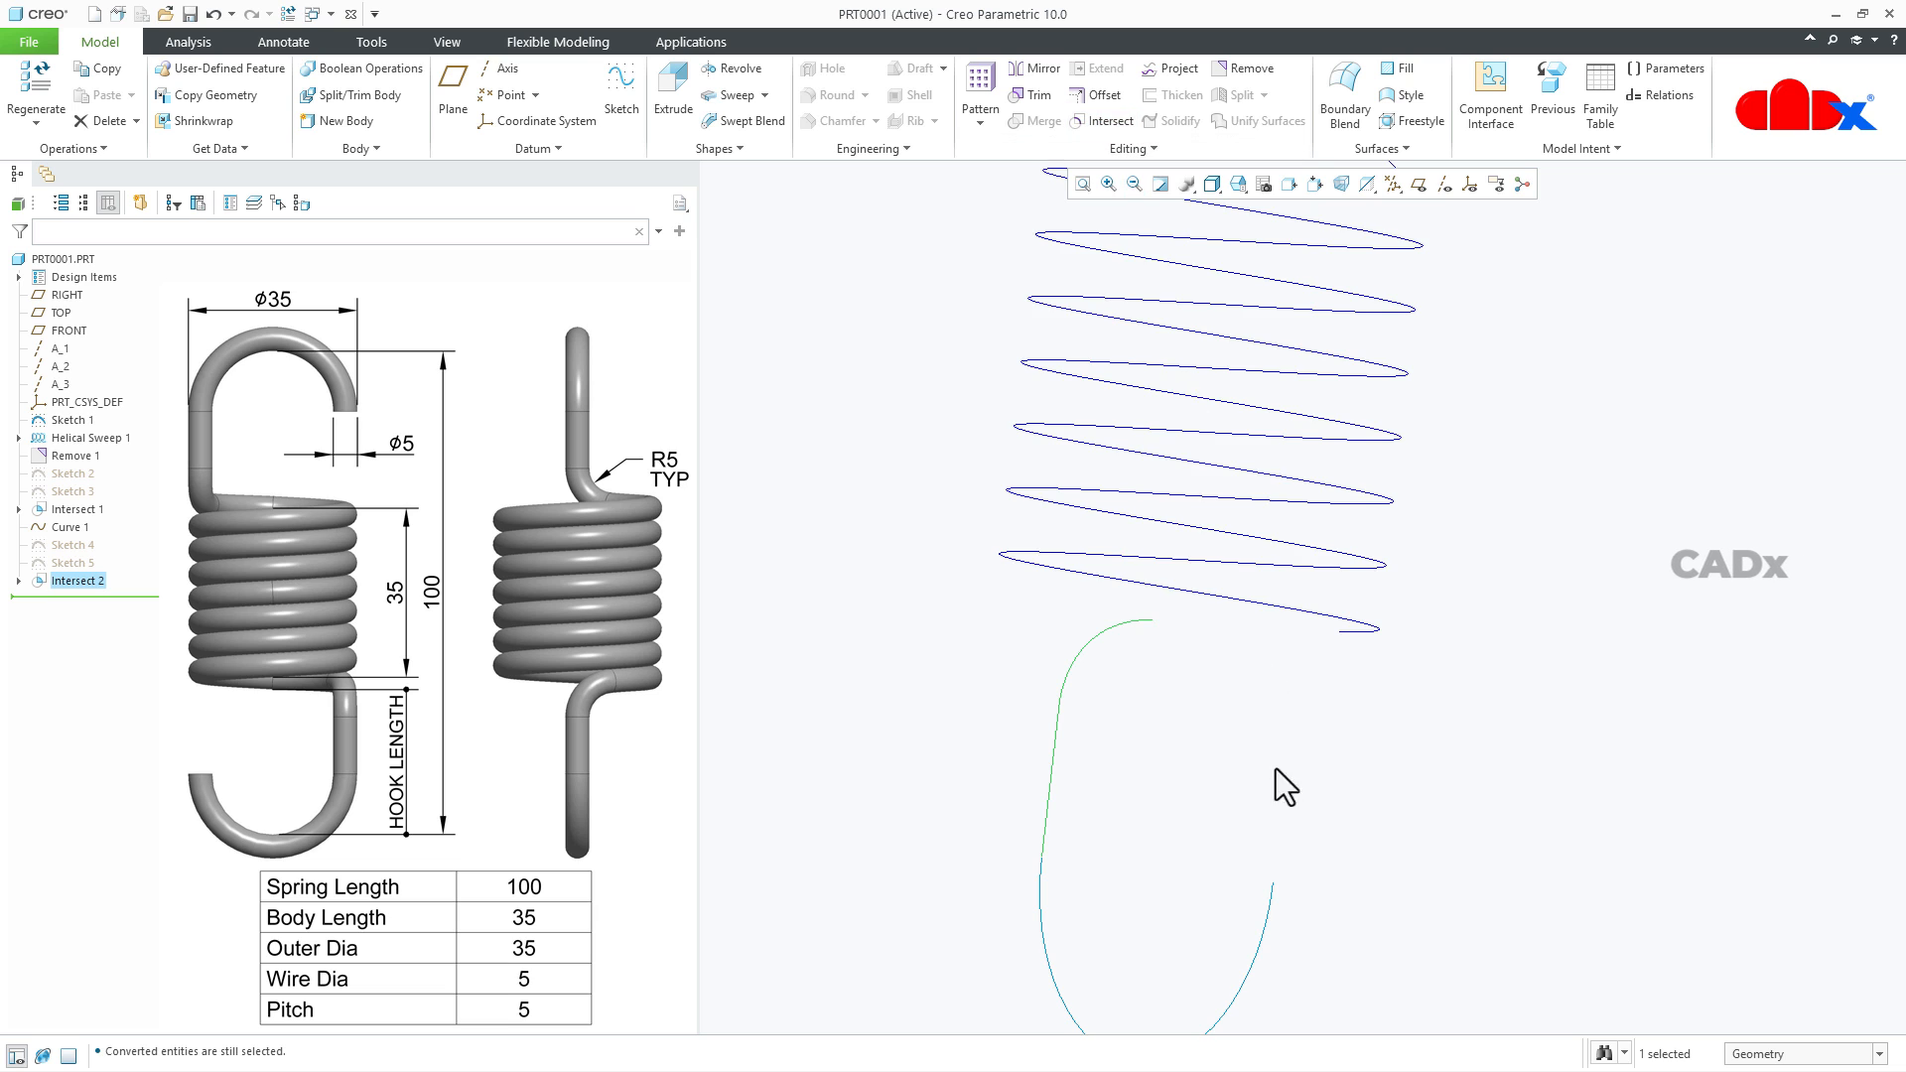
- Create a spline datum curve through the free end of the helix and the end of the second hook's leg curve
middle_drag(1276, 768, 1288, 683)
middle_drag(1275, 861, 1271, 670)
scroll(1438, 847, up, 3)
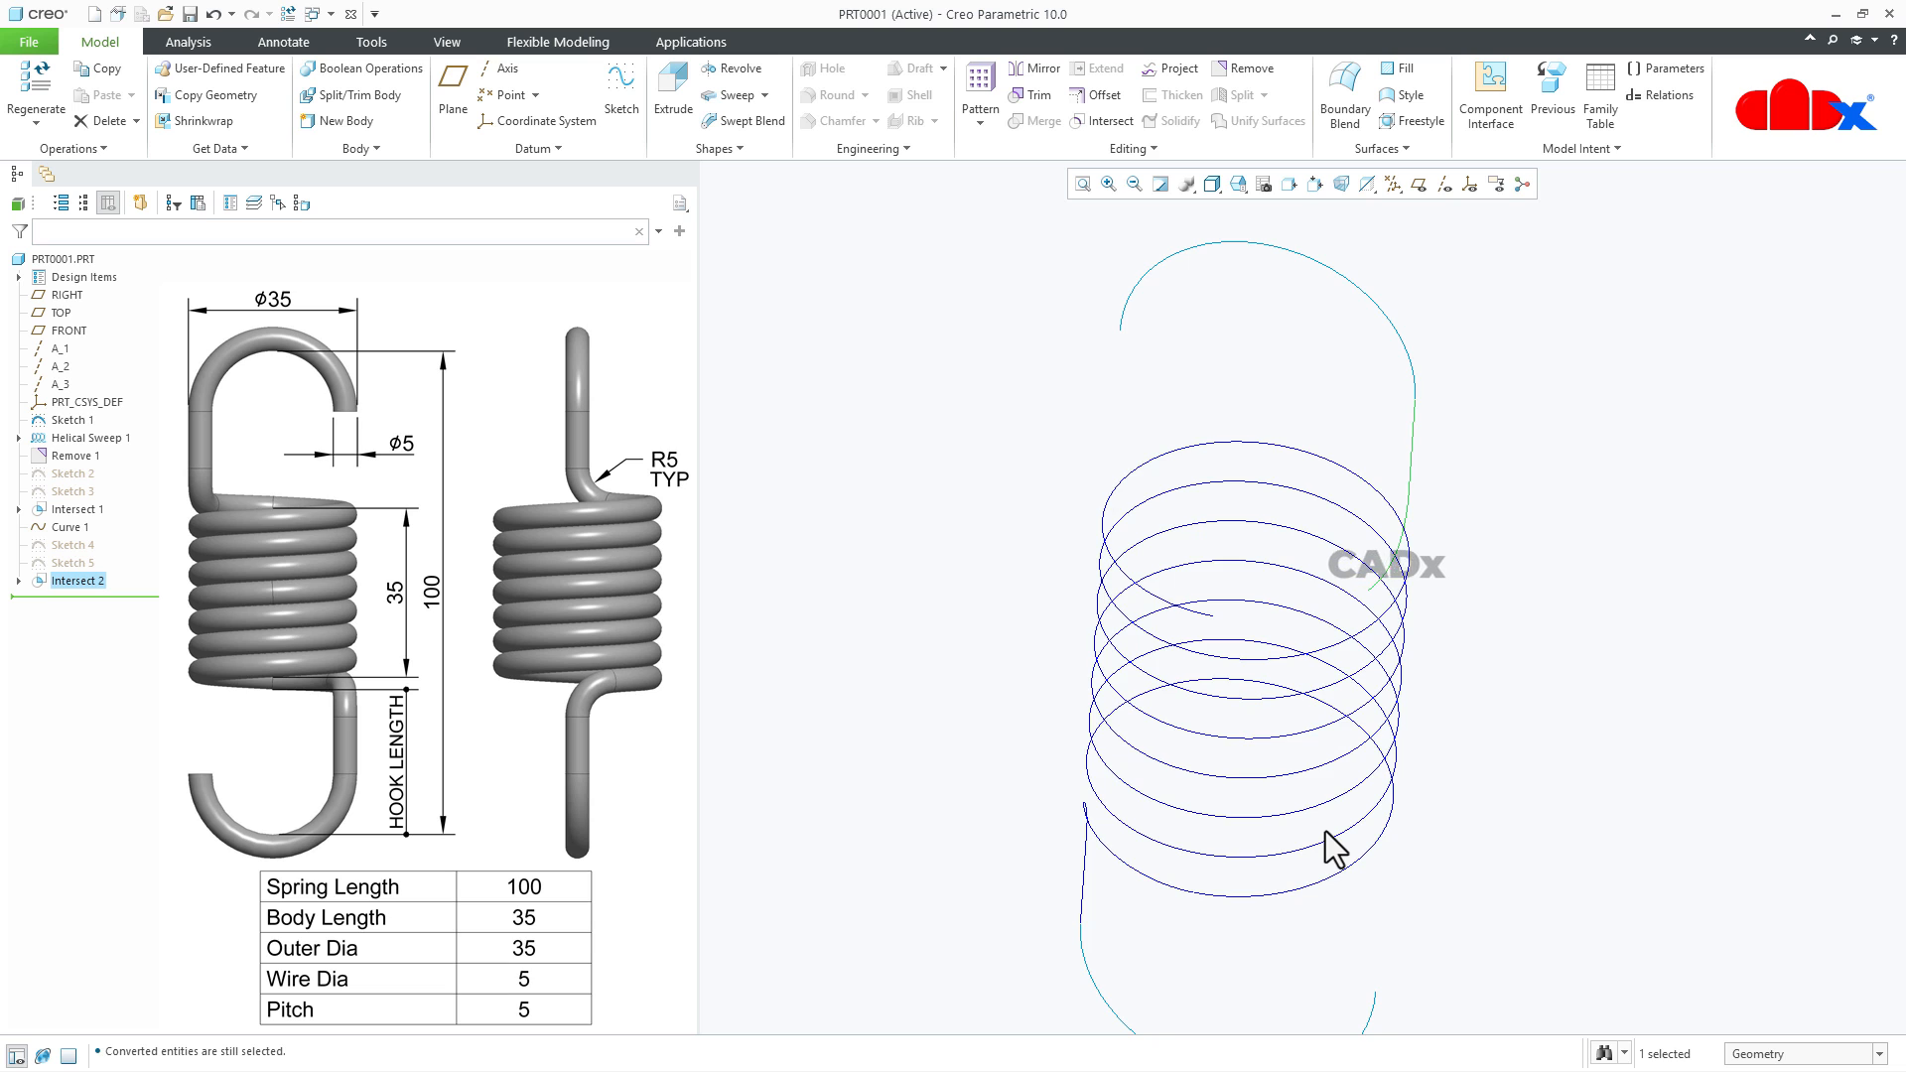
middle_drag(1335, 848, 1289, 652)
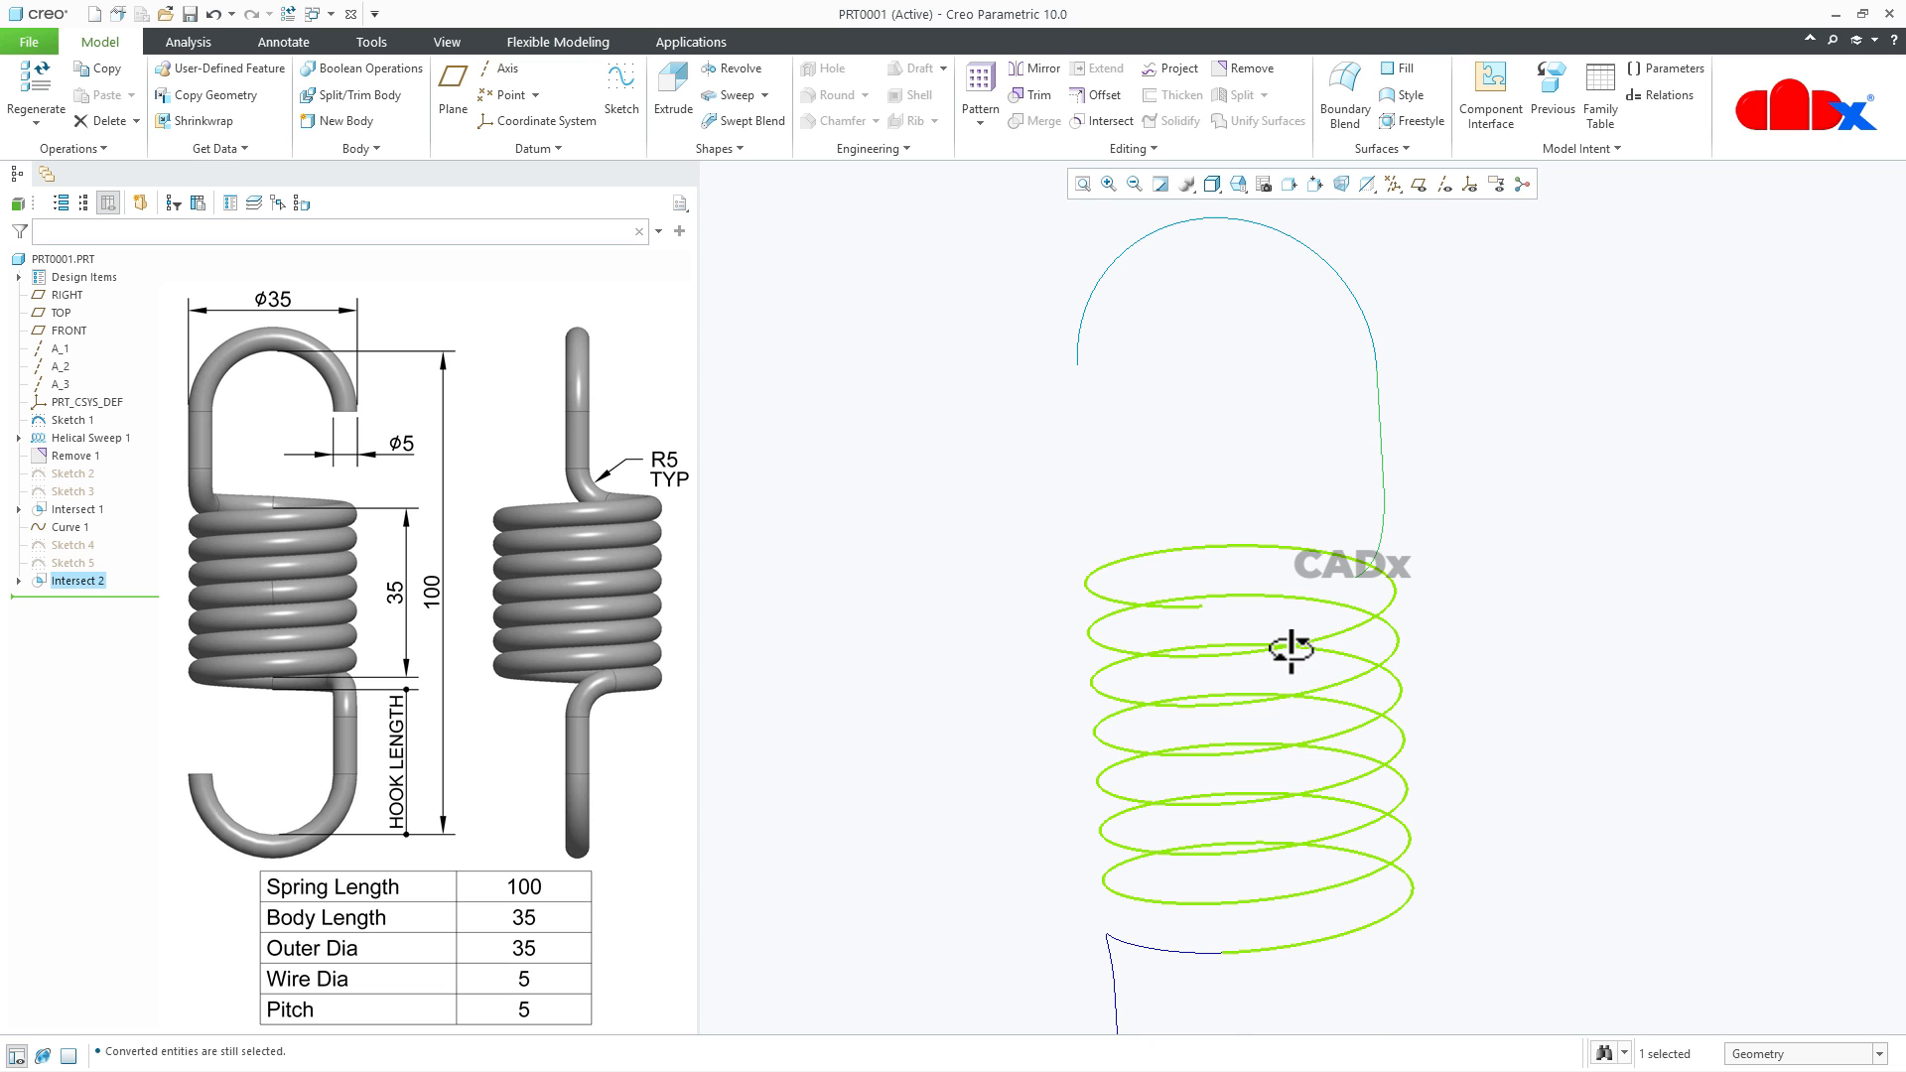
click(580, 144)
mouse_move(560, 172)
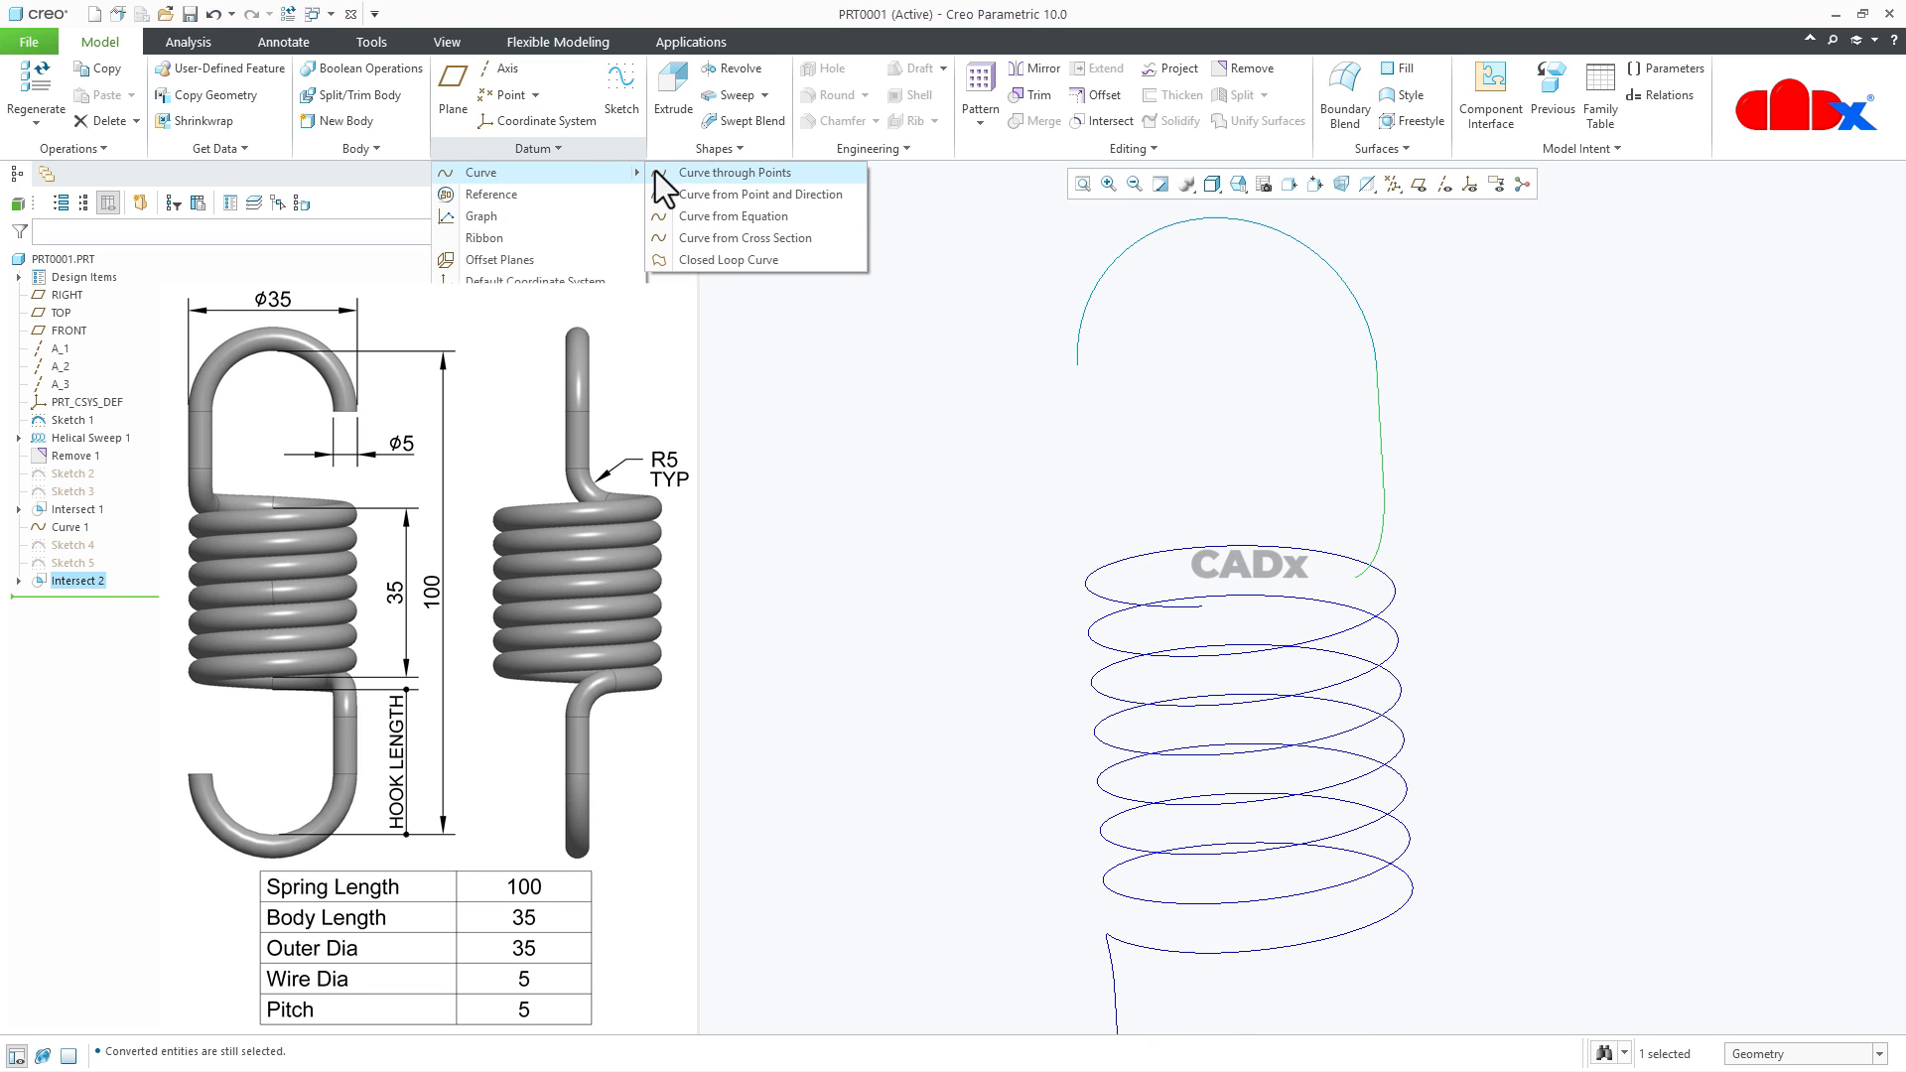
click(683, 171)
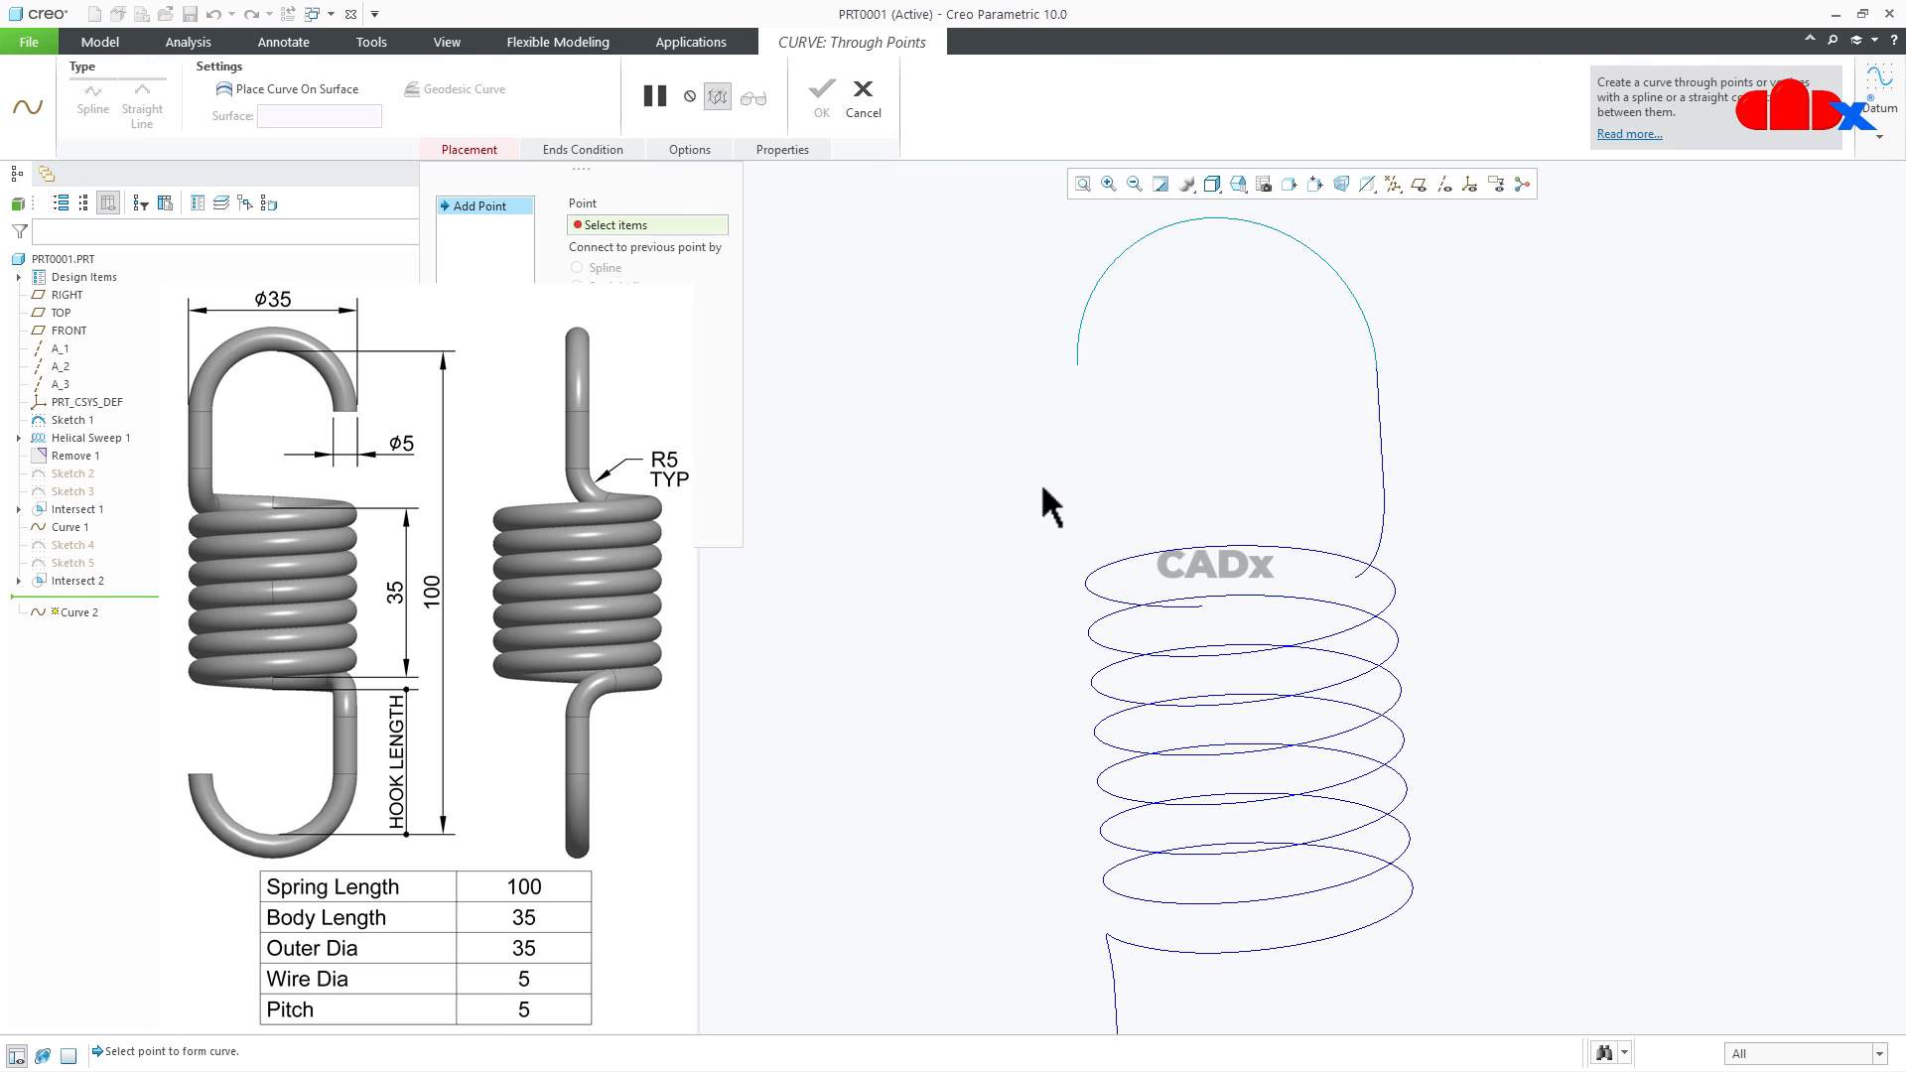
click(1201, 603)
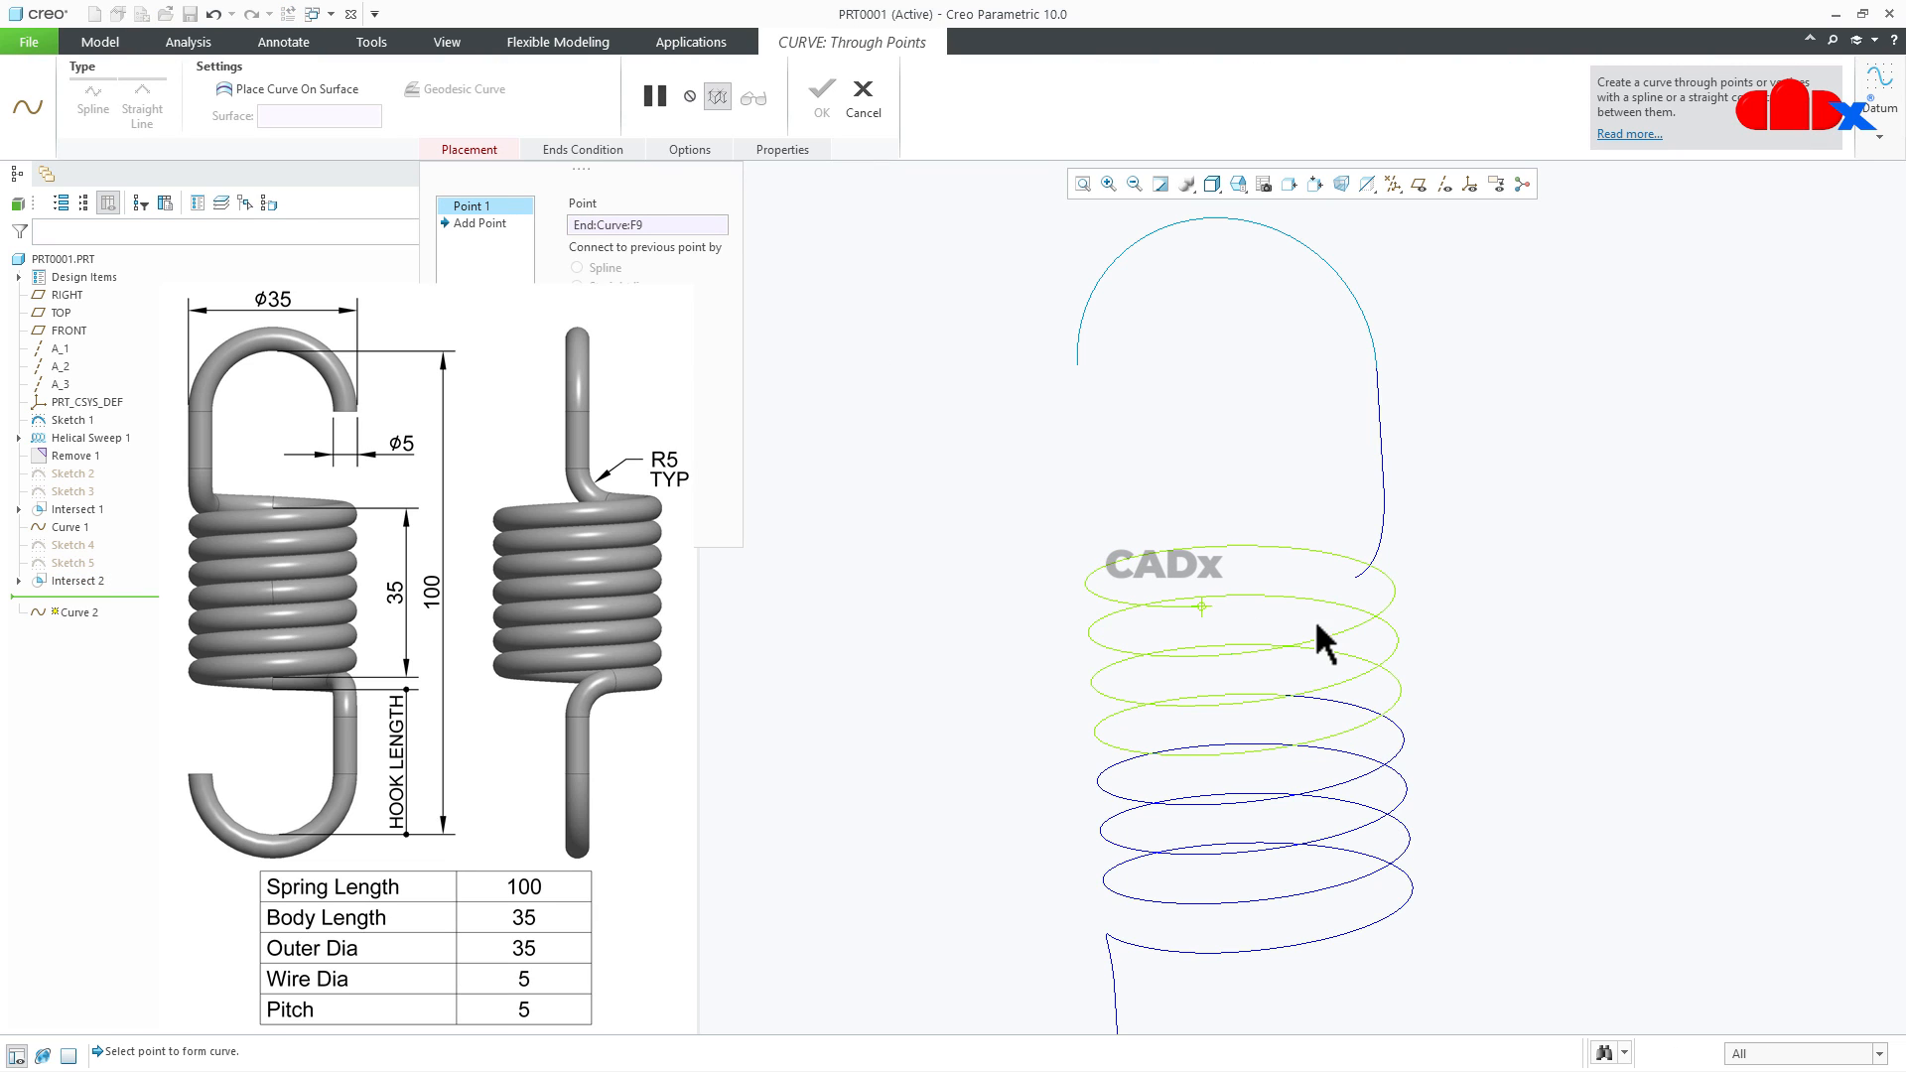
click(1356, 581)
- Make the connecting spline's hook end tangent to the leg's arc and reverse the tangency direction
middle_drag(1510, 664, 1510, 787)
scroll(1401, 667, down, 3)
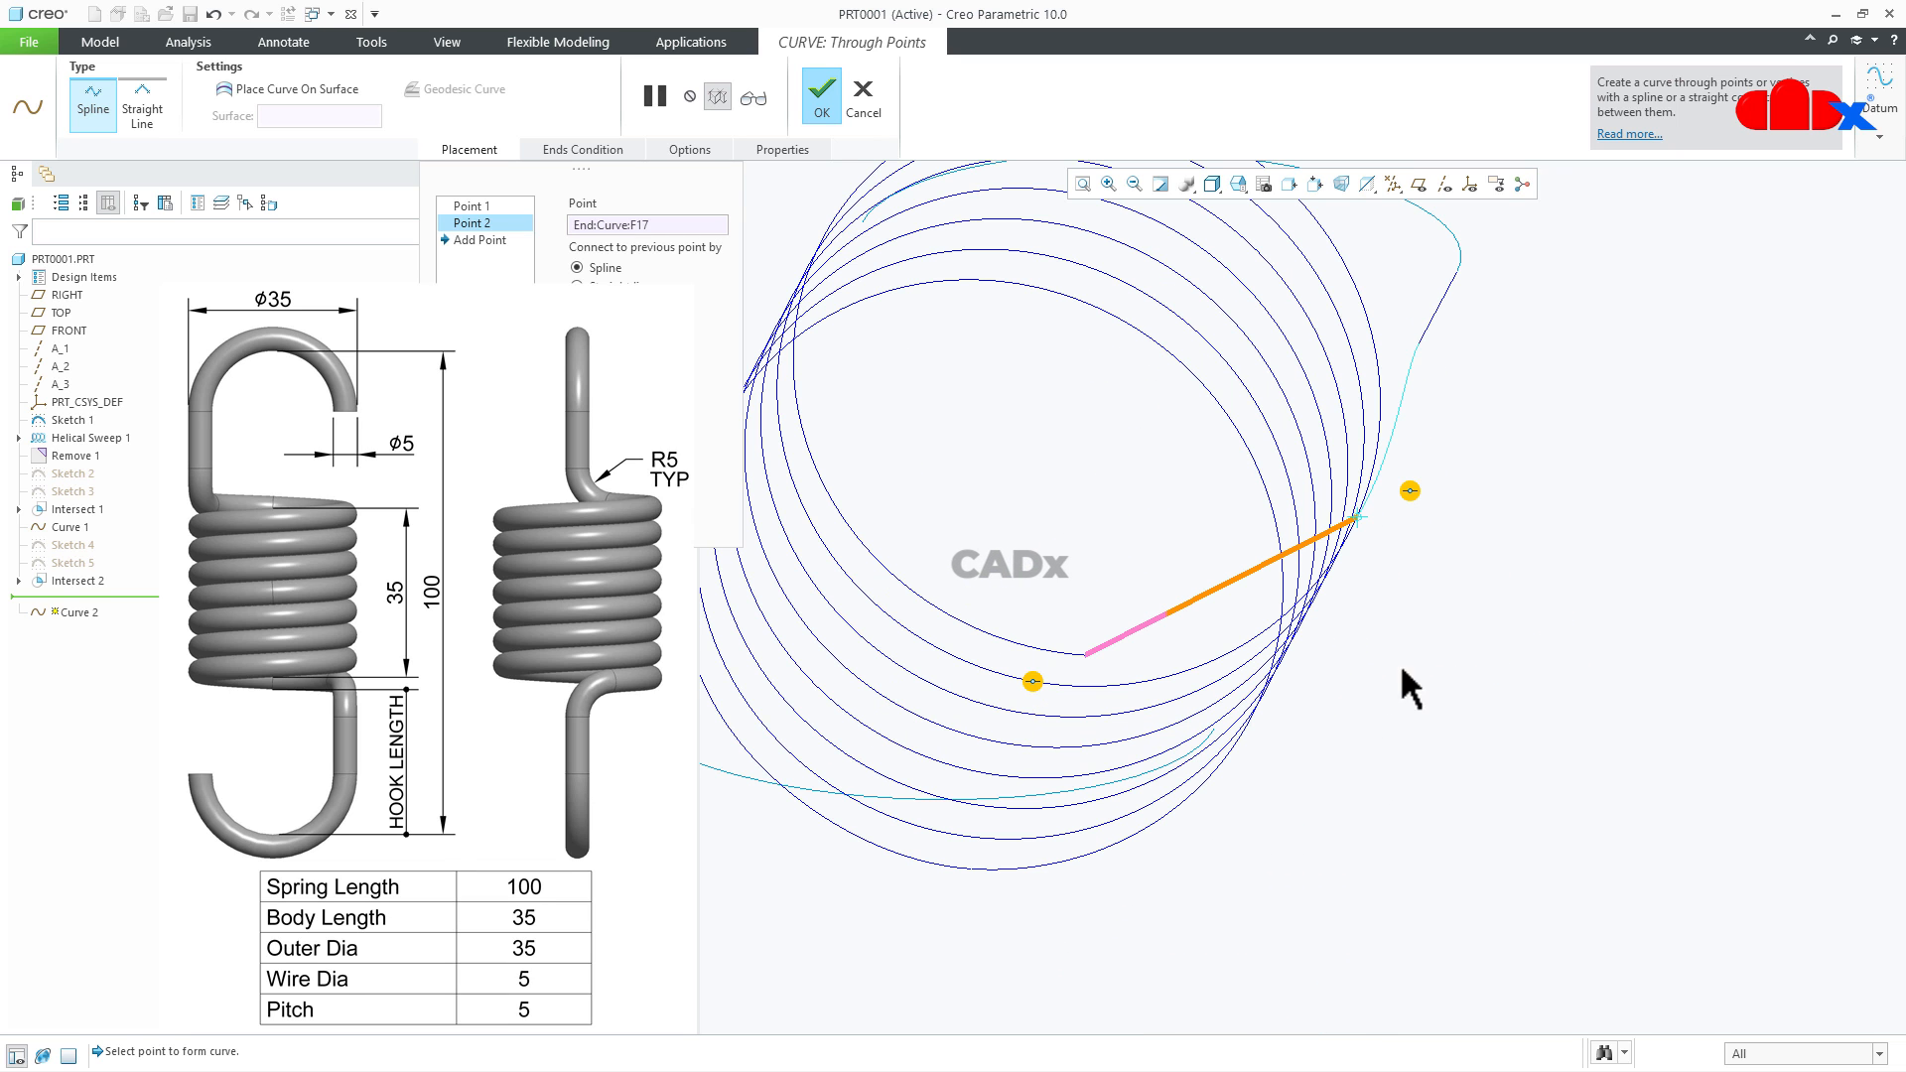
right_click(1410, 491)
click(1457, 521)
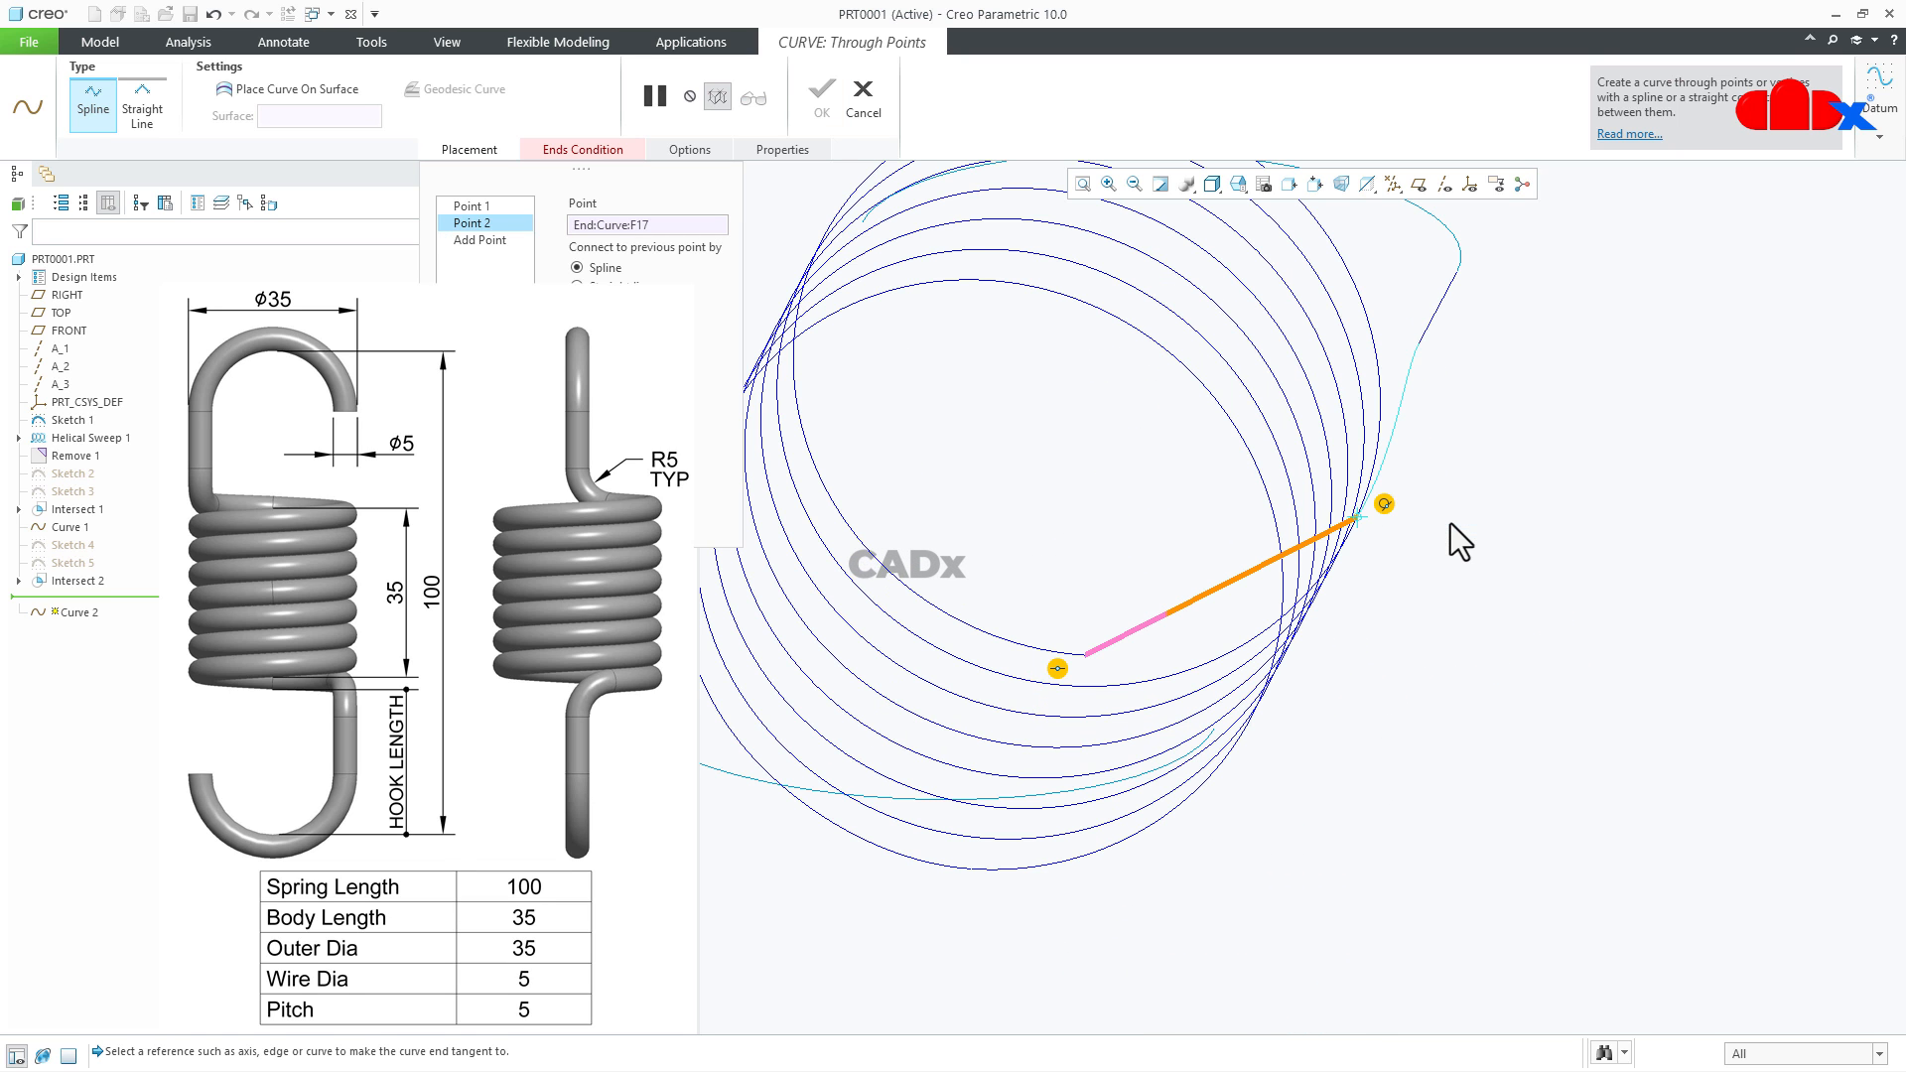
click(1387, 464)
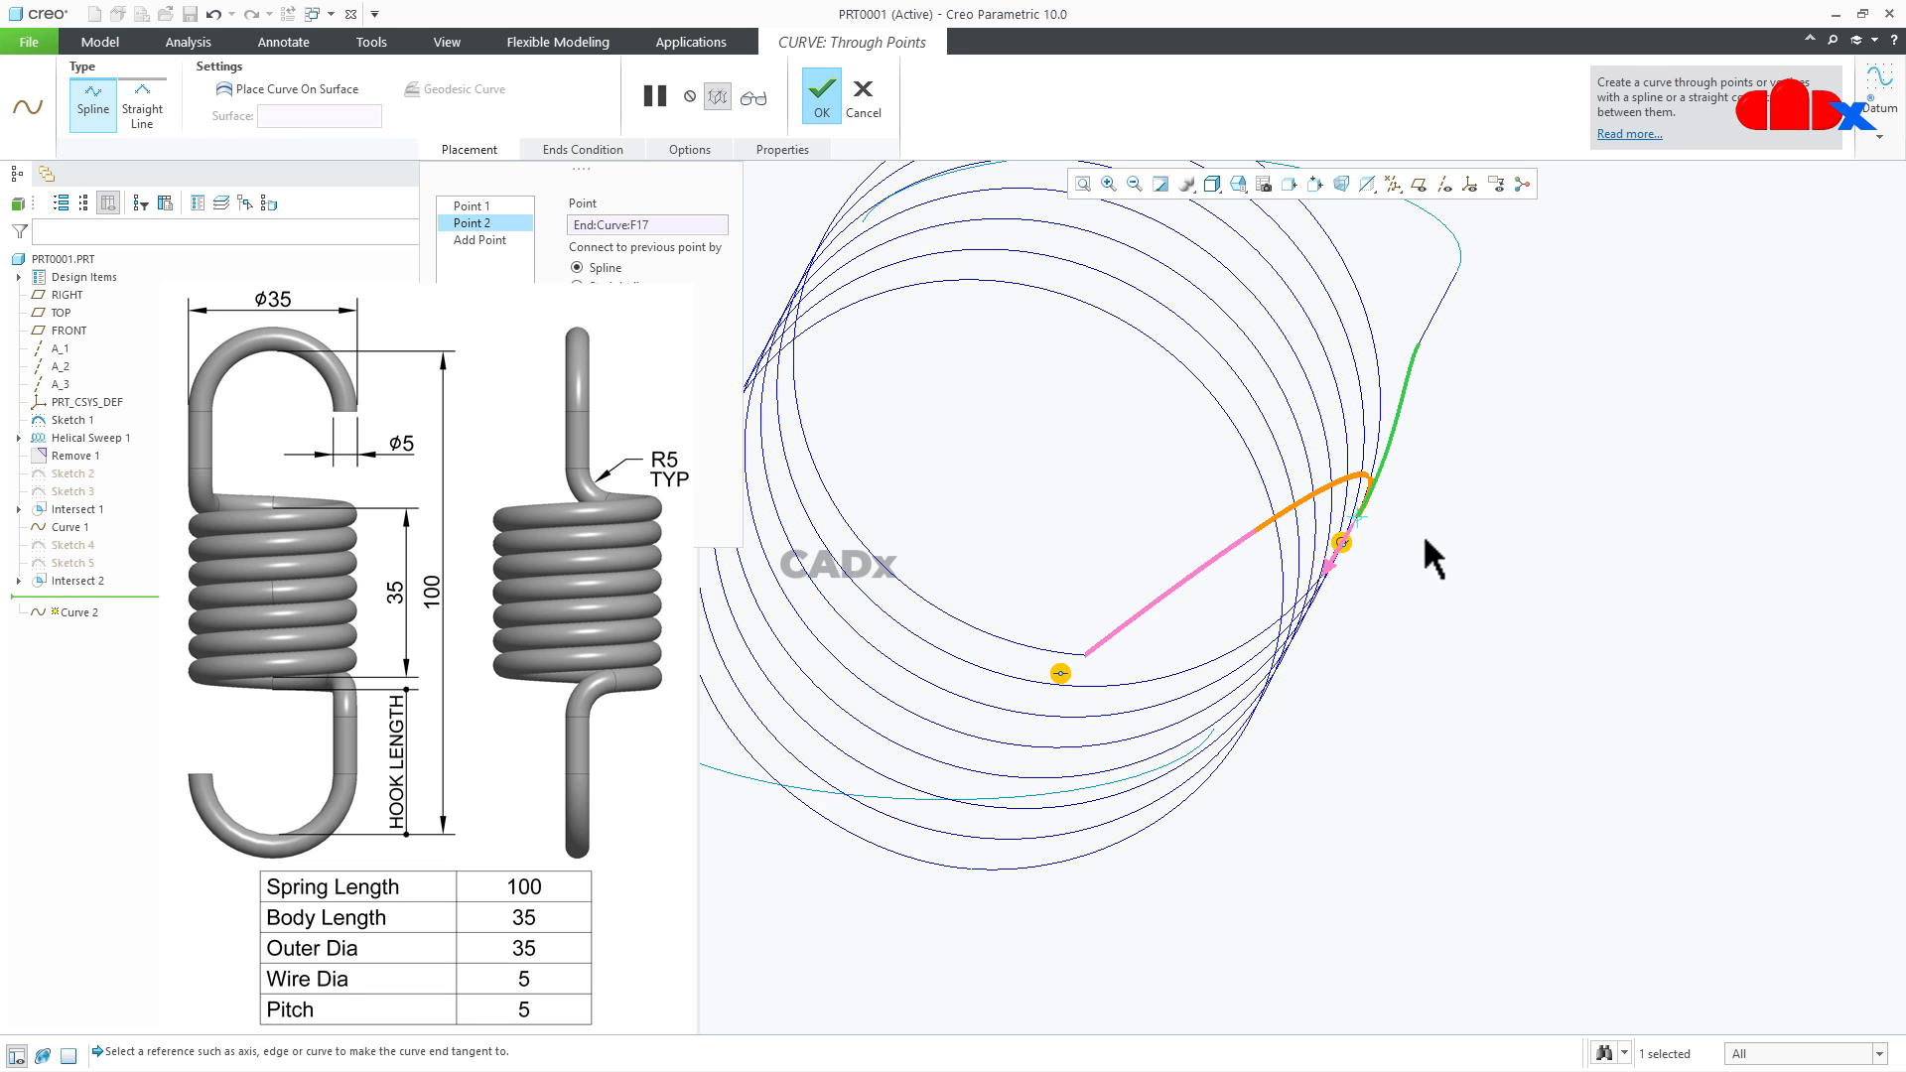
click(1336, 567)
- Make the connecting spline's other end tangent to the helical curve and finish the datum curve
middle_drag(1343, 584, 1266, 561)
right_click(1092, 501)
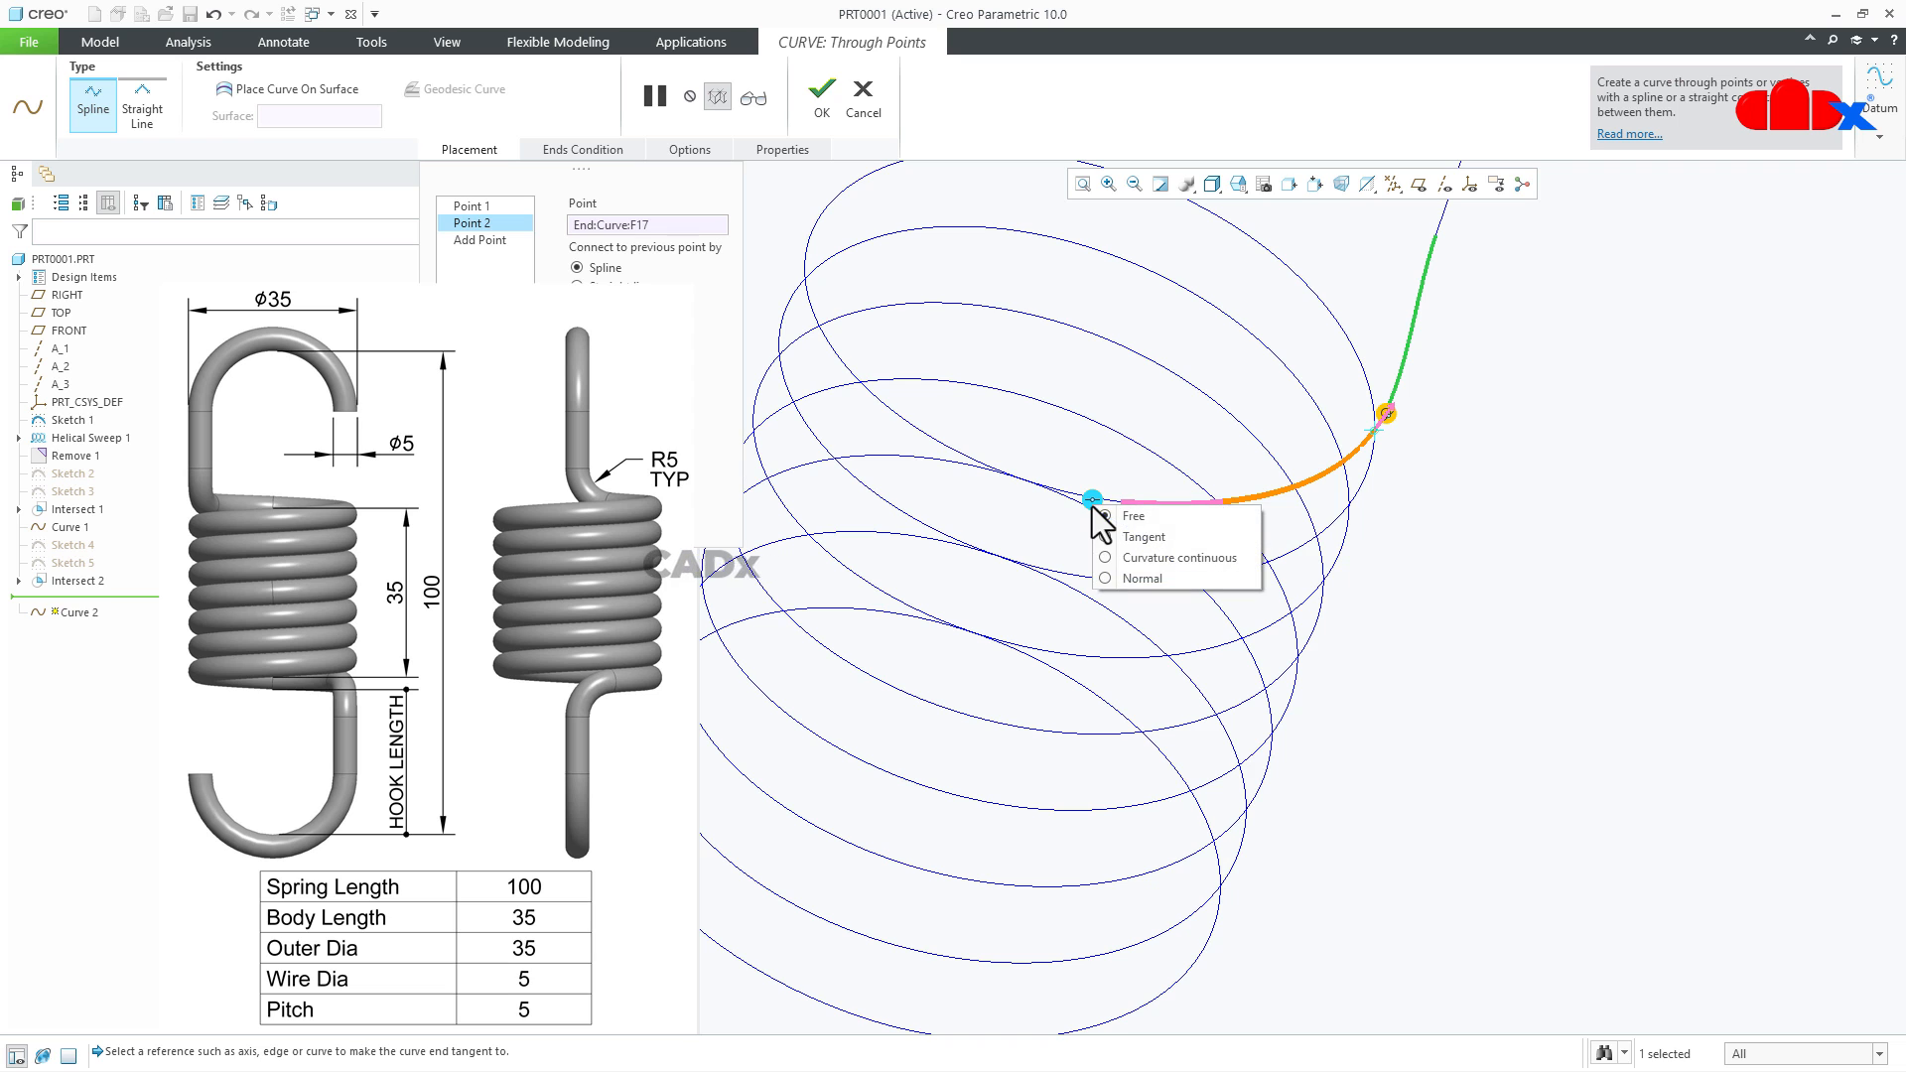
click(1124, 537)
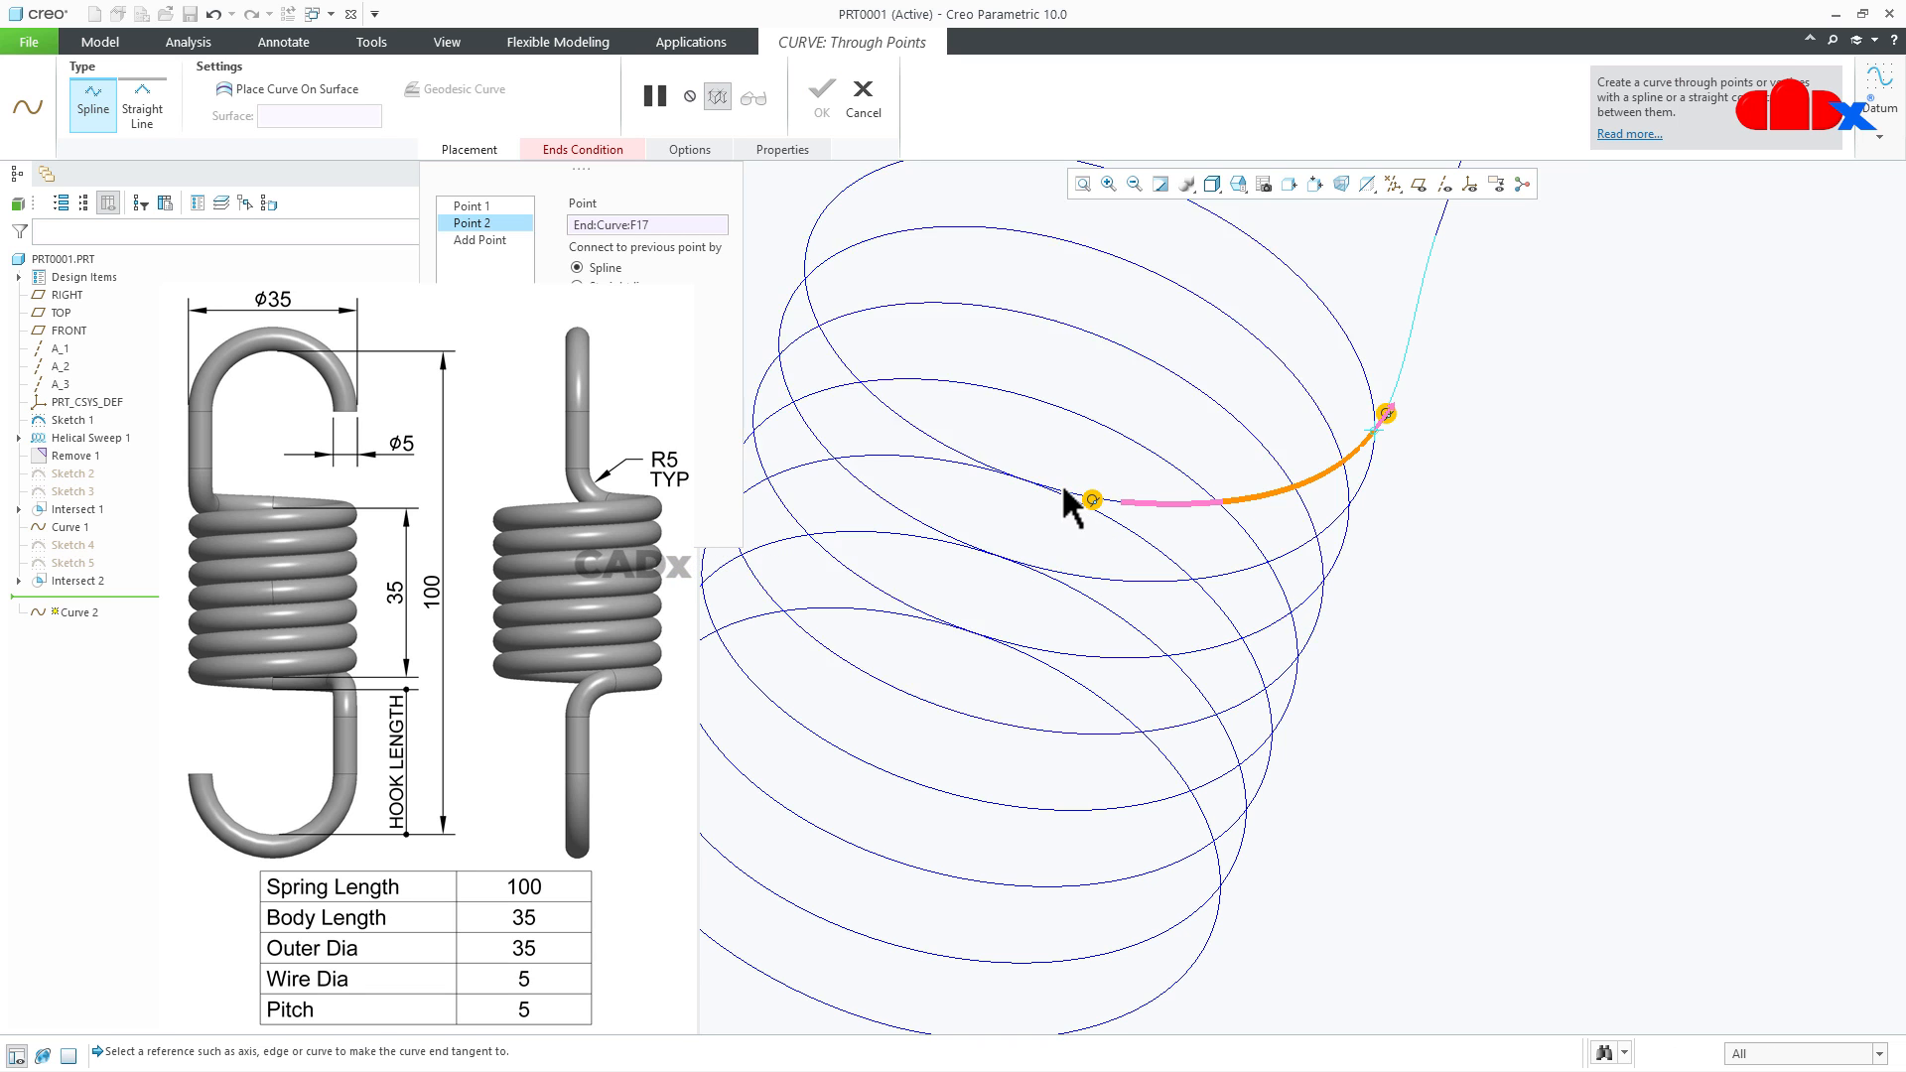
middle_drag(1050, 544, 1063, 503)
click(1089, 427)
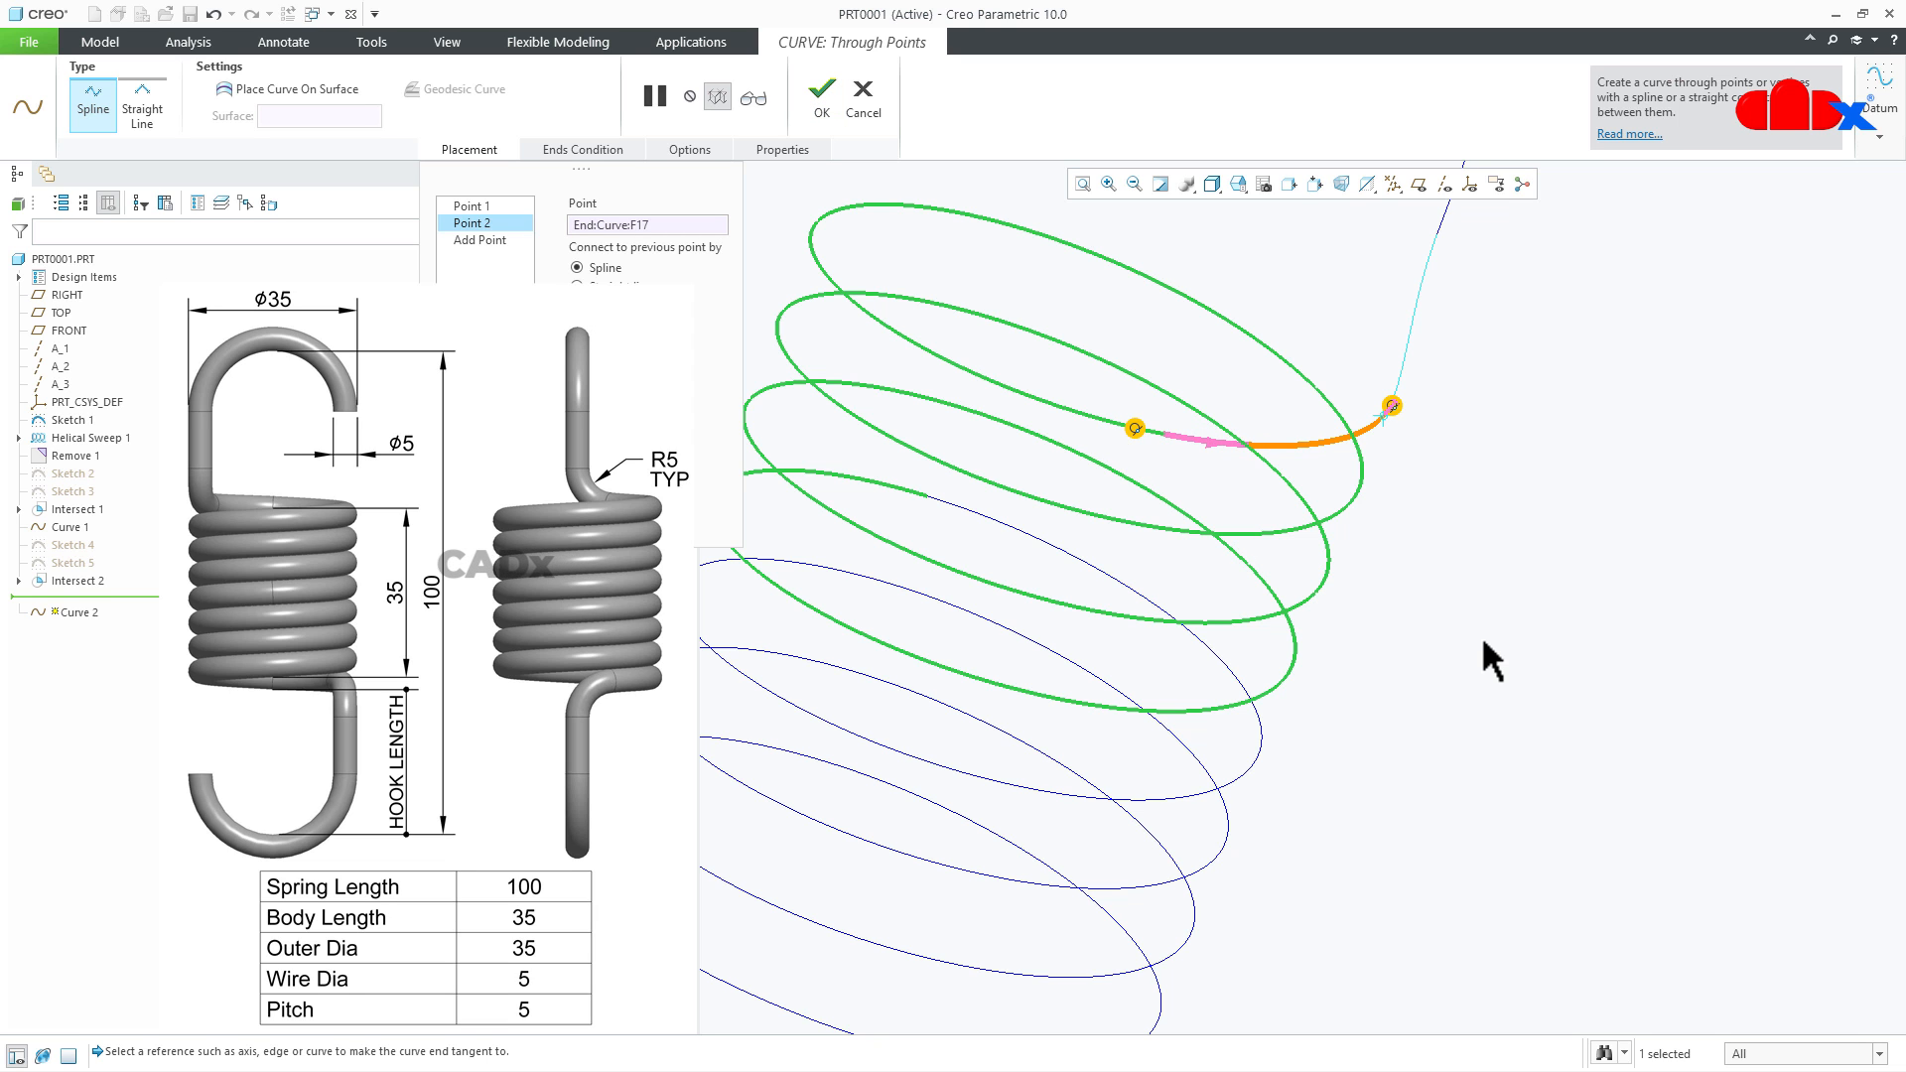
middle_drag(1469, 645, 1369, 596)
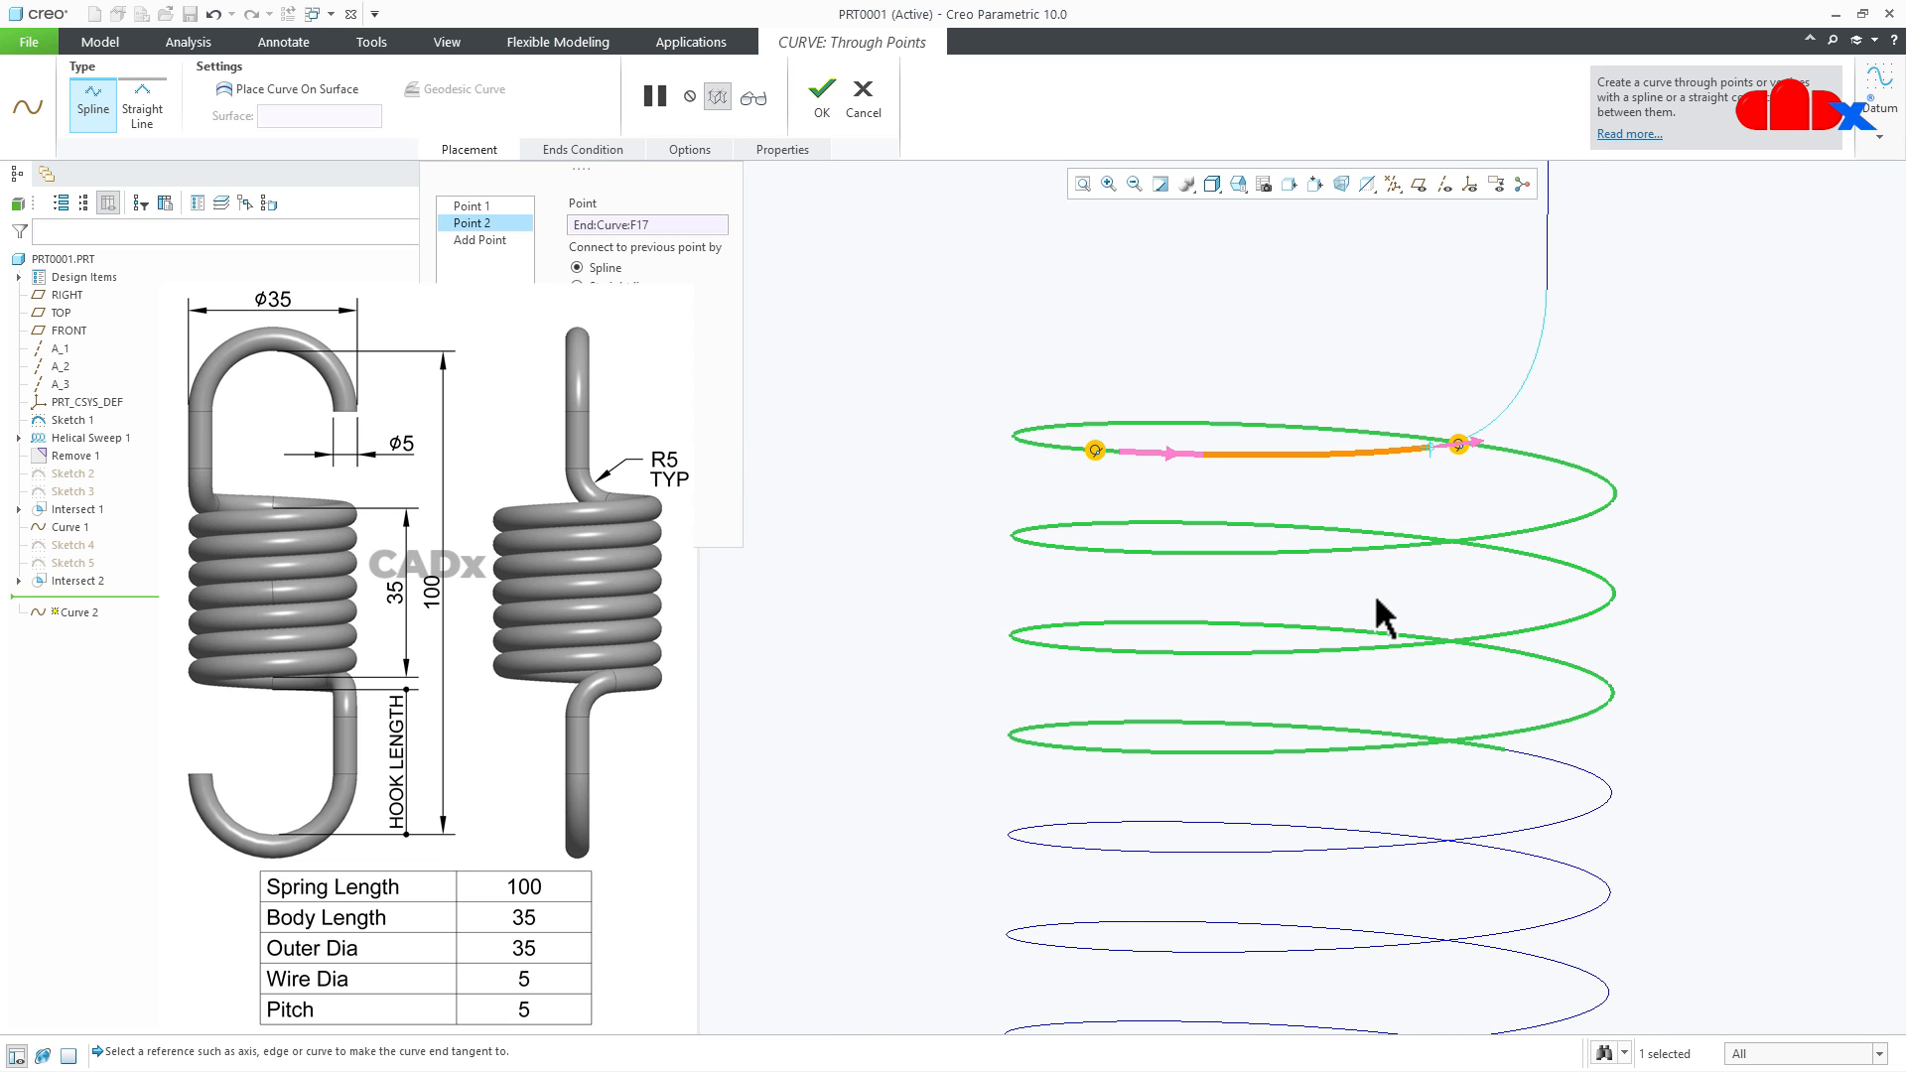
click(821, 98)
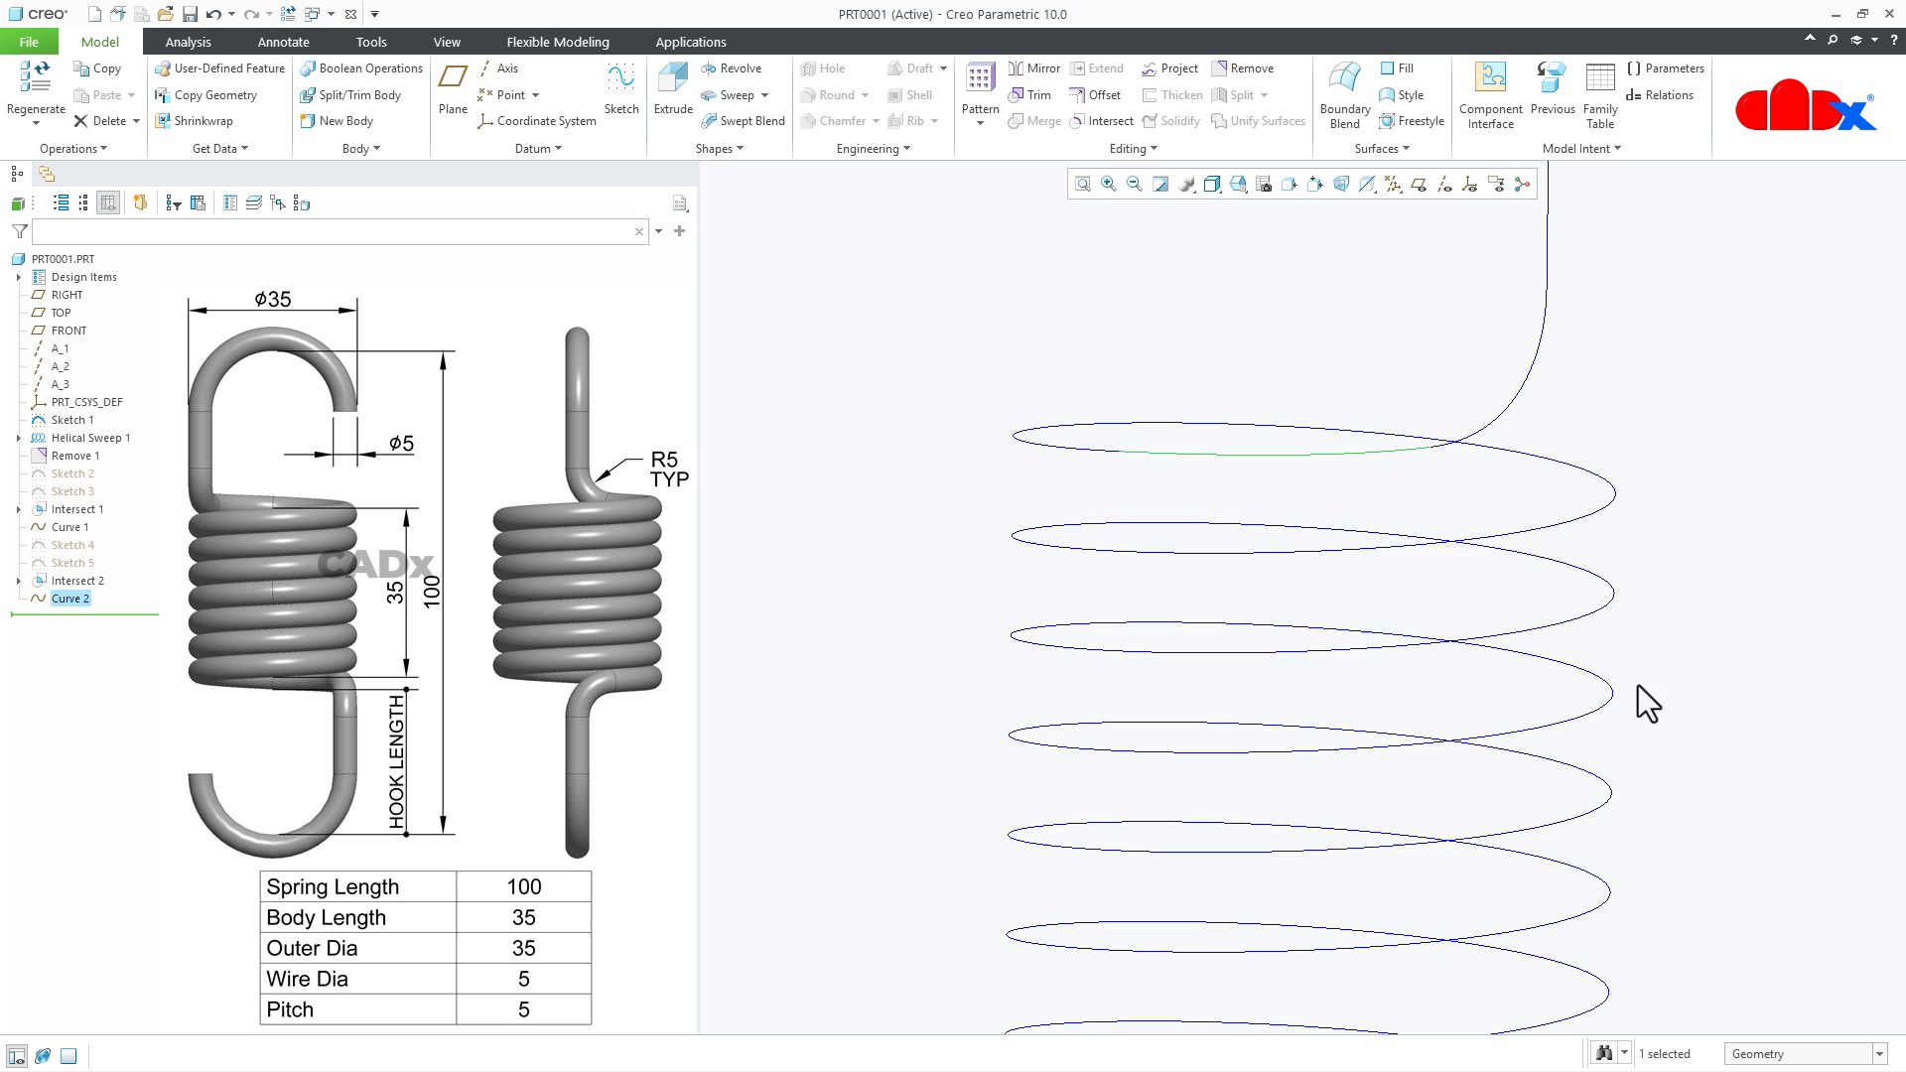
- Start a solid constant-section sweep and chain both hooks, the connecting curves and the helix into one origin trajectory
click(1709, 723)
key(ctrl+d)
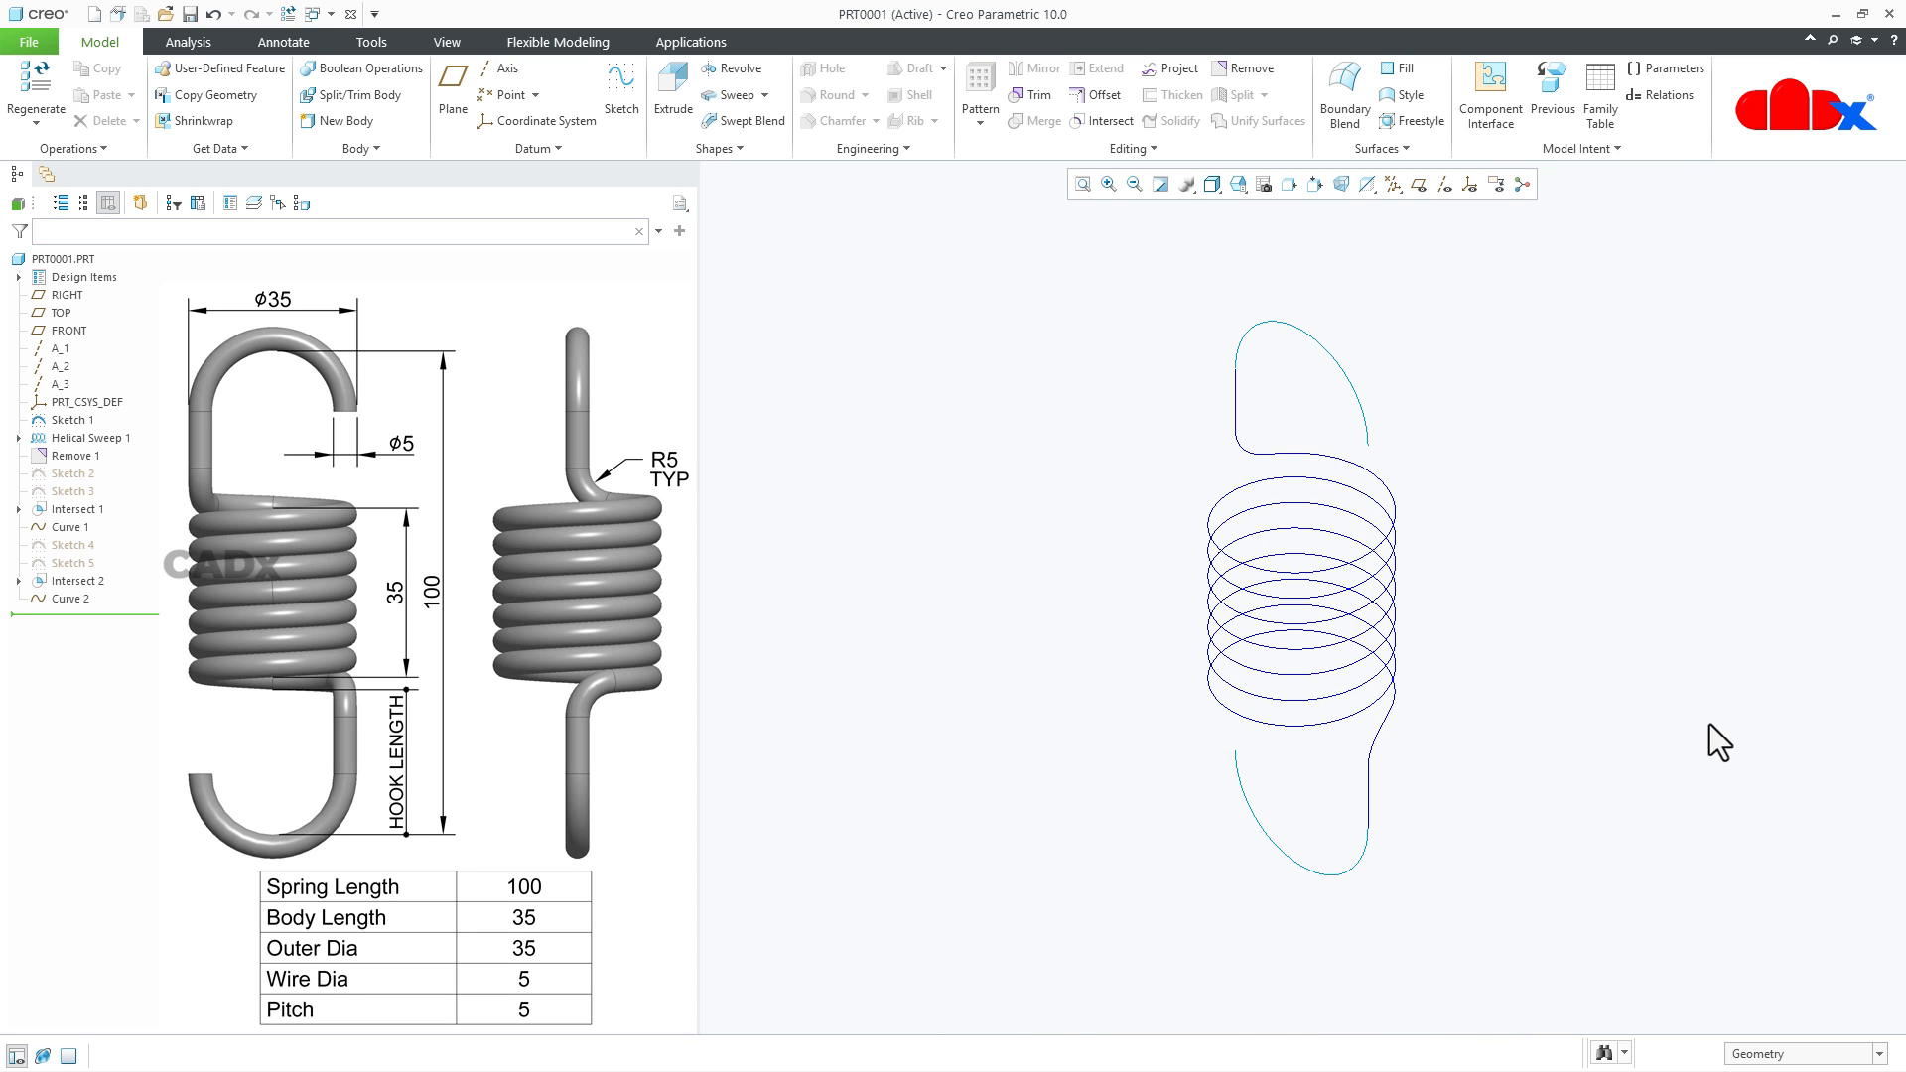
click(753, 98)
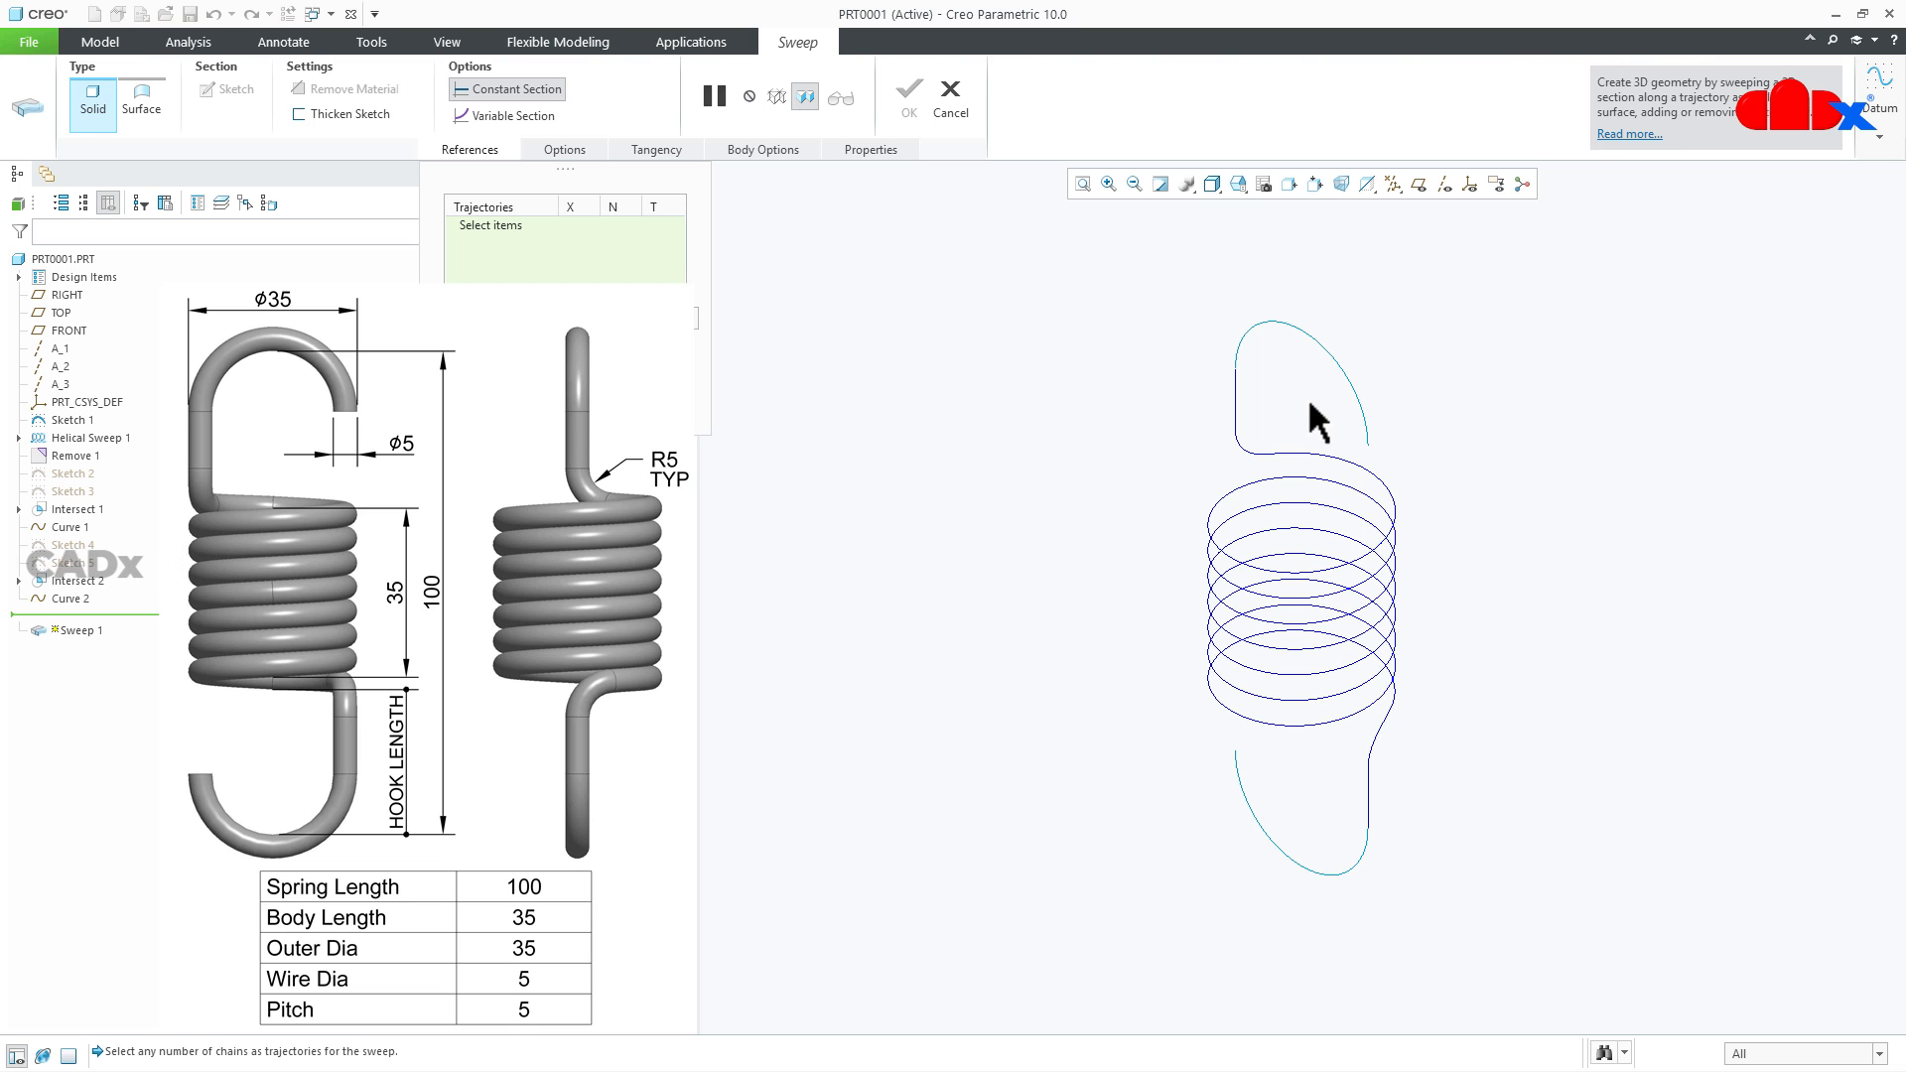
click(1359, 390)
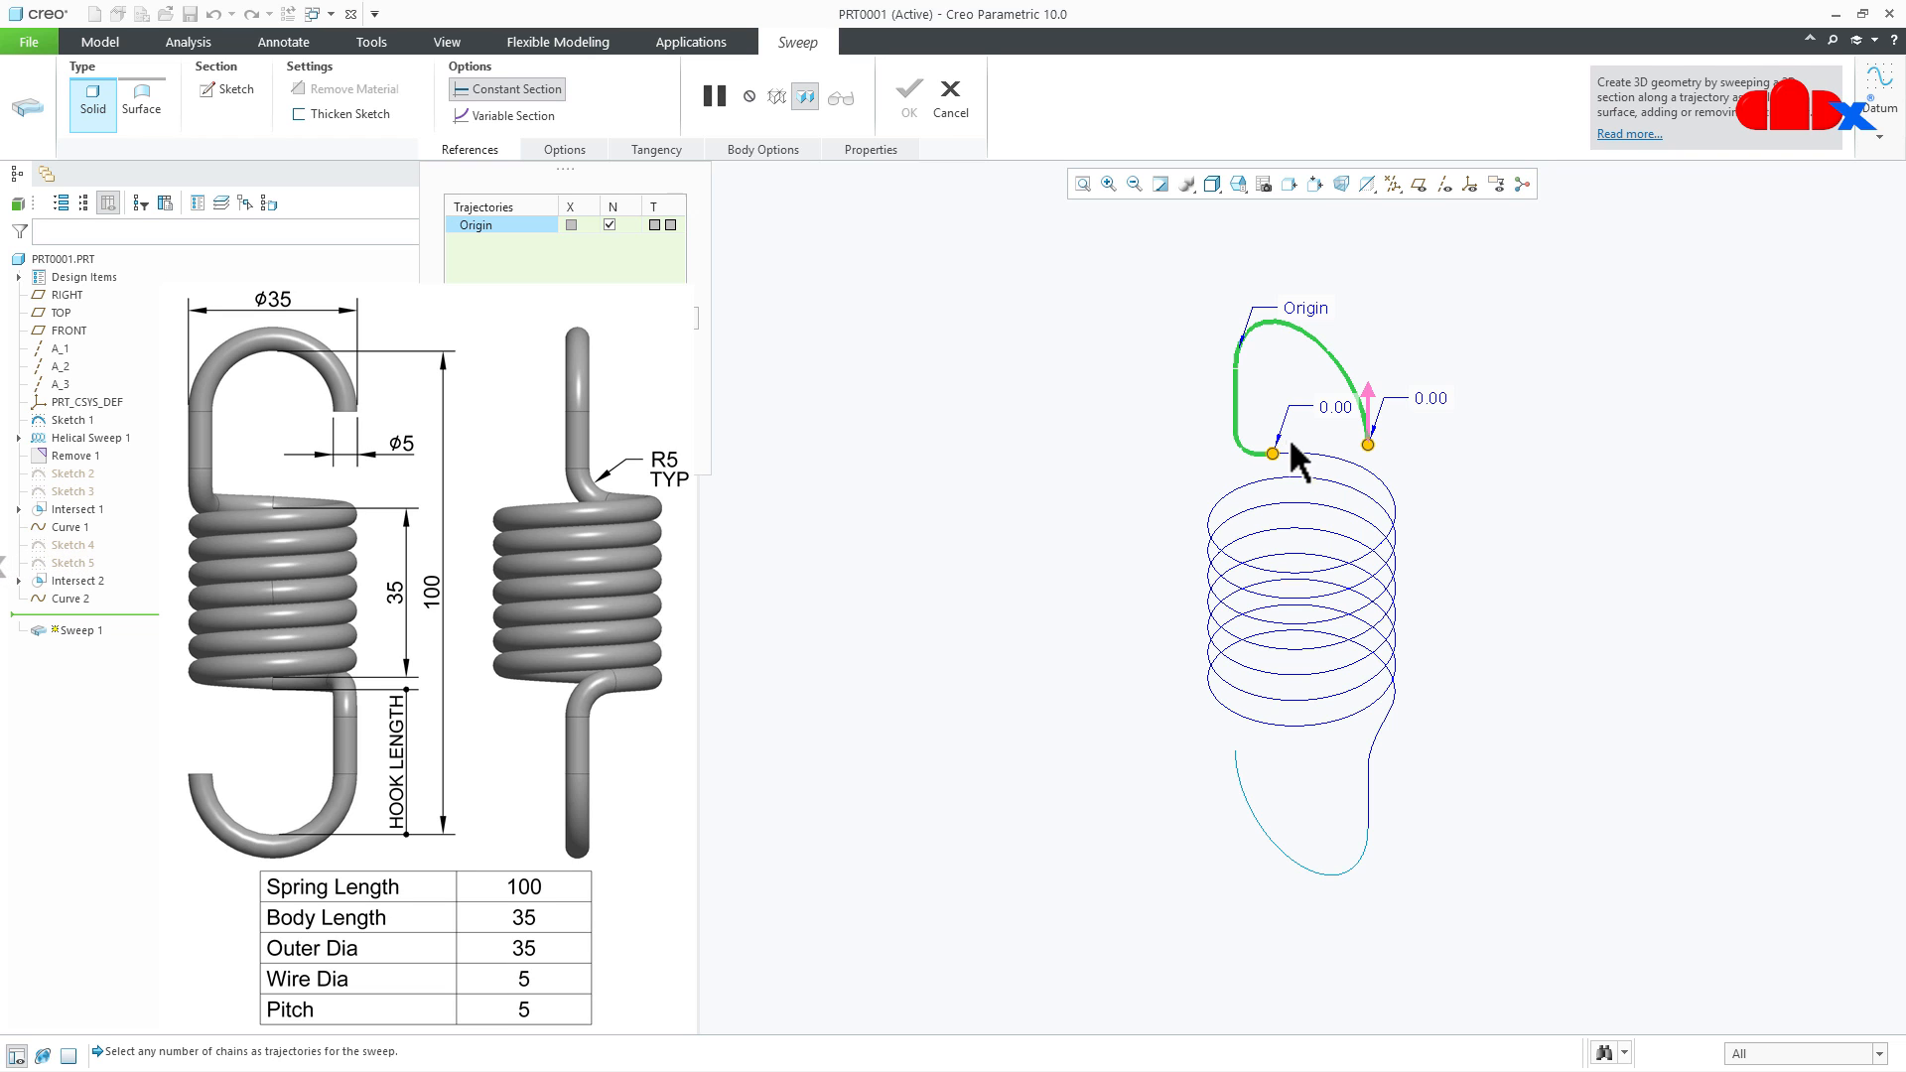
shift+click(1307, 449)
shift+click(1396, 502)
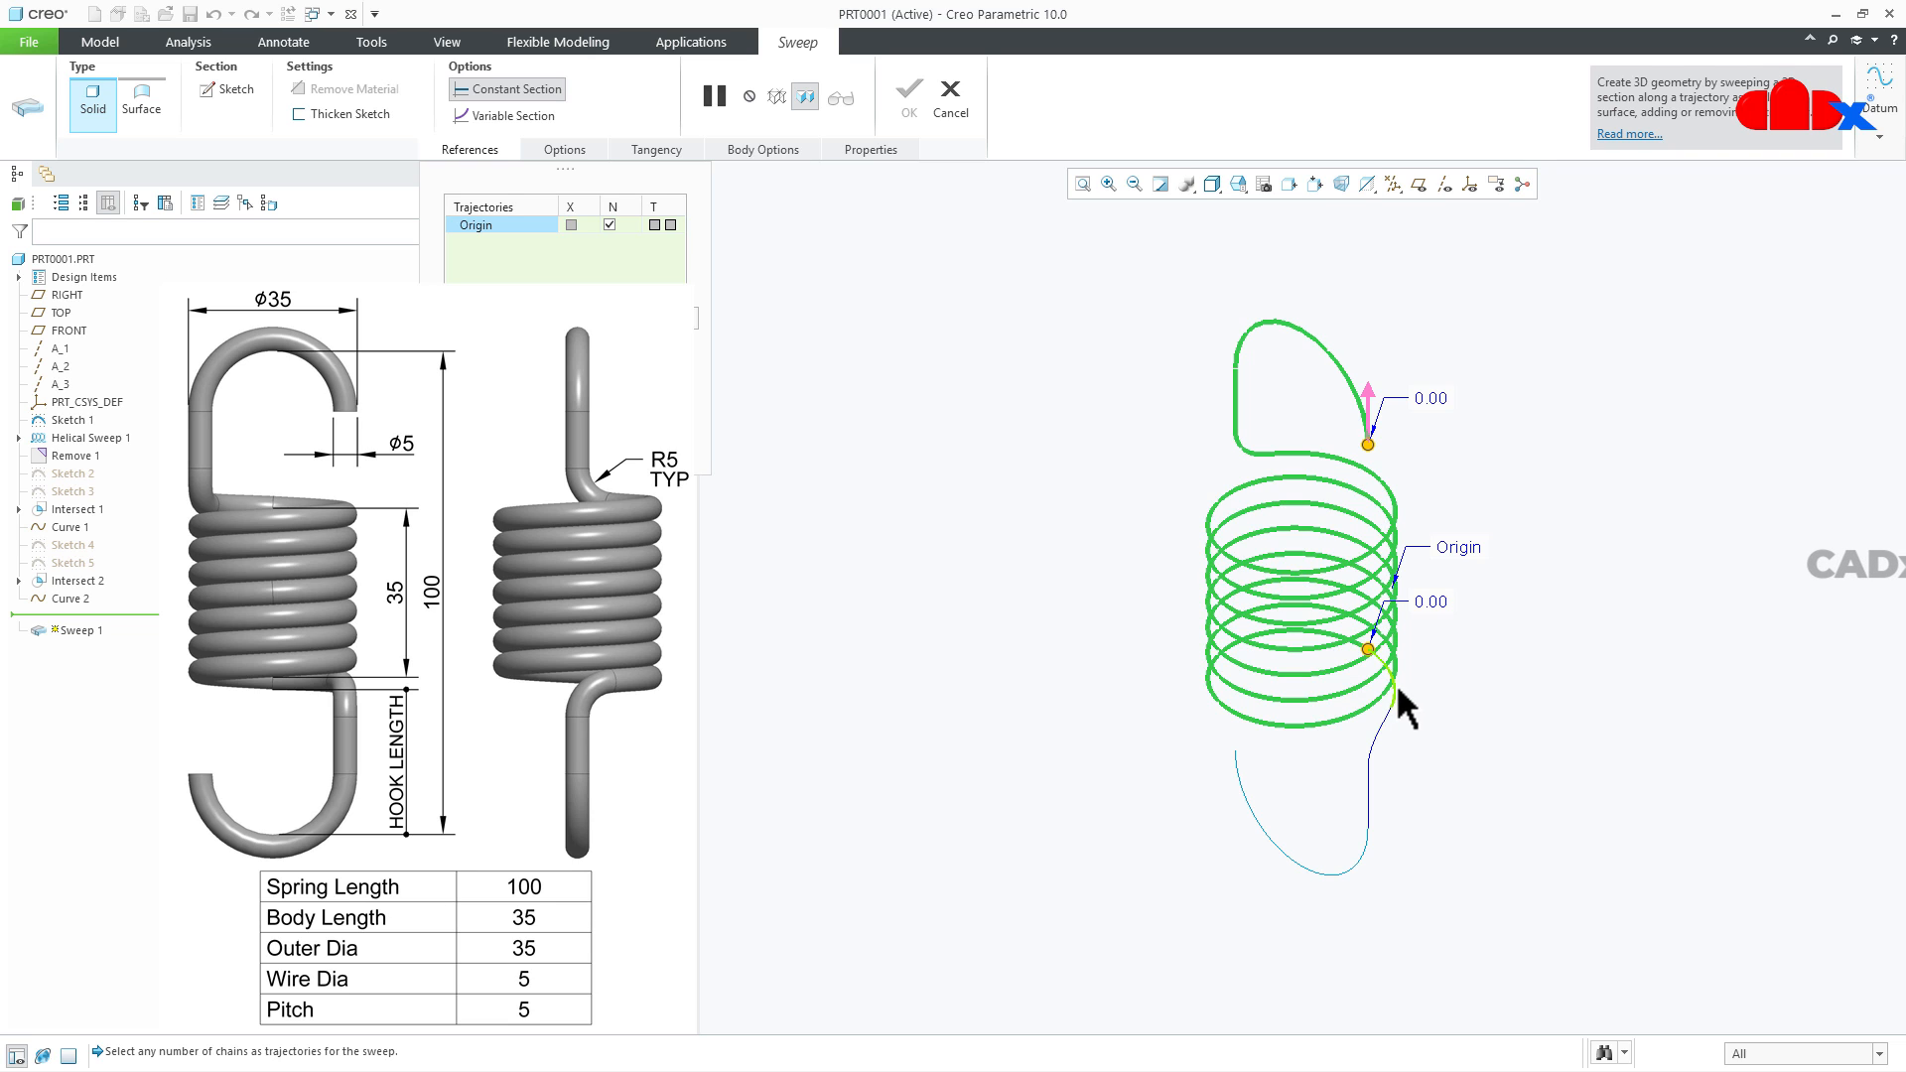
shift+click(1395, 685)
shift+click(1377, 730)
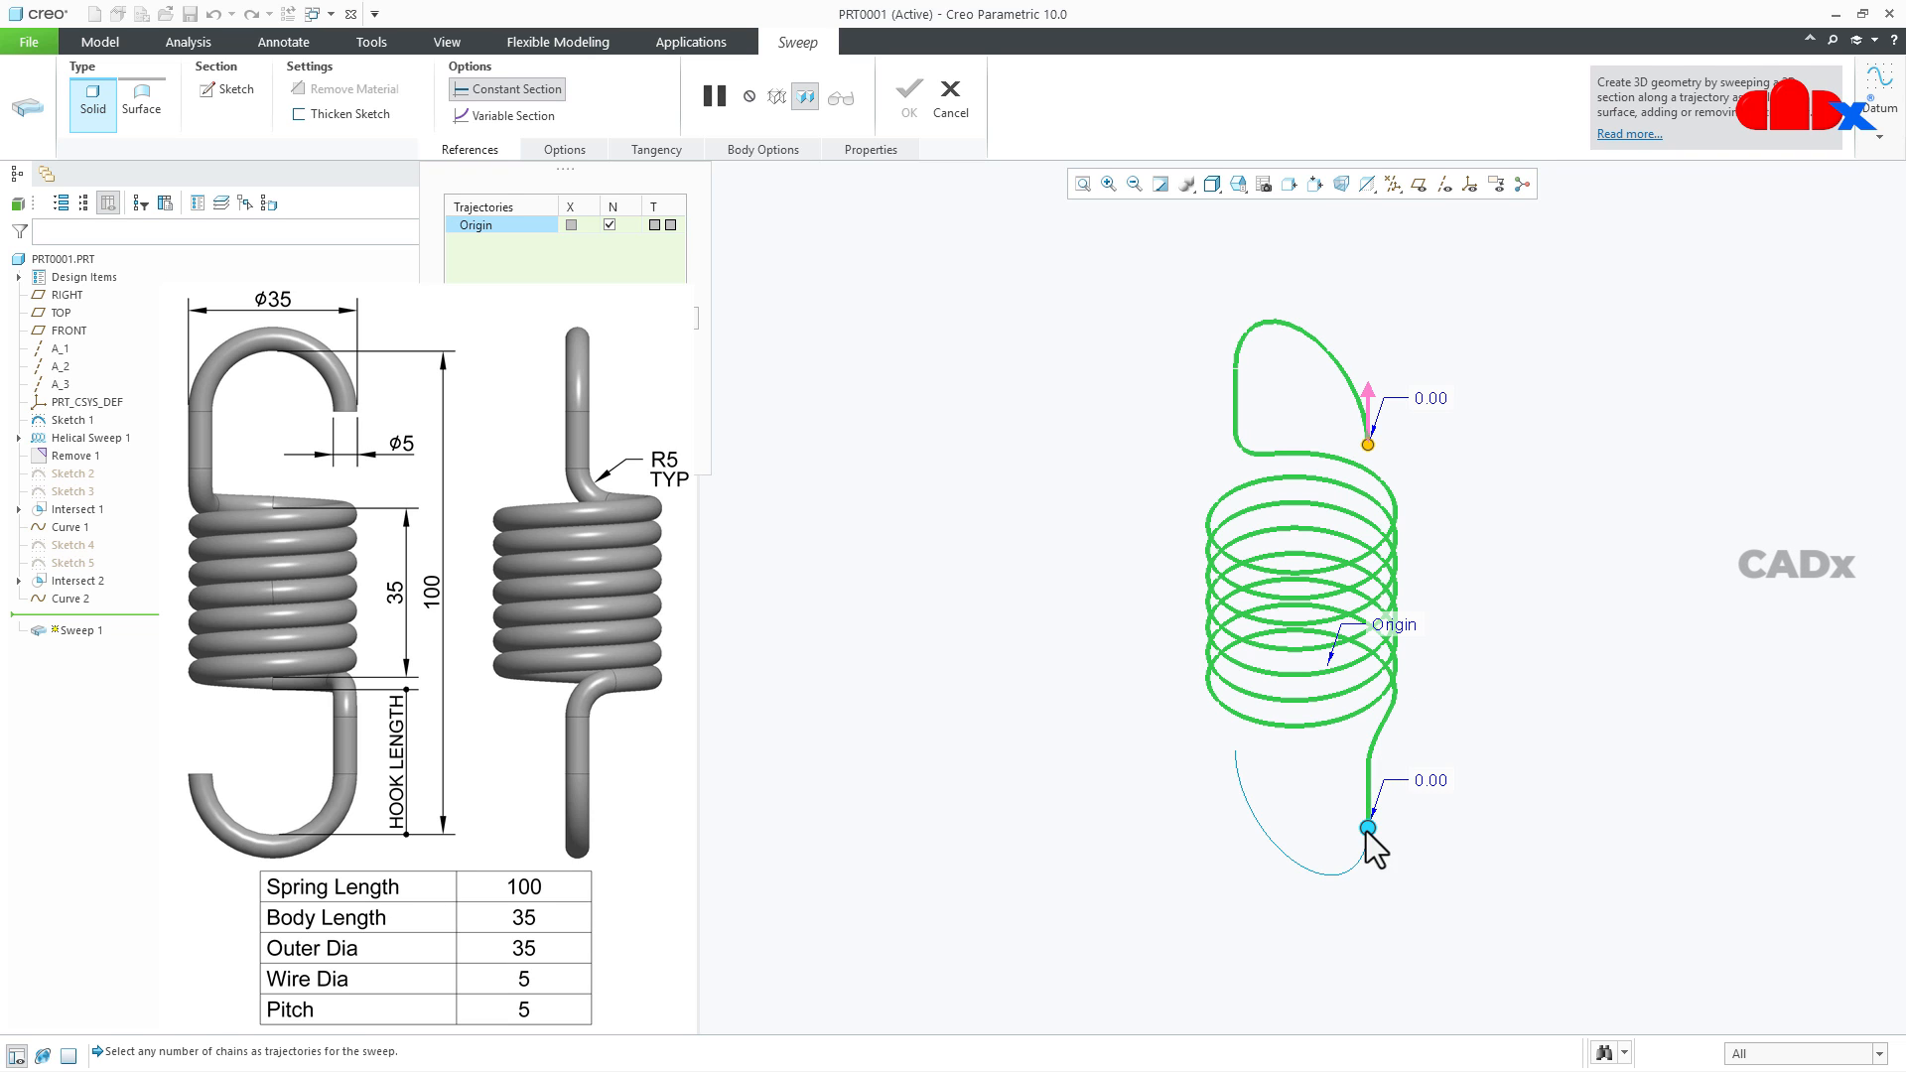
shift+click(1366, 846)
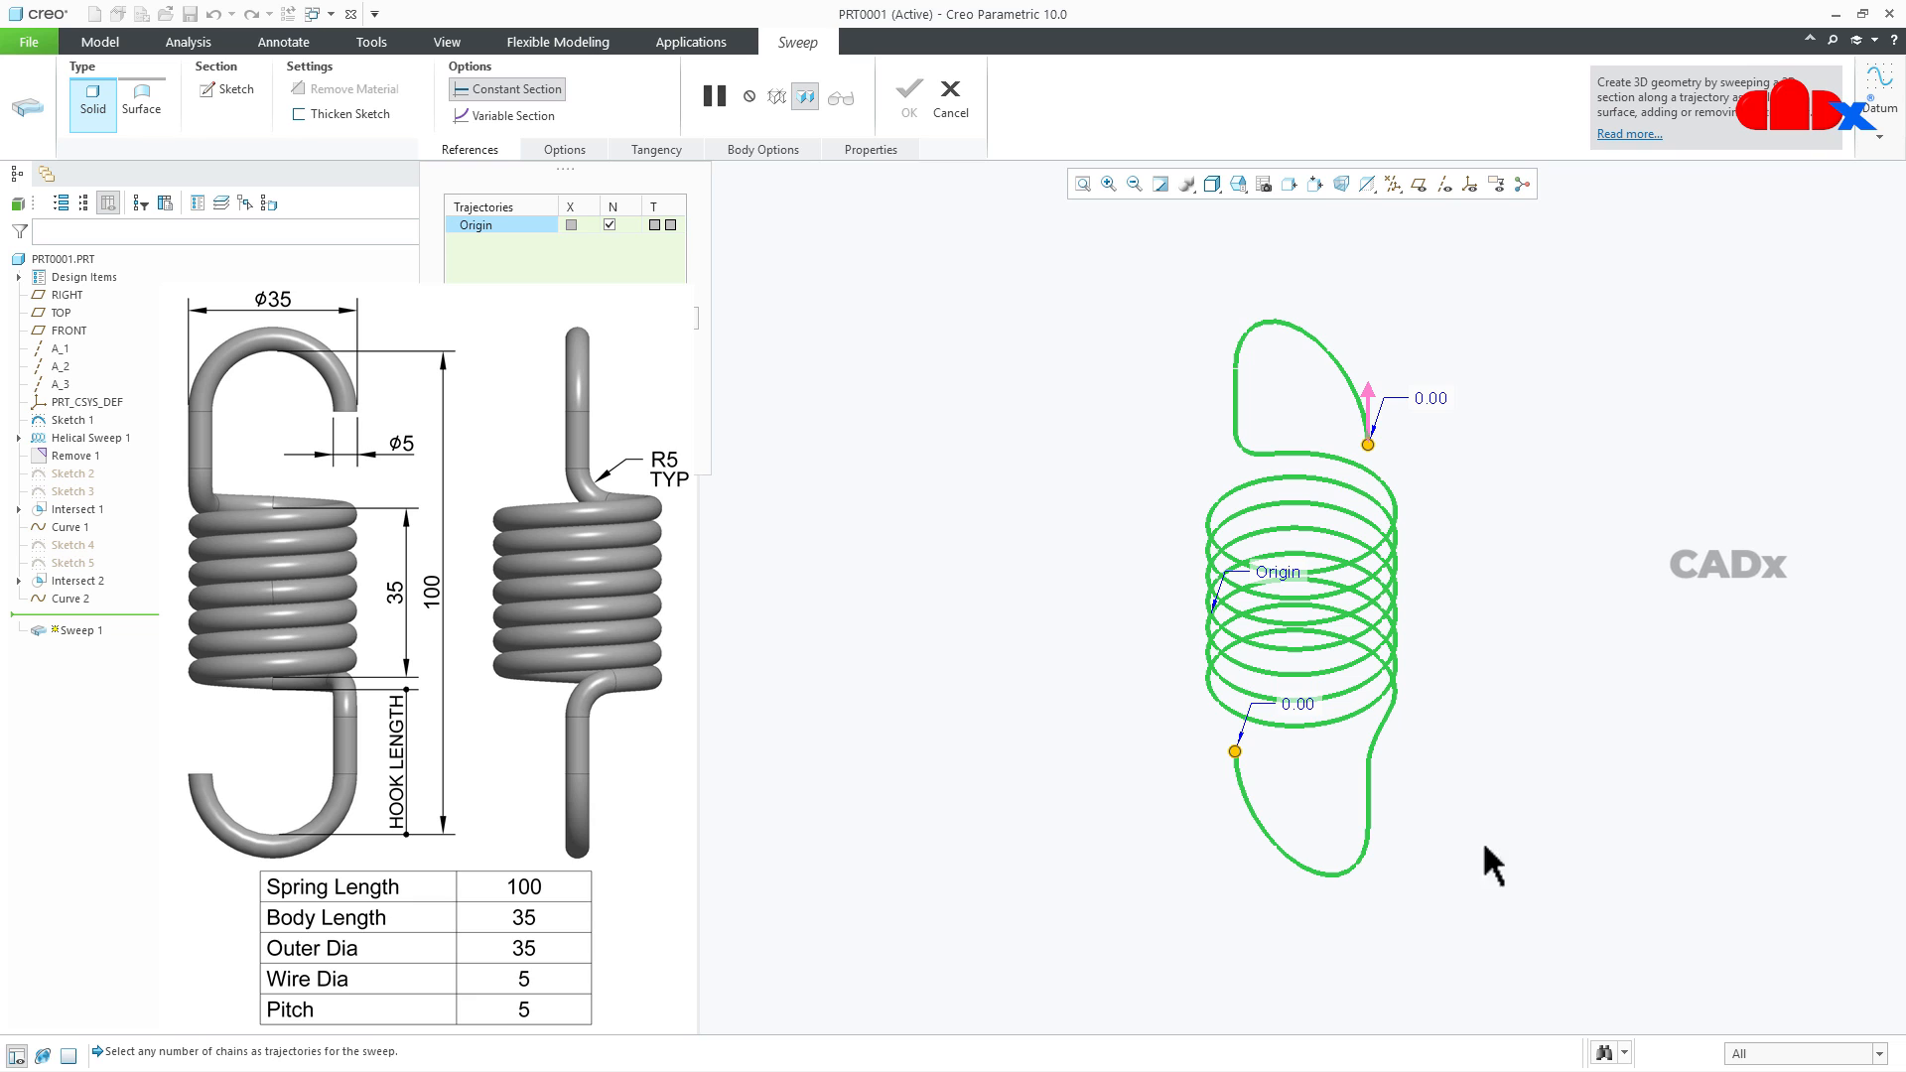
- Sketch a 5 mm diameter circle centred on the trajectory's start point as the sweep section, and finish the sketch
click(224, 92)
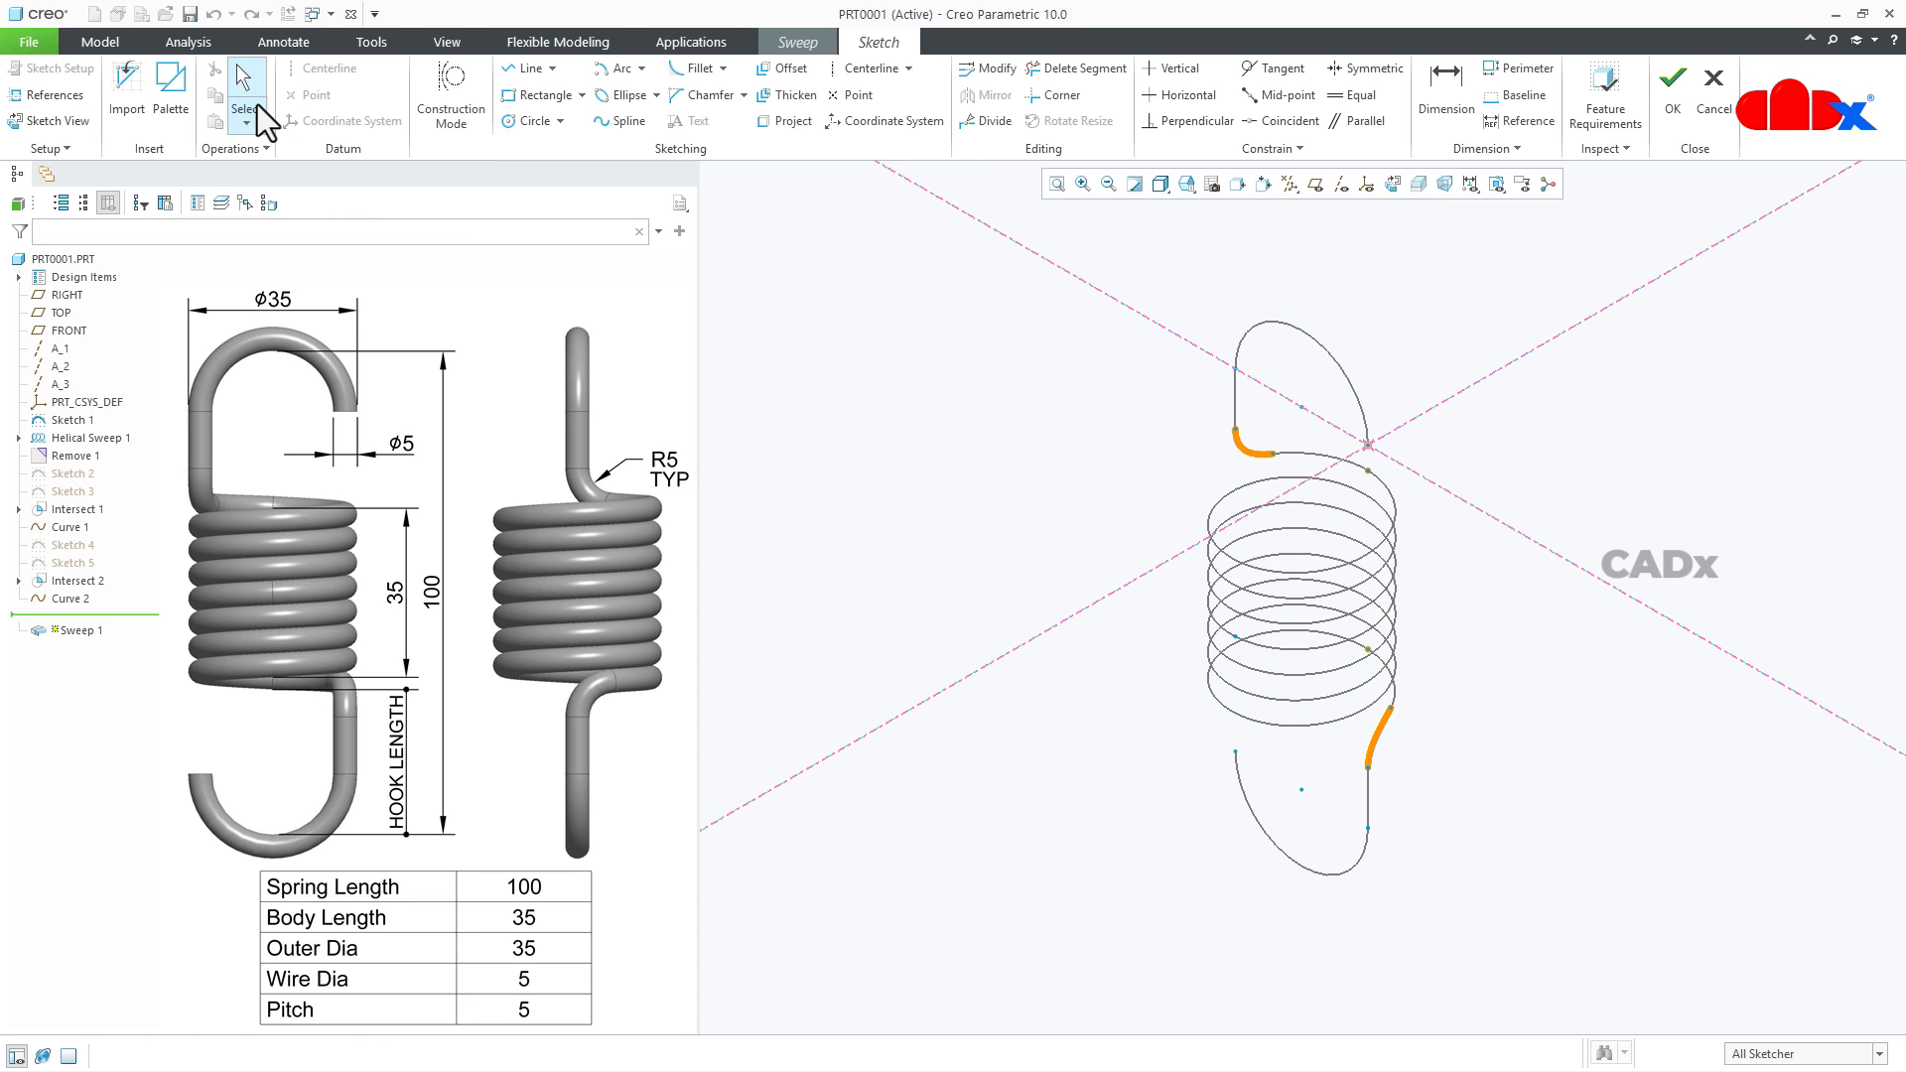
click(508, 122)
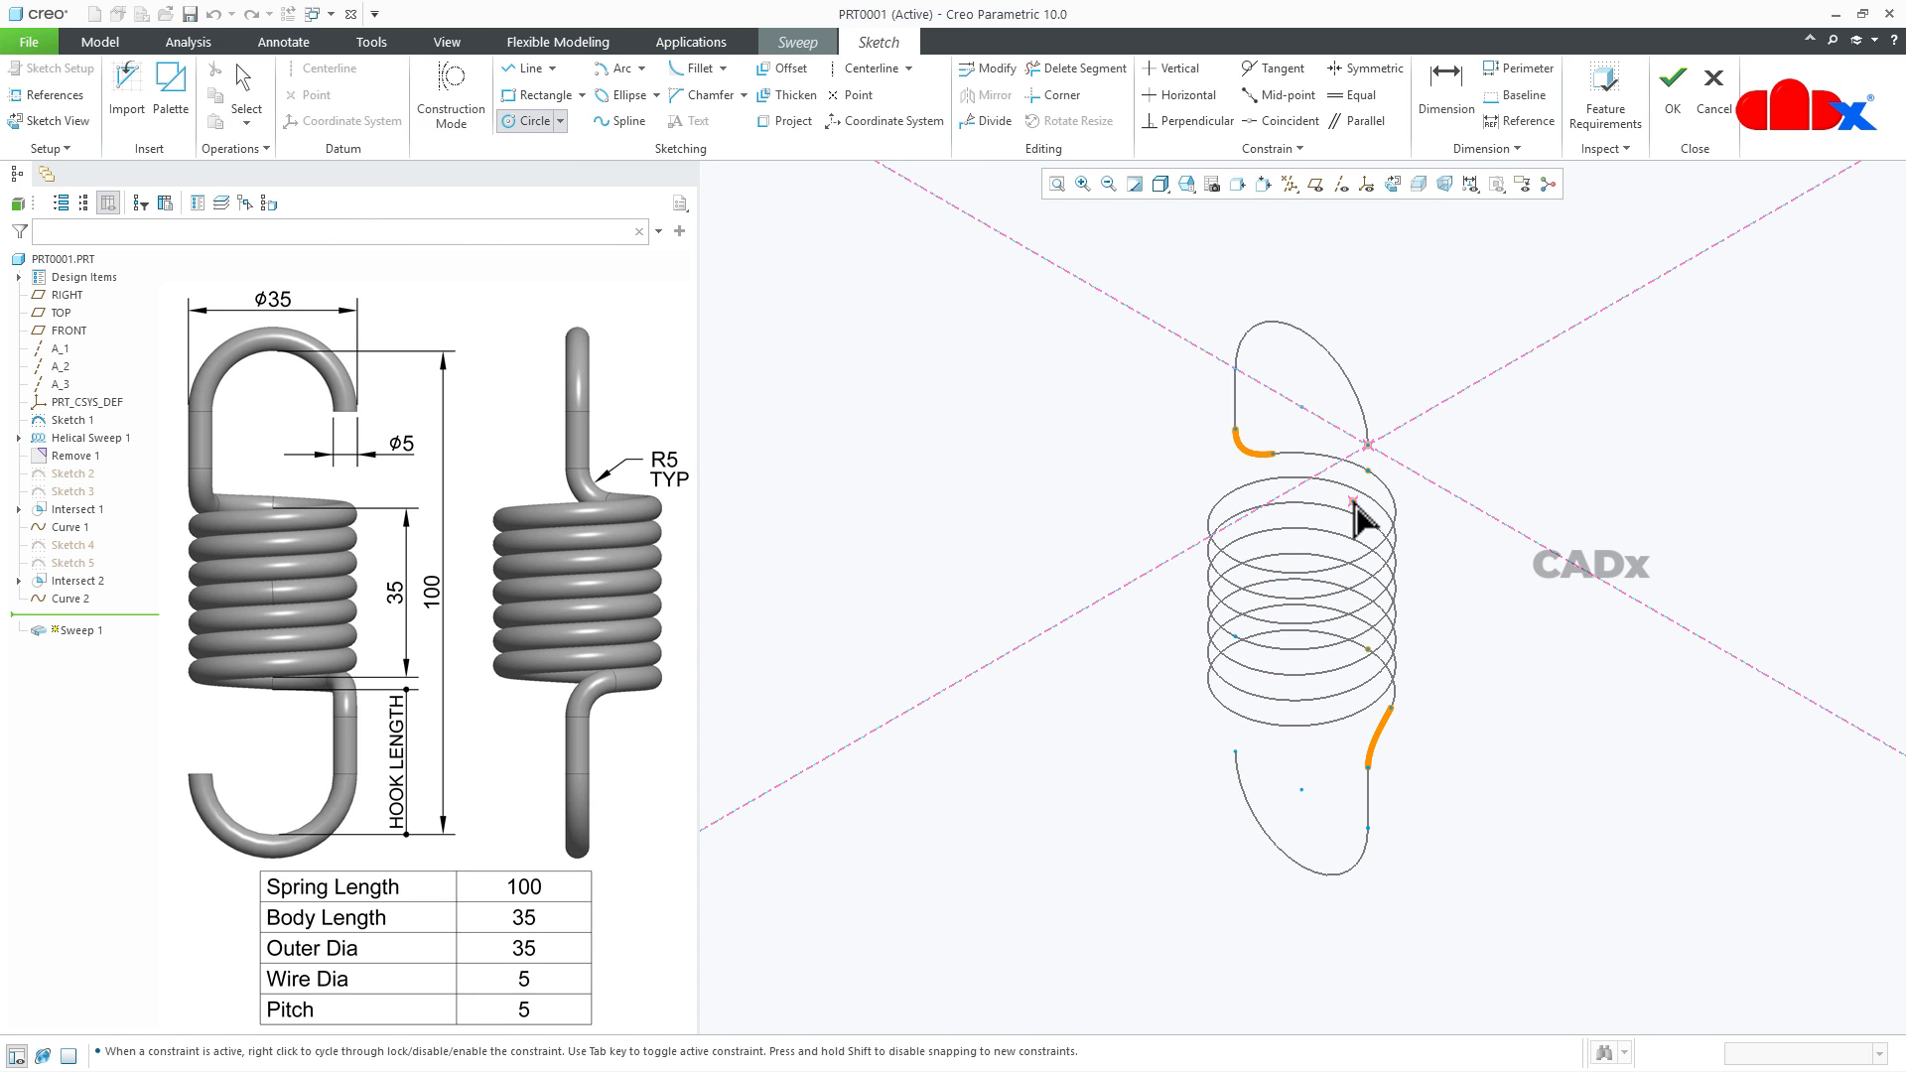
click(1368, 445)
click(1382, 464)
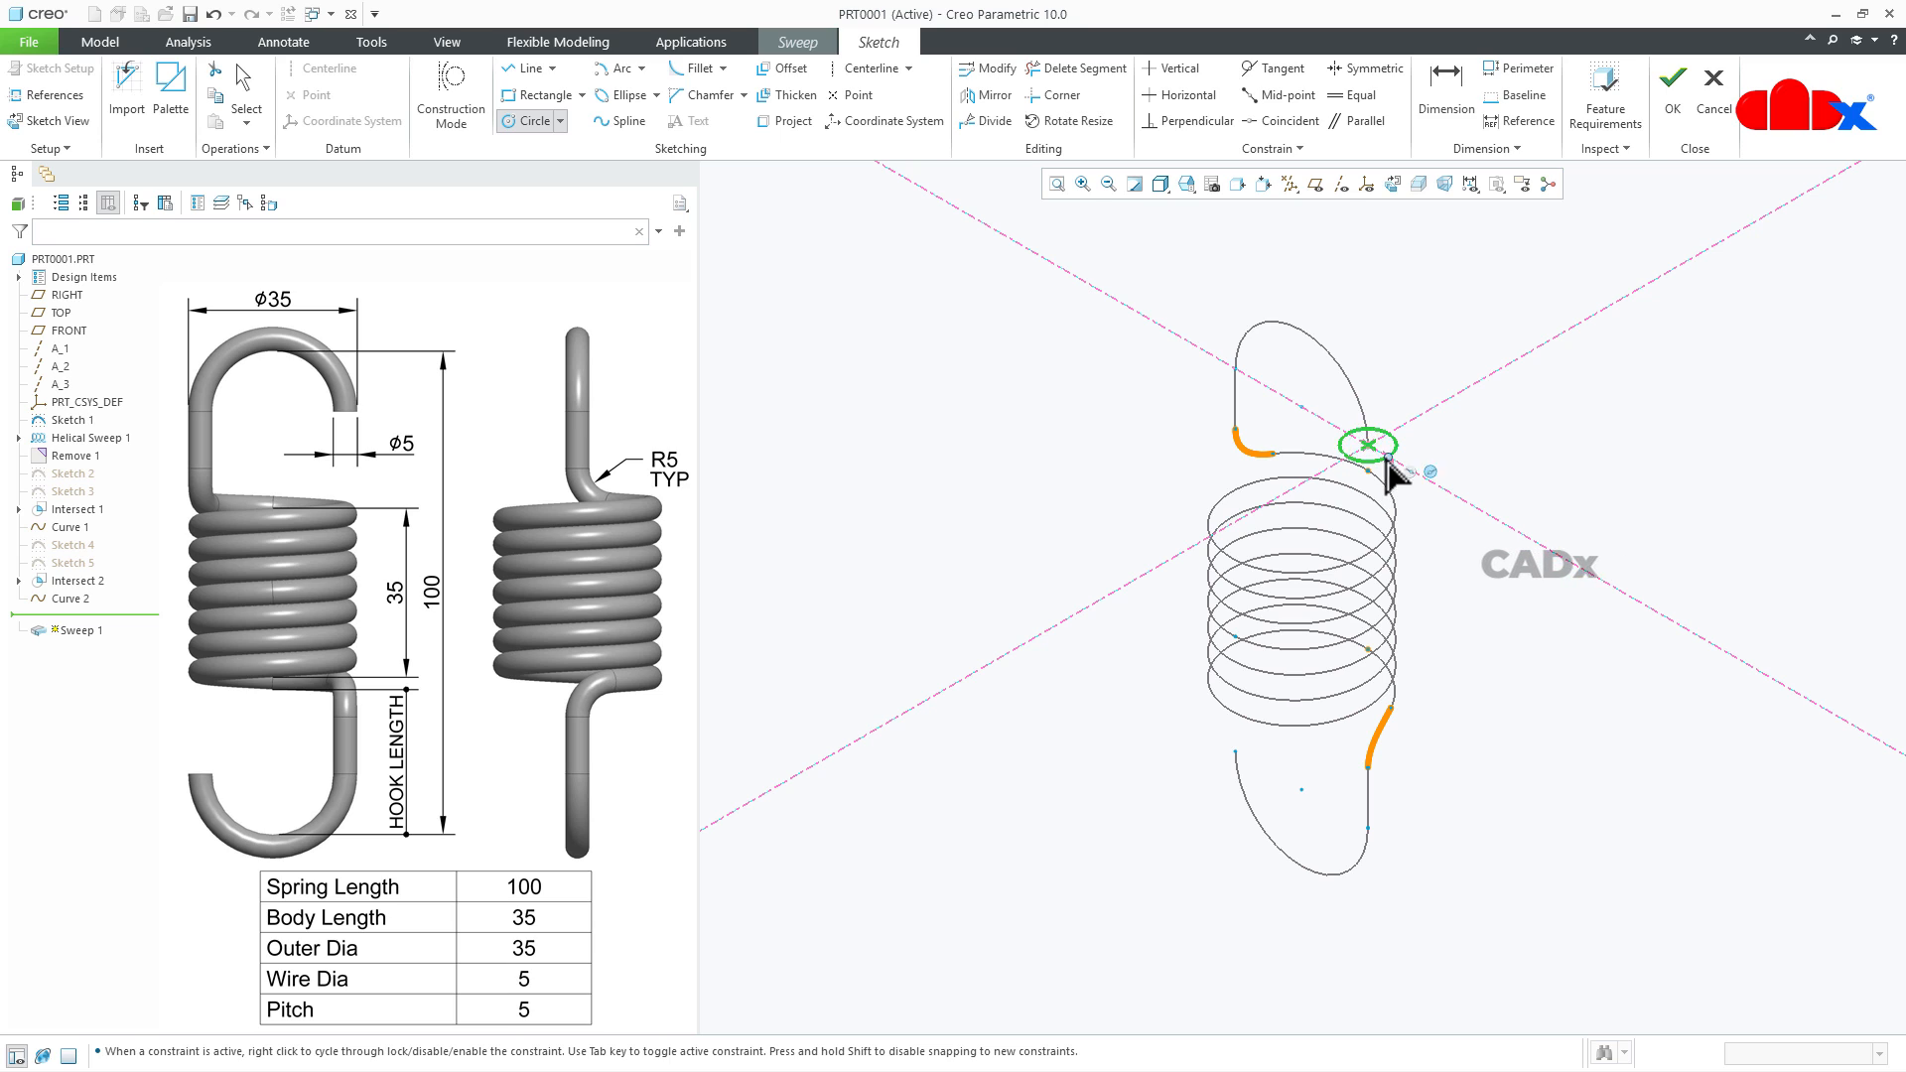
middle_click(1459, 462)
text(5)
key(Return)
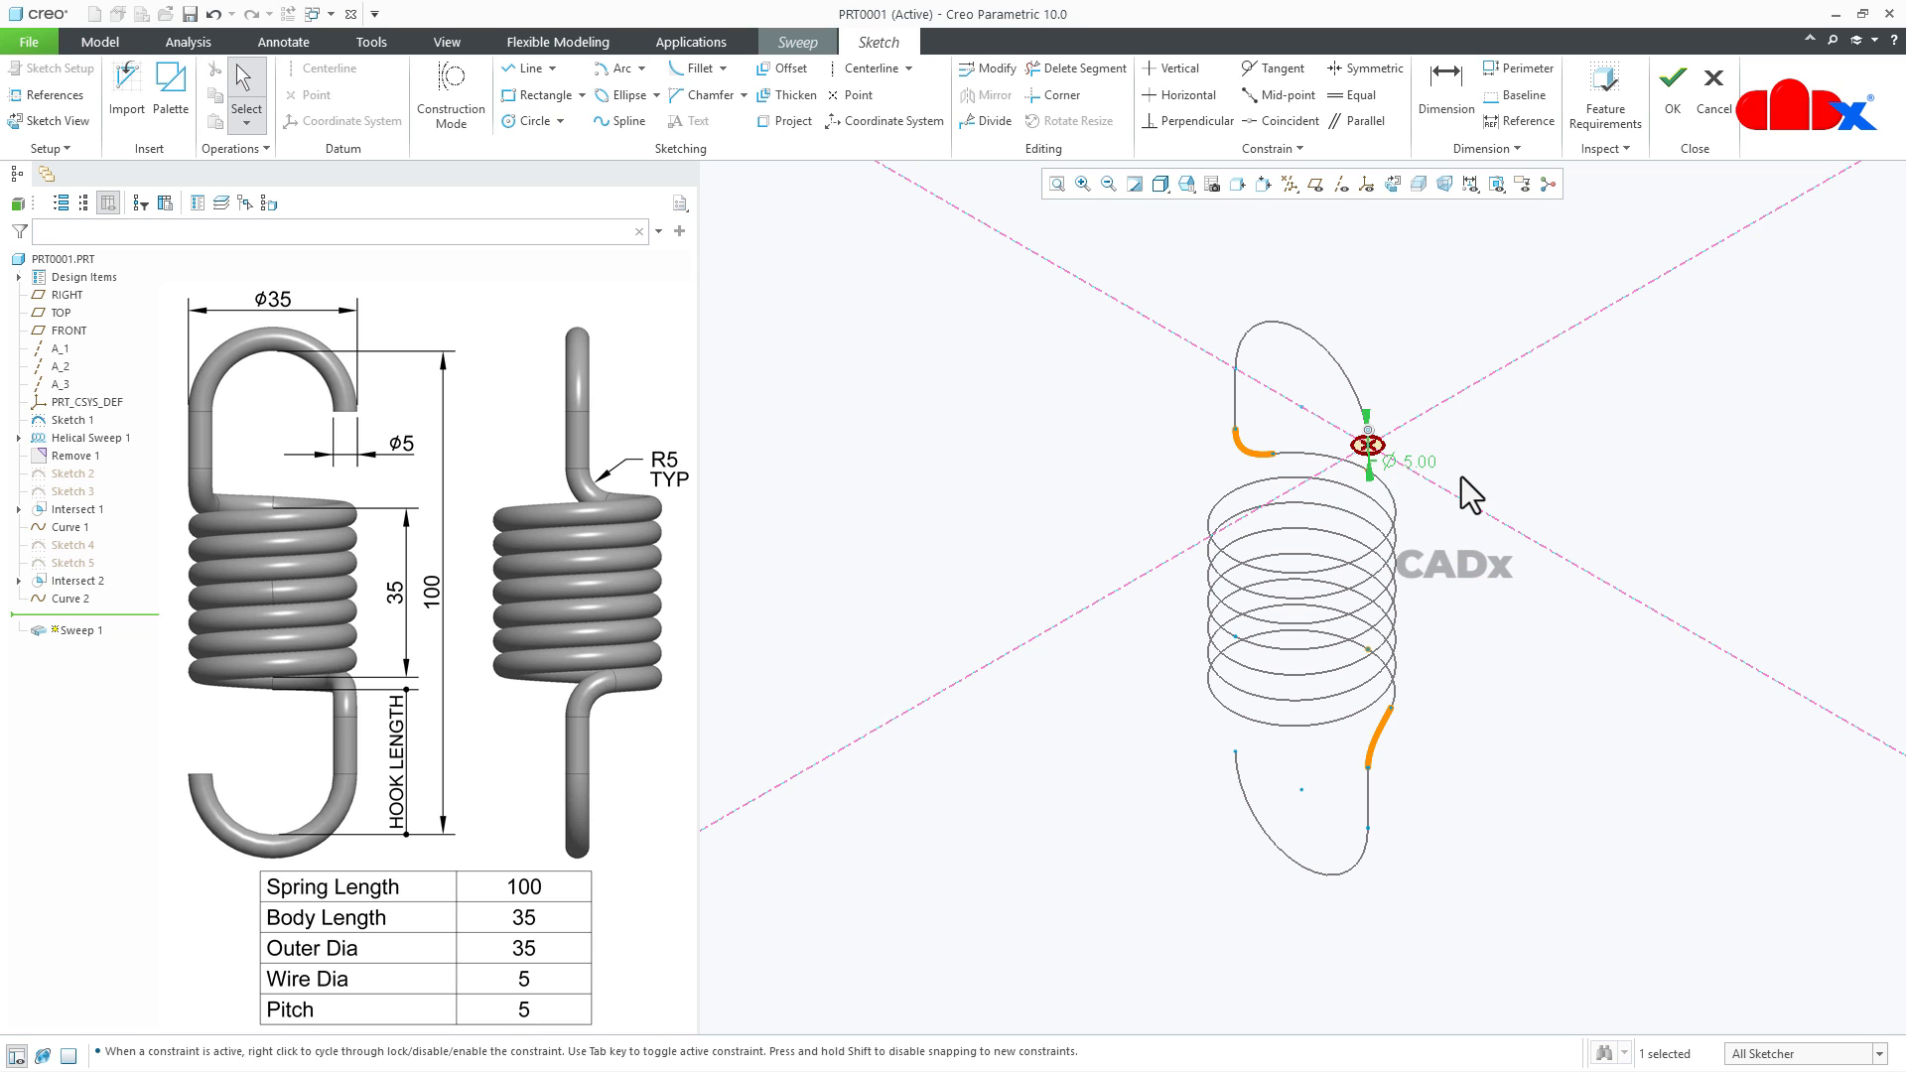
click(1671, 99)
- Complete the solid sweep of the spring wire and return to the default view
middle_drag(1389, 824, 1437, 765)
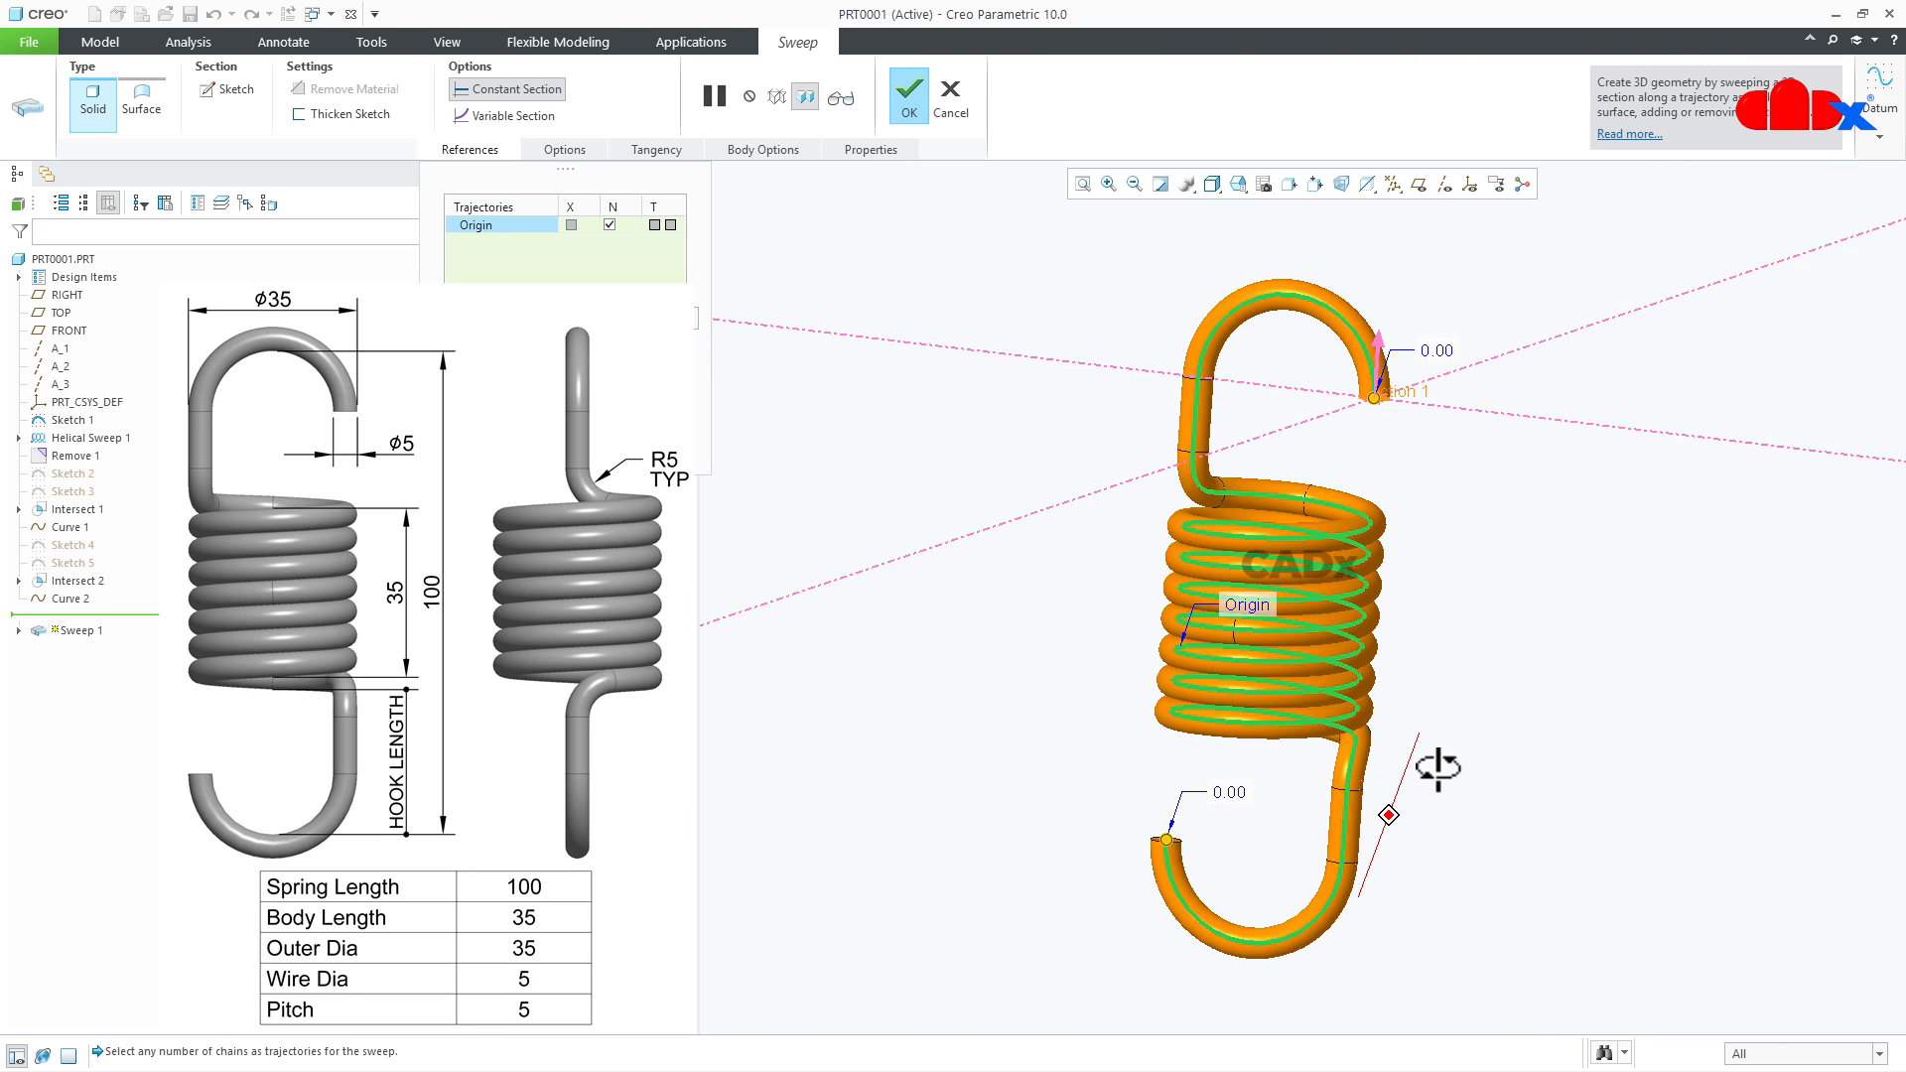
click(914, 93)
mouse_move(1636, 764)
middle_down()
mouse_move(1659, 668)
mouse_move(1486, 752)
mouse_move(1489, 714)
mouse_move(1450, 748)
mouse_move(1459, 723)
middle_up()
scroll(1455, 695, down, 3)
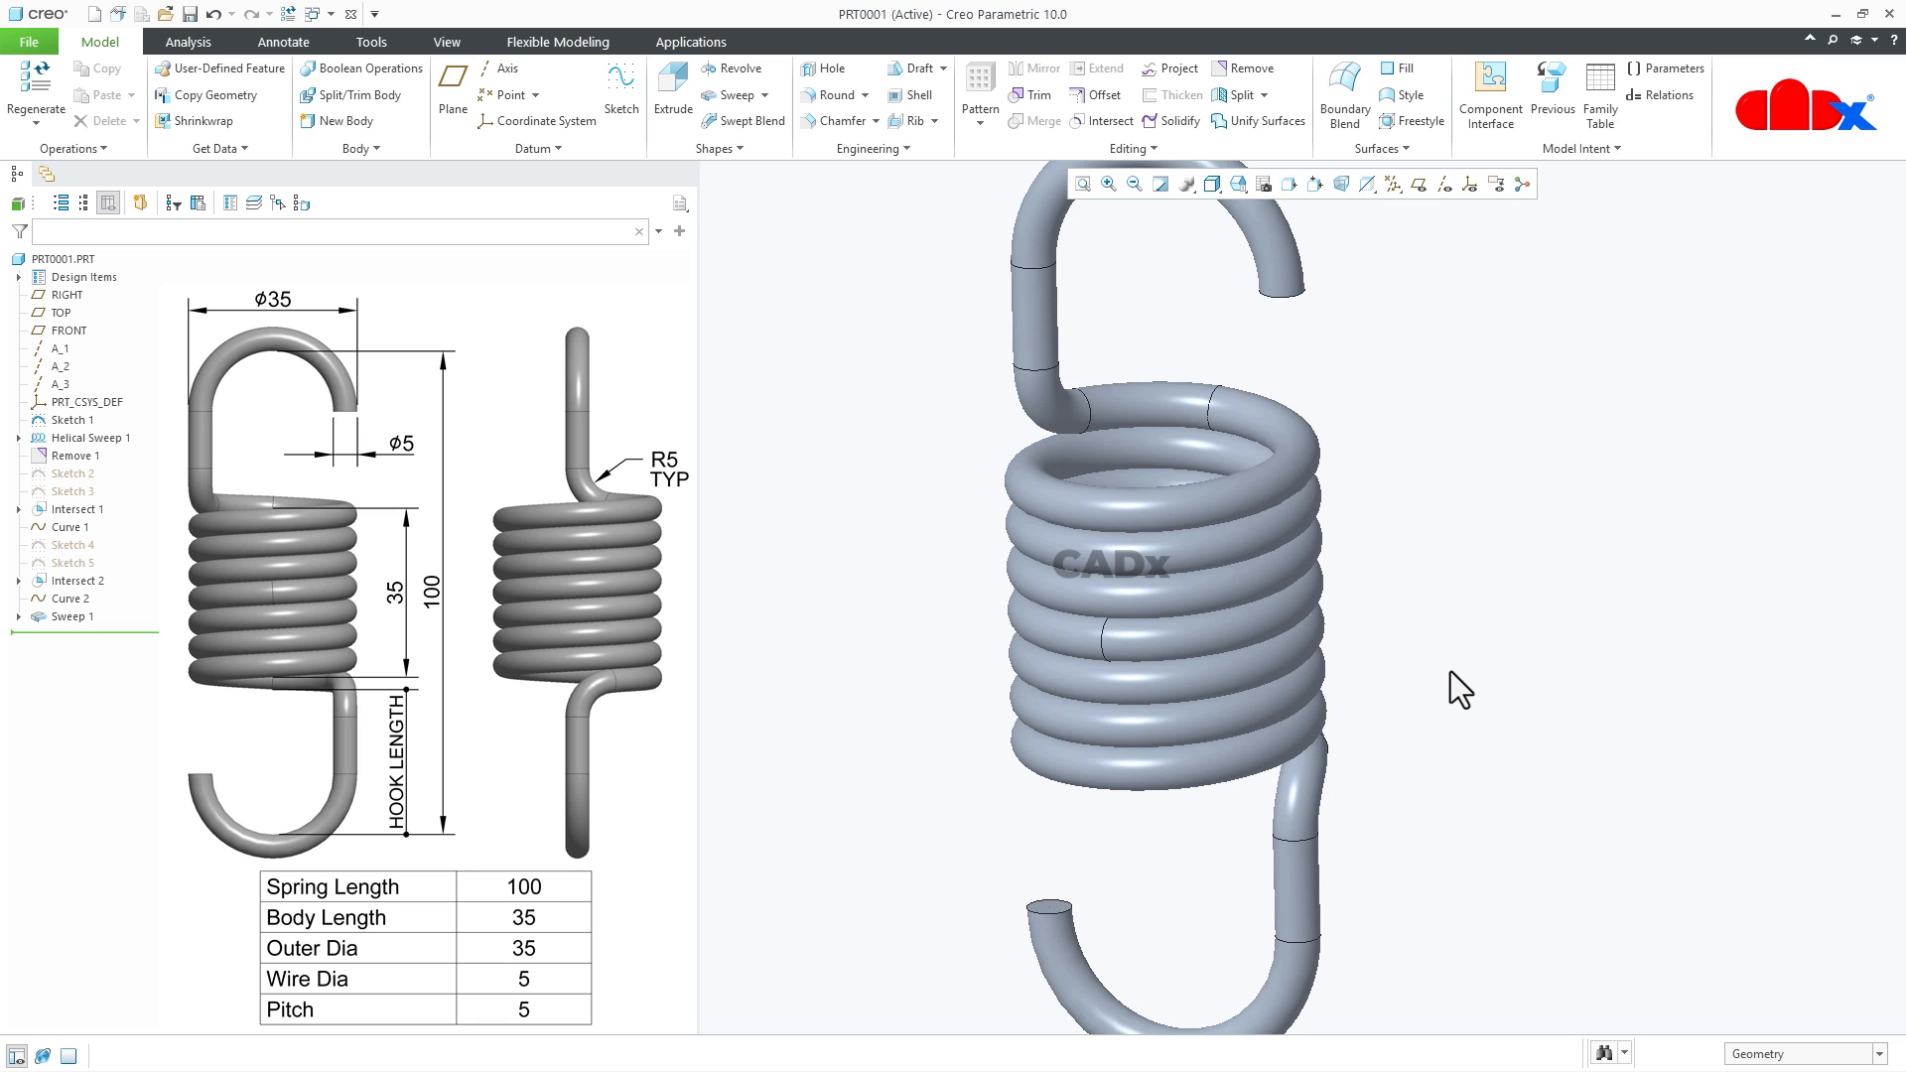
scroll(1450, 672, up, 2)
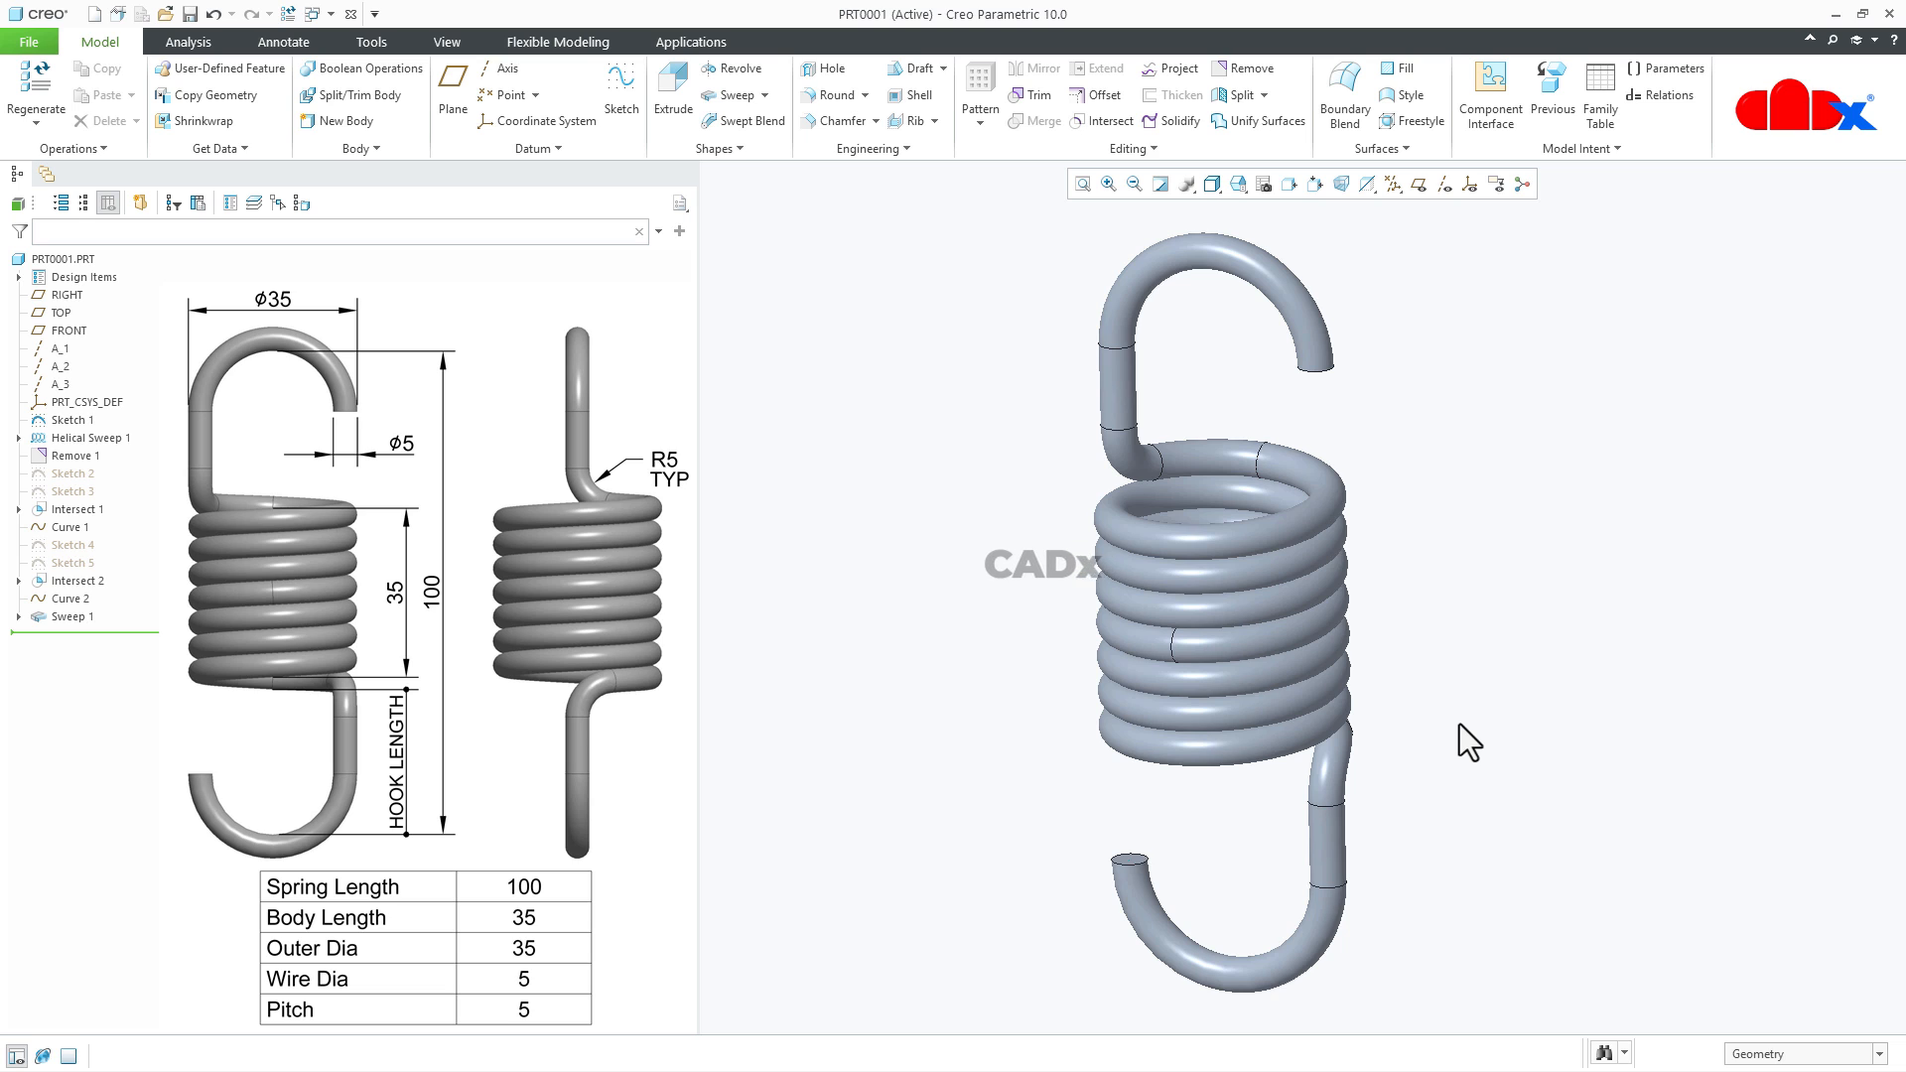
key(ctrl+d)
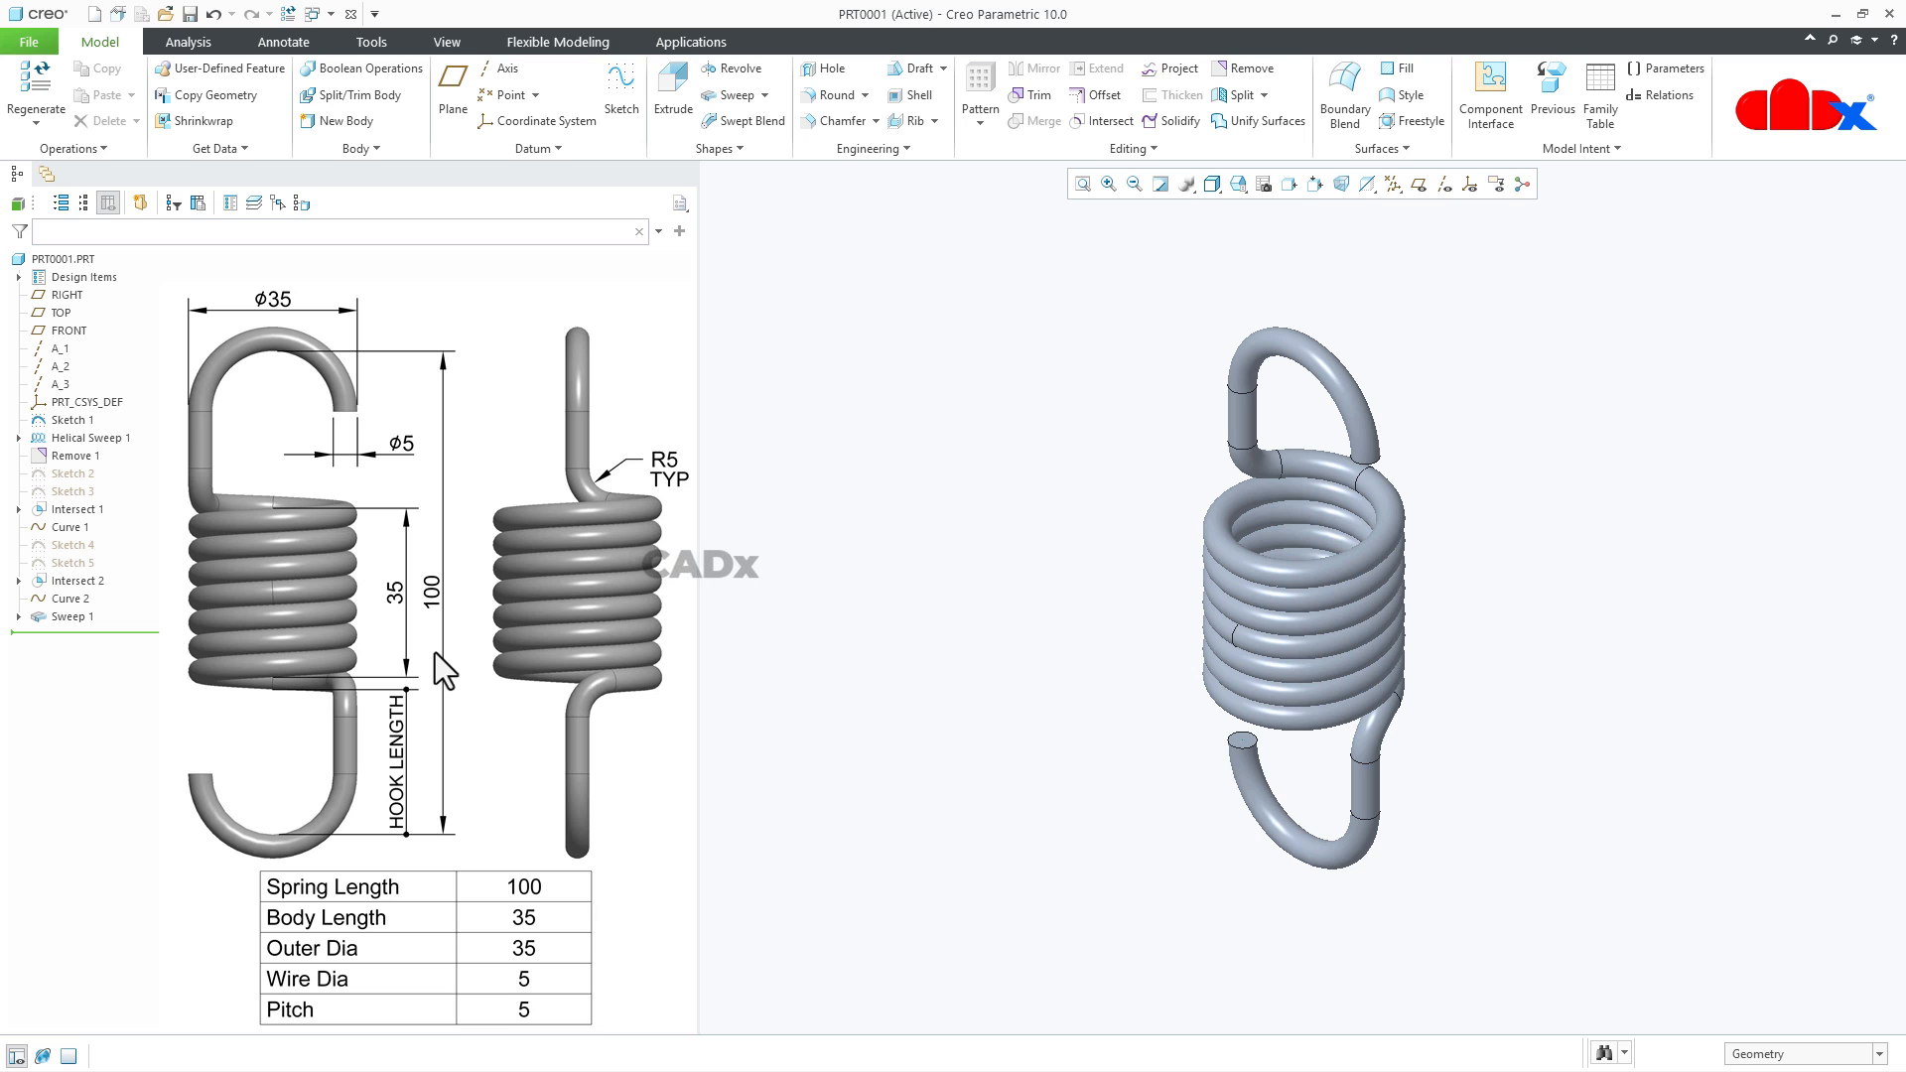
- Set the overall spring length dimension in the first hook sketch to 120 and regenerate the part
click(75, 420)
click(91, 302)
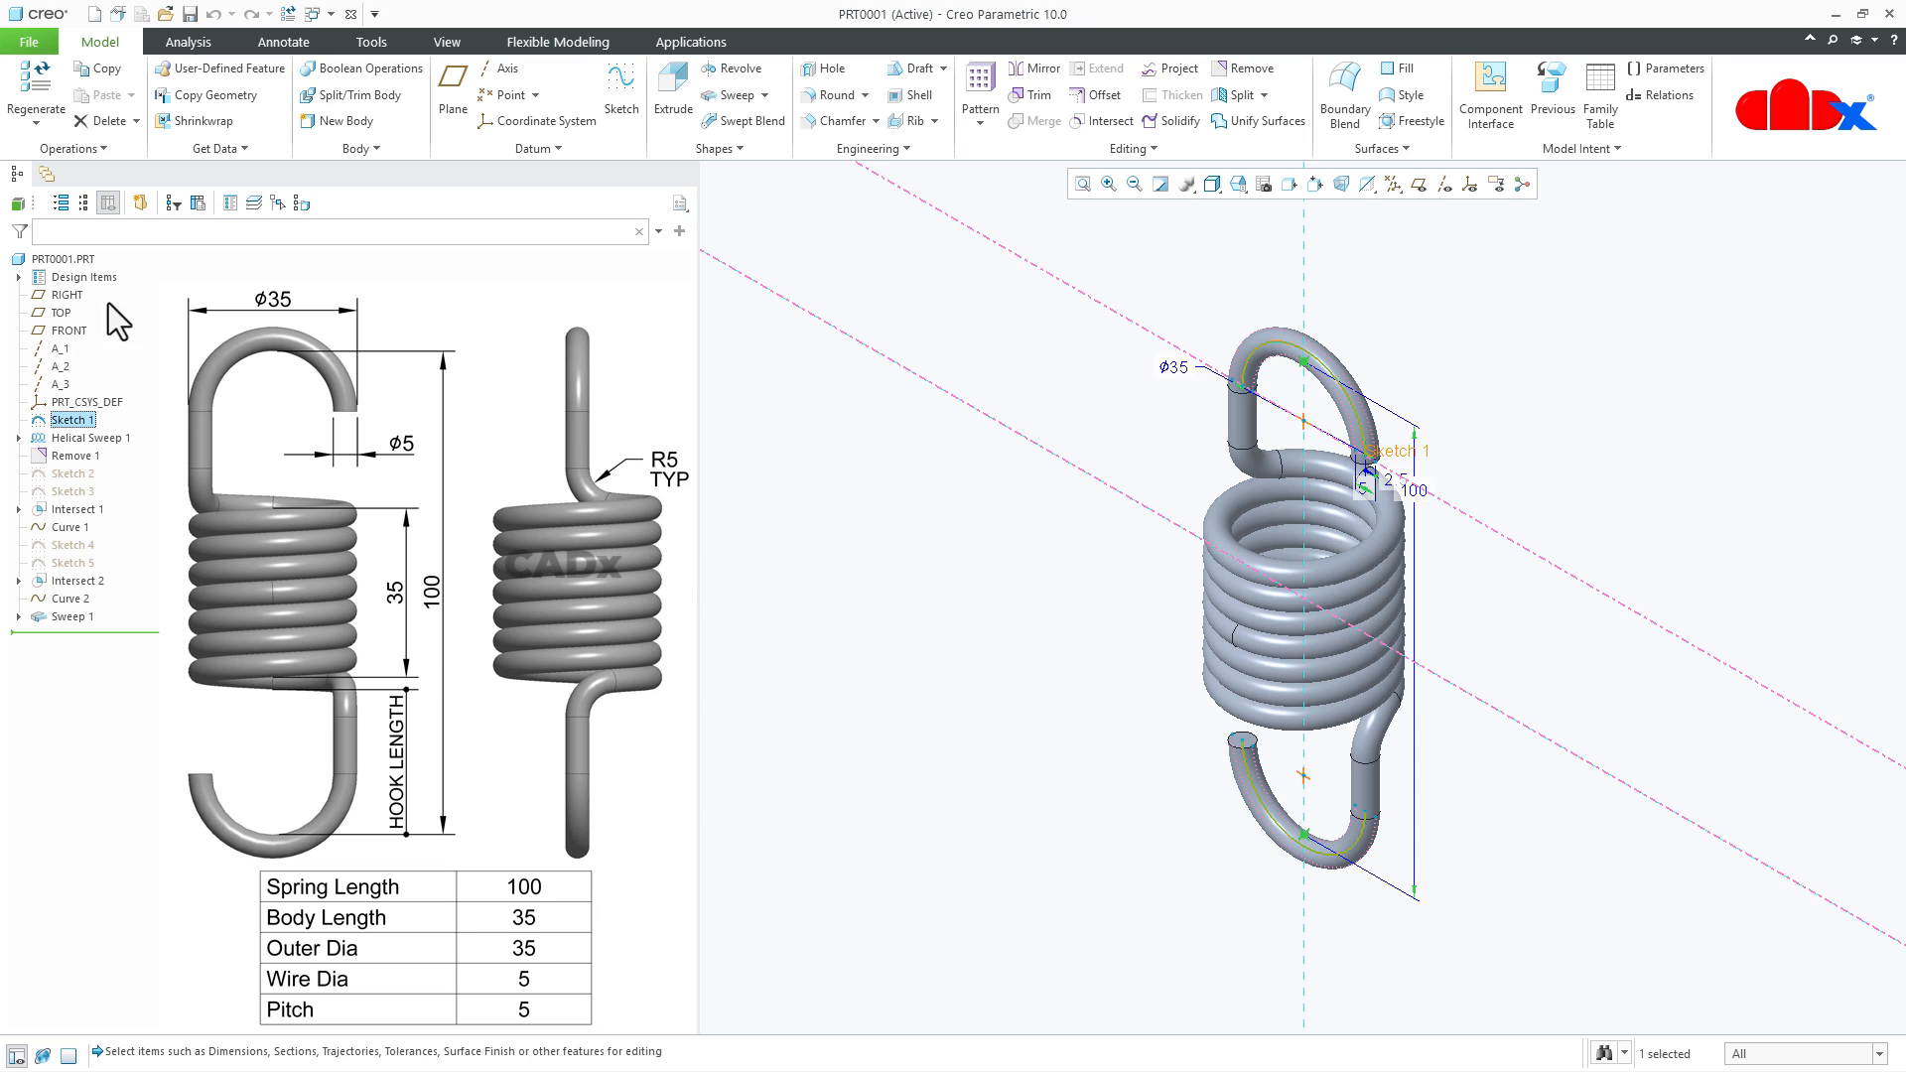
double_click(1418, 492)
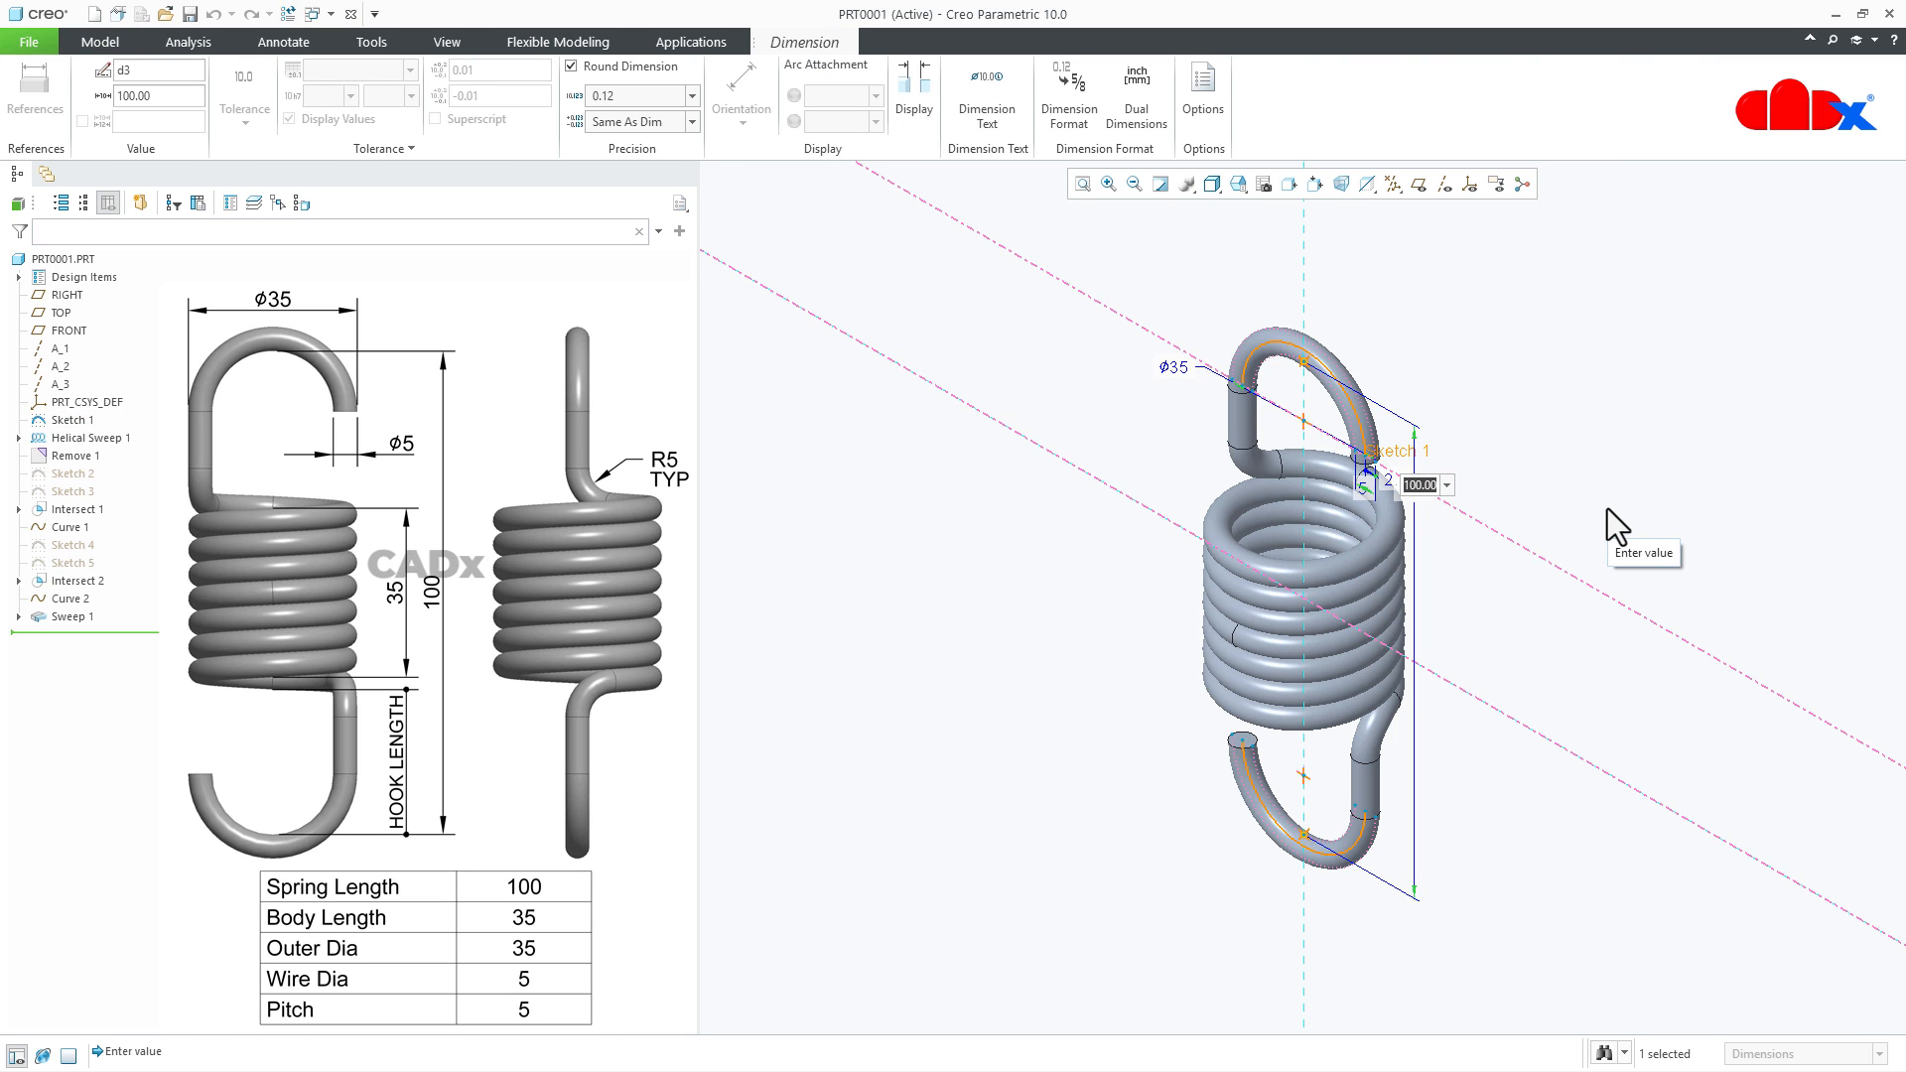
text(120)
key(Return)
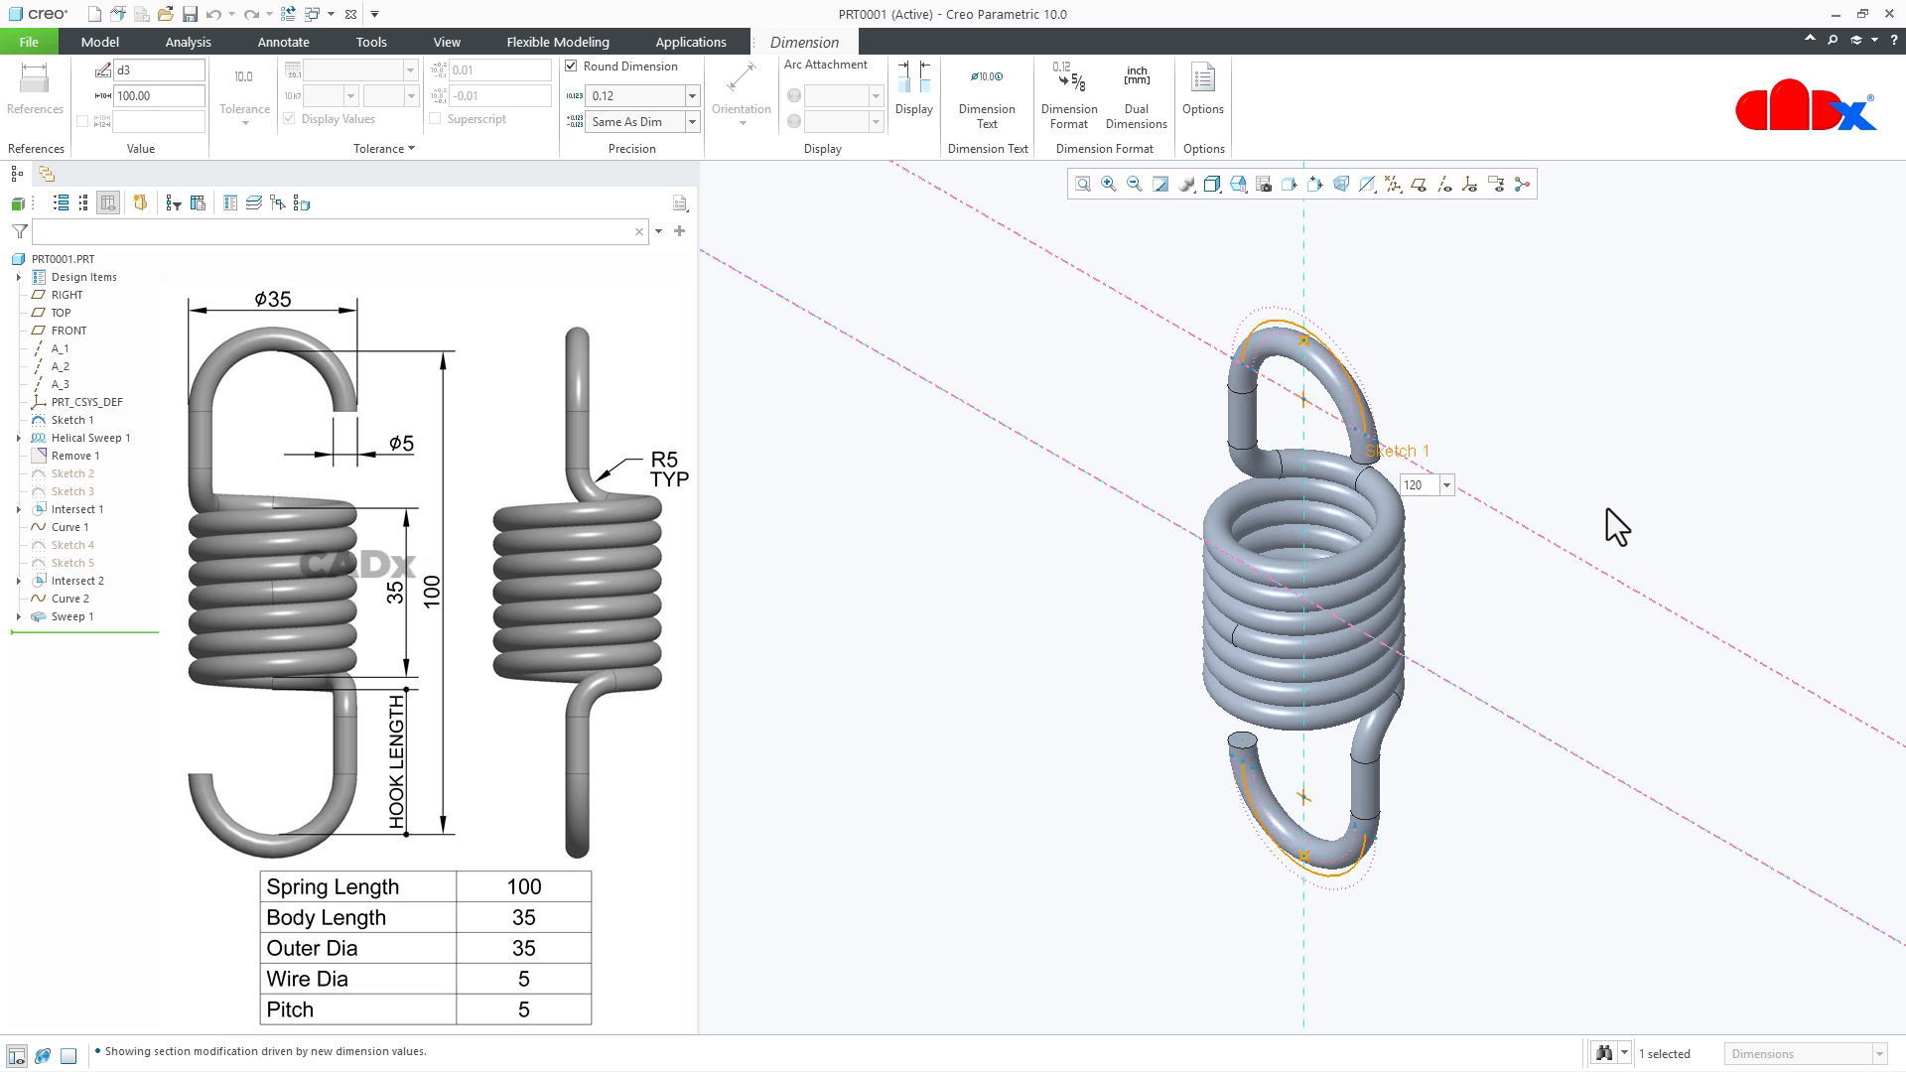
key(ctrl+g)
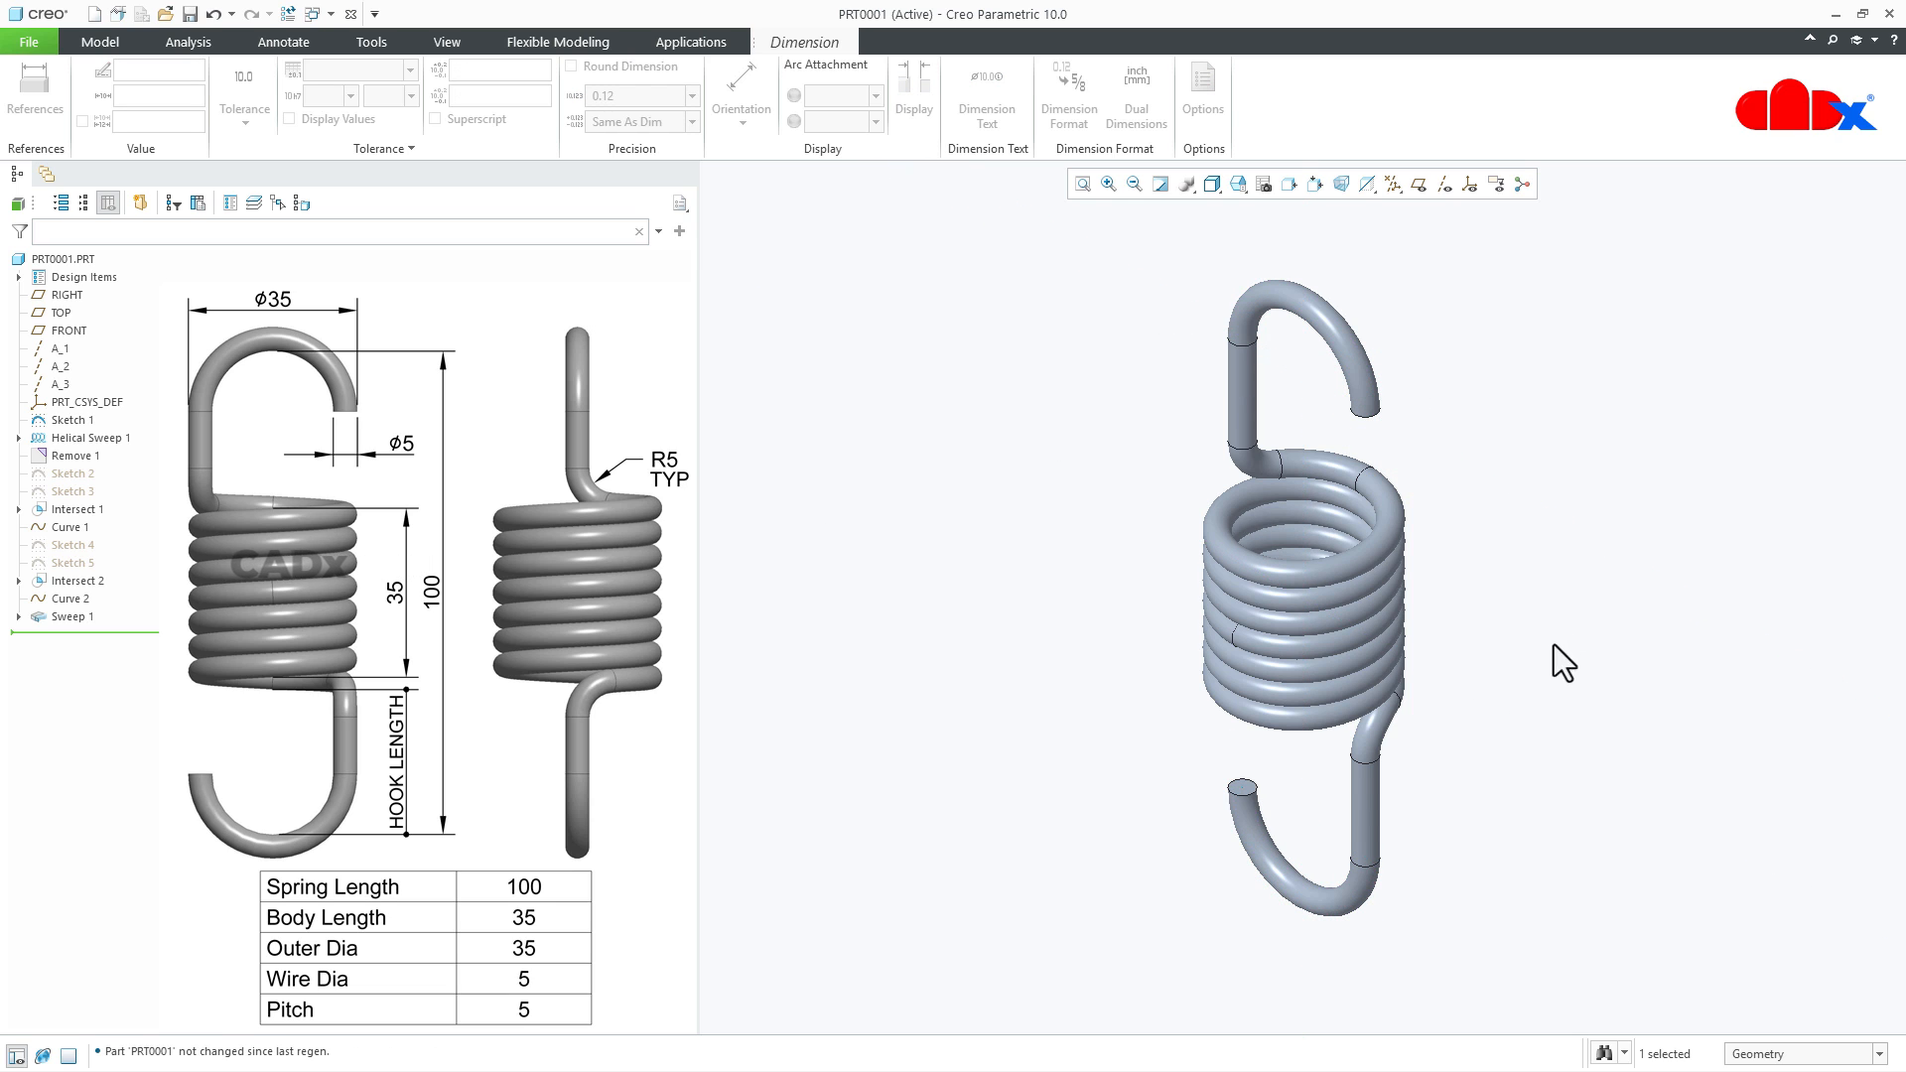
middle_drag(1552, 645, 1596, 596)
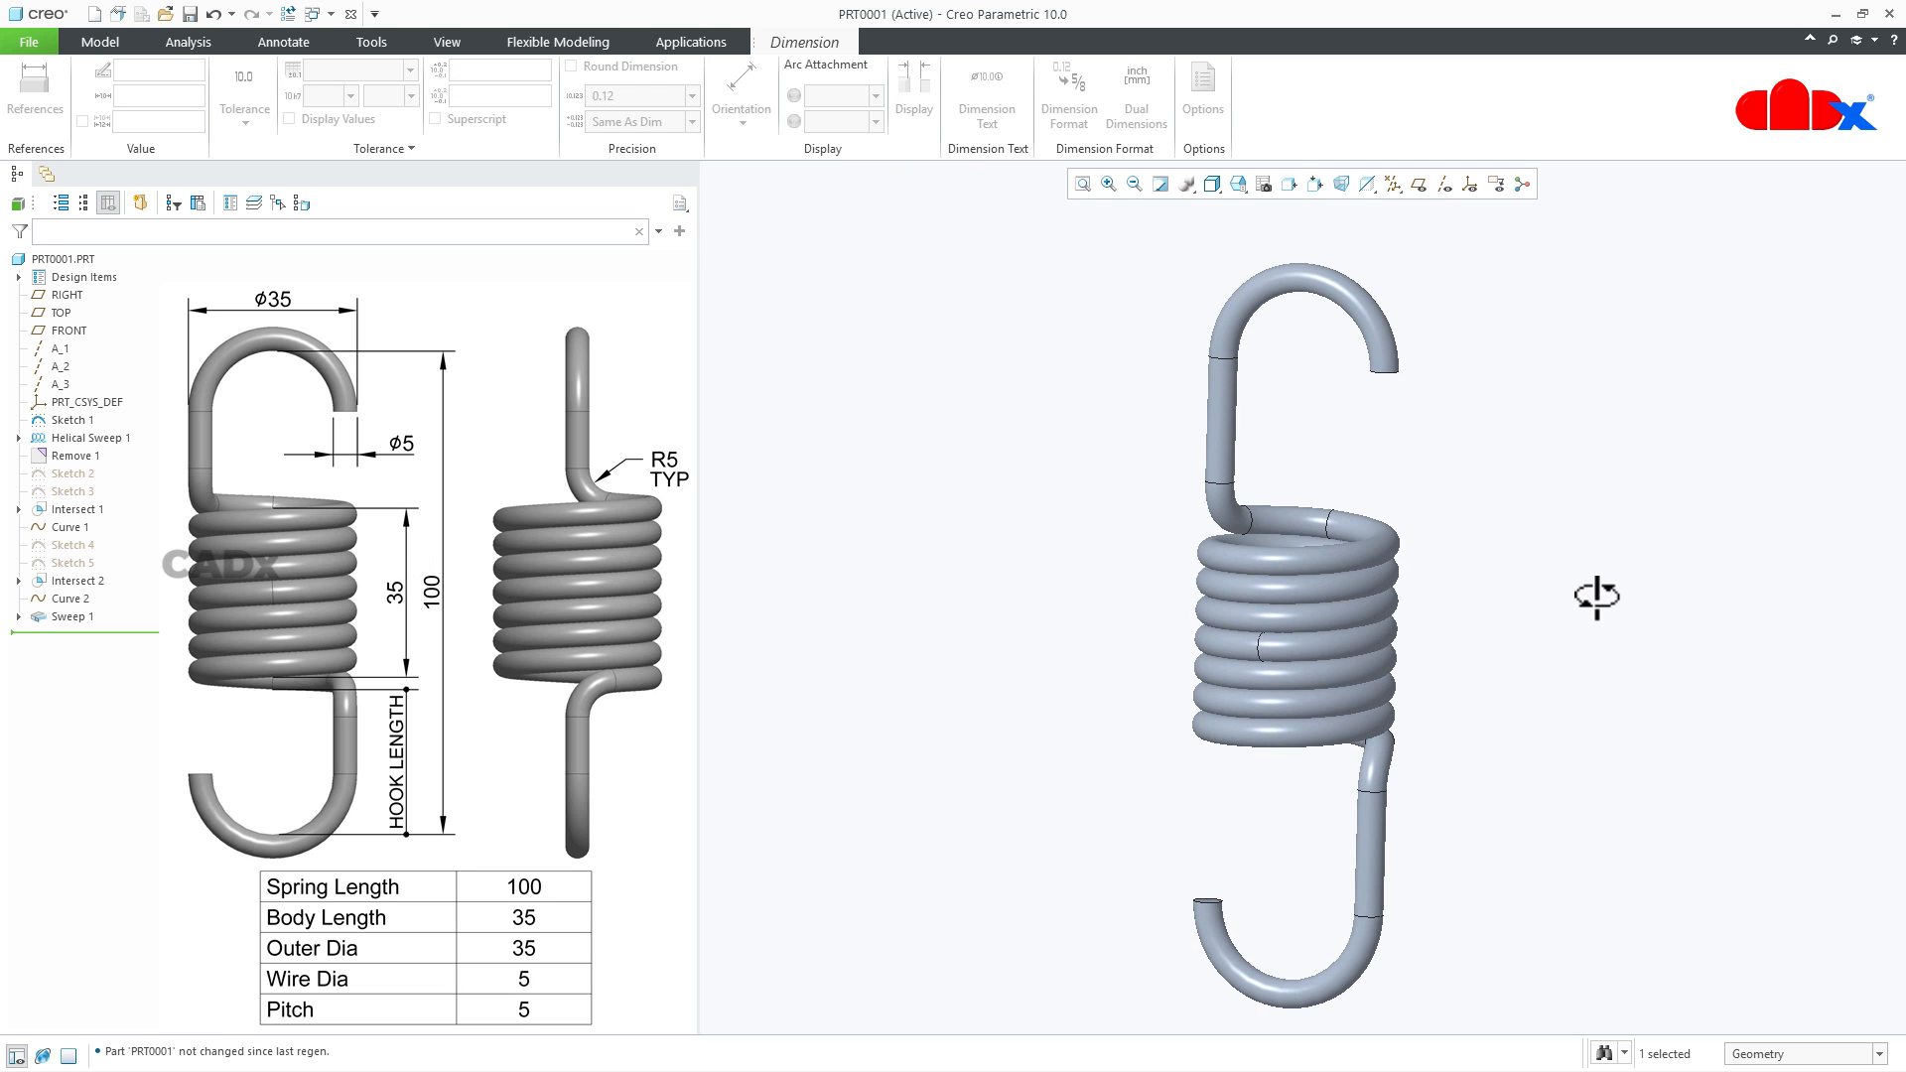
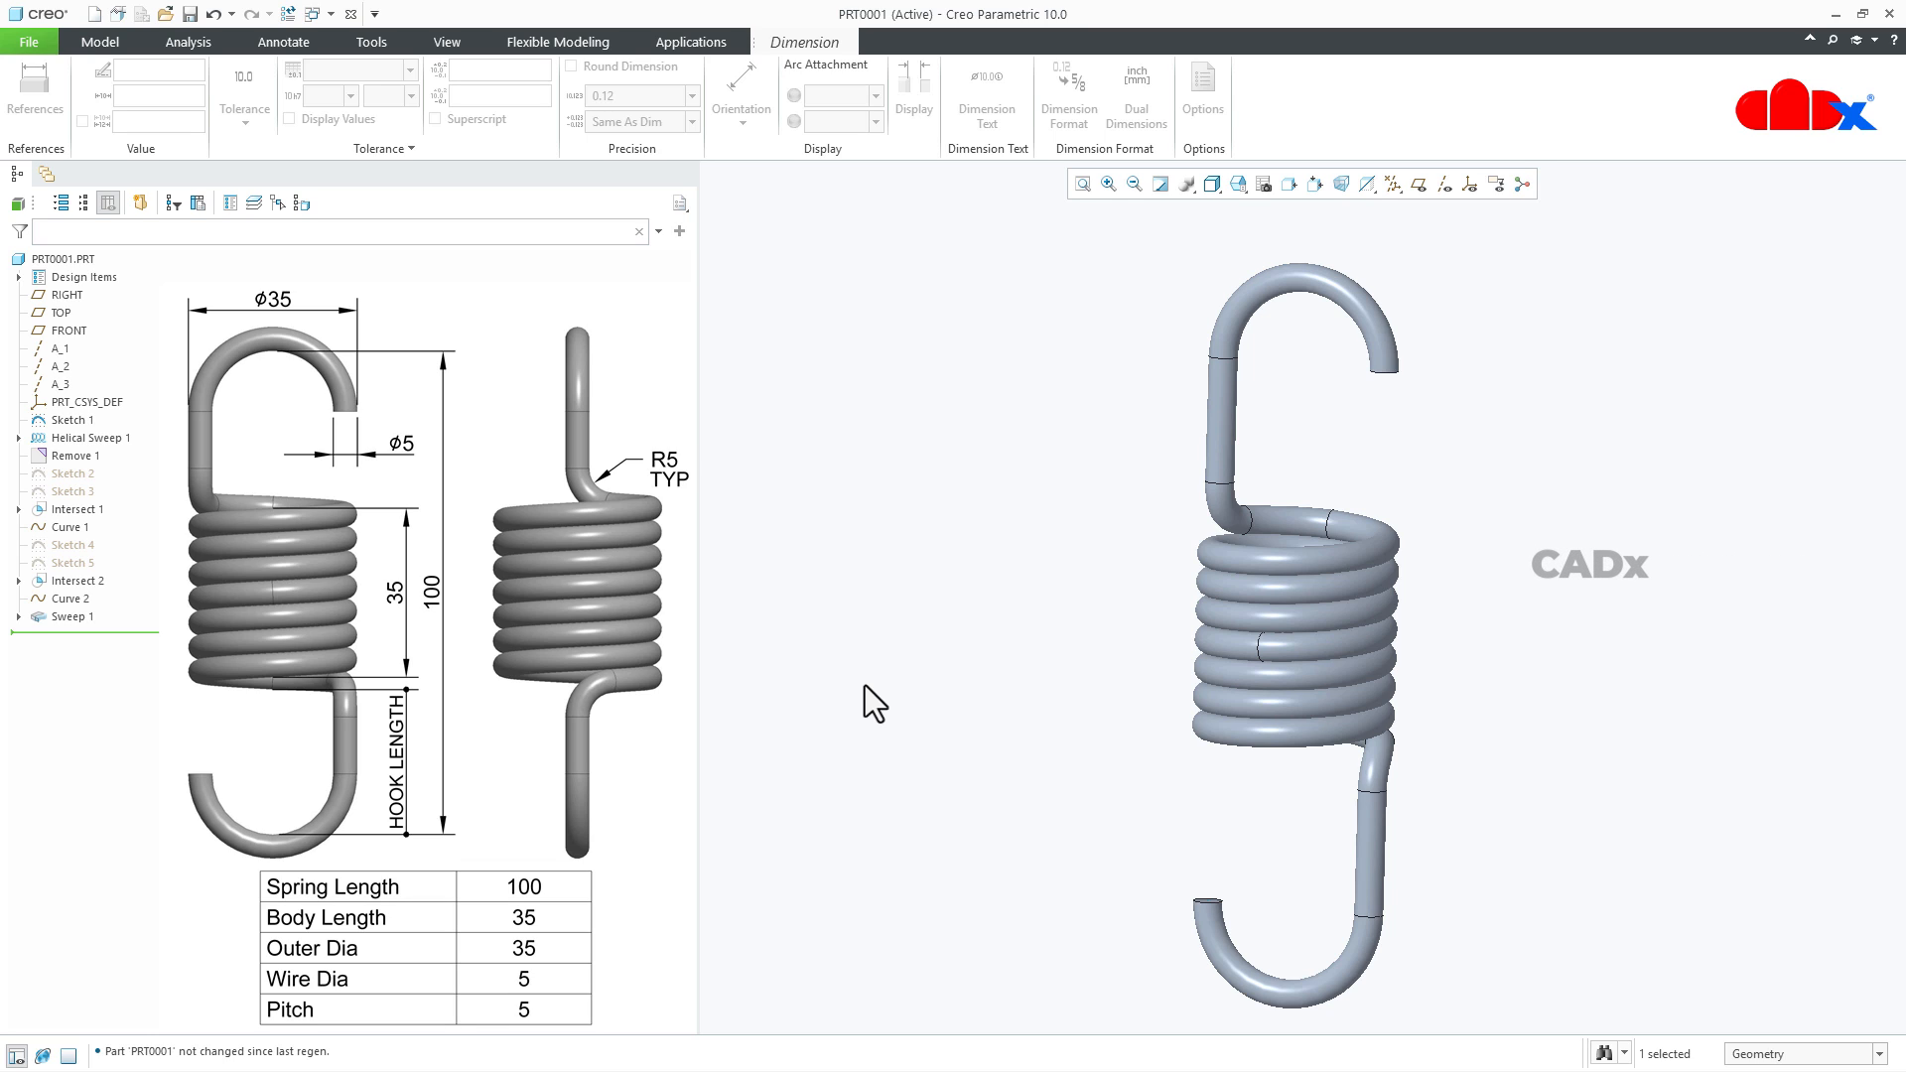
- Set the overall spring length dimension in the first hook sketch to 100 and regenerate the part
click(69, 420)
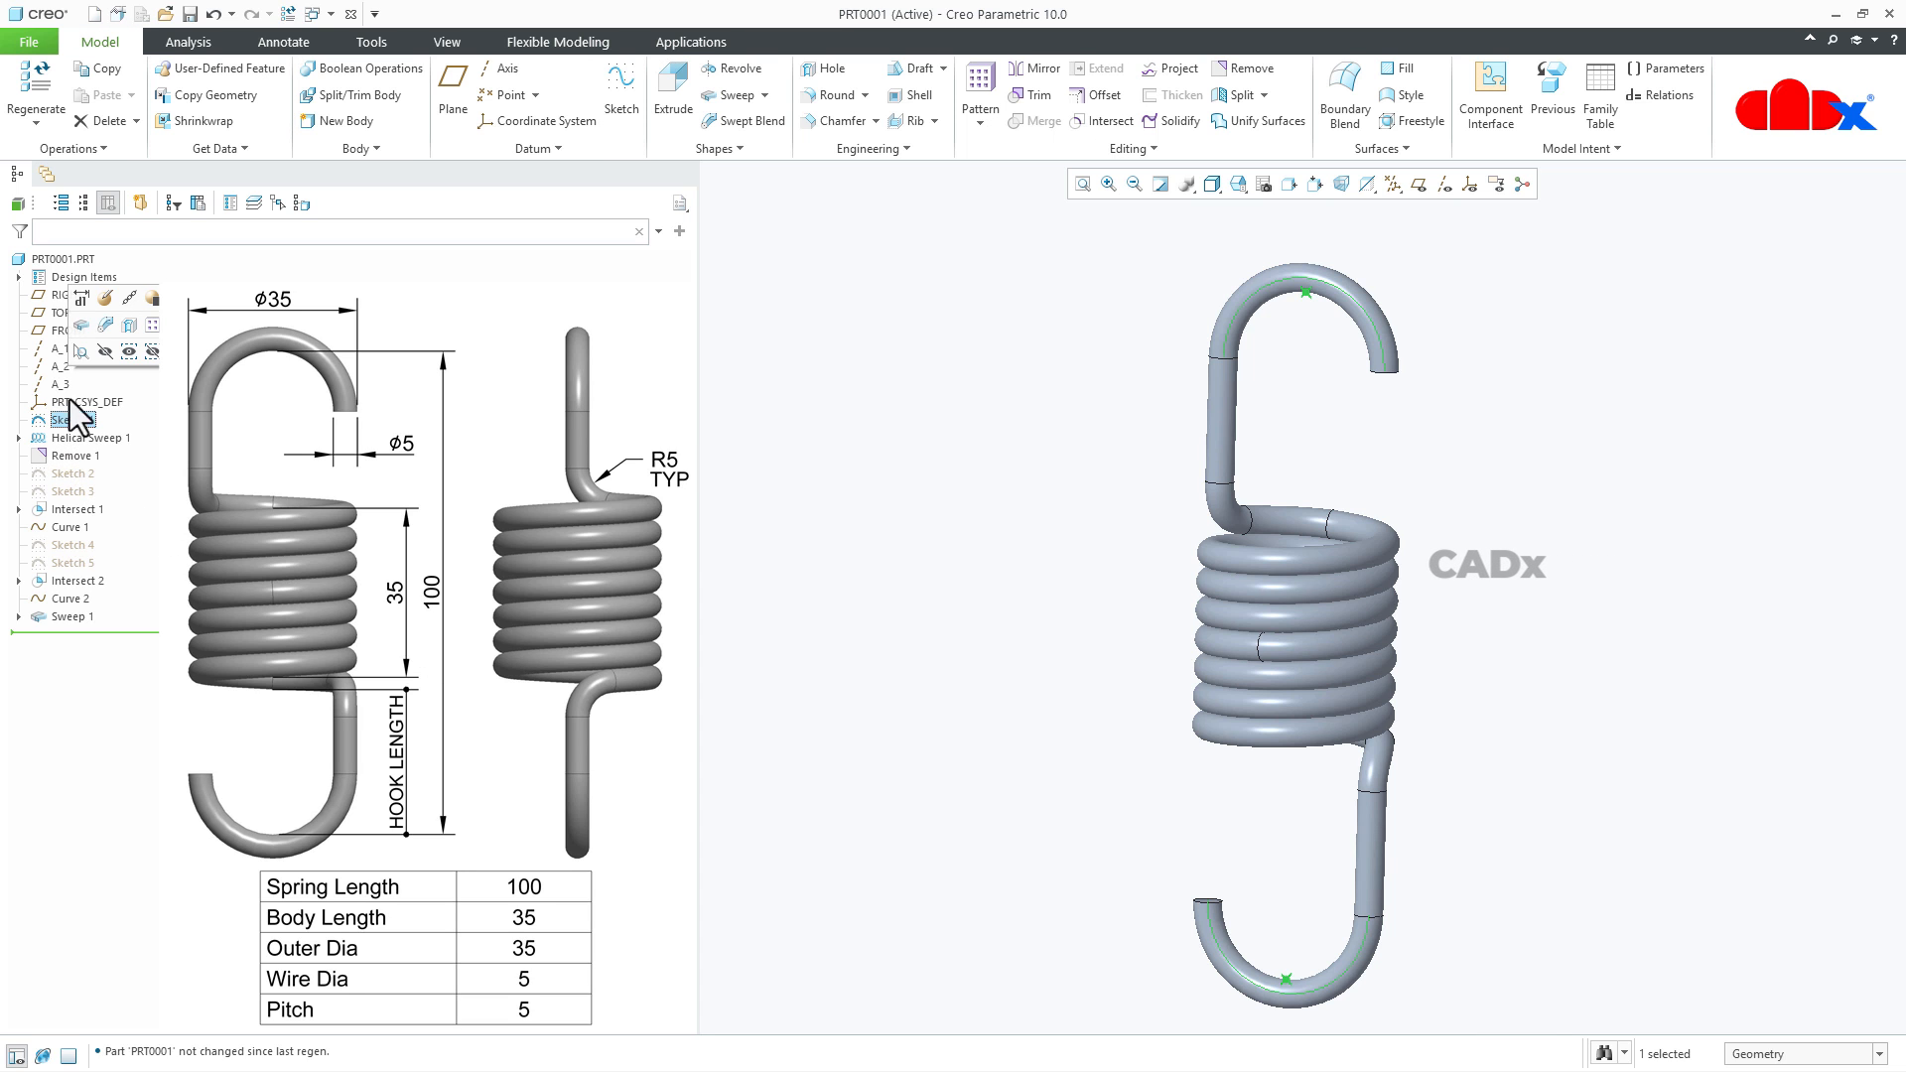
click(79, 298)
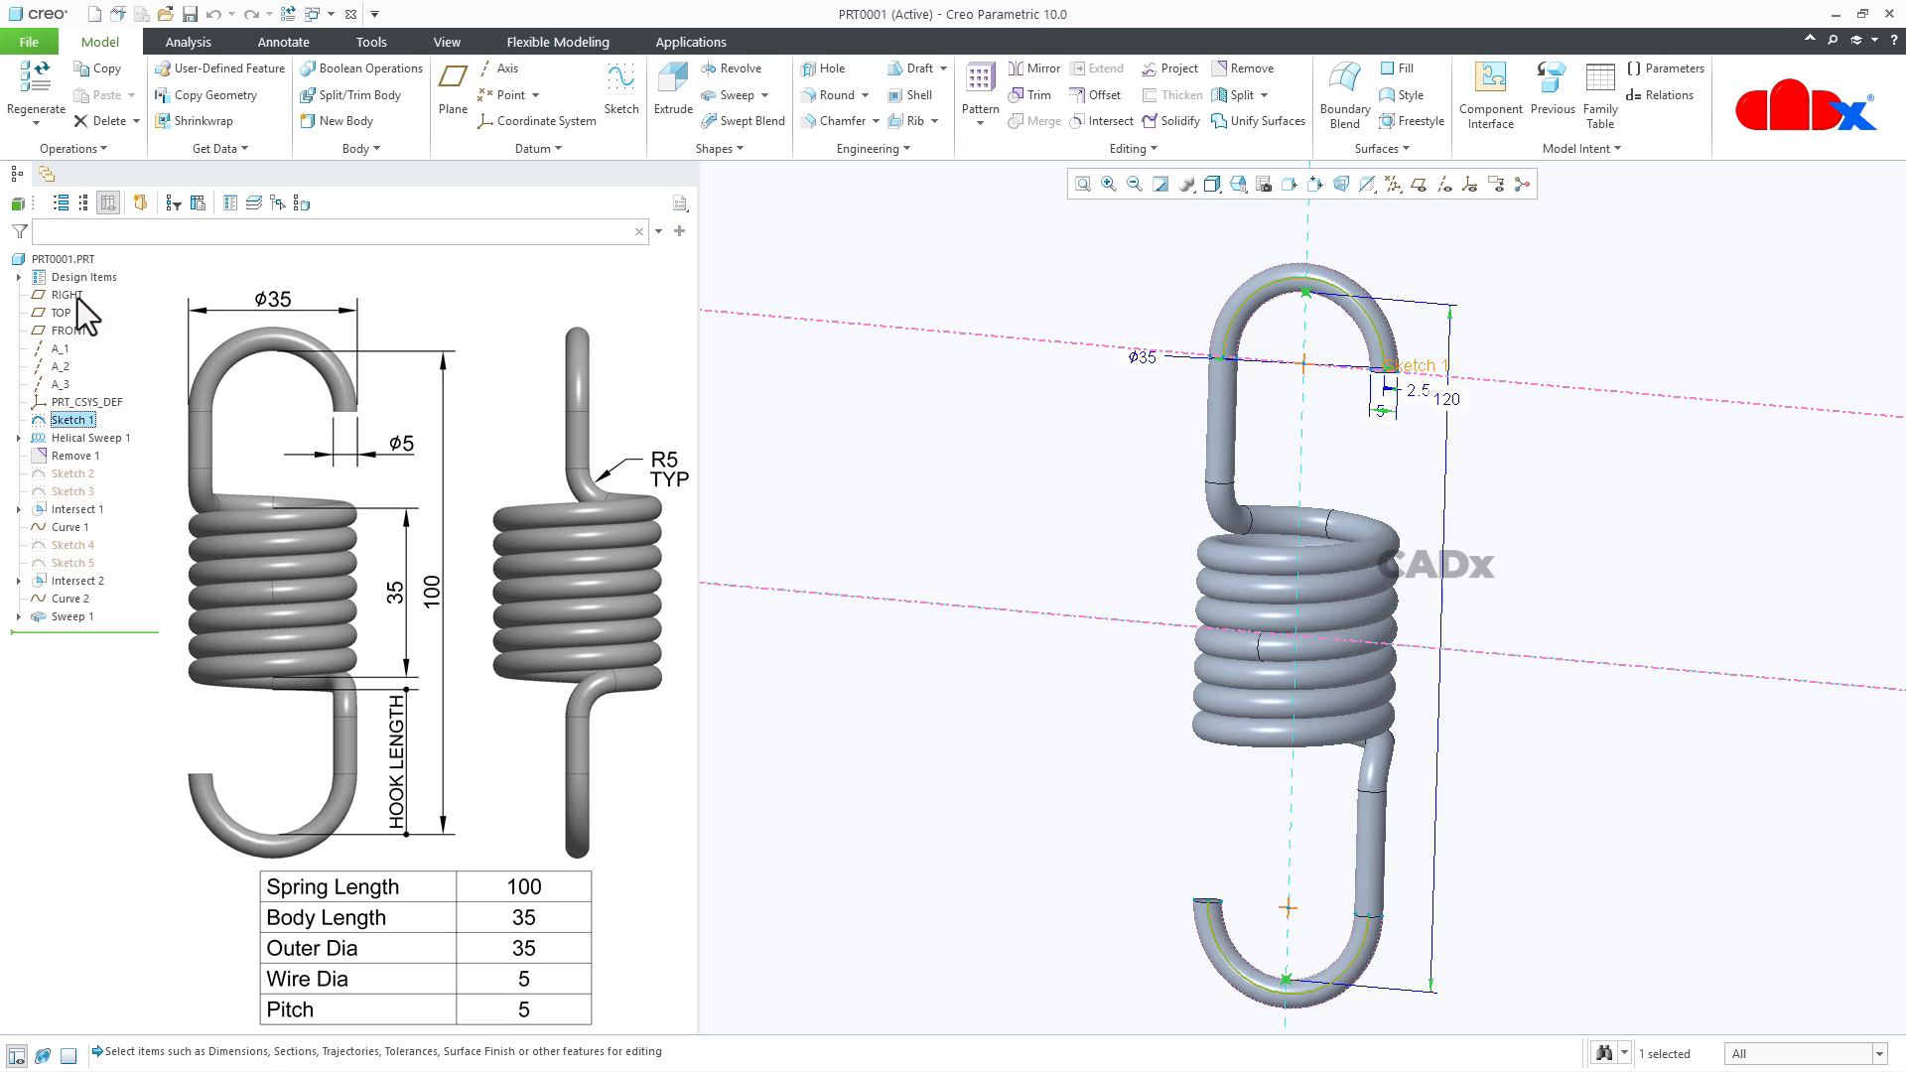
double_click(1448, 398)
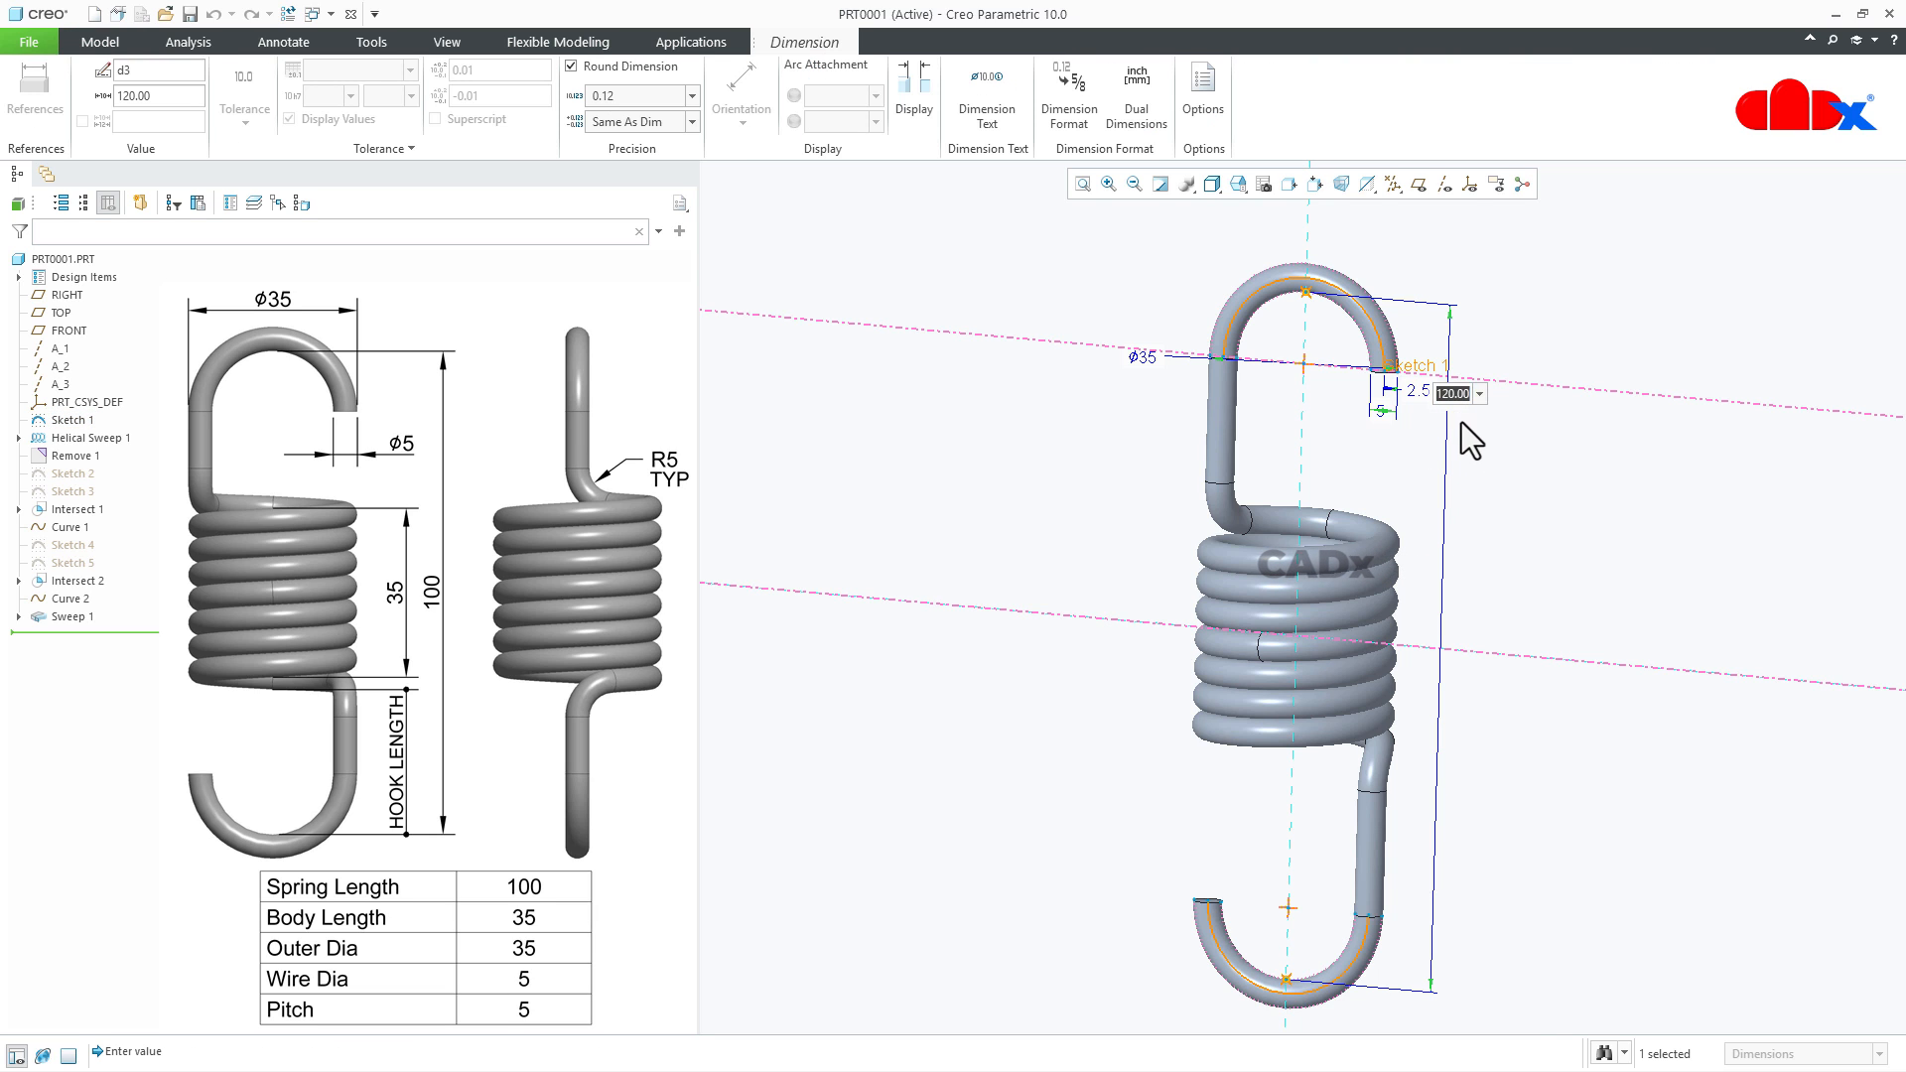
text(100)
key(Return)
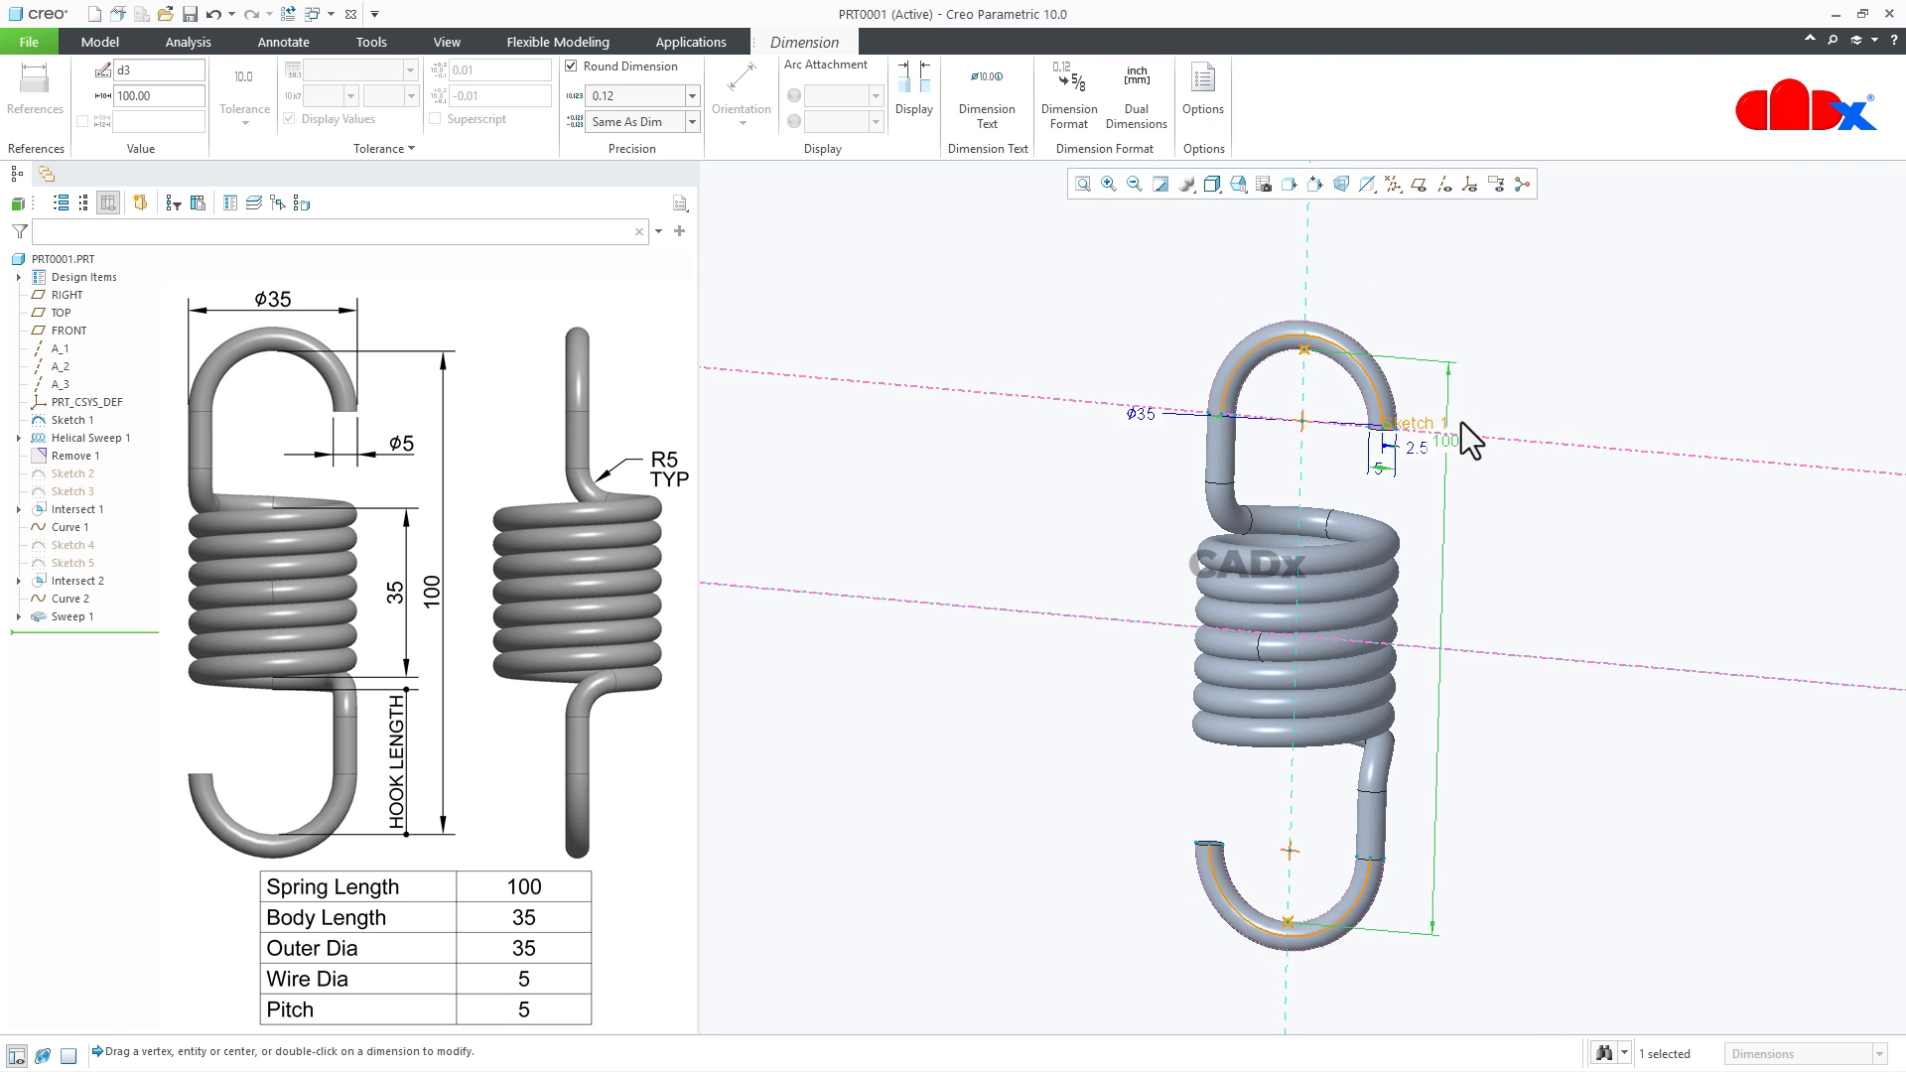
key(ctrl+g)
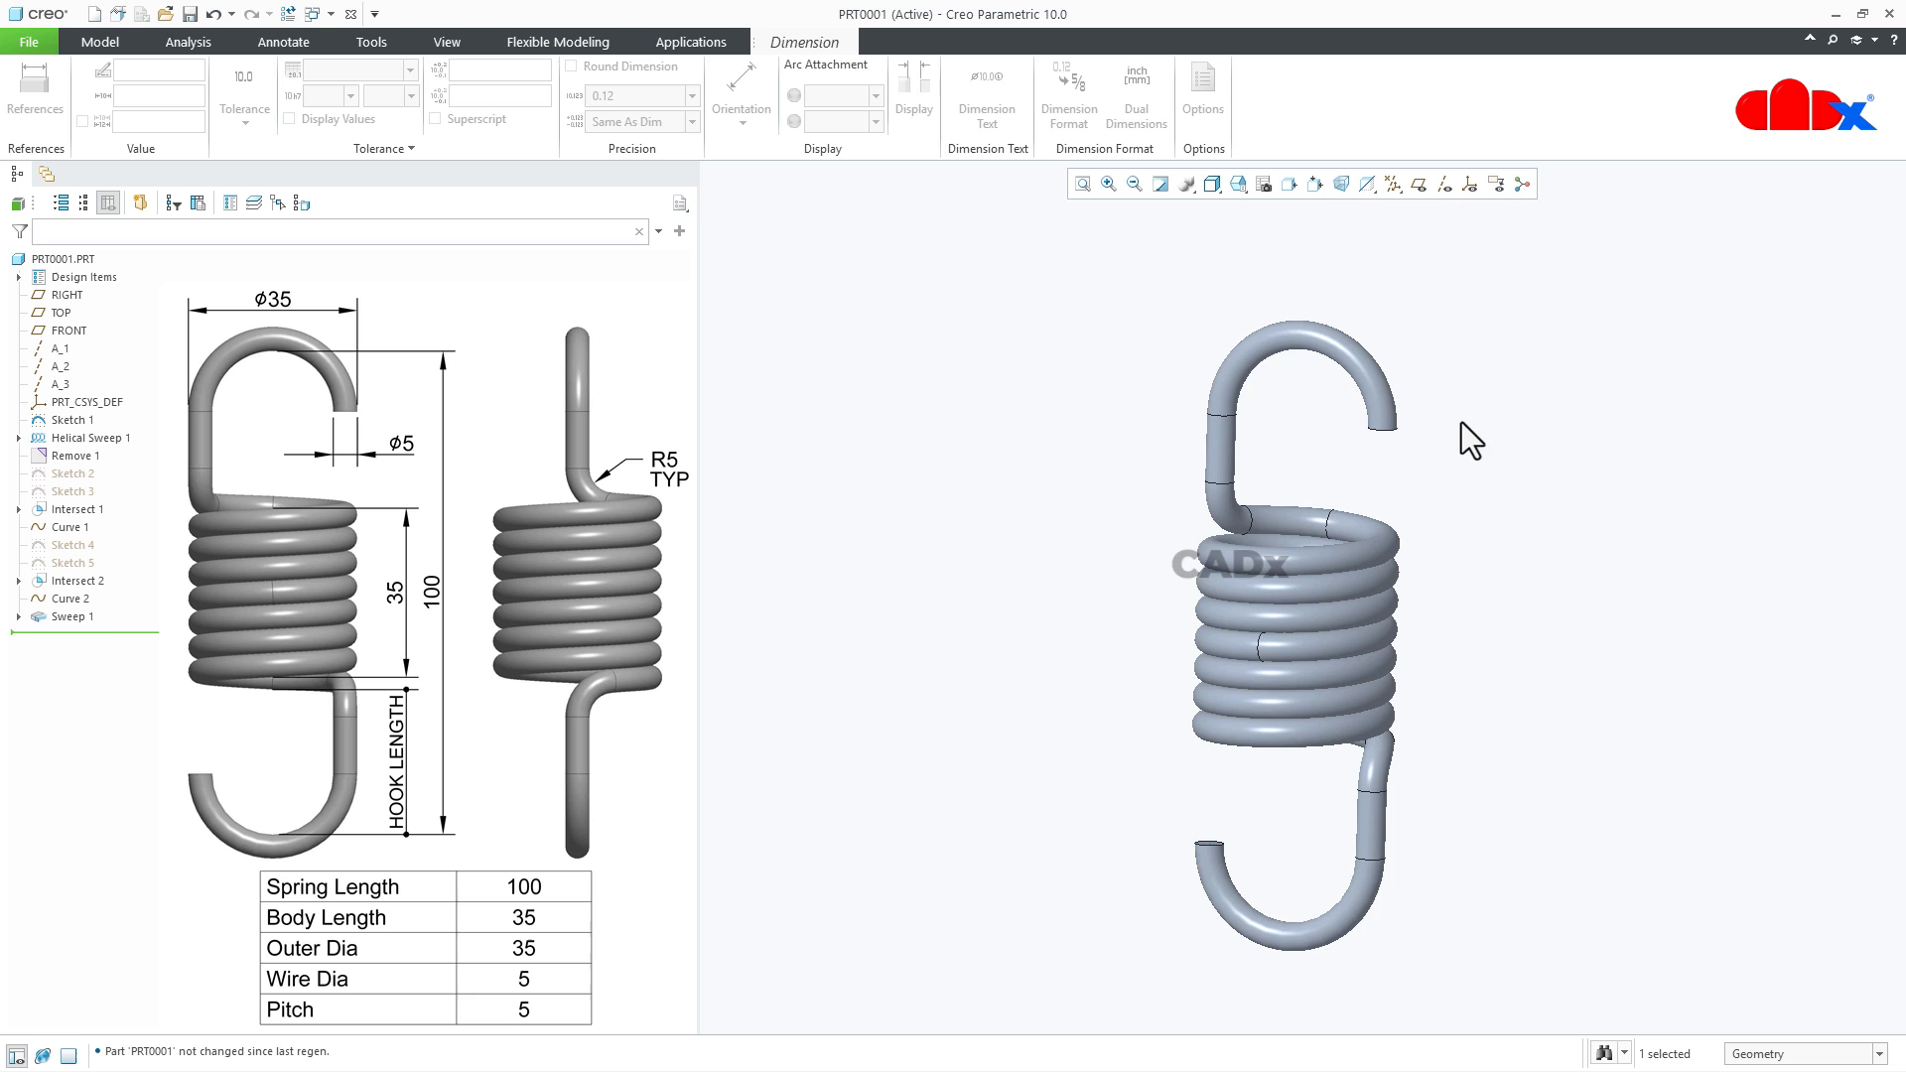
- Rename the overall length dimension of the first hook sketch as spring_length
click(73, 417)
click(86, 297)
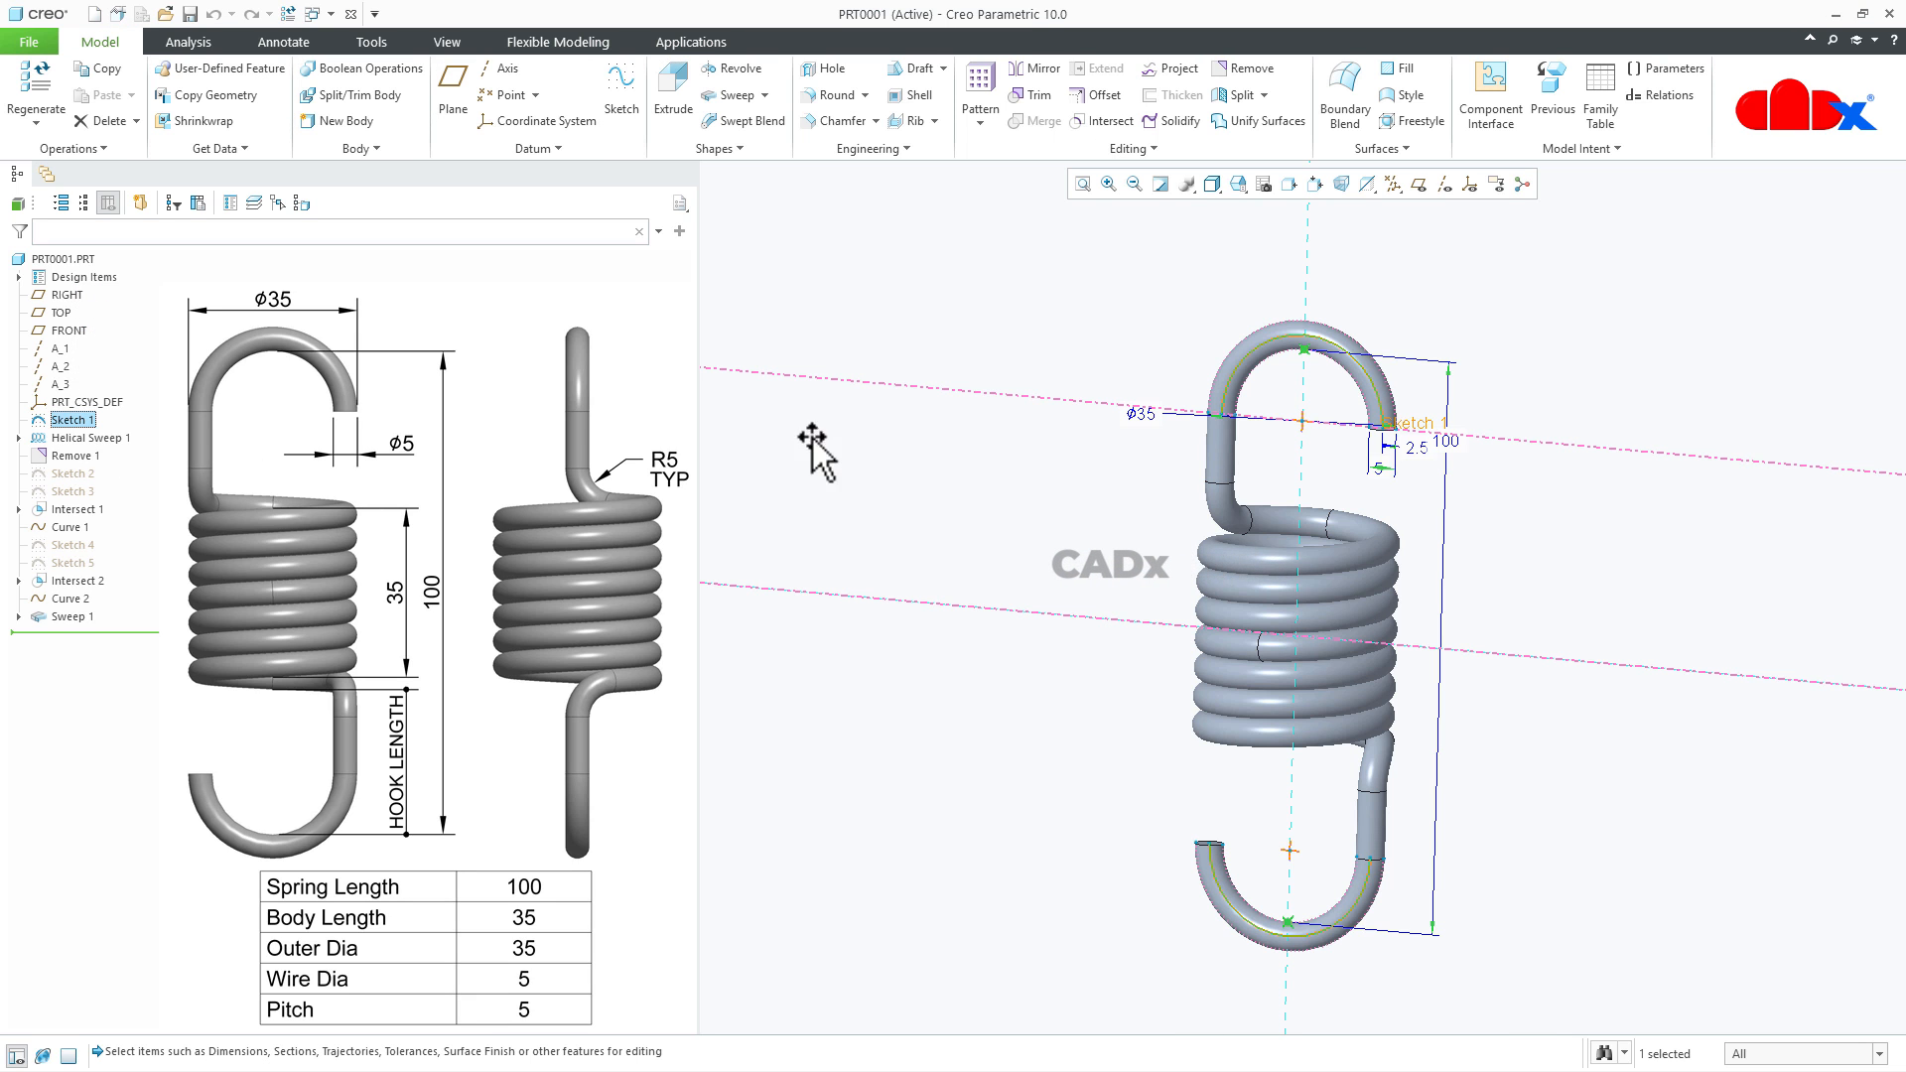
click(1449, 444)
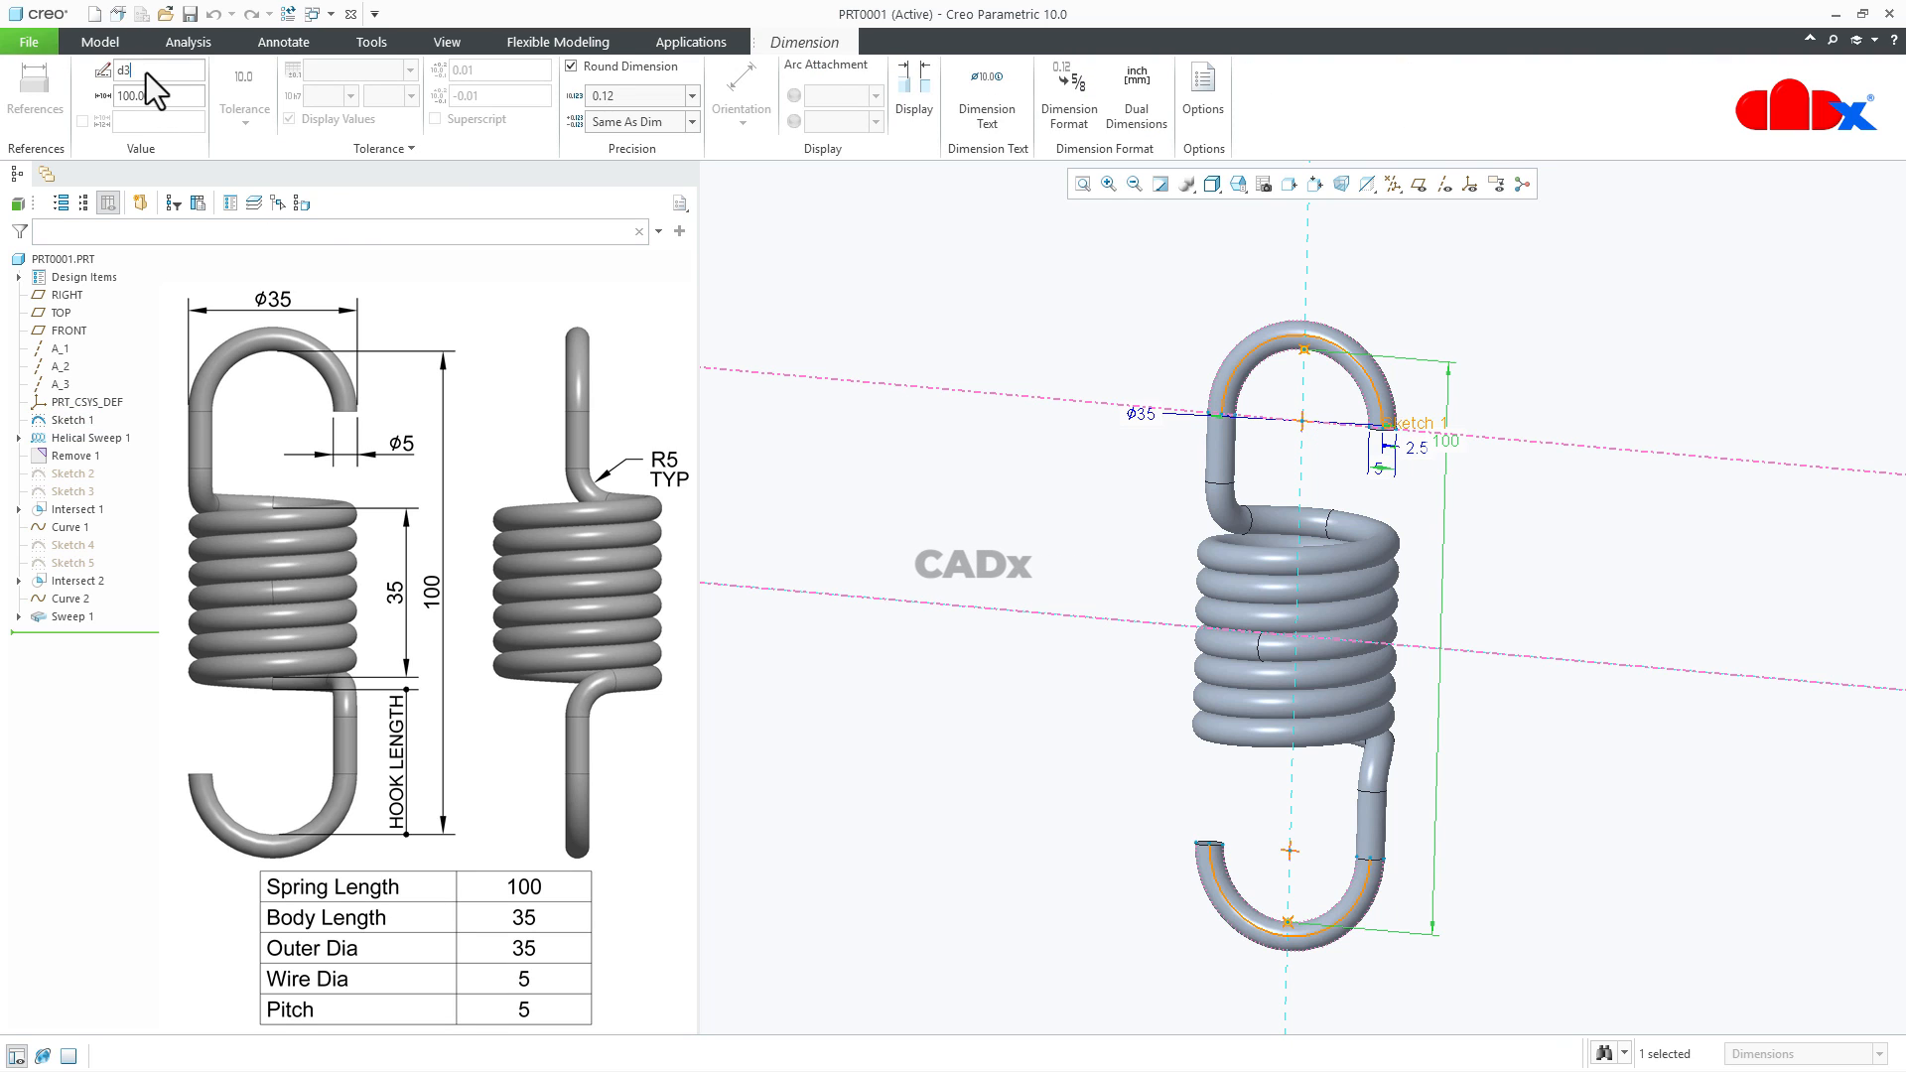
drag(146, 74, 81, 73)
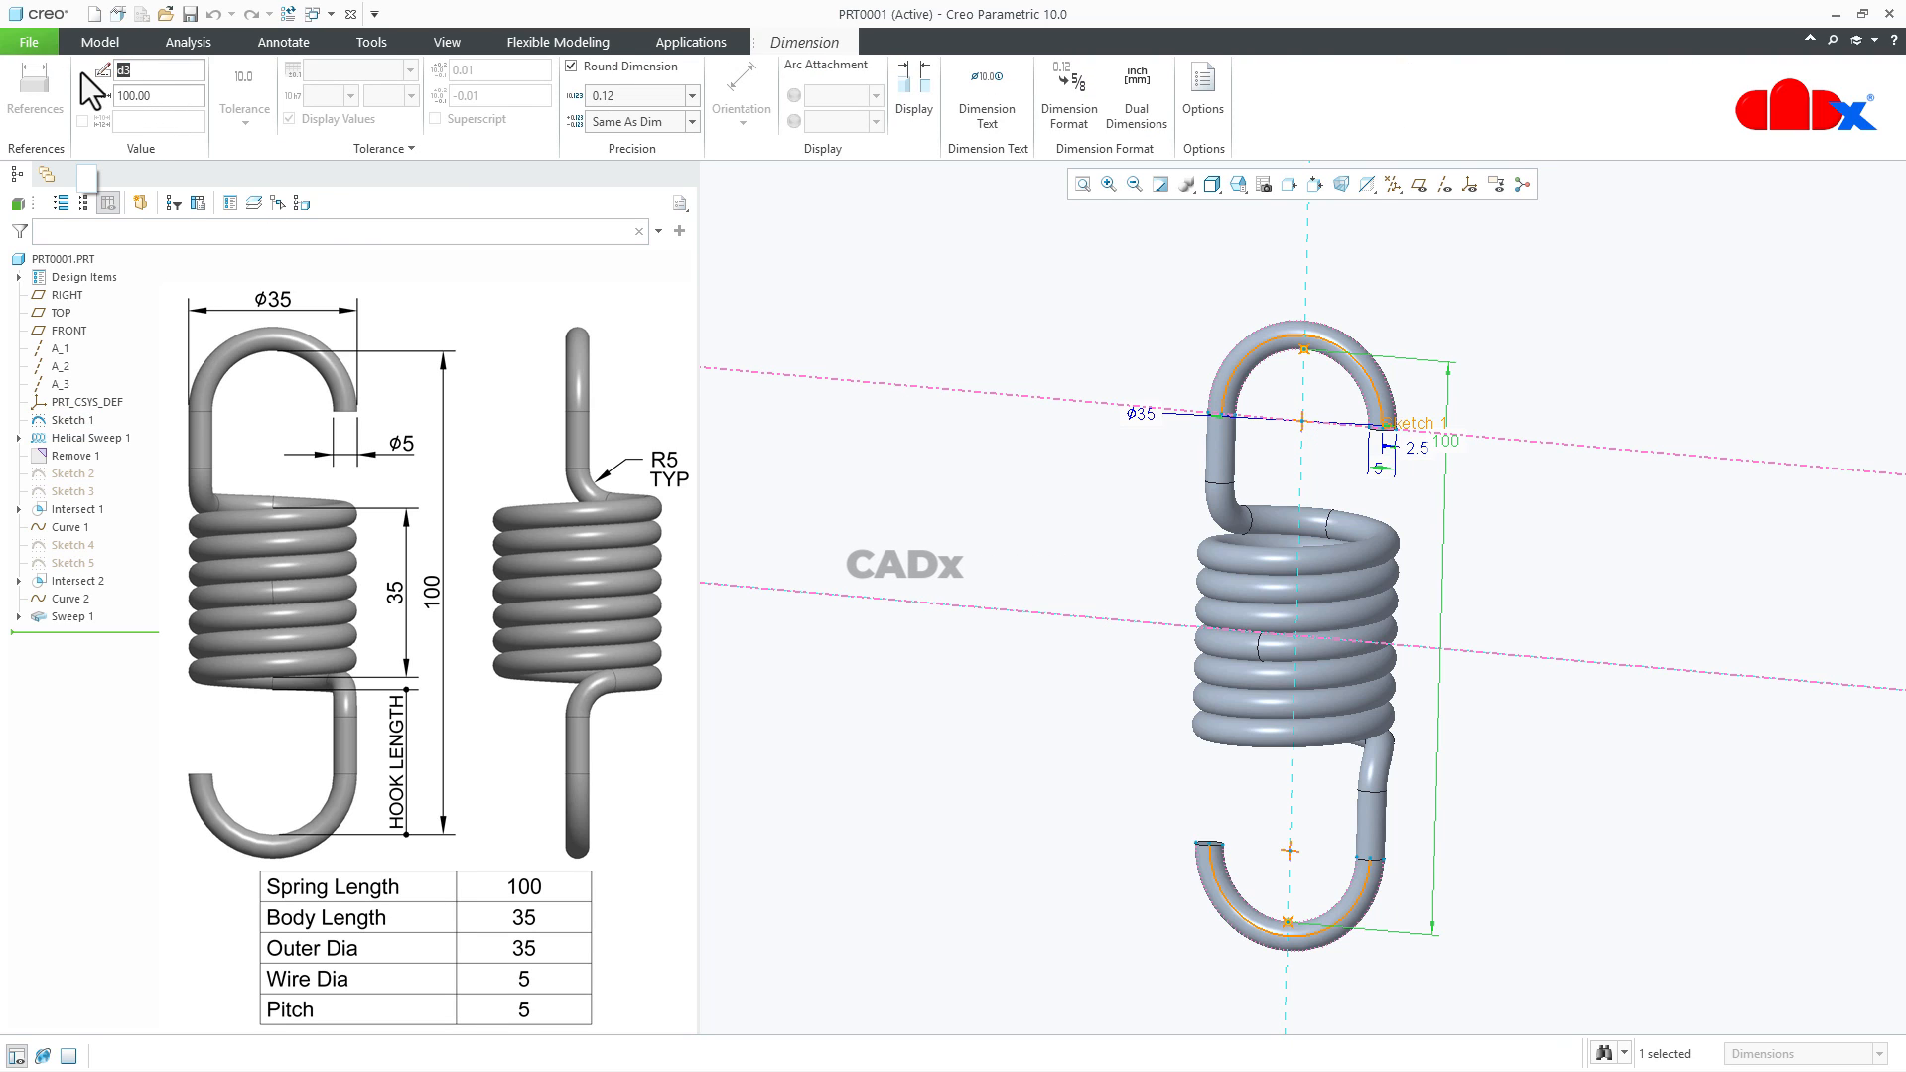
text(spring_length)
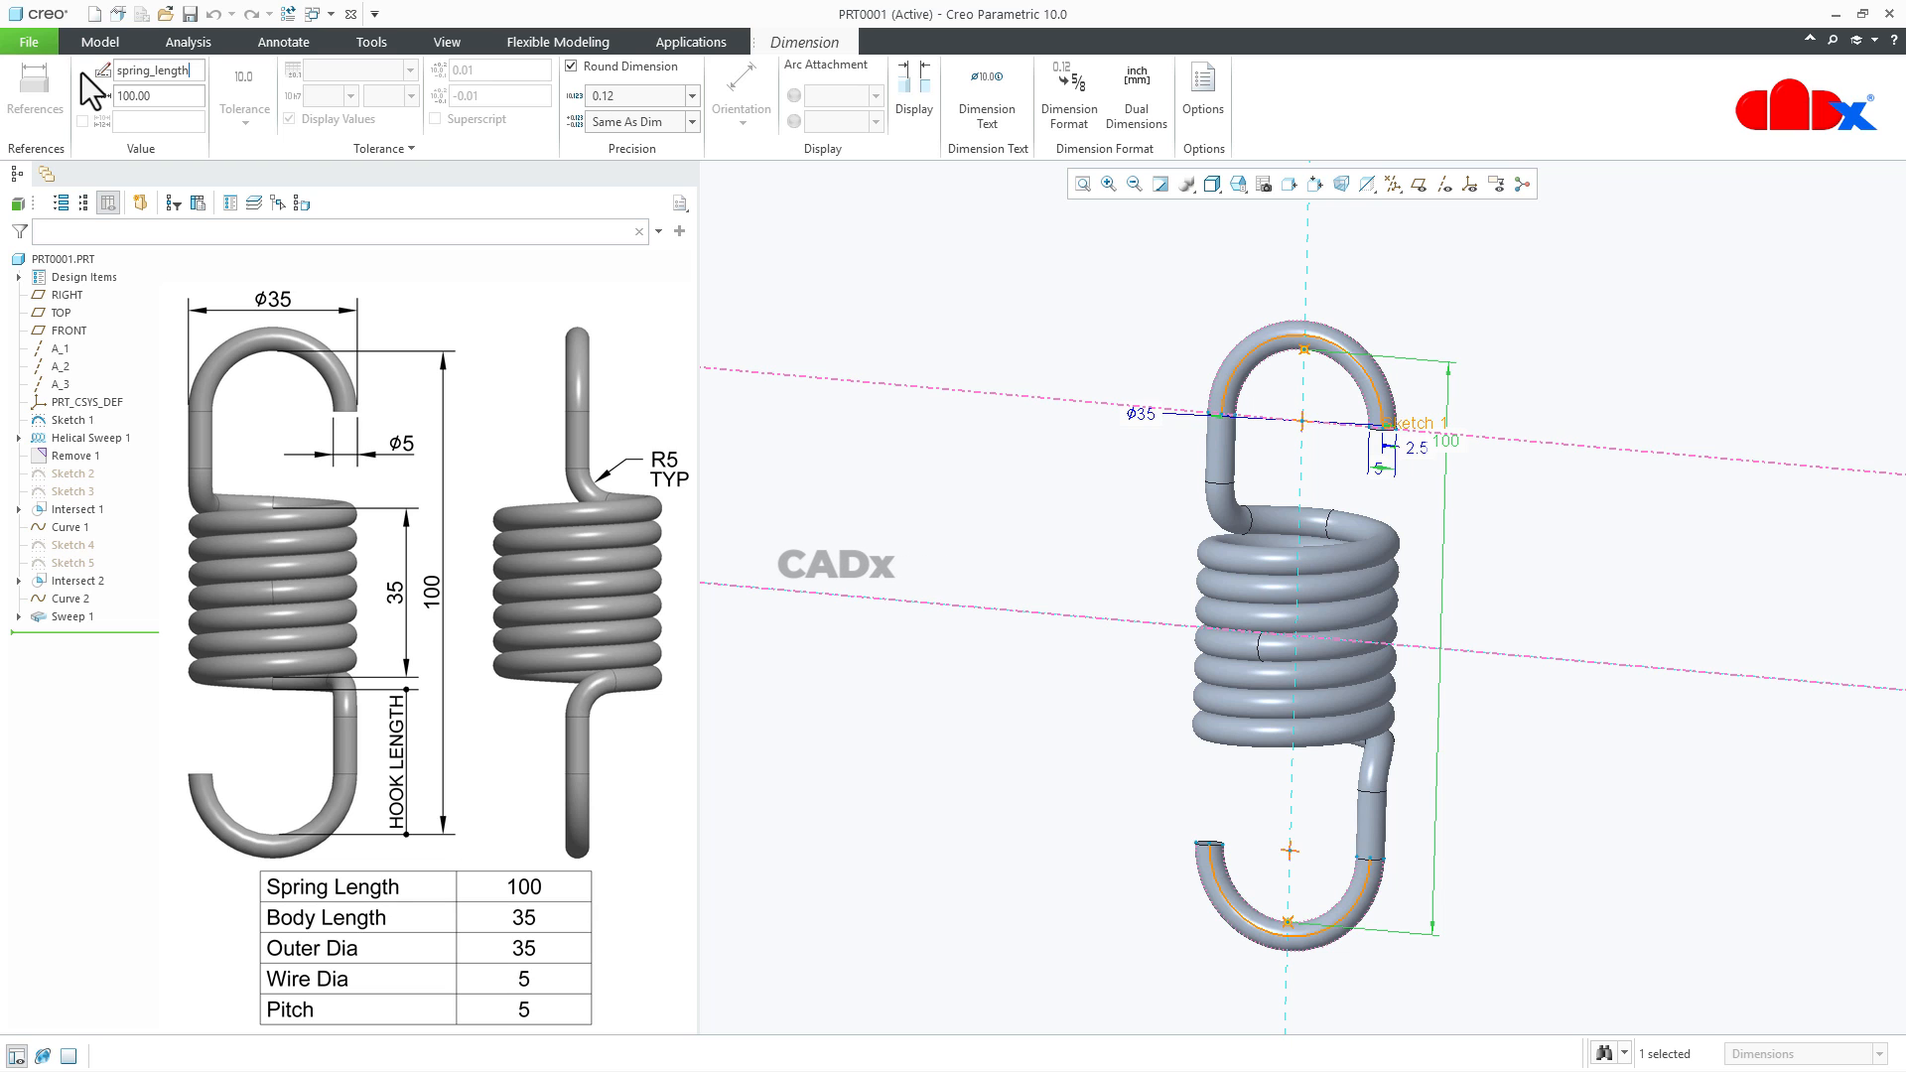
click(935, 377)
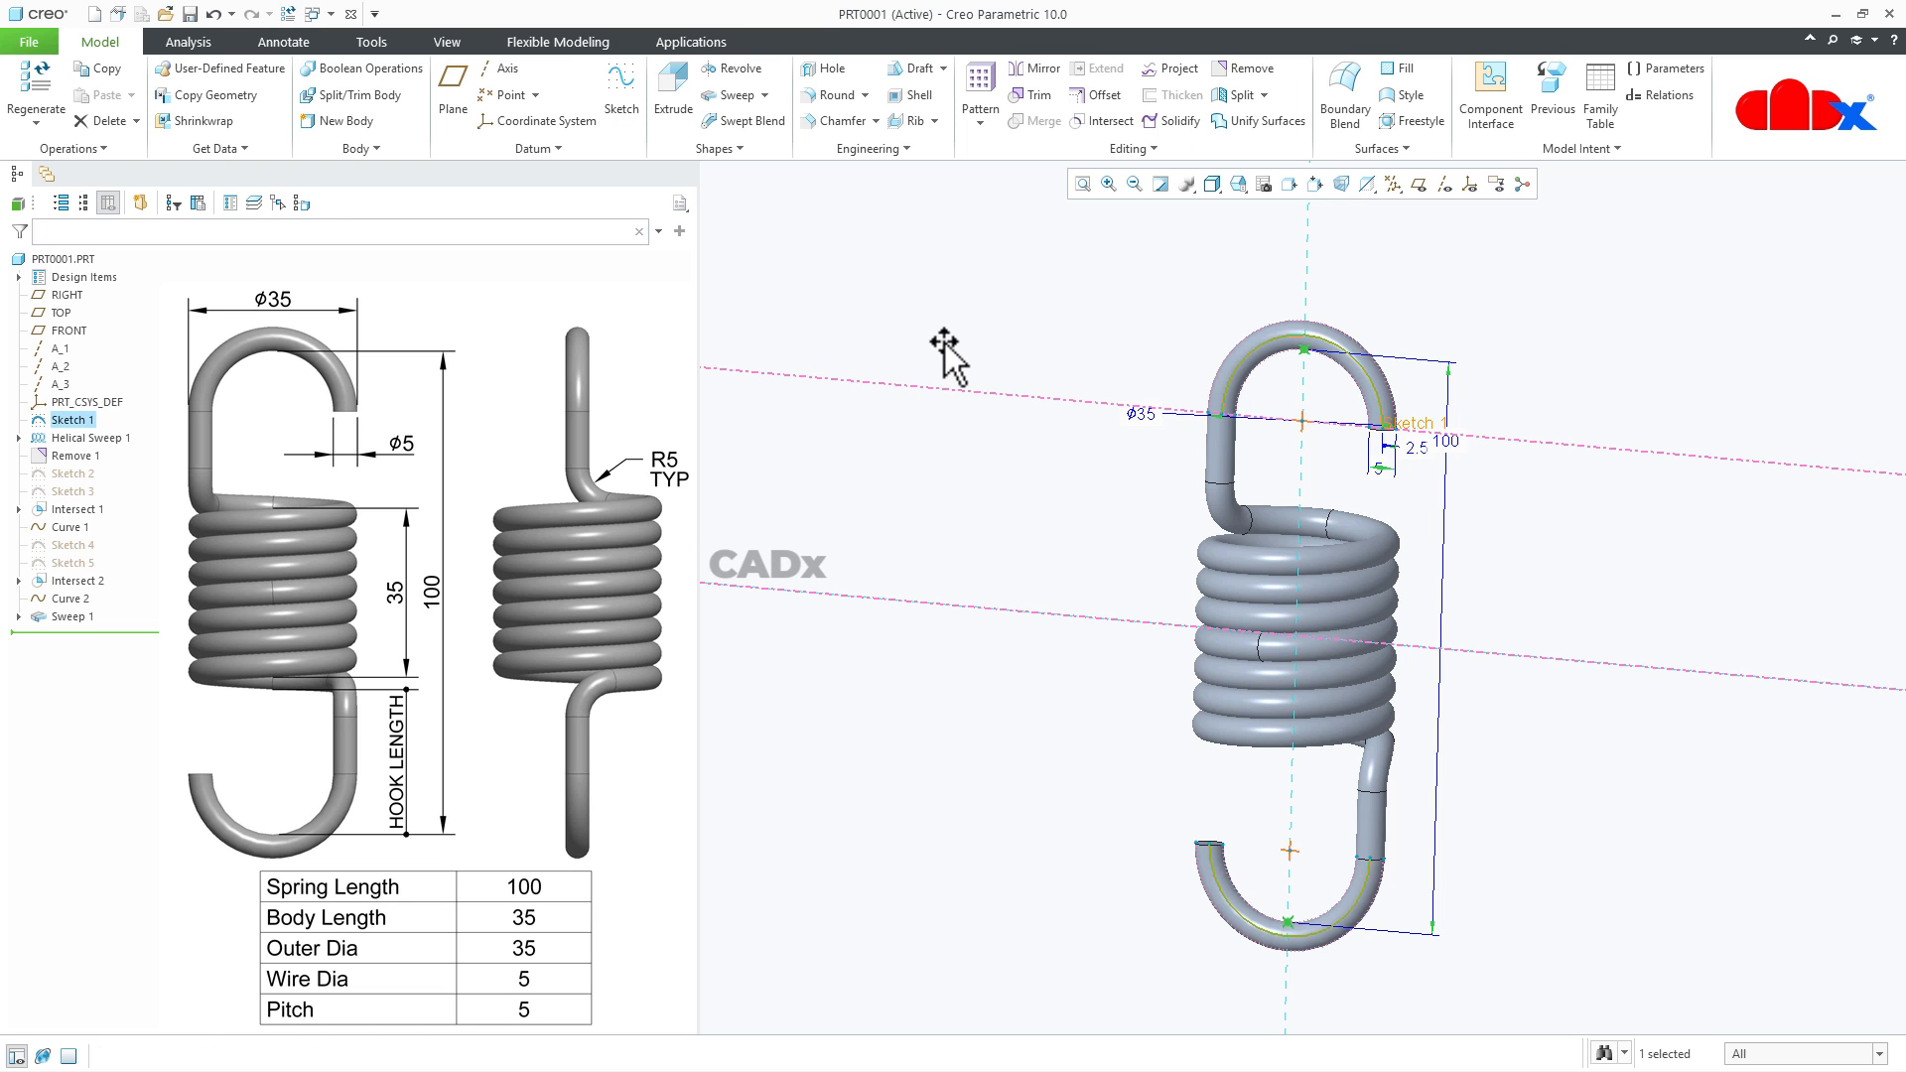
click(1424, 448)
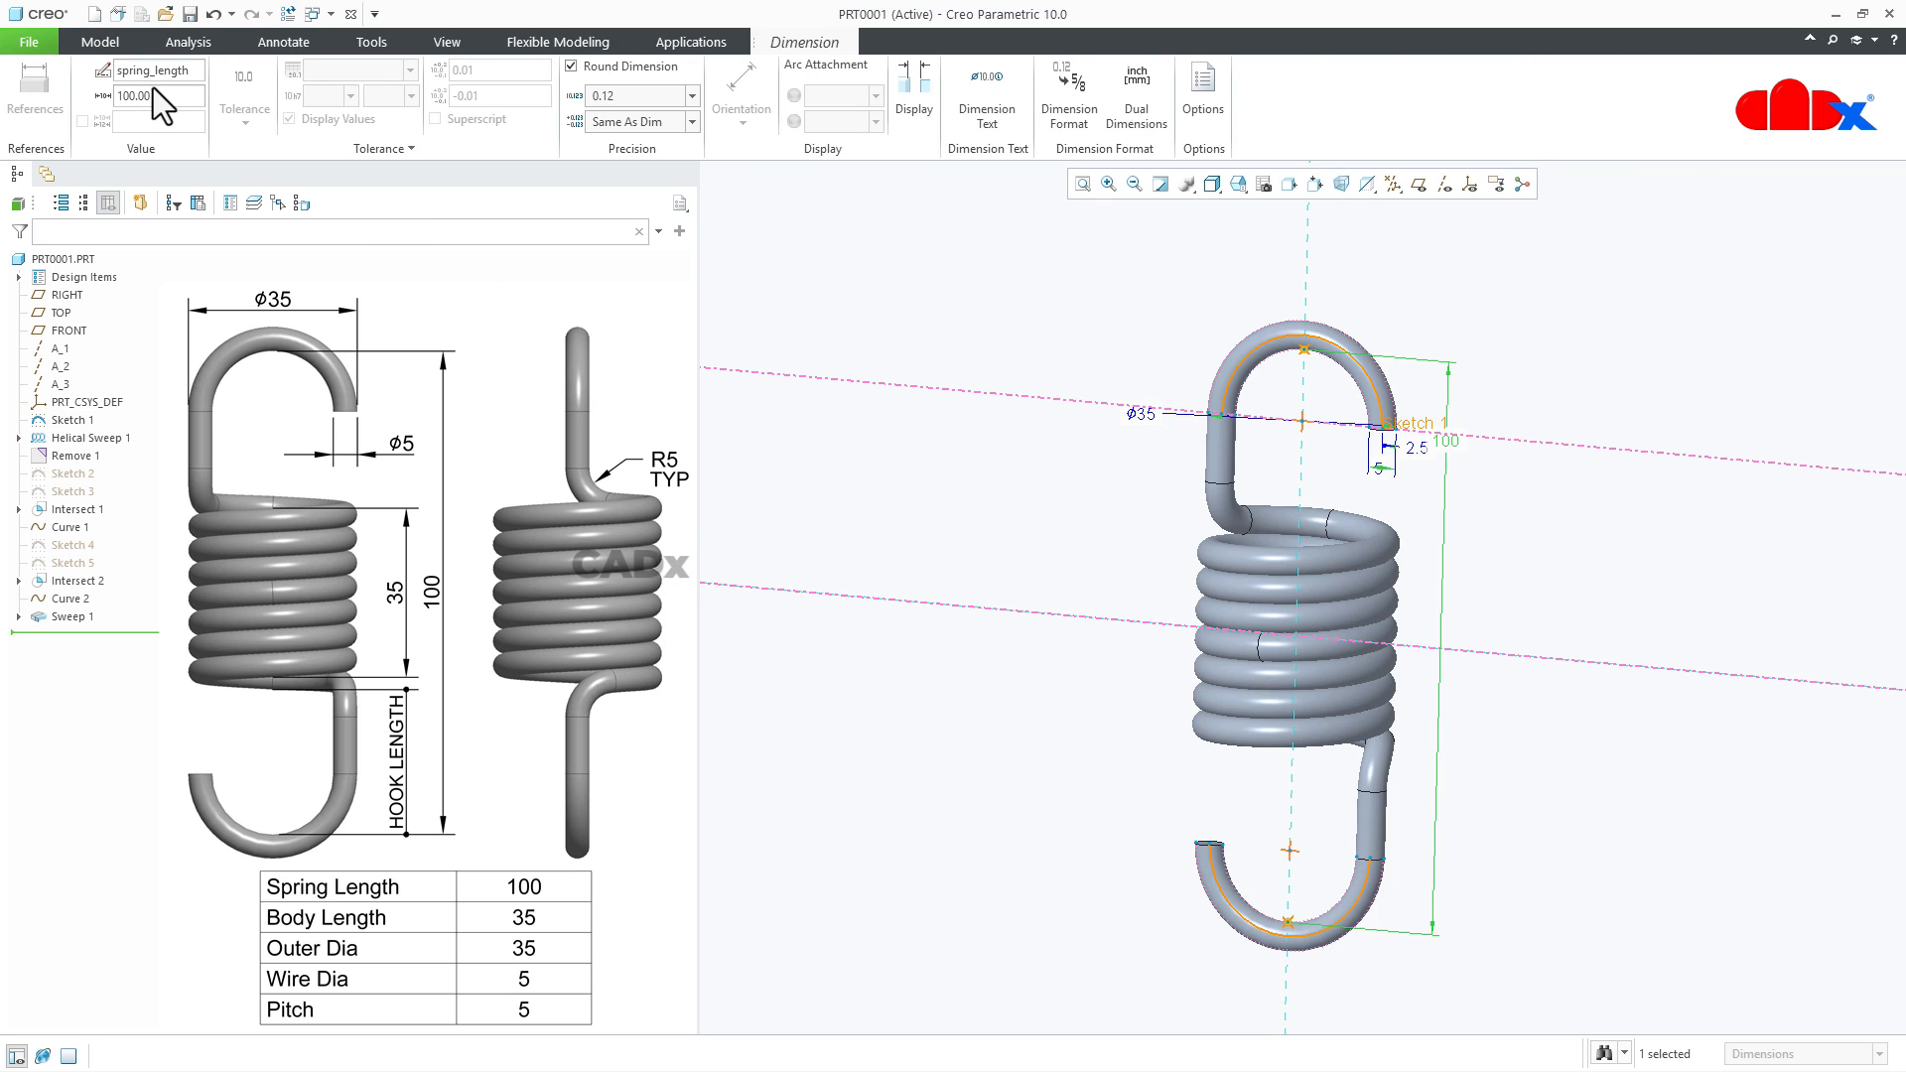
click(913, 471)
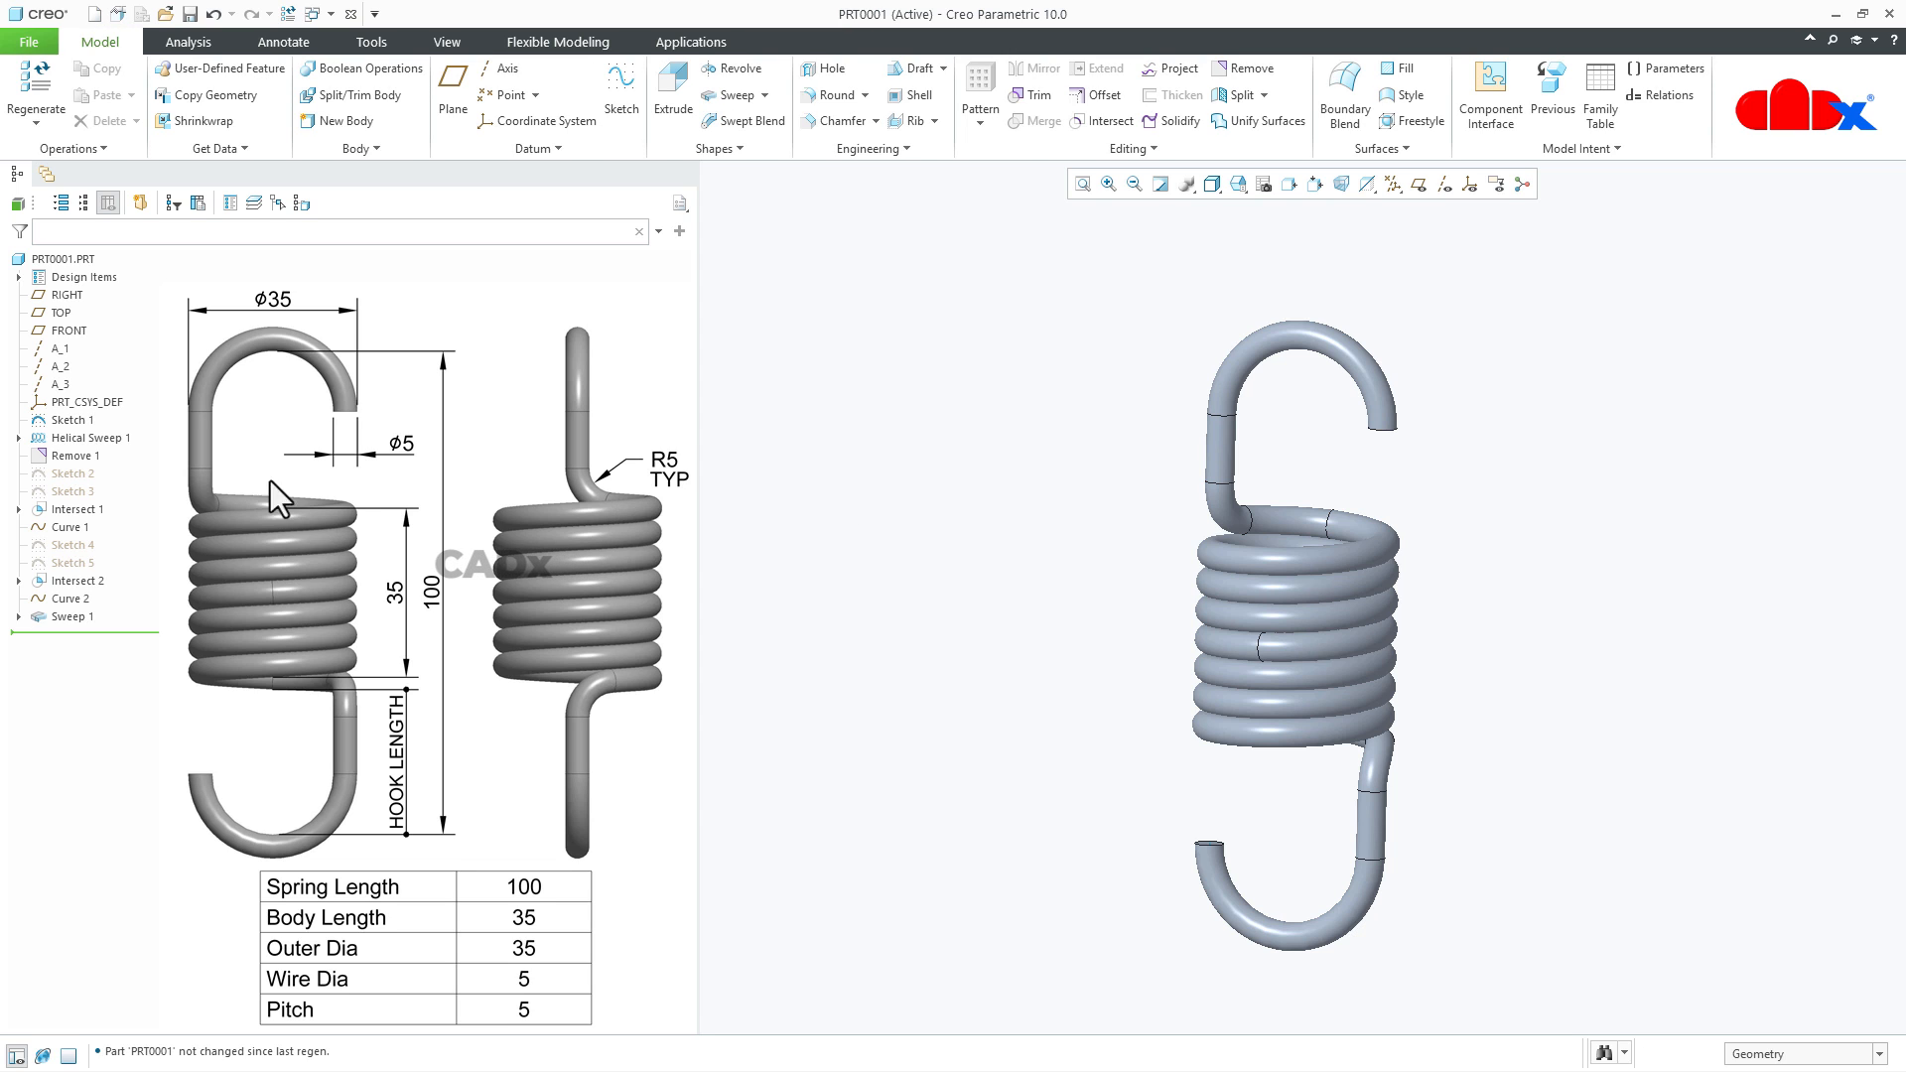
- Rename the coil body's length dimension in the helical sweep's profile section as body_length
click(86, 437)
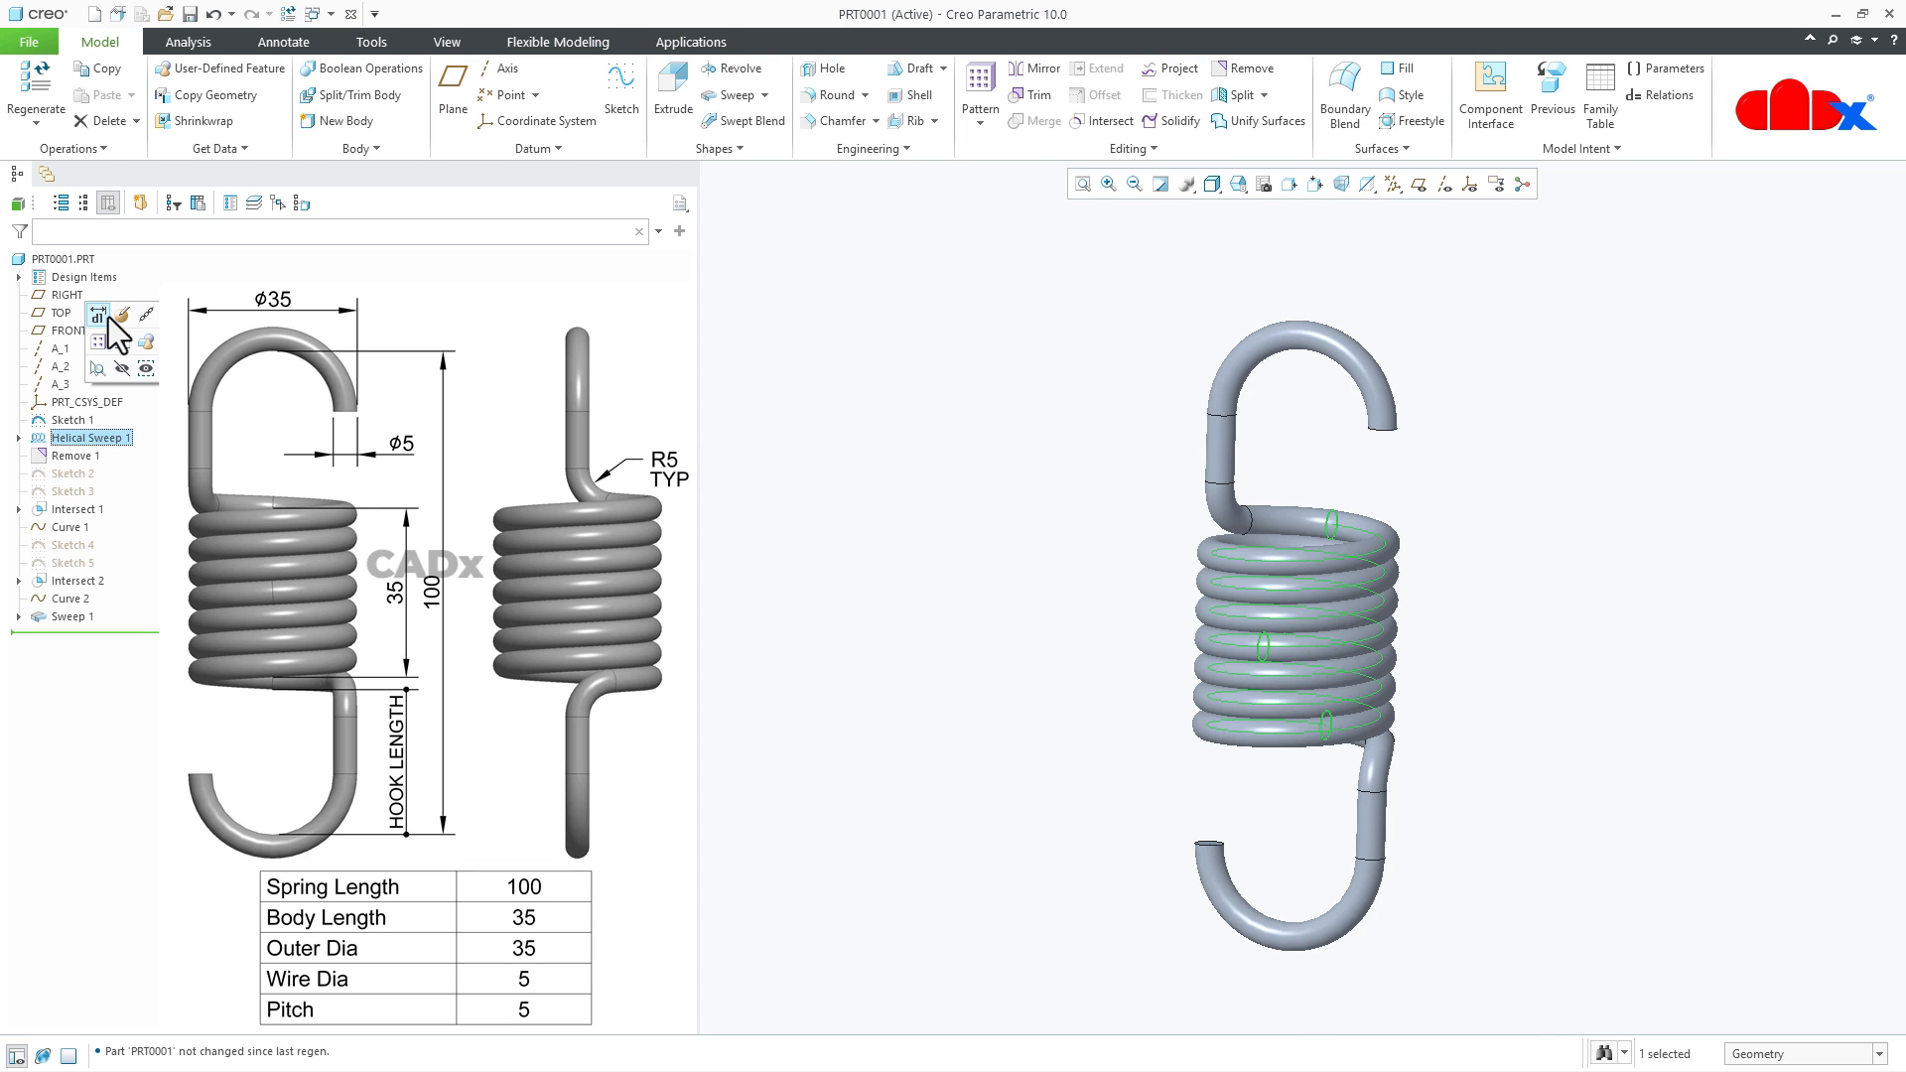
click(102, 315)
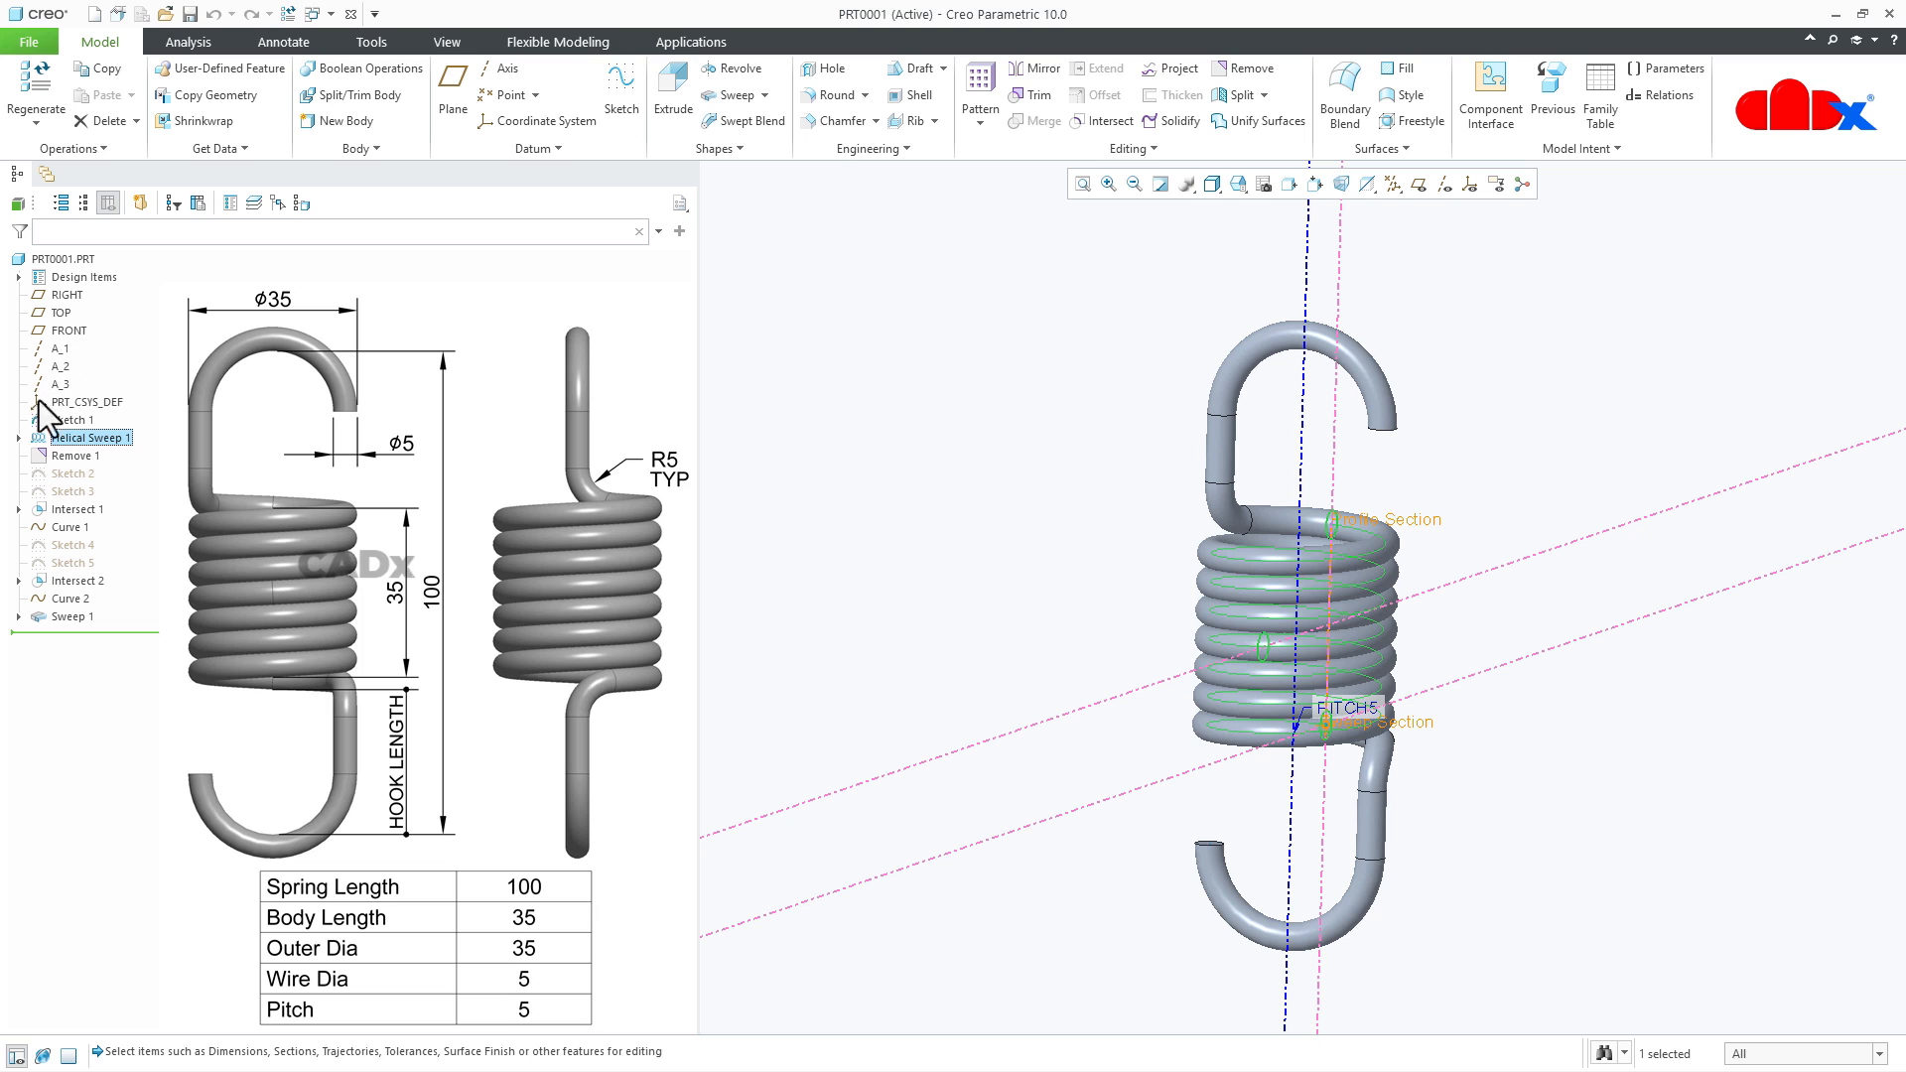
click(17, 440)
click(86, 456)
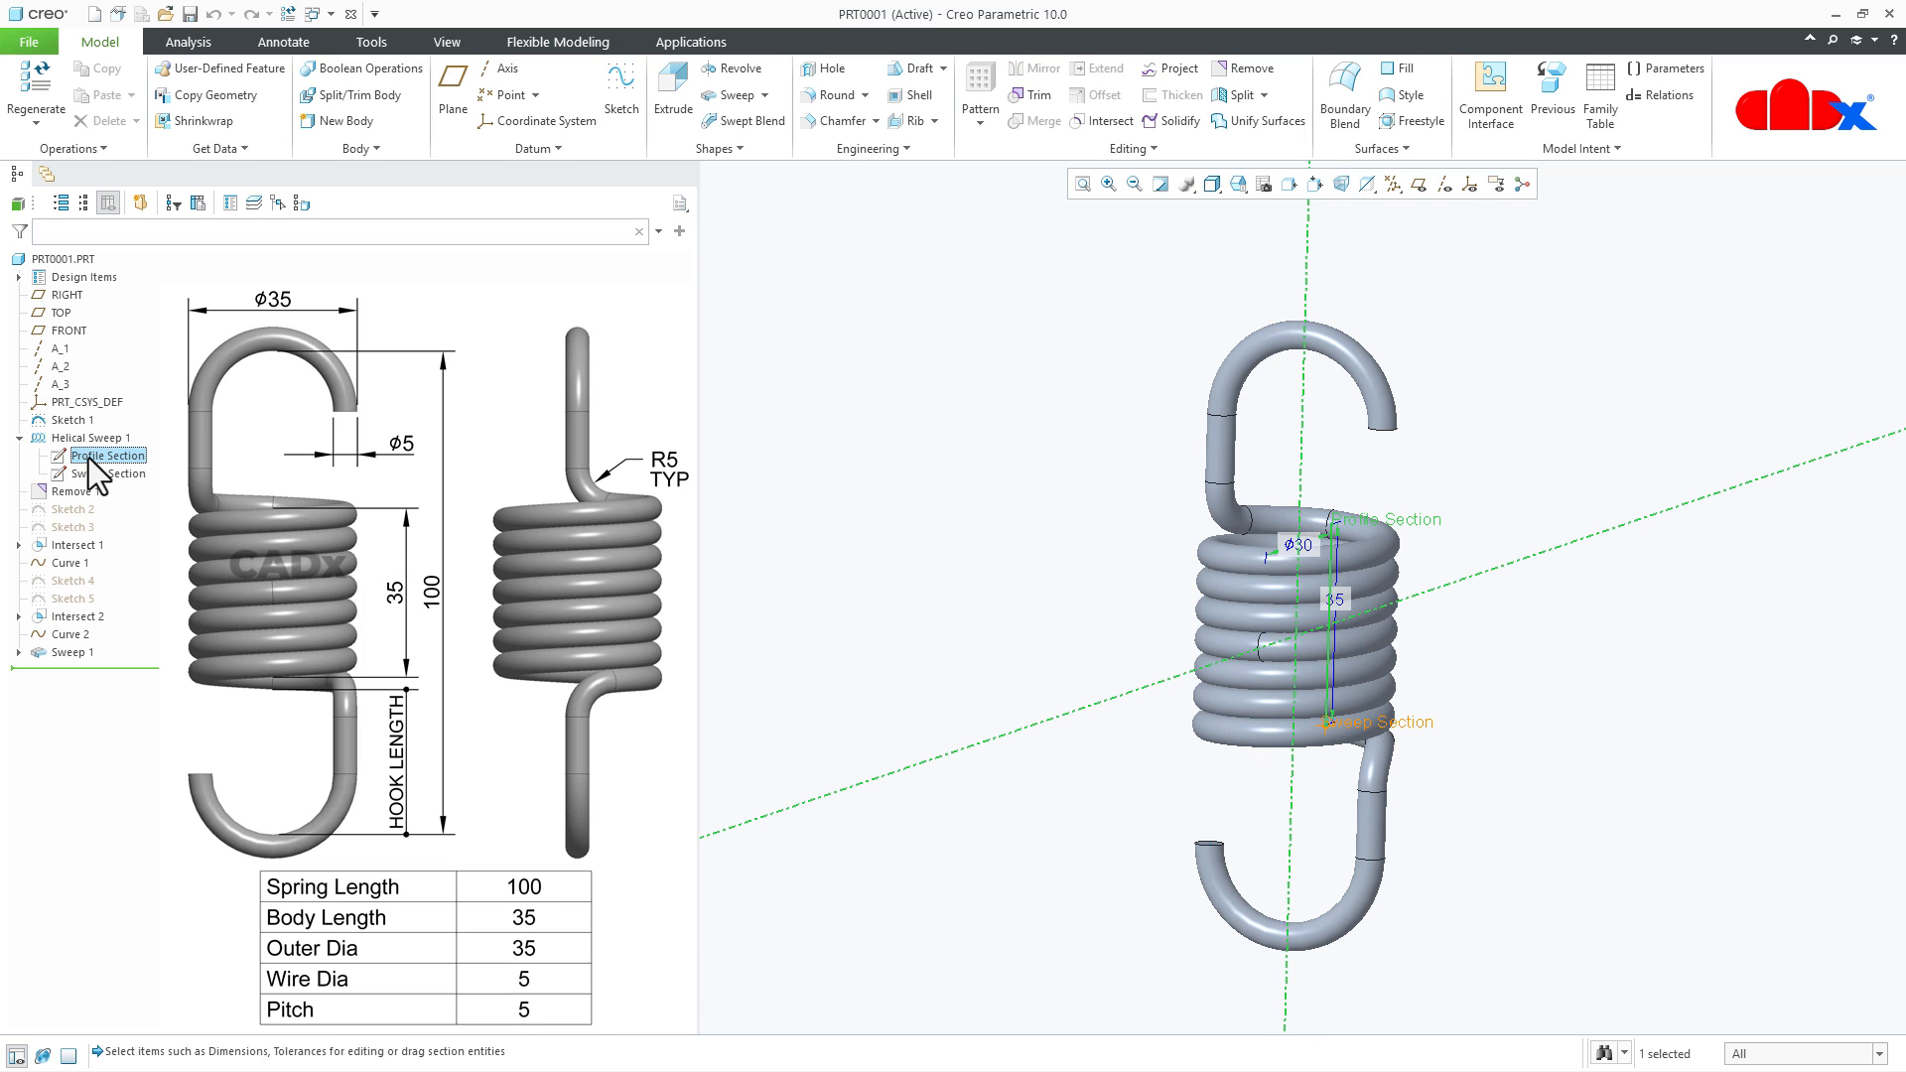
click(1339, 598)
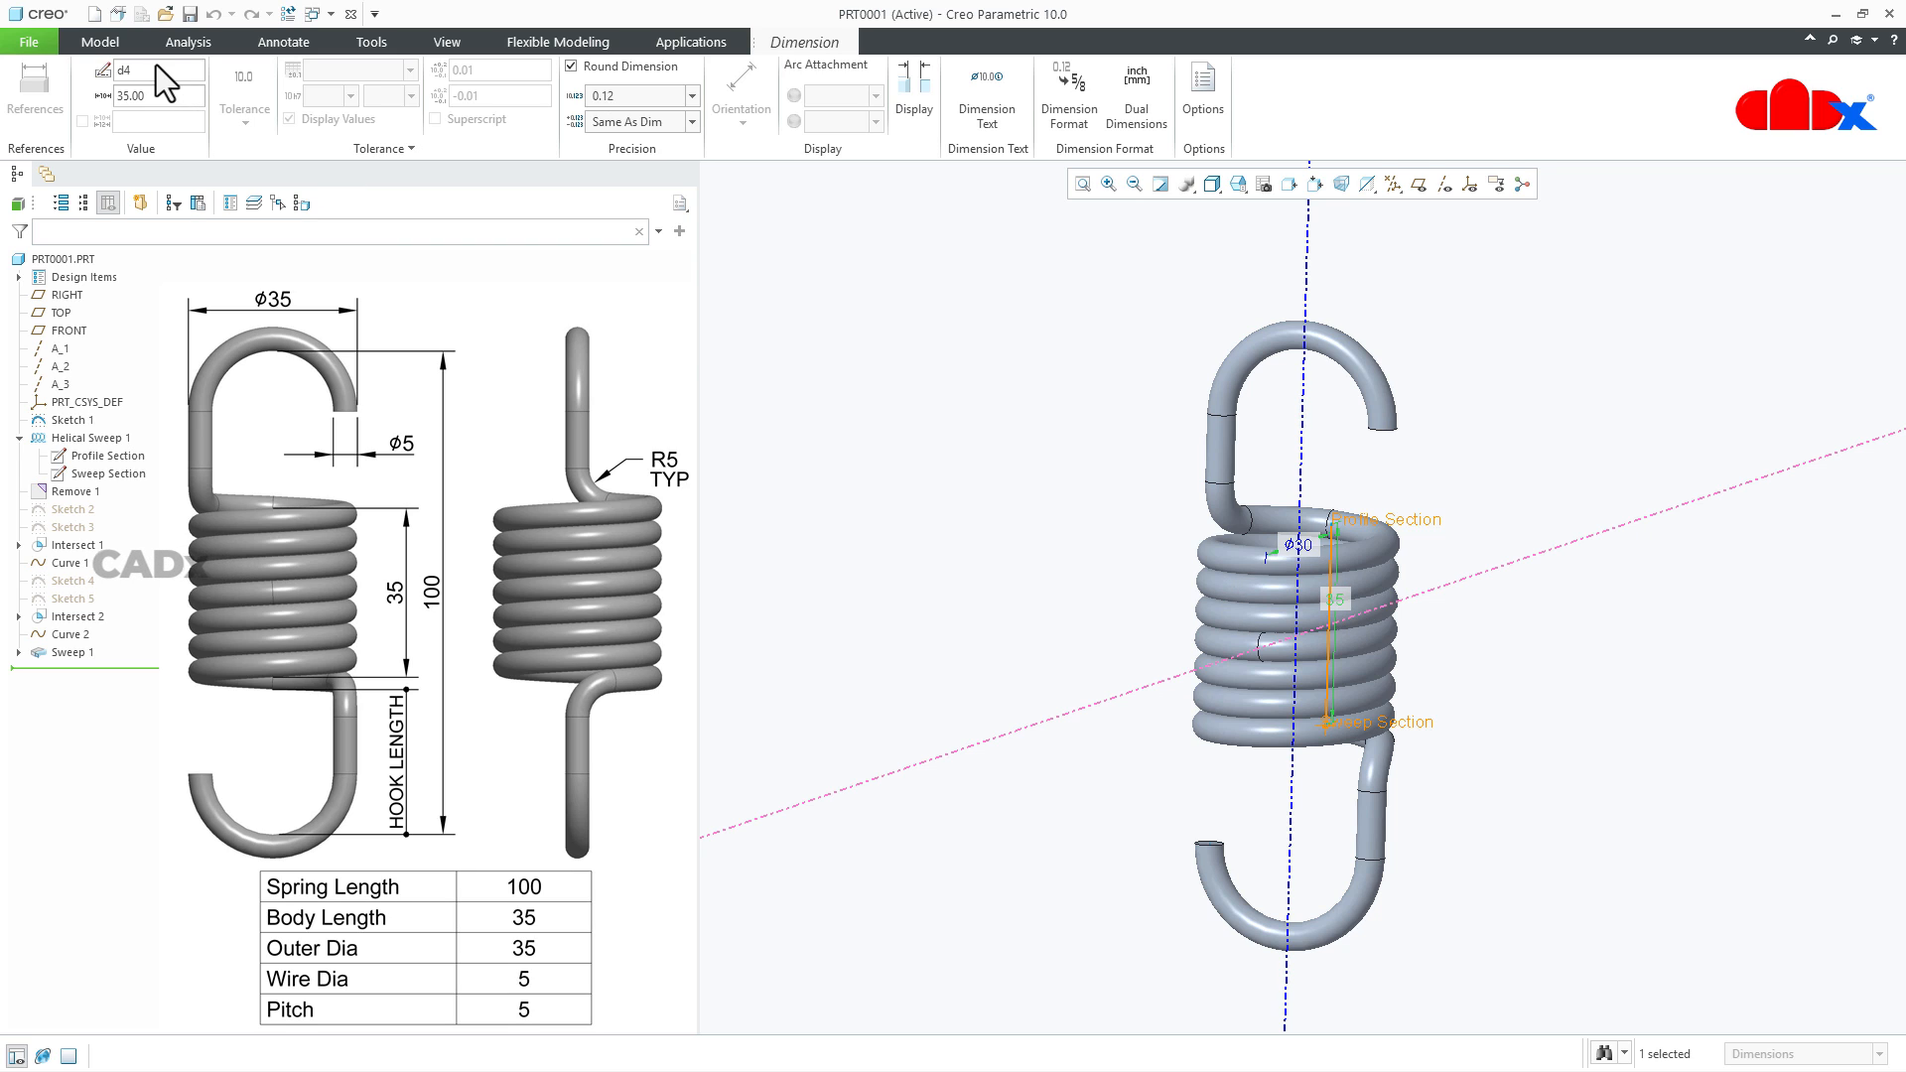
text(body_length)
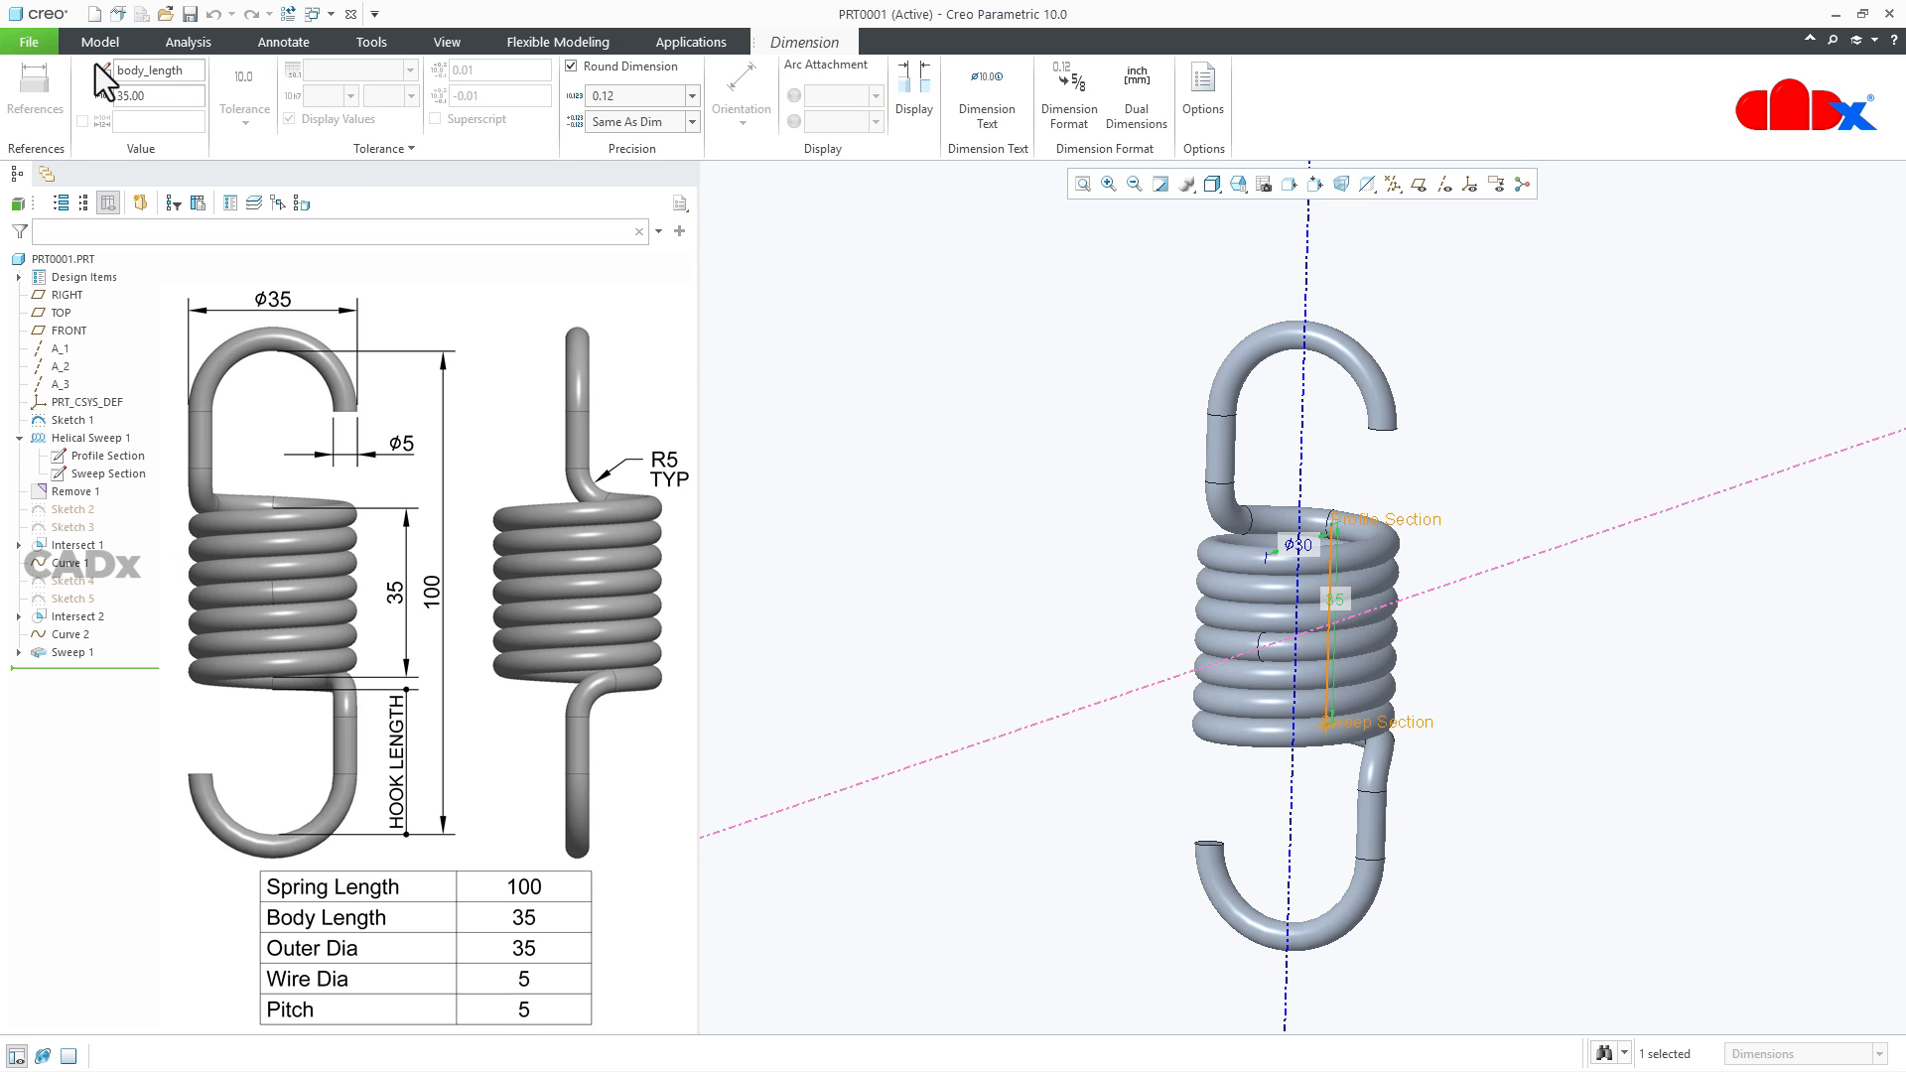
click(844, 292)
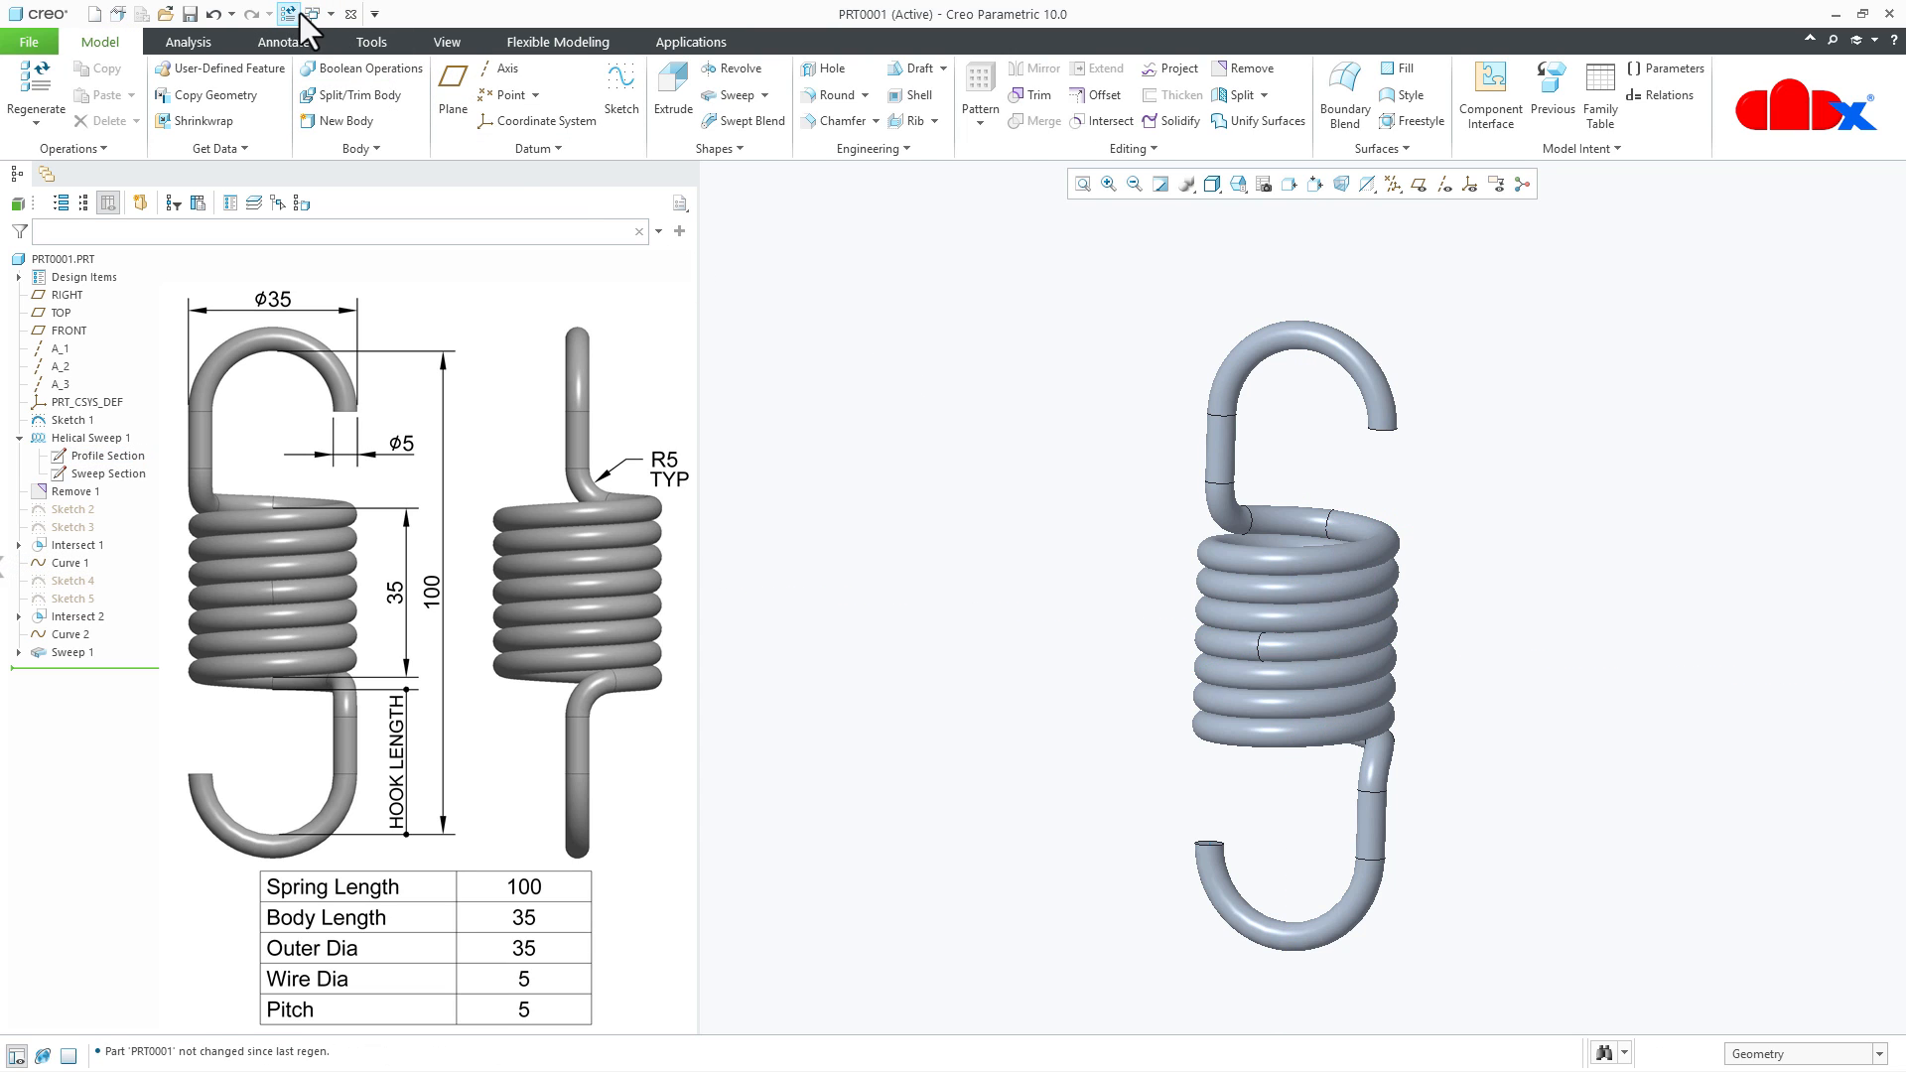
- Rename the helical sweep's pitch dimension as pitch and regenerate the part
click(91, 437)
click(105, 317)
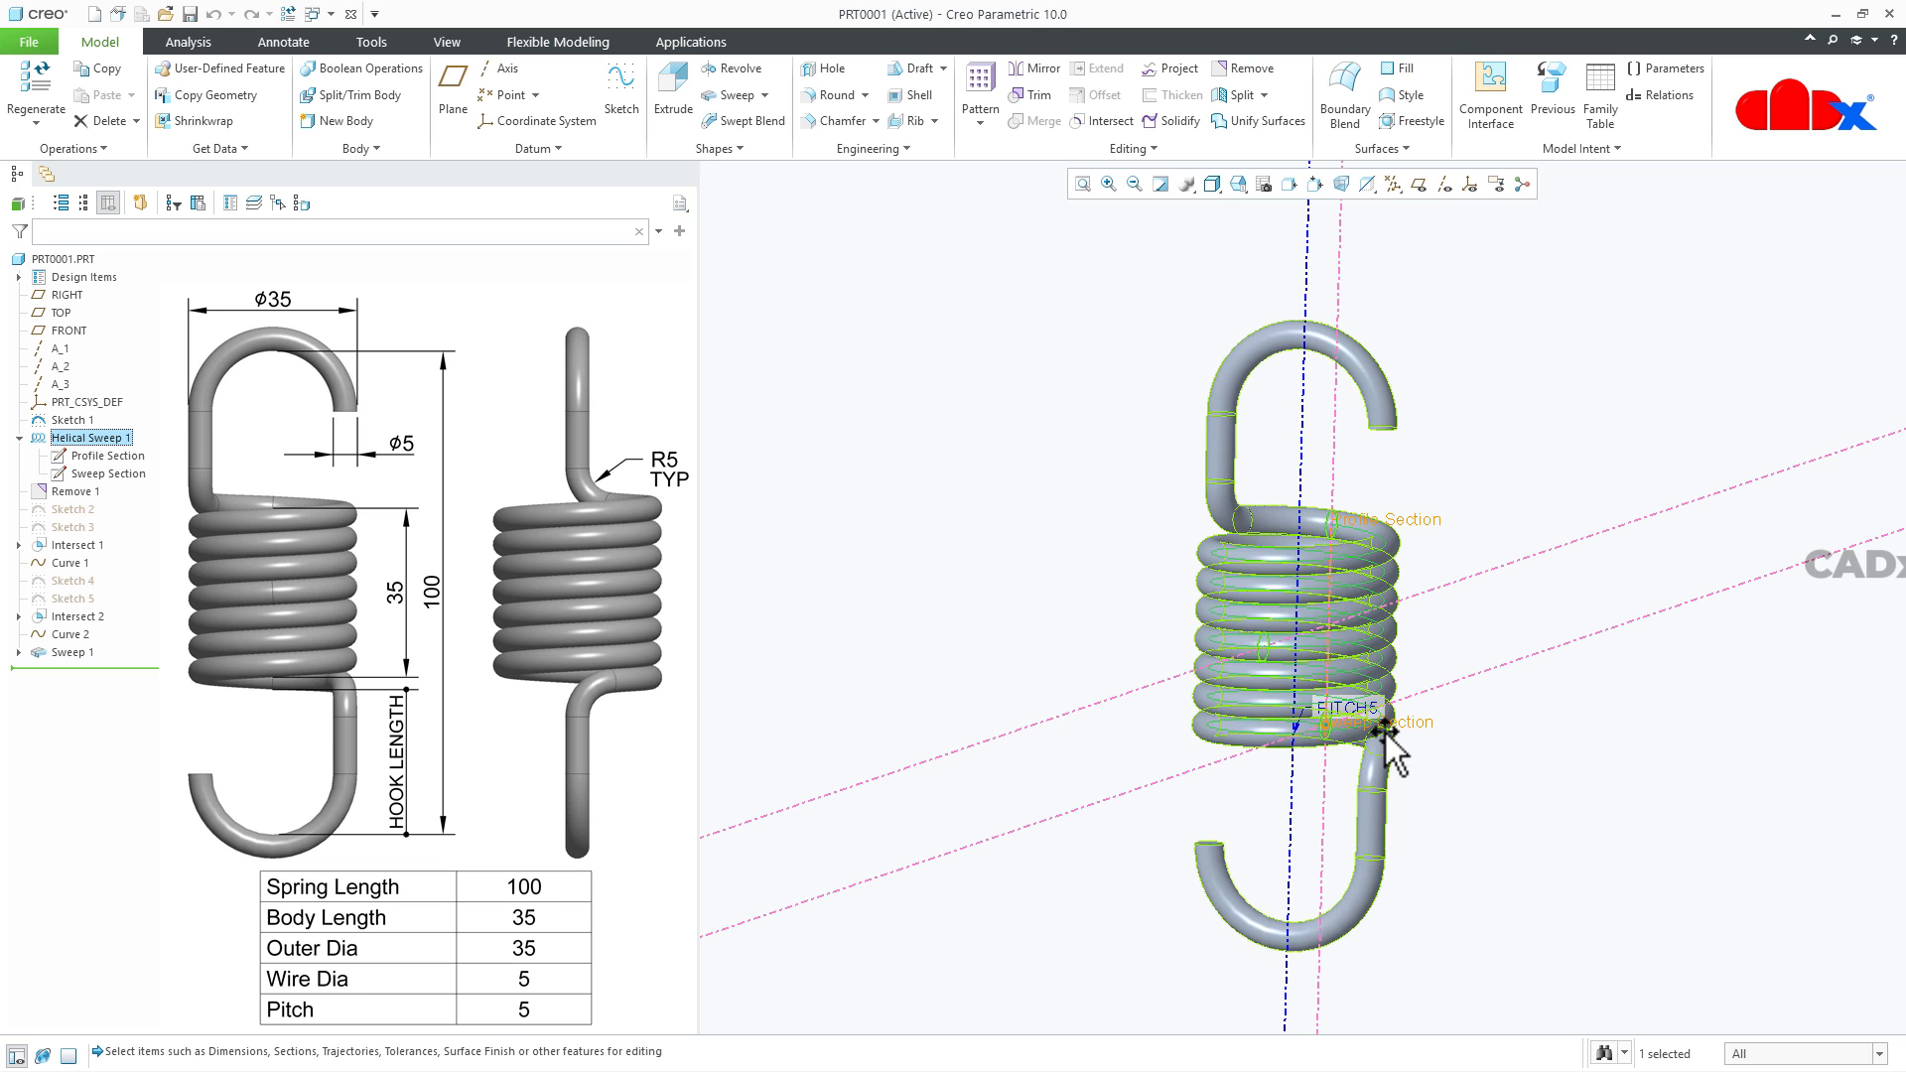
click(1337, 711)
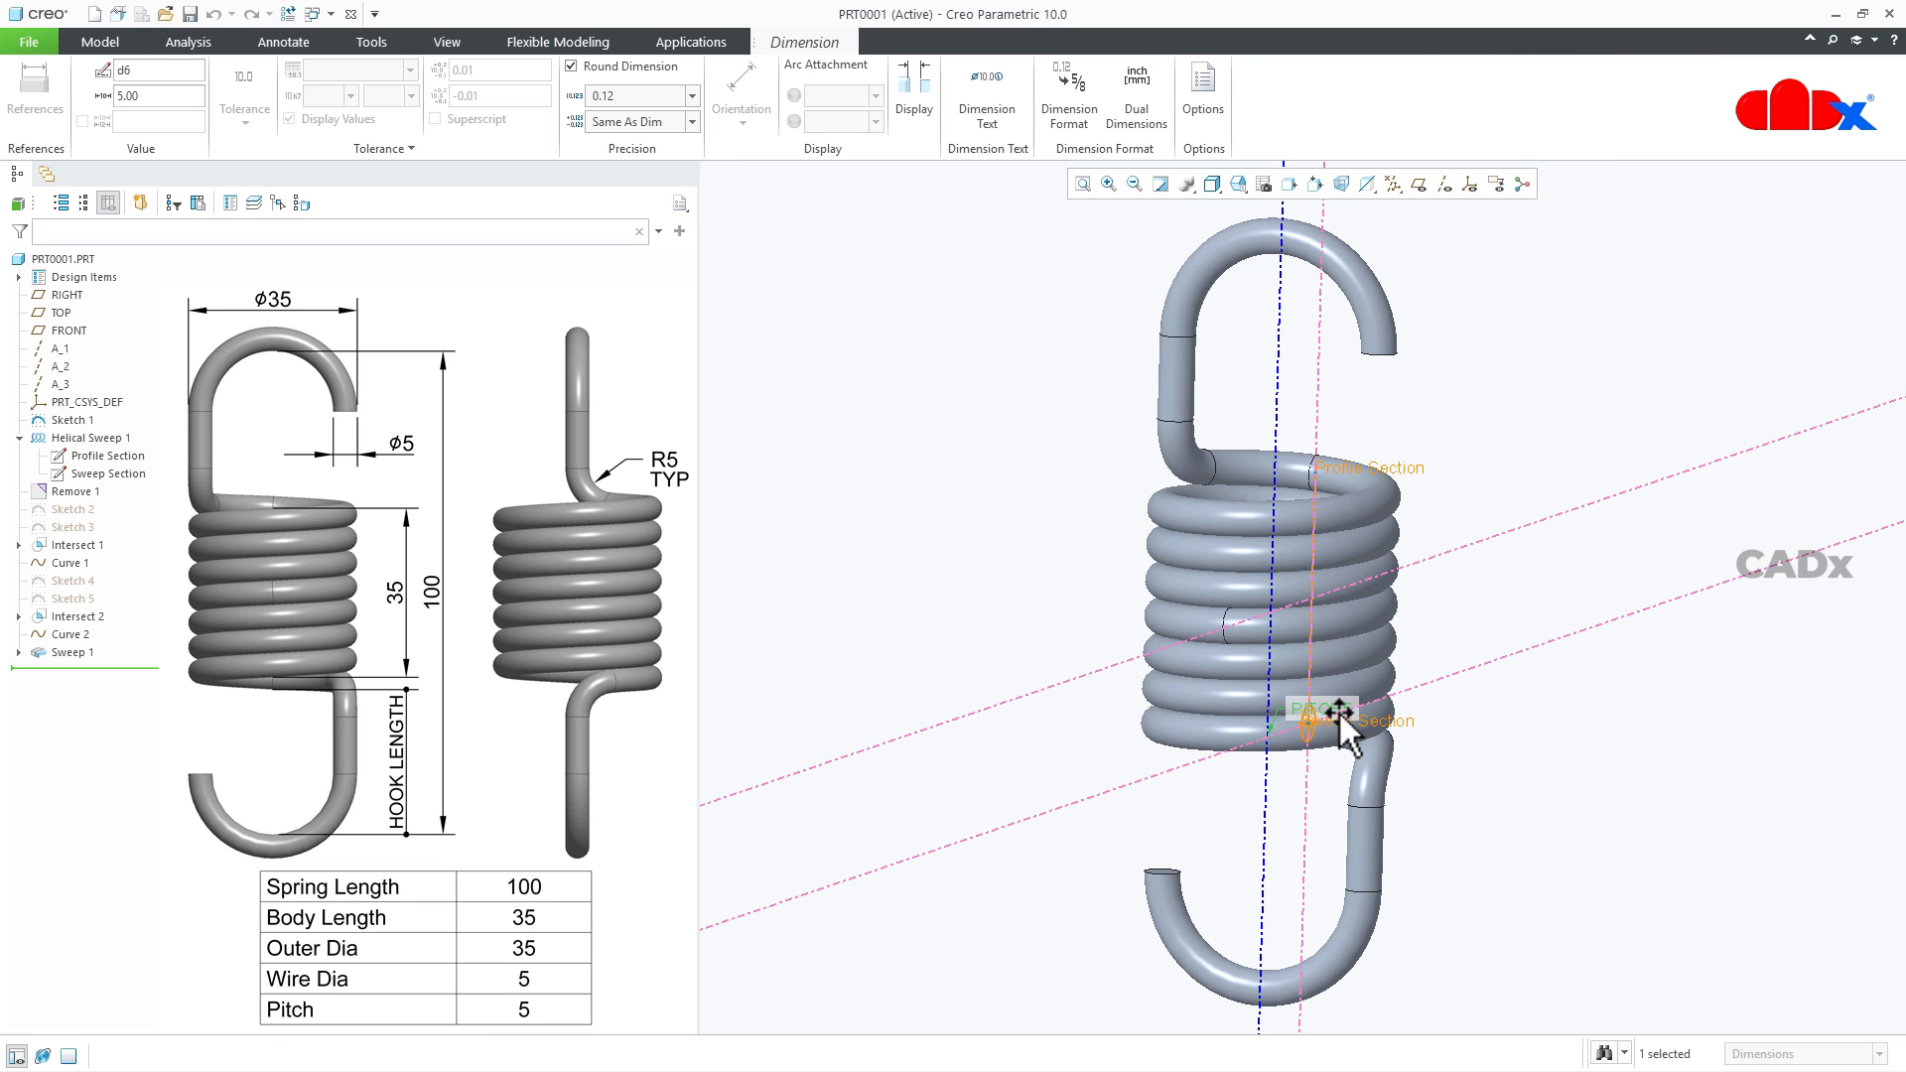
double_click(148, 70)
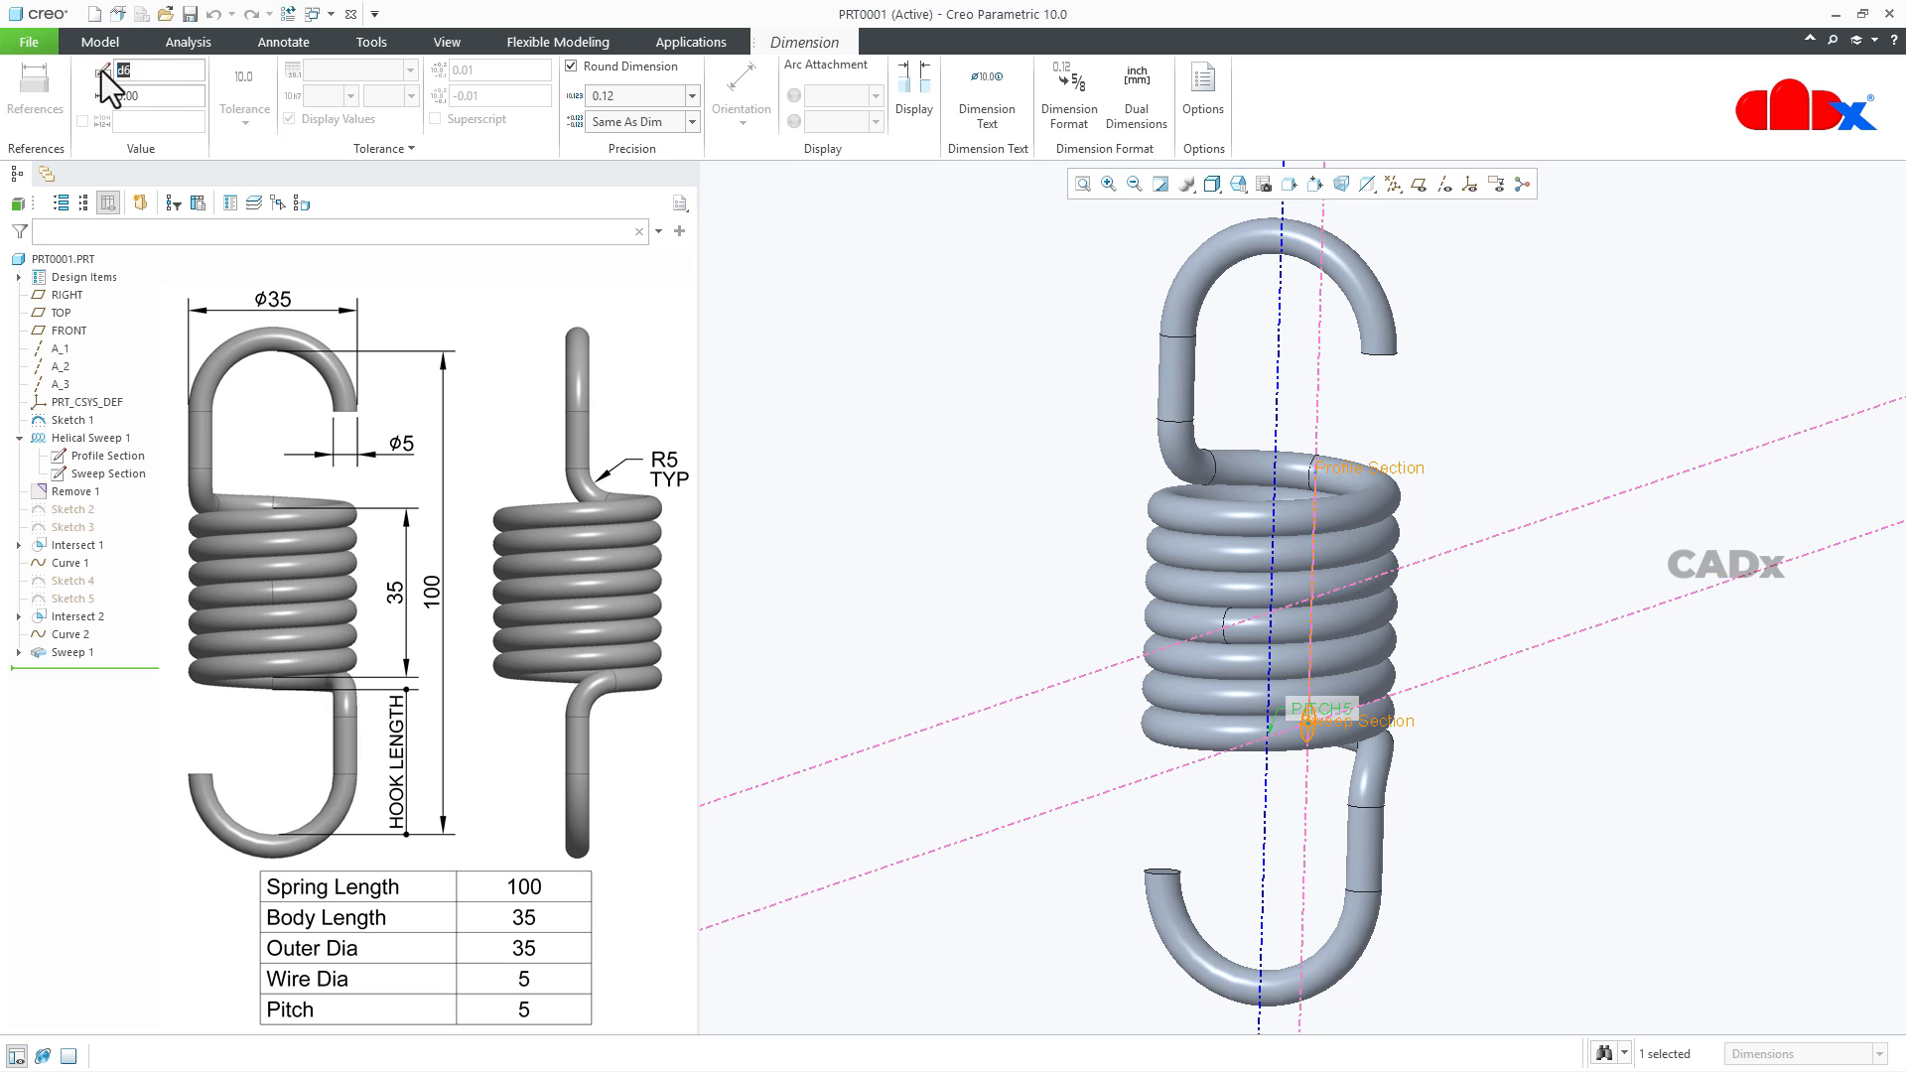
text(pitch)
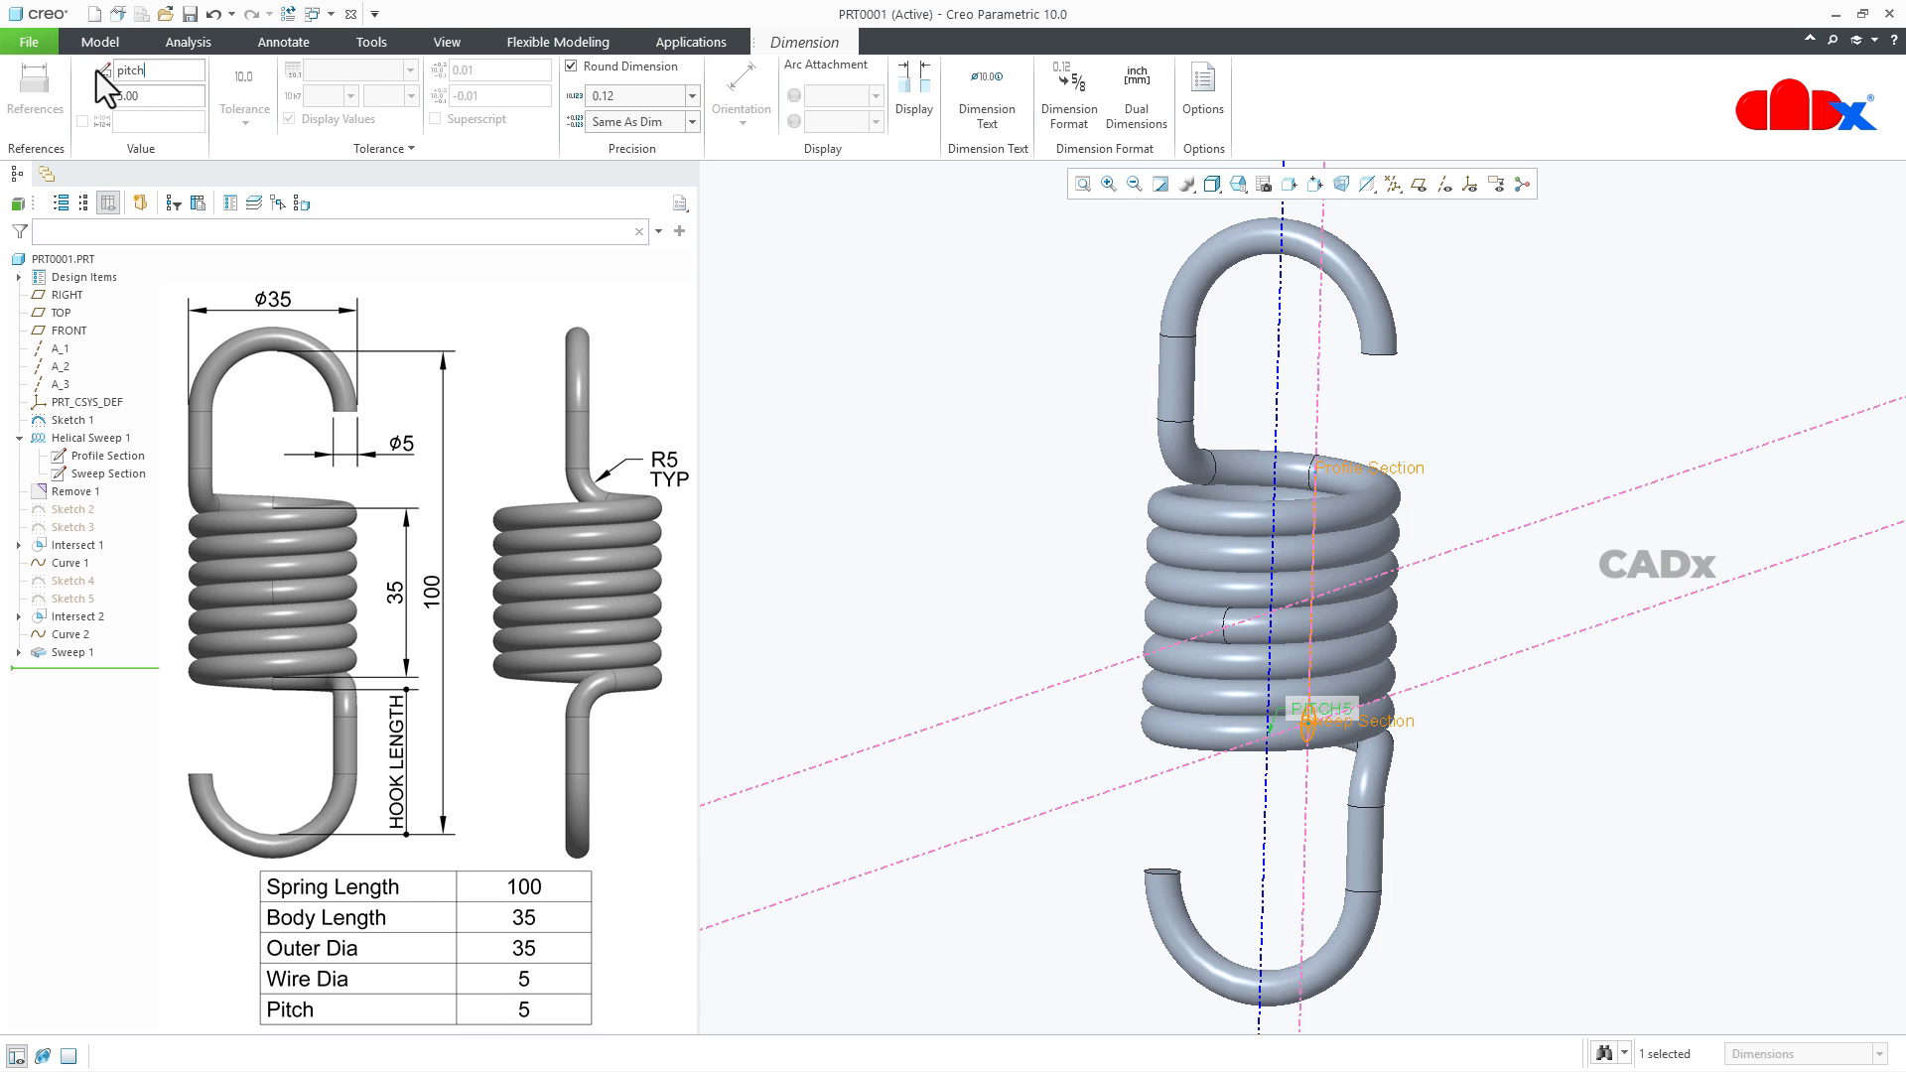
click(862, 421)
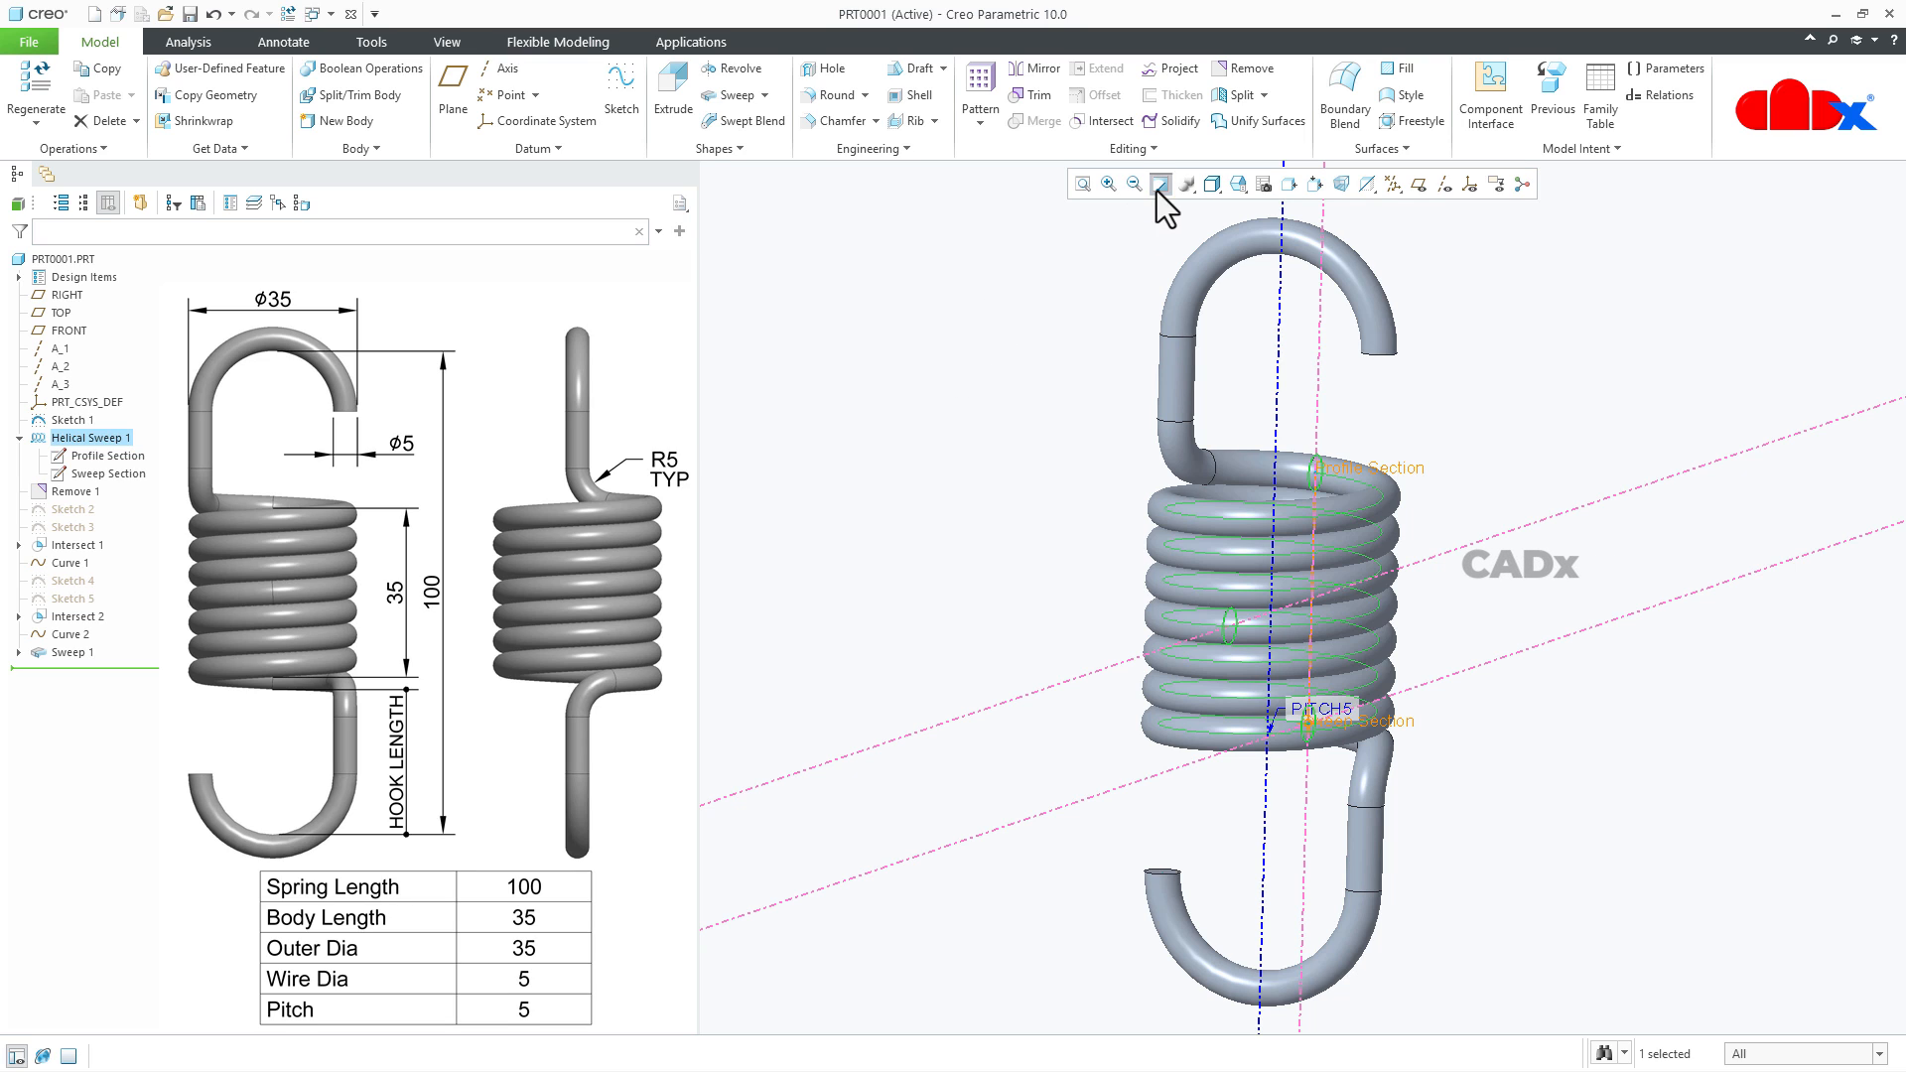
click(287, 14)
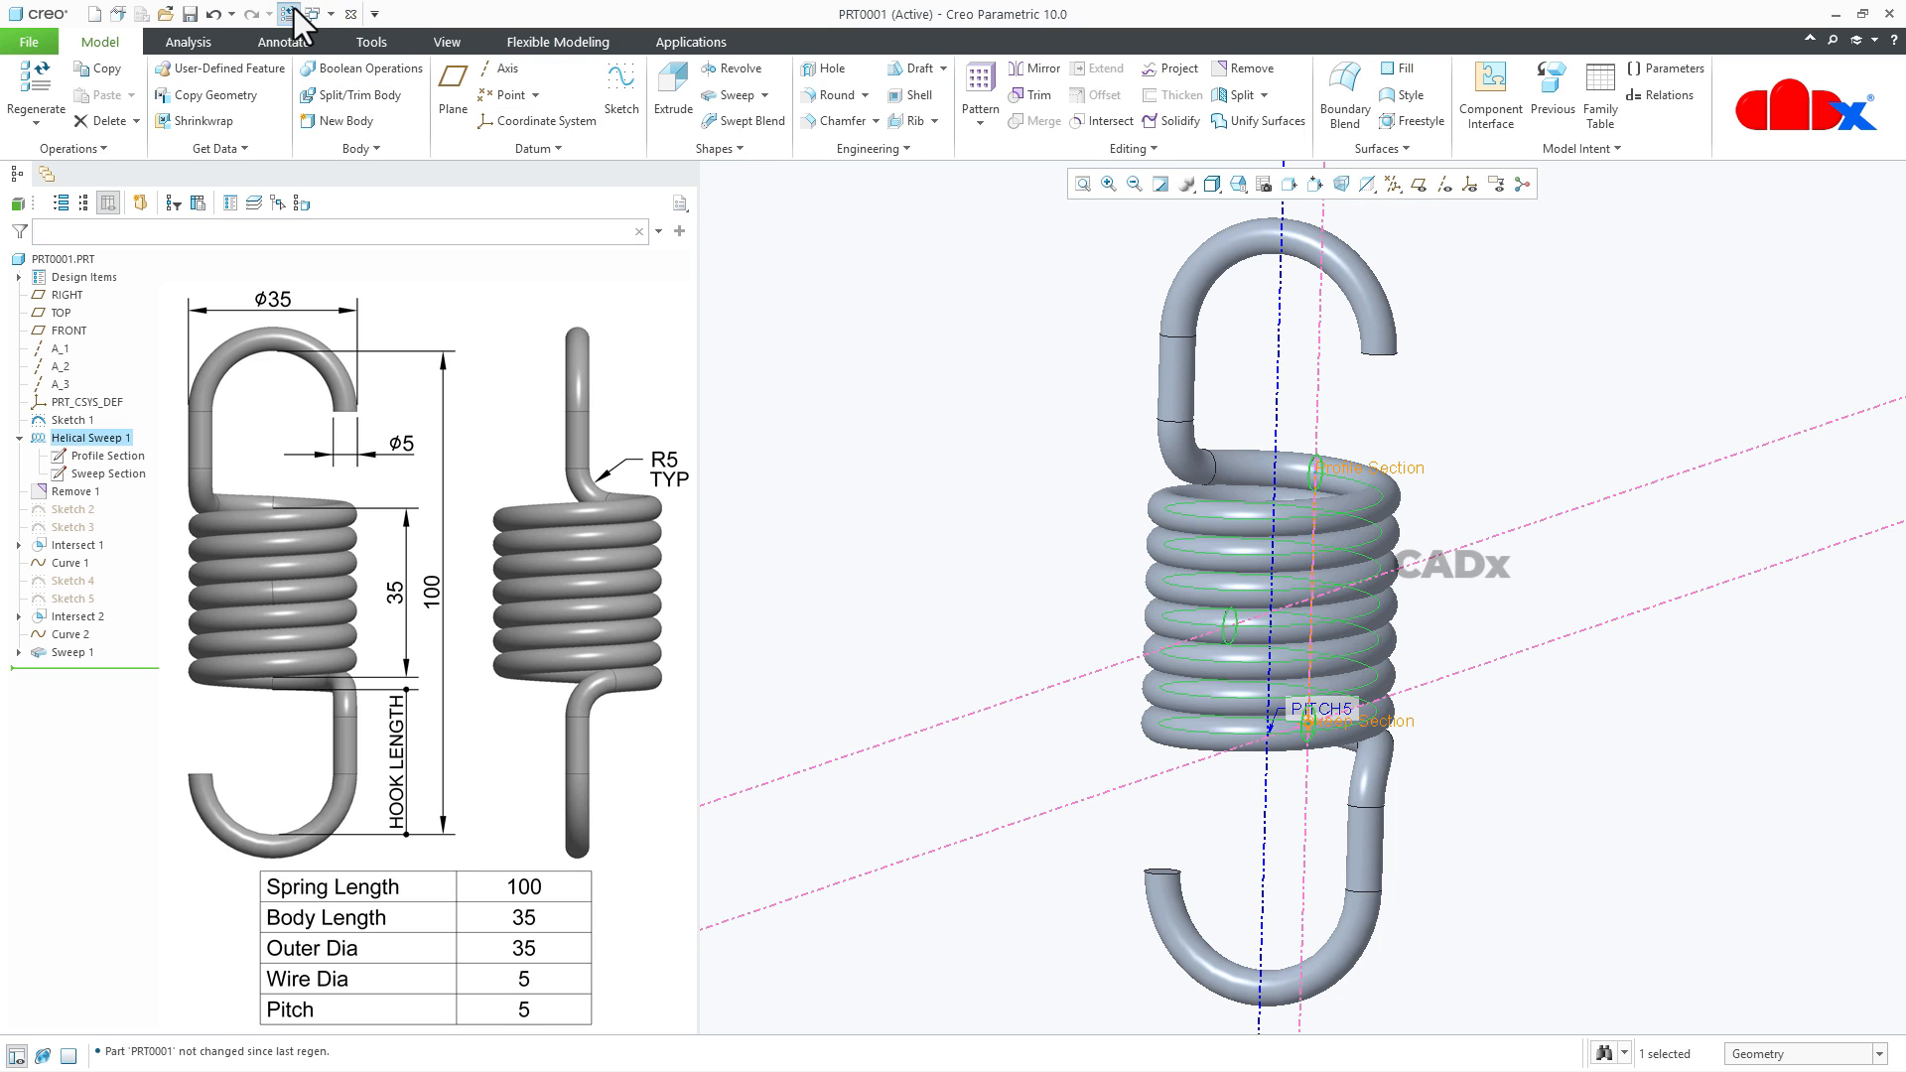
click(1653, 671)
- Open the part's relations and display the helical sweep's profile and section dimensions as symbols in the model
middle_drag(1652, 675, 1420, 657)
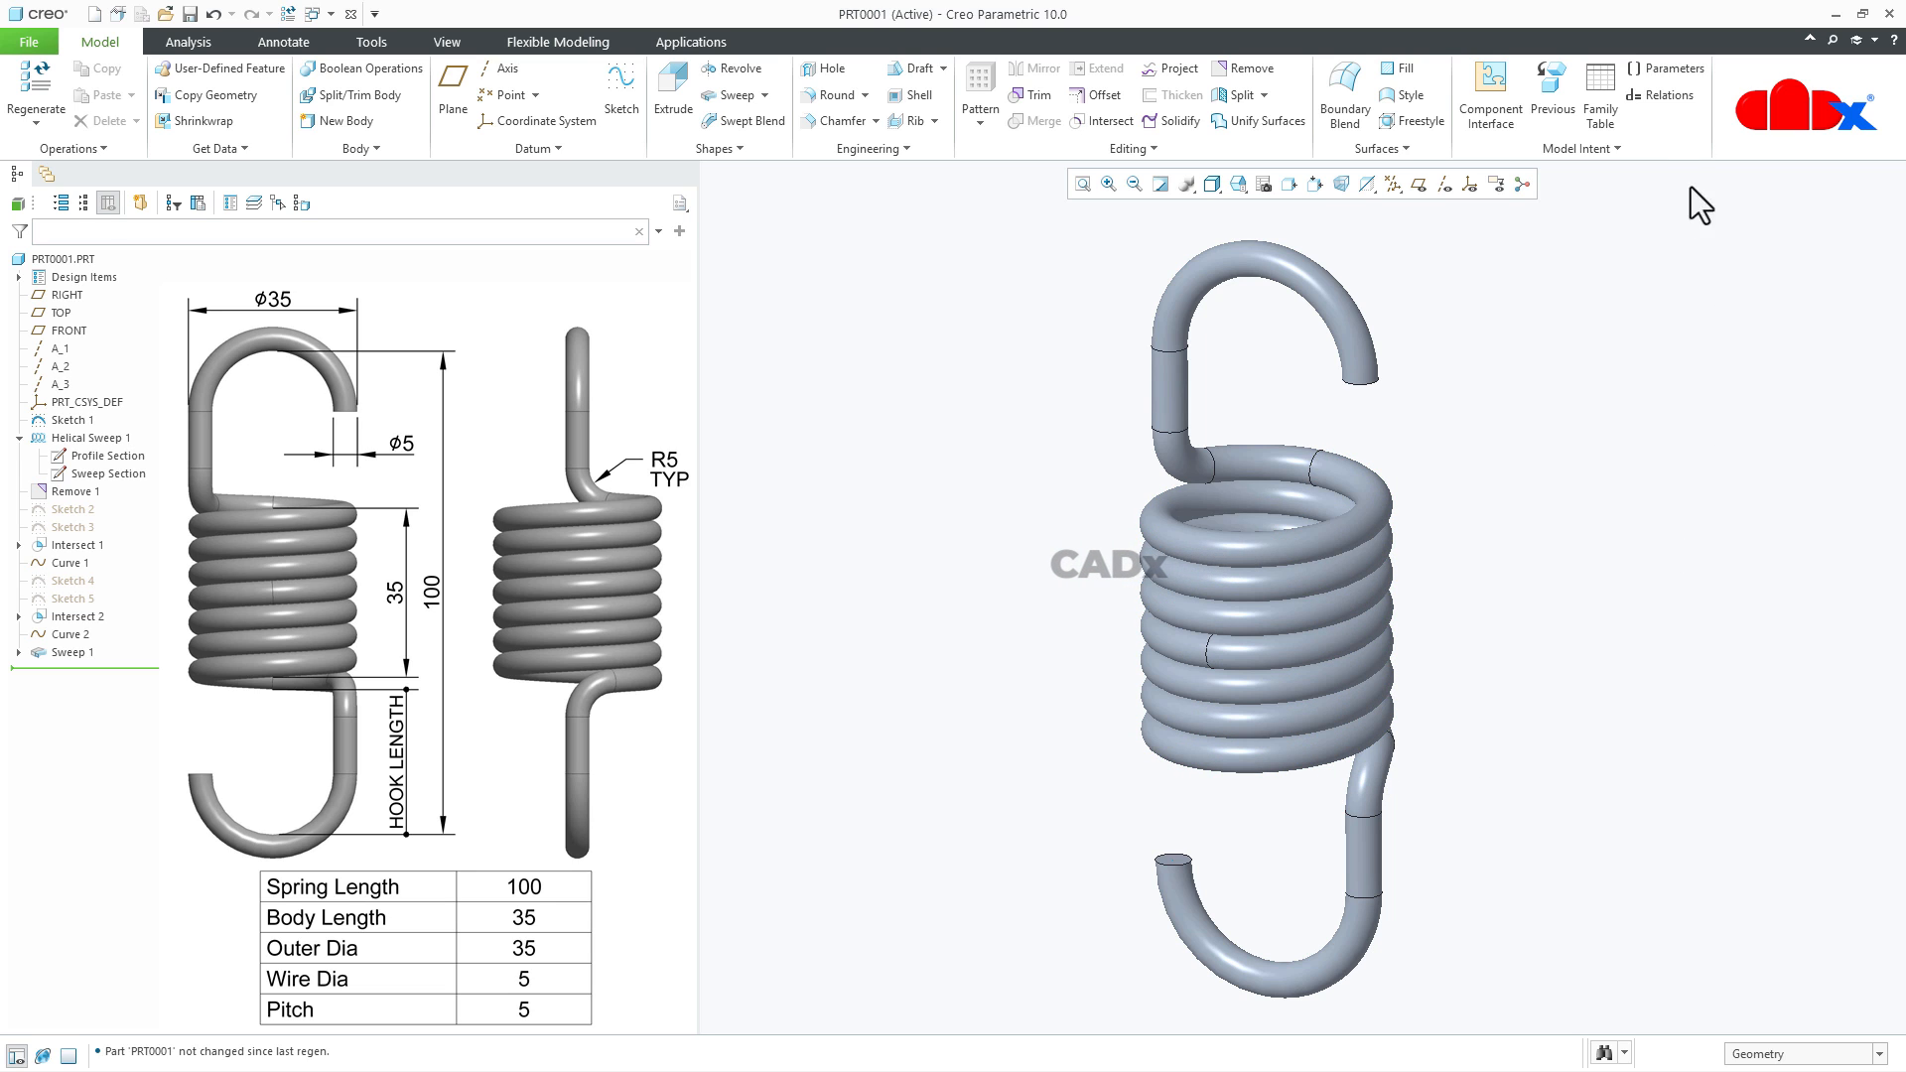
click(1665, 97)
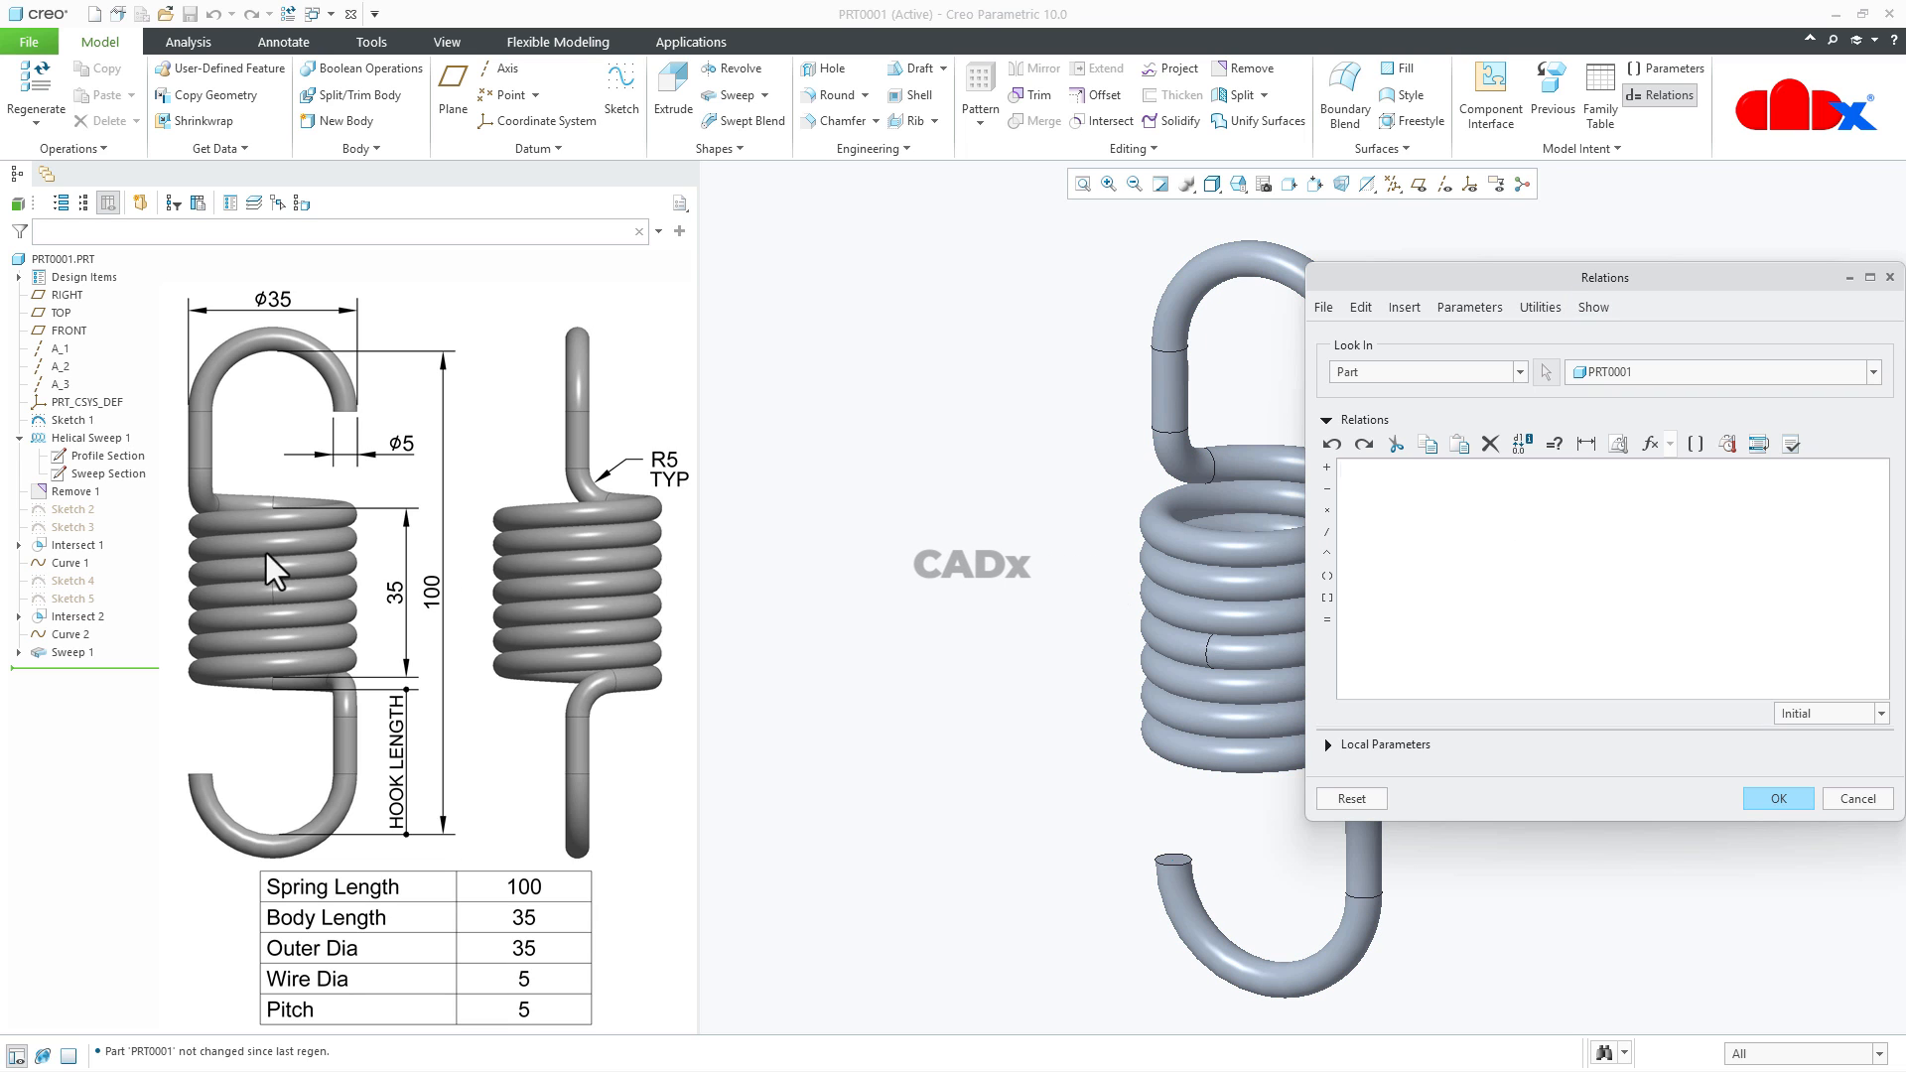
click(79, 436)
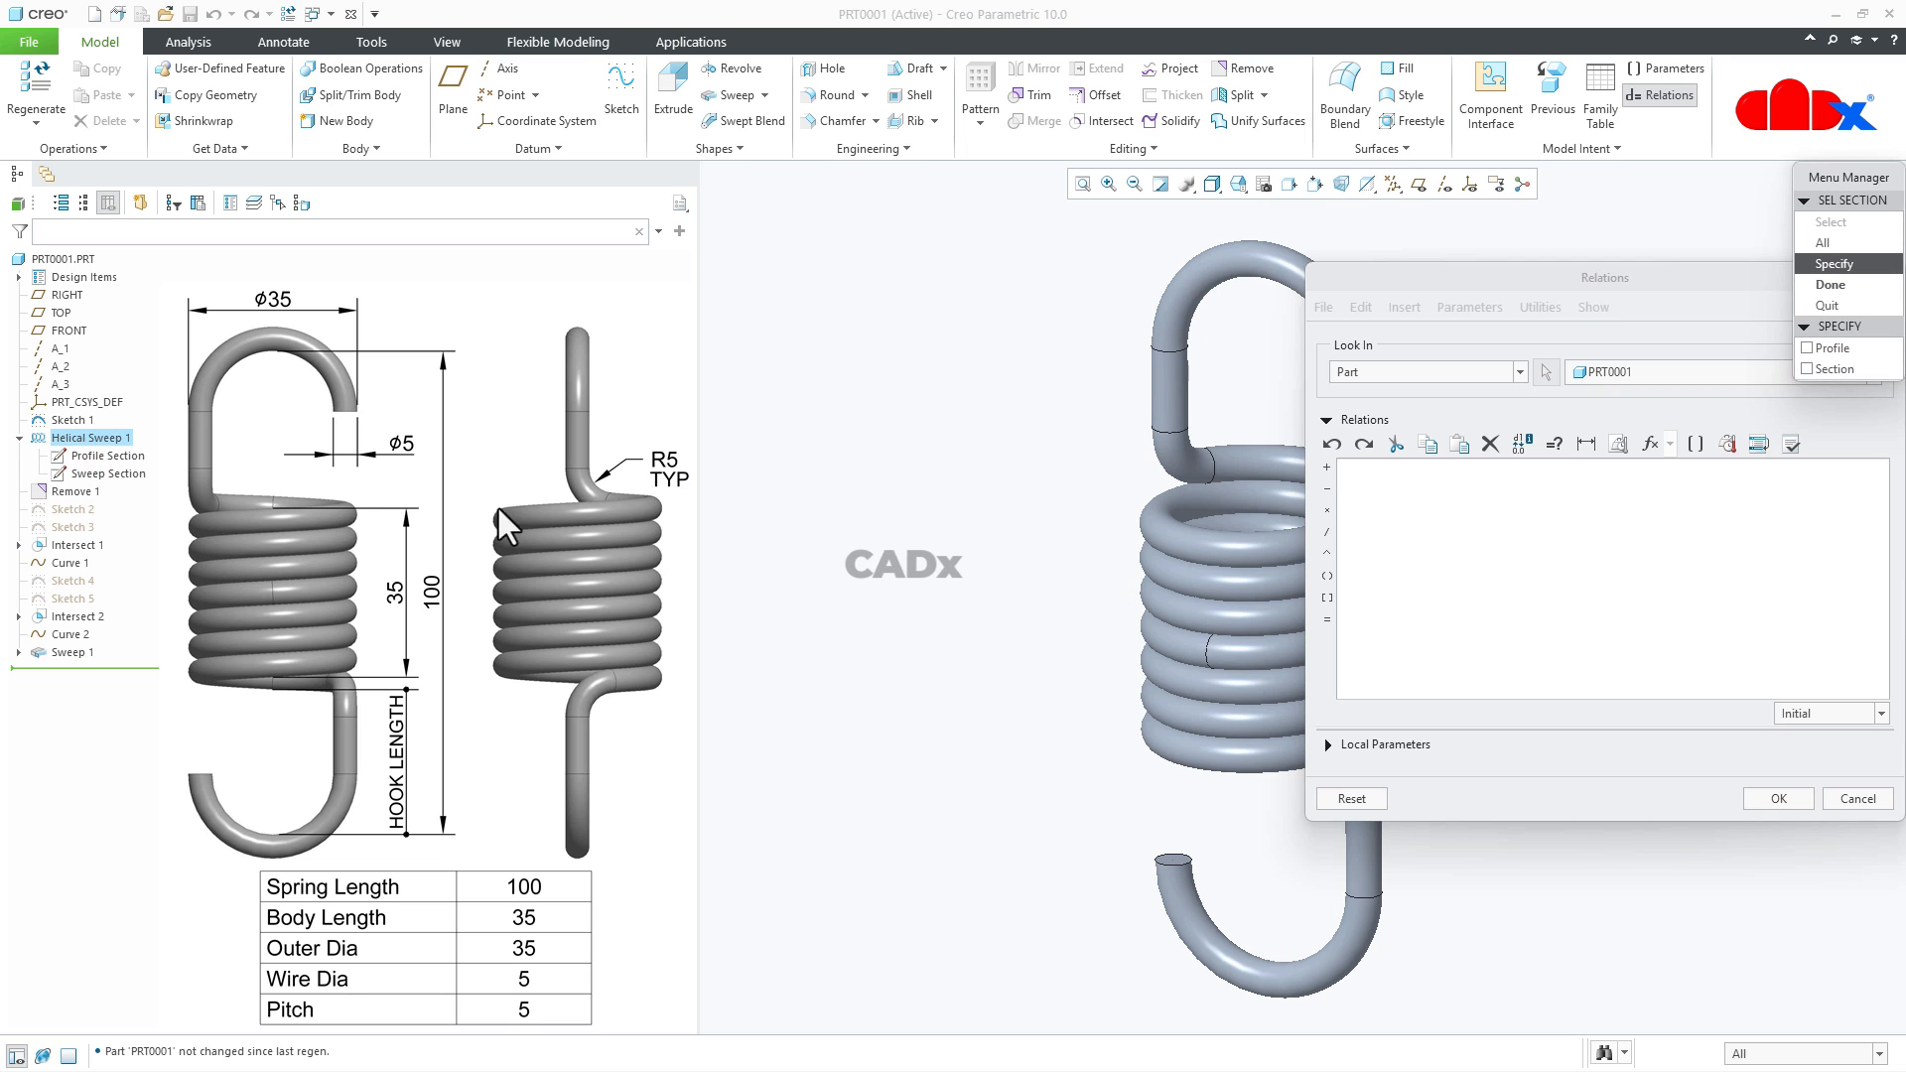
click(1831, 350)
click(1832, 368)
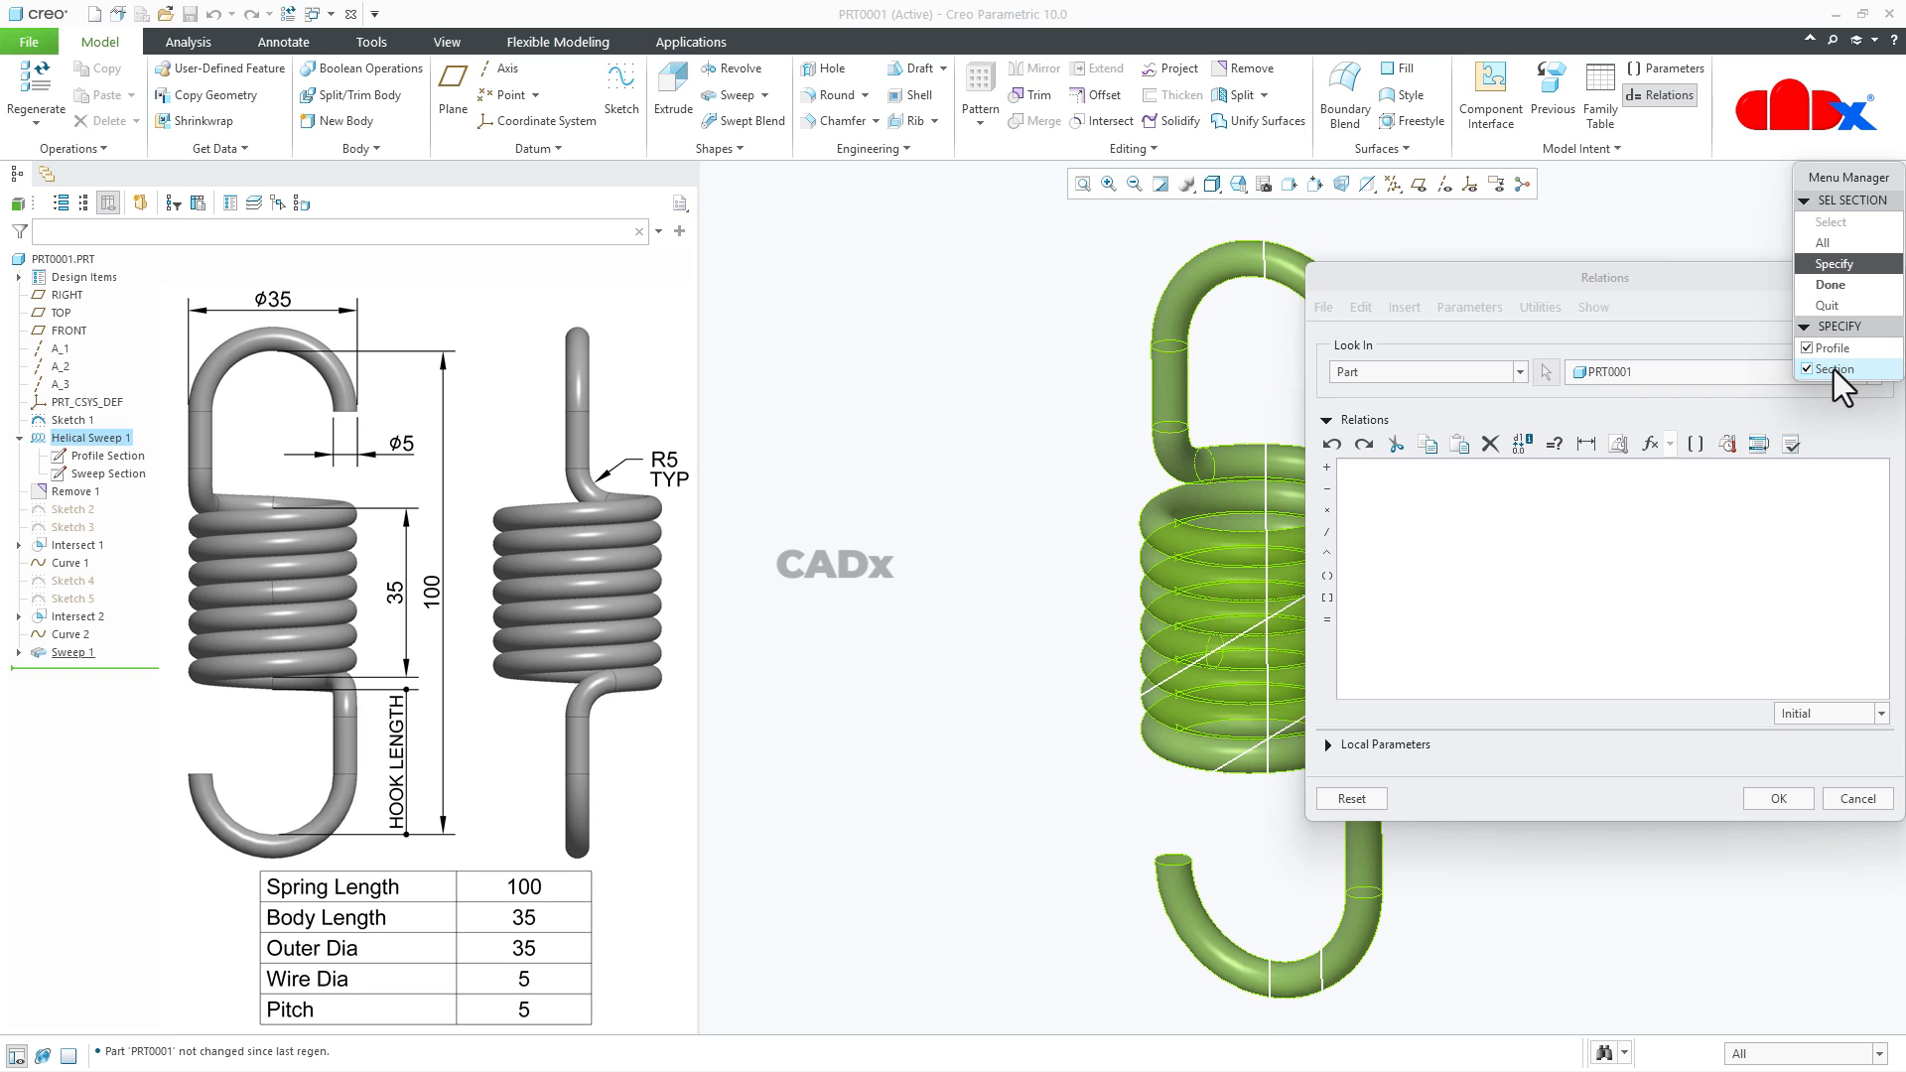
click(1838, 285)
shift+middle_drag(1070, 635, 837, 651)
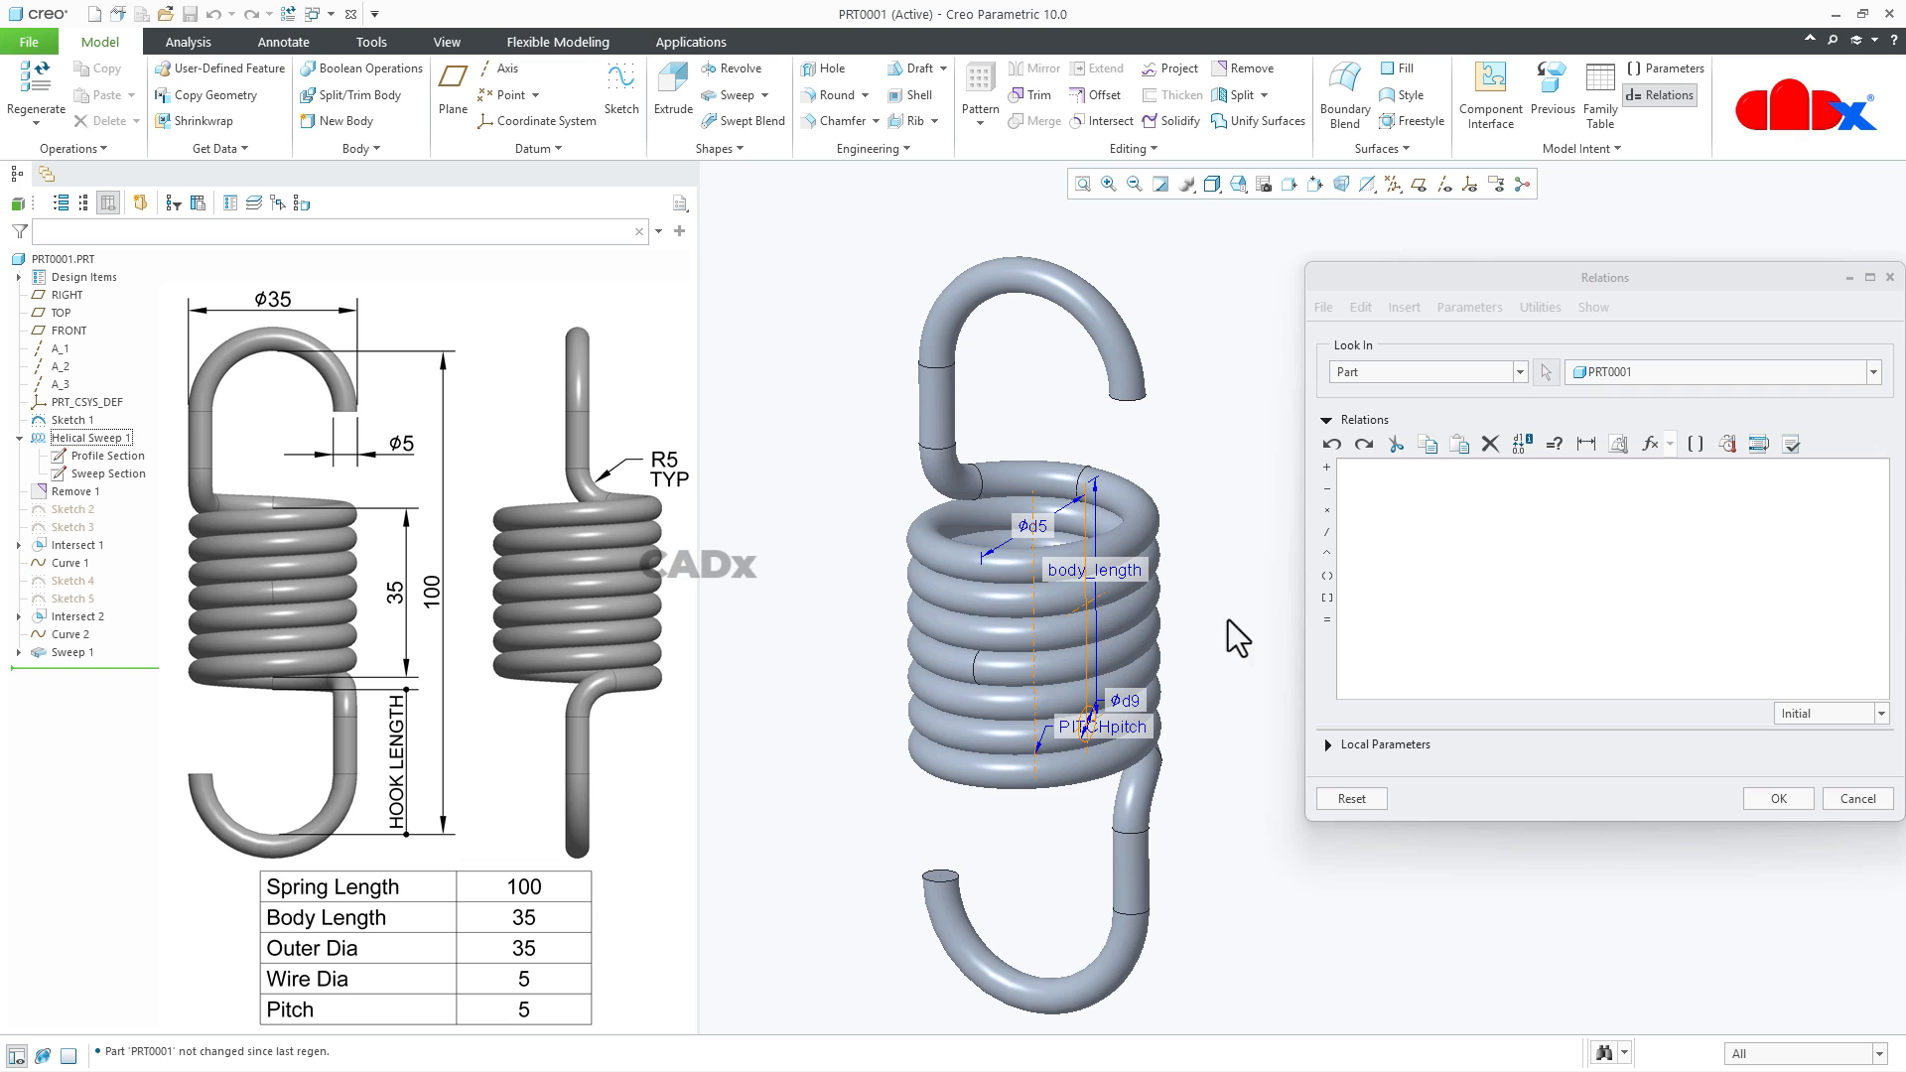
- Enter the relation body_length=spring_length-65, picking both length dimensions from the helical sweep and the first hook sketch
click(1123, 572)
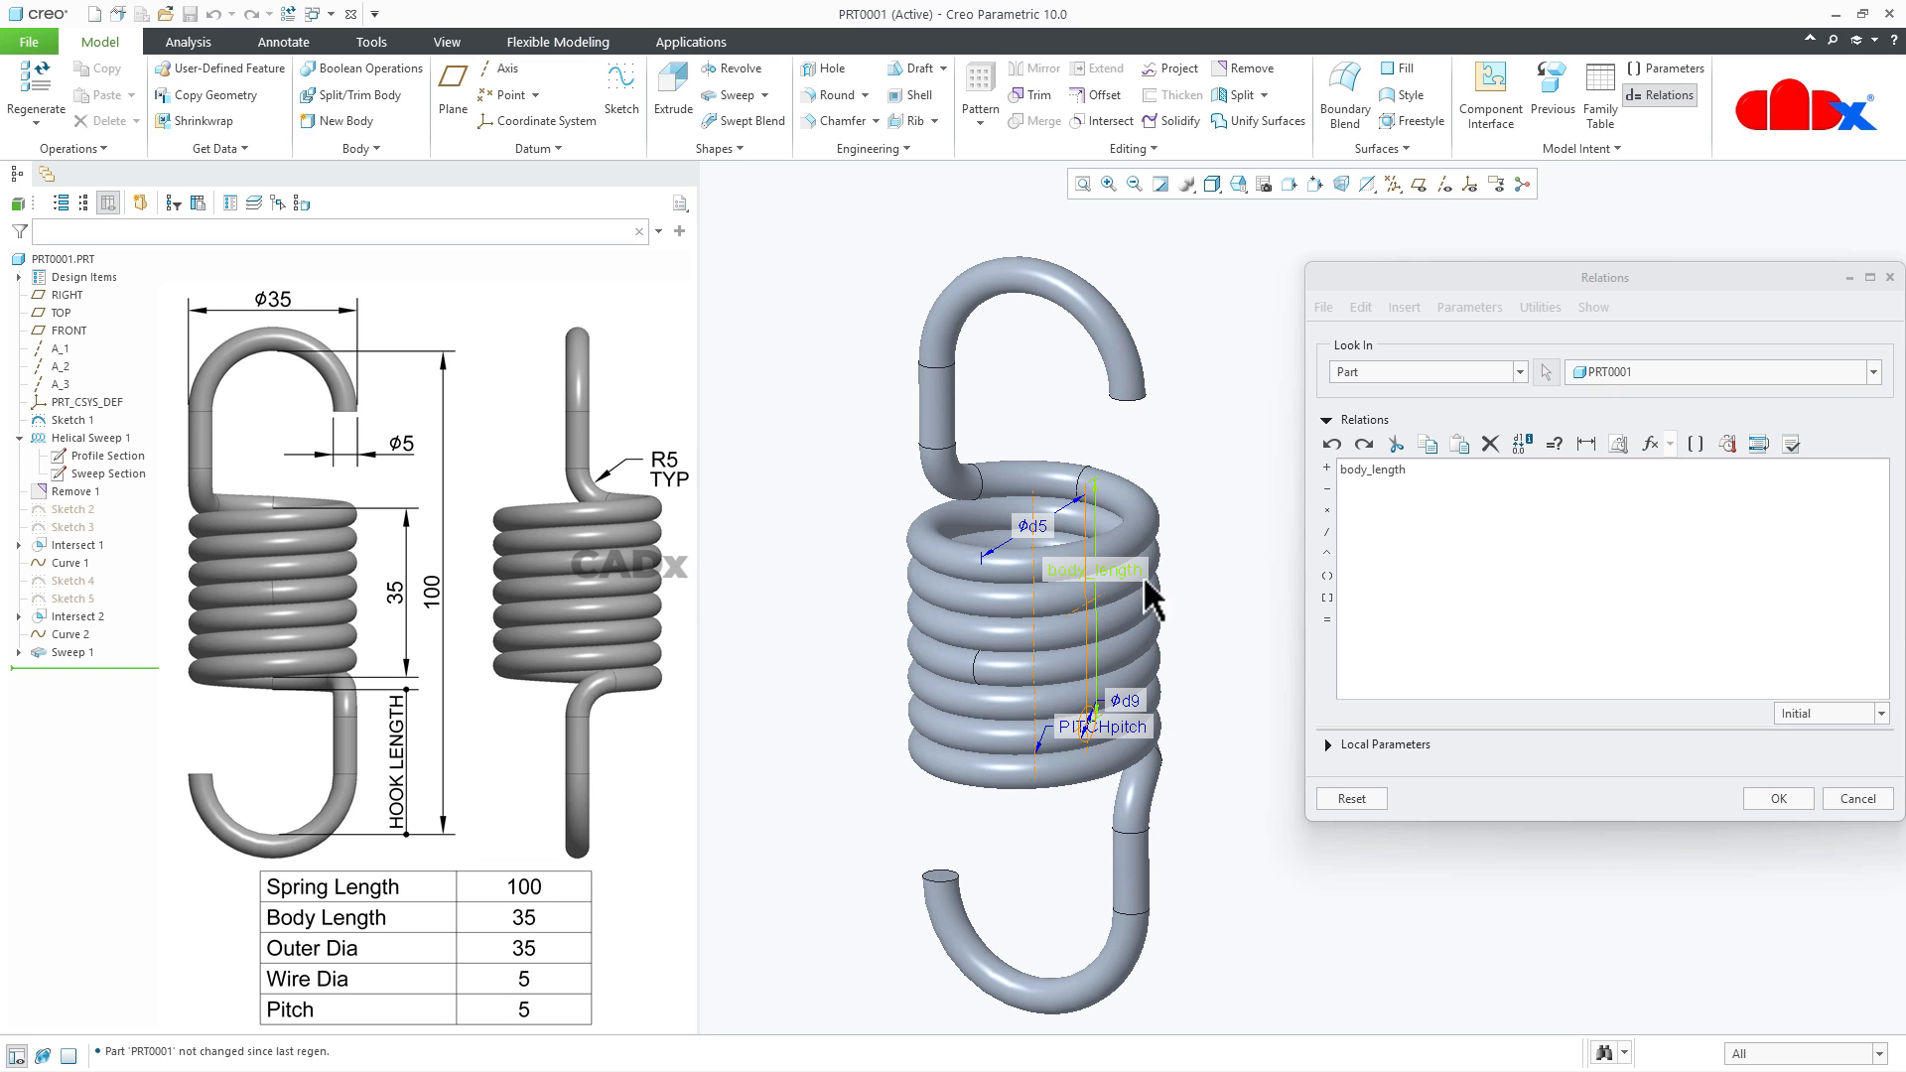
click(1327, 619)
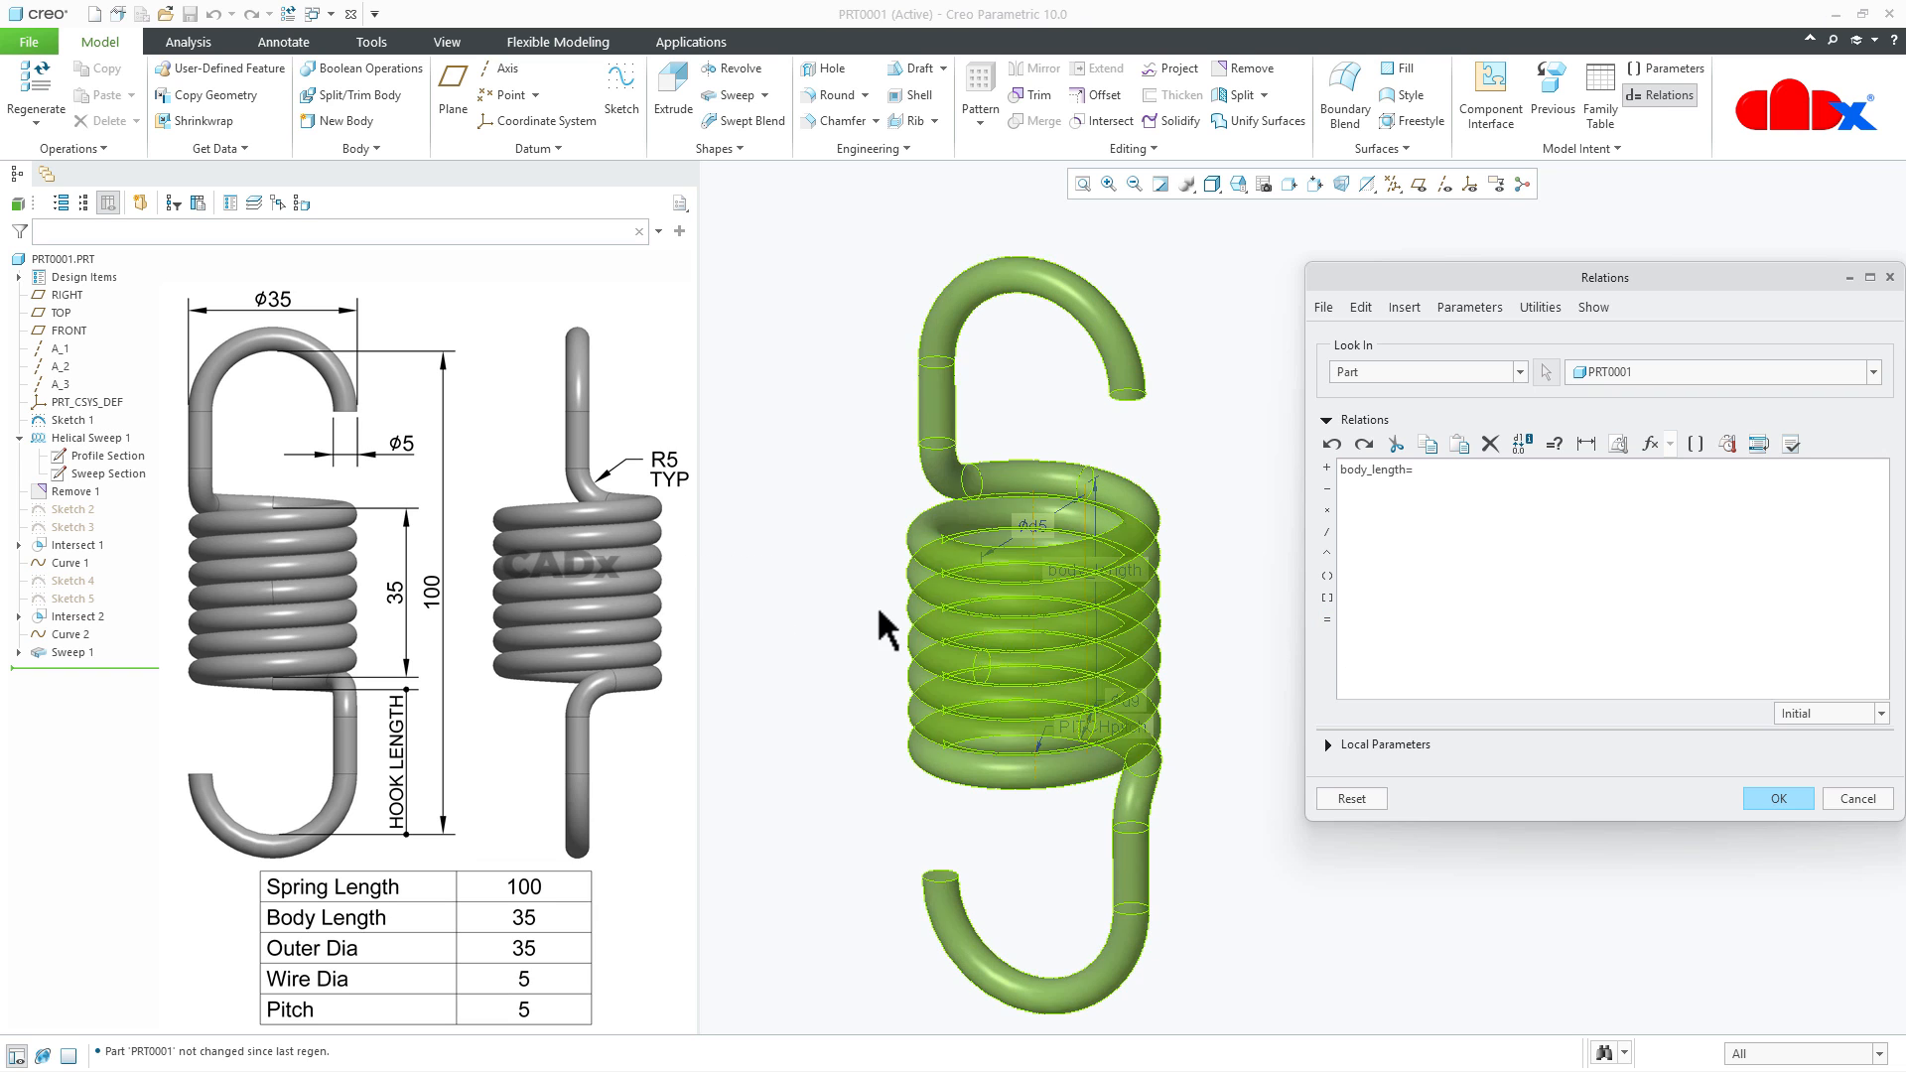
click(72, 420)
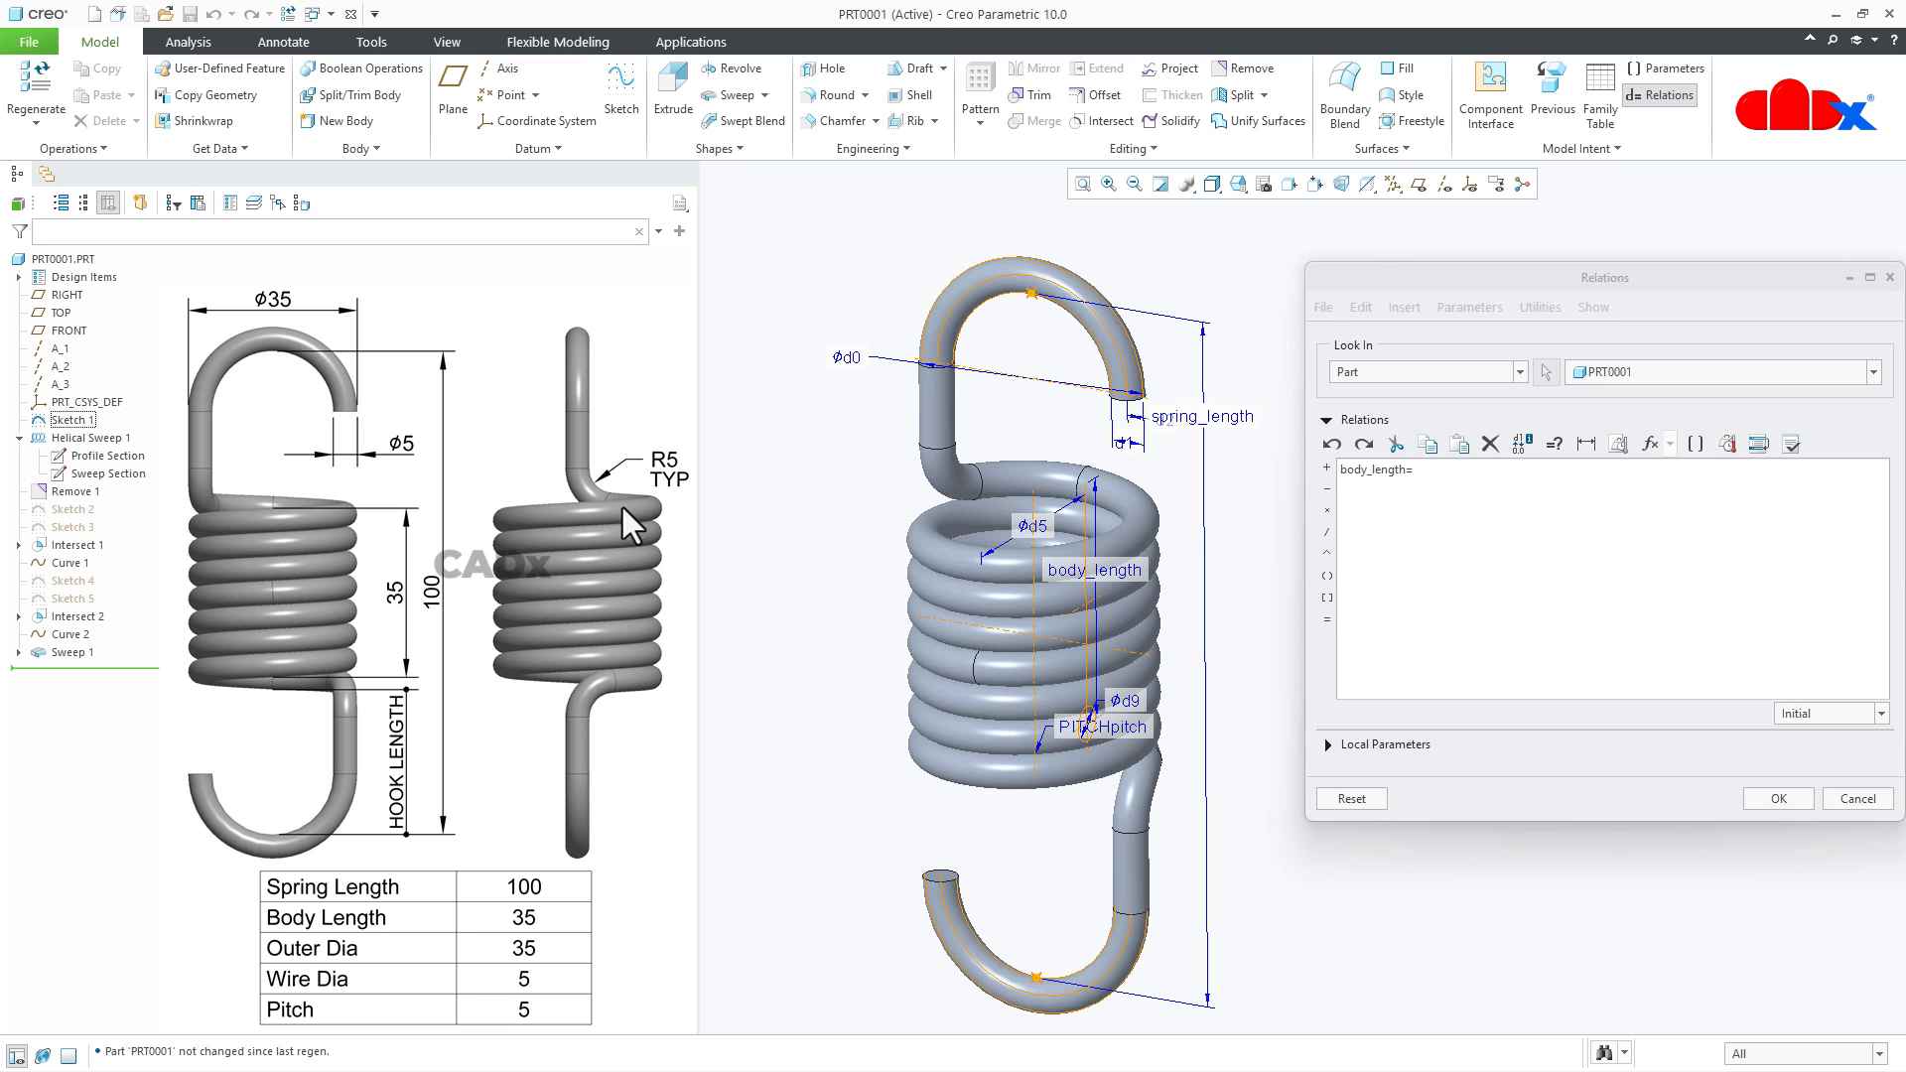
click(1209, 416)
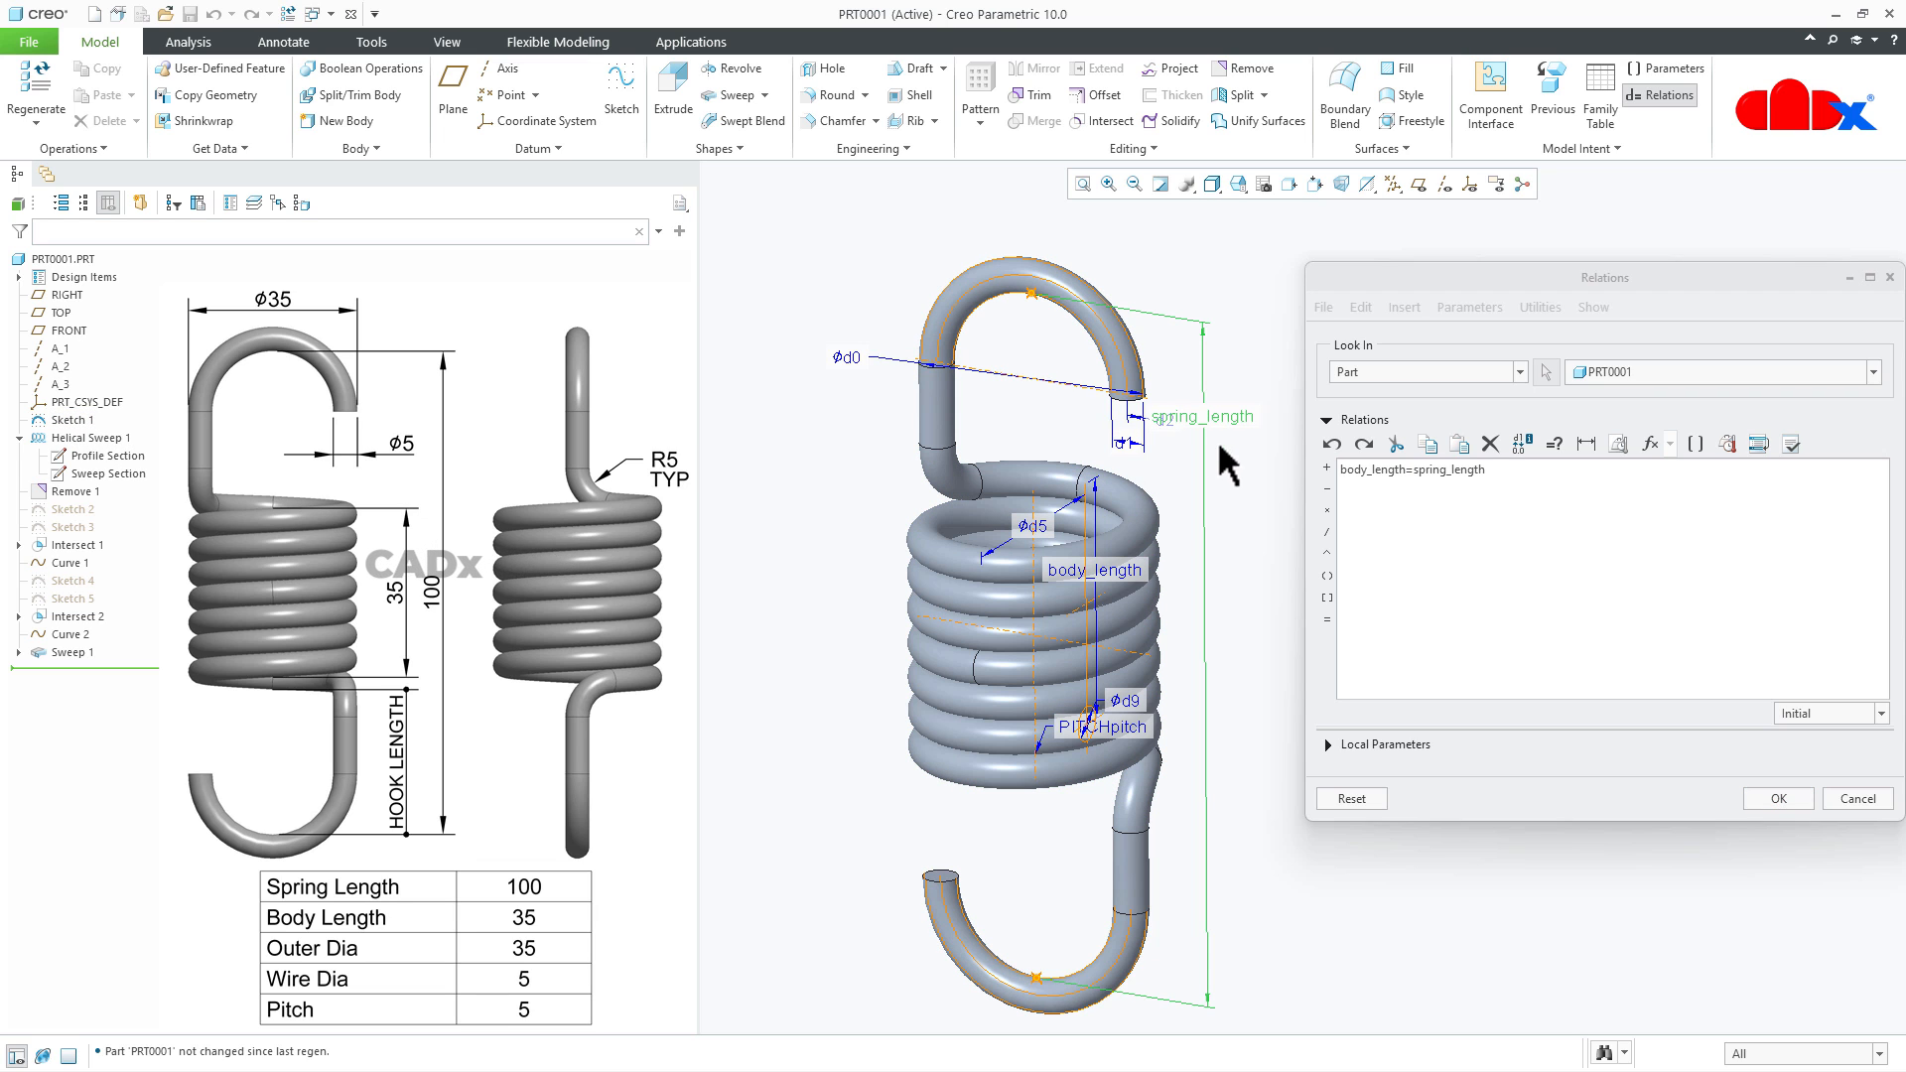
click(1326, 487)
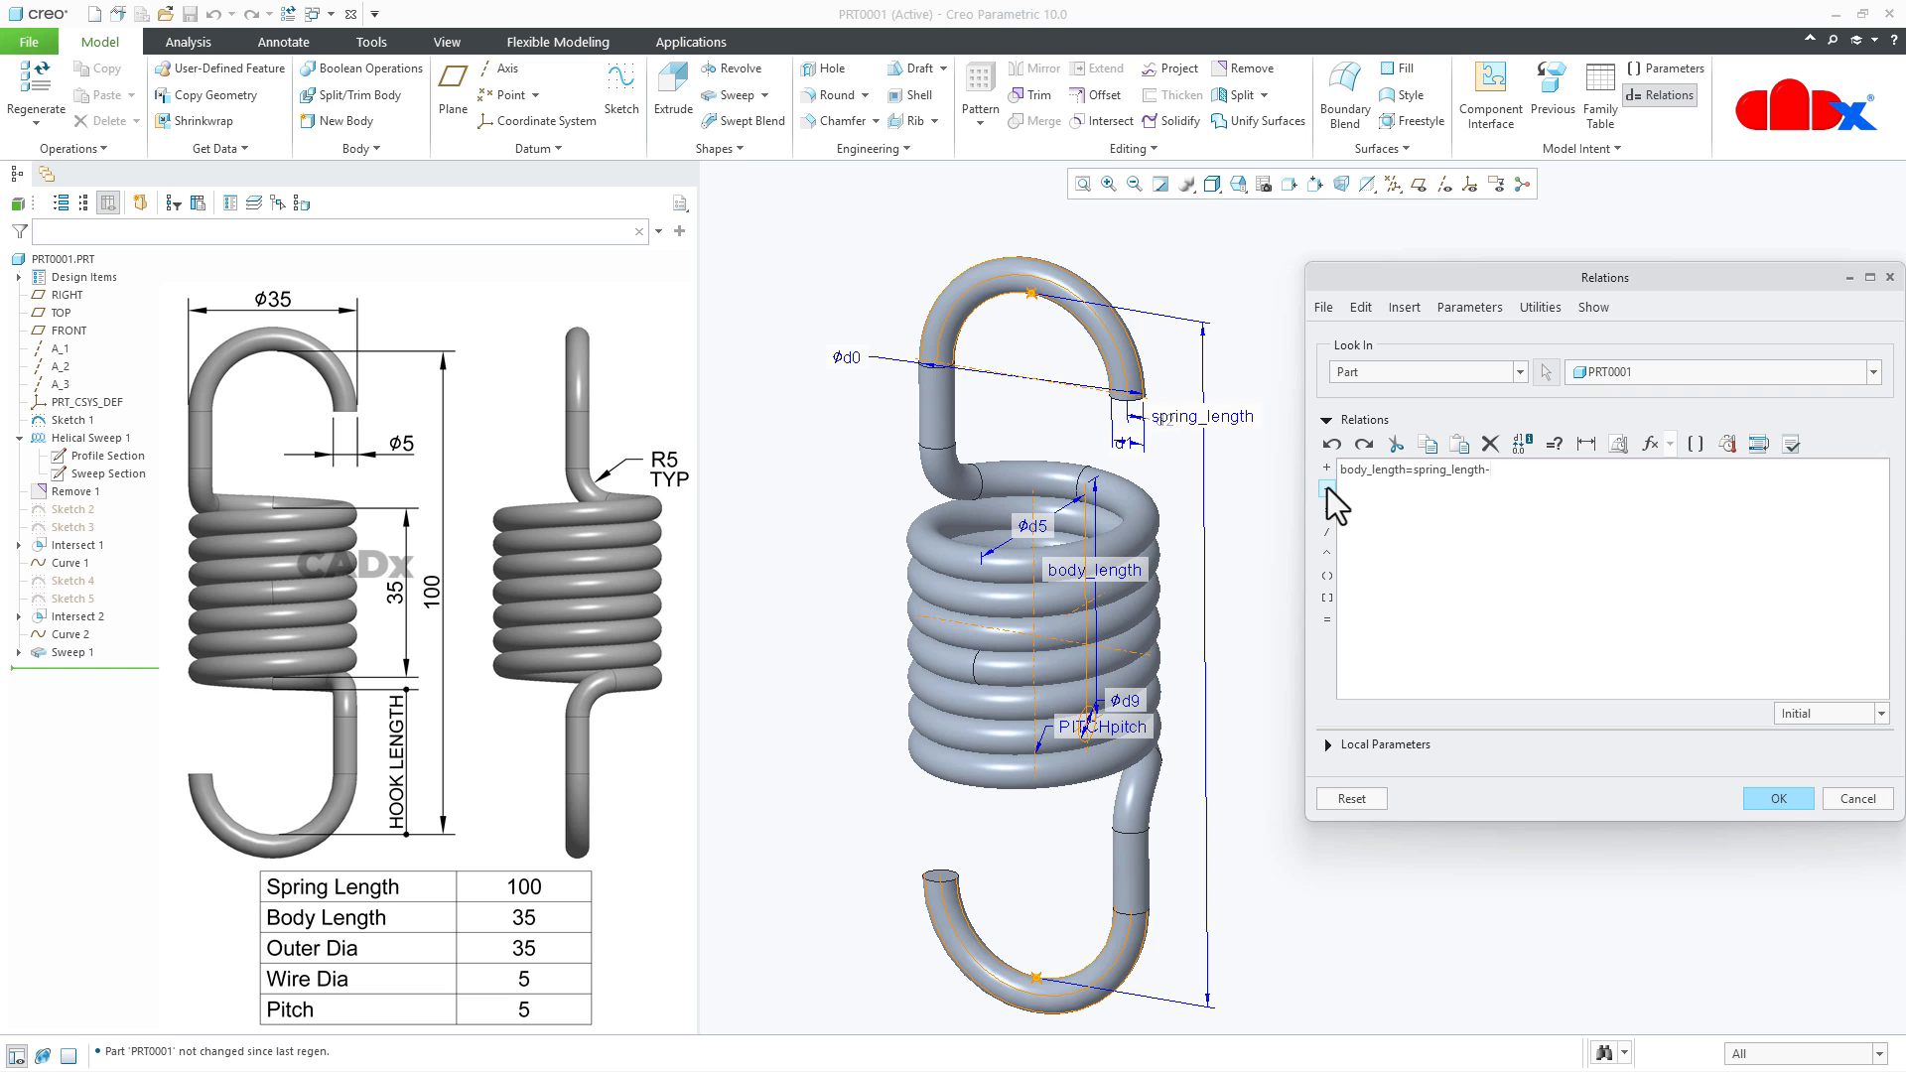
text(65)
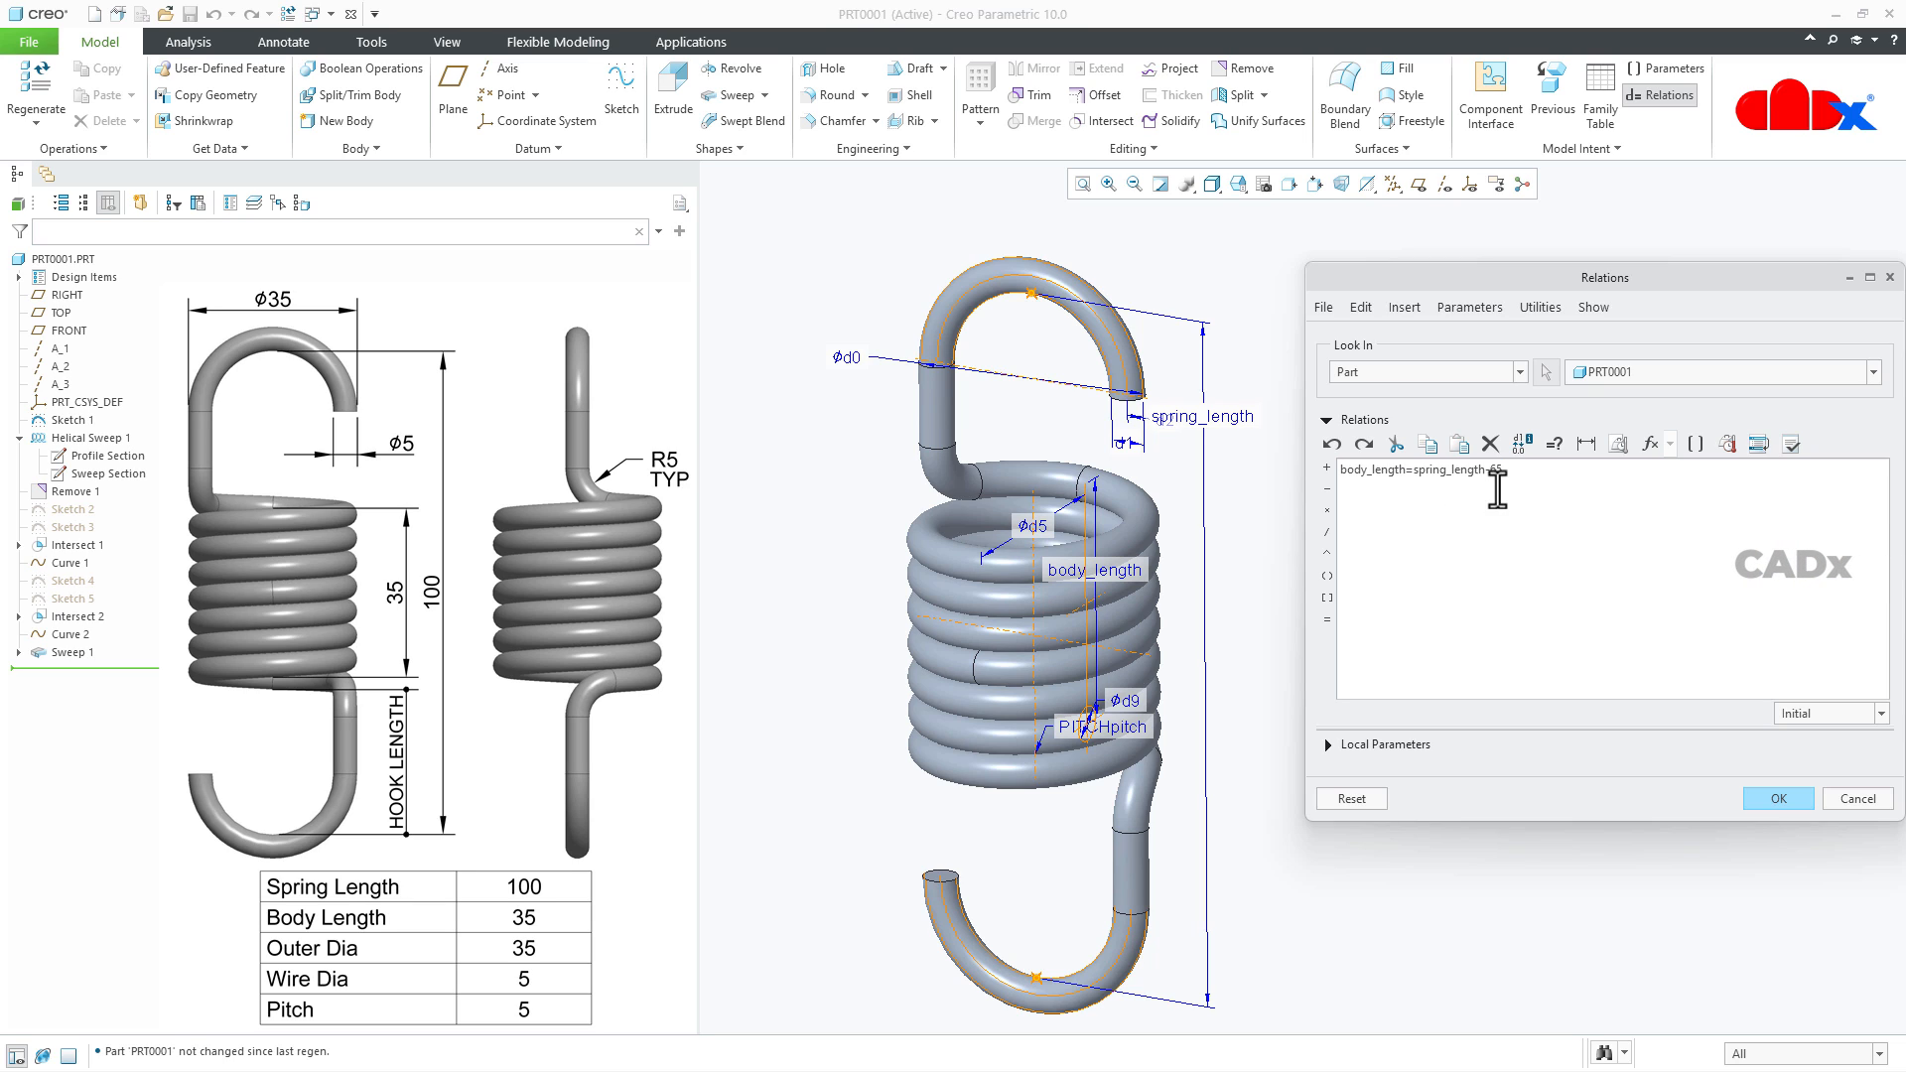
- Verify the body-length relation, accept the part's relations and return the model to its default orientation without displayed dimensions
click(1790, 444)
click(1068, 578)
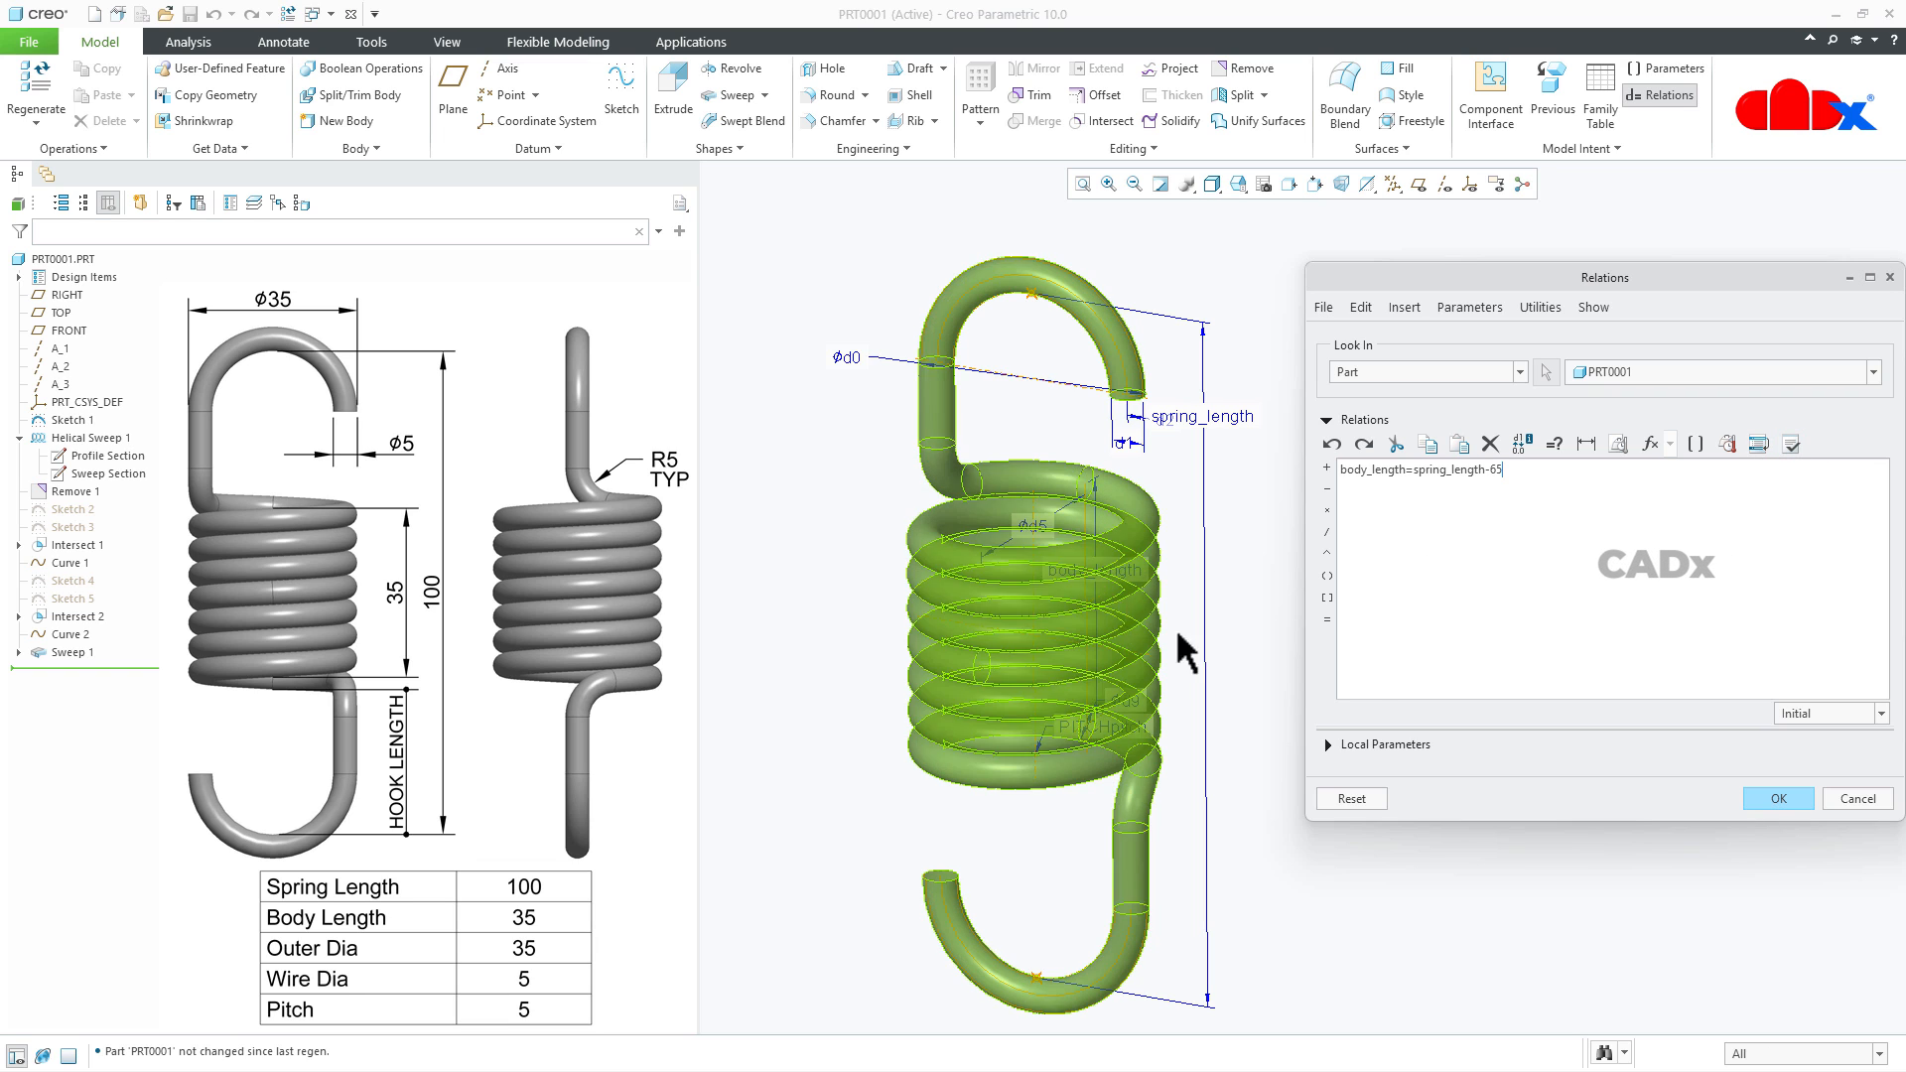
click(1777, 798)
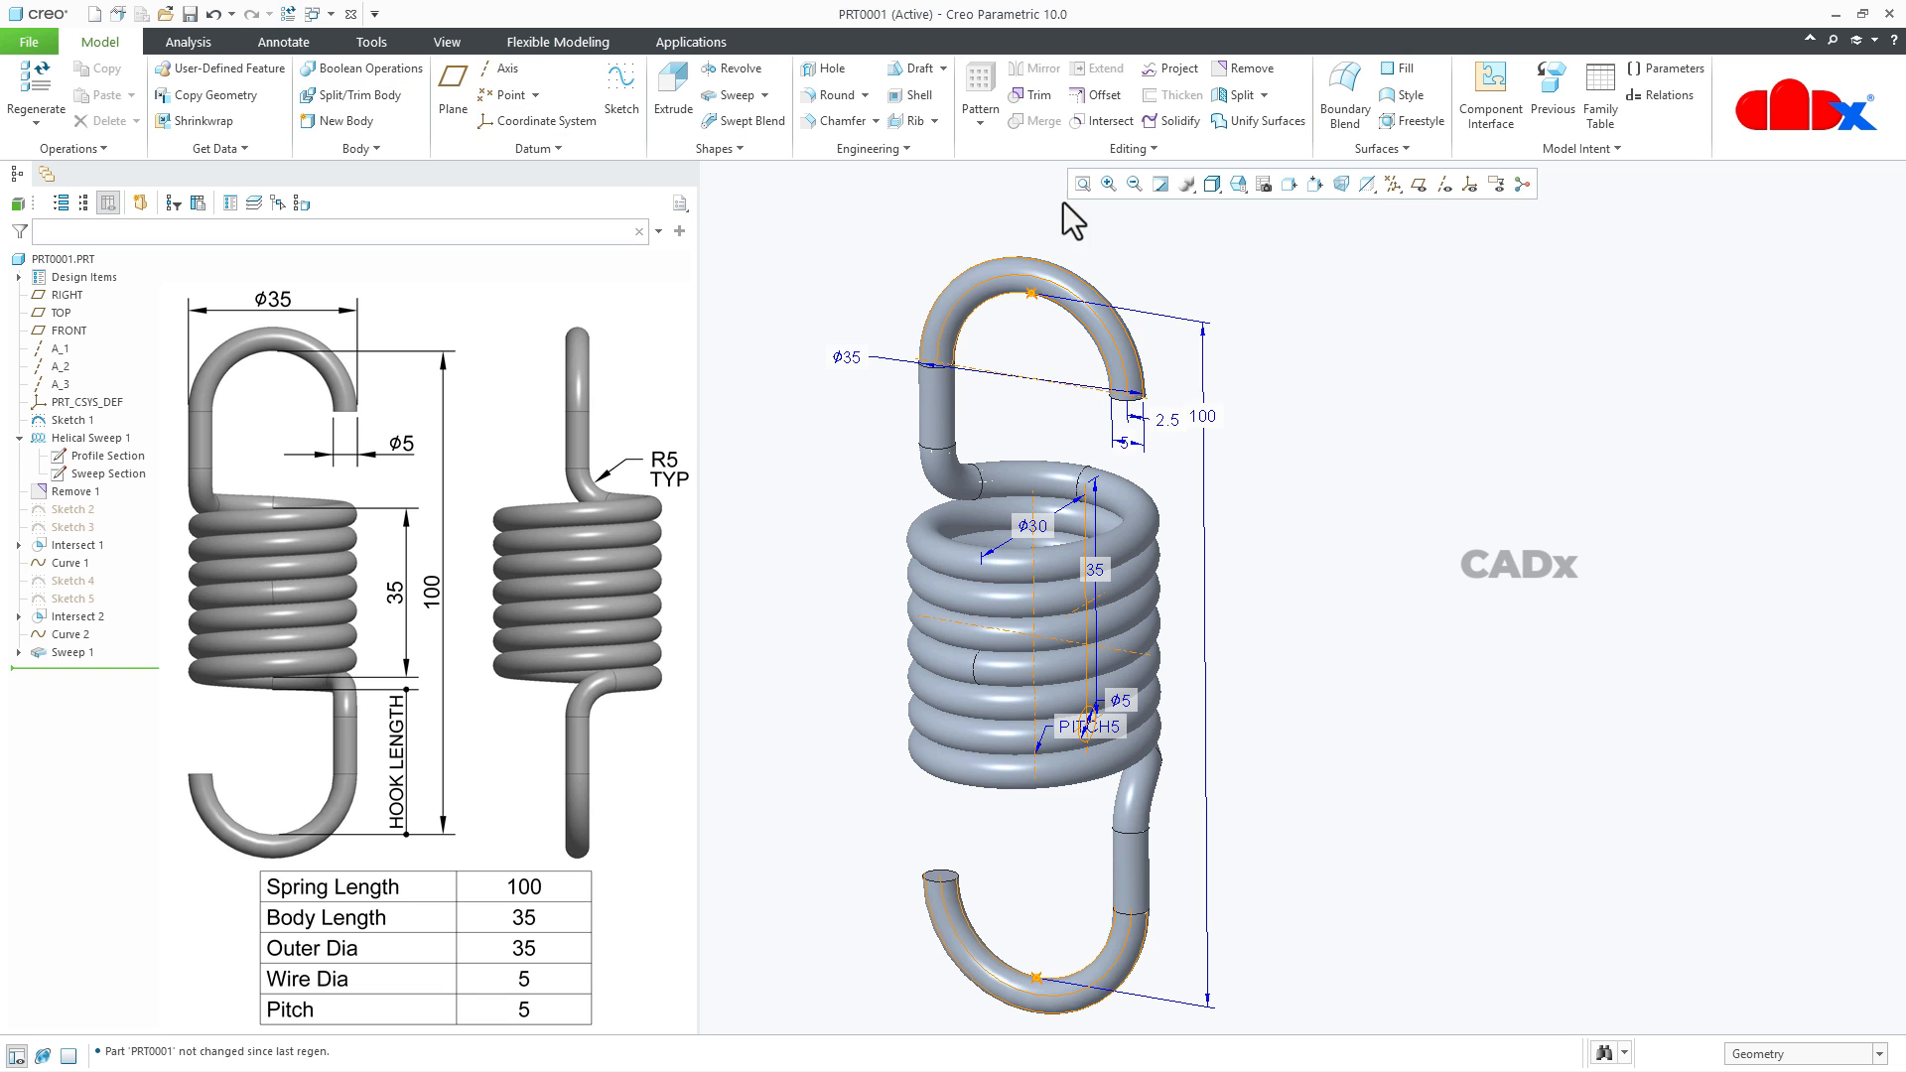
click(1162, 186)
key(ctrl+d)
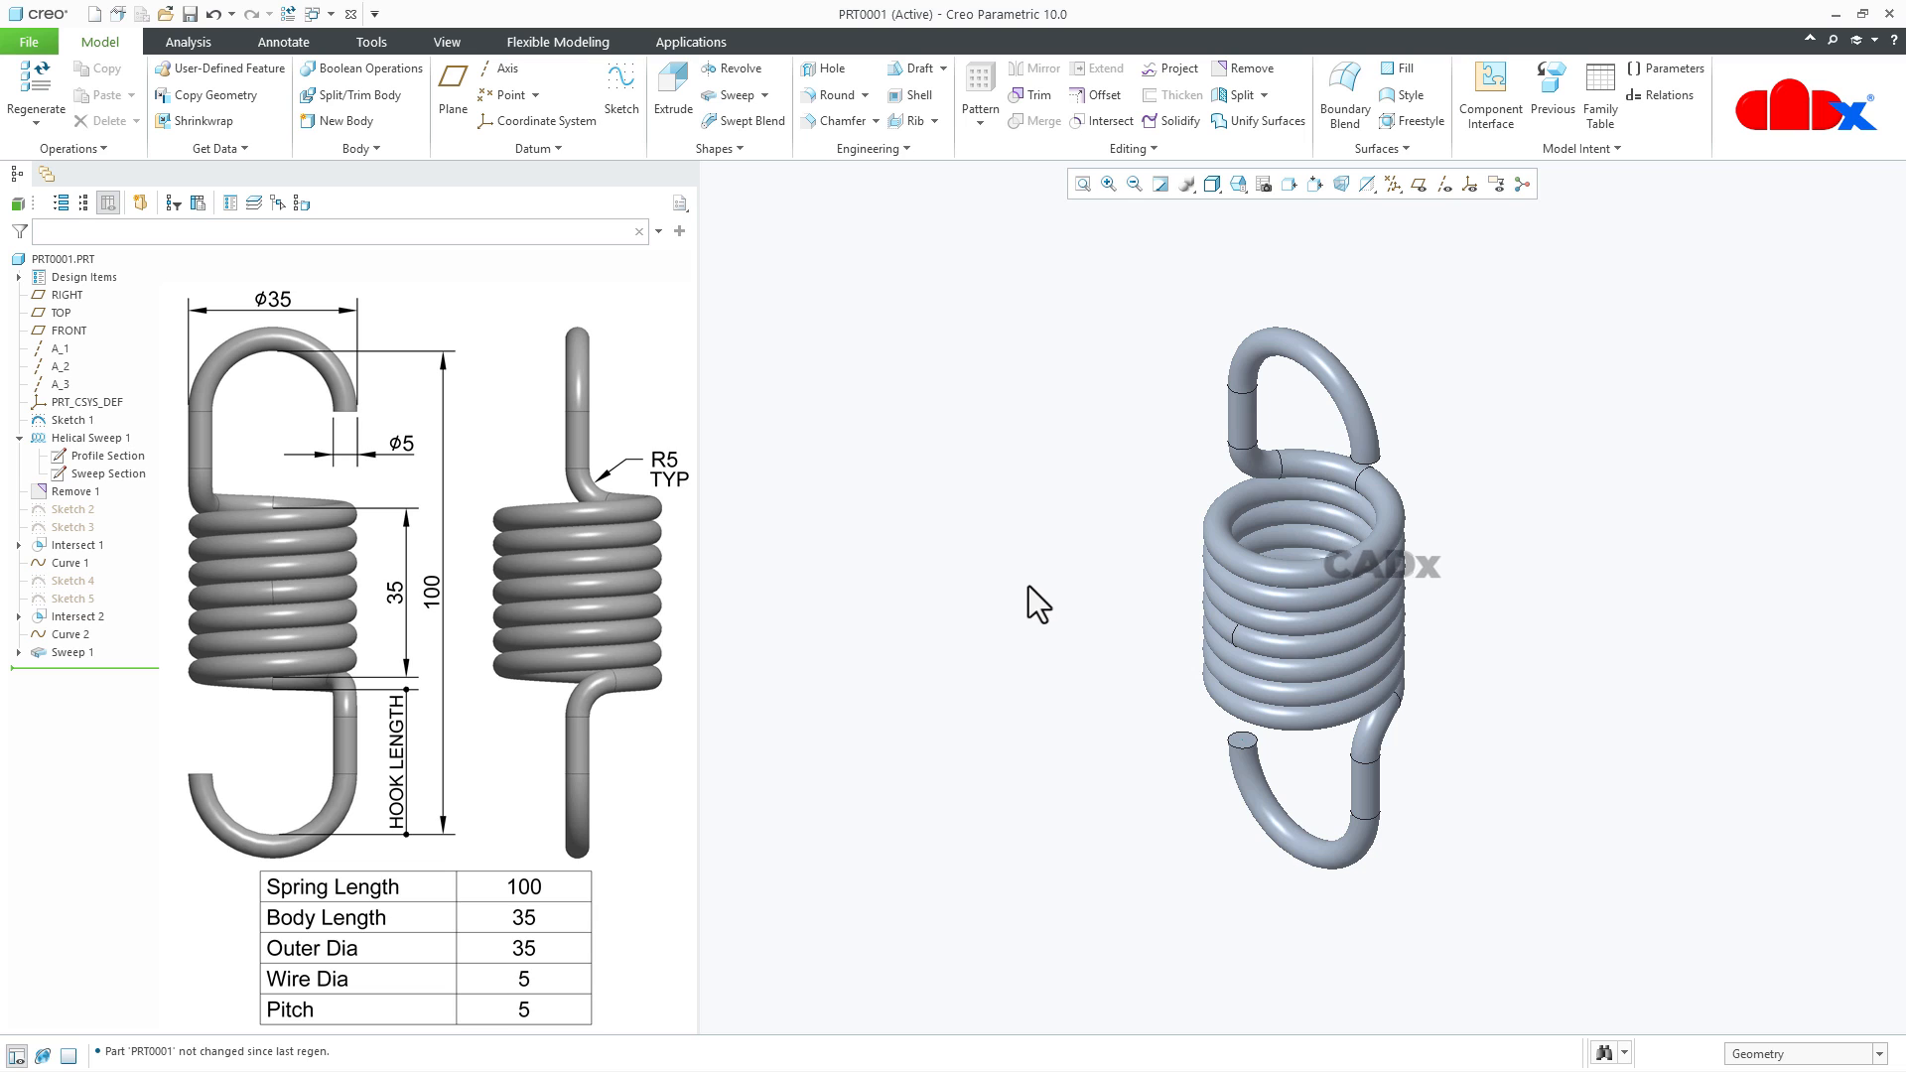
- Set the spring_length dimension of the first hook sketch to 120 and inspect the regenerated spring
click(61, 423)
click(74, 307)
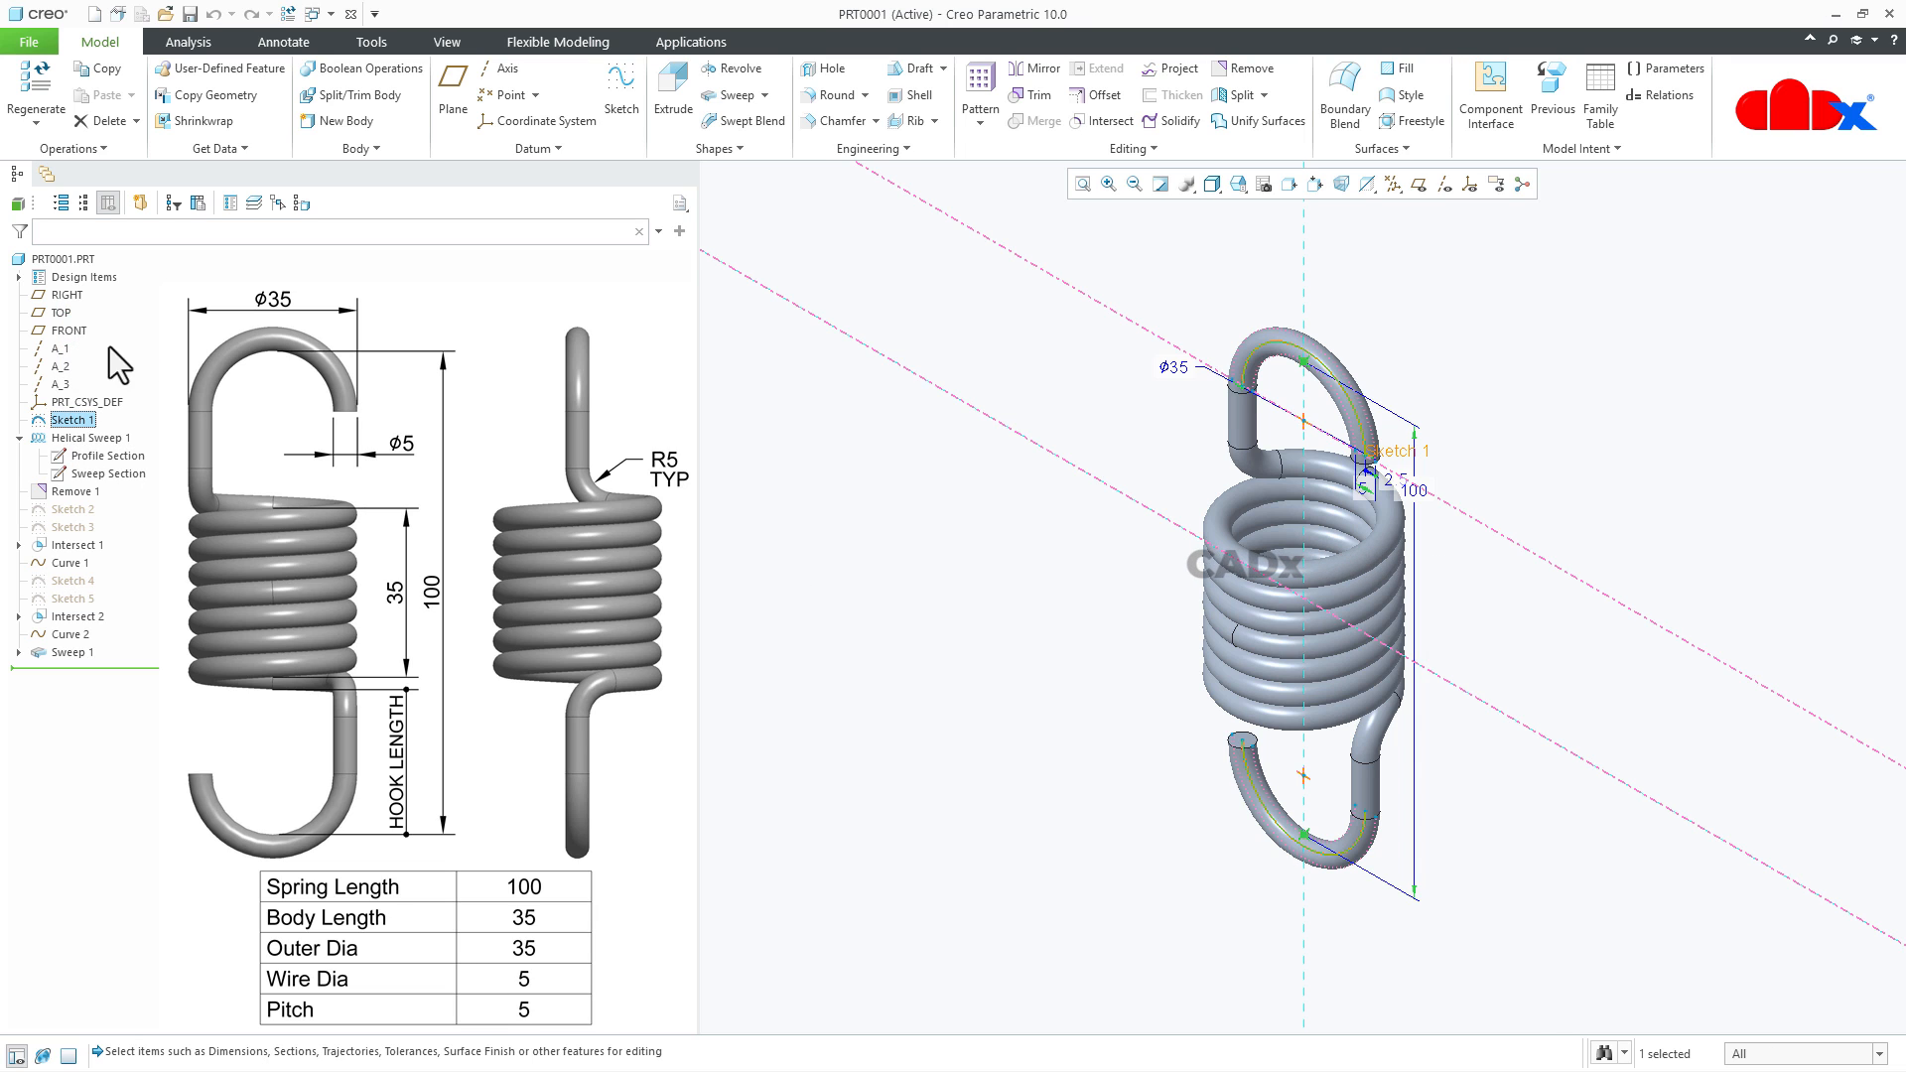
double_click(1420, 497)
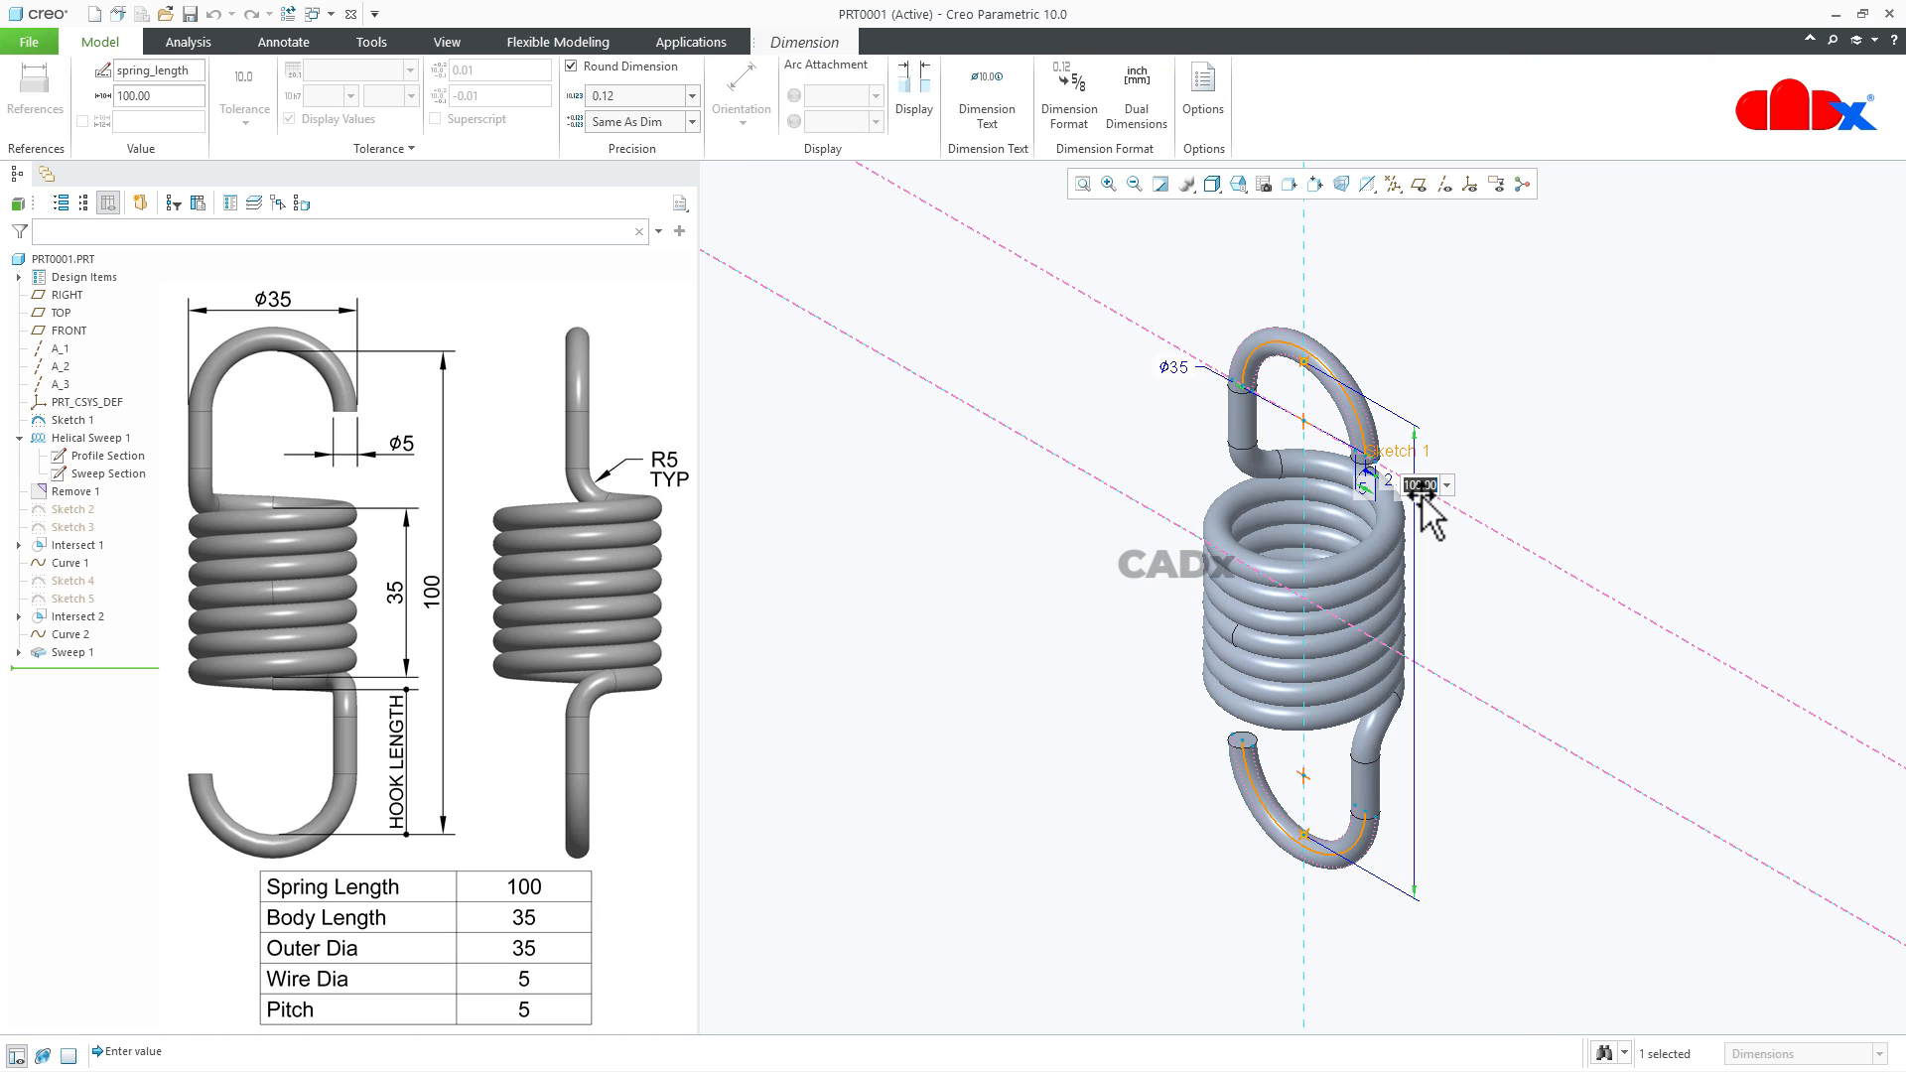
text(120)
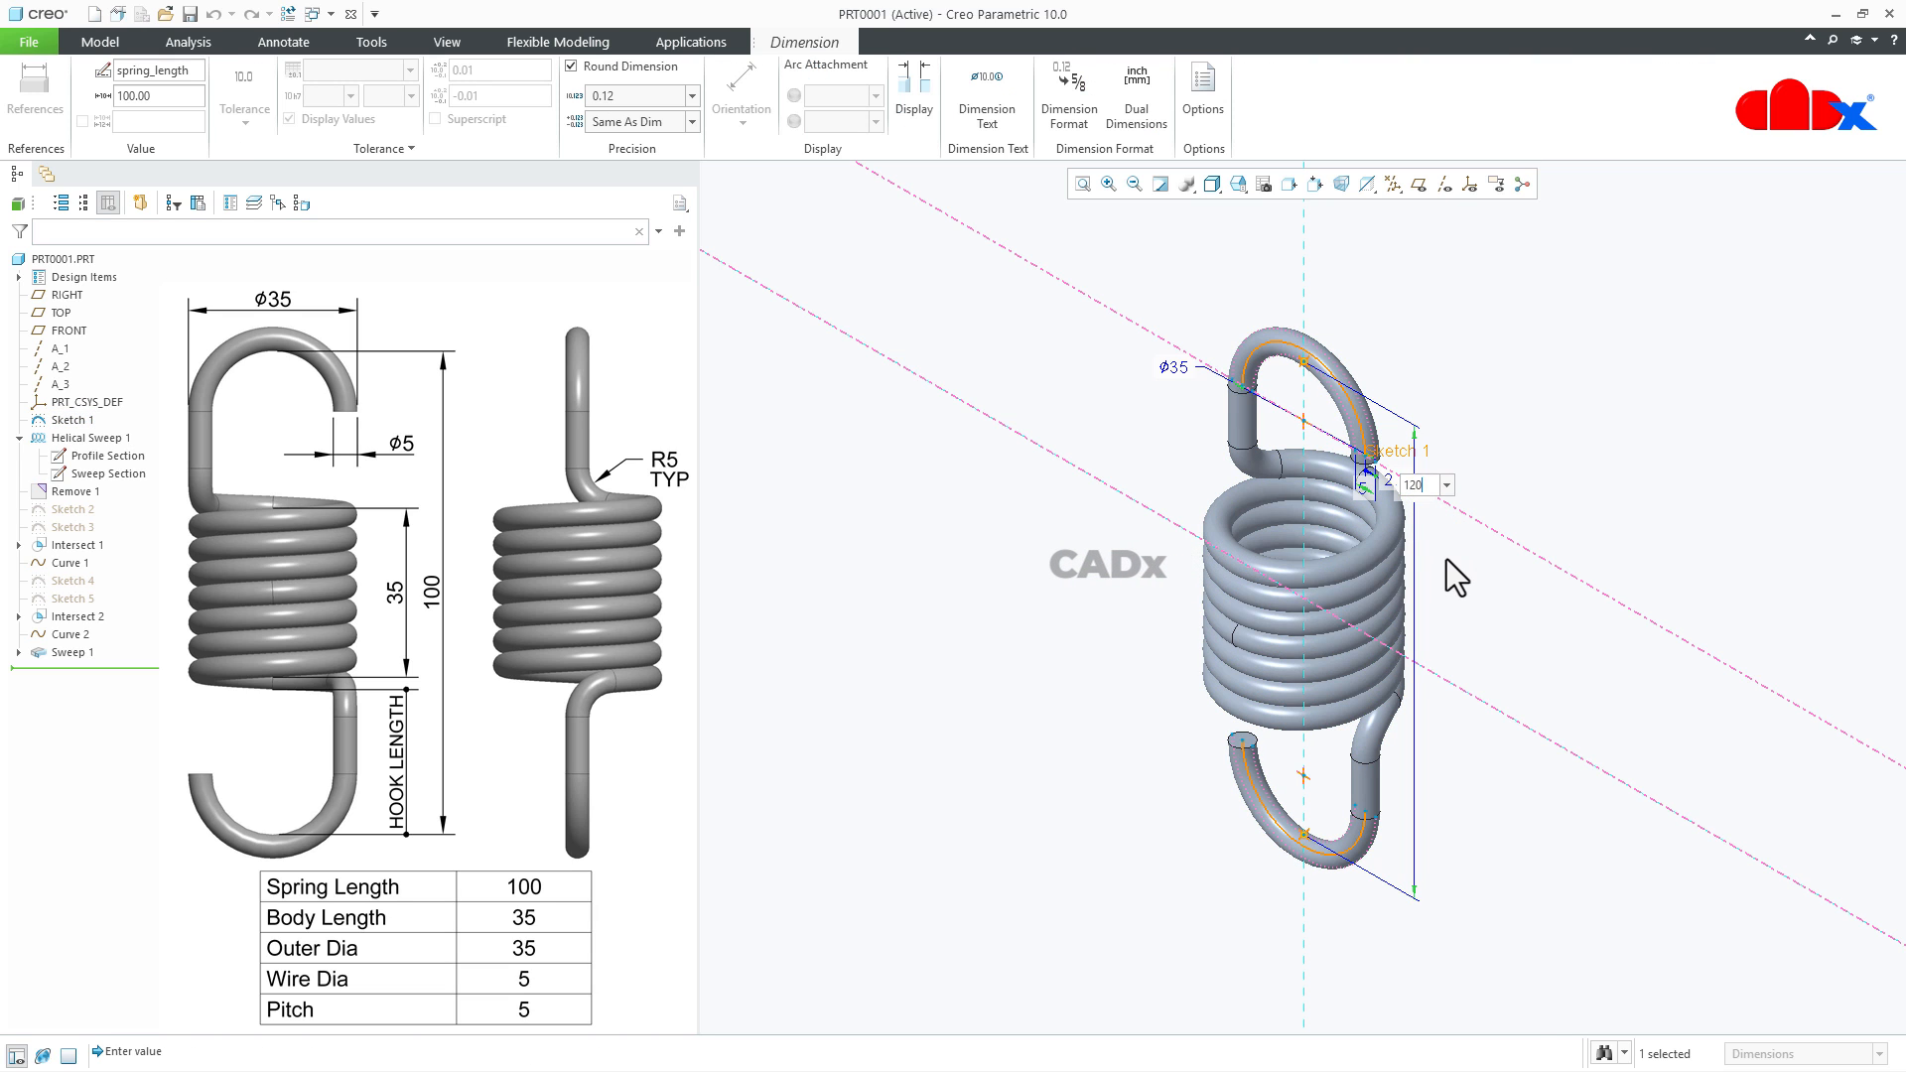
key(Return)
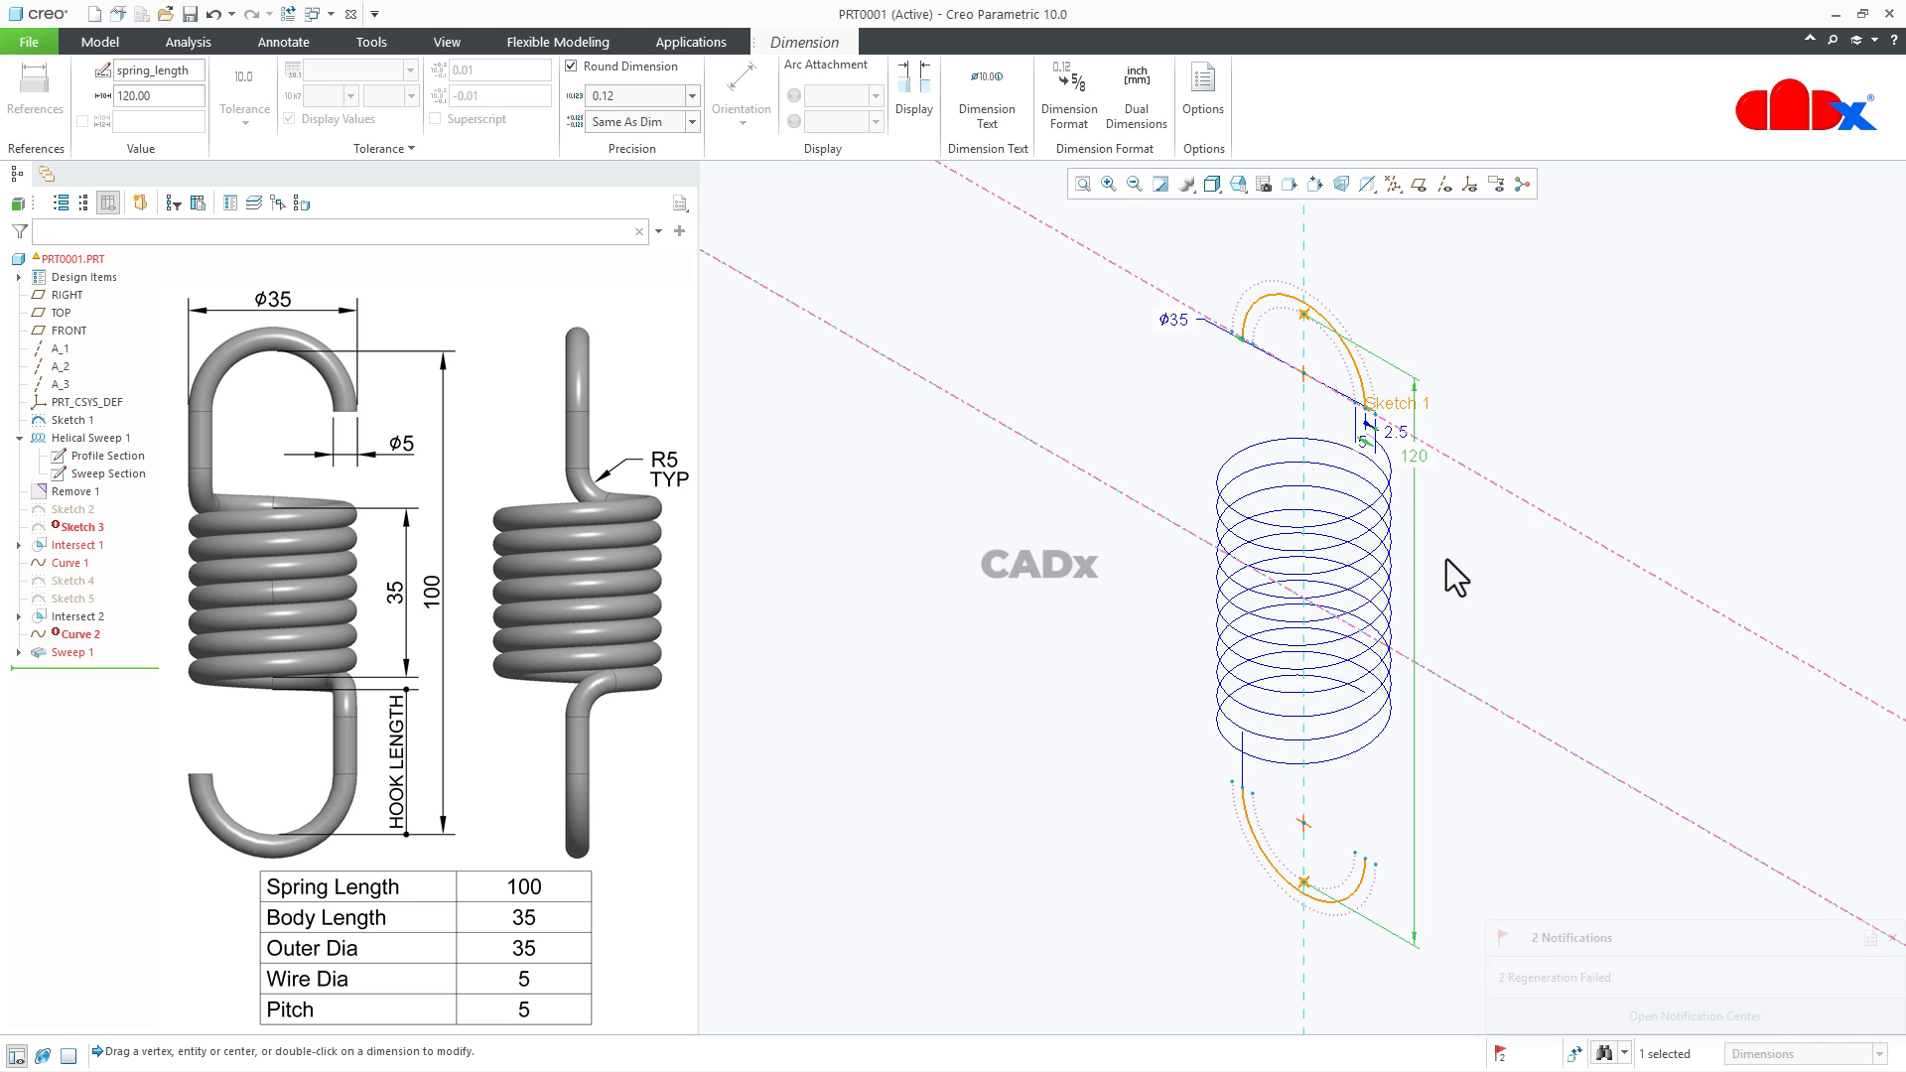
click(1433, 570)
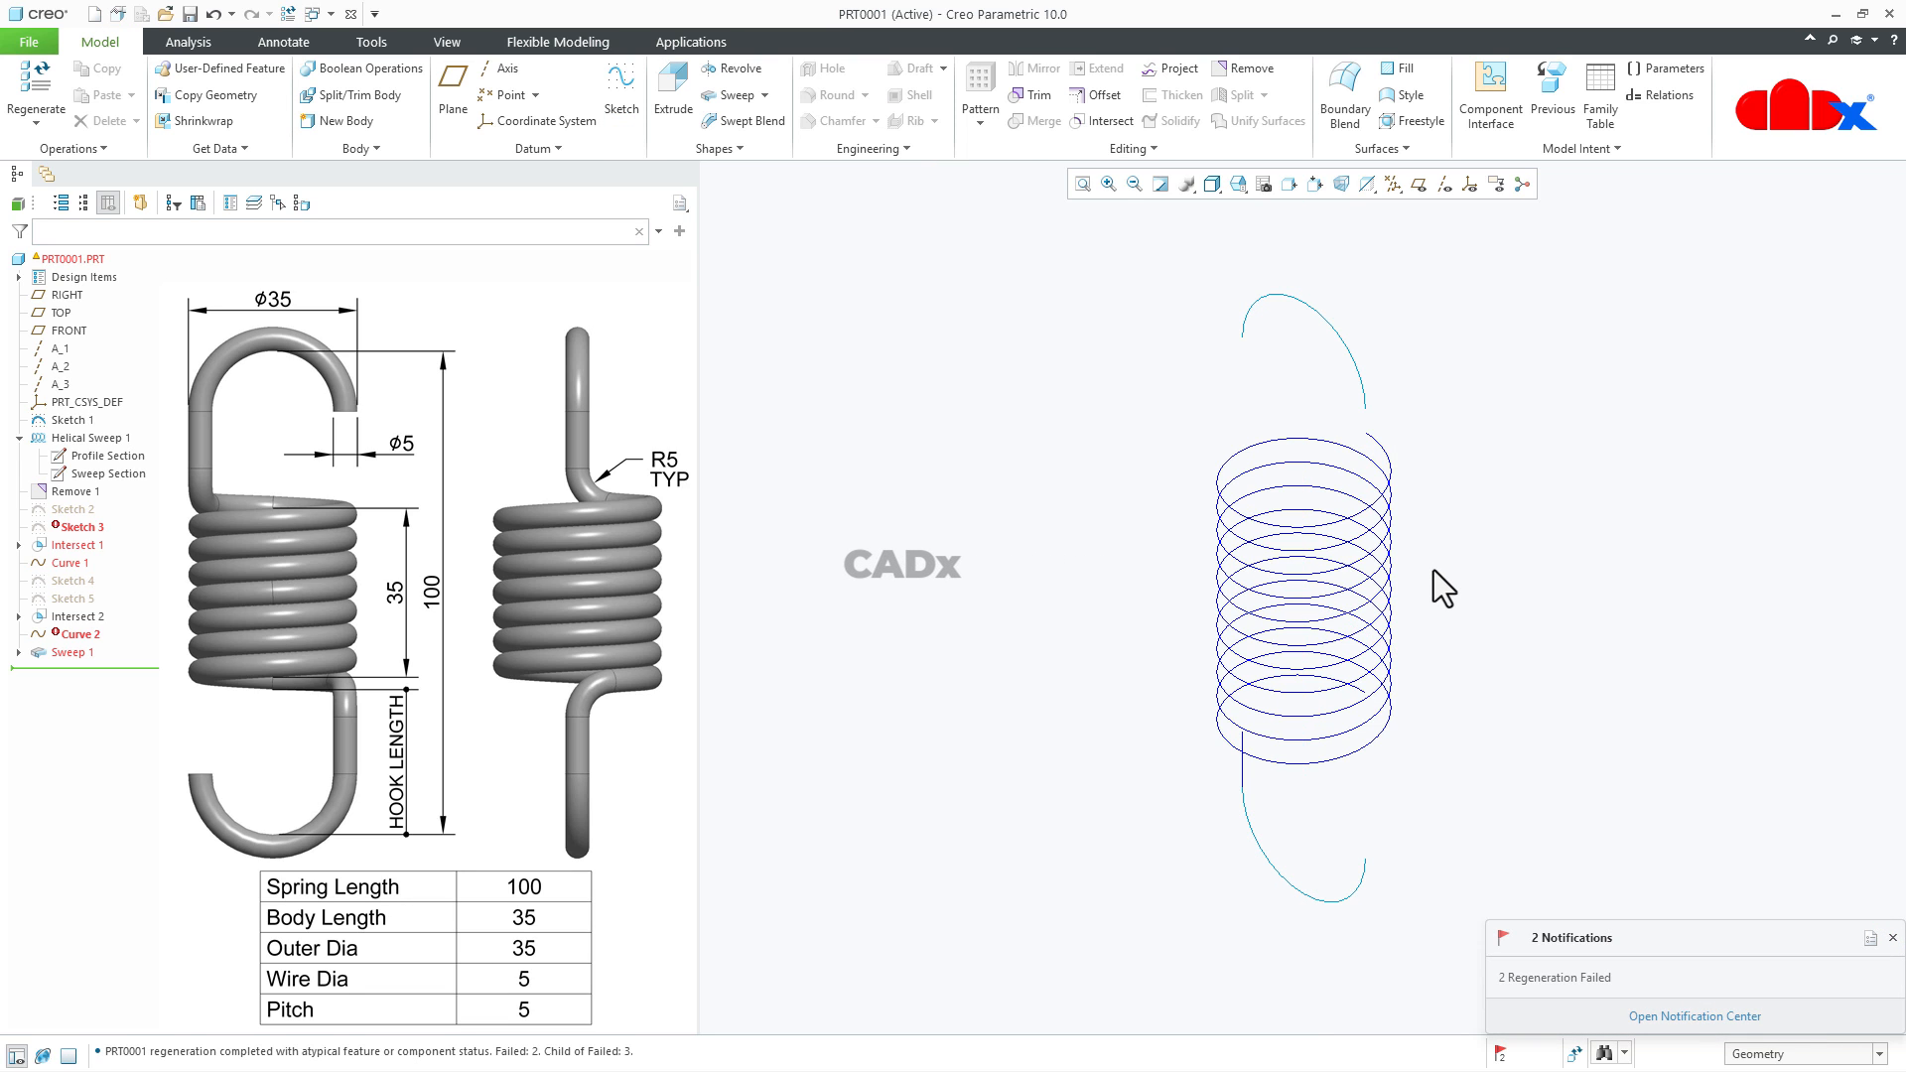
middle_drag(1408, 590, 1416, 543)
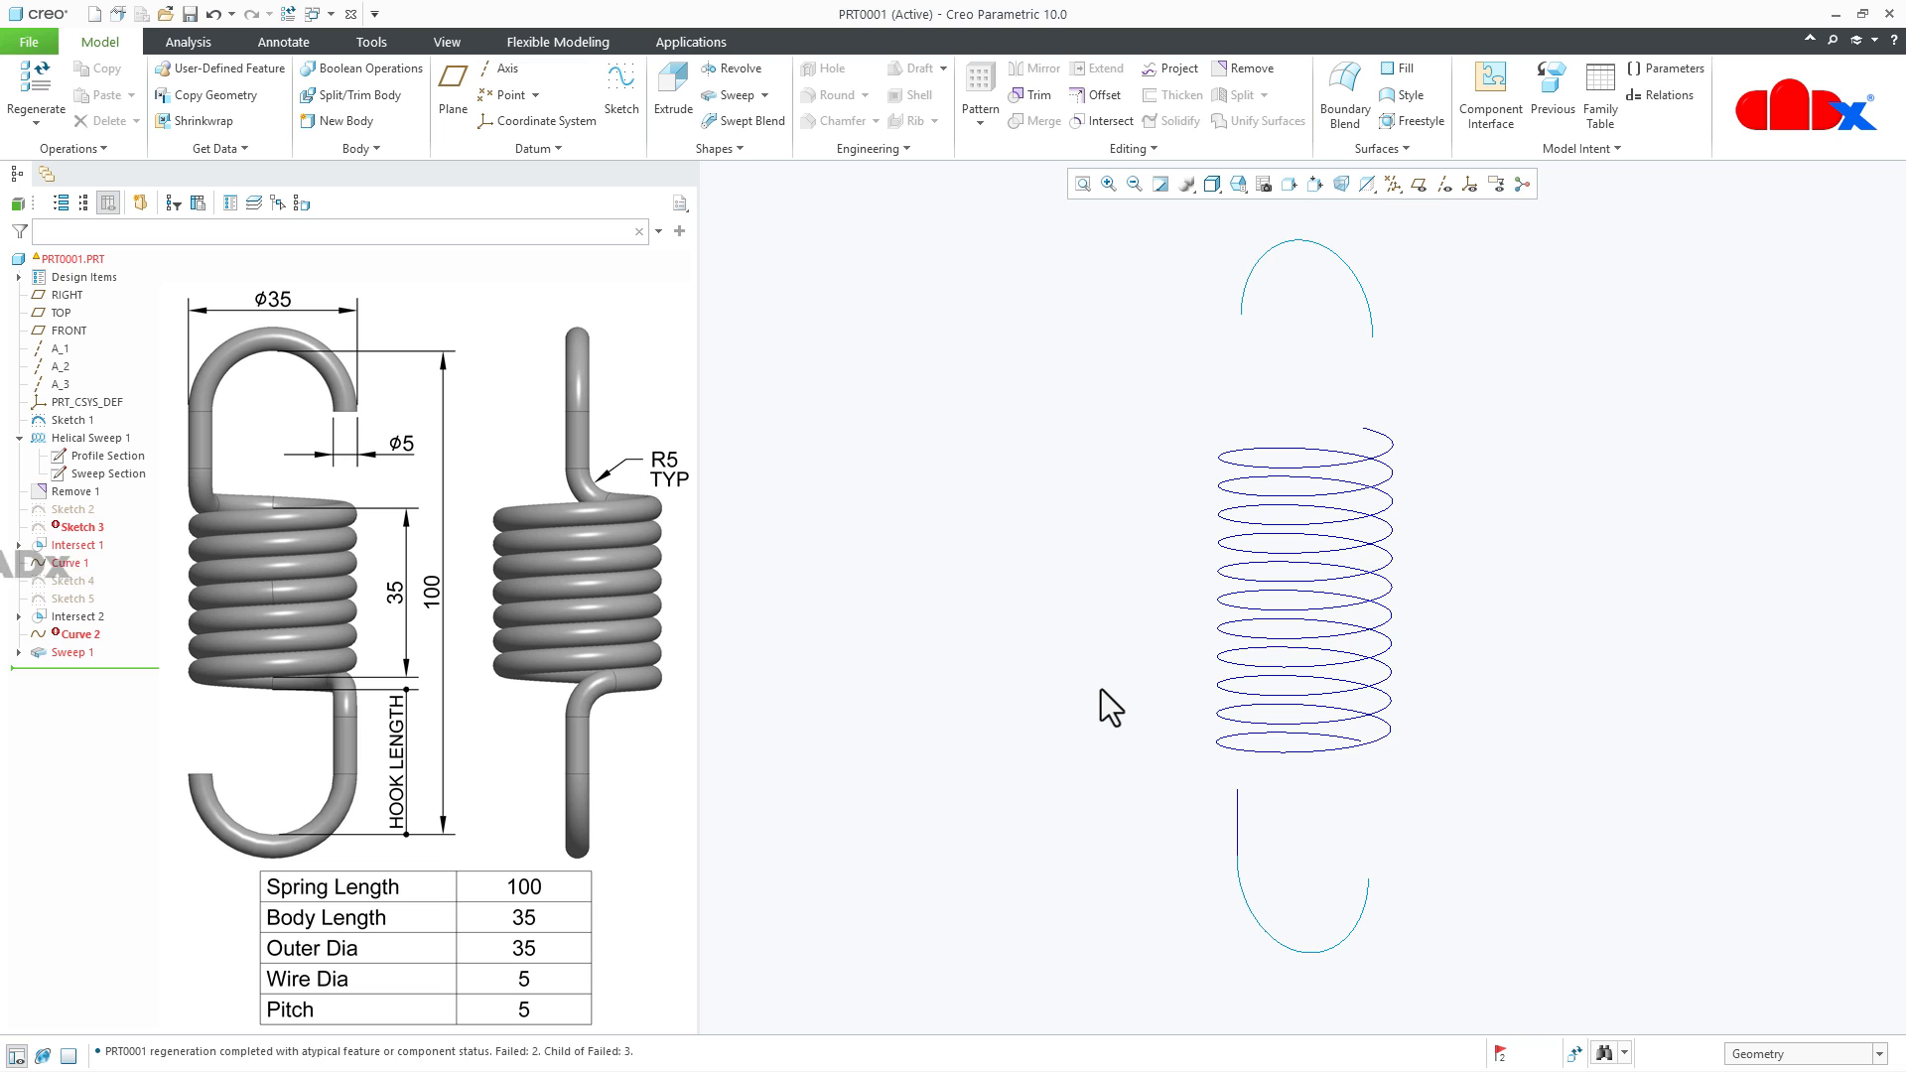
- Reopen the part's relations at a new line and display the helical sweep's profile and section dimension symbols
click(1662, 95)
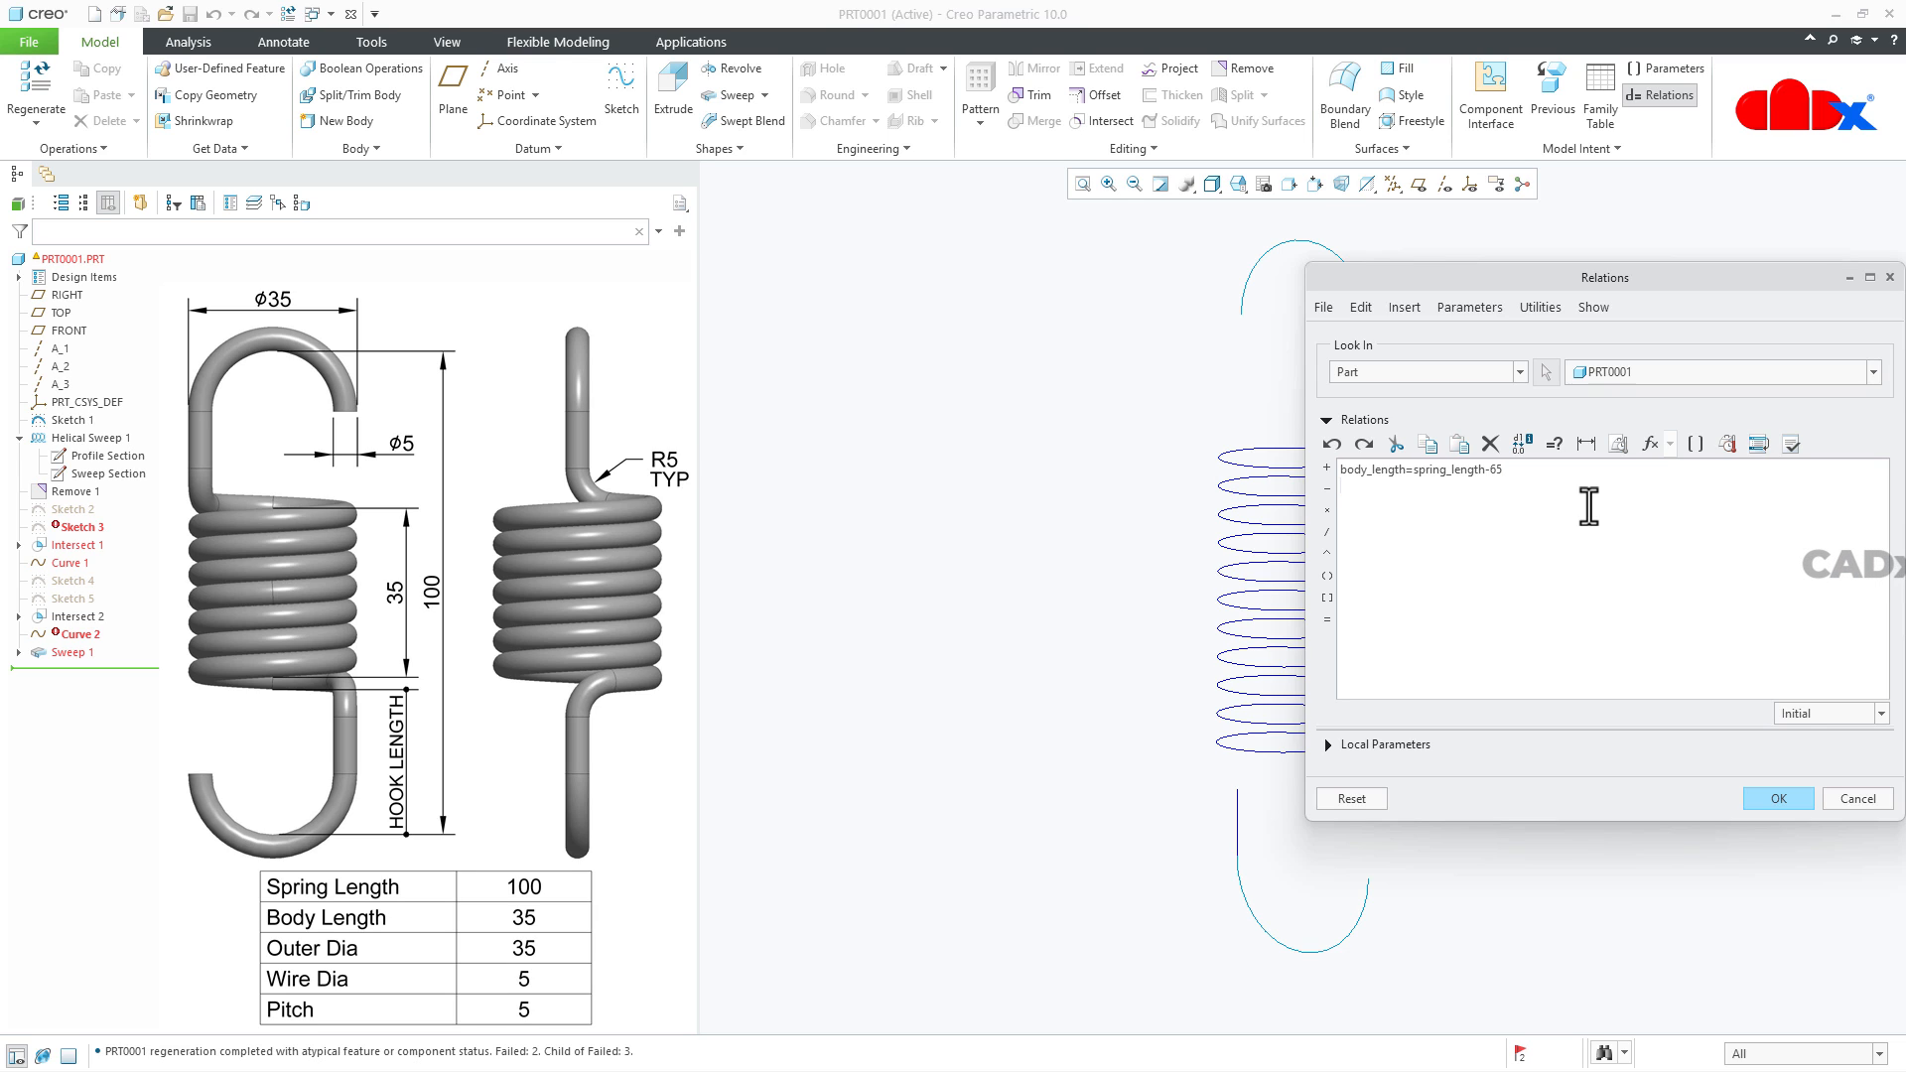
click(1551, 521)
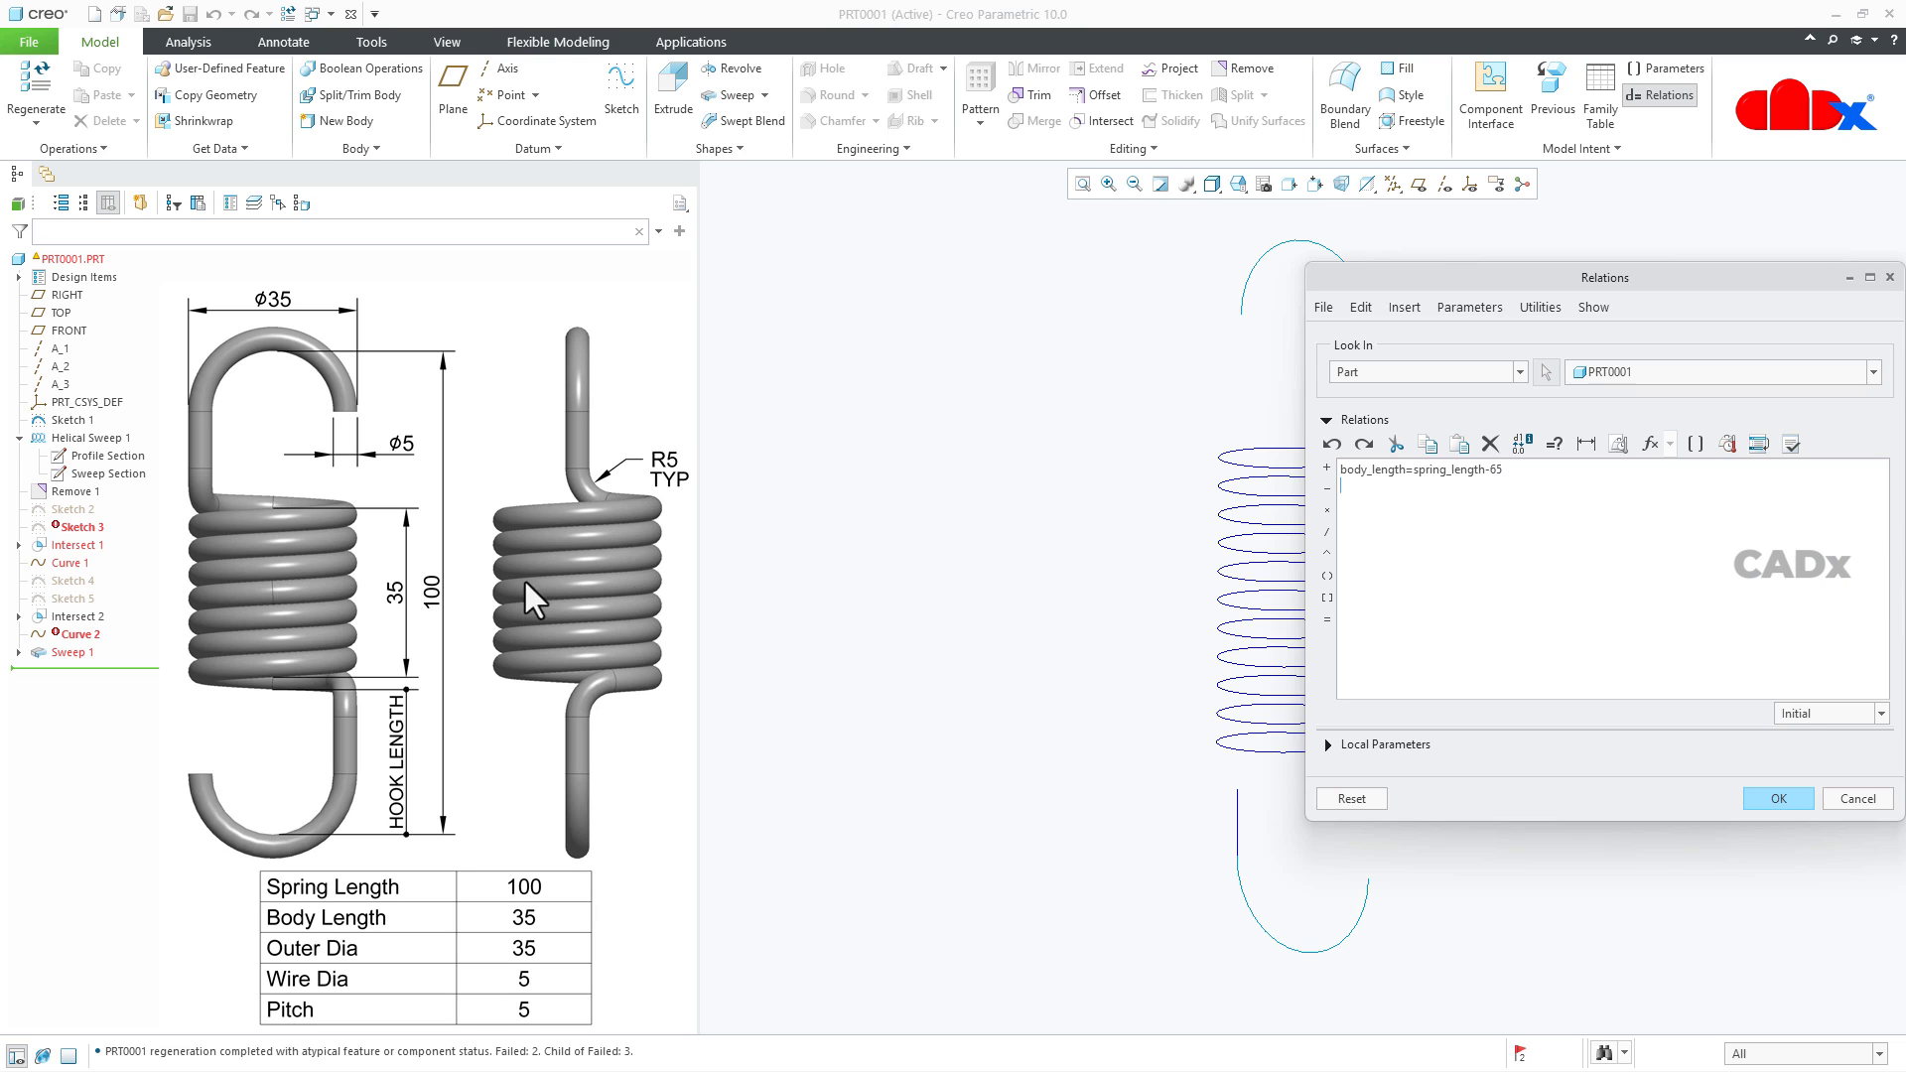
click(81, 433)
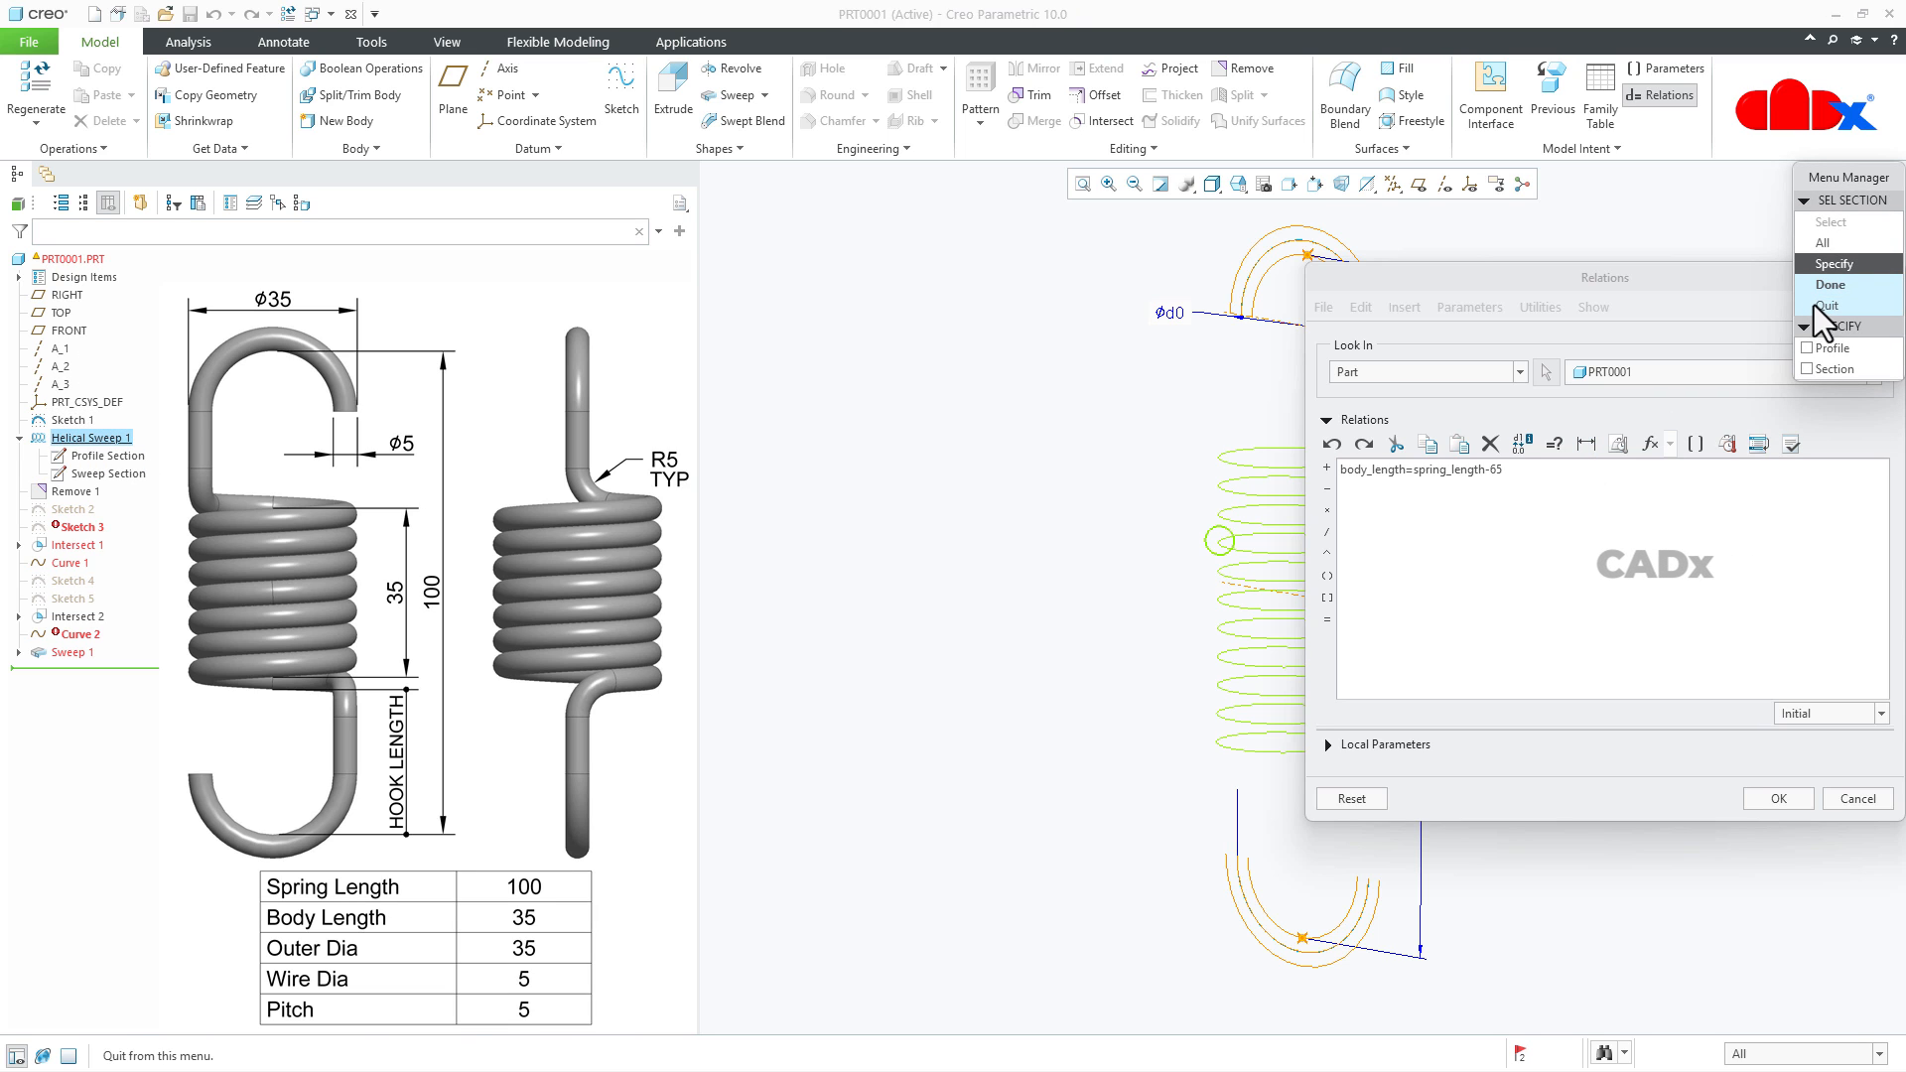
click(1812, 345)
click(1812, 364)
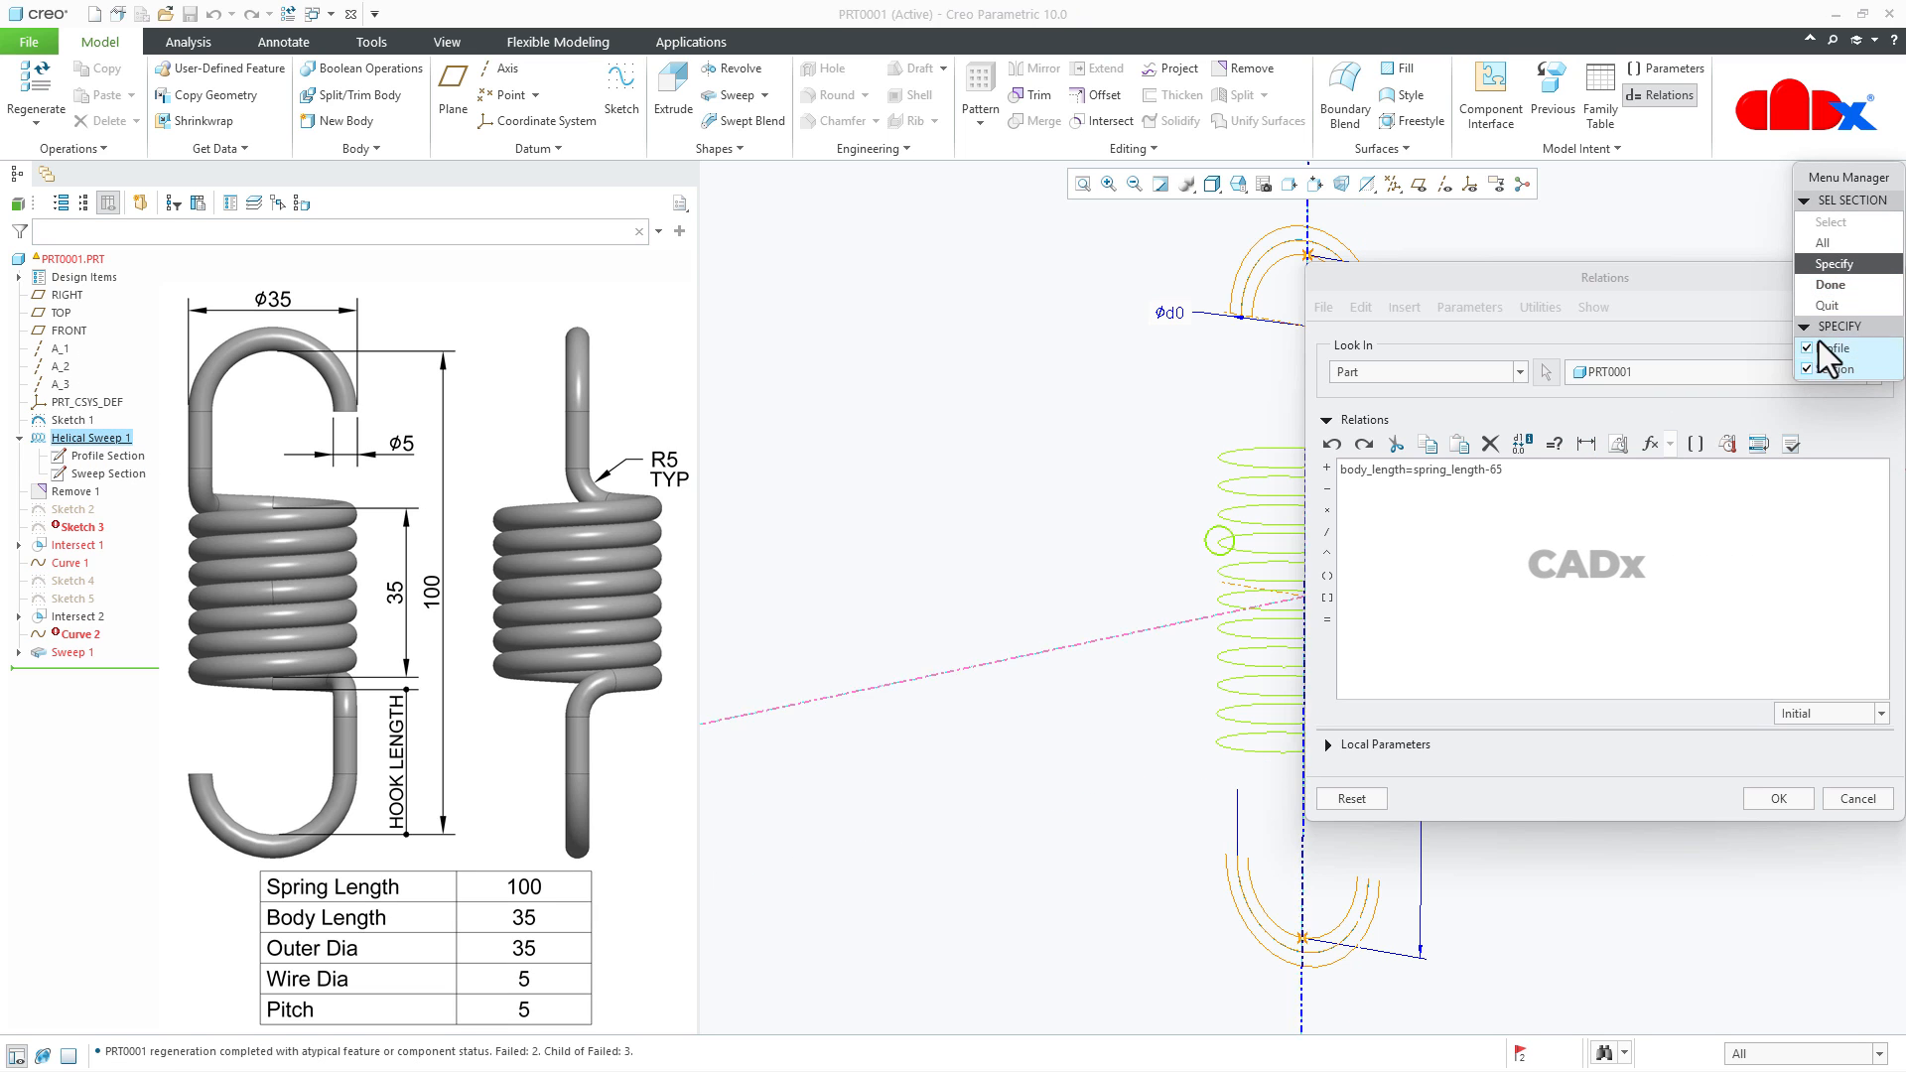
click(1833, 283)
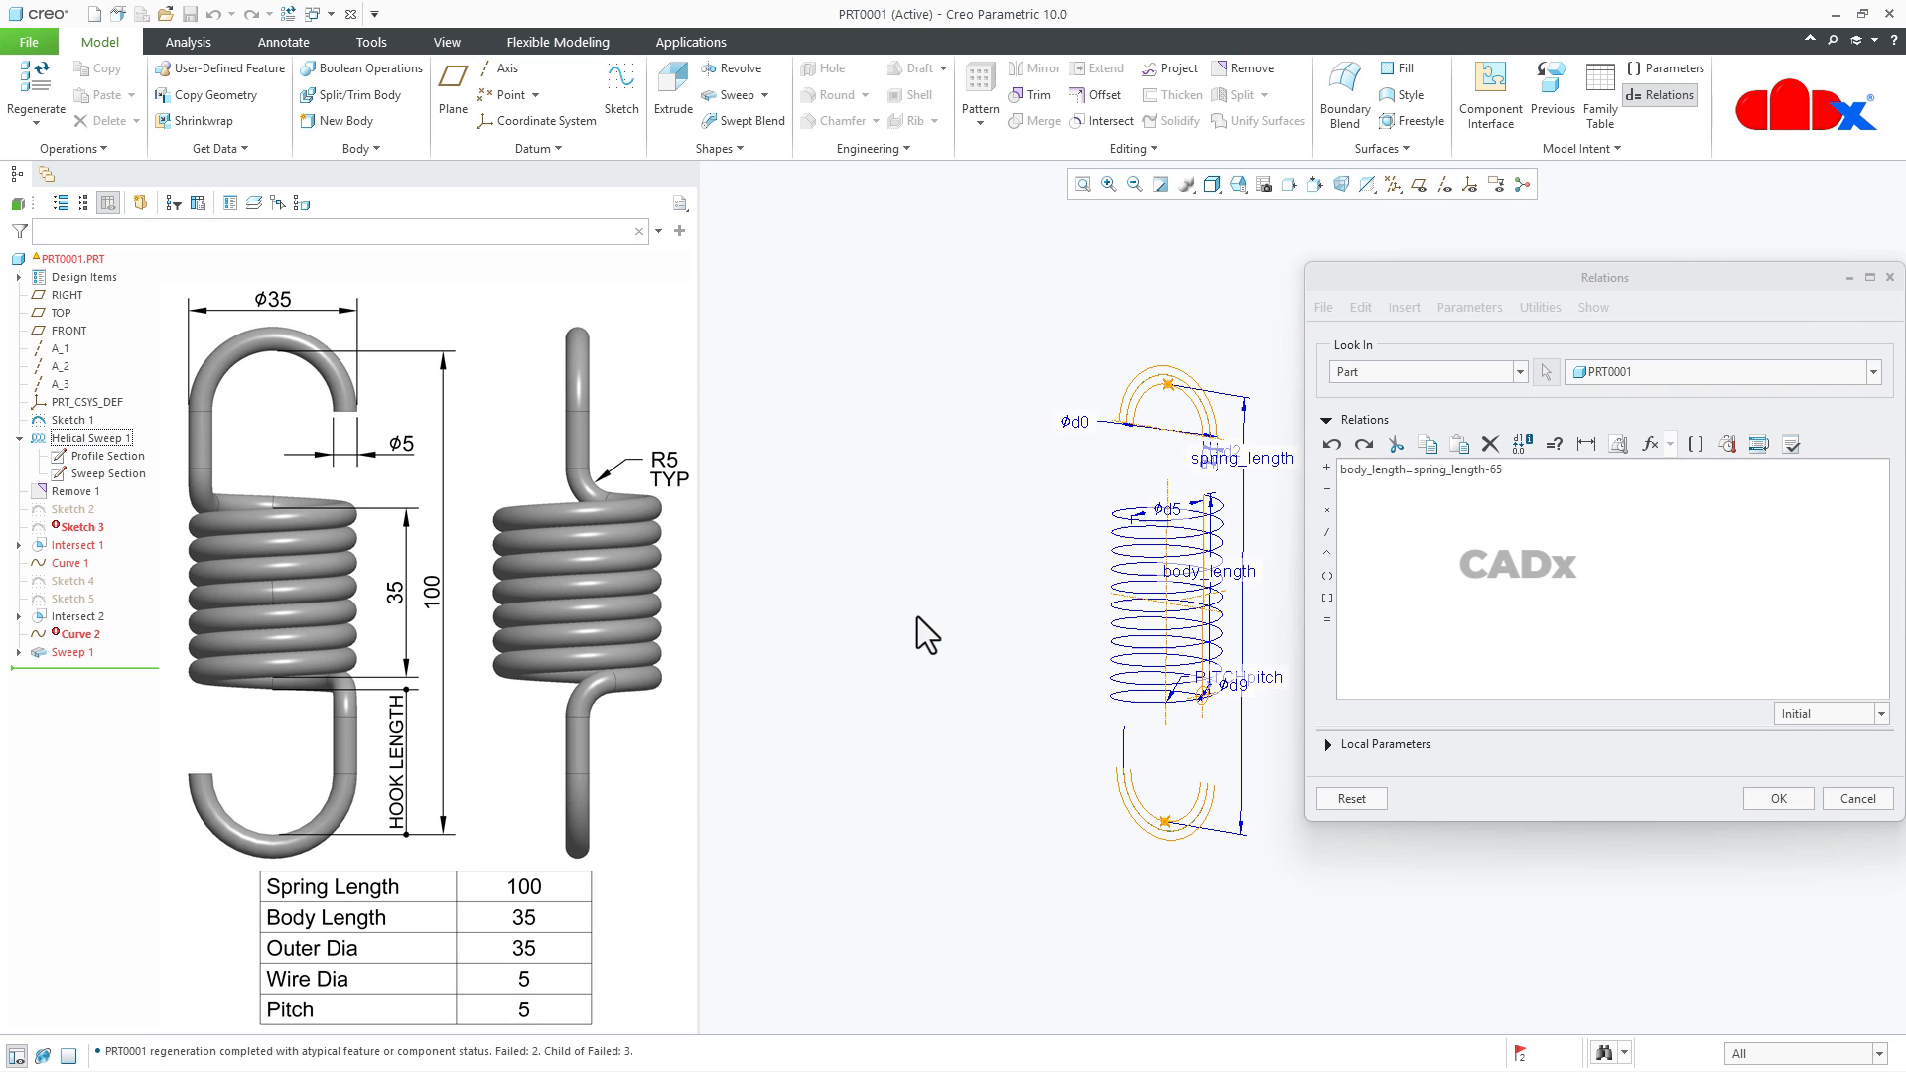
- Add the relation pitch=body_length/7 below the existing one, picking the helical sweep's pitch and body-length dimensions from the model
scroll(1300, 643, up, 3)
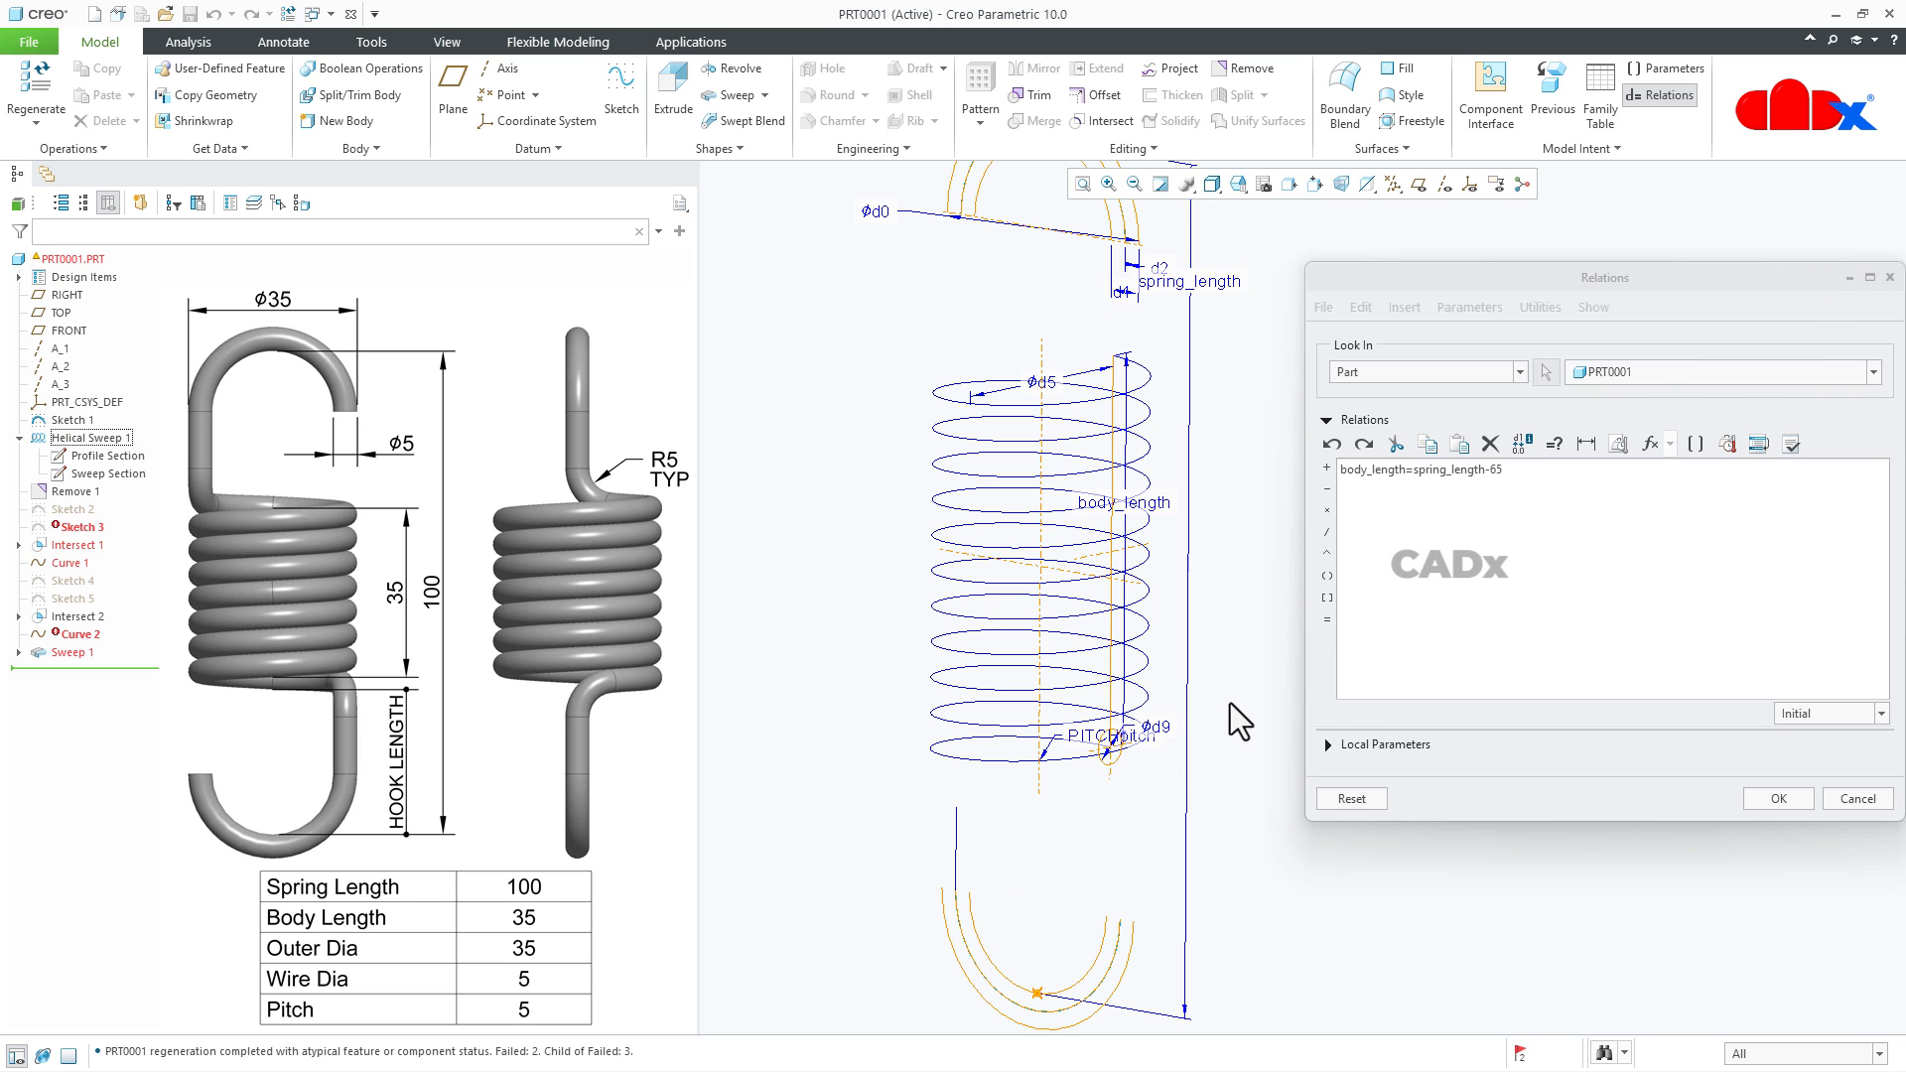
click(1079, 739)
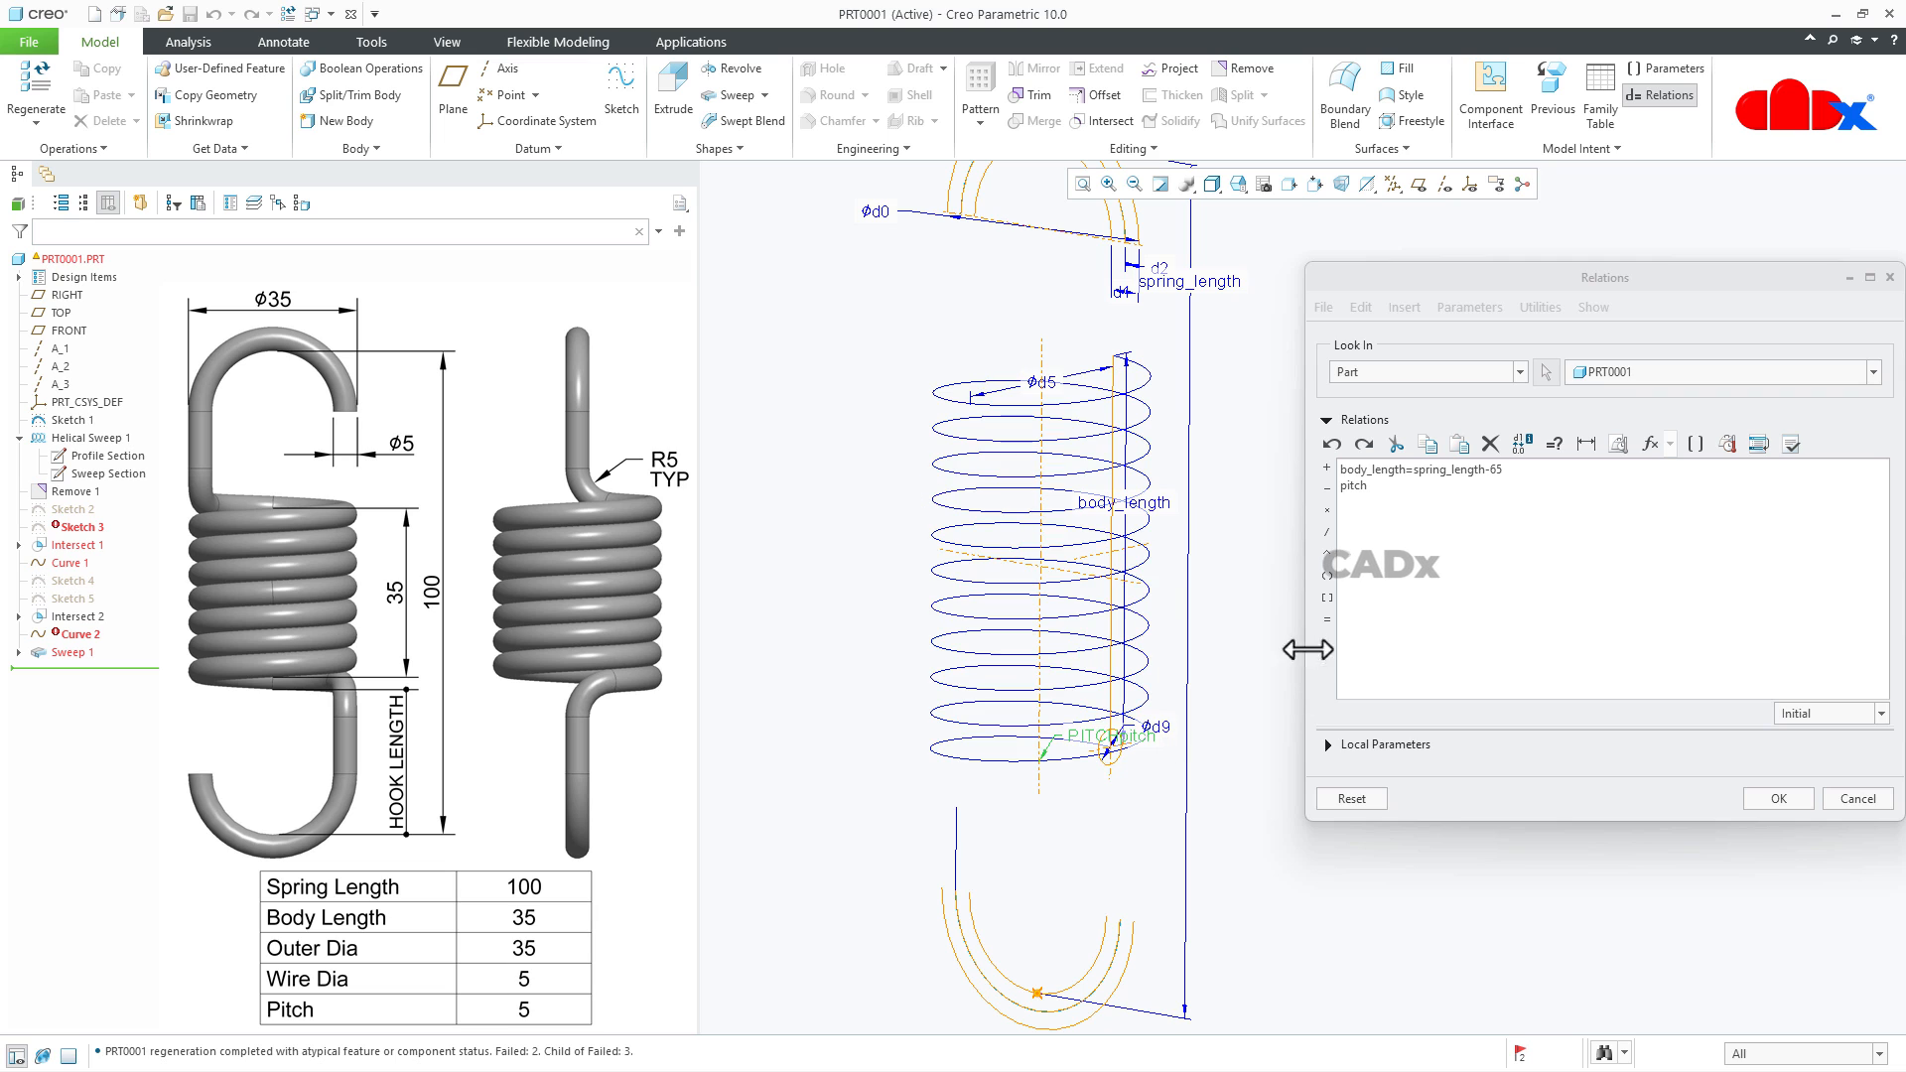
click(1327, 620)
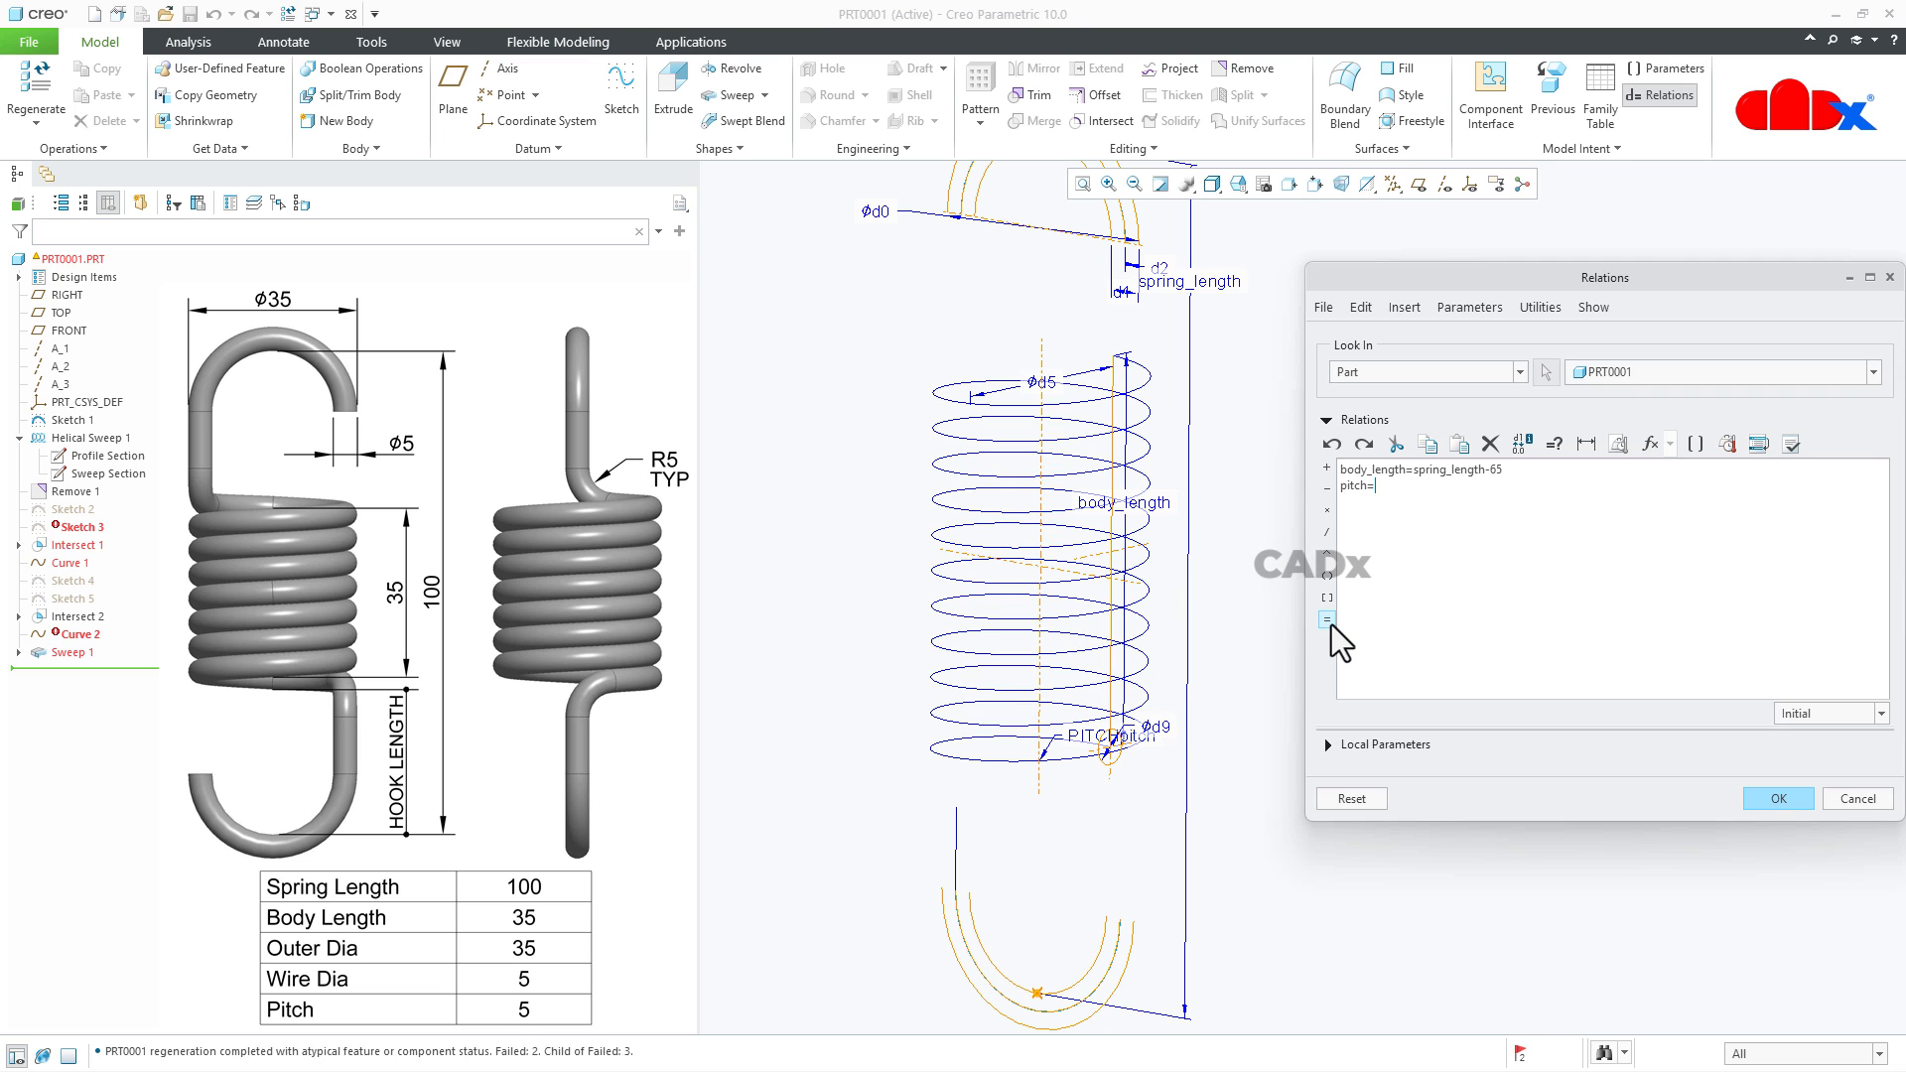
click(1145, 503)
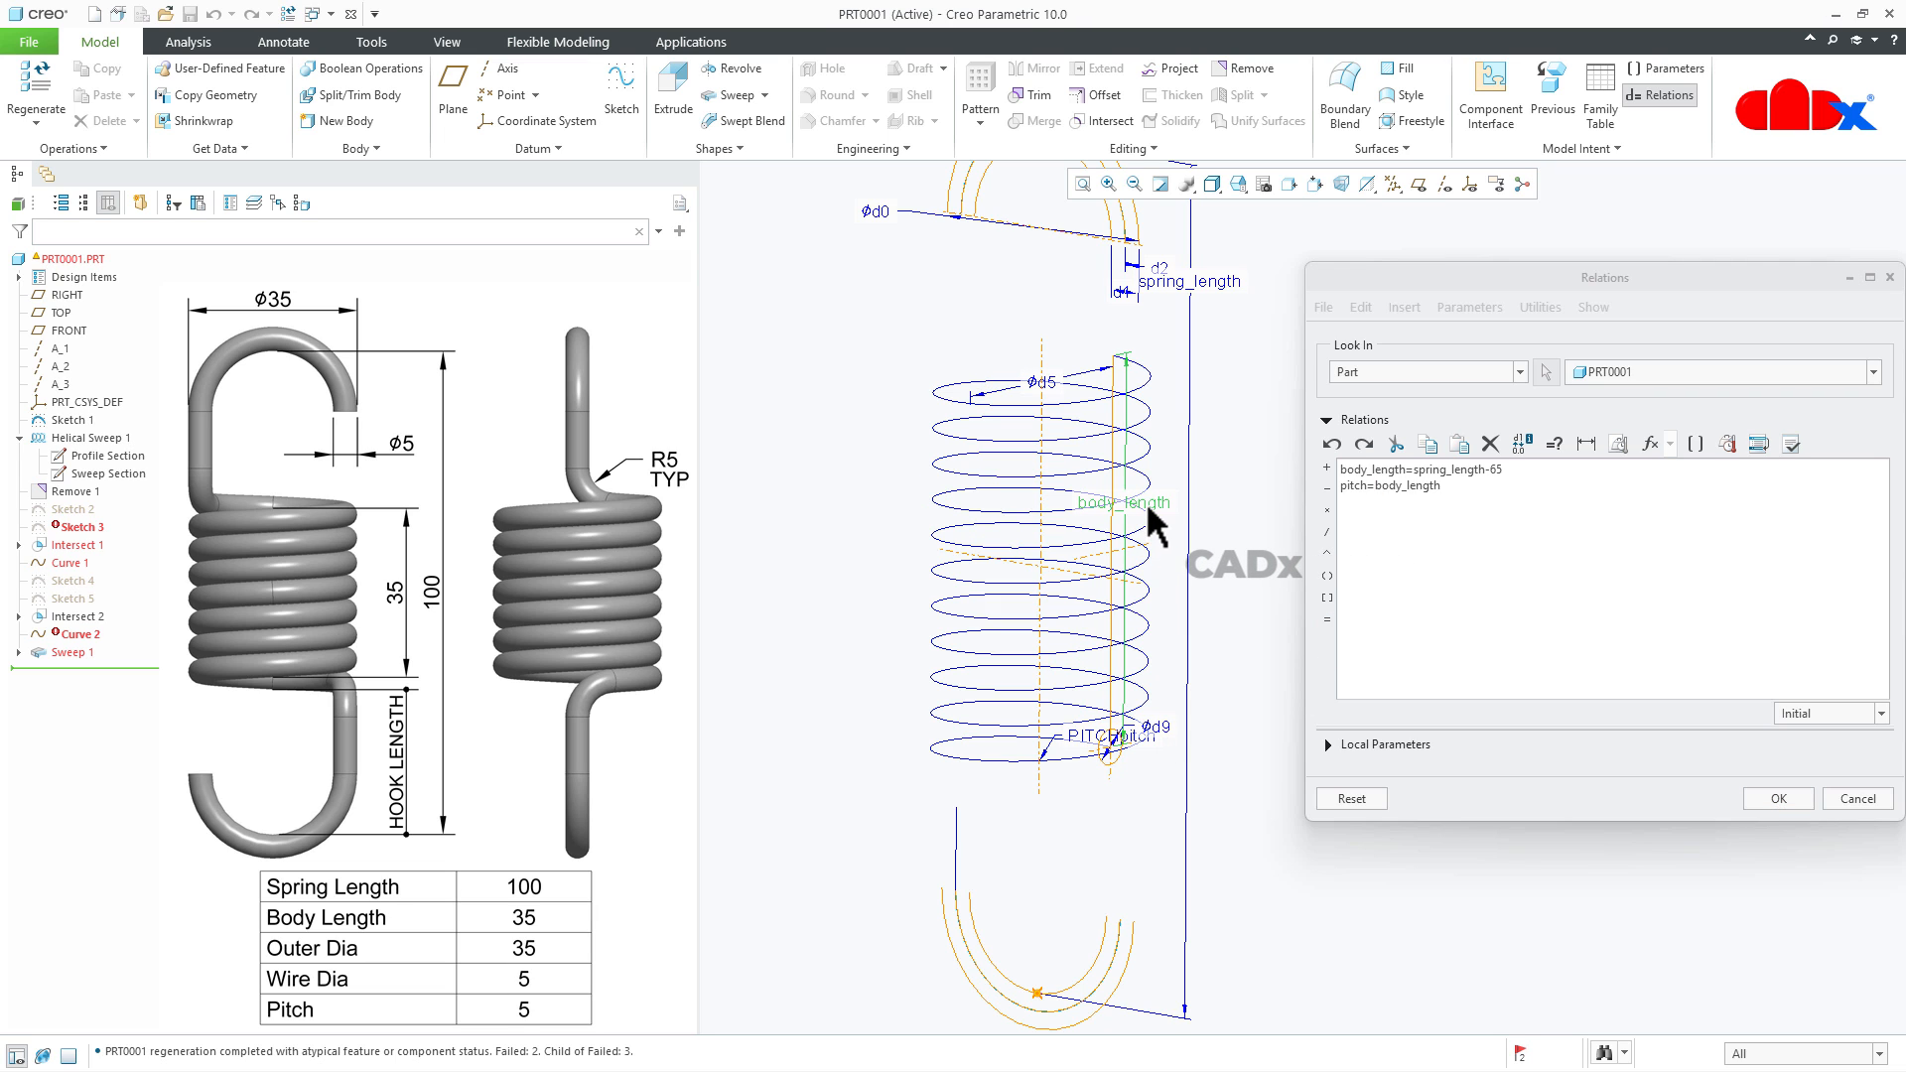
click(1327, 534)
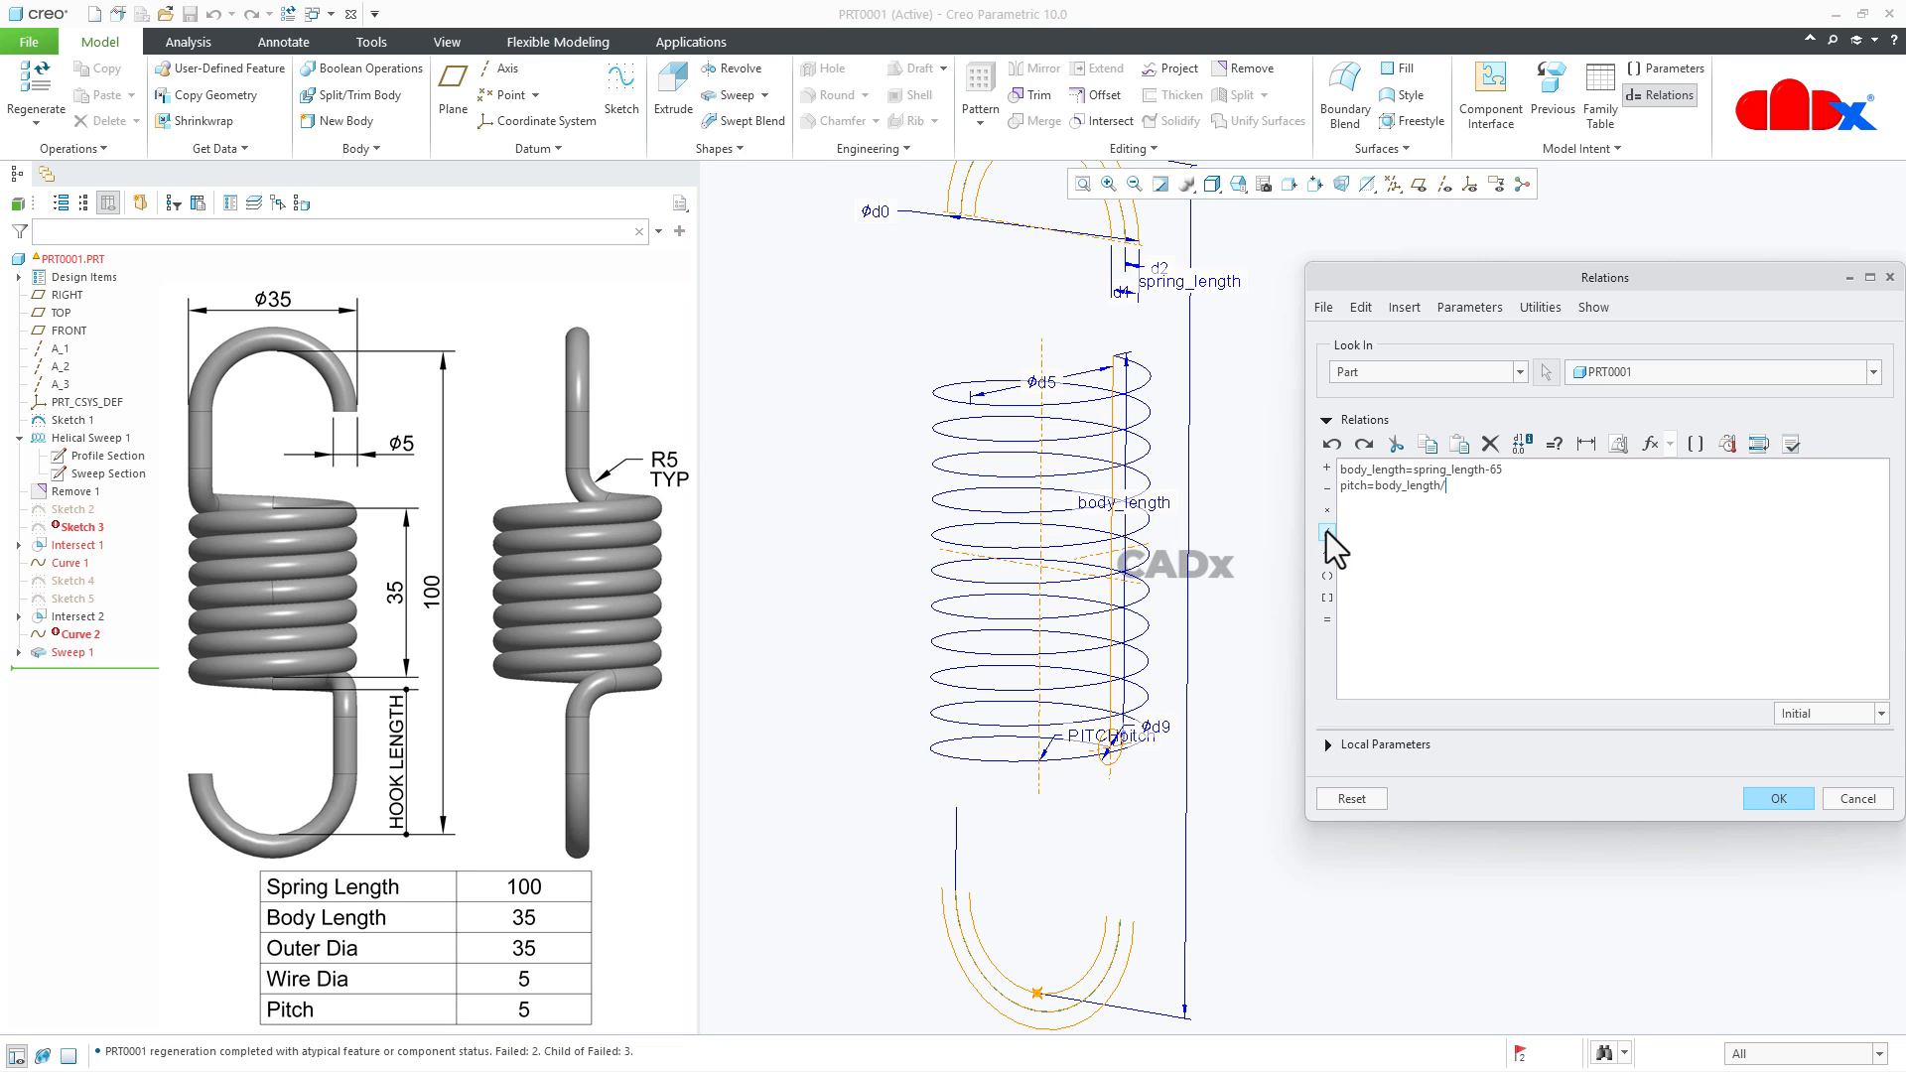
text(7)
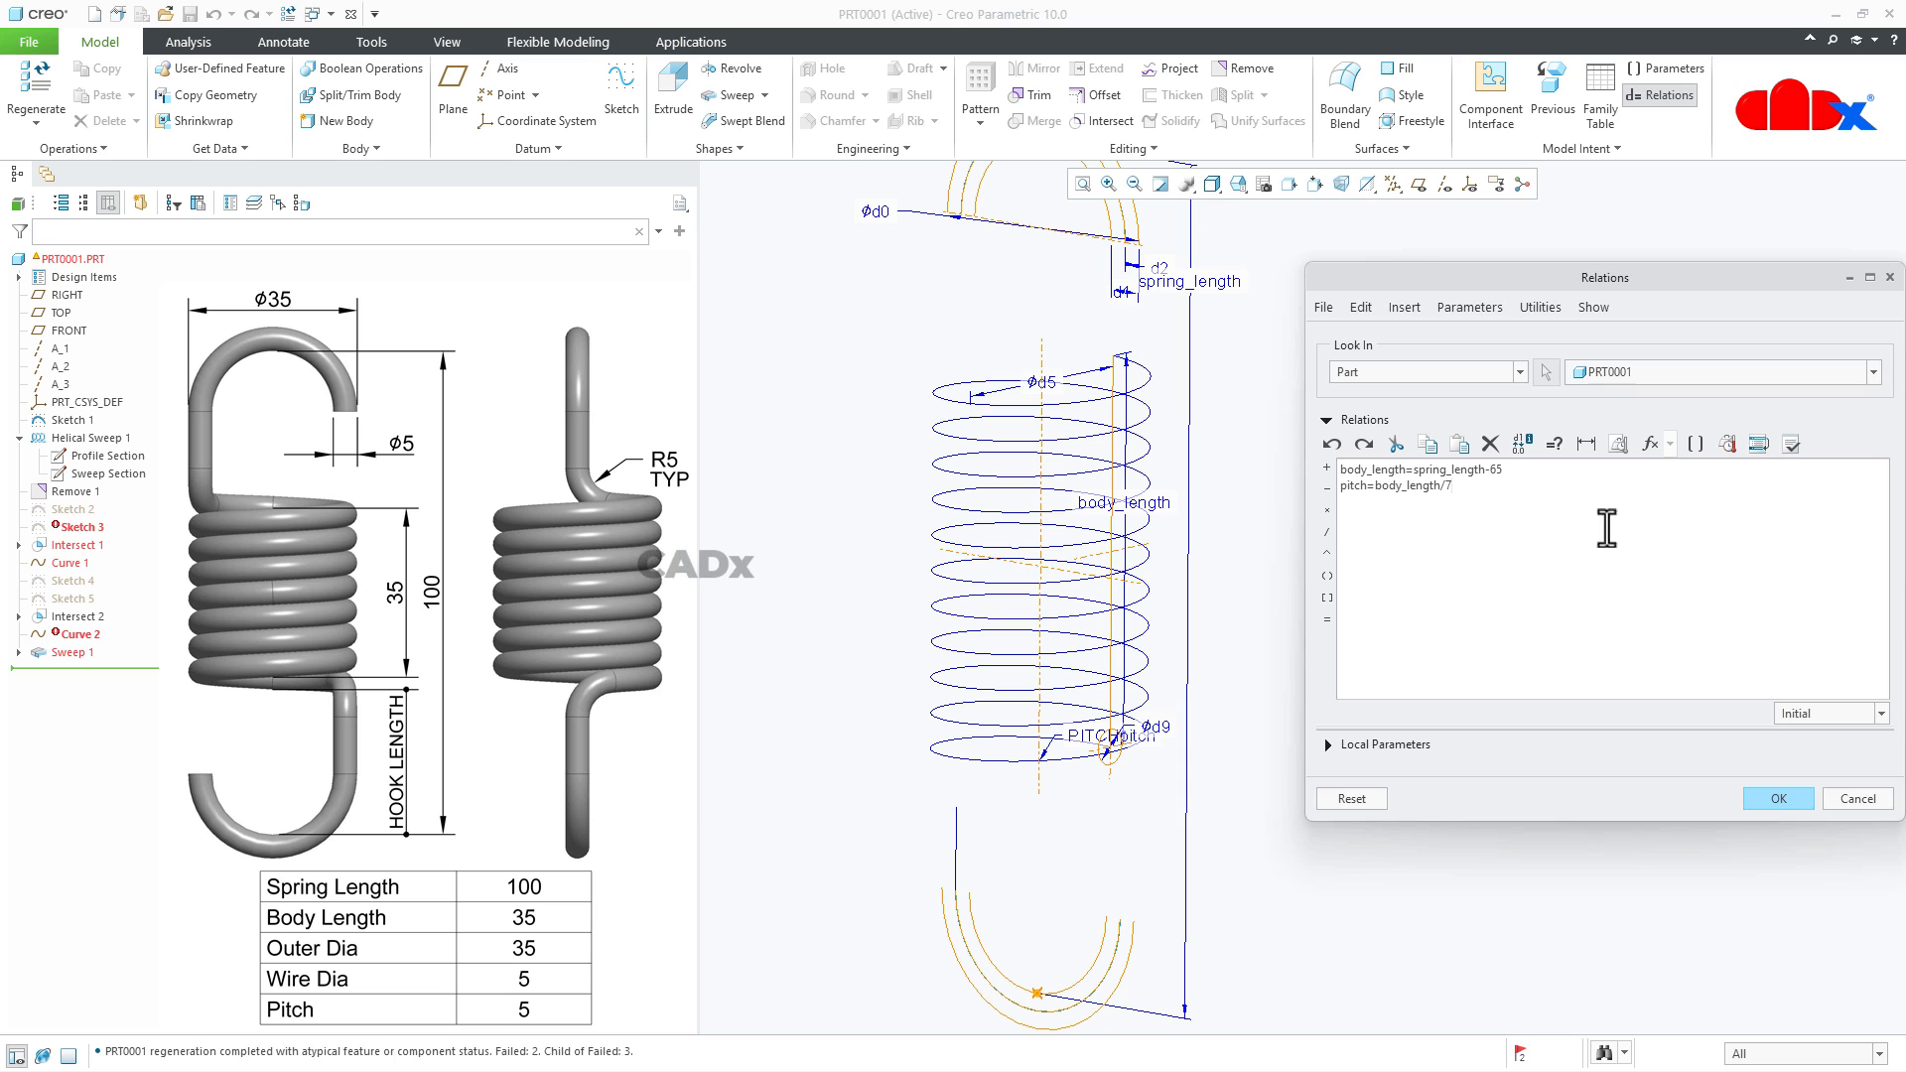
- Verify the relations including the pitch equation, accept them and regenerate the part
click(1793, 444)
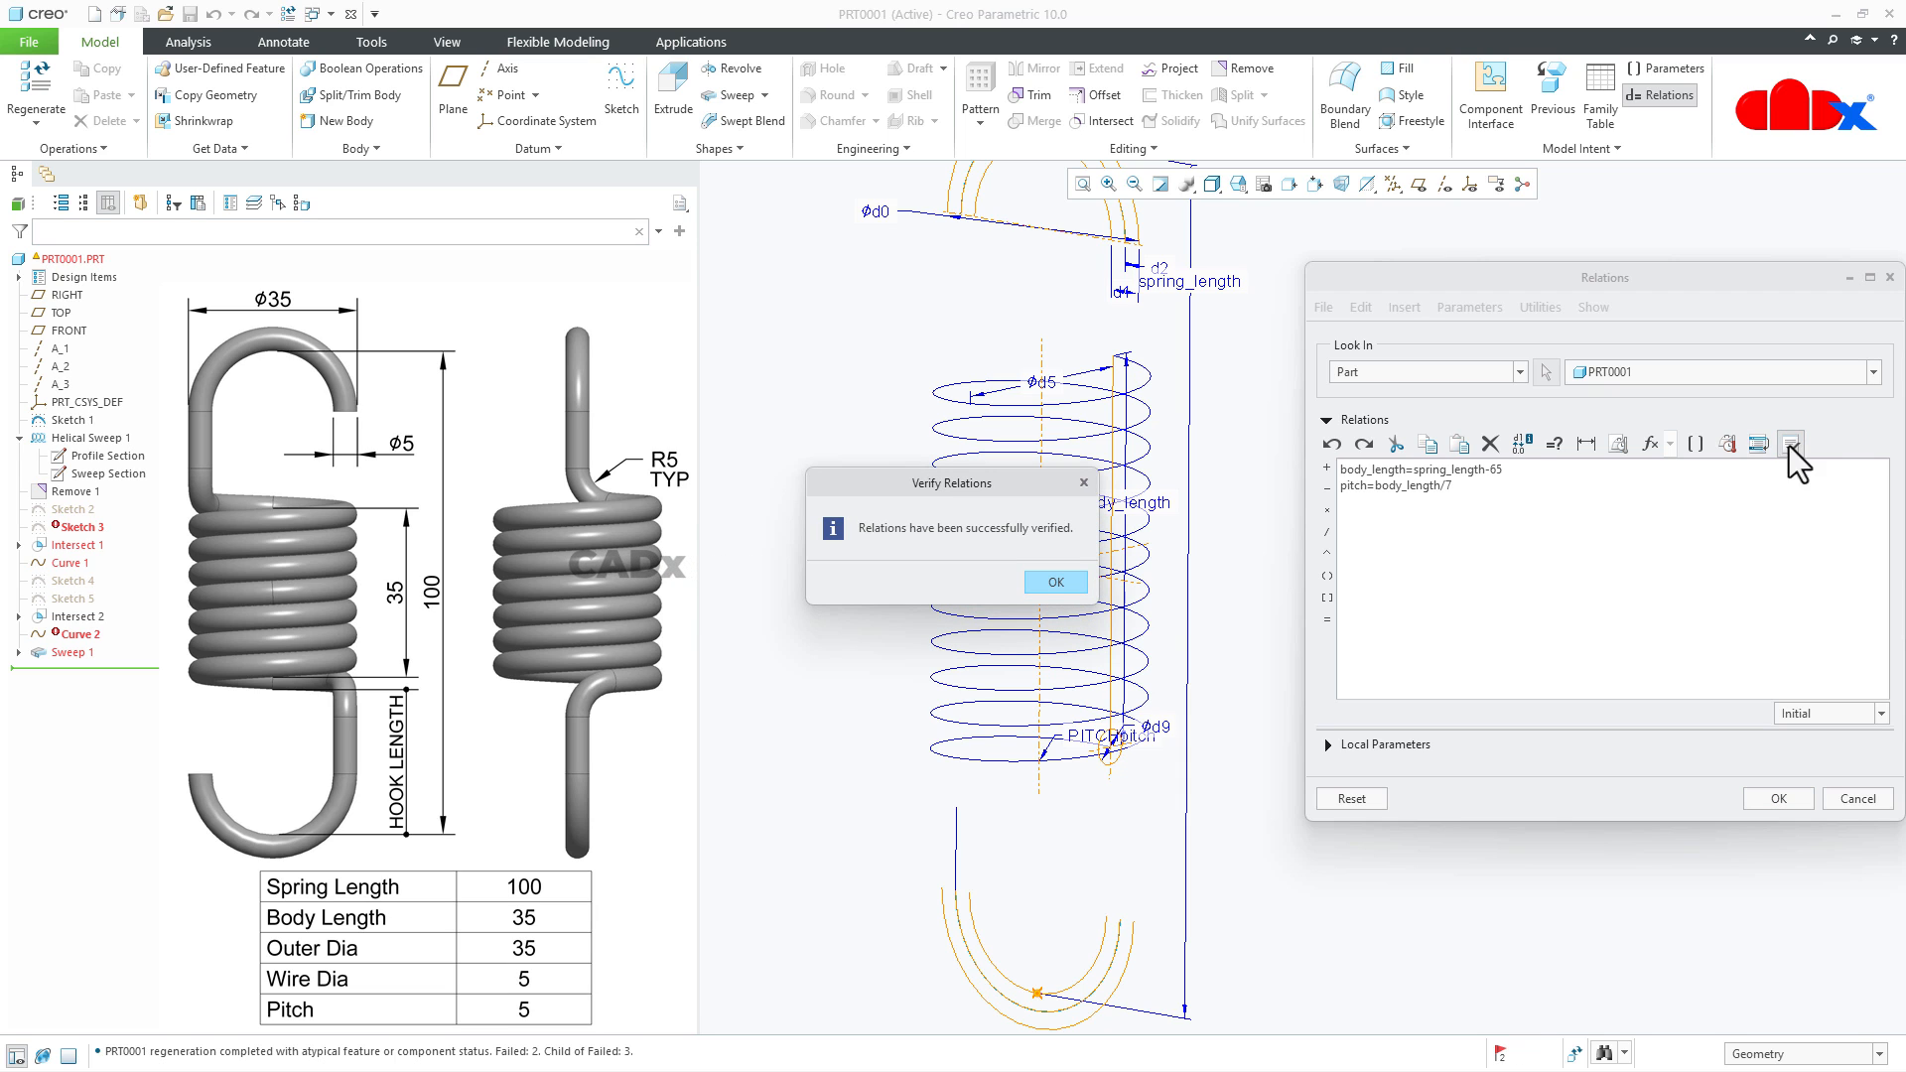
click(1055, 582)
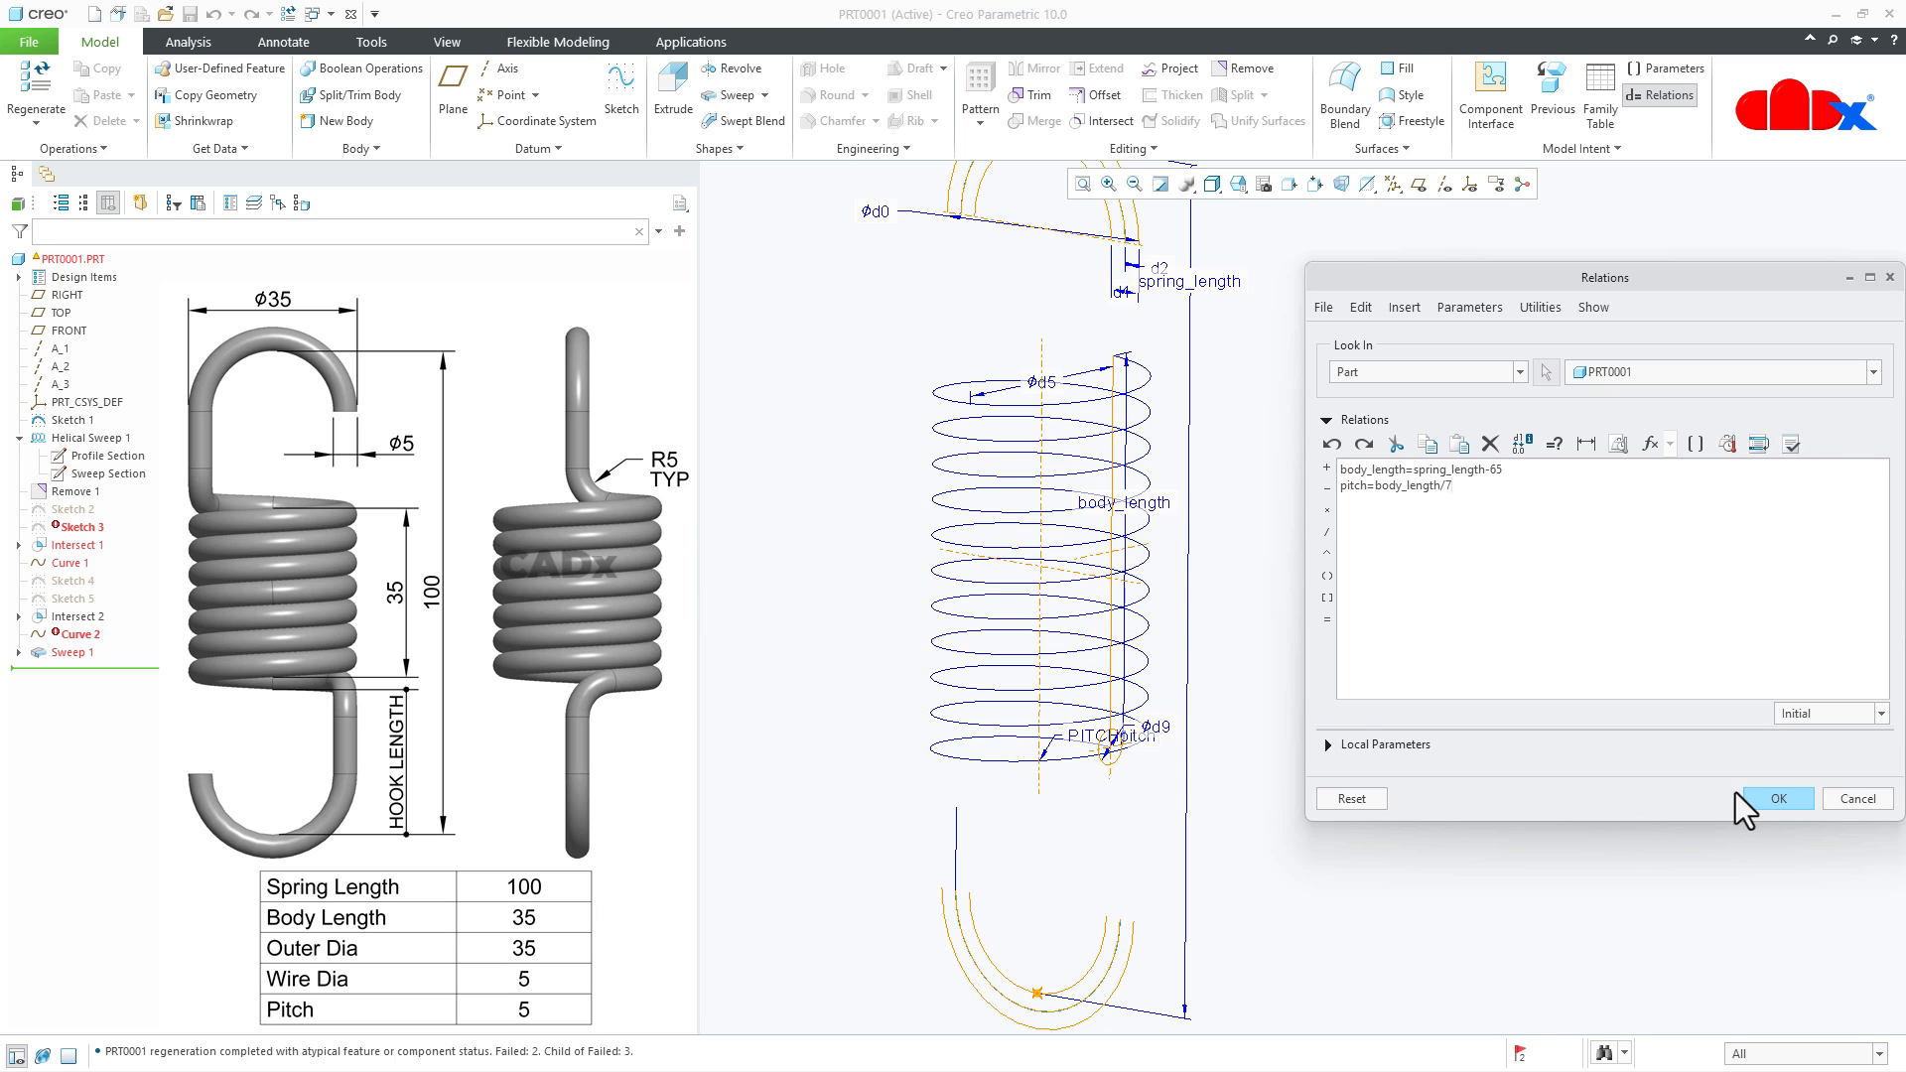
click(1777, 796)
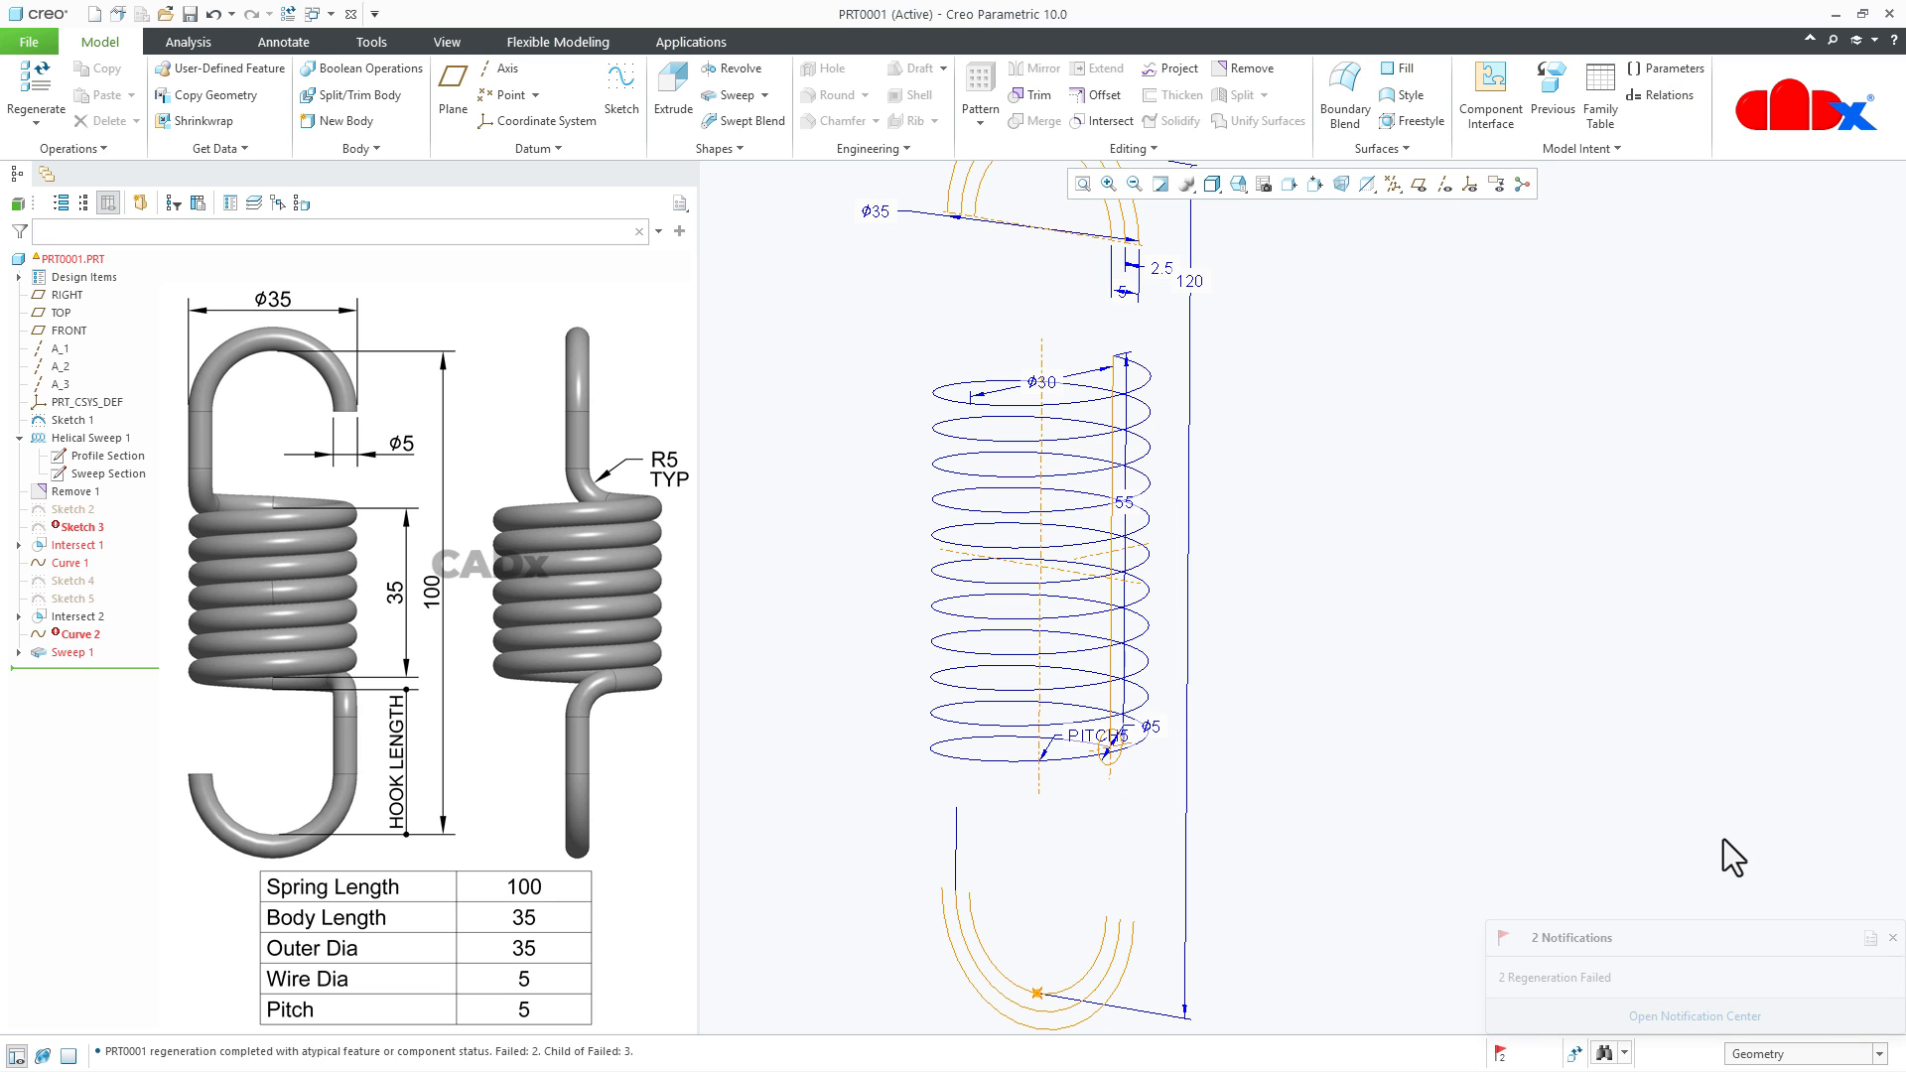
key(ctrl+g)
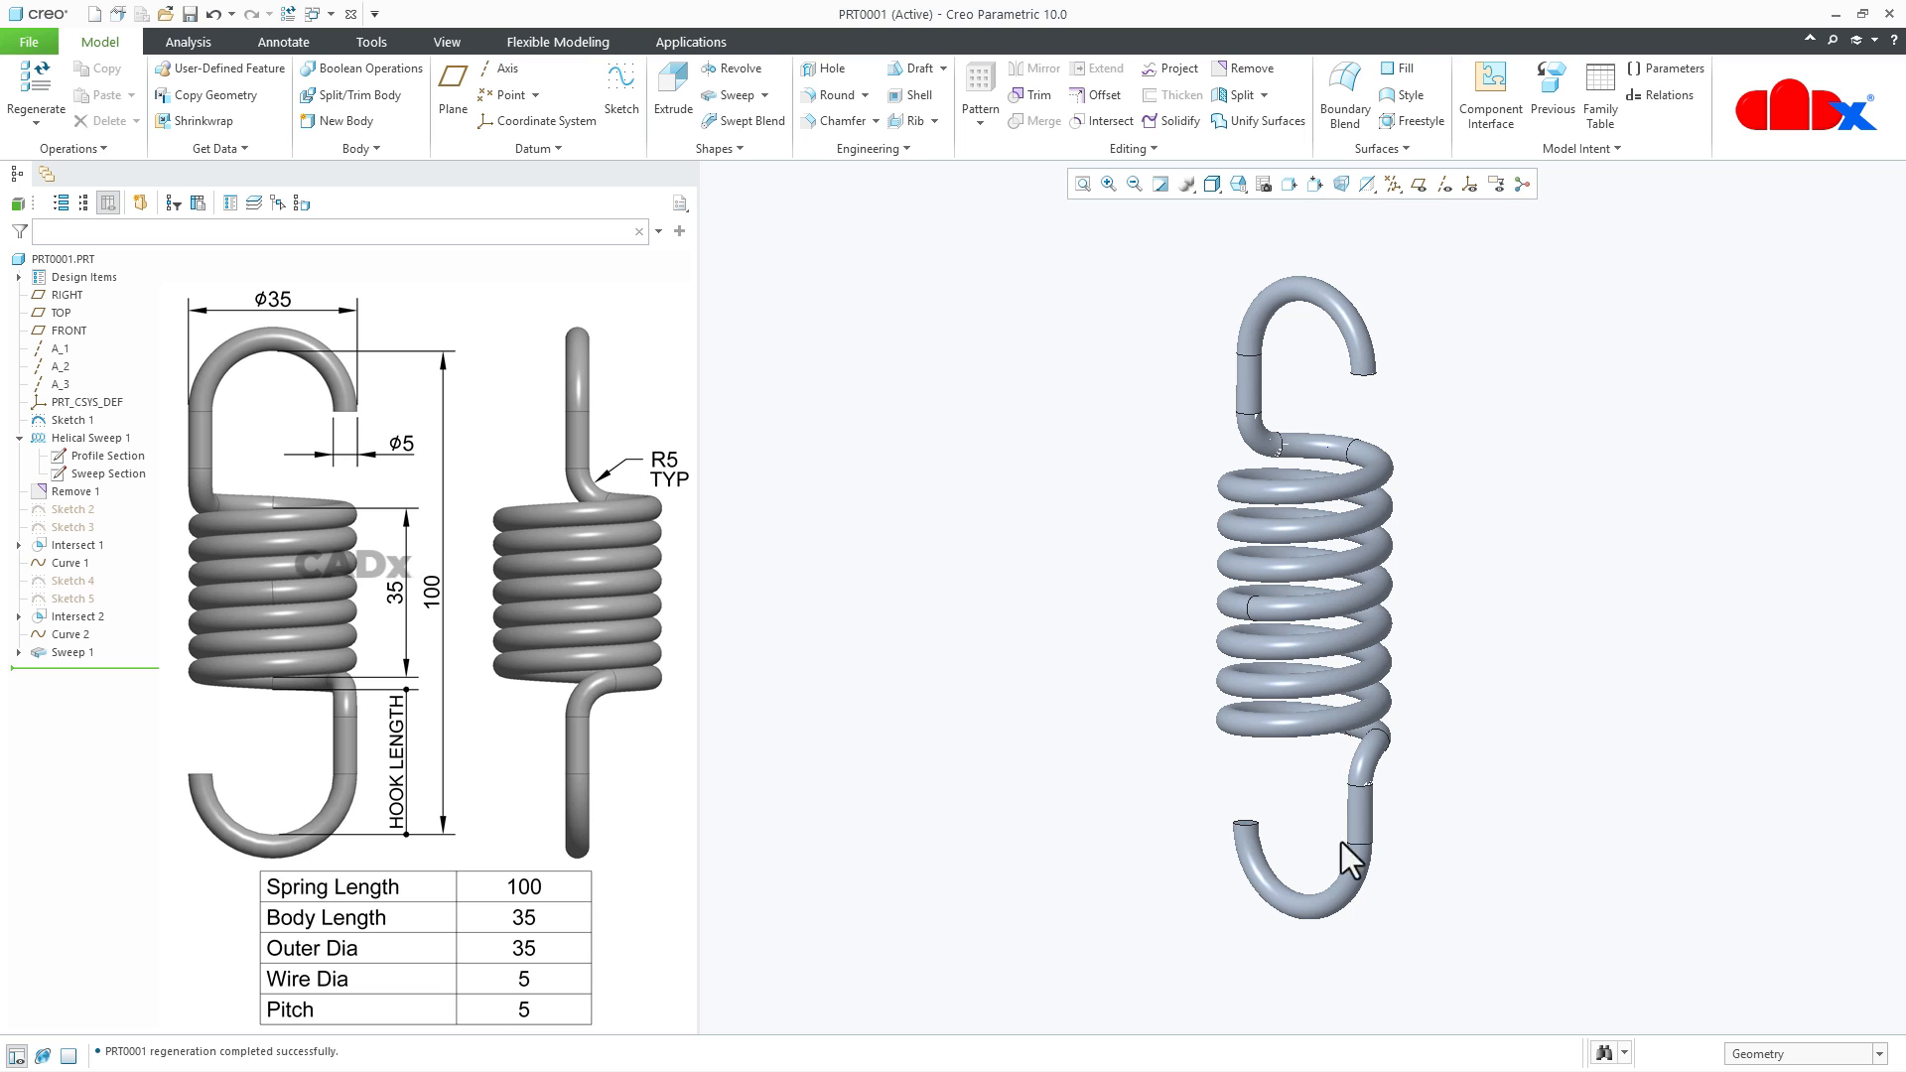
- Set the spring_length dimension of the first hook sketch to 150 and regenerate the spring
click(85, 419)
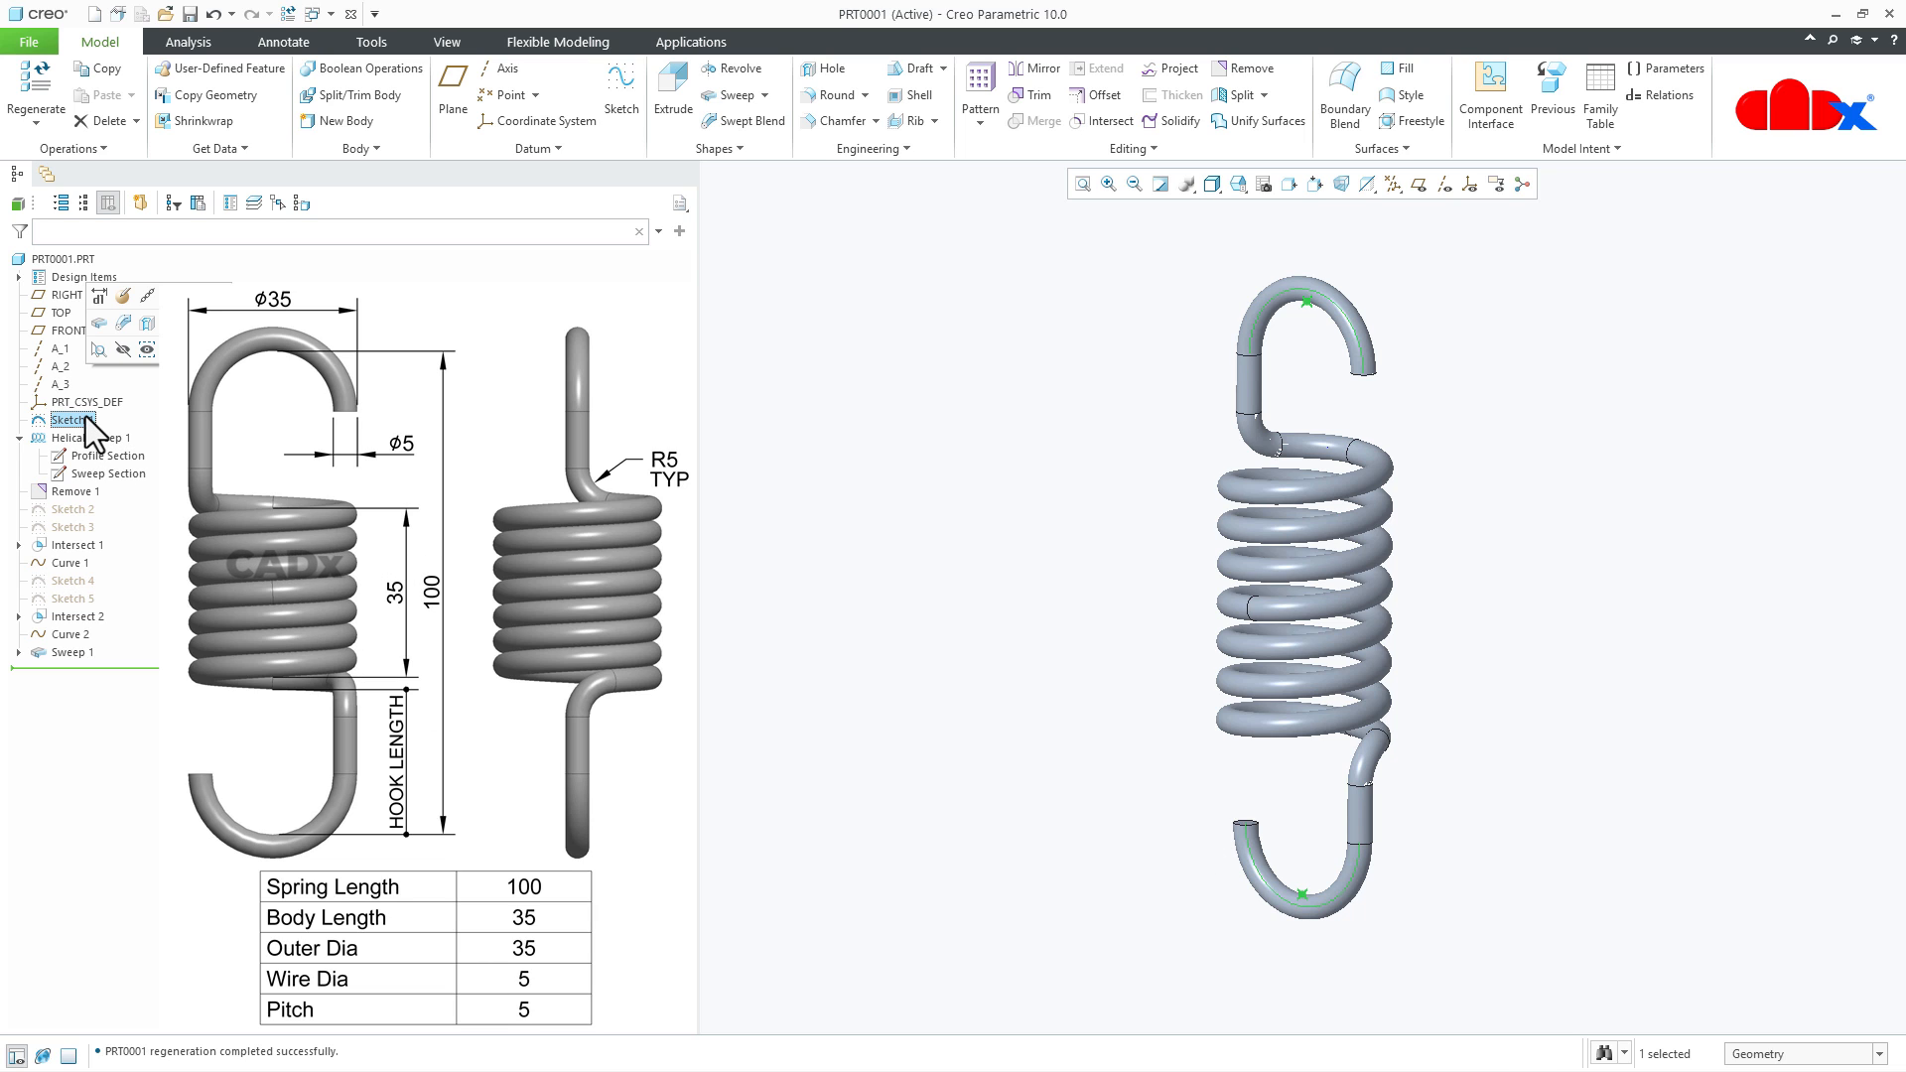
click(100, 294)
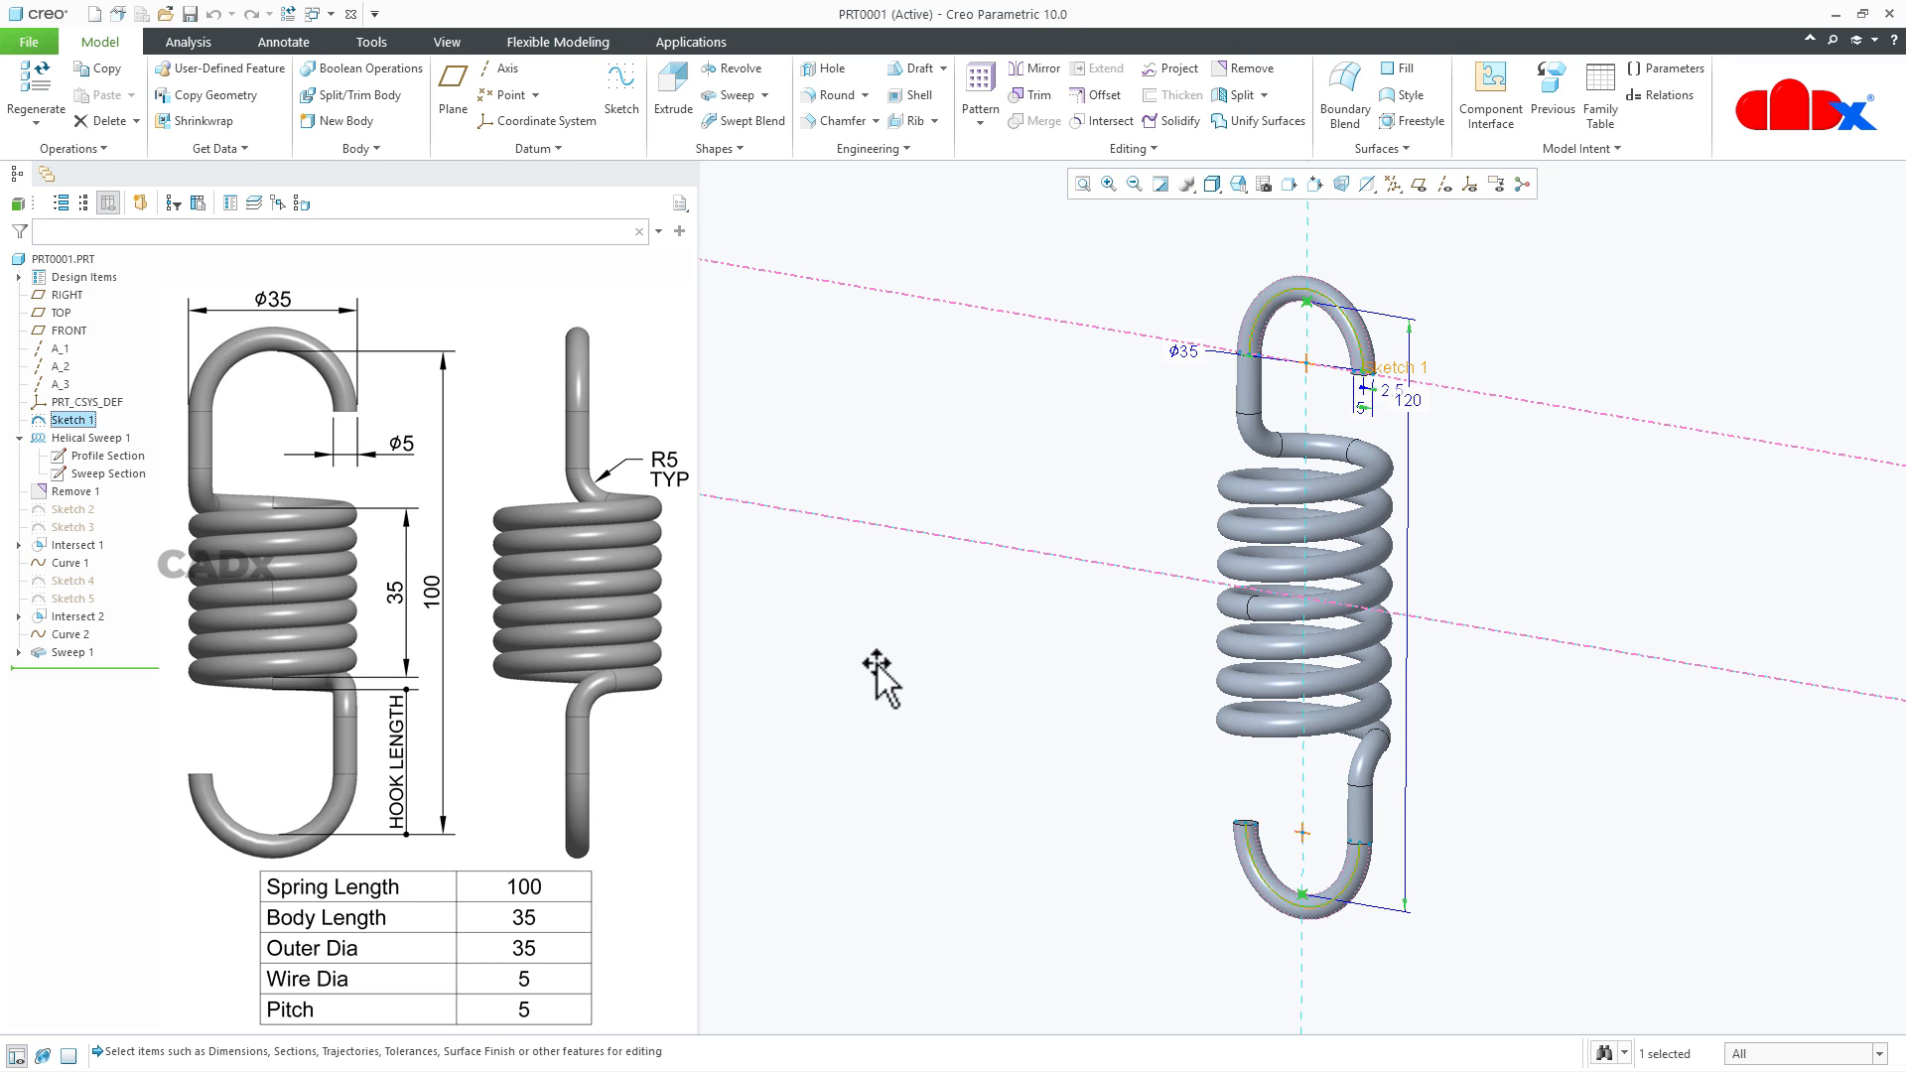
double_click(1407, 399)
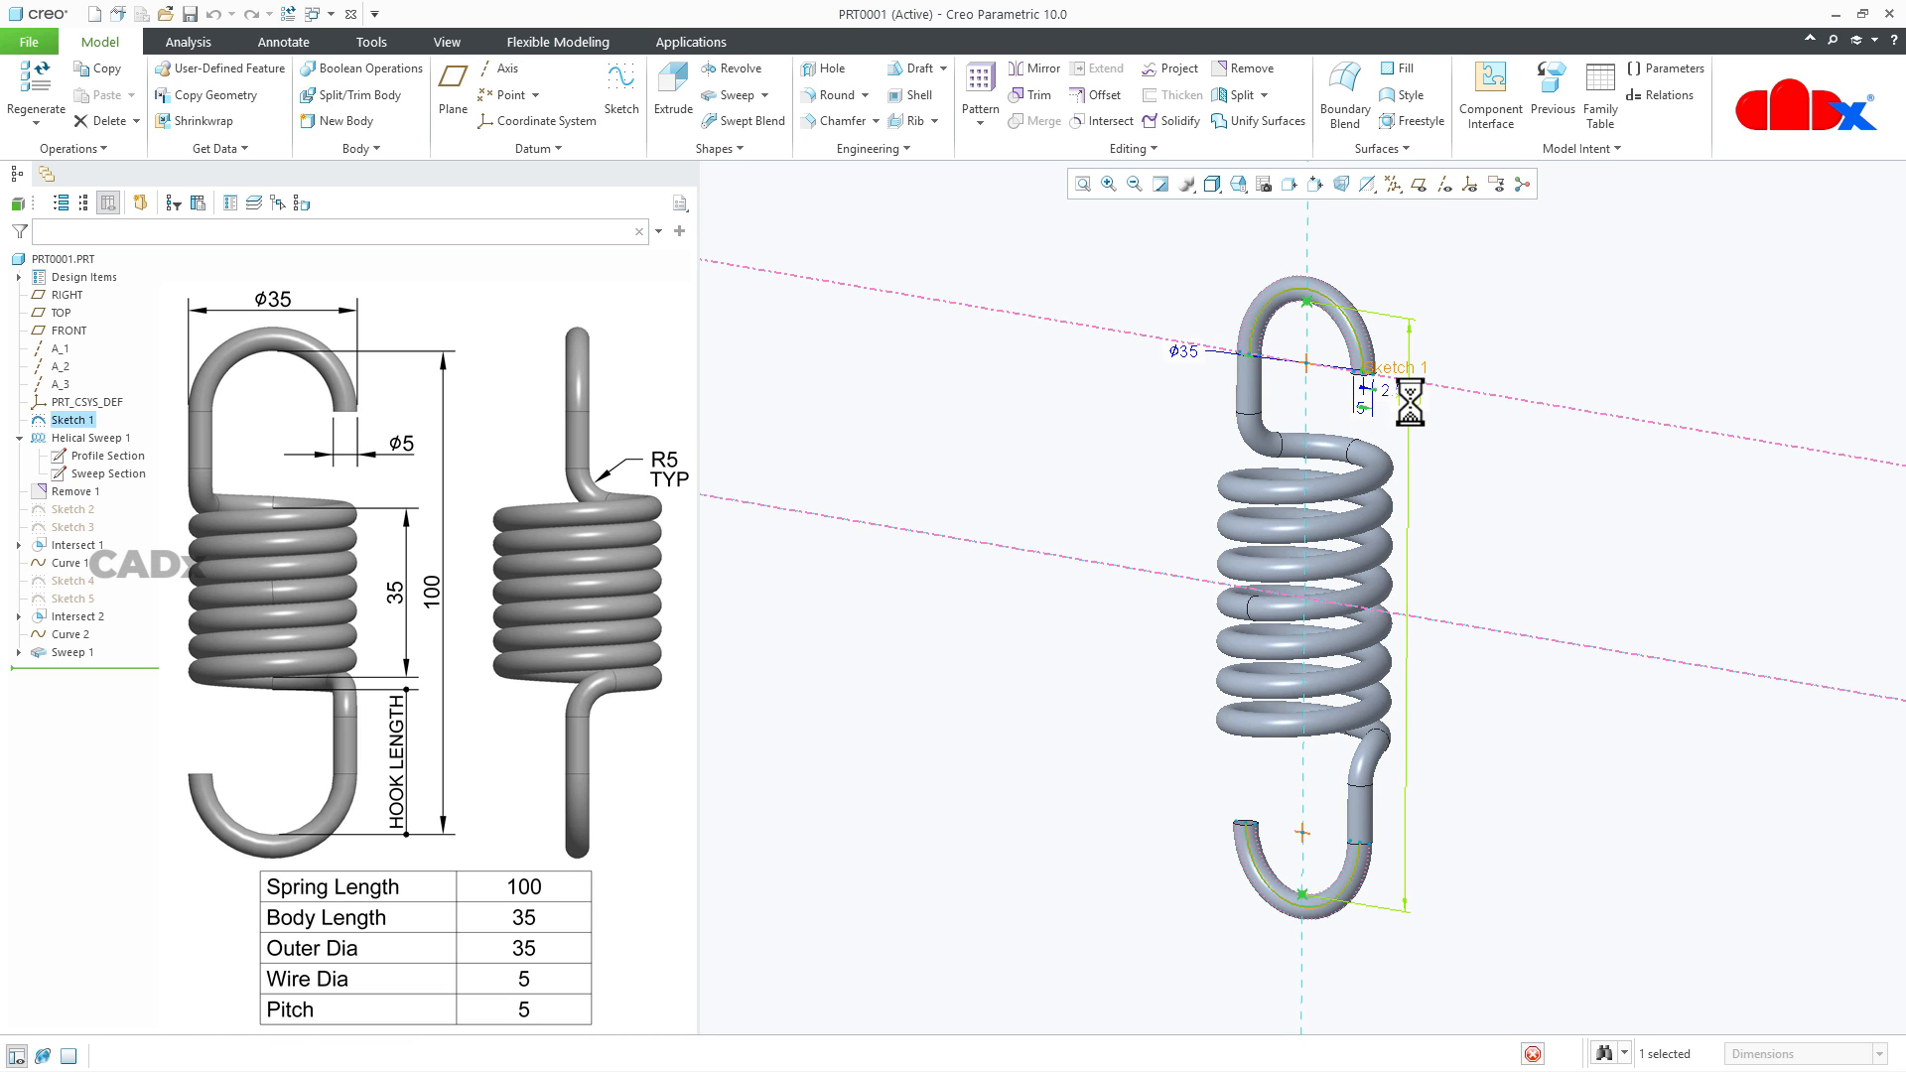
text(150)
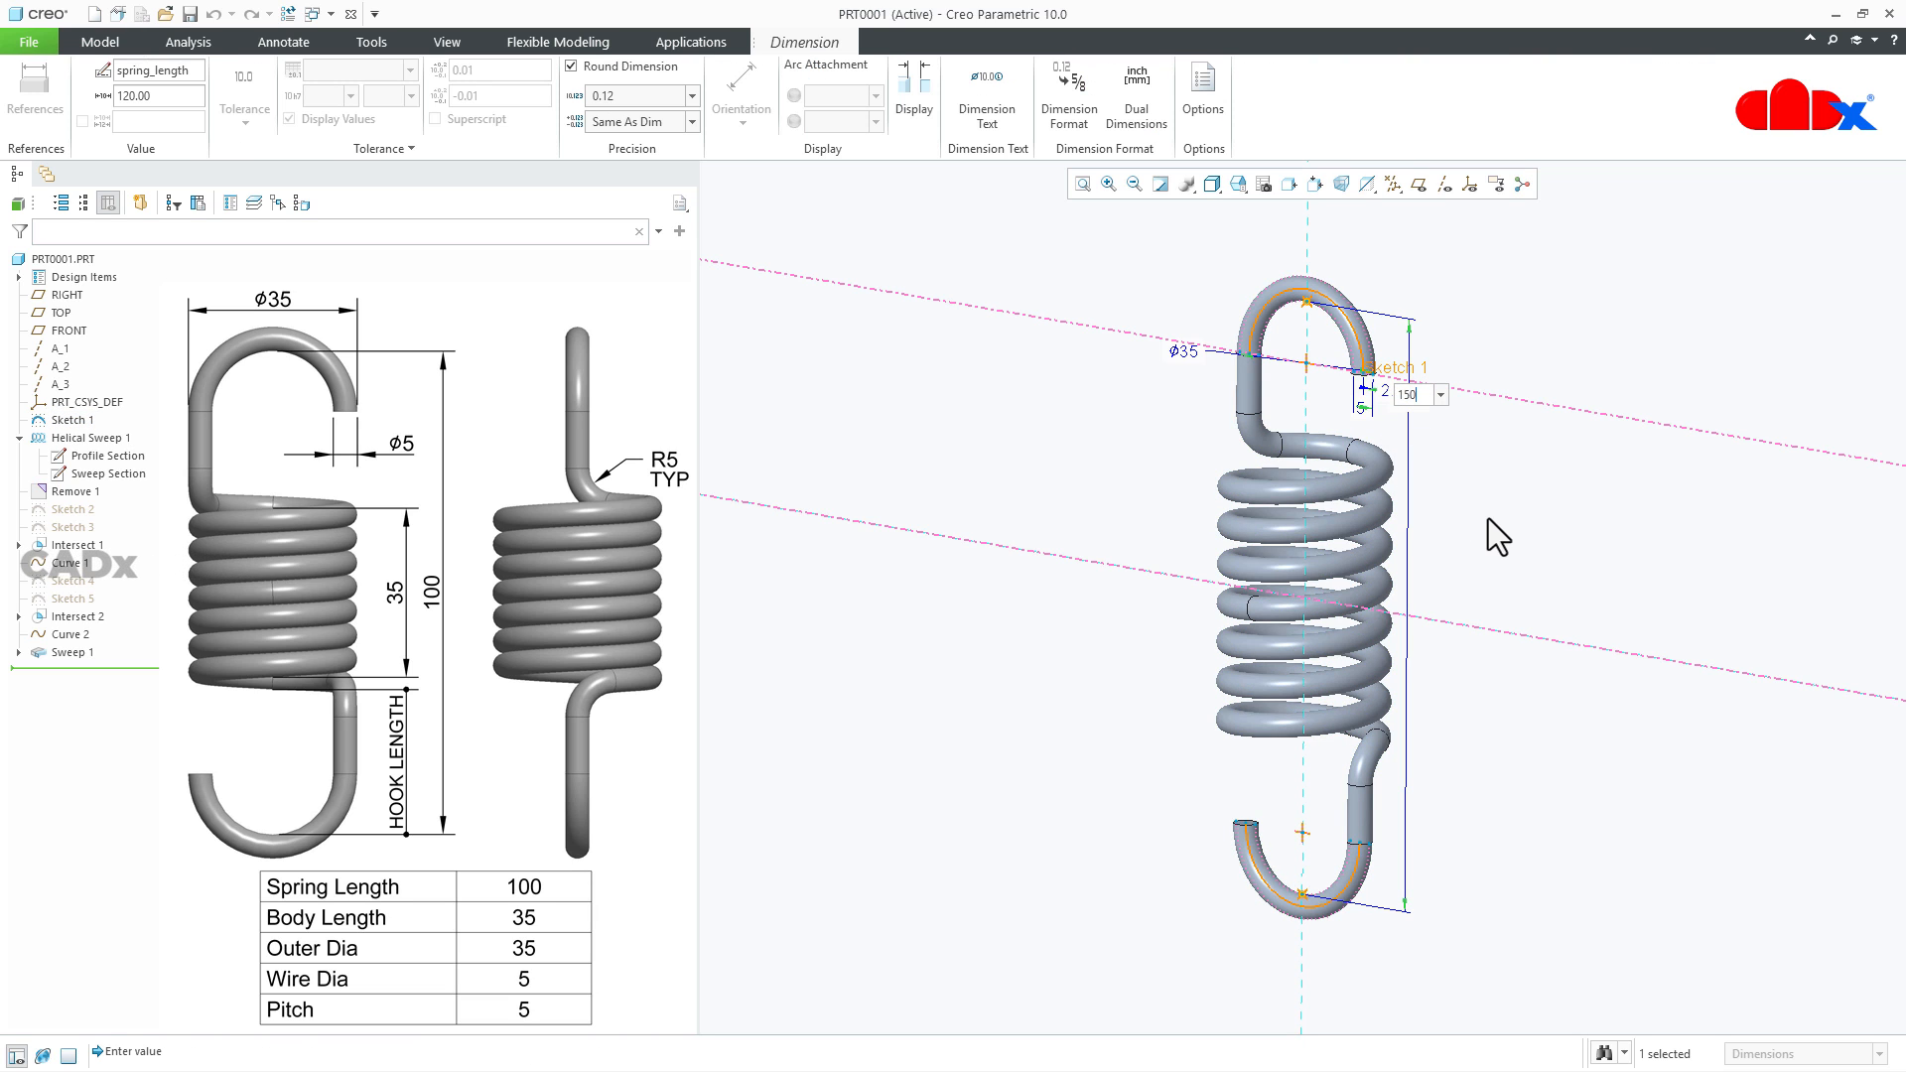
key(Return)
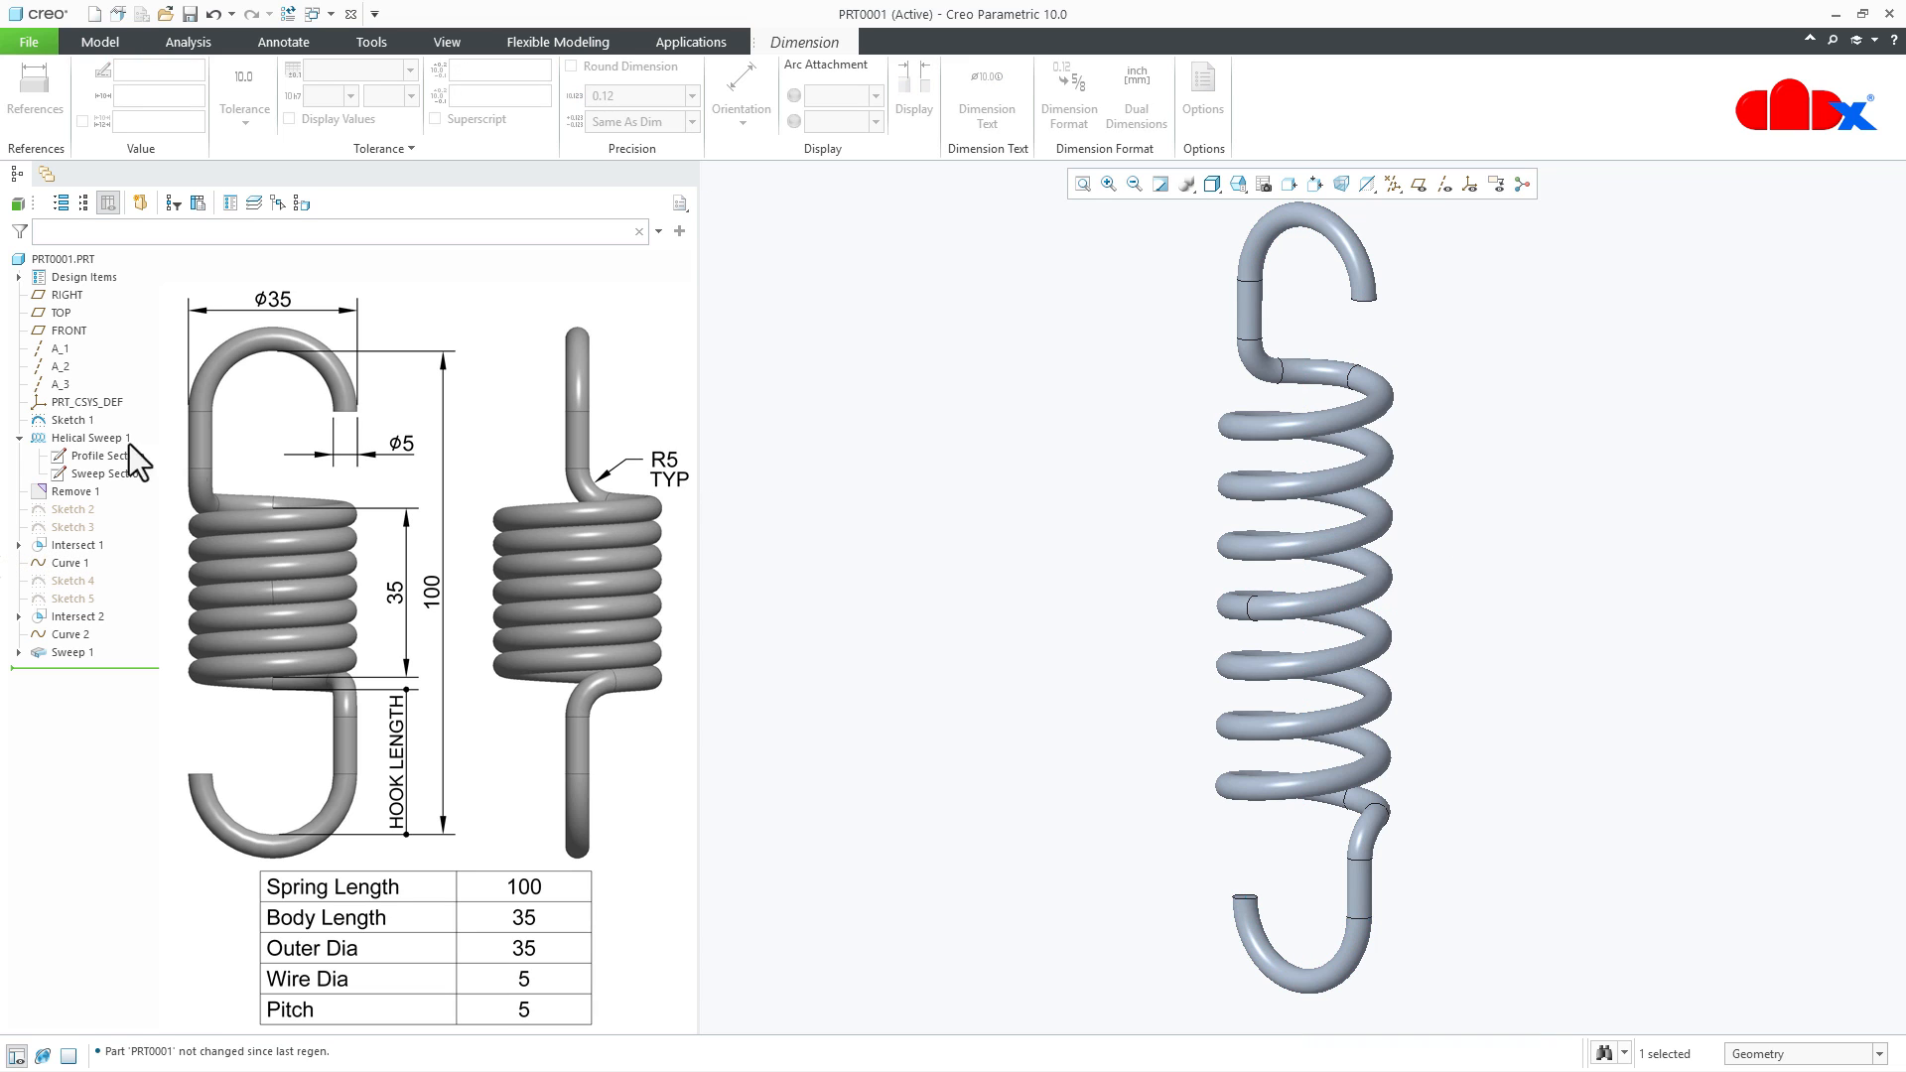
- Set the first hook sketch's spring_length dimension to 100, regenerate the part and inspect the spring from the default orientation and the front
click(59, 421)
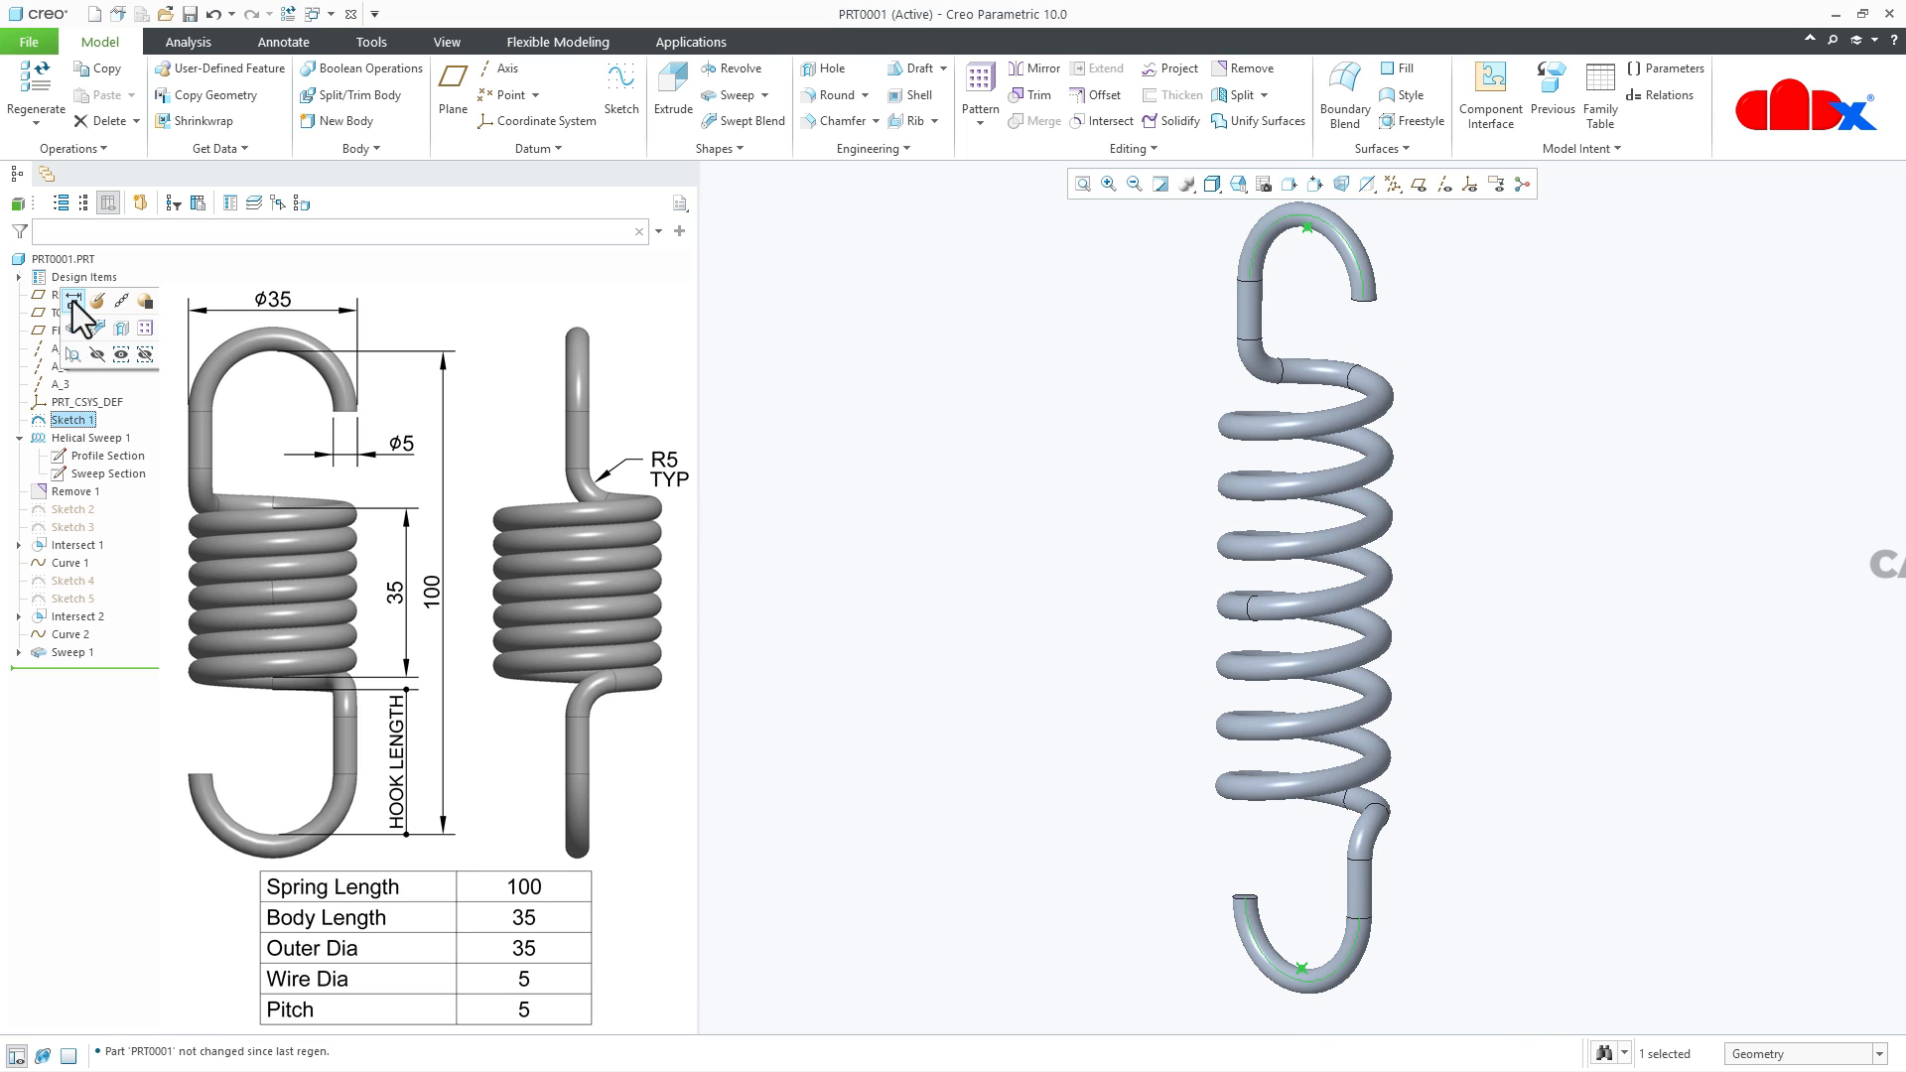
double_click(1417, 344)
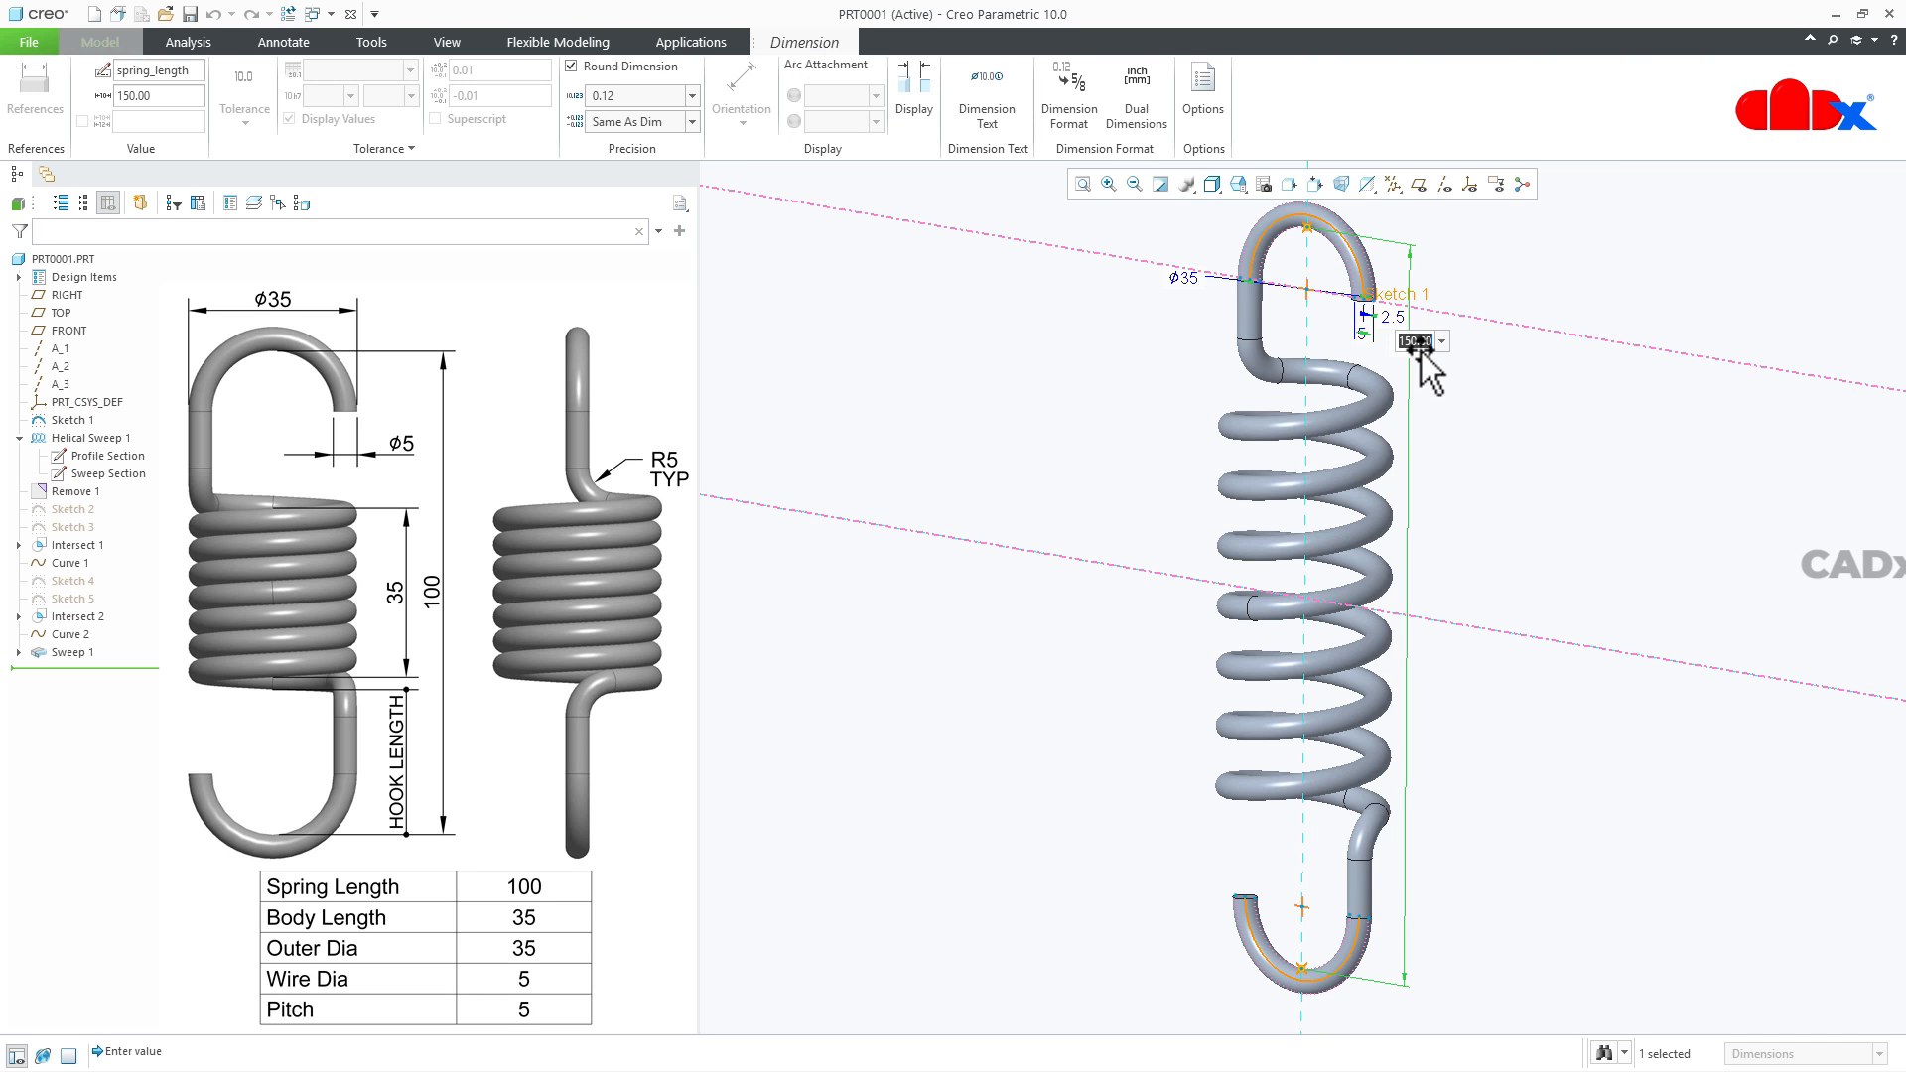
text(100)
key(Return)
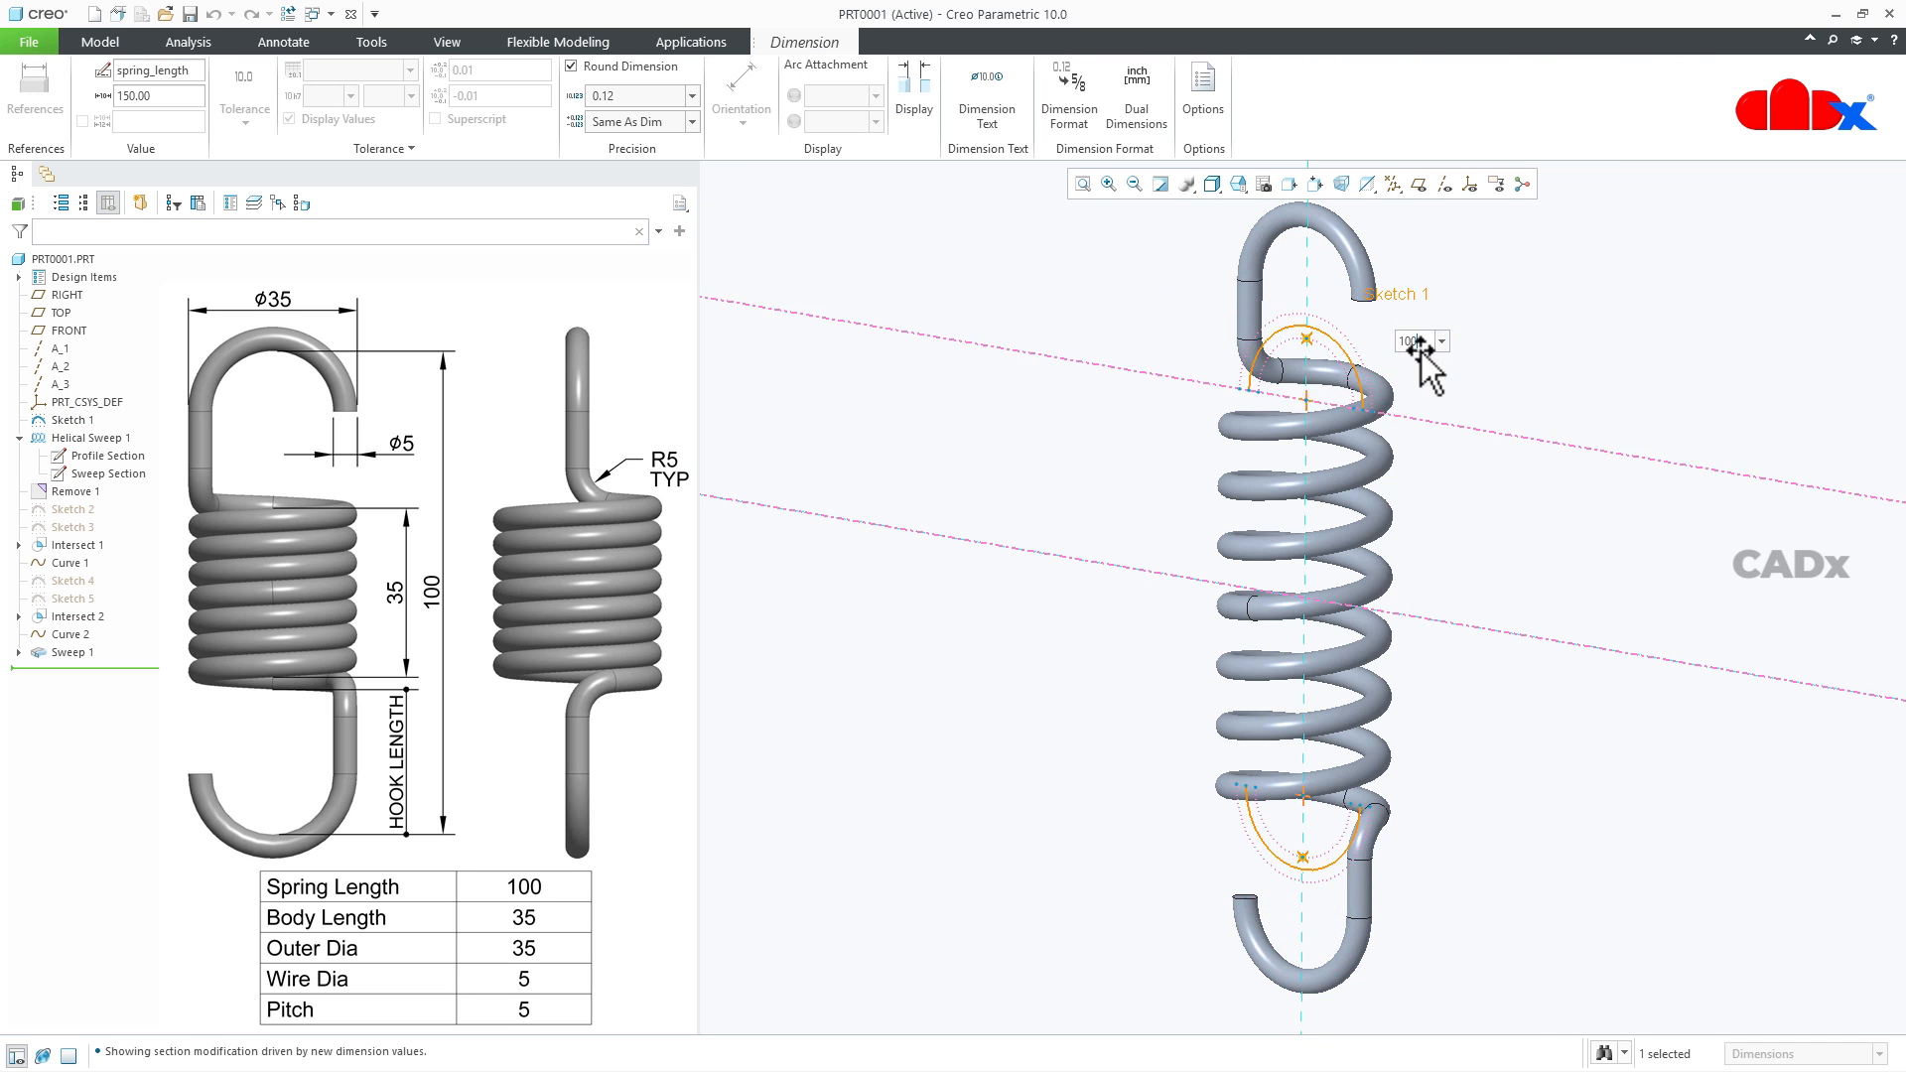
key(ctrl+g)
key(ctrl+d)
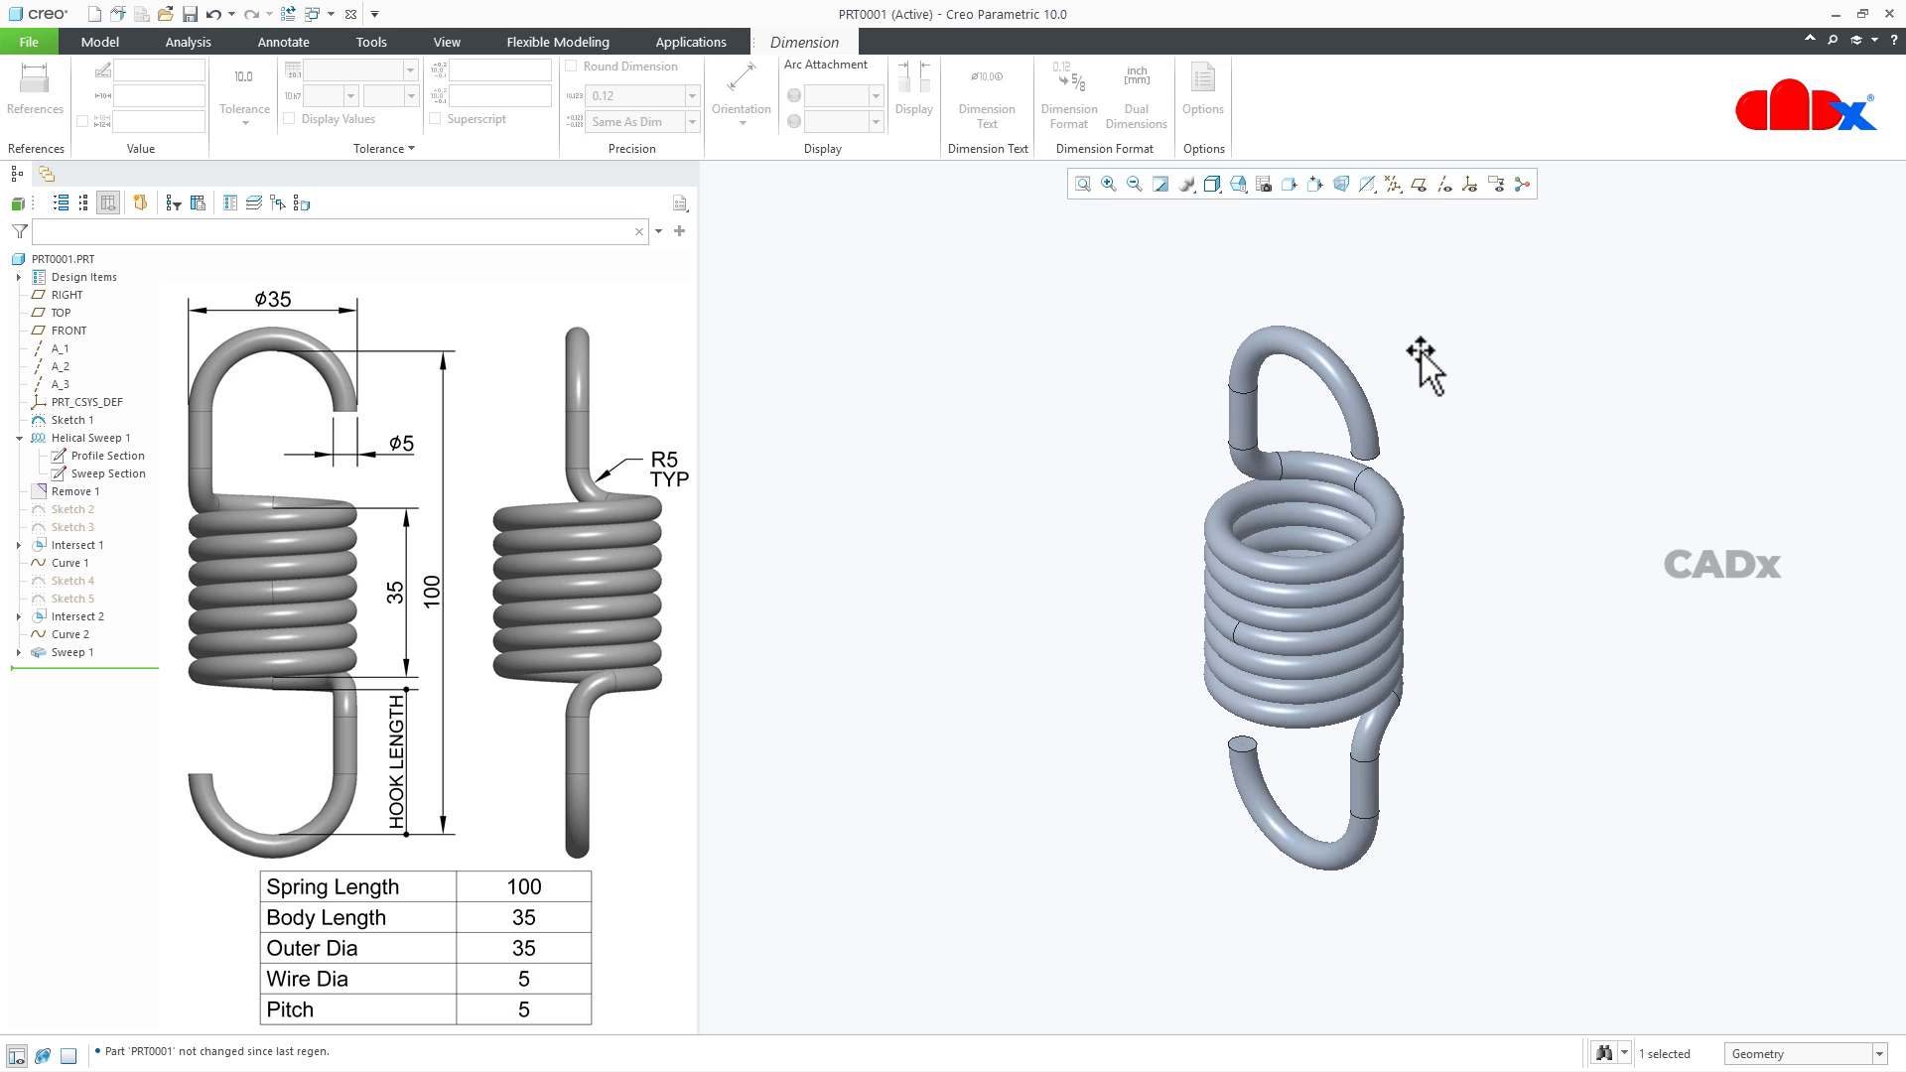
click(1450, 645)
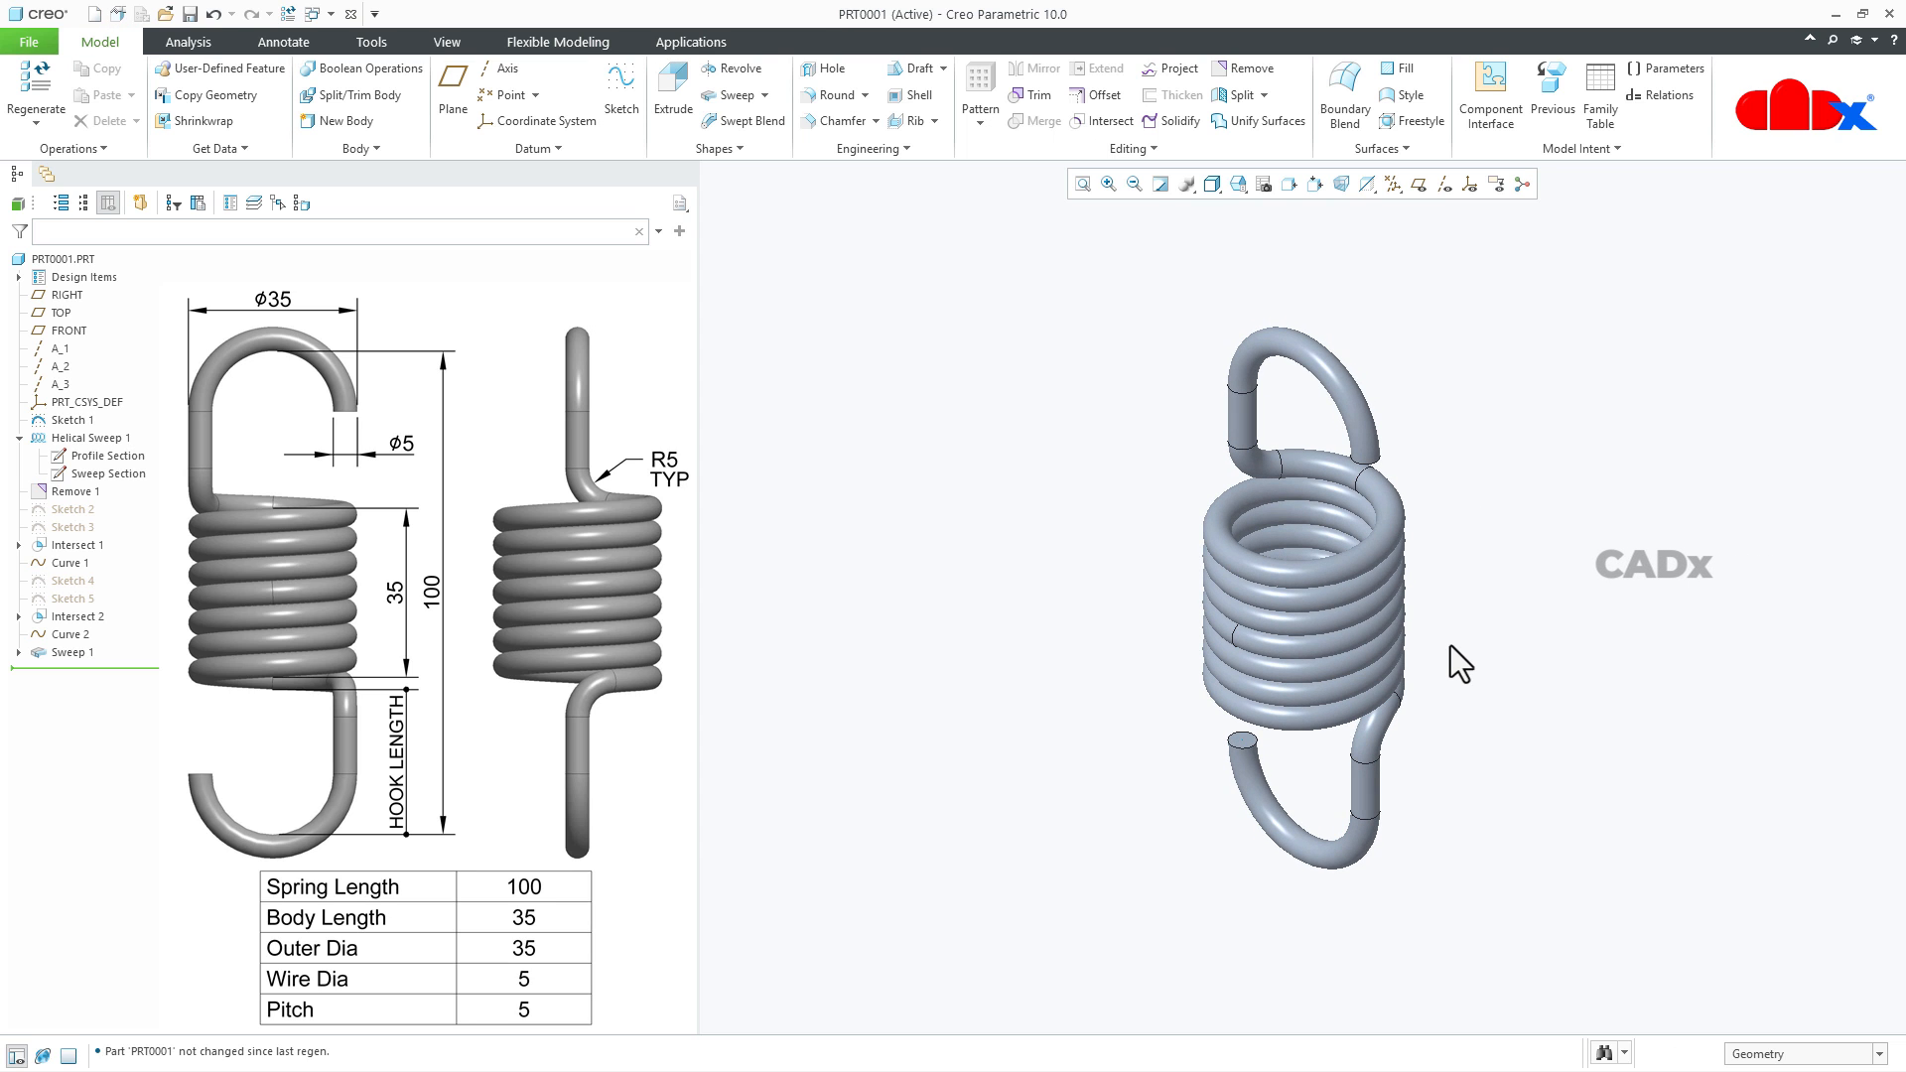
mouse_move(1389, 659)
middle_down()
mouse_move(1518, 776)
mouse_move(1519, 695)
mouse_move(1540, 719)
mouse_move(1505, 711)
mouse_move(1499, 748)
middle_up()
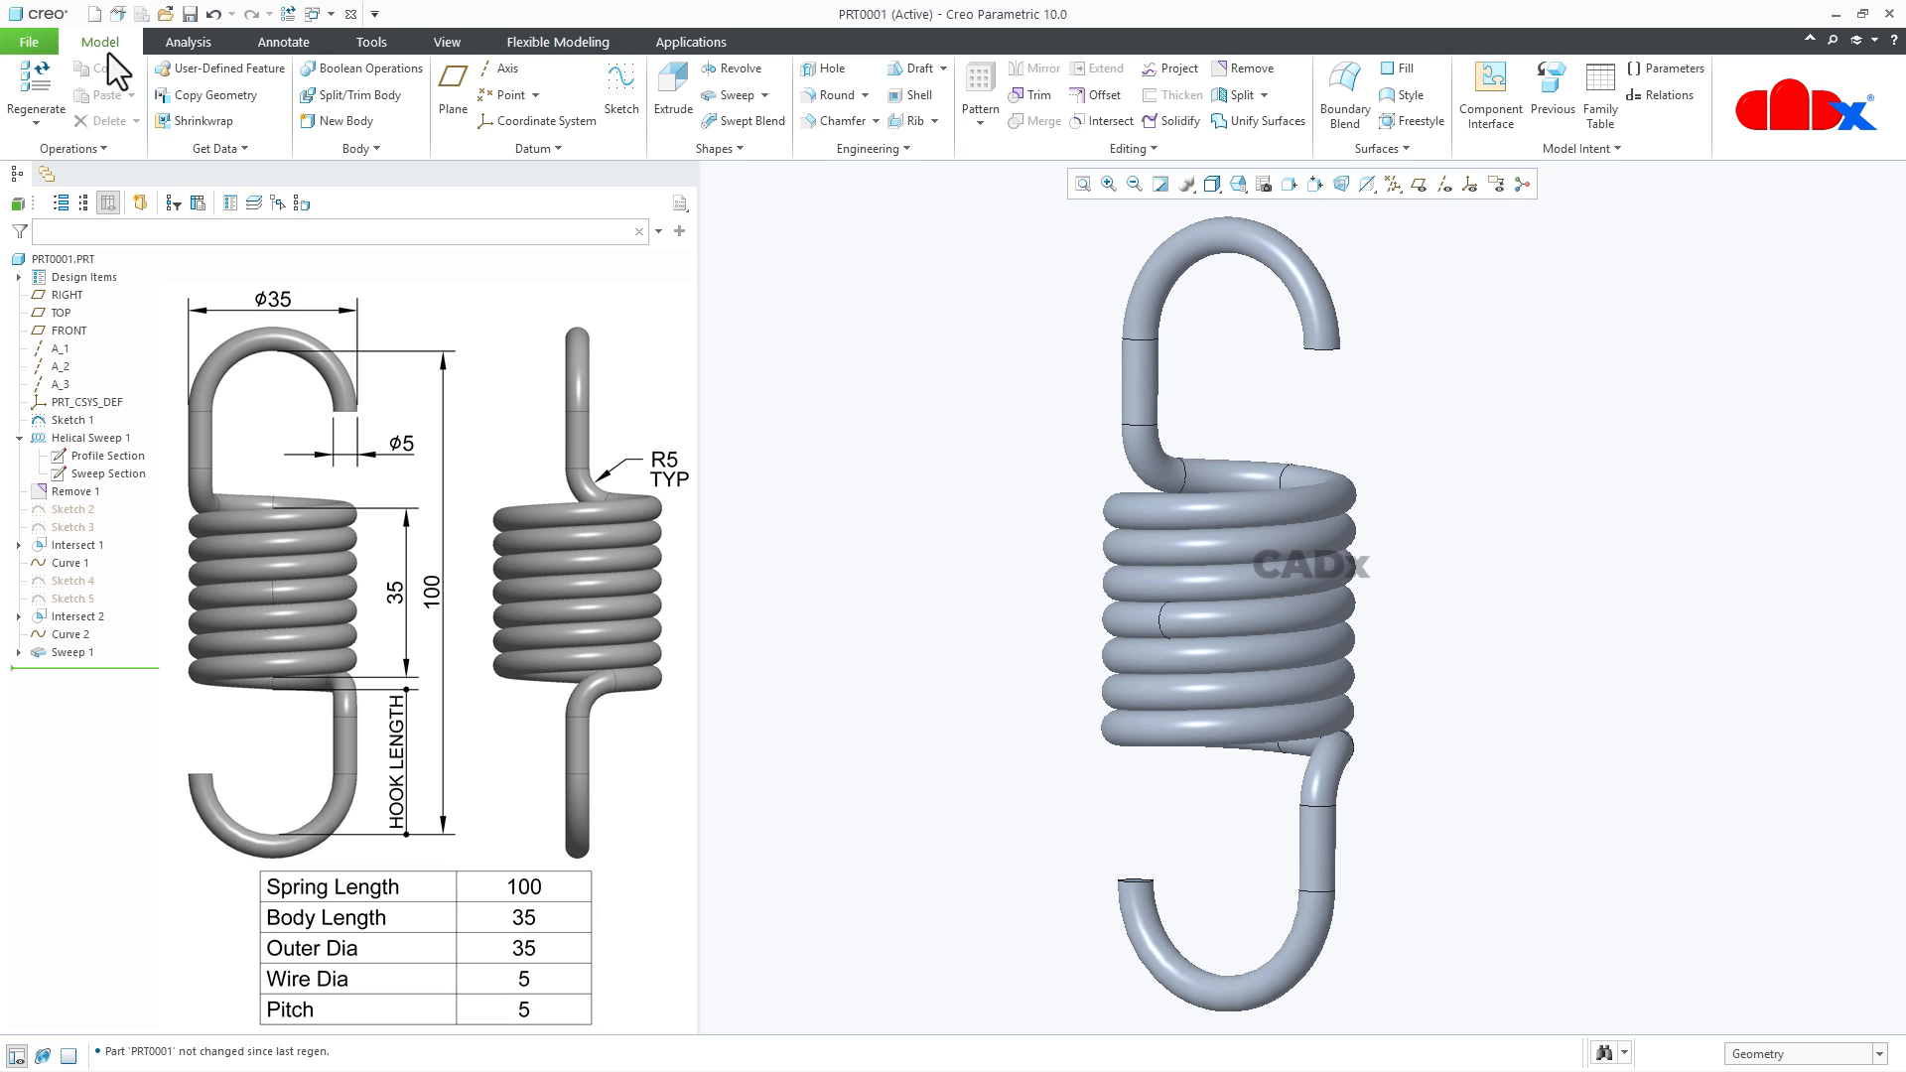
- Create a new design assembly named asm0001 using the default template
click(94, 14)
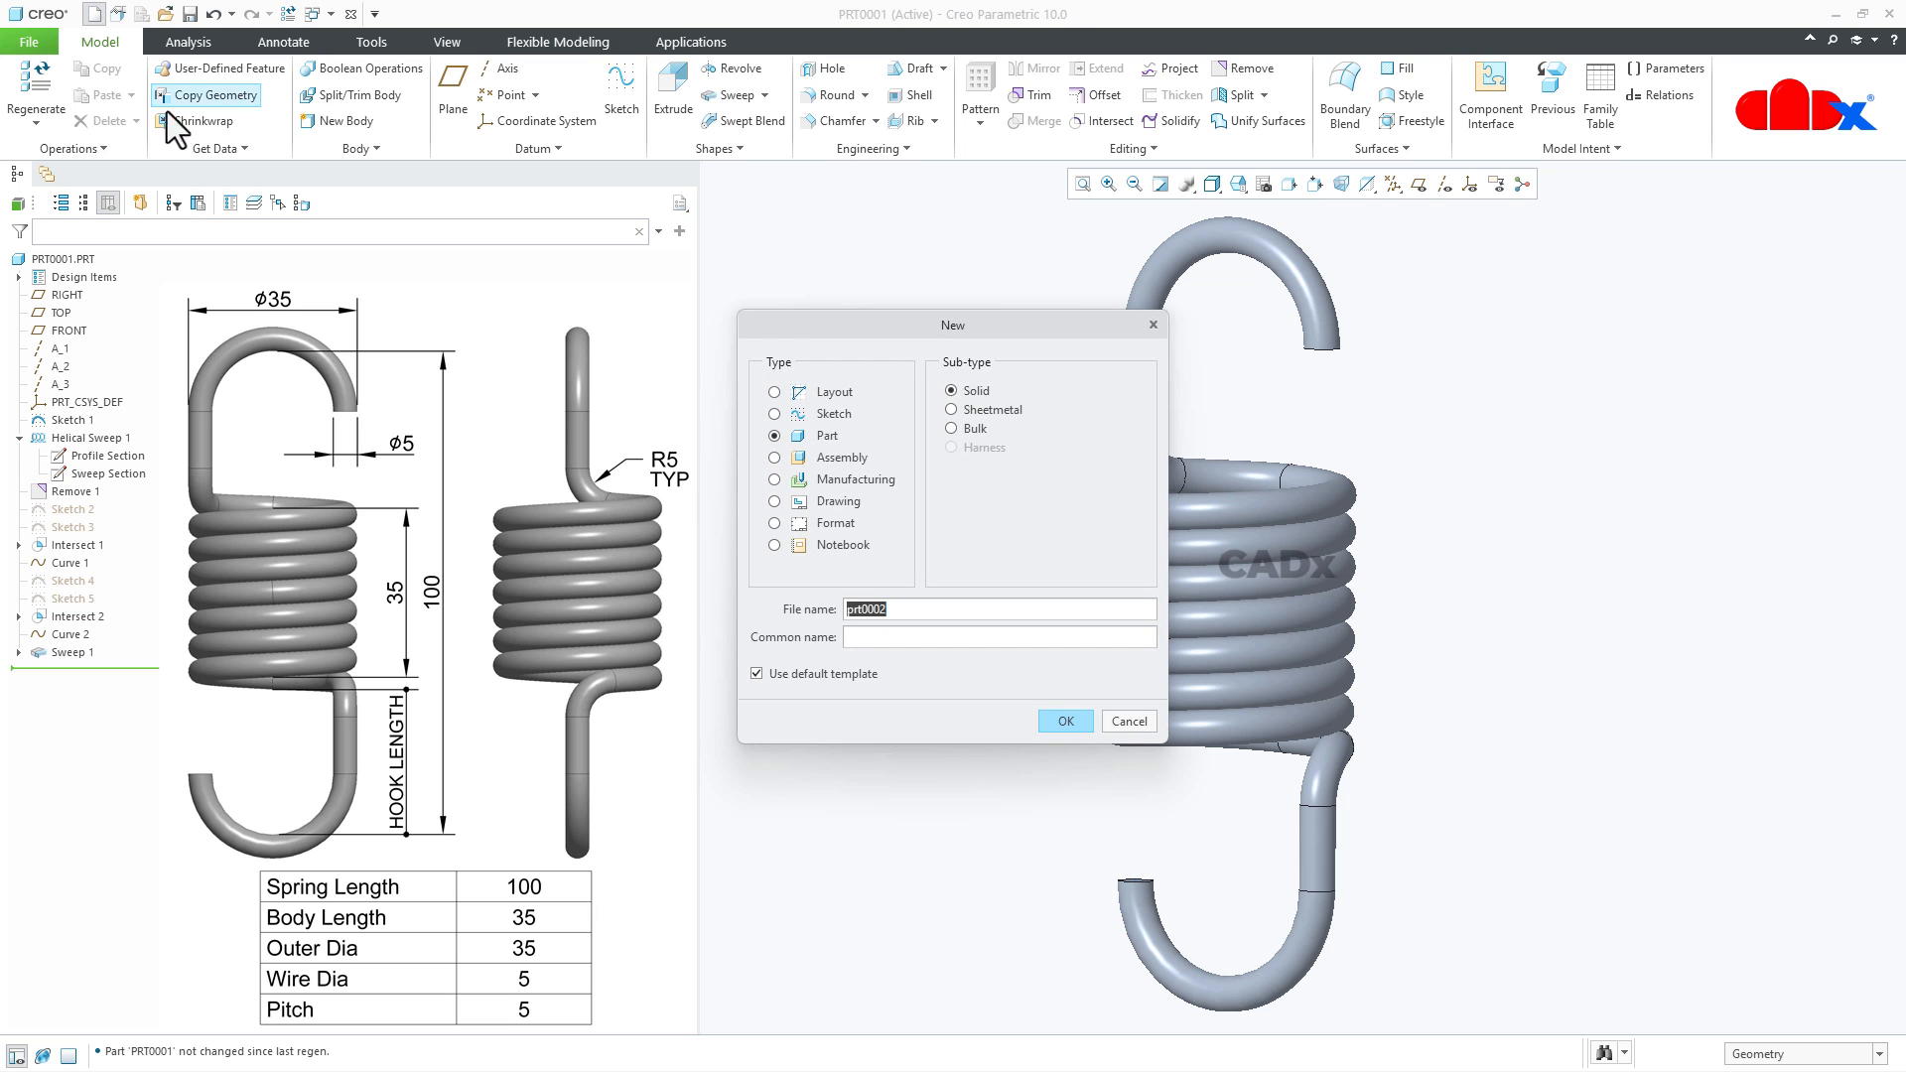
click(773, 459)
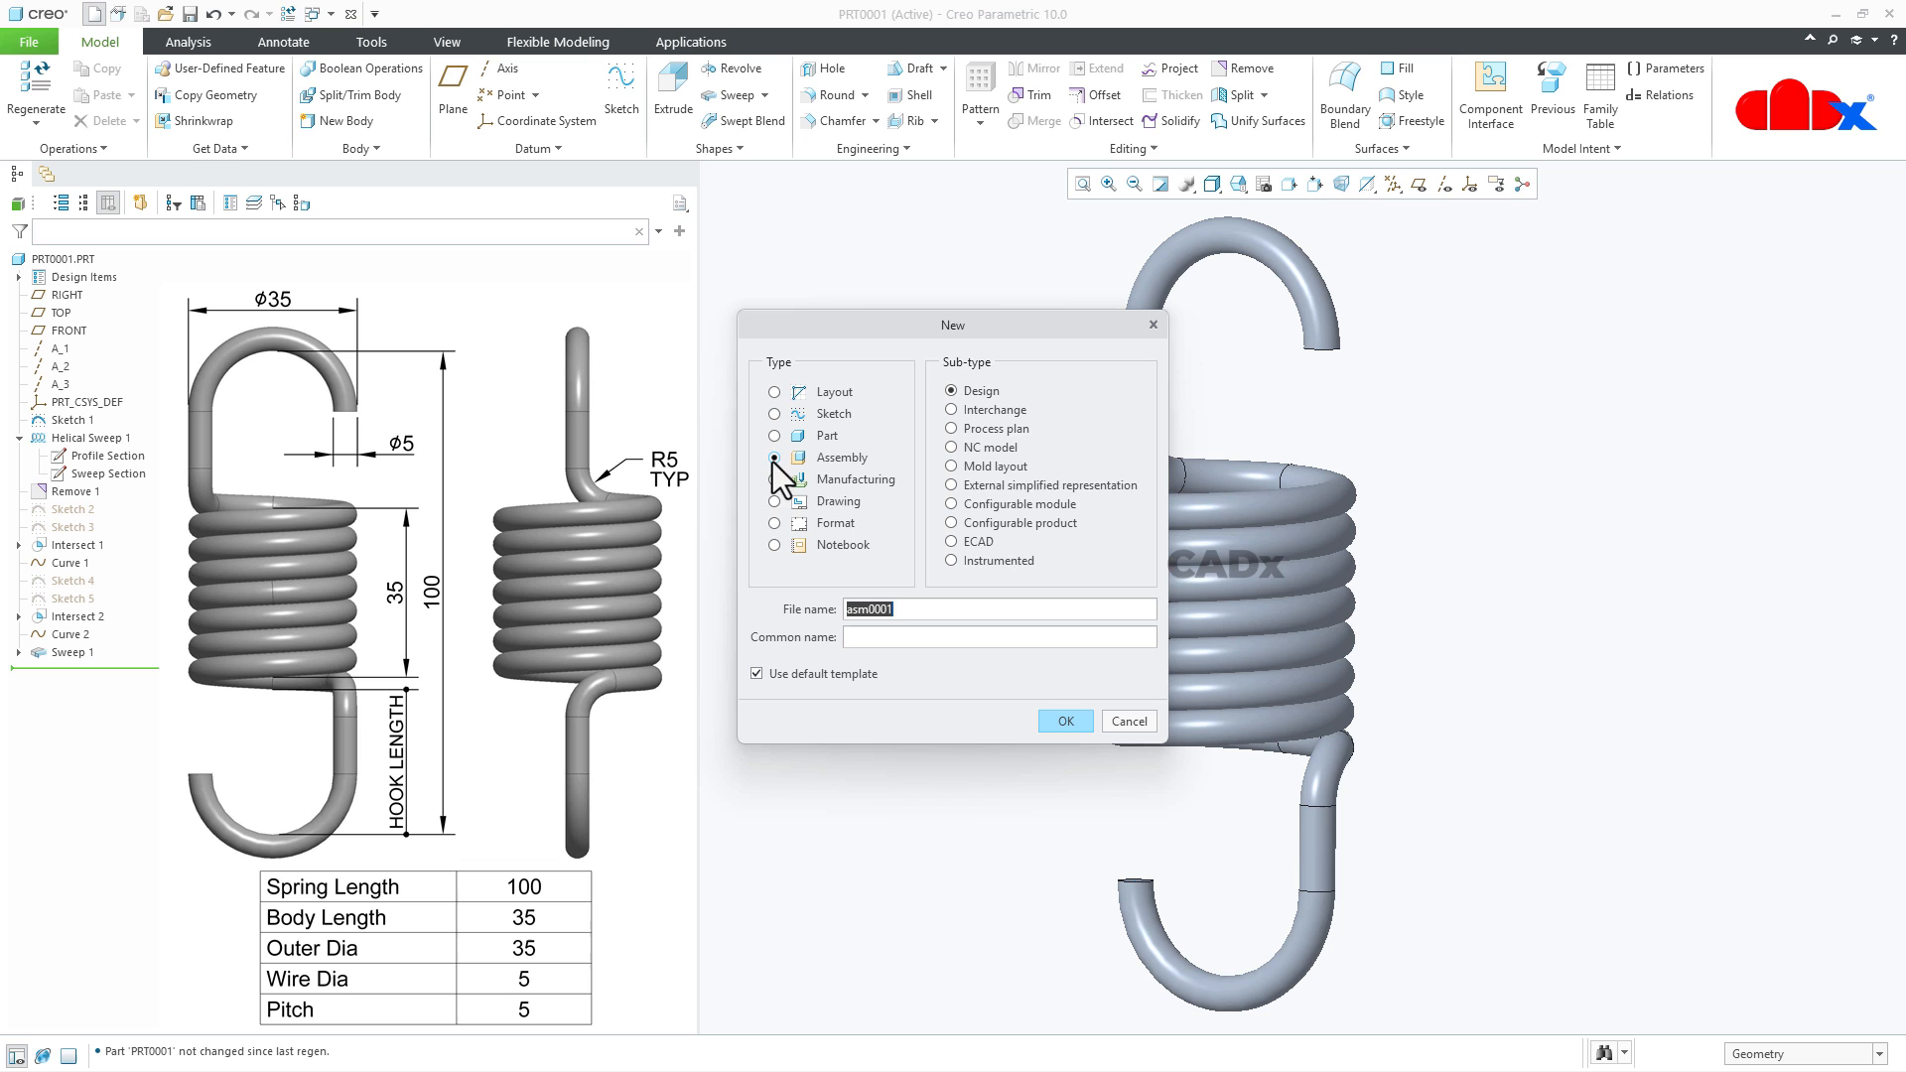
click(1072, 722)
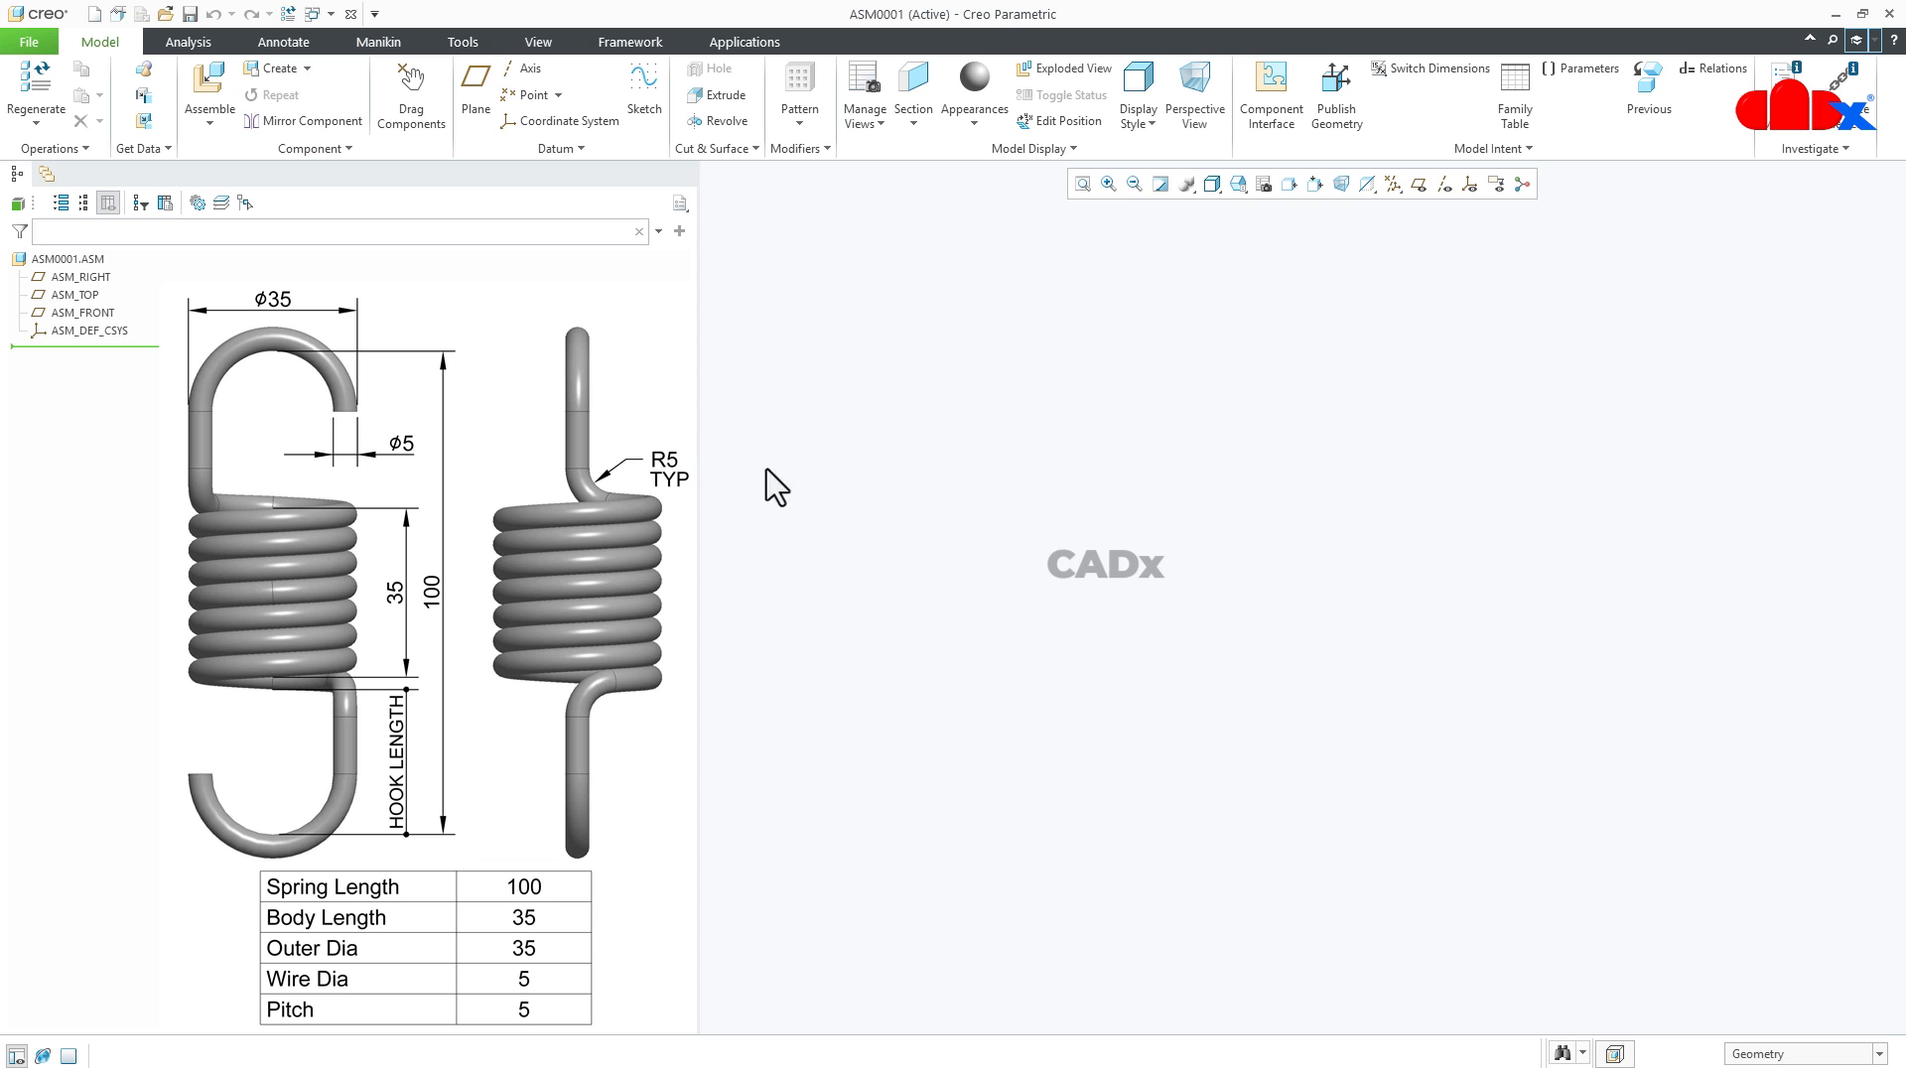
- Assemble hook-spring-holder2.prt as the first component with a Default constraint and accept its placement
click(204, 81)
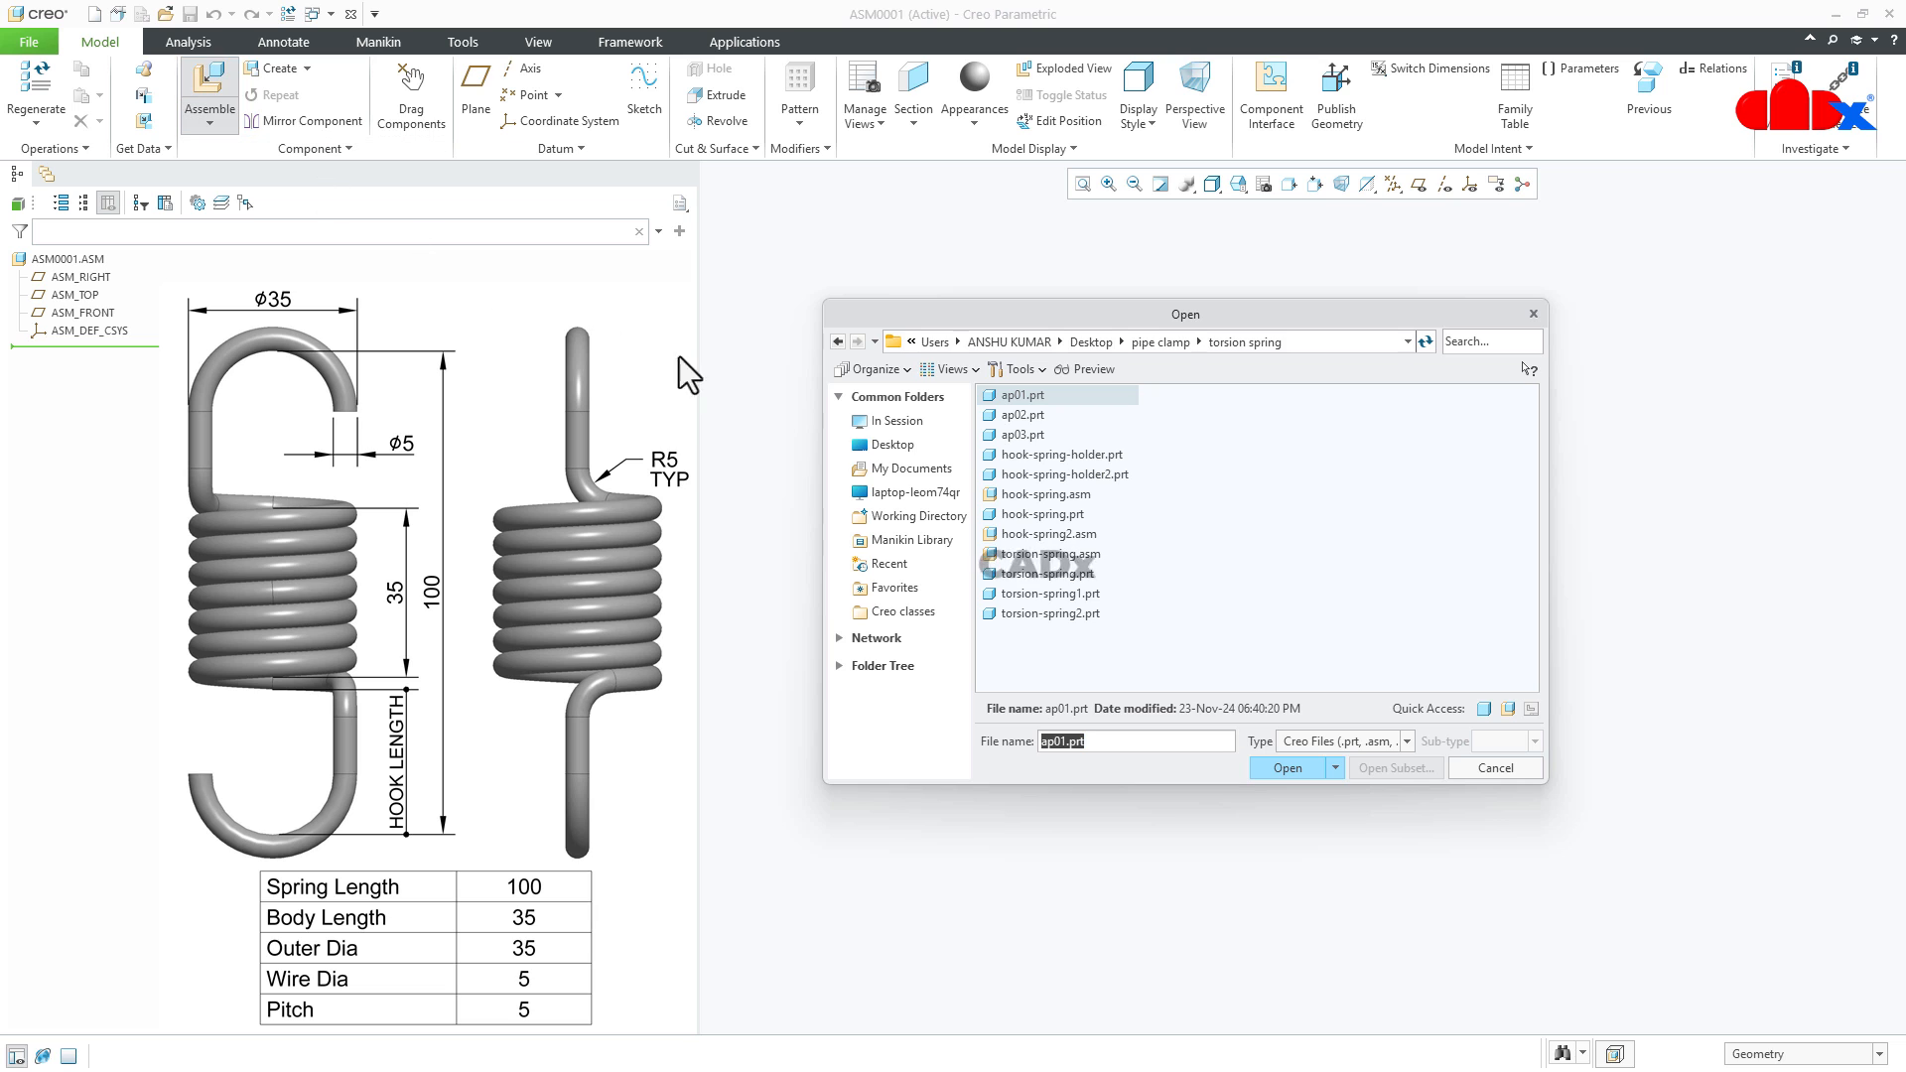
double_click(1078, 474)
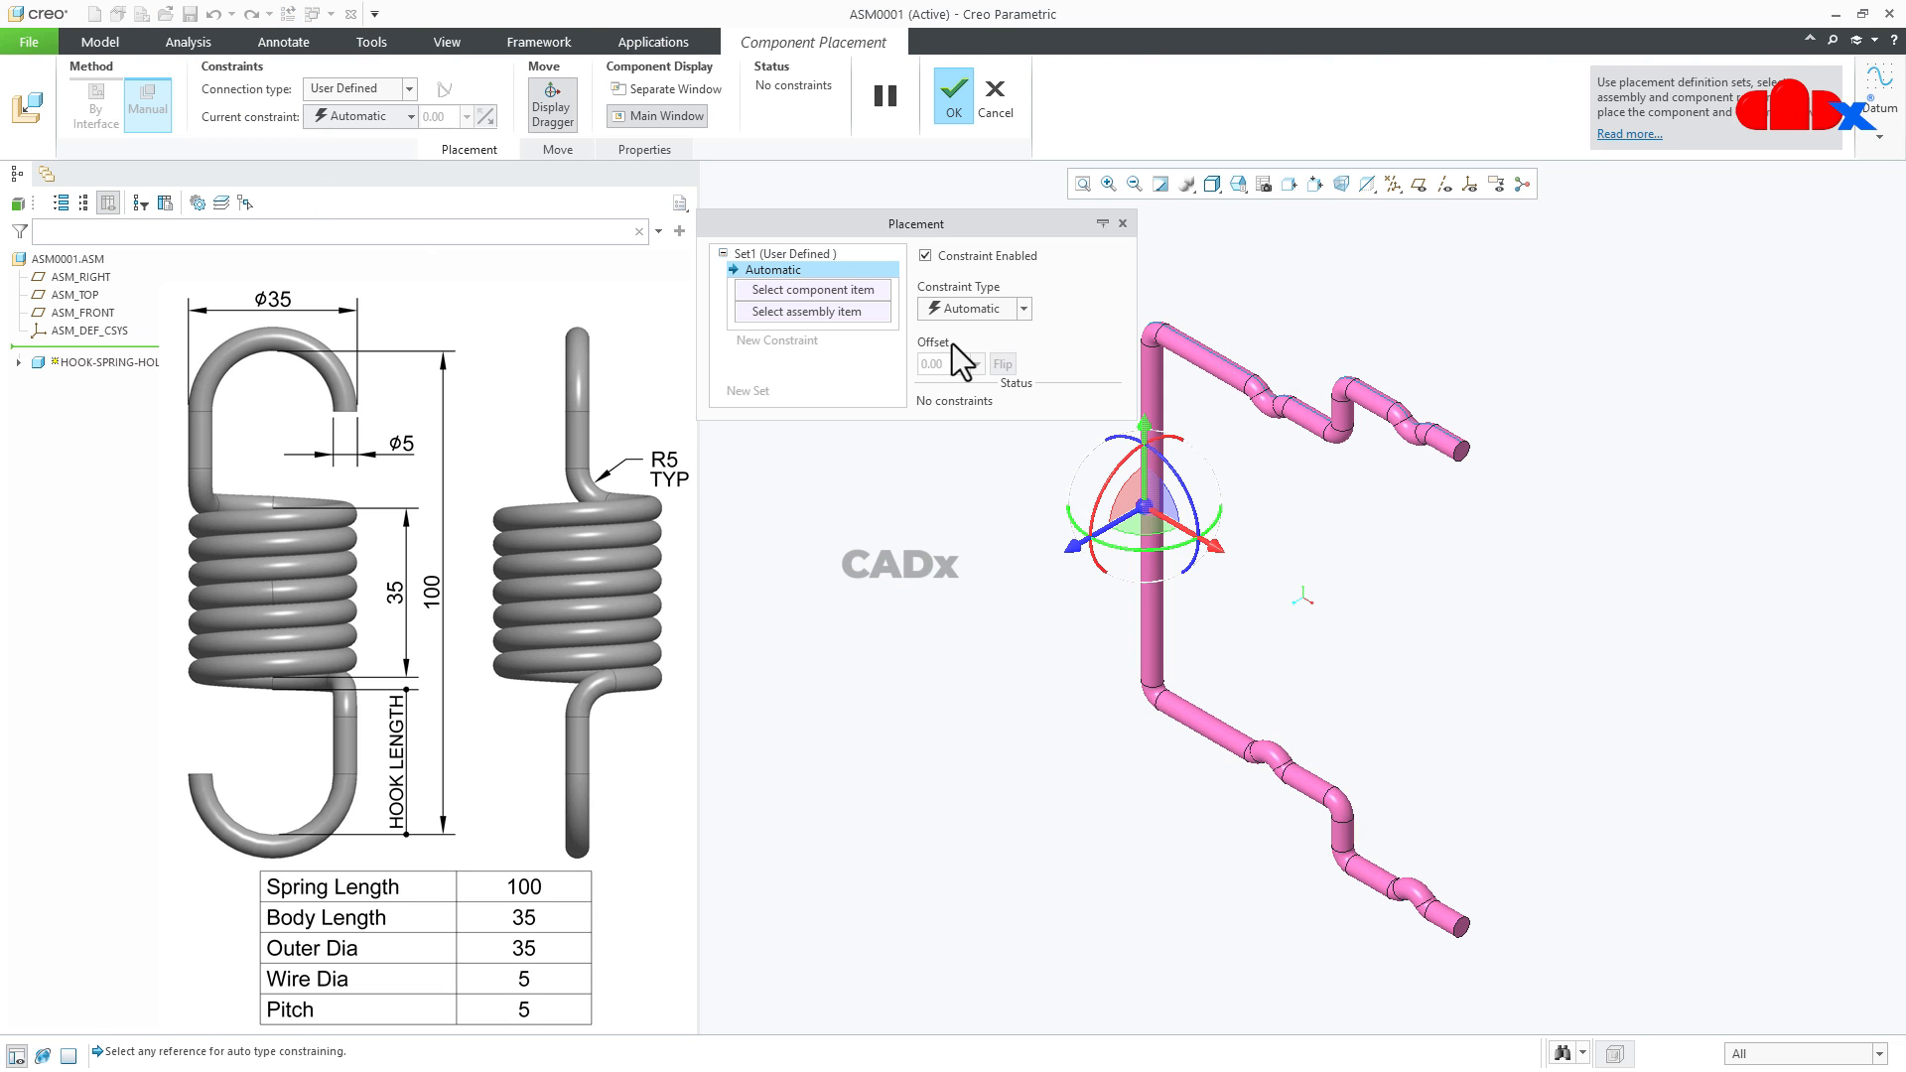
click(963, 309)
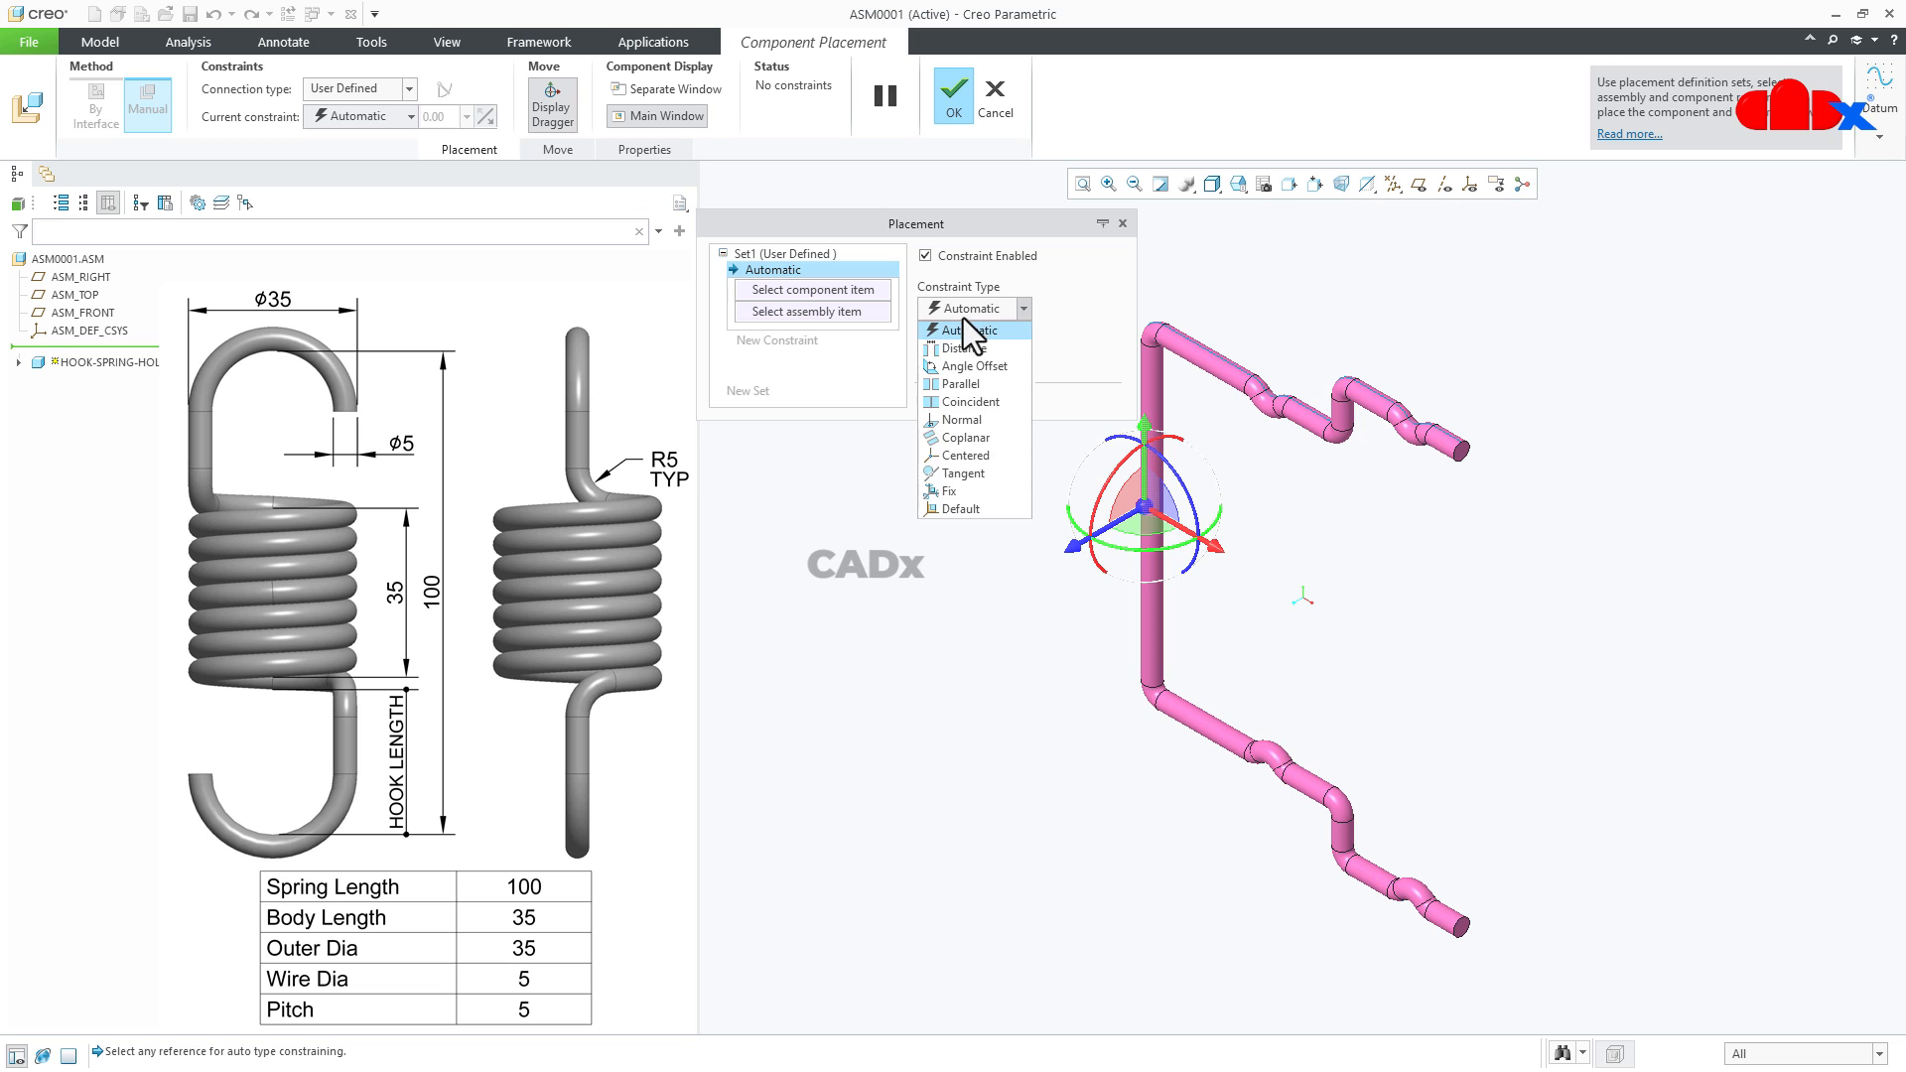
click(956, 508)
click(963, 101)
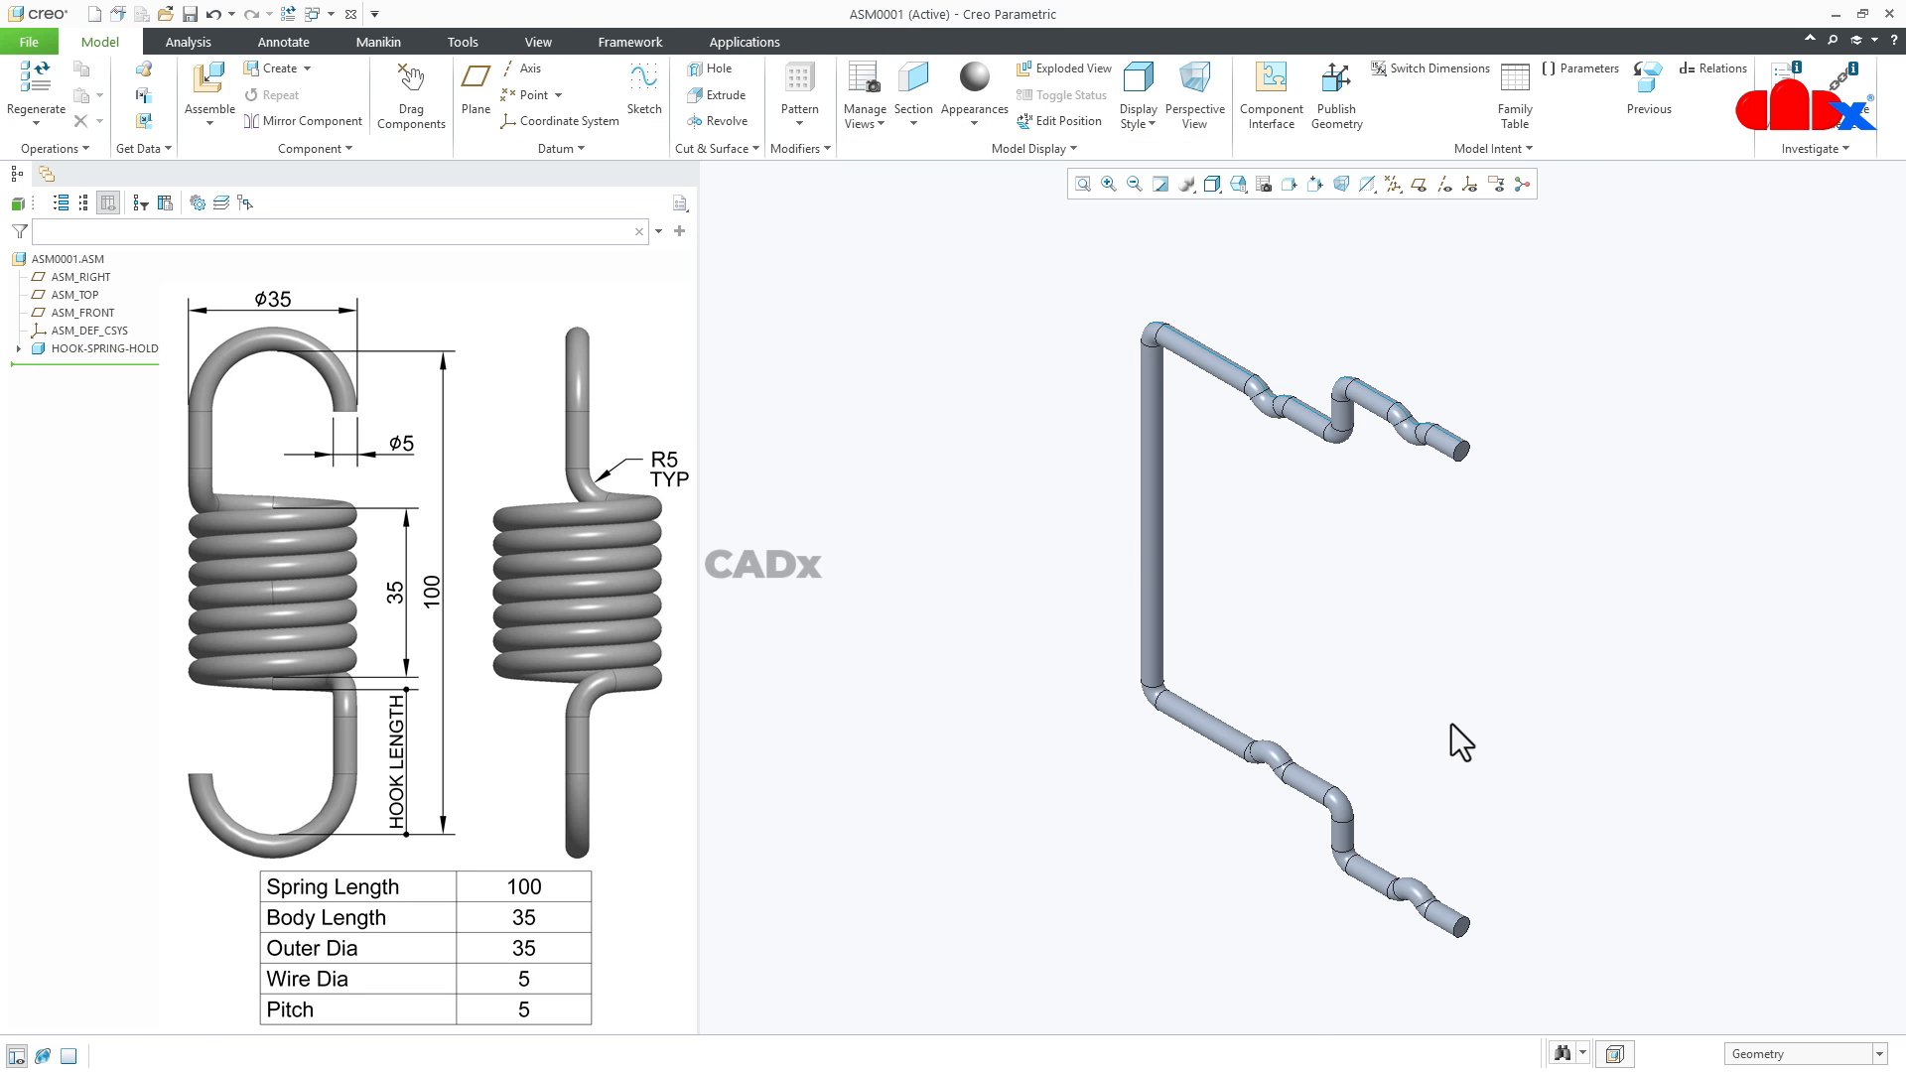
- Bring the in-session spring part prt0001.prt into the assembly as a component for placement
middle_drag(1396, 672, 1467, 607)
scroll(1099, 791, up, 2)
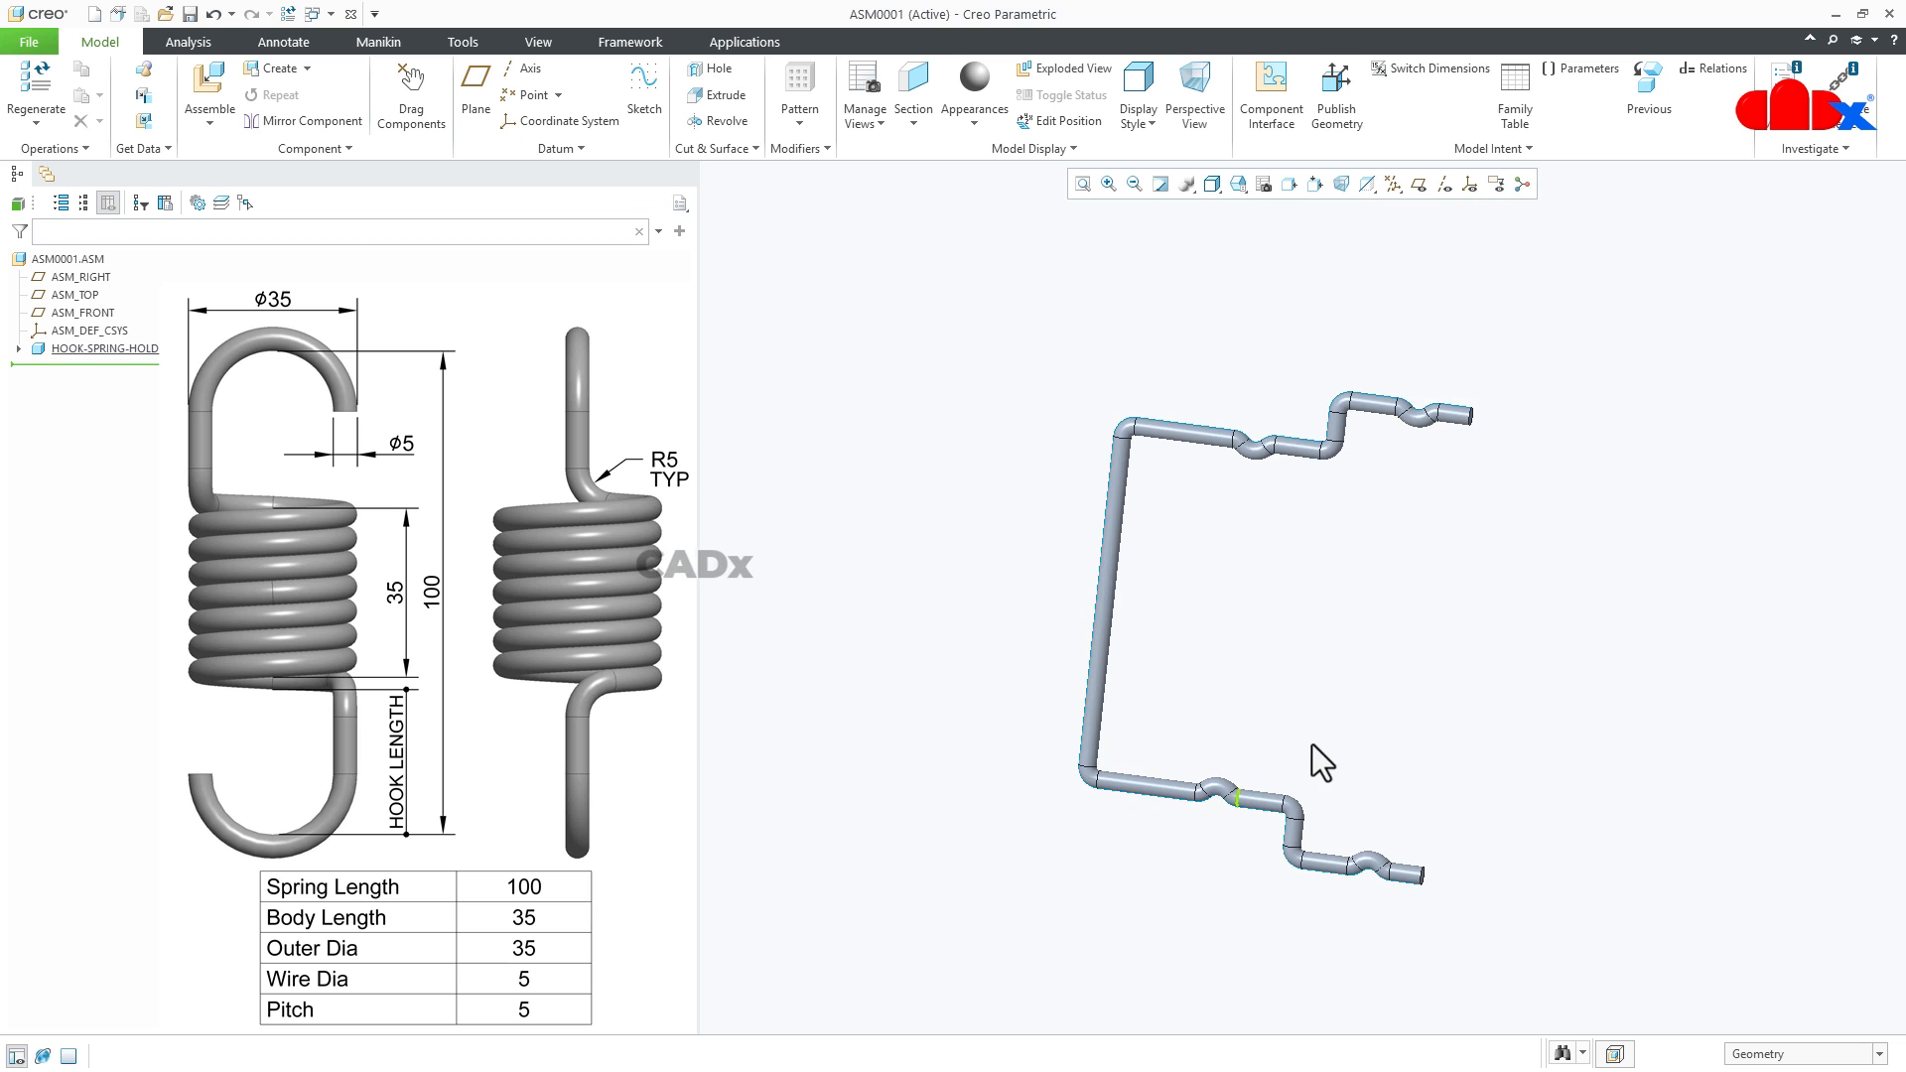
shift+middle_drag(1322, 728, 1320, 834)
middle_drag(1009, 849, 1178, 862)
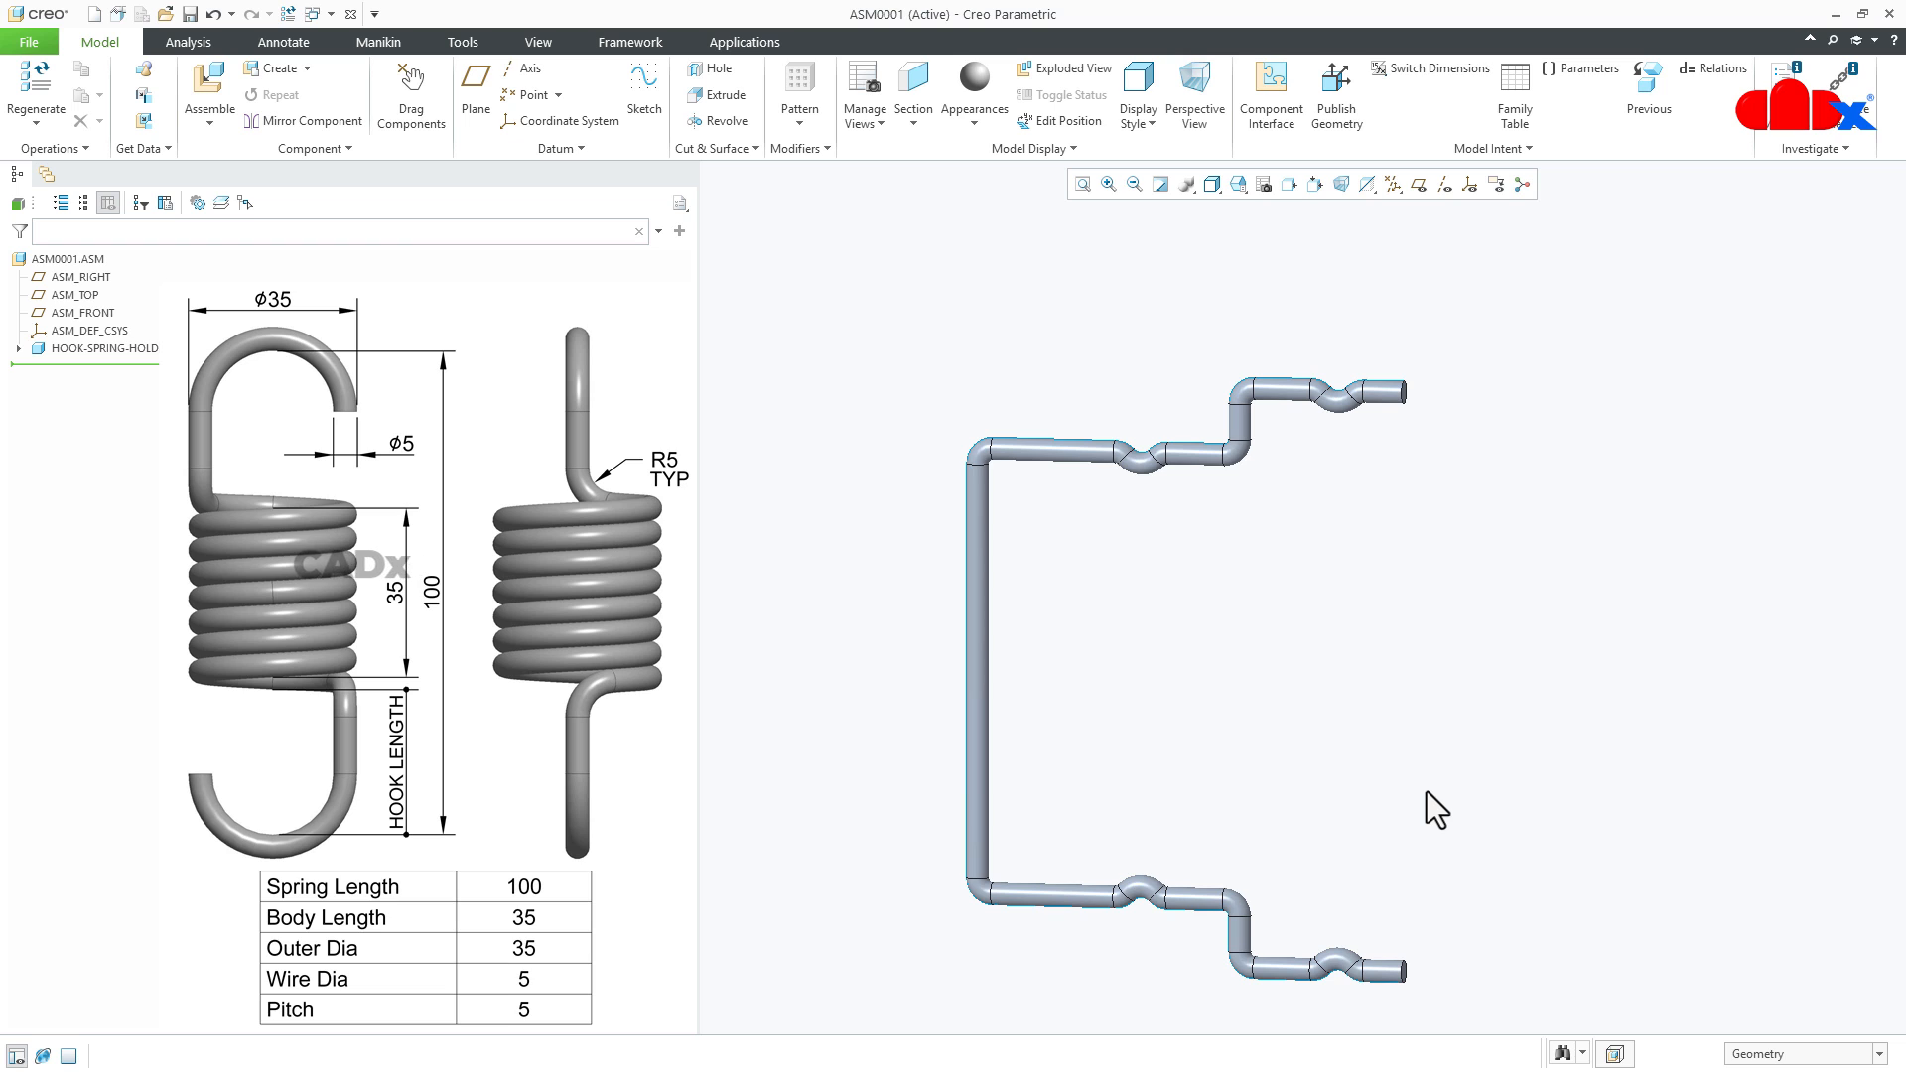
click(210, 86)
click(882, 423)
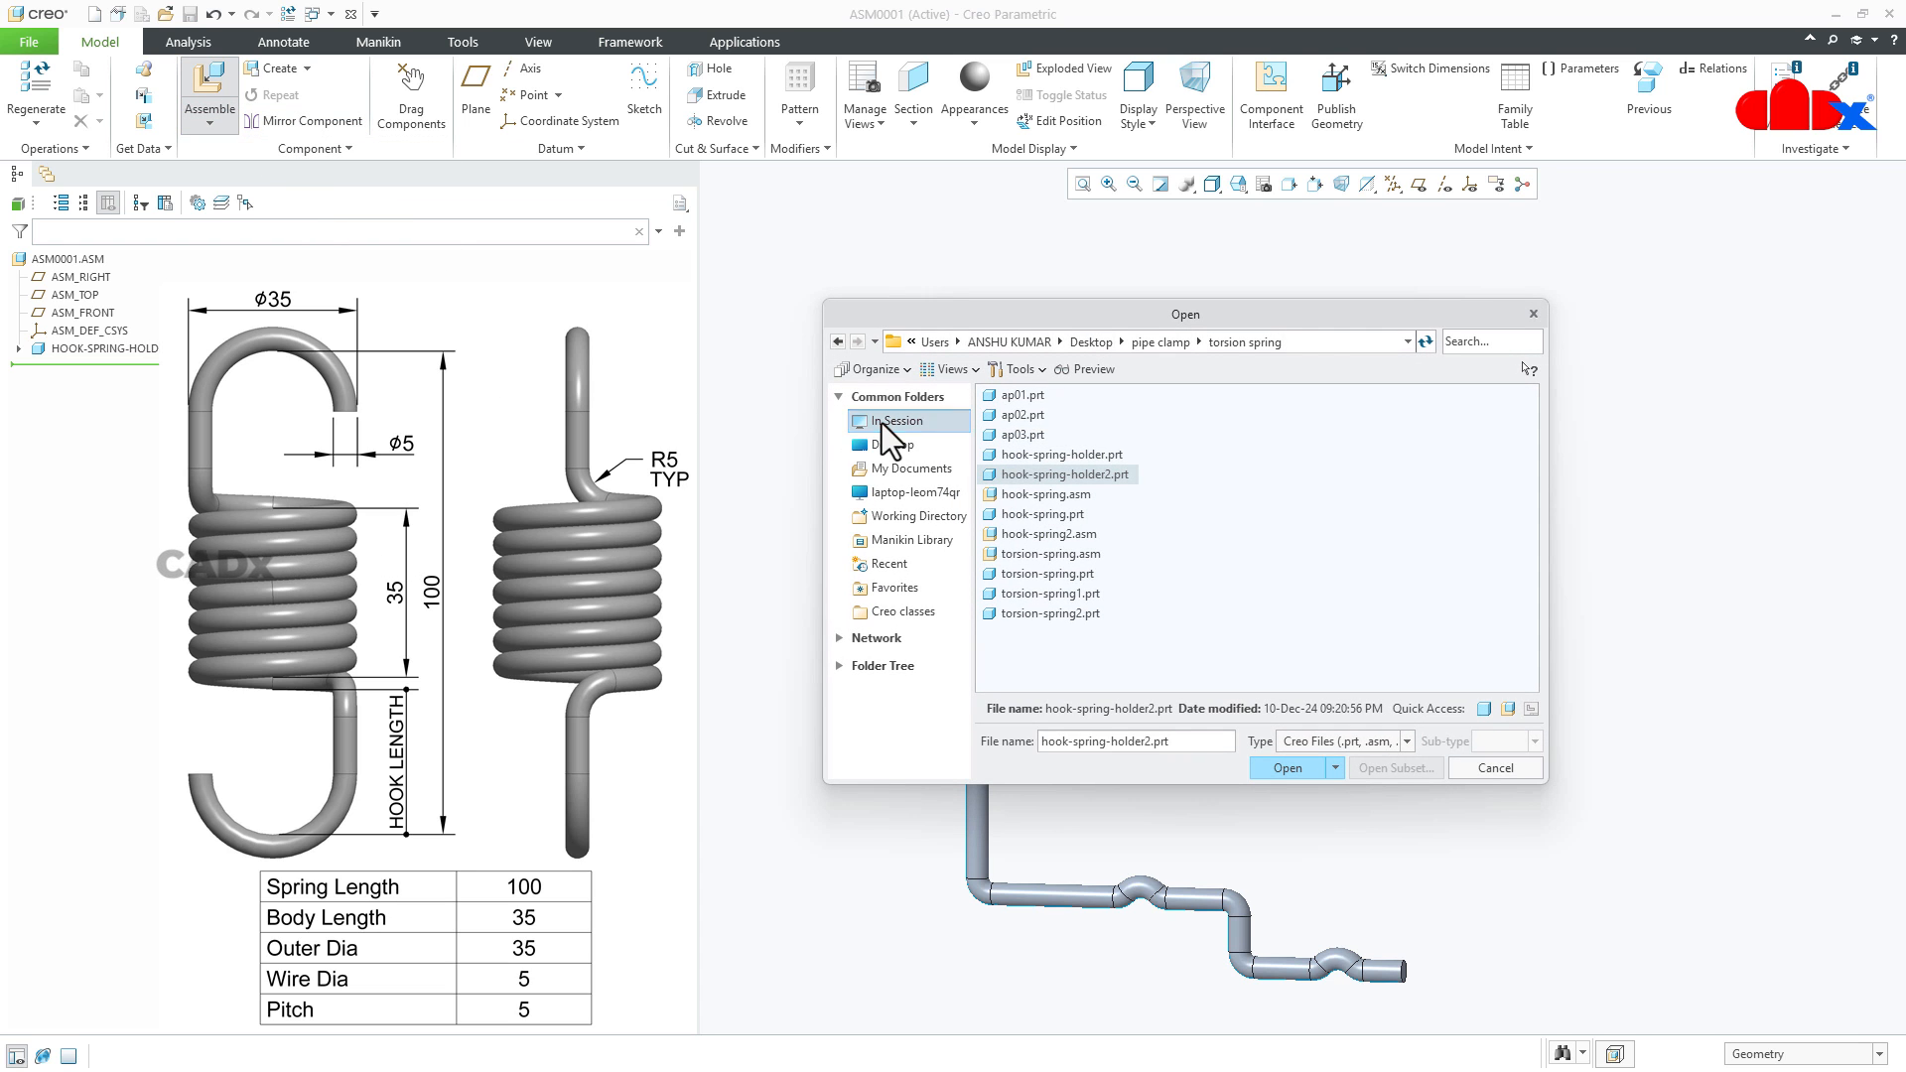
click(1021, 514)
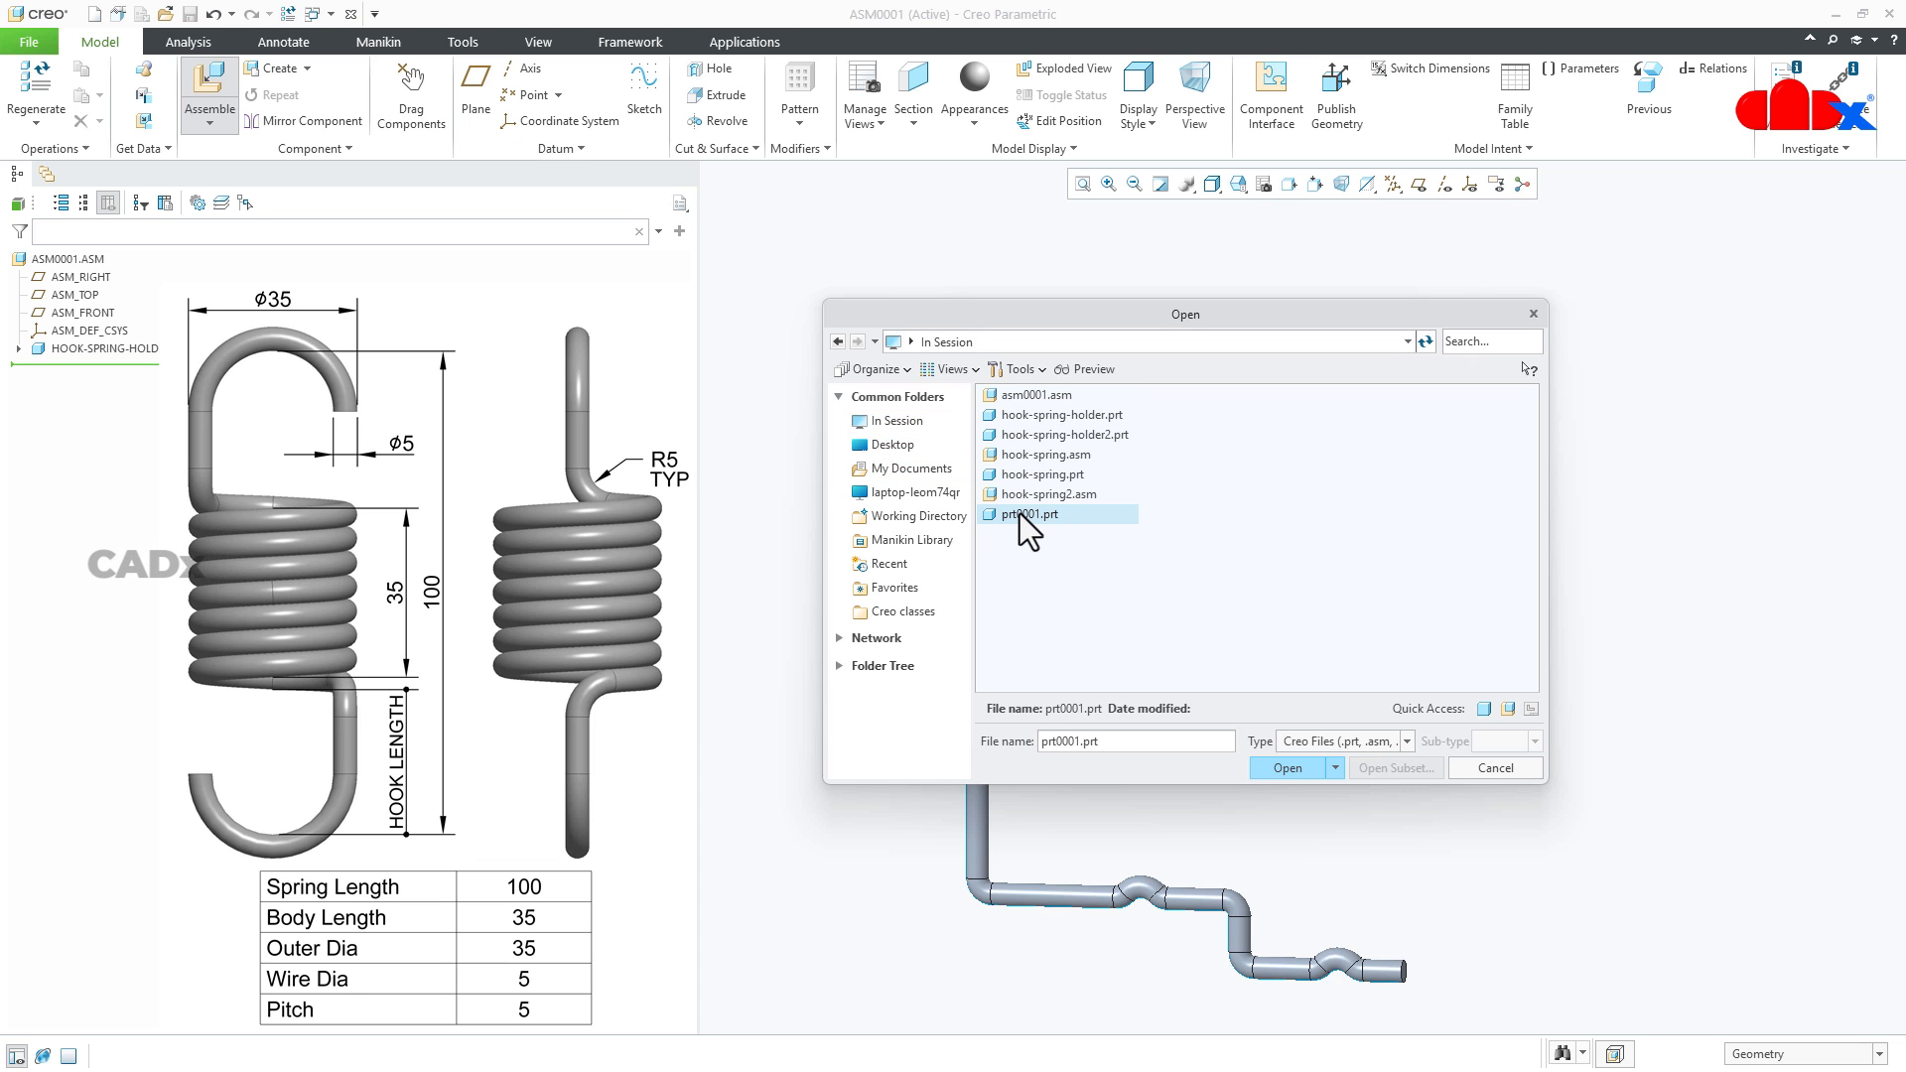
click(1295, 766)
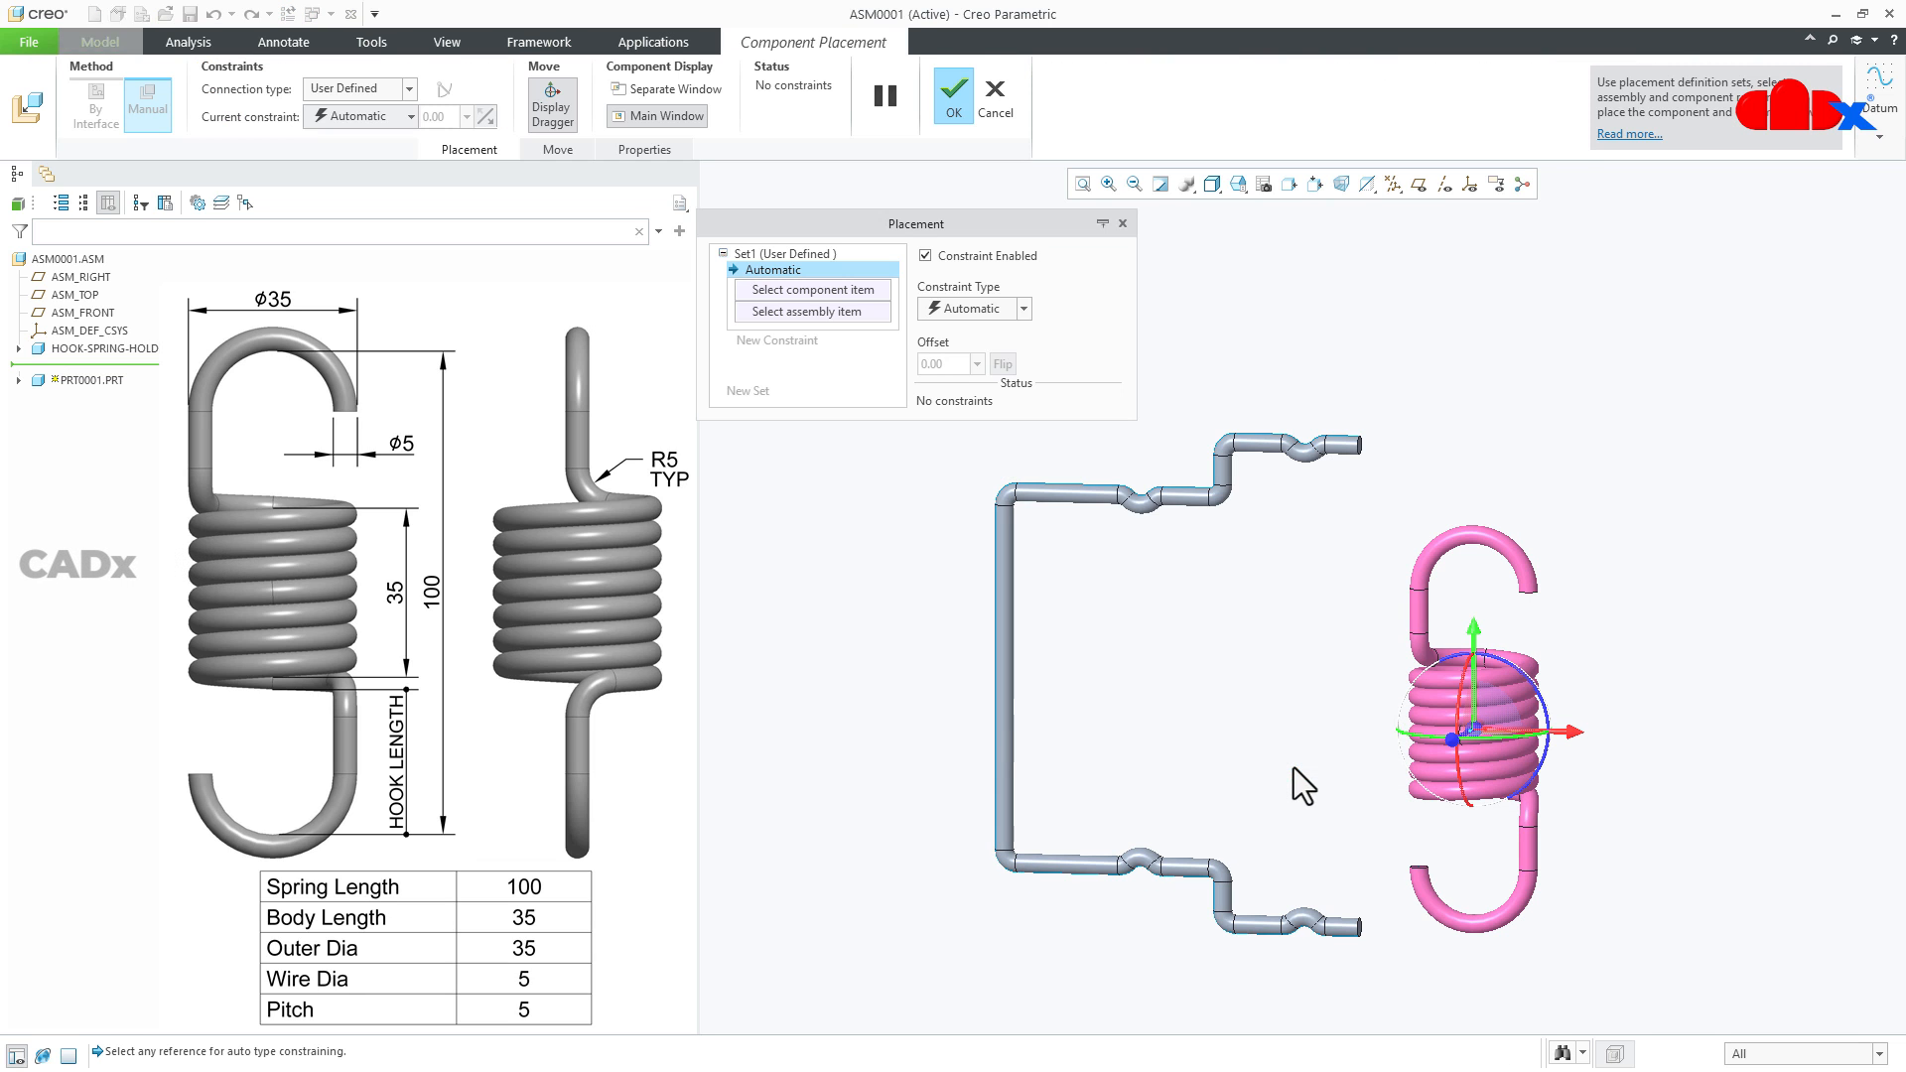
- Display datum points and make the spring's upper hook point coincident with the holder's upper inner seat point
mouse_move(1359, 754)
middle_down()
mouse_move(1331, 718)
mouse_move(1407, 799)
mouse_move(1408, 765)
mouse_move(1383, 765)
middle_up()
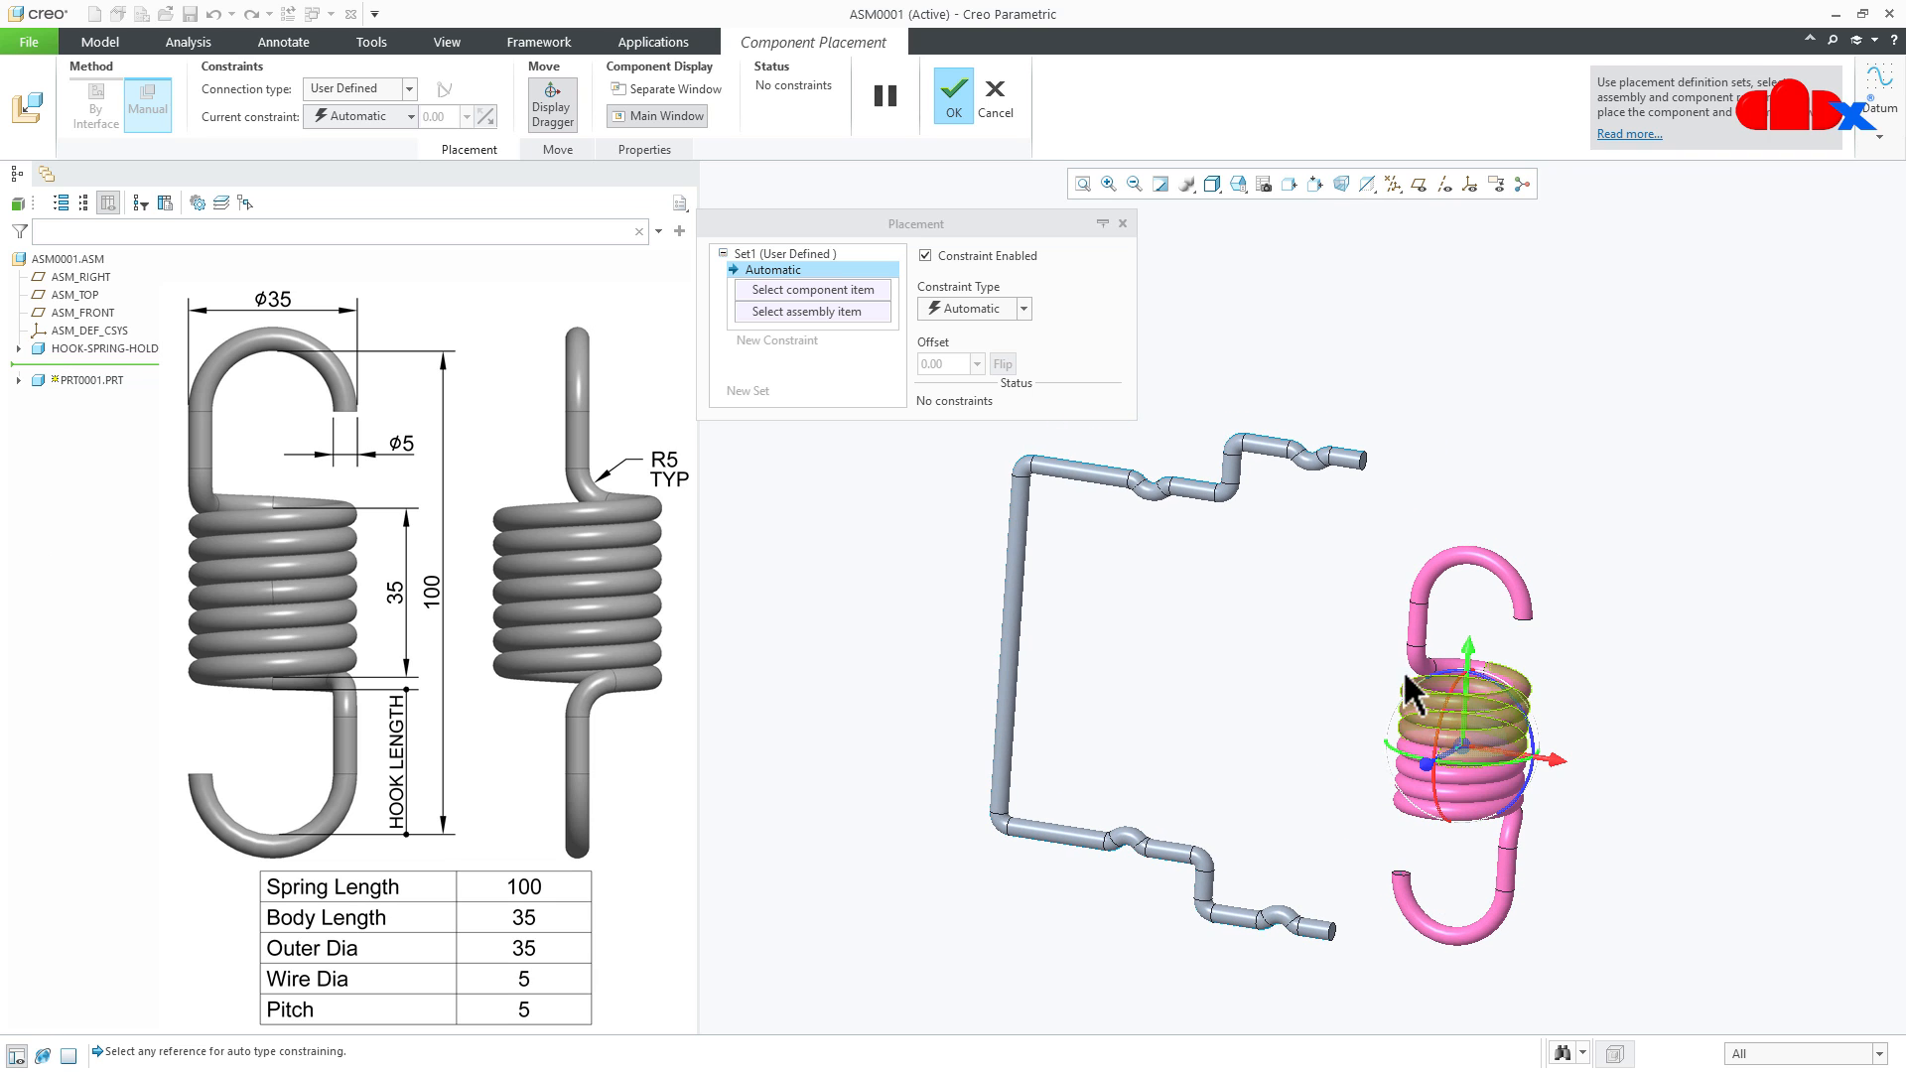
click(1393, 184)
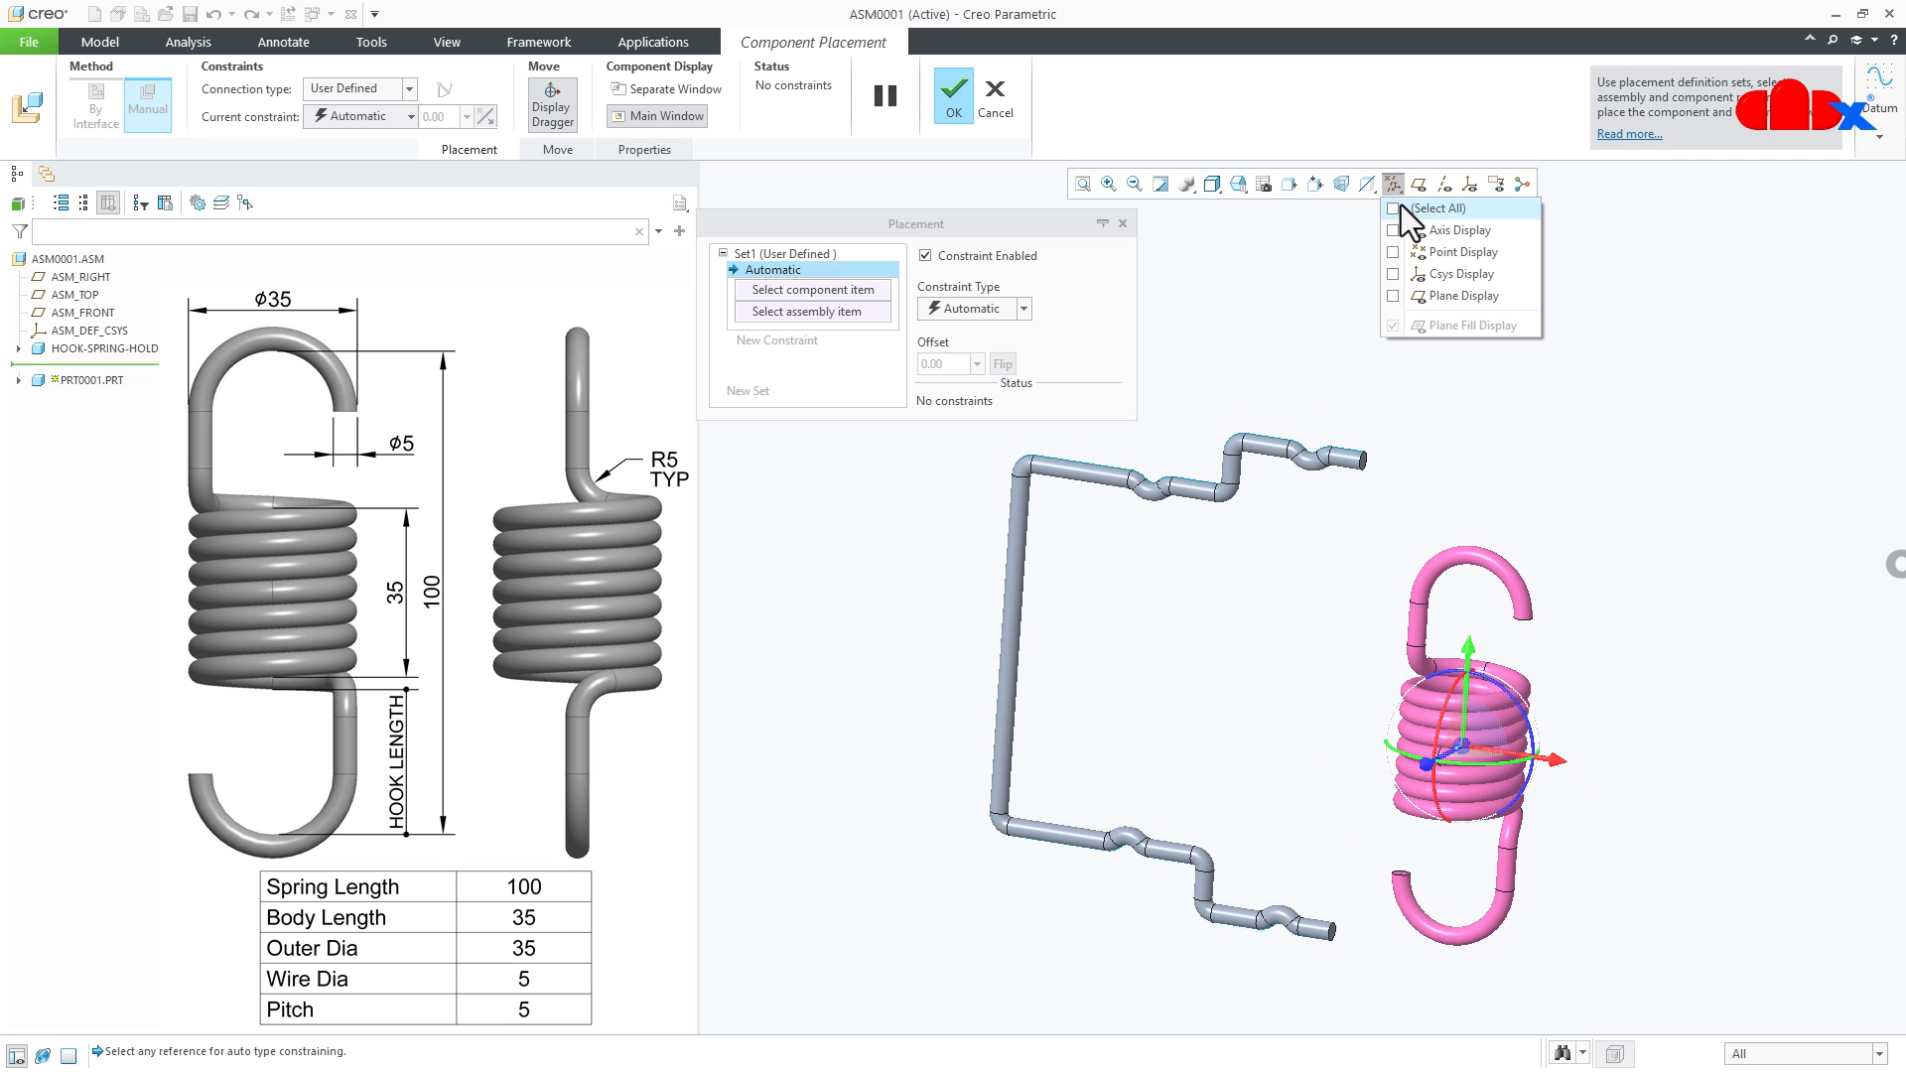
click(1419, 253)
middle_drag(1235, 710, 1281, 685)
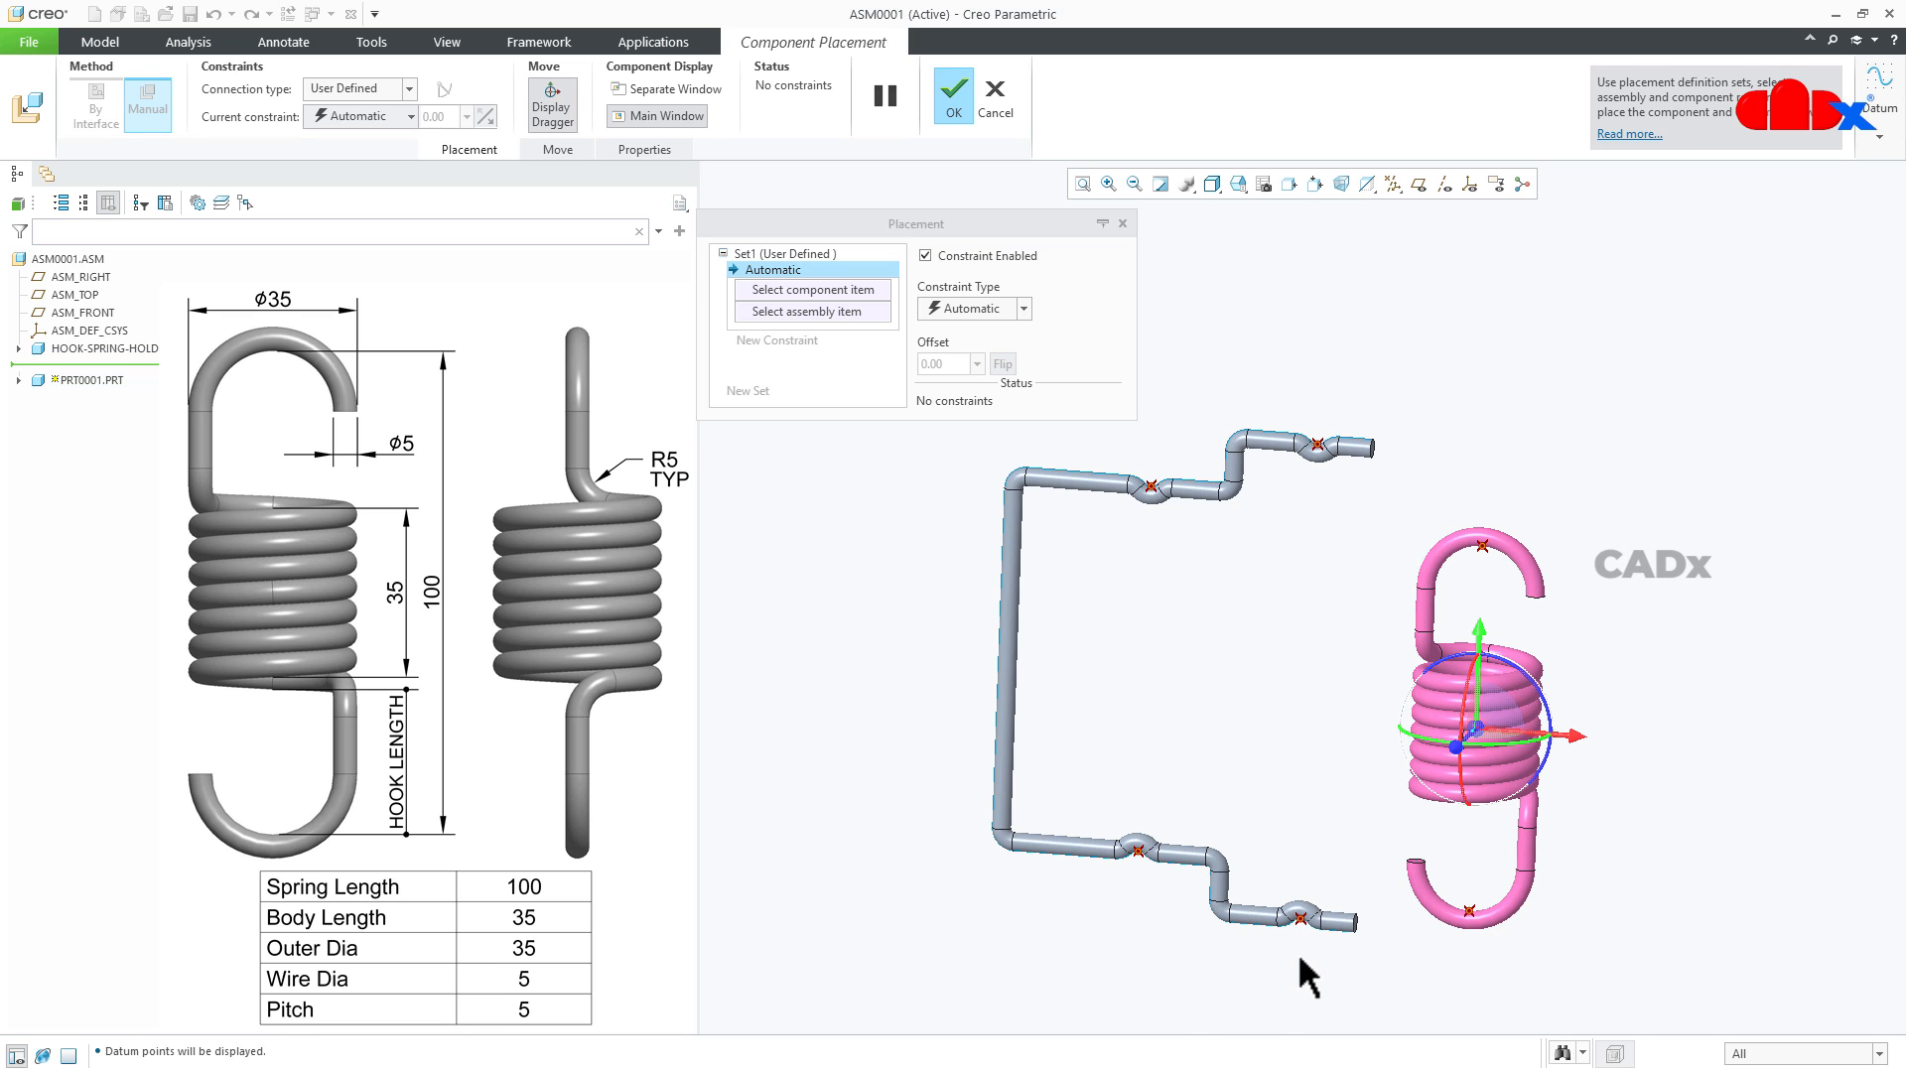
click(1482, 547)
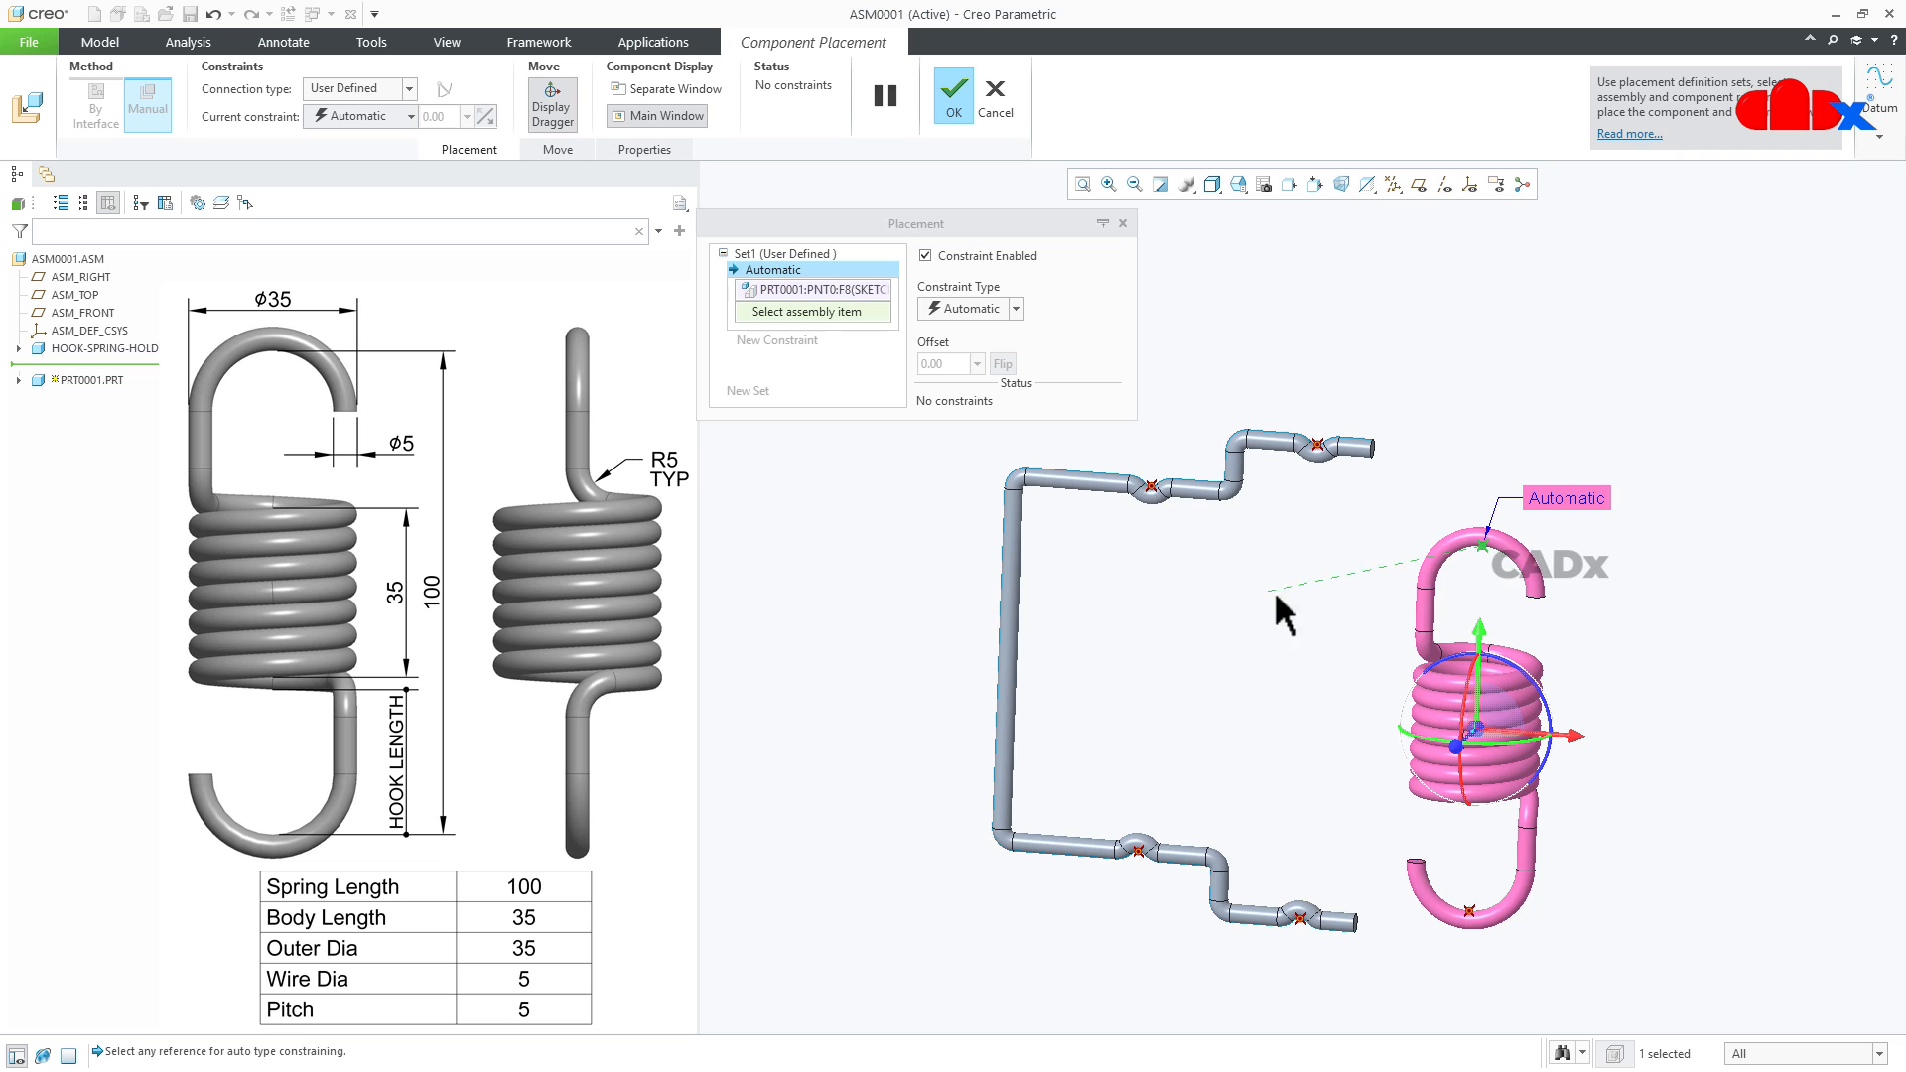
click(1151, 483)
- Orient the spring's lower hook point to the holder's lower inner seat point and turn off Allow Assumptions
scroll(1116, 868, down, 3)
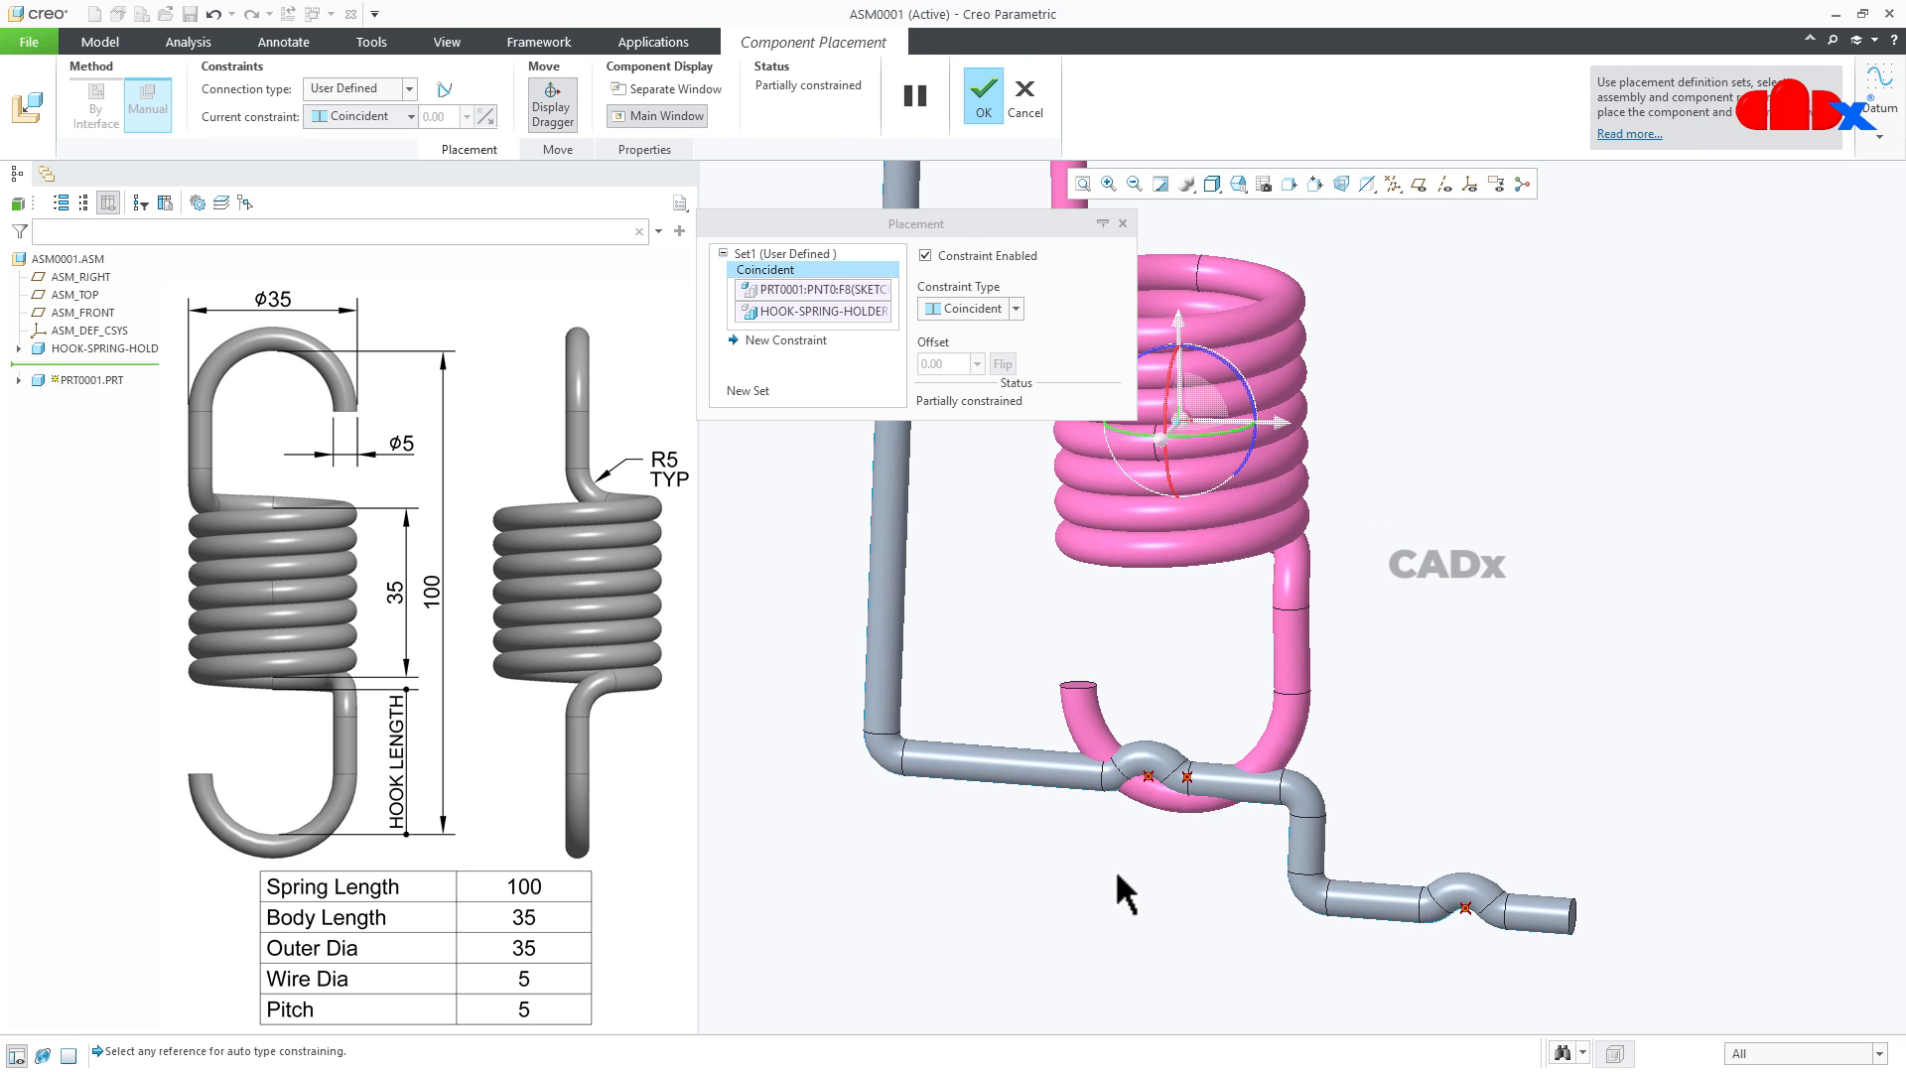
scroll(1189, 792, down, 3)
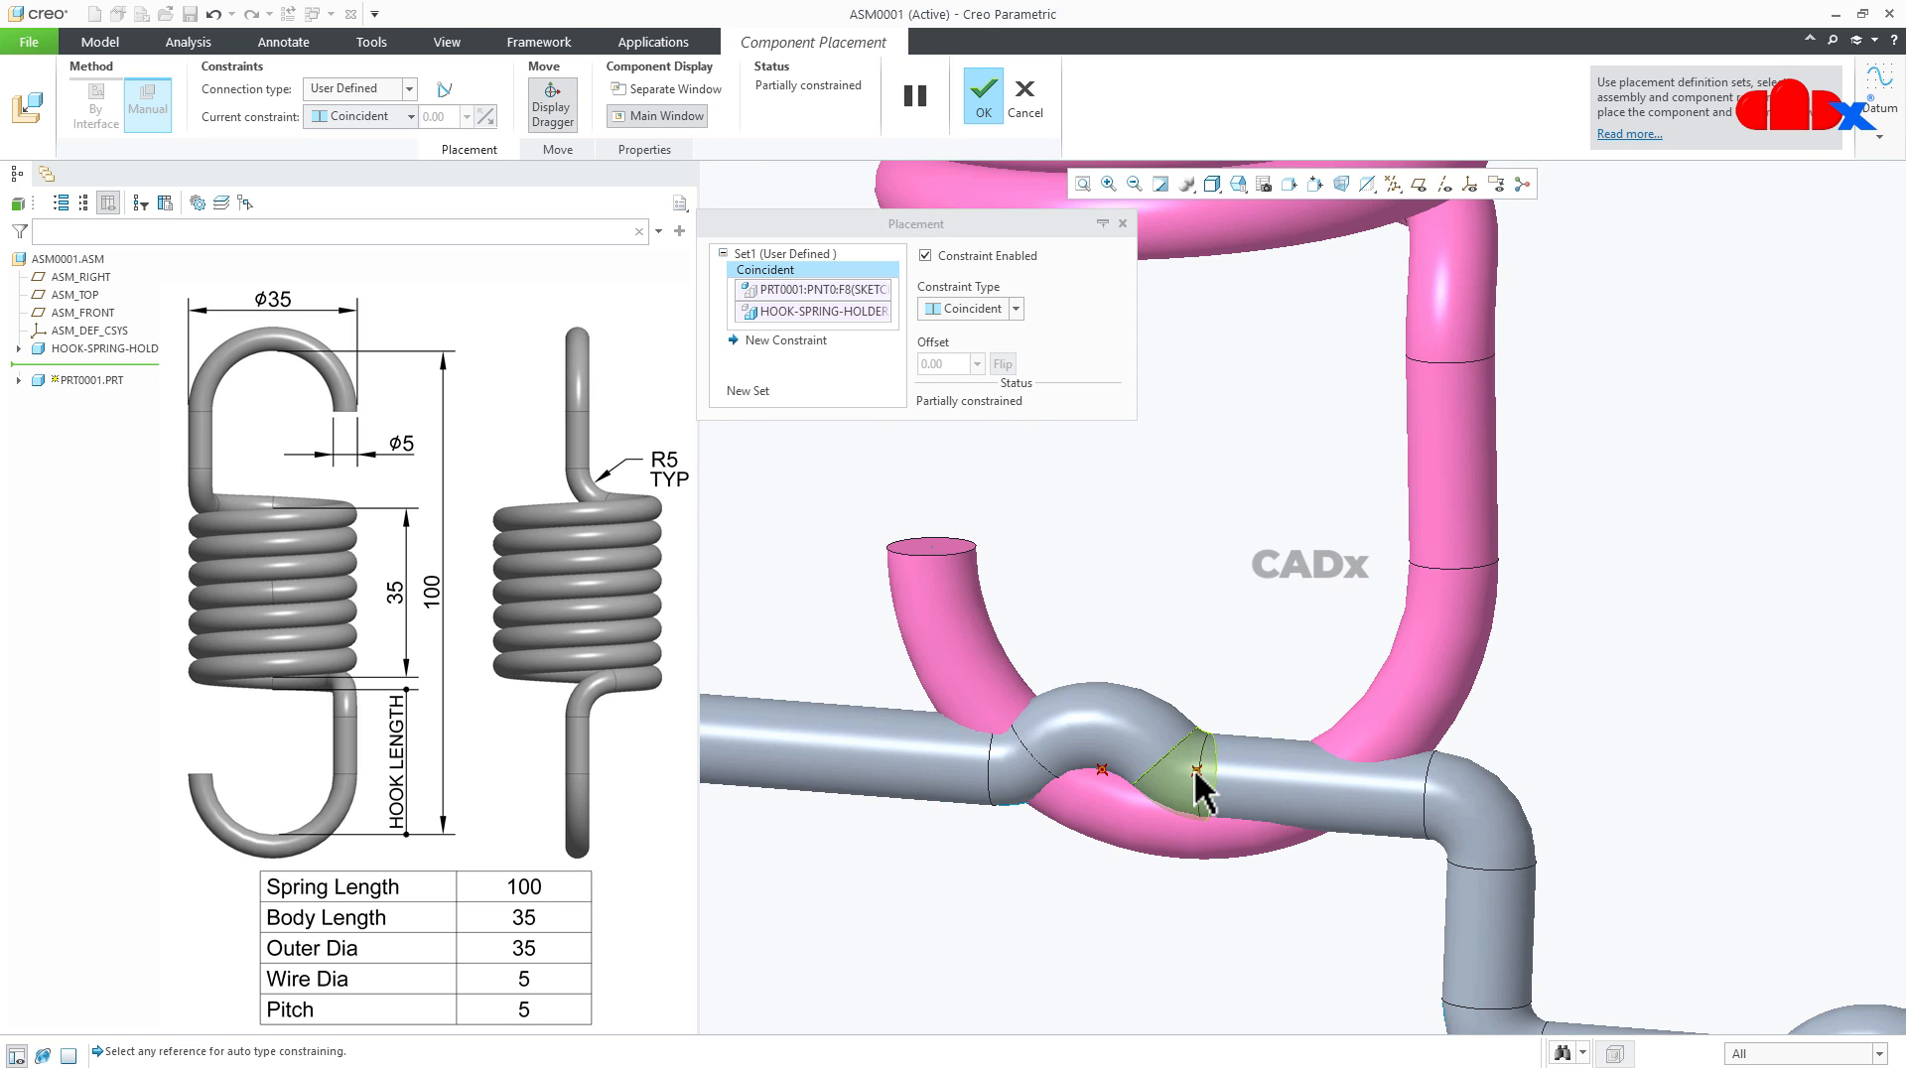
click(1197, 773)
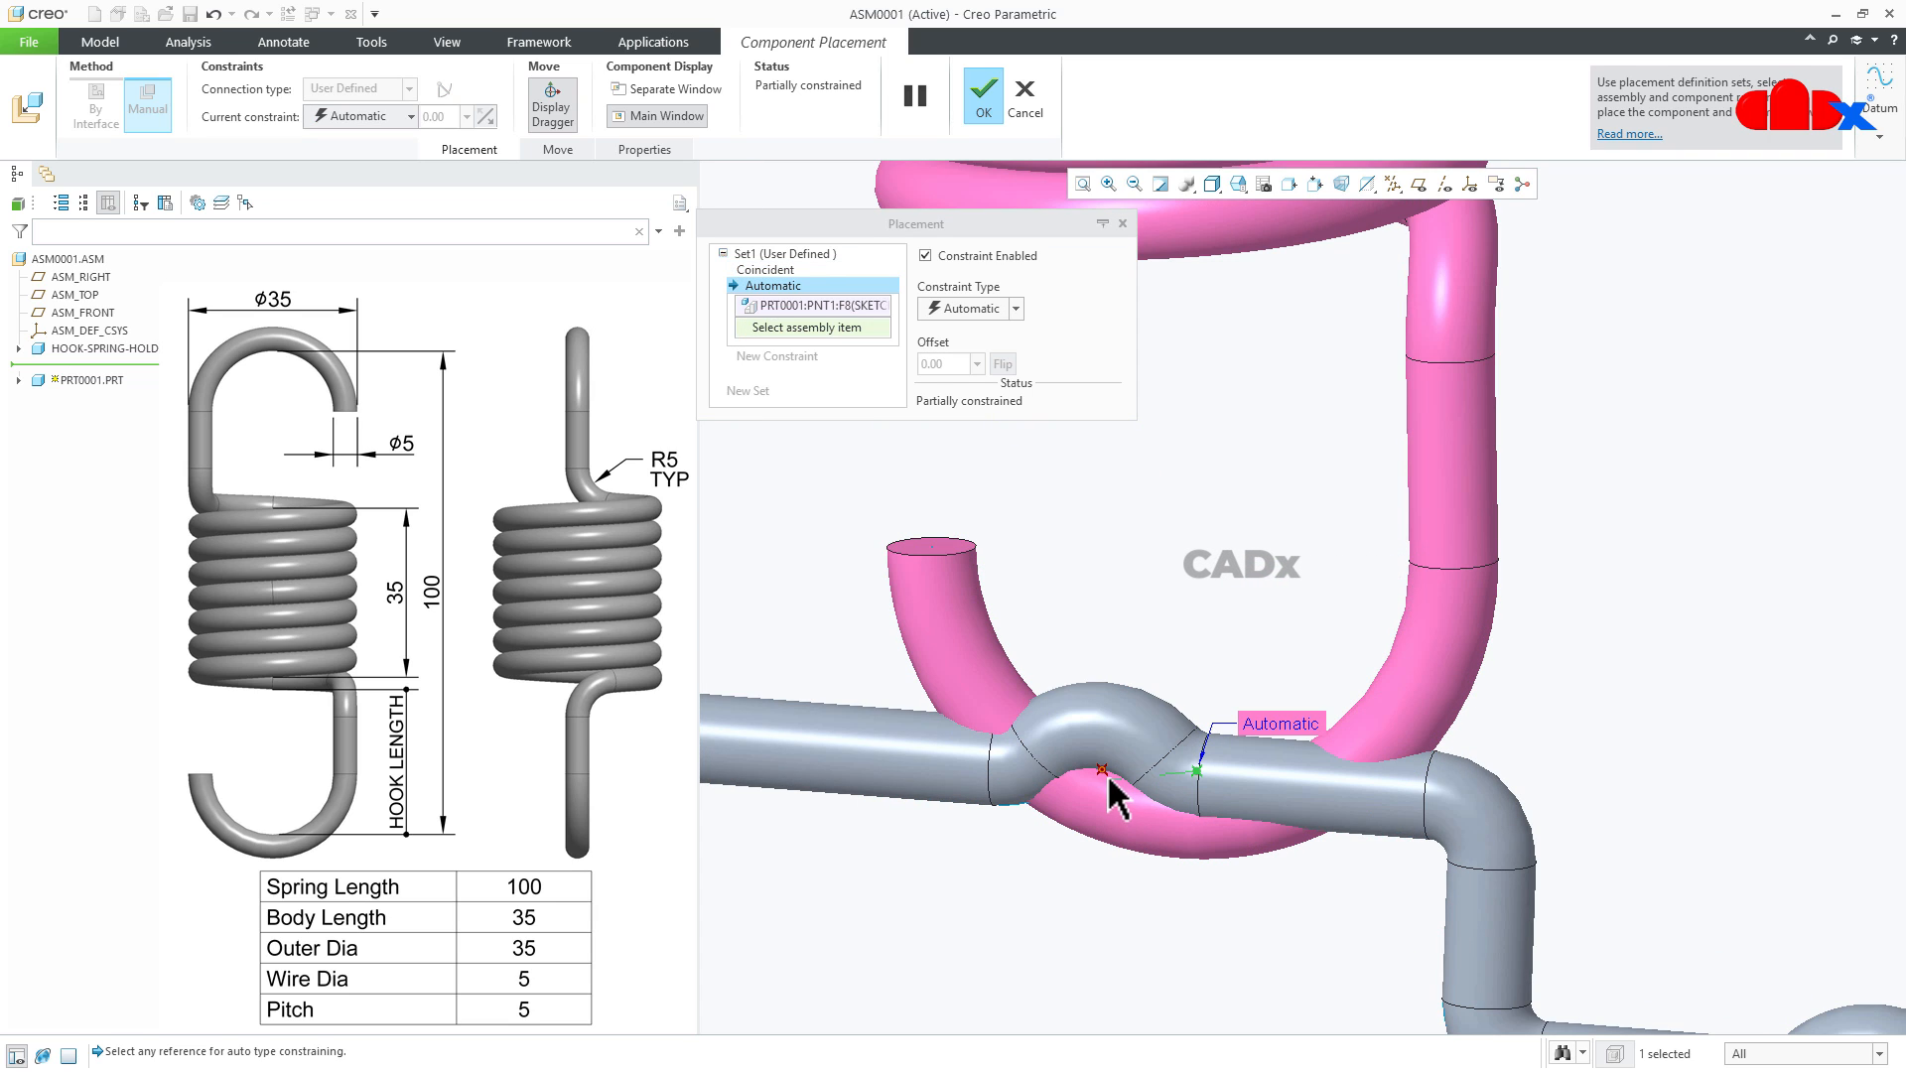
click(1116, 794)
scroll(1171, 862, up, 3)
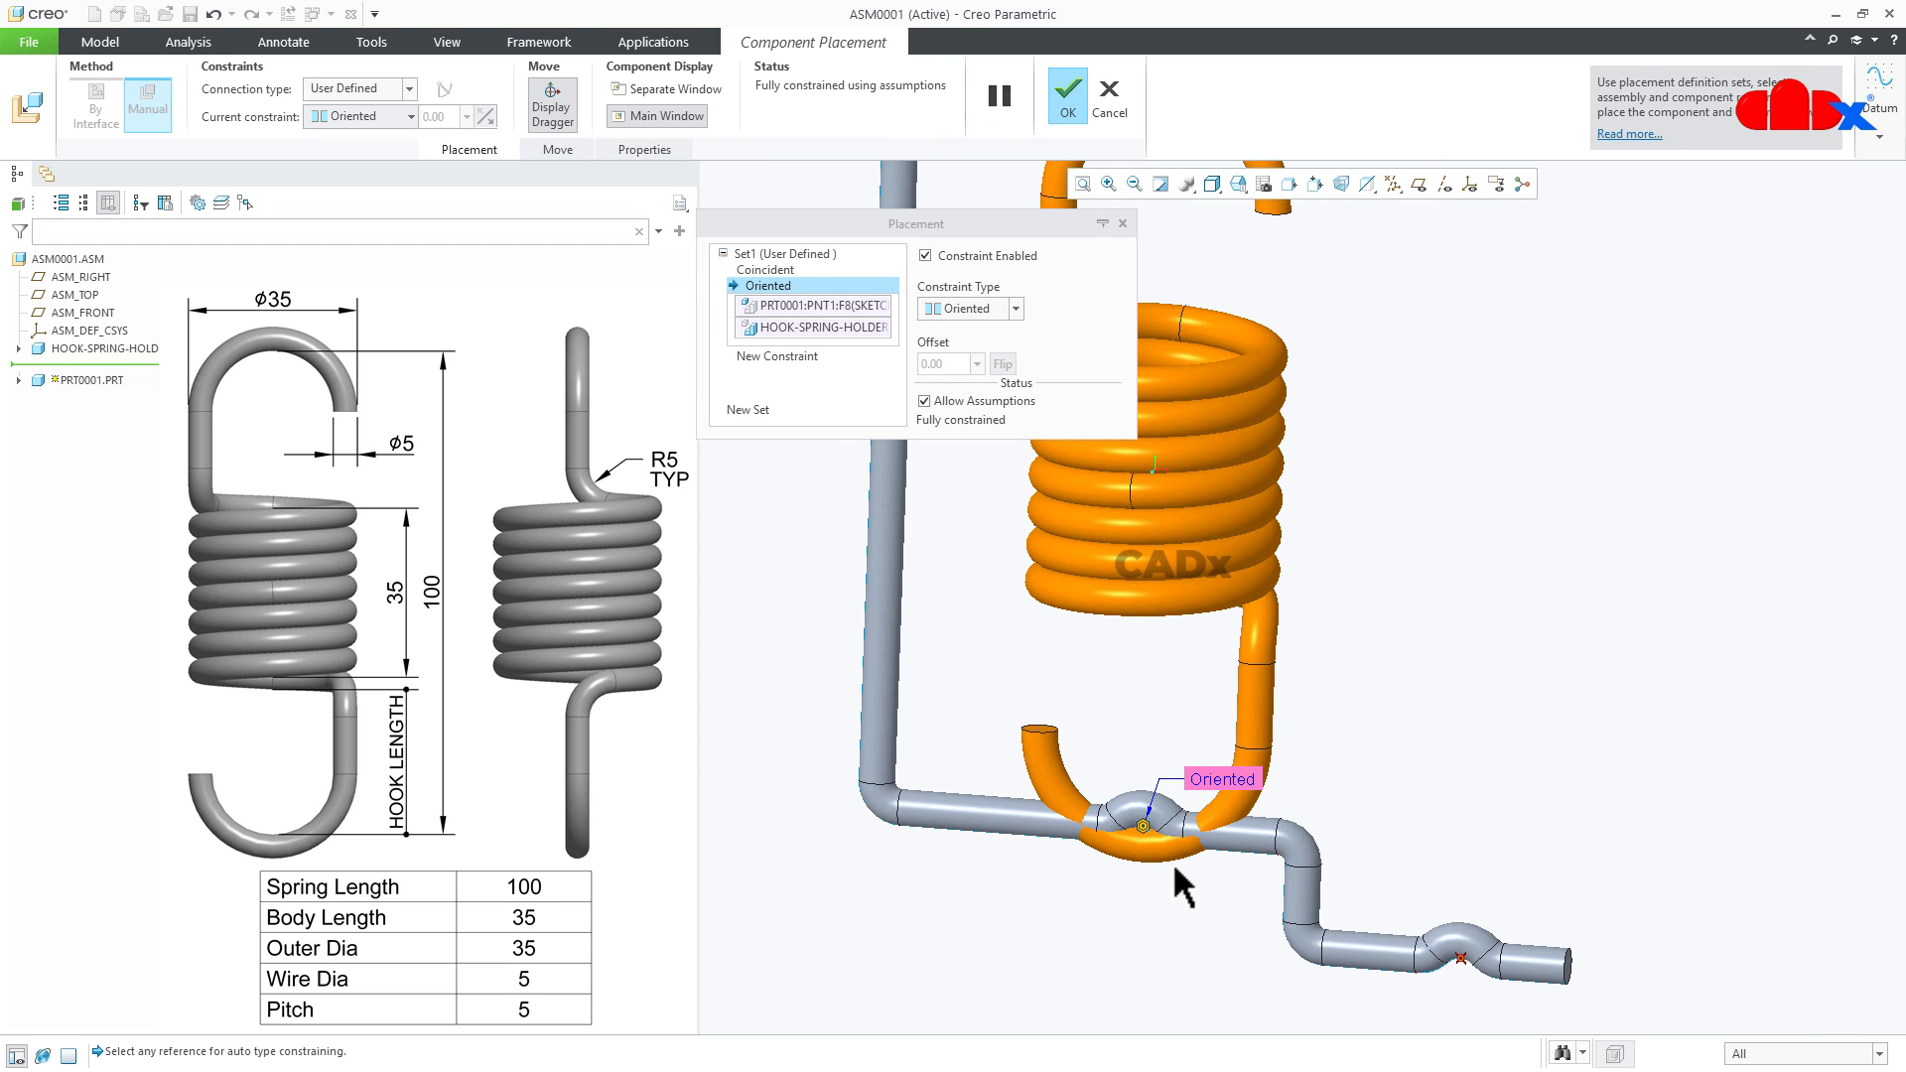
click(925, 401)
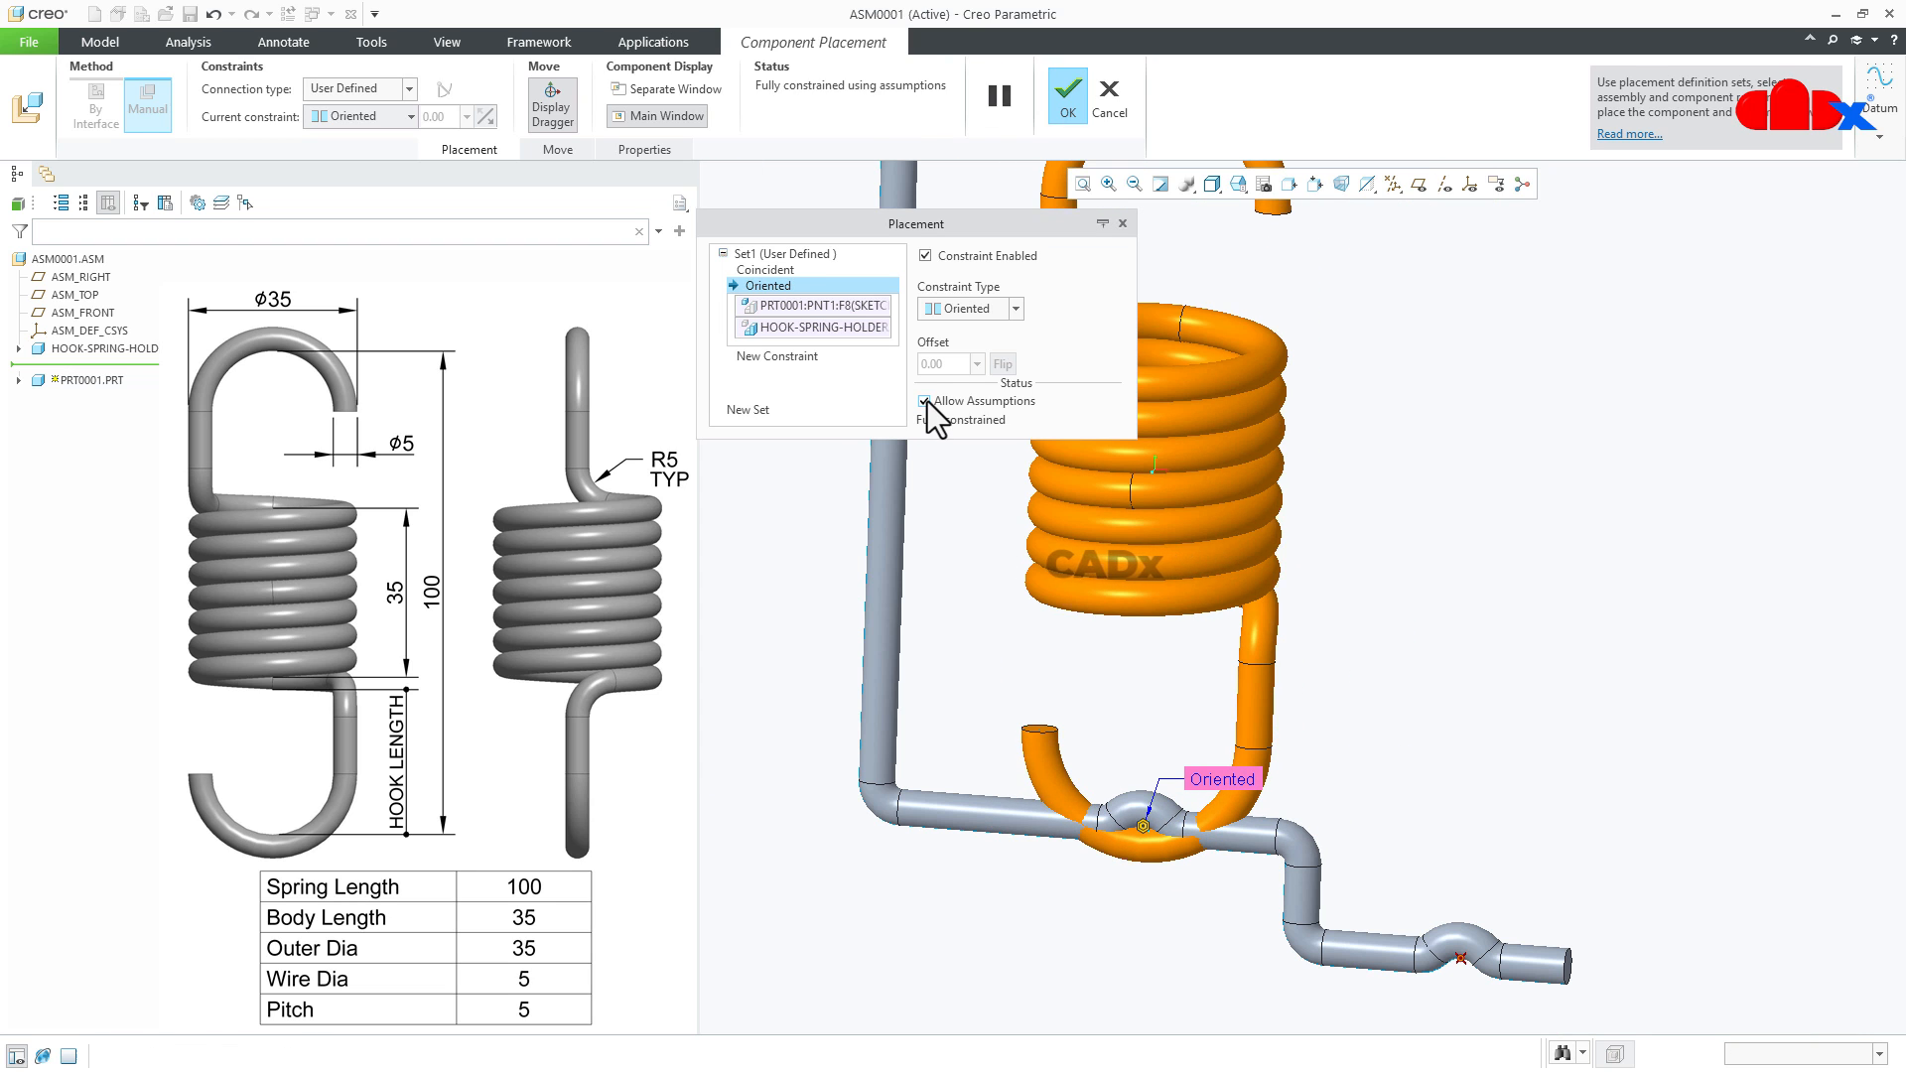
scroll(1216, 621, up, 4)
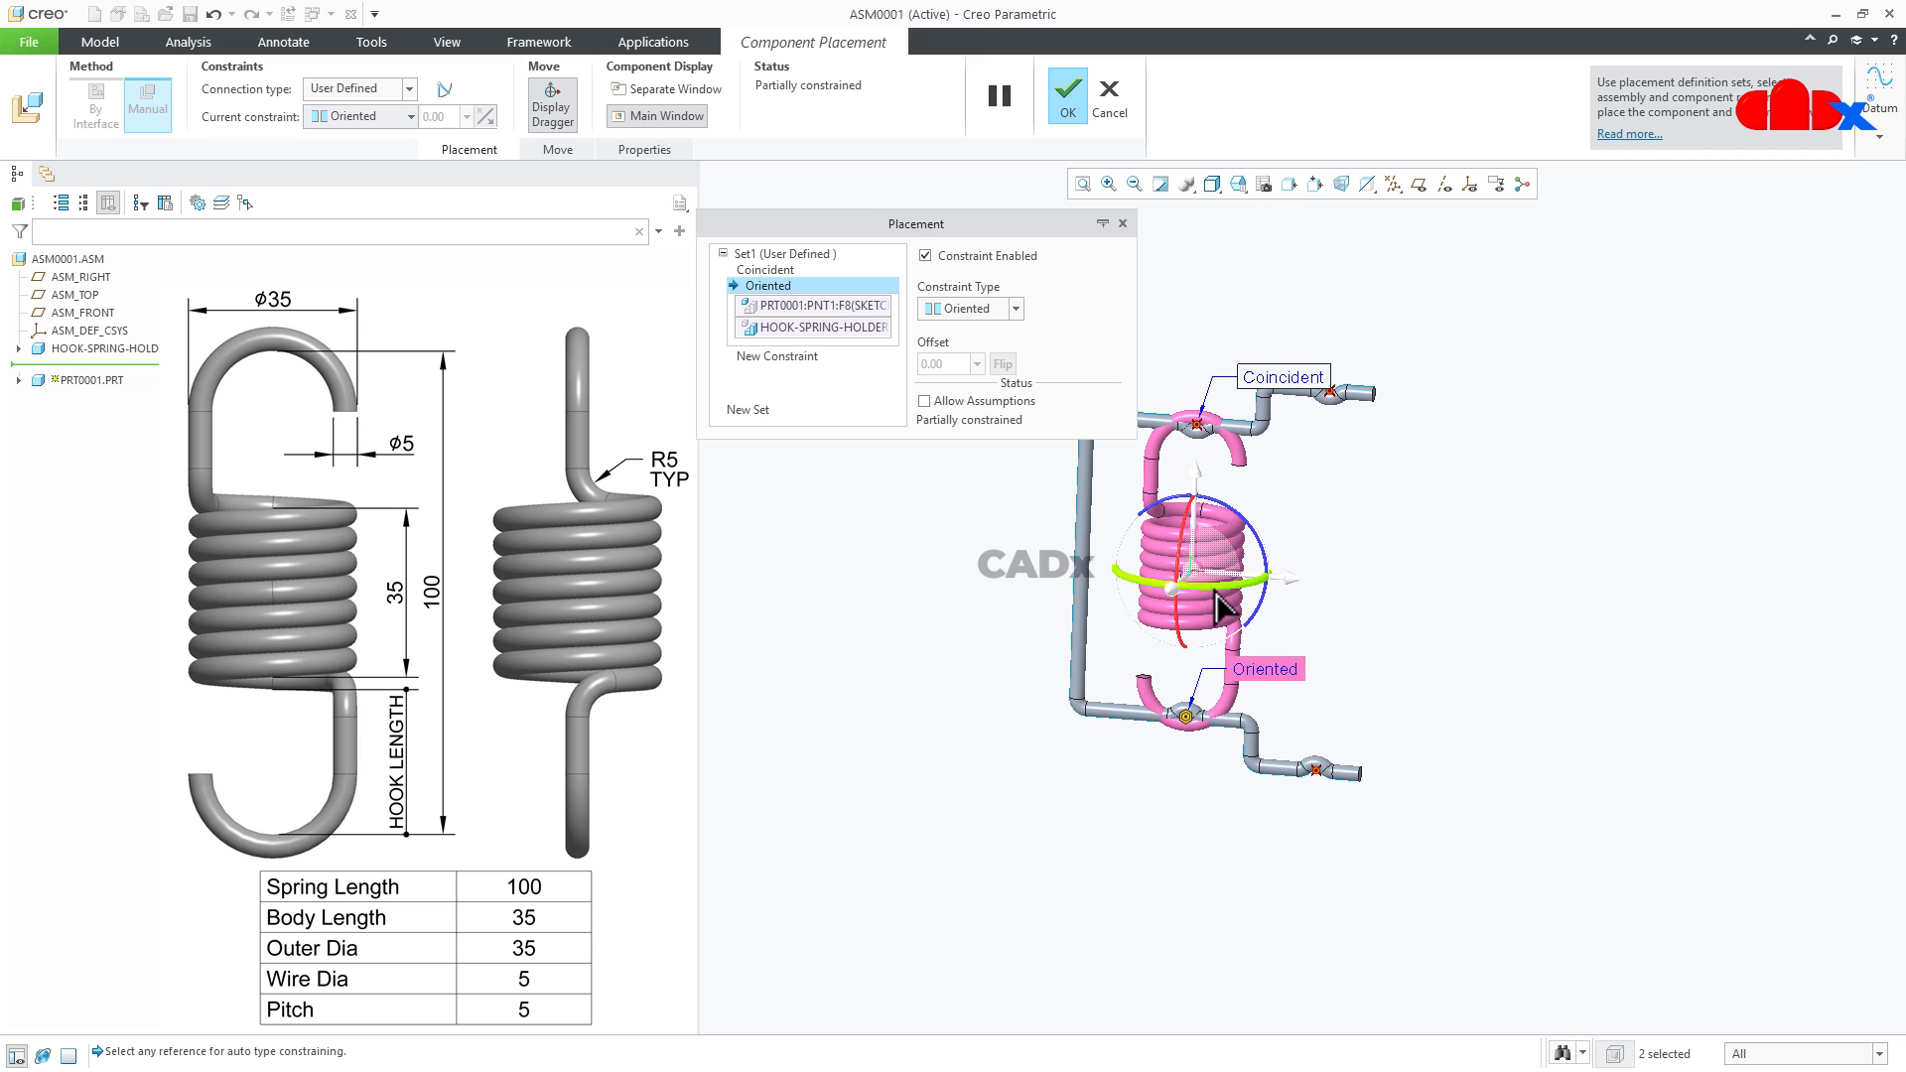
scroll(1484, 623, up, 3)
scroll(1488, 626, down, 5)
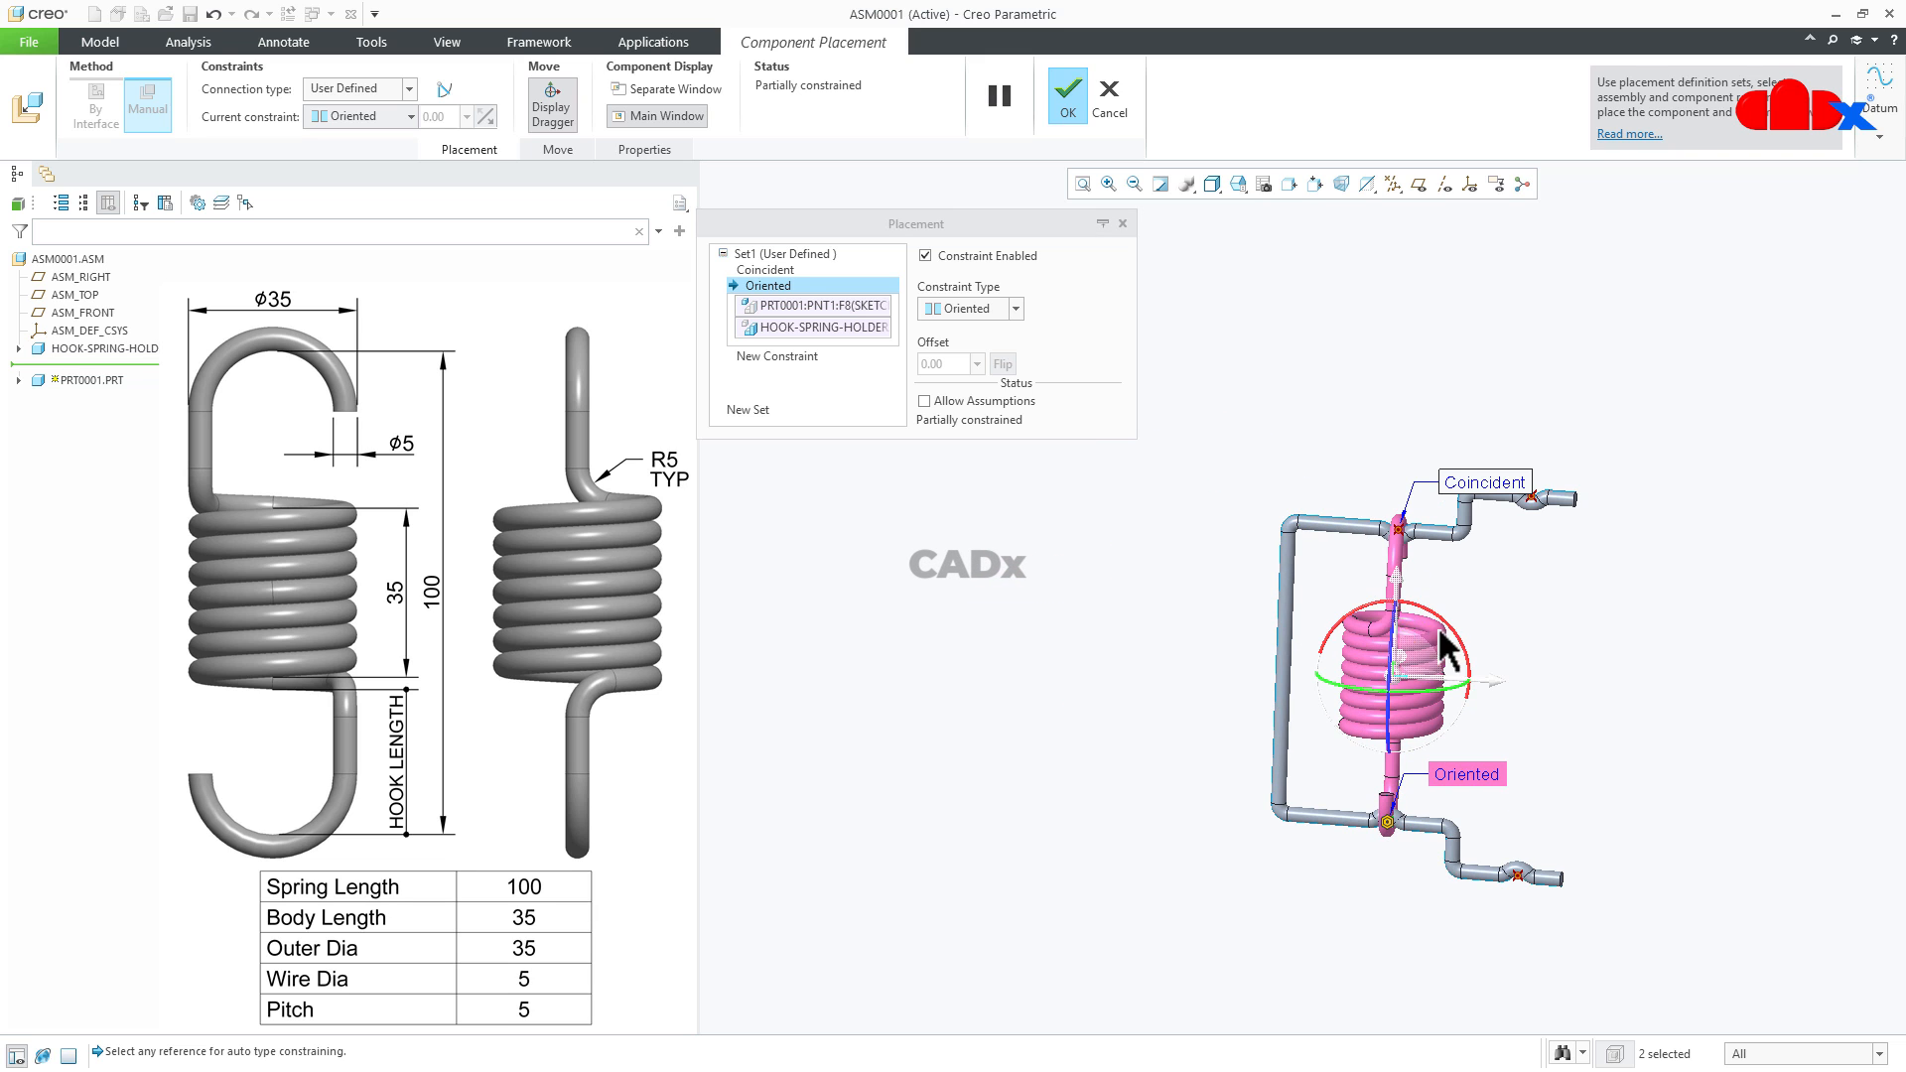
- Display datum planes, make the spring's RIGHT plane coincident with the holder's plane along its rods, and accept the placement
click(1418, 184)
scroll(1498, 659, down, 2)
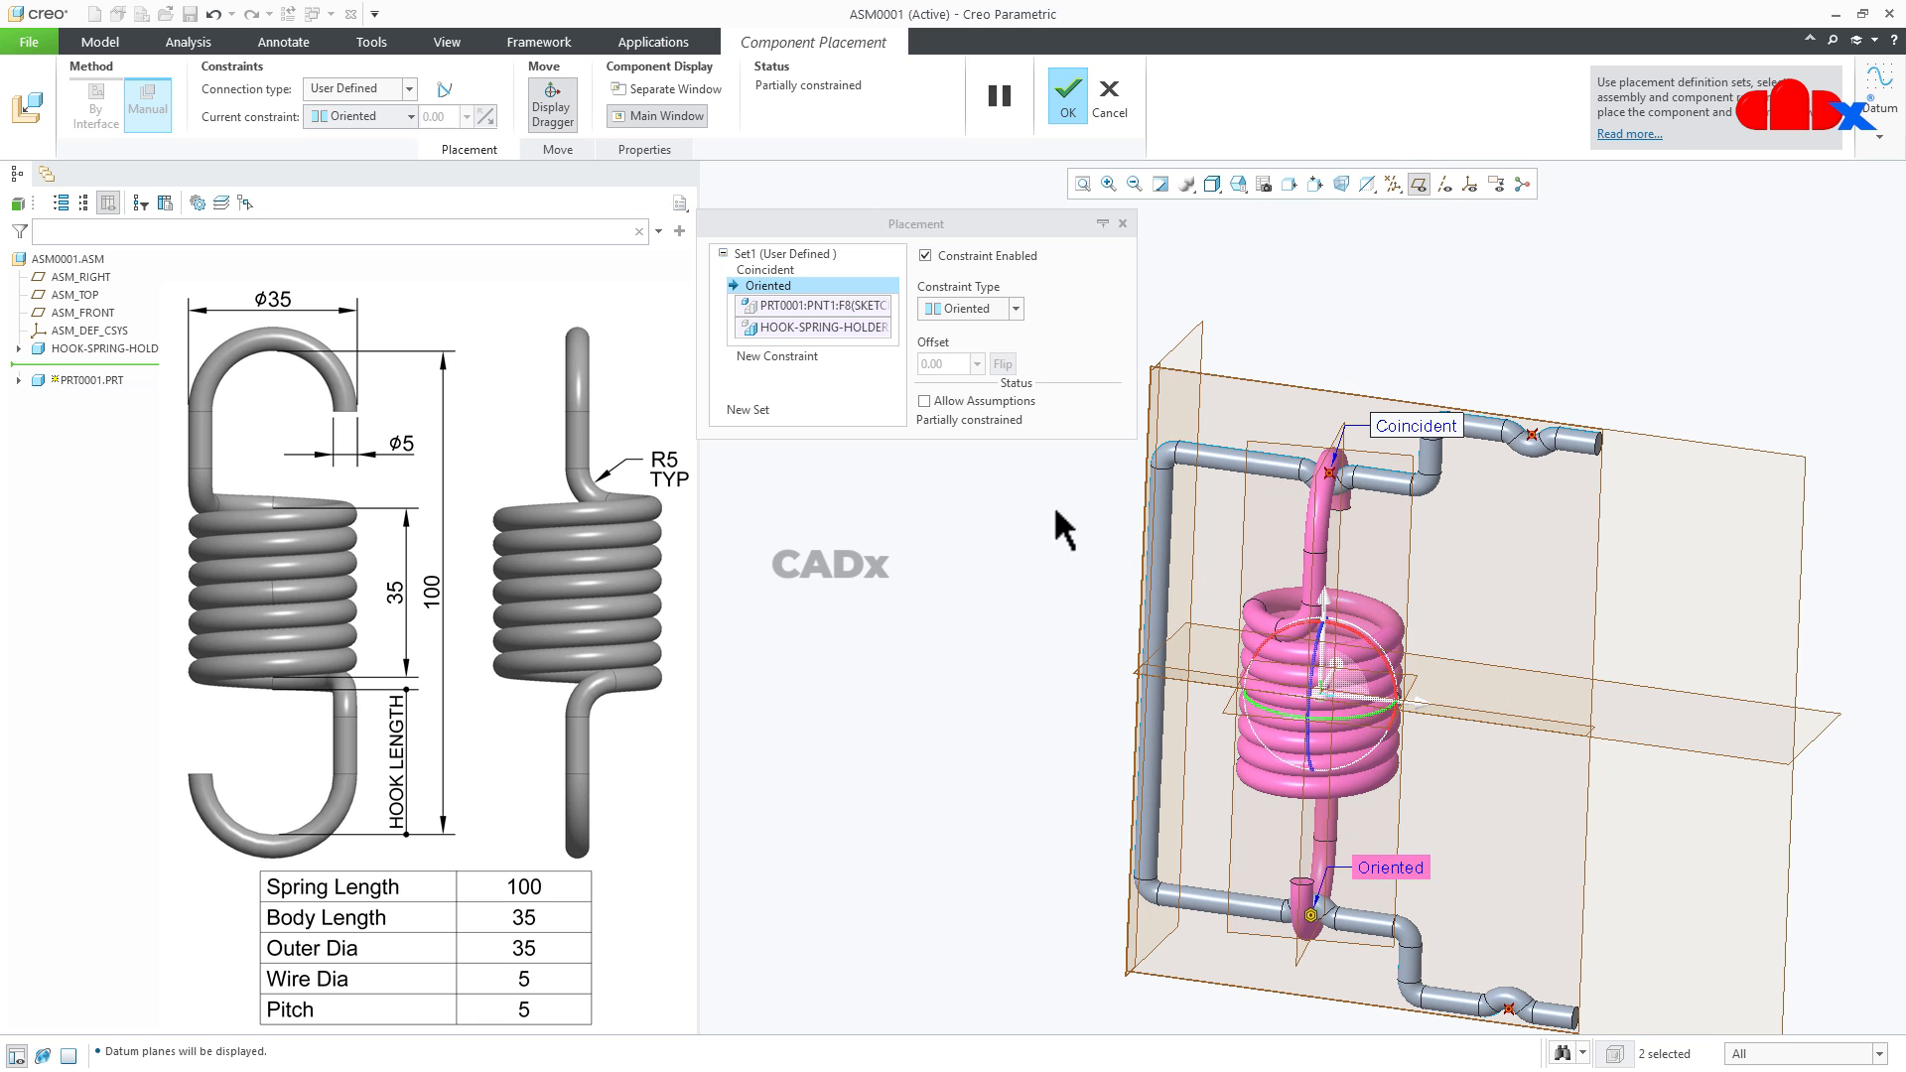
click(784, 356)
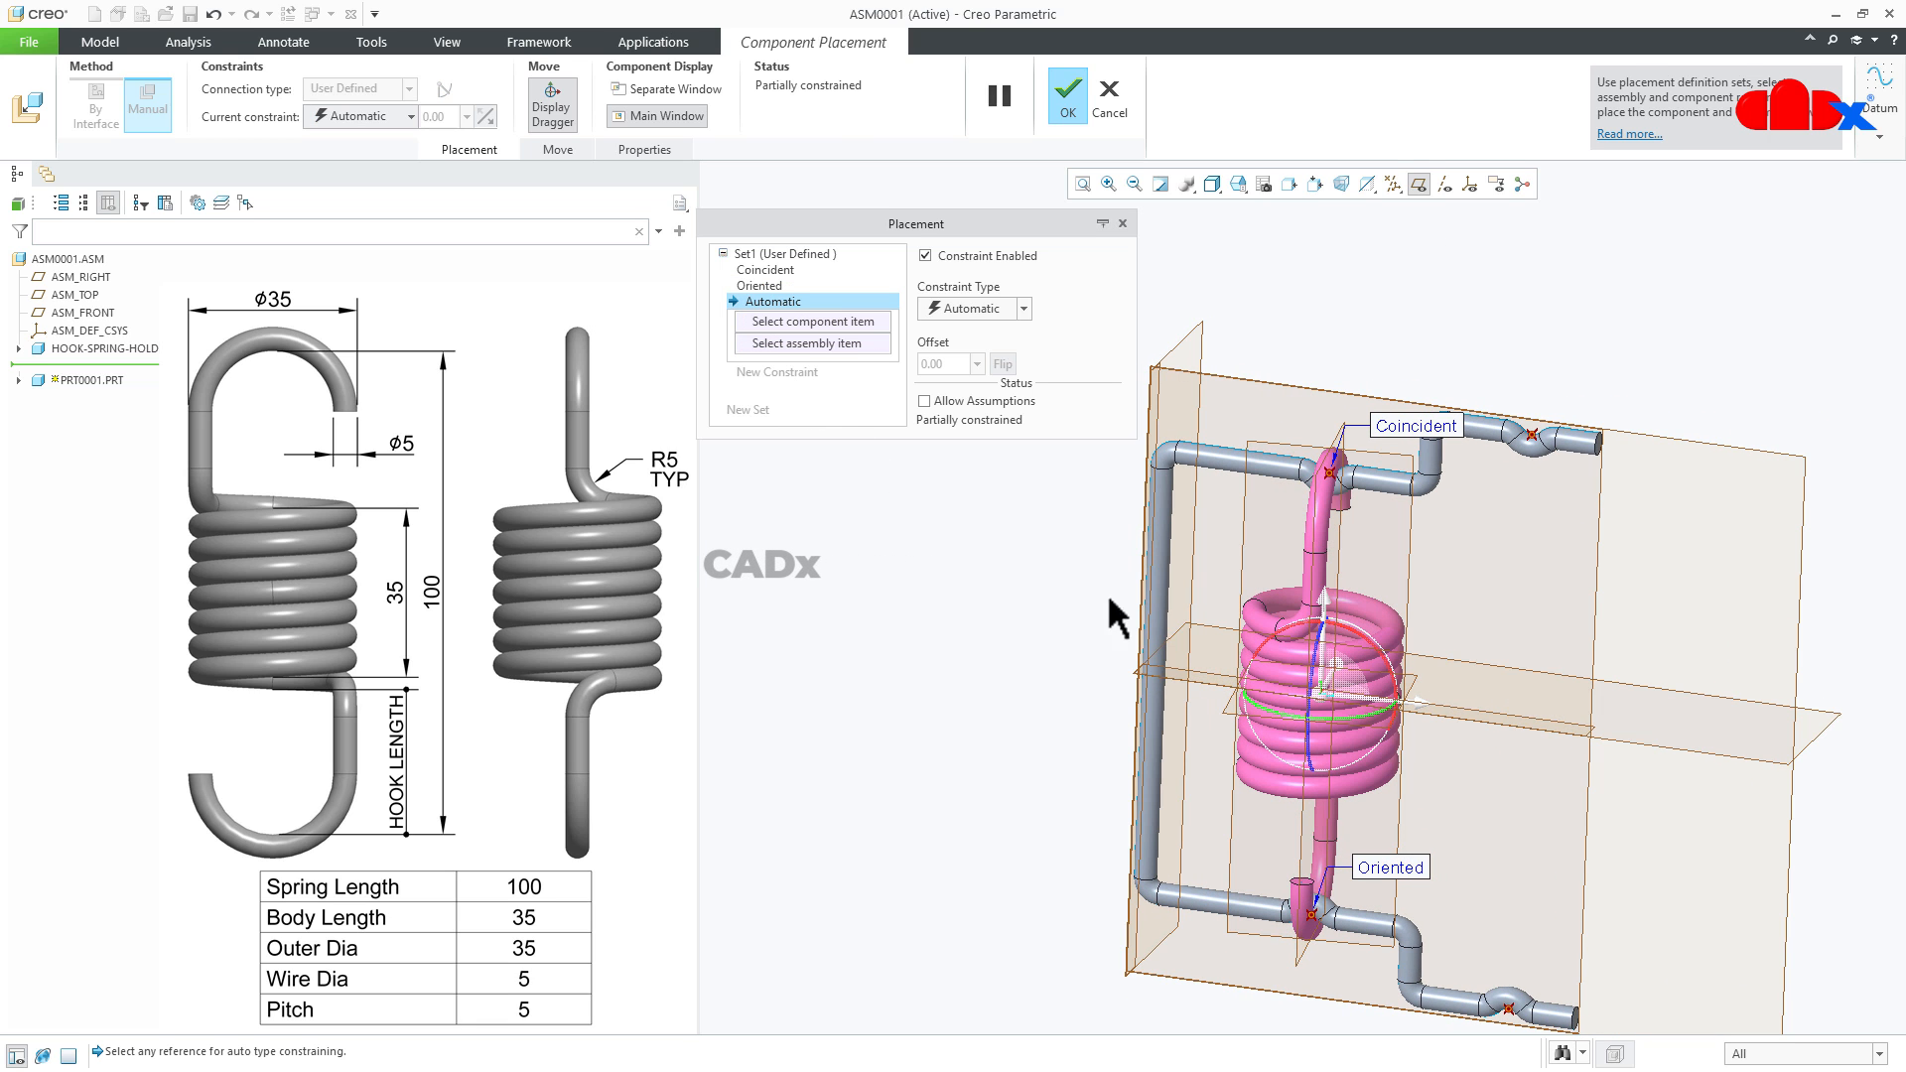
click(1409, 545)
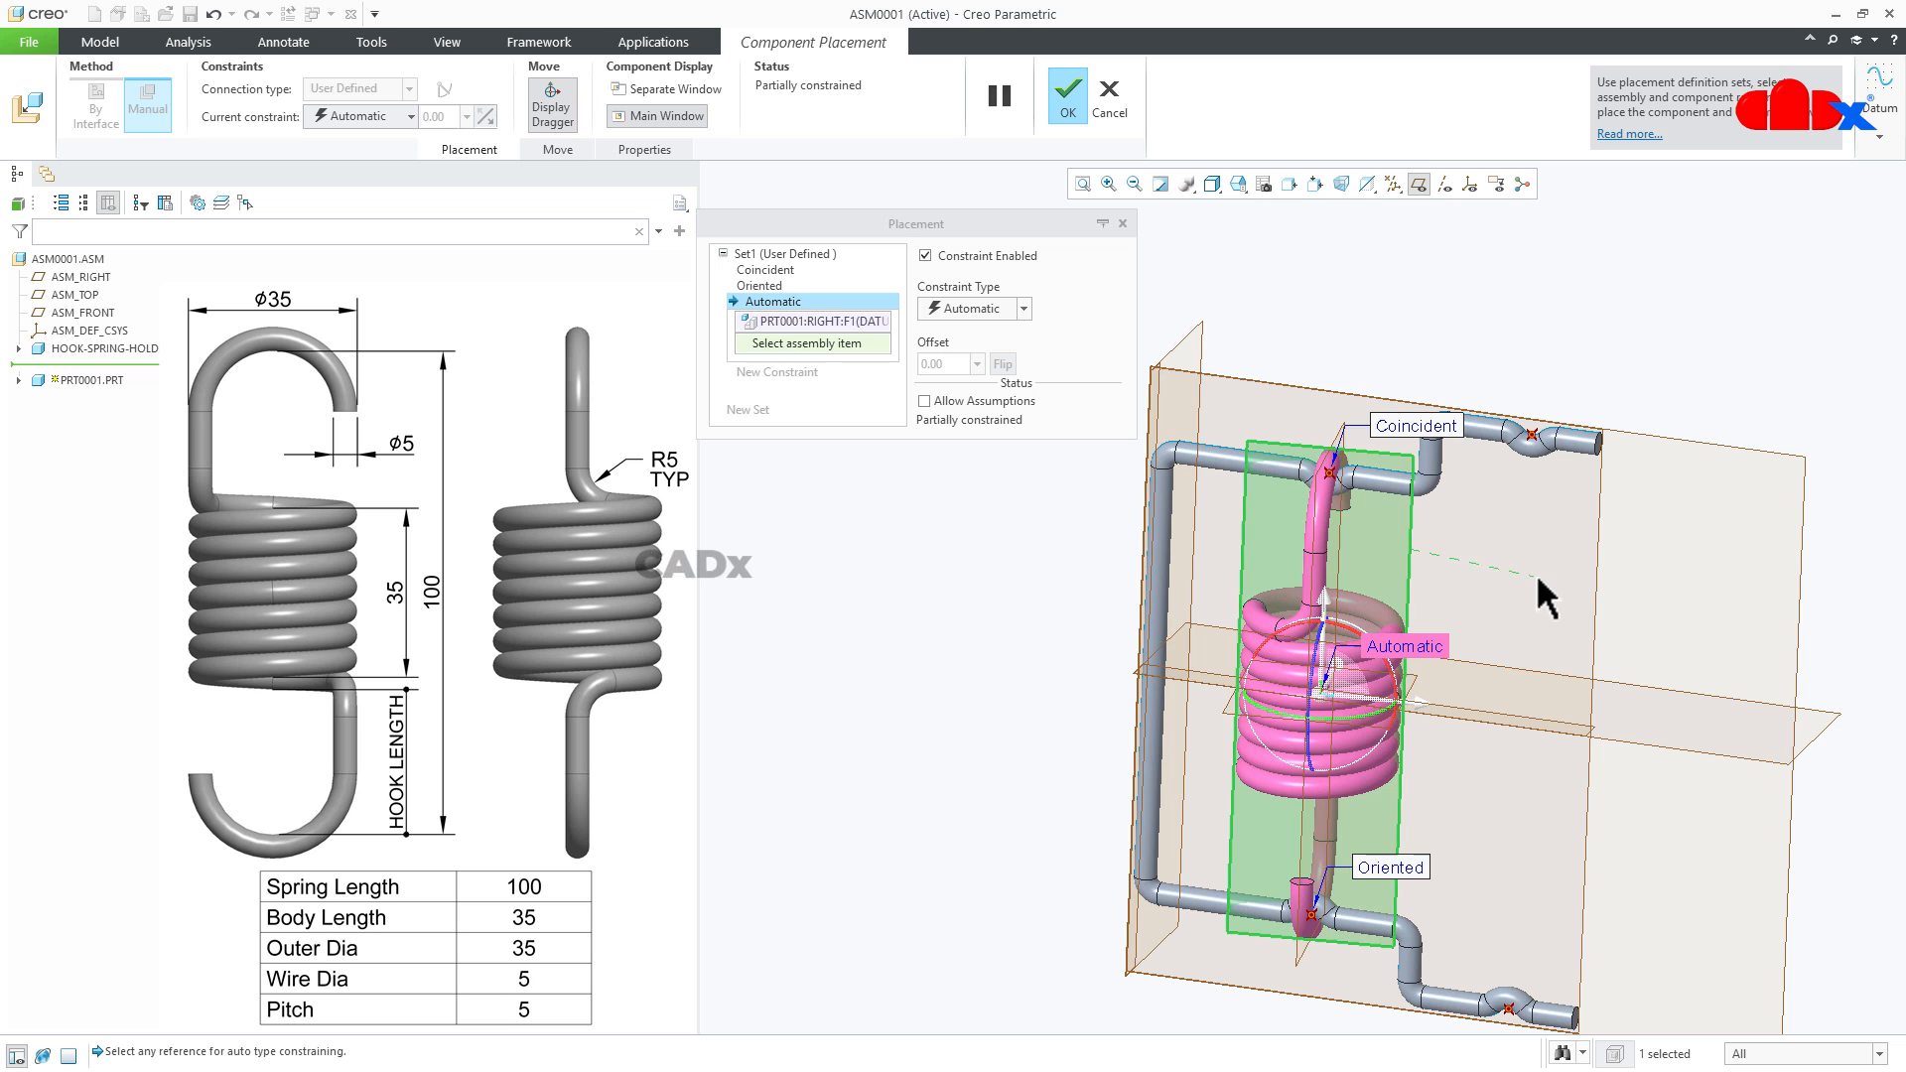
click(1597, 576)
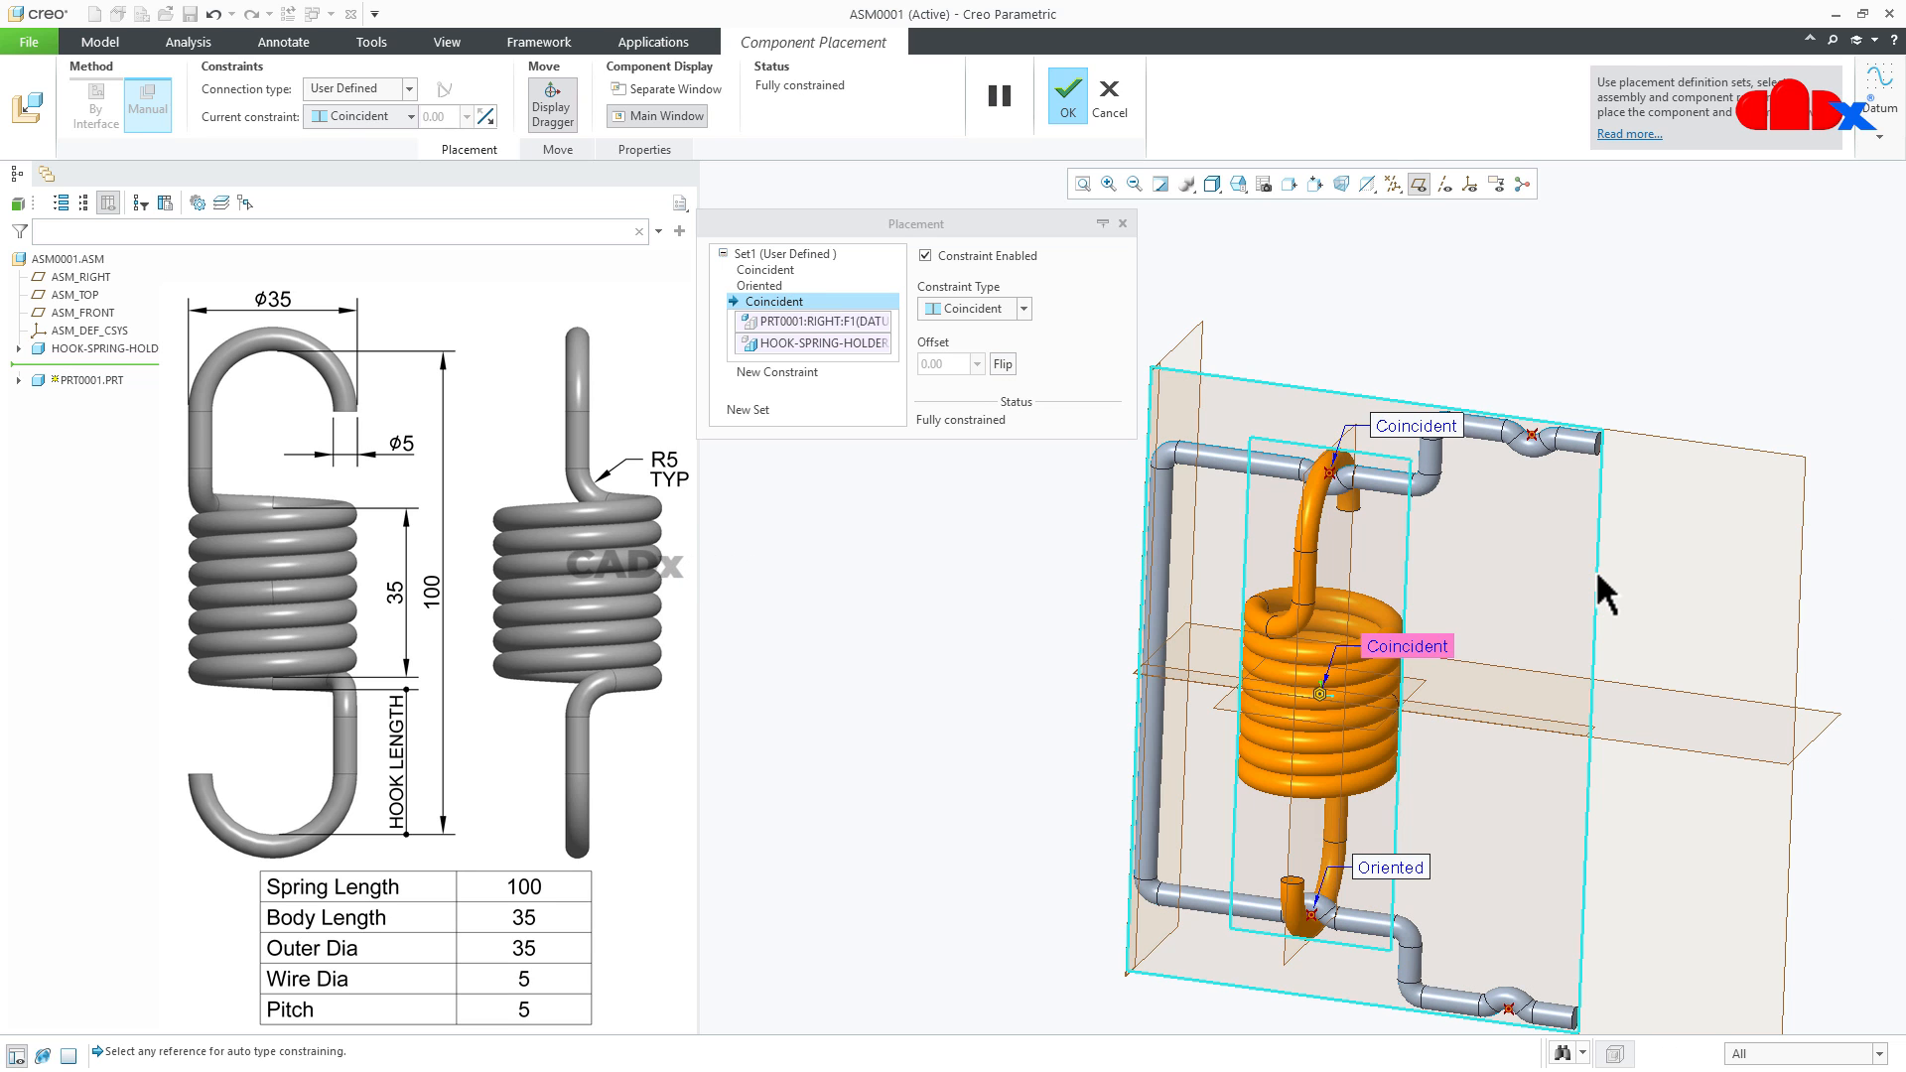
click(1068, 100)
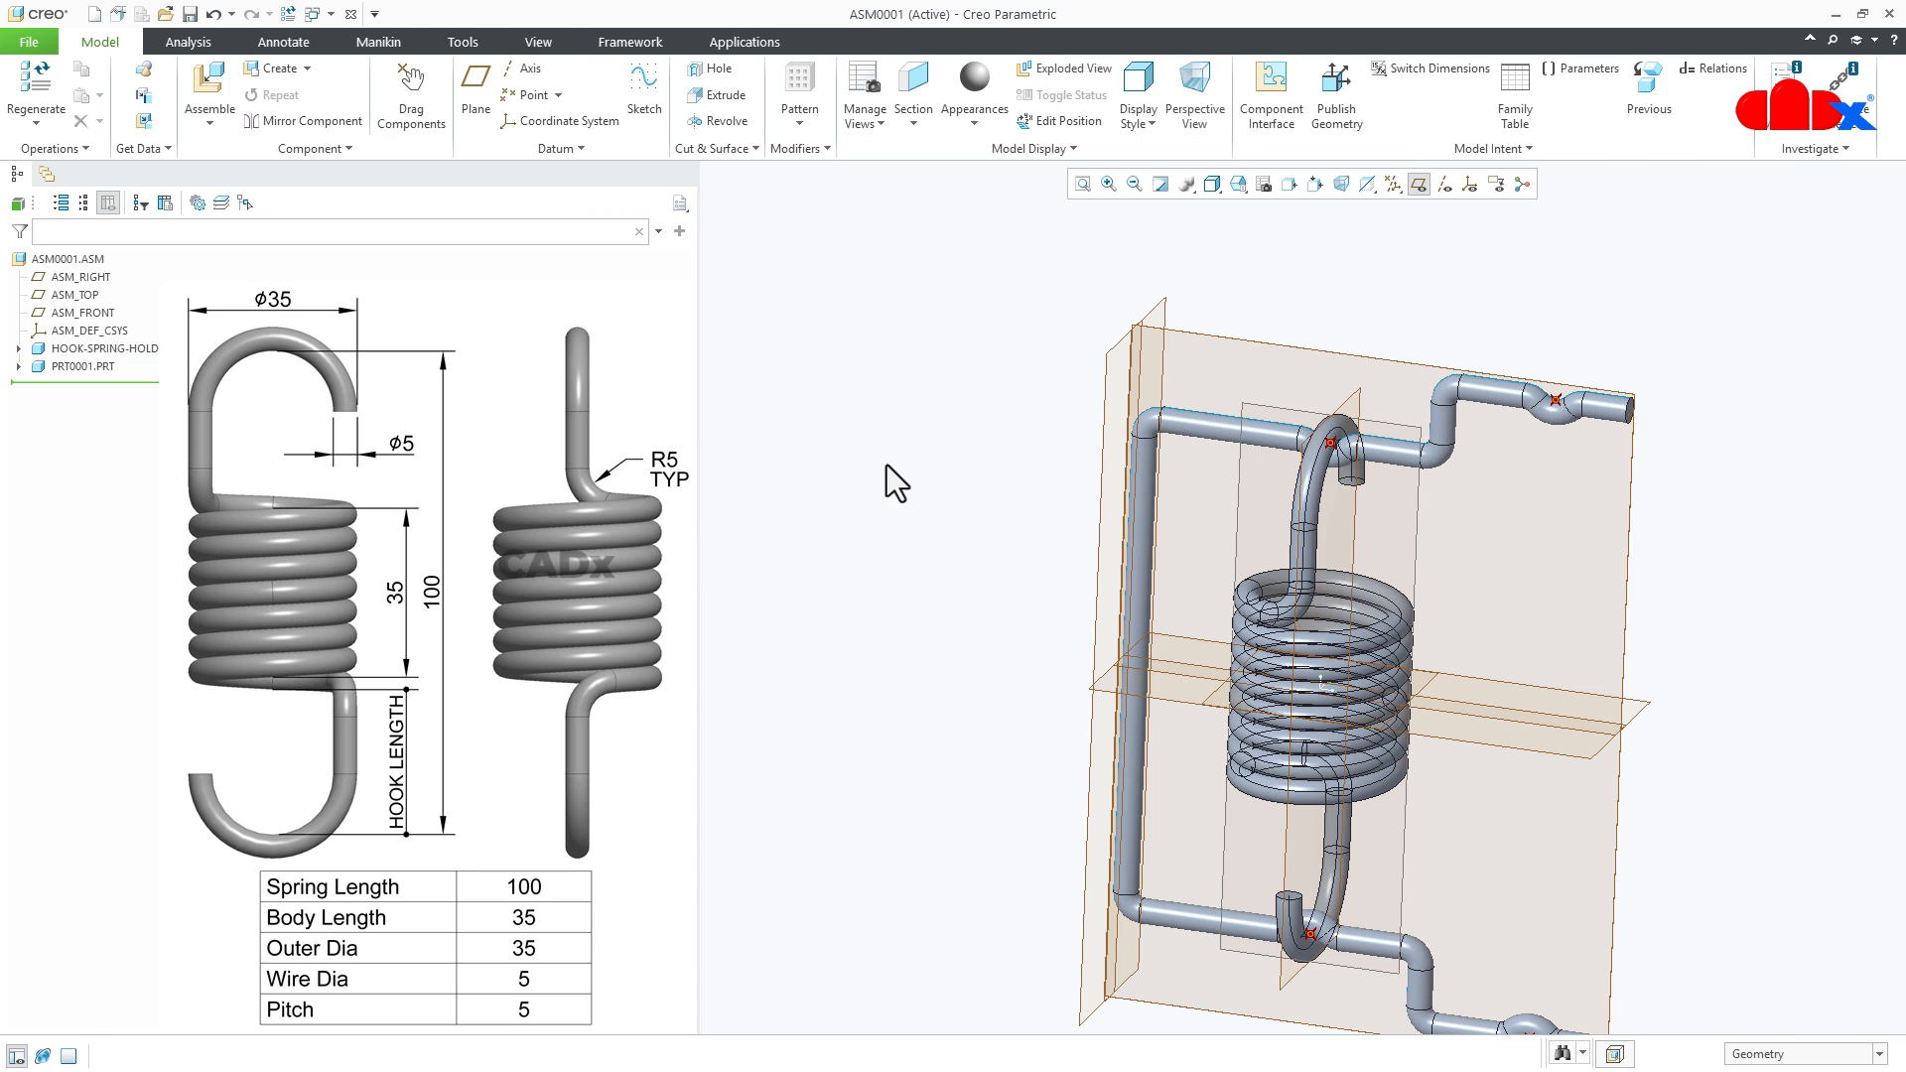
- Hide the datum planes and inspect the placed spring, starting from the default orientation
scroll(937, 604, up, 3)
key(ctrl+d)
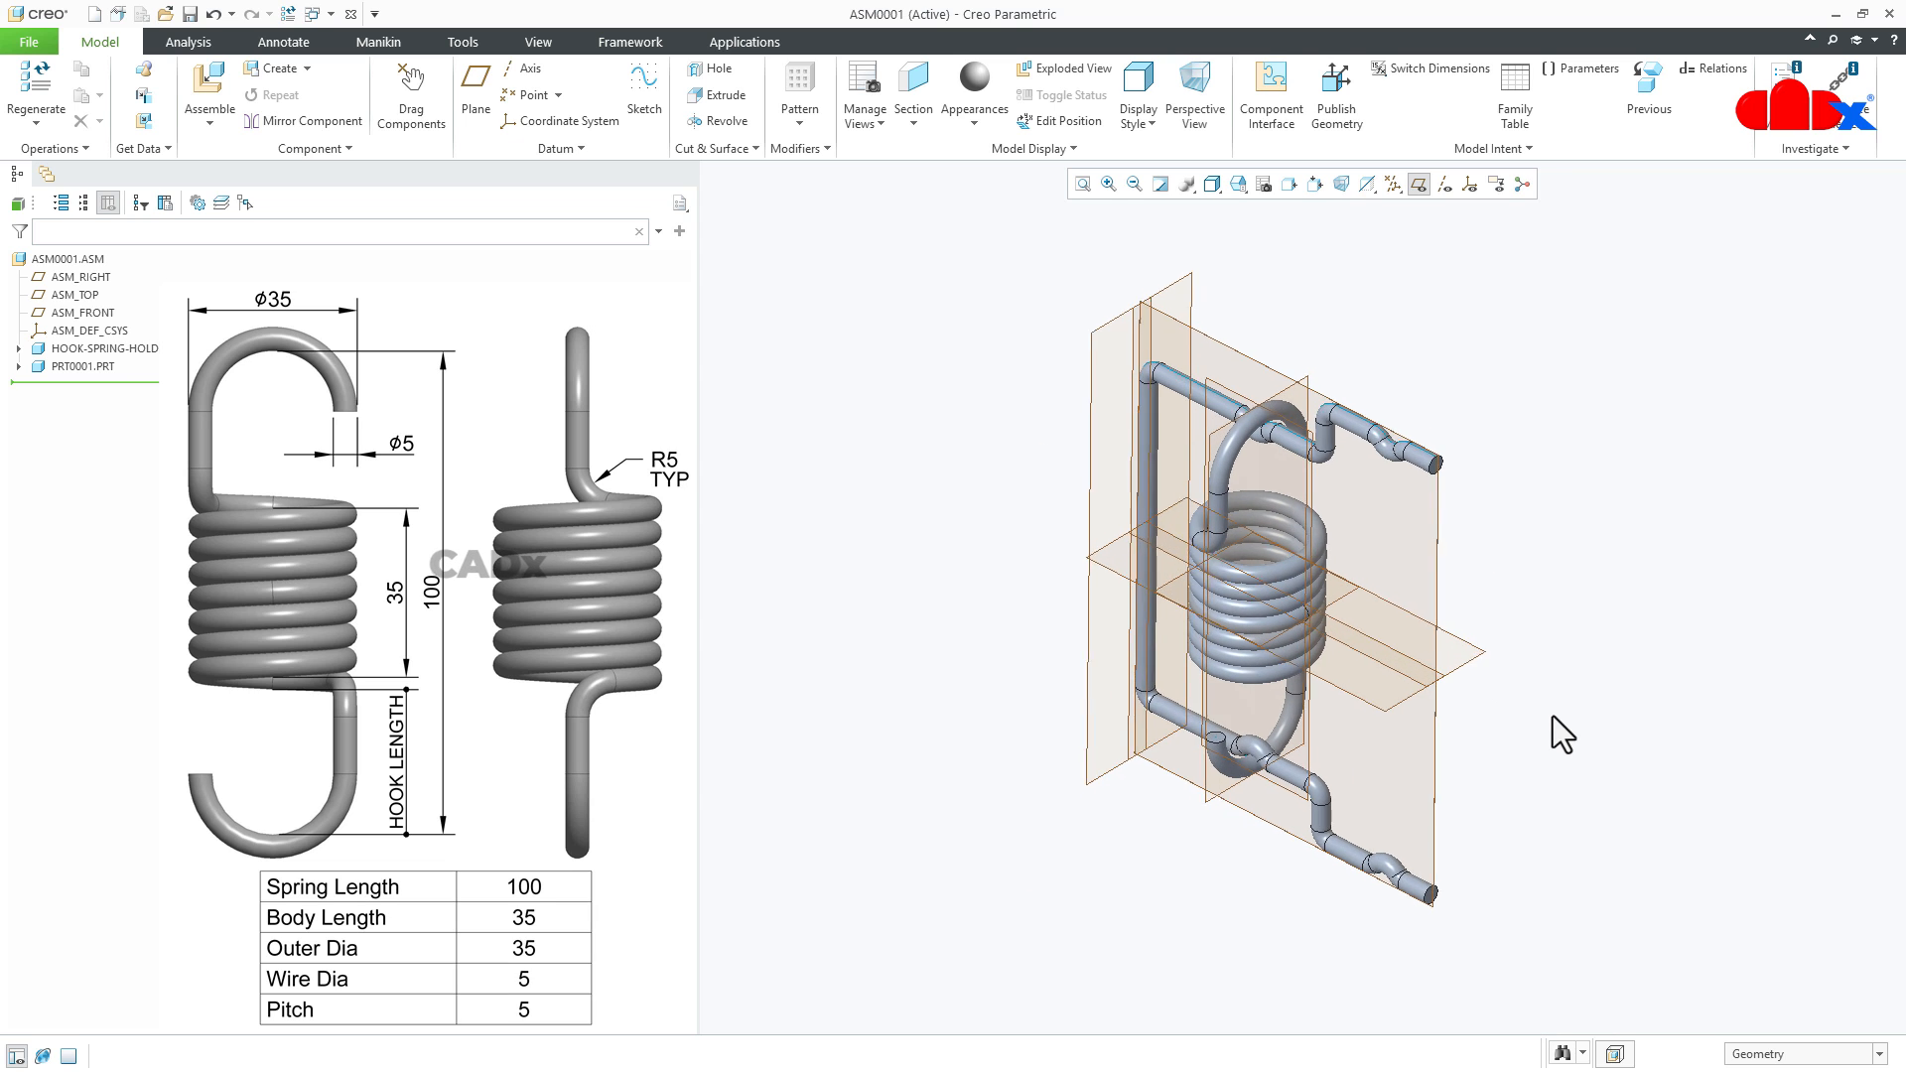
click(1418, 184)
scroll(1375, 712, down, 2)
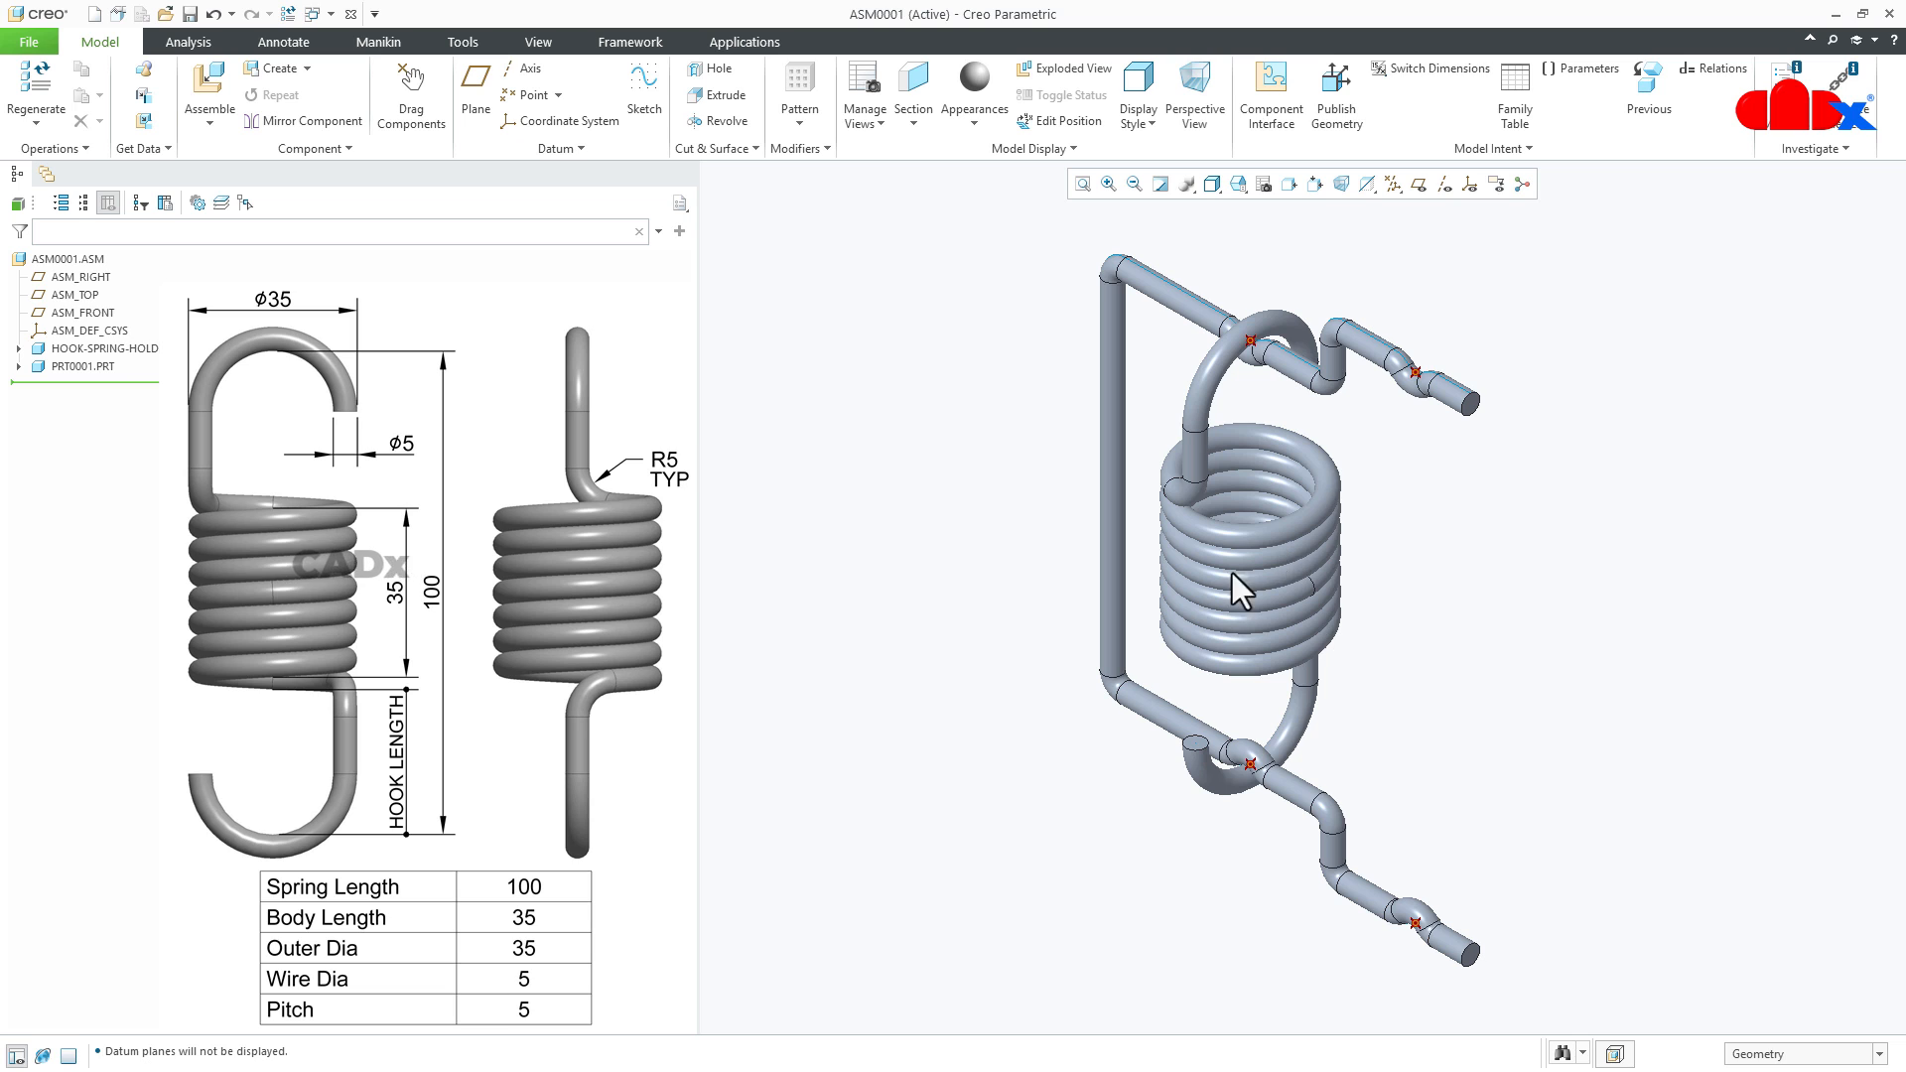
middle_drag(1369, 602, 1524, 536)
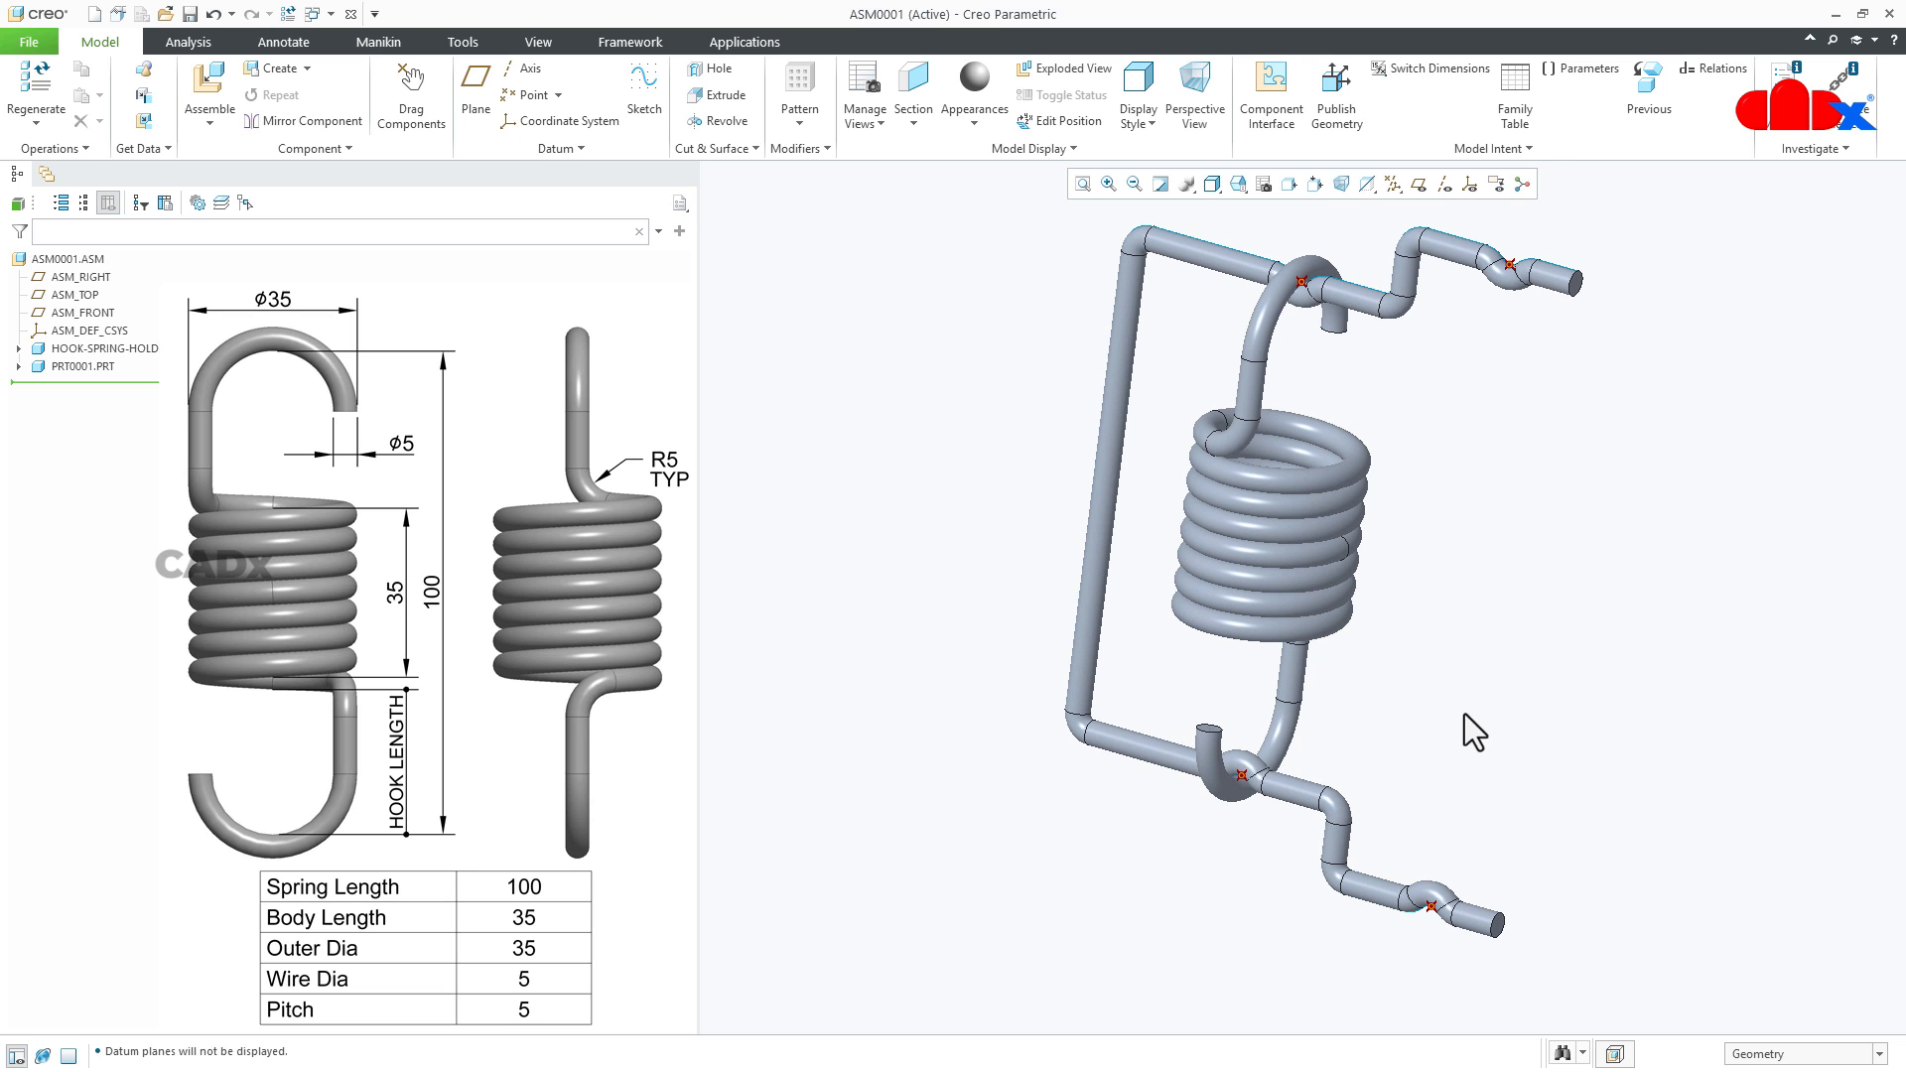
- Bring a second copy of prt0001.prt from the current session into the assembly beside the holder
click(209, 81)
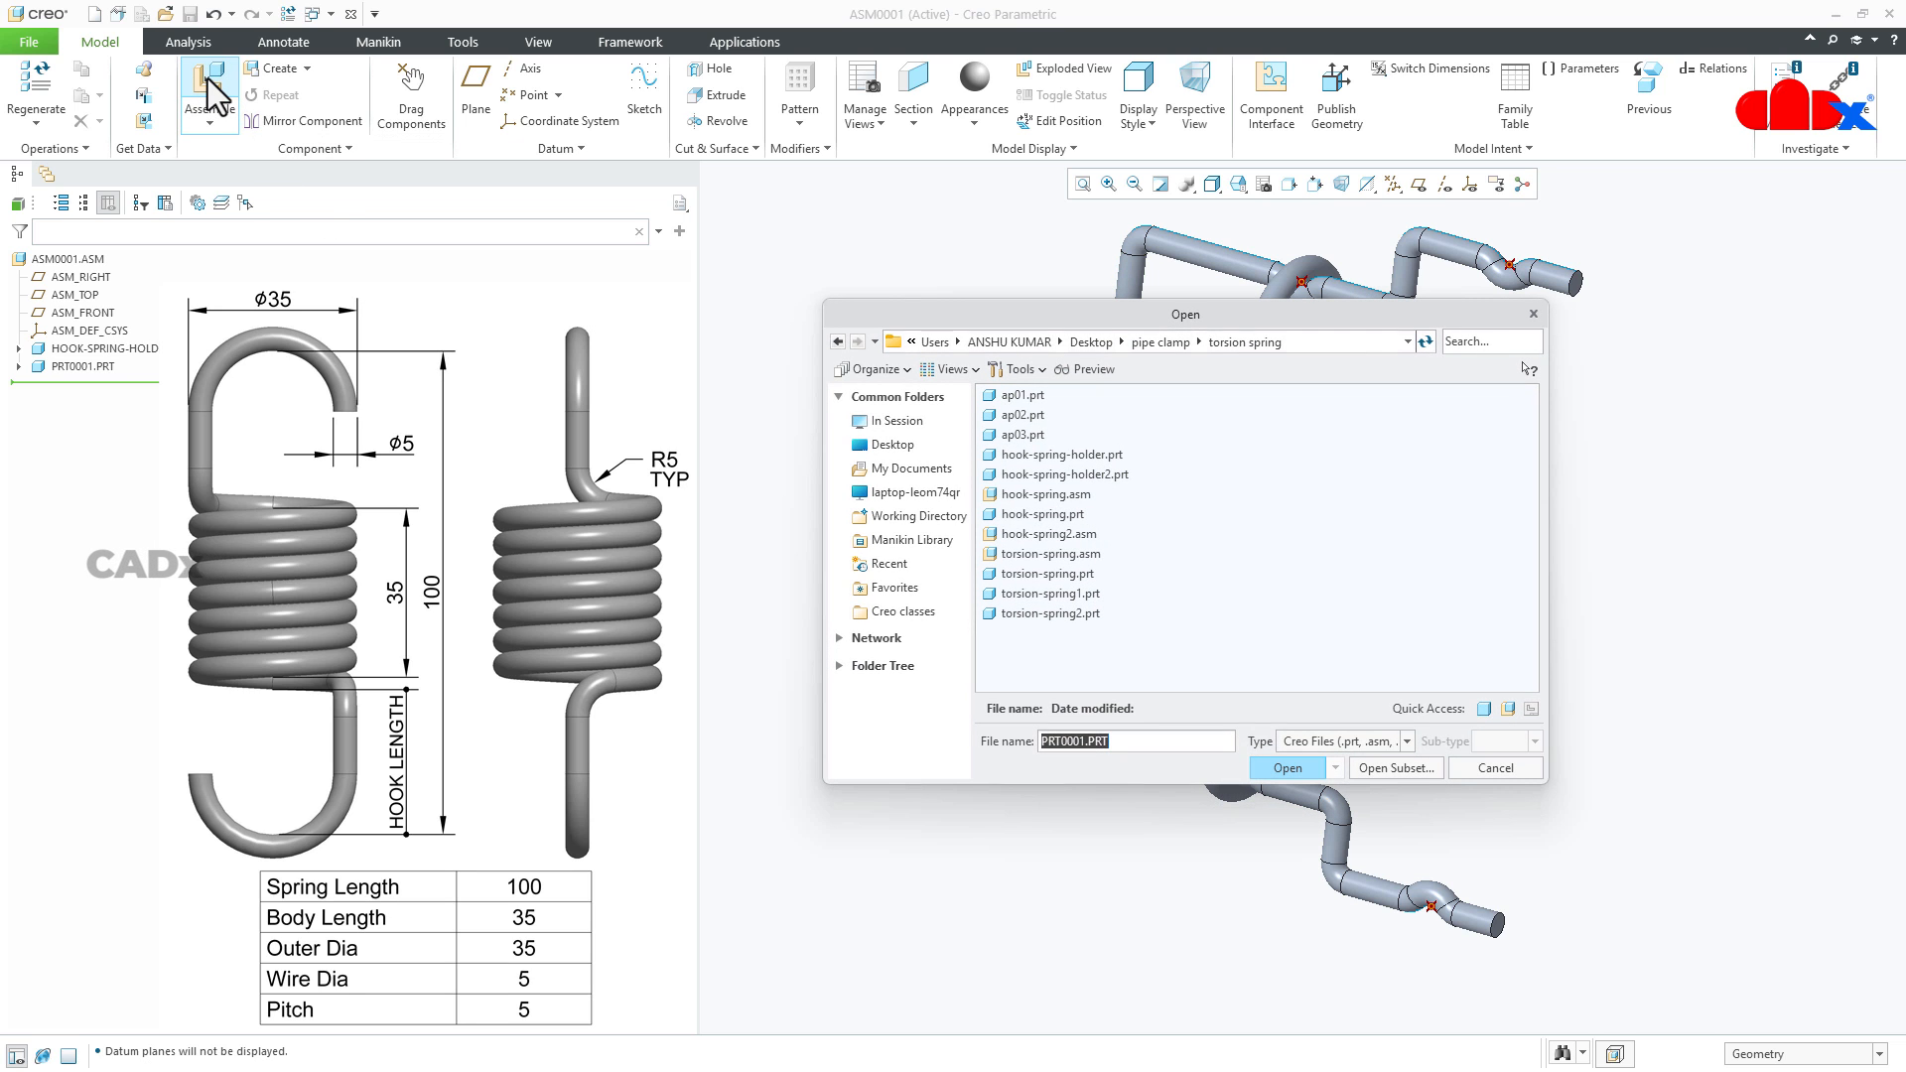
click(893, 421)
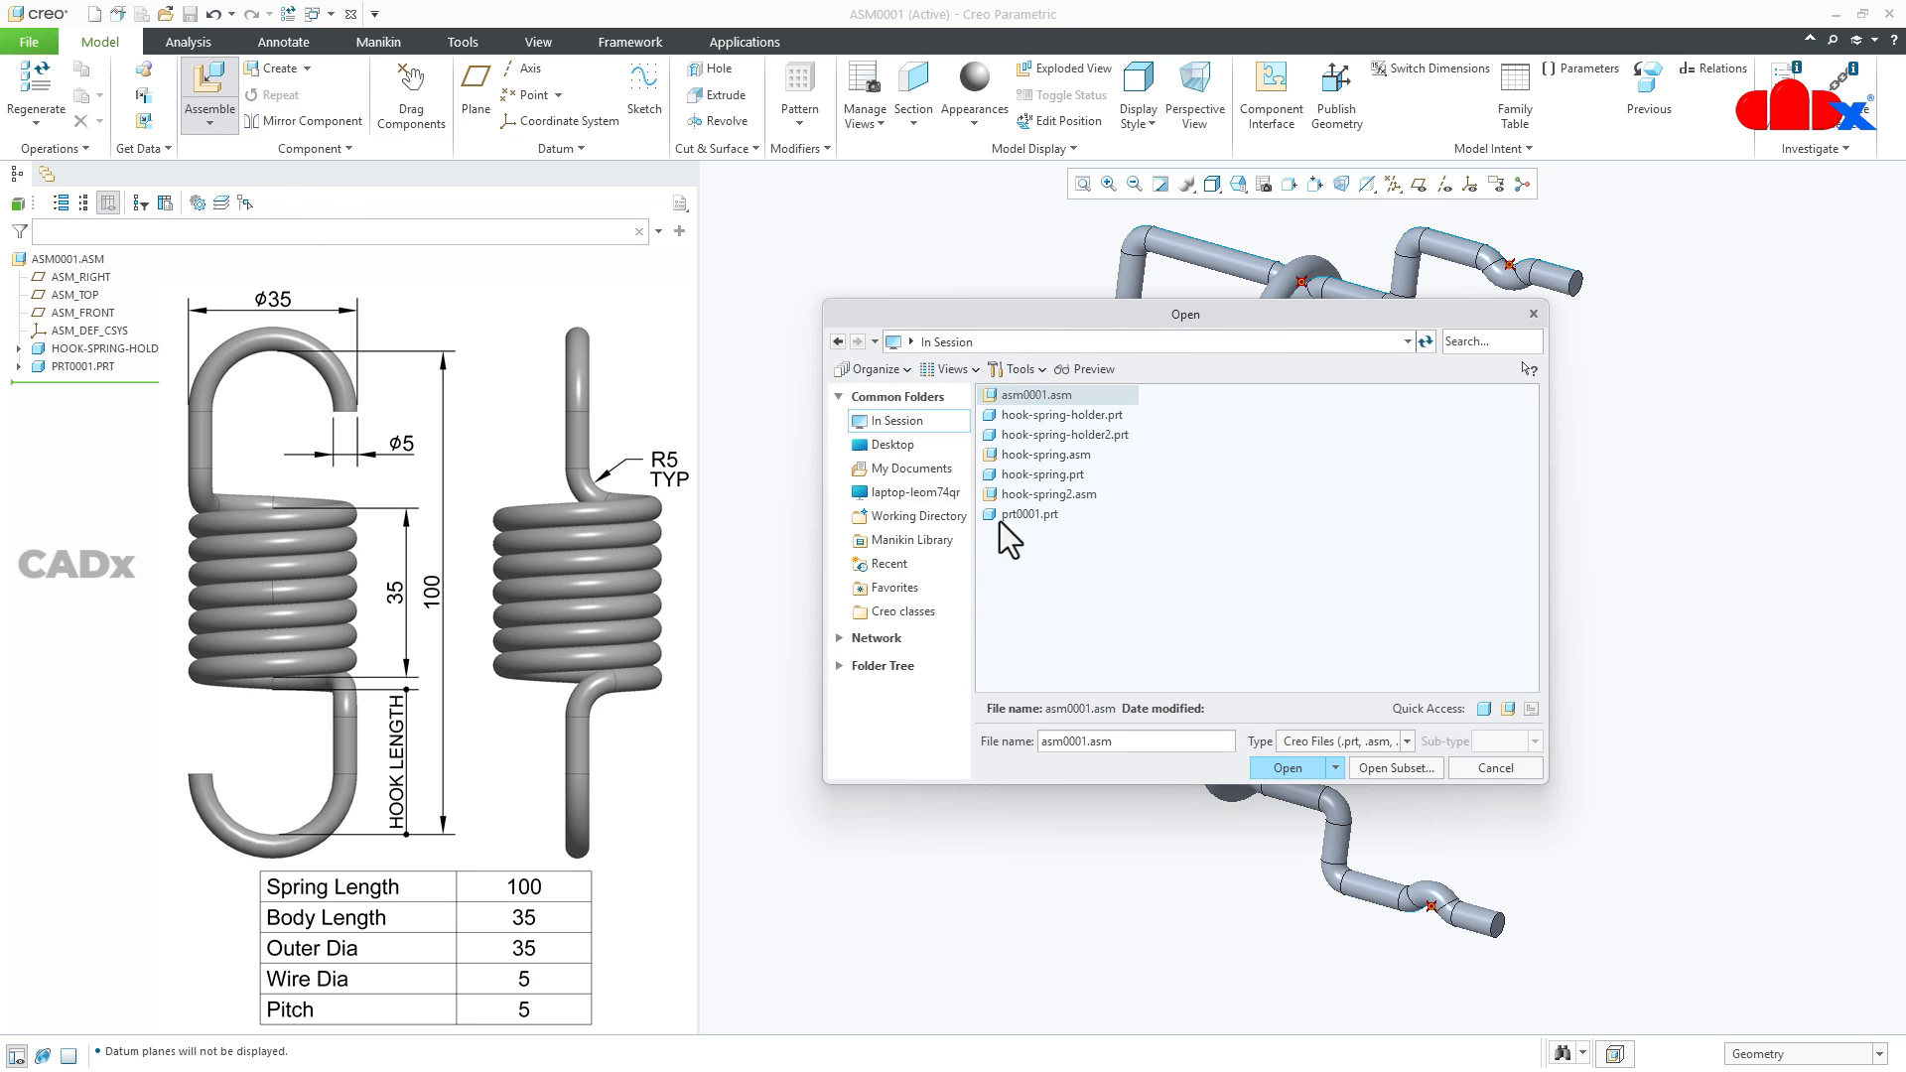
double_click(1028, 514)
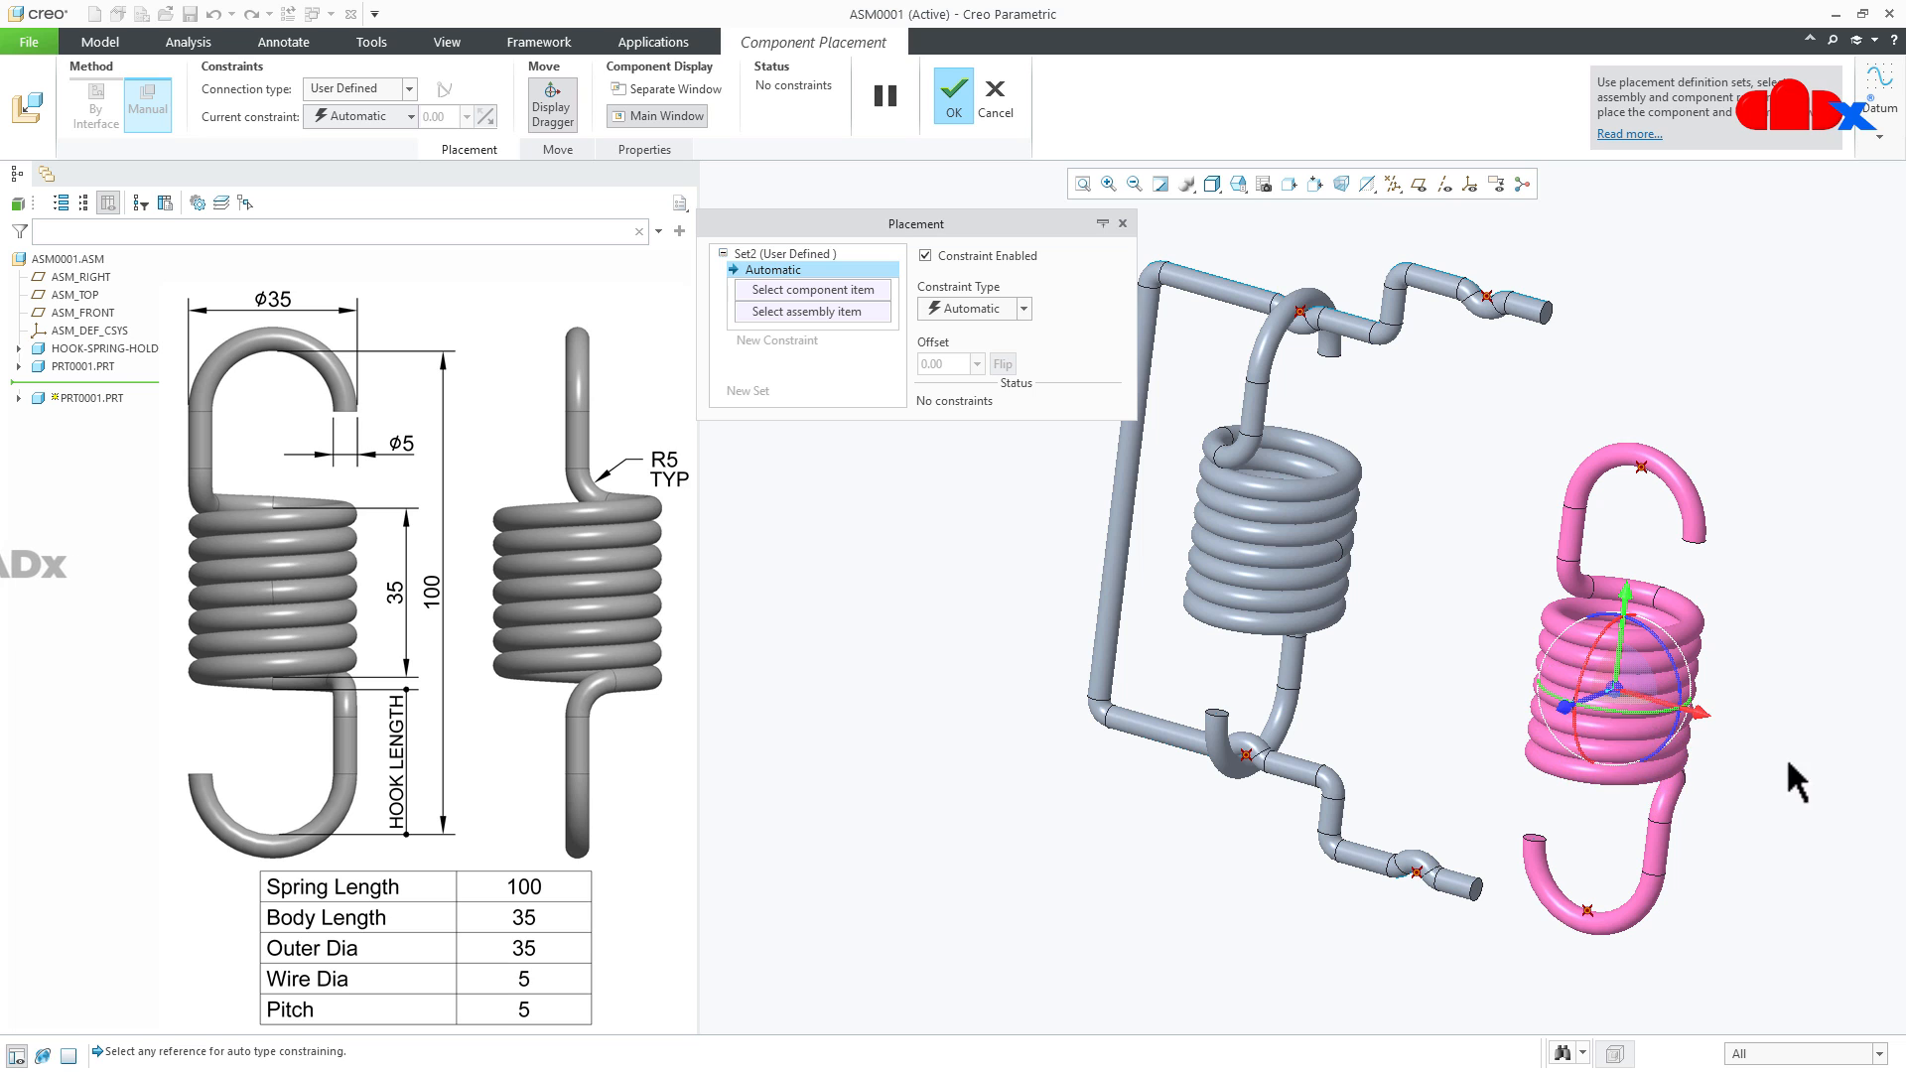
drag(1635, 732, 1752, 714)
- Make the second spring's lower hook point coincident with the holder's lower outer seat point and accept the partial placement
scroll(1634, 913, up, 4)
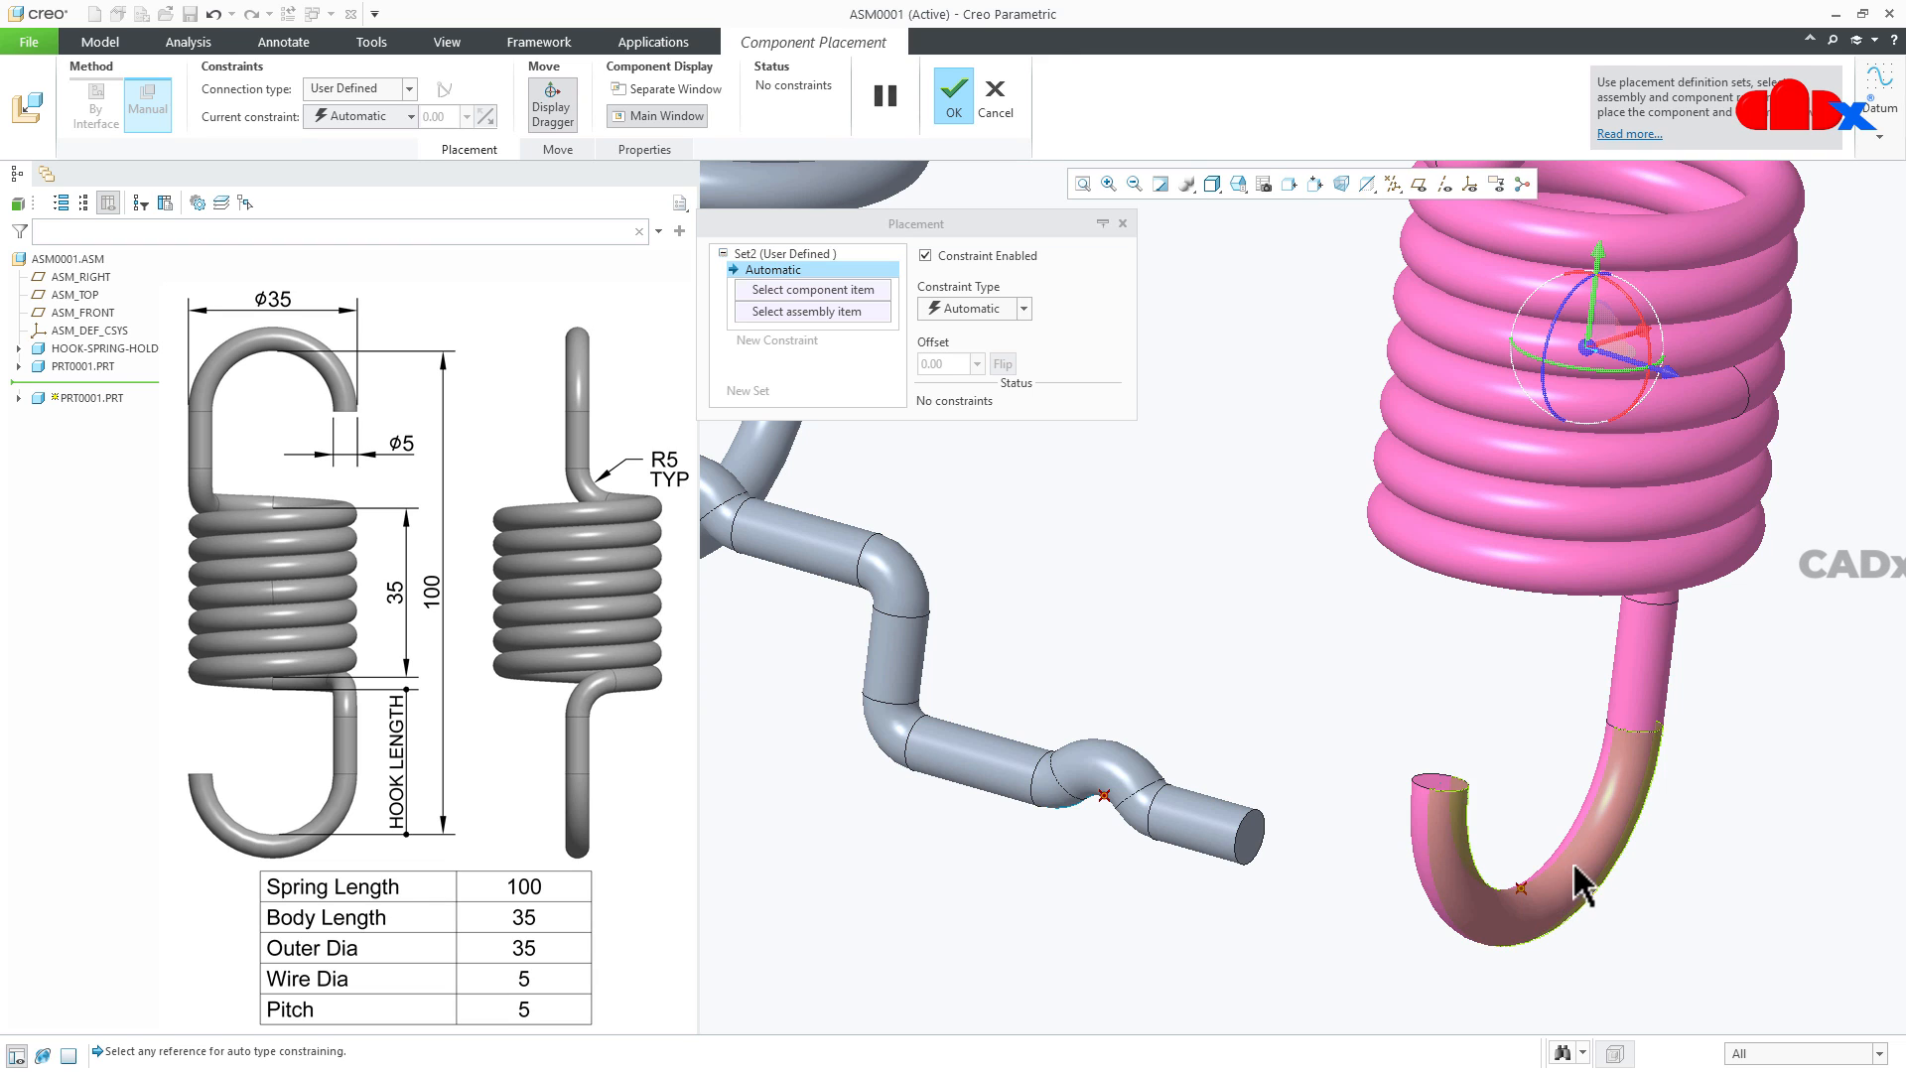
scroll(1578, 878, down, 3)
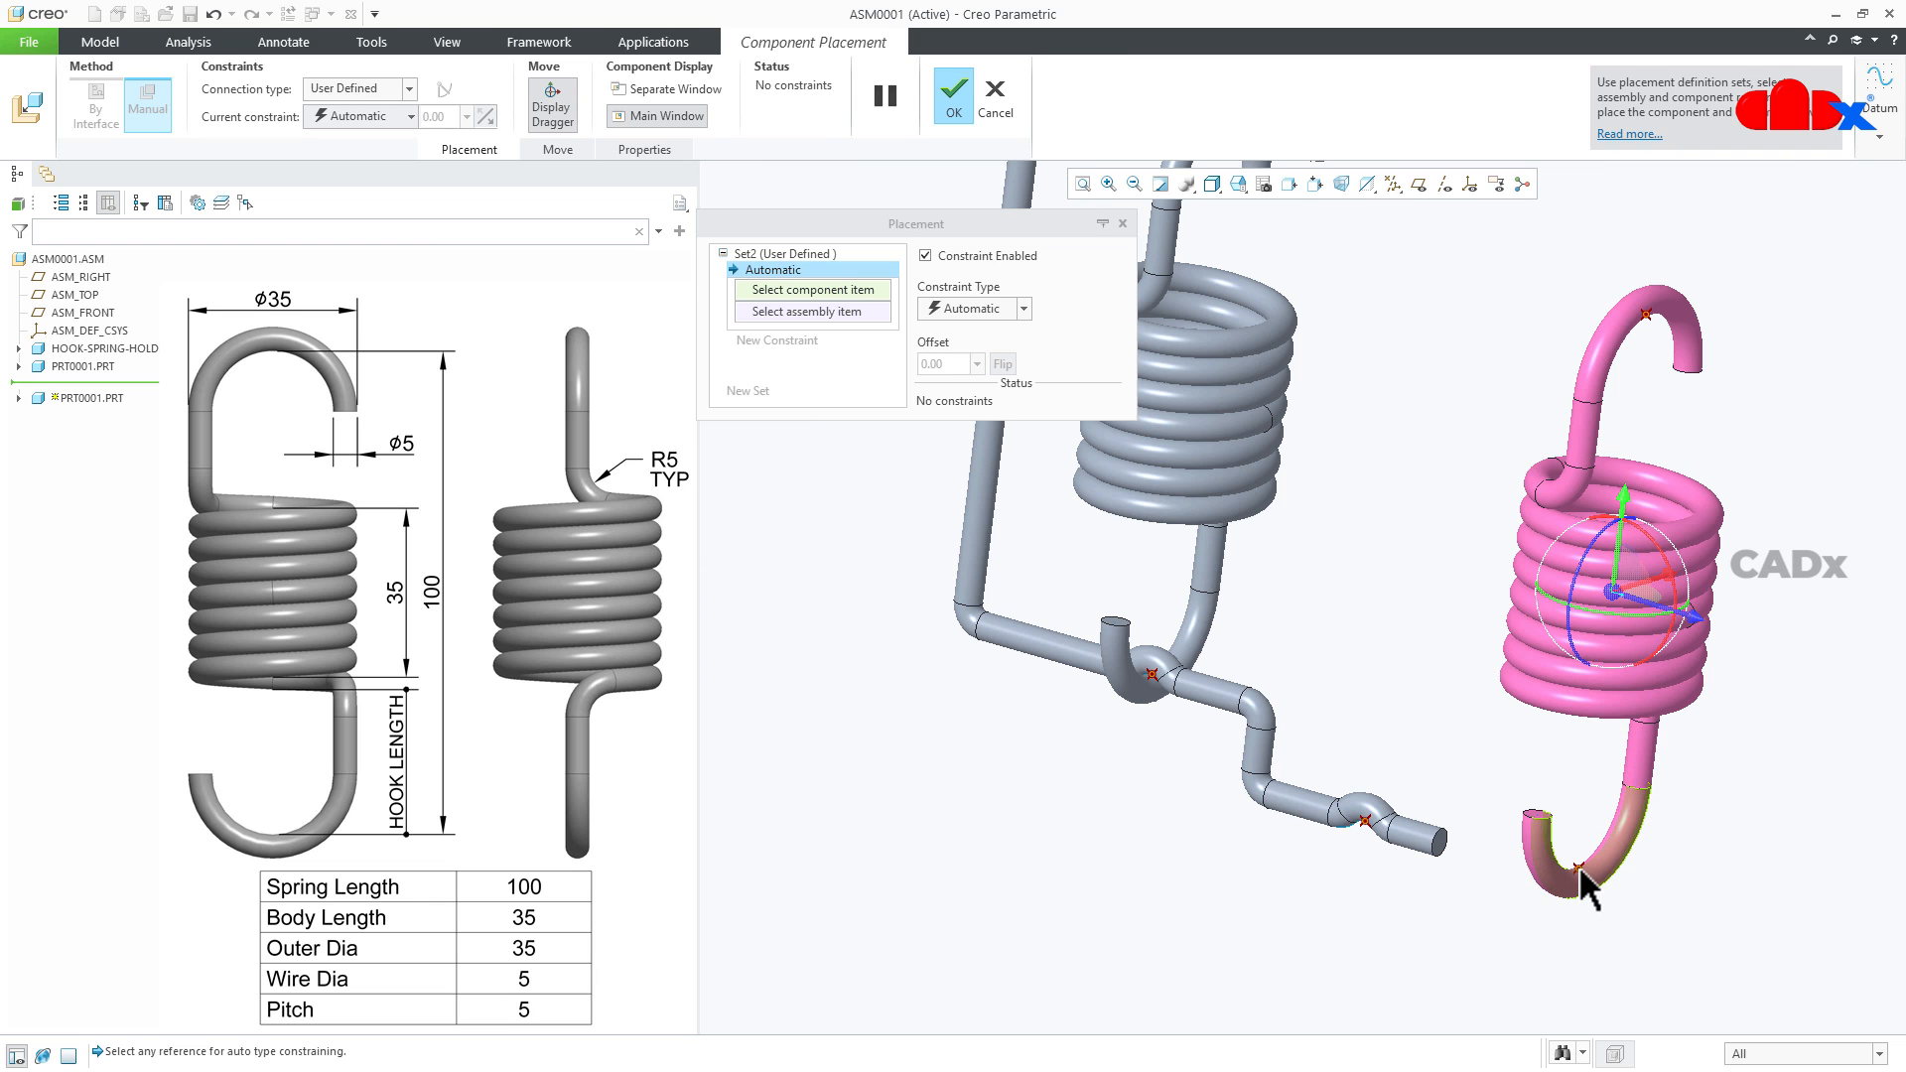
click(1578, 866)
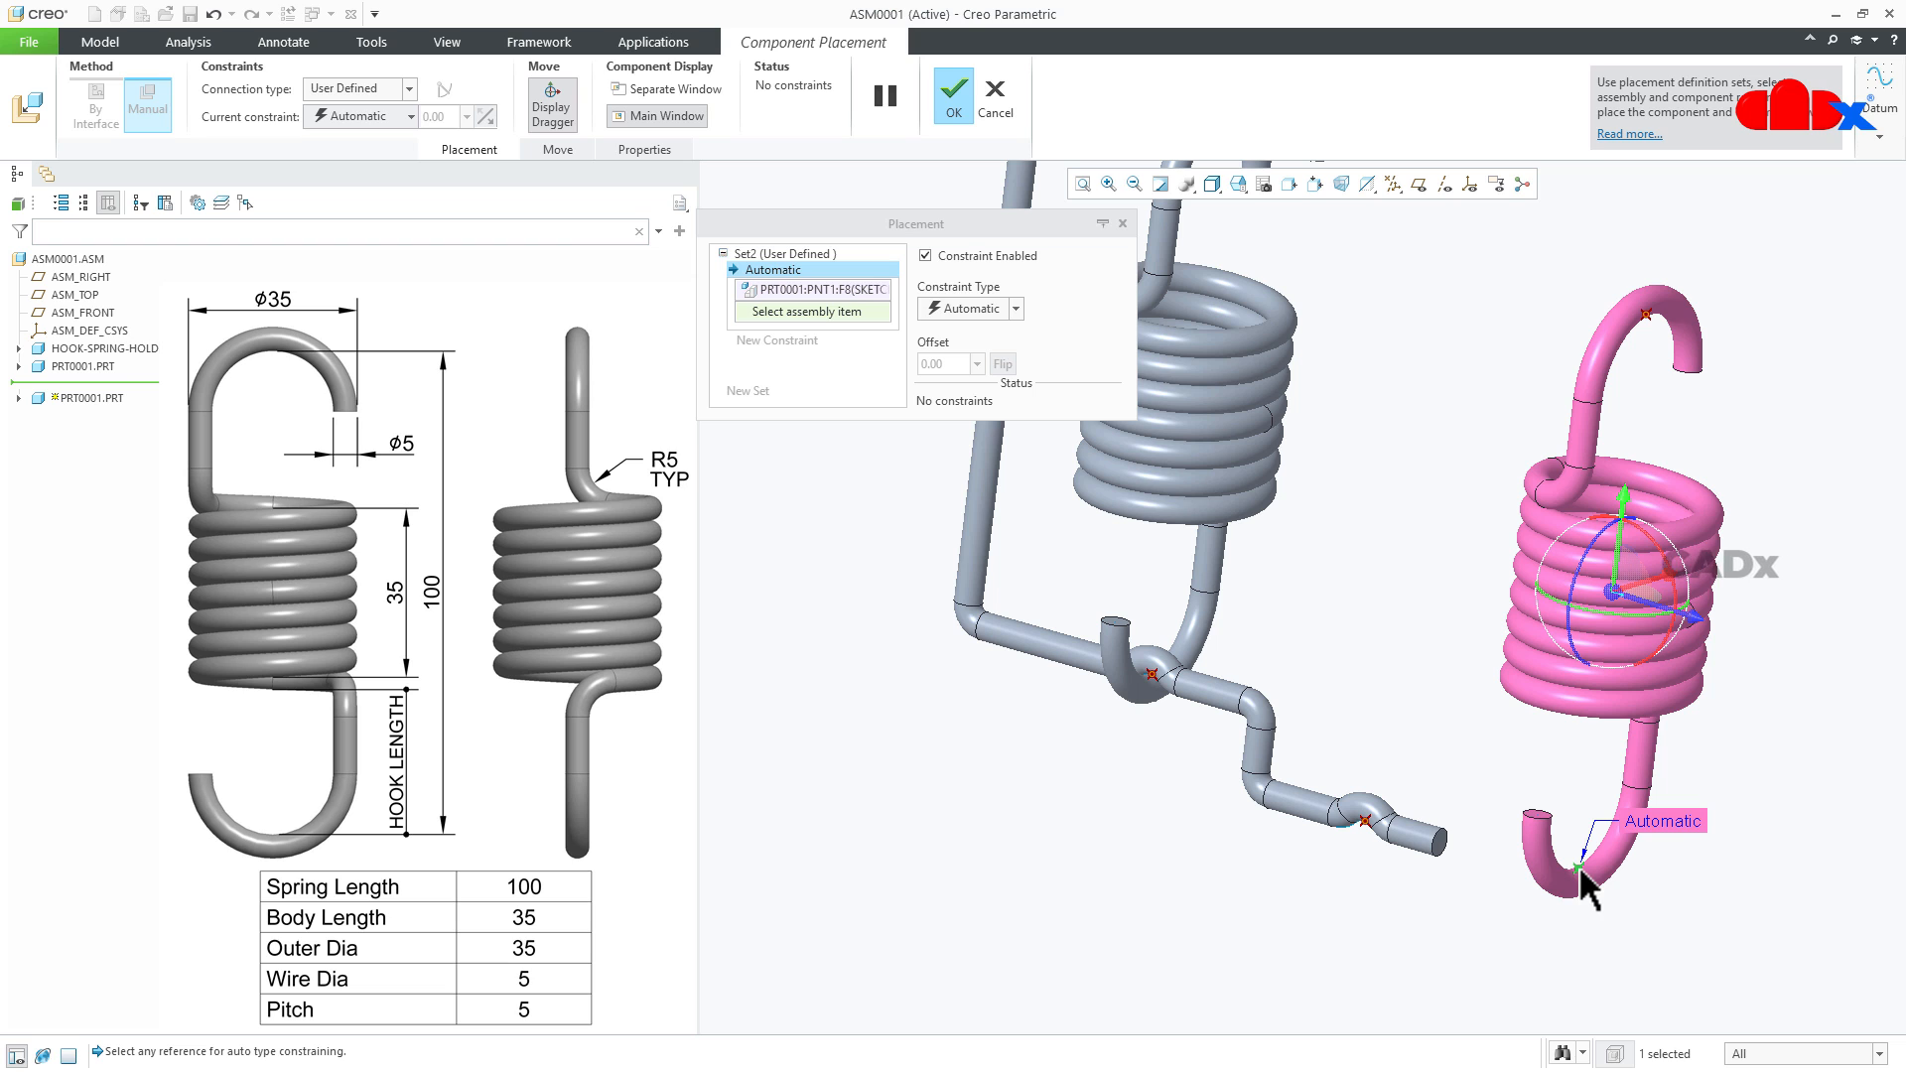
click(1363, 820)
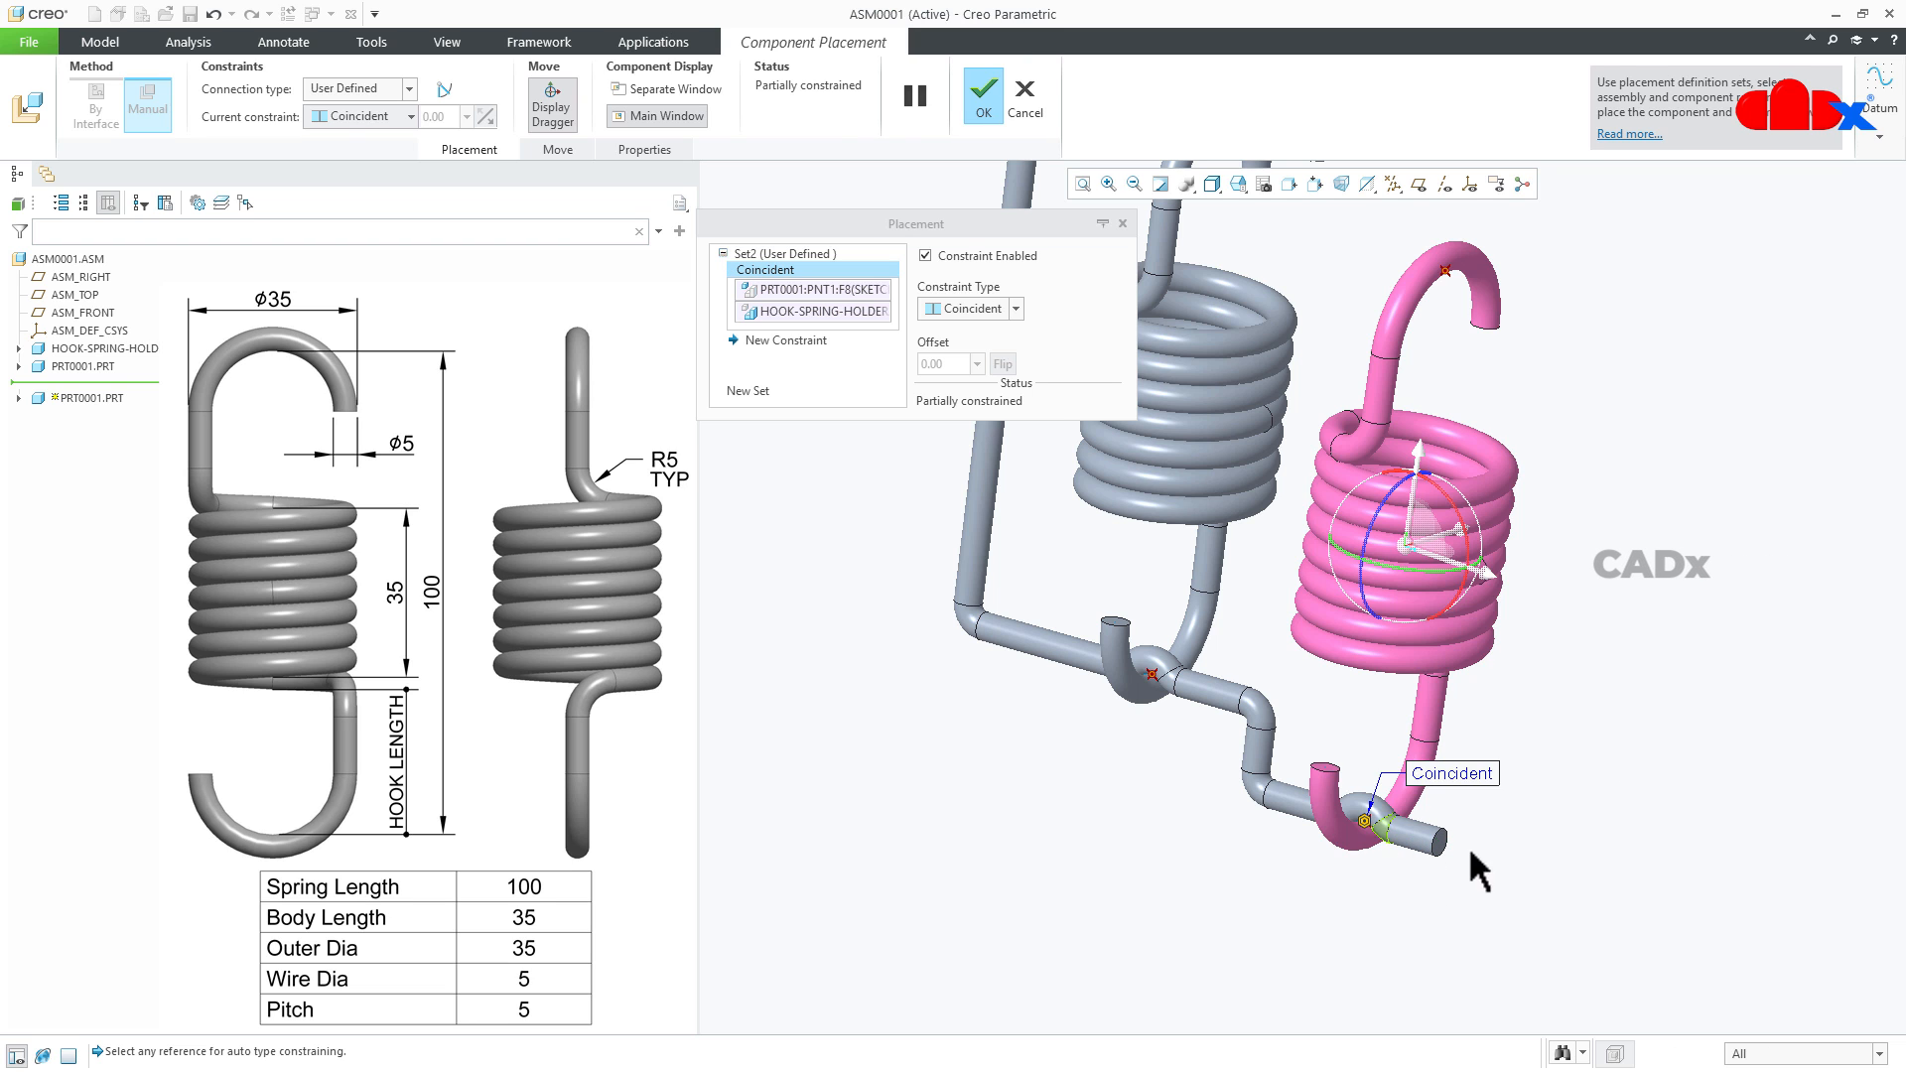
scroll(1479, 849, down, 3)
scroll(1522, 703, up, 5)
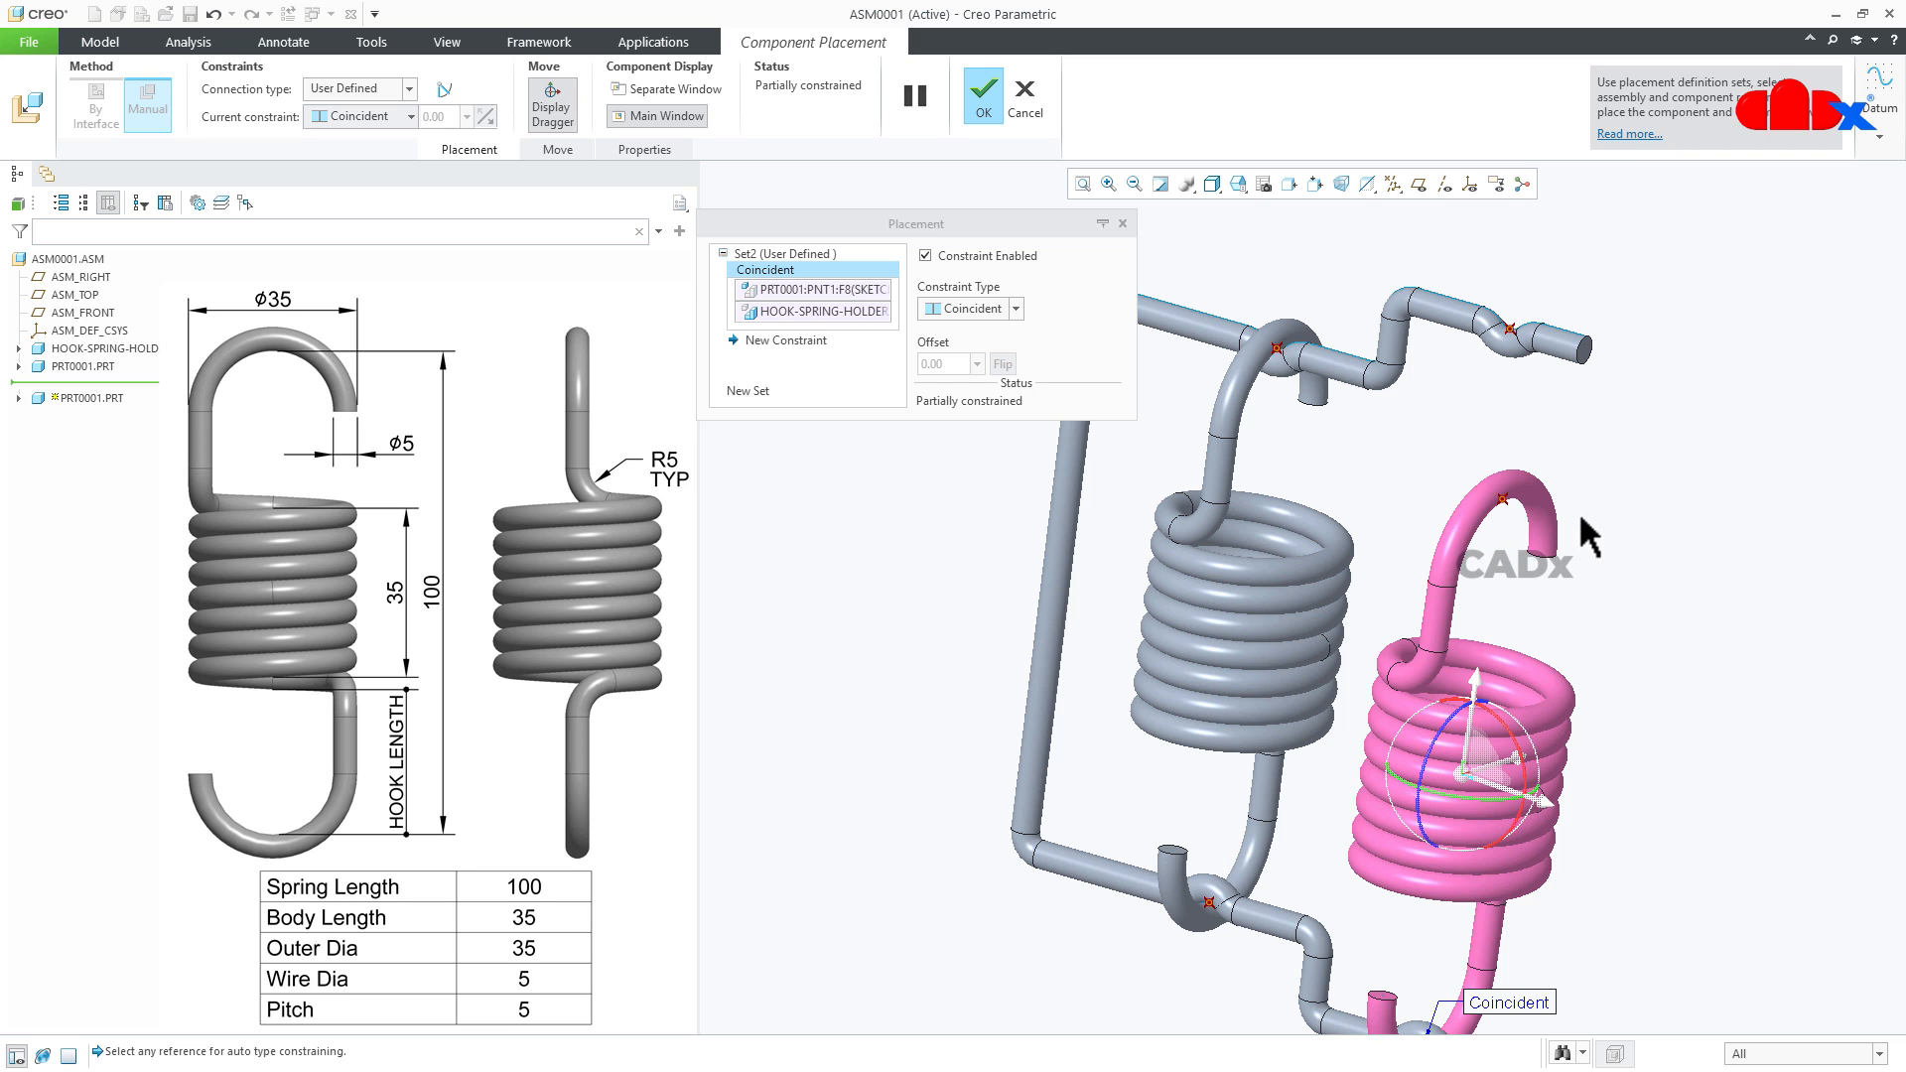
click(986, 95)
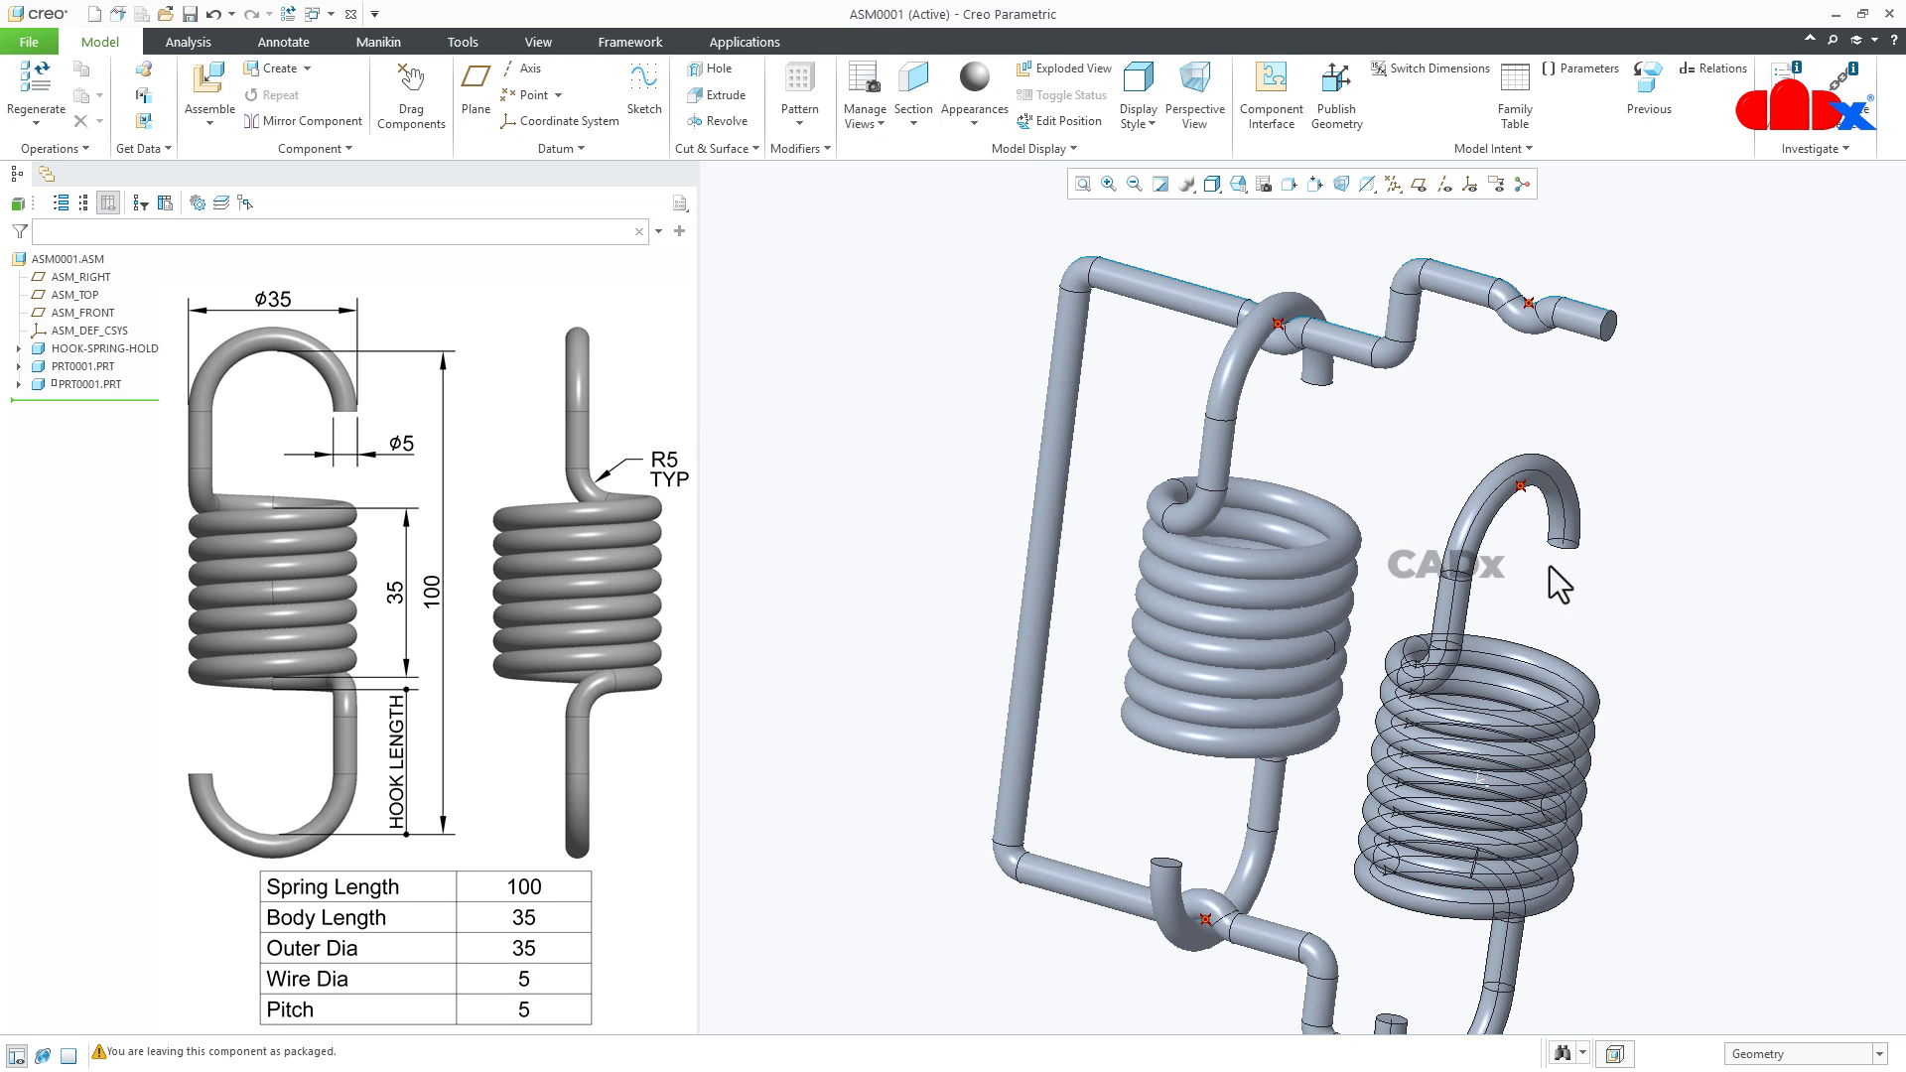
scroll(1463, 632, down, 4)
scroll(1467, 611, up, 2)
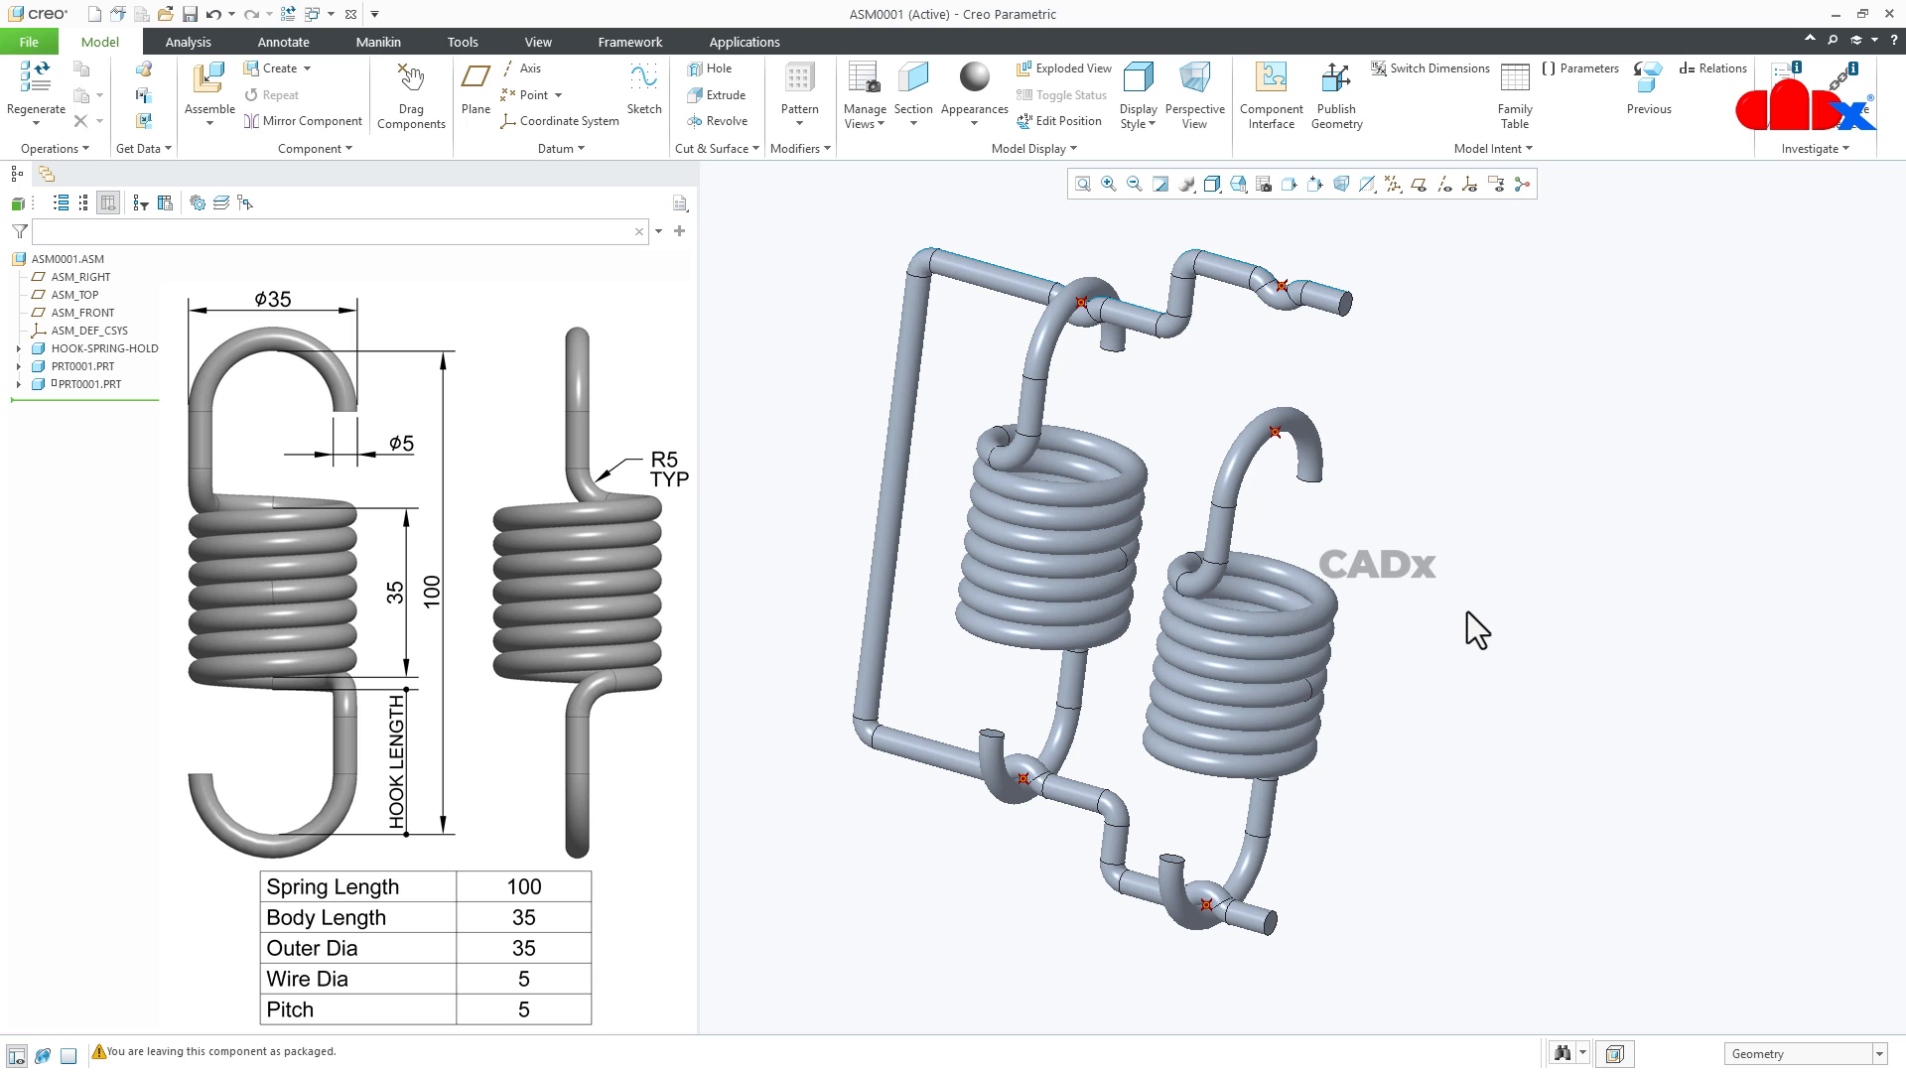
- Make the second spring a flexible component and add the 100 spring length dimension from its Sketch 1 as a varied item
click(38, 385)
right_click(1501, 507)
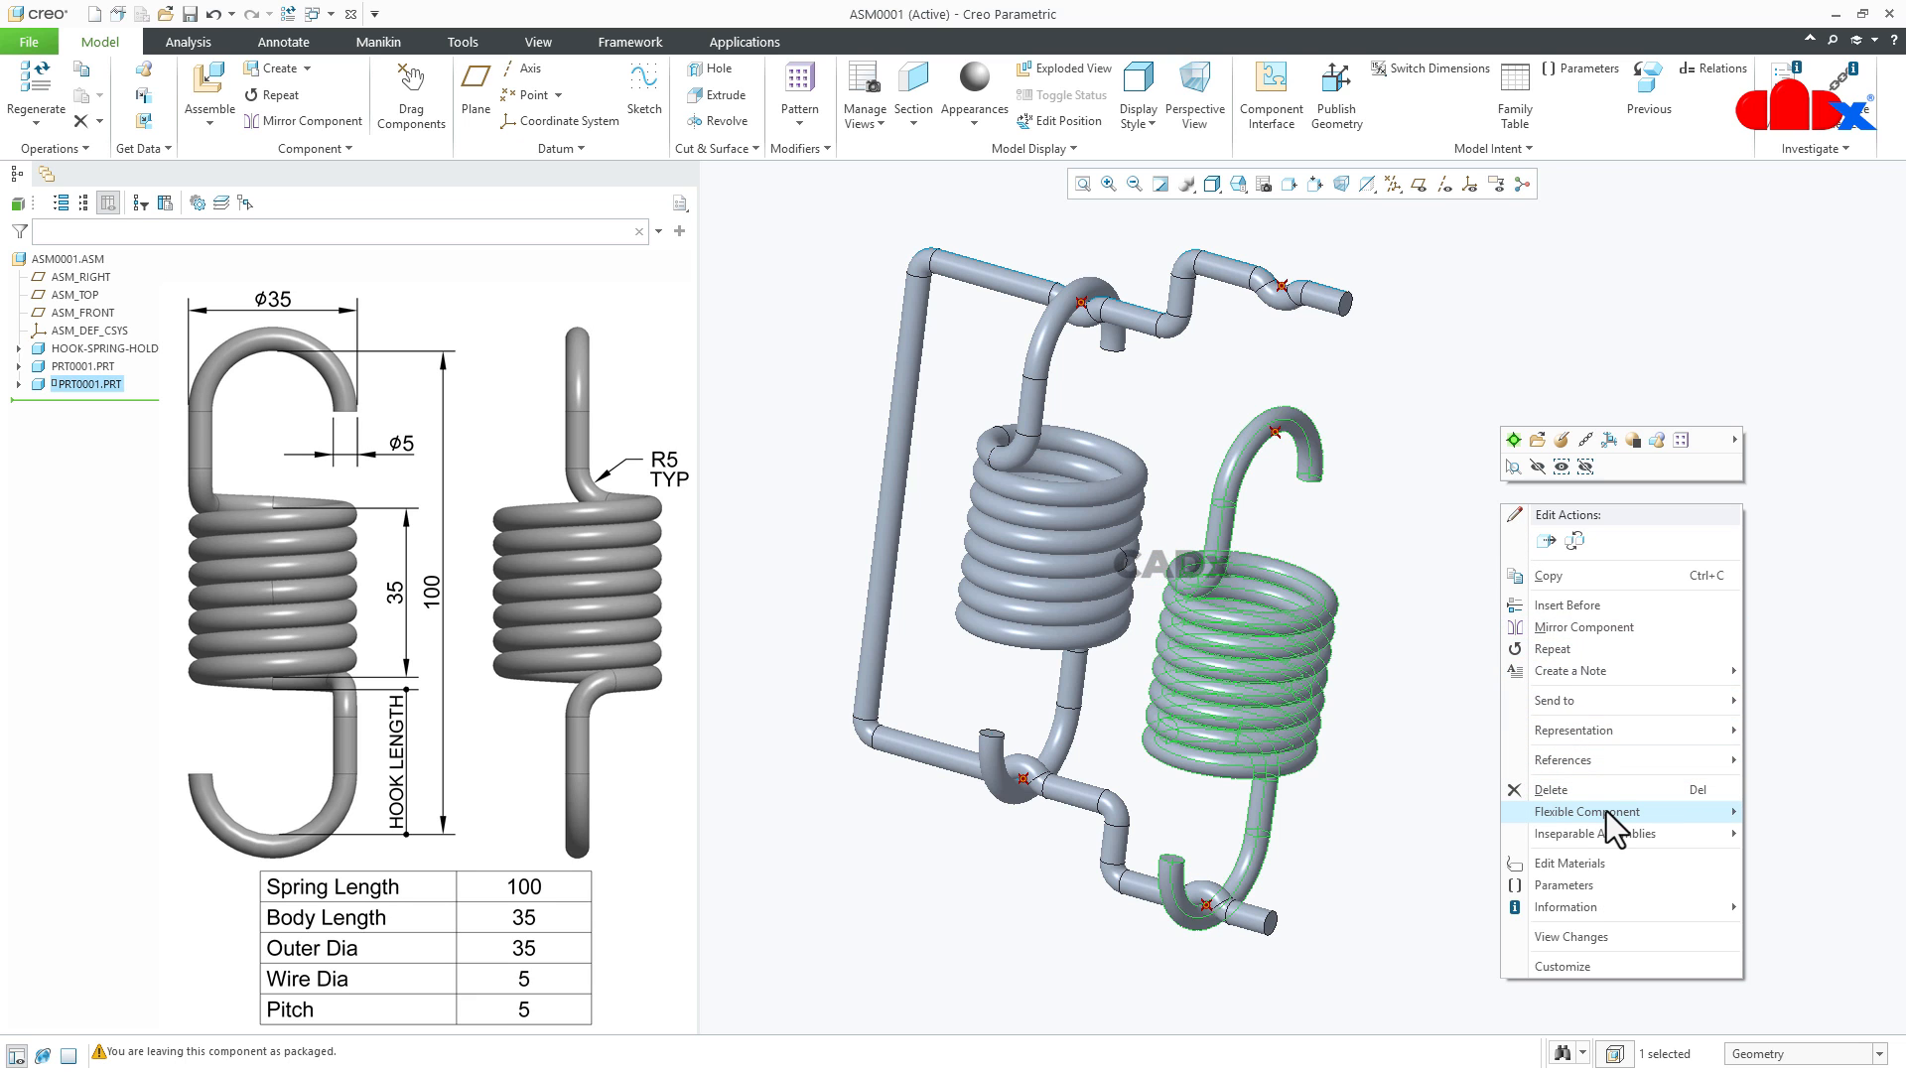
mouse_move(1605, 812)
click(1797, 812)
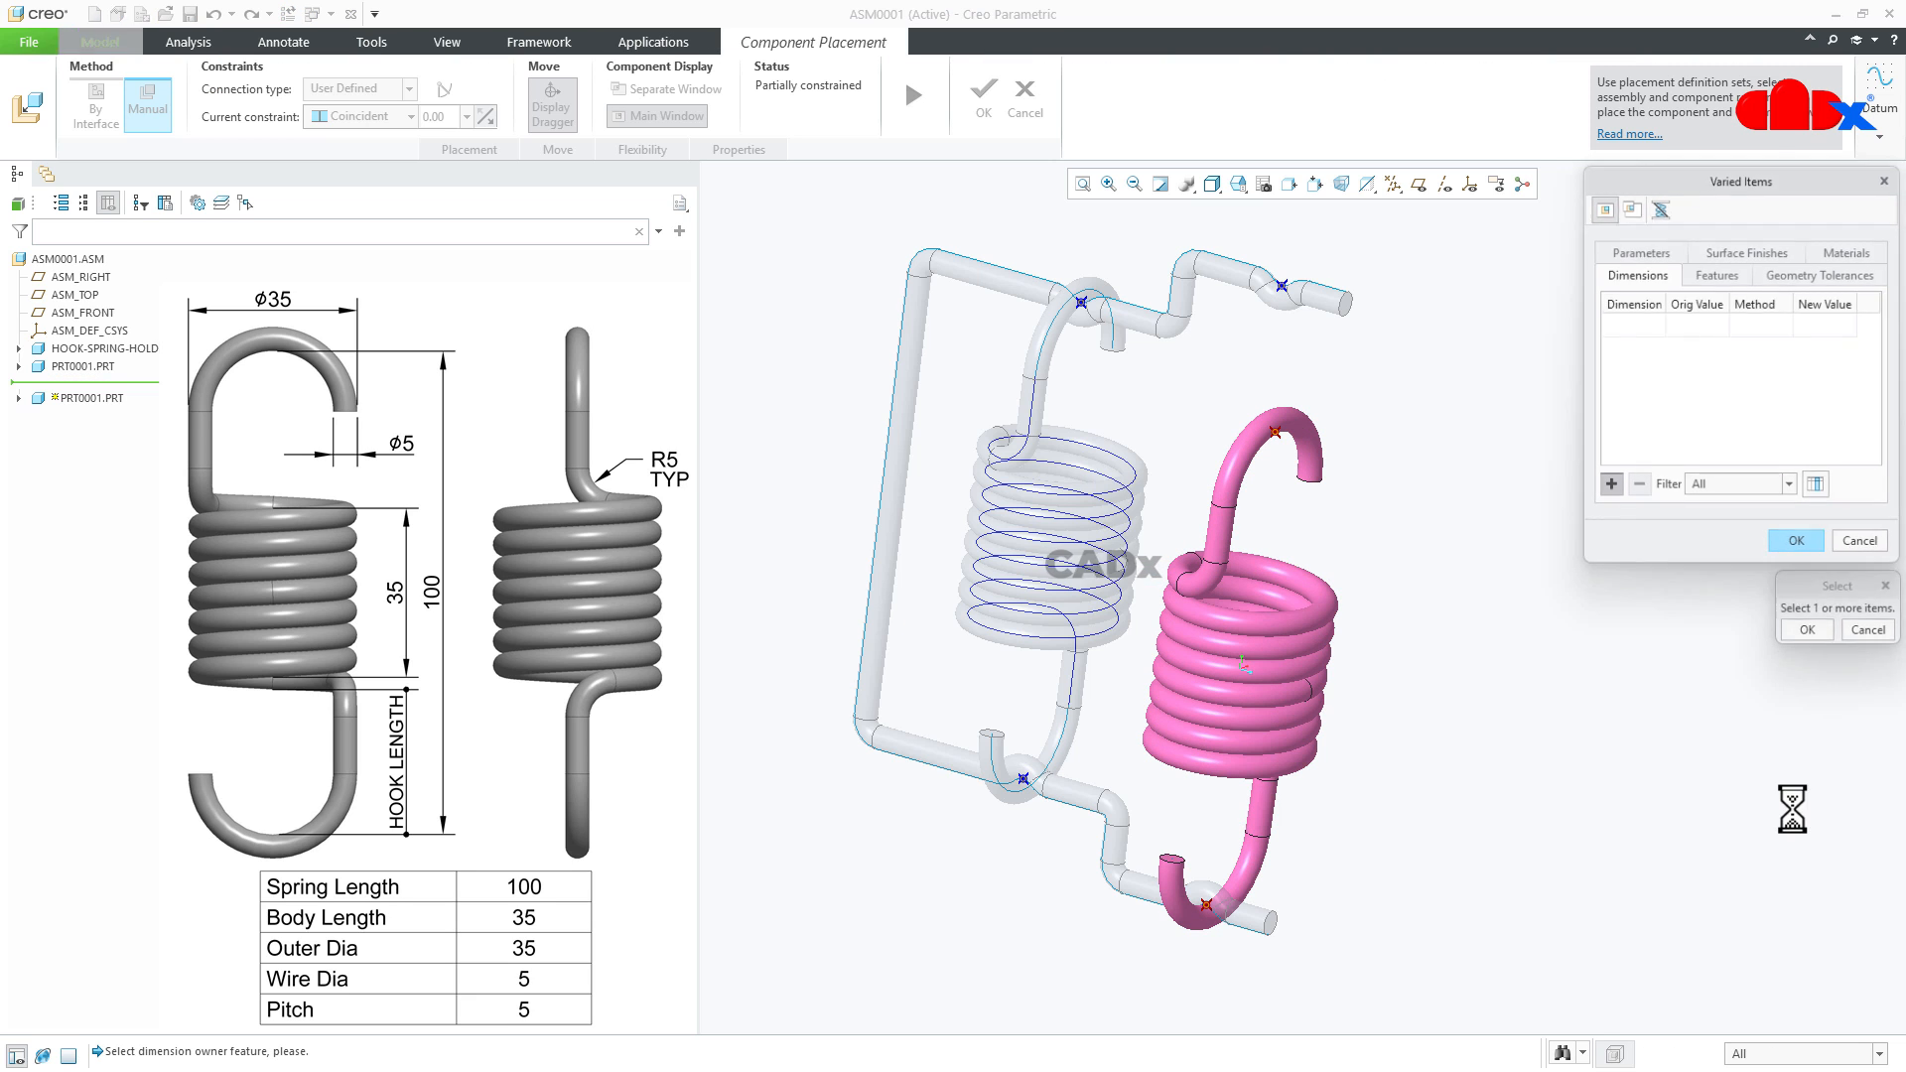
scroll(1360, 604, down, 2)
scroll(1331, 711, up, 2)
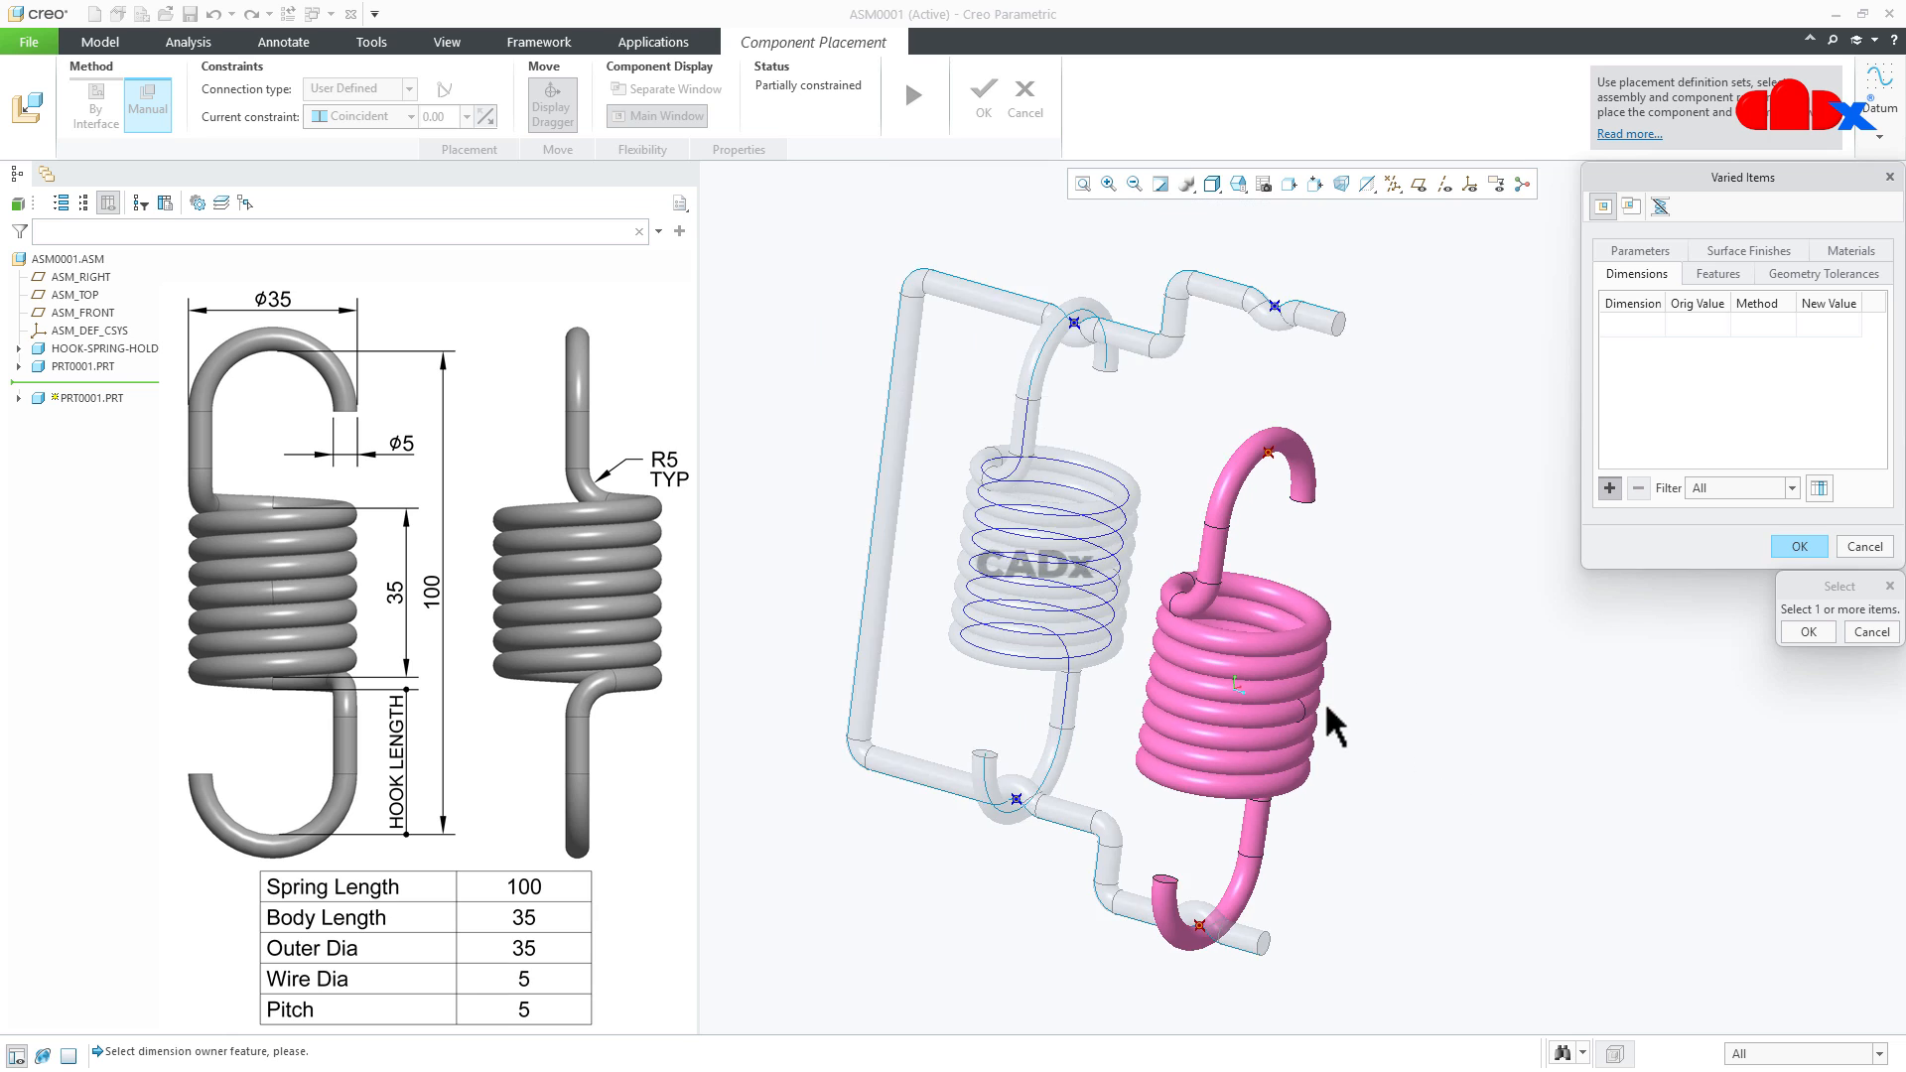
middle_drag(1331, 711, 1373, 740)
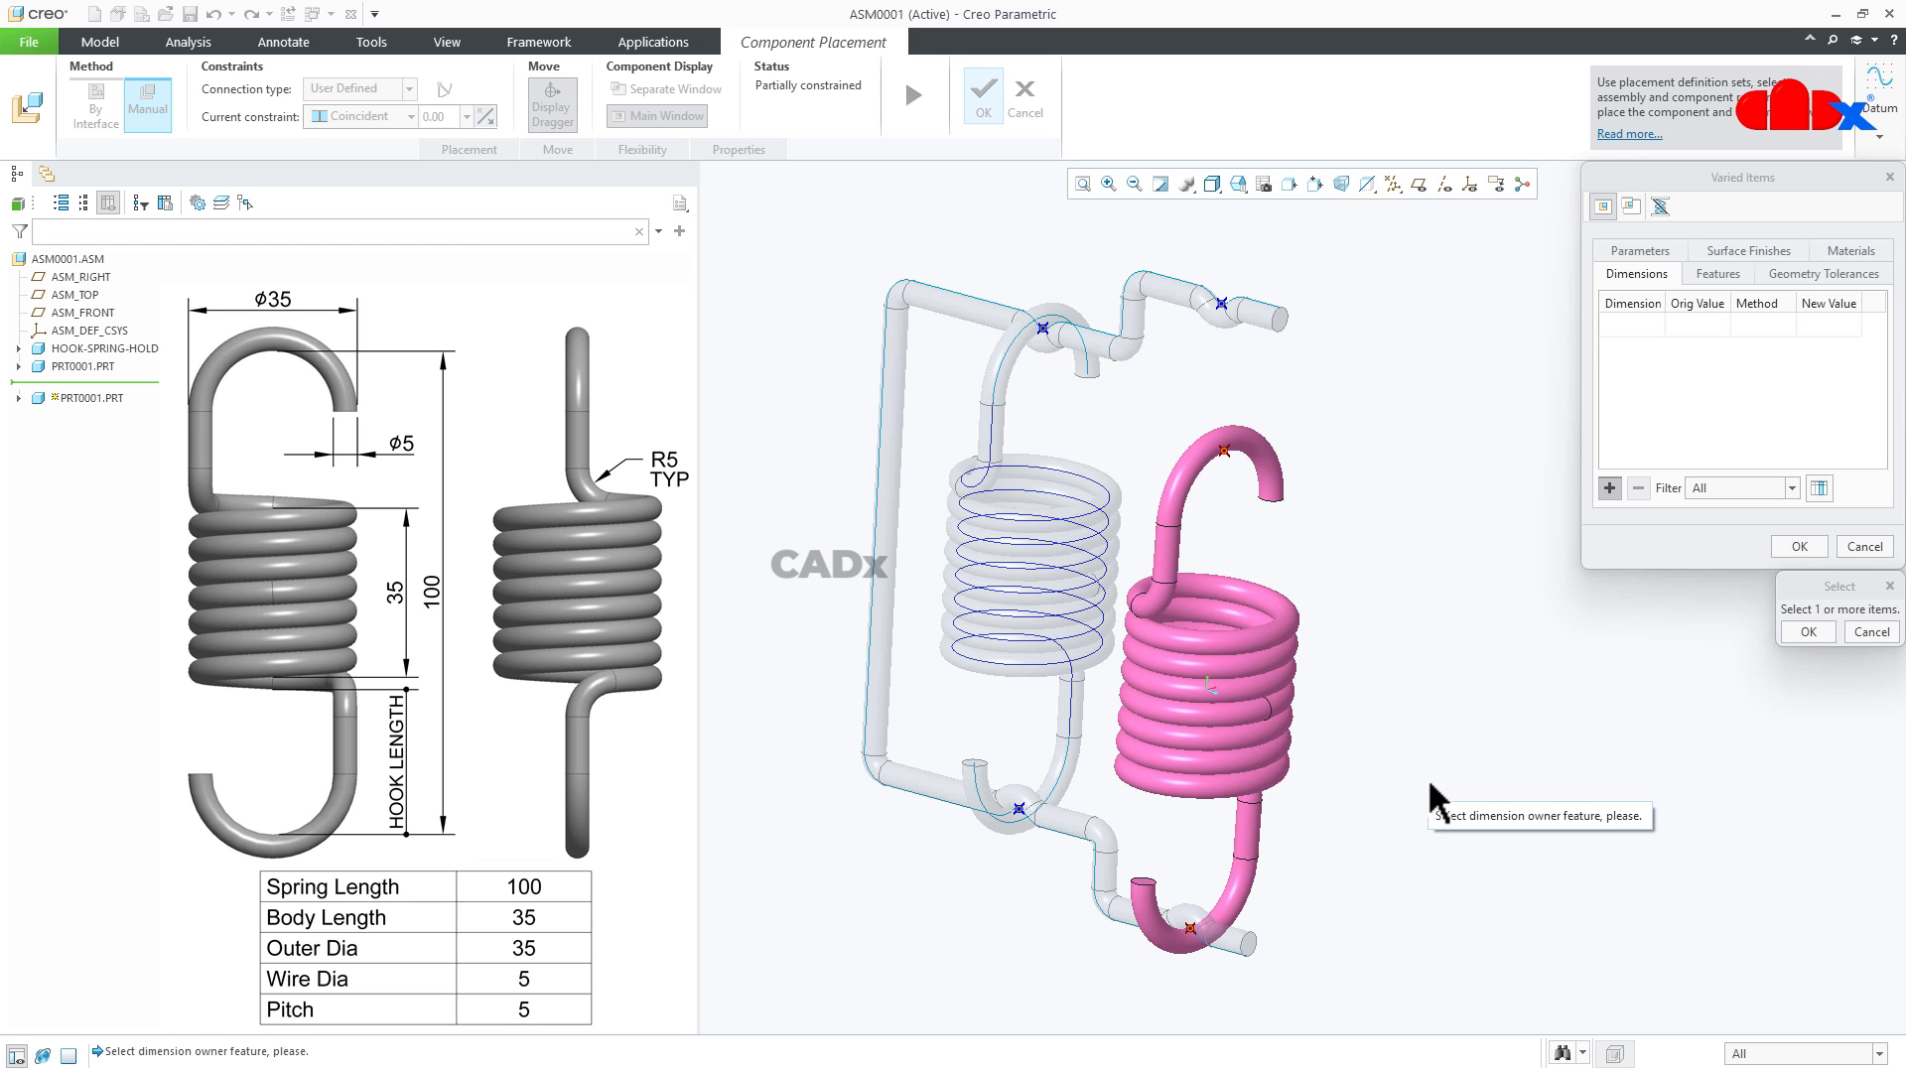
click(18, 398)
click(85, 559)
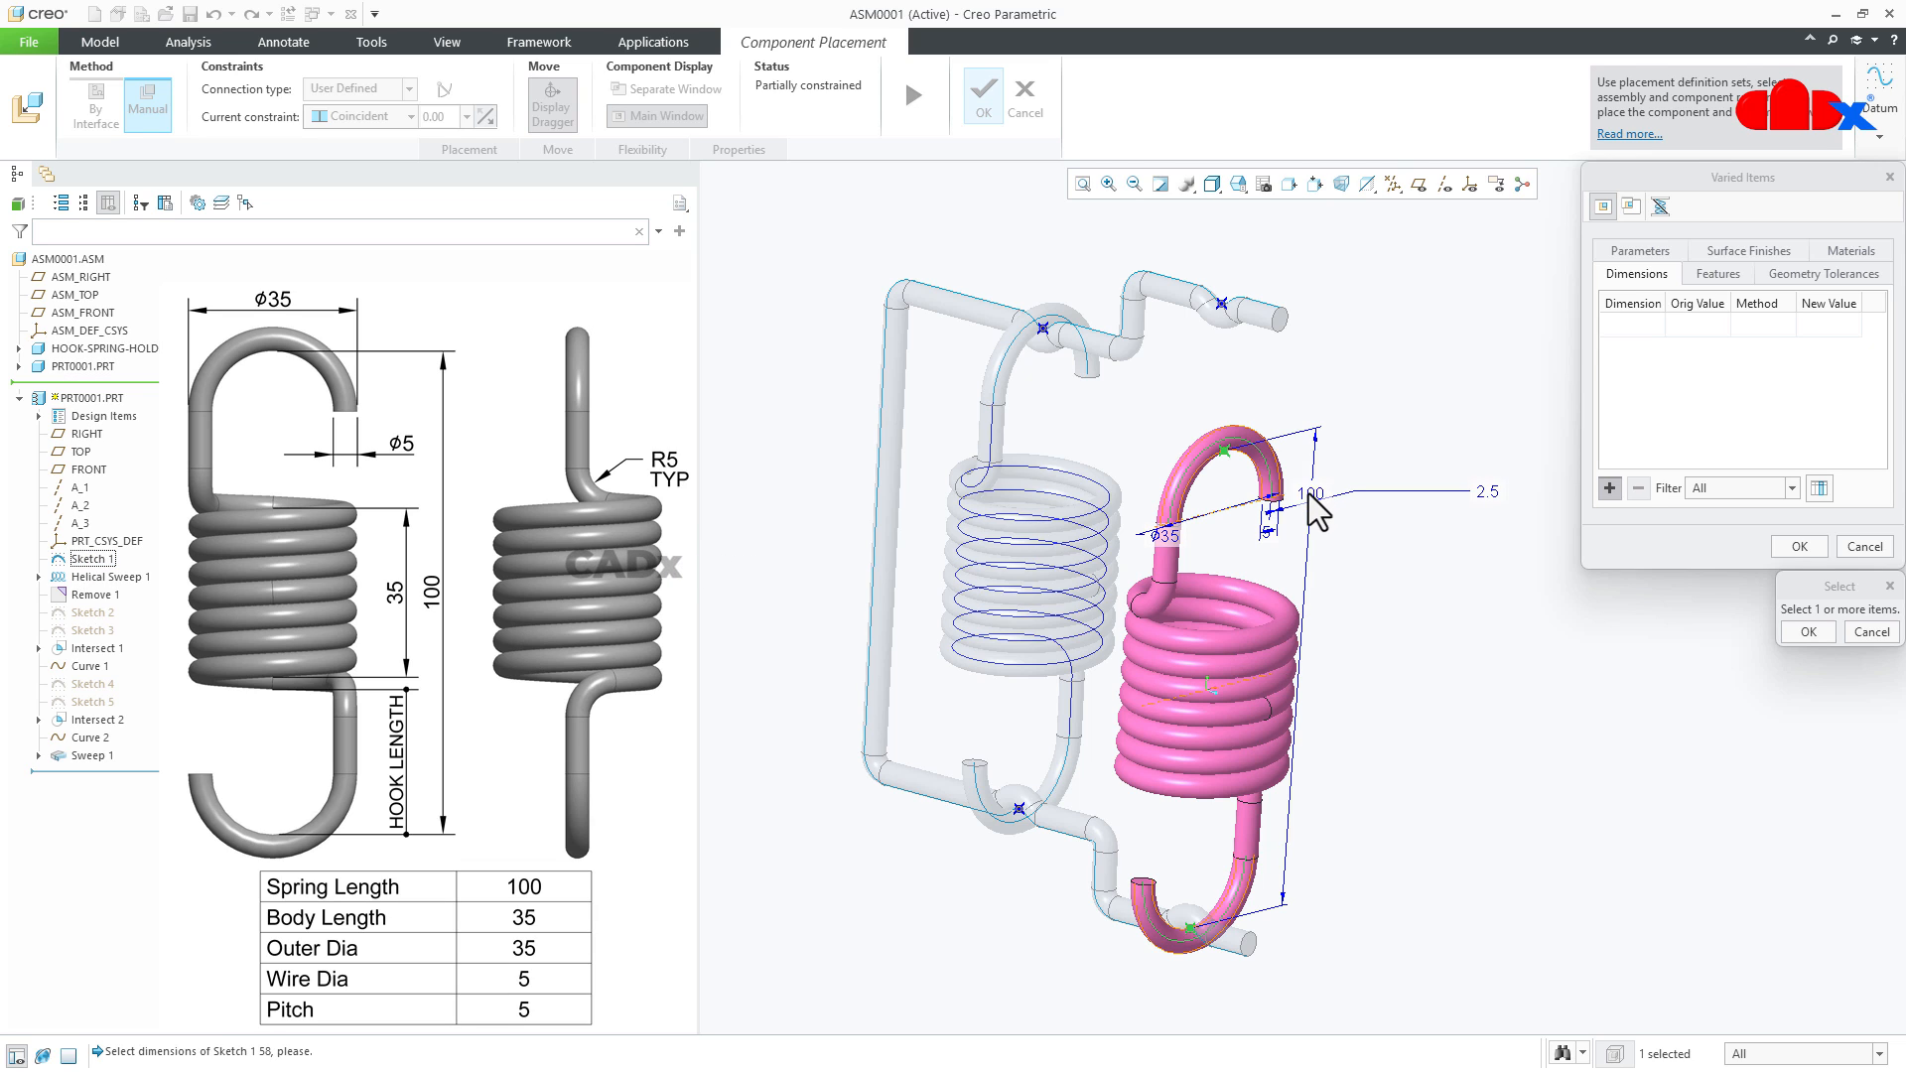
middle_click(1550, 629)
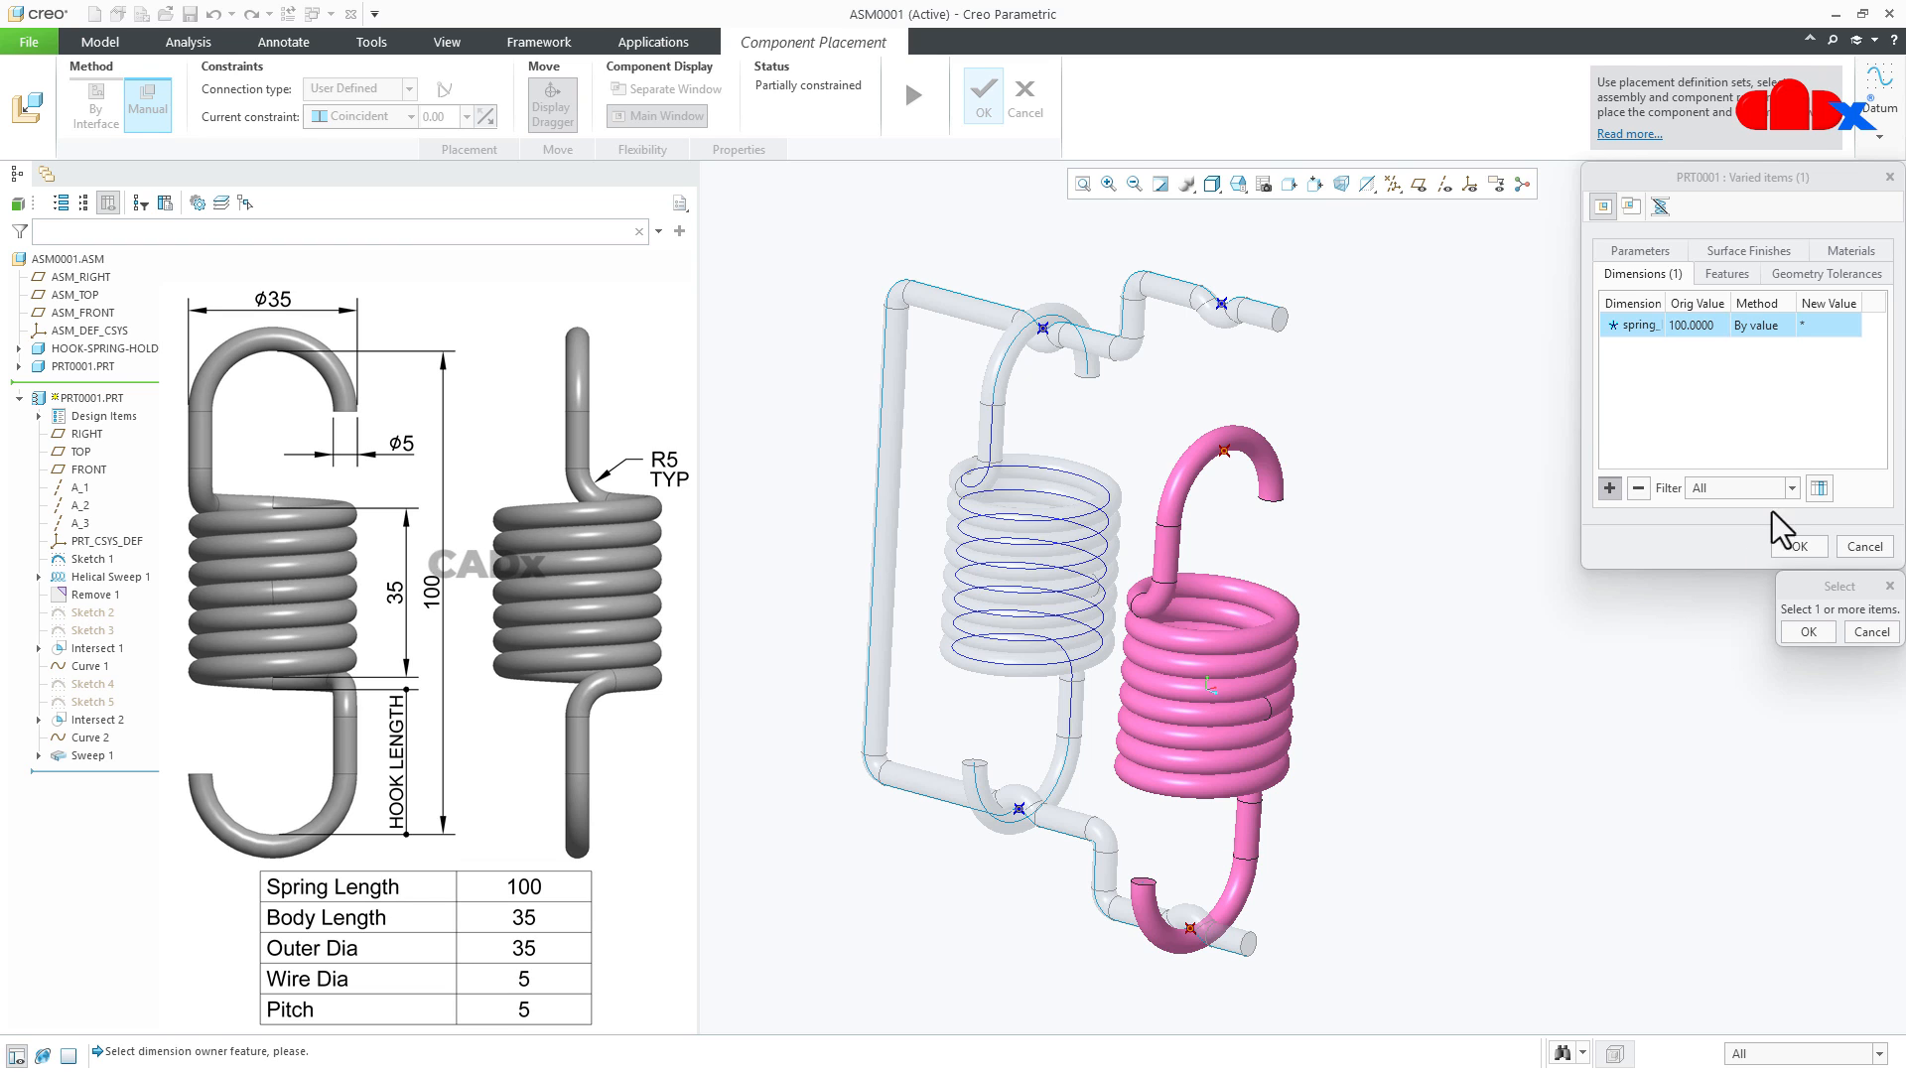
- Drive the varied spring length by the Distance between the holder's lower and upper outer seat points and accept the varied items
click(1770, 318)
click(1787, 324)
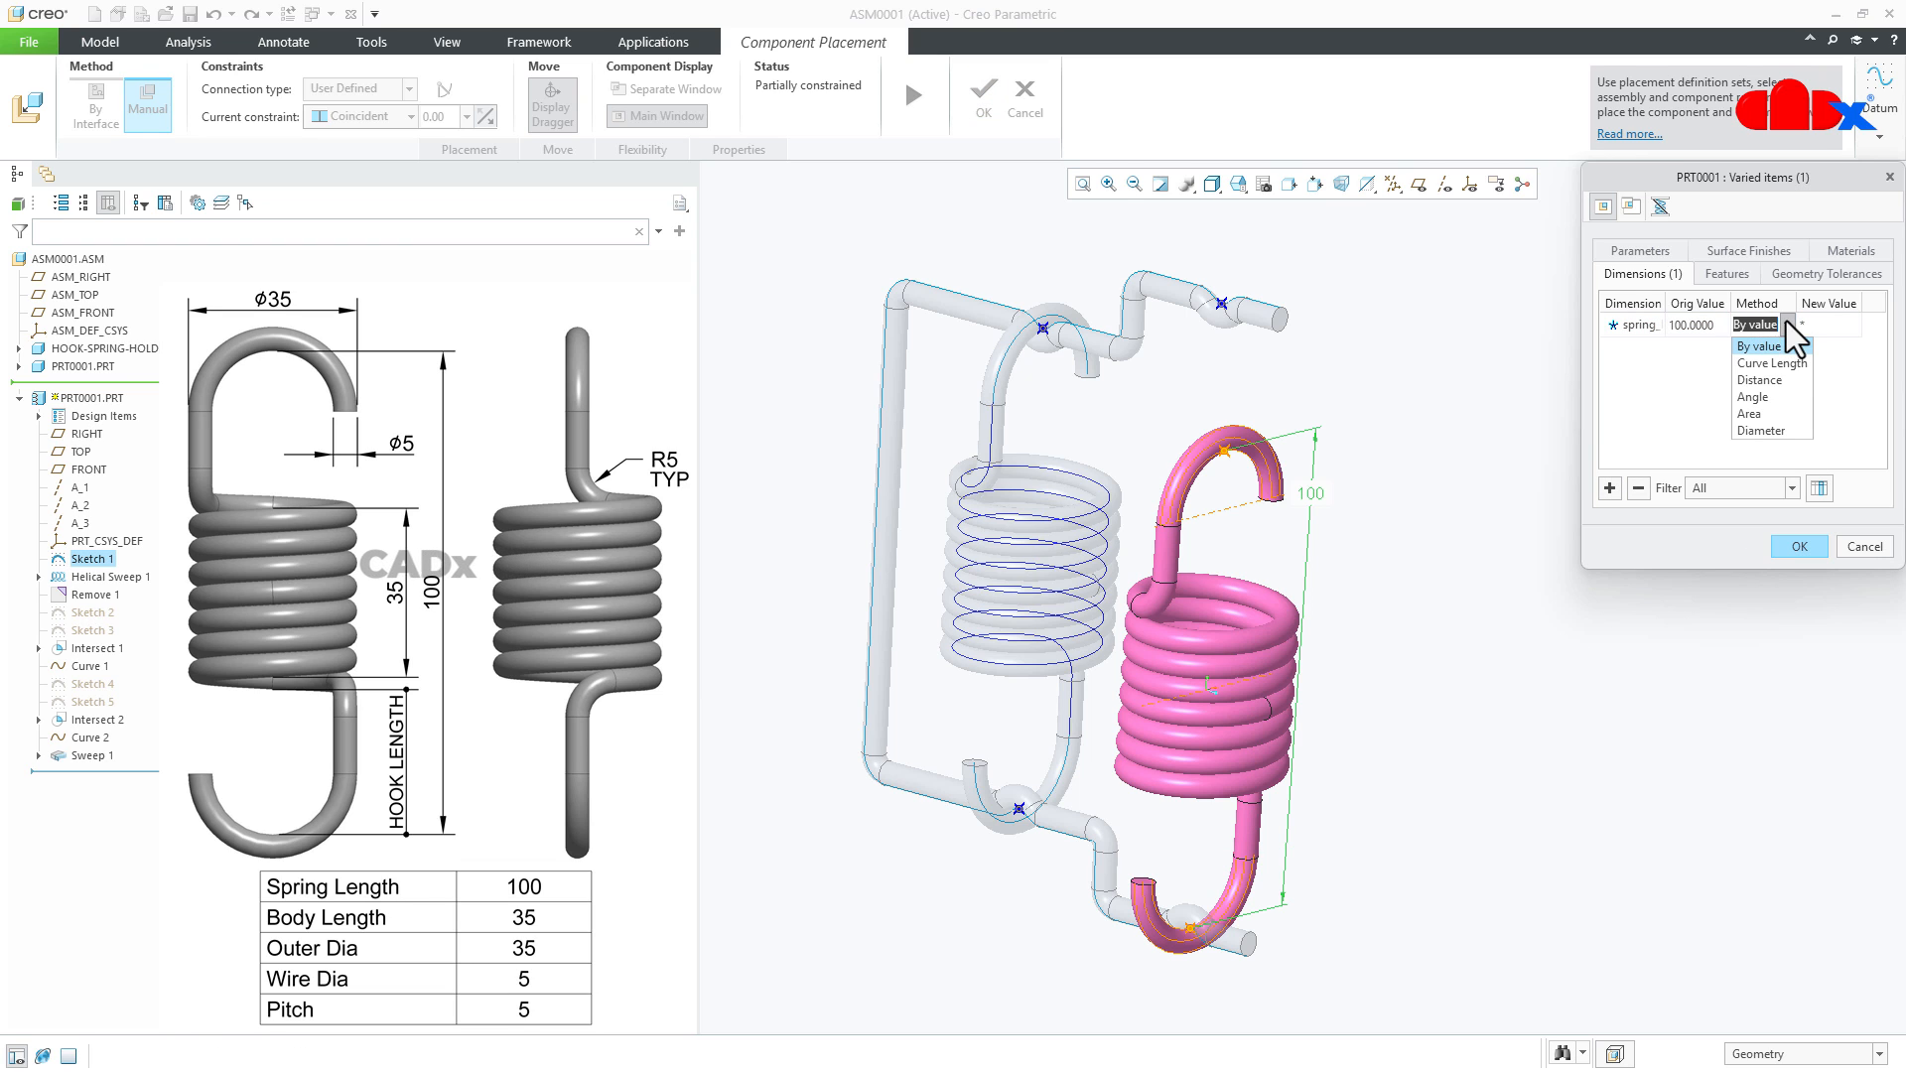
click(1771, 381)
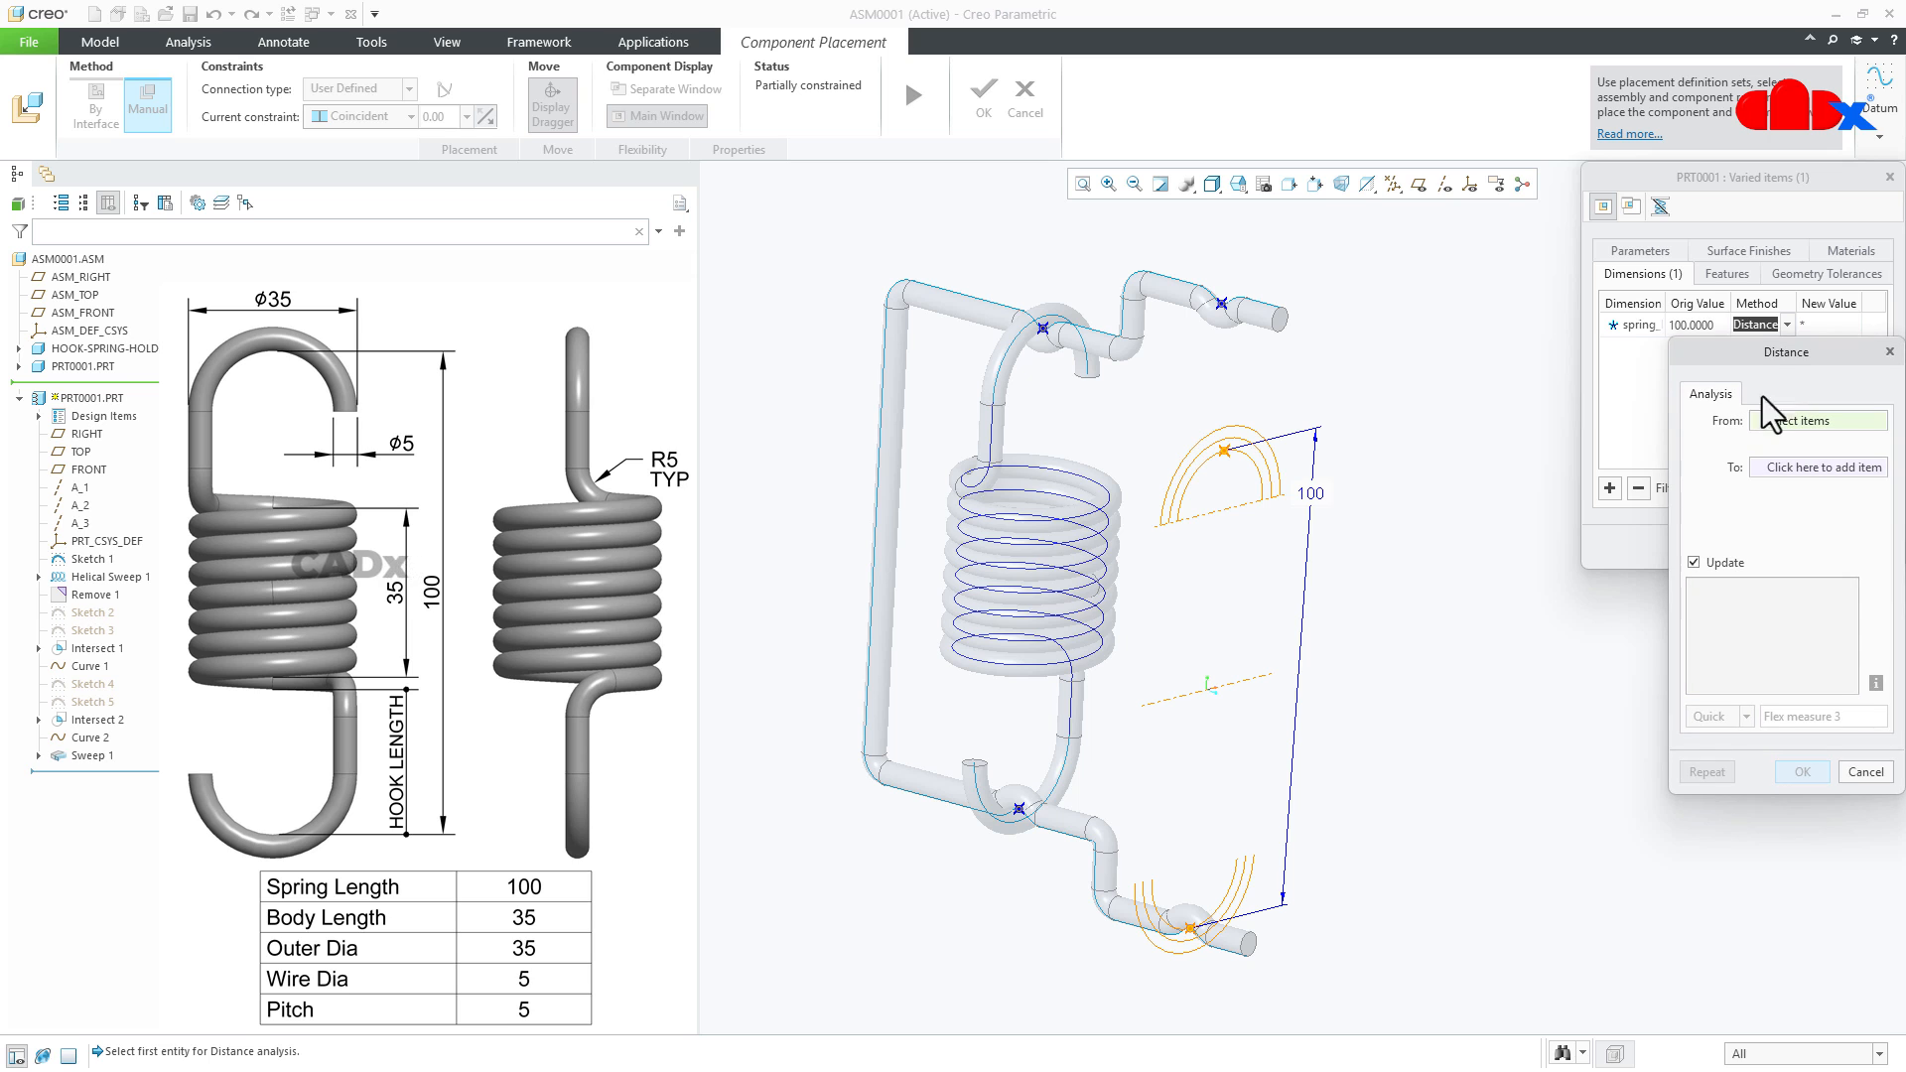
scroll(1189, 923, up, 5)
click(1199, 943)
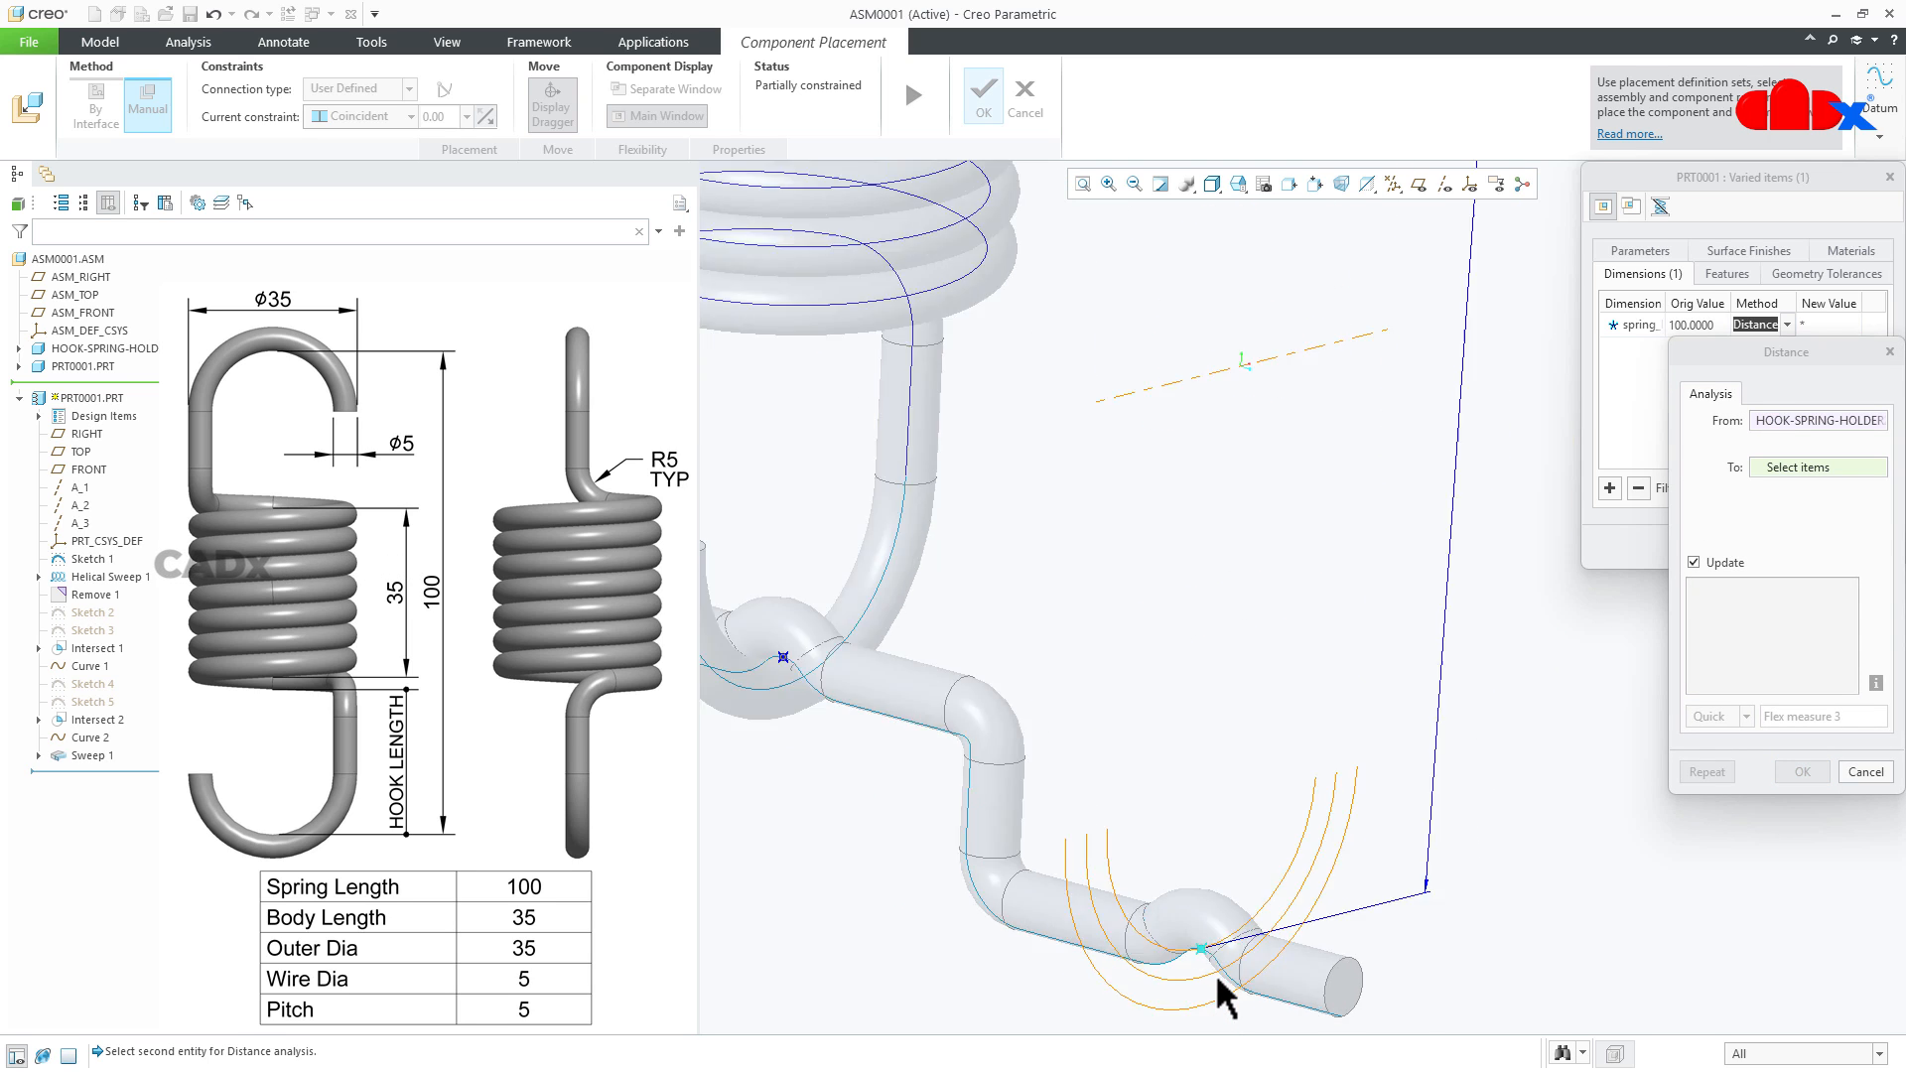
scroll(1241, 873, down, 3)
scroll(1251, 695, down, 2)
scroll(1246, 265, up, 5)
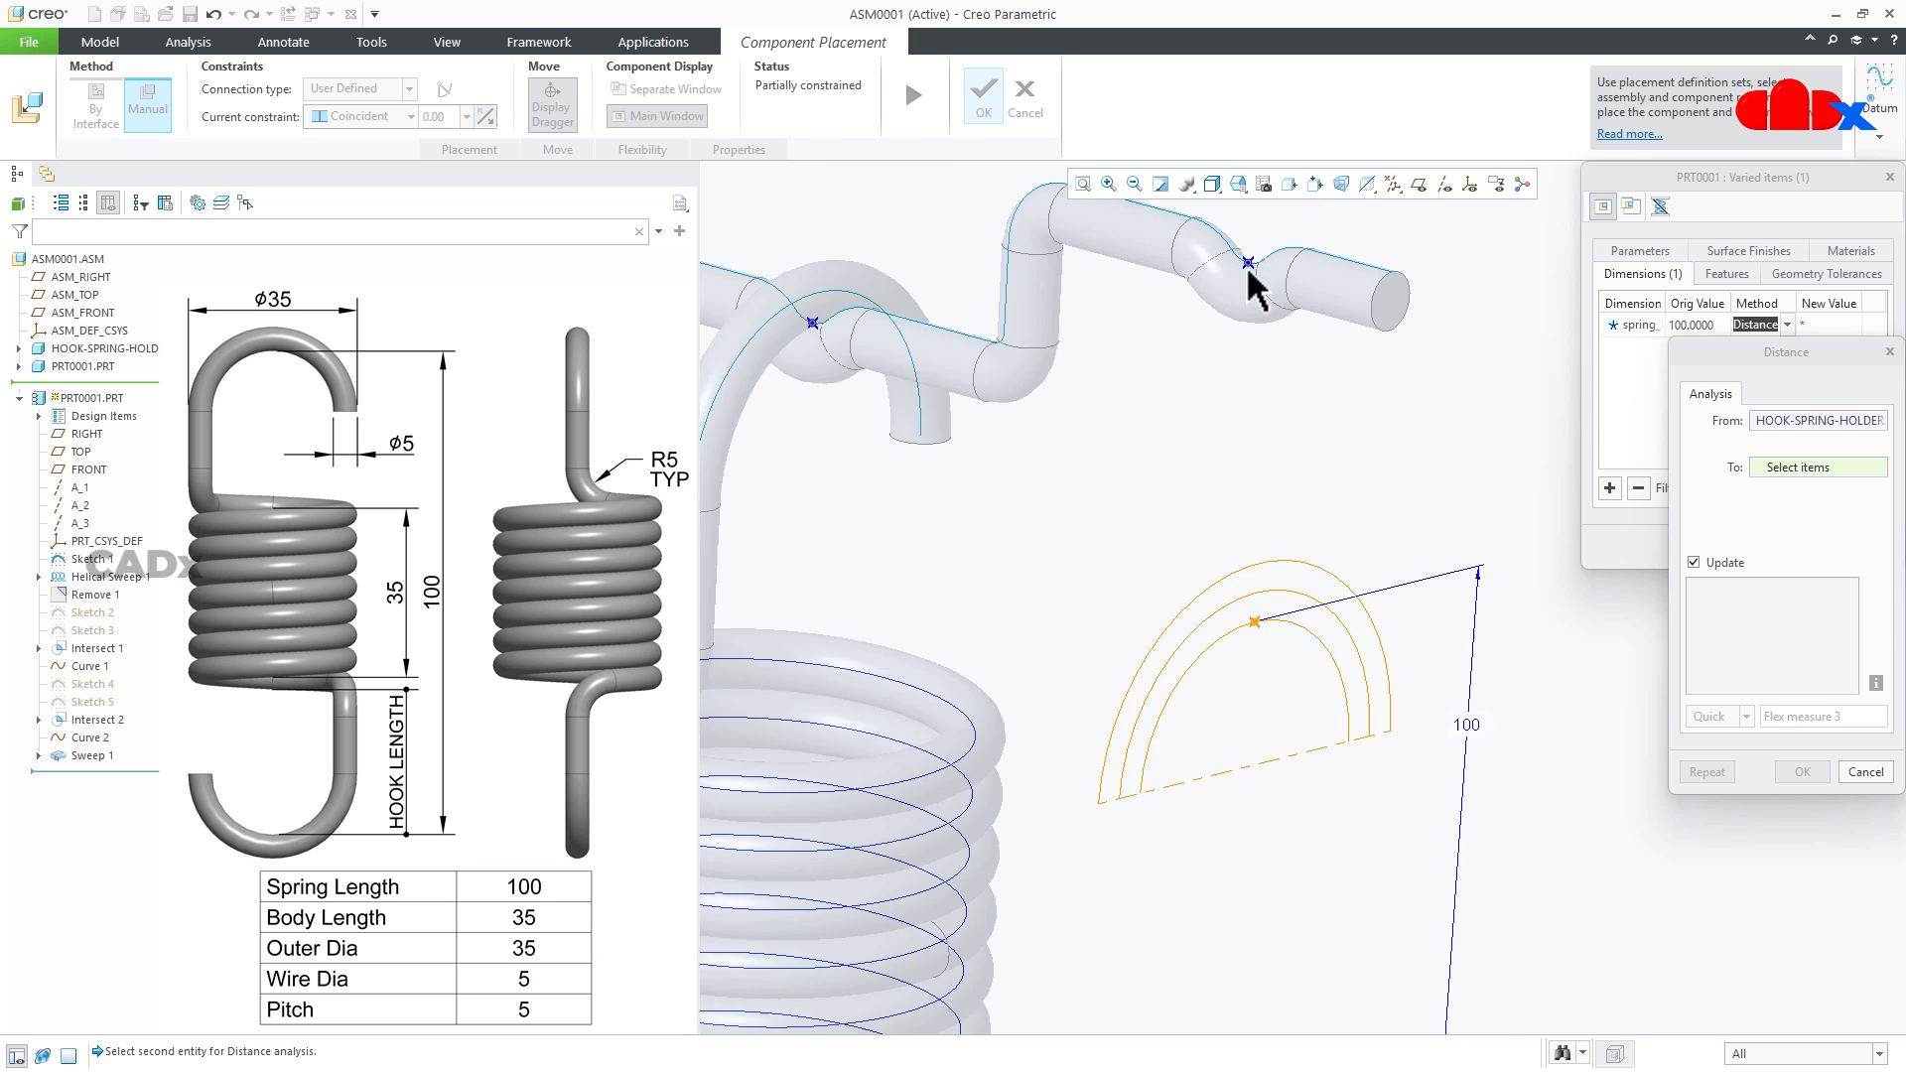
click(1248, 260)
scroll(1252, 437, down, 5)
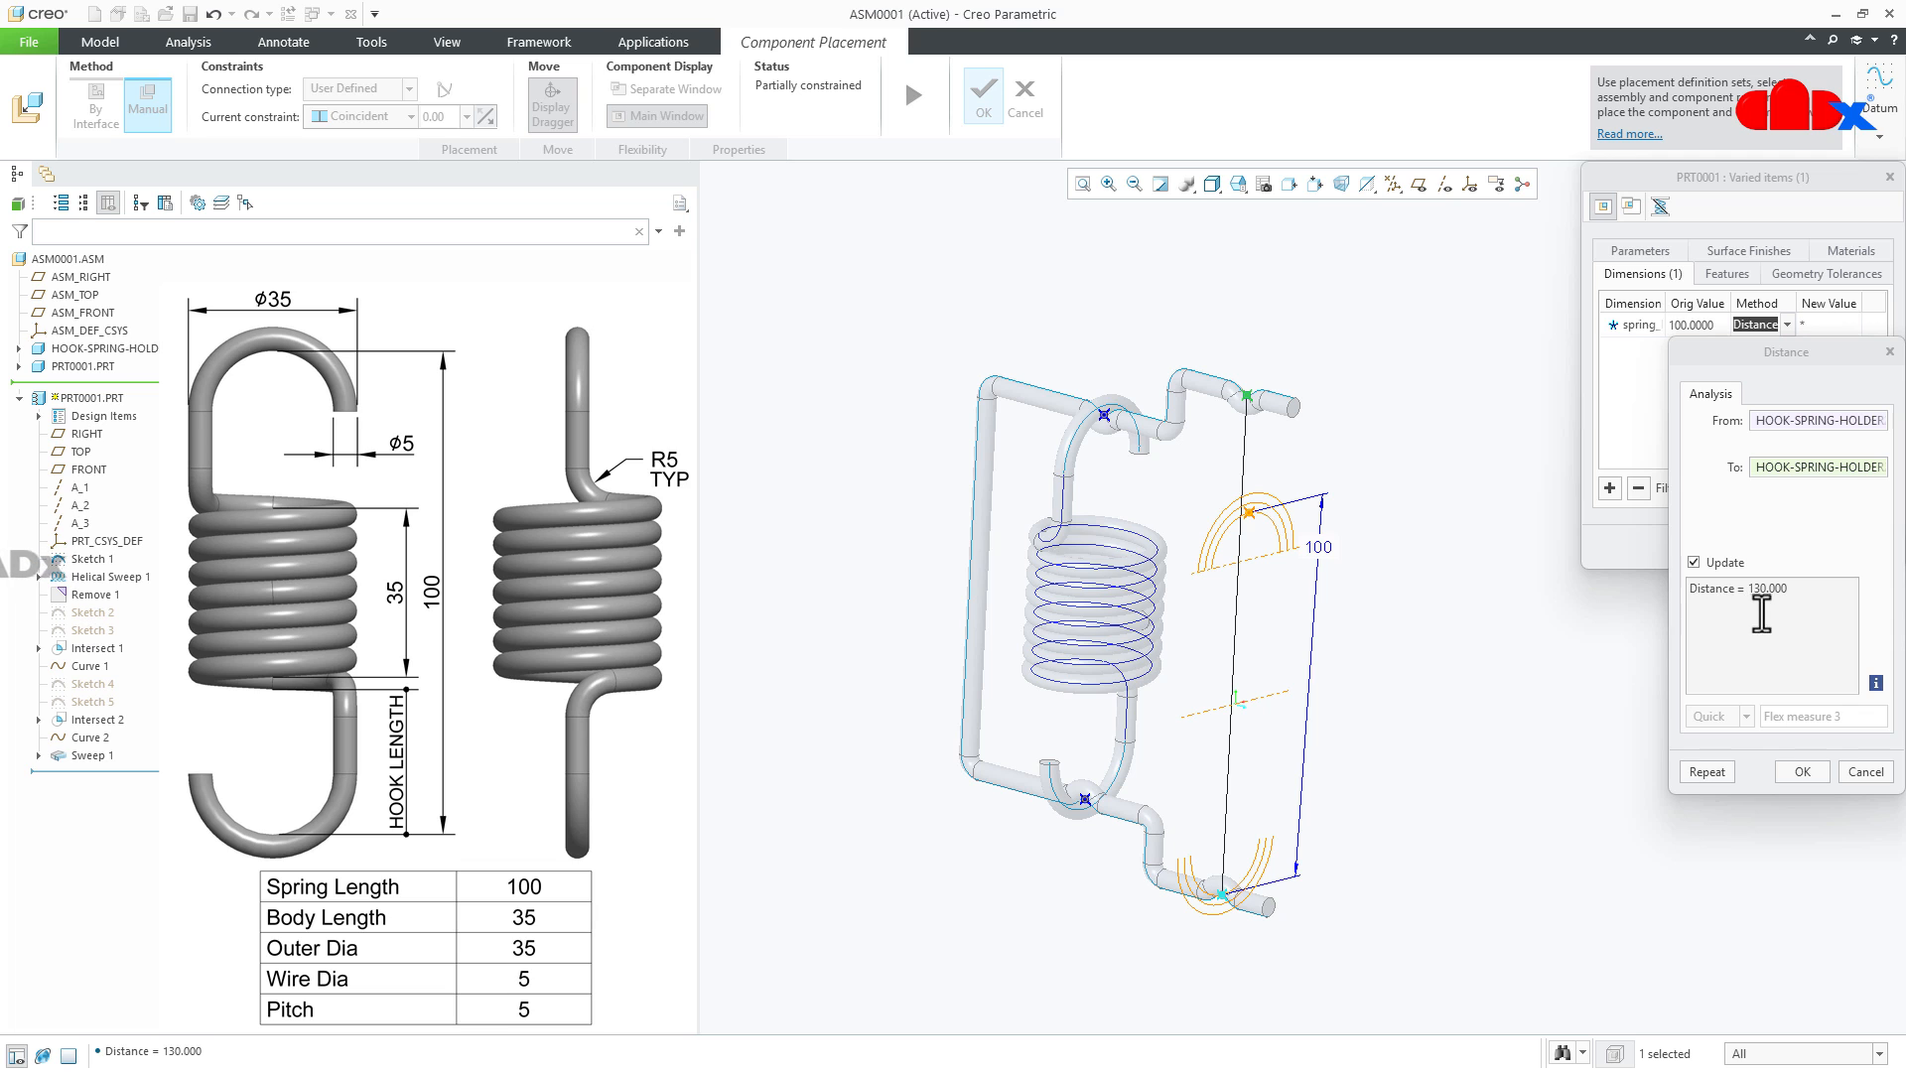
click(1810, 777)
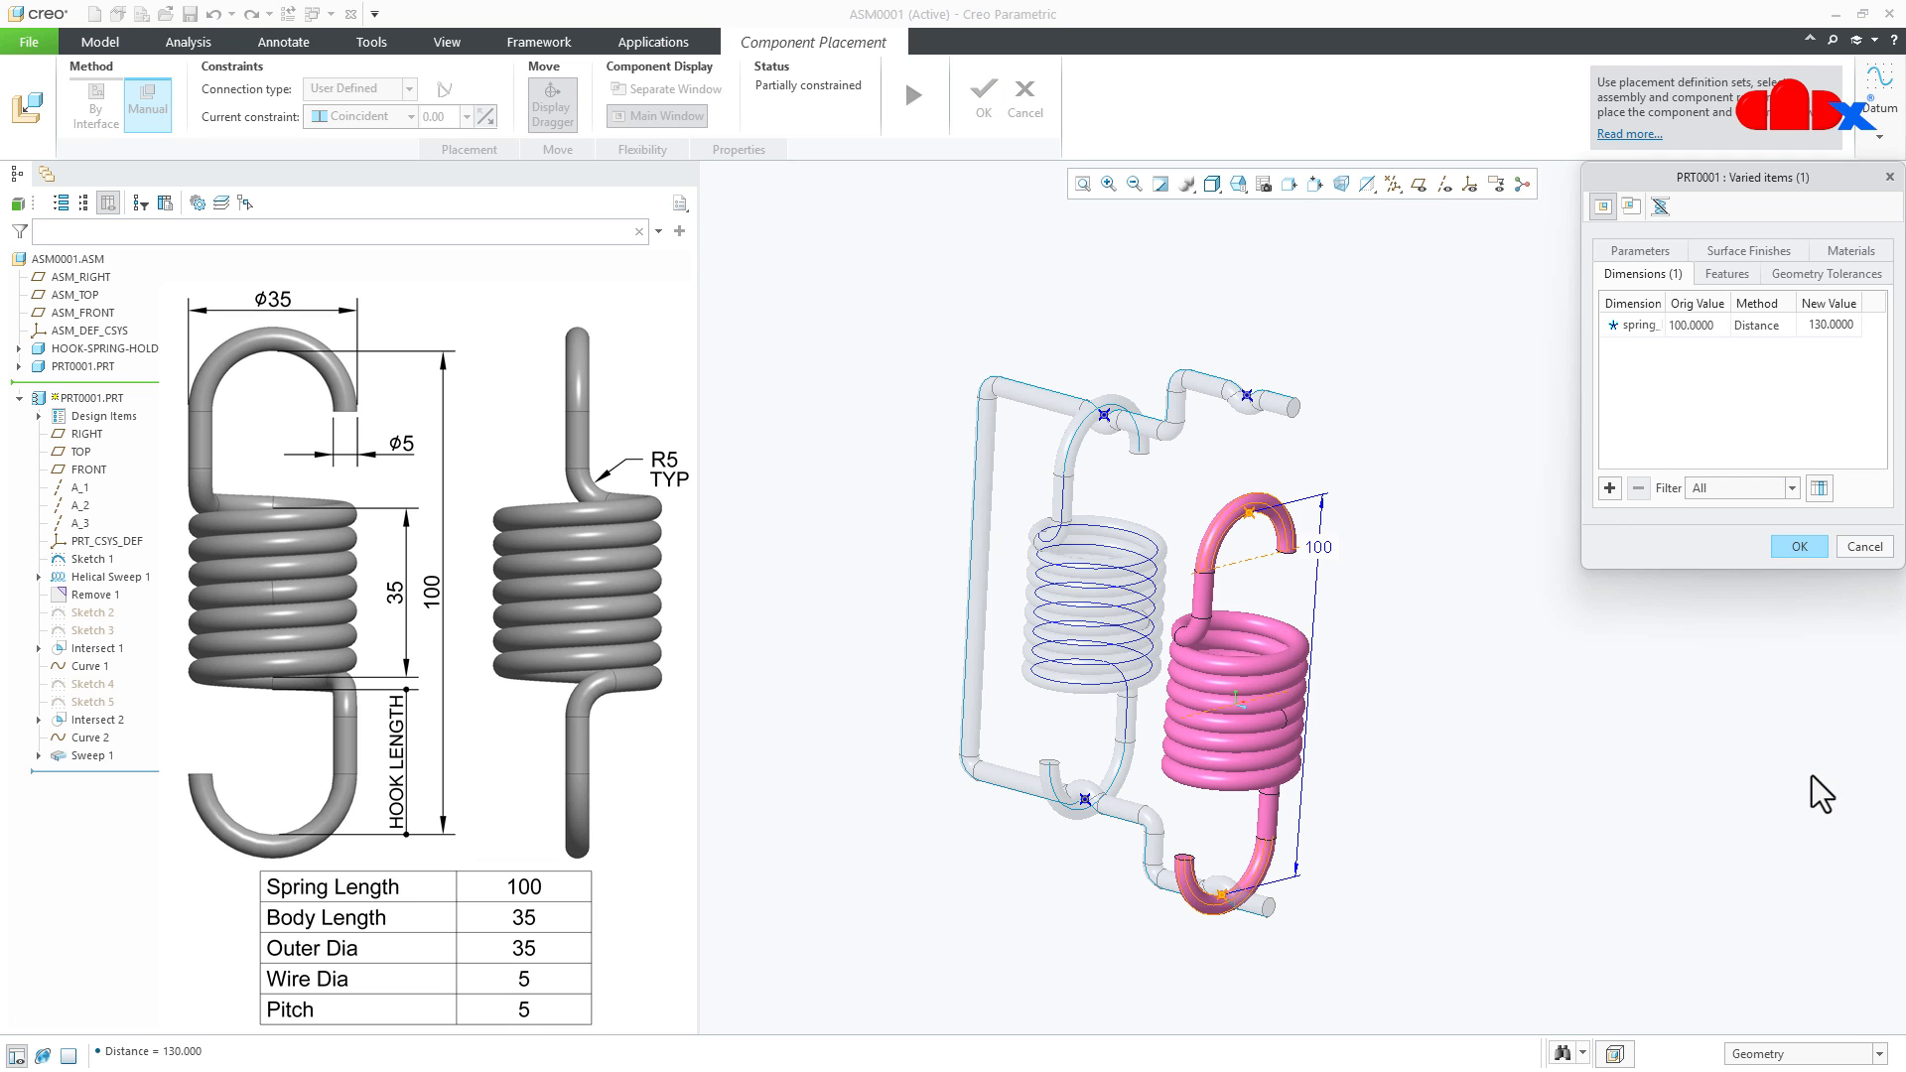
click(1798, 548)
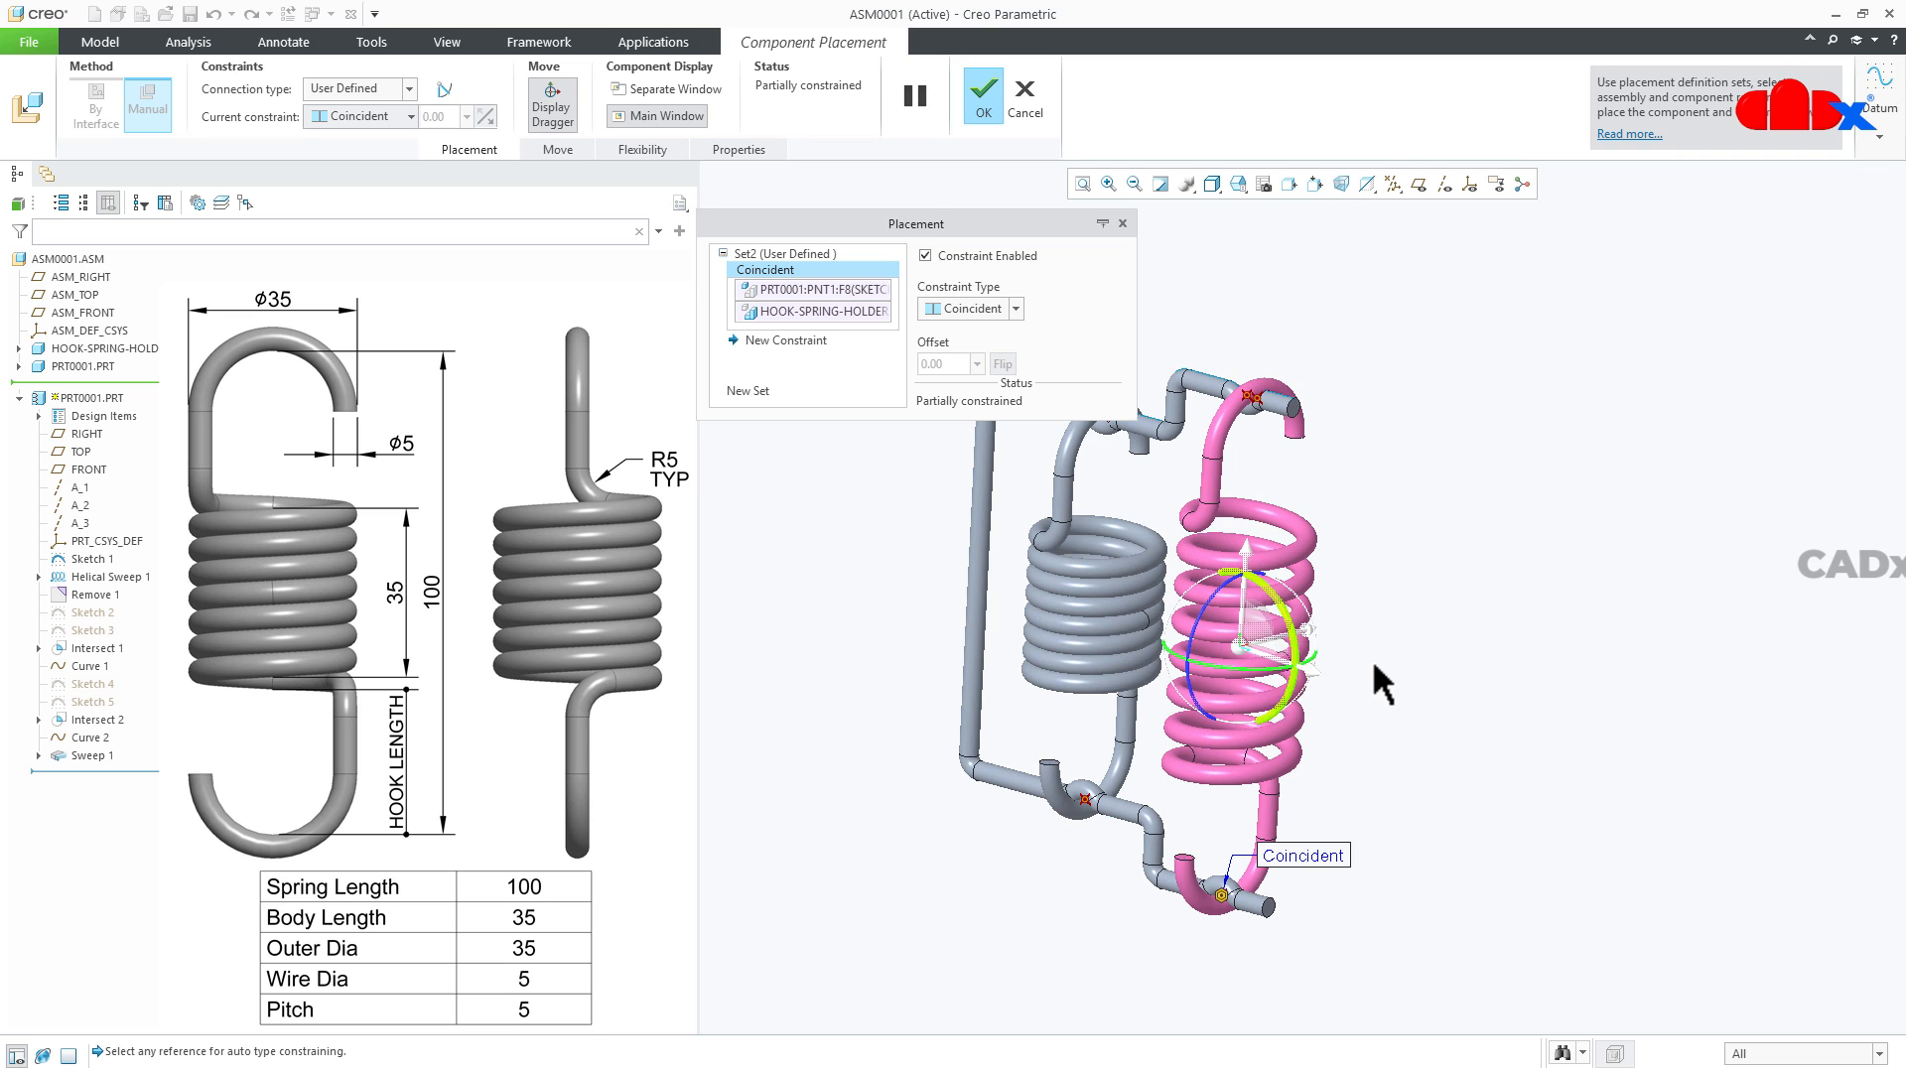
- Display datum planes and add a coincident constraint between the second spring's RIGHT plane and the holder's plane along its rods
click(786, 340)
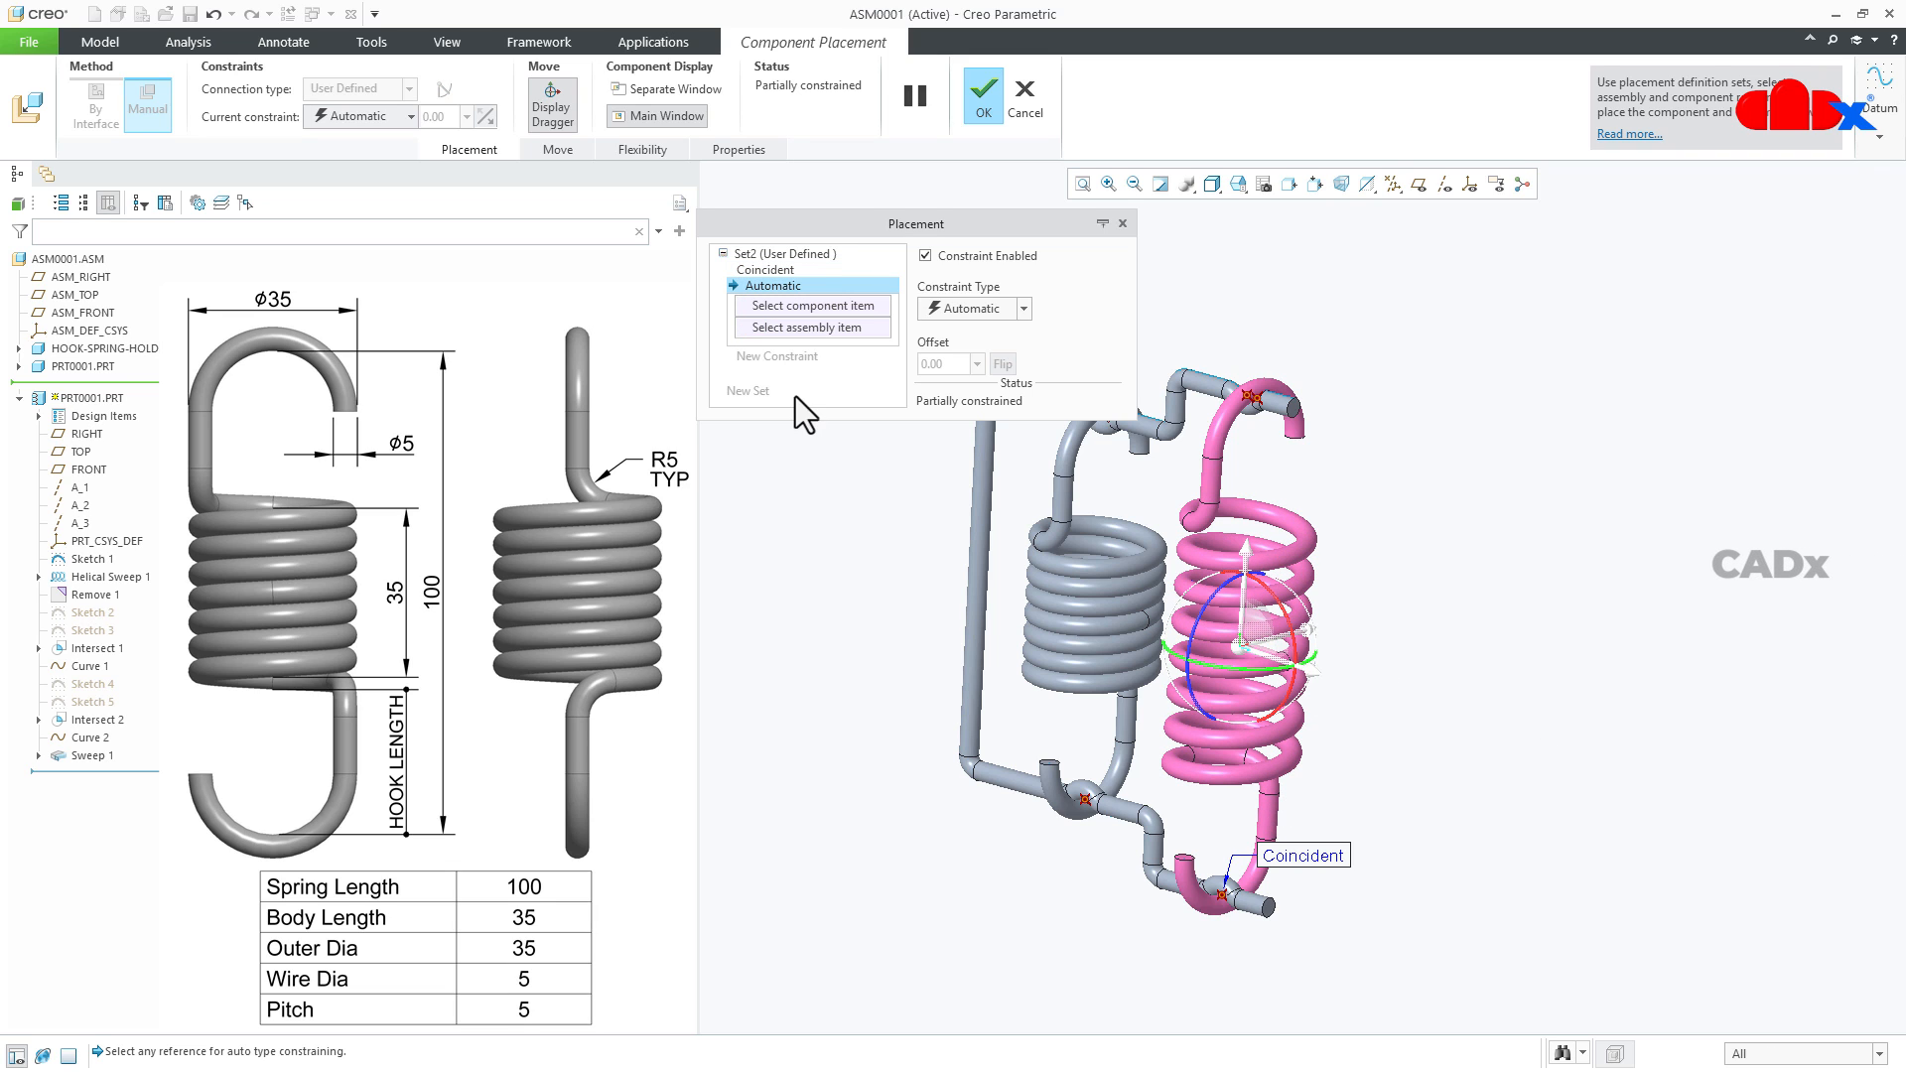
click(1418, 185)
scroll(1336, 502, down, 2)
scroll(1328, 500, up, 6)
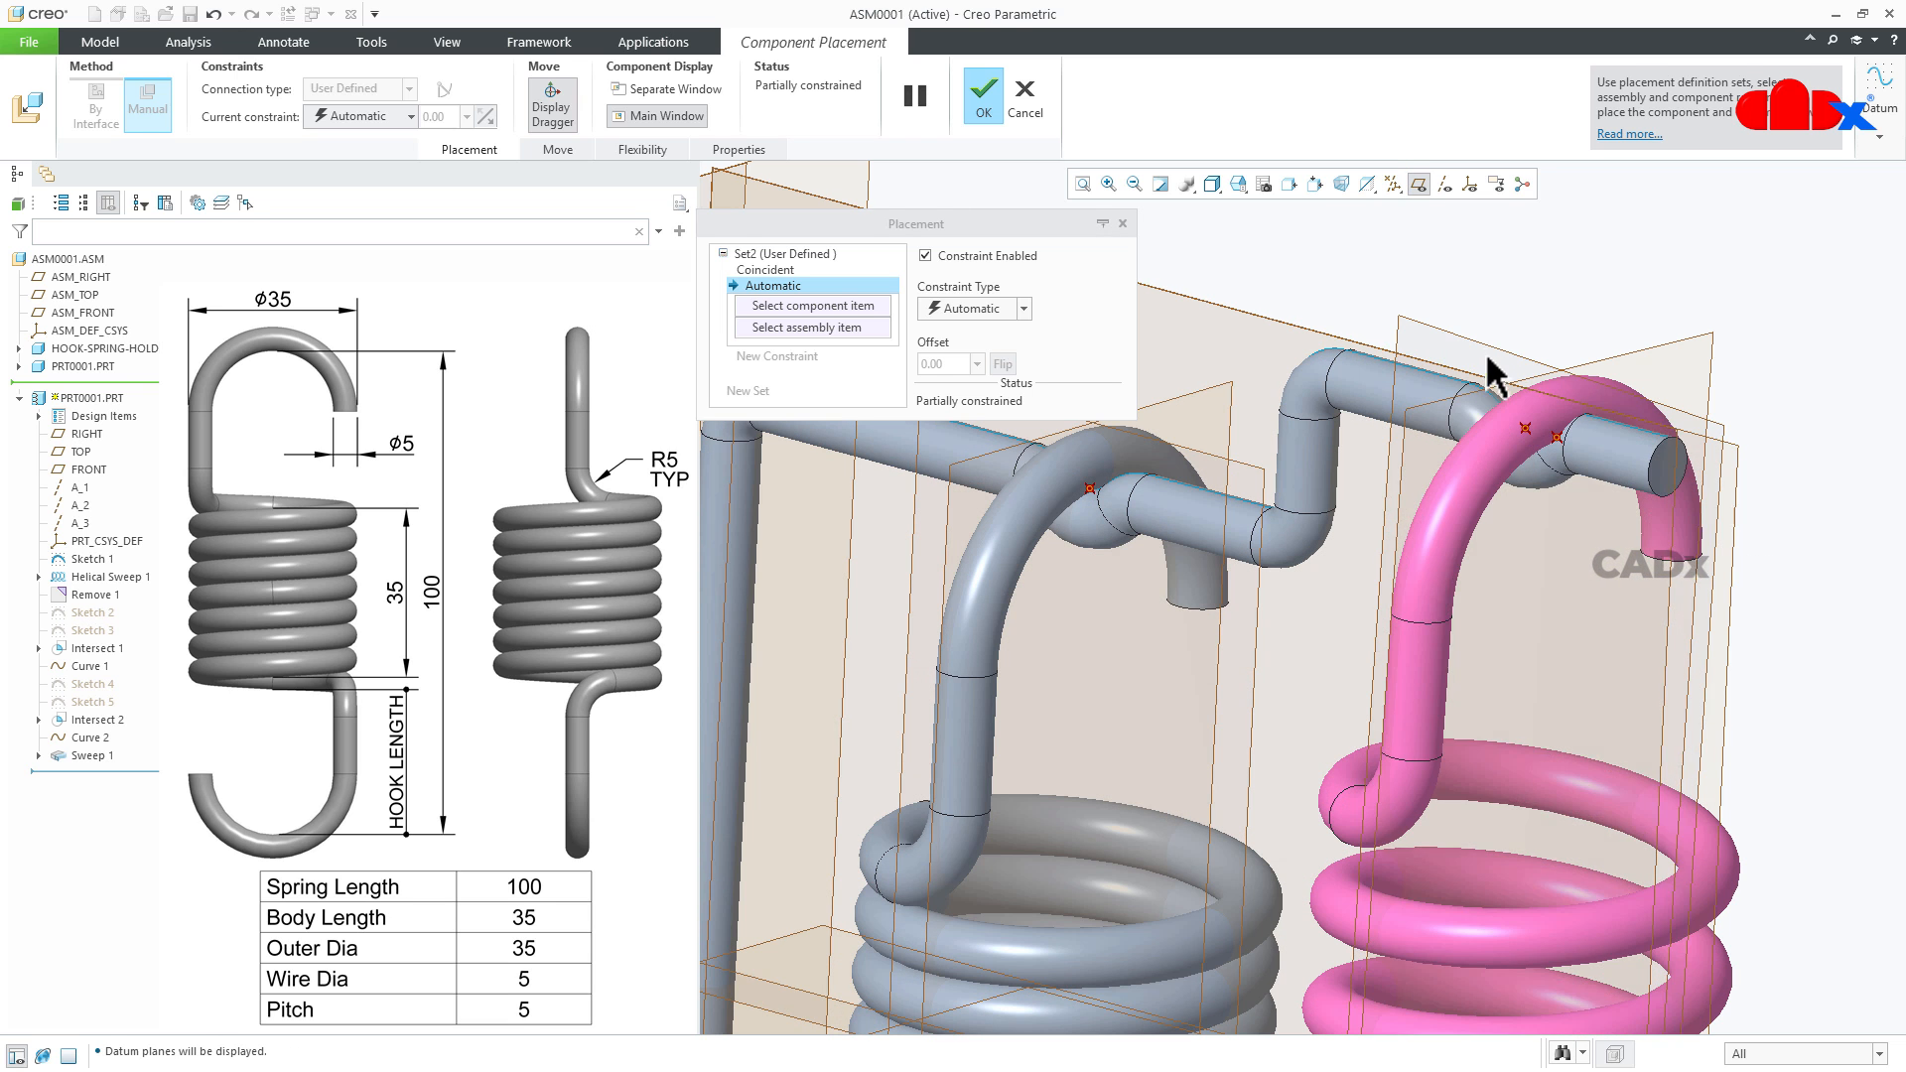
click(1619, 468)
scroll(1836, 526, down, 4)
scroll(1602, 500, down, 3)
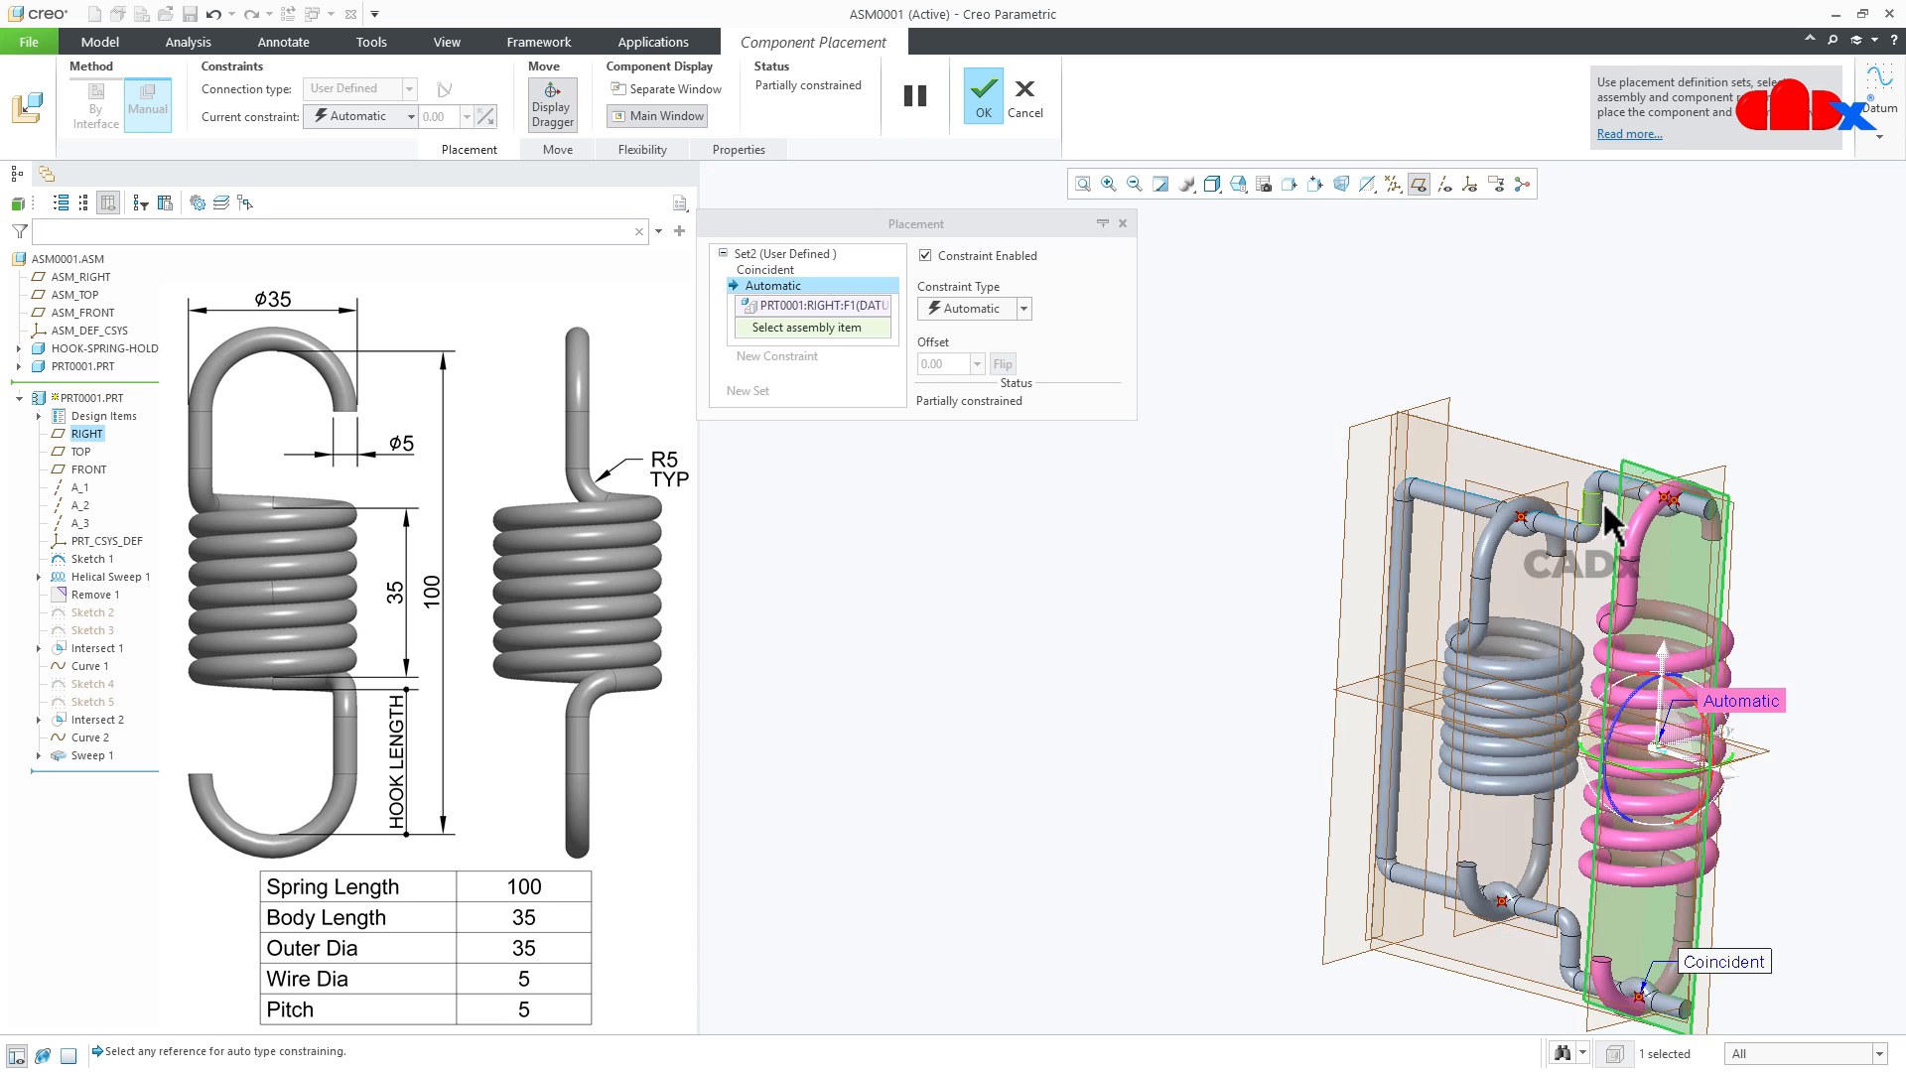
scroll(1707, 683, up, 2)
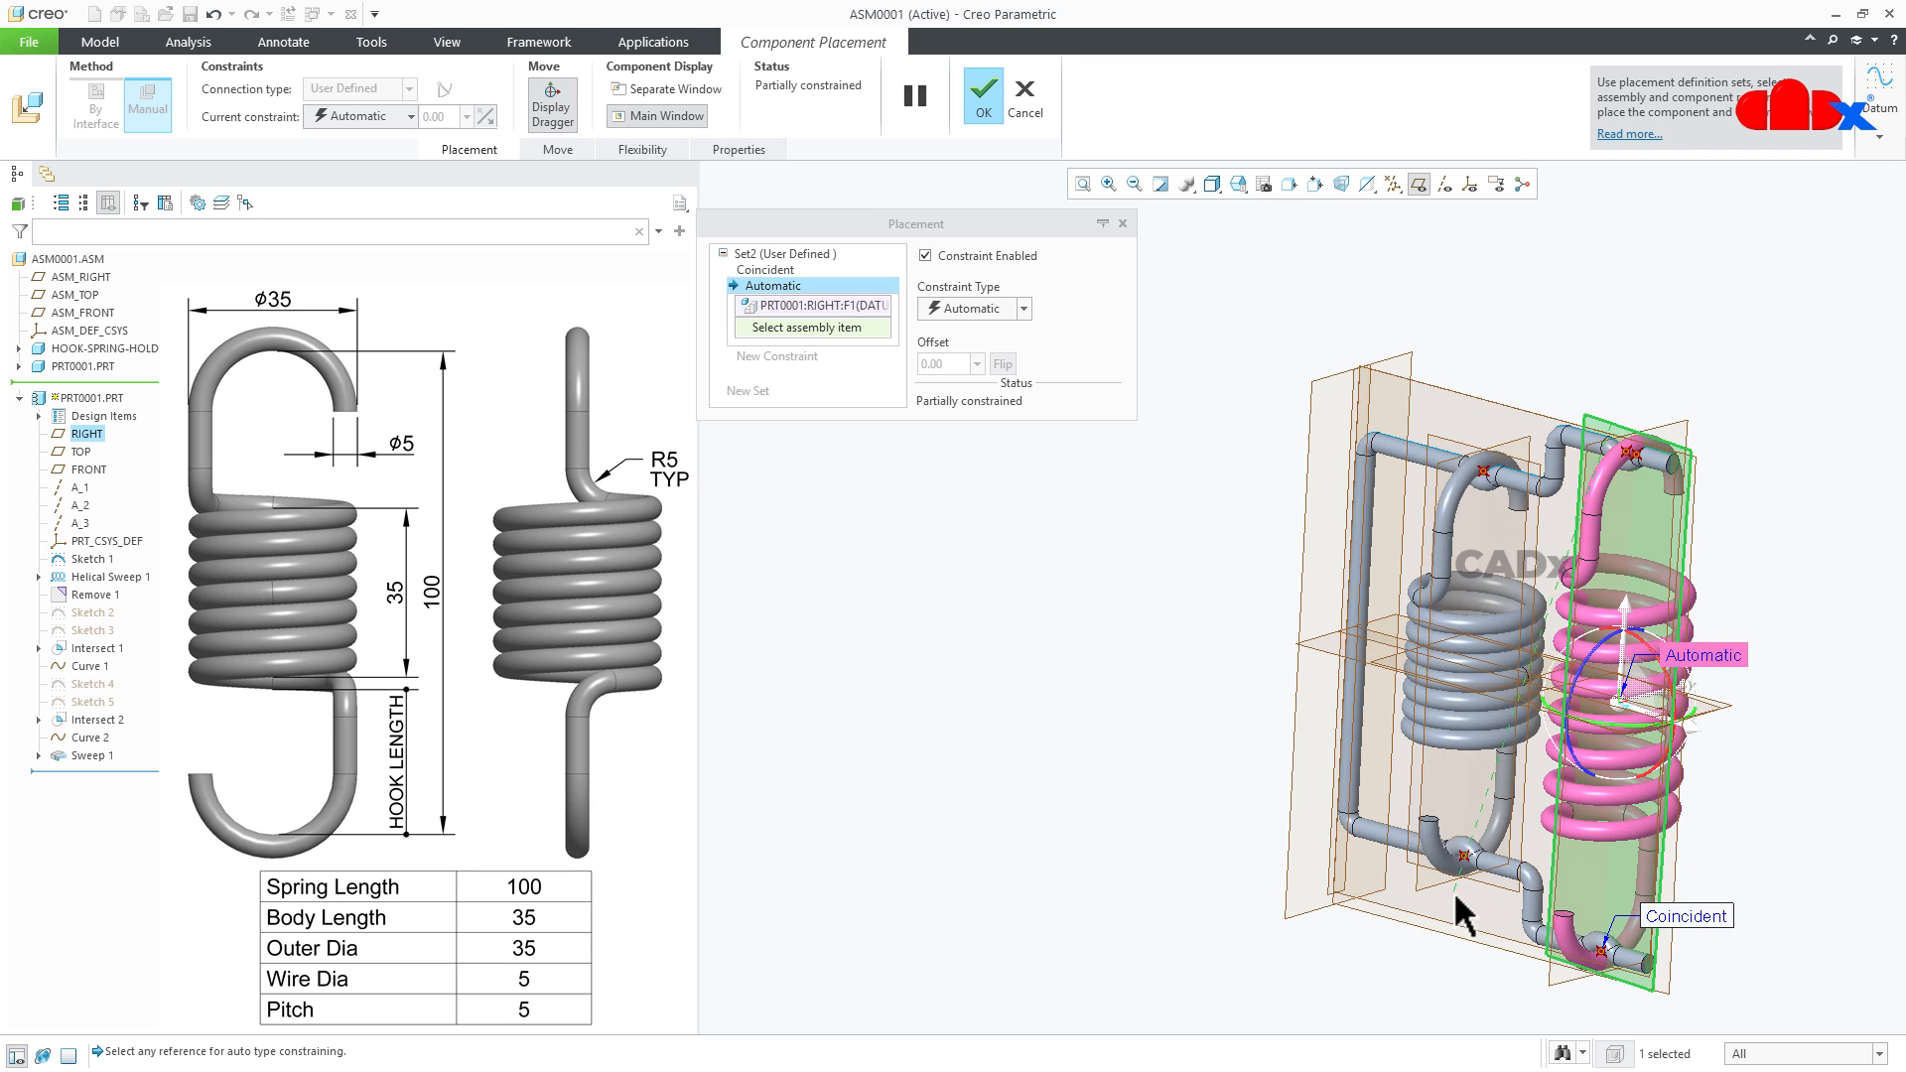
click(1462, 921)
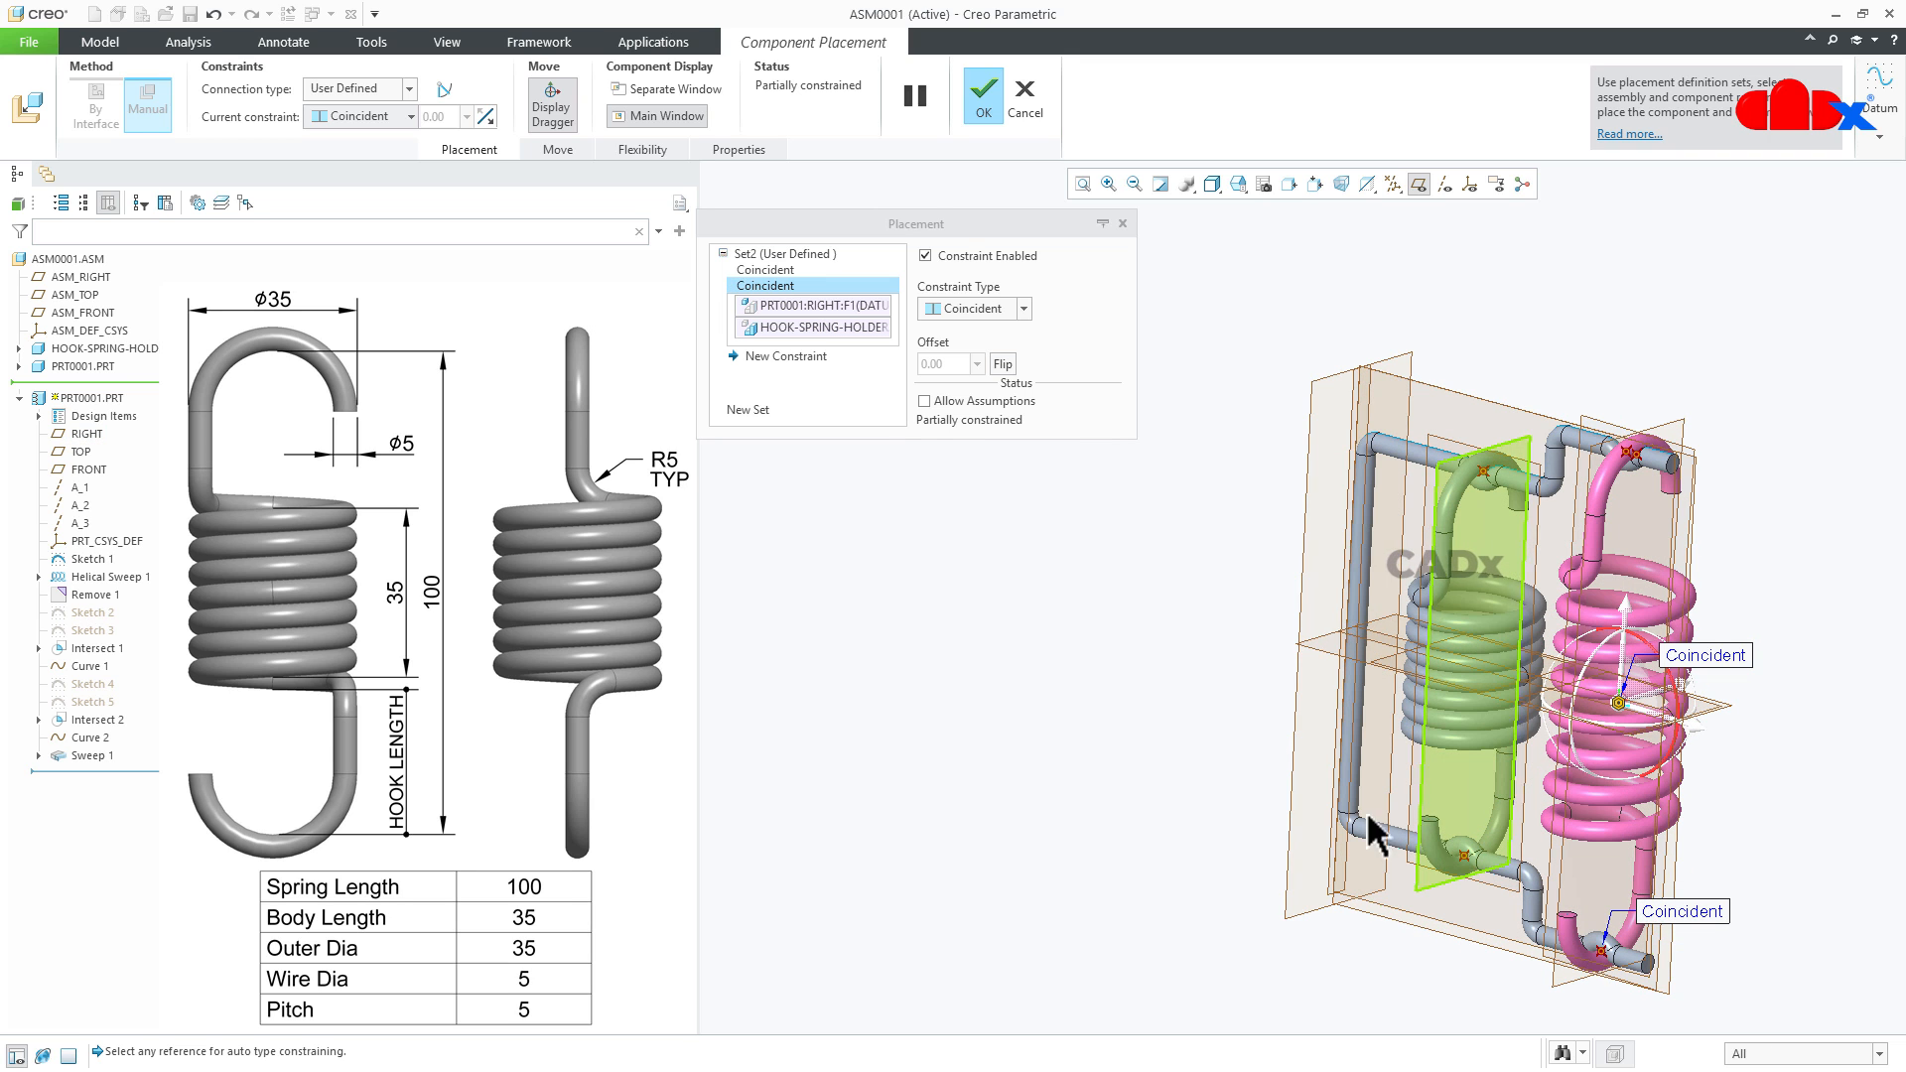
- Orient the second spring's upper hook point to the holder's upper outer seat point and accept the placement
click(785, 356)
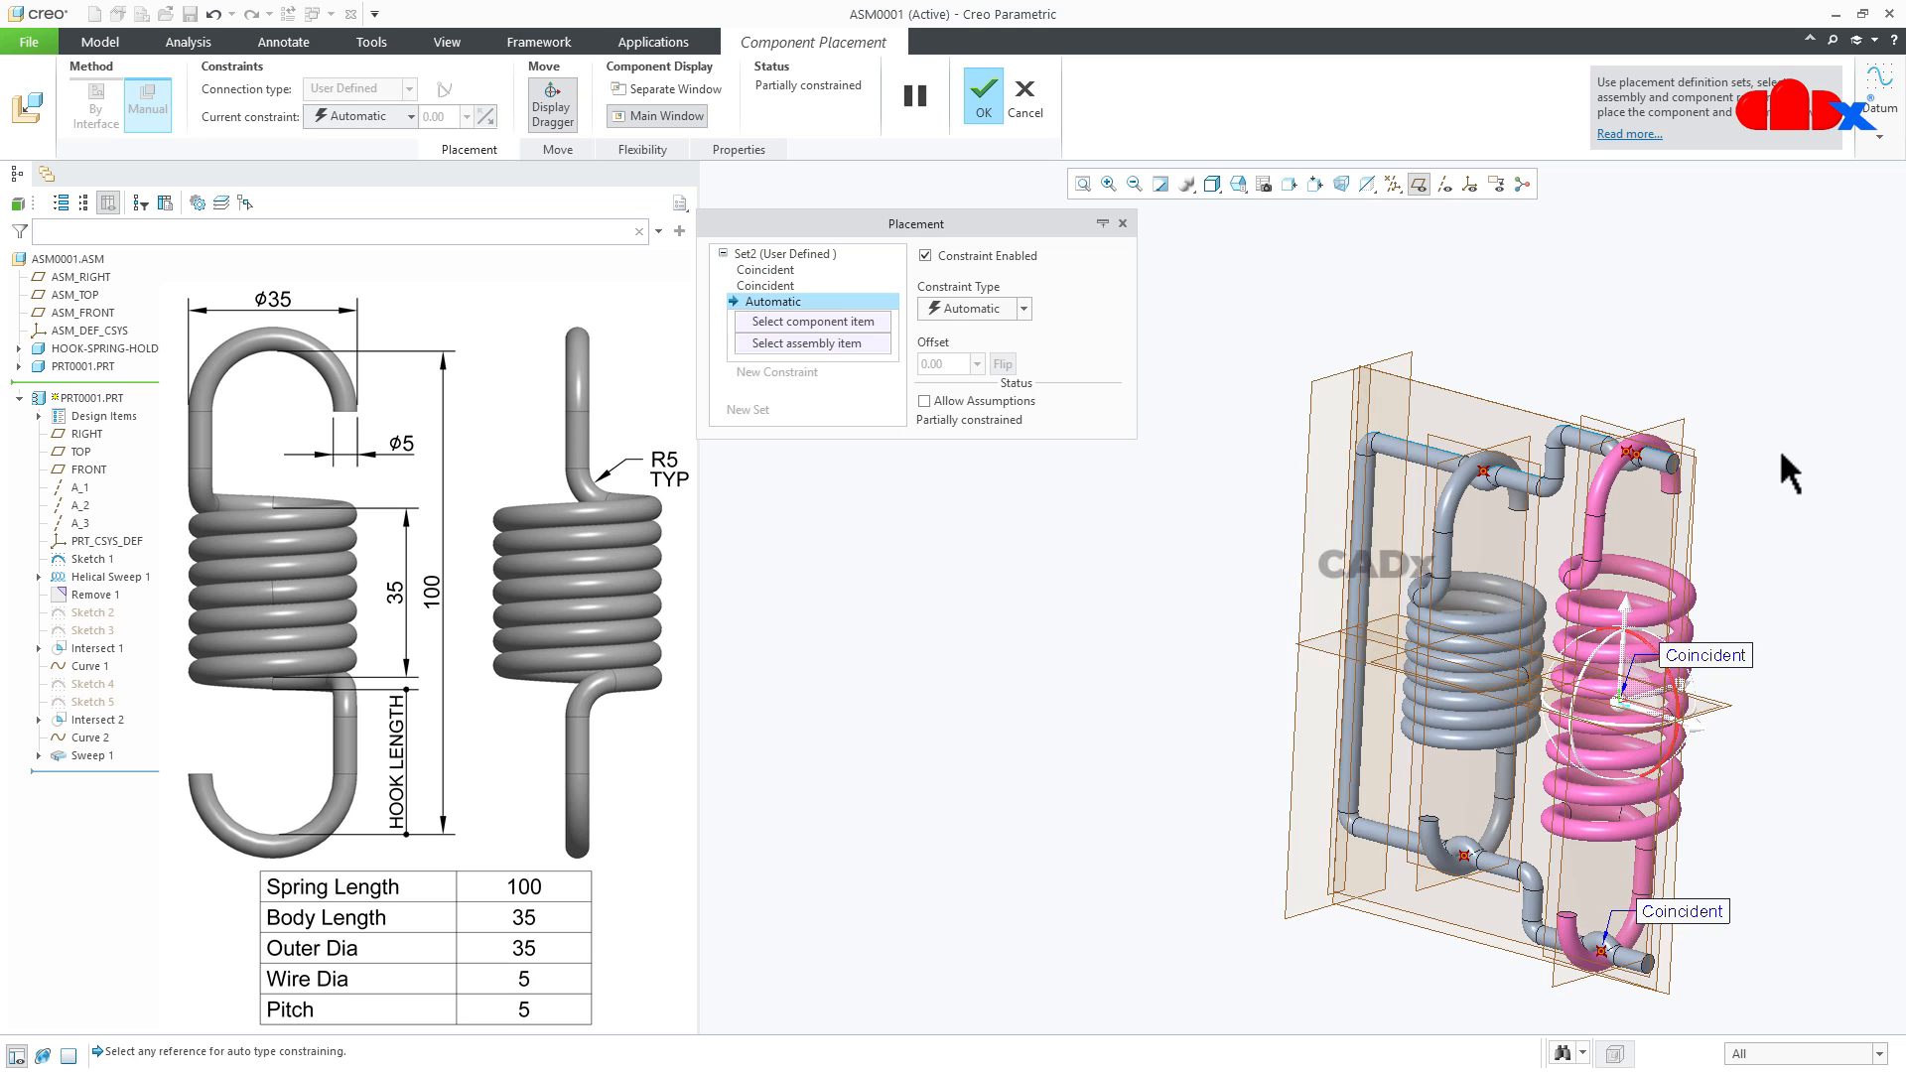
scroll(1707, 457, up, 3)
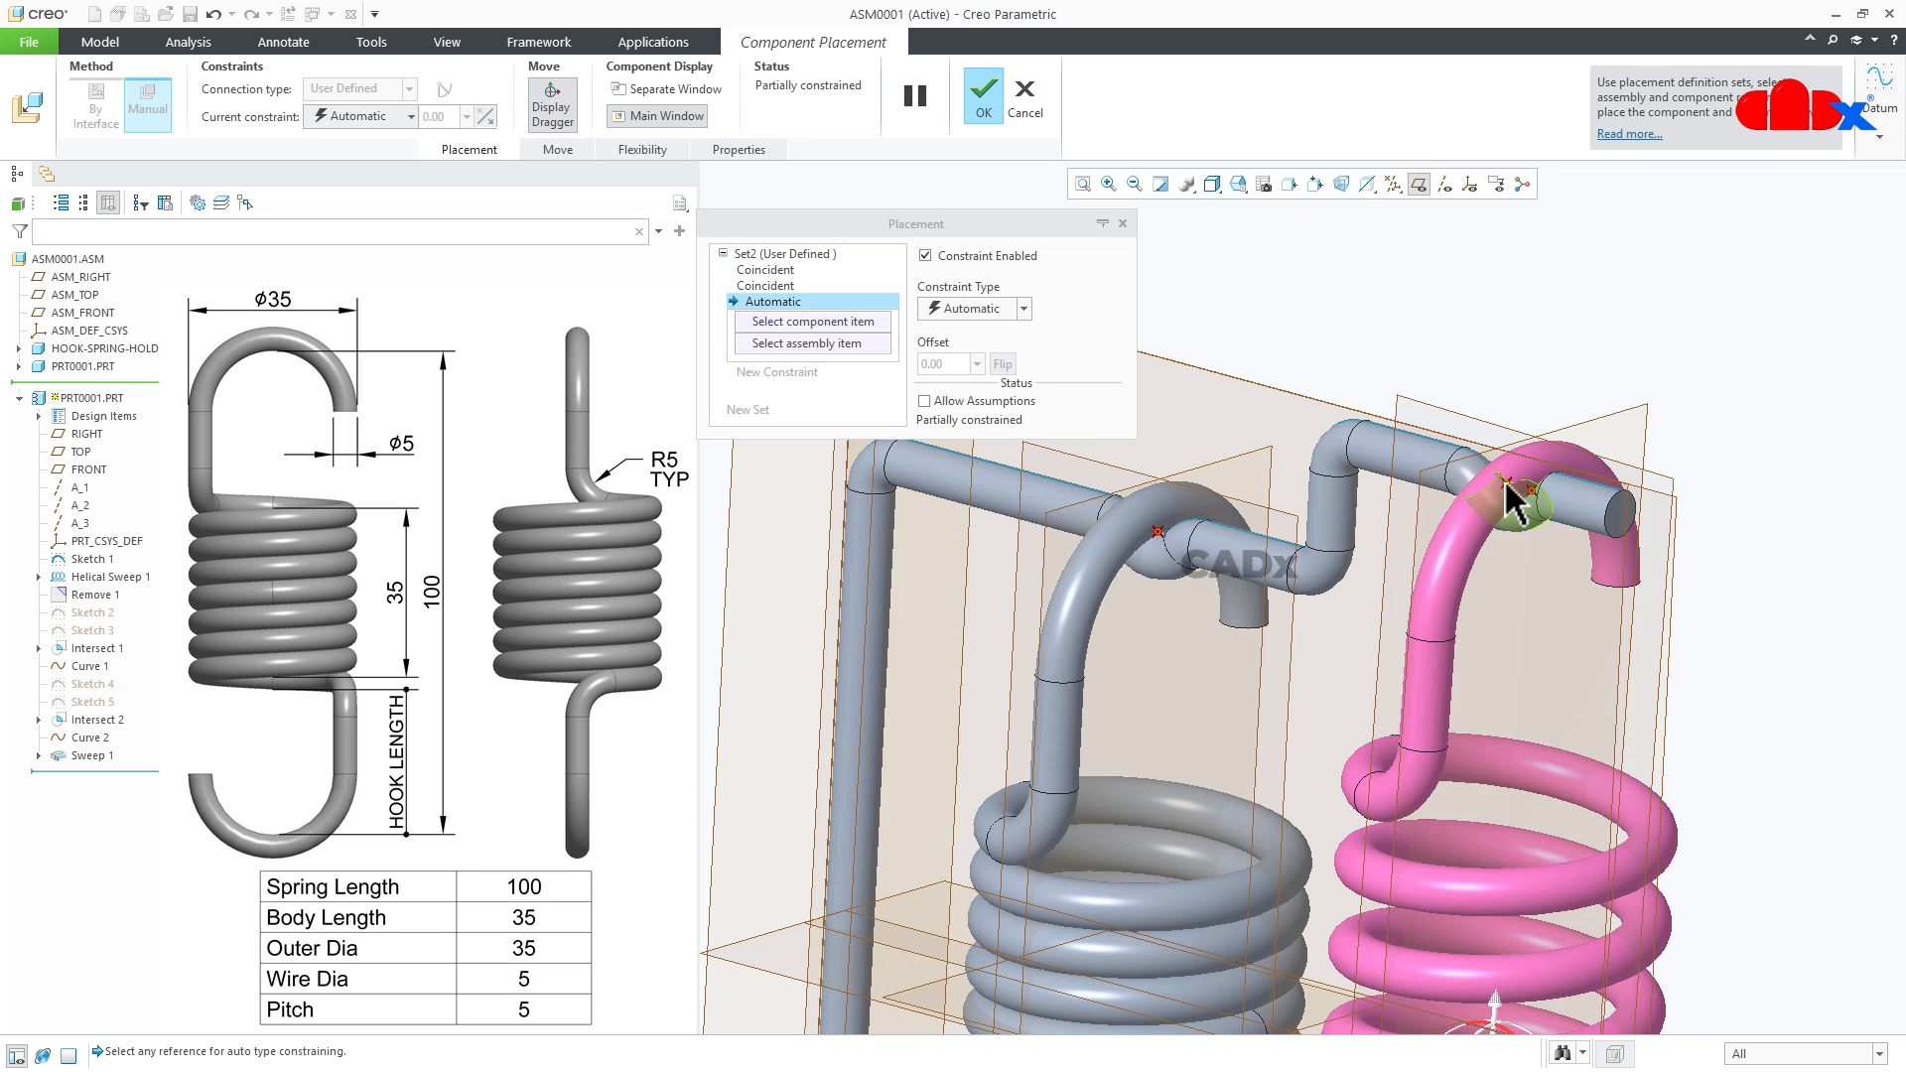
click(1506, 485)
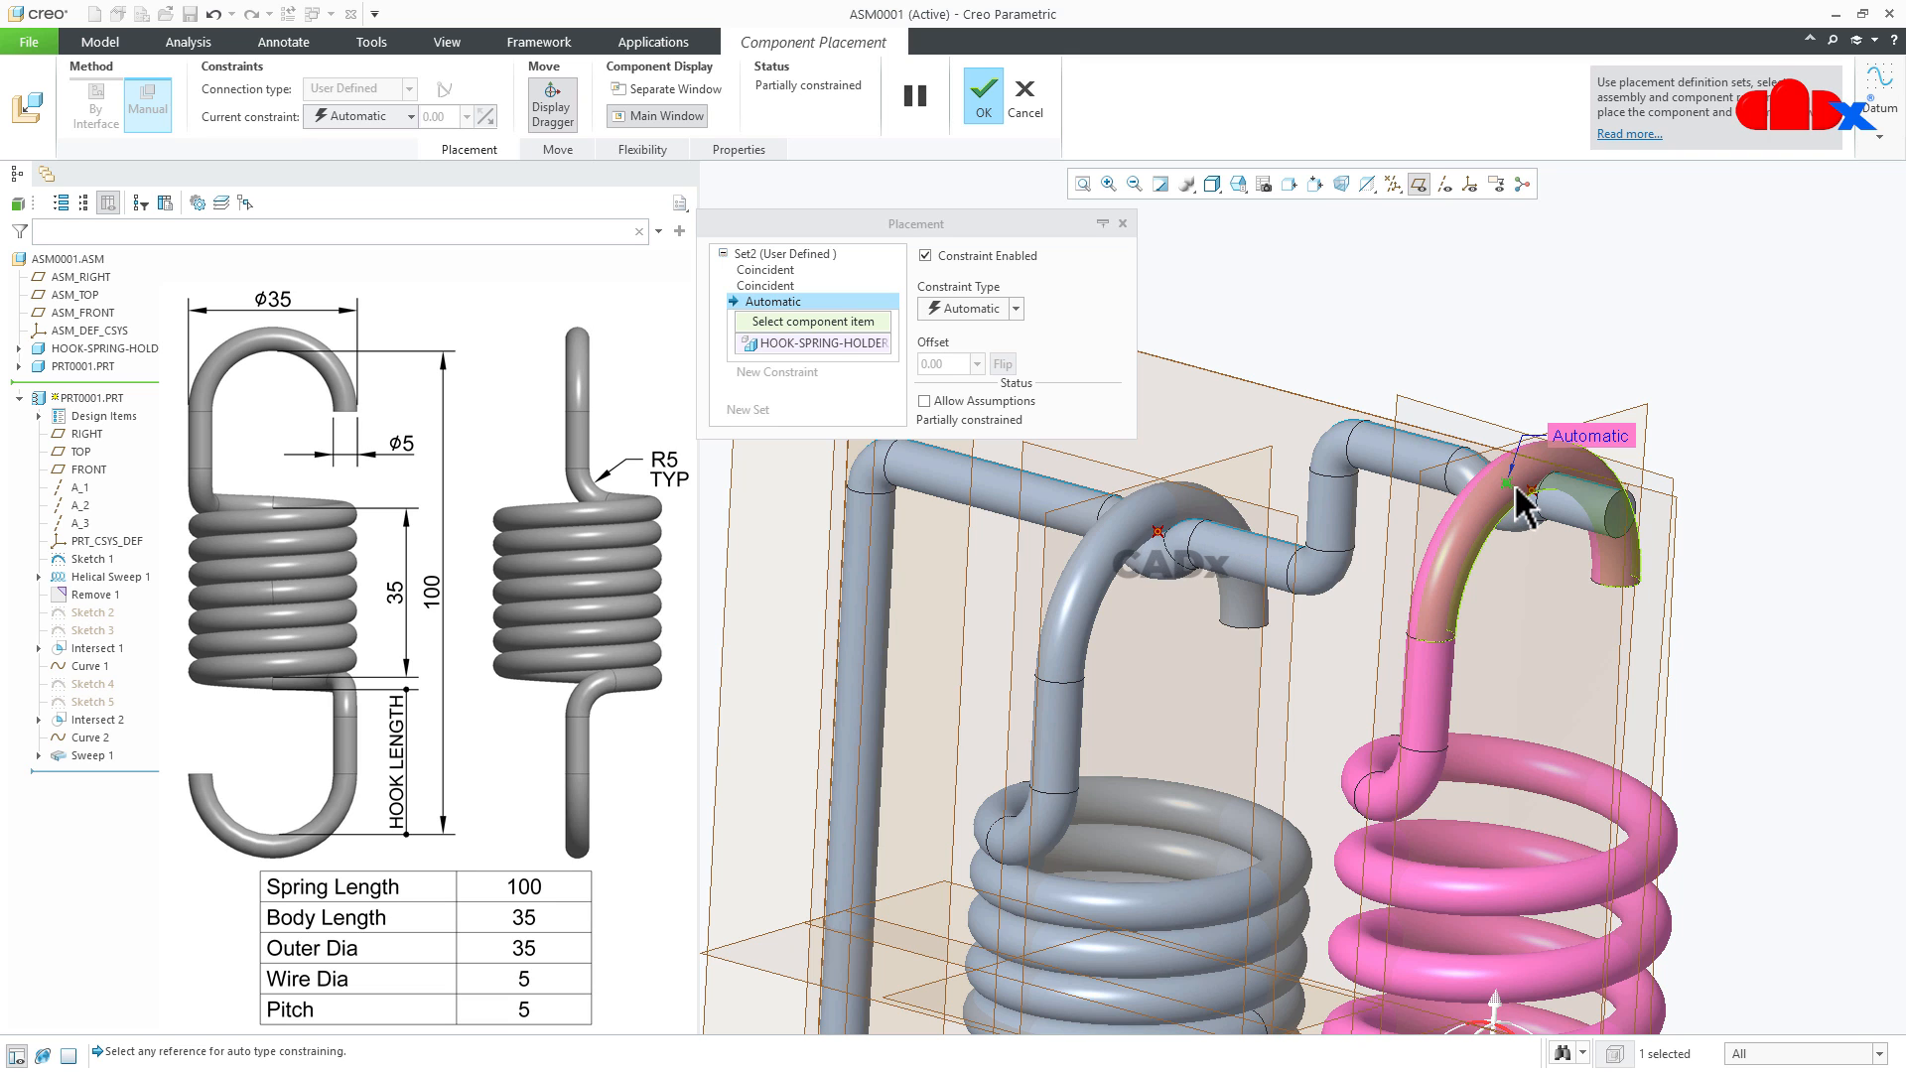
click(1539, 503)
scroll(1538, 504, down, 5)
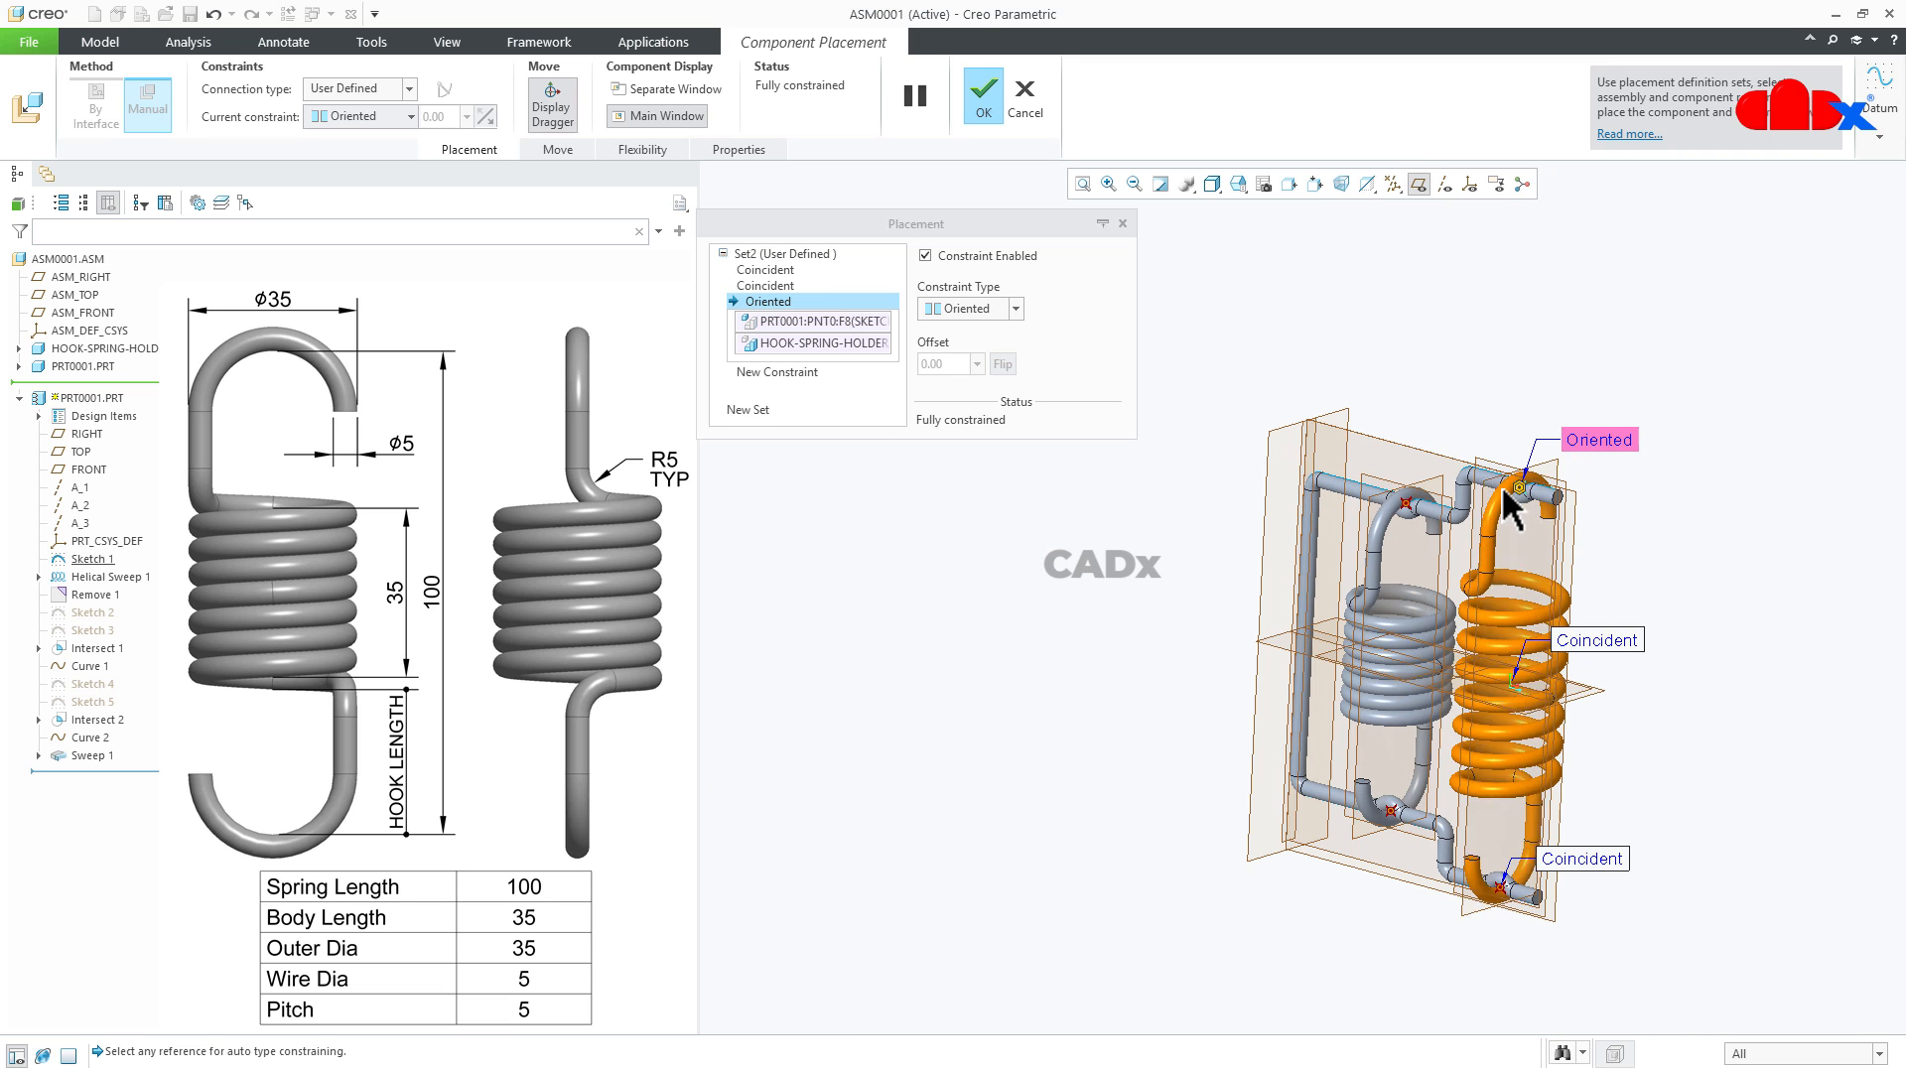
click(975, 98)
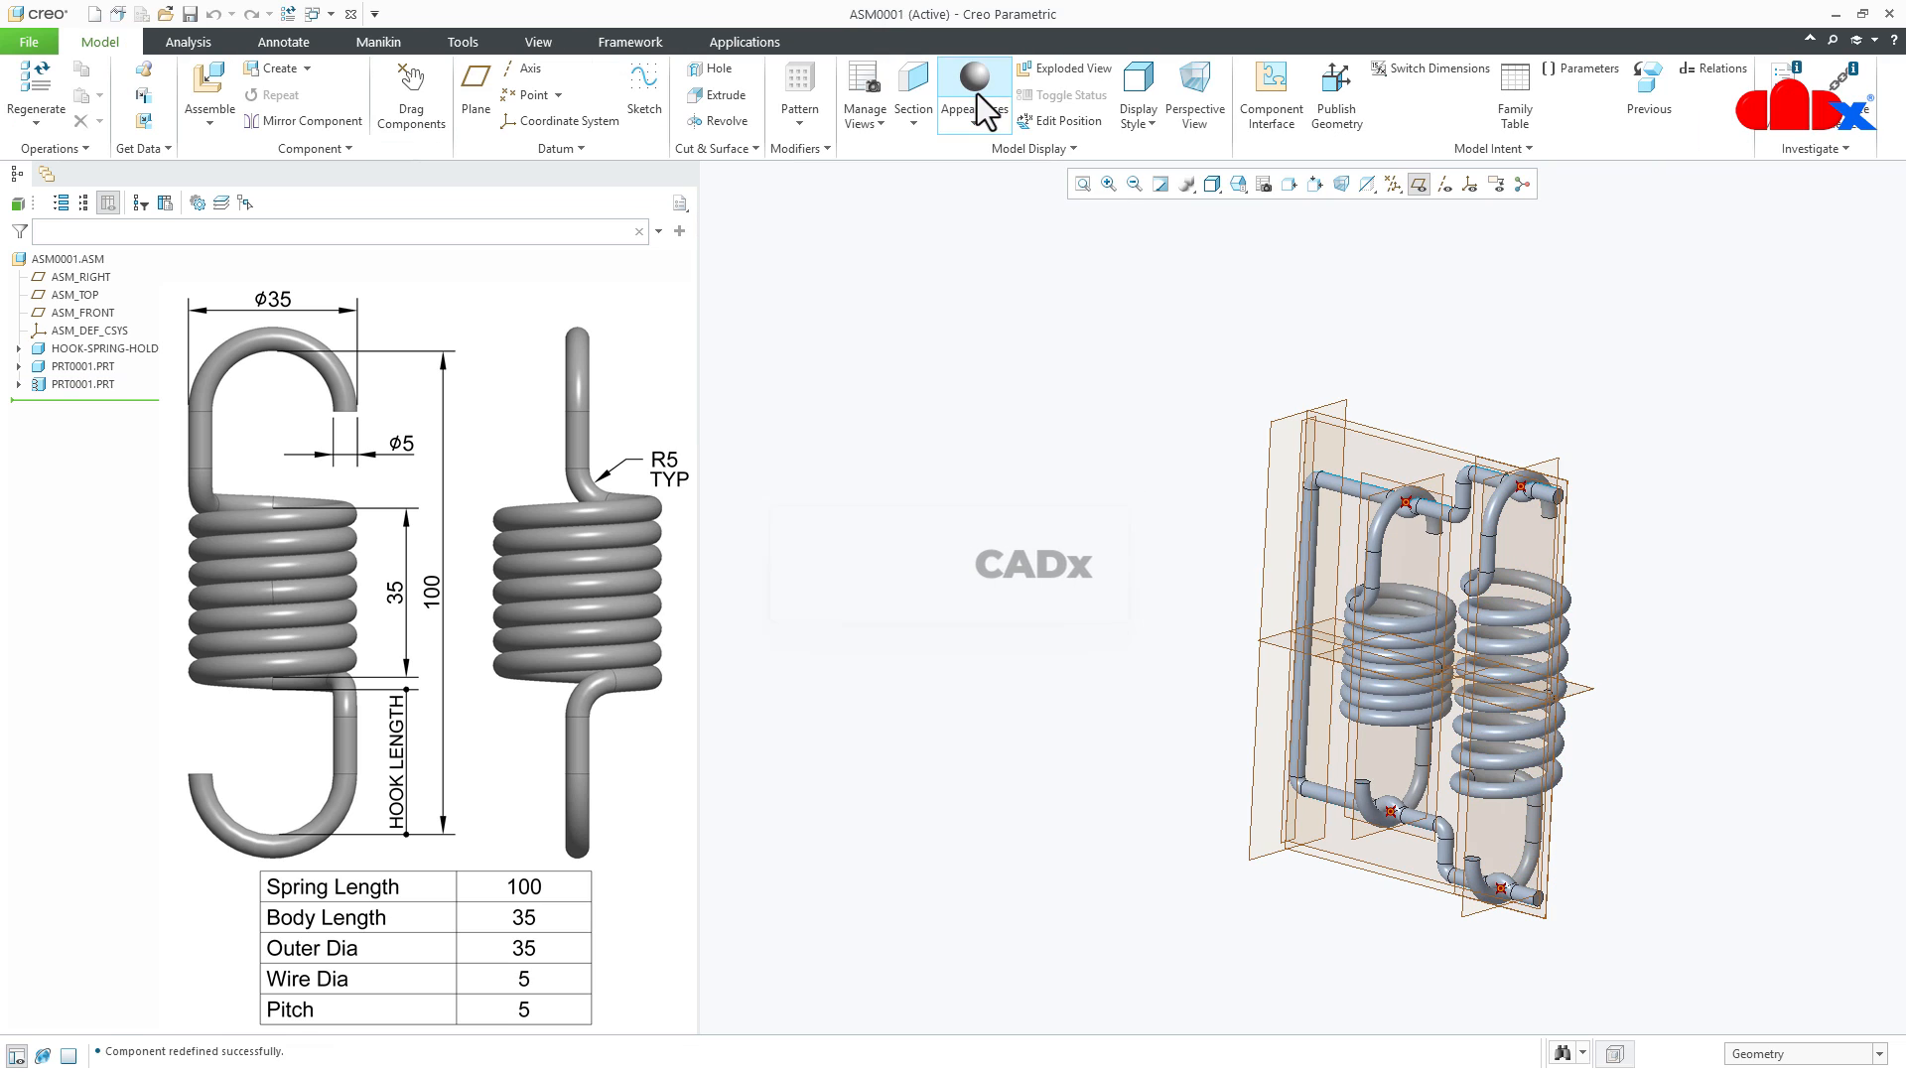
- Hide the datum planes and inspect both placed springs, starting from the default orientation
click(1418, 183)
key(ctrl+d)
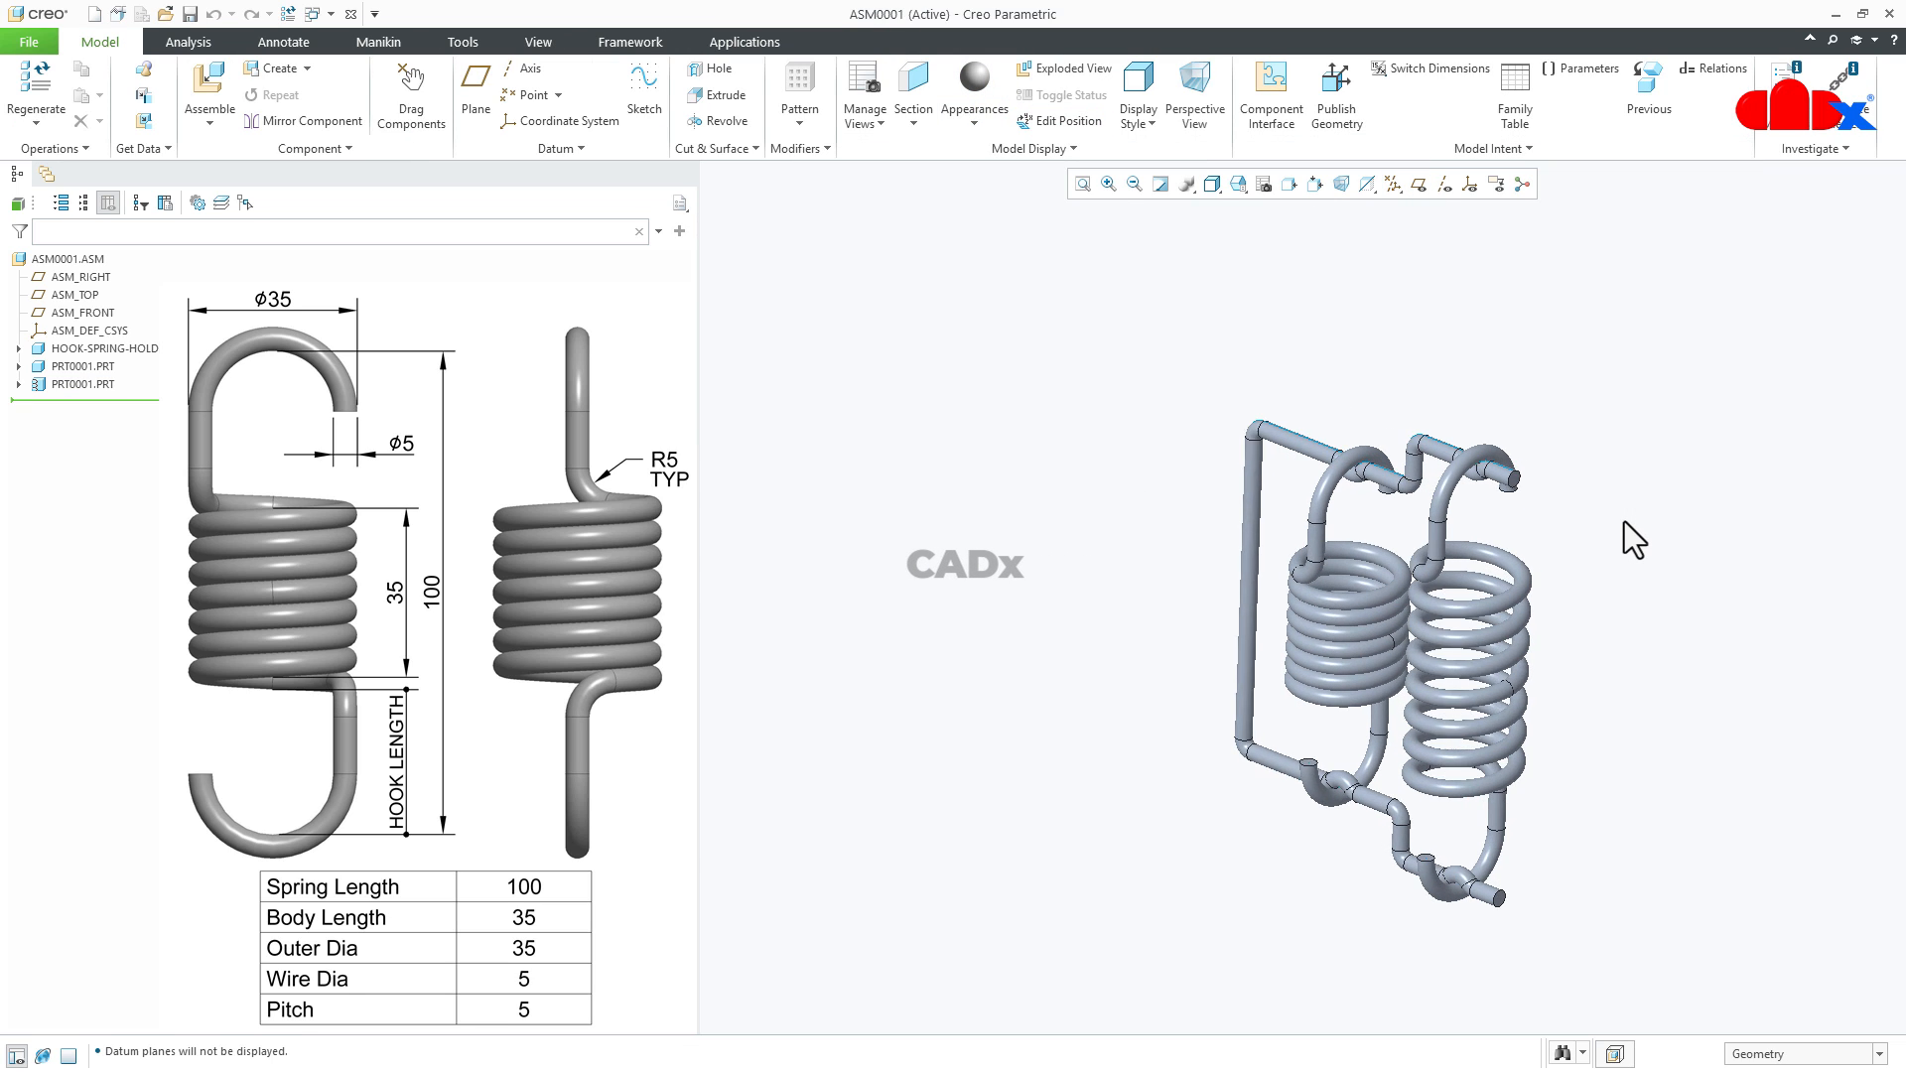
middle_drag(1578, 663, 1459, 655)
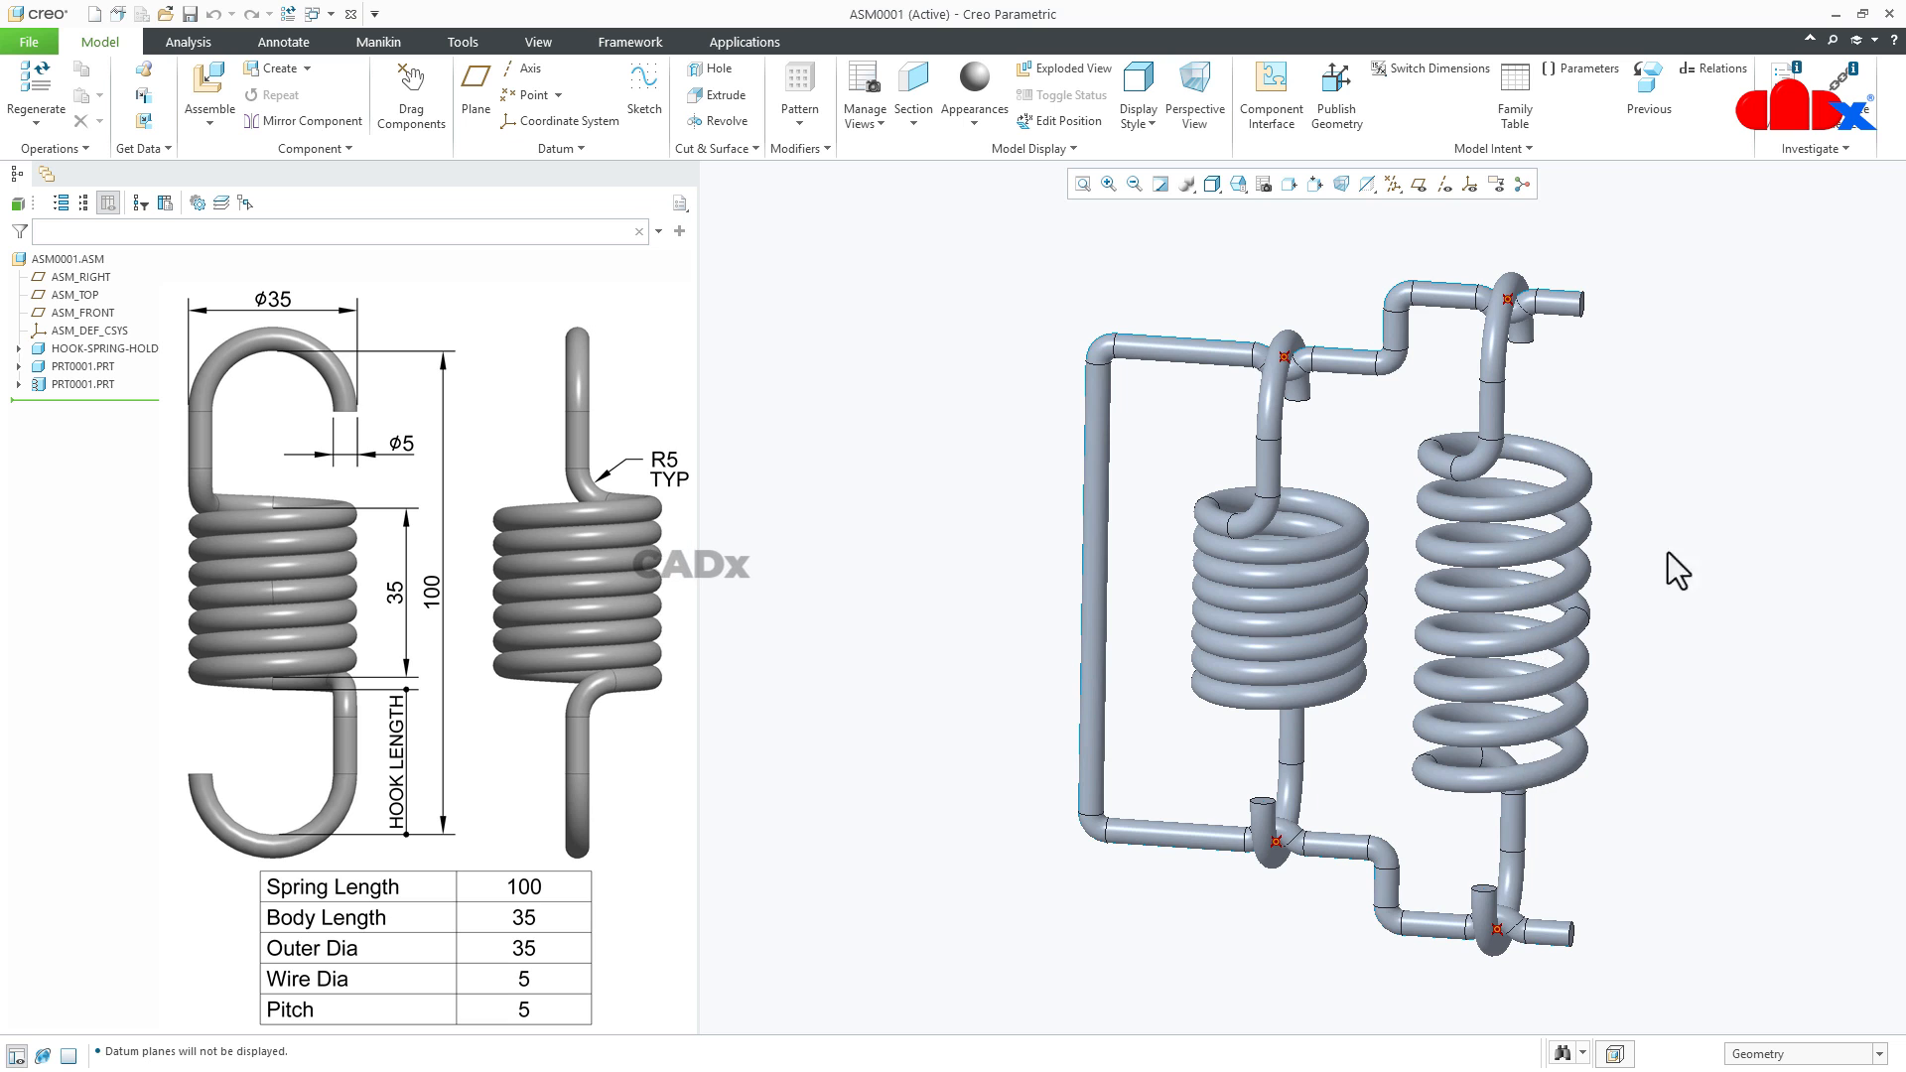
- Set the spring holder's vertical distance between its inner seats to 150 and regenerate the assembly
middle_drag(1679, 571, 1659, 585)
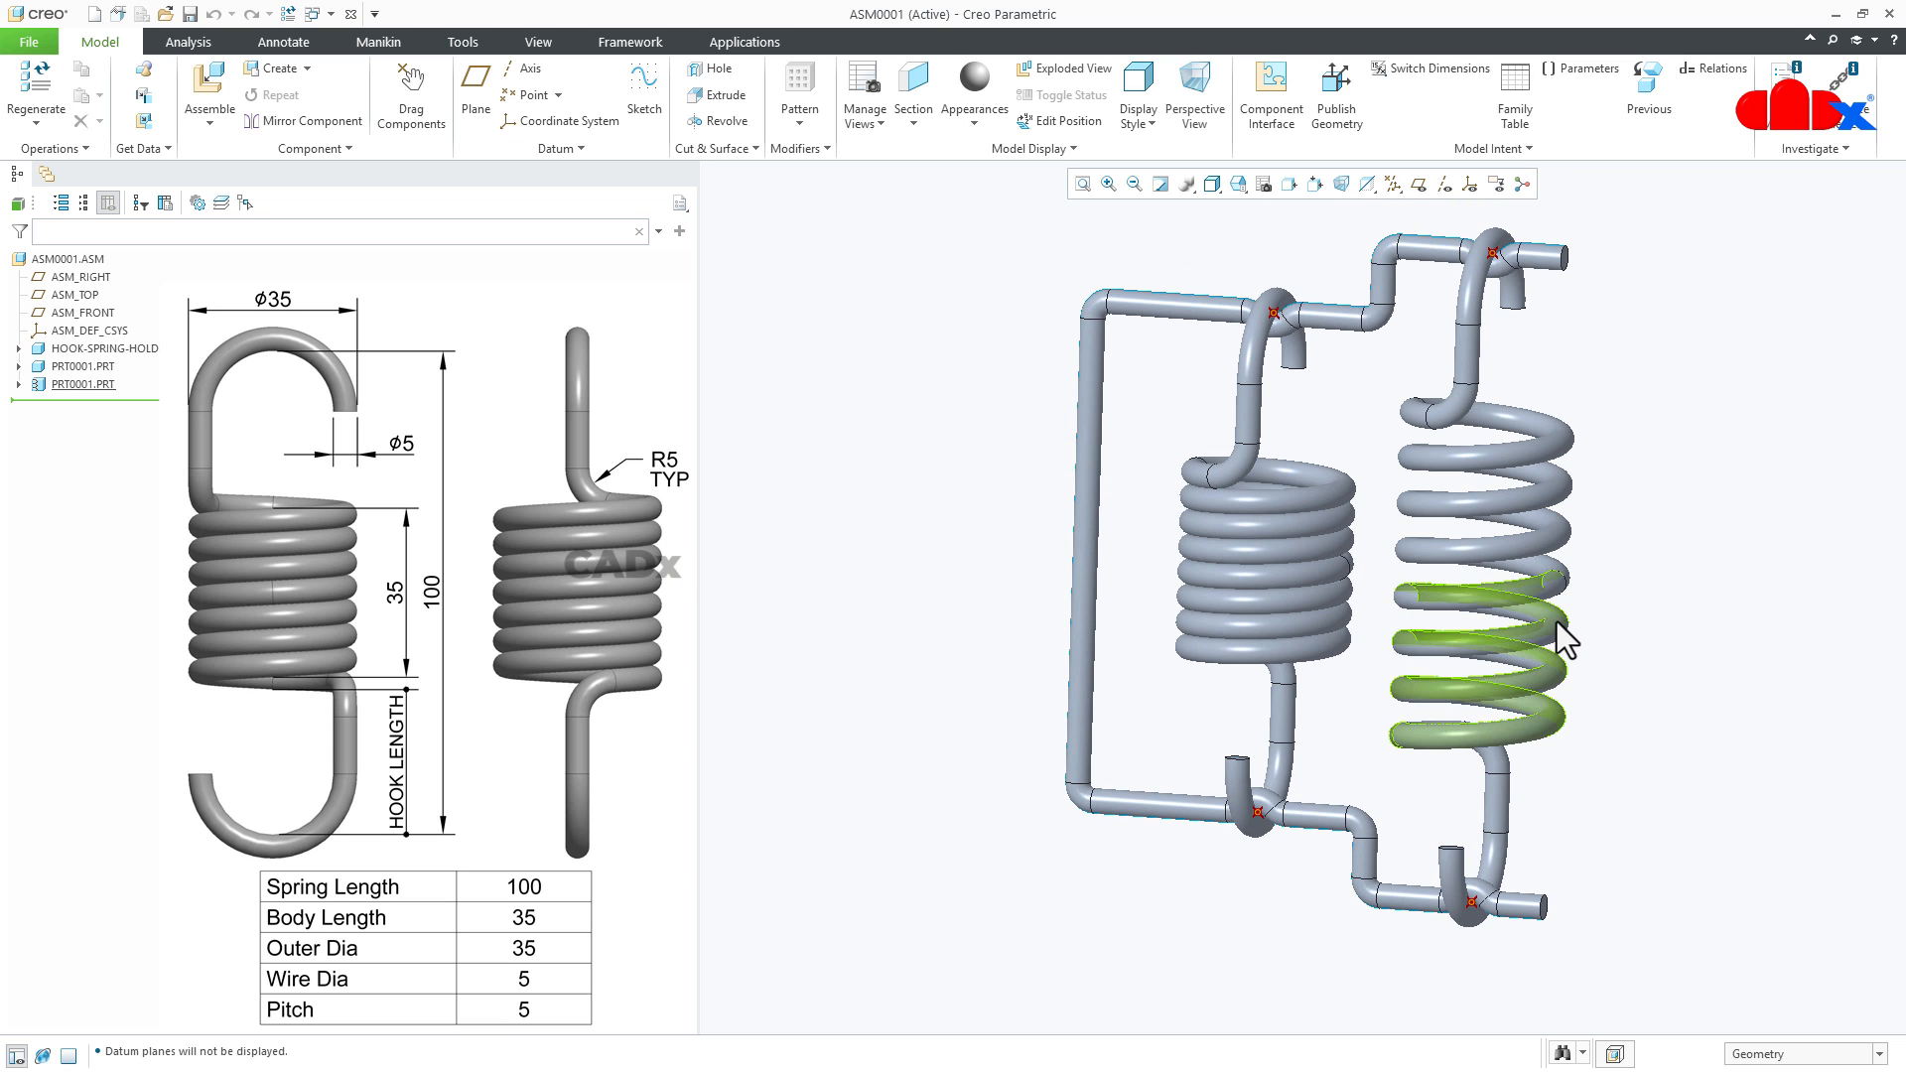
mouse_move(1565, 629)
middle_down()
mouse_move(1519, 659)
mouse_move(1531, 642)
middle_up()
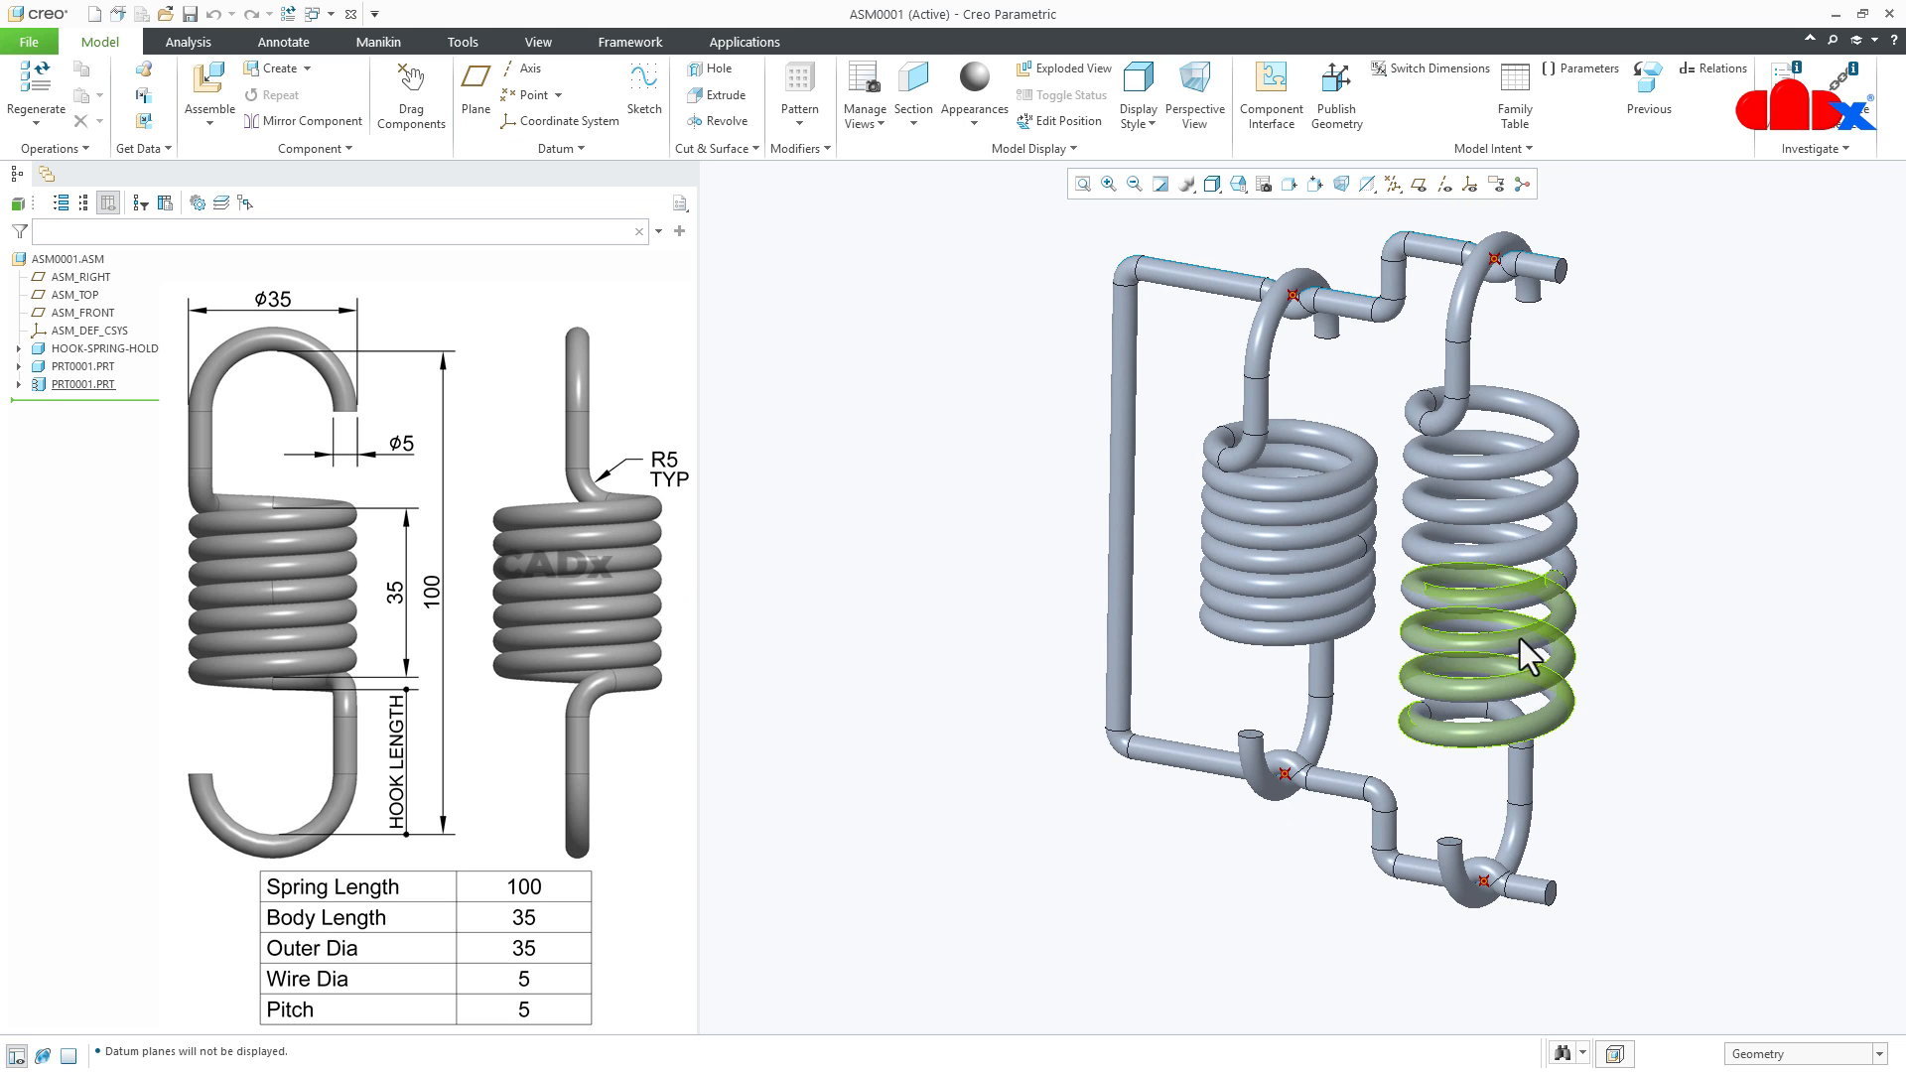
double_click(1110, 387)
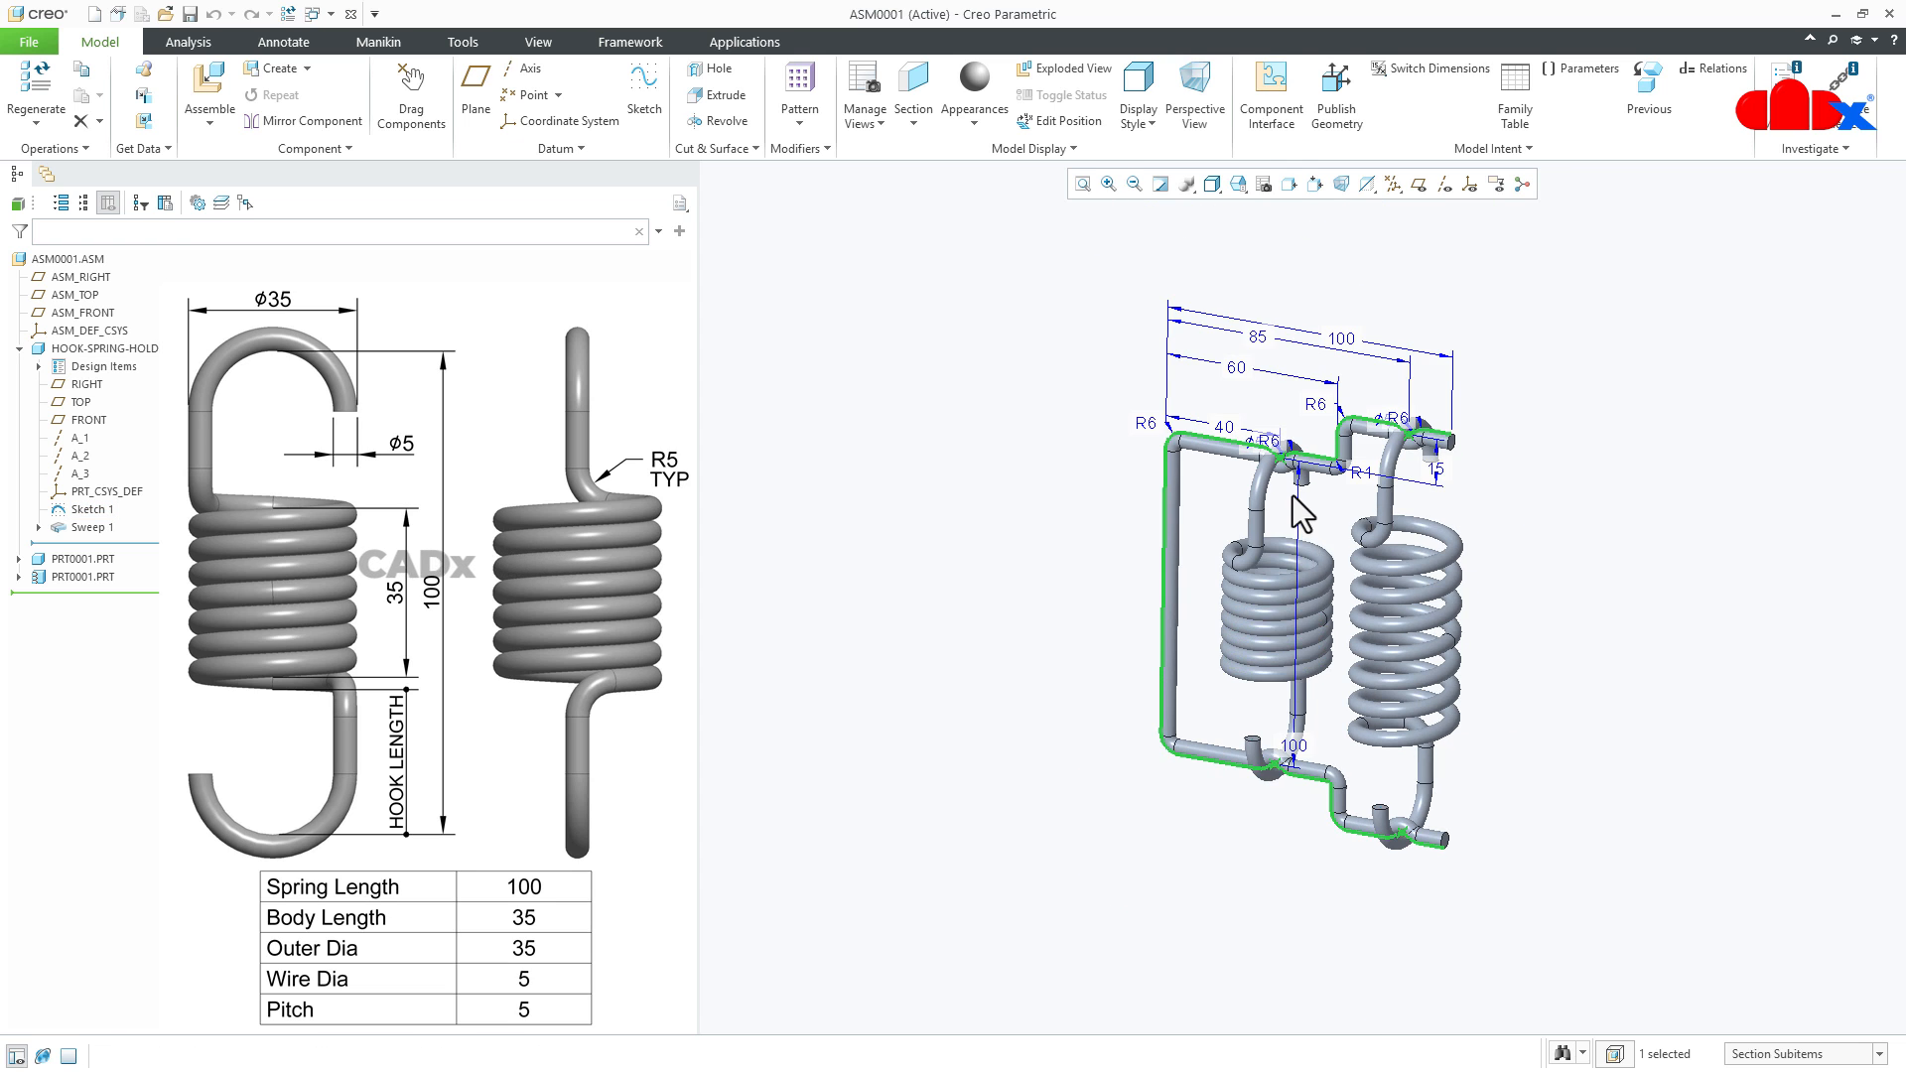
scroll(1293, 497, up, 3)
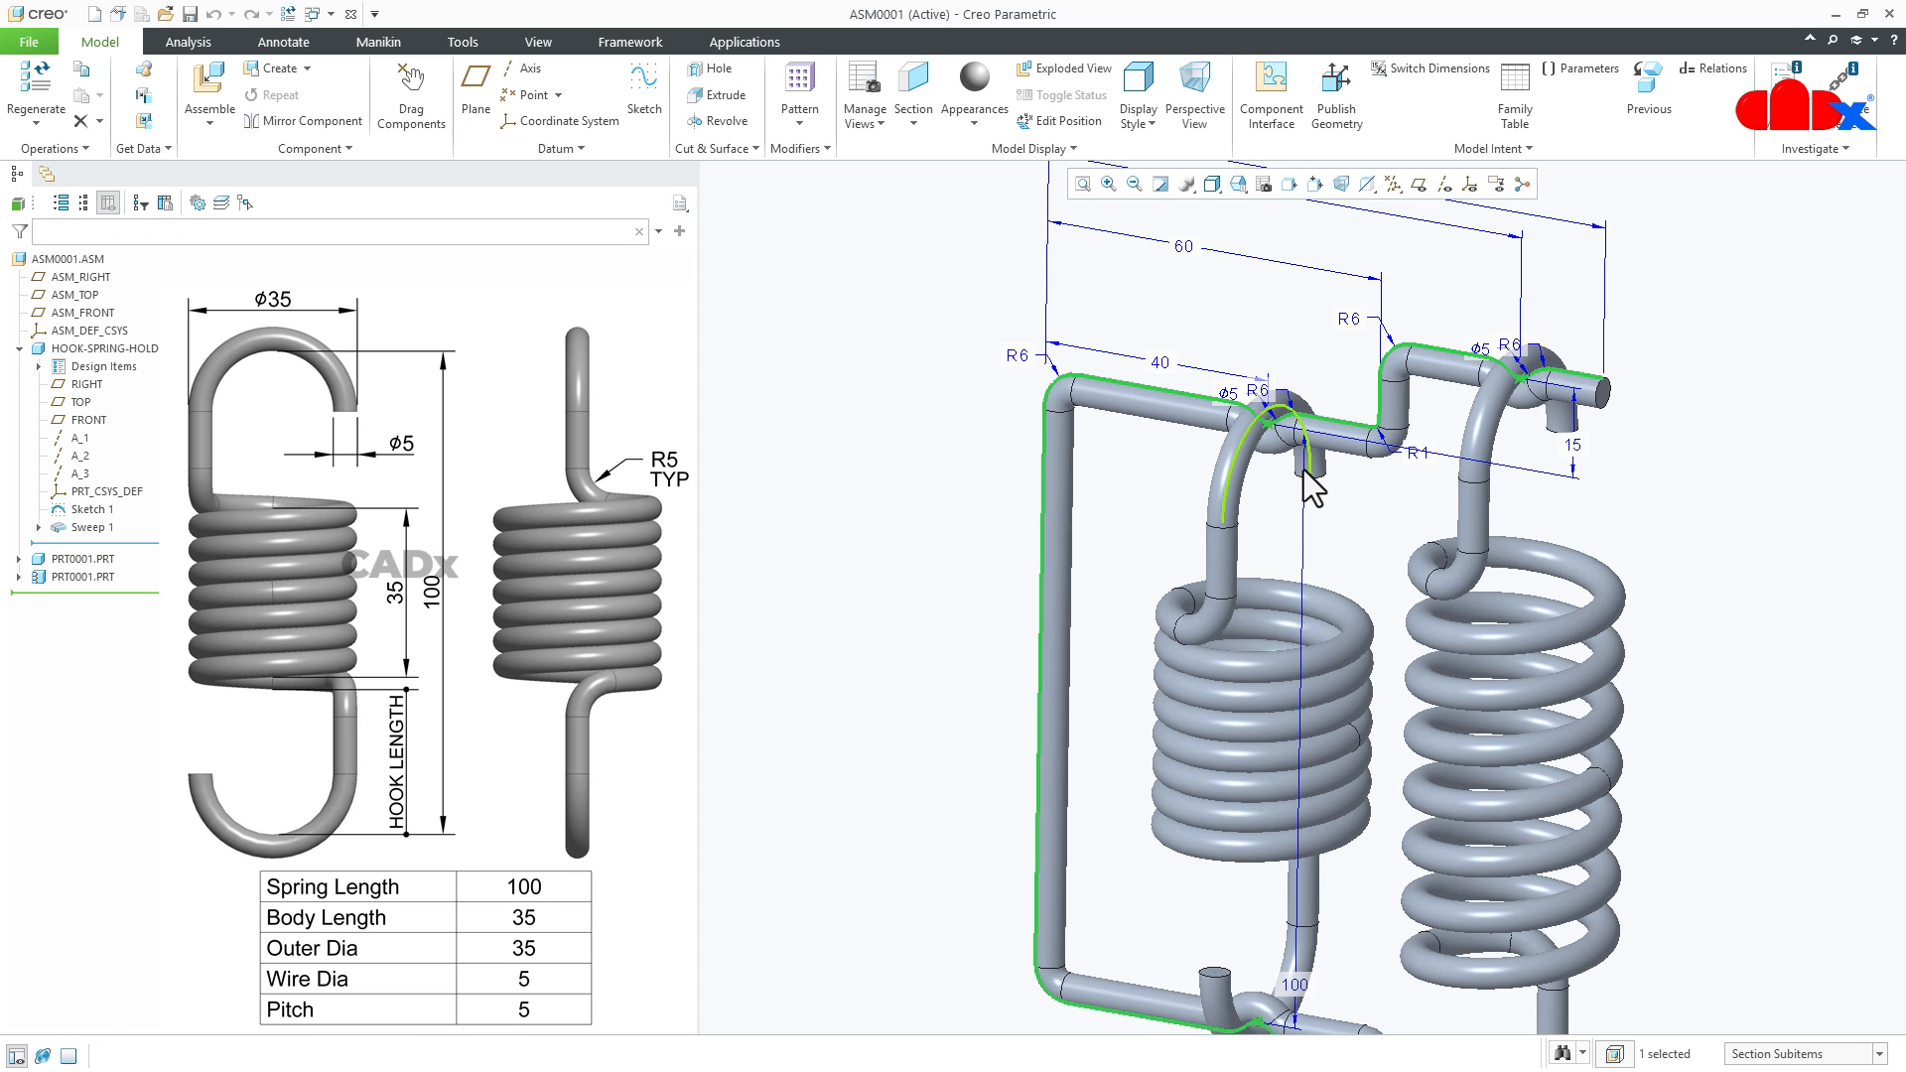
double_click(1296, 981)
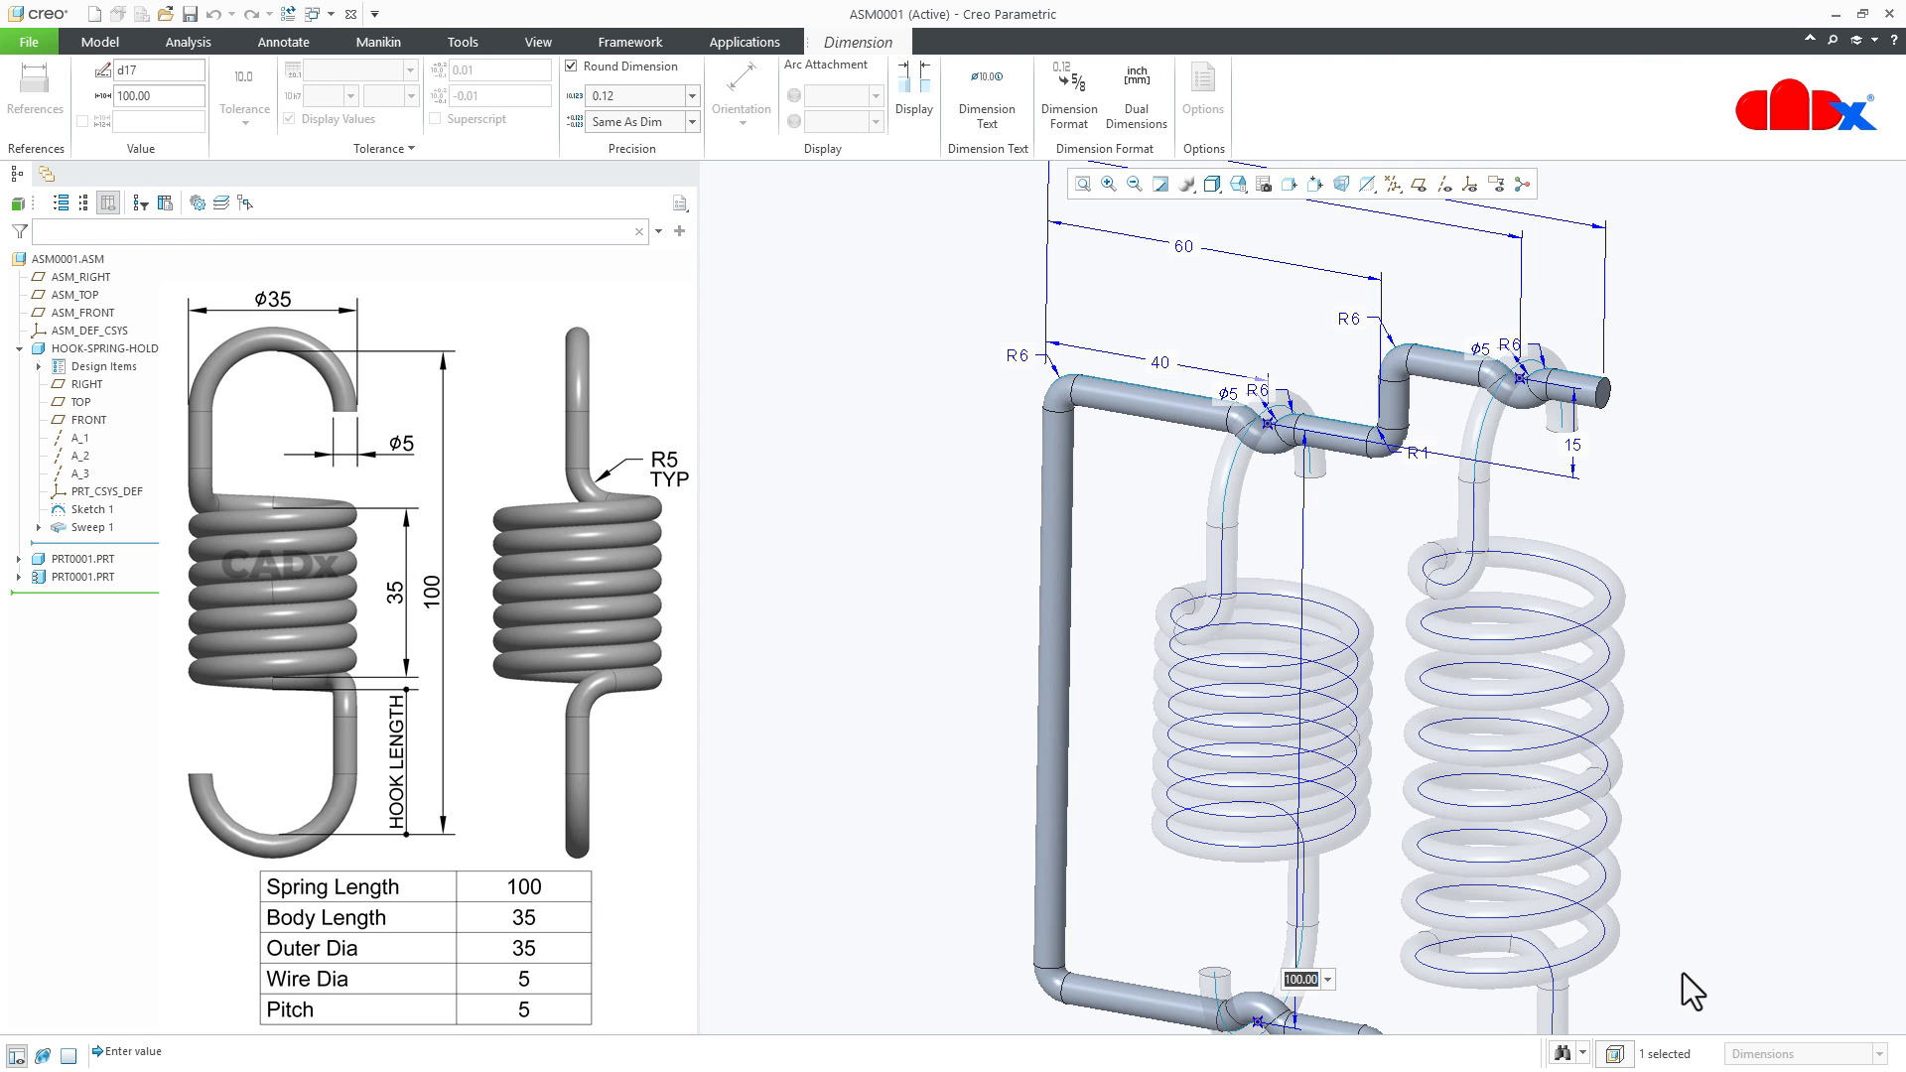
text(150)
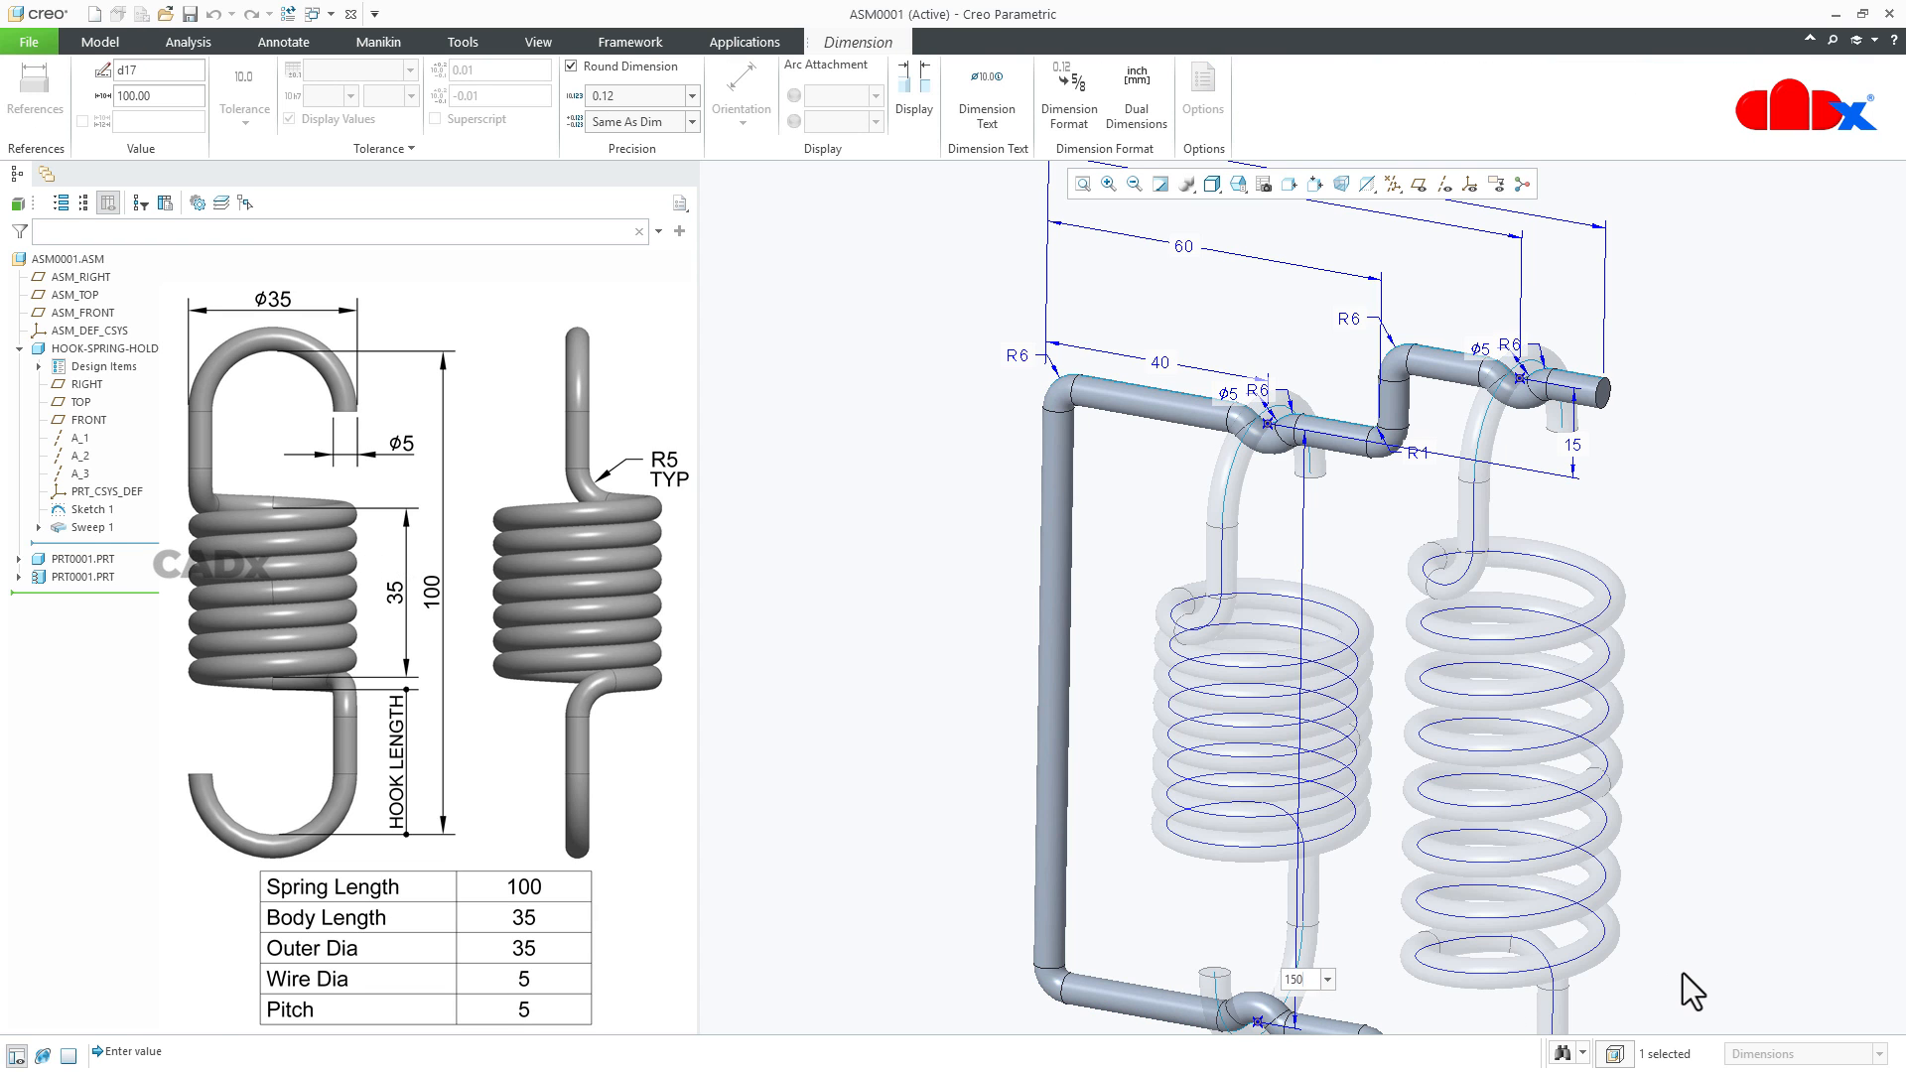
key(Return)
key(ctrl+g)
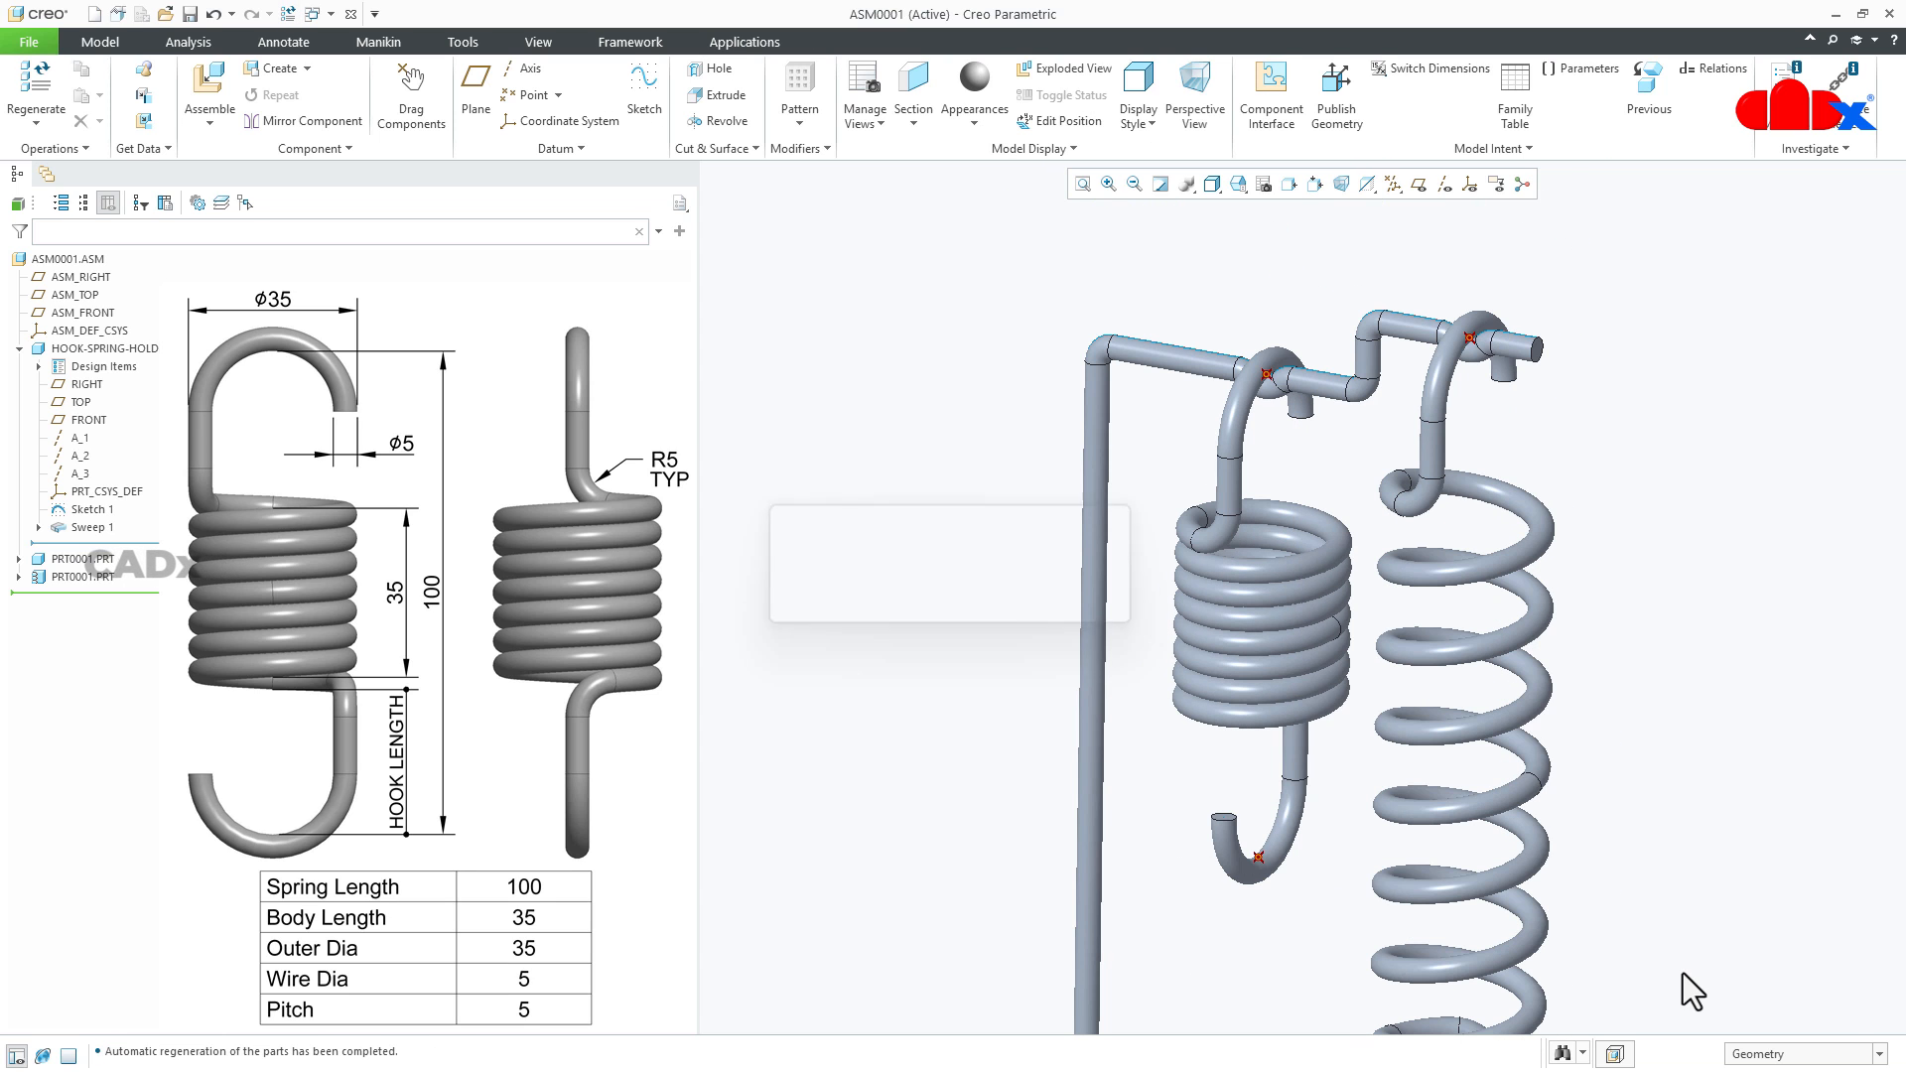
- Make the first spring, on the holder's inner seats, a flexible component
scroll(1361, 706, up, 5)
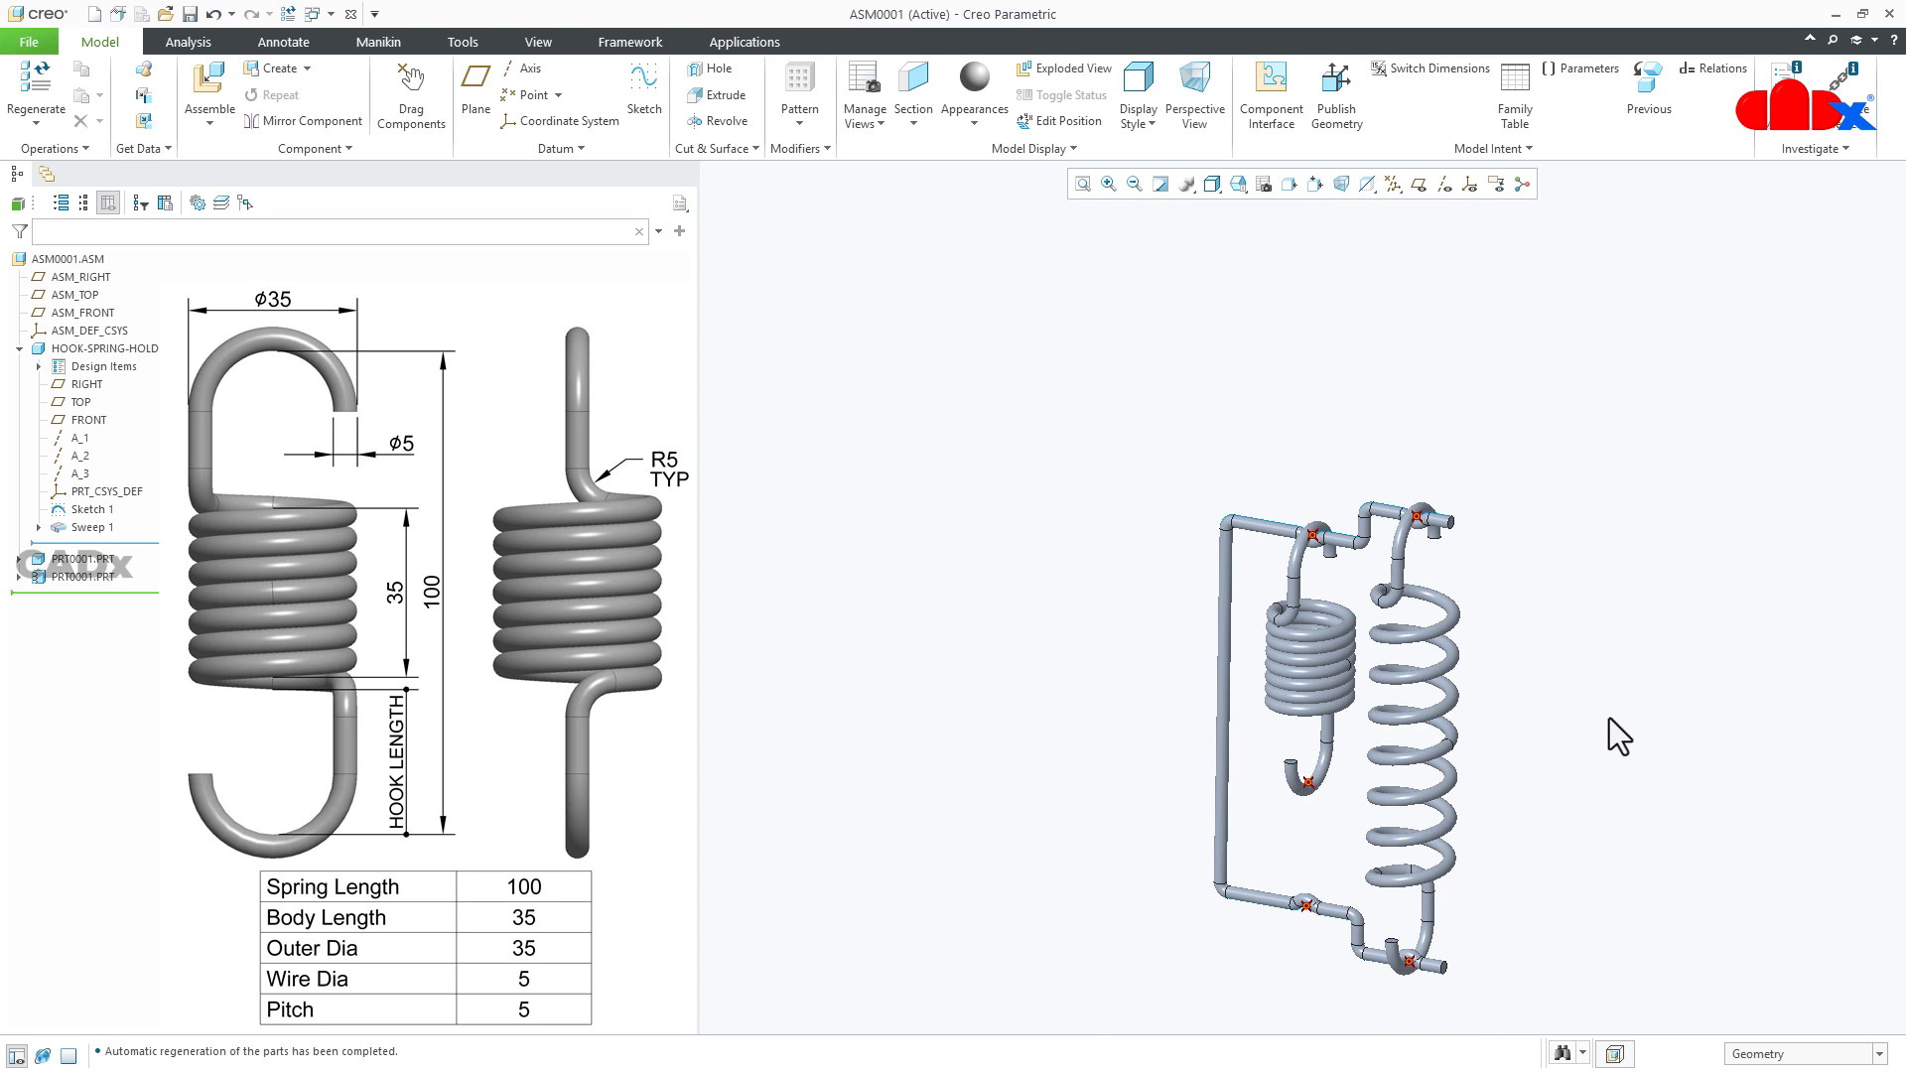
scroll(1474, 859, down, 3)
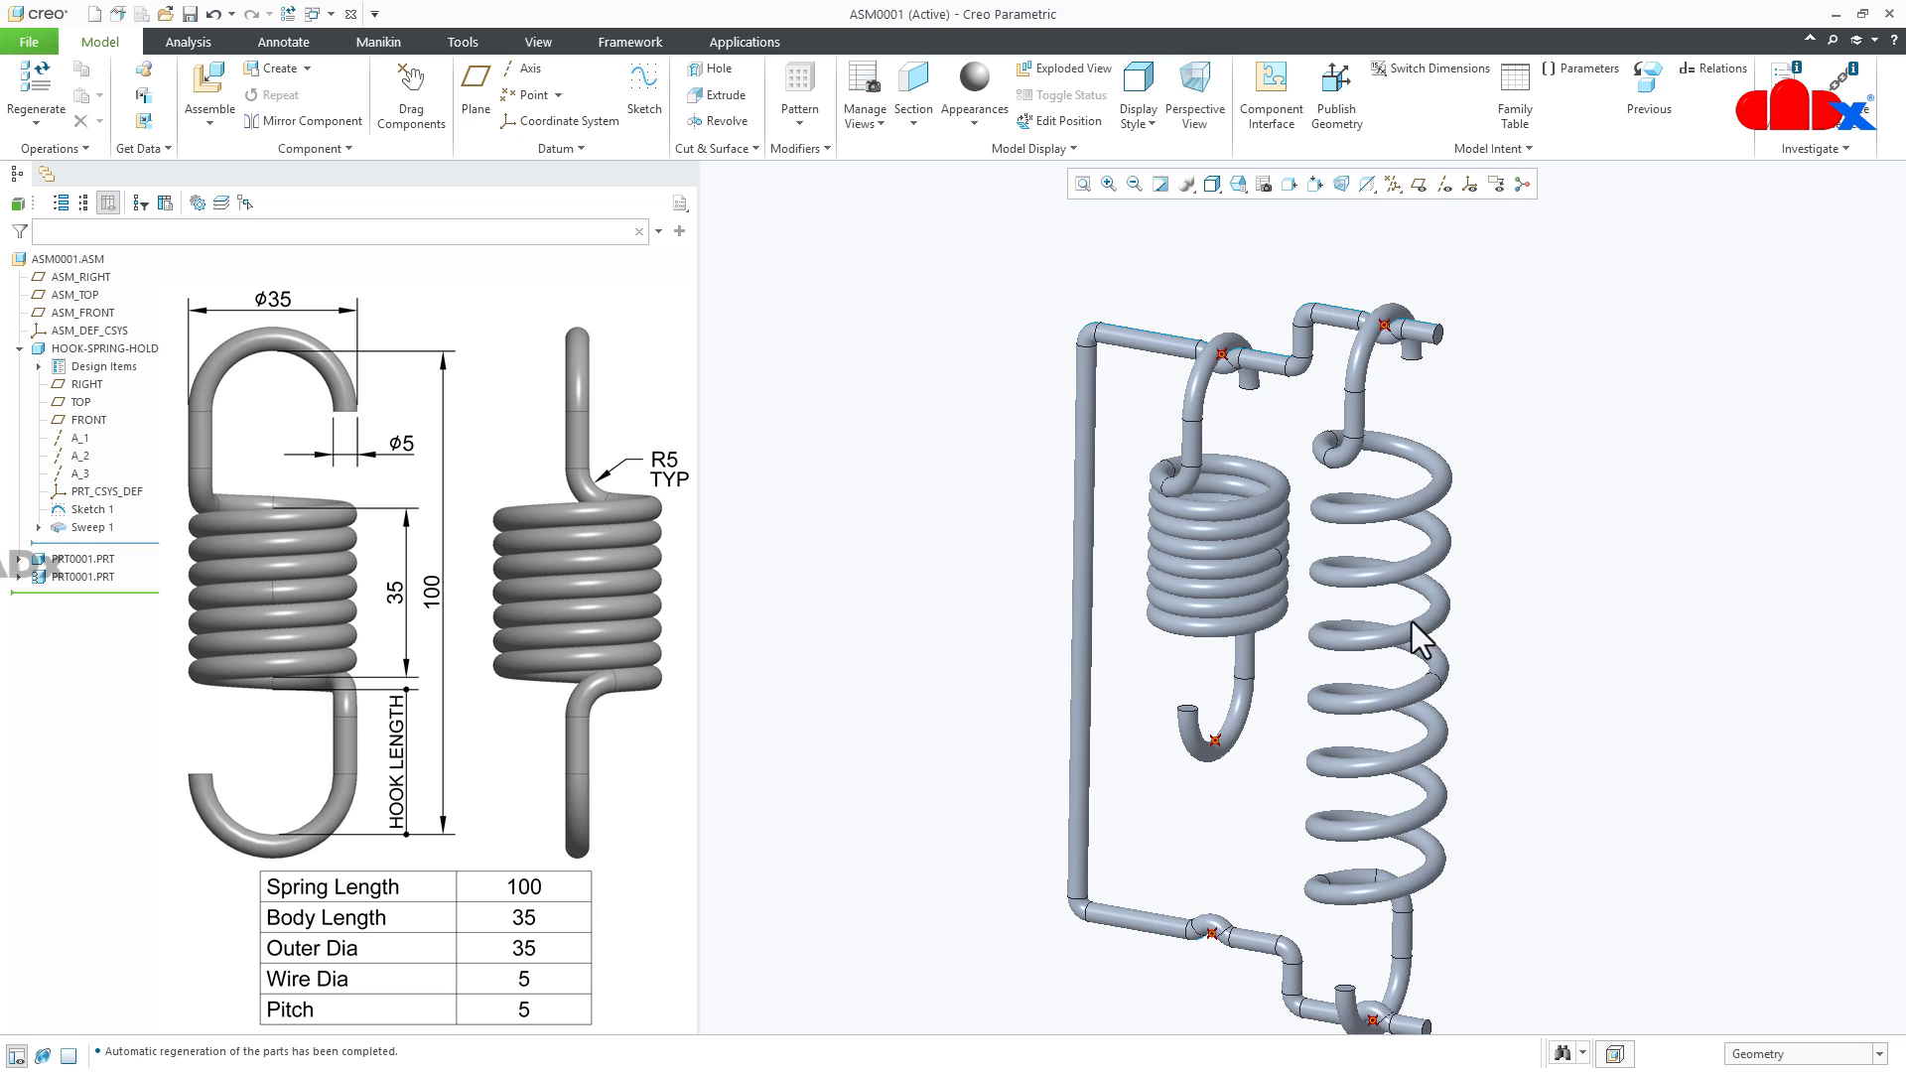
scroll(1390, 913, up, 1)
scroll(1375, 972, down, 2)
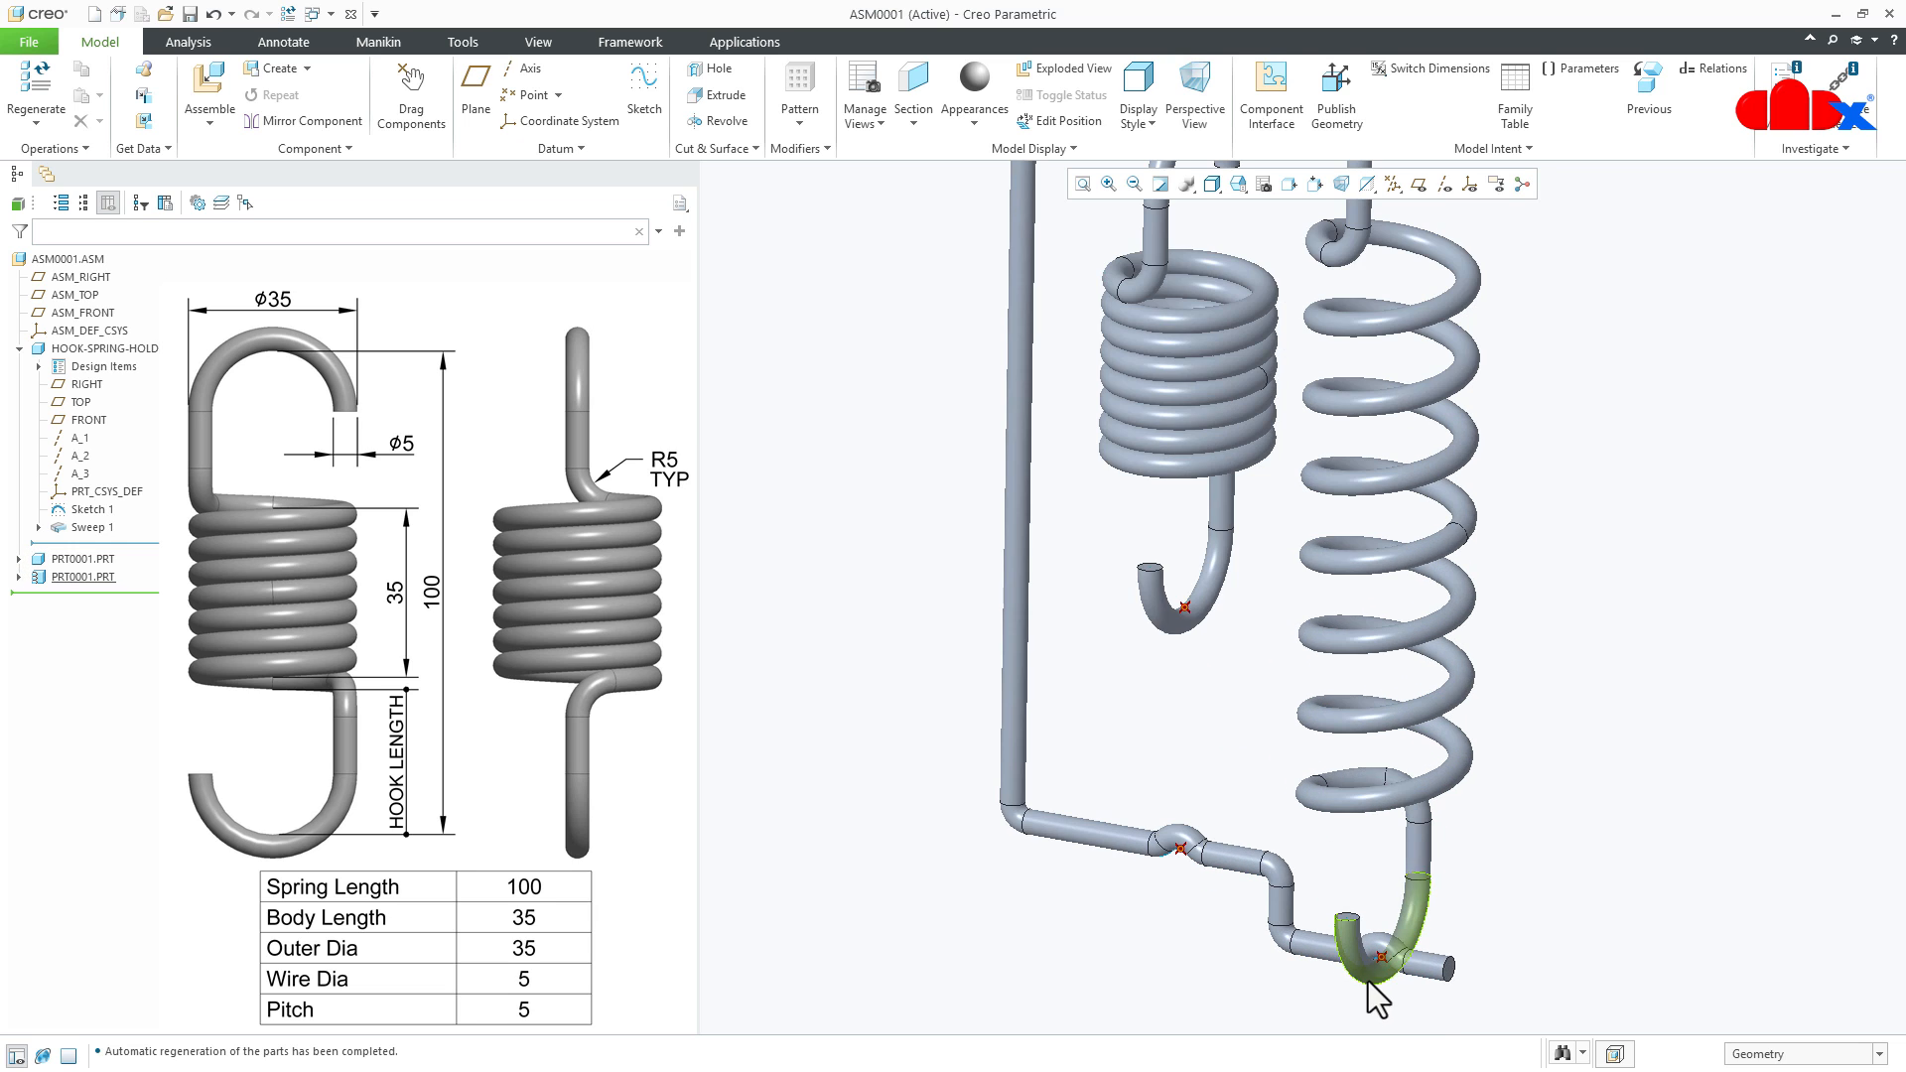
scroll(1374, 977, up, 2)
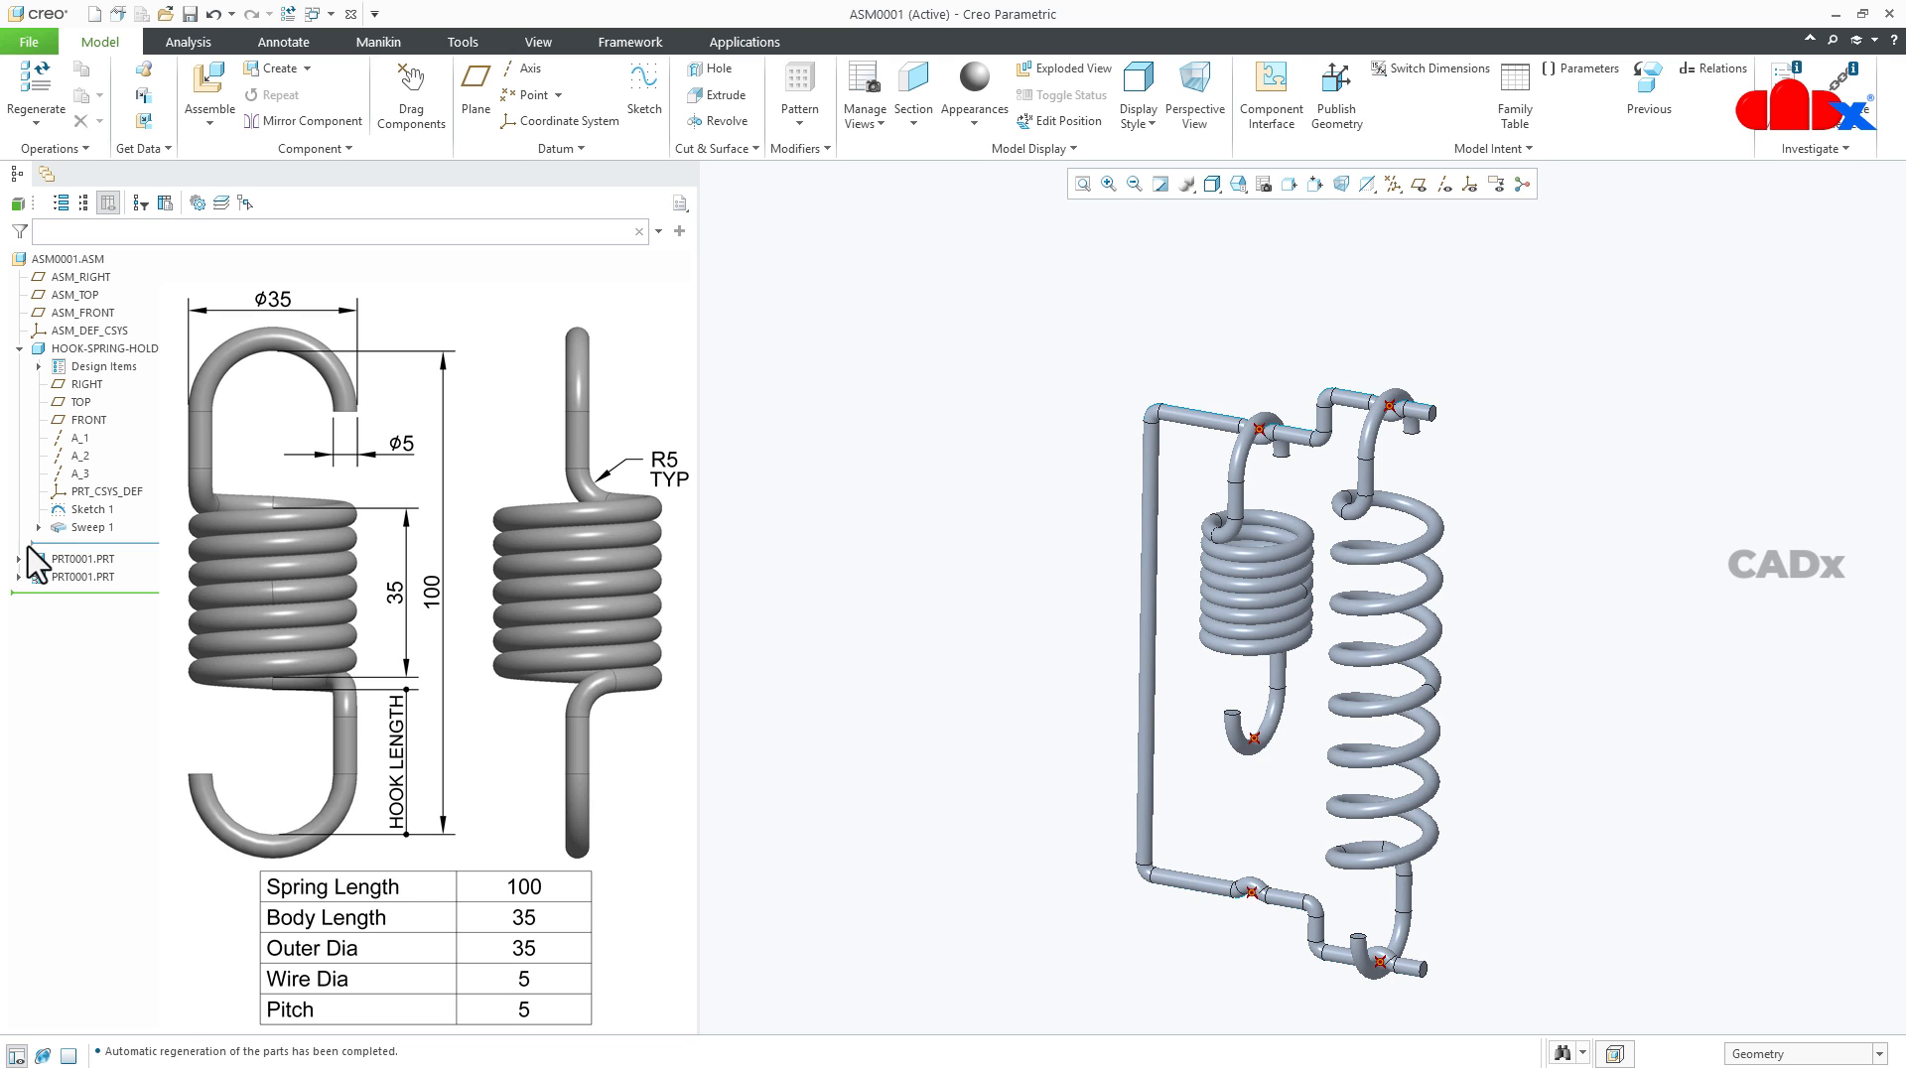
click(67, 558)
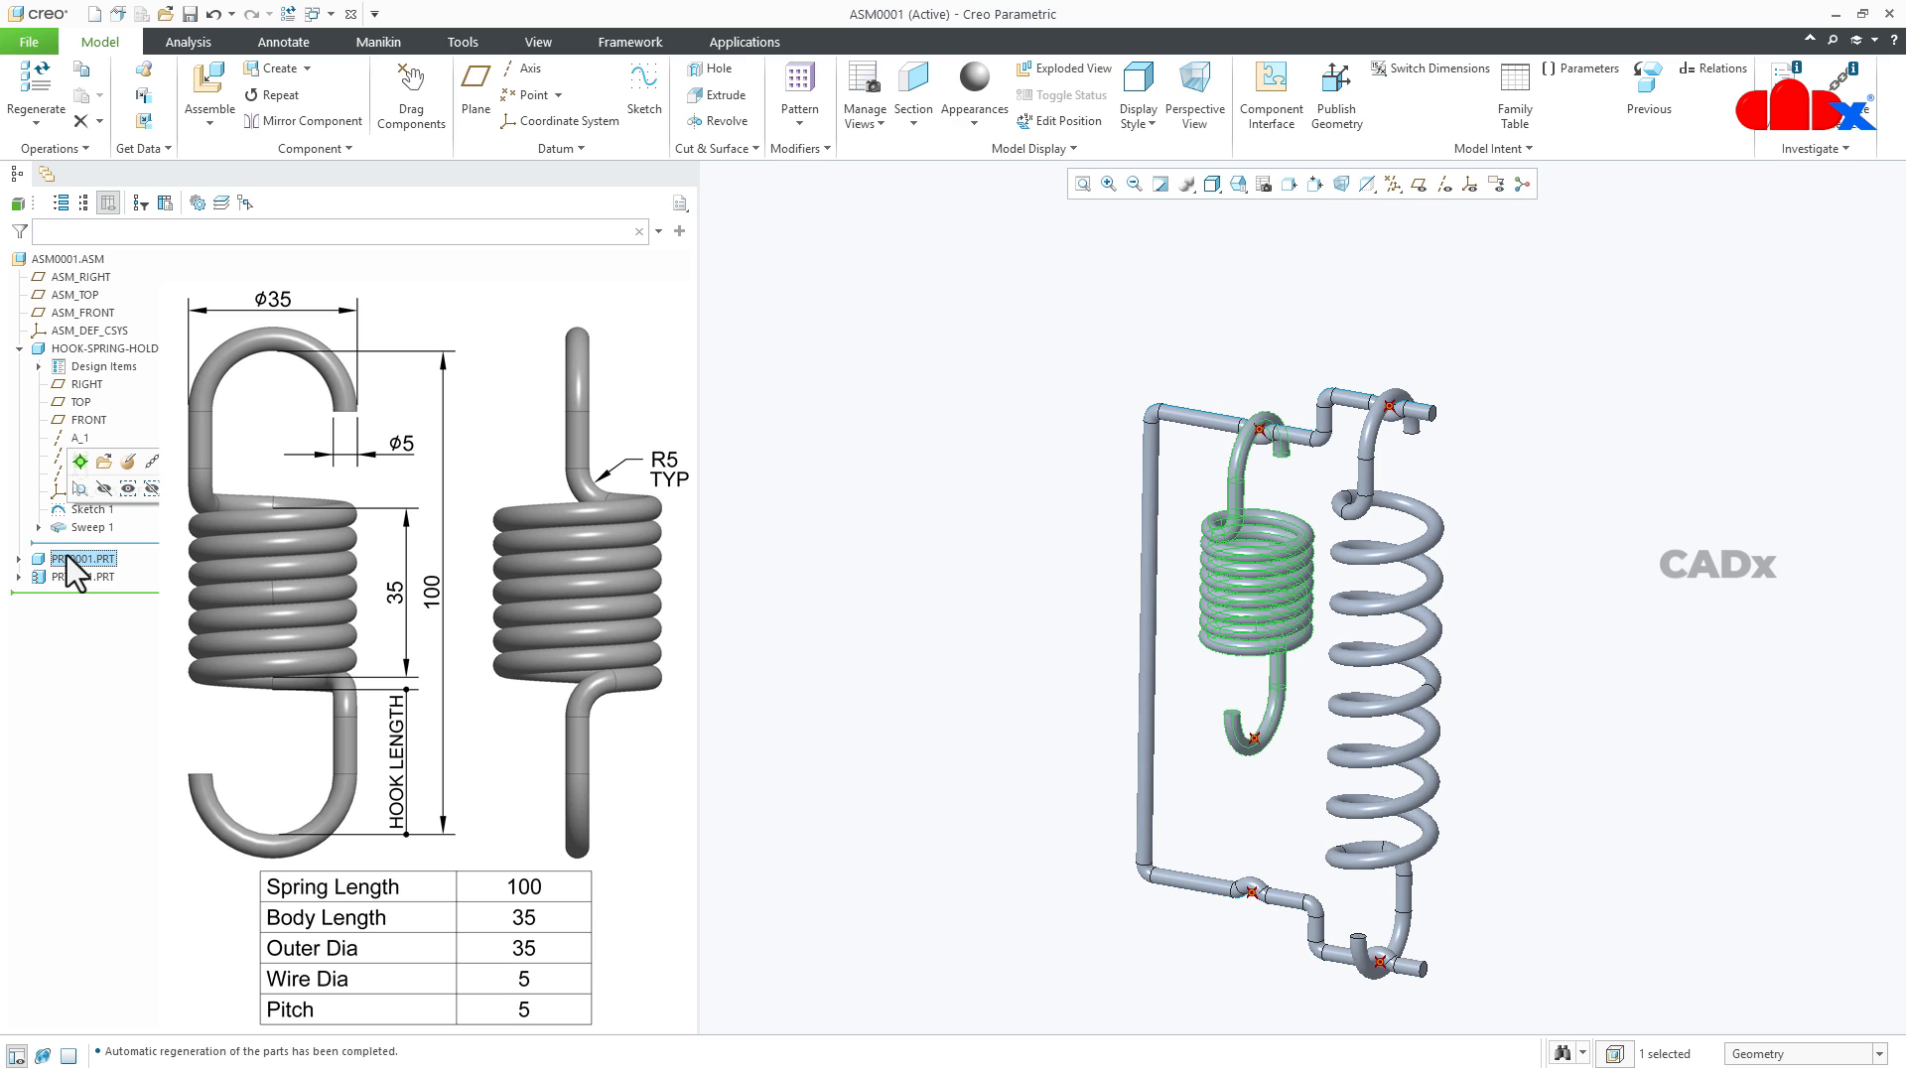
right_click(922, 594)
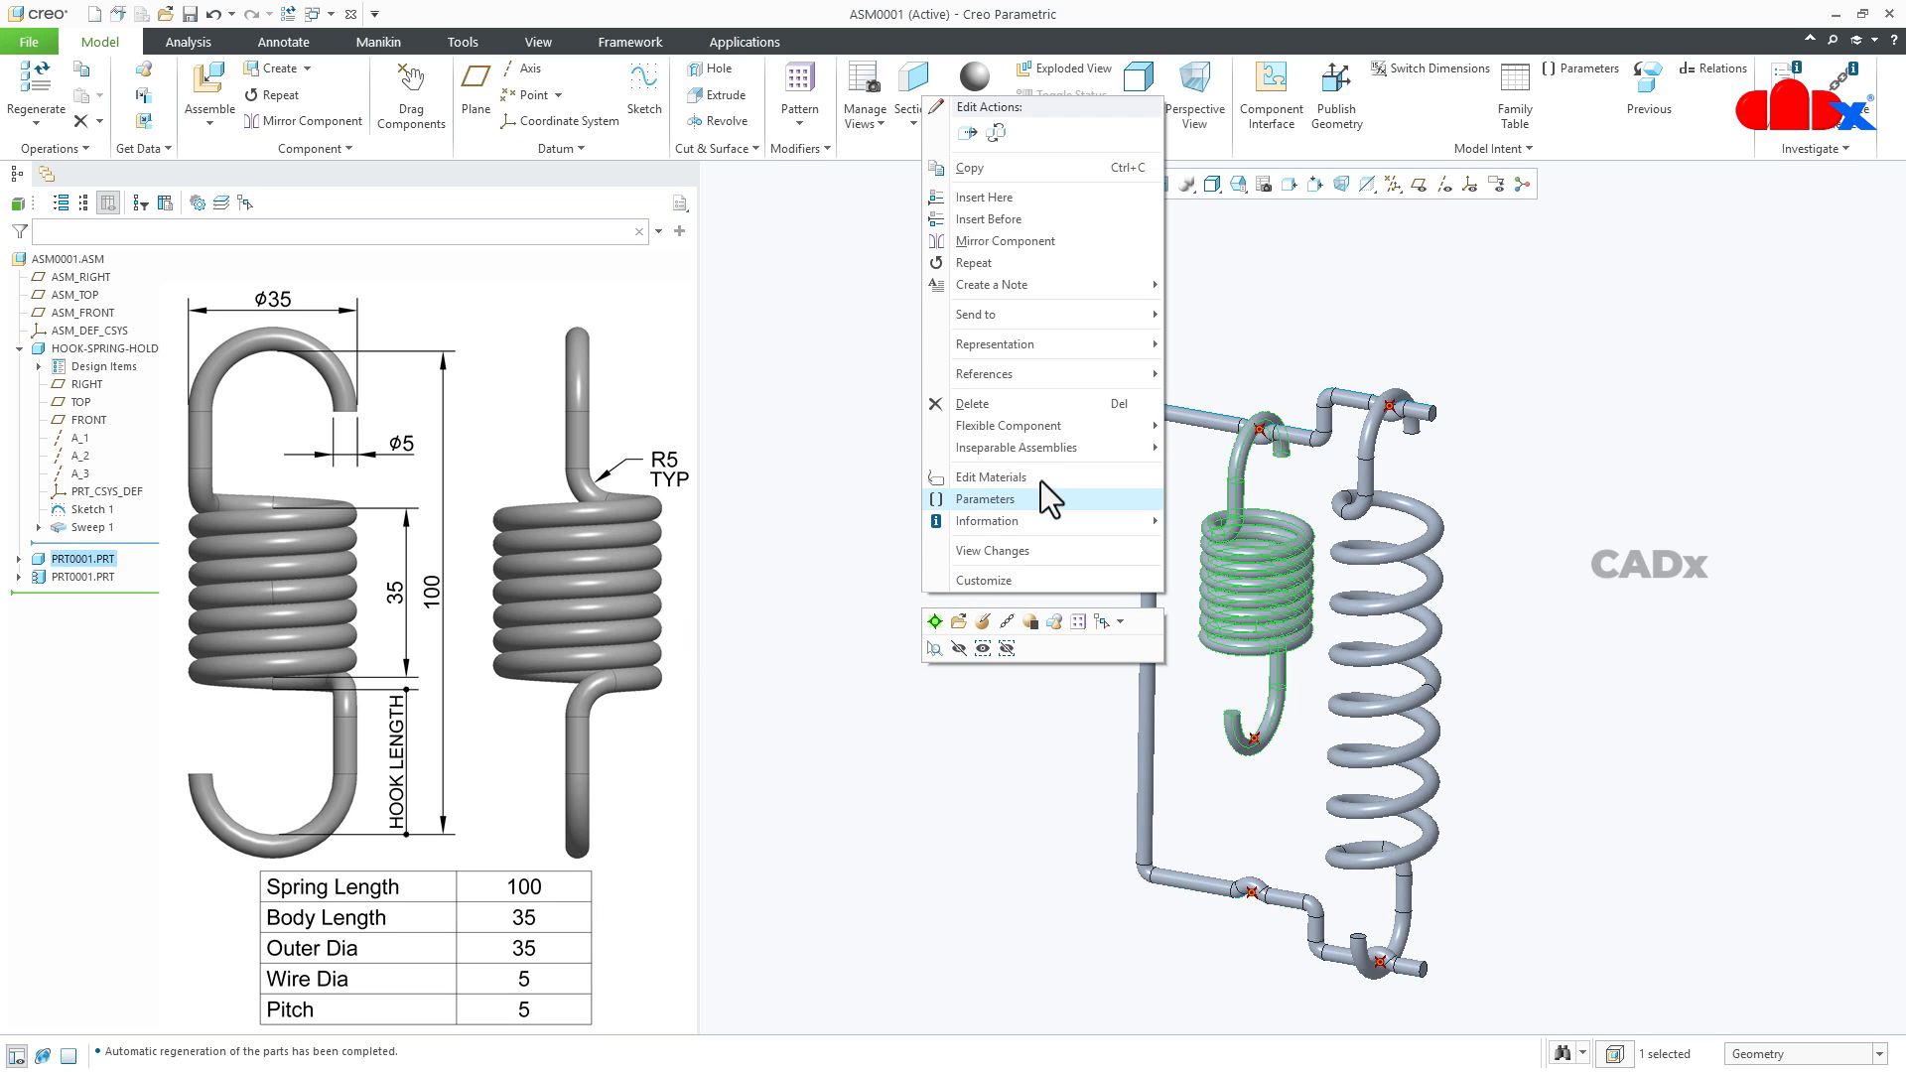
mouse_move(1066, 428)
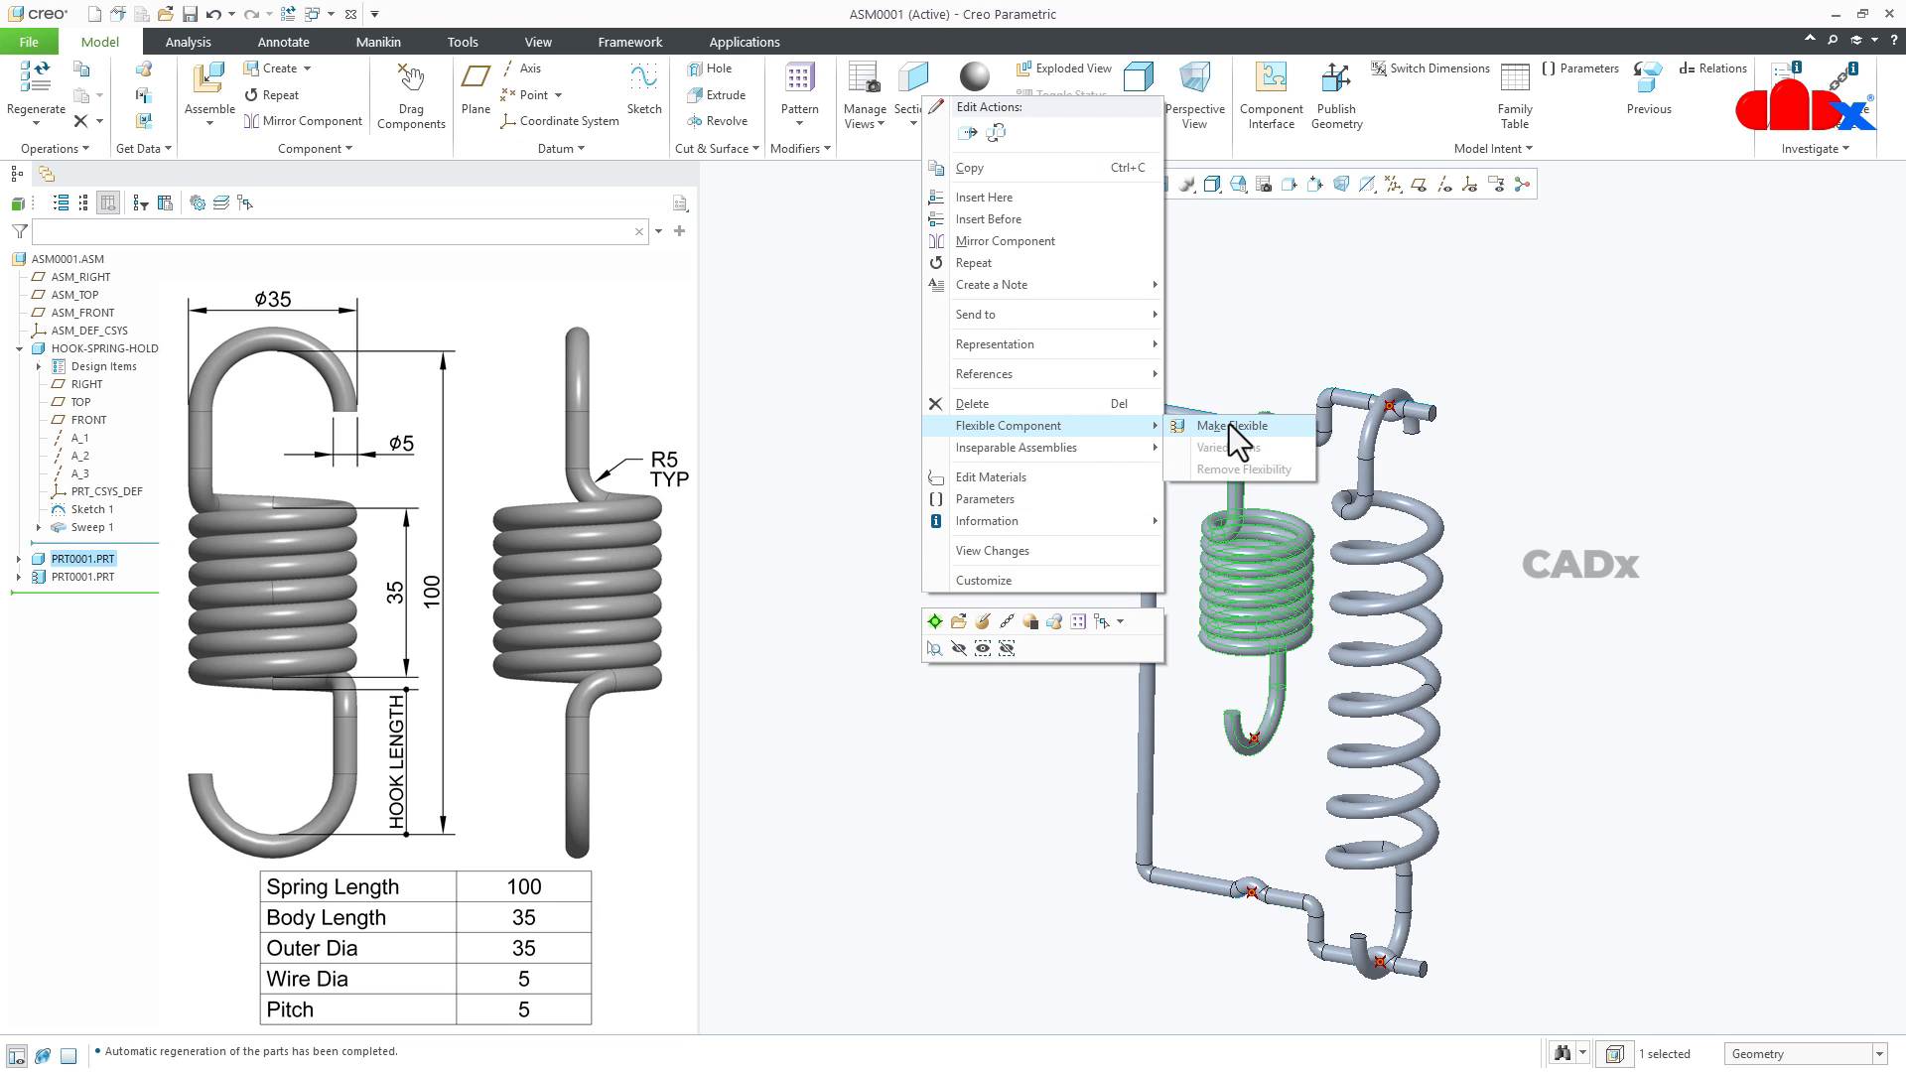
click(1229, 425)
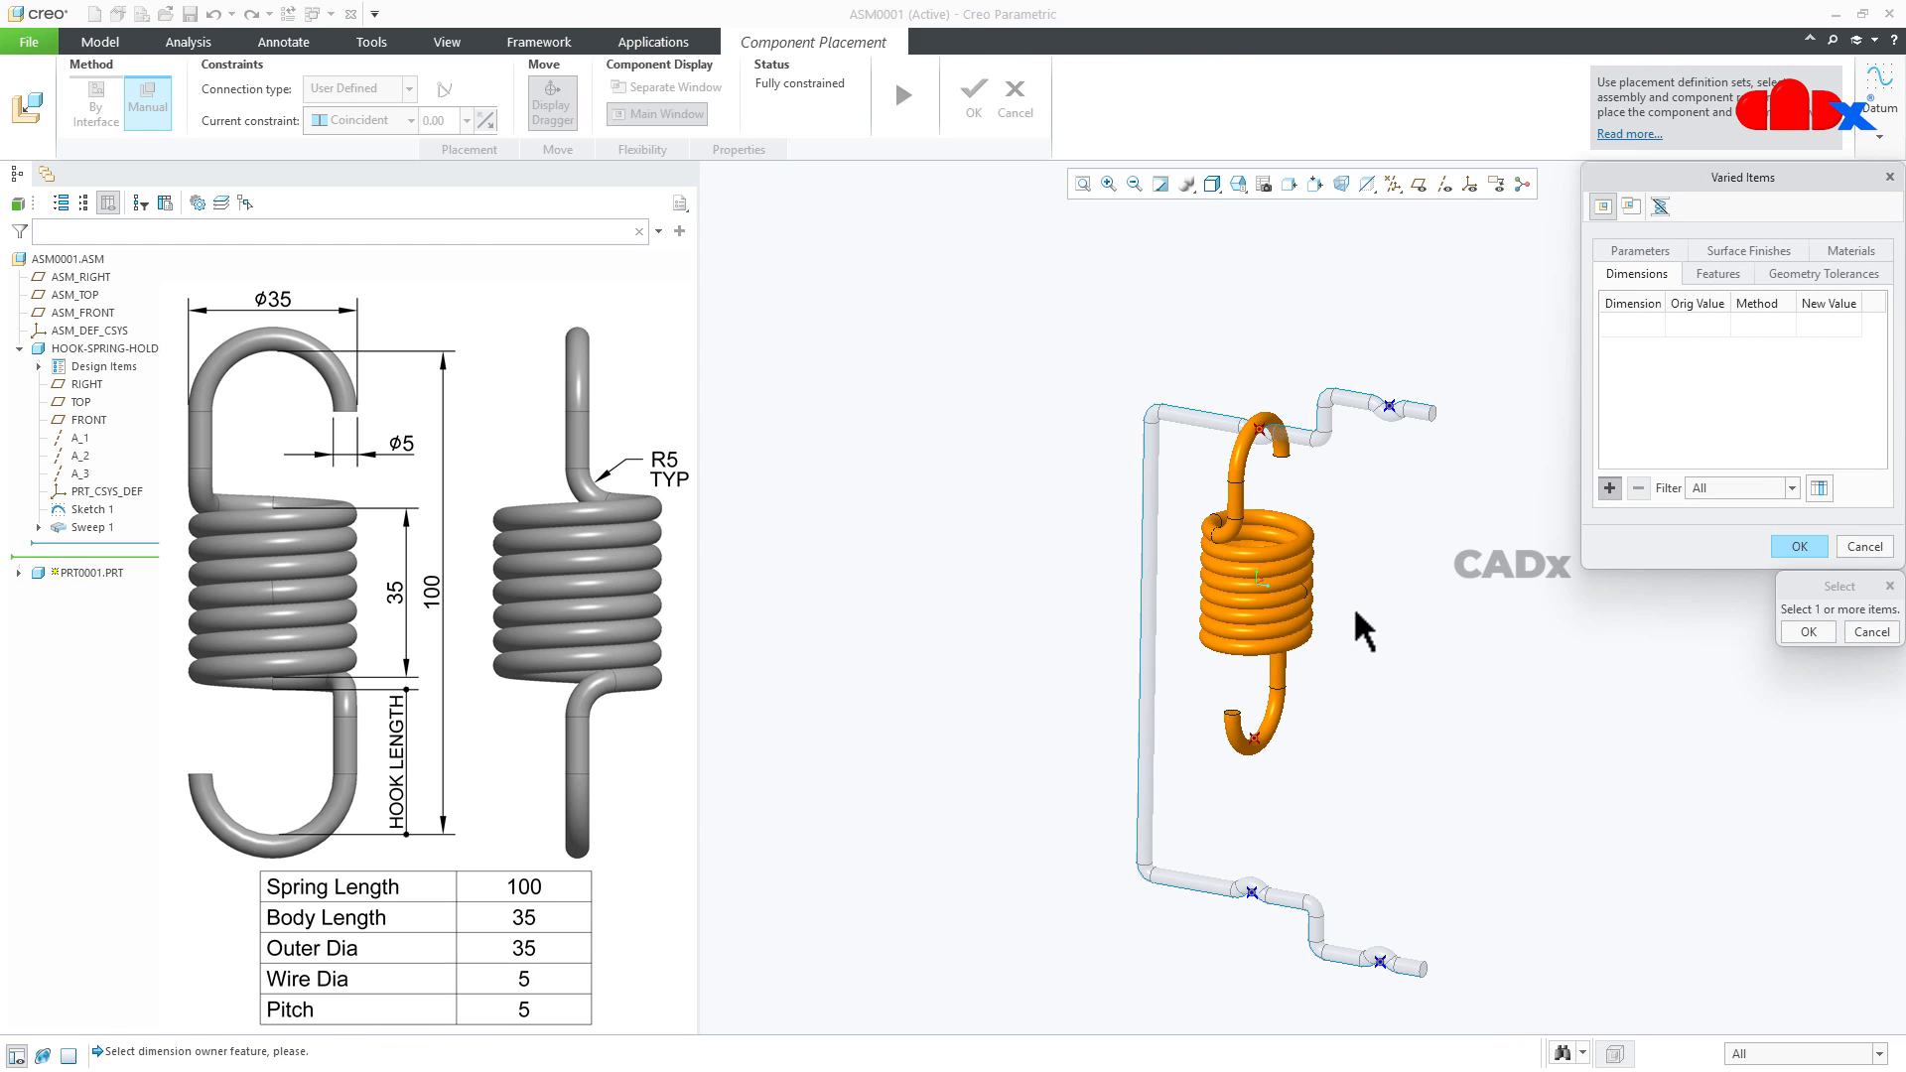
- Add the spring length dimension from the first spring's Sketch 1 as a varied item
scroll(1302, 762, up, 2)
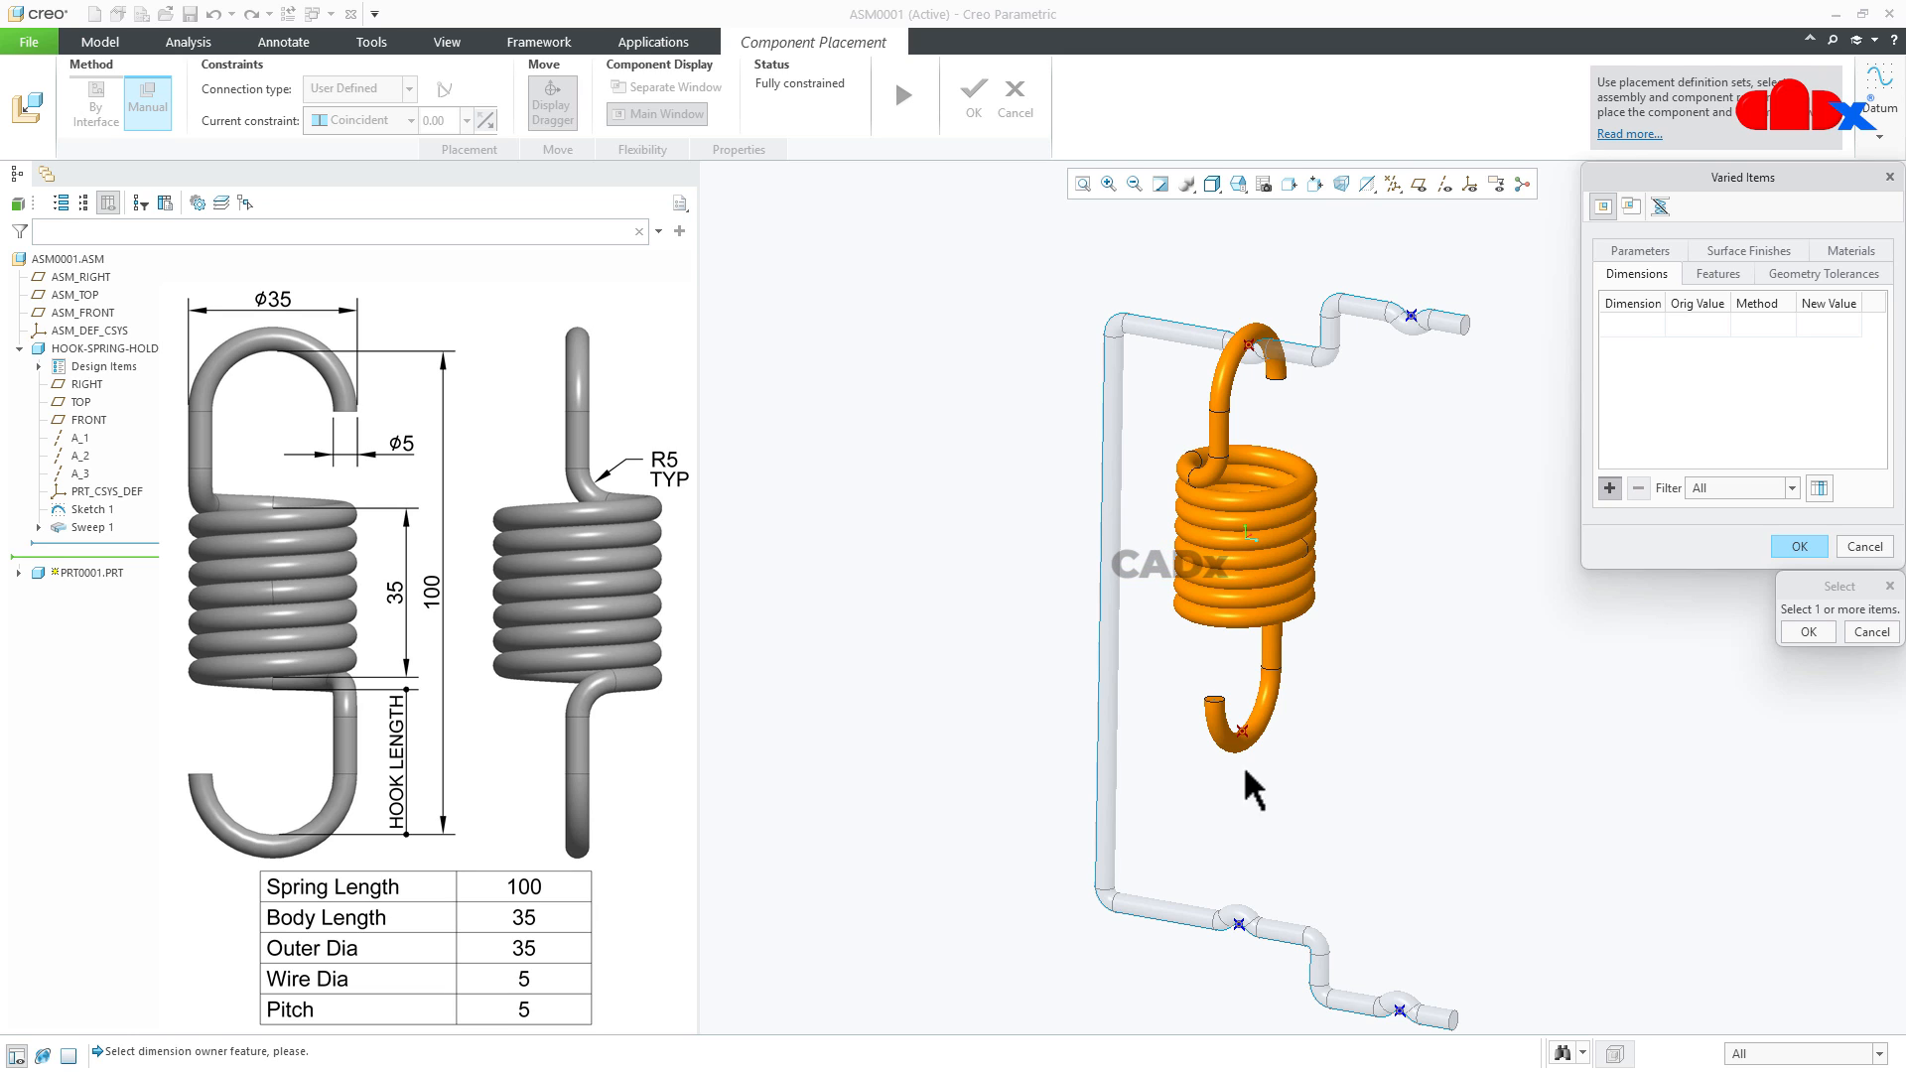
click(19, 572)
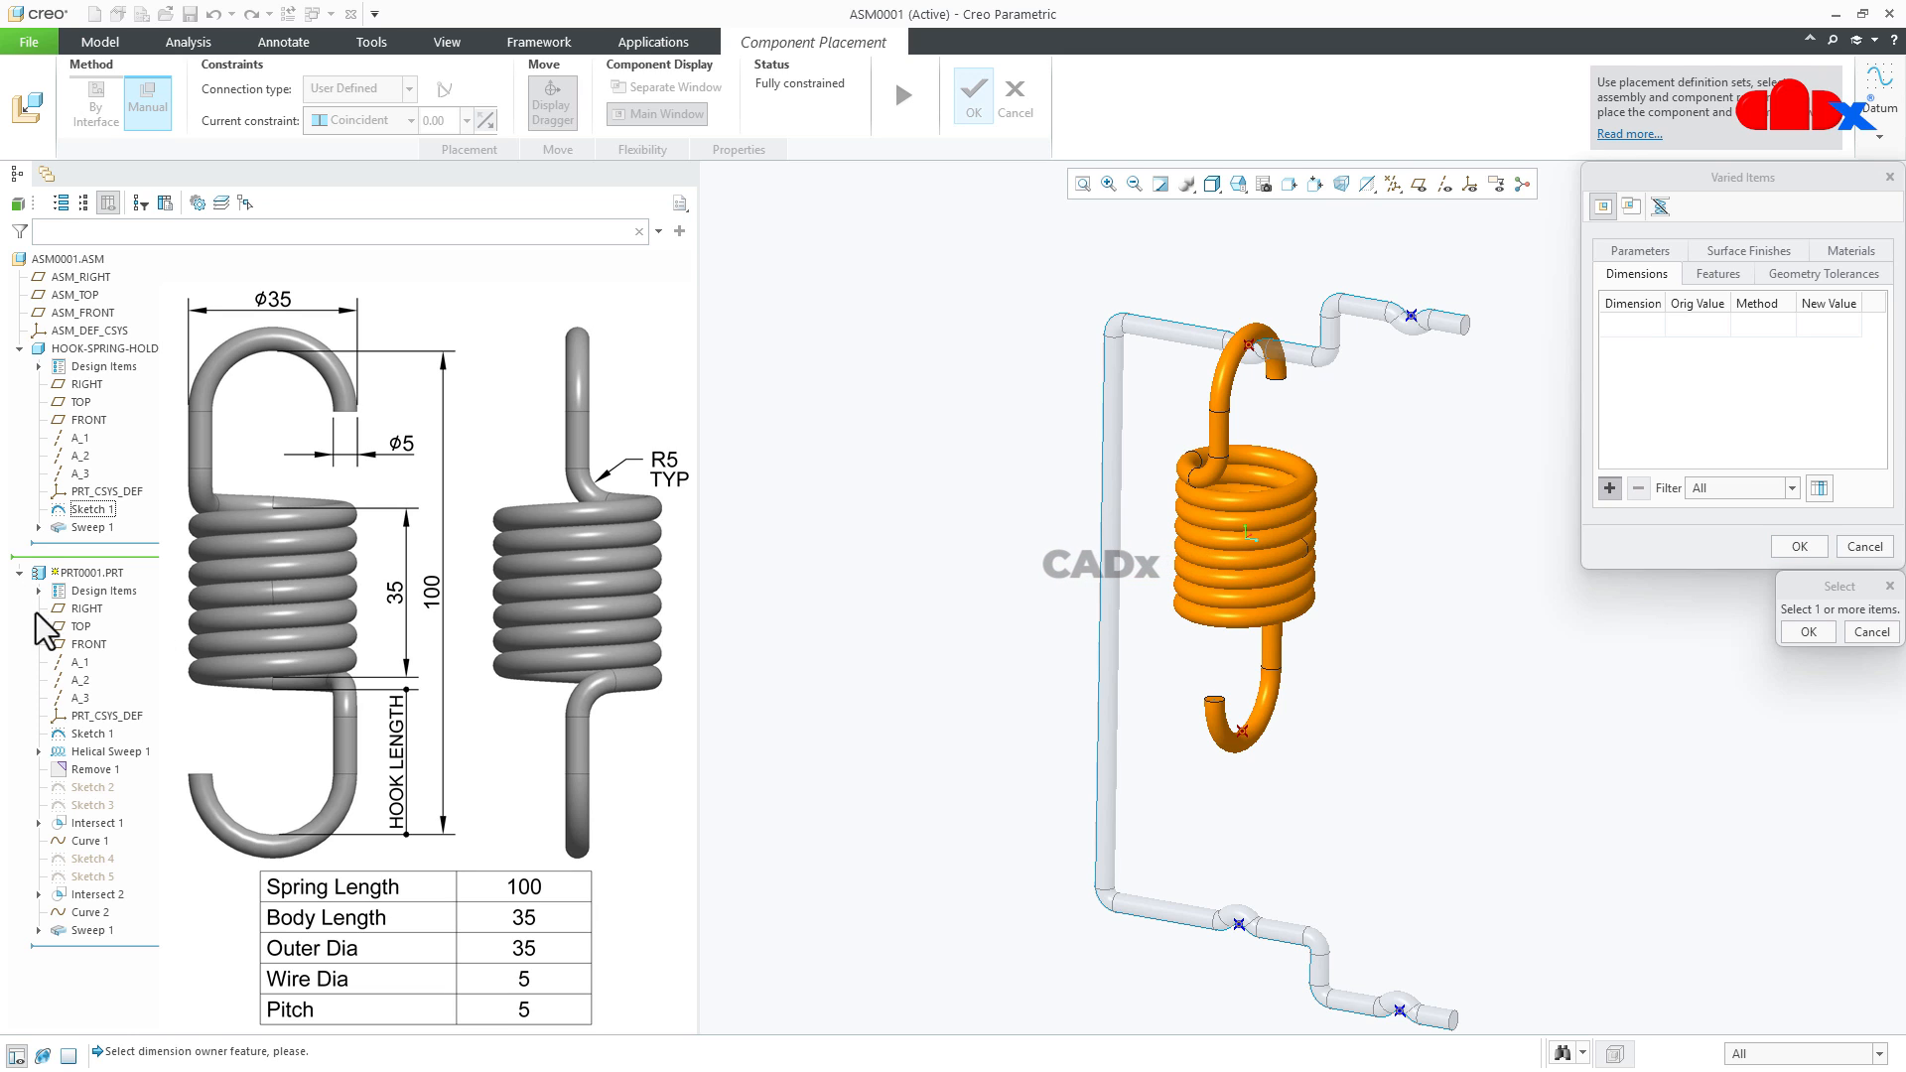
click(75, 734)
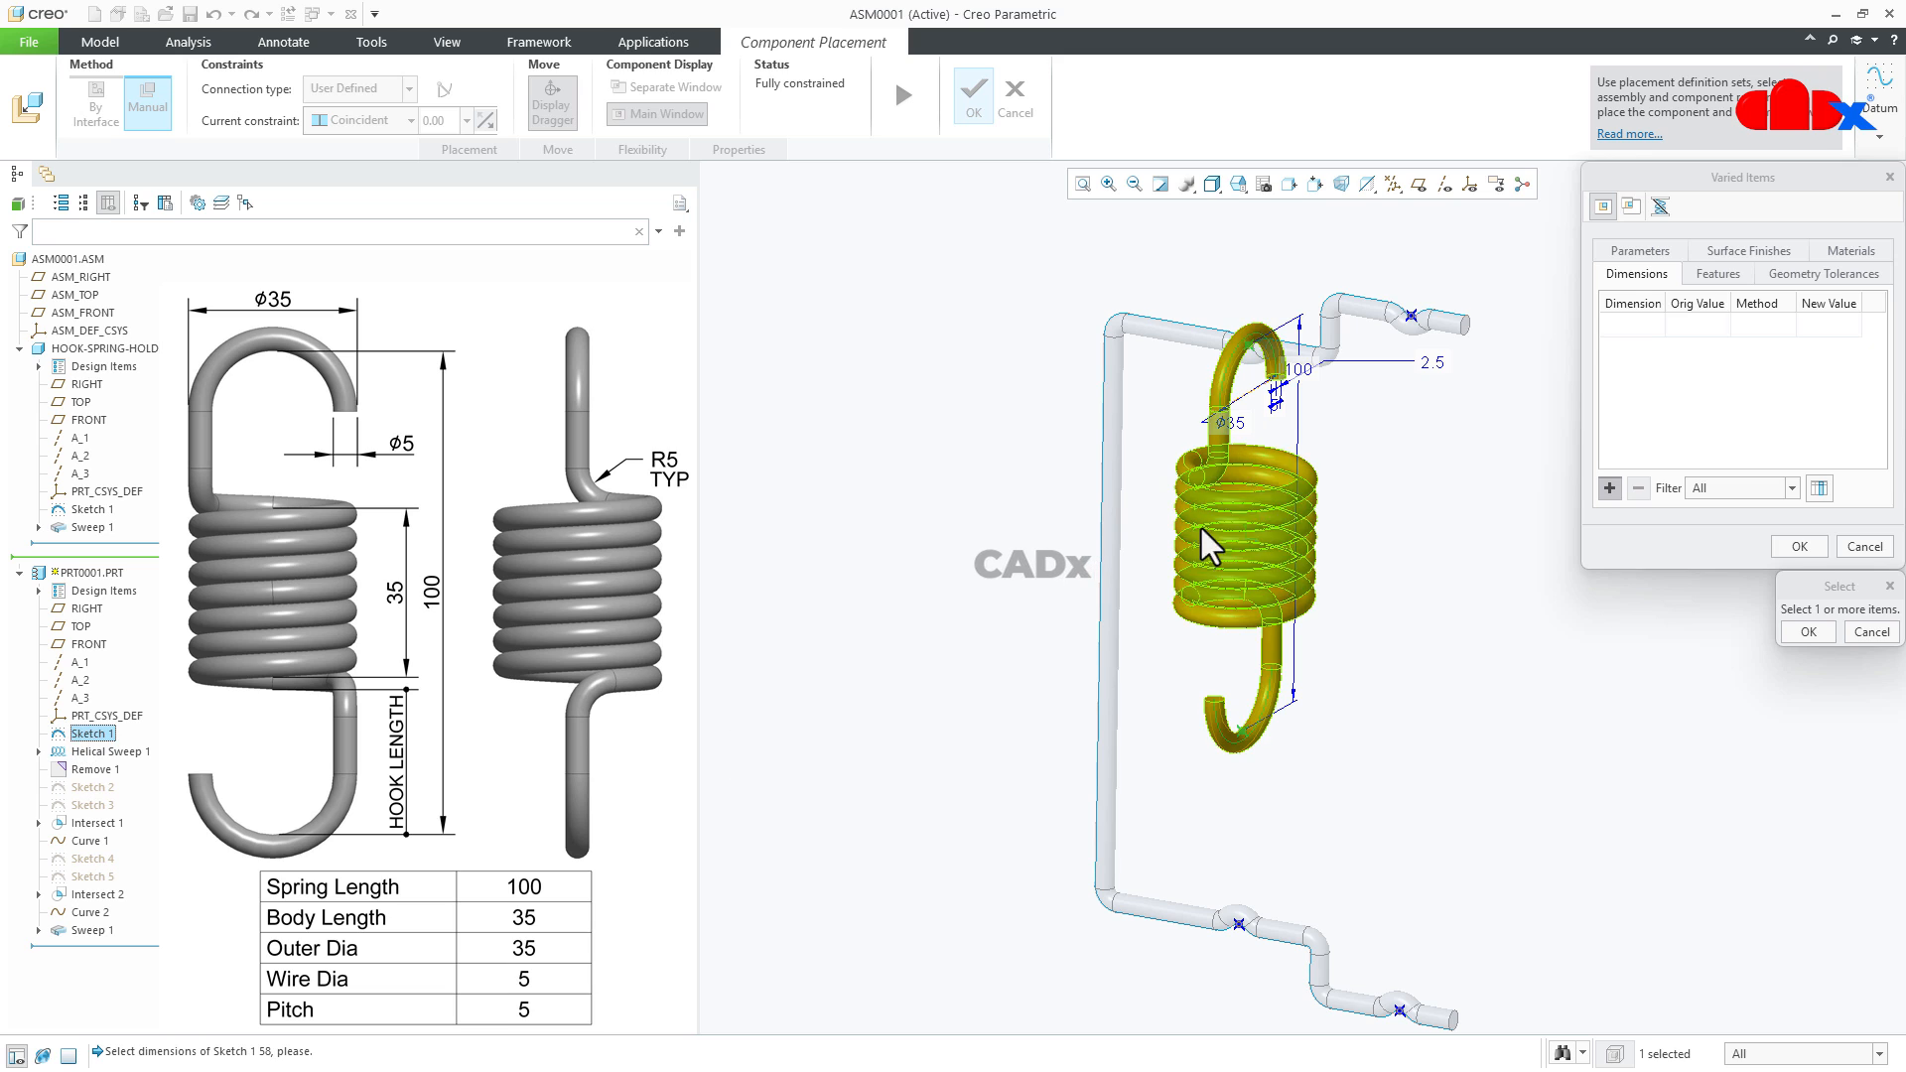
click(1314, 387)
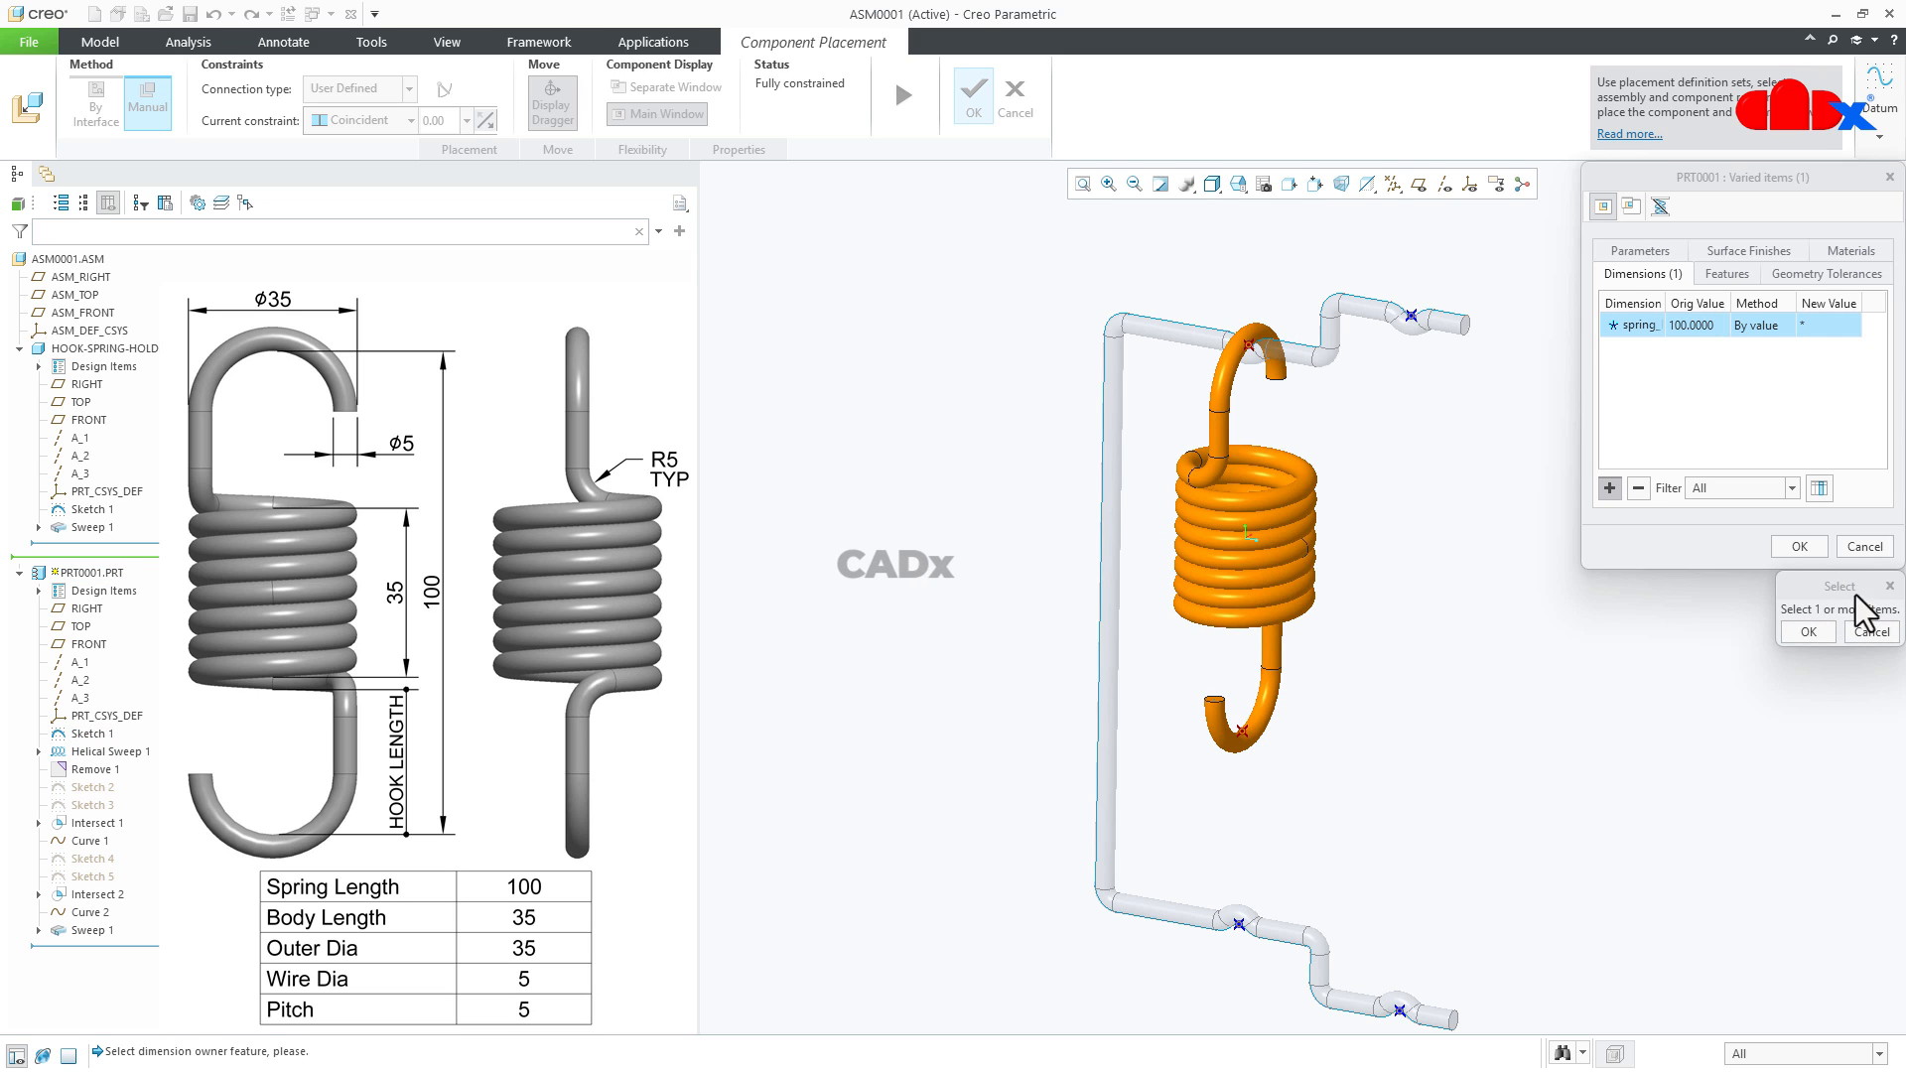
- Drive the first spring's varied length by the Distance between the holder's upper and lower inner seat points
click(1759, 325)
click(1787, 324)
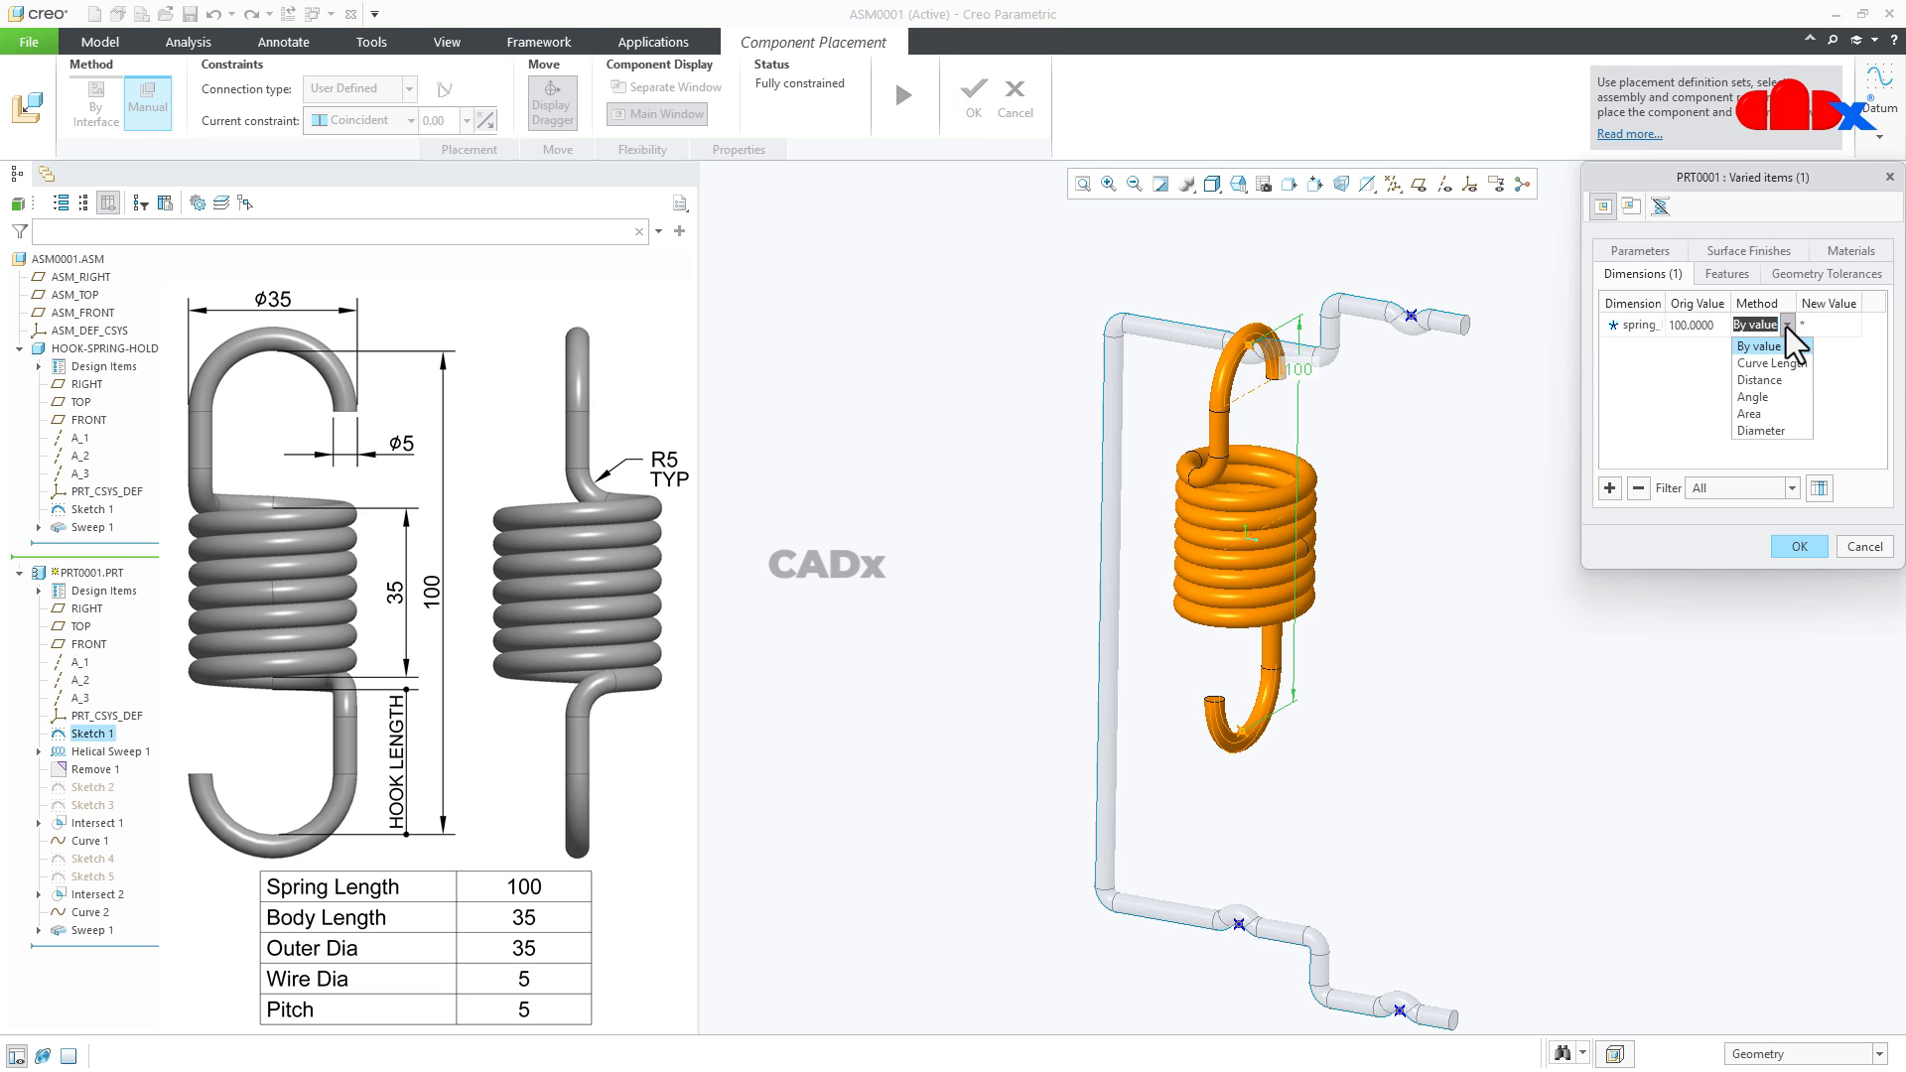
click(1759, 380)
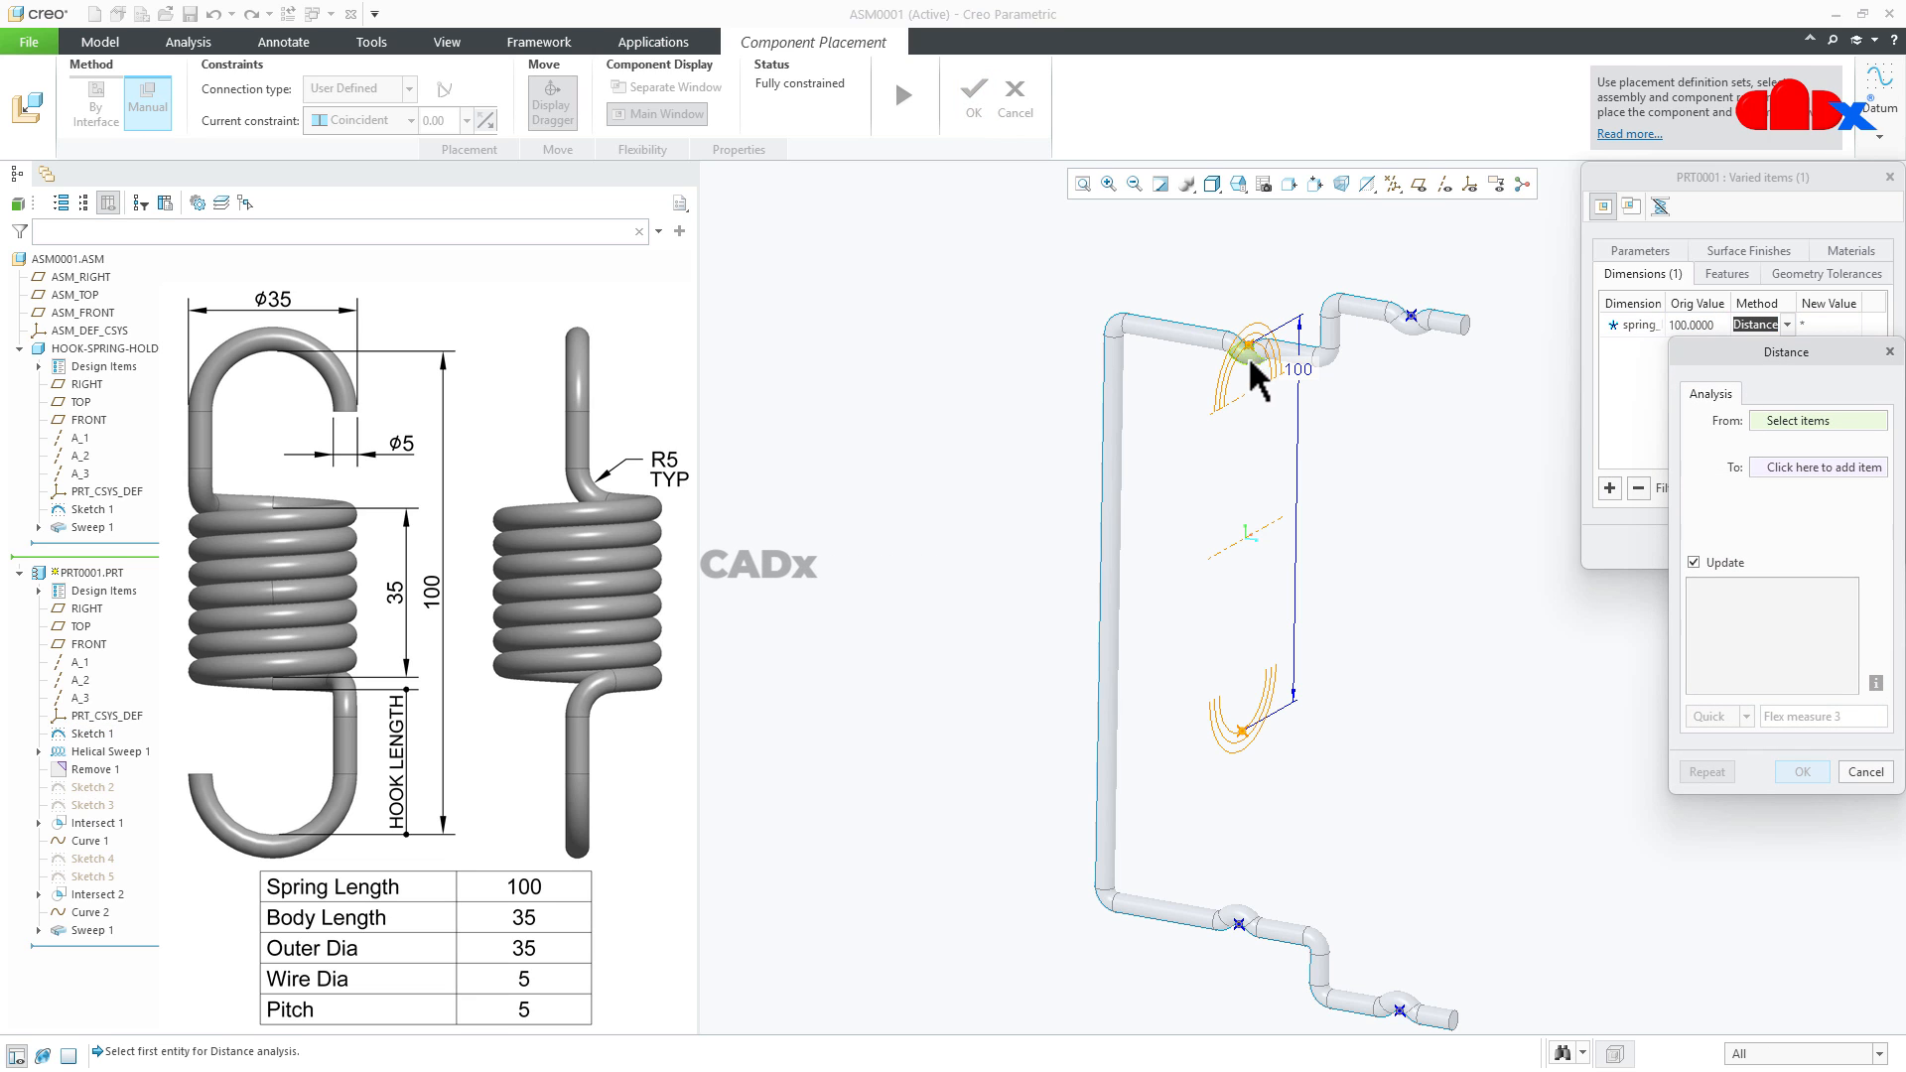
scroll(1249, 359, down, 5)
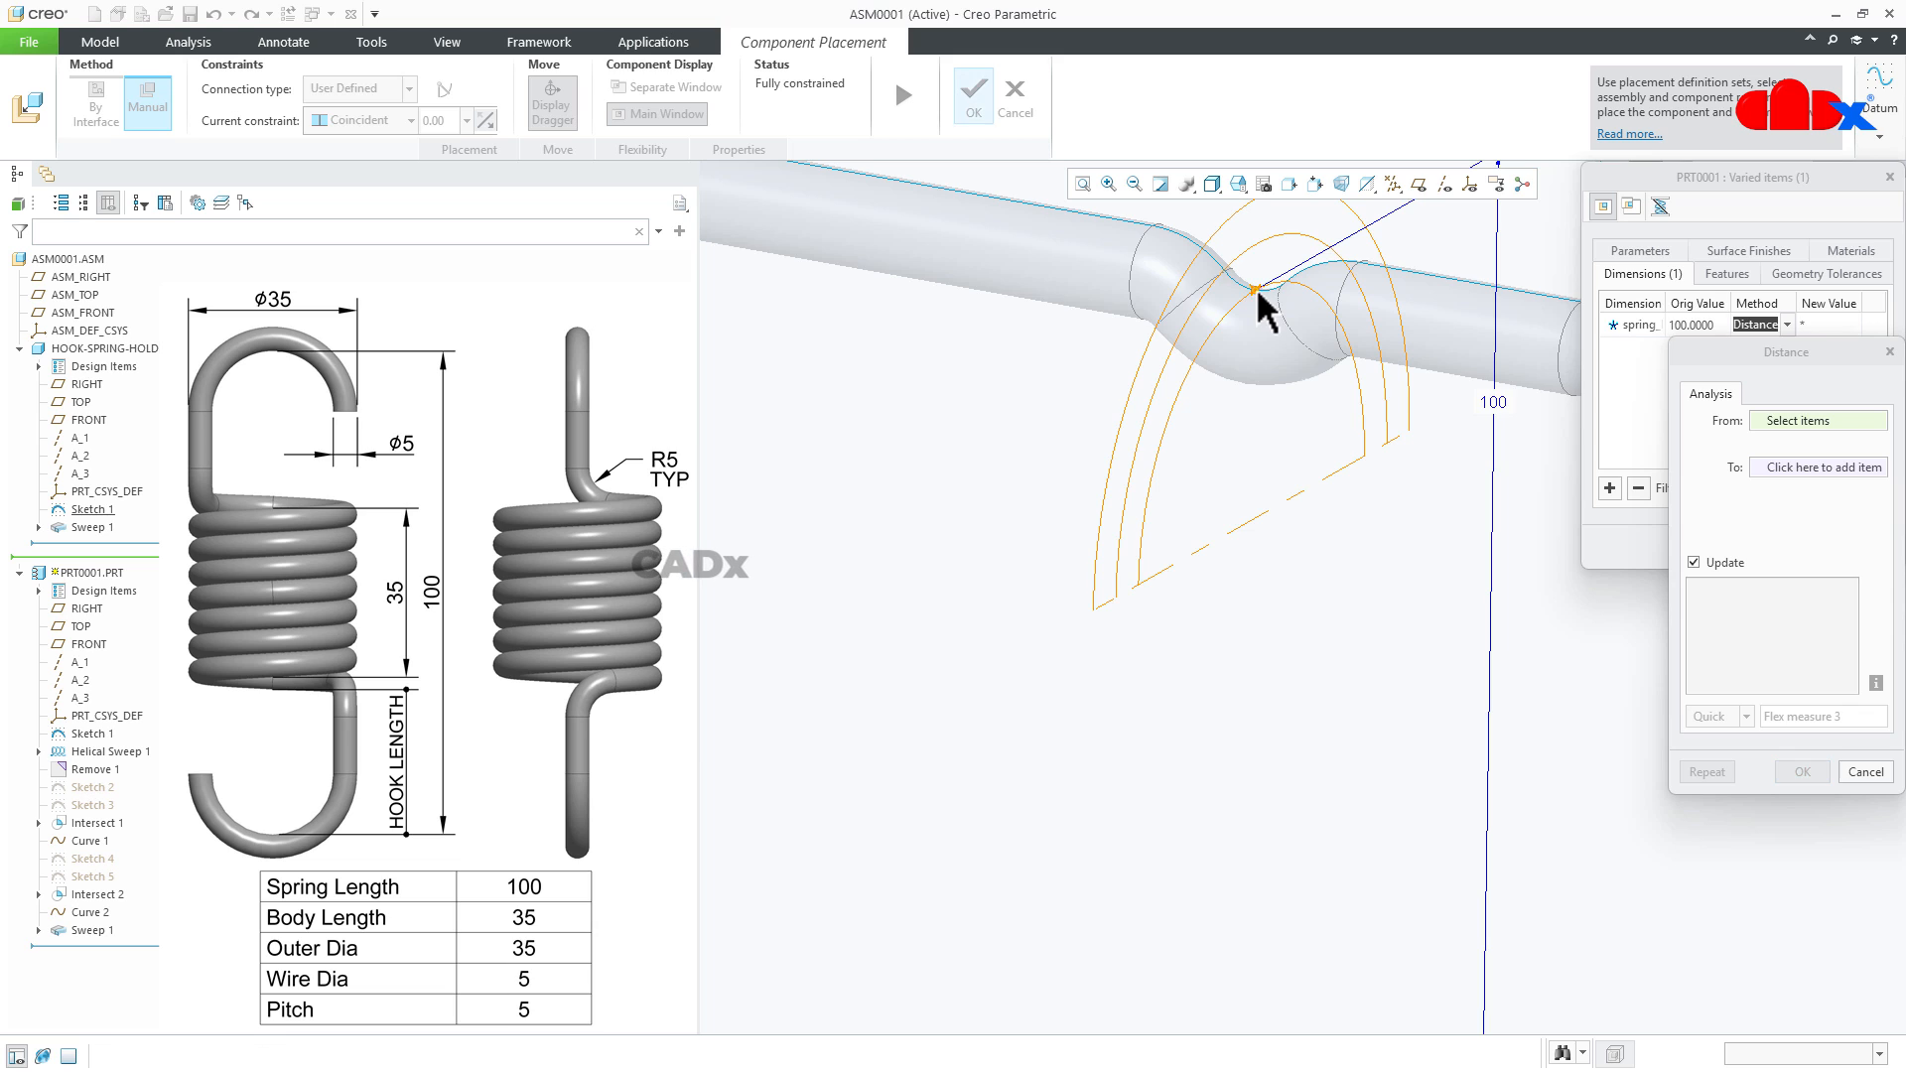
click(1258, 291)
scroll(1254, 399, up, 5)
scroll(1219, 607, up, 3)
scroll(1215, 843, down, 4)
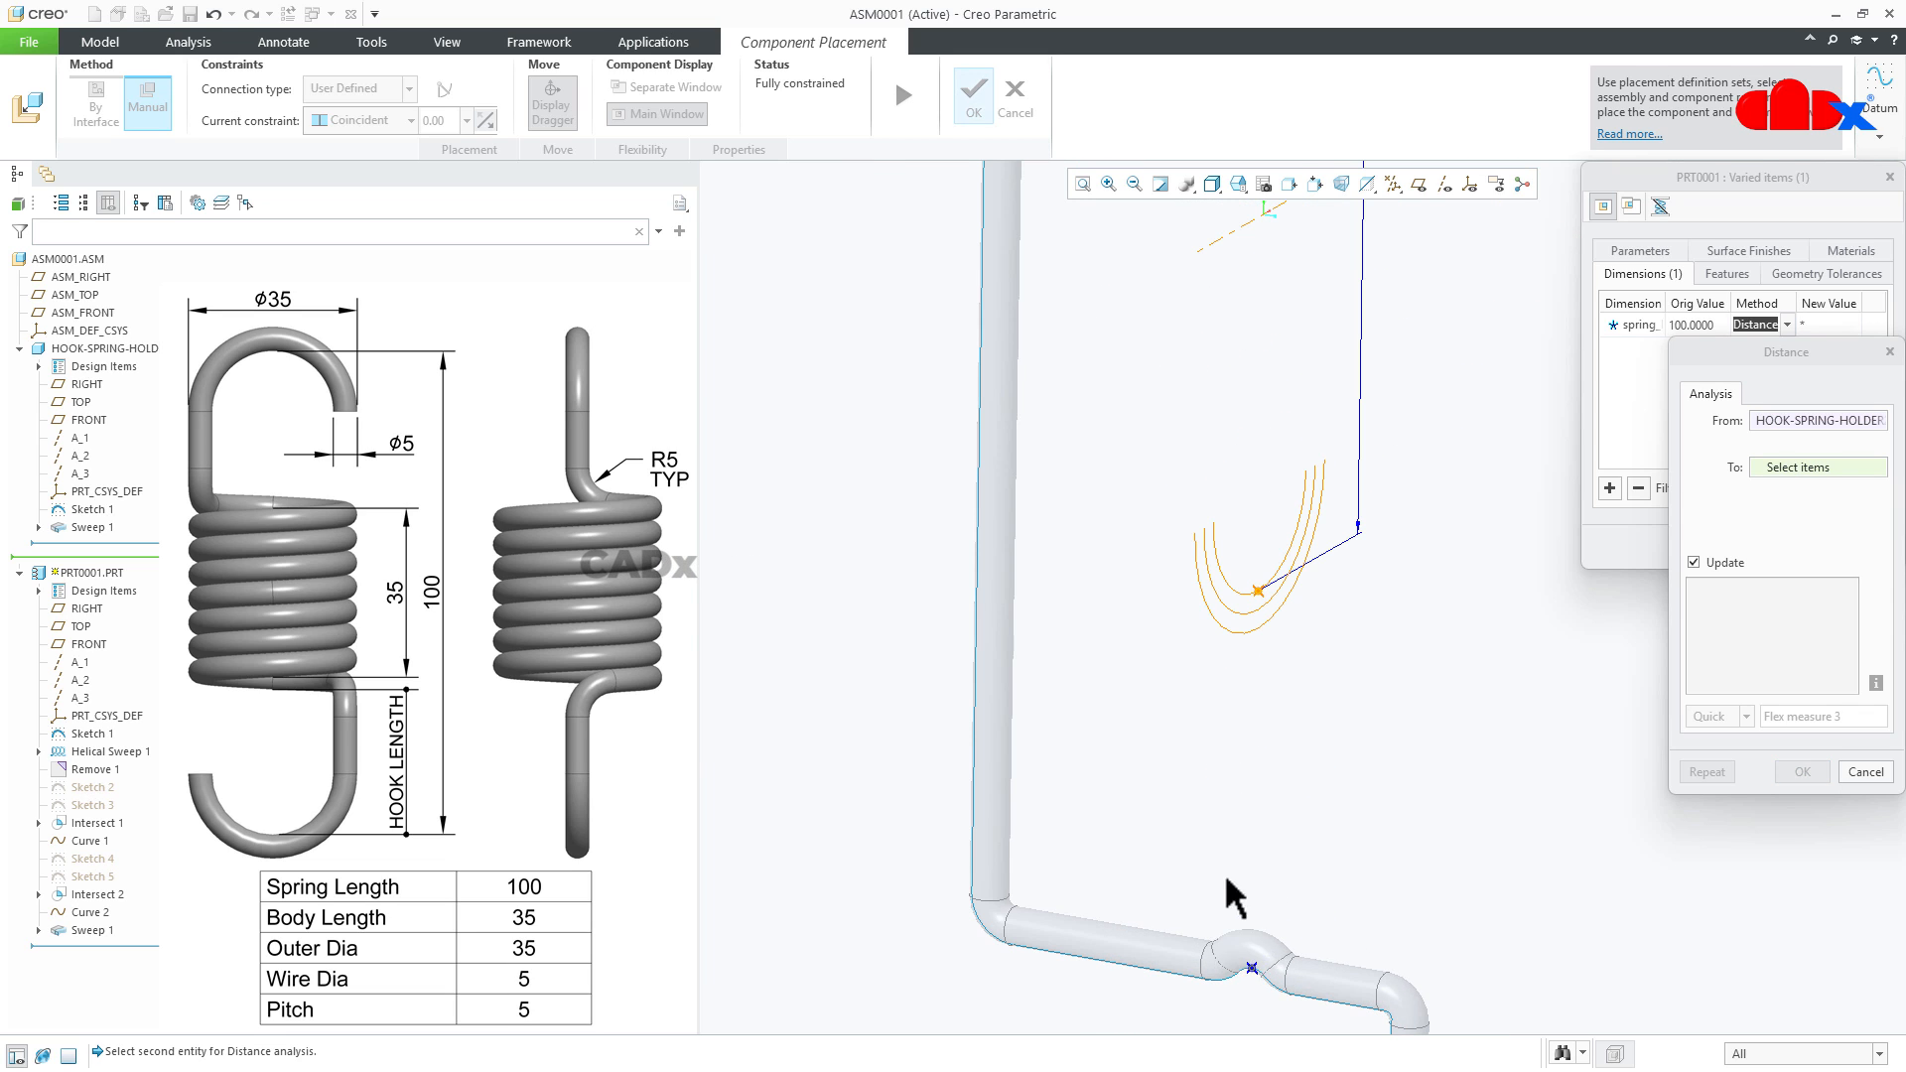
click(1252, 968)
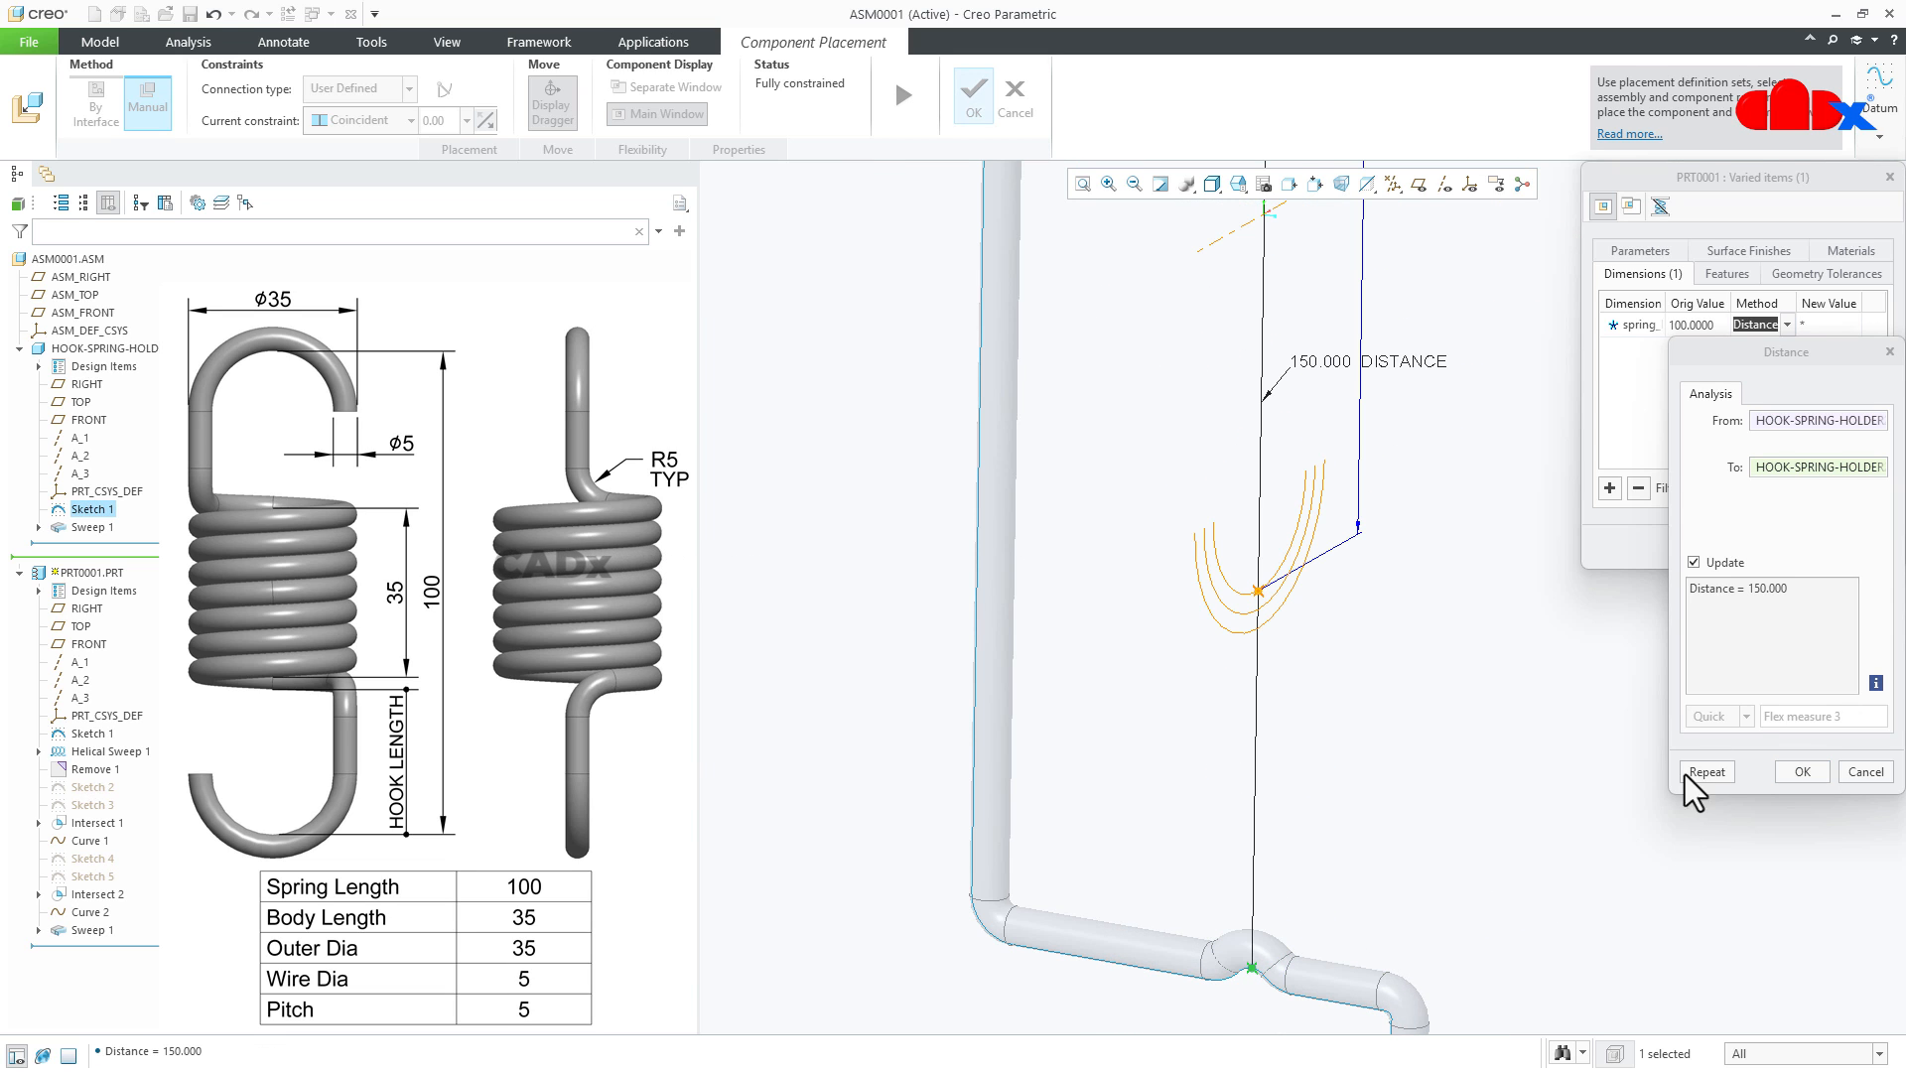
- Accept the distance measure, the varied items and the first spring's placement
click(1802, 772)
click(1801, 545)
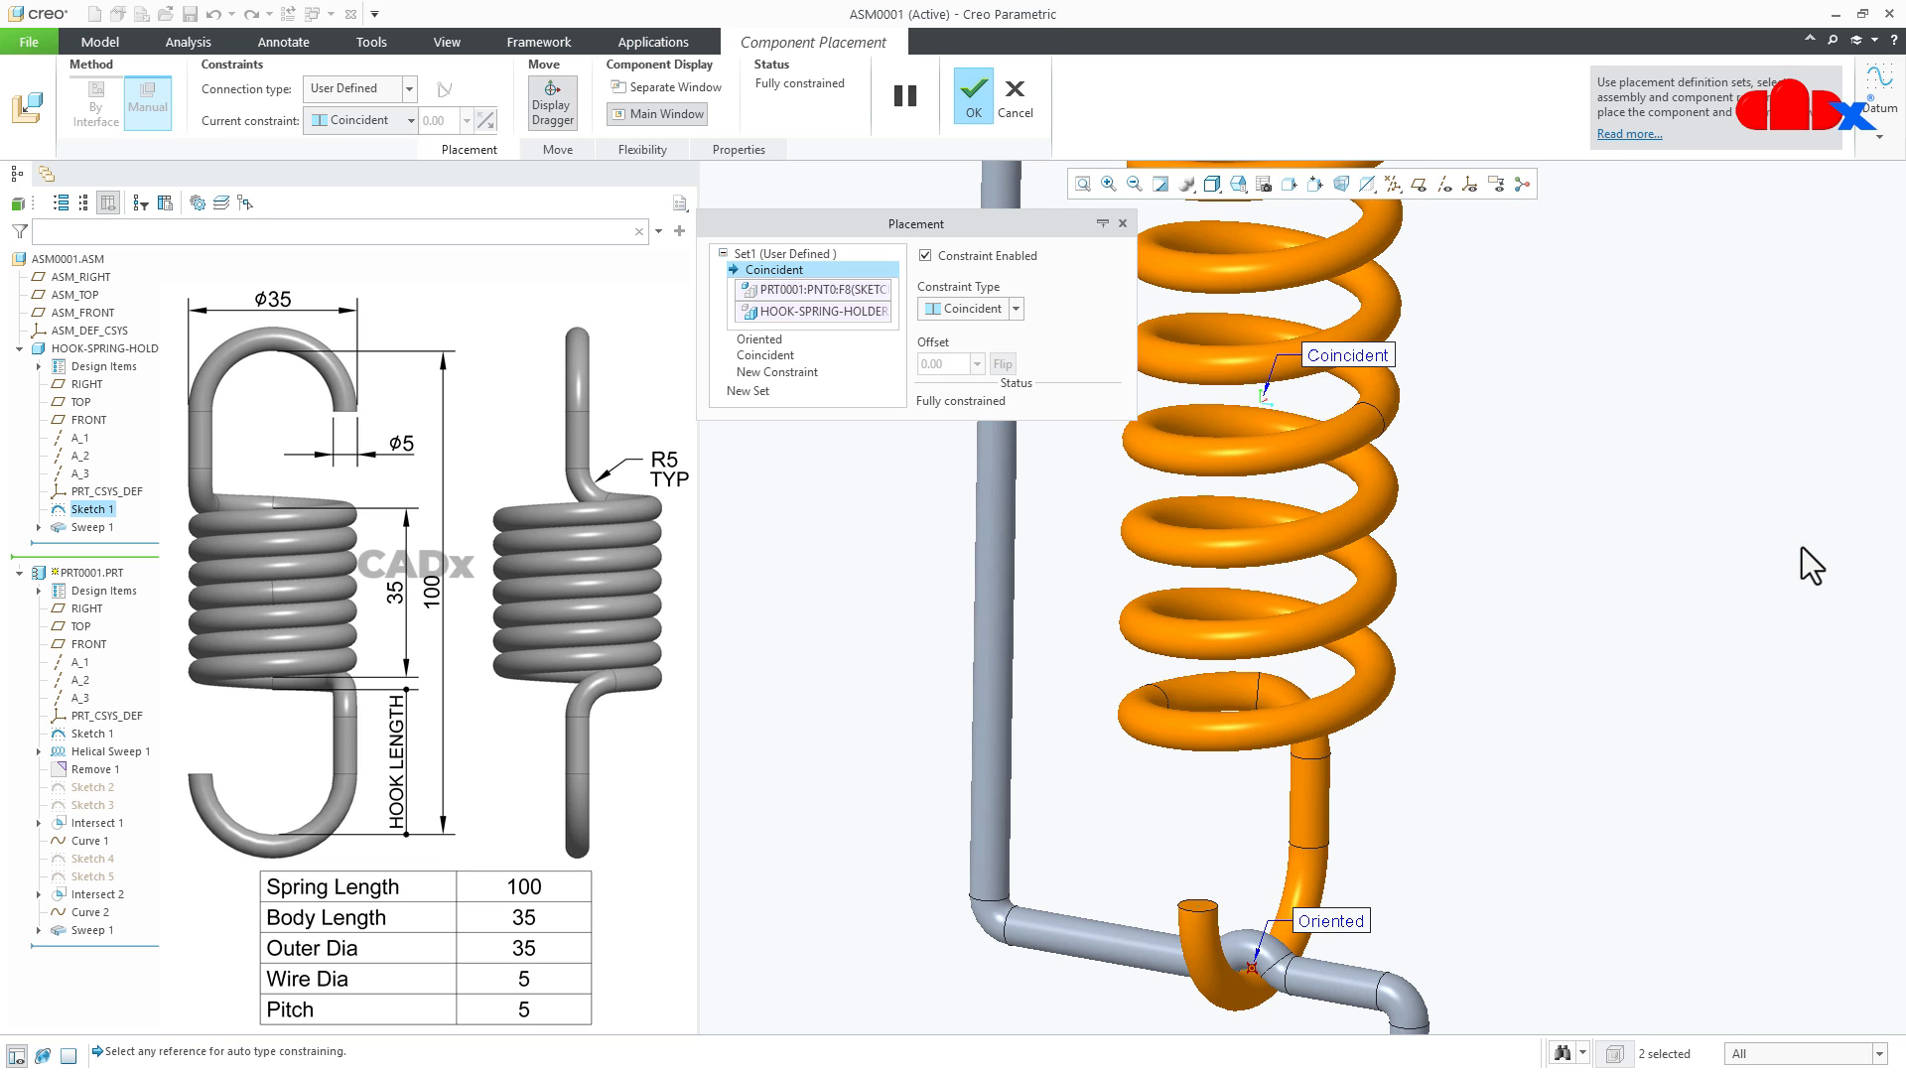
scroll(974, 880, down, 4)
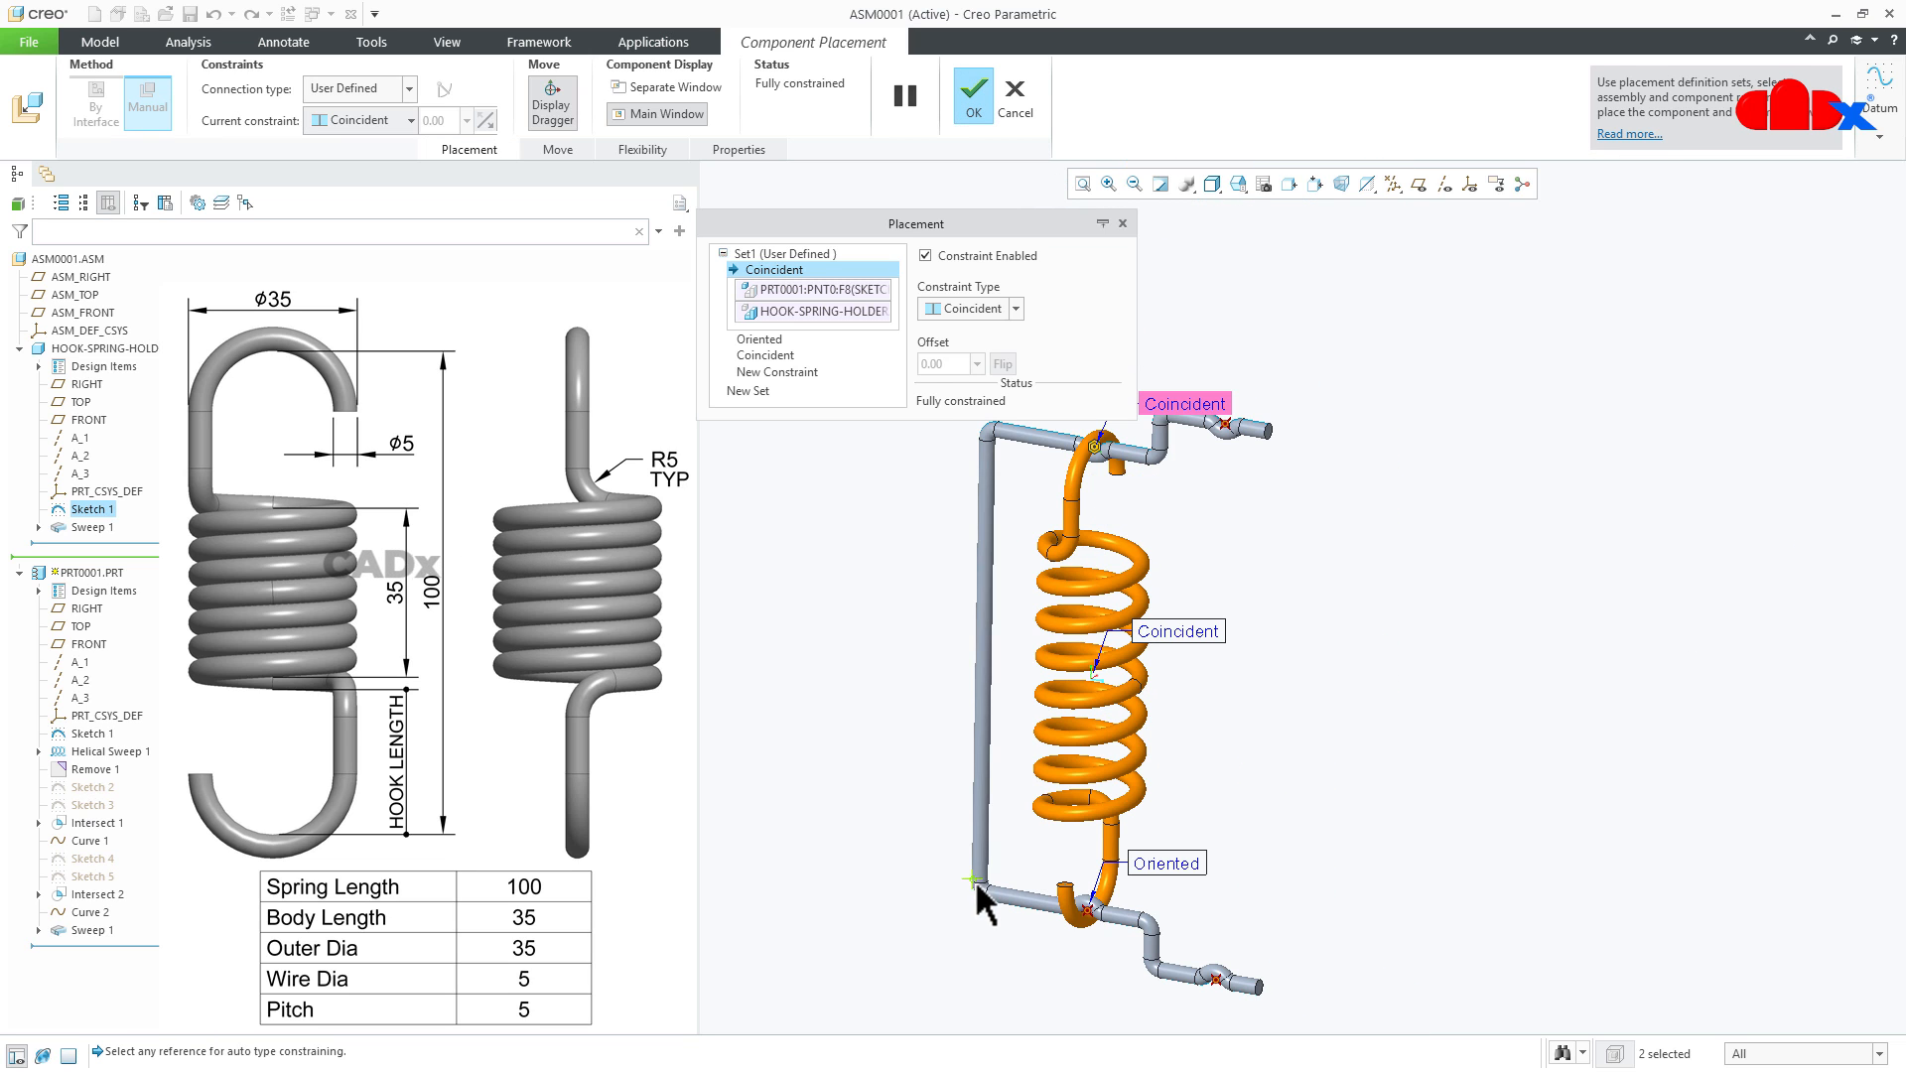
click(974, 99)
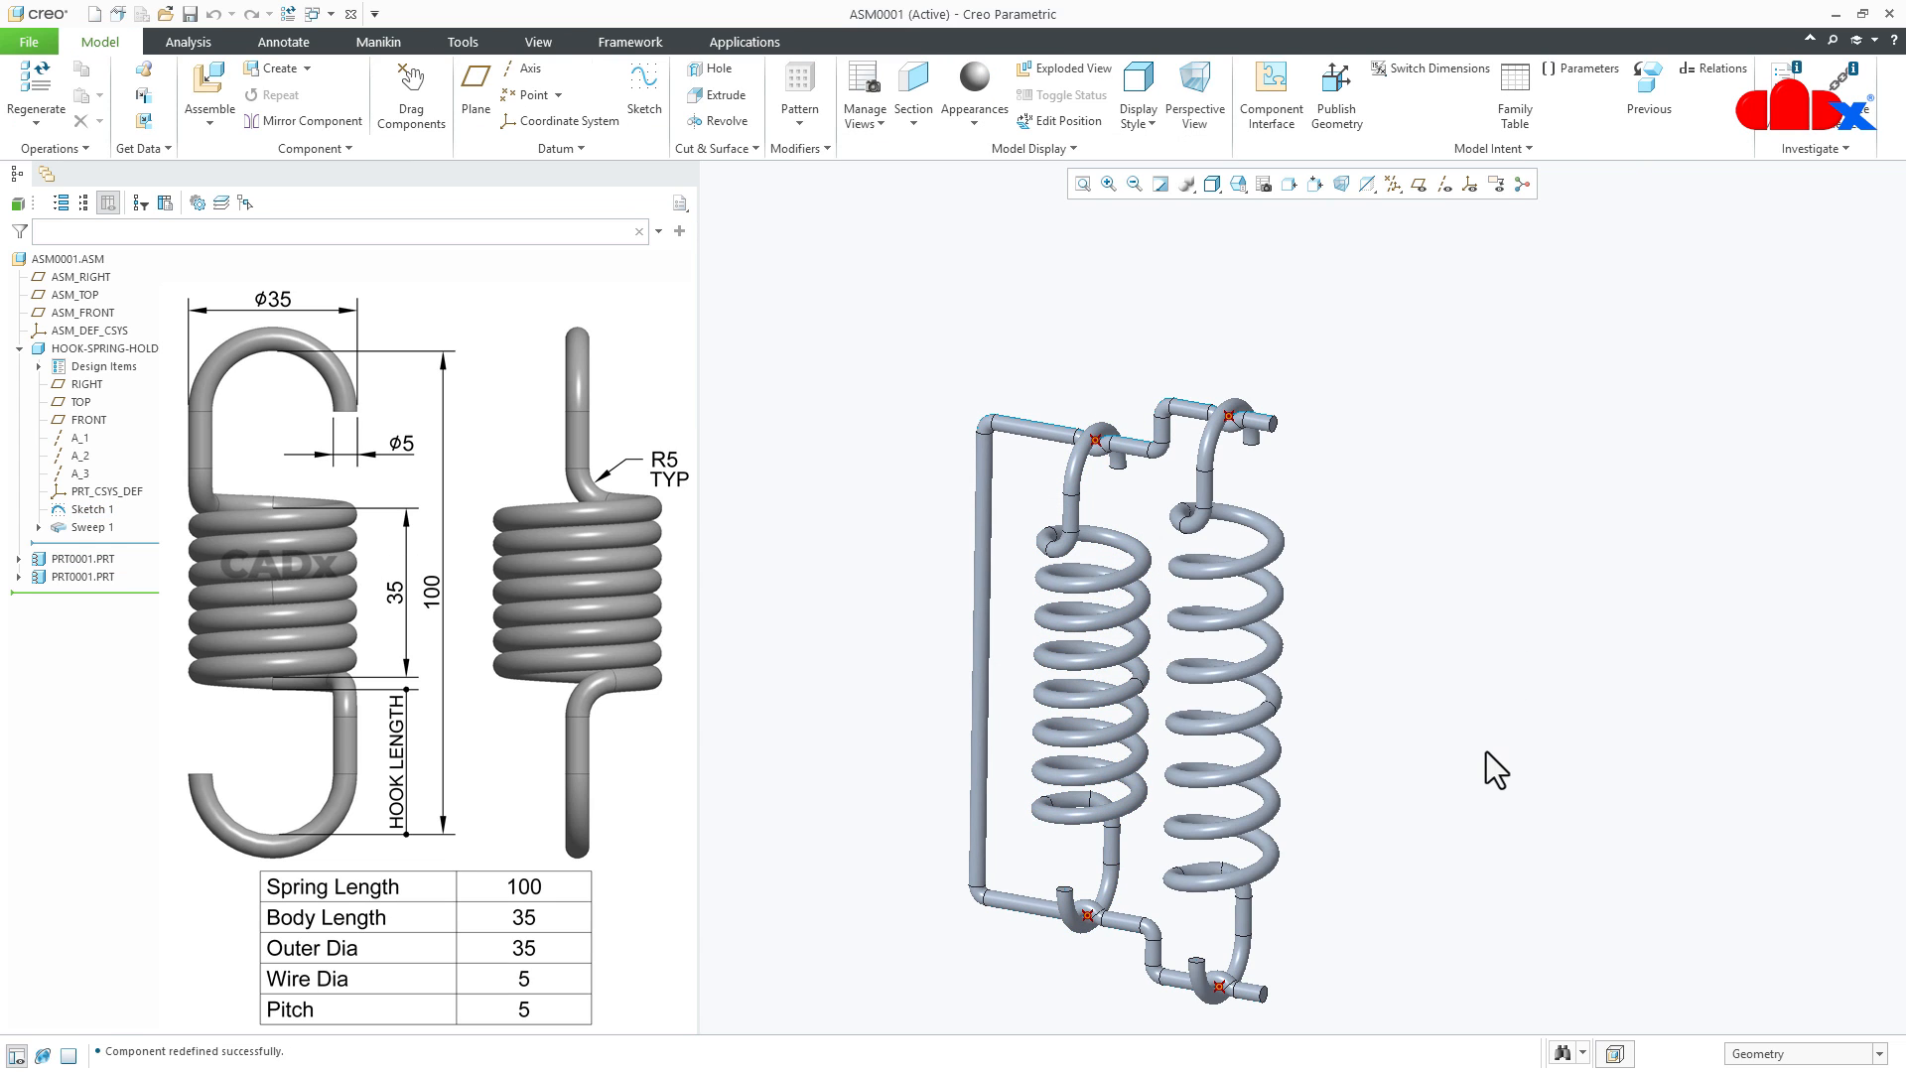
- Set the holder's vertical distance between its inner seats to 120 and regenerate the assembly
key(ctrl+d)
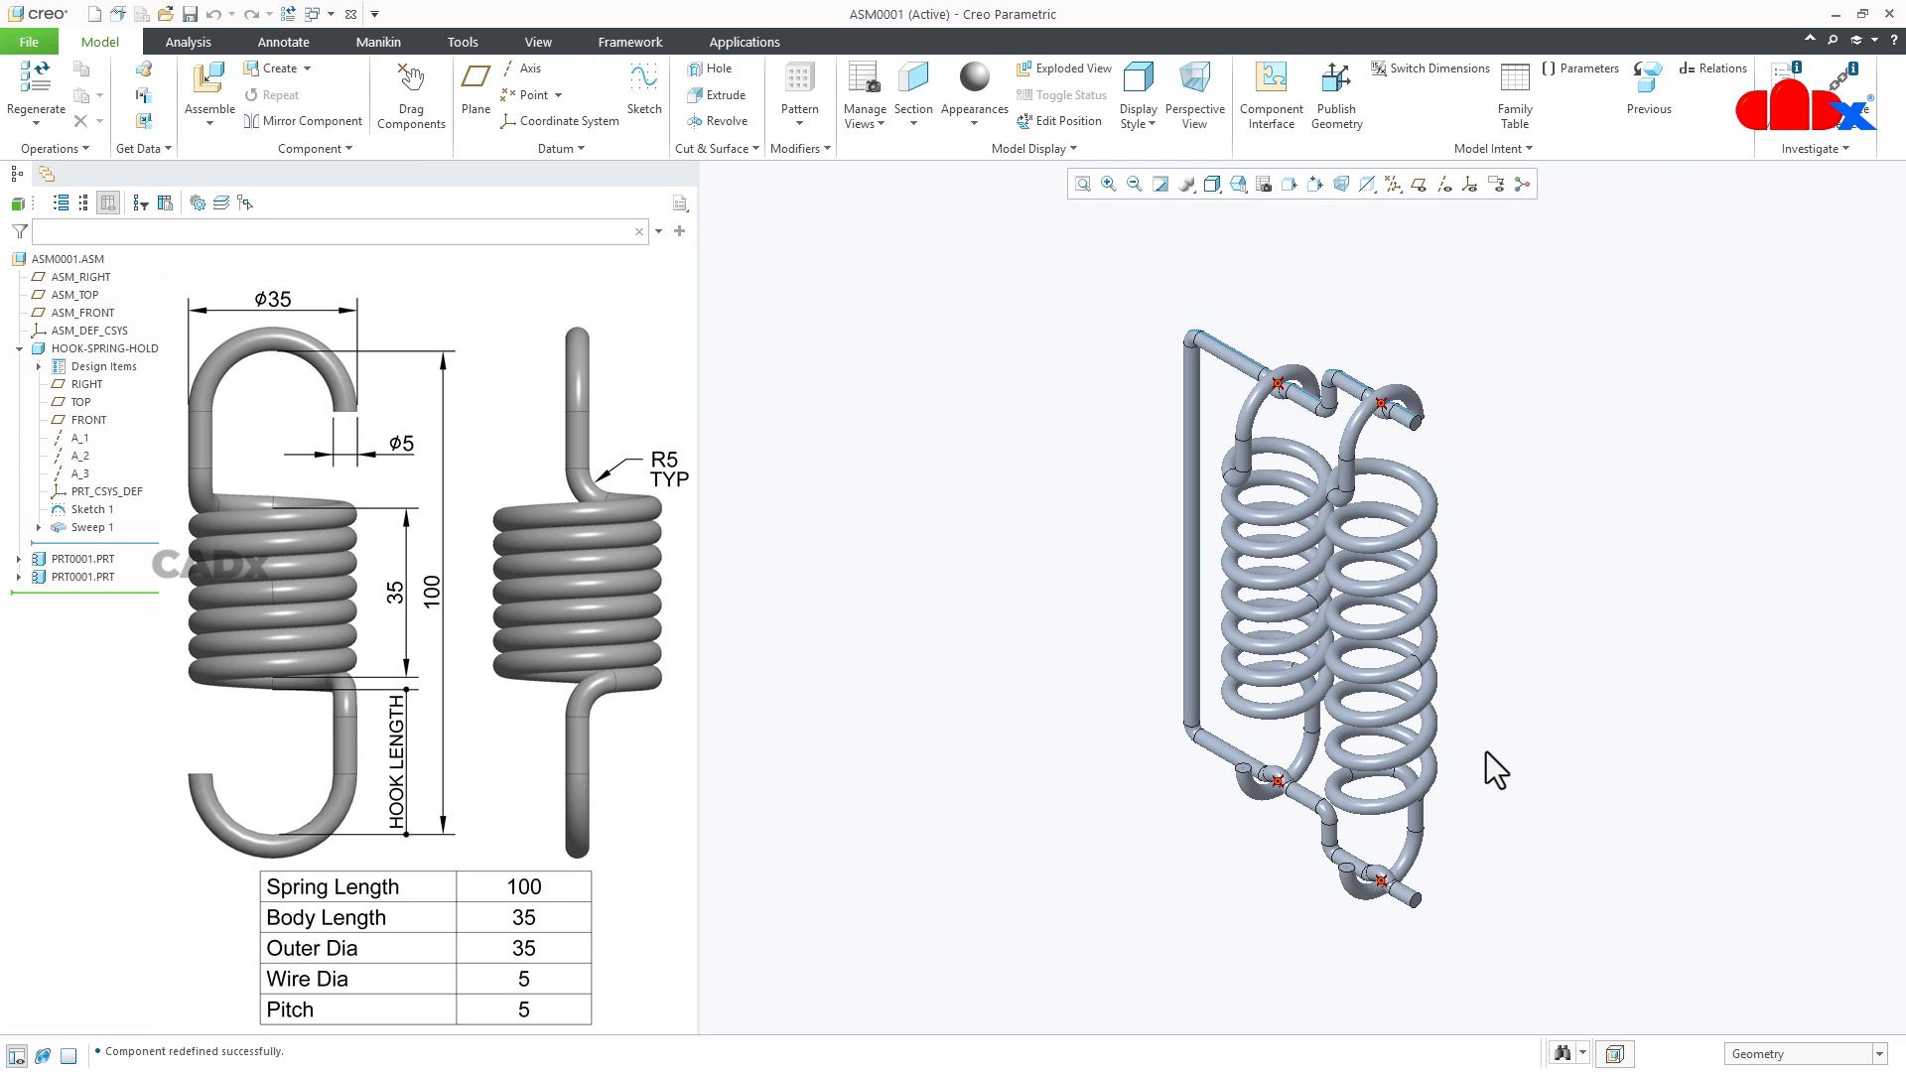
double_click(1184, 592)
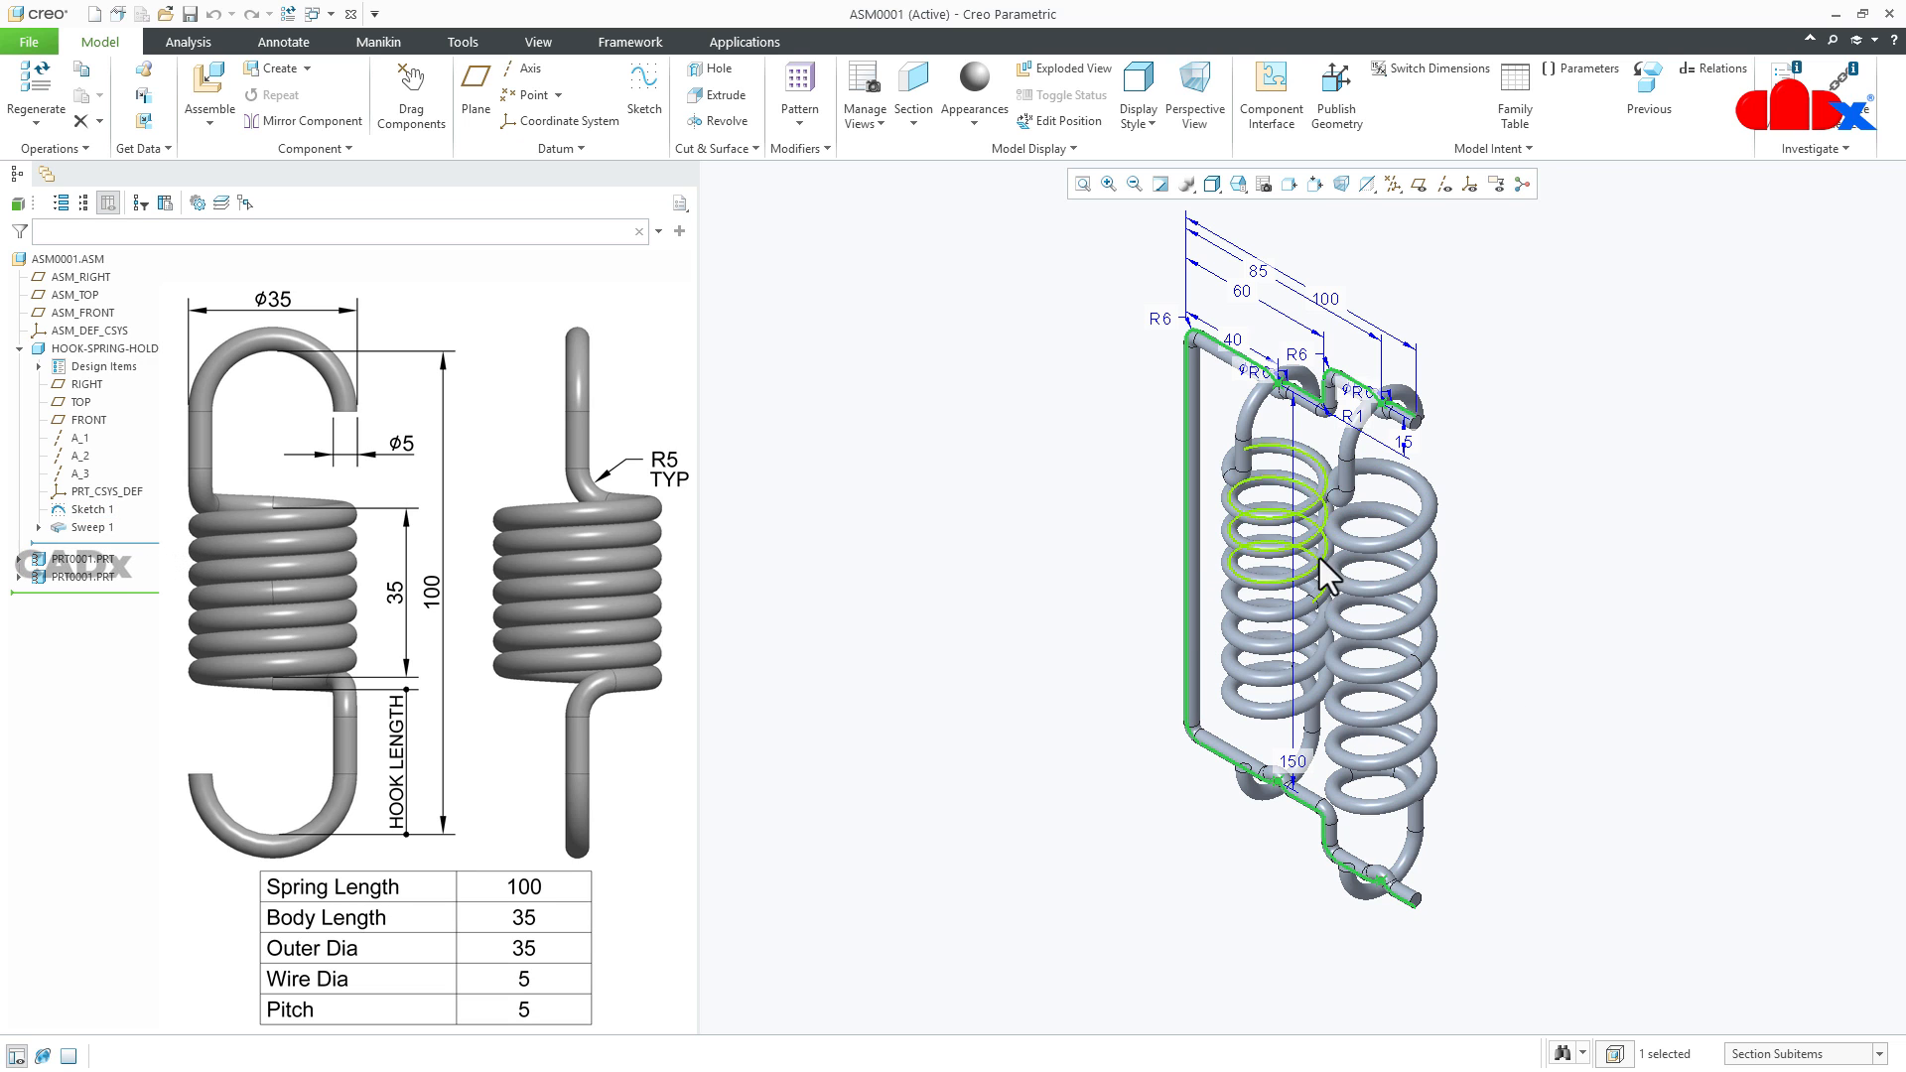
double_click(1293, 761)
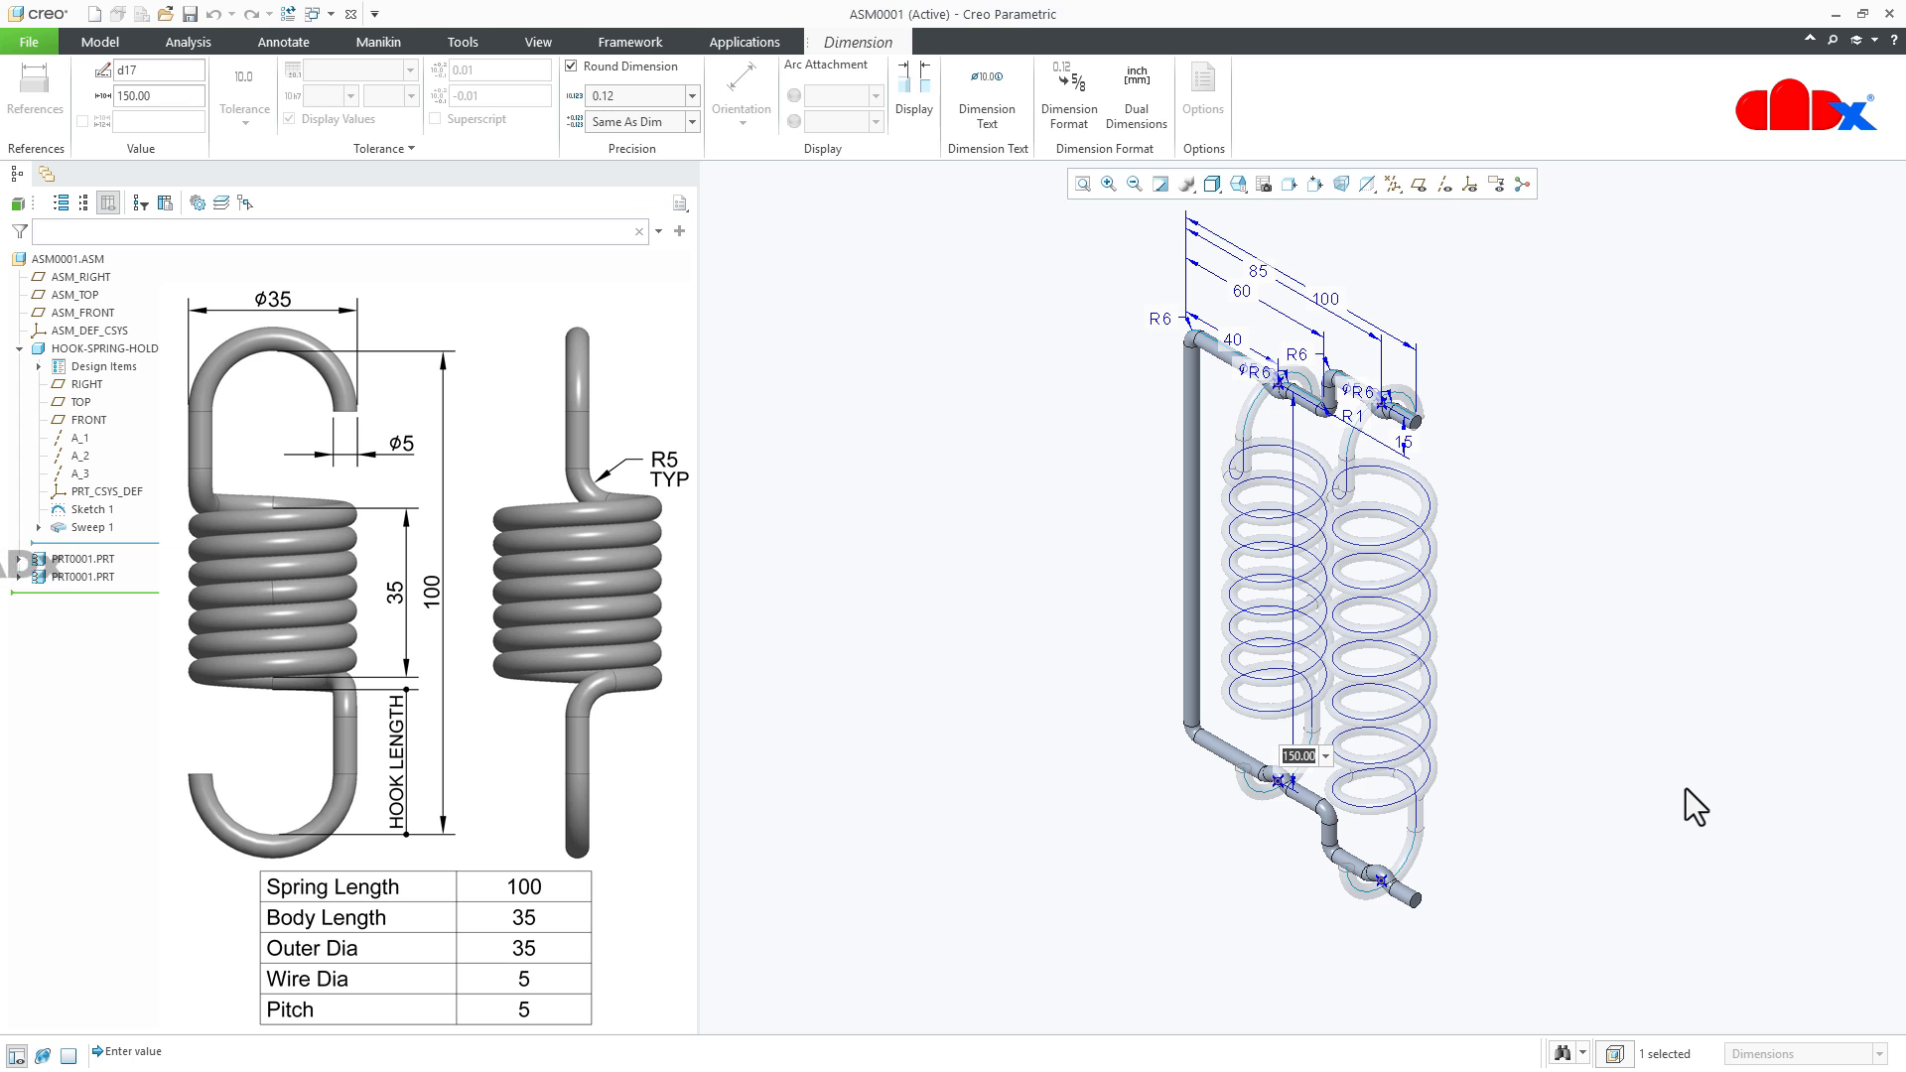
text(120)
key(Return)
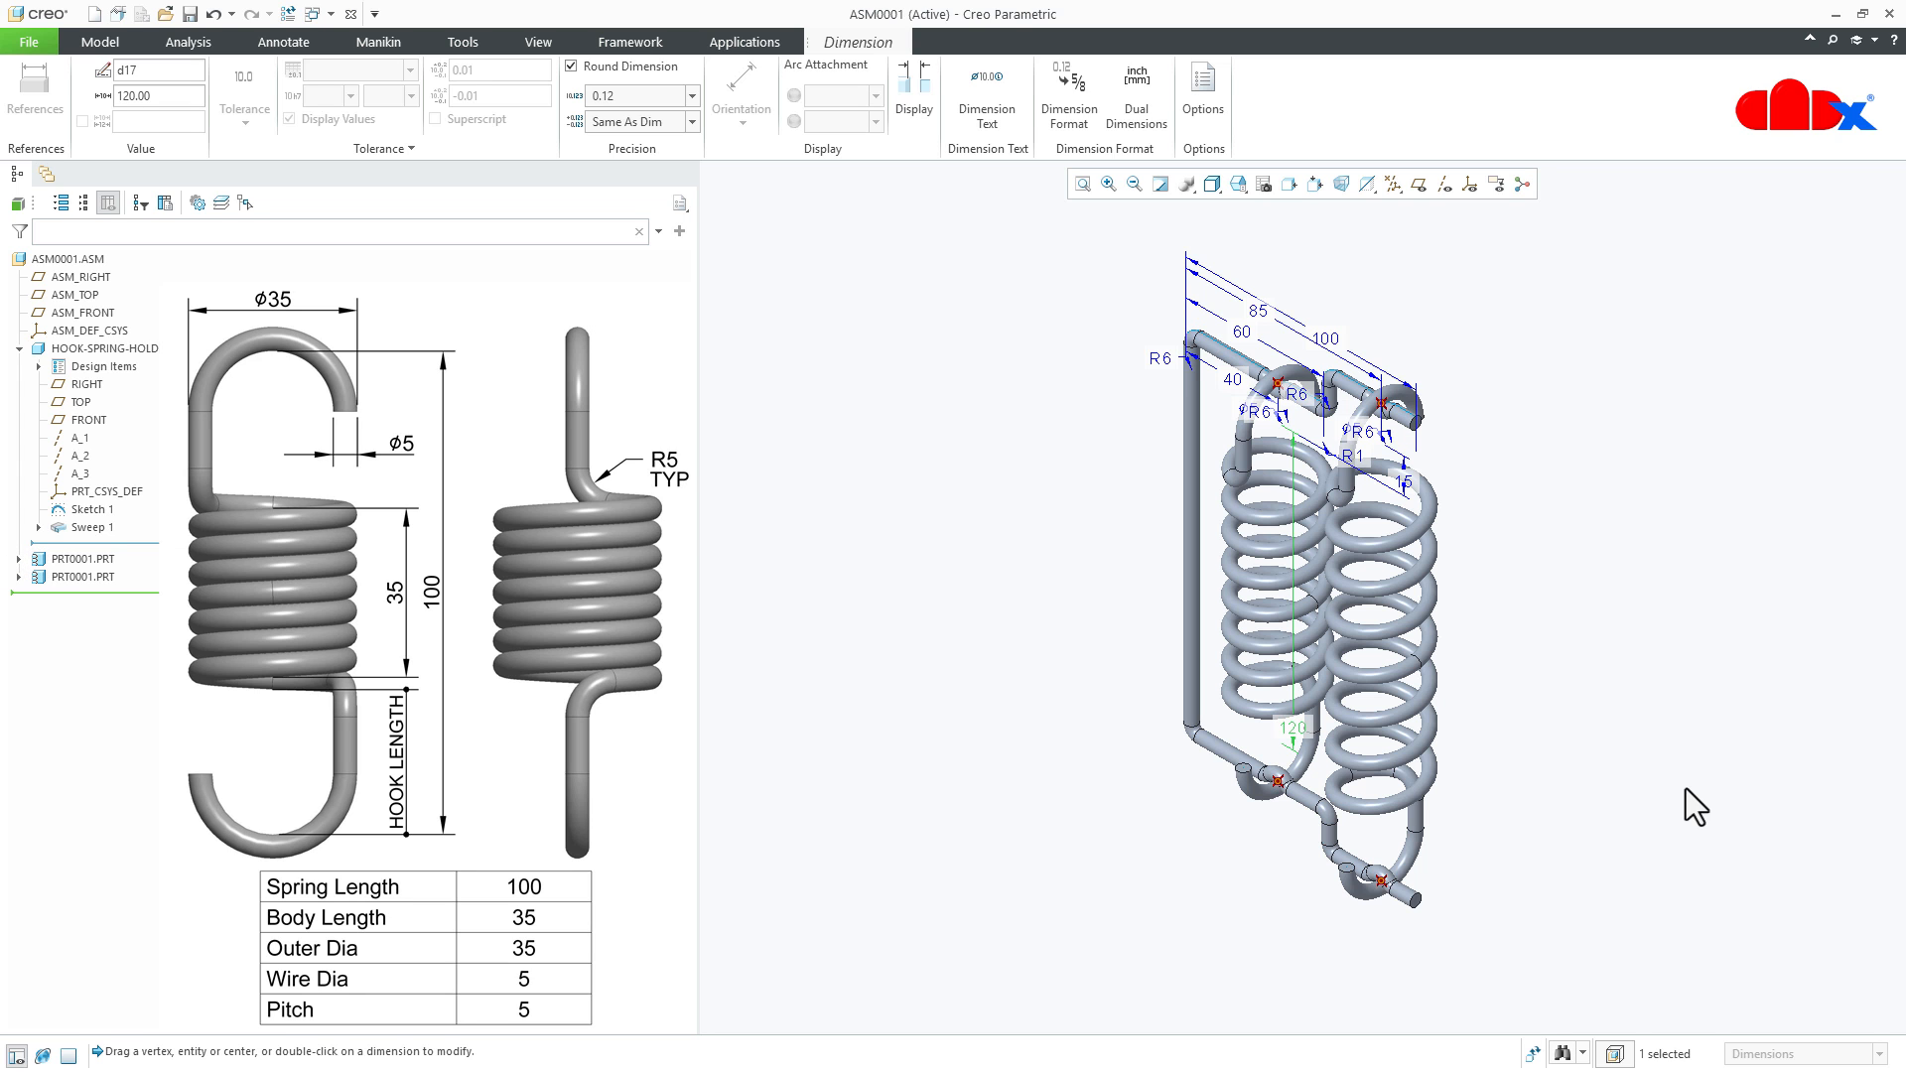
click(1686, 788)
mouse_move(1712, 806)
middle_down()
mouse_move(1523, 762)
mouse_move(1562, 764)
mouse_move(1540, 795)
middle_up()
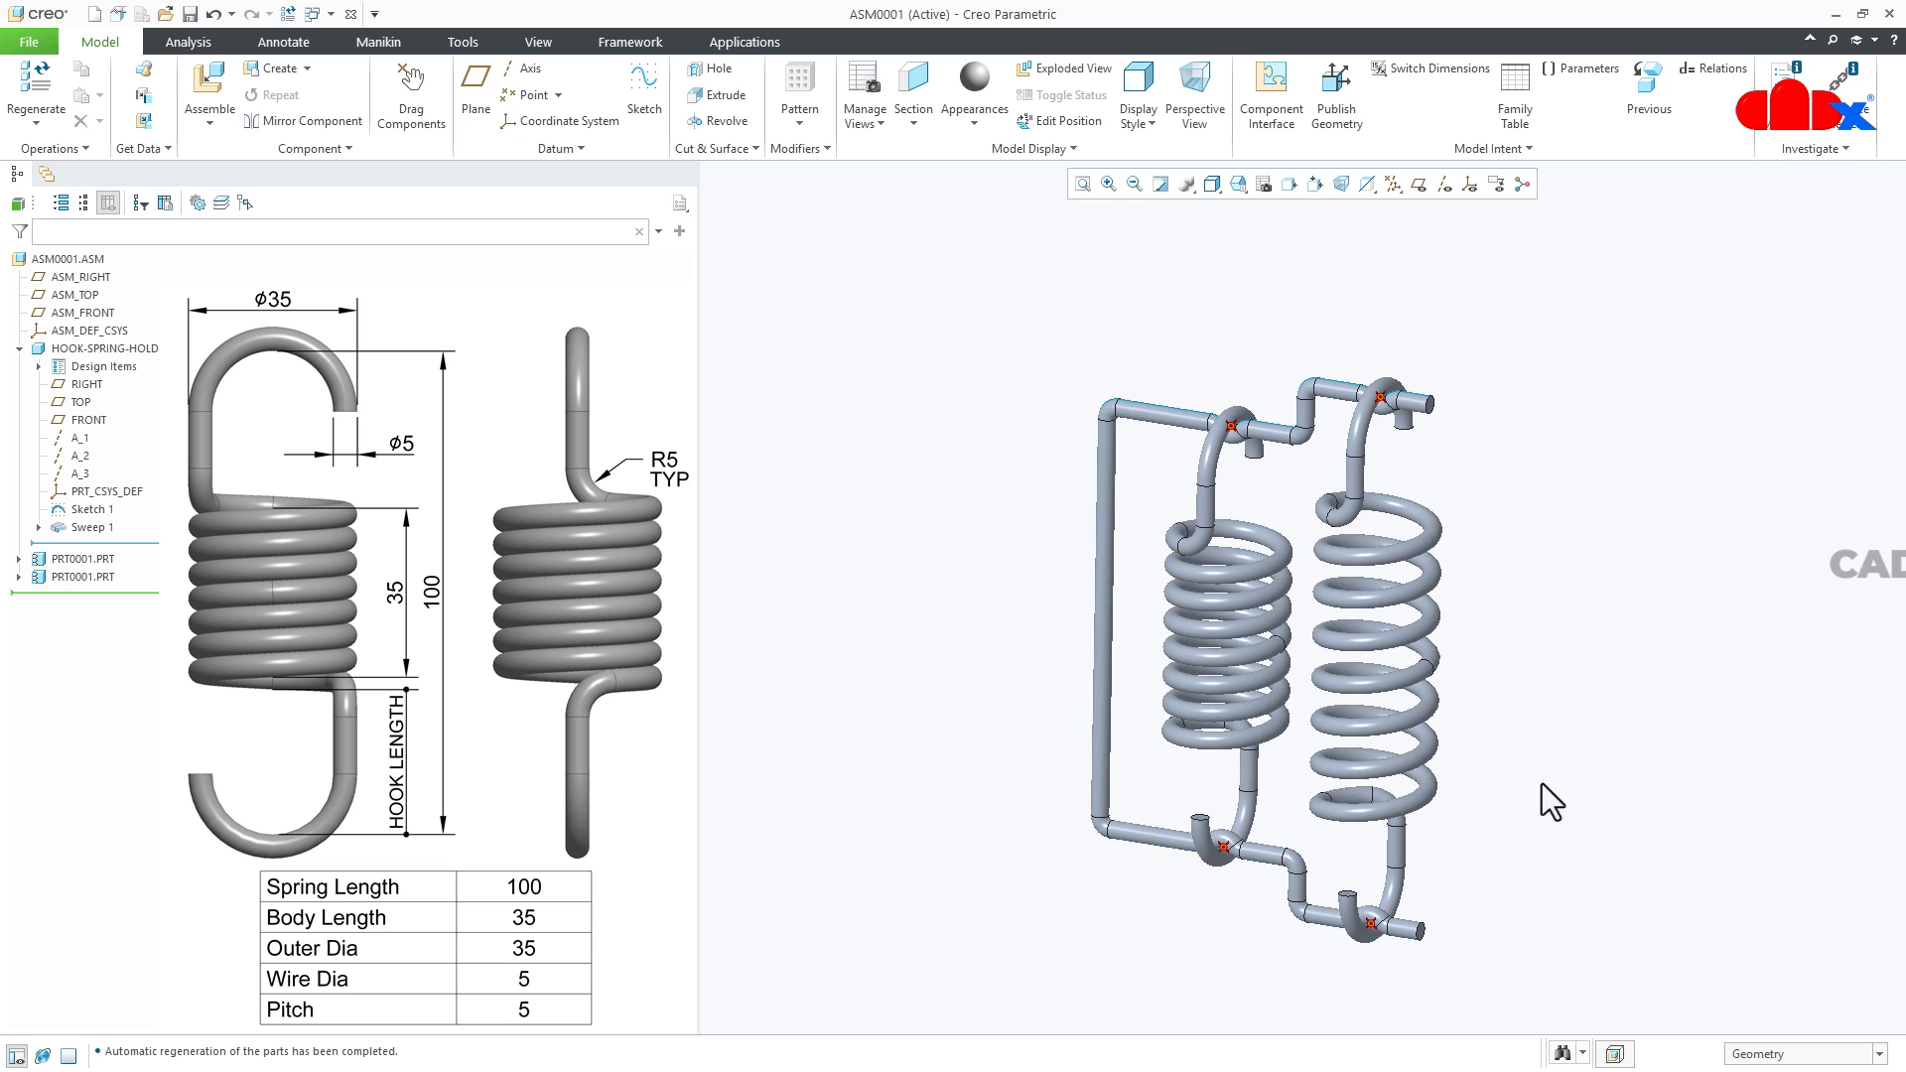
- Set the holder's vertical distance between its inner seats to 100 and regenerate the assembly
double_click(1088, 671)
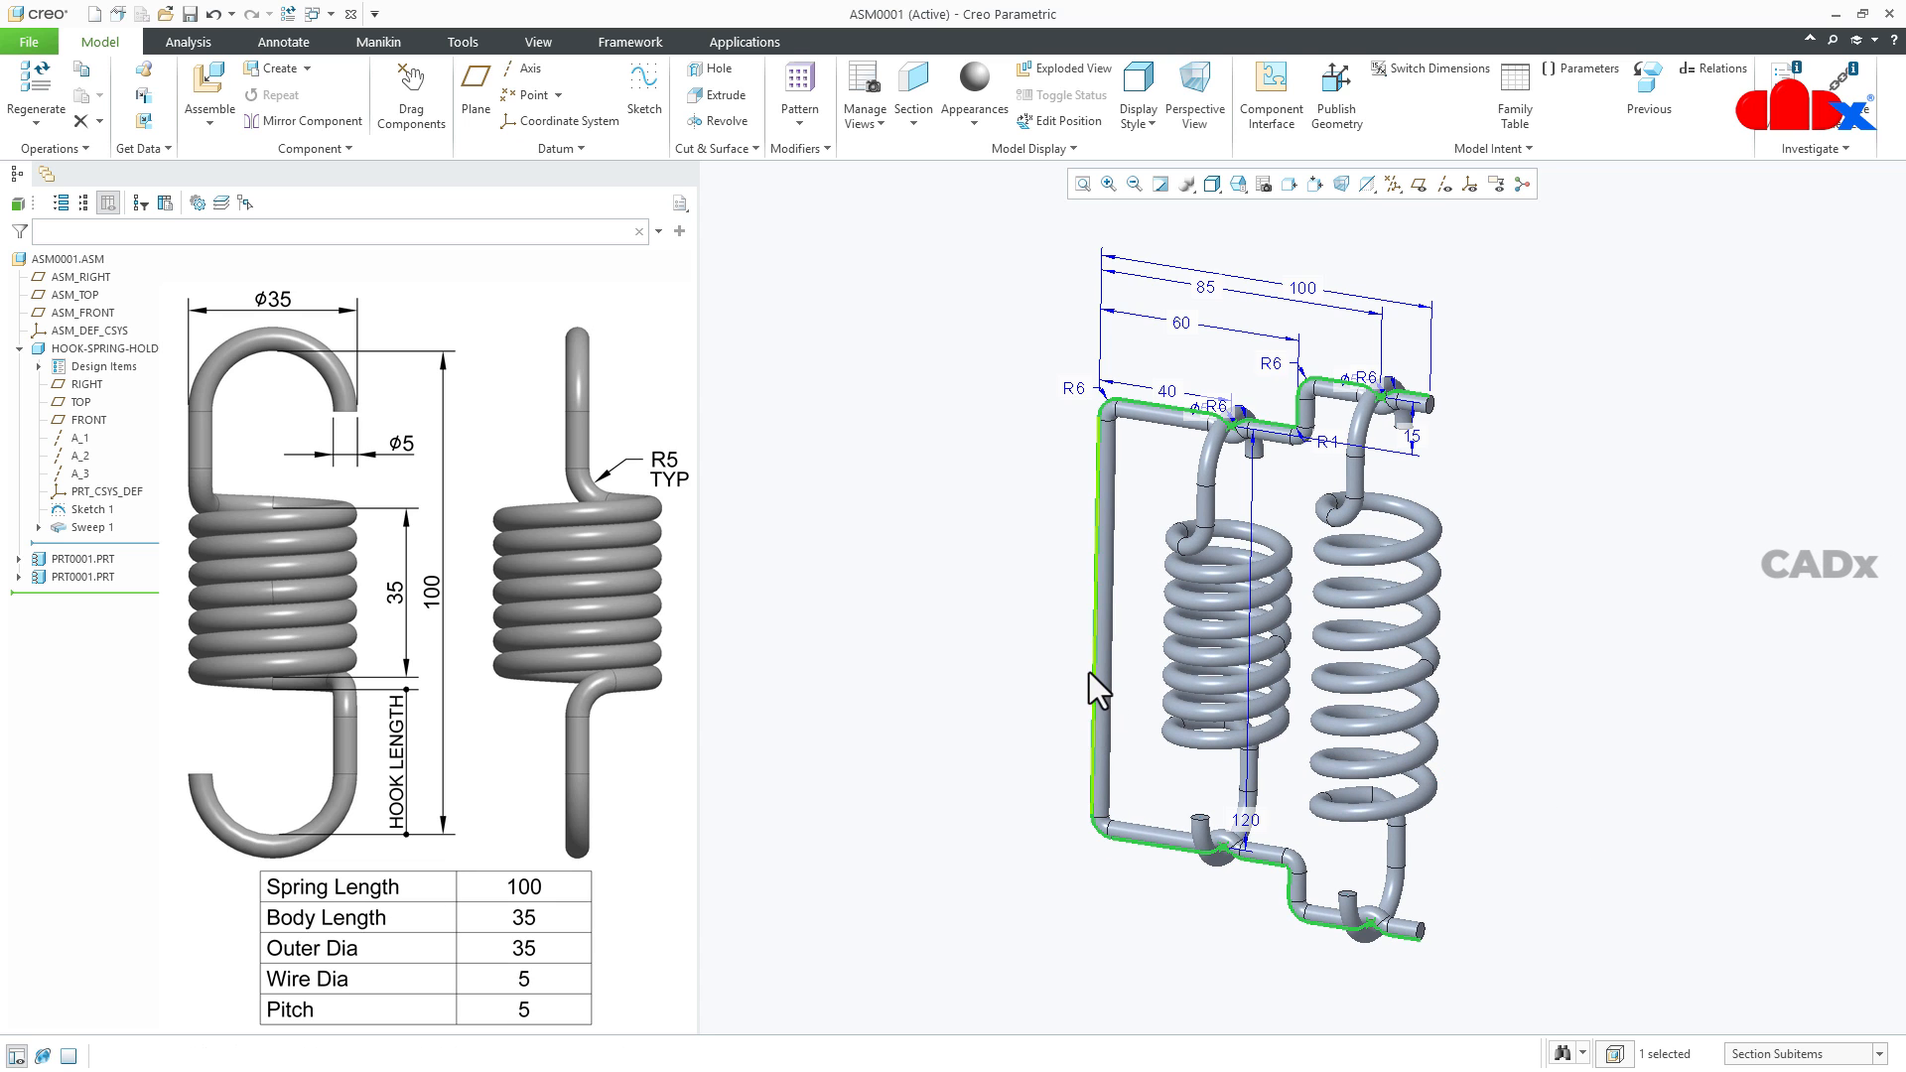
double_click(1244, 820)
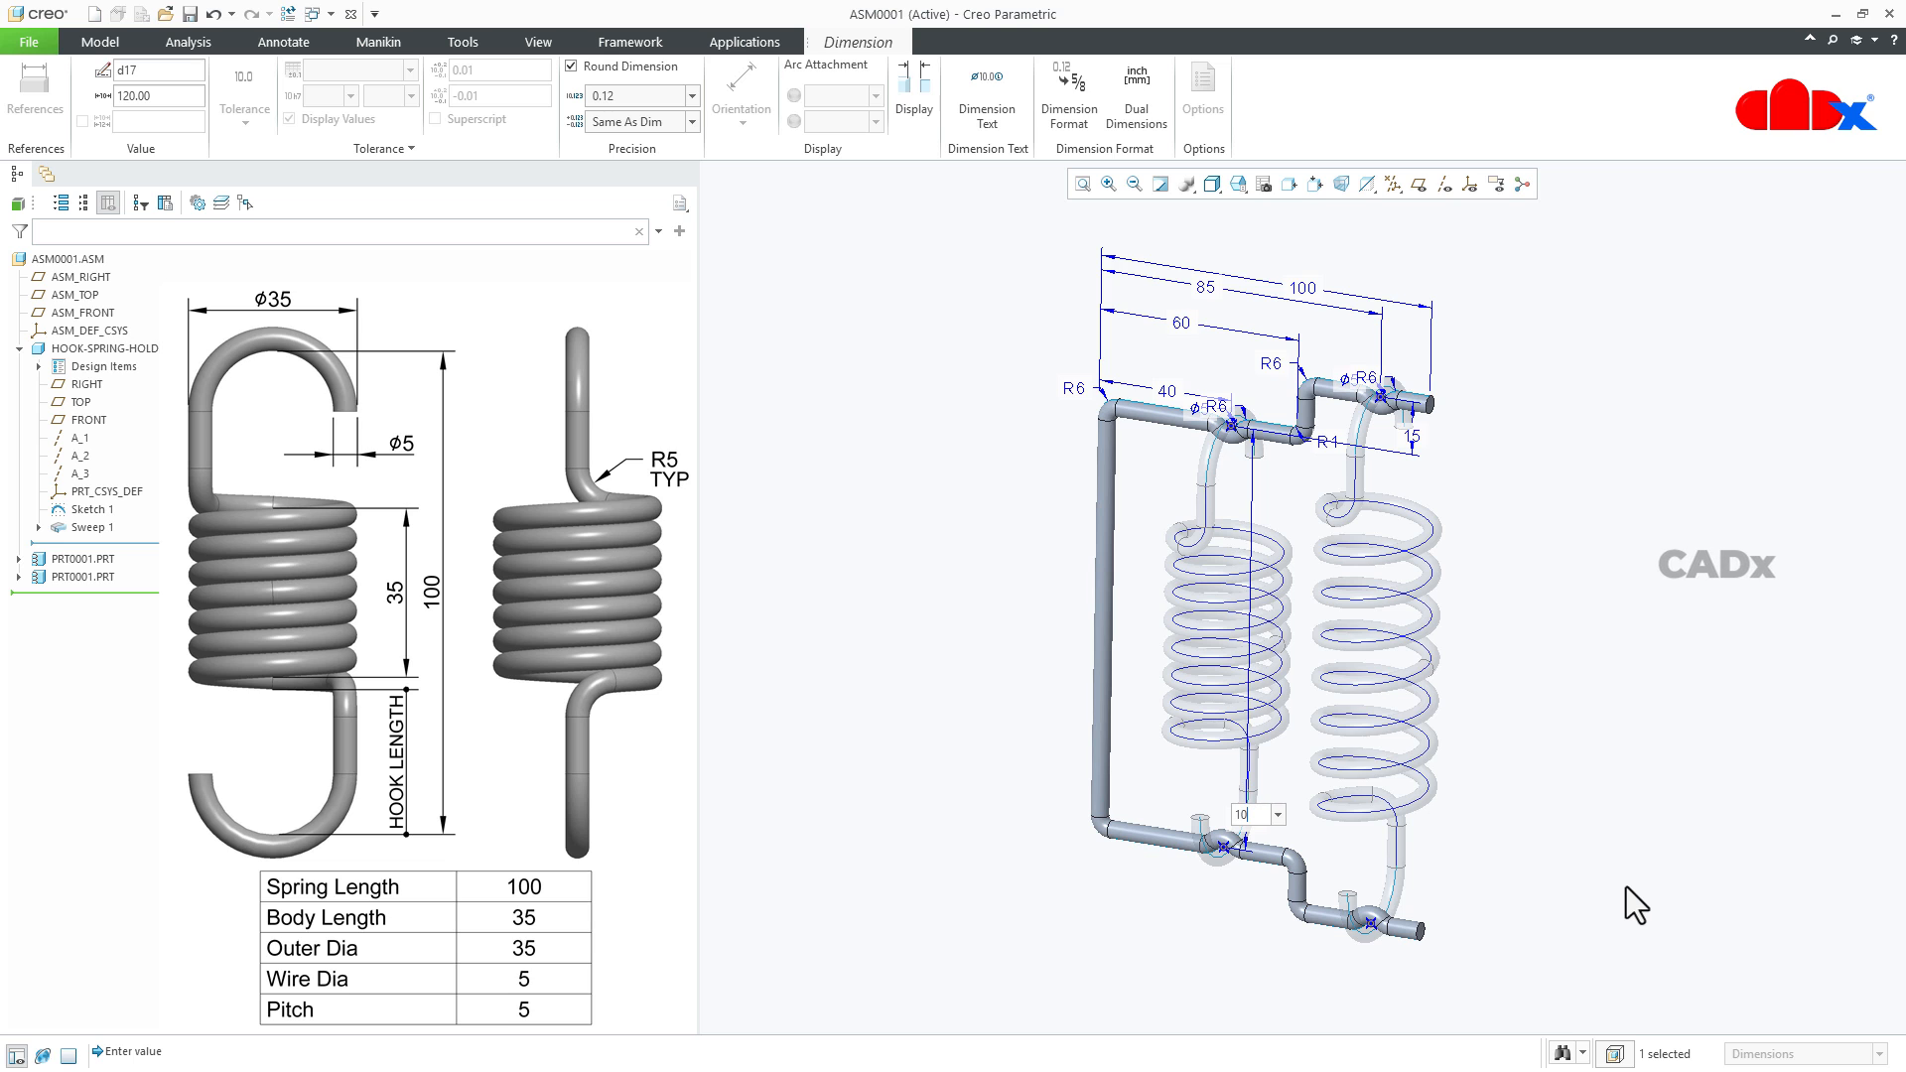
key(Return)
key(ctrl+g)
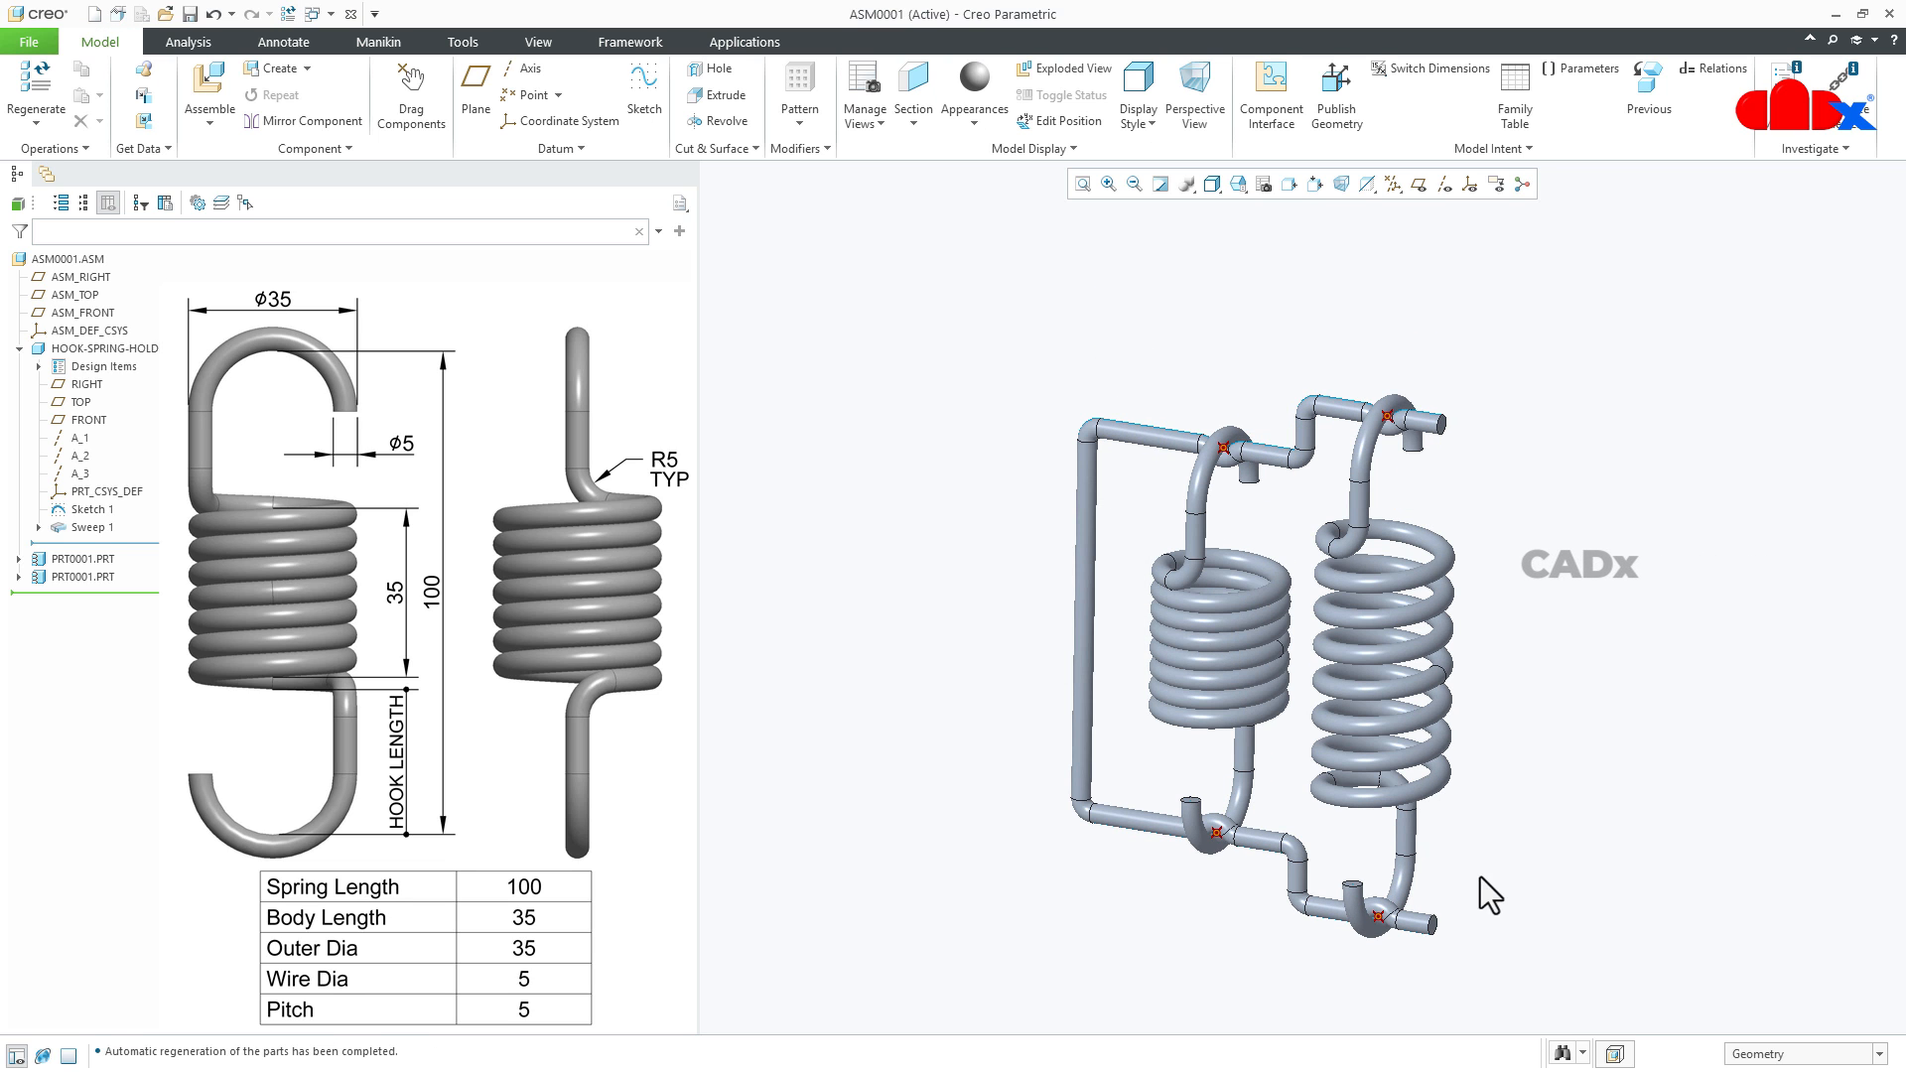
mouse_move(1480, 877)
middle_down()
mouse_move(1499, 783)
mouse_move(1468, 829)
middle_up()
scroll(1292, 824, up, 3)
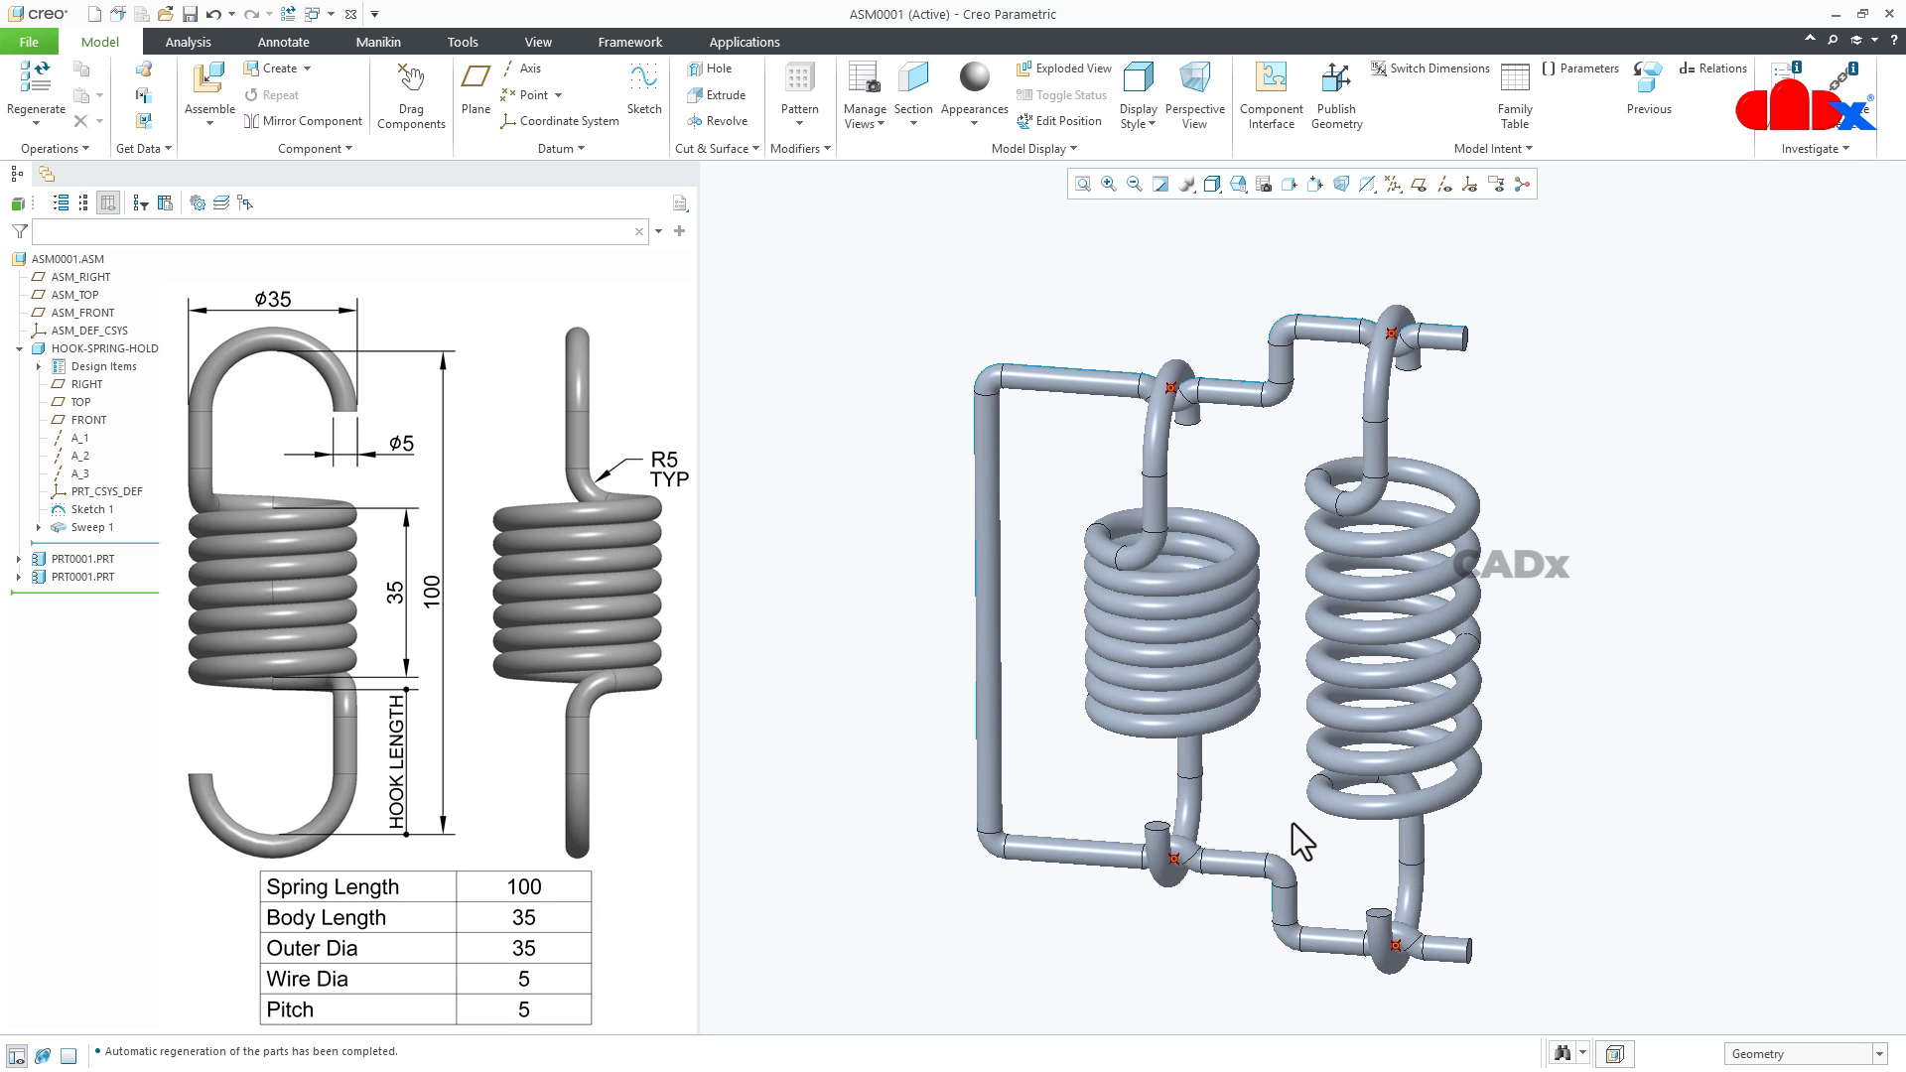
shift+middle_drag(1340, 852, 1341, 887)
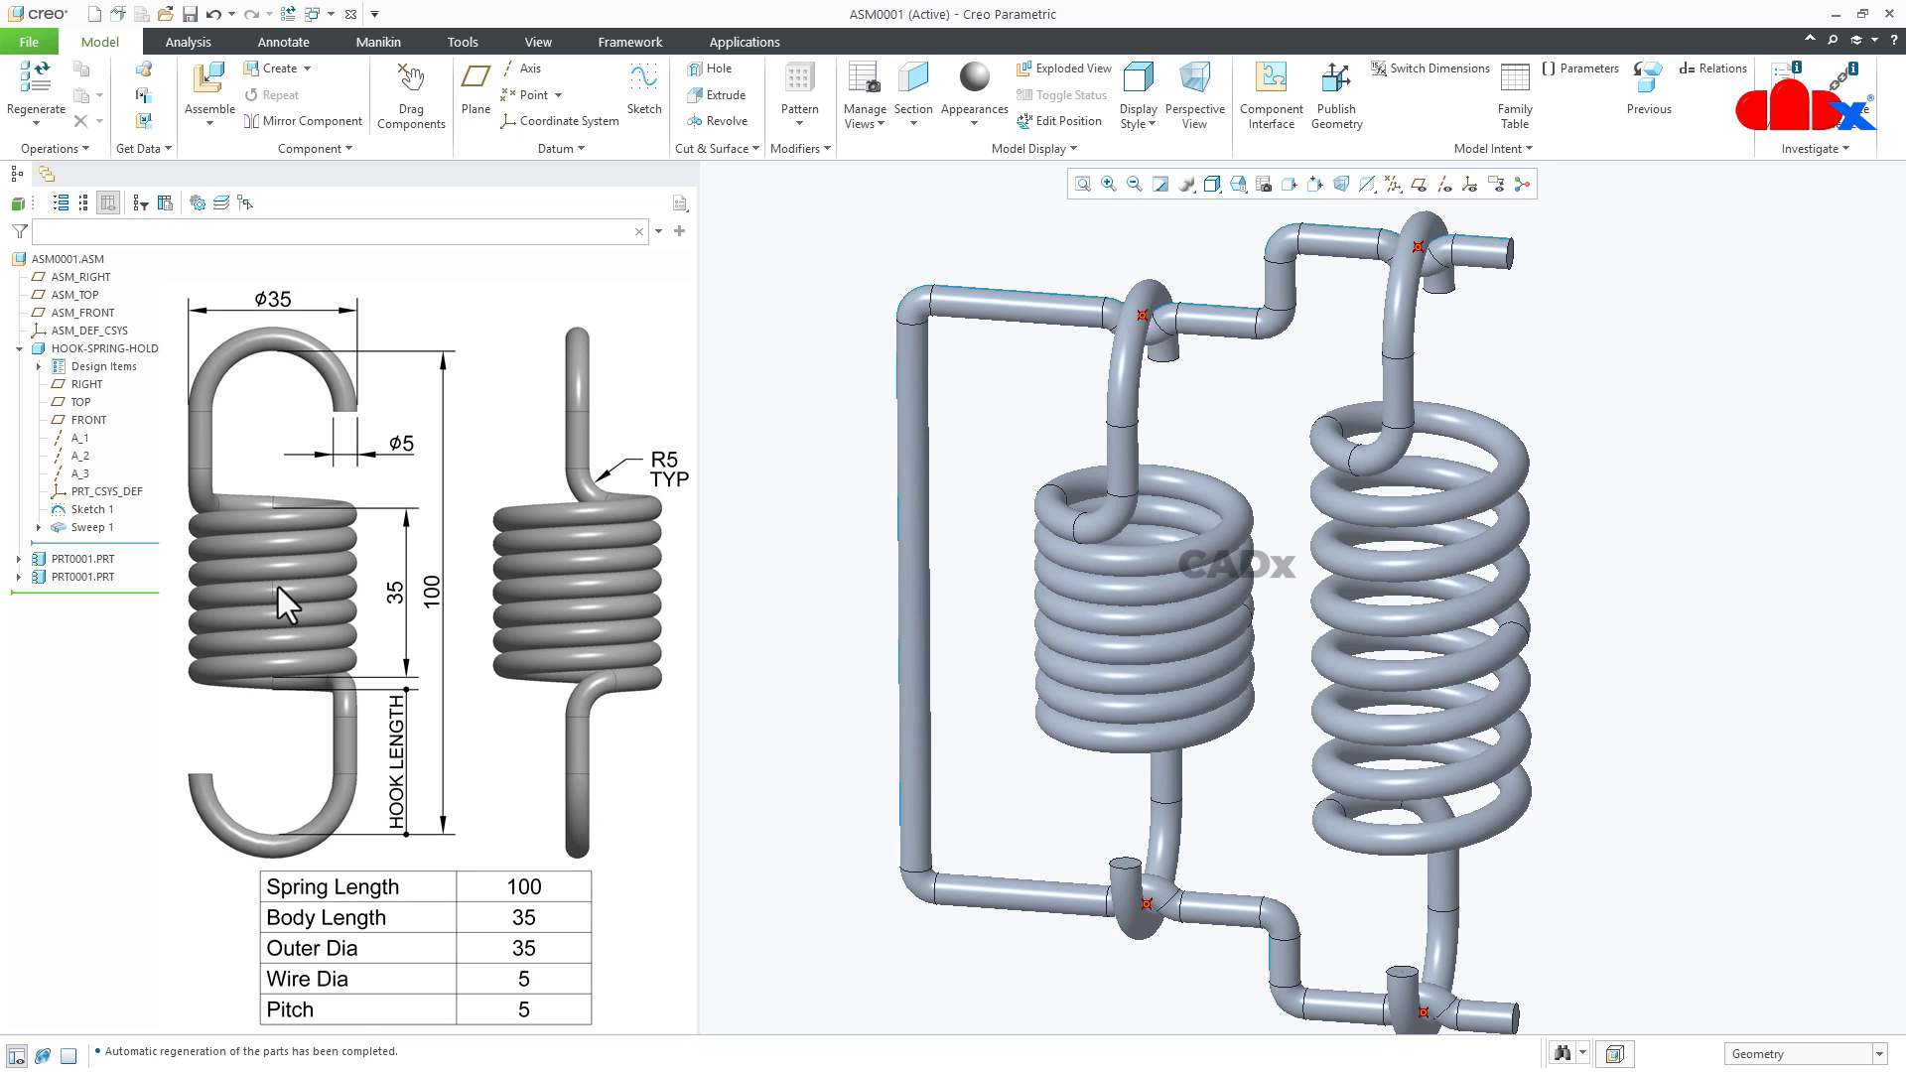
- Open the first spring's part in its own window, review its body length and pitch relations, and return it to the default orientation
right_click(39, 555)
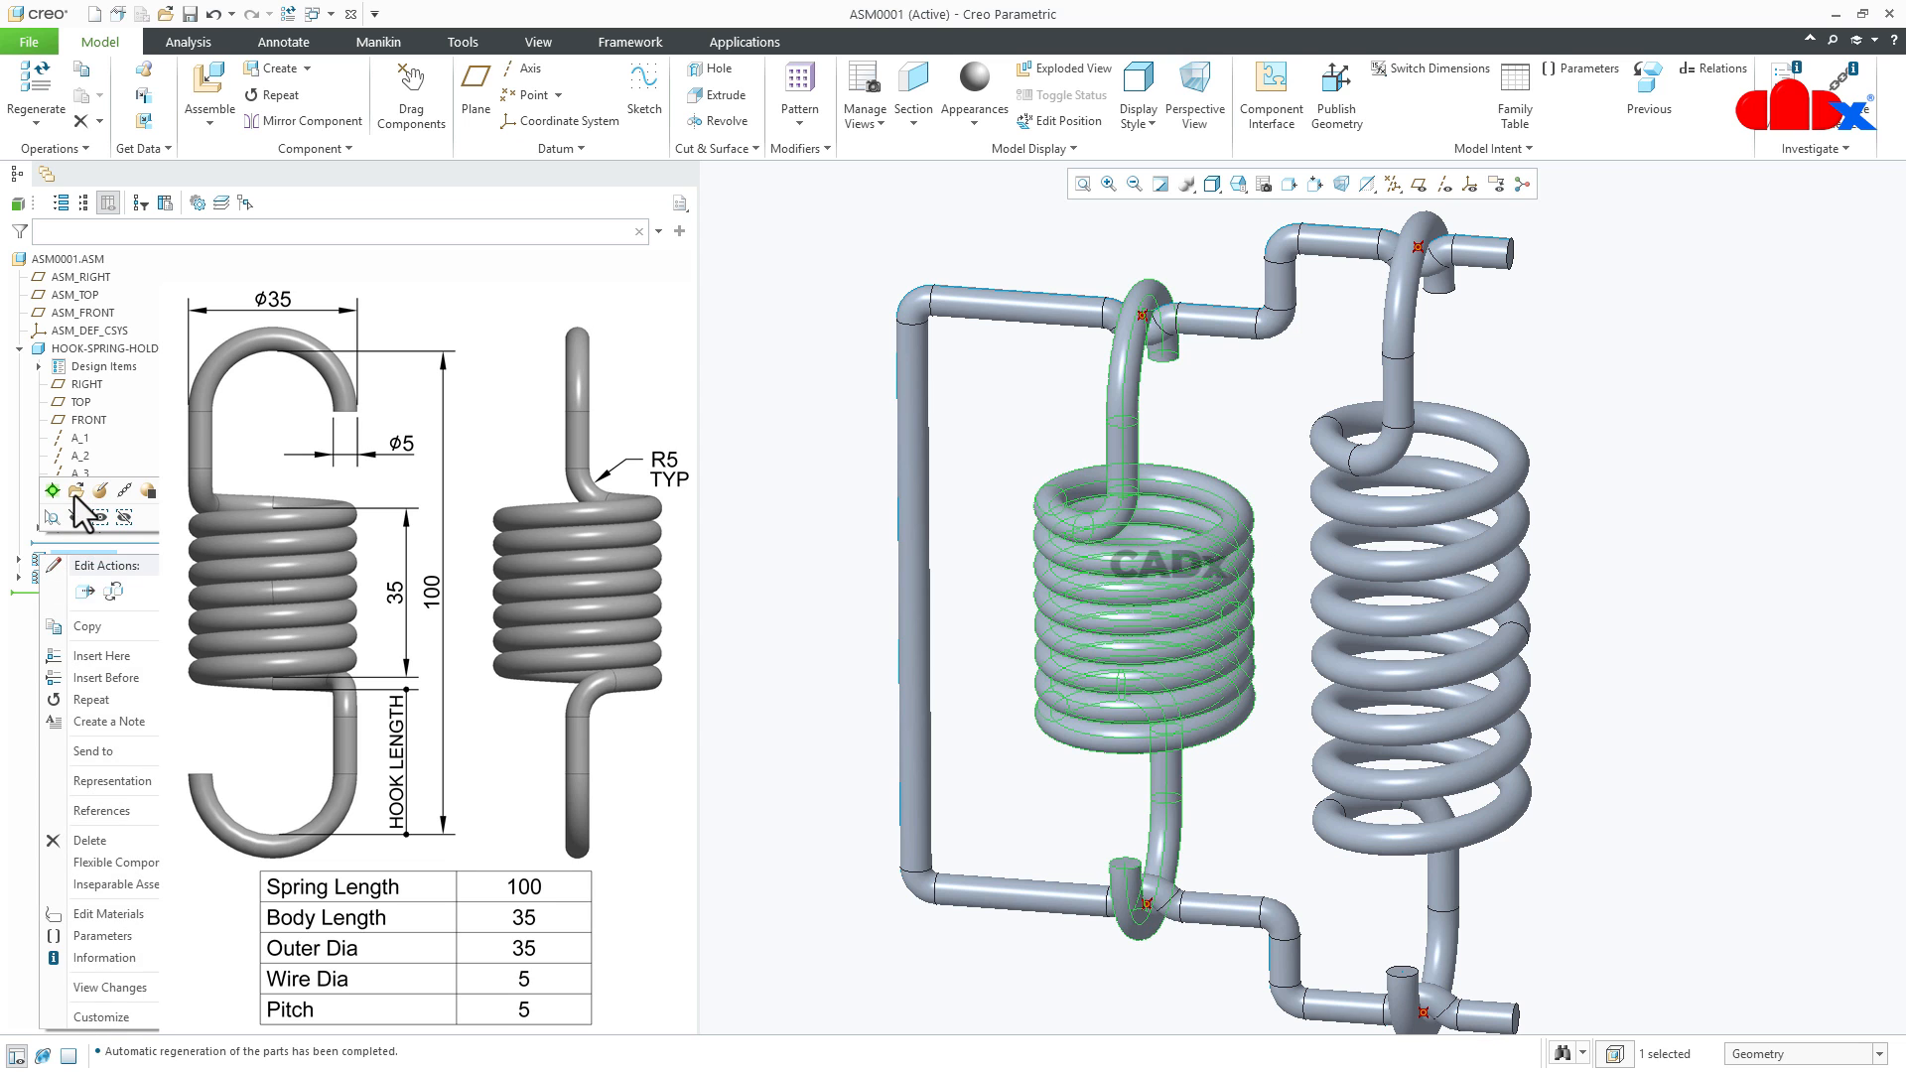
click(73, 497)
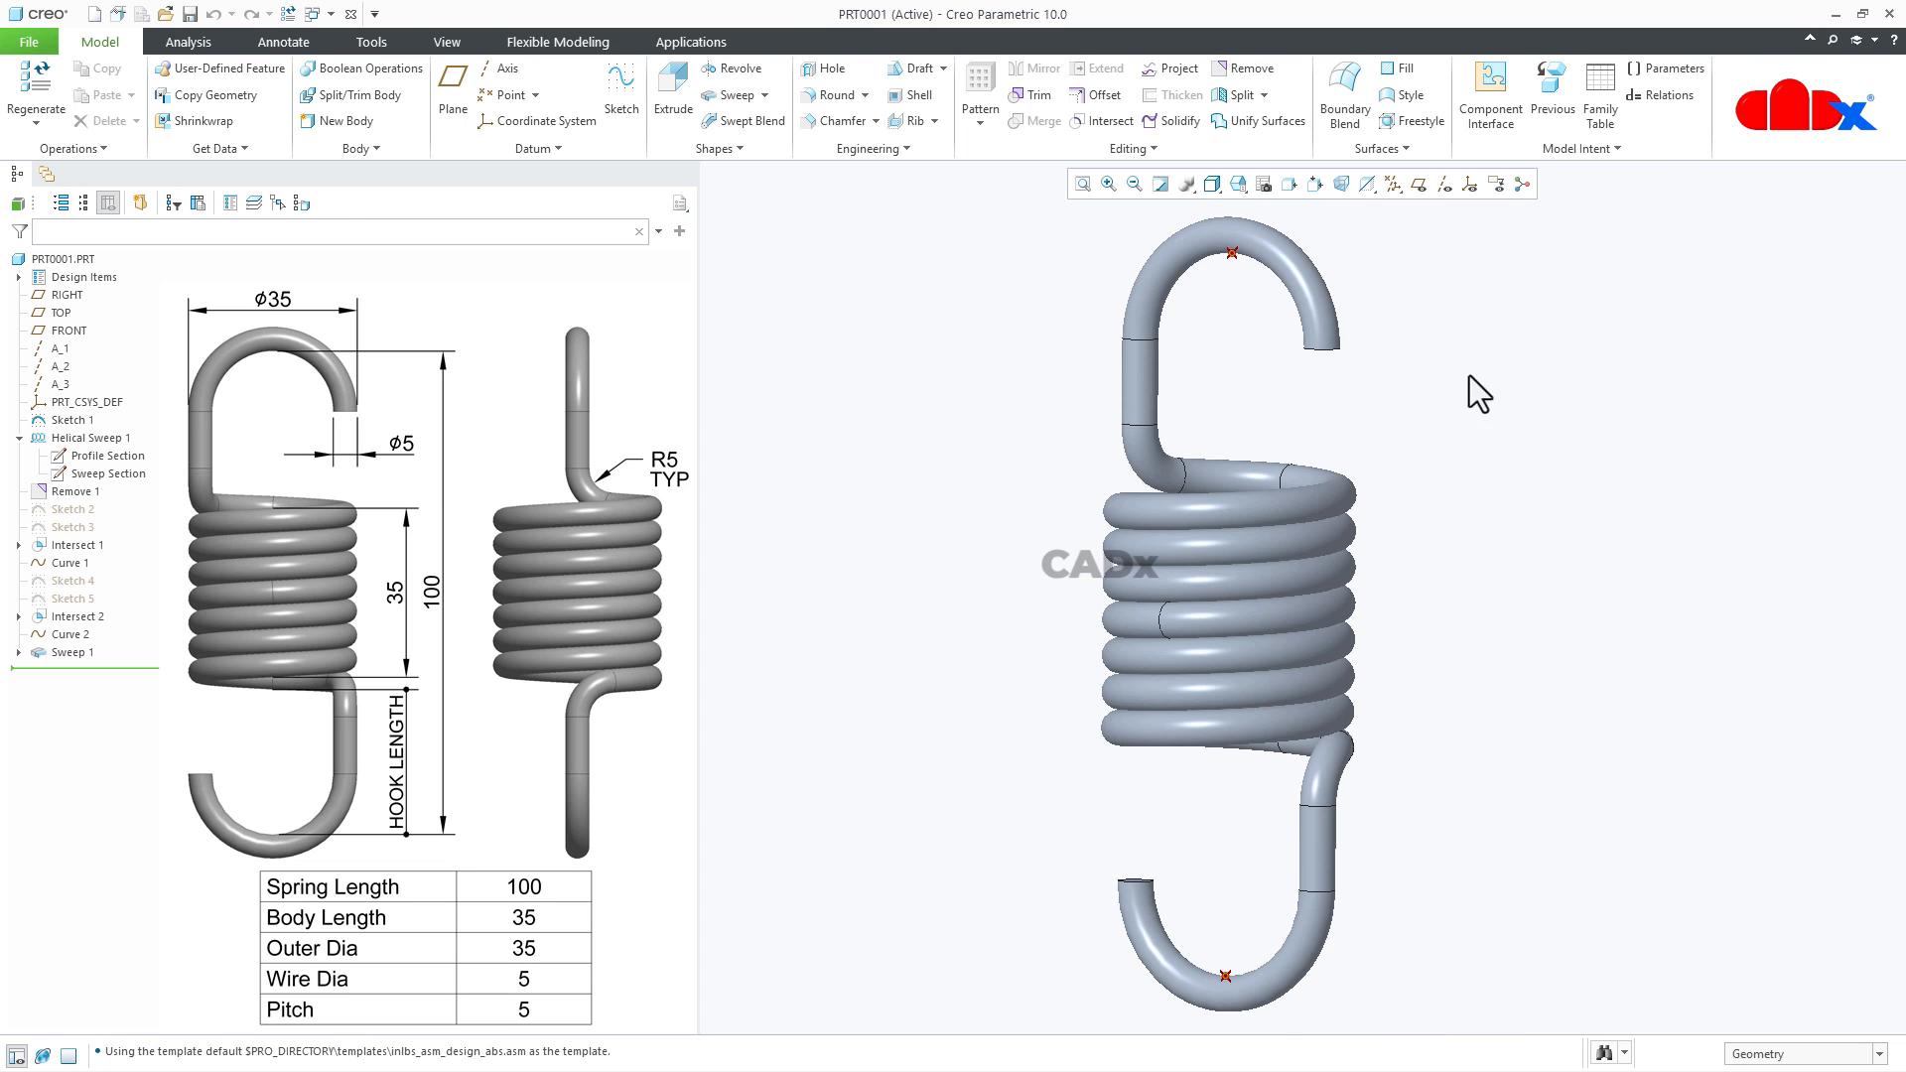
click(1662, 94)
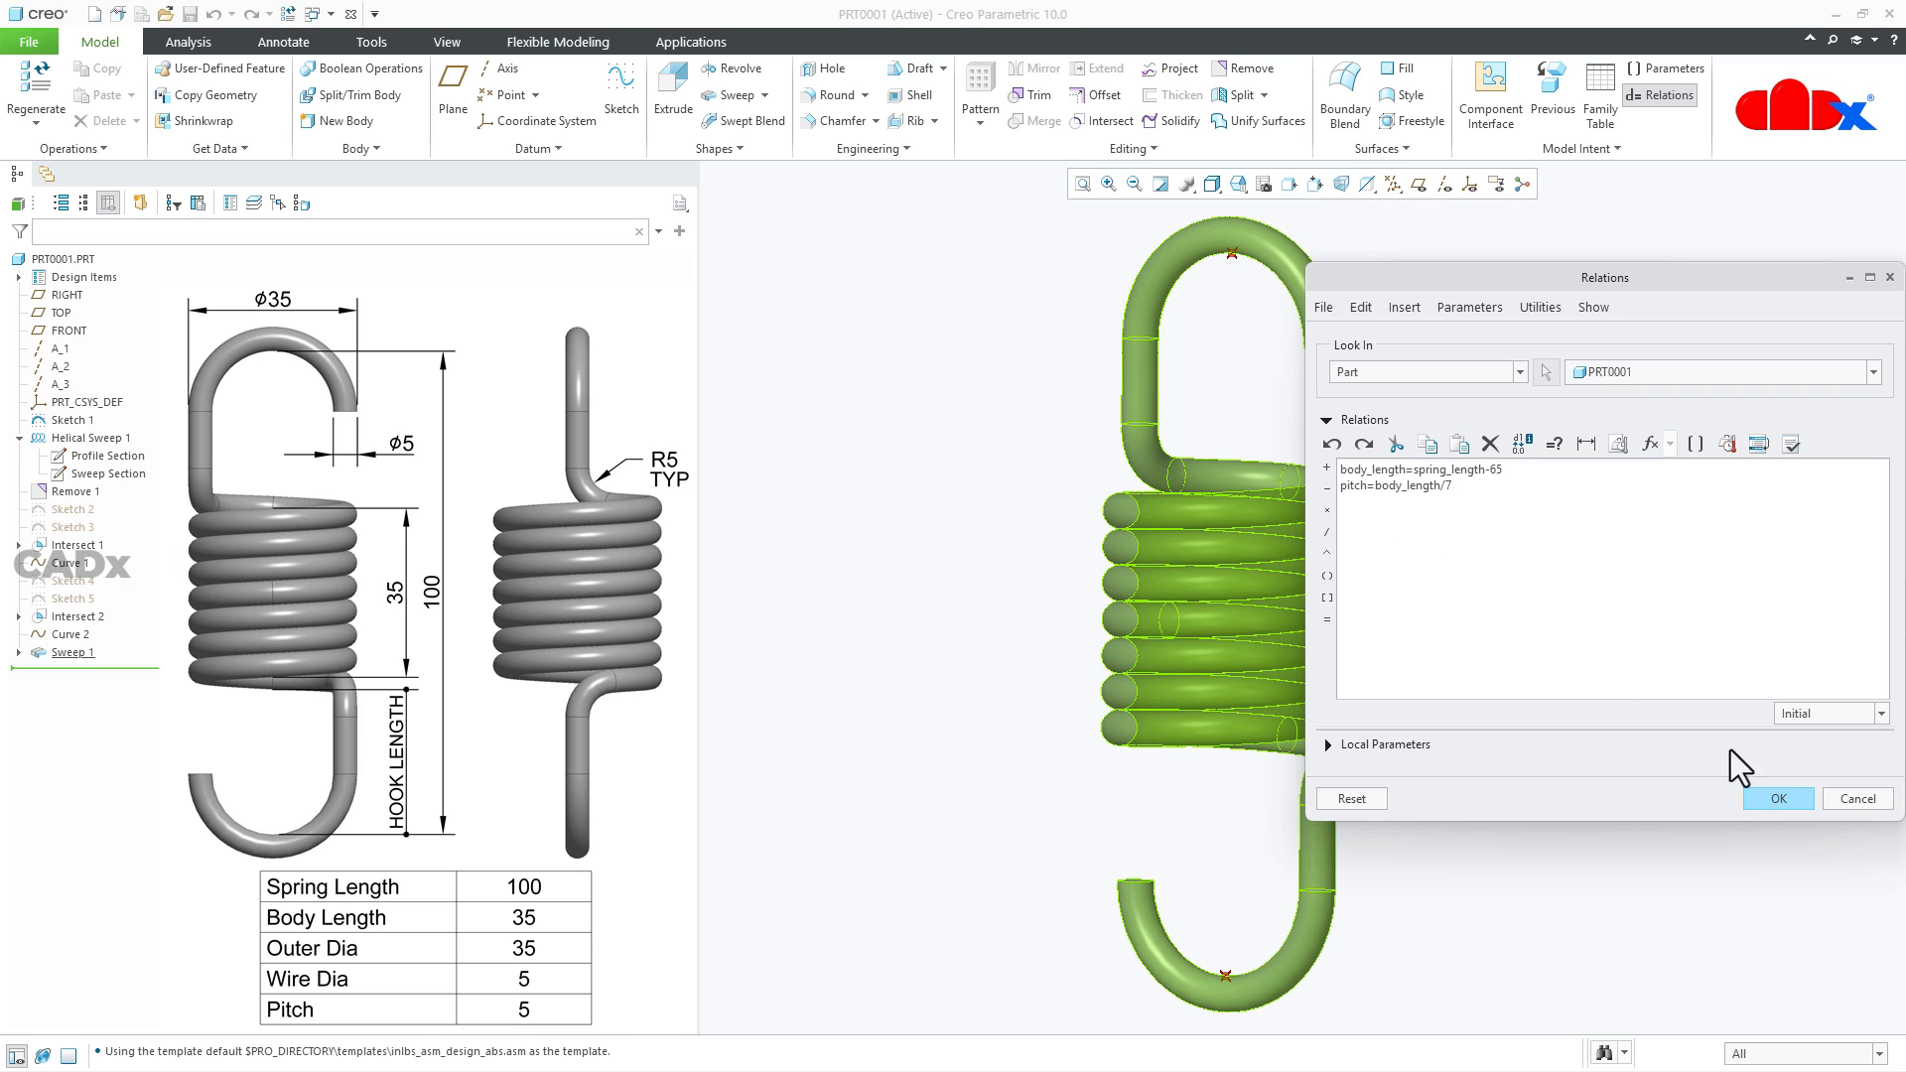
click(1776, 799)
key(ctrl+d)
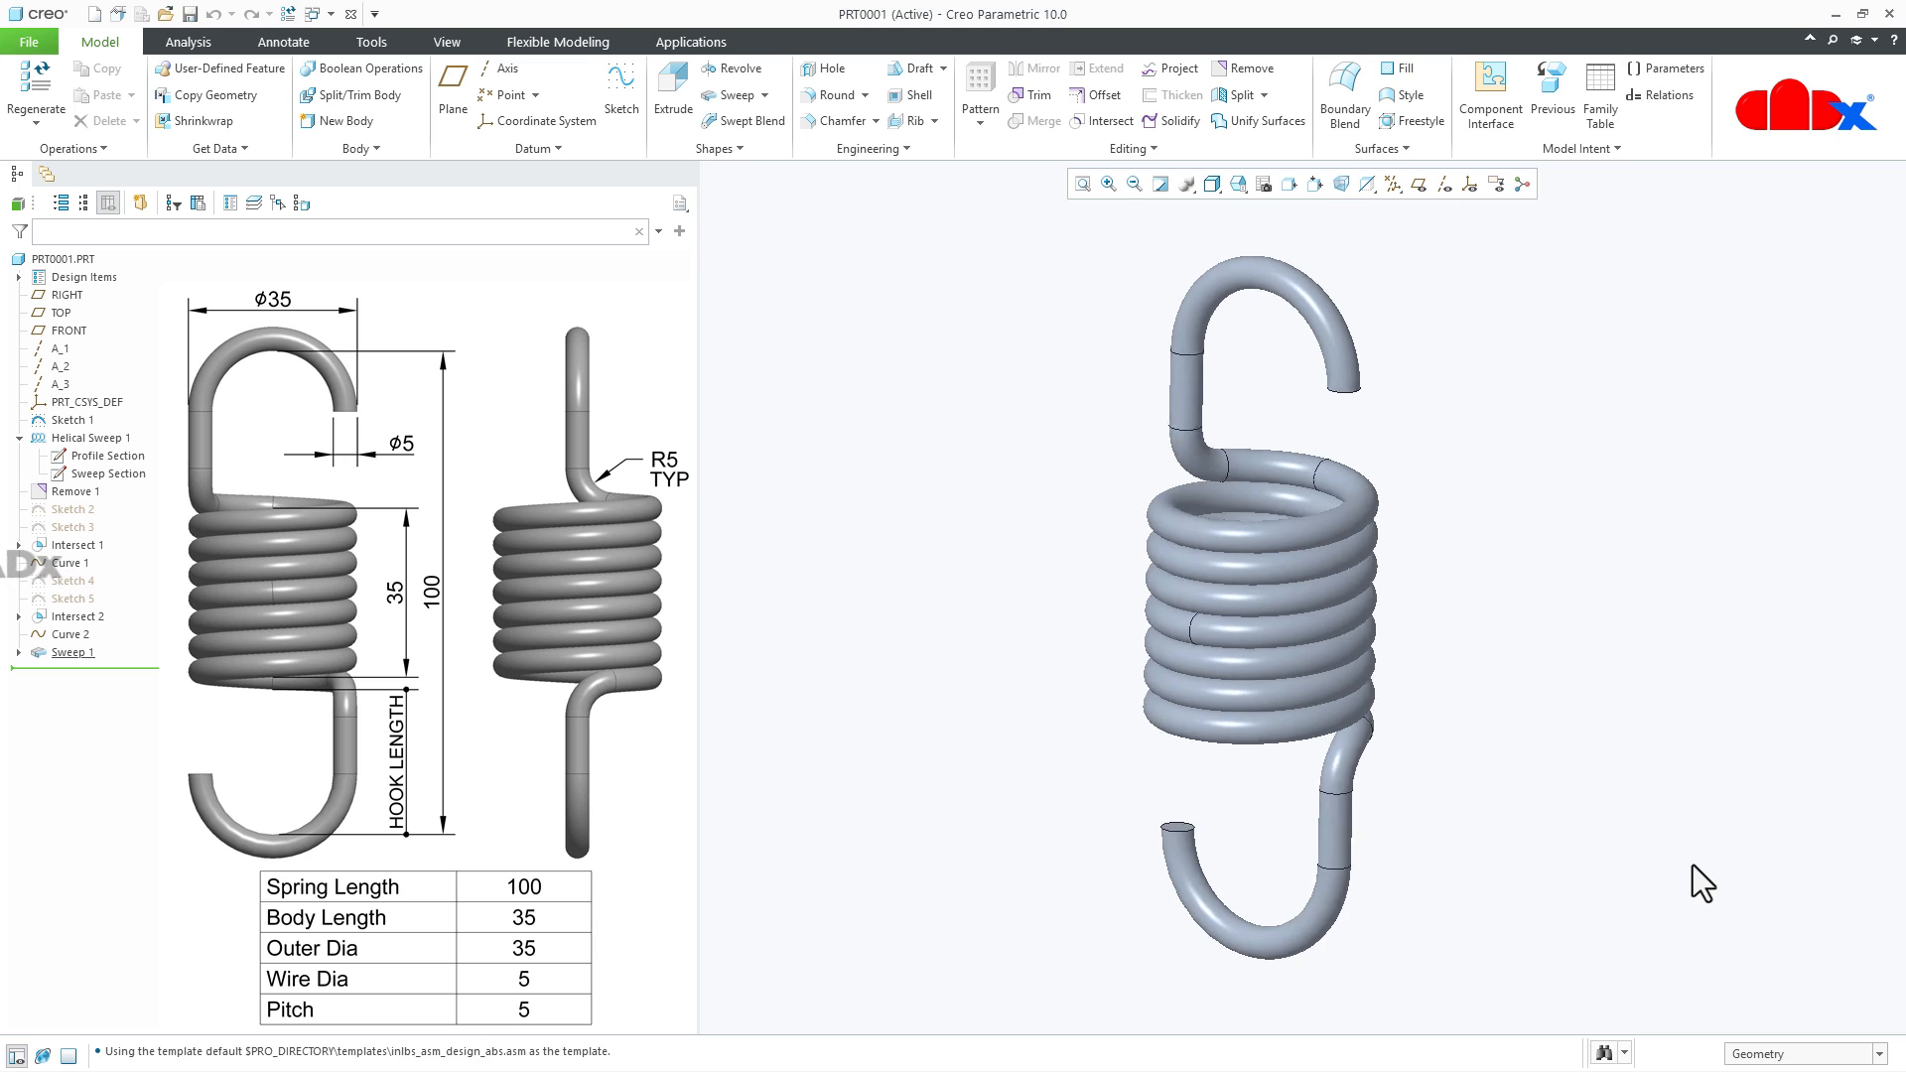